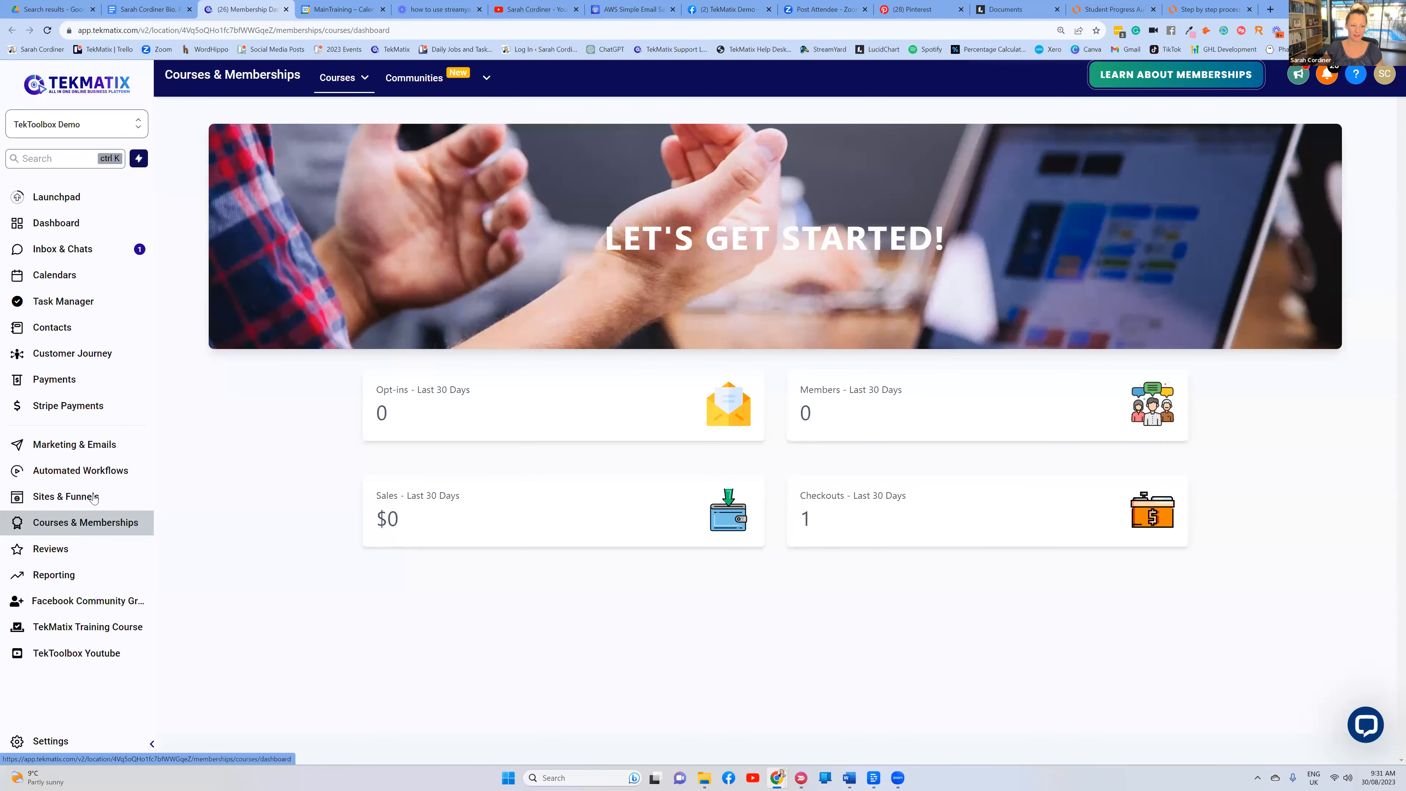
# Zoom in one step on the Courses & Memberships dashboard and scroll through its 30-day totals
pyautogui.hotkey('ctrl', '+')
pyautogui.scroll(-2, 104, 501)
pyautogui.scroll(1, 106, 501)
pyautogui.scroll(-1, 105, 500)
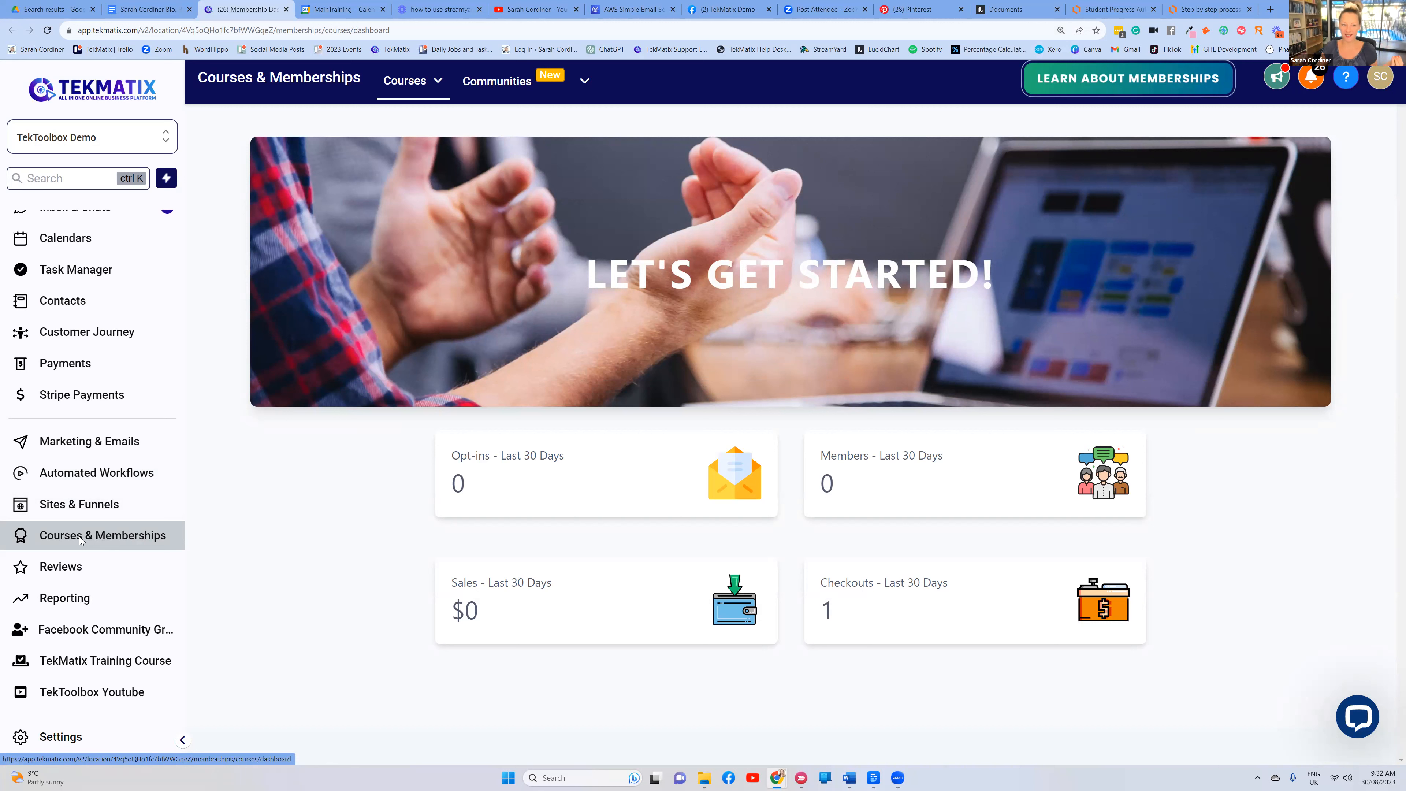
pyautogui.click(412, 67)
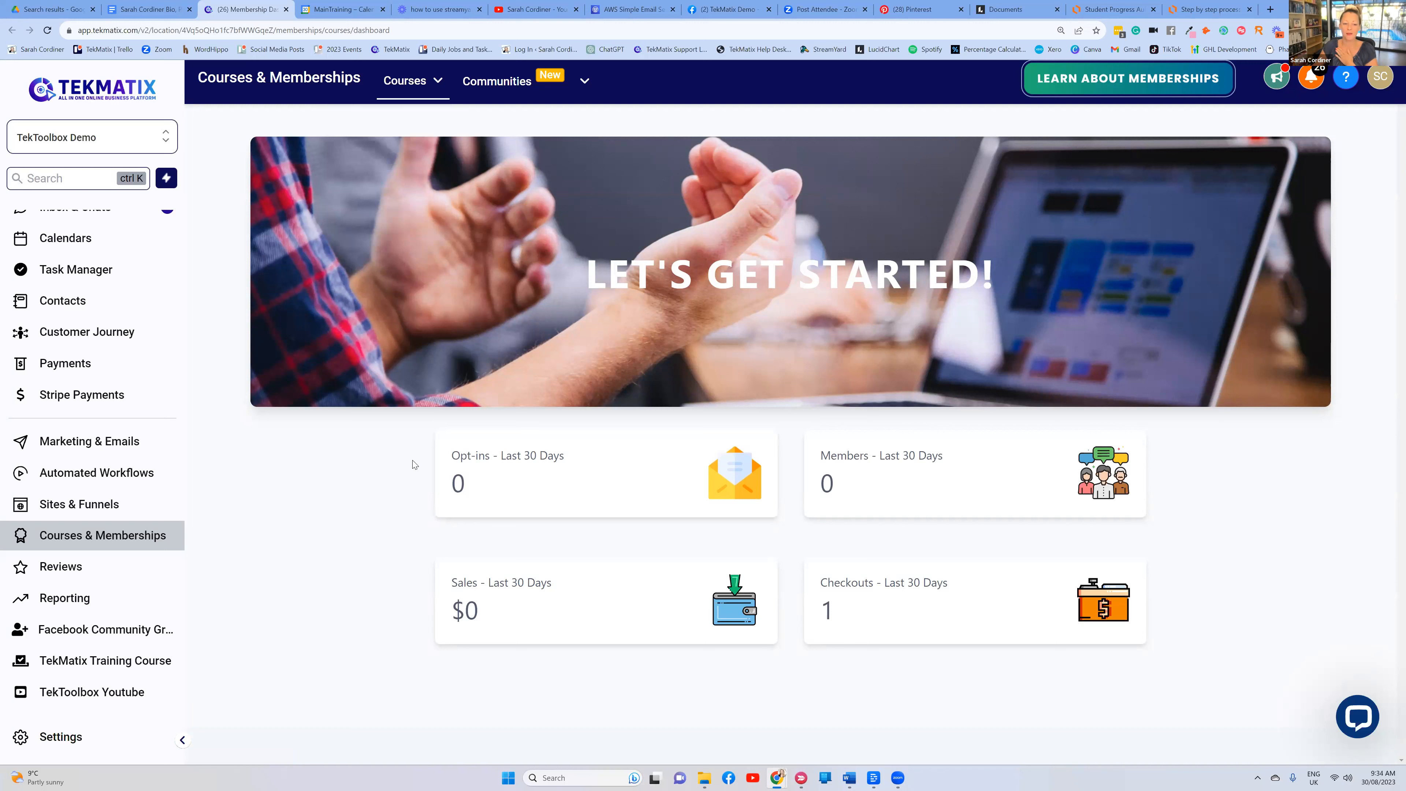
pyautogui.scroll(2, 94, 249)
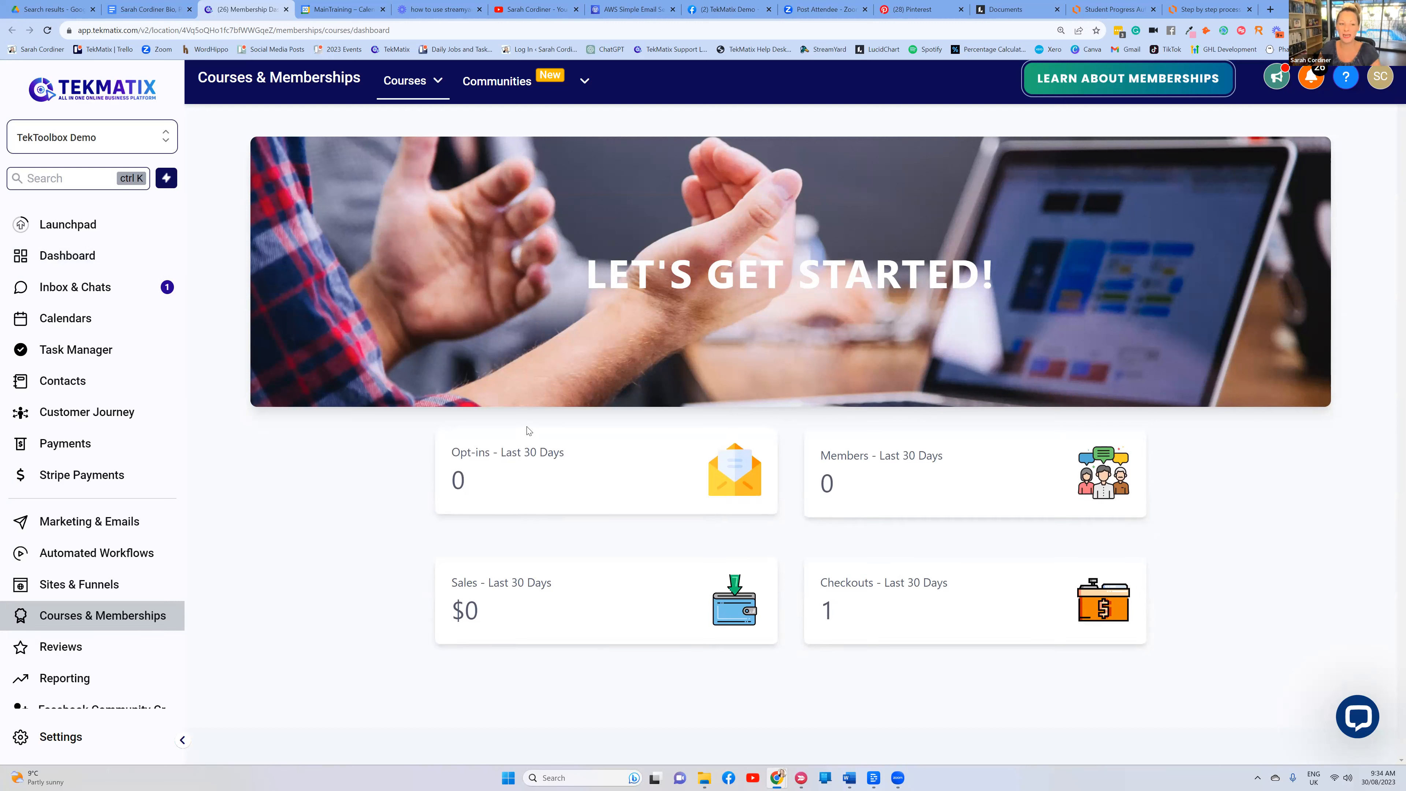
pyautogui.click(413, 81)
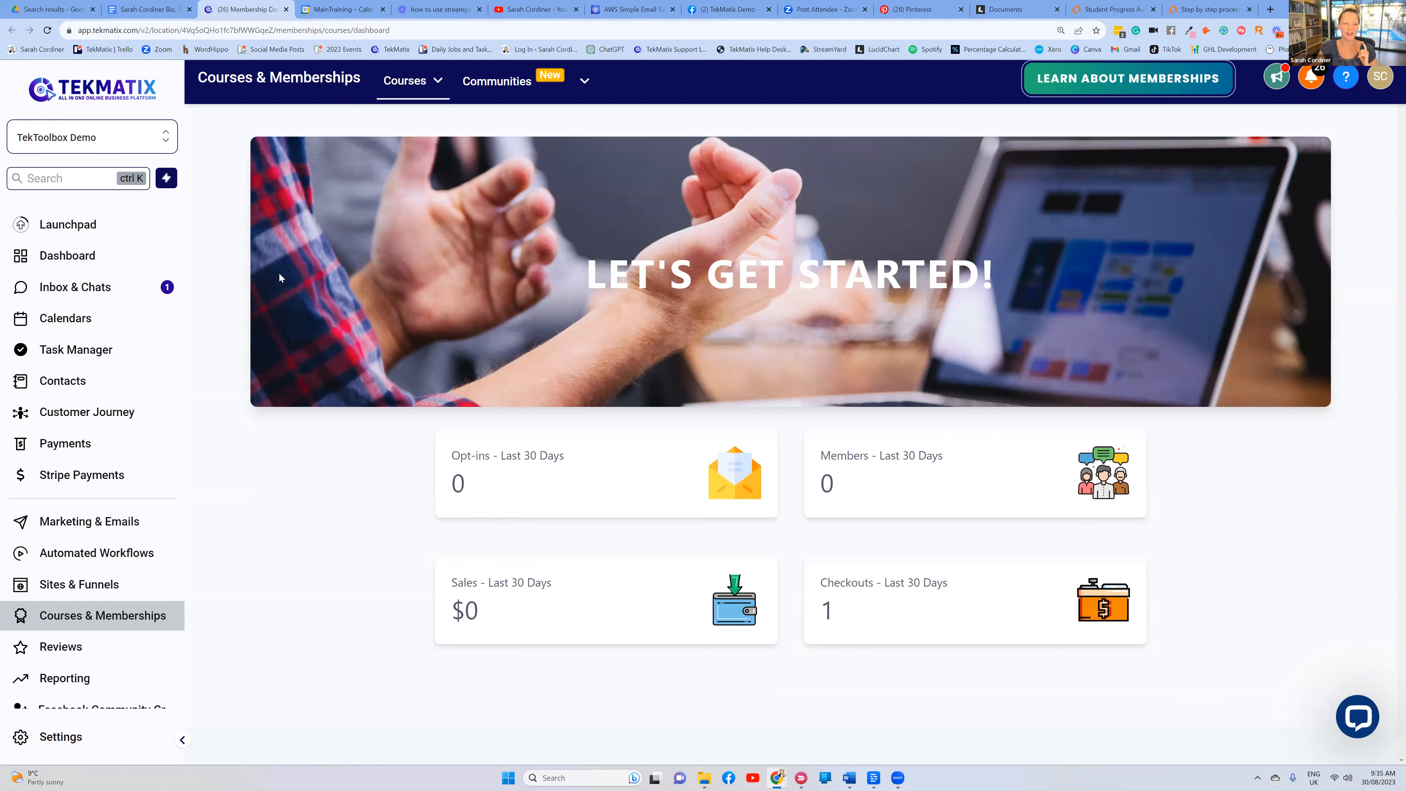
pyautogui.moveTo(433, 91)
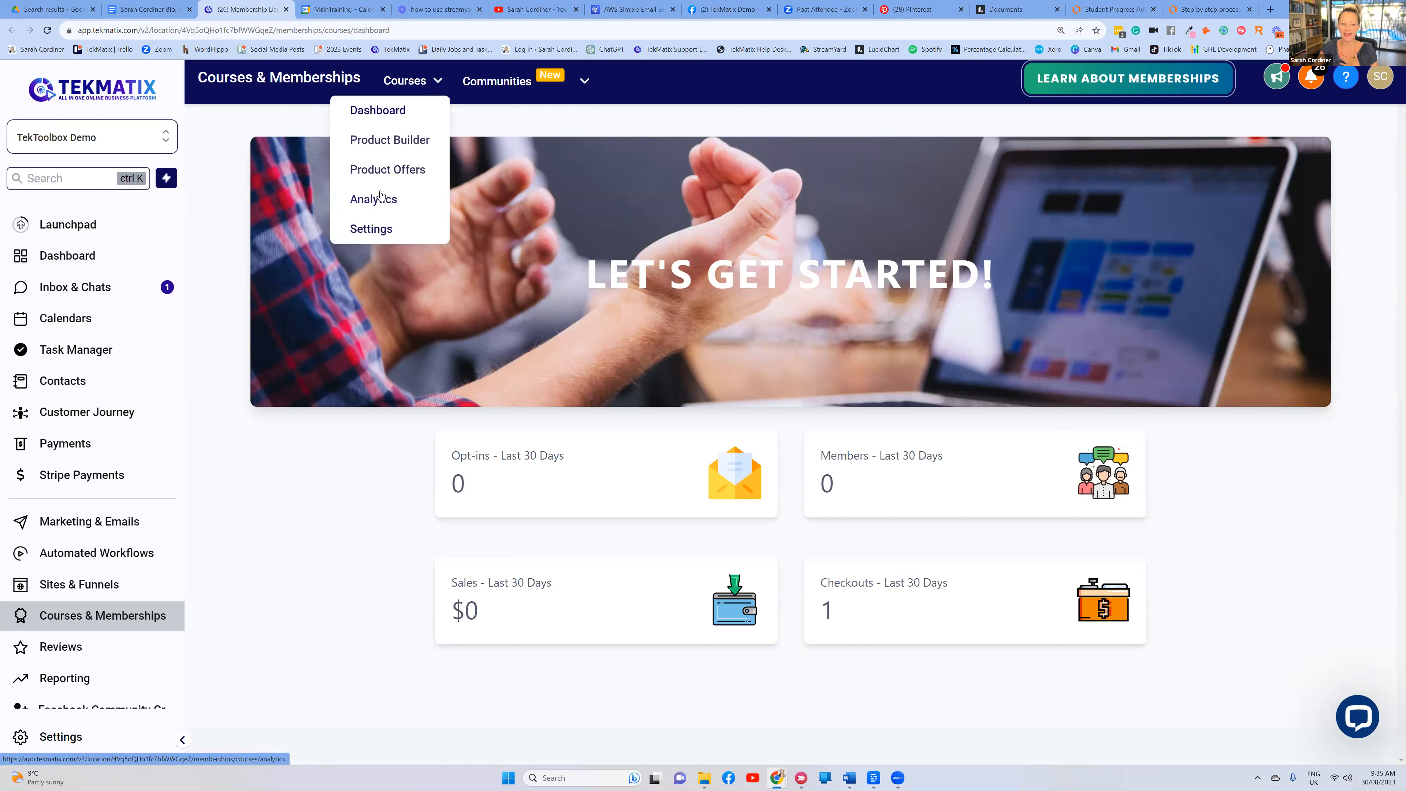
# Open Course Progress for 'Title of your training here', showing one learner at 0% progress
pyautogui.click(373, 199)
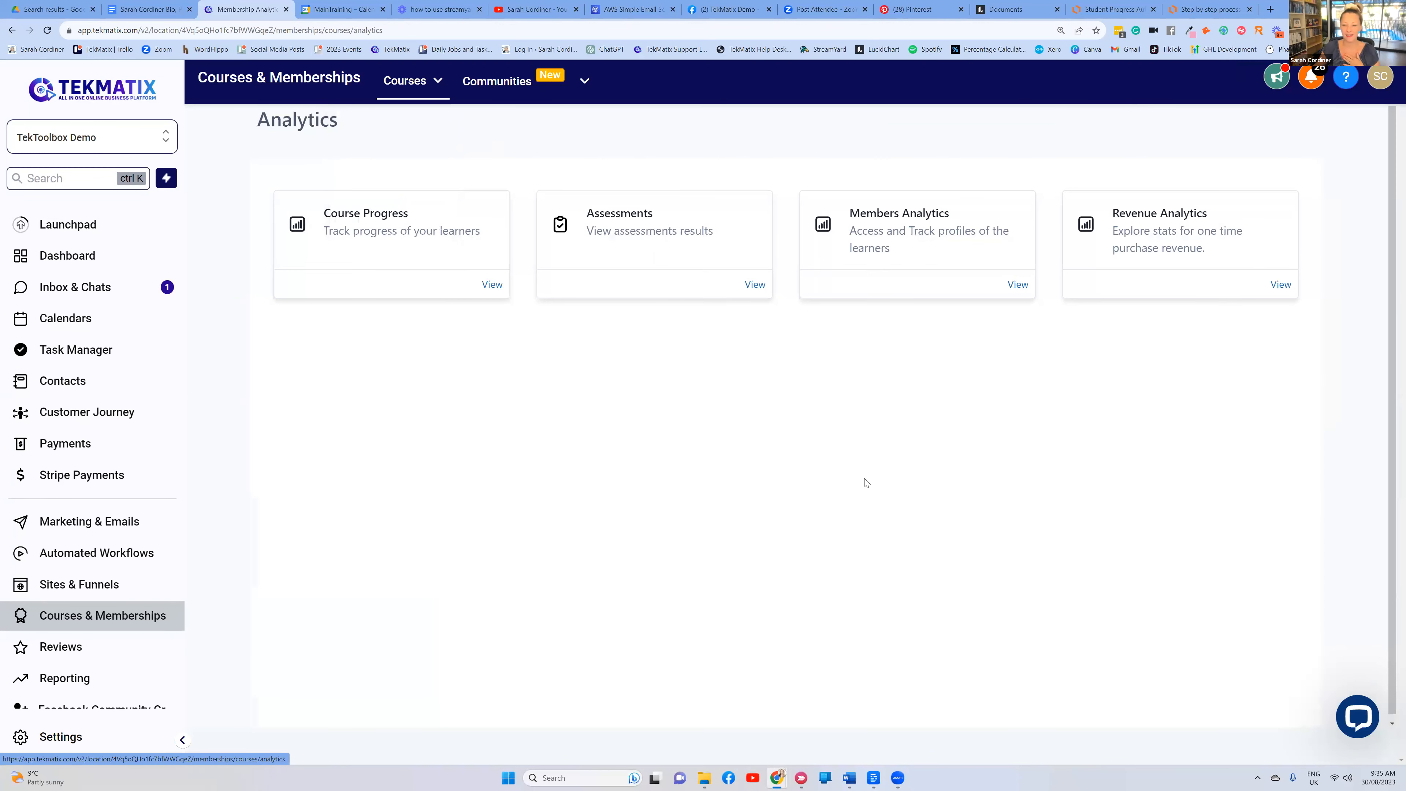
pyautogui.click(490, 281)
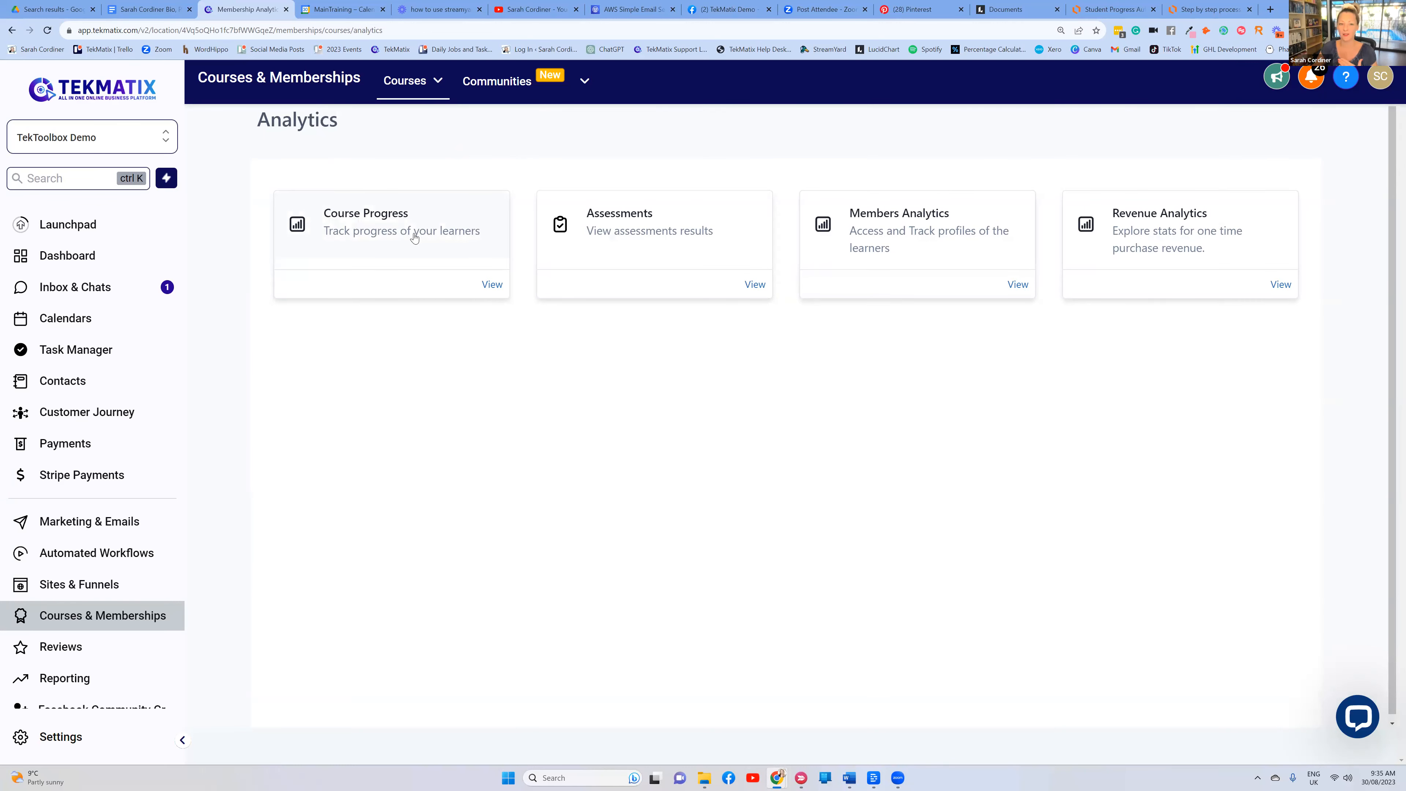
pyautogui.click(494, 288)
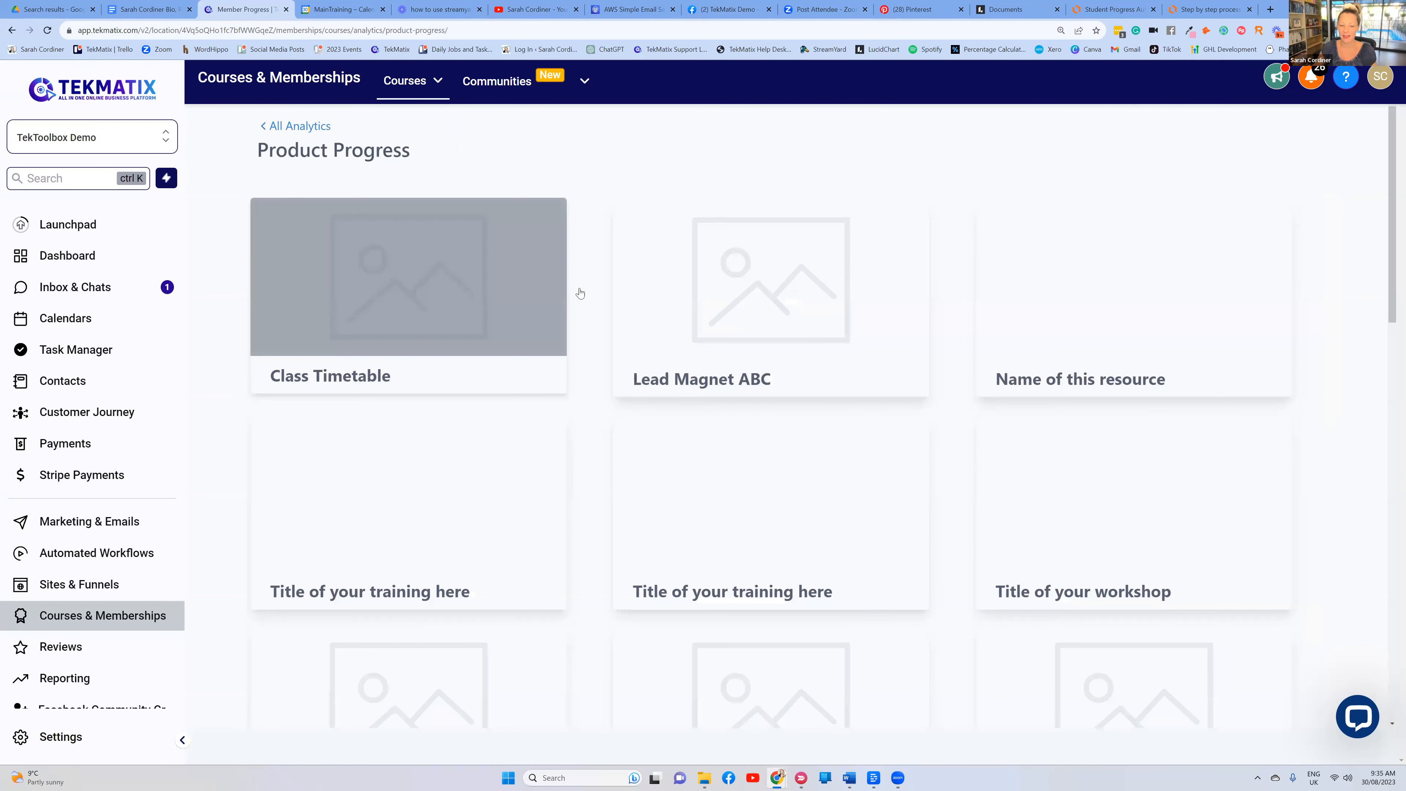
pyautogui.scroll(-1, 686, 257)
pyautogui.scroll(1, 593, 197)
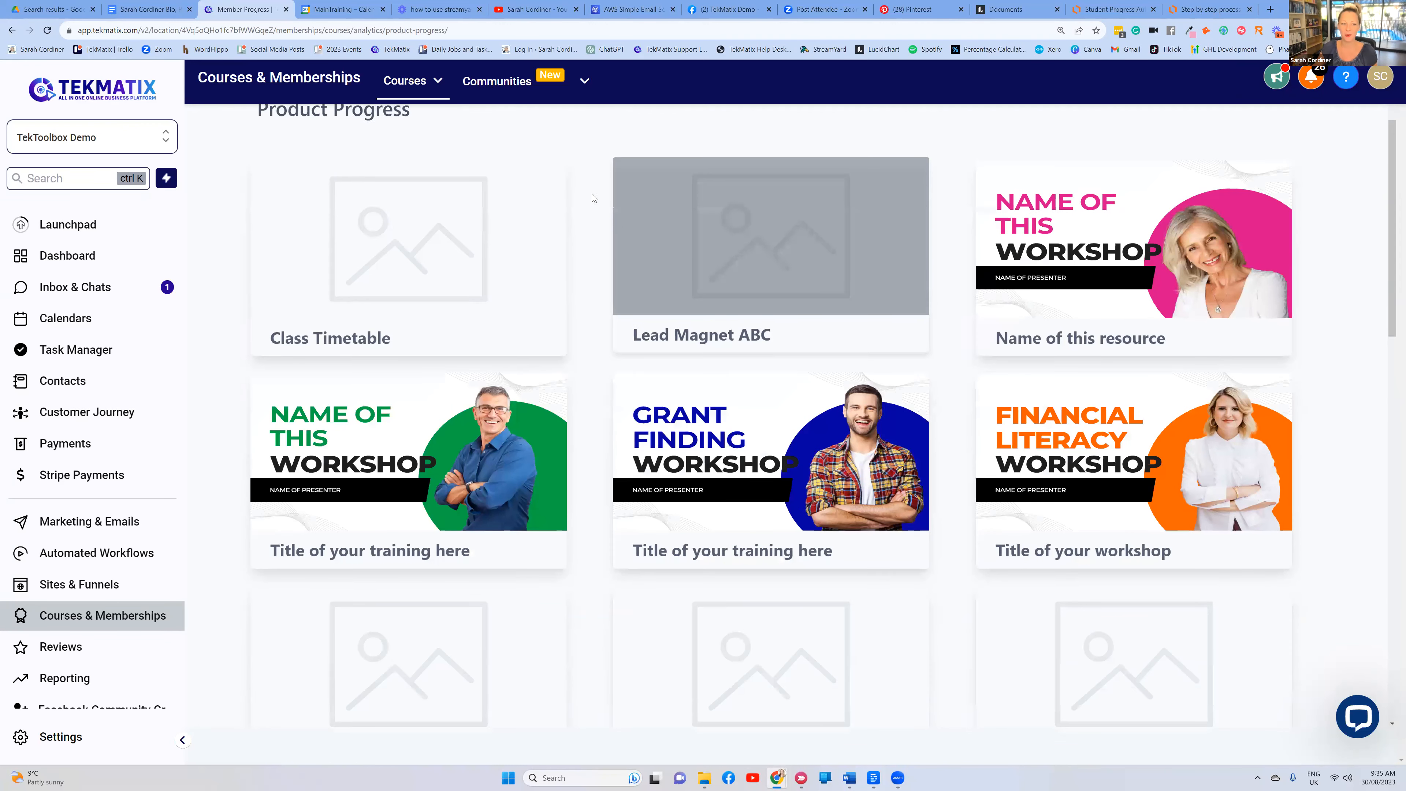
pyautogui.scroll(-1, 349, 257)
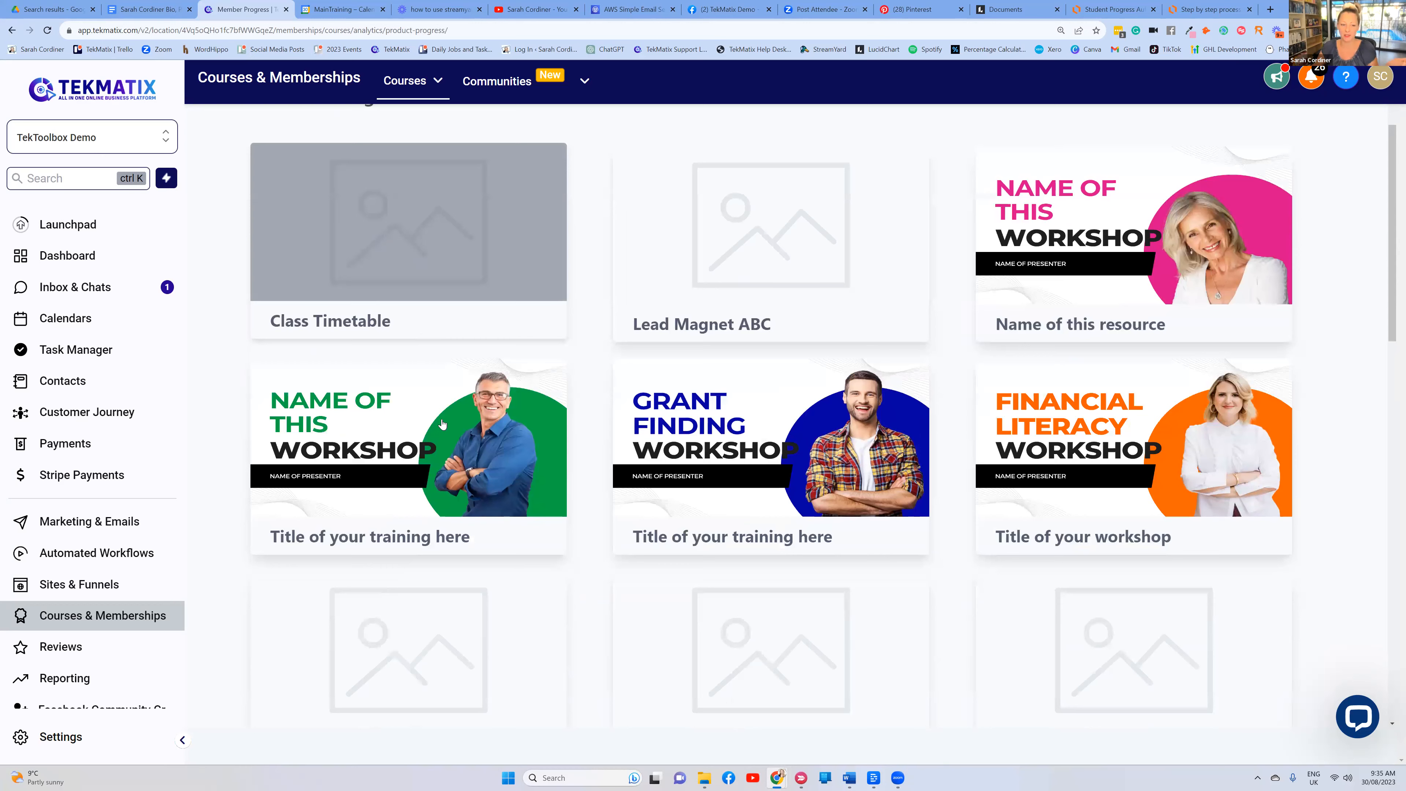
pyautogui.click(484, 416)
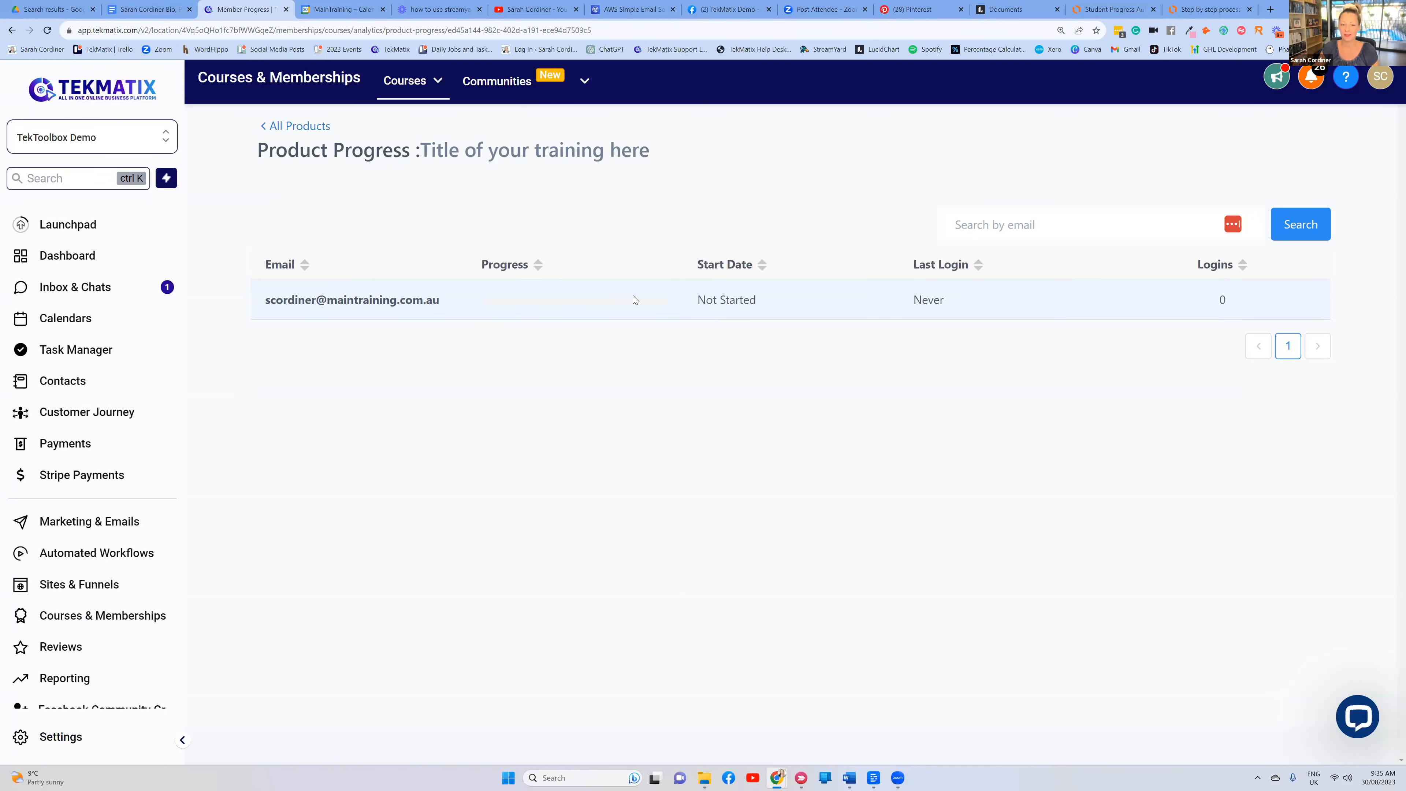
pyautogui.moveTo(632, 306)
# Go back to All Products, then return to the Courses > Analytics overview
pyautogui.click(297, 128)
pyautogui.click(413, 80)
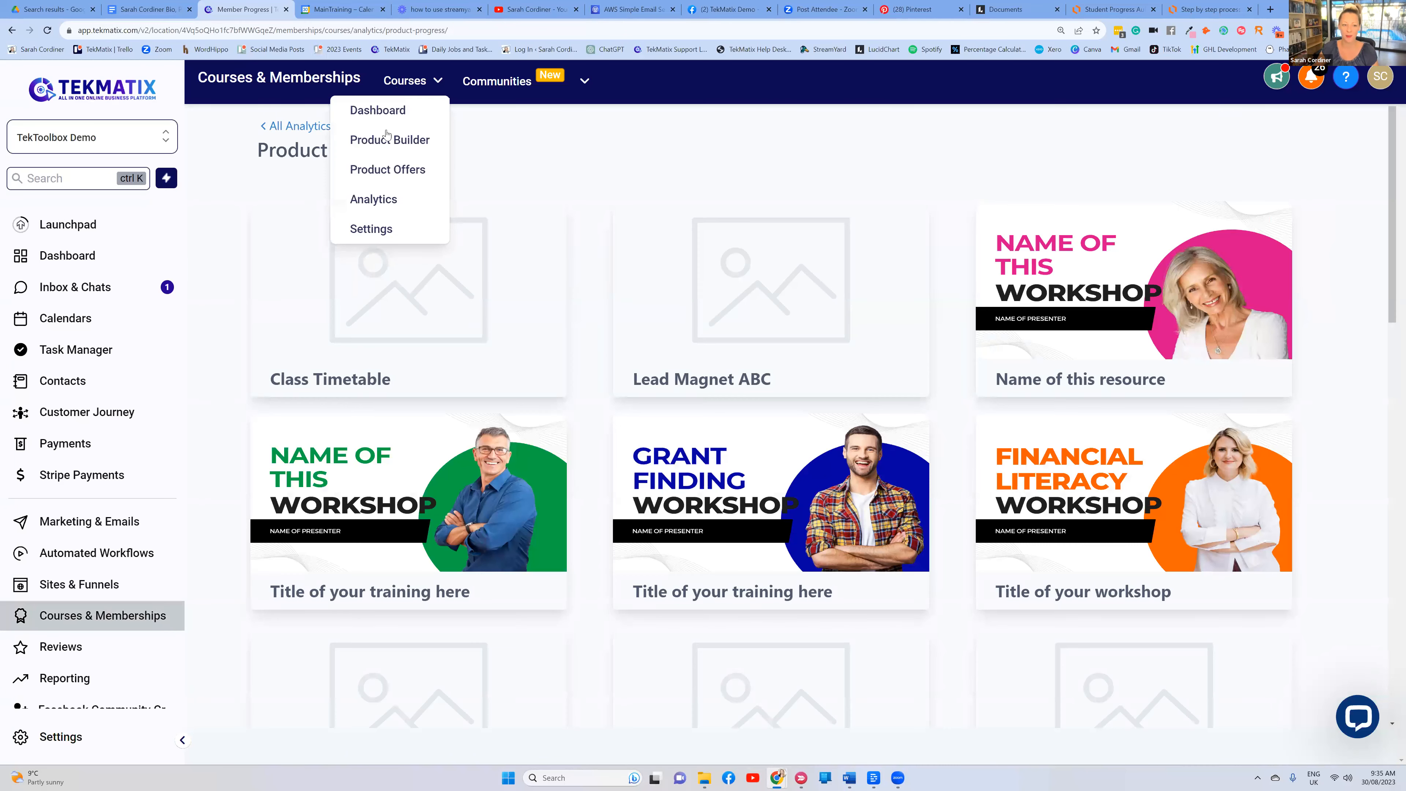
pyautogui.click(374, 200)
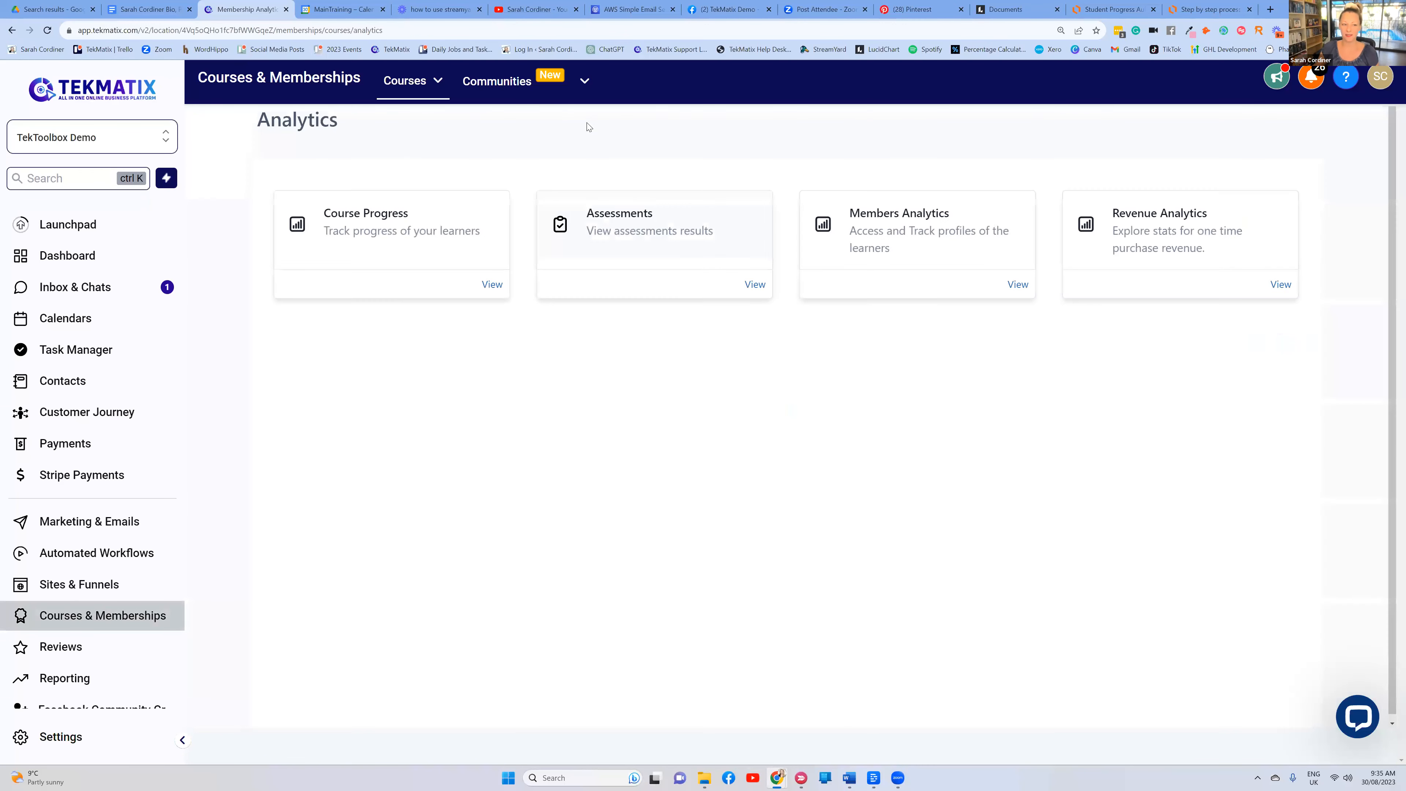
pyautogui.click(409, 83)
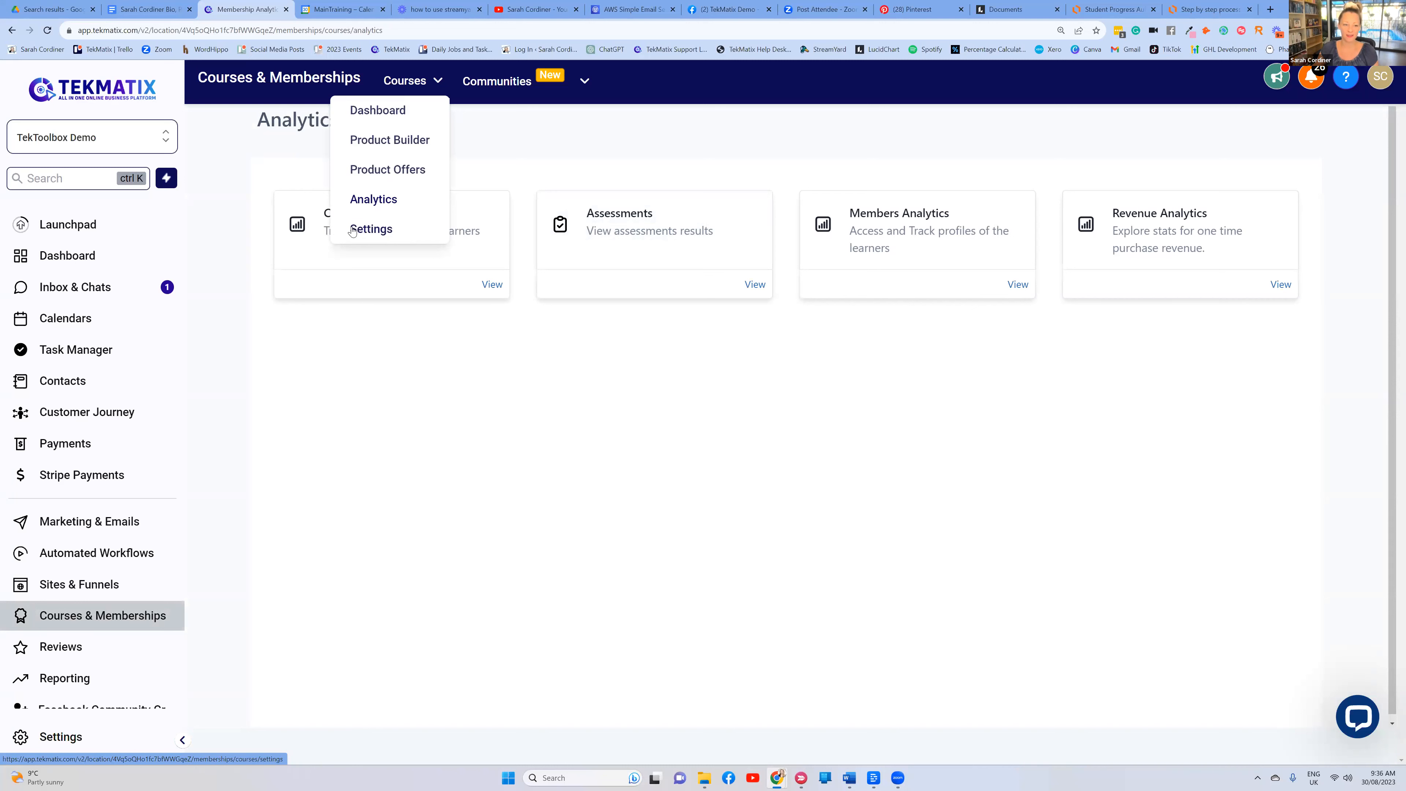
pyautogui.moveTo(427, 89)
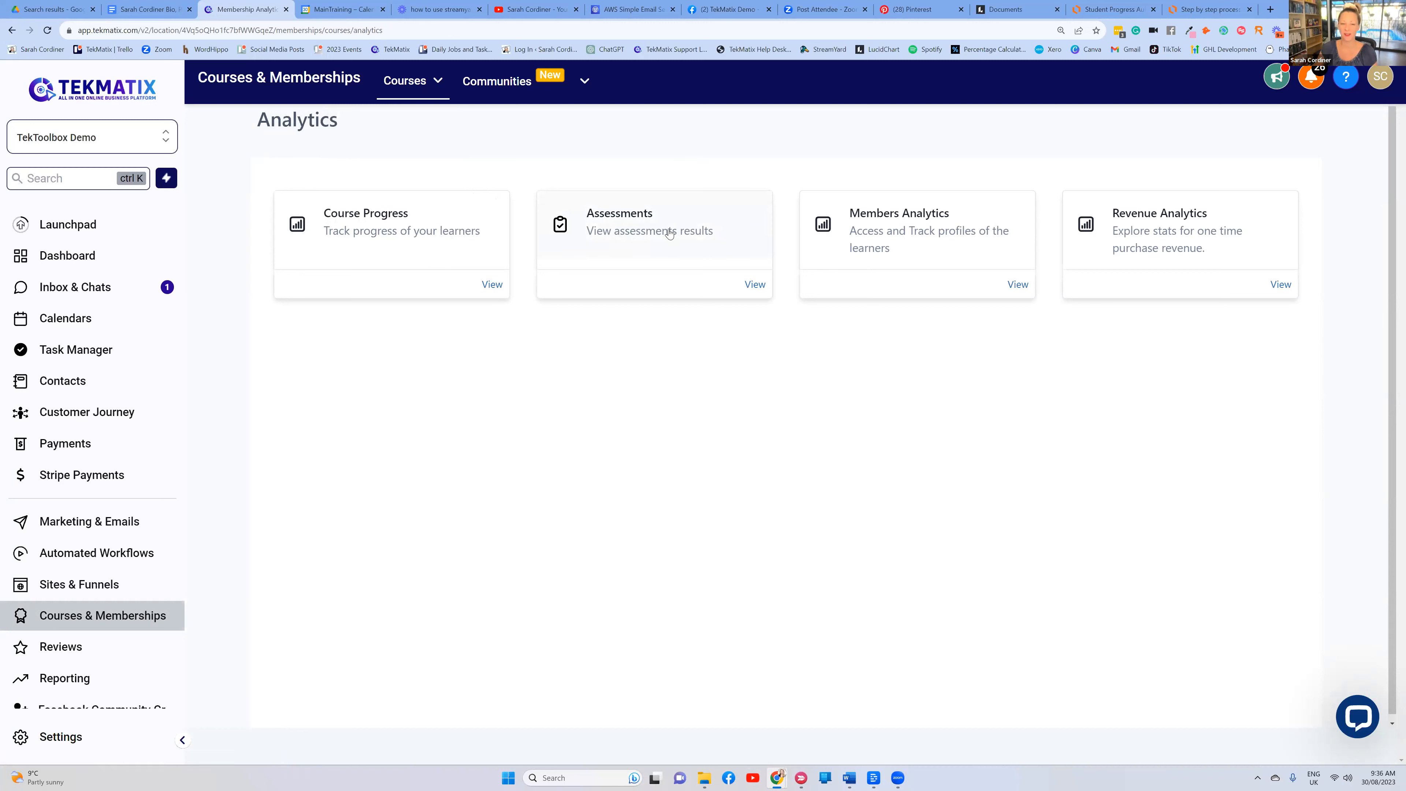
# Open the Members Analytics report and close the help chat panel
pyautogui.click(924, 224)
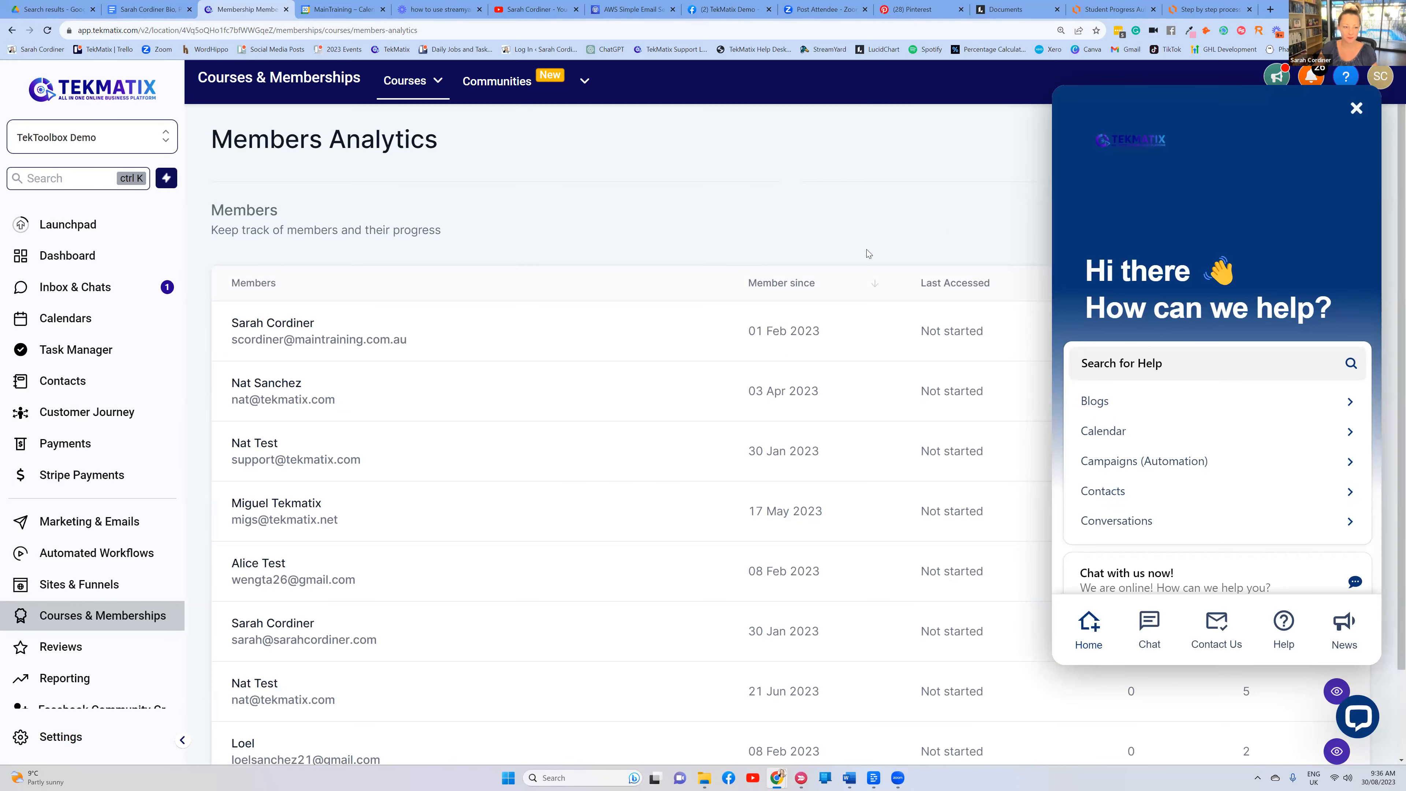
pyautogui.click(1355, 108)
pyautogui.scroll(-1, 453, 323)
pyautogui.scroll(-2, 443, 327)
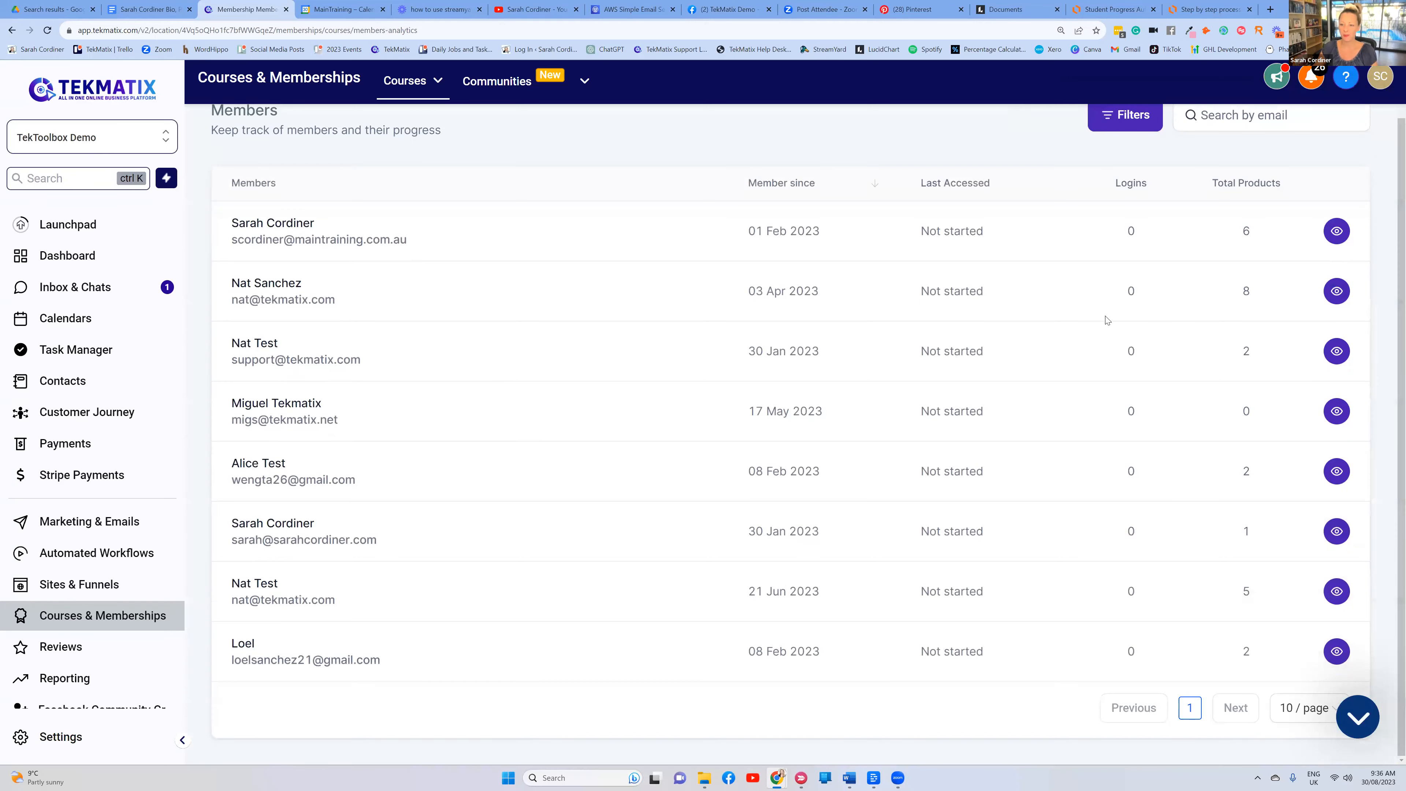
# View the first member's progress by product, then return to the Members list
pyautogui.moveTo(324, 222); pyautogui.dragTo(244, 233)
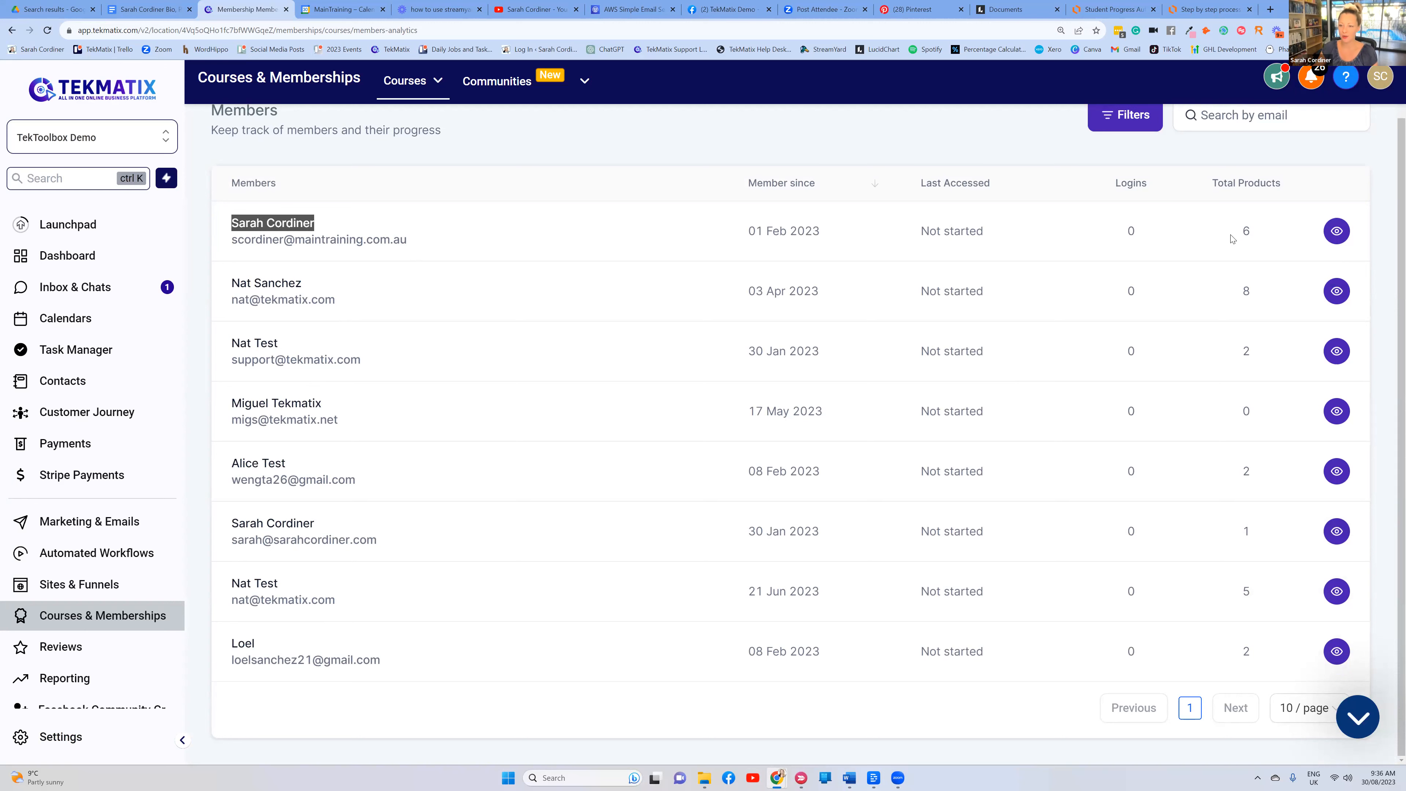
pyautogui.doubleClick(1246, 231)
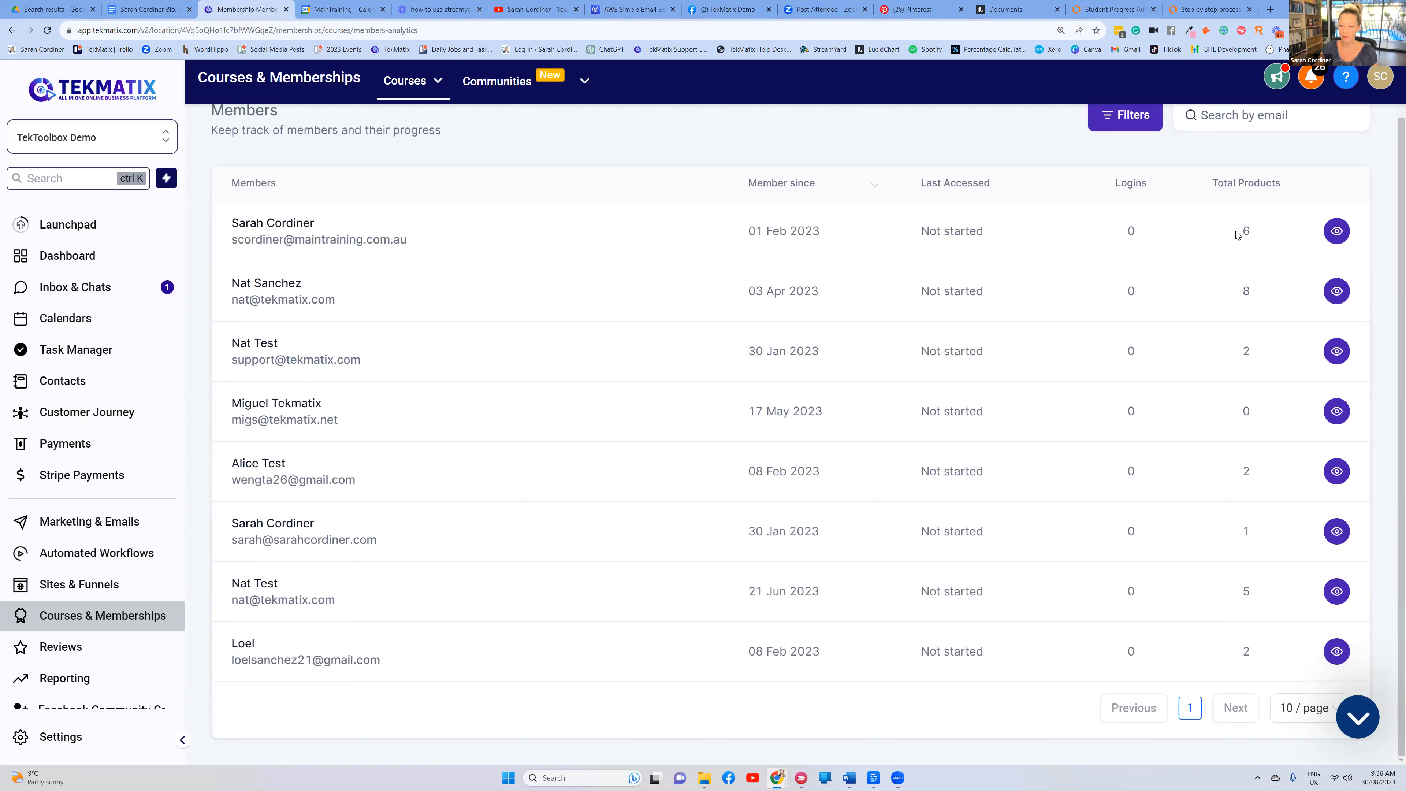
pyautogui.click(1336, 232)
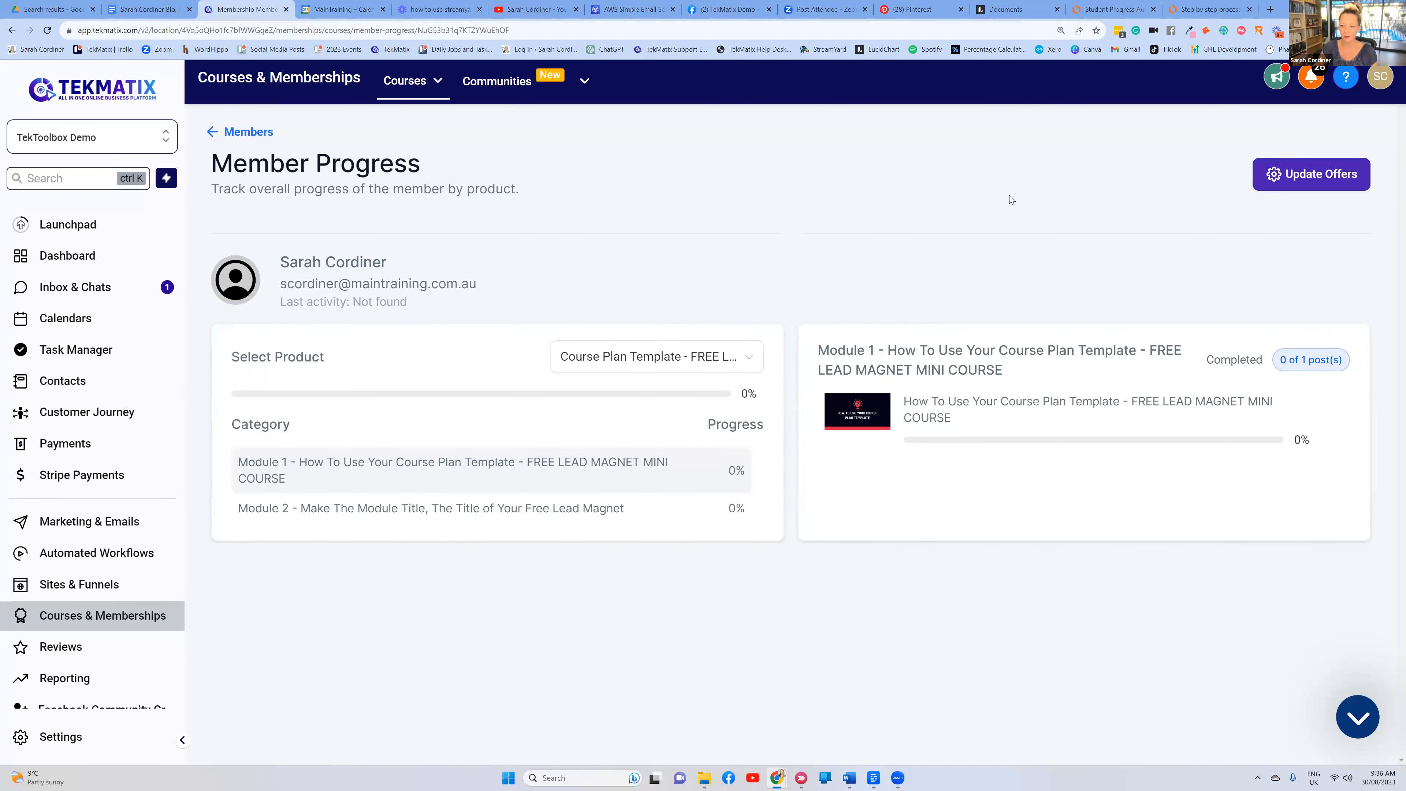
pyautogui.click(214, 132)
pyautogui.click(408, 88)
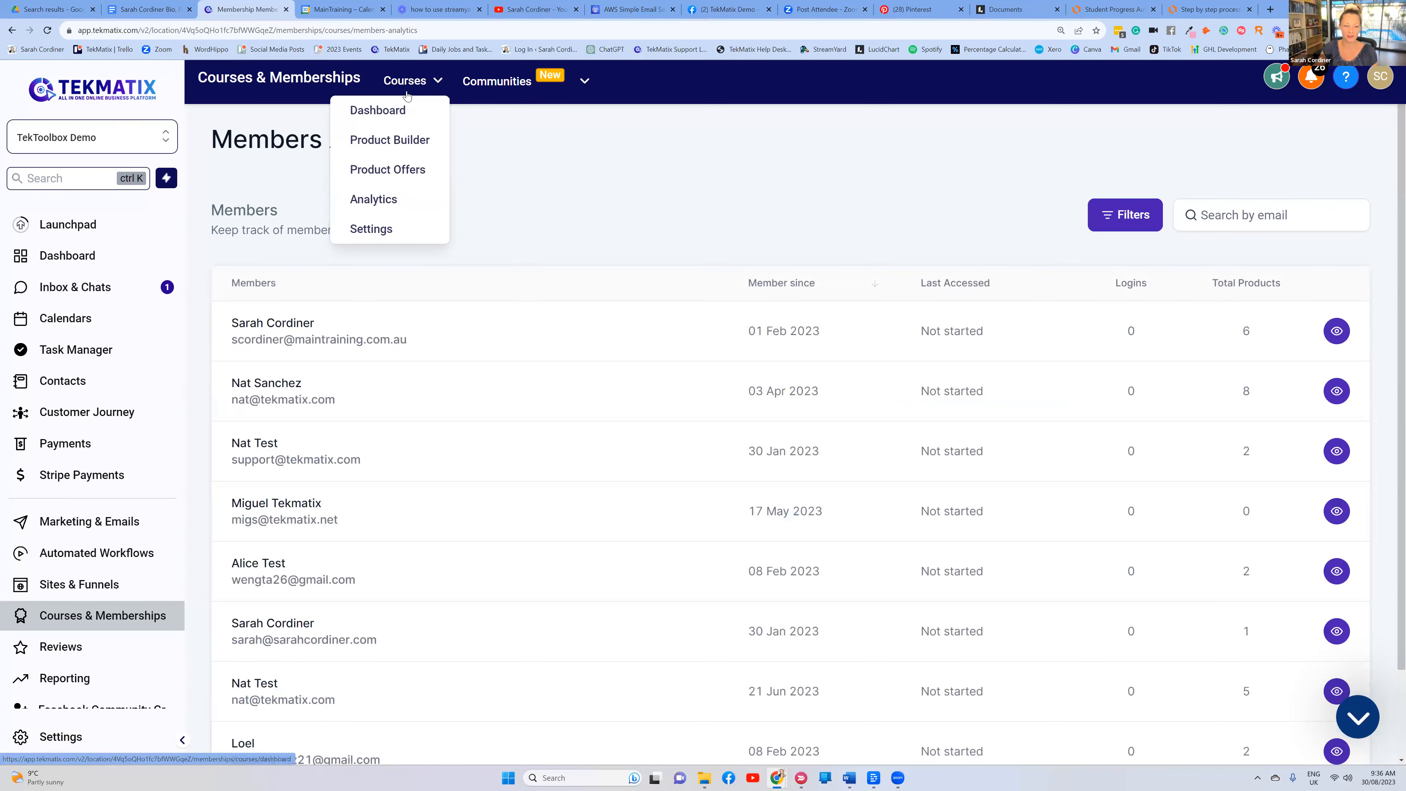
# Open Revenue Analytics and check the 'Last 30 Days' range options without changing the period
pyautogui.click(379, 201)
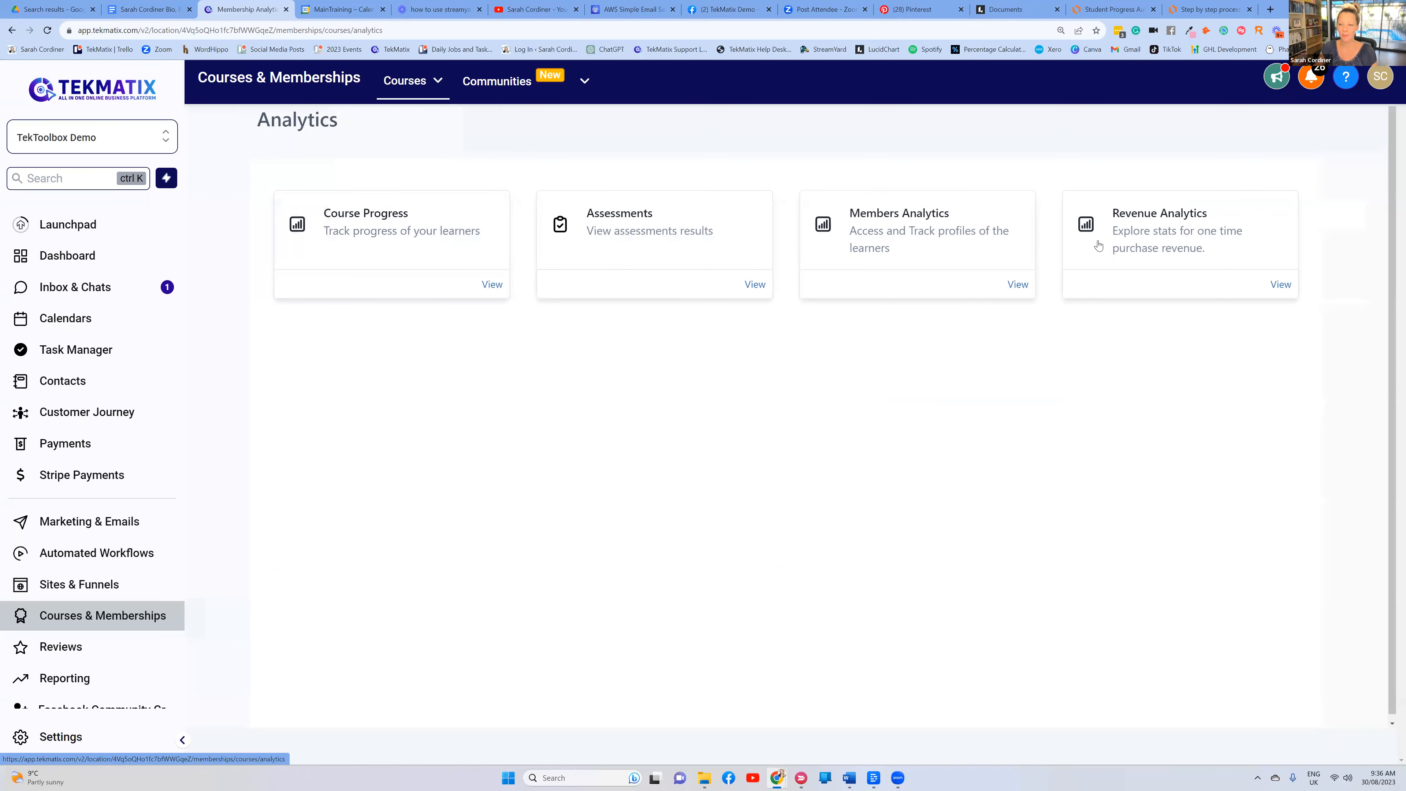
pyautogui.click(1146, 229)
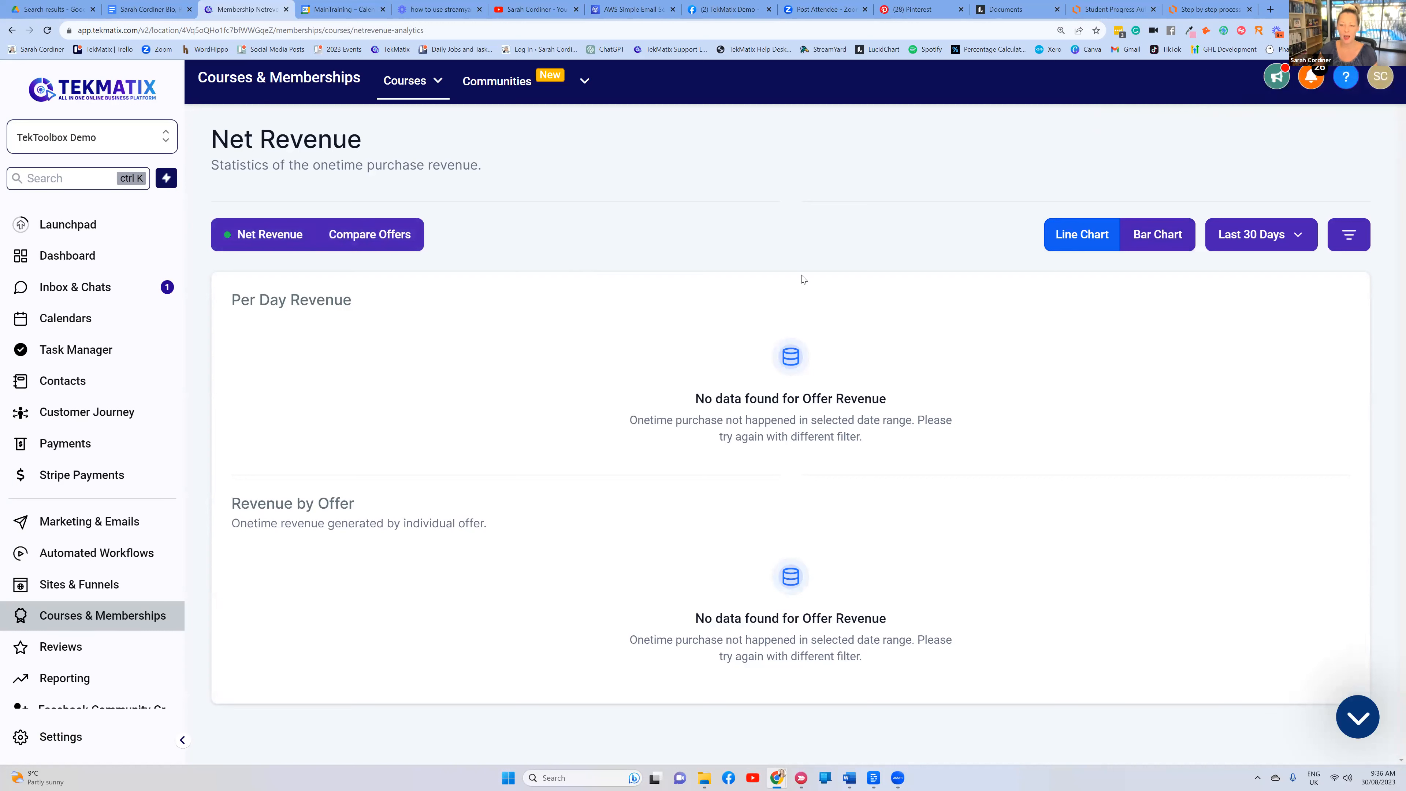
pyautogui.click(1245, 234)
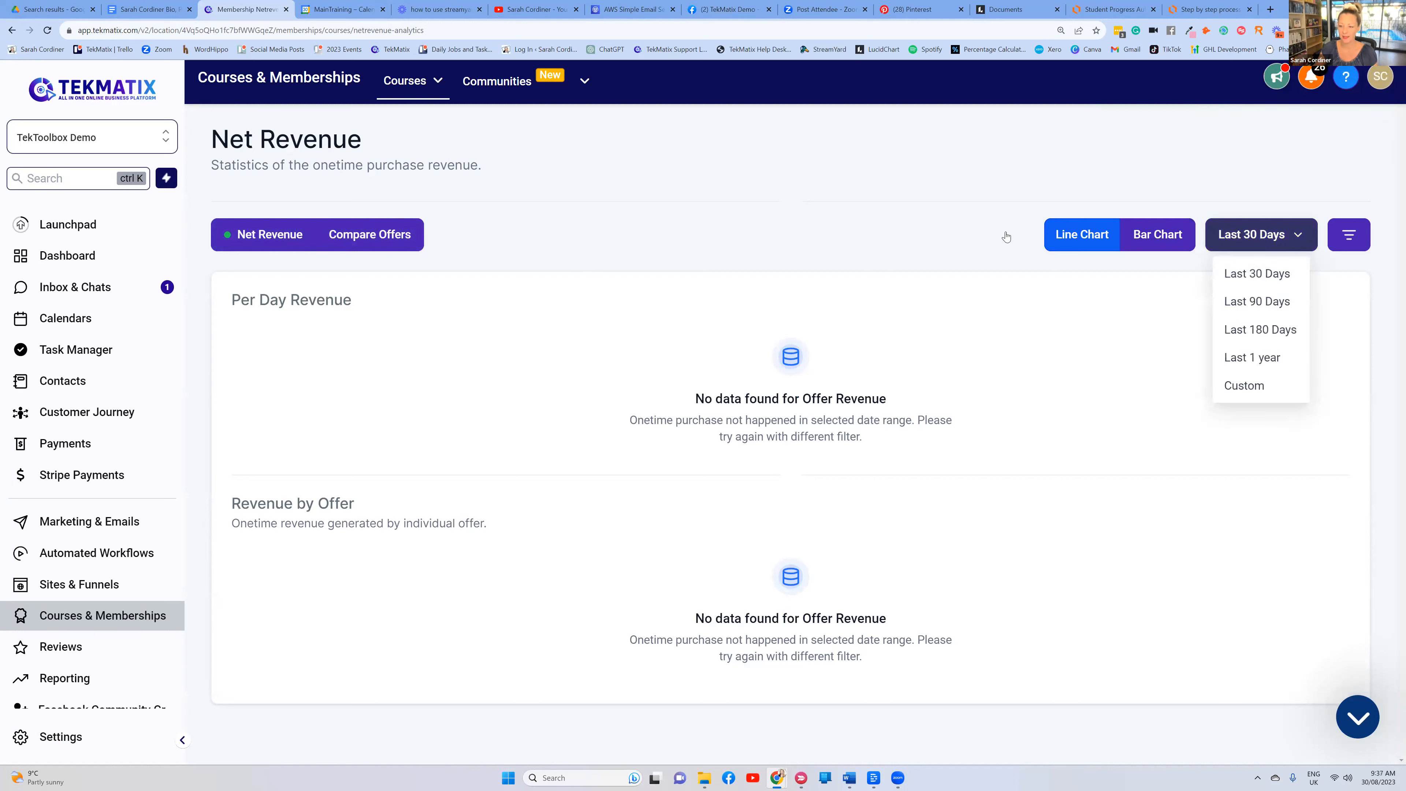
pyautogui.click(647, 334)
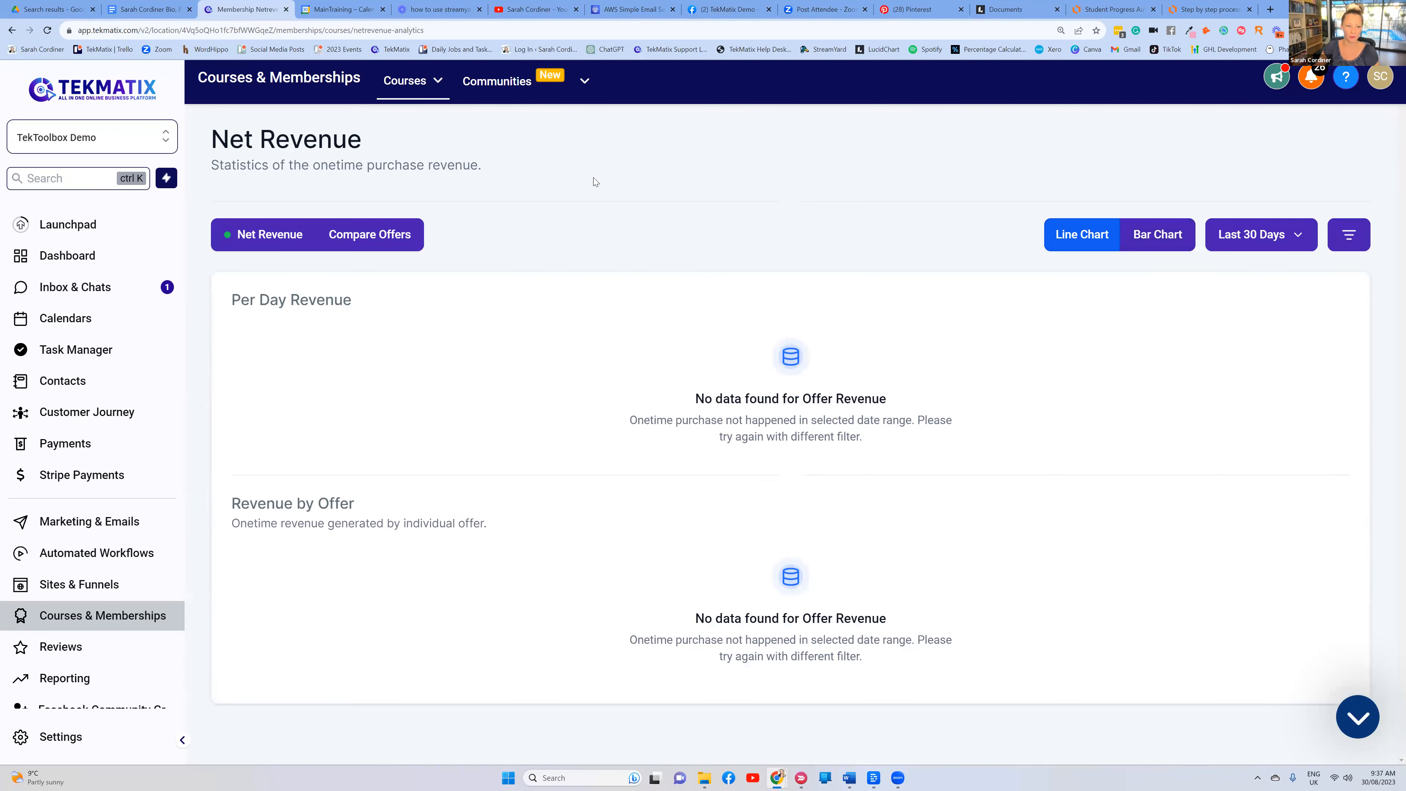
pyautogui.moveTo(401, 92)
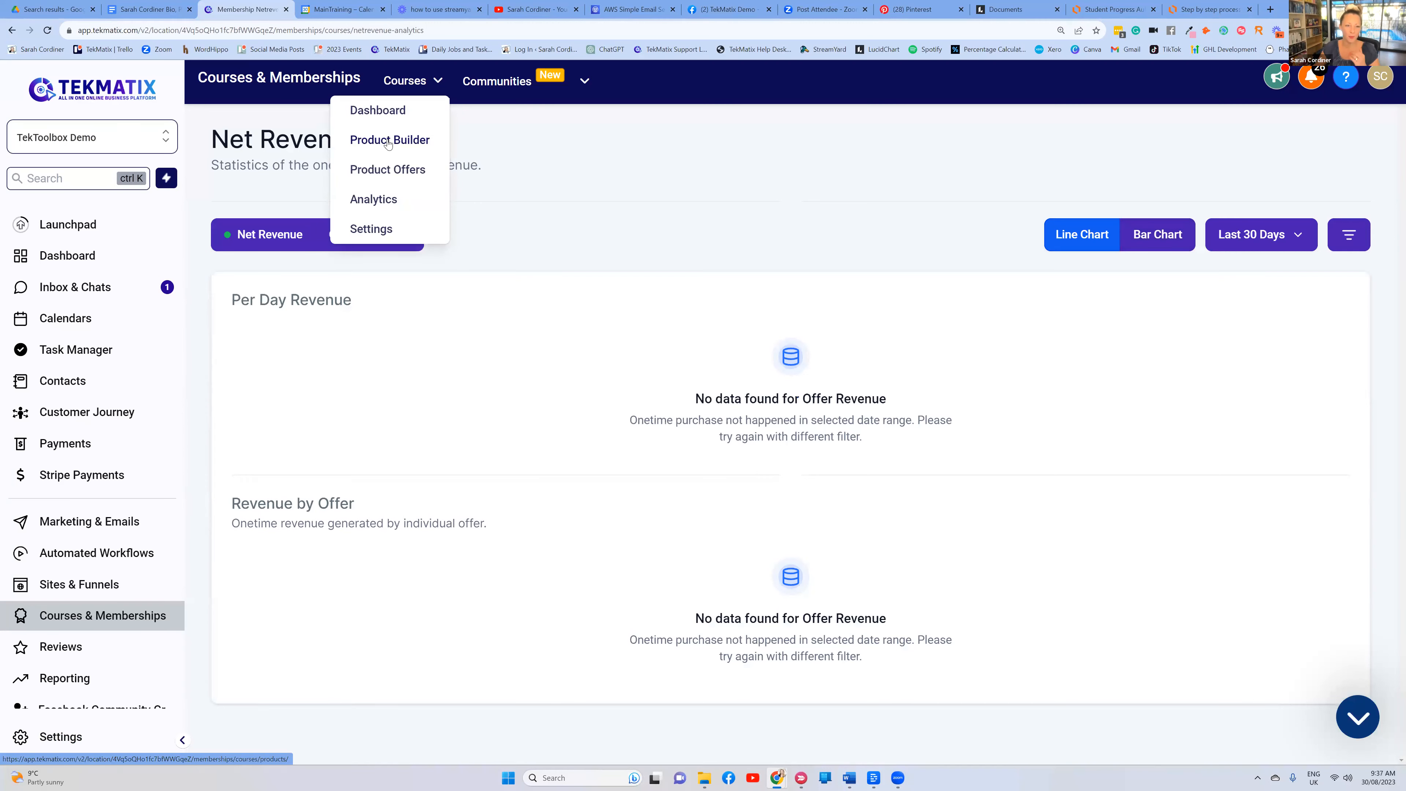
pyautogui.click(390, 141)
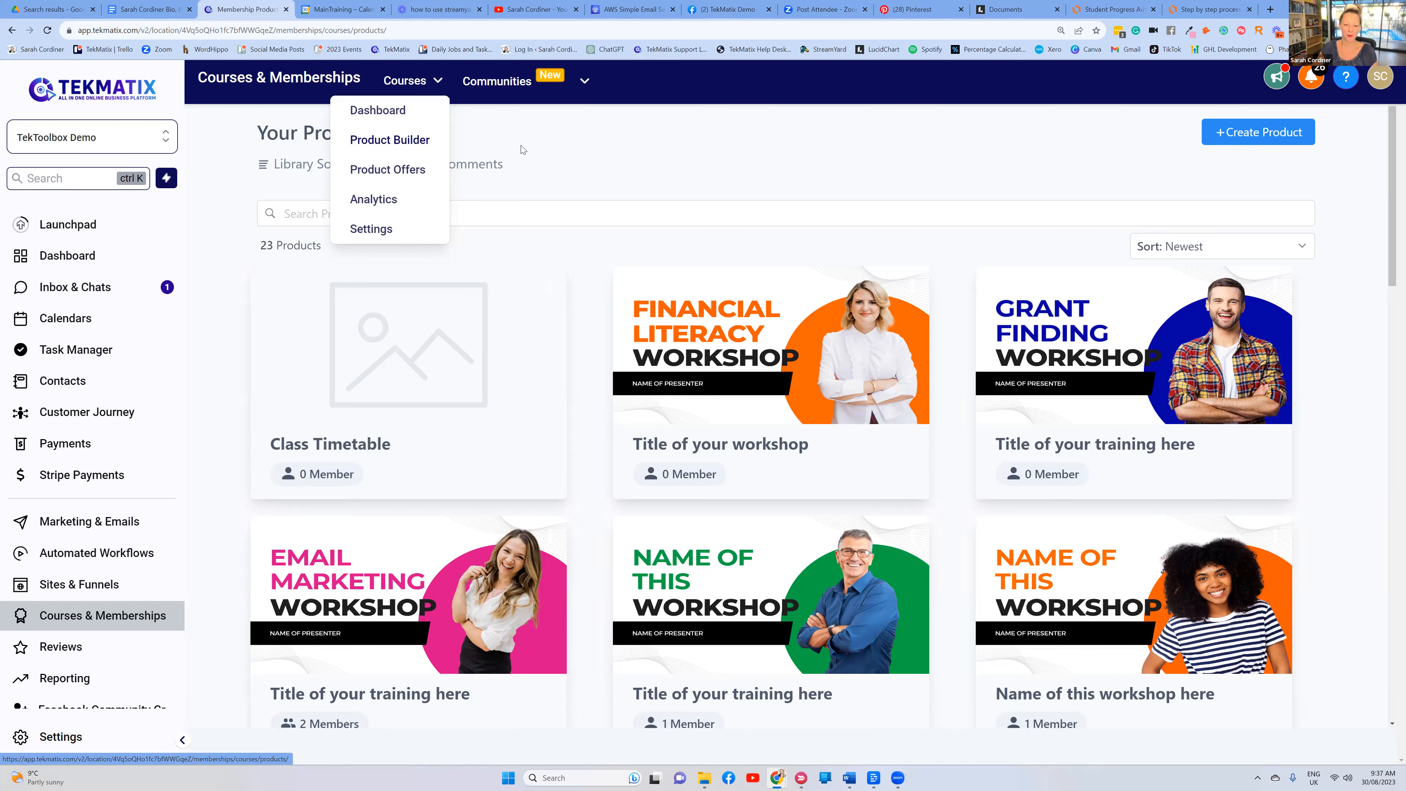
pyautogui.scroll(-6, 522, 149)
pyautogui.scroll(2, 550, 183)
pyautogui.scroll(4, 549, 191)
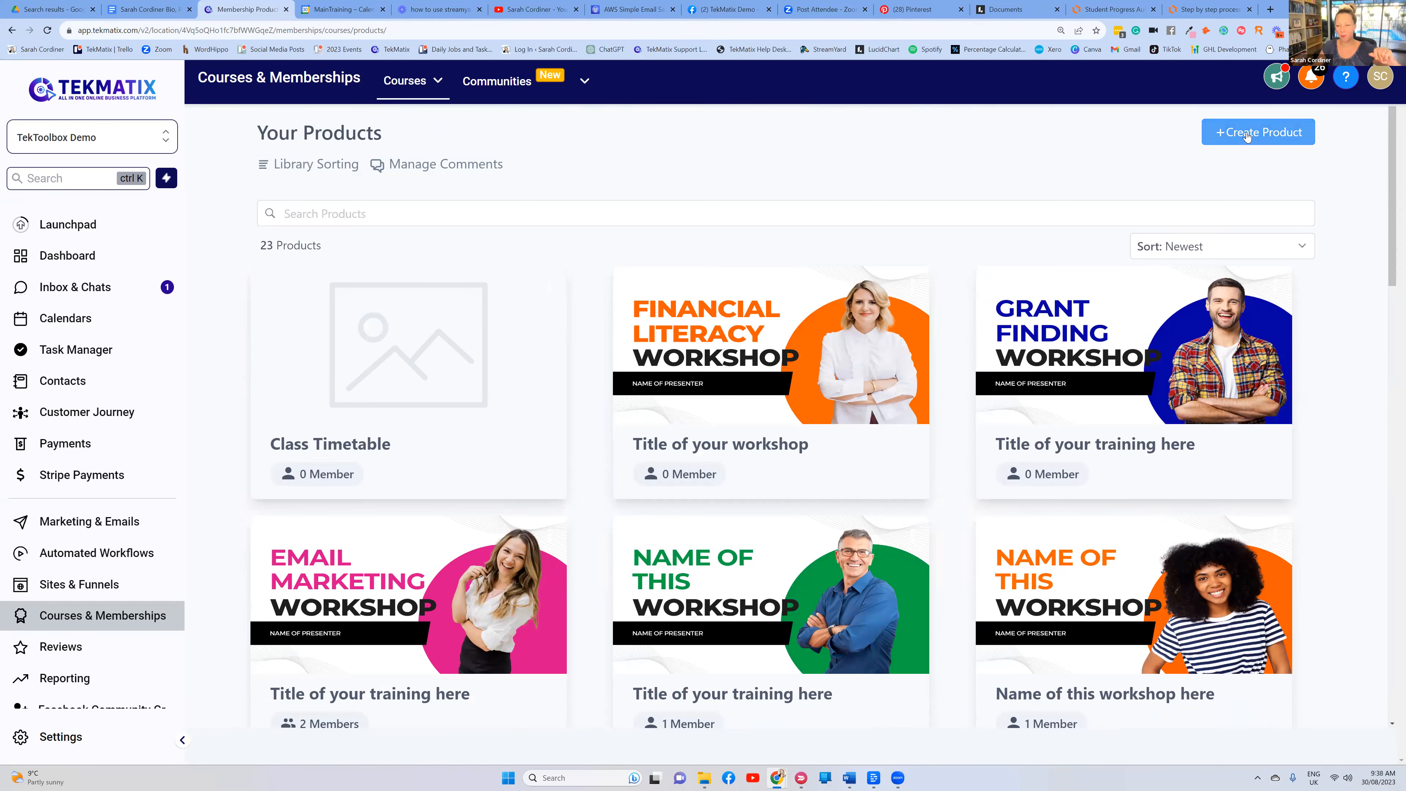
# Start a new product with + Create Product to bring up the Product Blueprints templates
pyautogui.click(1249, 137)
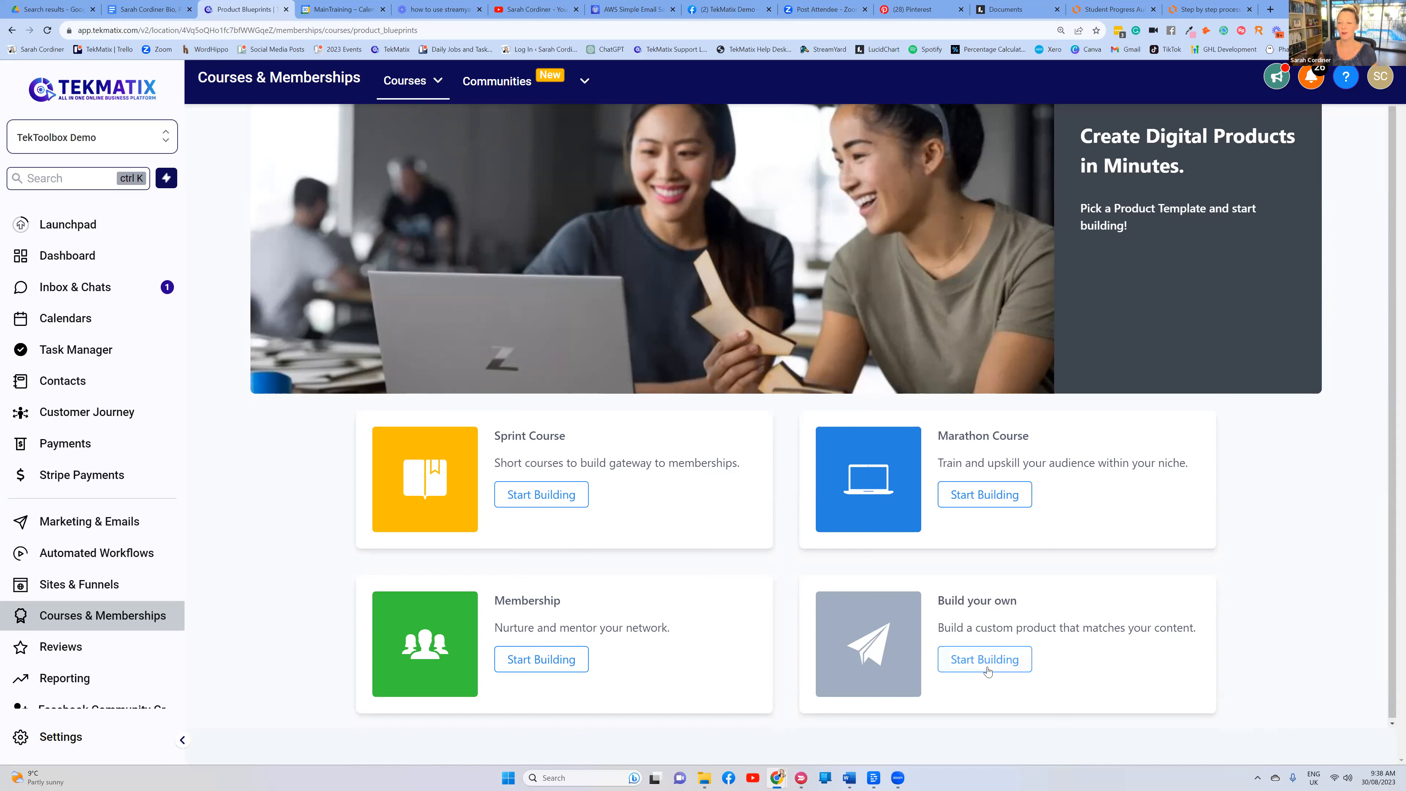
# Create a 'Build your own' product named 'Astrology Course'
pyautogui.click(975, 669)
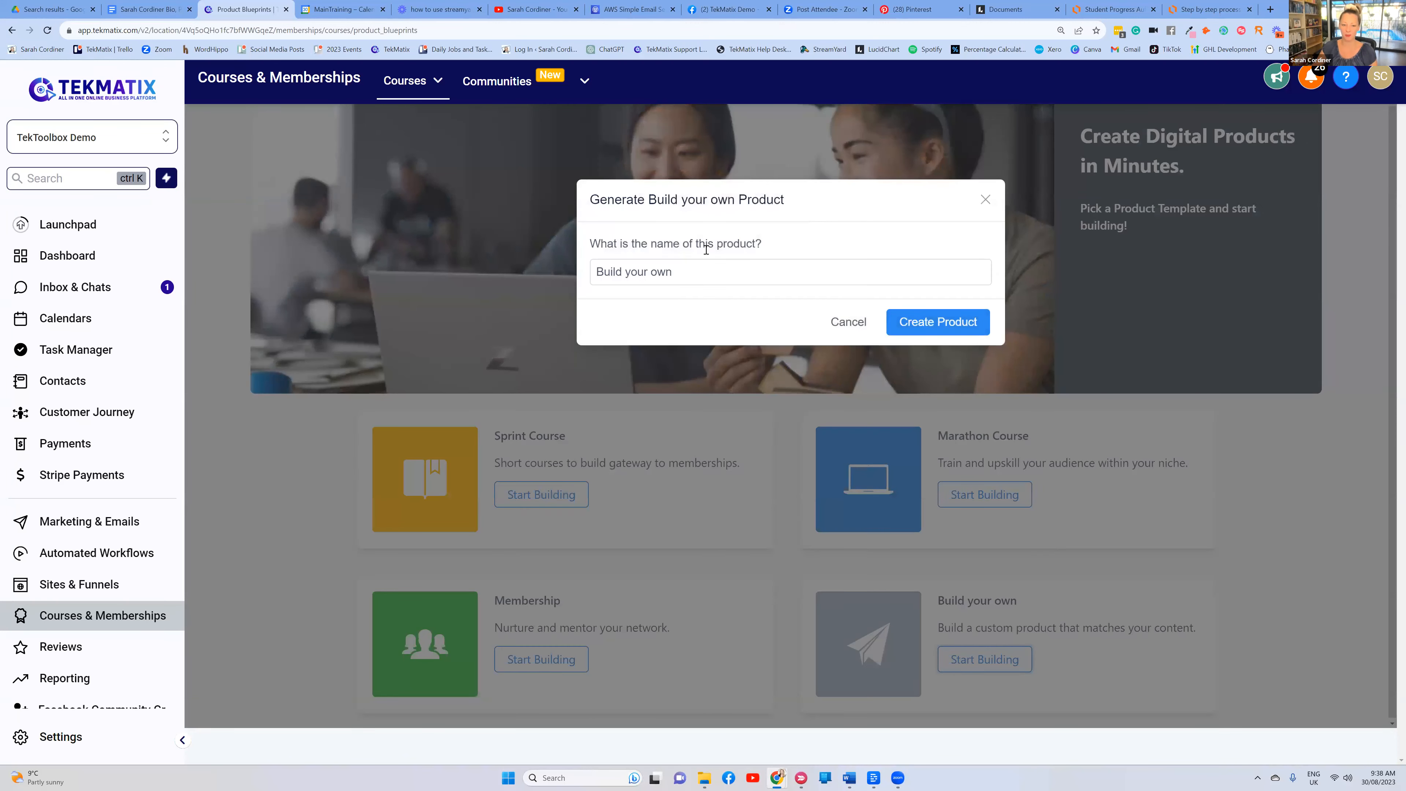
pyautogui.moveTo(674, 272); pyautogui.dragTo(588, 293)
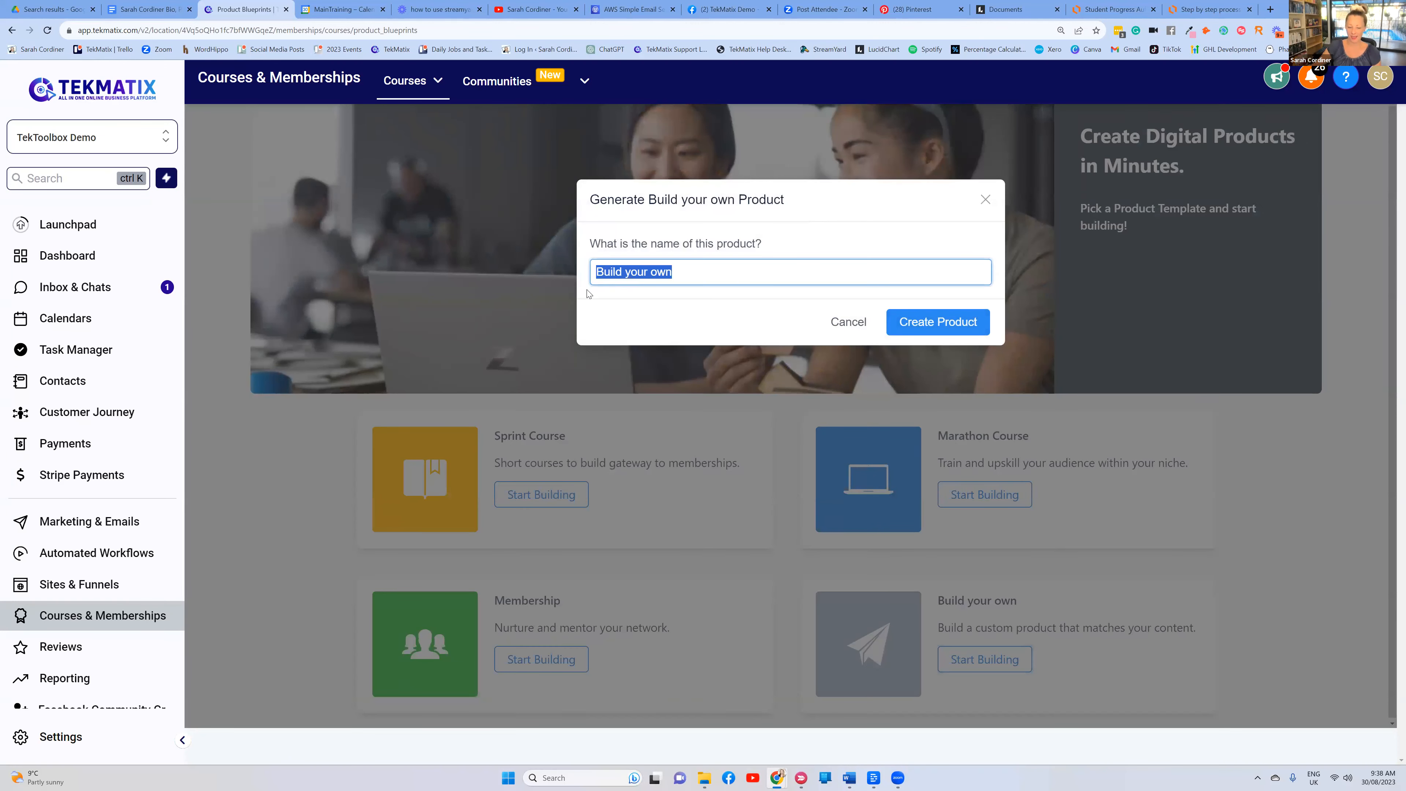
pyautogui.press('BackSpace')
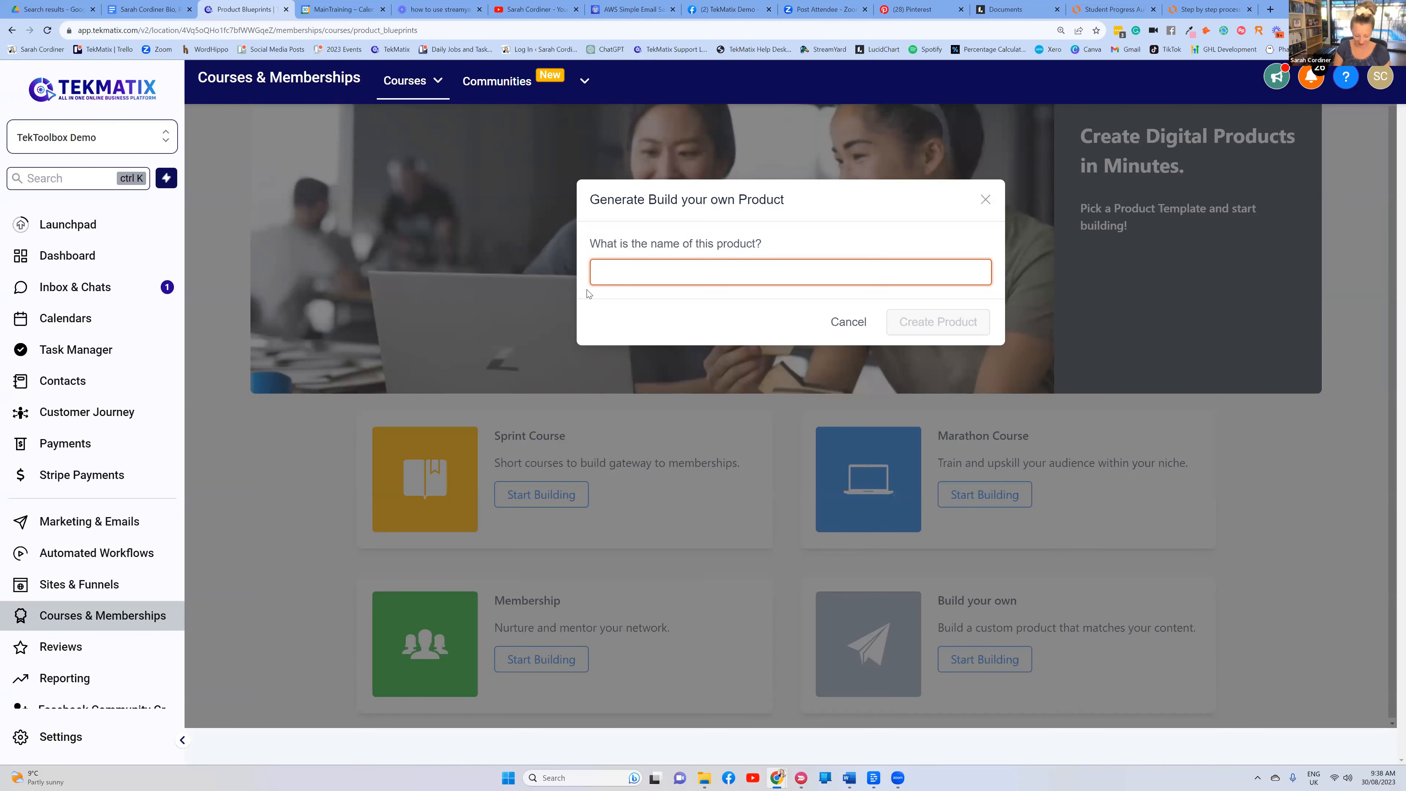
pyautogui.write('Astrology')
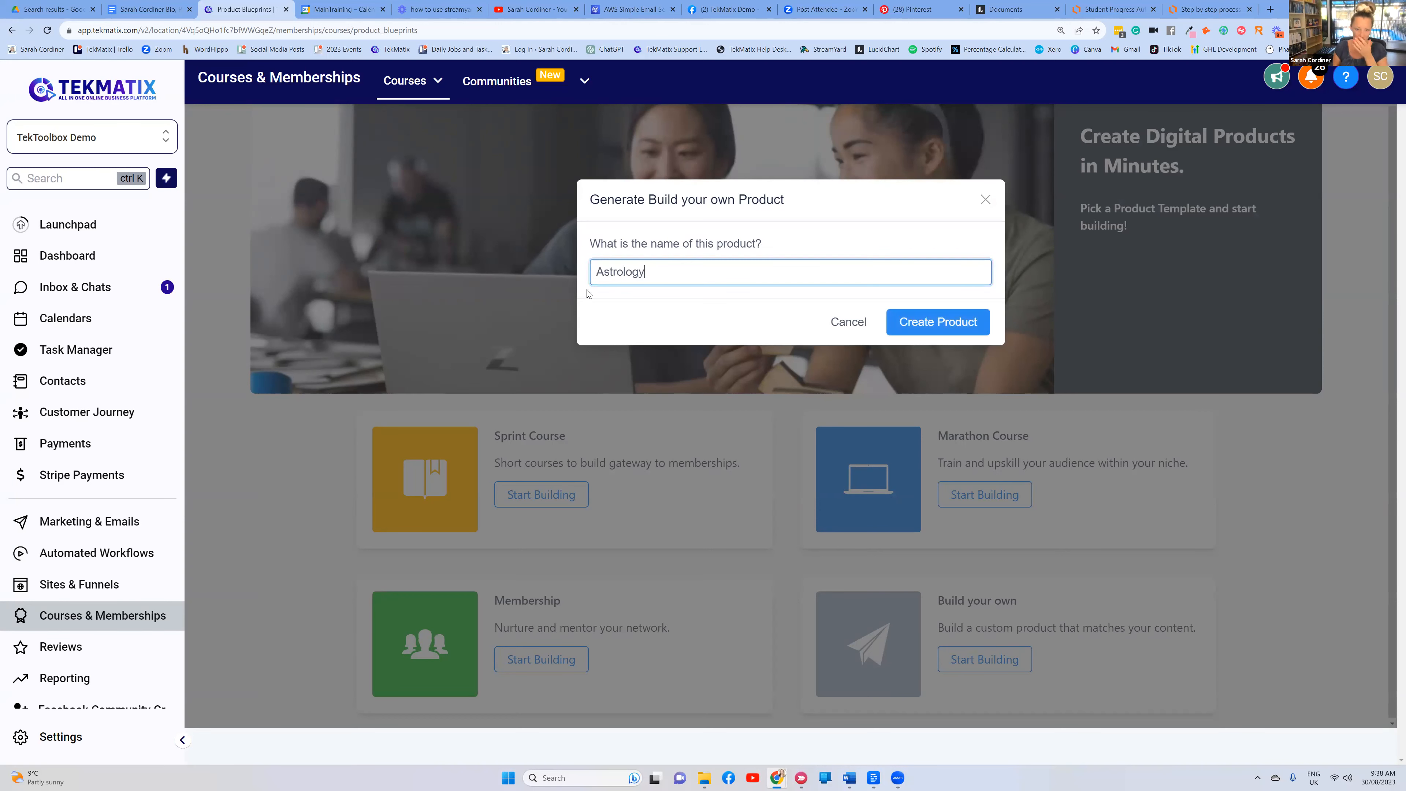
pyautogui.write(' Cour')
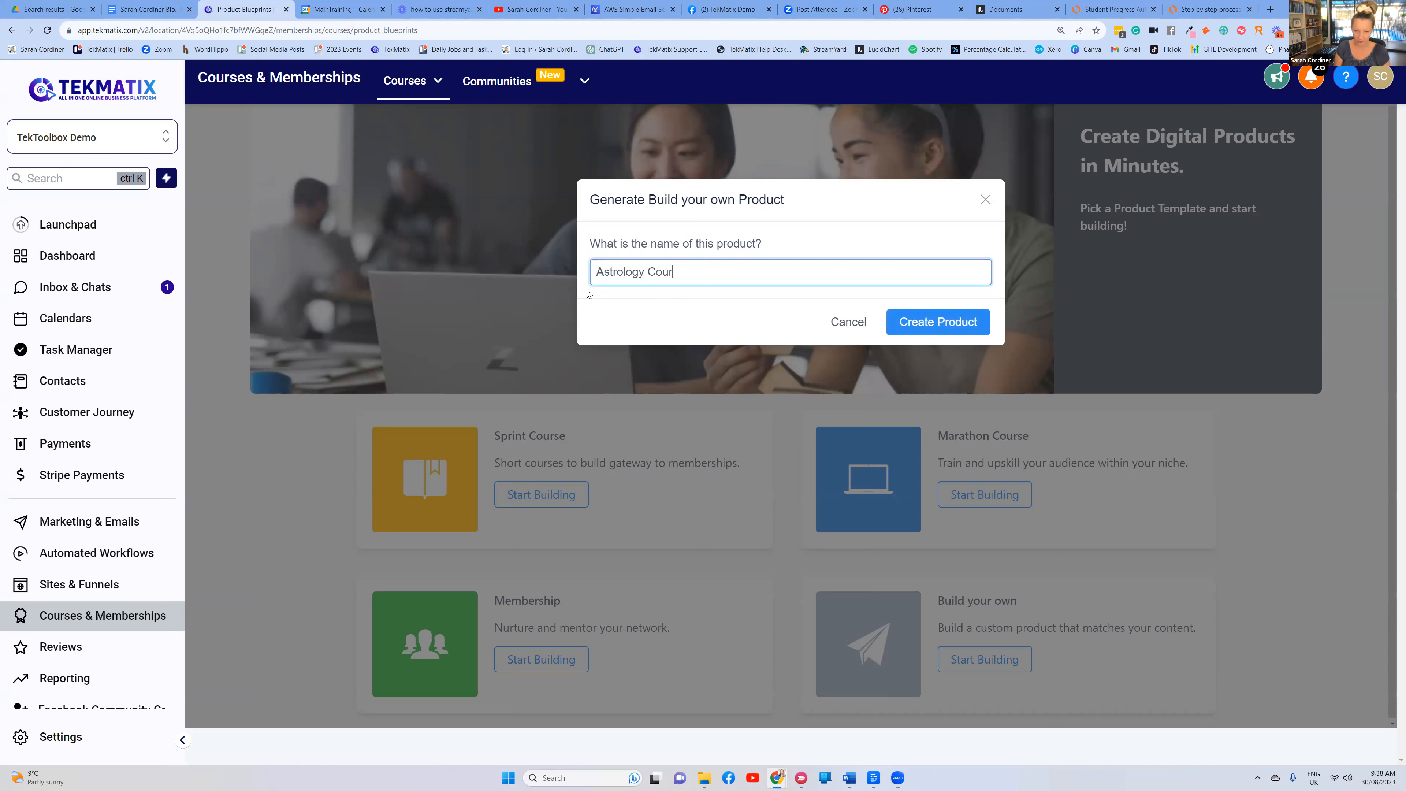
pyautogui.write('se')
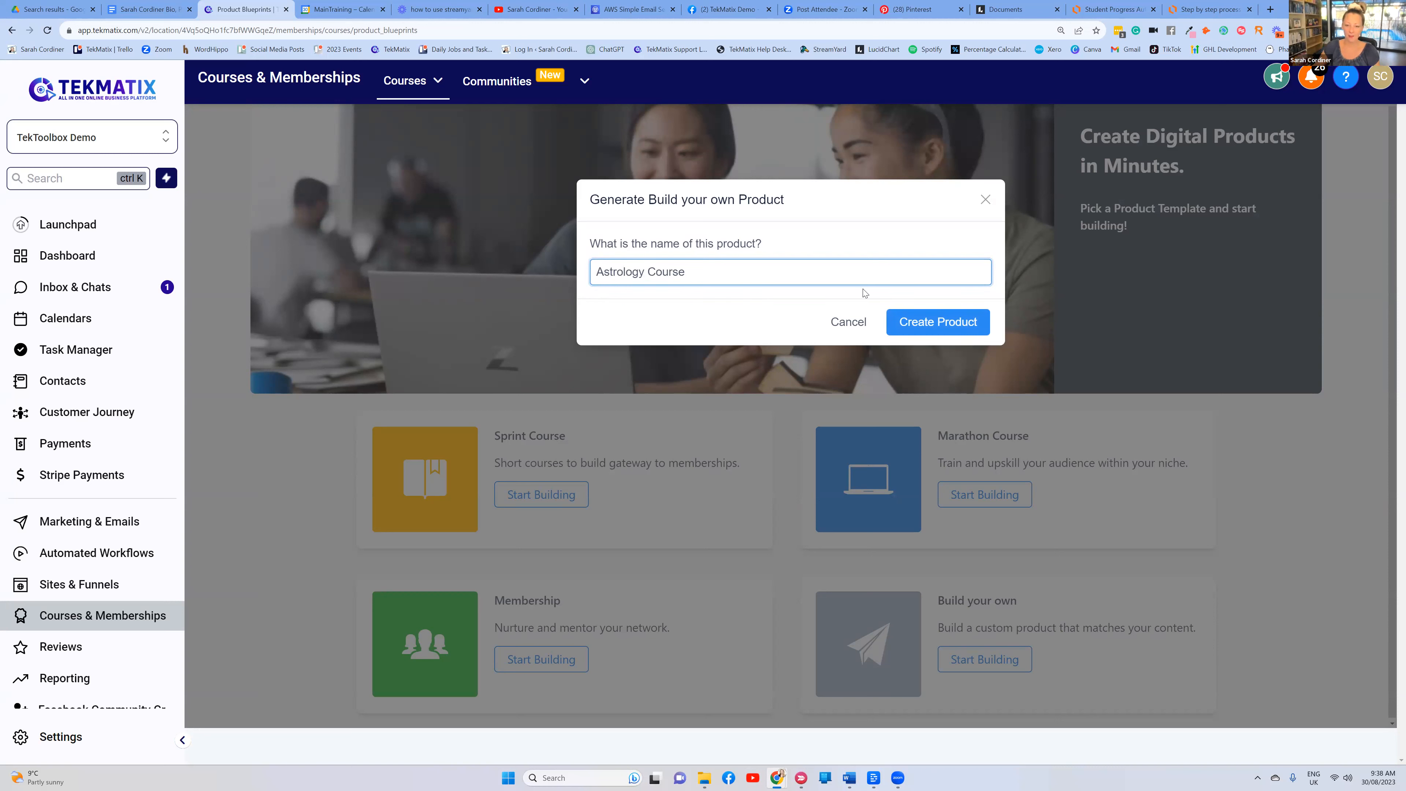
pyautogui.click(919, 324)
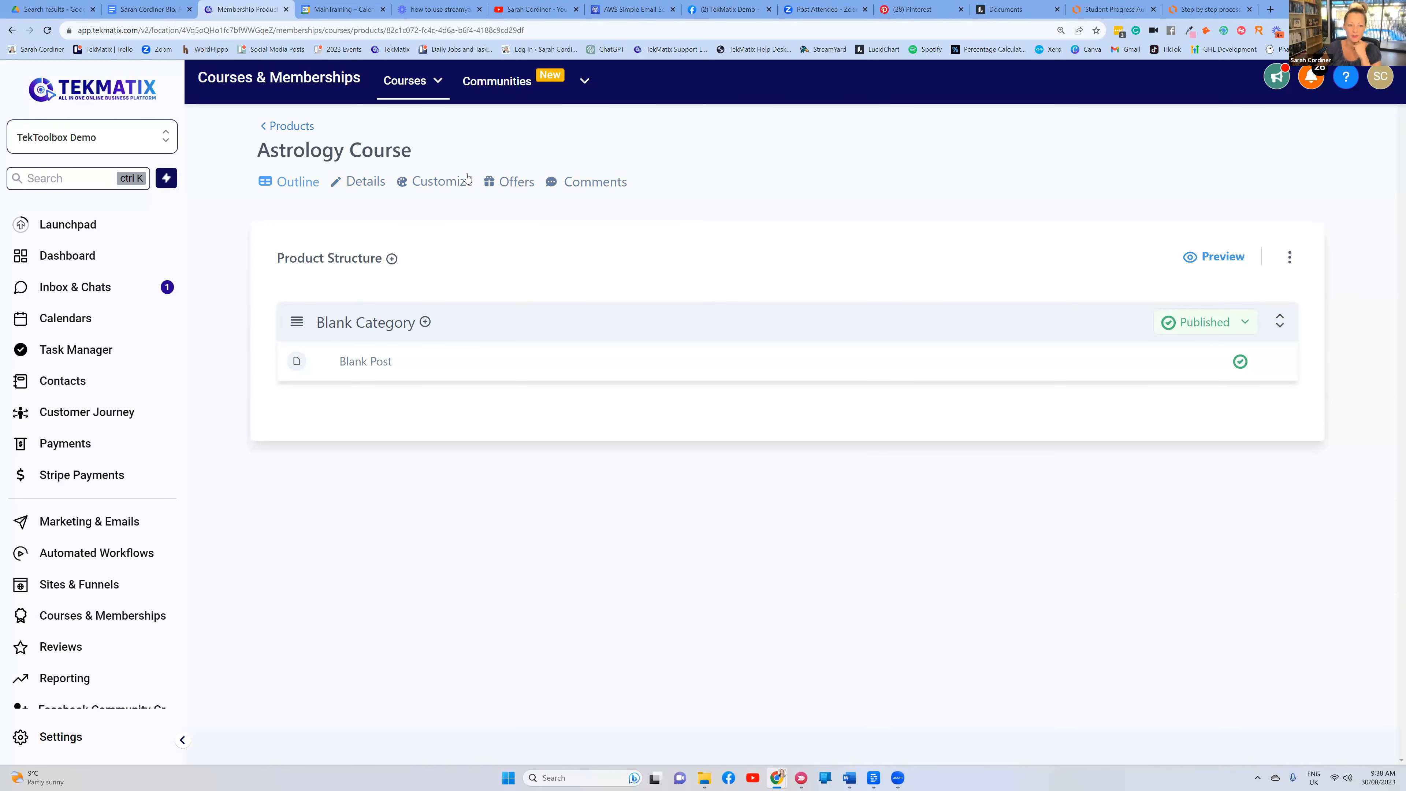
# Add a new category titled 'Module 1' to the course structure
pyautogui.click(390, 261)
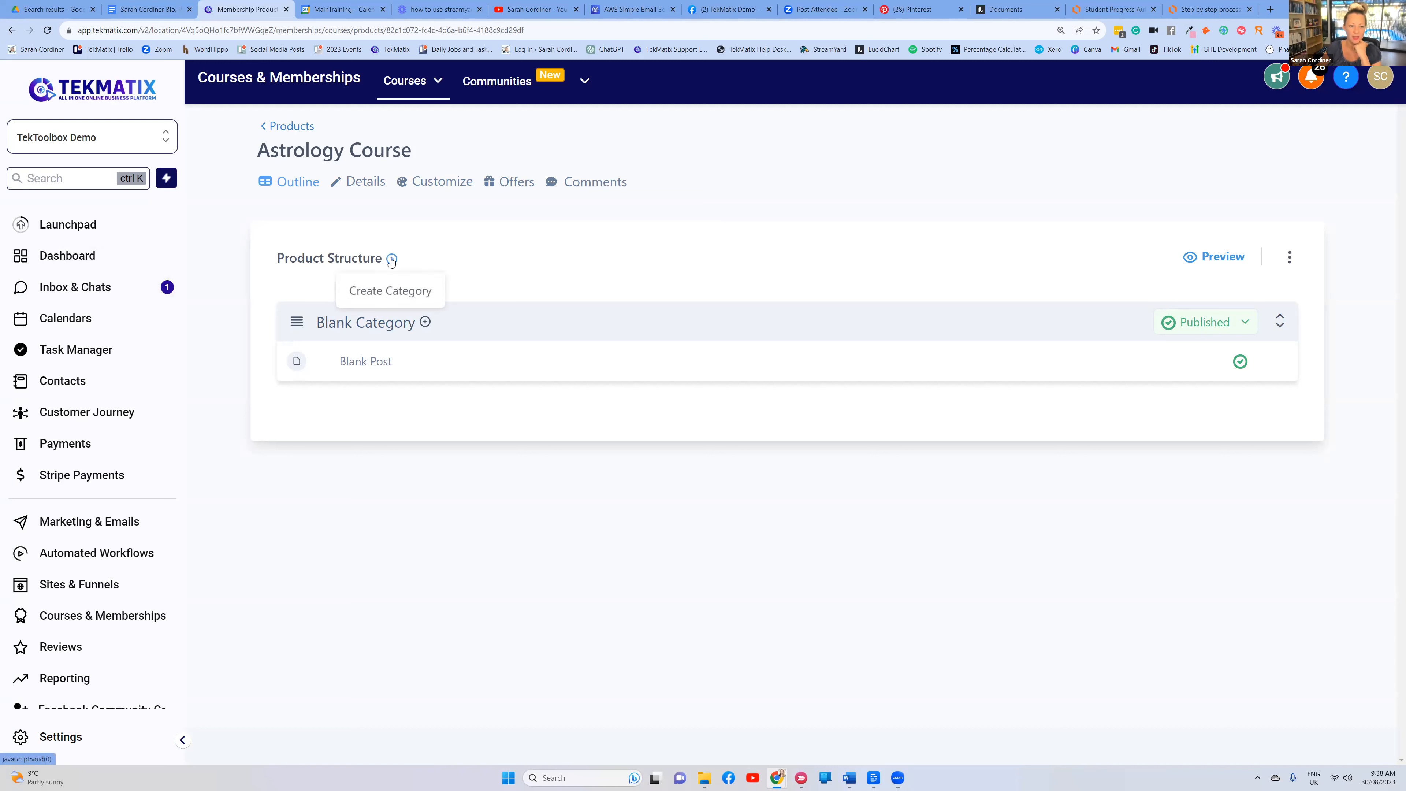
pyautogui.click(400, 298)
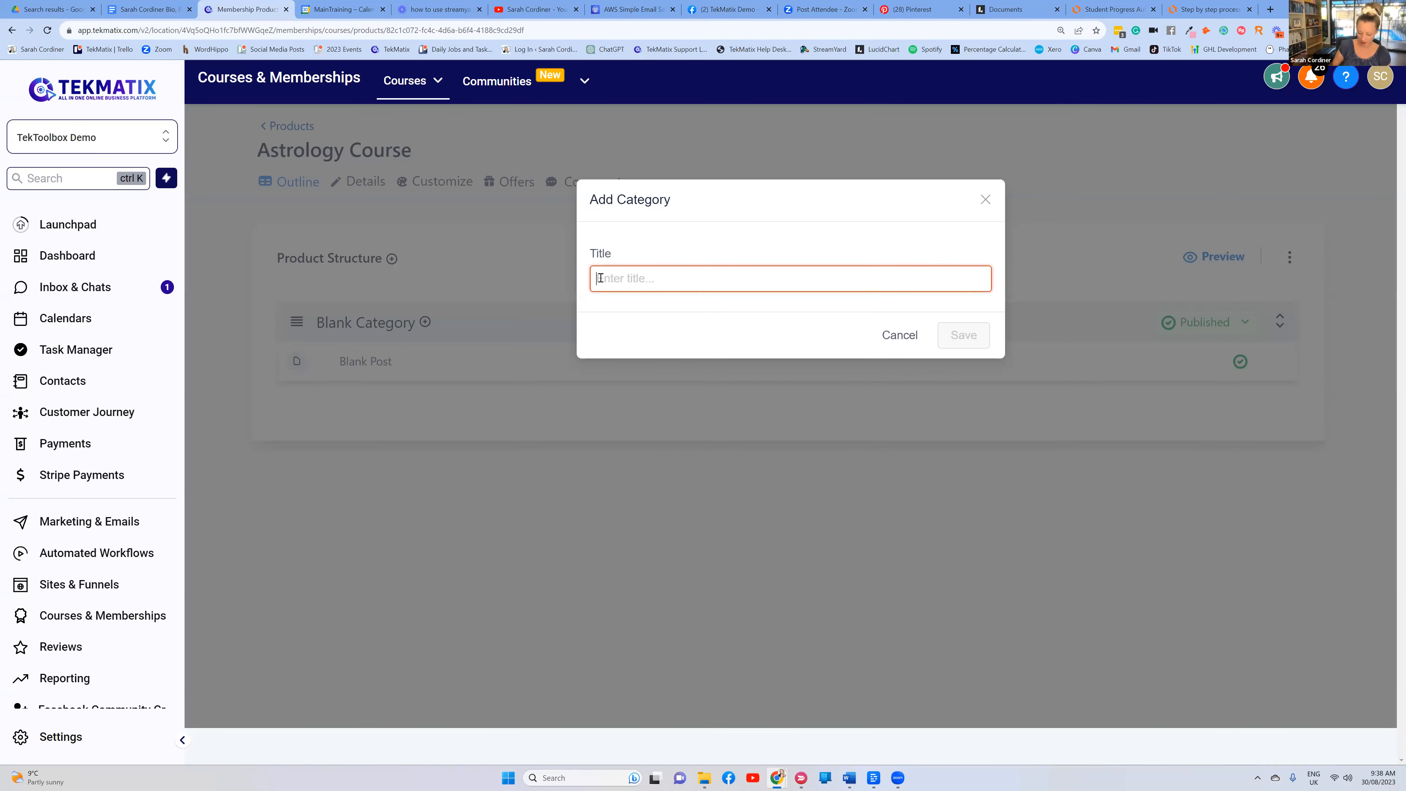
pyautogui.write('Module `')
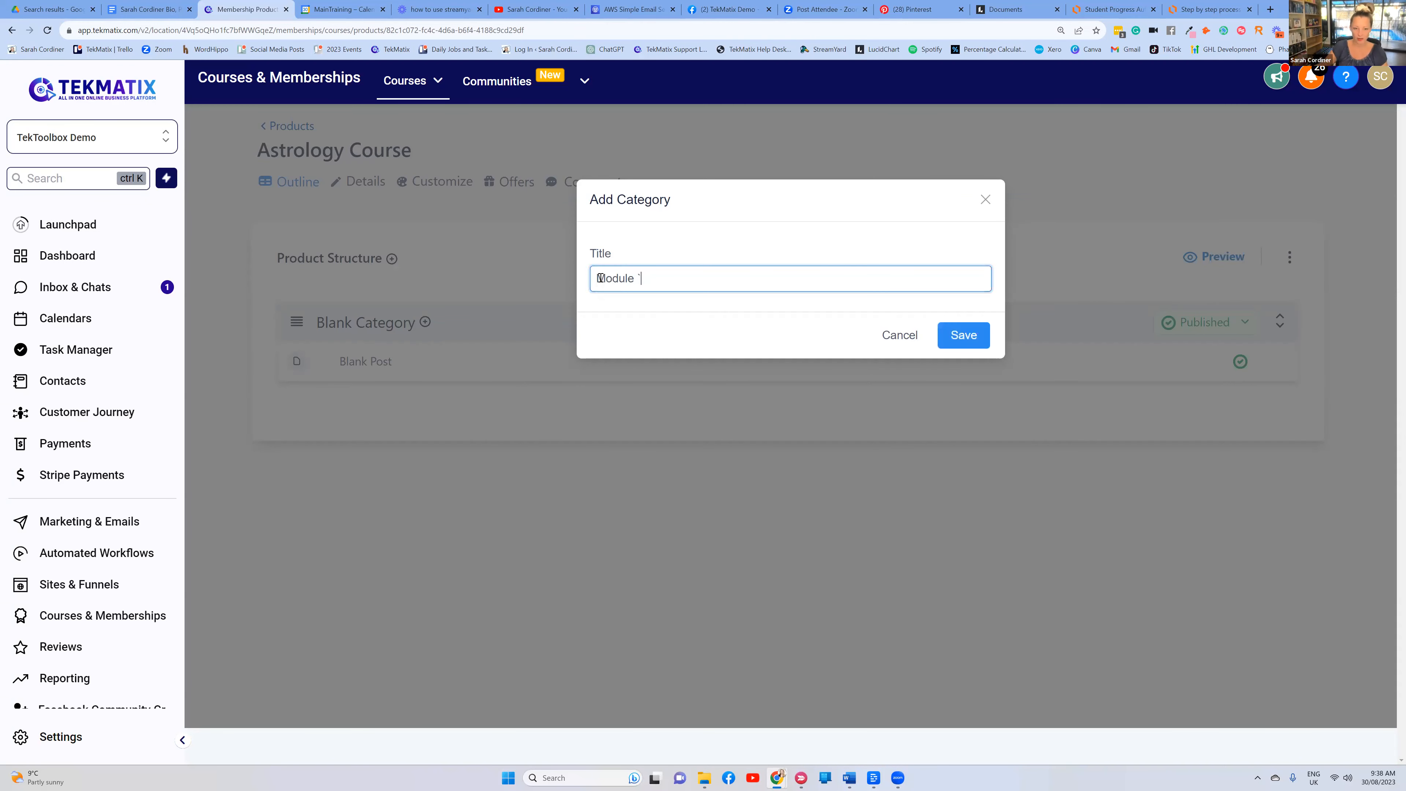
pyautogui.press('BackSpace')
pyautogui.write('1')
pyautogui.click(949, 327)
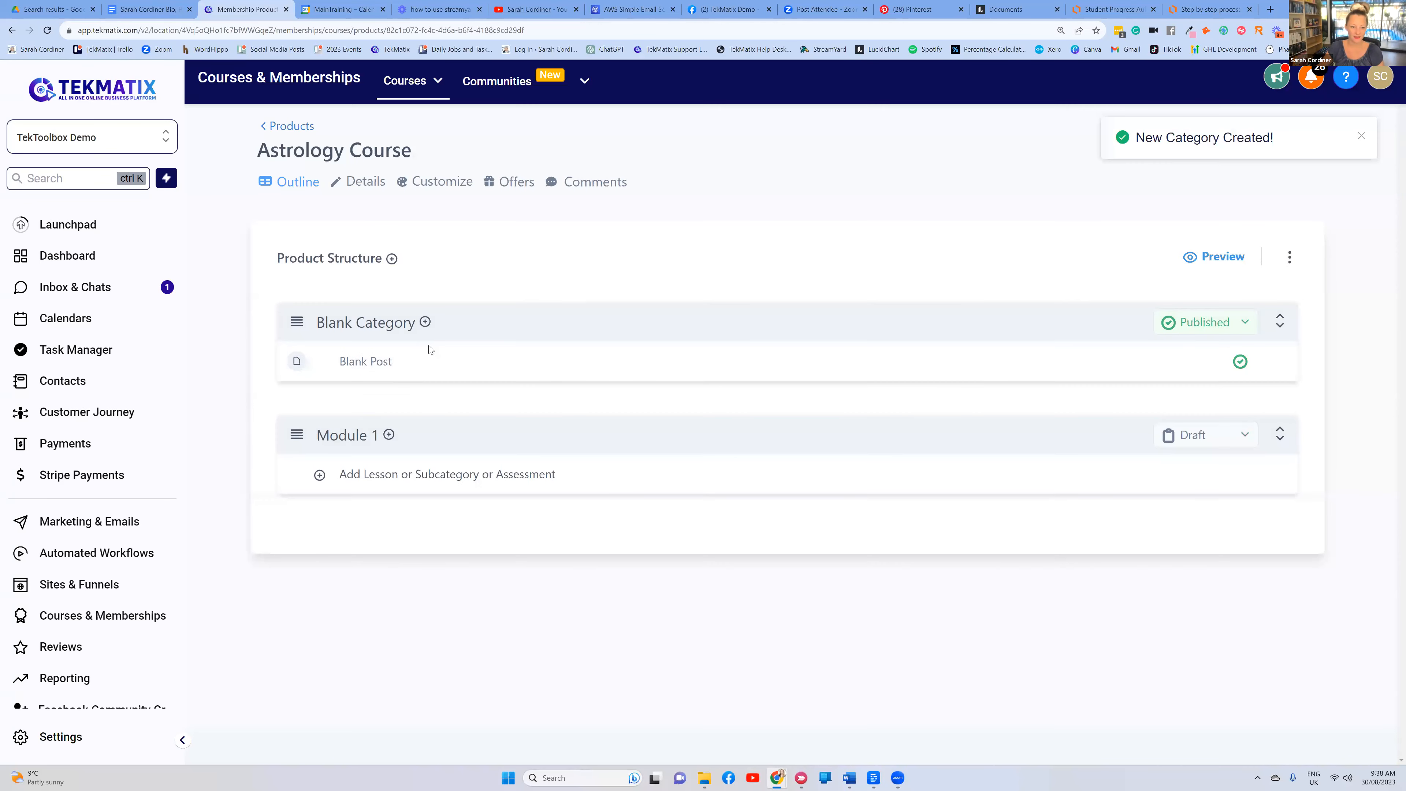
# Rename the Blank Category to 'Introduction' and return to the course outline
pyautogui.click(394, 322)
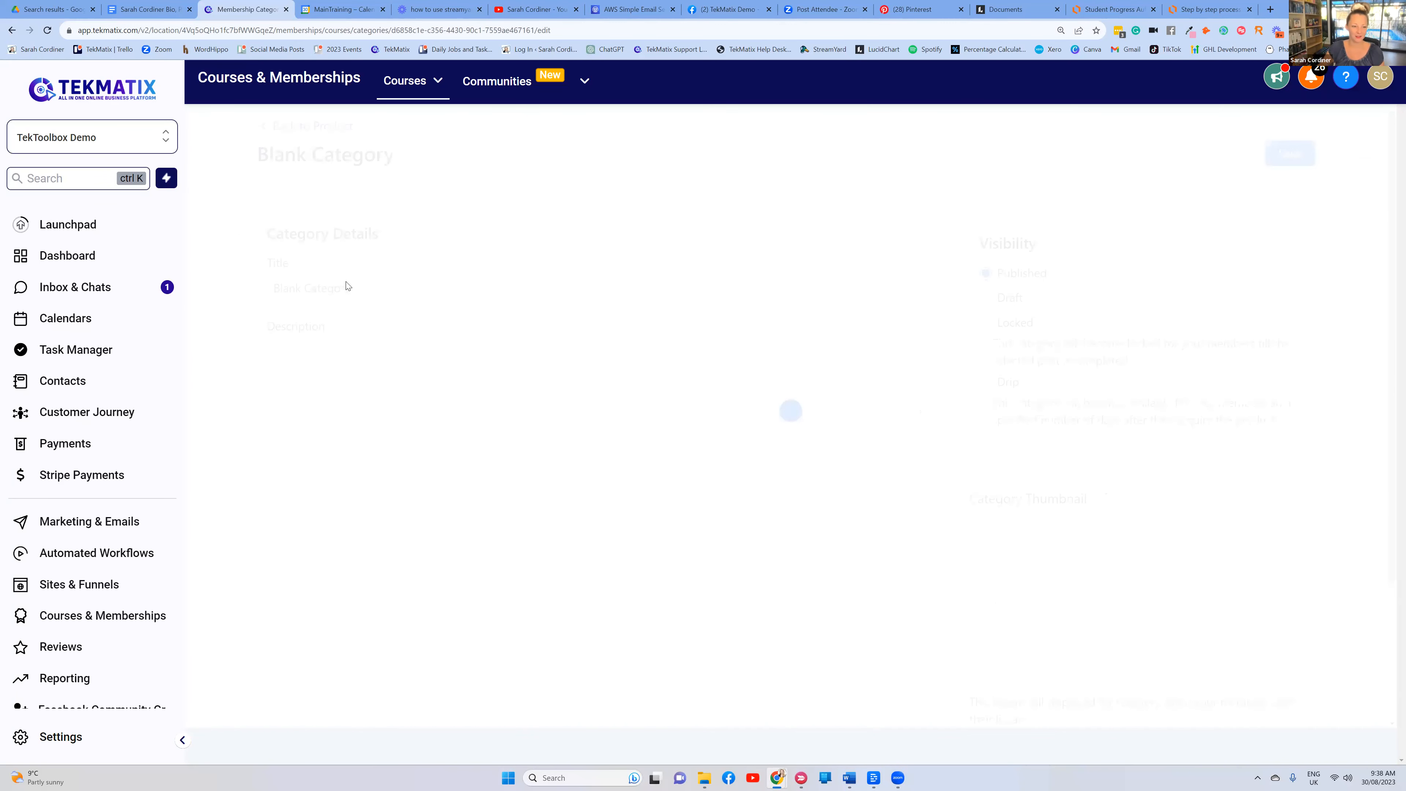
pyautogui.moveTo(350, 287); pyautogui.dragTo(250, 287)
pyautogui.write('Mod')
pyautogui.press('BackSpace')
pyautogui.press('BackSpace')
pyautogui.press('BackSpace')
pyautogui.write('Introduction')
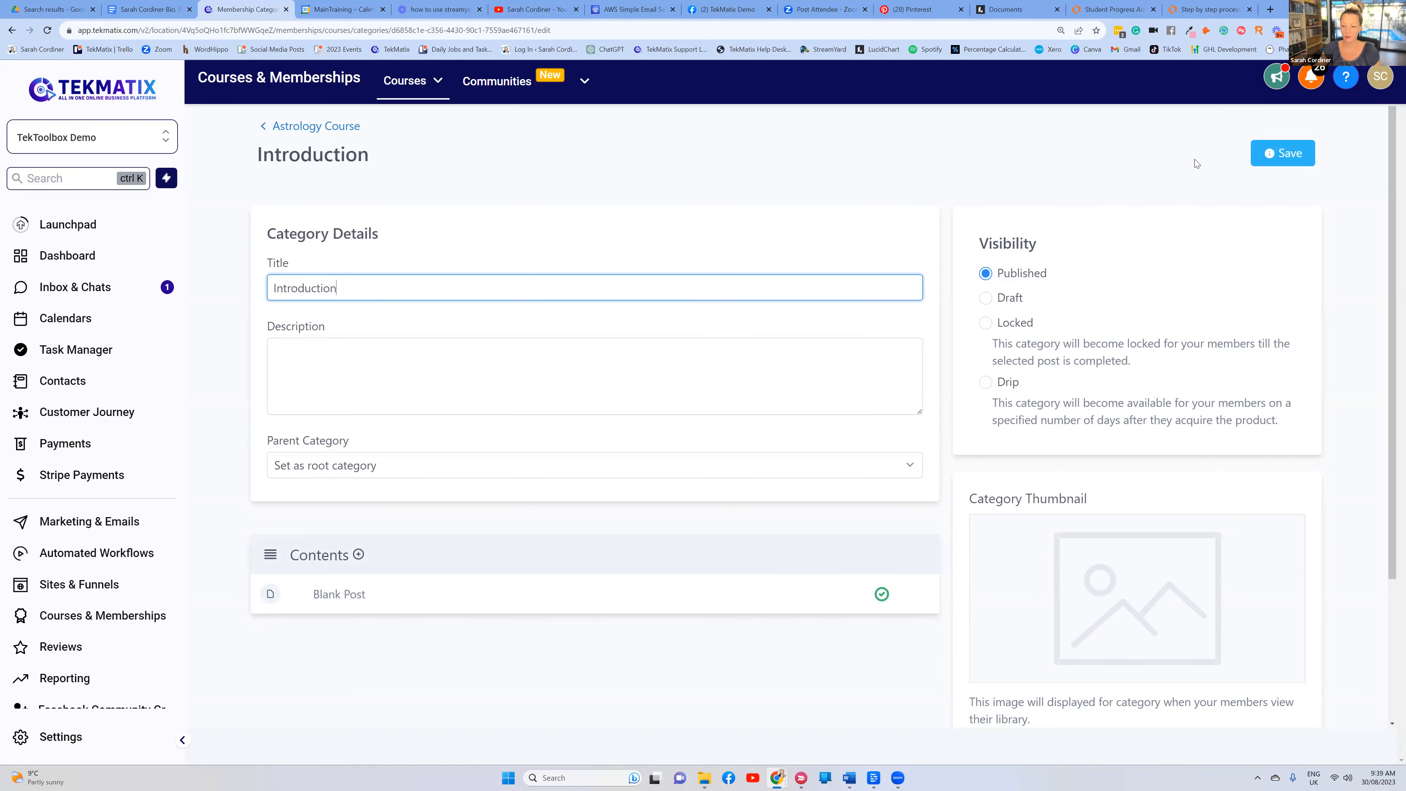
pyautogui.click(1259, 161)
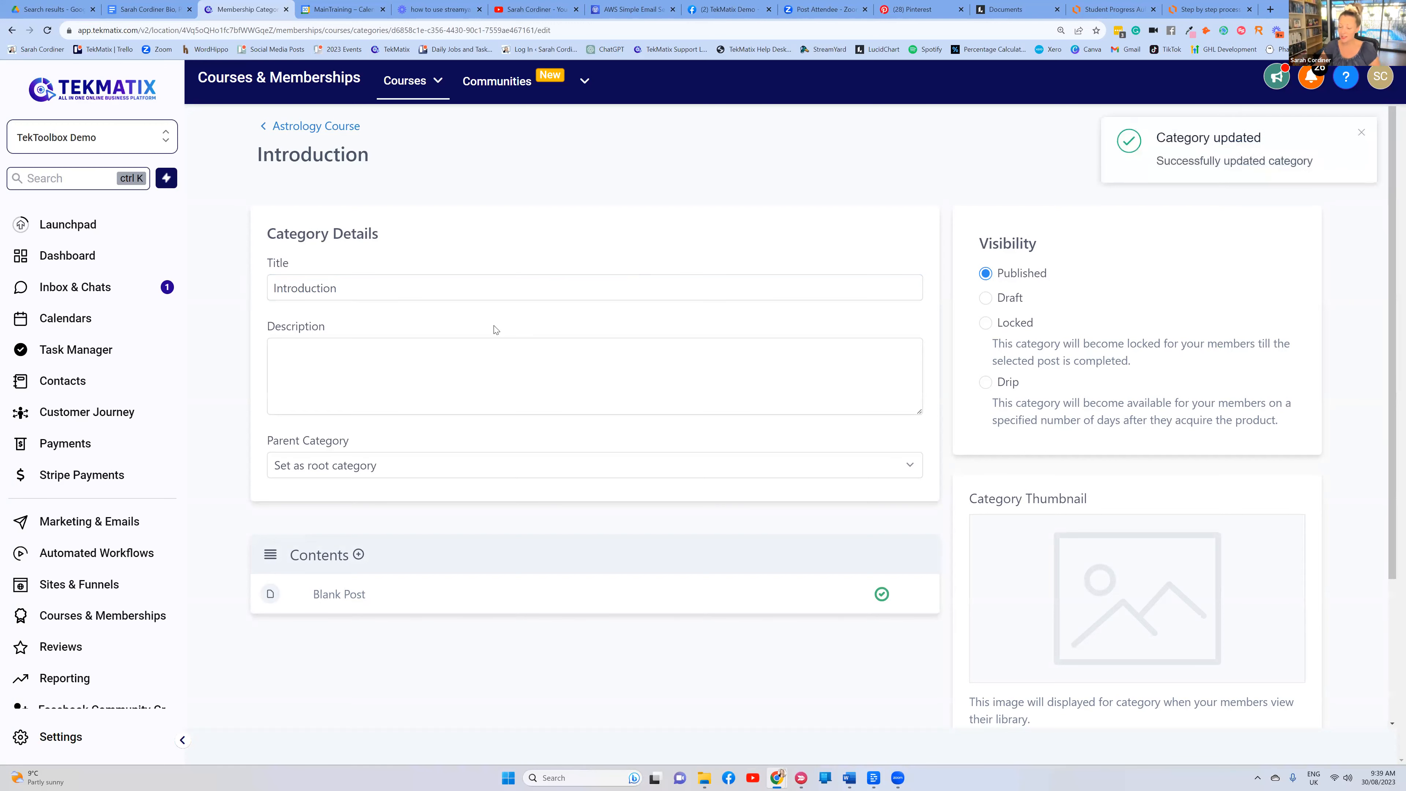
pyautogui.click(319, 128)
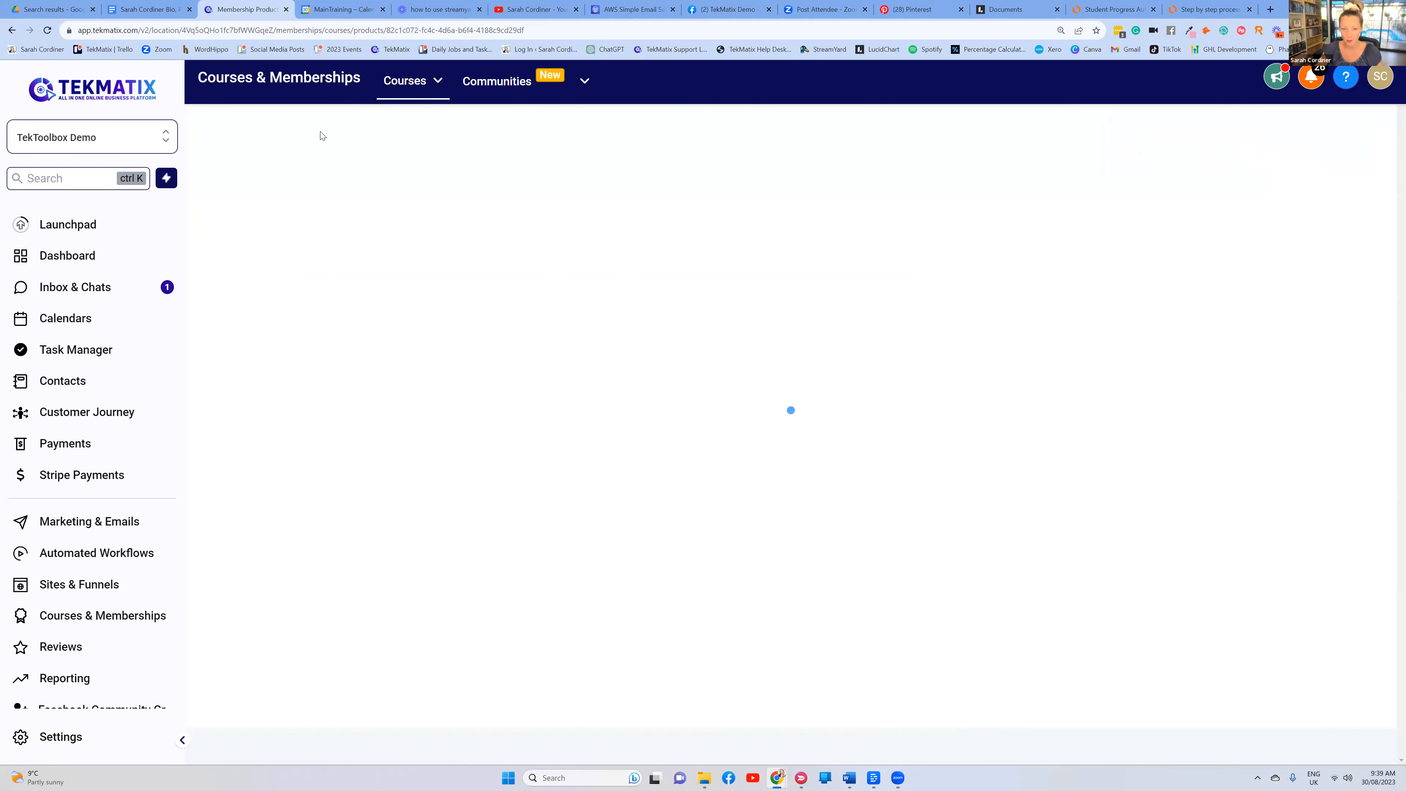
pyautogui.moveTo(379, 373)
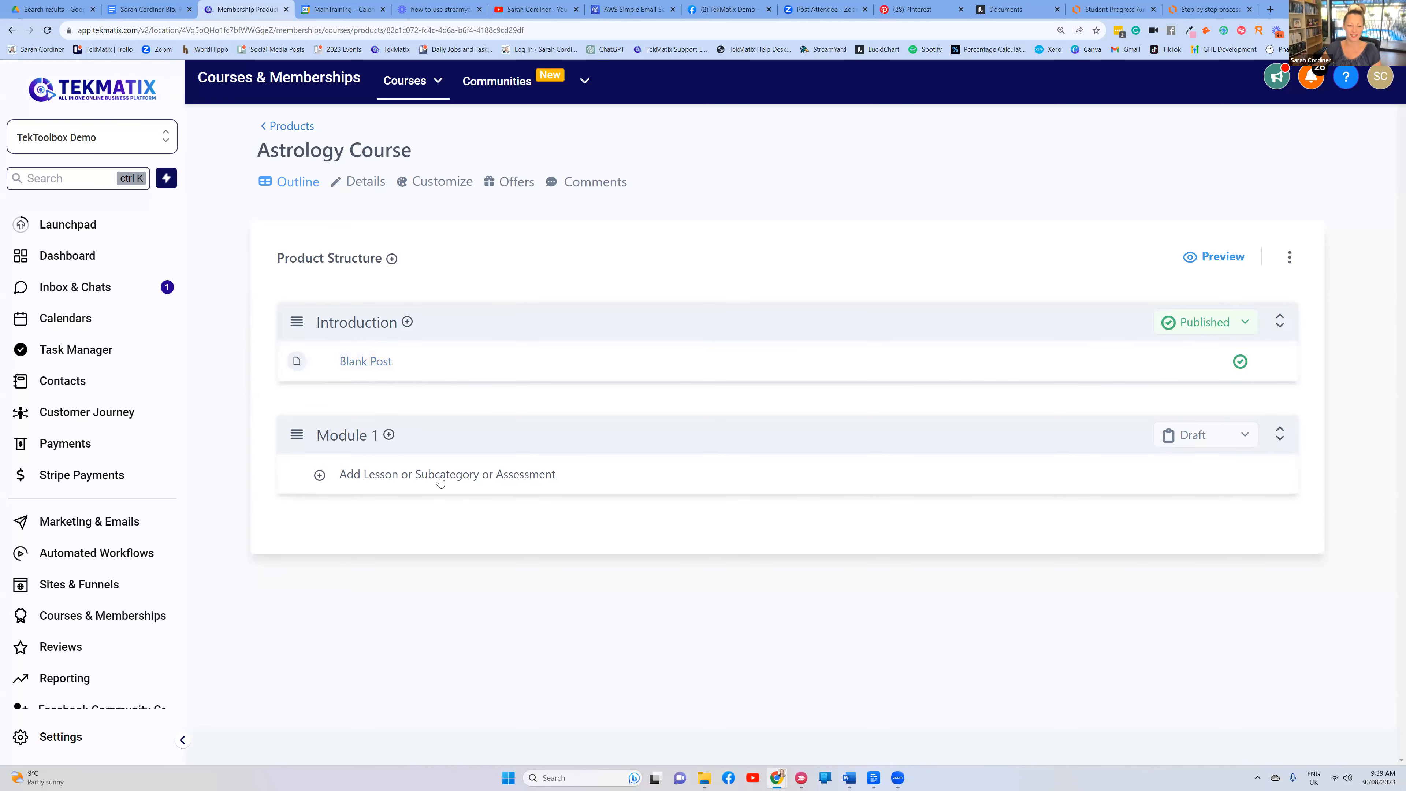
# Create two more categories titled 'Module 2' and 'Module 3'
pyautogui.click(392, 259)
pyautogui.write('Mo')
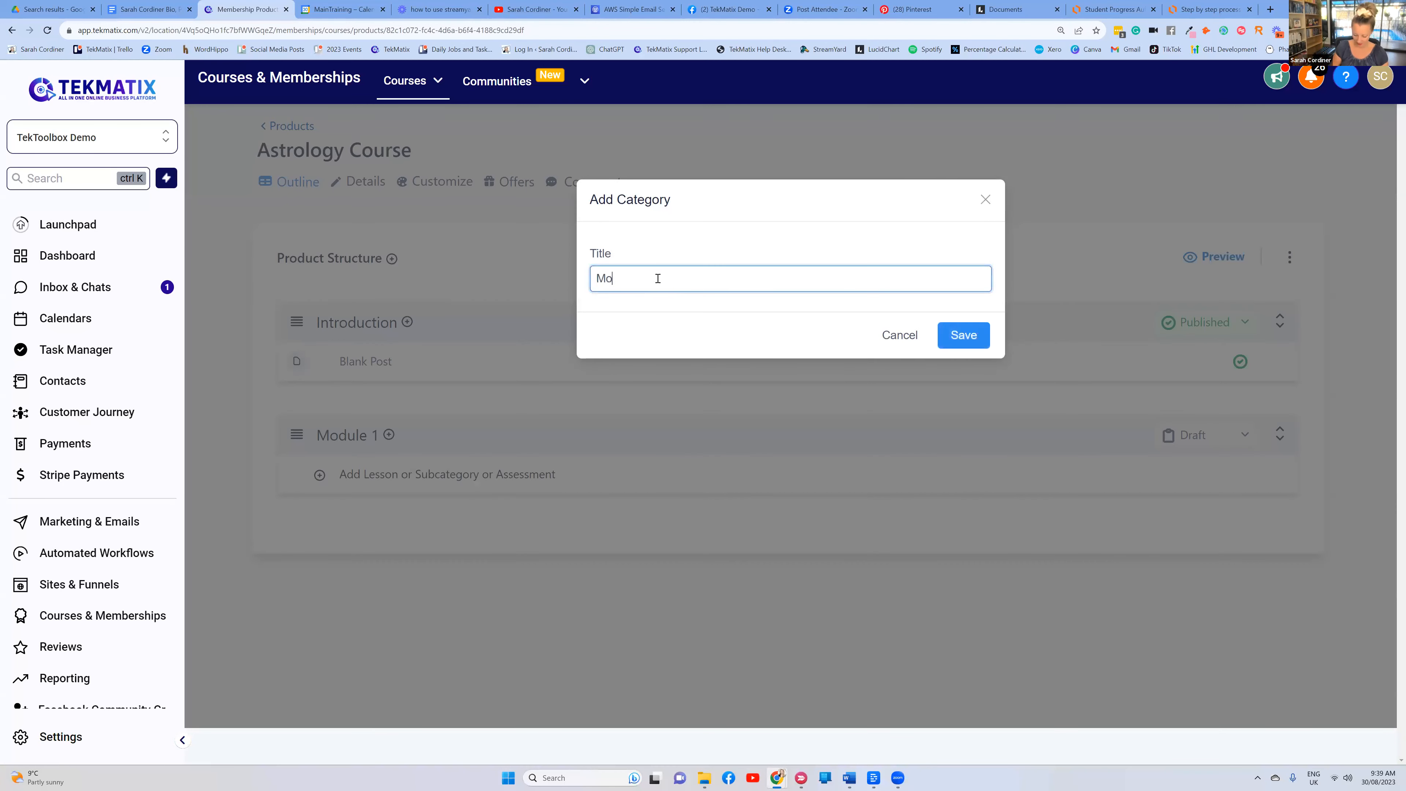
pyautogui.write('dule')
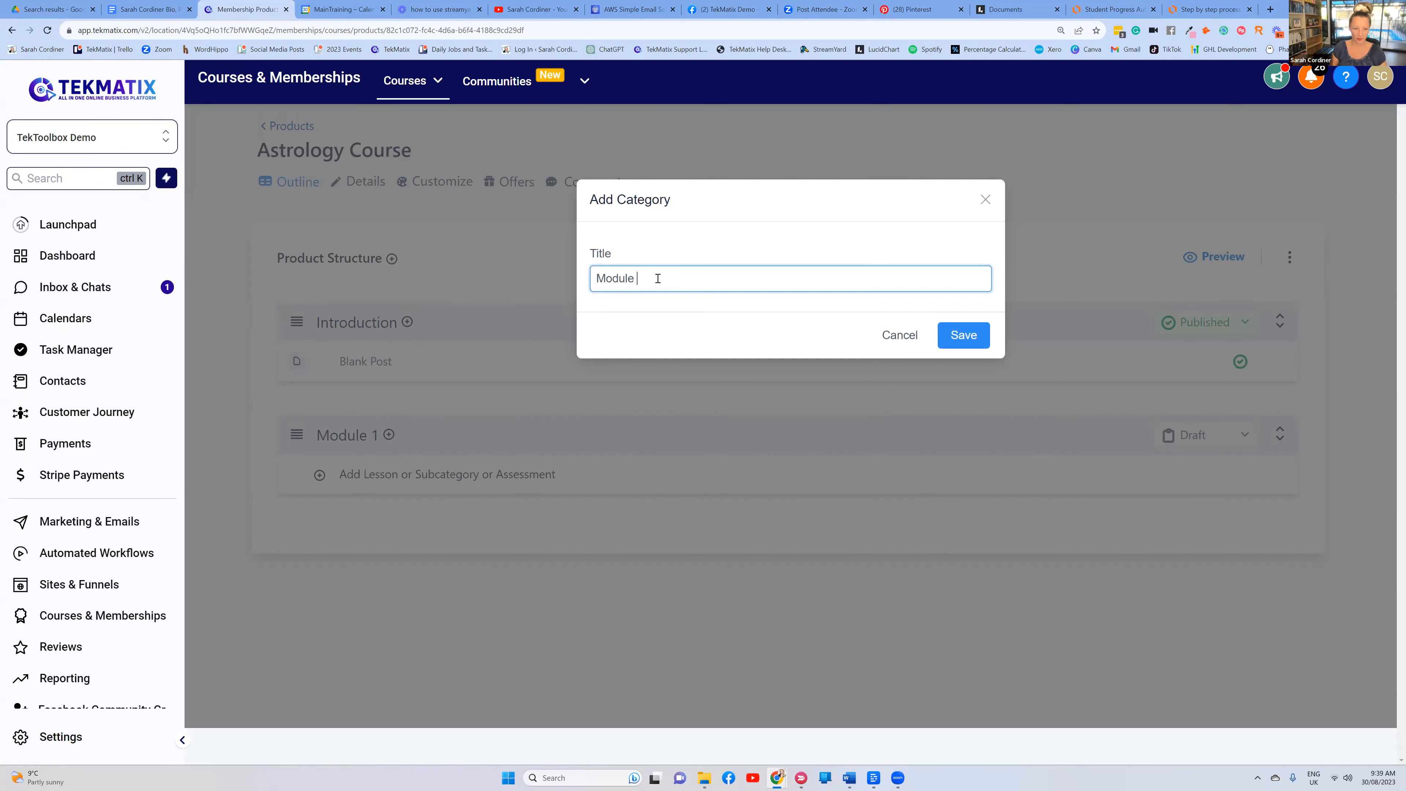
pyautogui.write(' 2')
pyautogui.click(974, 334)
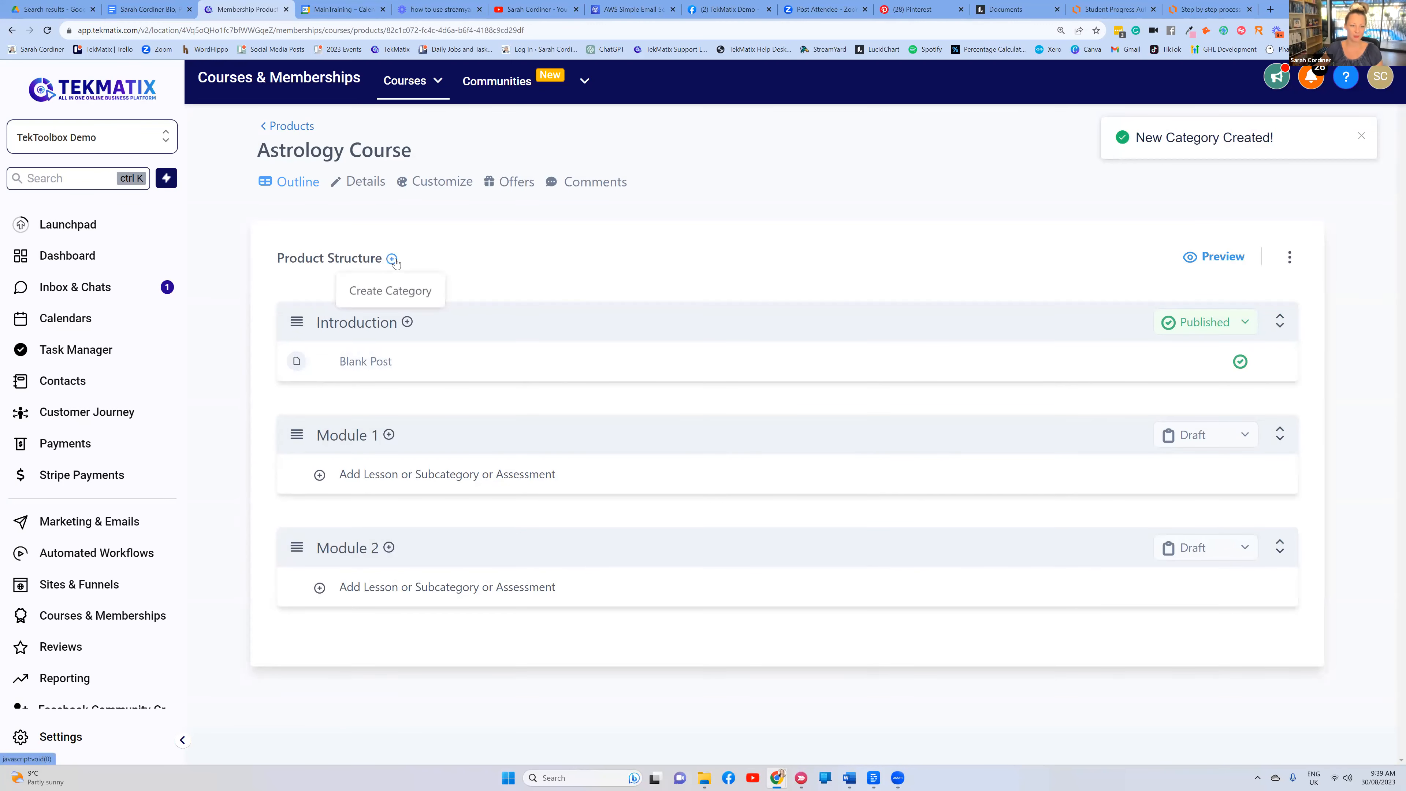
pyautogui.click(392, 259)
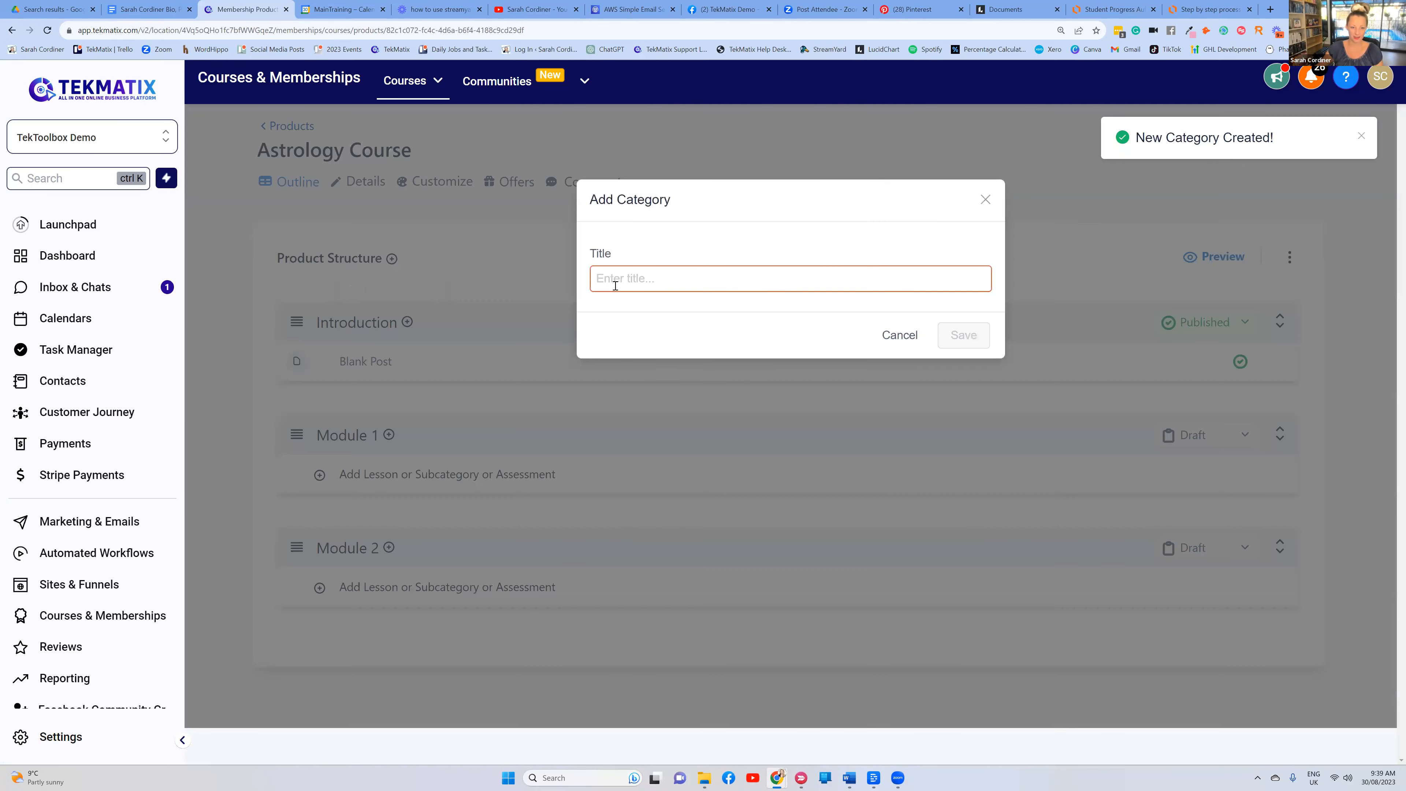
pyautogui.write('Module 4')
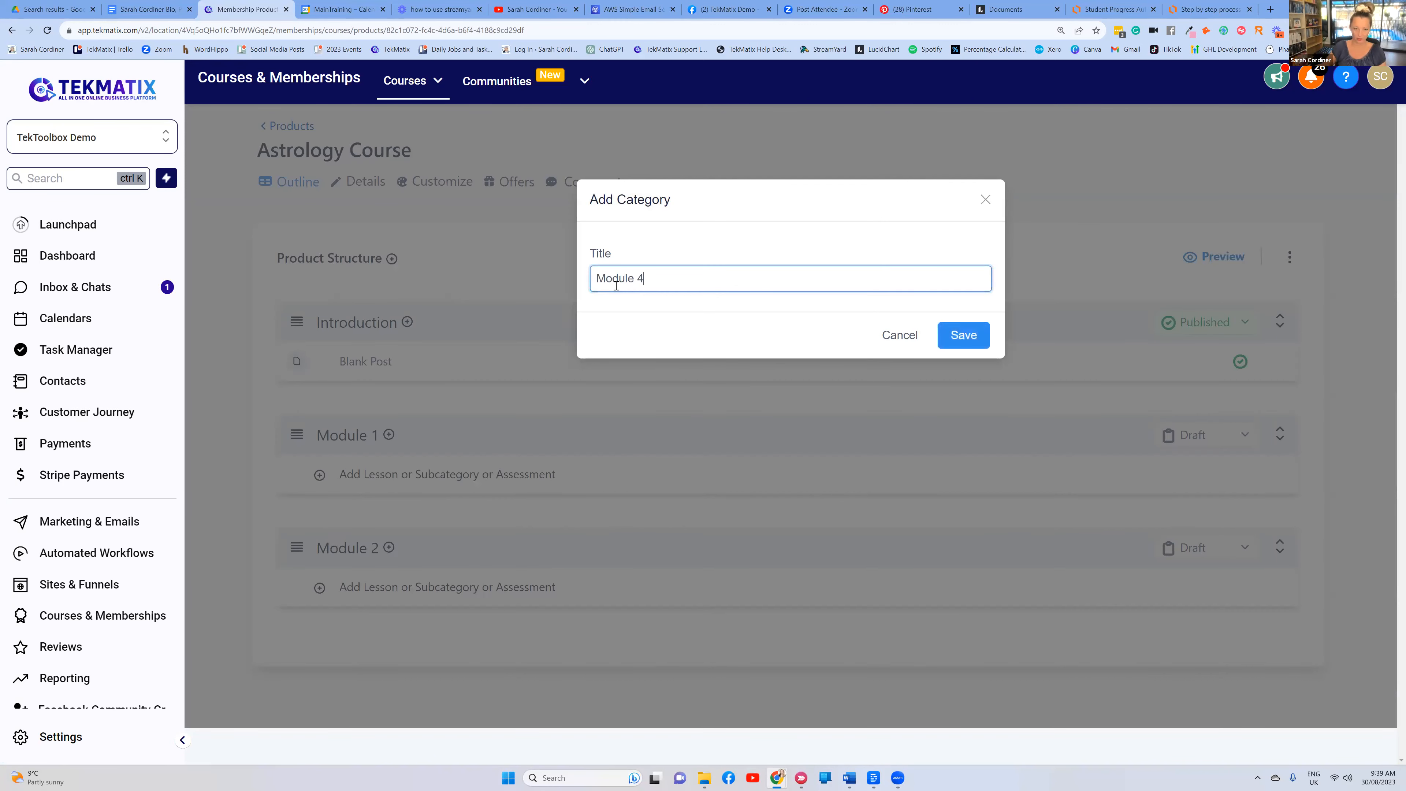
pyautogui.write('3')
pyautogui.click(963, 335)
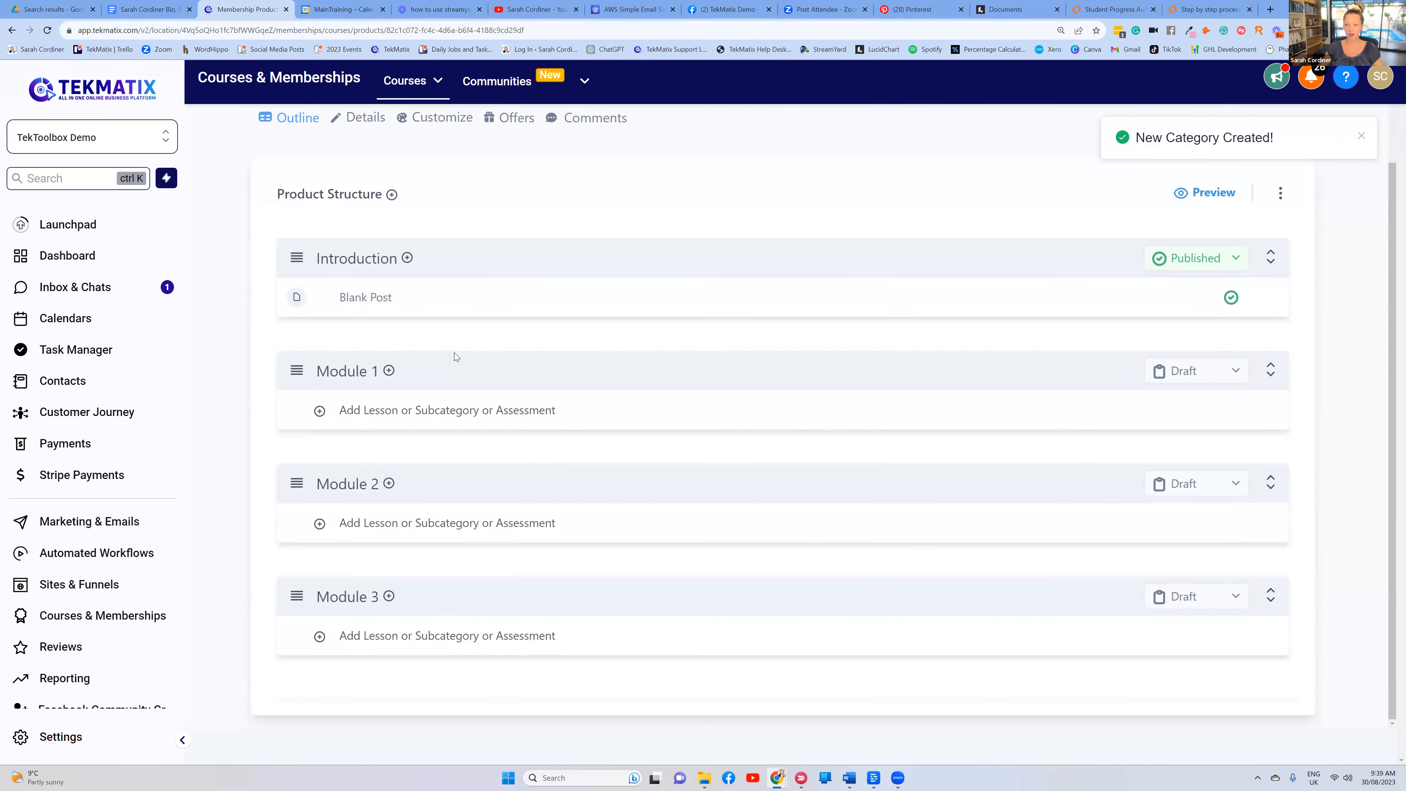
pyautogui.scroll(1, 417, 277)
pyautogui.scroll(-1, 396, 247)
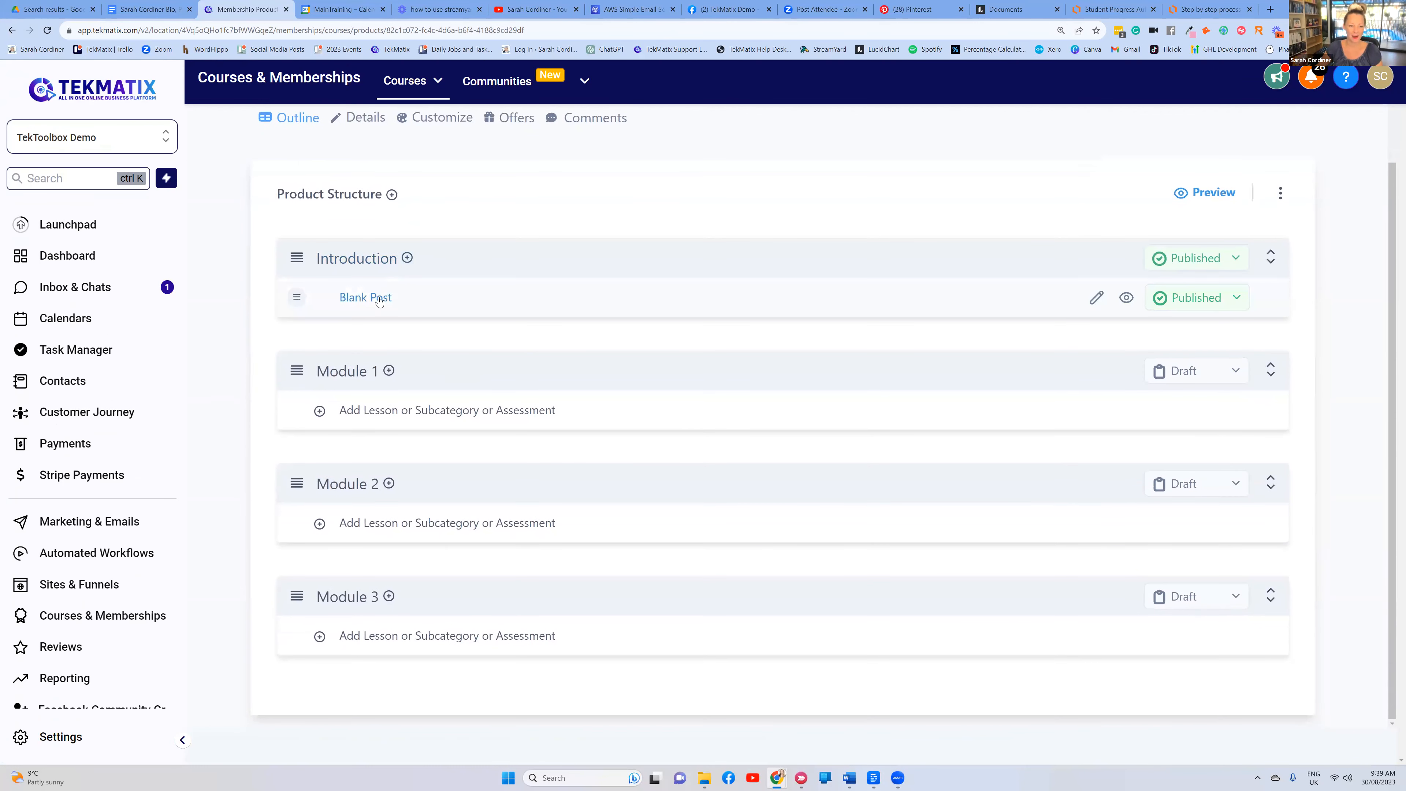
# Add a lesson 'Astrology basics' to Module 1
pyautogui.click(389, 372)
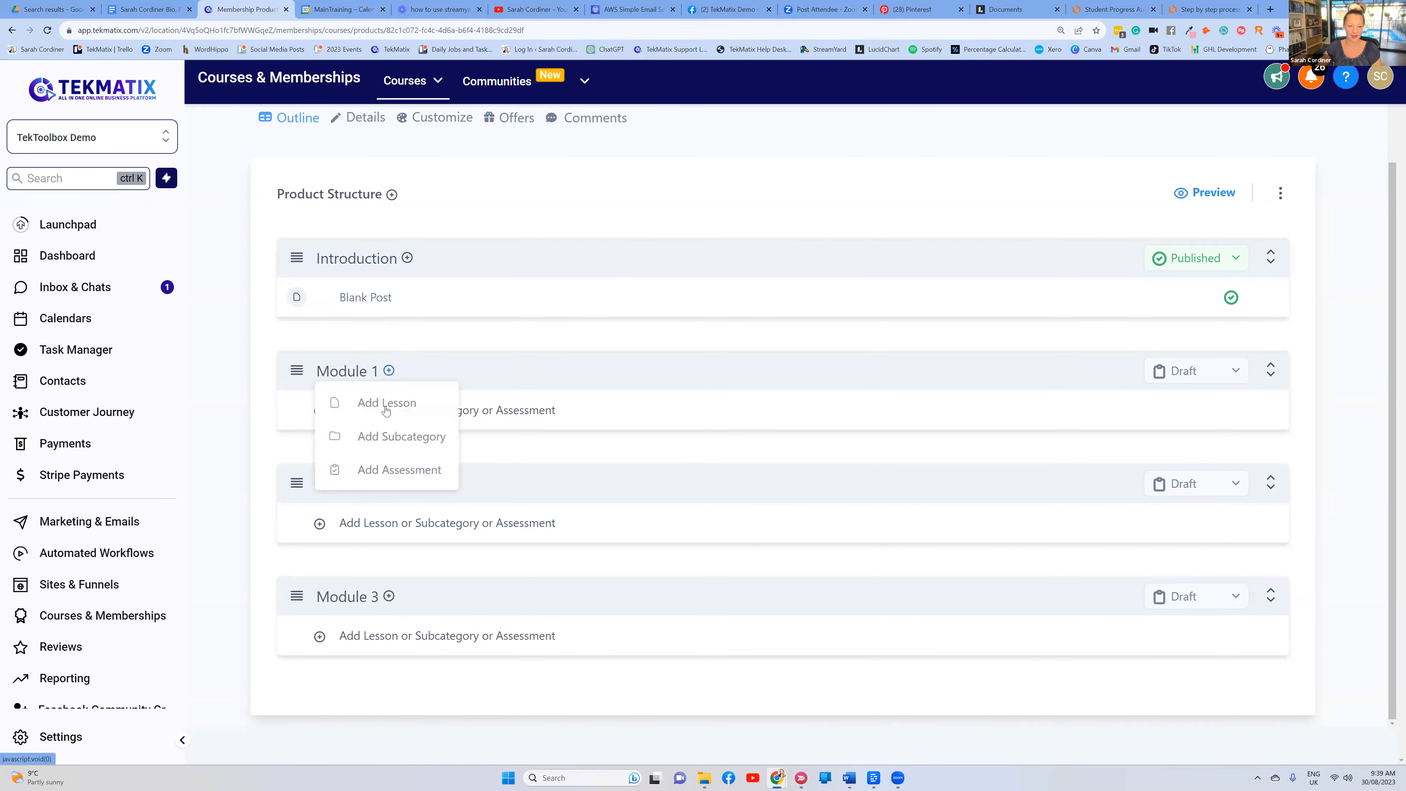
pyautogui.click(388, 402)
pyautogui.click(620, 285)
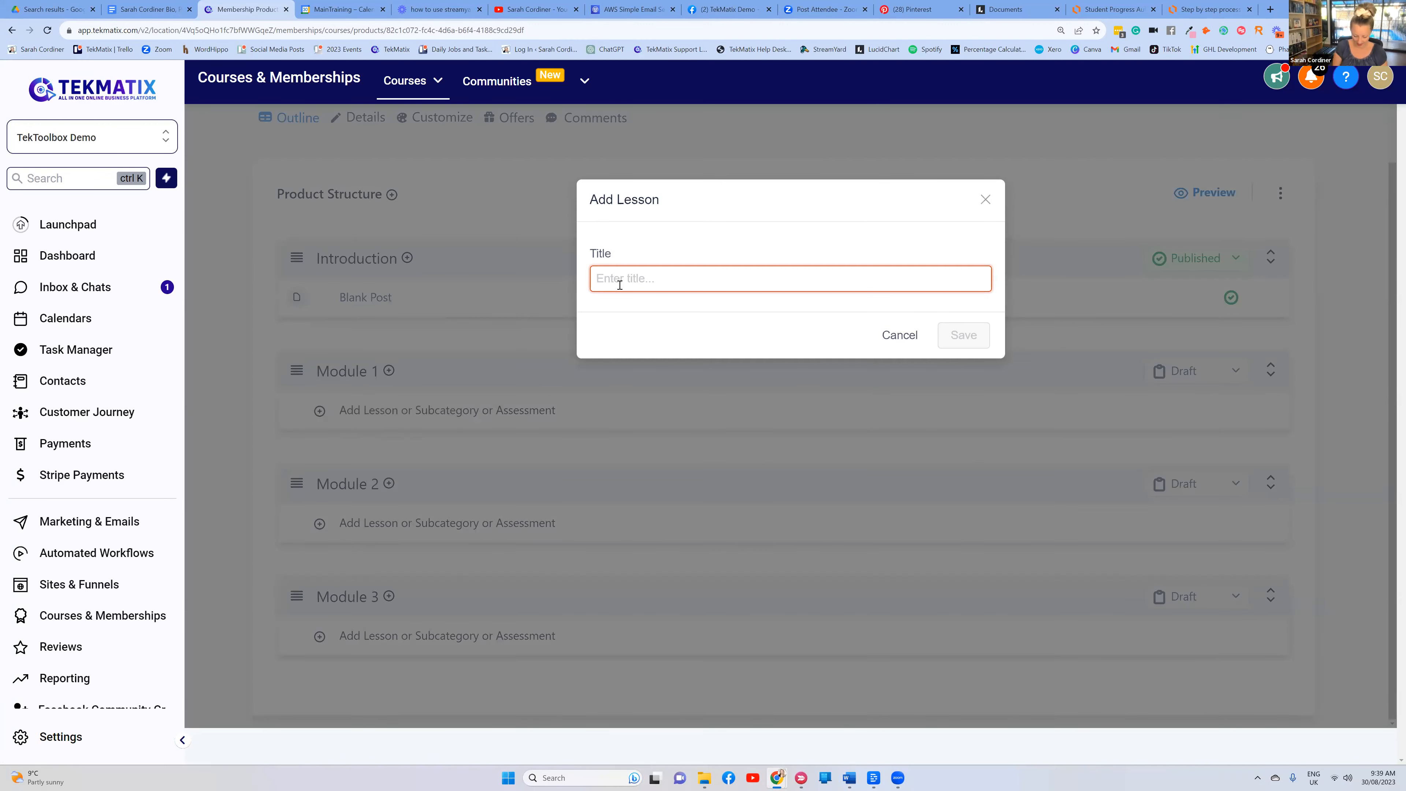
pyautogui.write('Astrology basics')
pyautogui.click(968, 334)
# Add a second Module 1 lesson titled 'What are the different planet meanings'
pyautogui.click(389, 371)
pyautogui.click(385, 405)
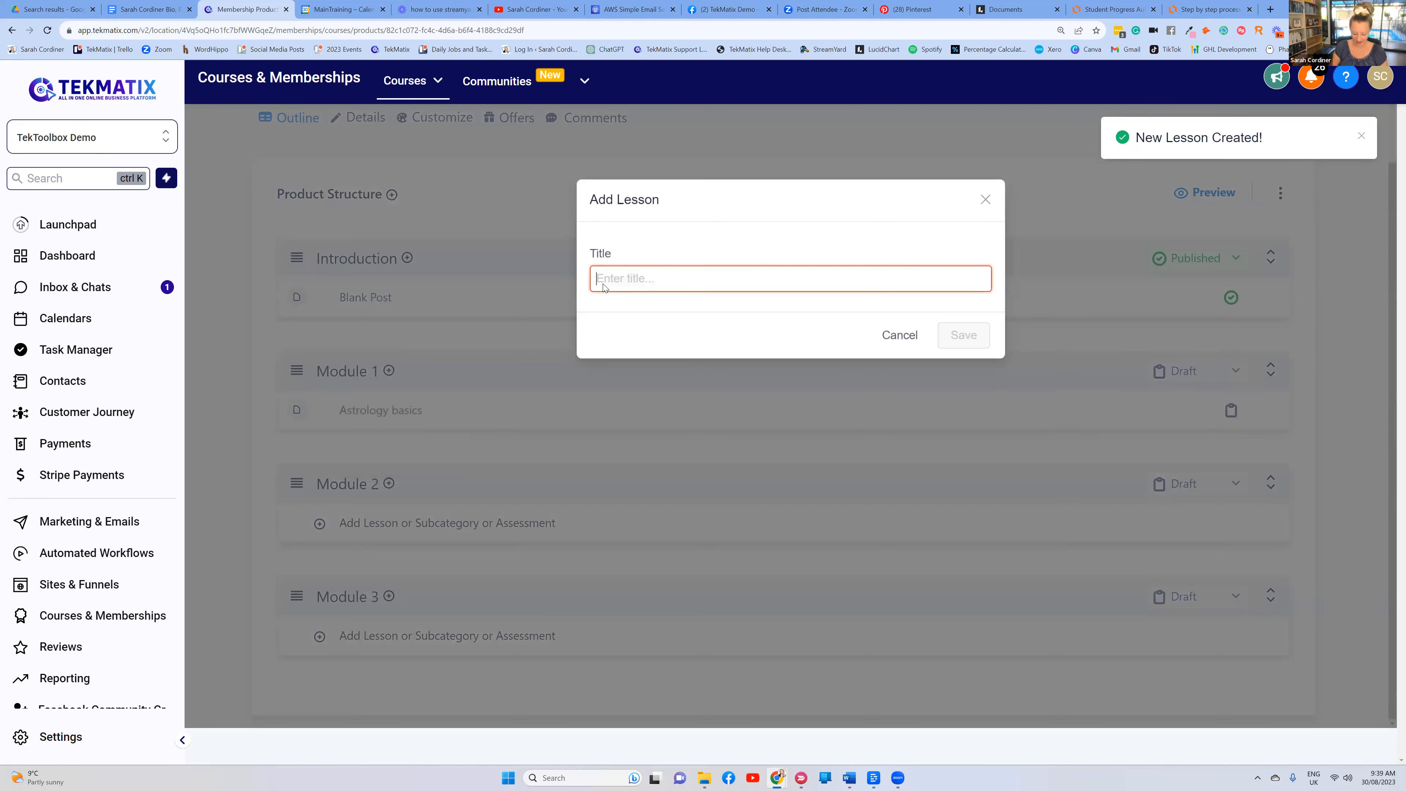
pyautogui.write('What are the different planet meanings')
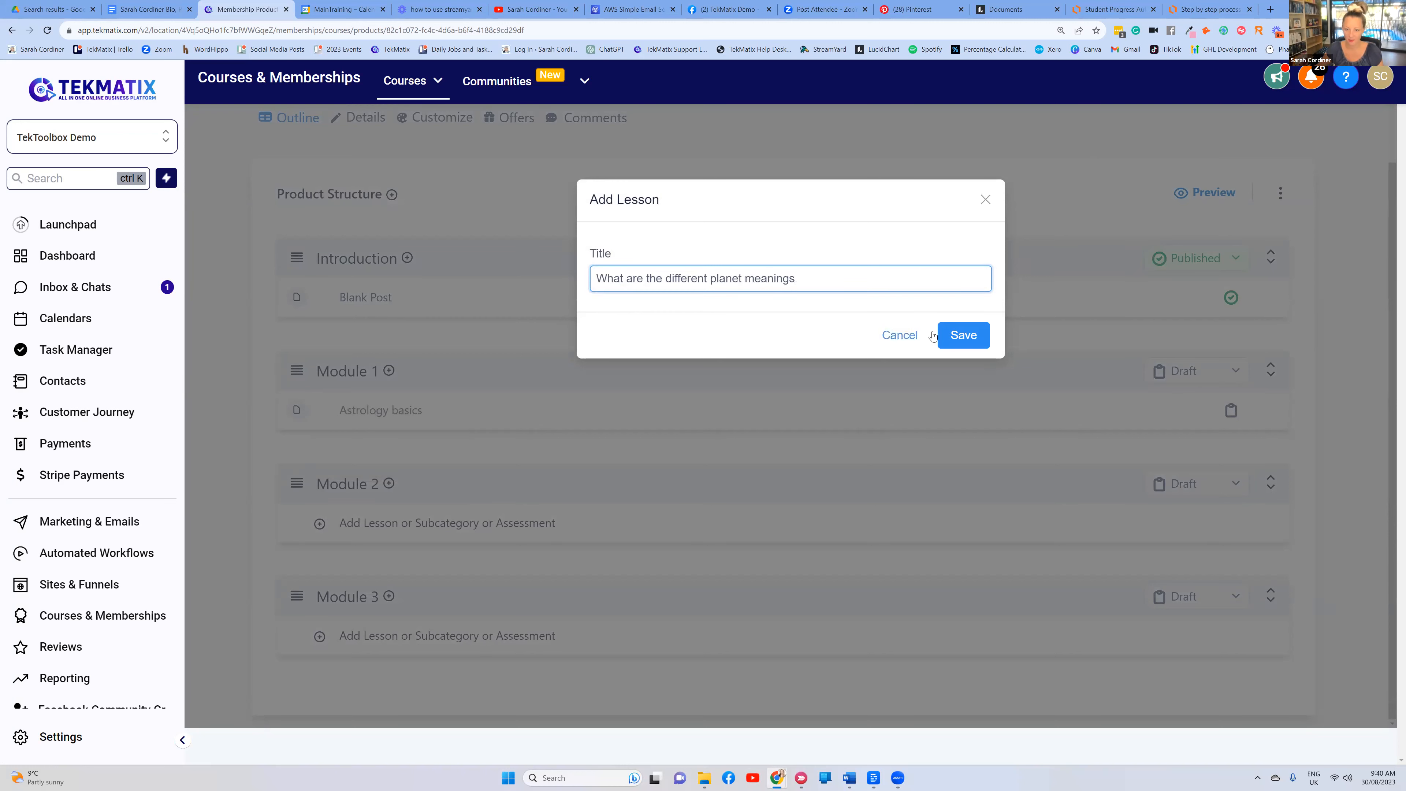
pyautogui.click(934, 335)
pyautogui.scroll(-1, 387, 443)
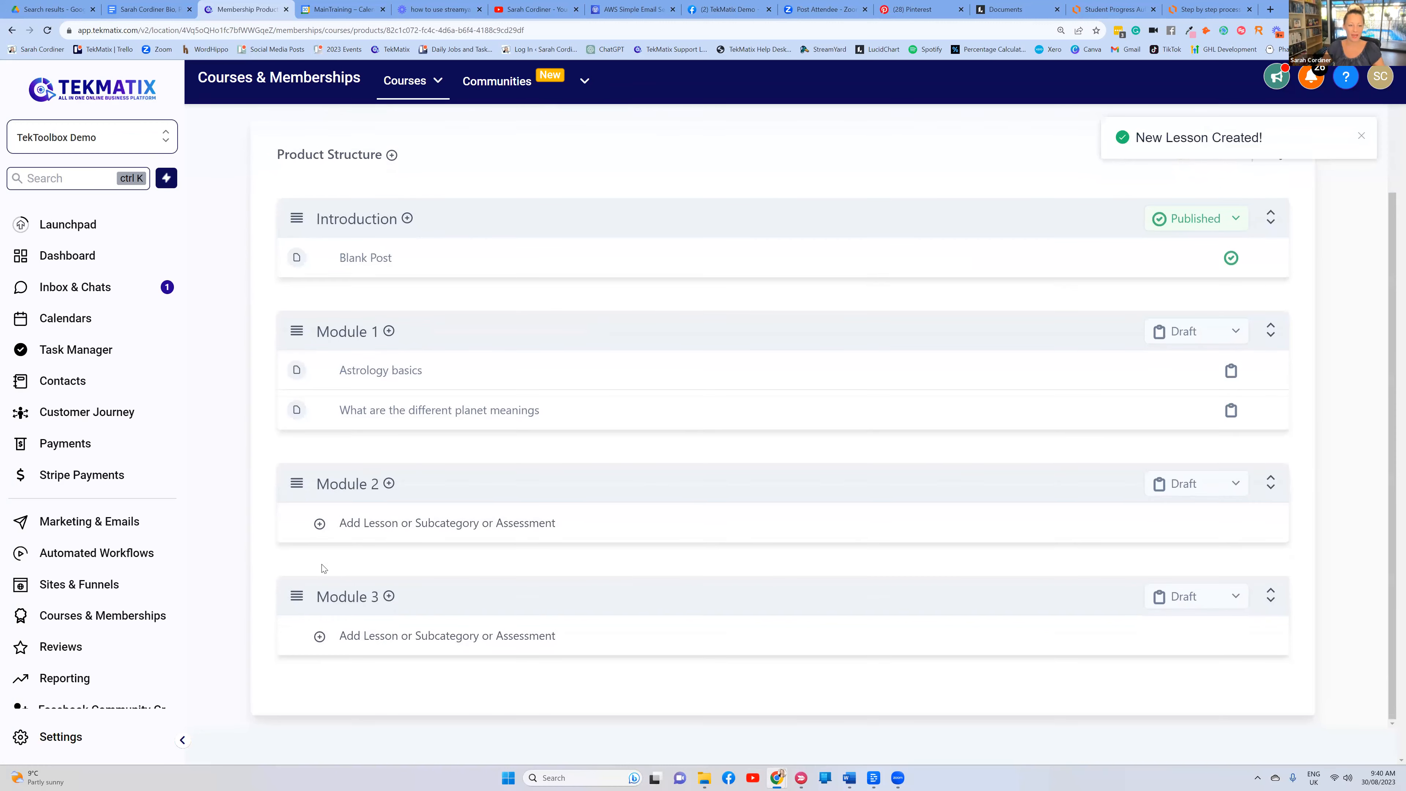
# Add the lessons 'Your natal chart' and 'Your star sign' to Module 2
pyautogui.click(388, 484)
pyautogui.click(376, 512)
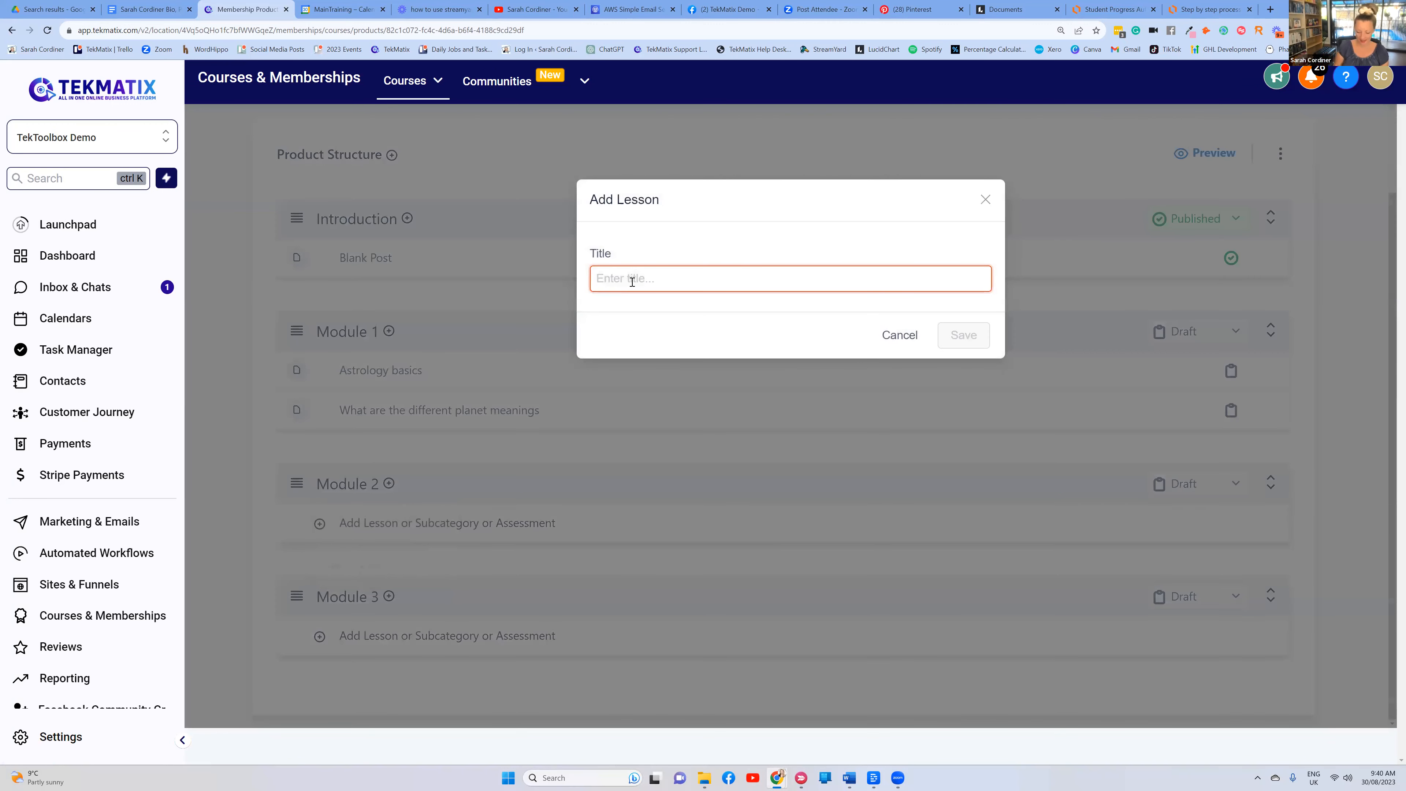
pyautogui.write('Your ')
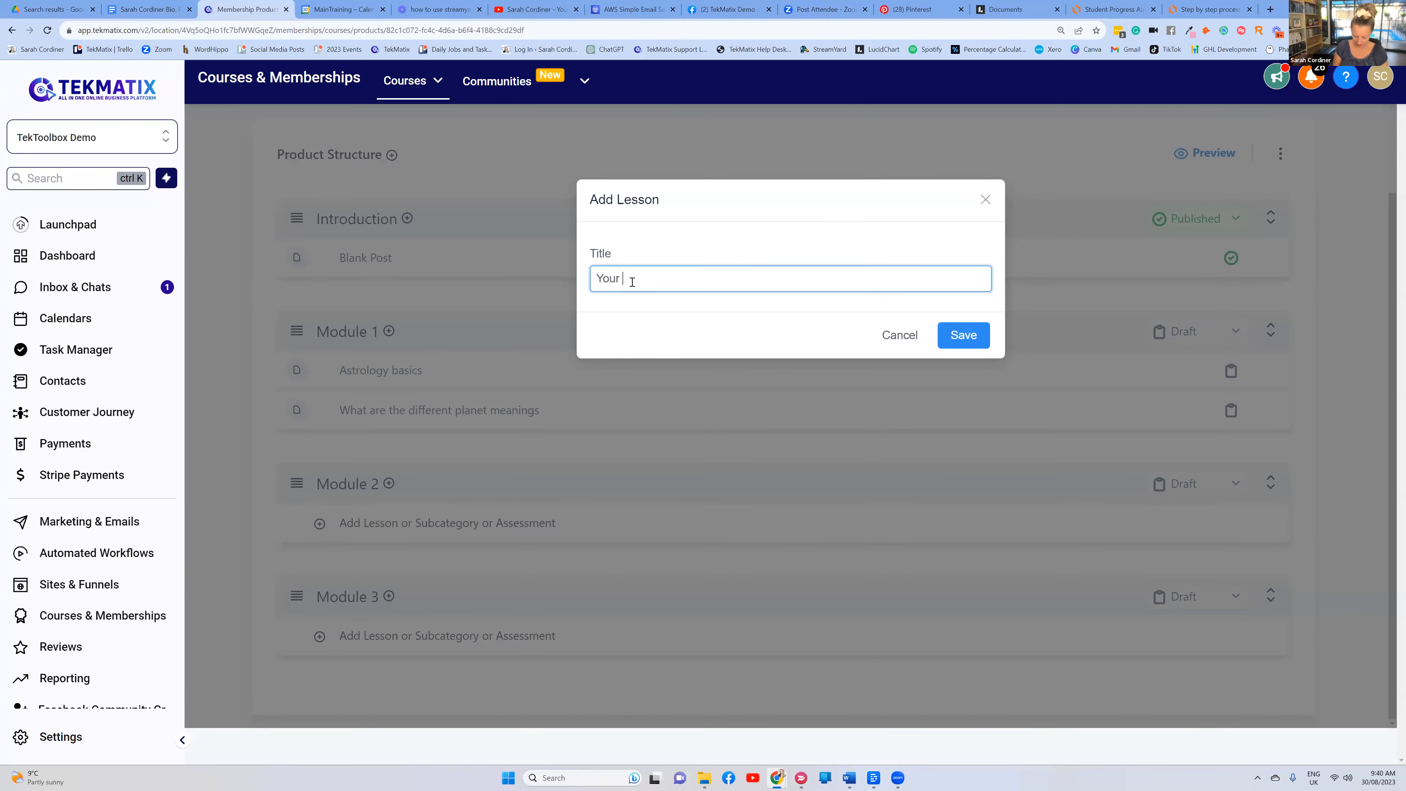
pyautogui.write('natal chart')
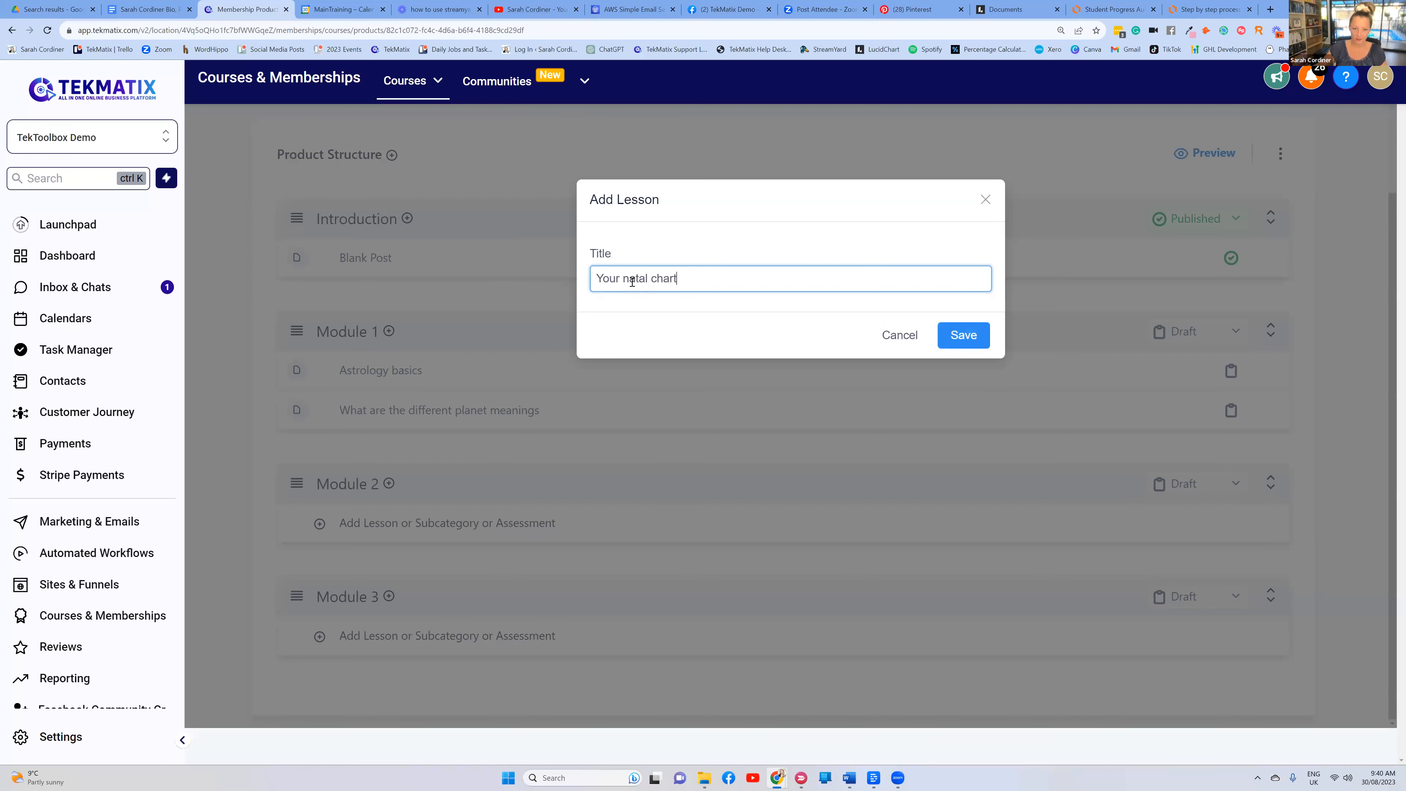
pyautogui.click(963, 335)
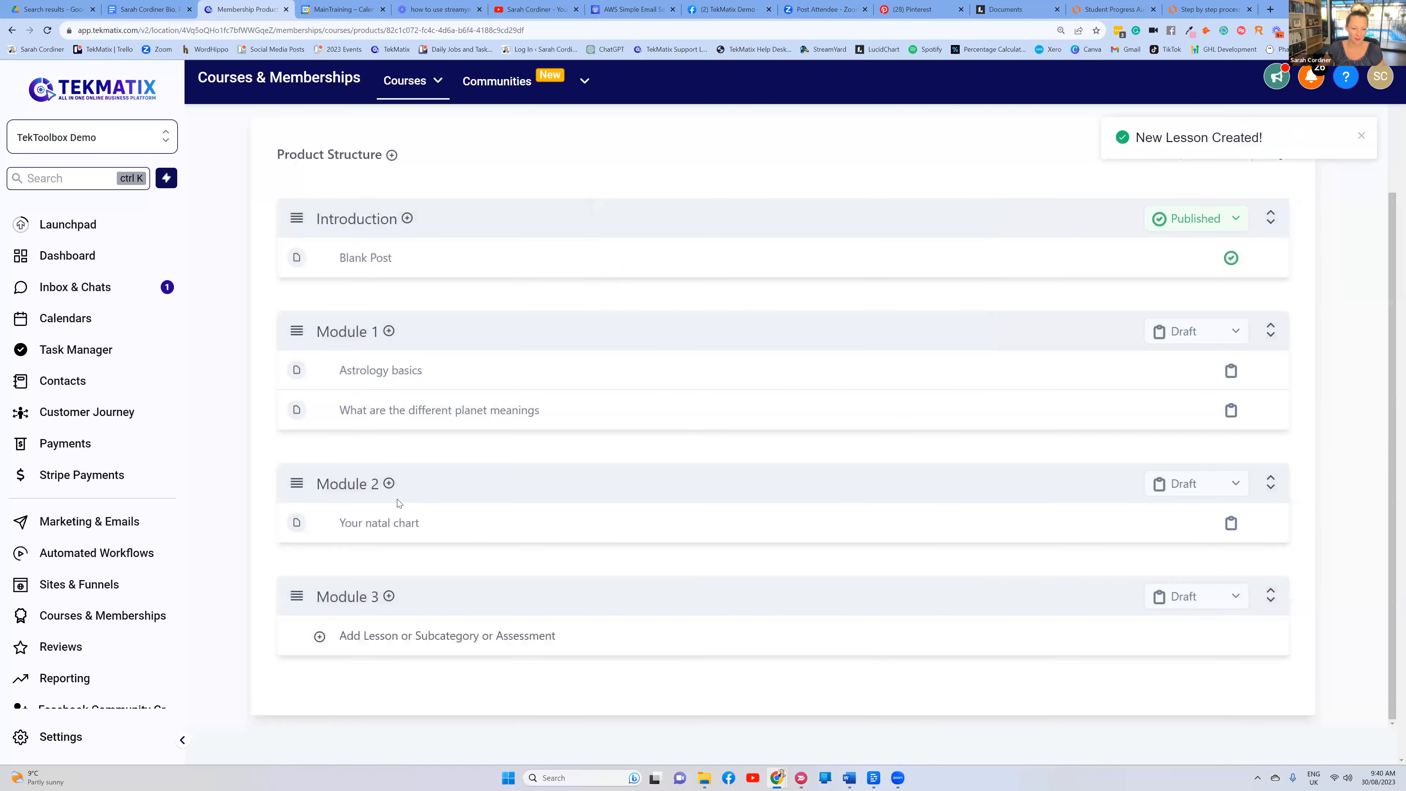
pyautogui.click(388, 483)
pyautogui.click(406, 520)
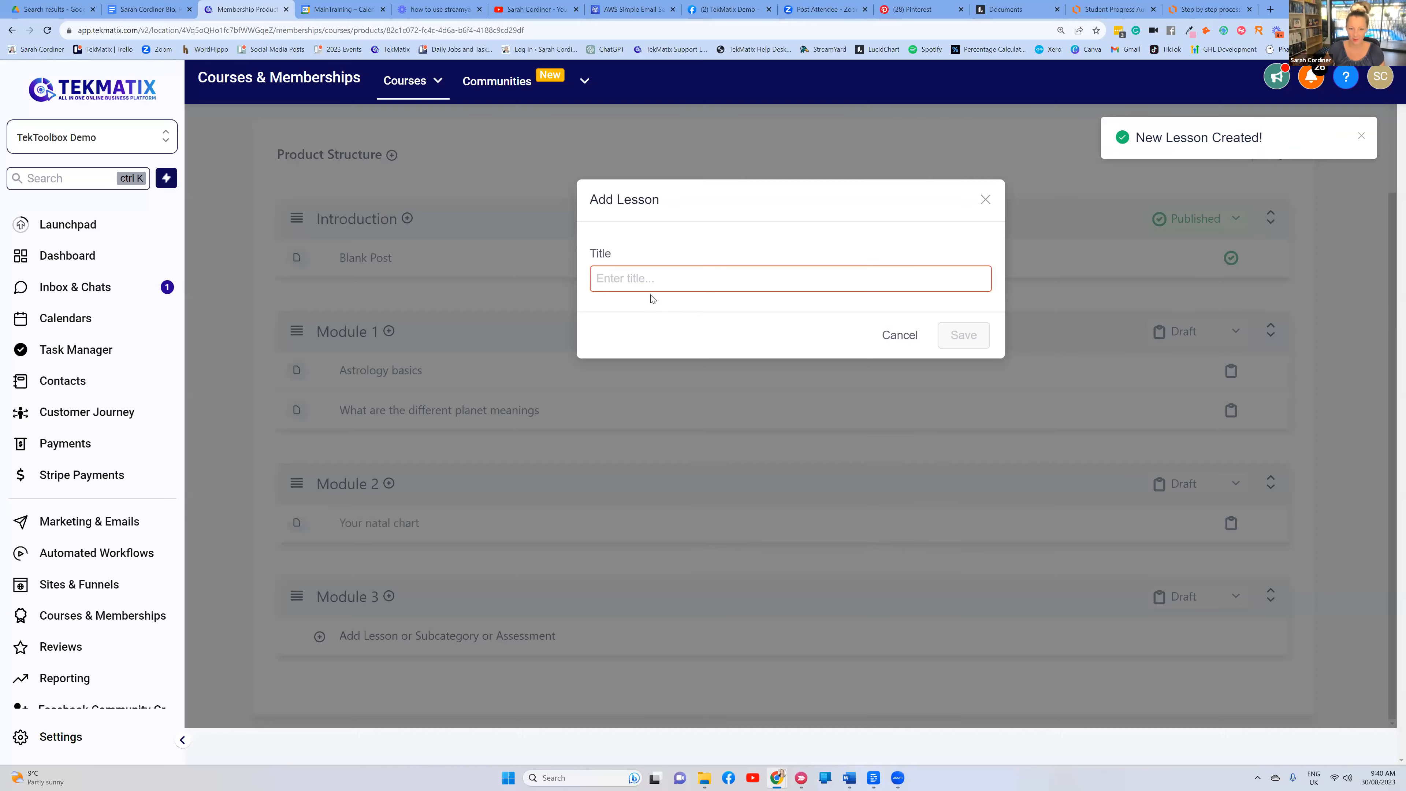
pyautogui.write('Your star sign')
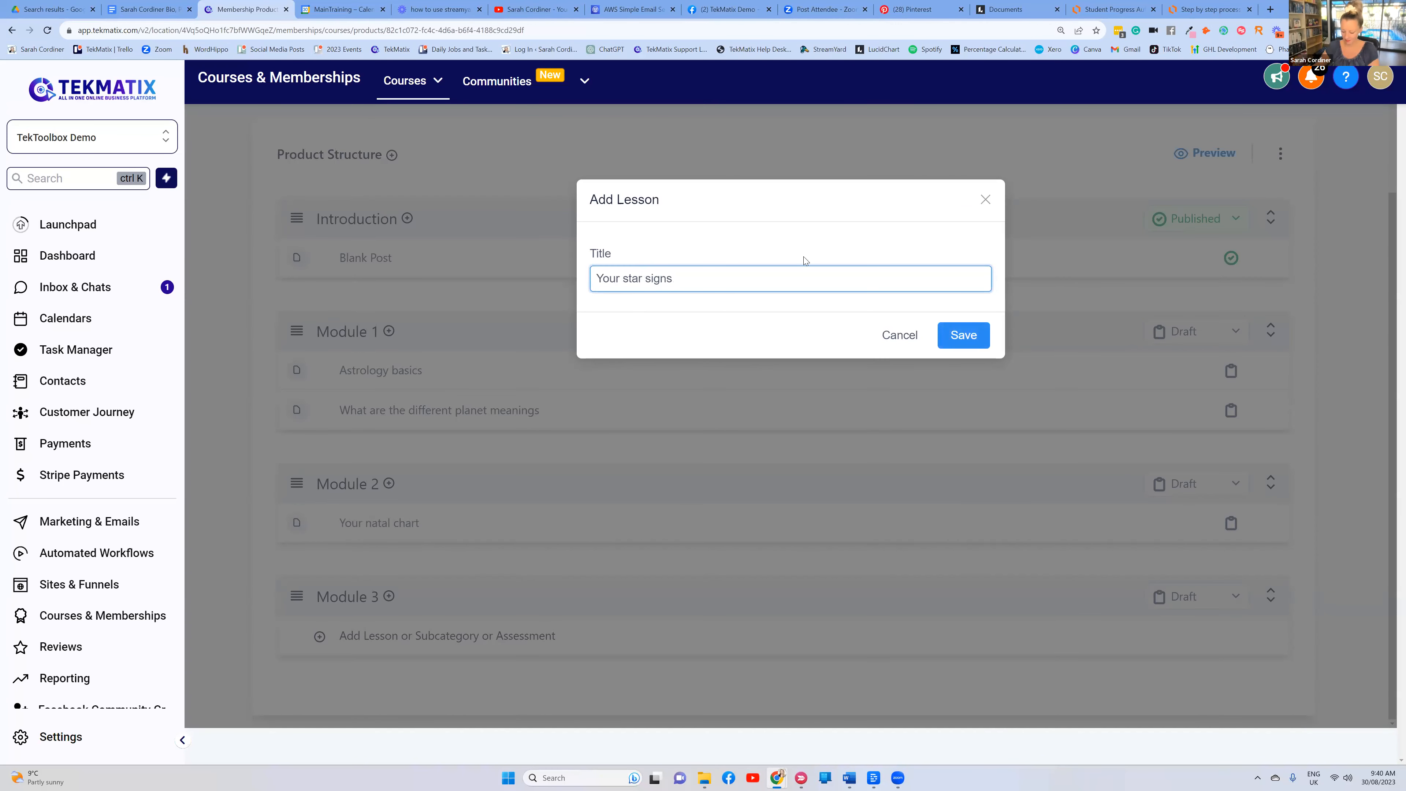
pyautogui.click(982, 343)
# Add the lesson 'Your life path' to Module 3
pyautogui.scroll(-2, 407, 514)
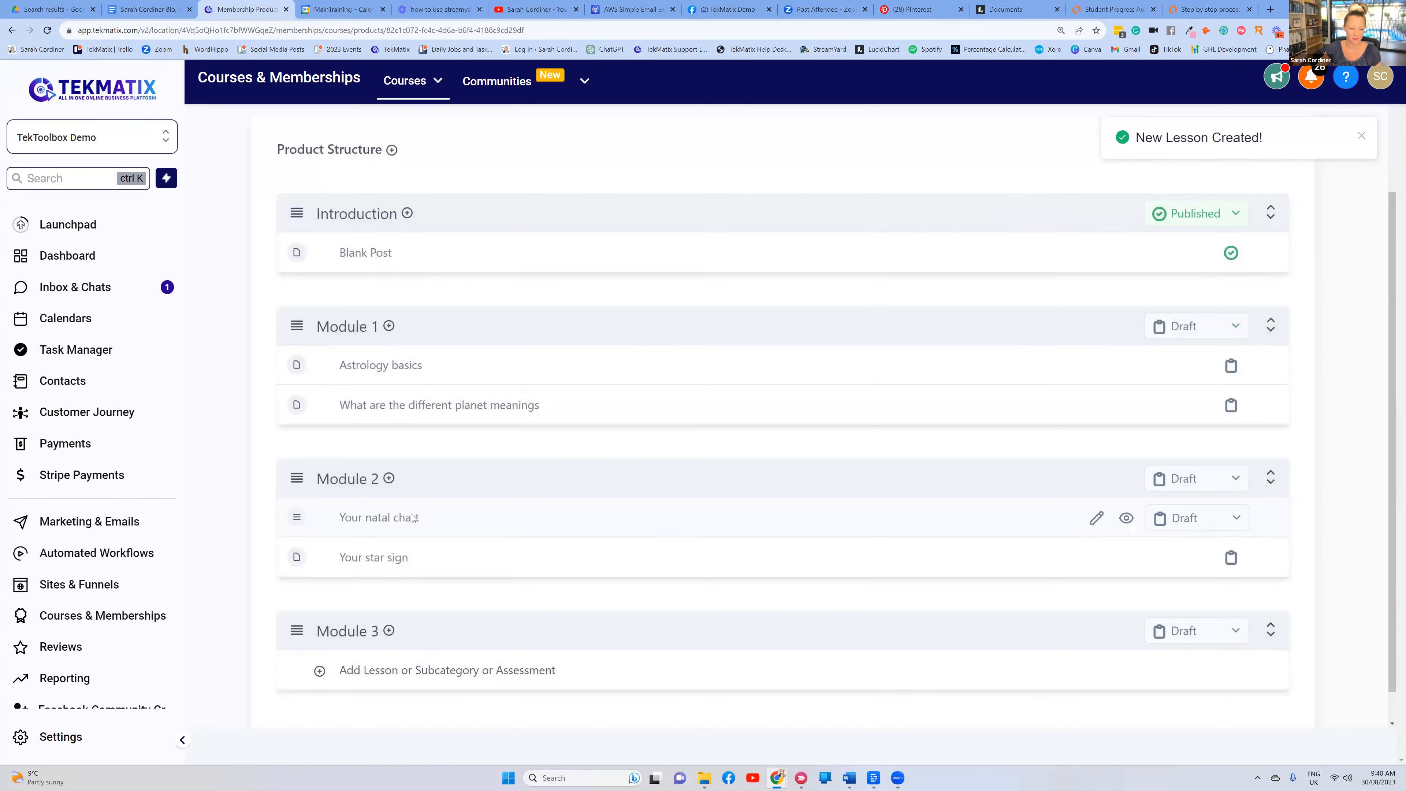
pyautogui.click(388, 596)
pyautogui.click(359, 626)
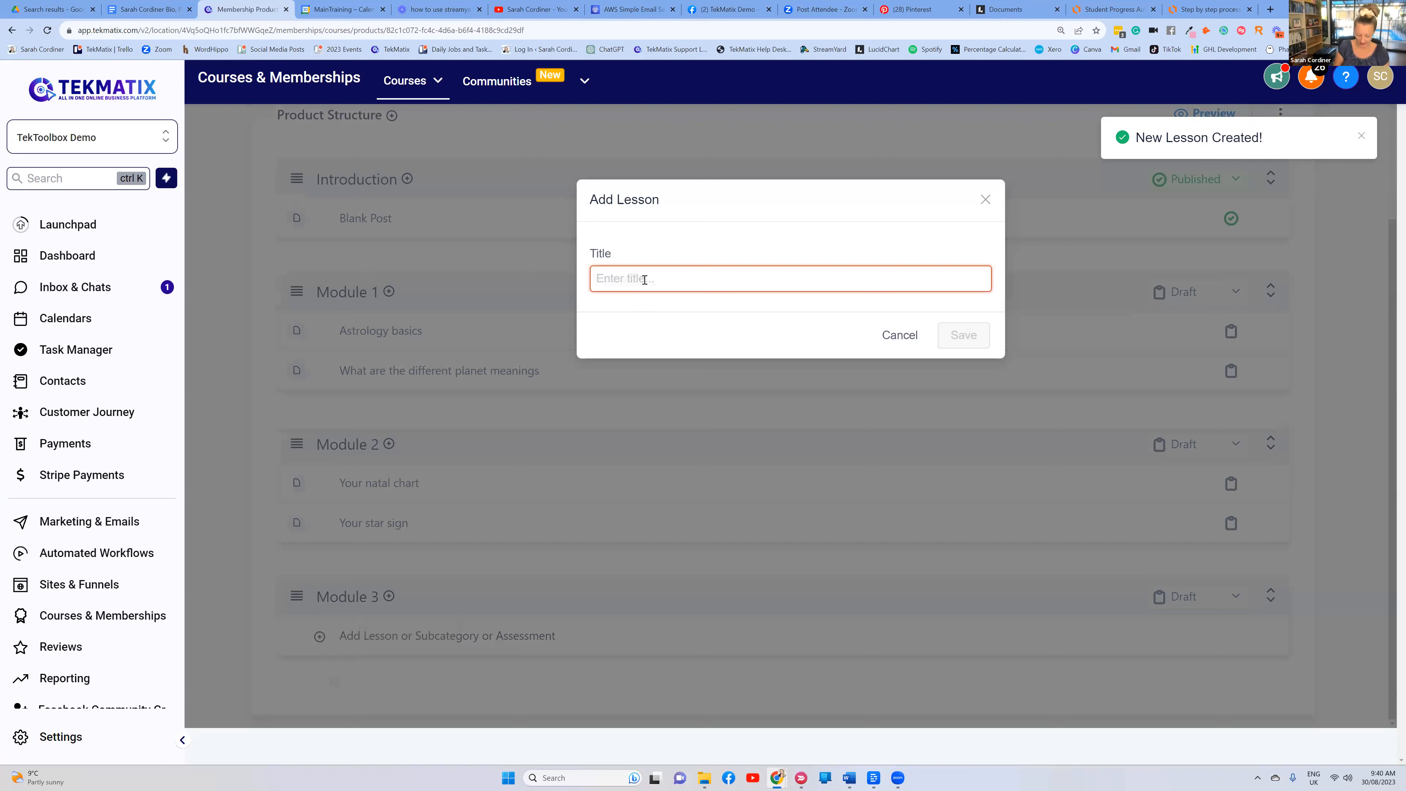
pyautogui.write('Your l')
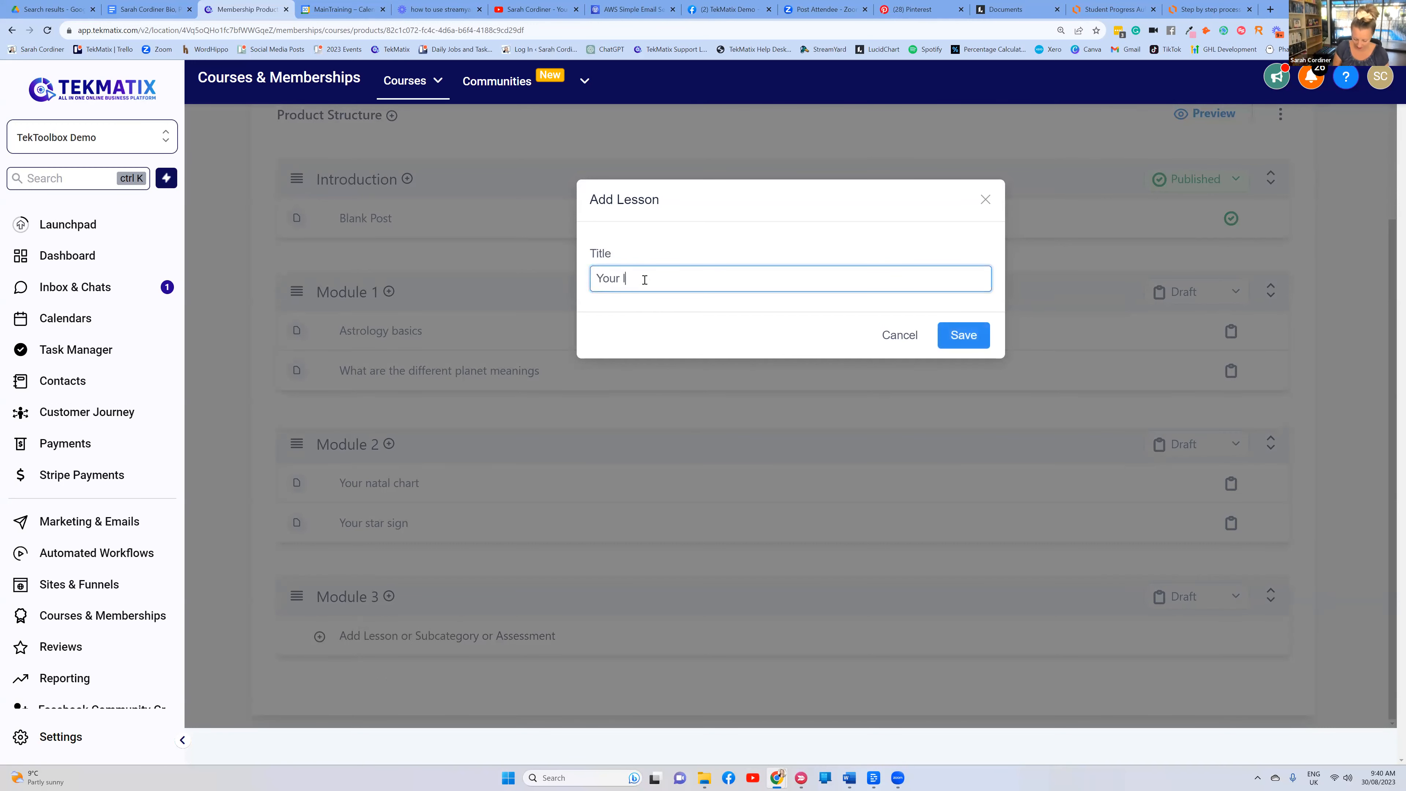
pyautogui.write('ife path and predi')
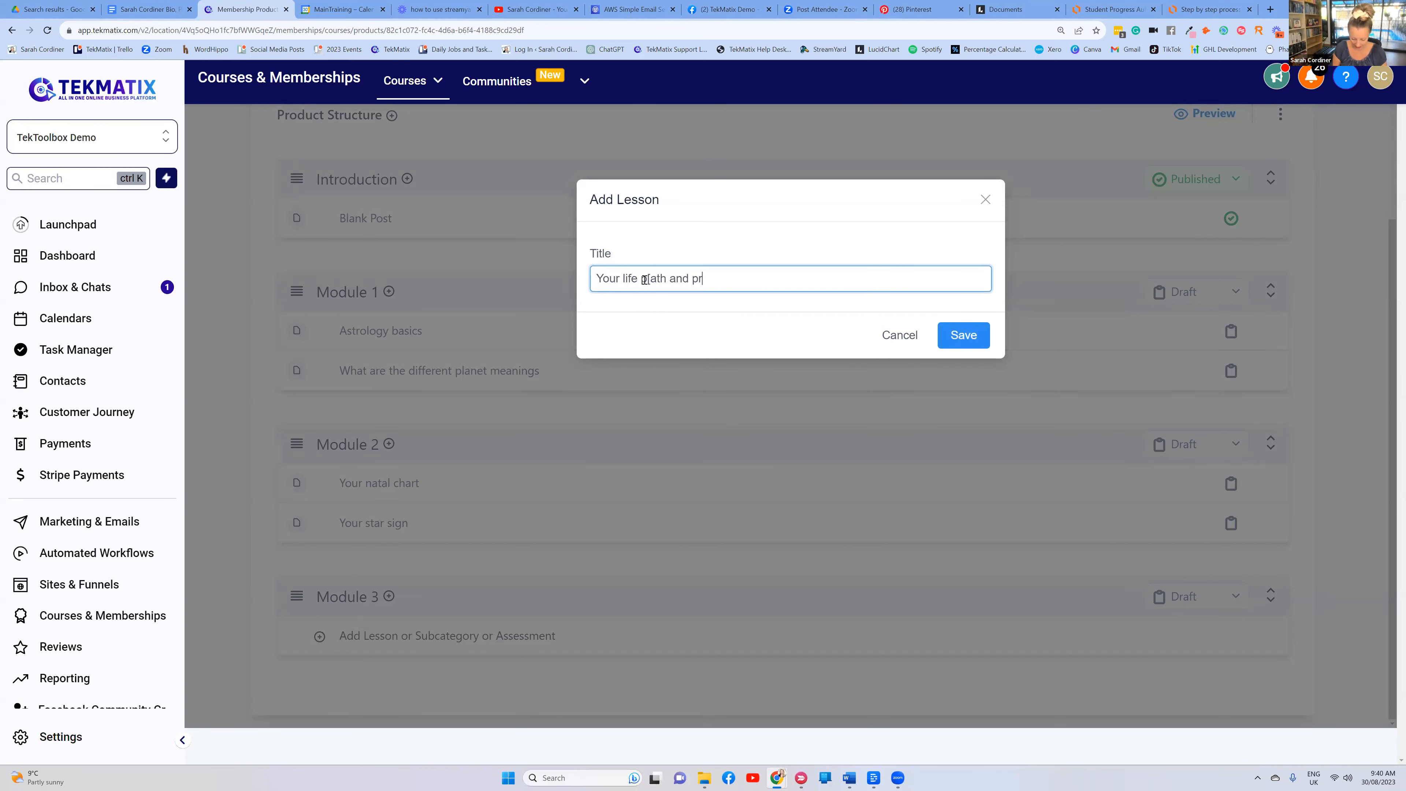
pyautogui.press('BackSpace')
pyautogui.press('BackSpace')
pyautogui.press('BackSpace')
pyautogui.press('BackSpace')
pyautogui.press('BackSpace')
pyautogui.press('BackSpace')
pyautogui.press('BackSpace')
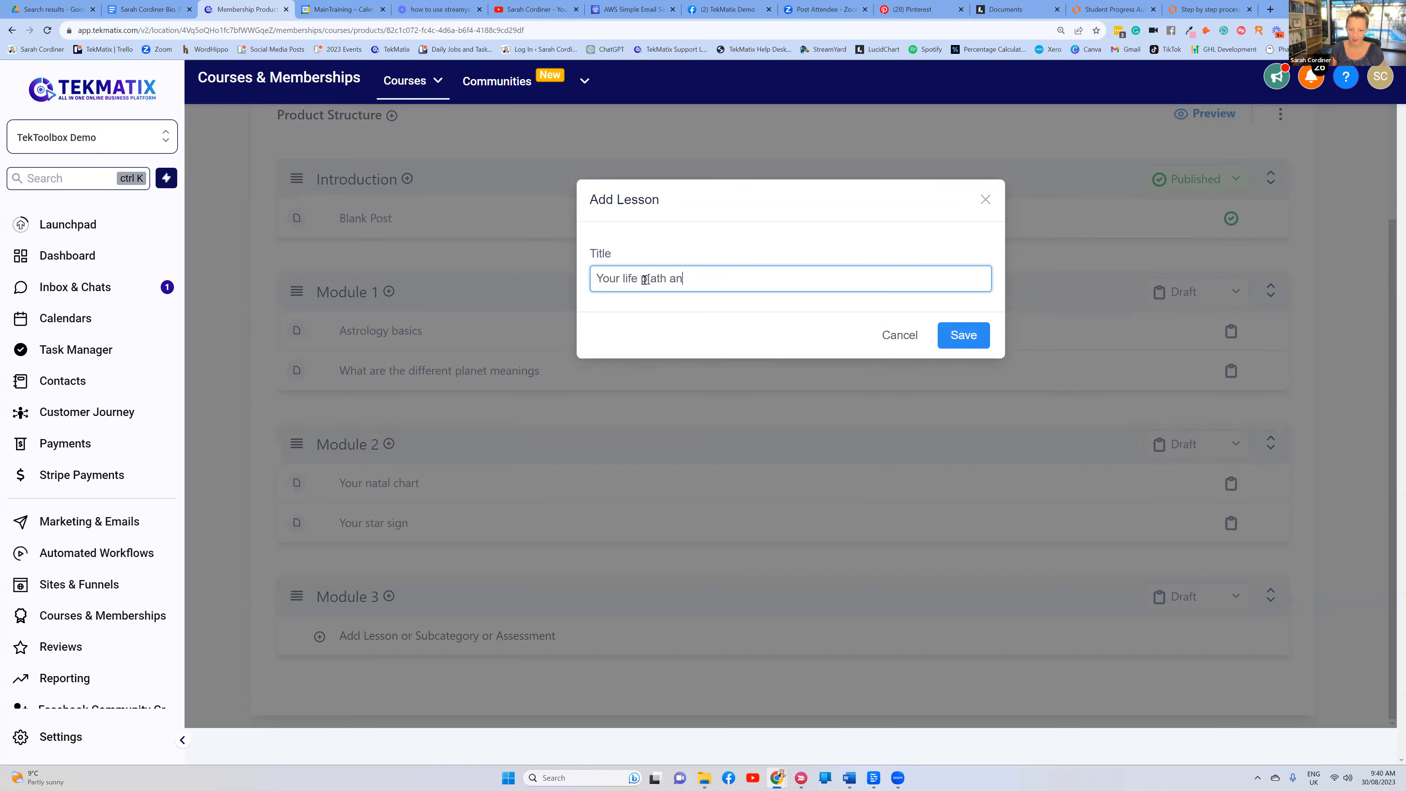
pyautogui.press('BackSpace')
pyautogui.press('BackSpace')
pyautogui.press('BackSpace')
pyautogui.click(969, 332)
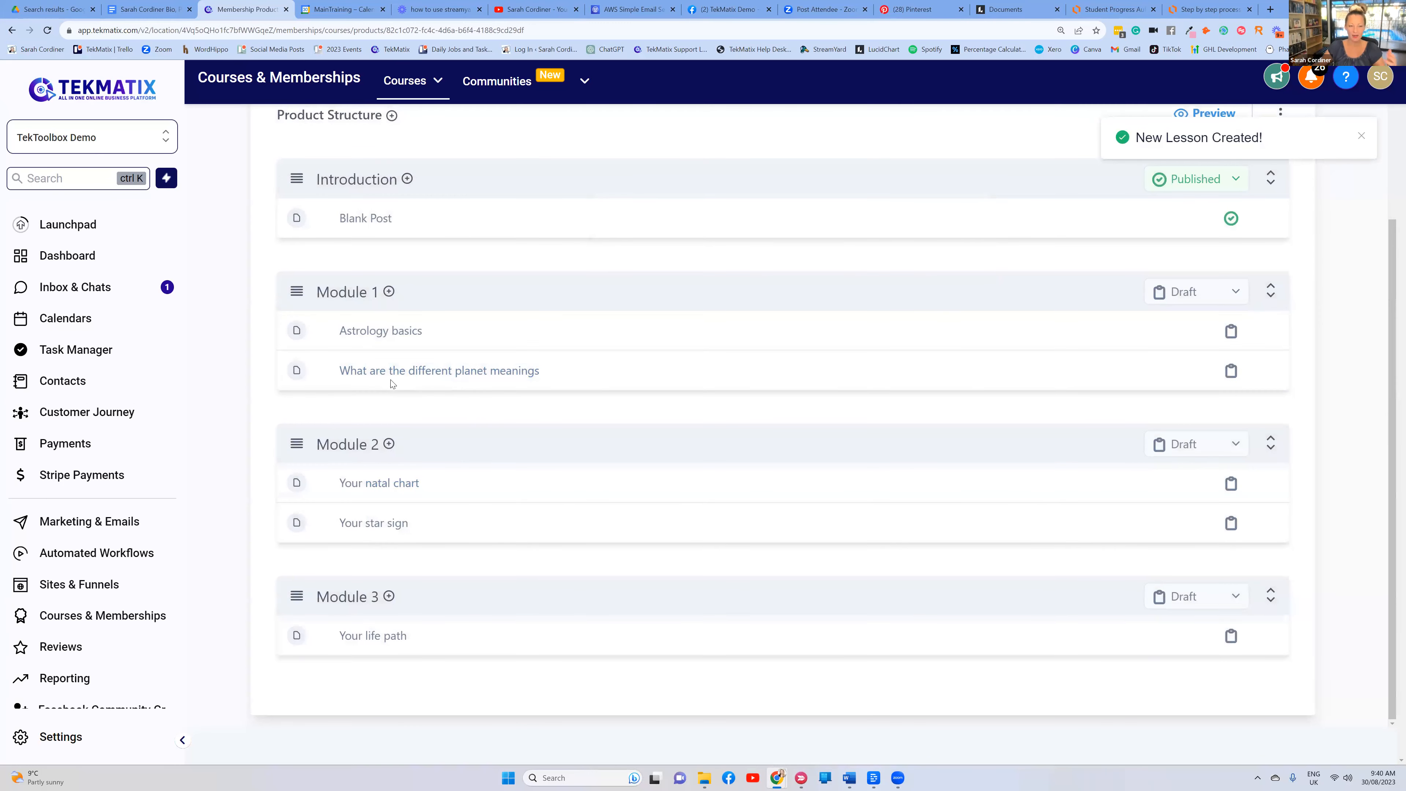
pyautogui.scroll(2, 391, 384)
pyautogui.scroll(-1, 391, 383)
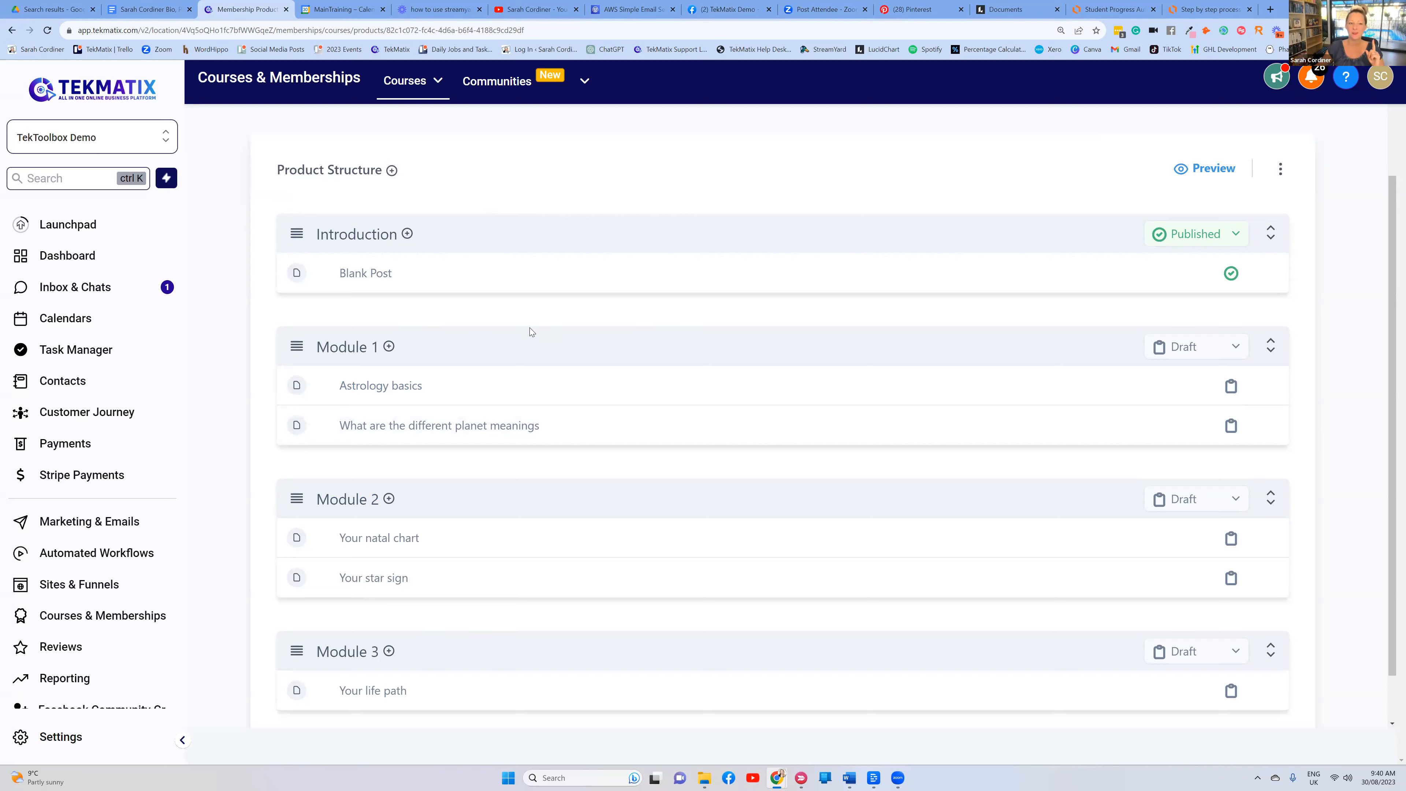
pyautogui.scroll(2, 539, 243)
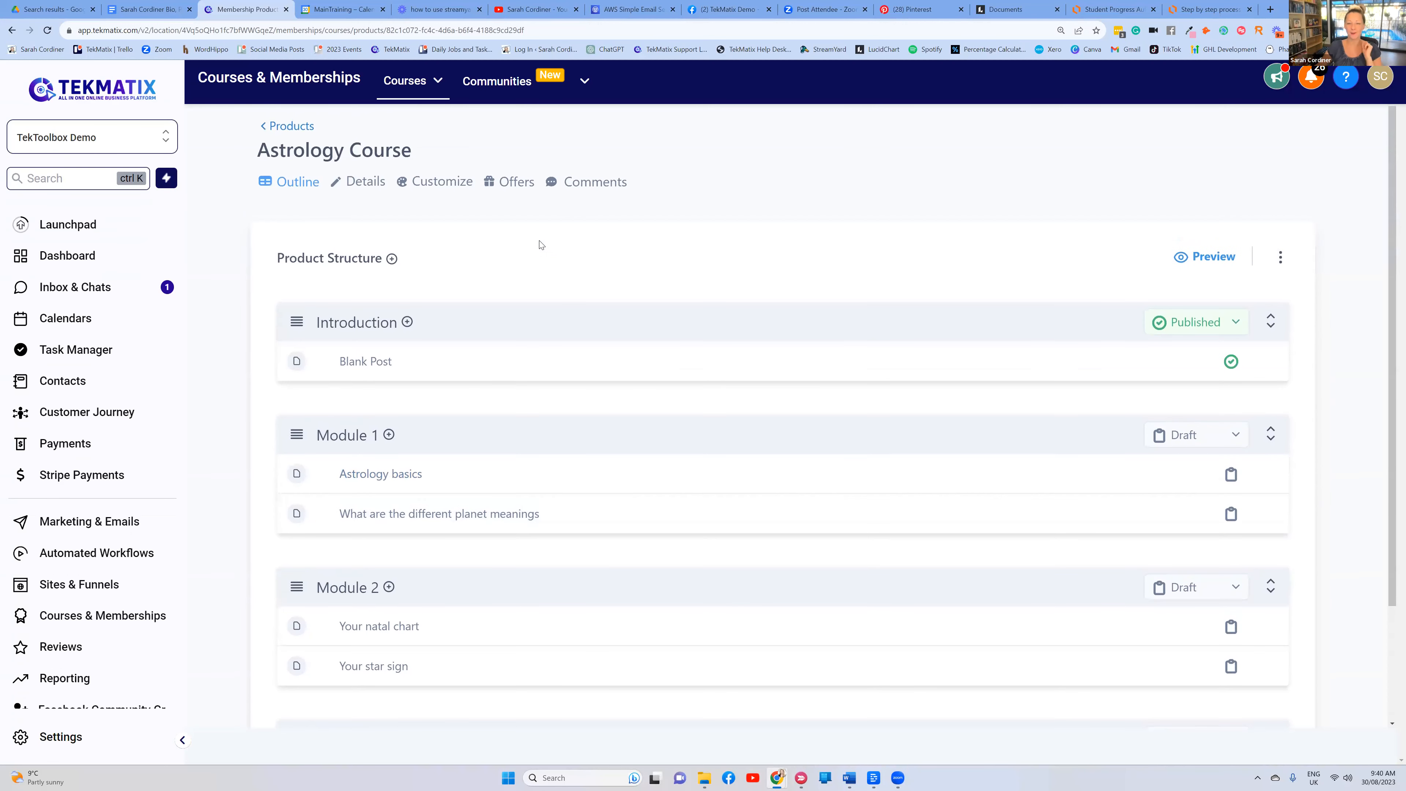
# Load sarahcordiner.com/free-stuff in a new browser tab
pyautogui.click(1271, 10)
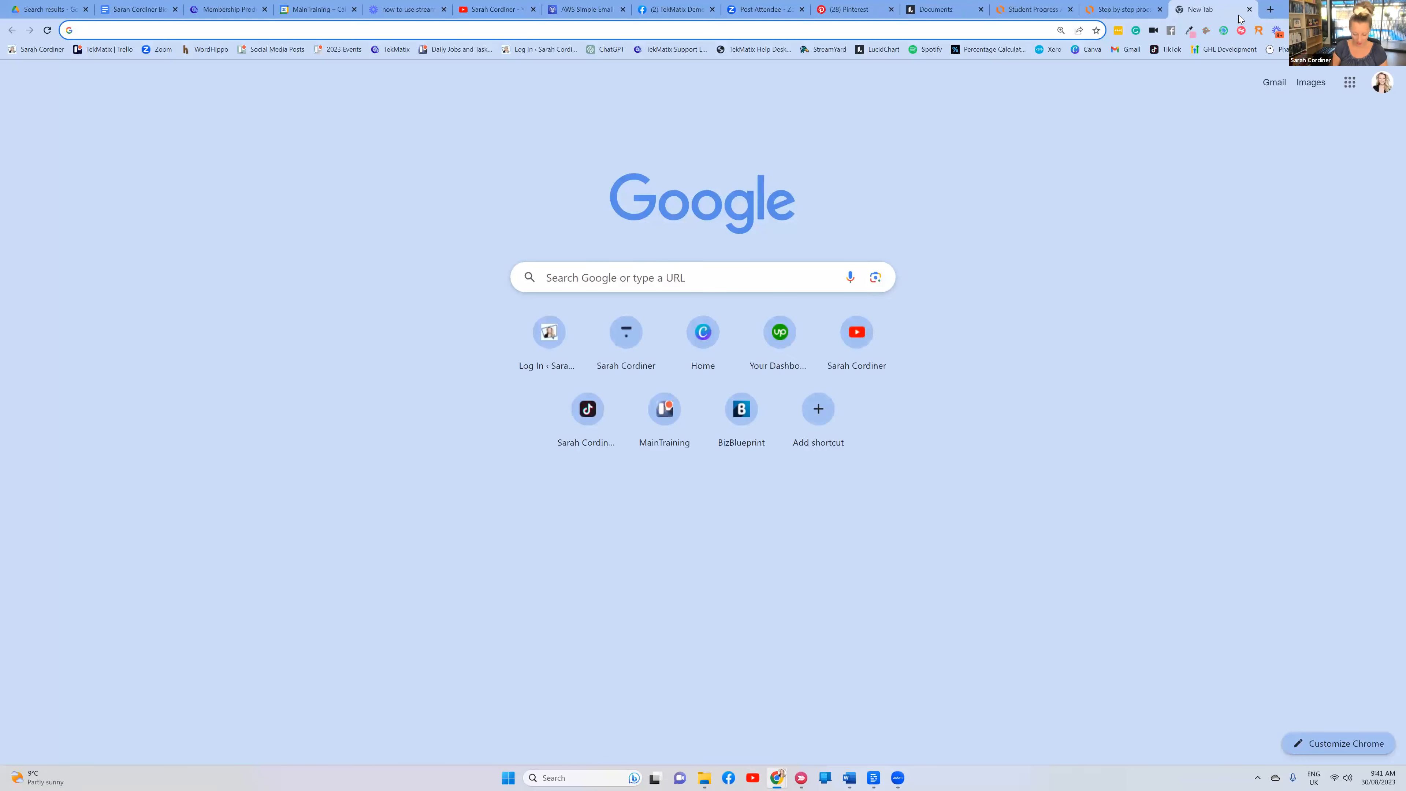
pyautogui.write('sarahc')
pyautogui.press('BackSpace')
pyautogui.write('ordine')
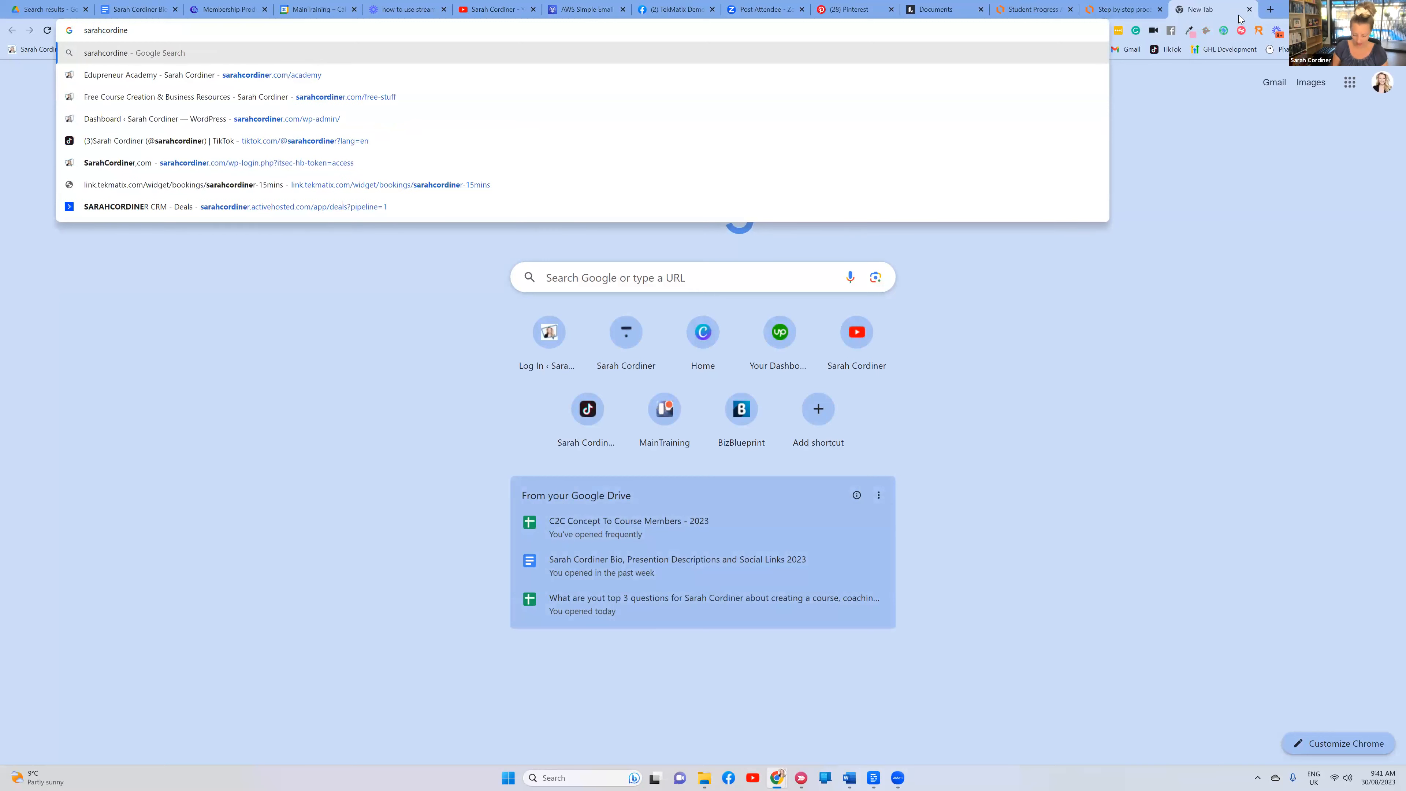
pyautogui.write('r.com/free-stuff')
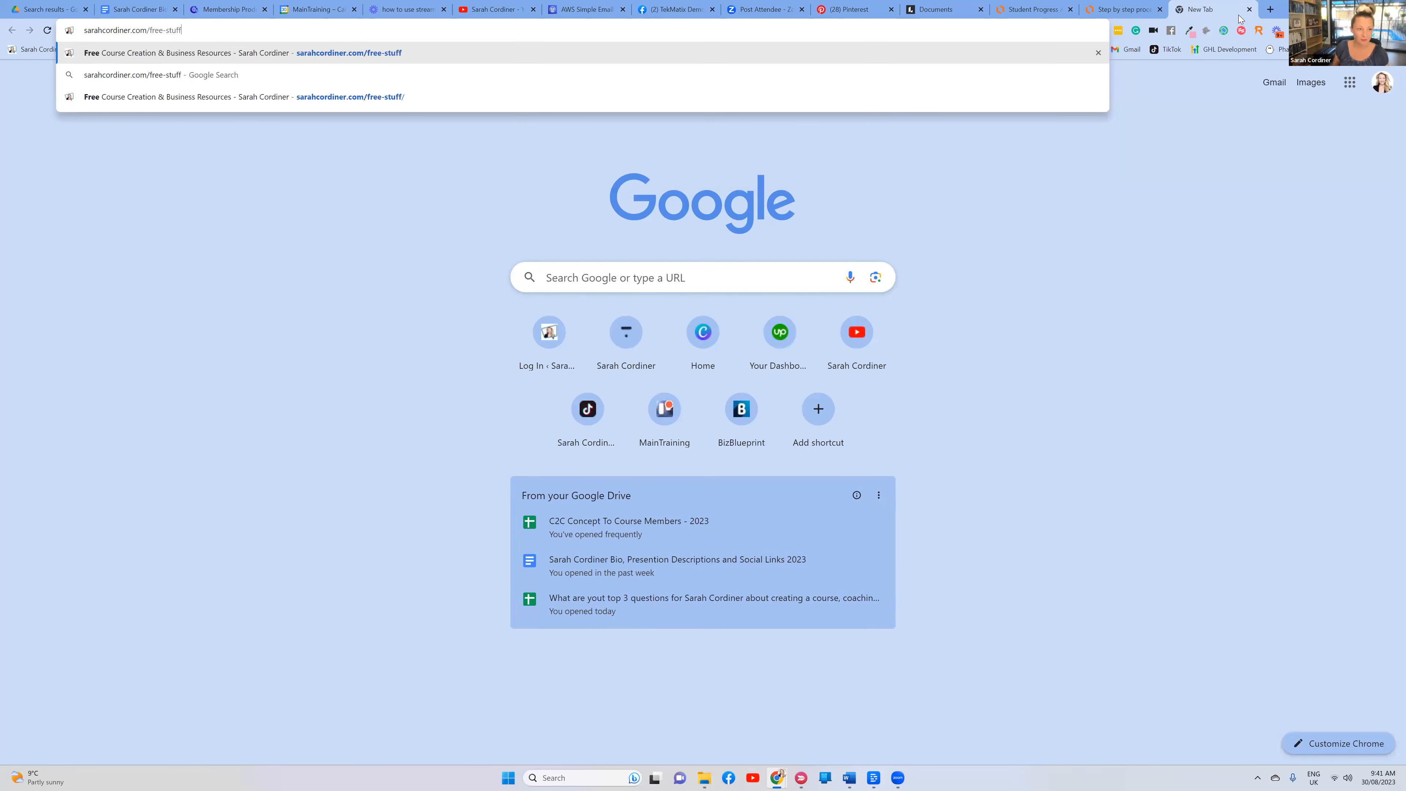
pyautogui.press('Return')
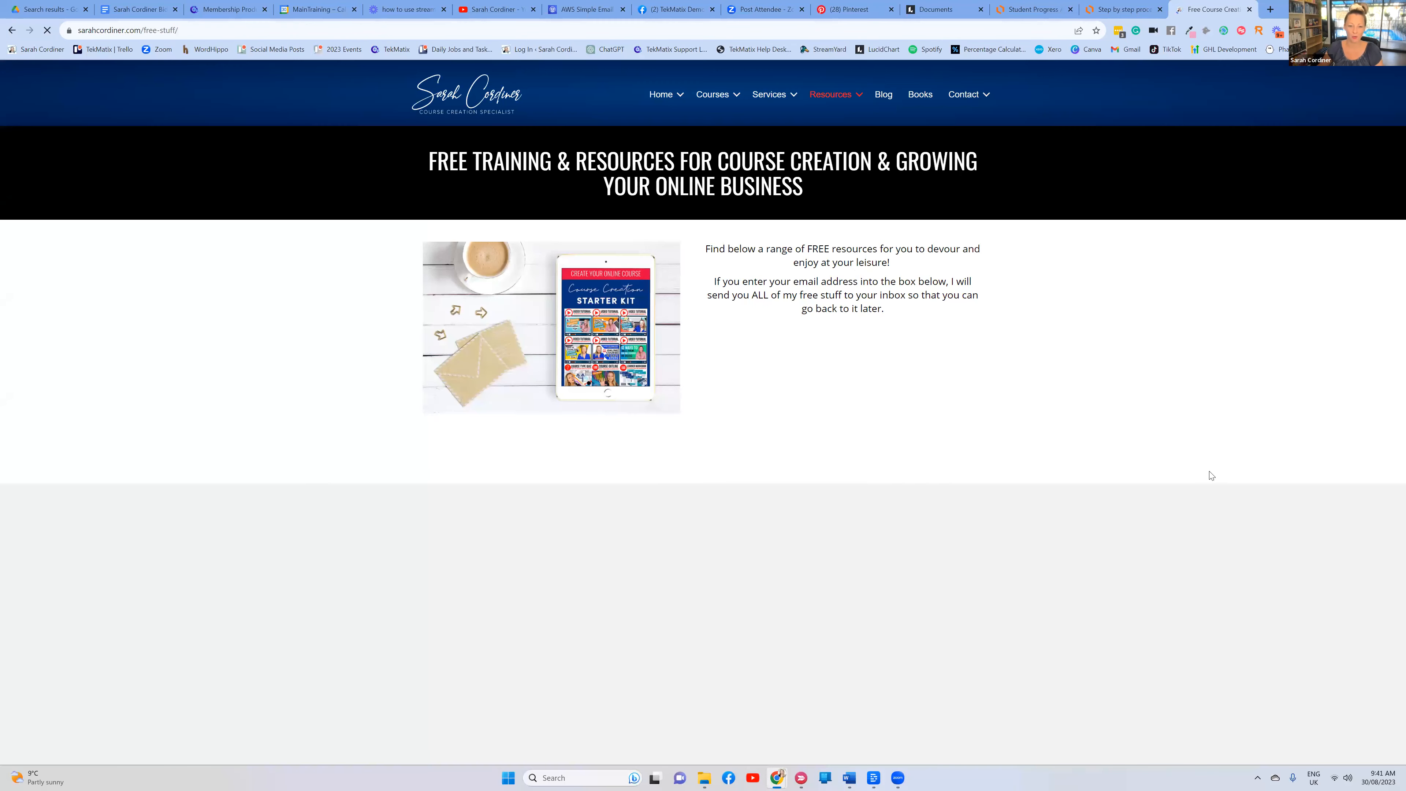
# Browse the listed free webinars, workshops, online courses and Canva workbook, then return to Tekmatix
pyautogui.scroll(-5, 741, 421)
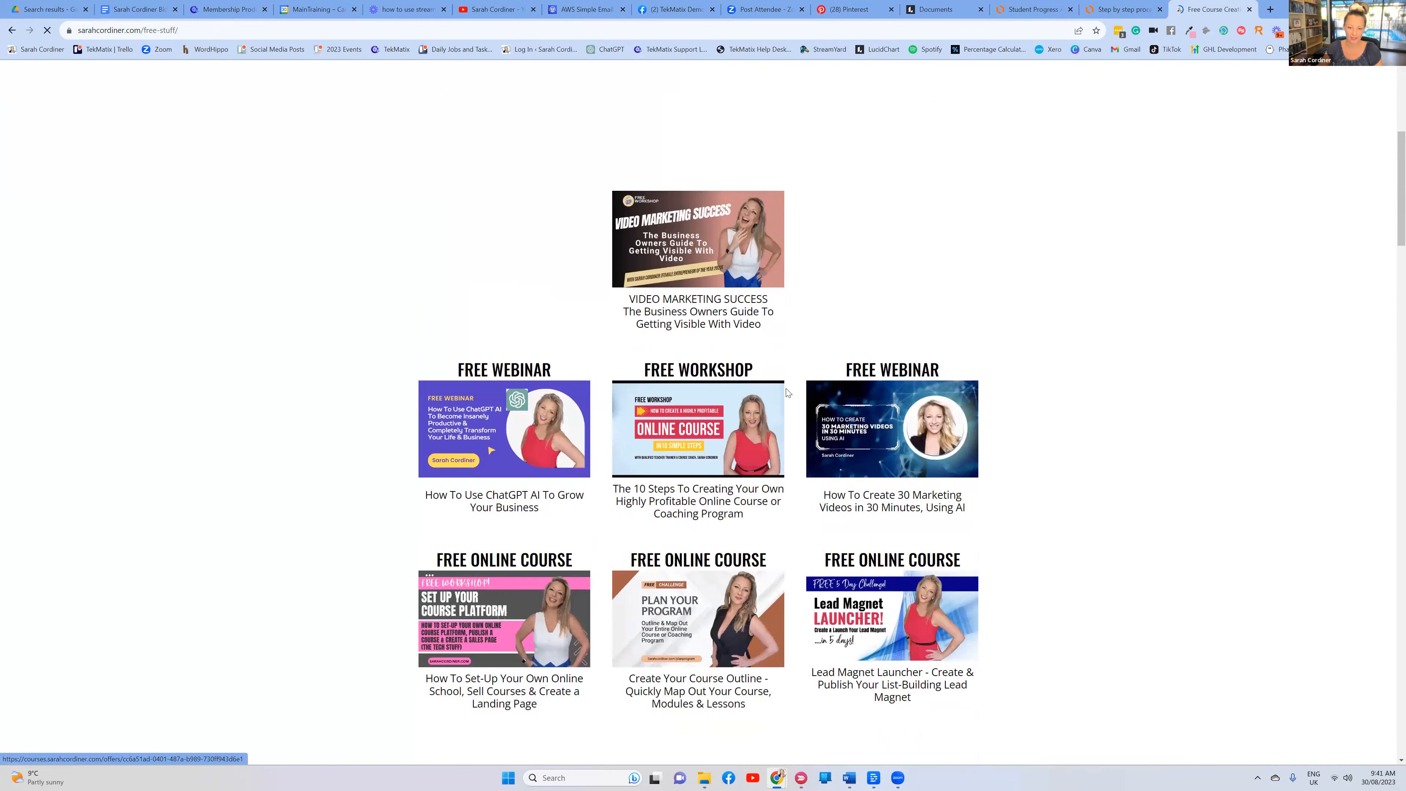
pyautogui.scroll(-2, 737, 415)
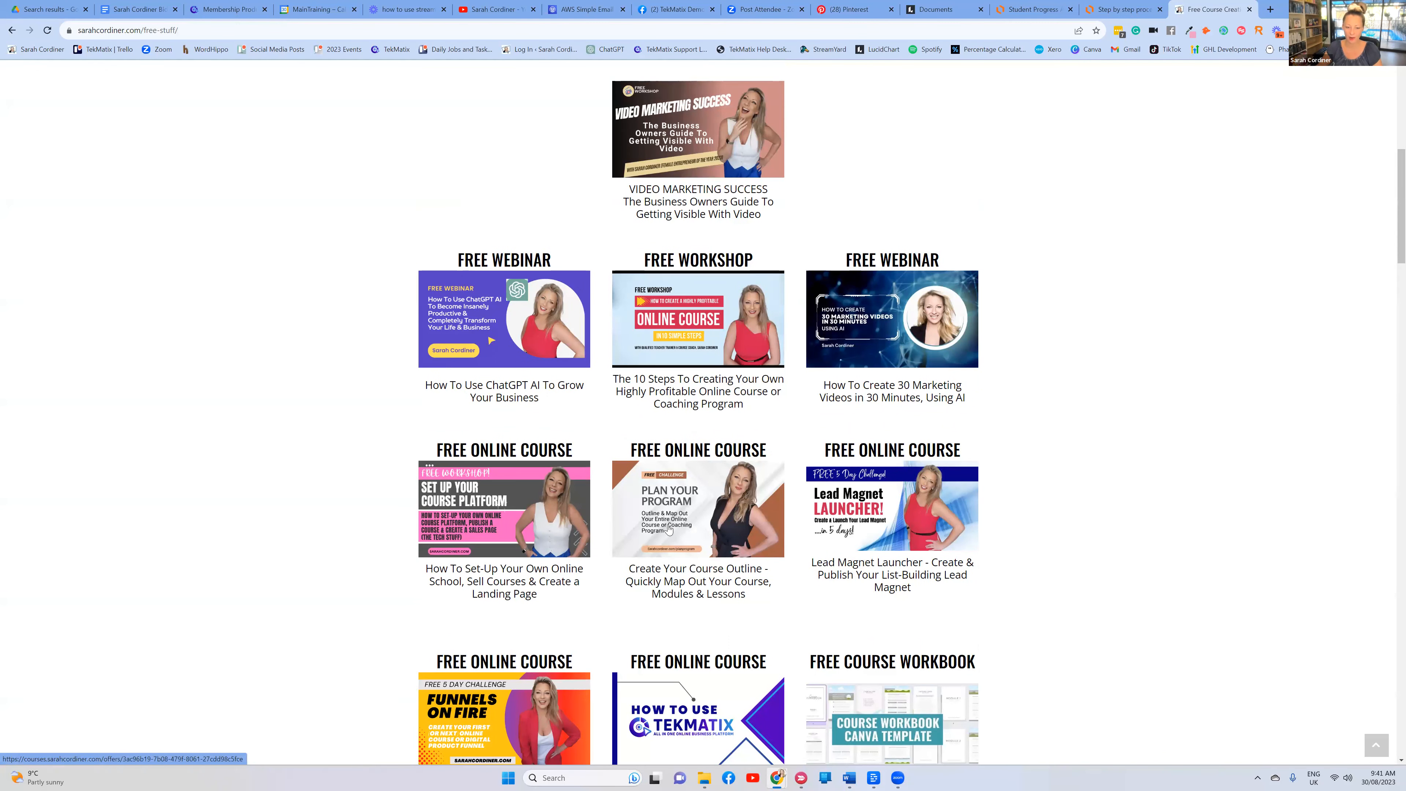
pyautogui.scroll(-1, 709, 534)
pyautogui.moveTo(762, 542); pyautogui.dragTo(626, 510)
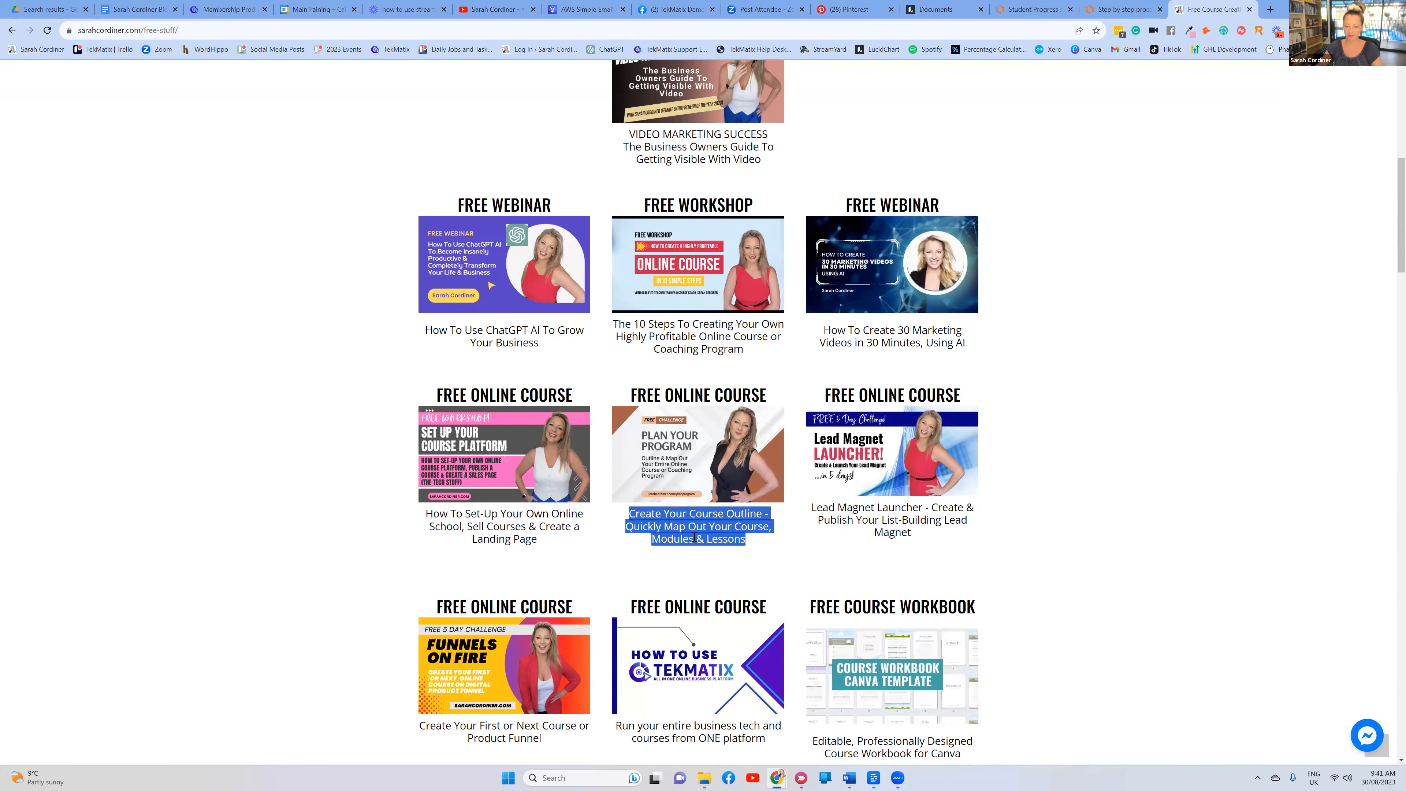
pyautogui.click(765, 543)
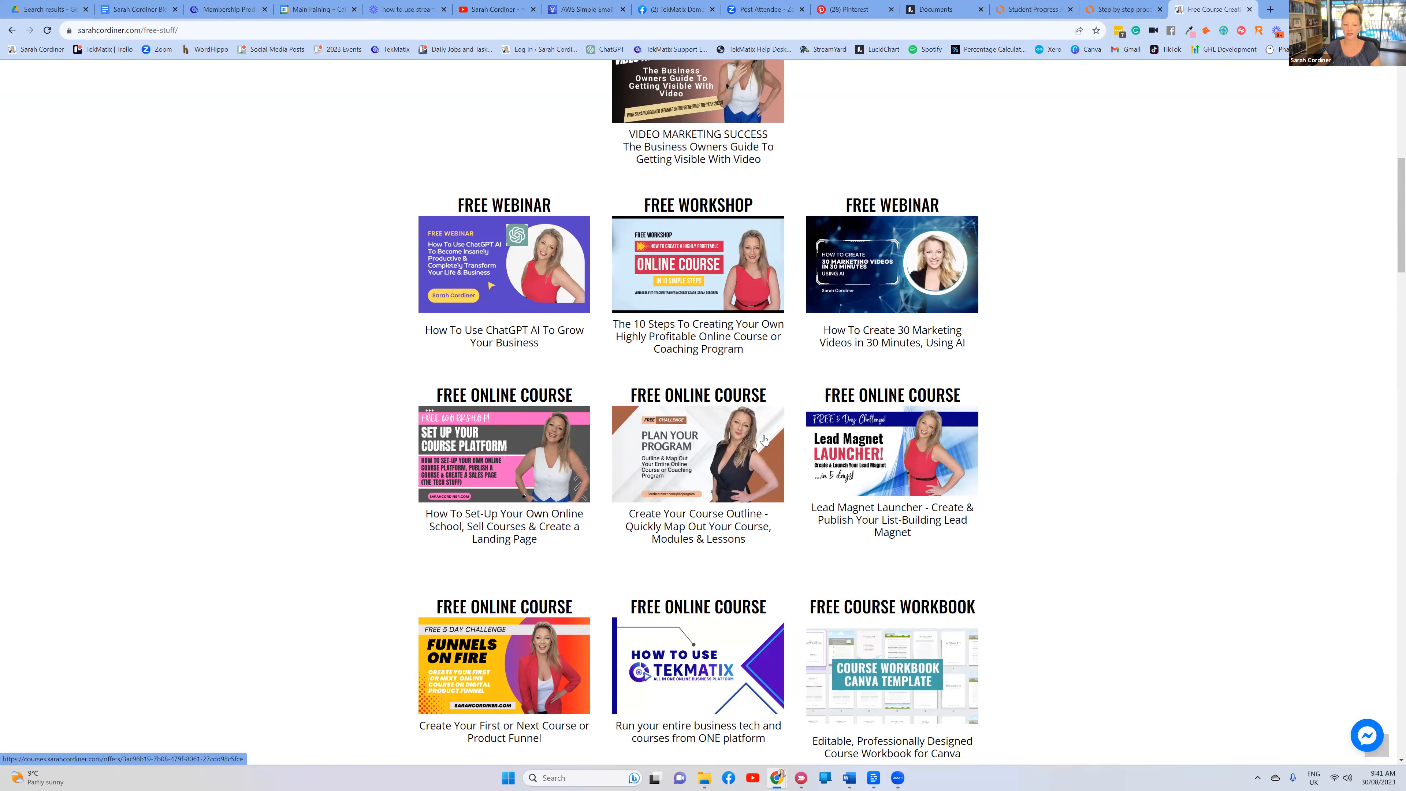
pyautogui.scroll(4, 694, 472)
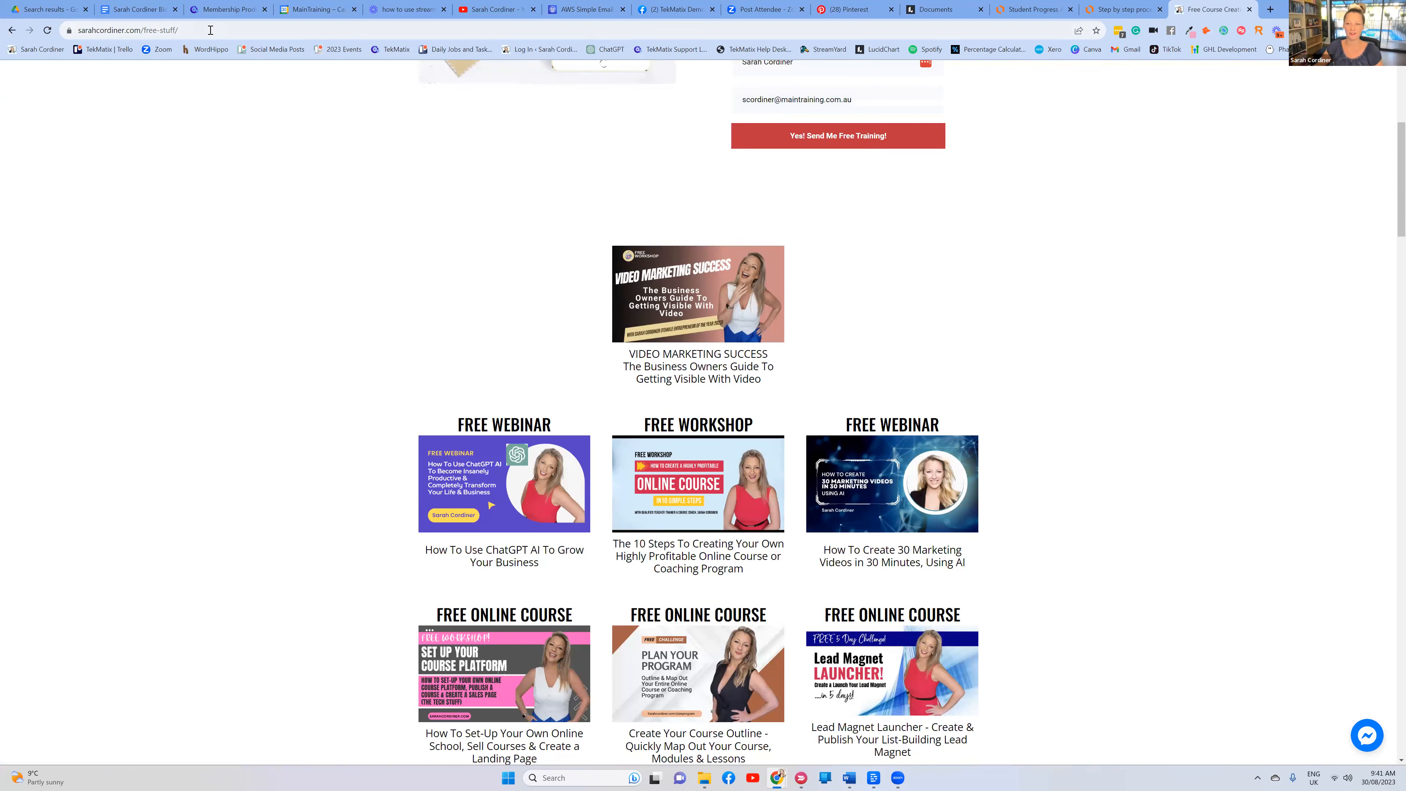
pyautogui.scroll(-3, 653, 487)
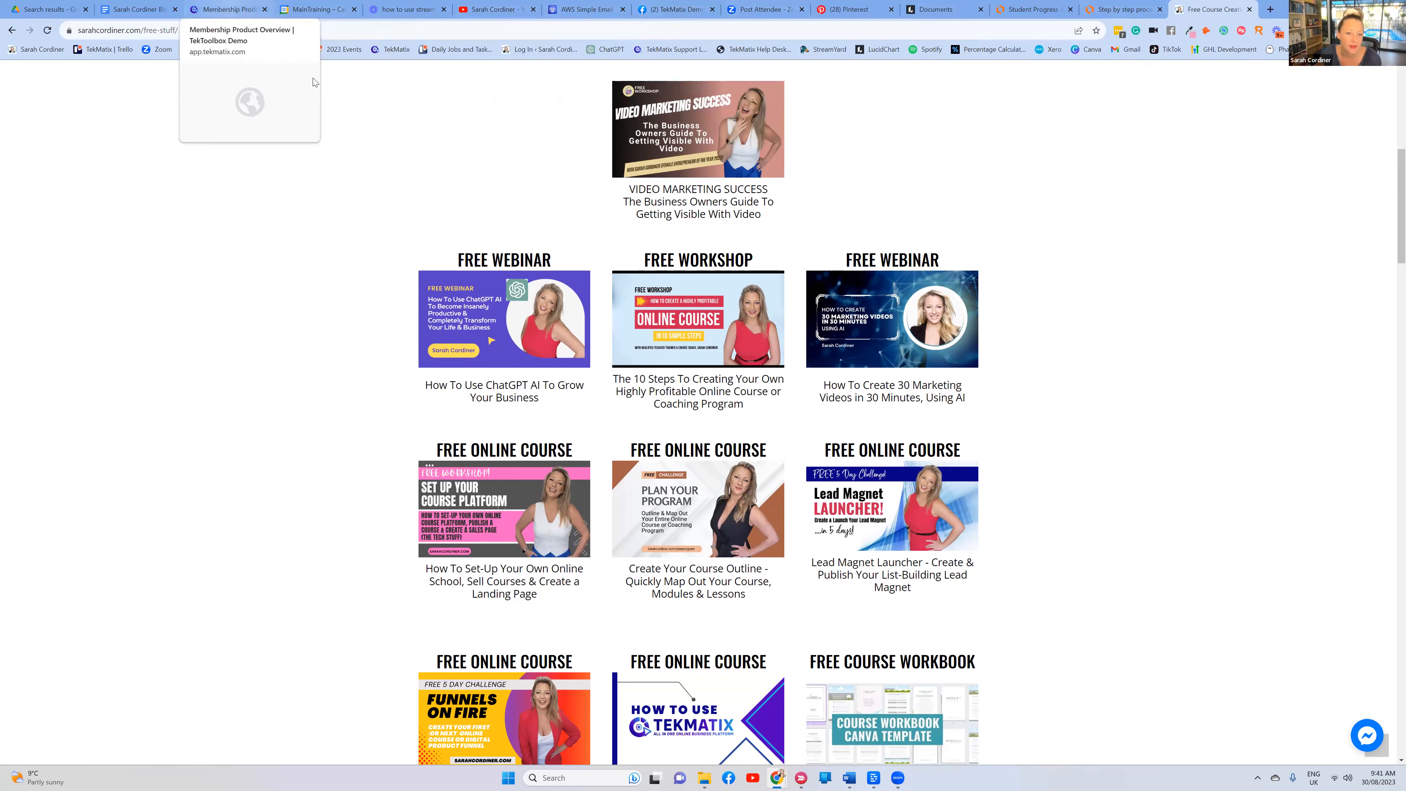
pyautogui.click(227, 9)
# Open the Astrology basics lesson and look through its Select video options
pyautogui.scroll(-3, 476, 279)
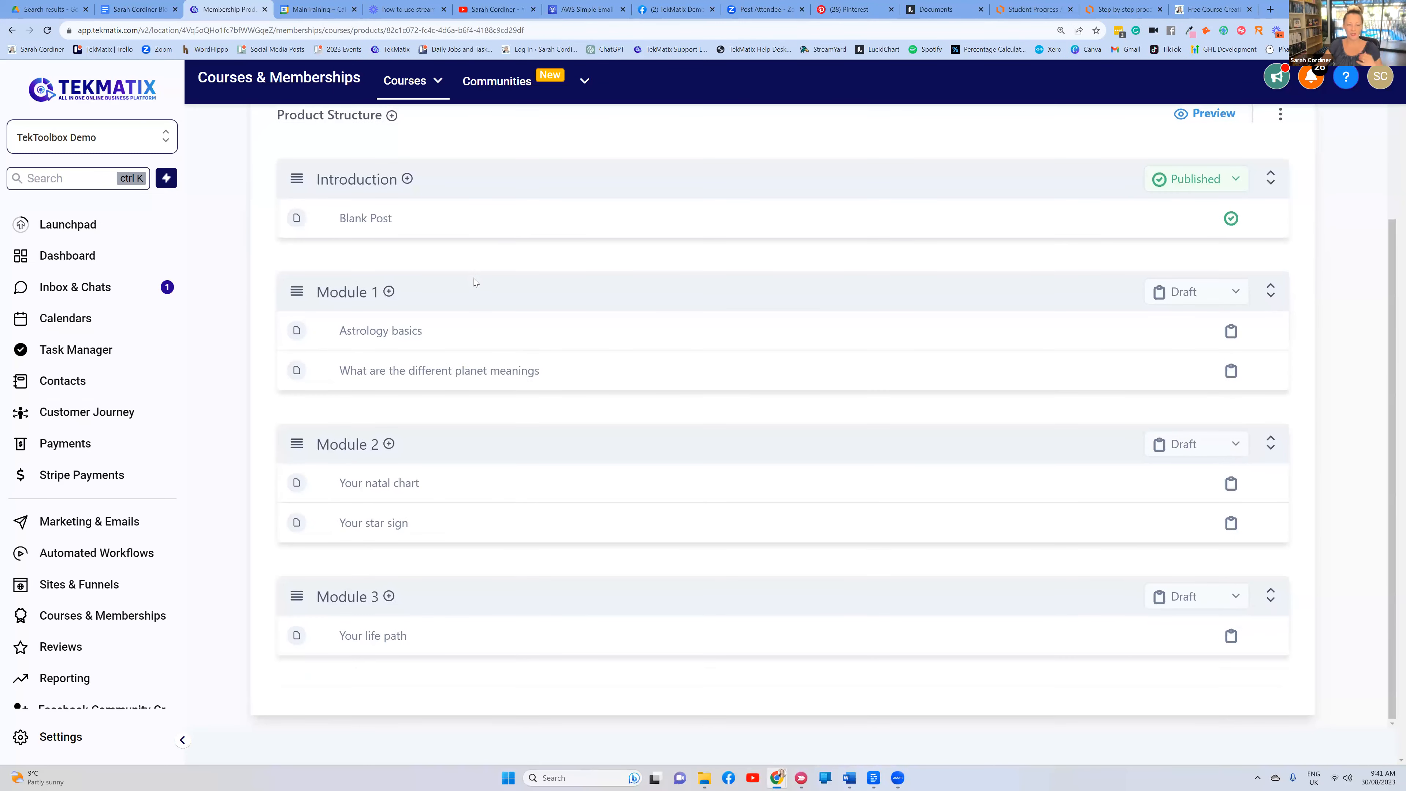
pyautogui.scroll(1, 473, 278)
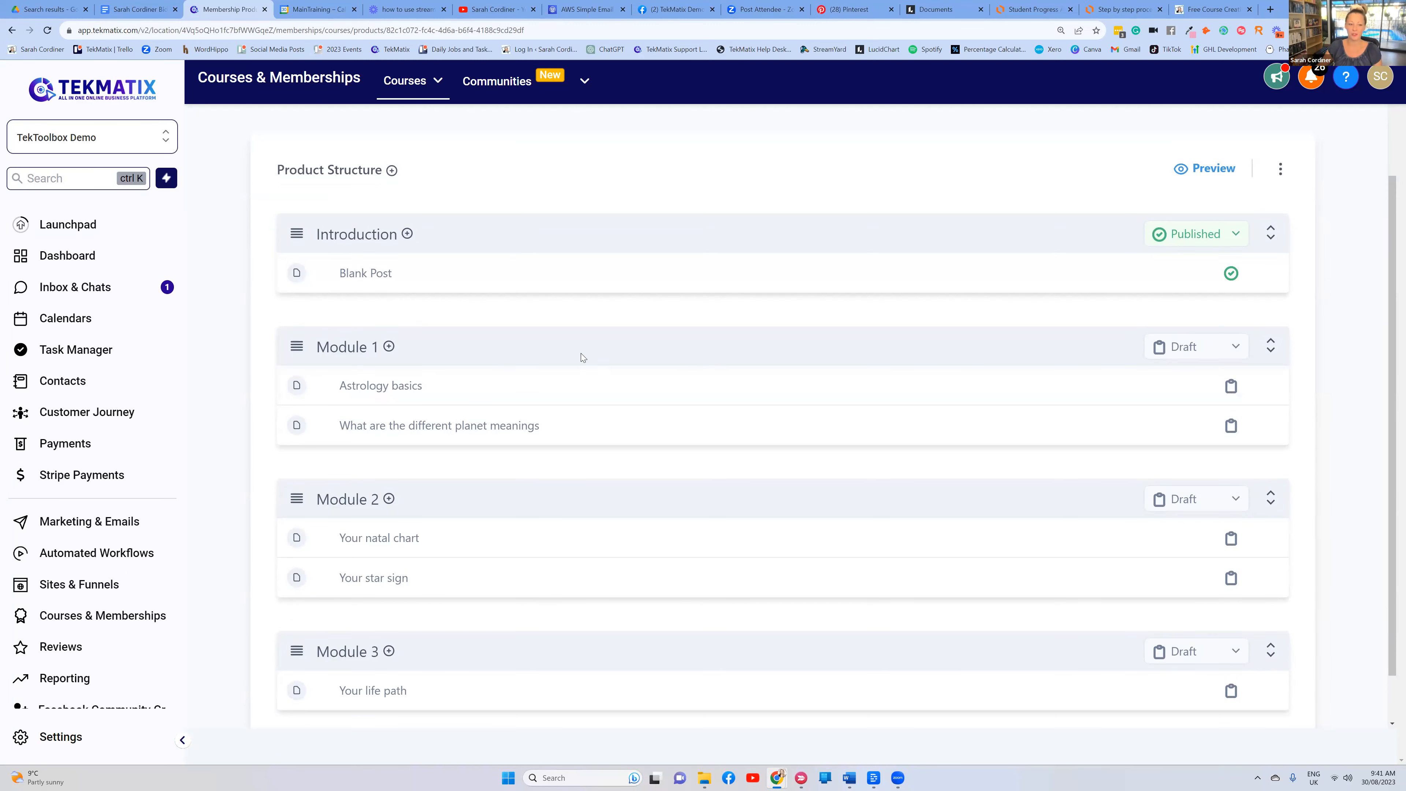
pyautogui.click(388, 386)
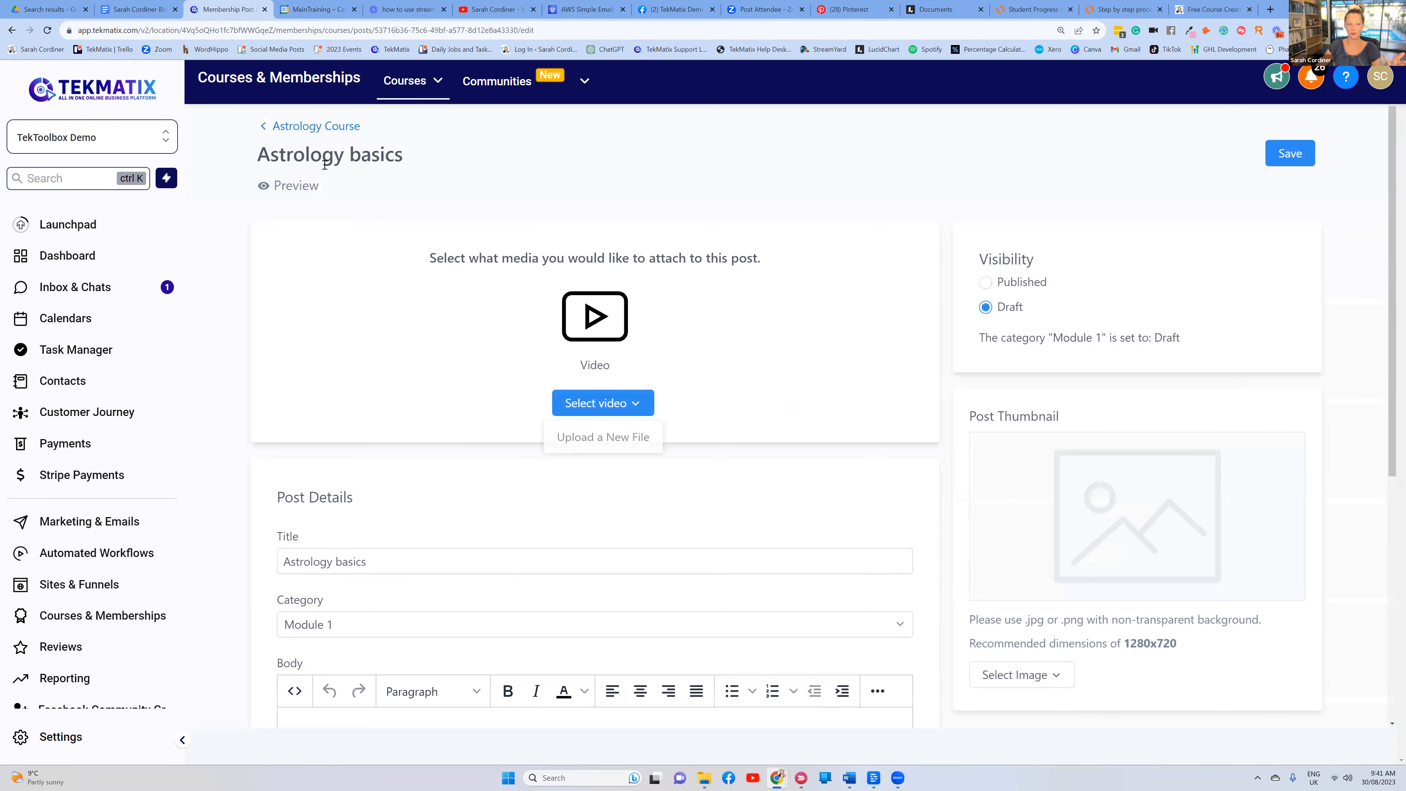
pyautogui.scroll(-6, 502, 298)
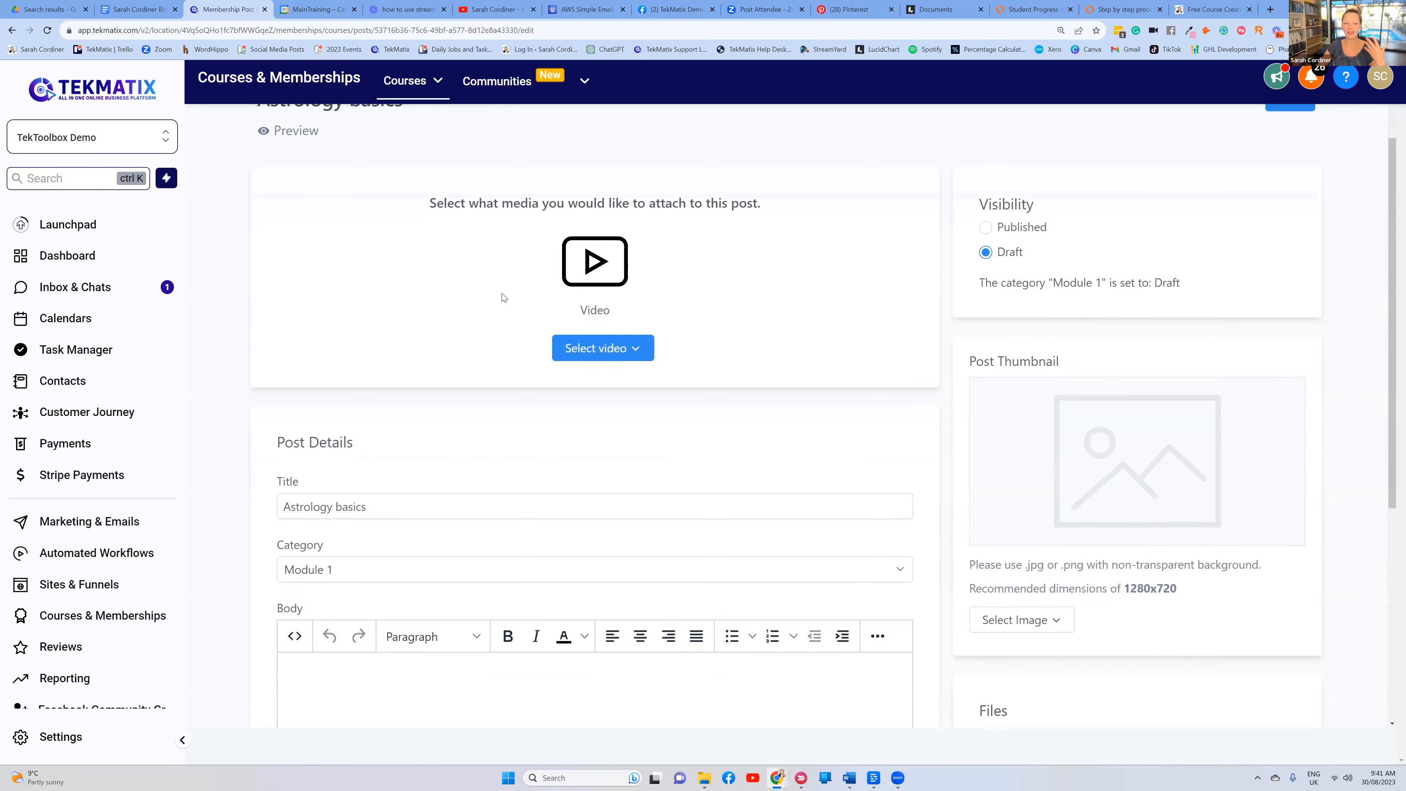
pyautogui.scroll(6, 502, 298)
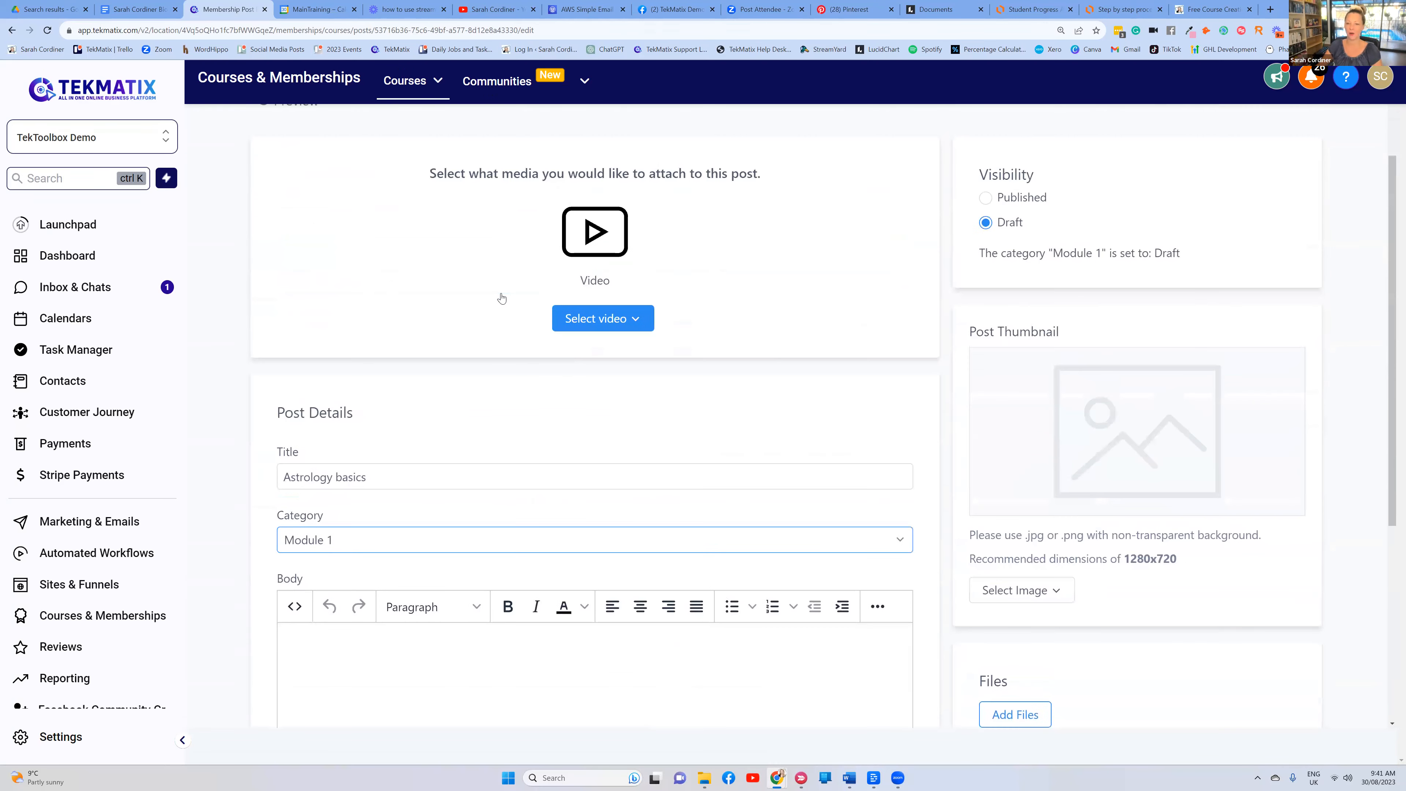
pyautogui.click(611, 405)
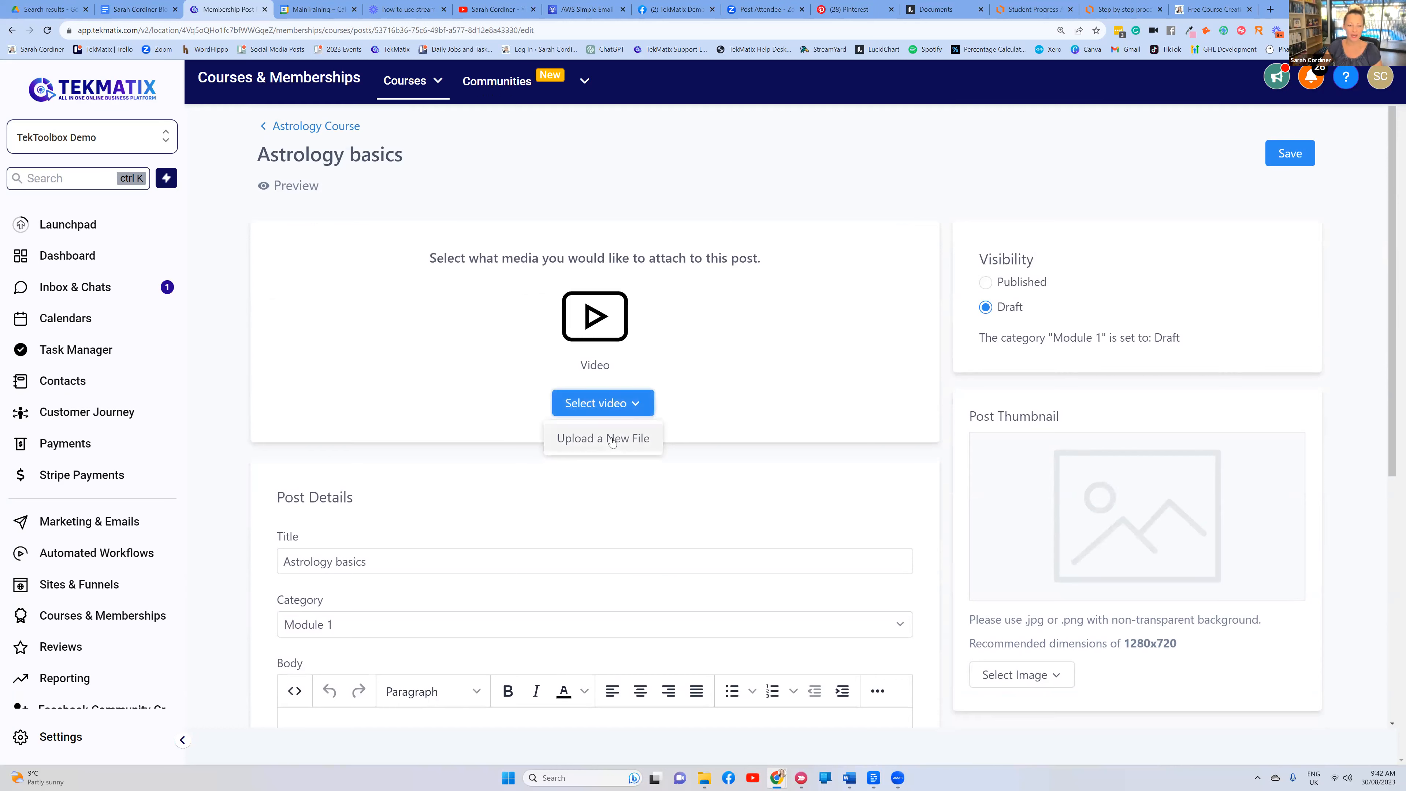
pyautogui.click(728, 339)
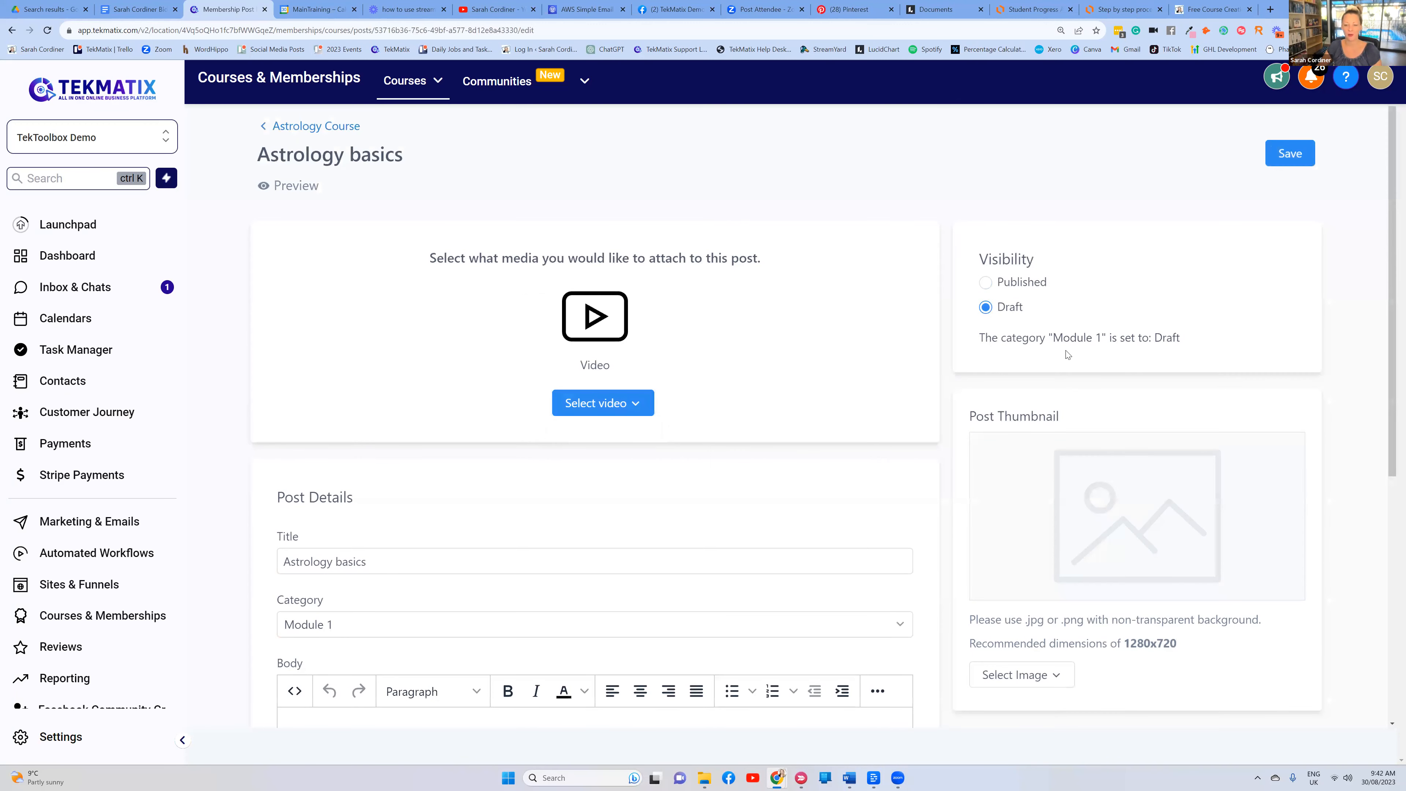
pyautogui.click(603, 403)
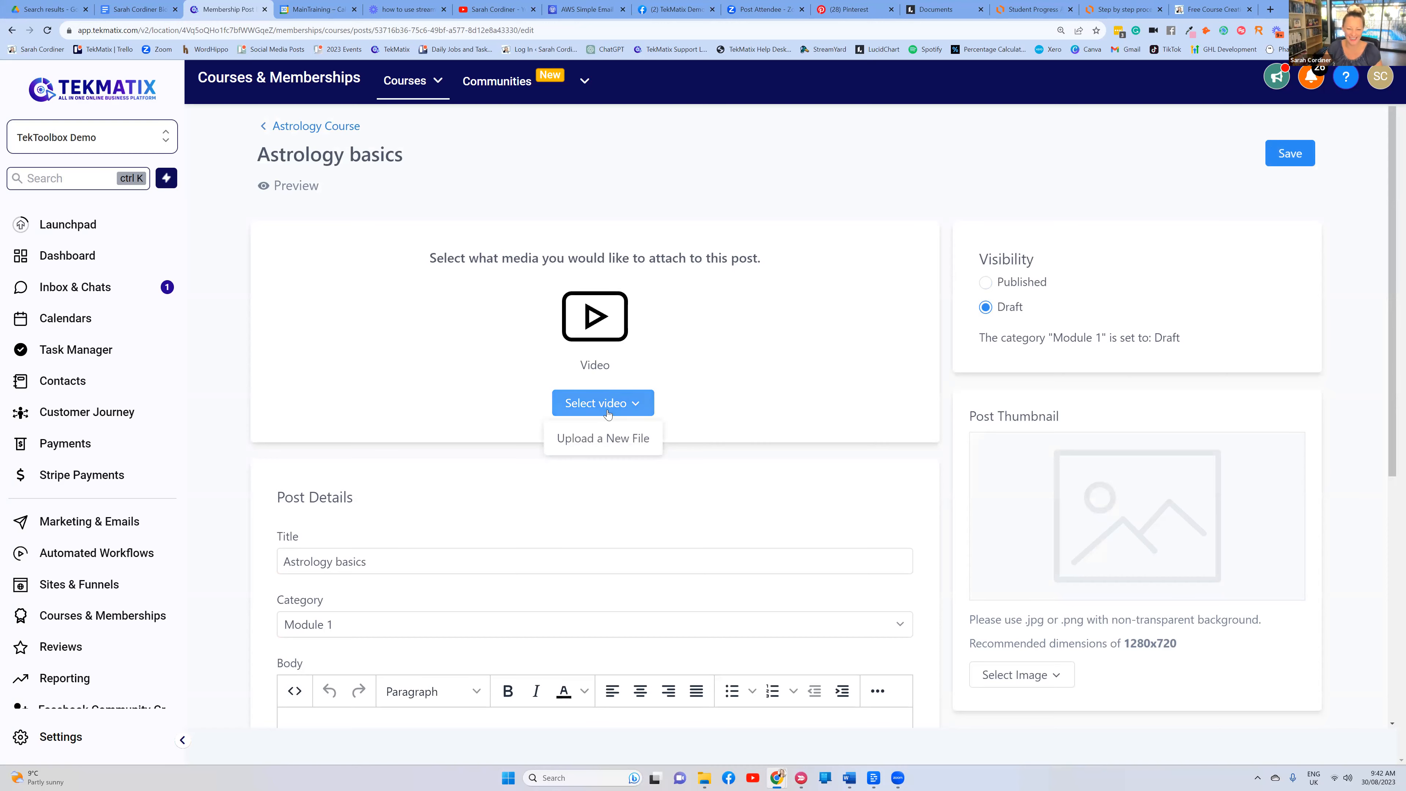
pyautogui.scroll(-2, 1054, 291)
pyautogui.scroll(-2, 1053, 291)
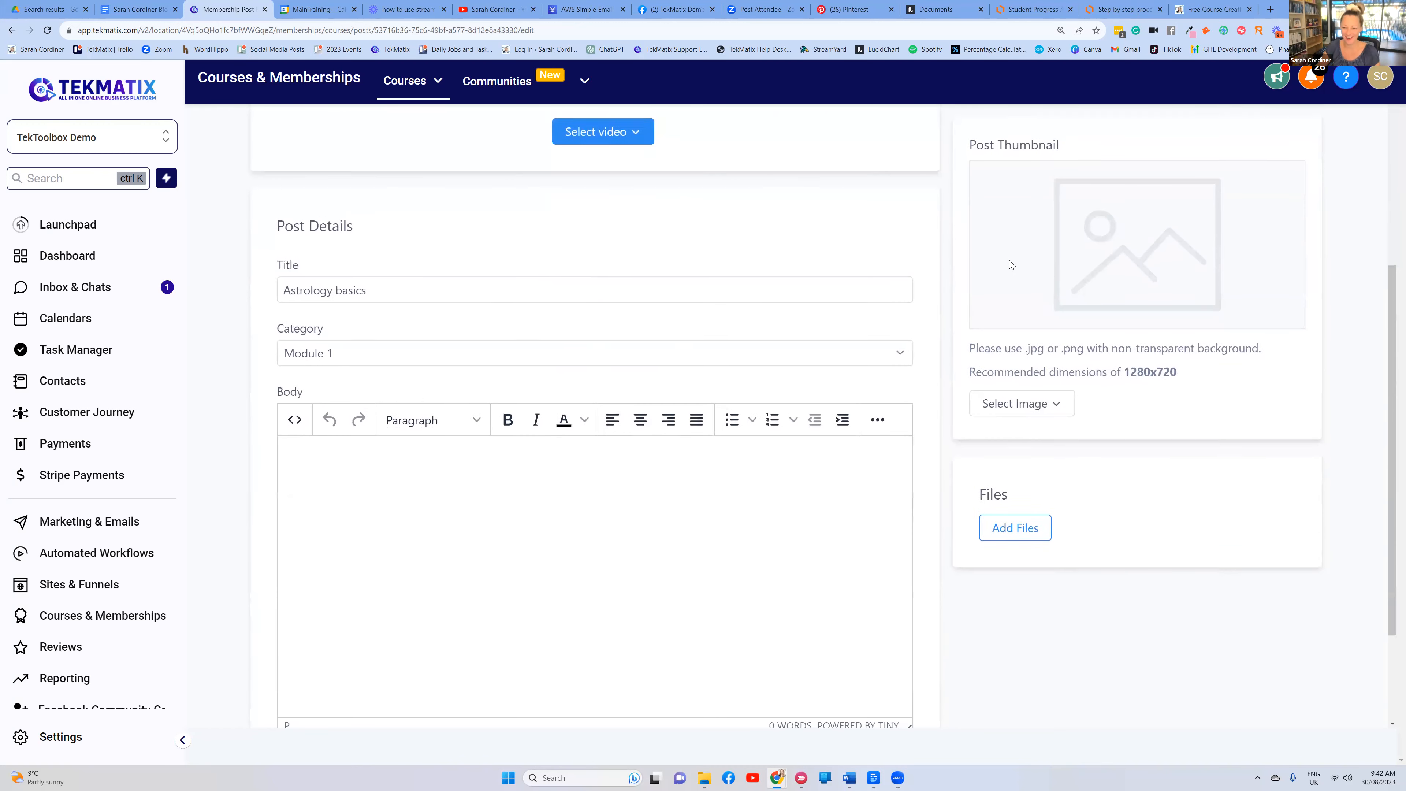
pyautogui.scroll(1, 1108, 325)
pyautogui.scroll(1, 1108, 325)
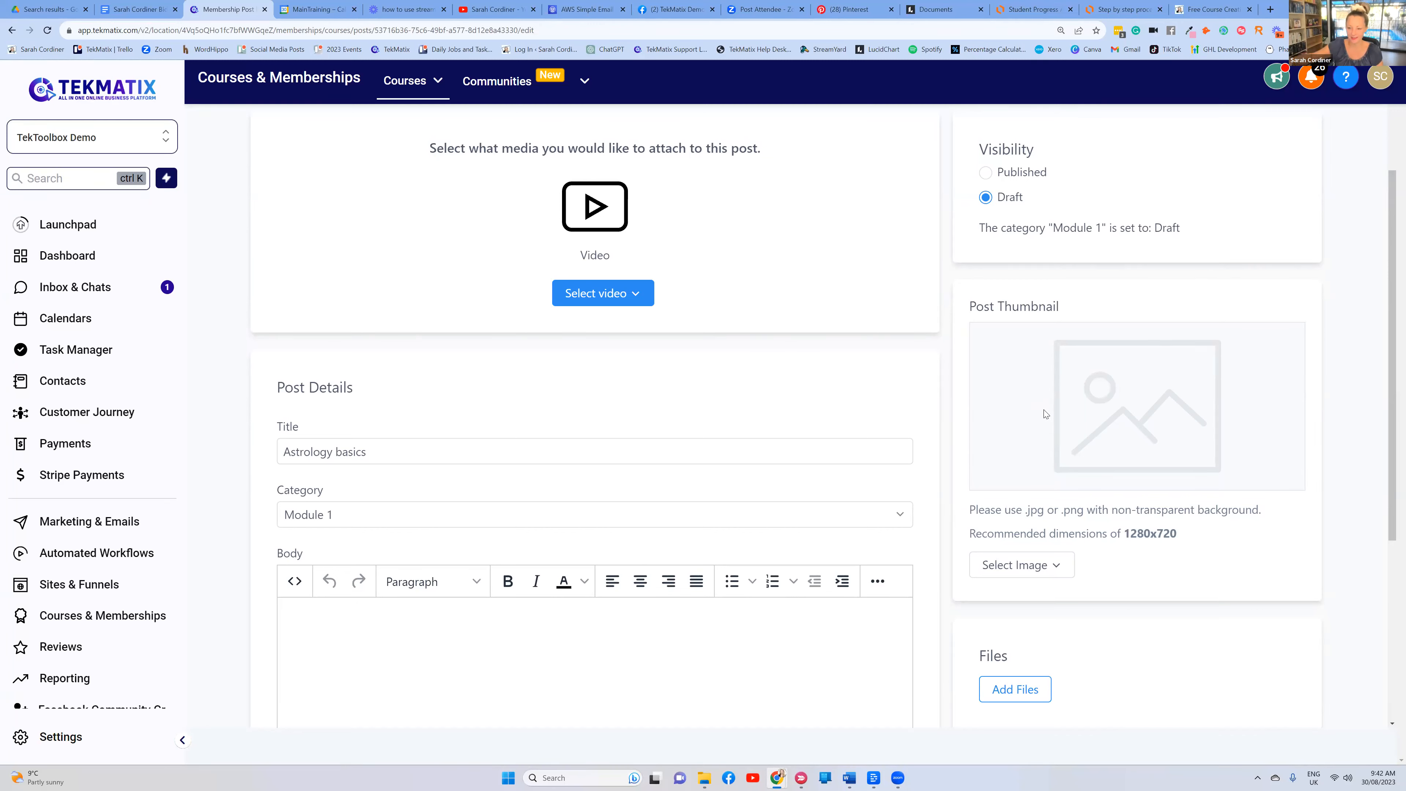
pyautogui.scroll(-3, 530, 420)
# Enter placeholder body text 'gdfghfhfgjgfjty', save the lesson, and return to the Astrology Course outline
pyautogui.click(351, 461)
pyautogui.write('gdfghfhfgjgfjty')
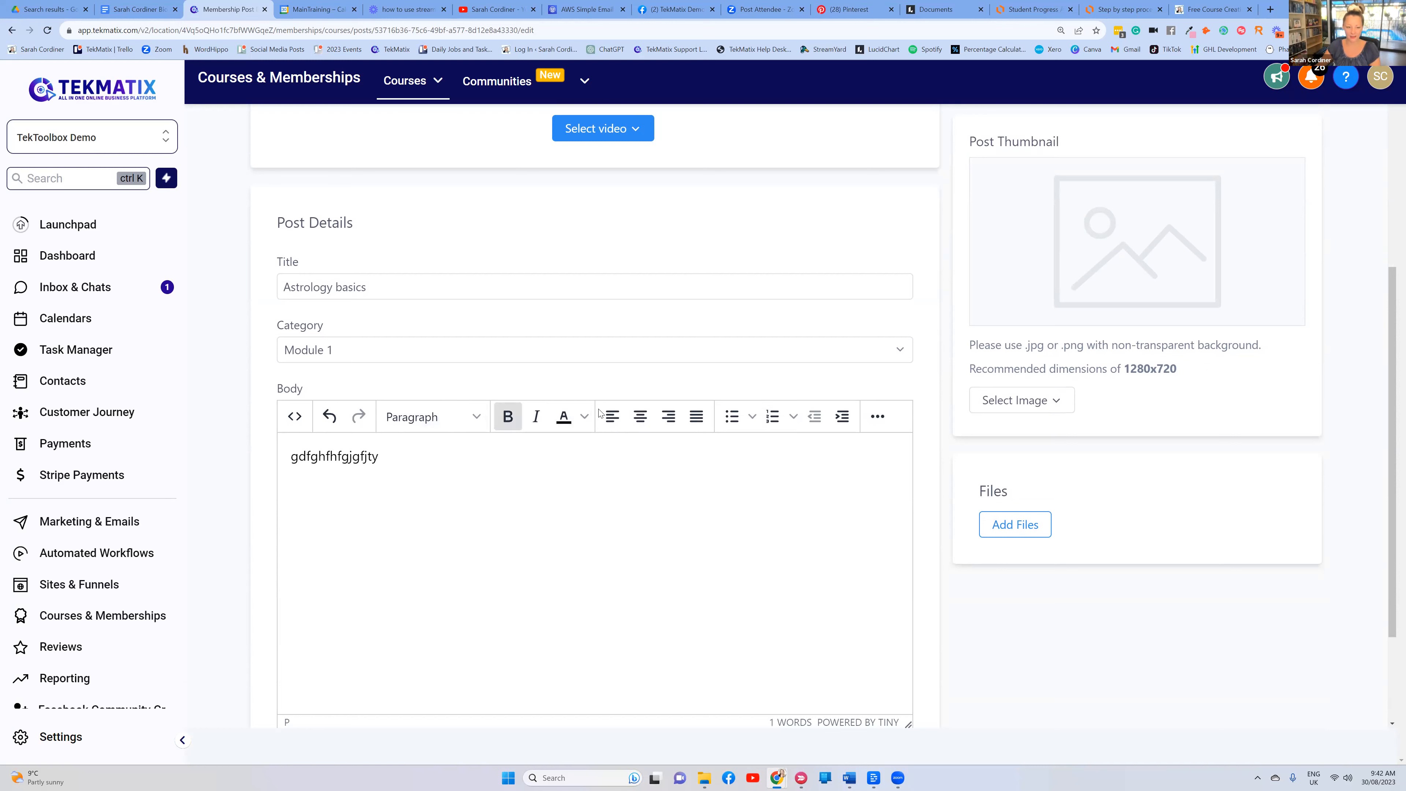
pyautogui.scroll(-3, 634, 388)
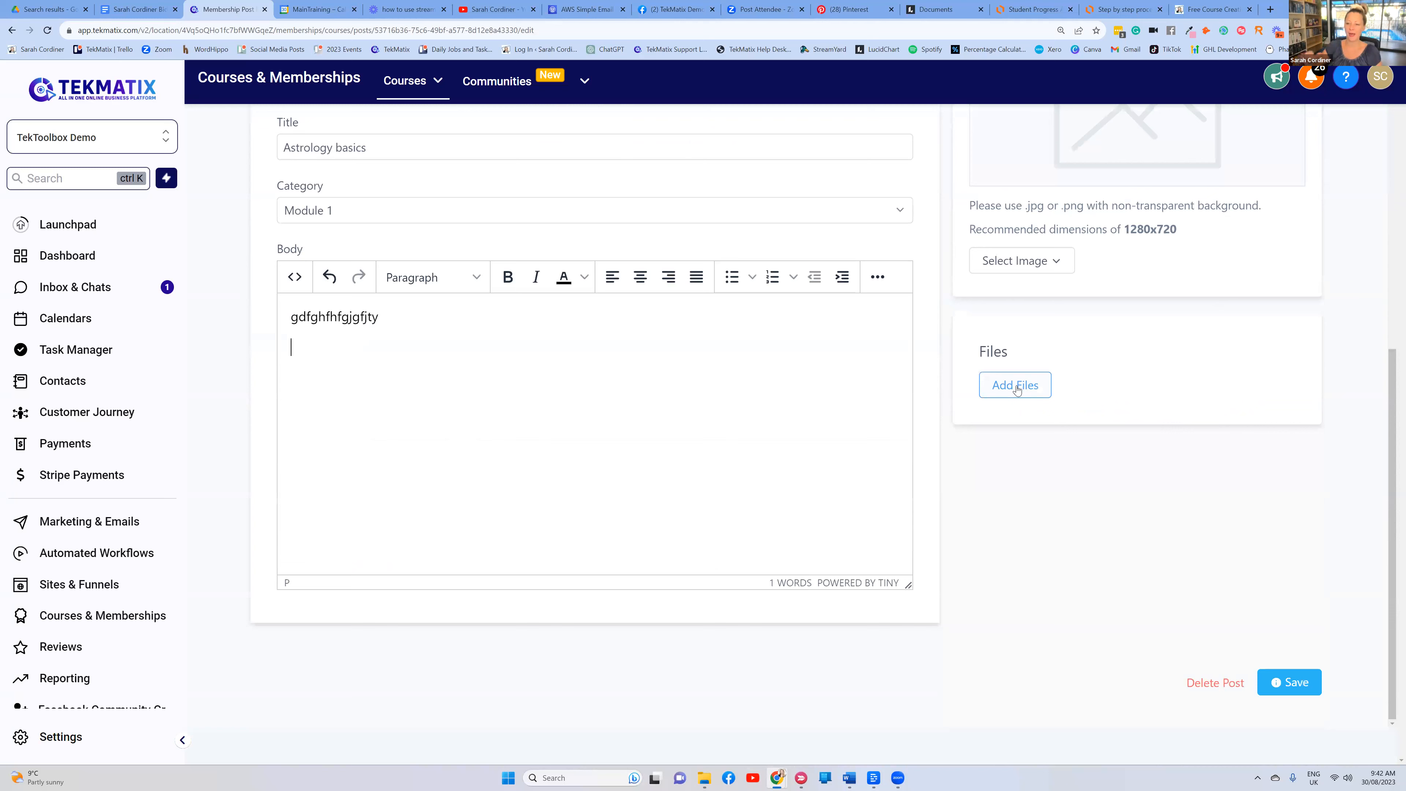
pyautogui.scroll(8, 1017, 389)
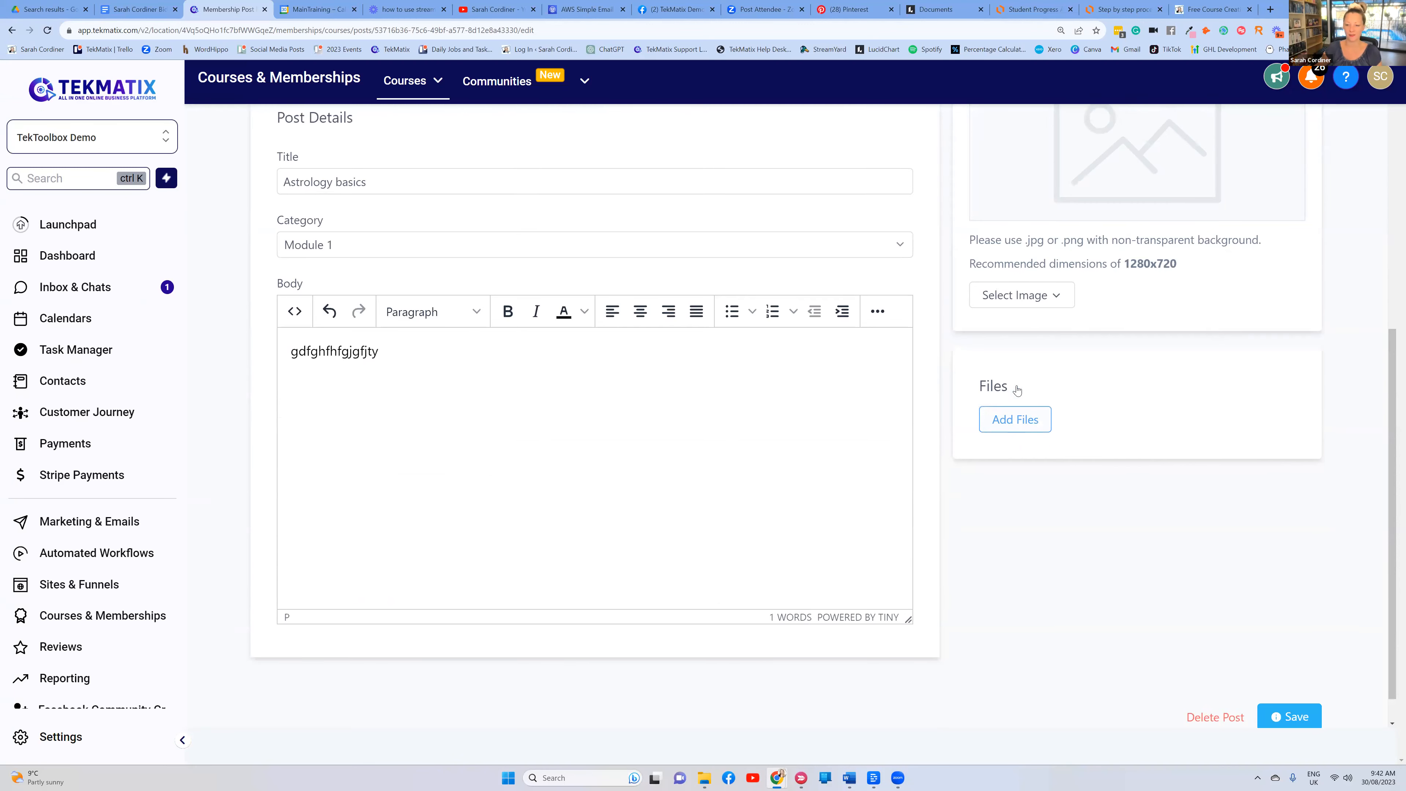
pyautogui.scroll(-7, 974, 326)
pyautogui.scroll(7, 1218, 177)
pyautogui.click(1284, 155)
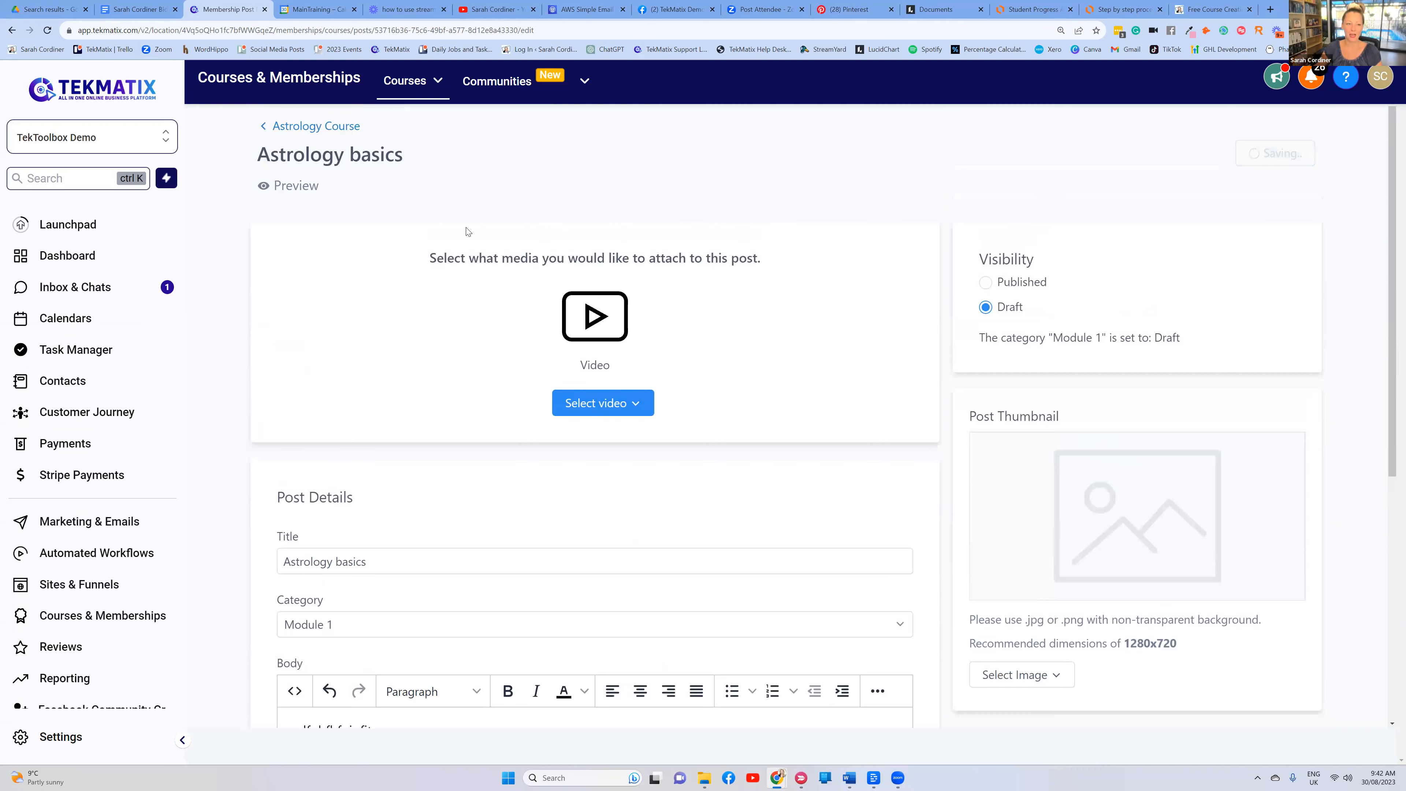
pyautogui.click(303, 126)
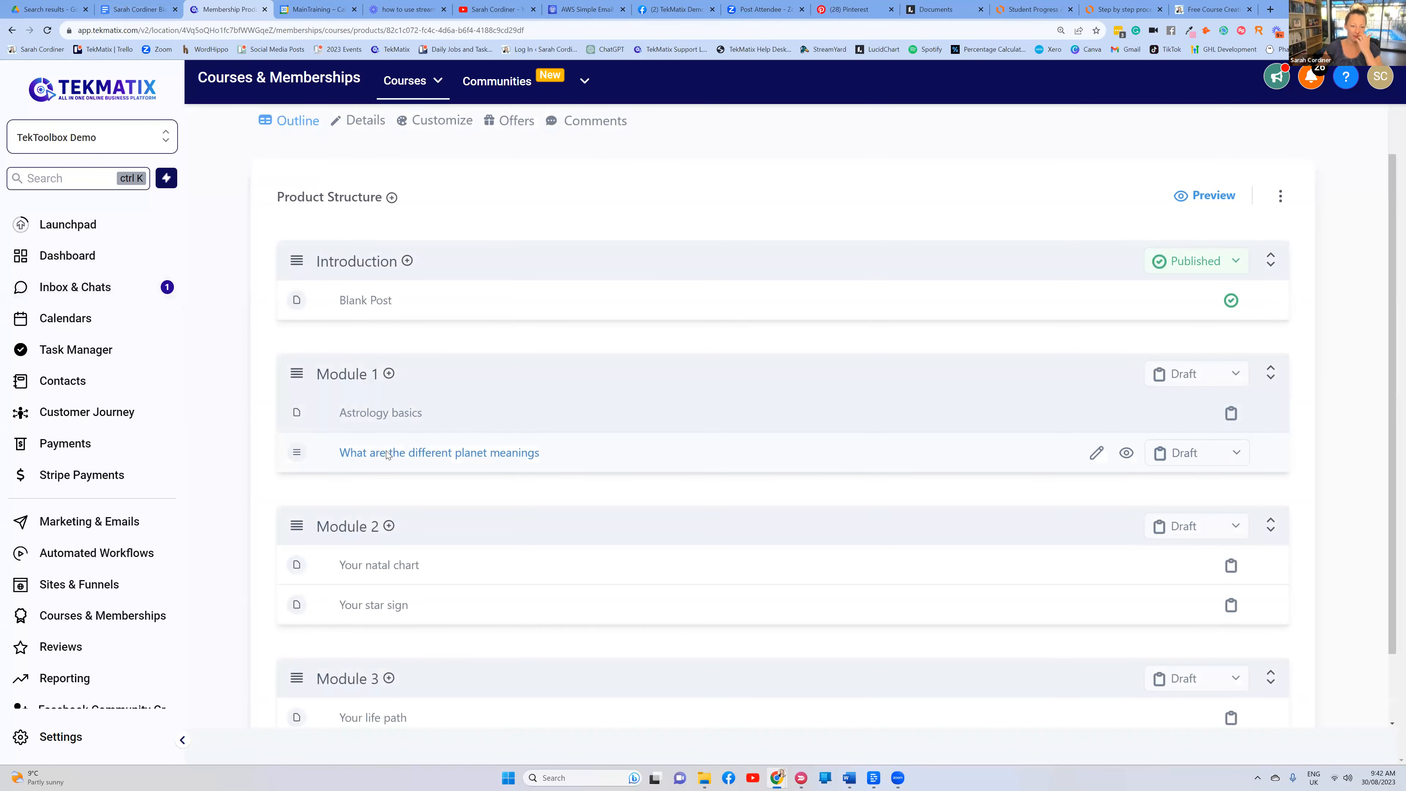
# Open 'What are the different planet meanings' and save it with an empty body
pyautogui.click(385, 453)
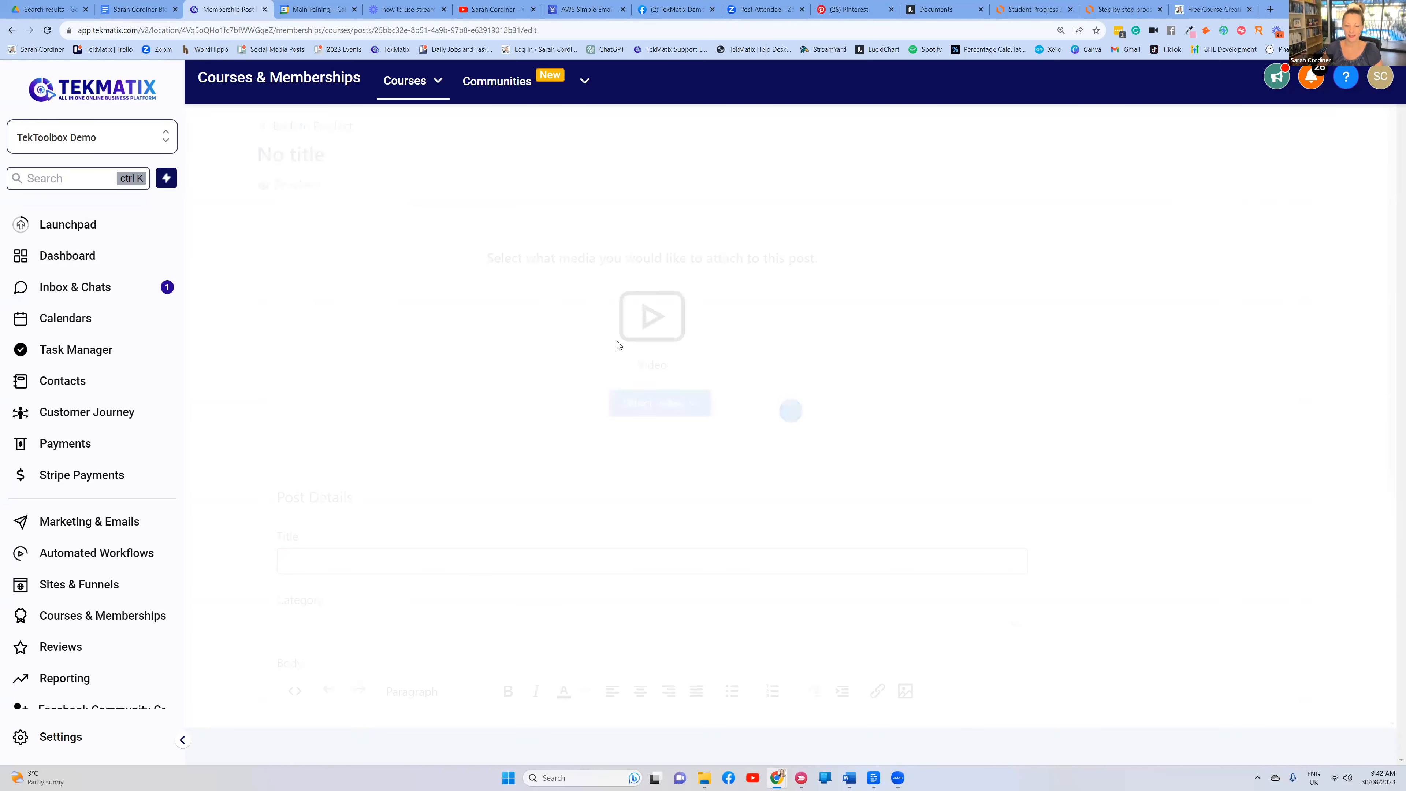
pyautogui.scroll(-5, 596, 403)
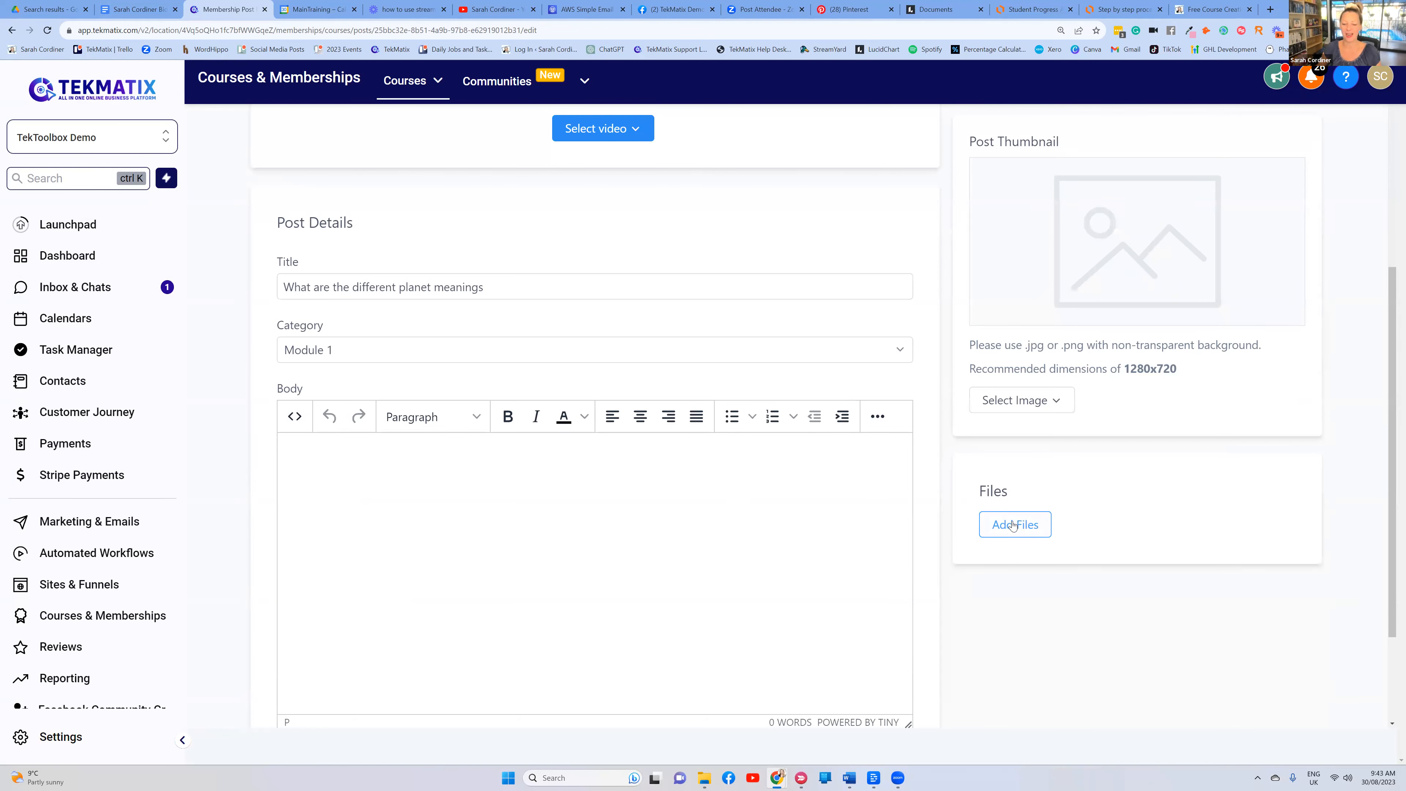
pyautogui.scroll(5, 839, 379)
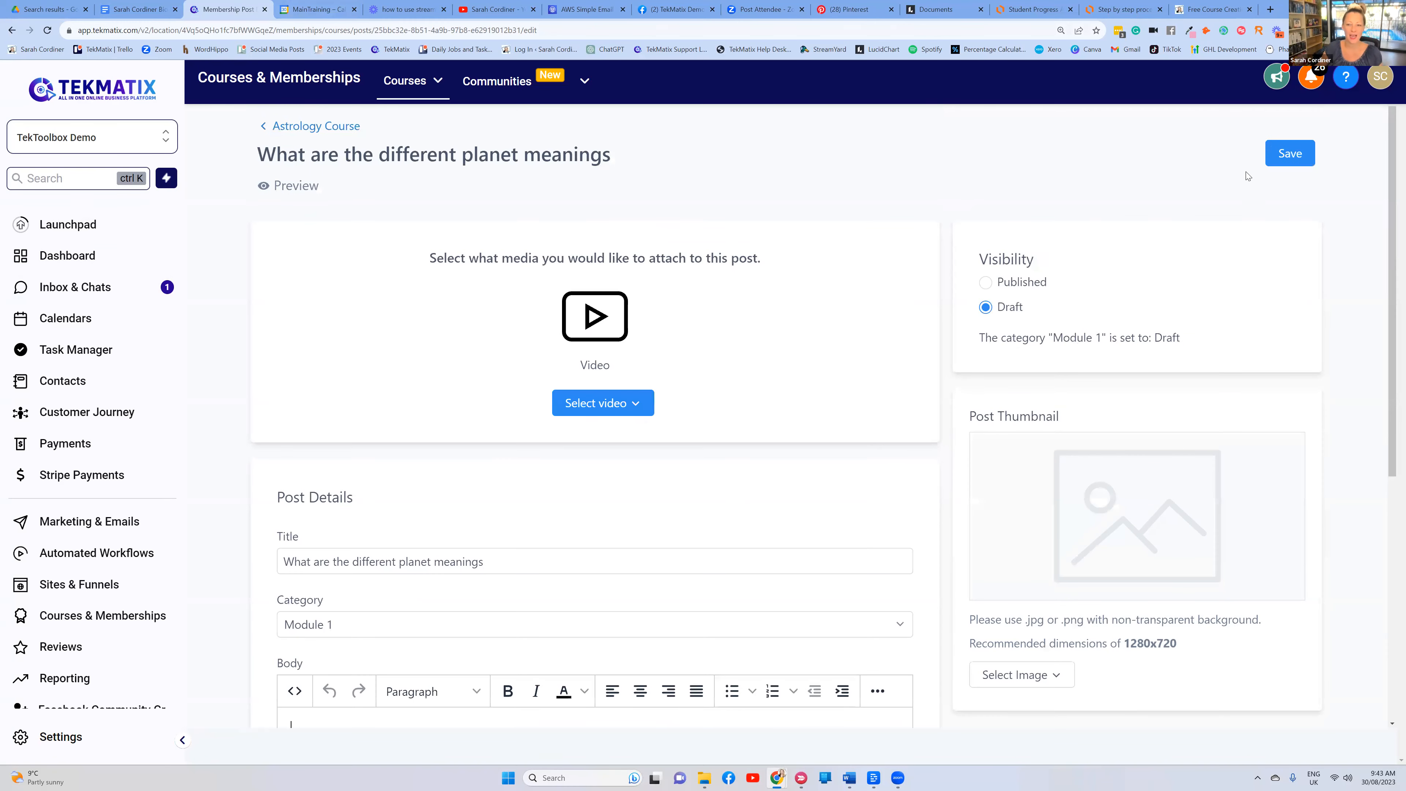
pyautogui.click(1289, 154)
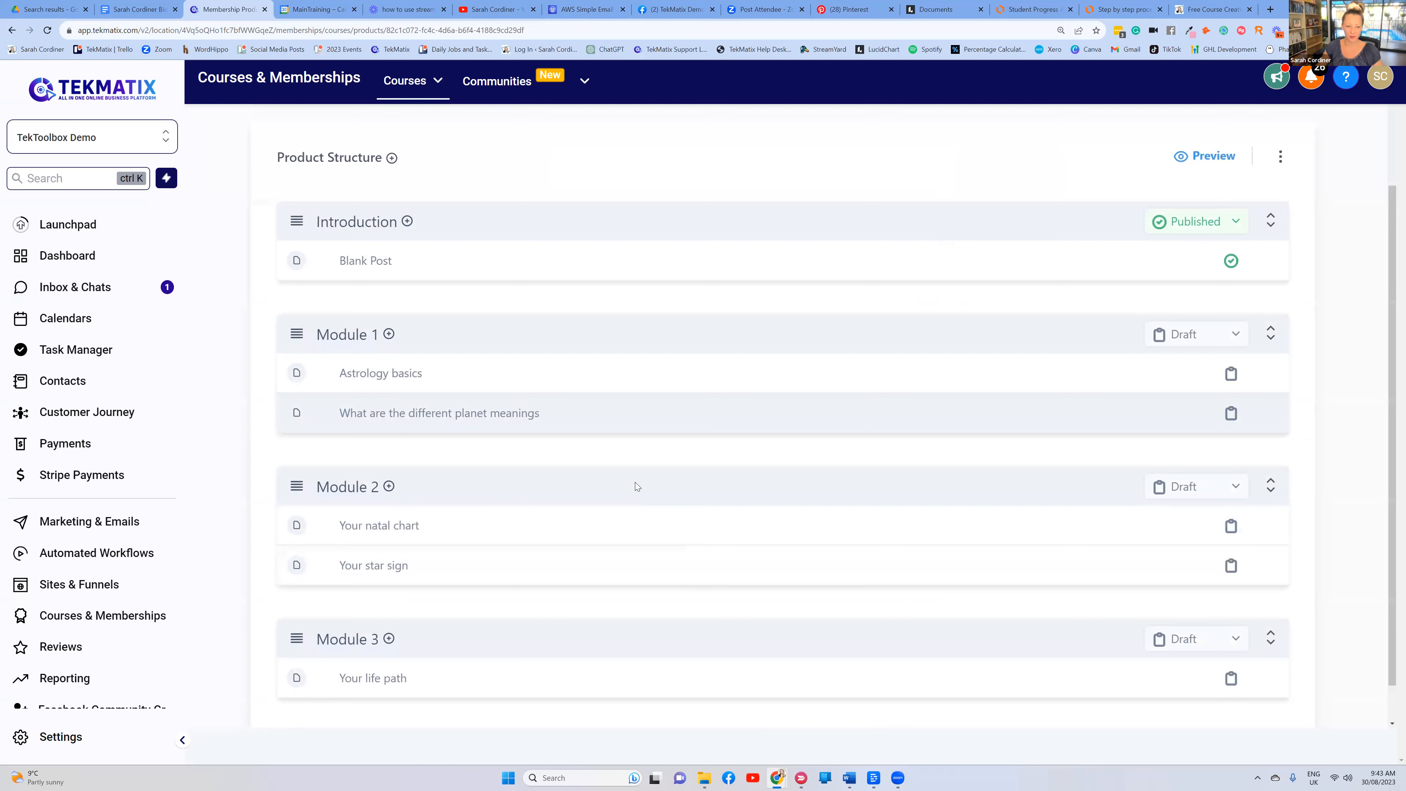
pyautogui.scroll(2, 638, 501)
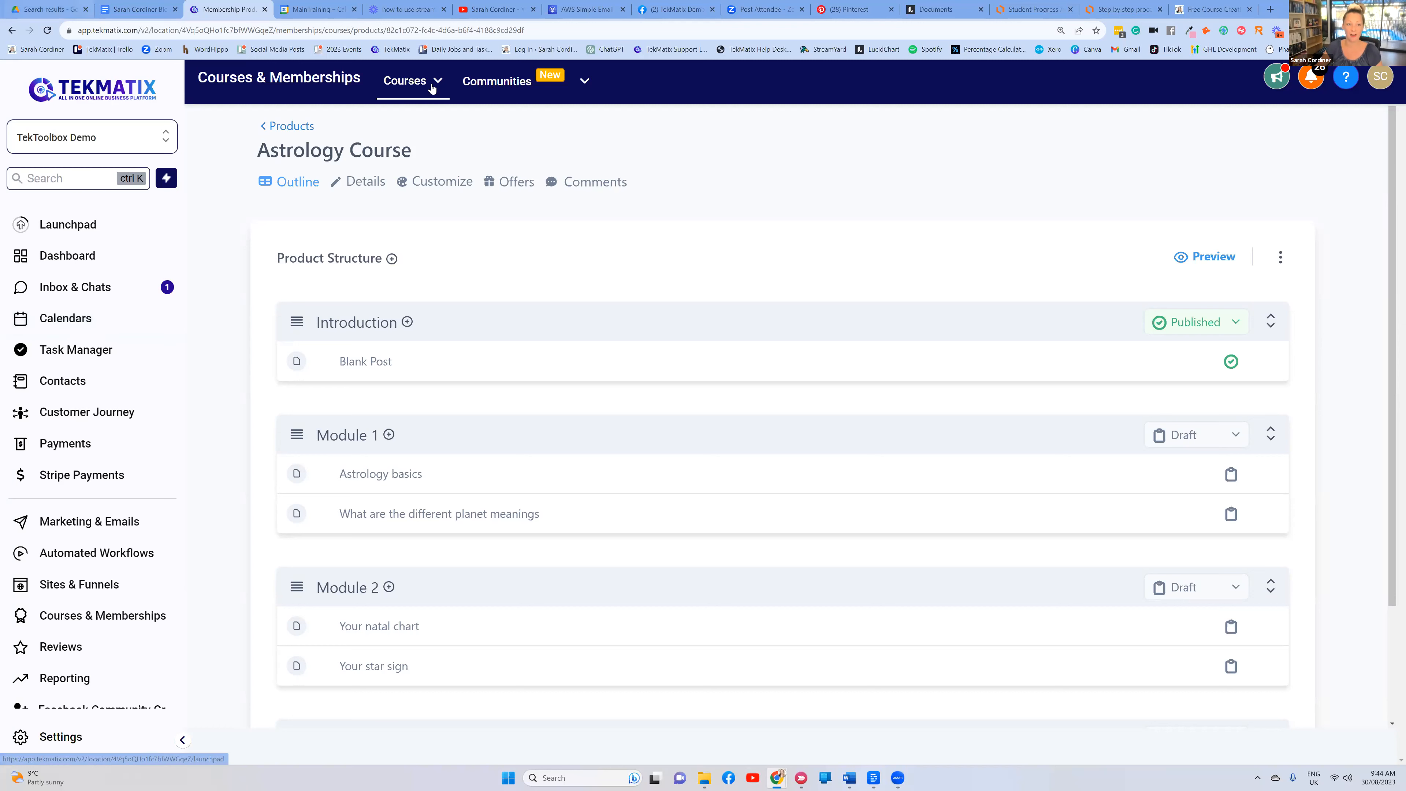
pyautogui.moveTo(433, 88)
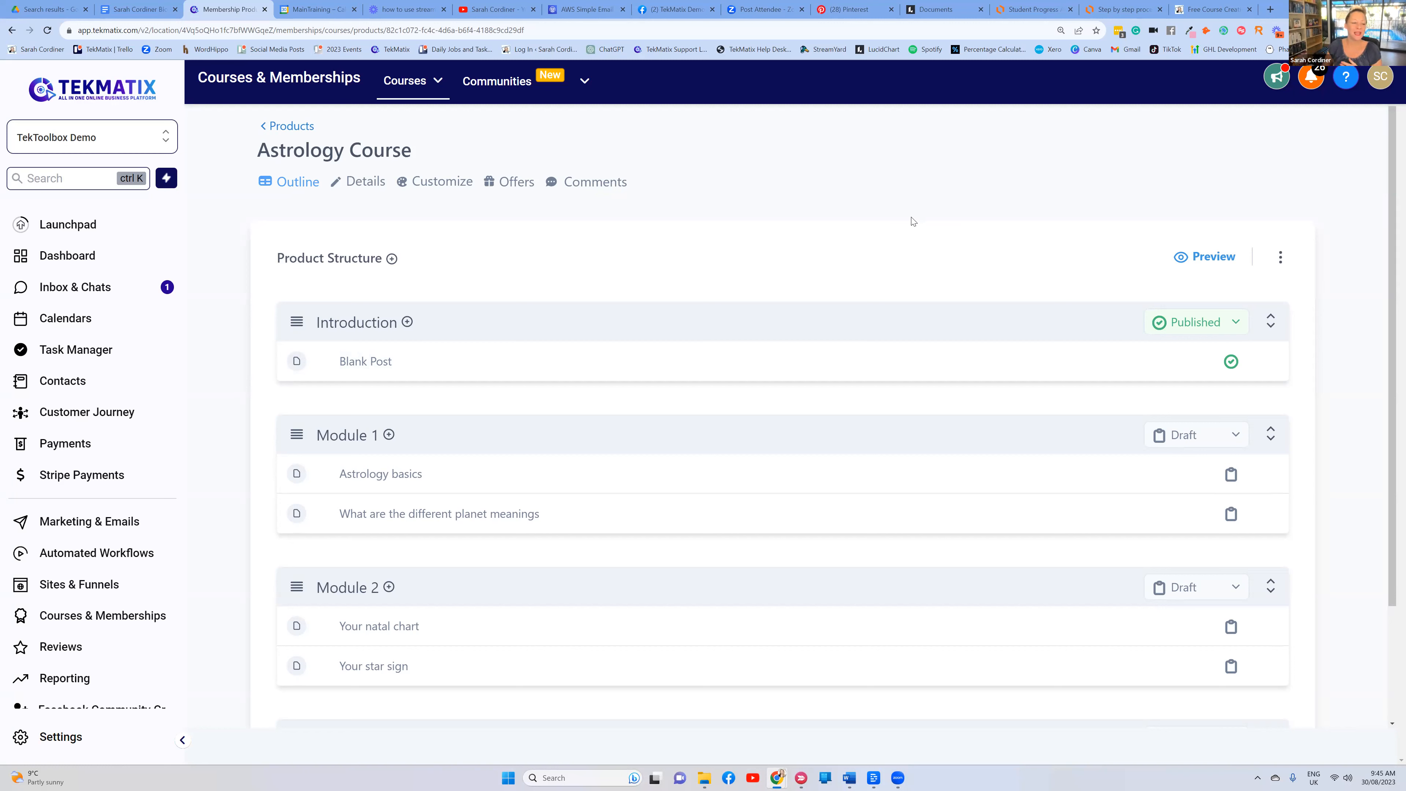
pyautogui.scroll(-2, 372, 355)
pyautogui.scroll(-1, 89, 499)
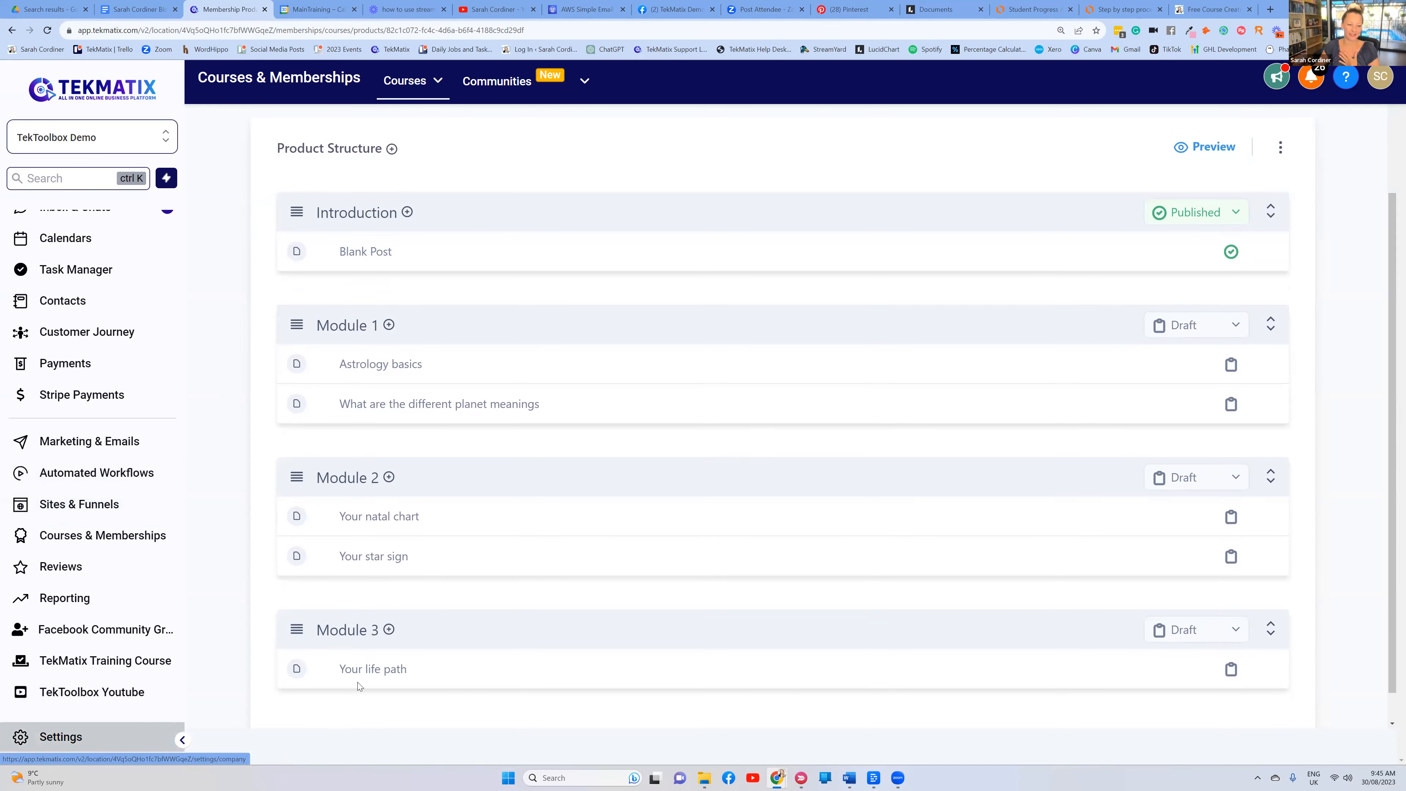
pyautogui.scroll(2, 654, 533)
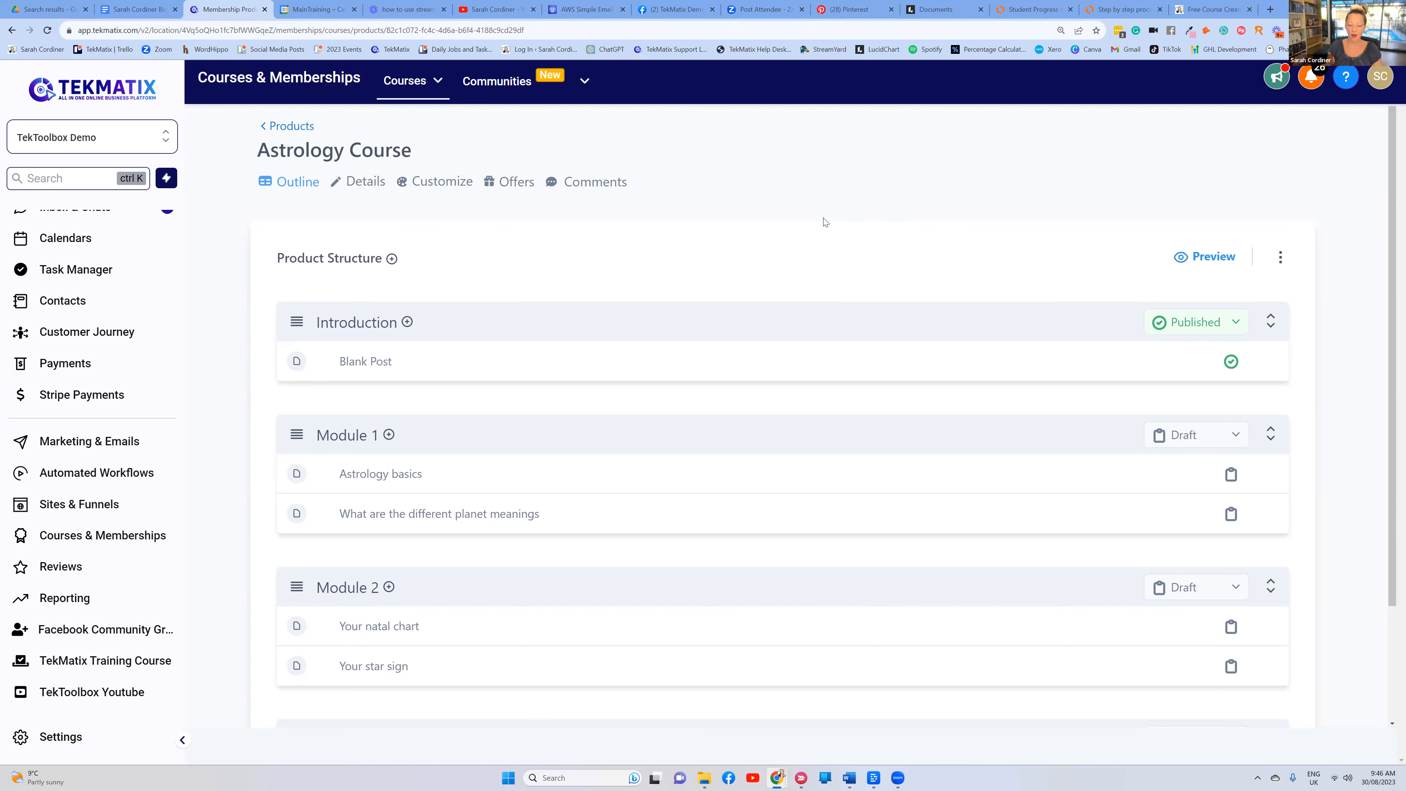
# Bring up the Descript project at its transcript top and jump to '$50,000' and 'the only cost you have'
pyautogui.click(873, 778)
pyautogui.scroll(6, 492, 181)
pyautogui.scroll(3, 492, 181)
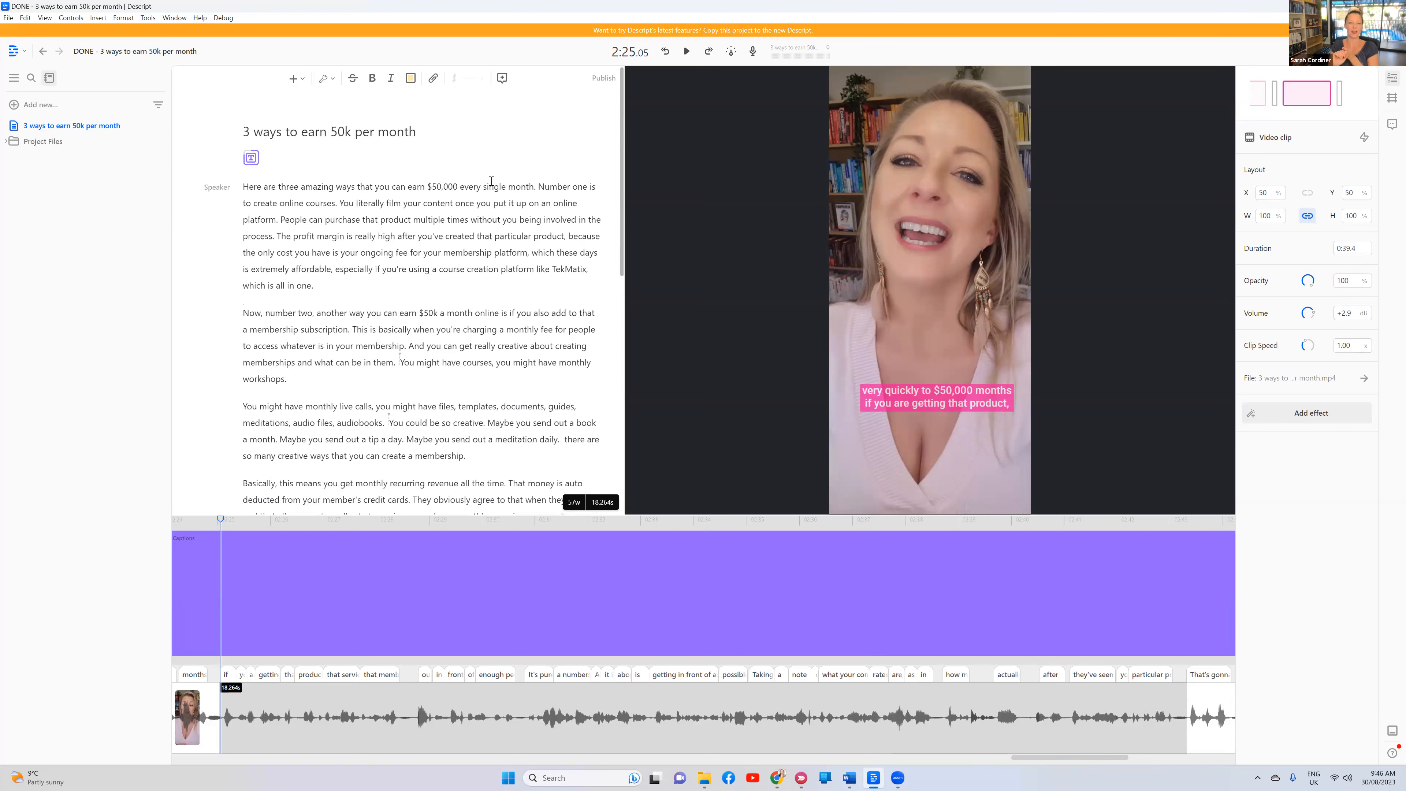
pyautogui.click(427, 186)
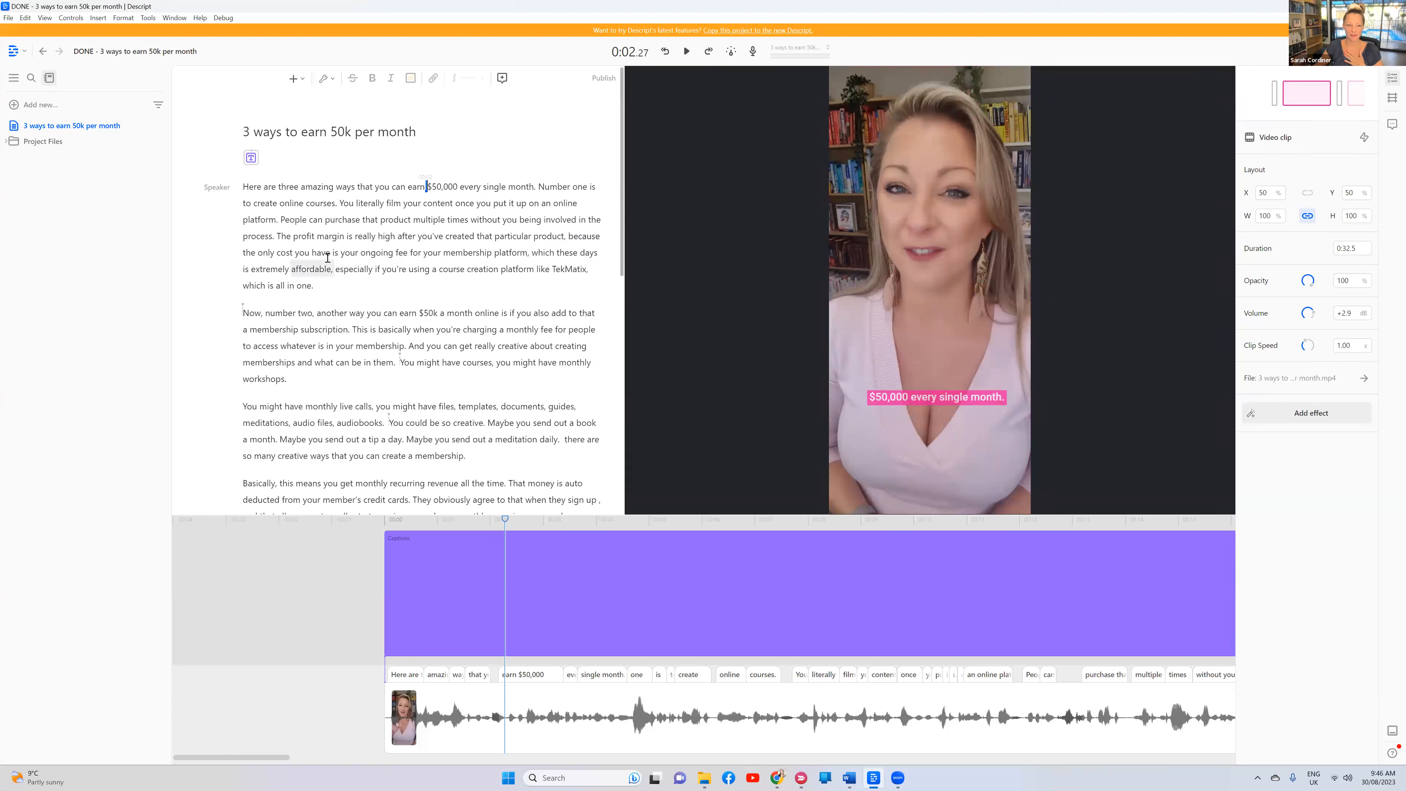
pyautogui.click(311, 252)
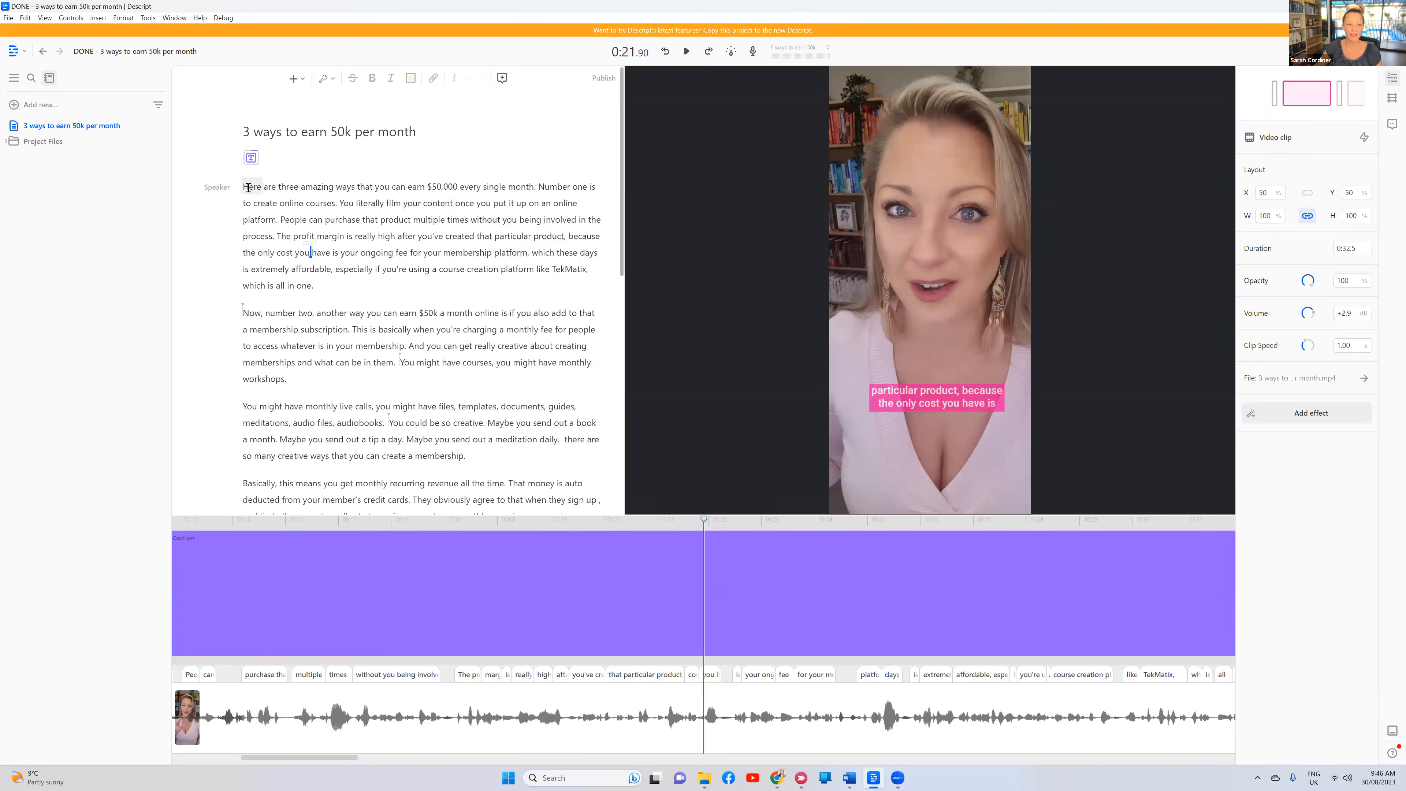
# Select the phrase 'TekMatix, which is all in one.' in the transcript
pyautogui.moveTo(363, 216); pyautogui.dragTo(567, 454)
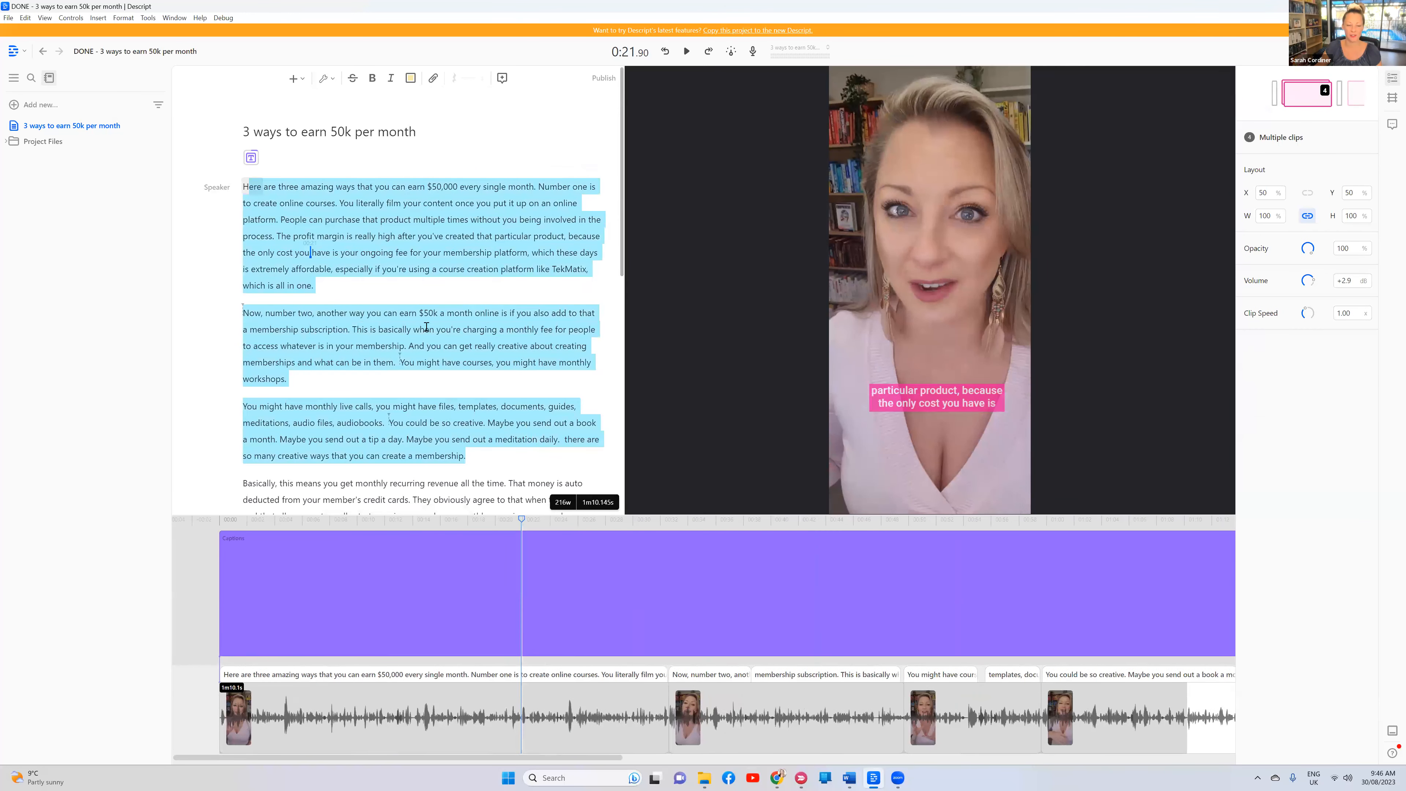
pyautogui.click(381, 285)
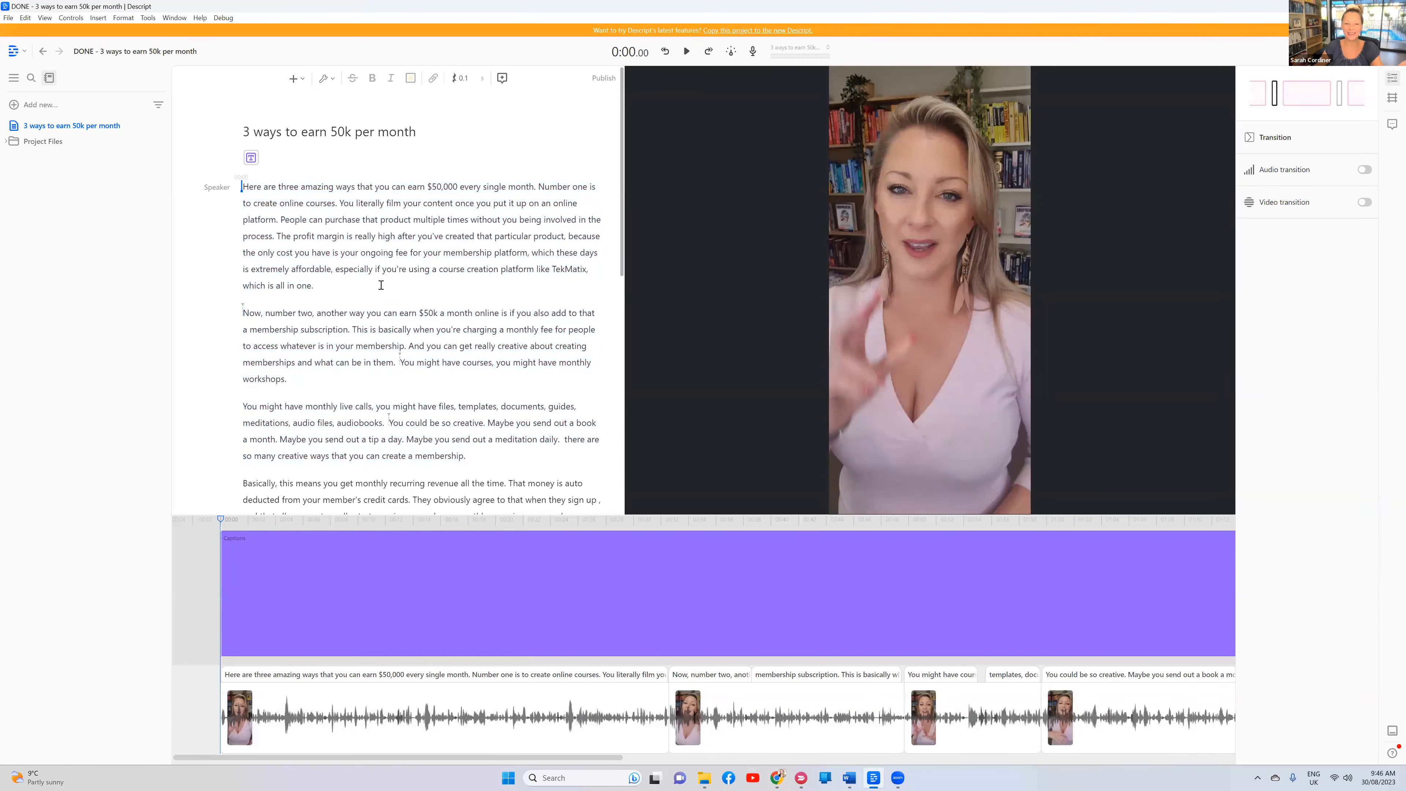
pyautogui.moveTo(330, 286); pyautogui.dragTo(550, 268)
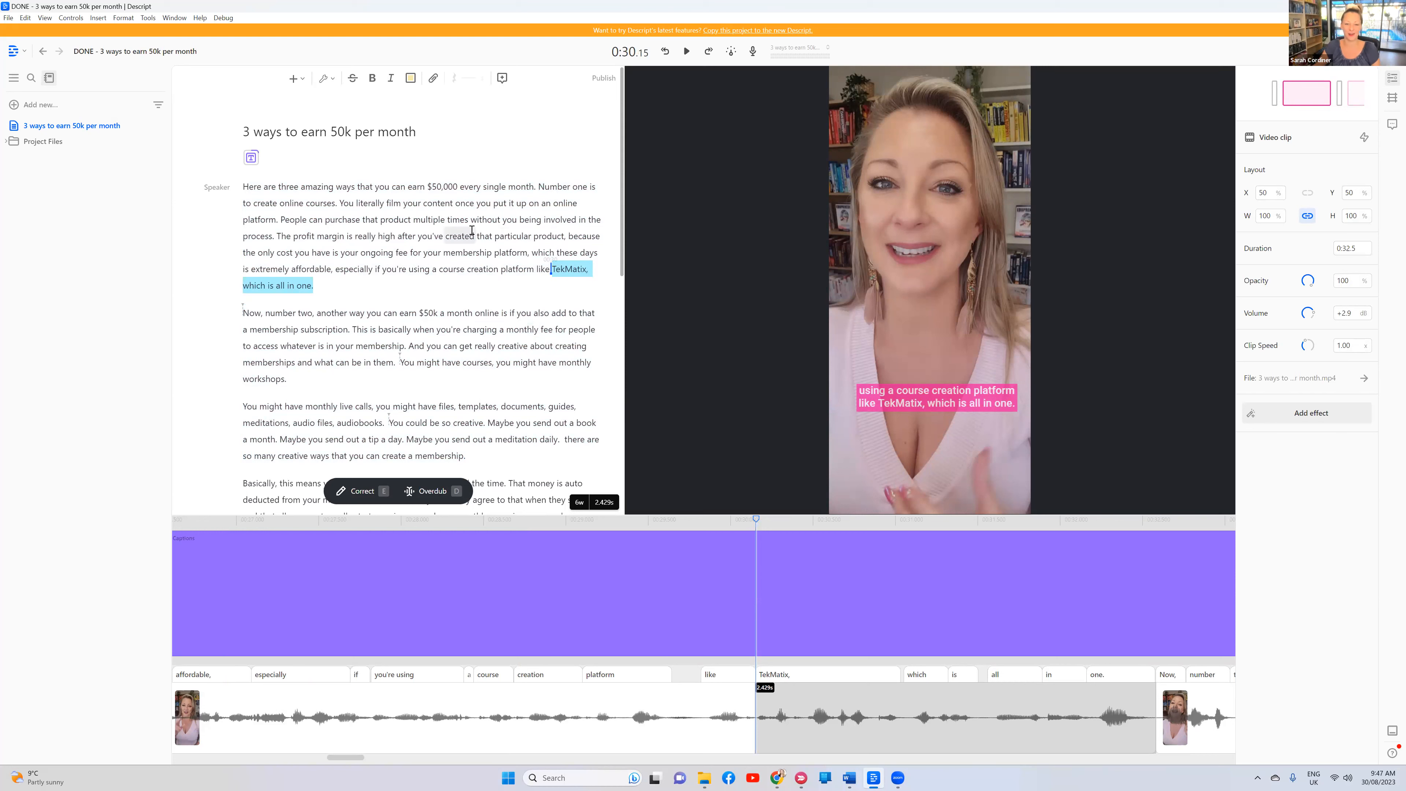
pyautogui.click(444, 236)
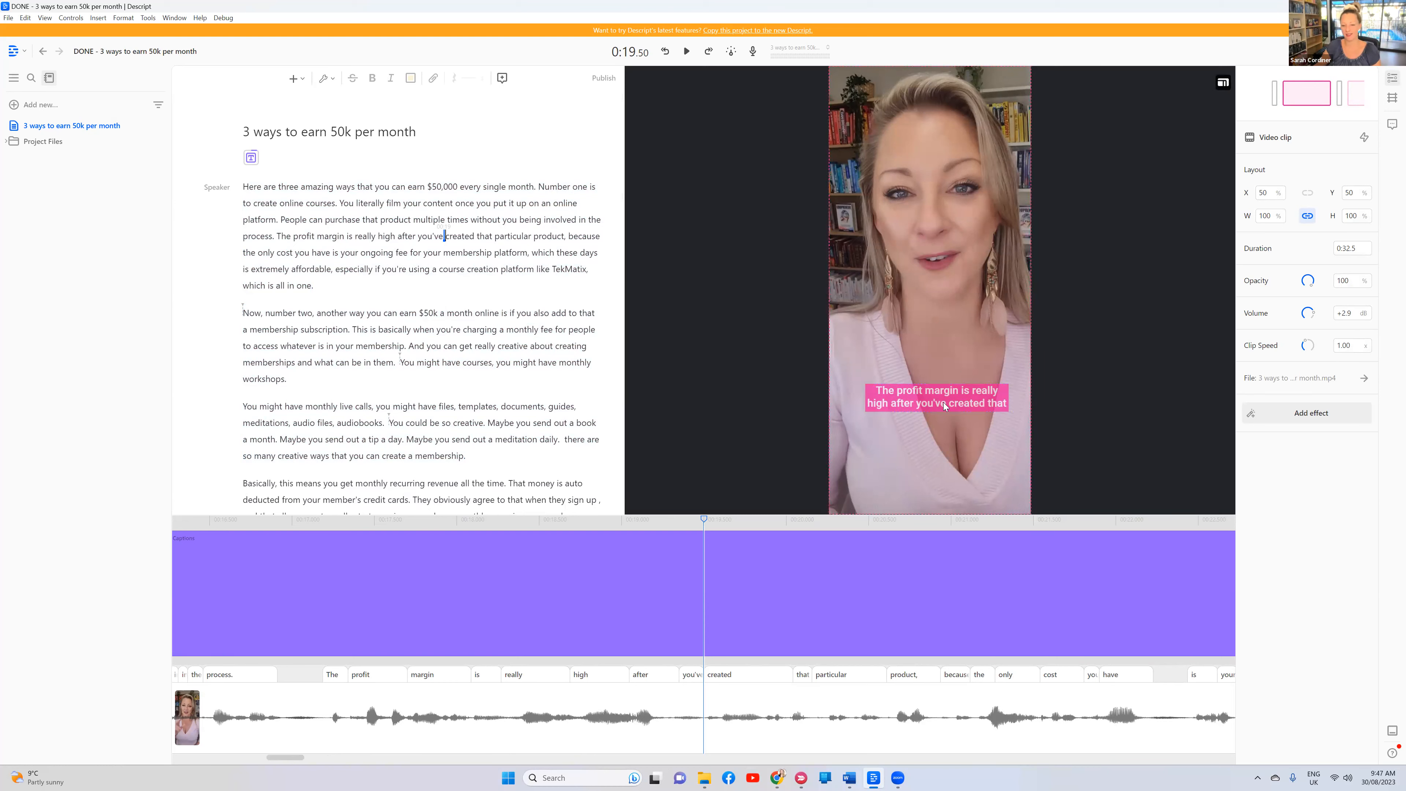
pyautogui.click(440, 313)
pyautogui.scroll(-2, 456, 219)
pyautogui.scroll(2, 457, 218)
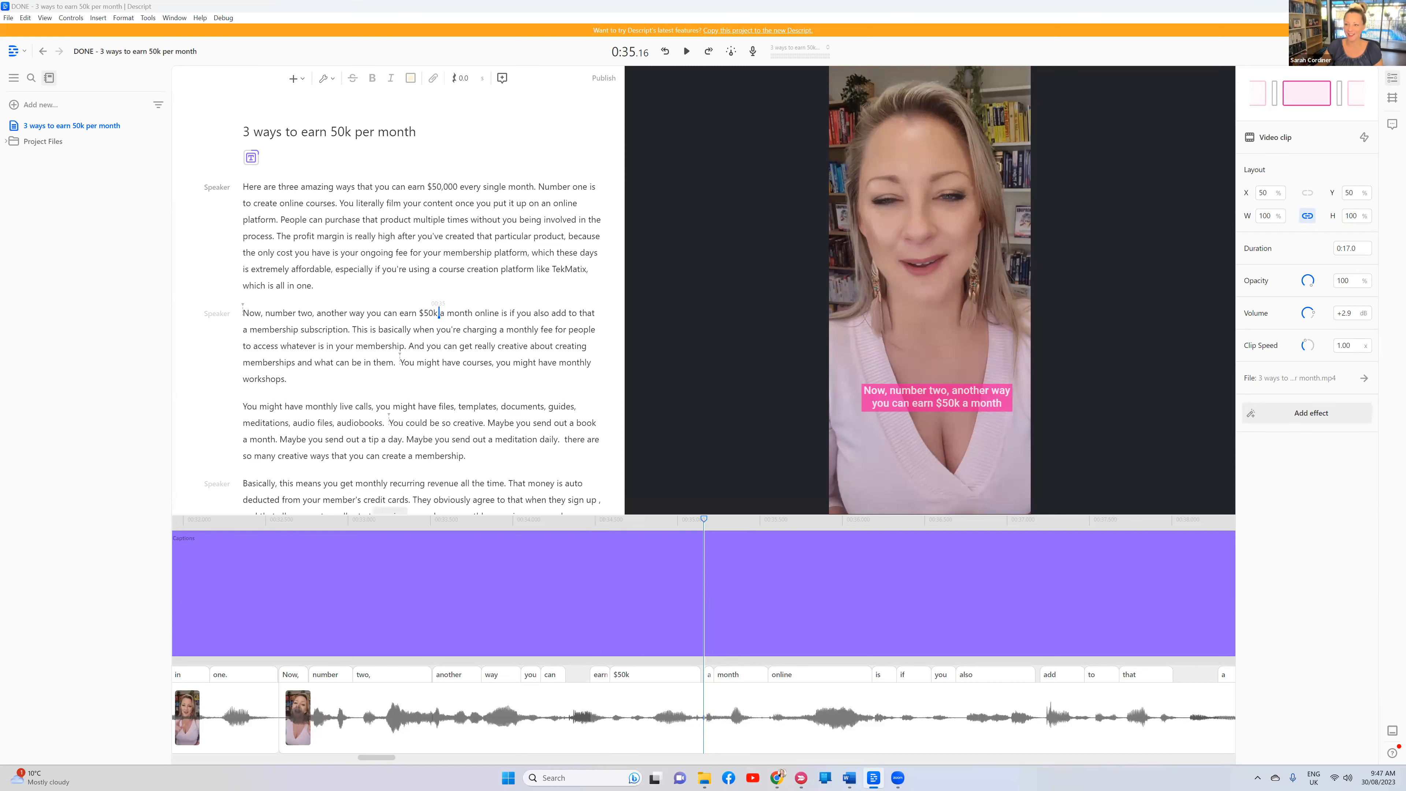
# Minimize Descript and switch to the 'Free Course Creat...' tab showing sarahcordiner.com/free-stuff
pyautogui.click(1342, 6)
pyautogui.scroll(-3, 721, 304)
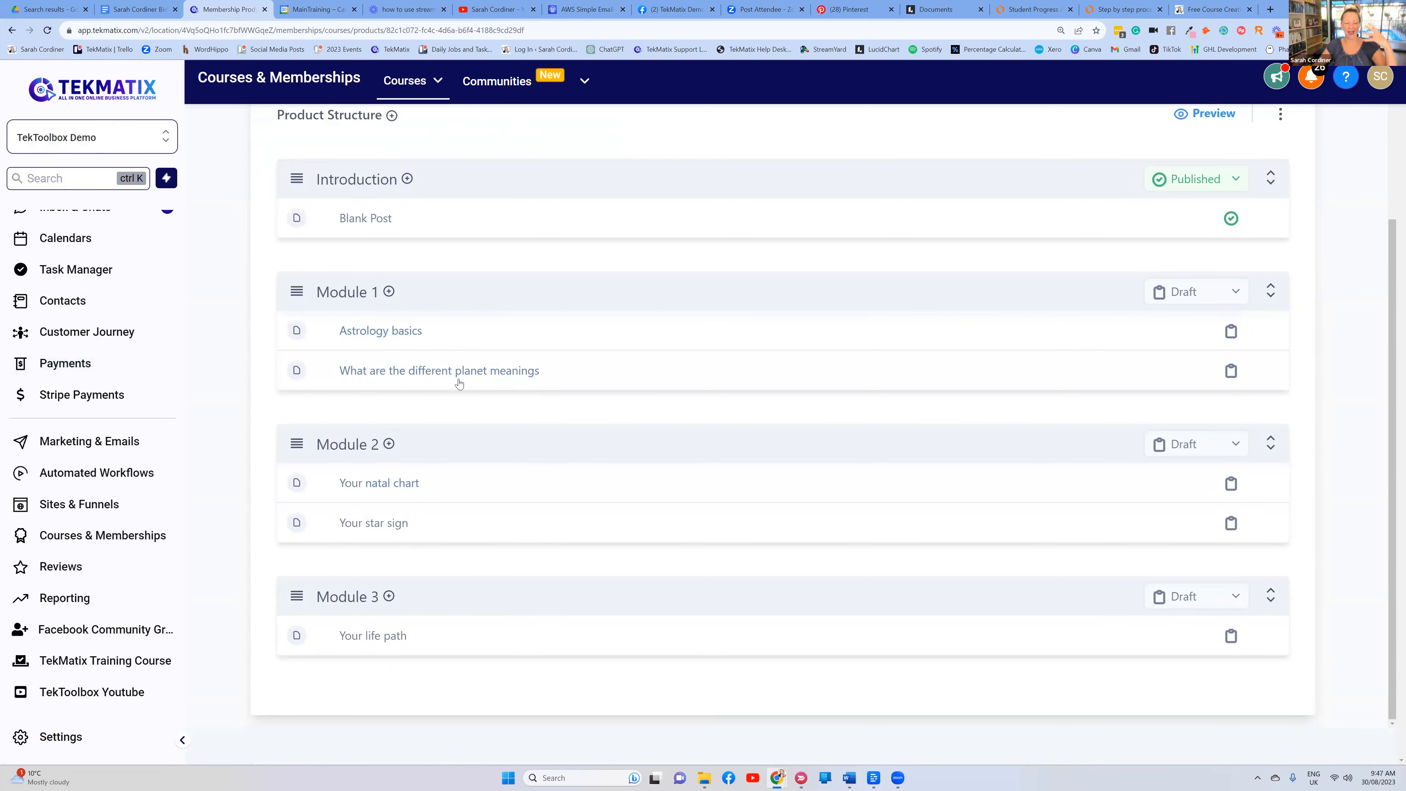
pyautogui.scroll(3, 437, 355)
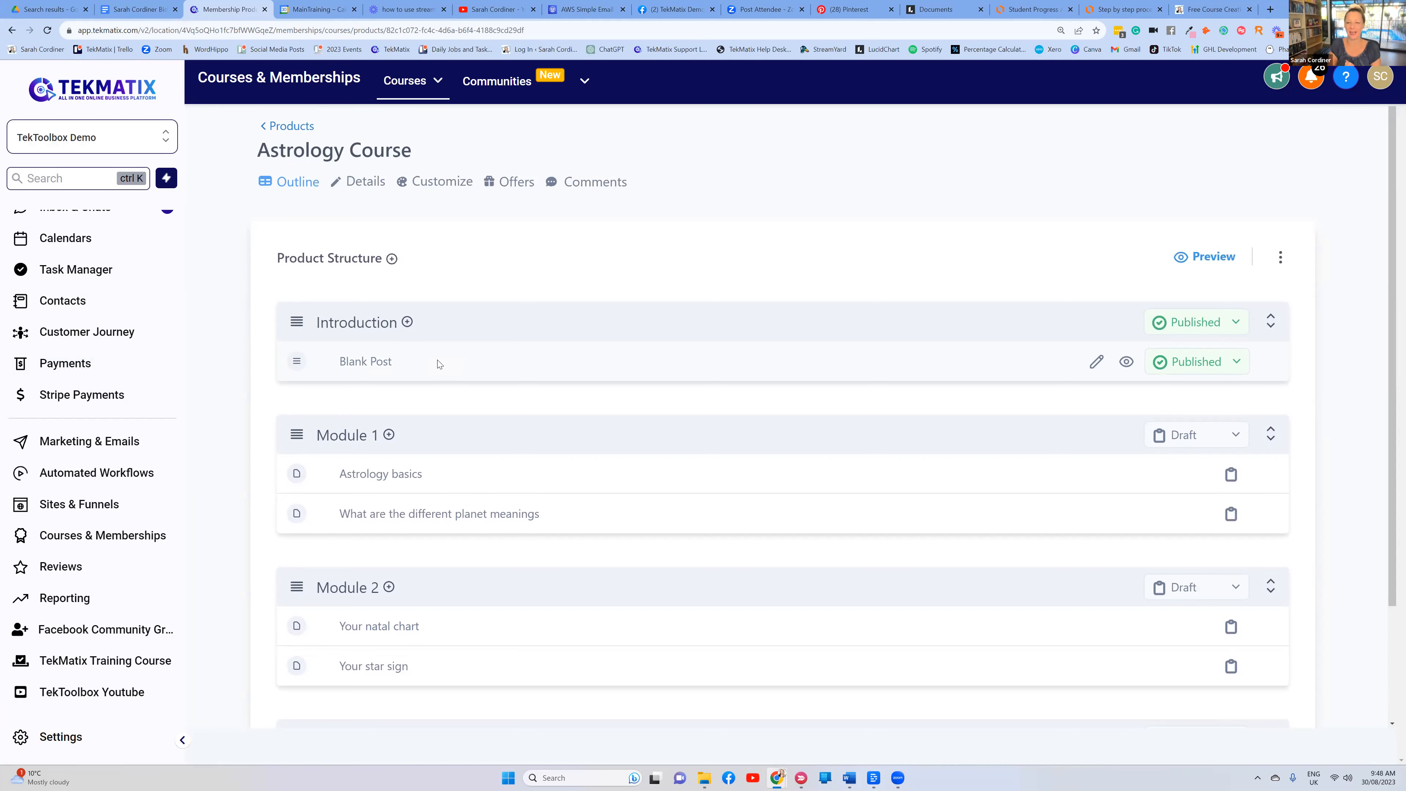
pyautogui.click(1219, 9)
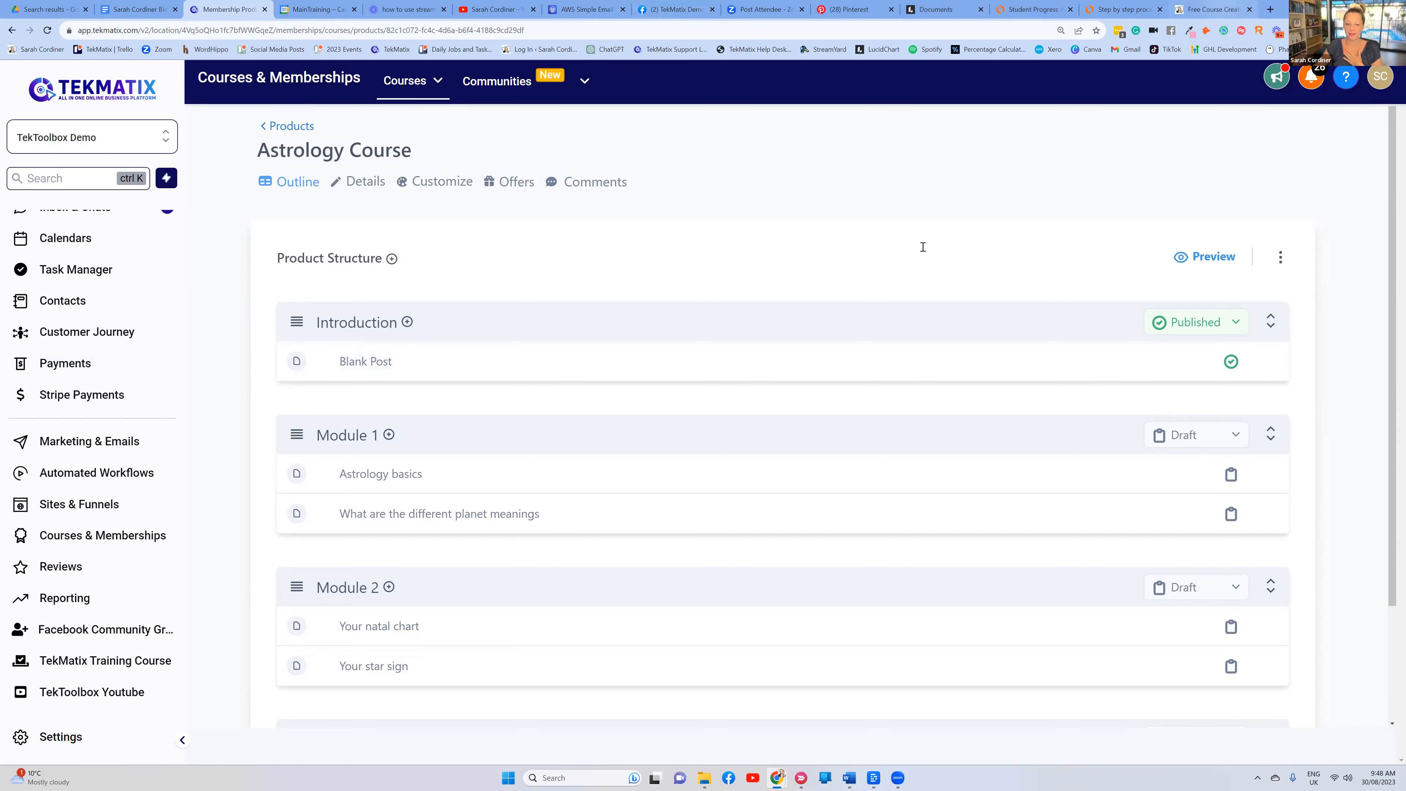
pyautogui.scroll(-2, 1049, 312)
pyautogui.scroll(3, 897, 333)
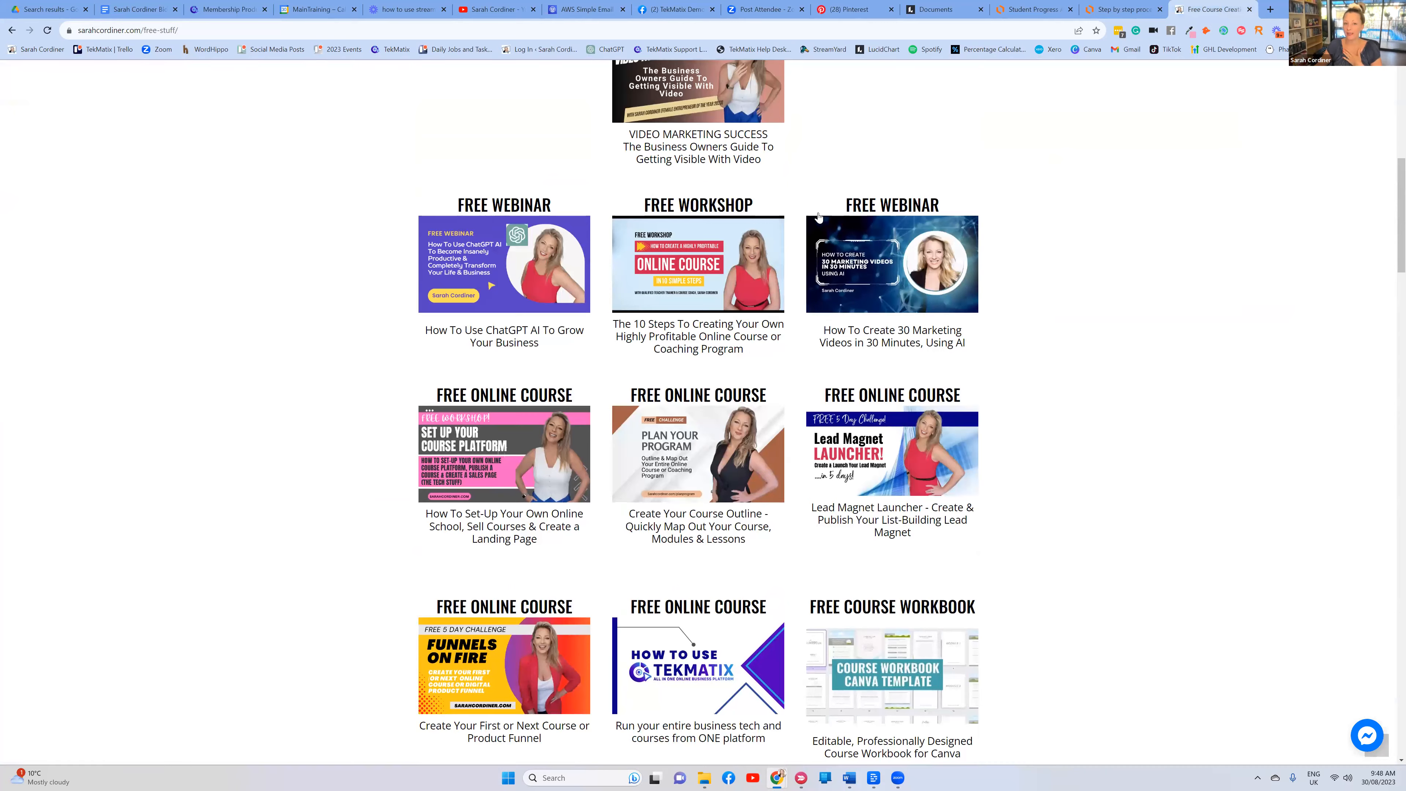
pyautogui.scroll(3, 750, 347)
pyautogui.scroll(-1, 747, 347)
pyautogui.scroll(1, 746, 348)
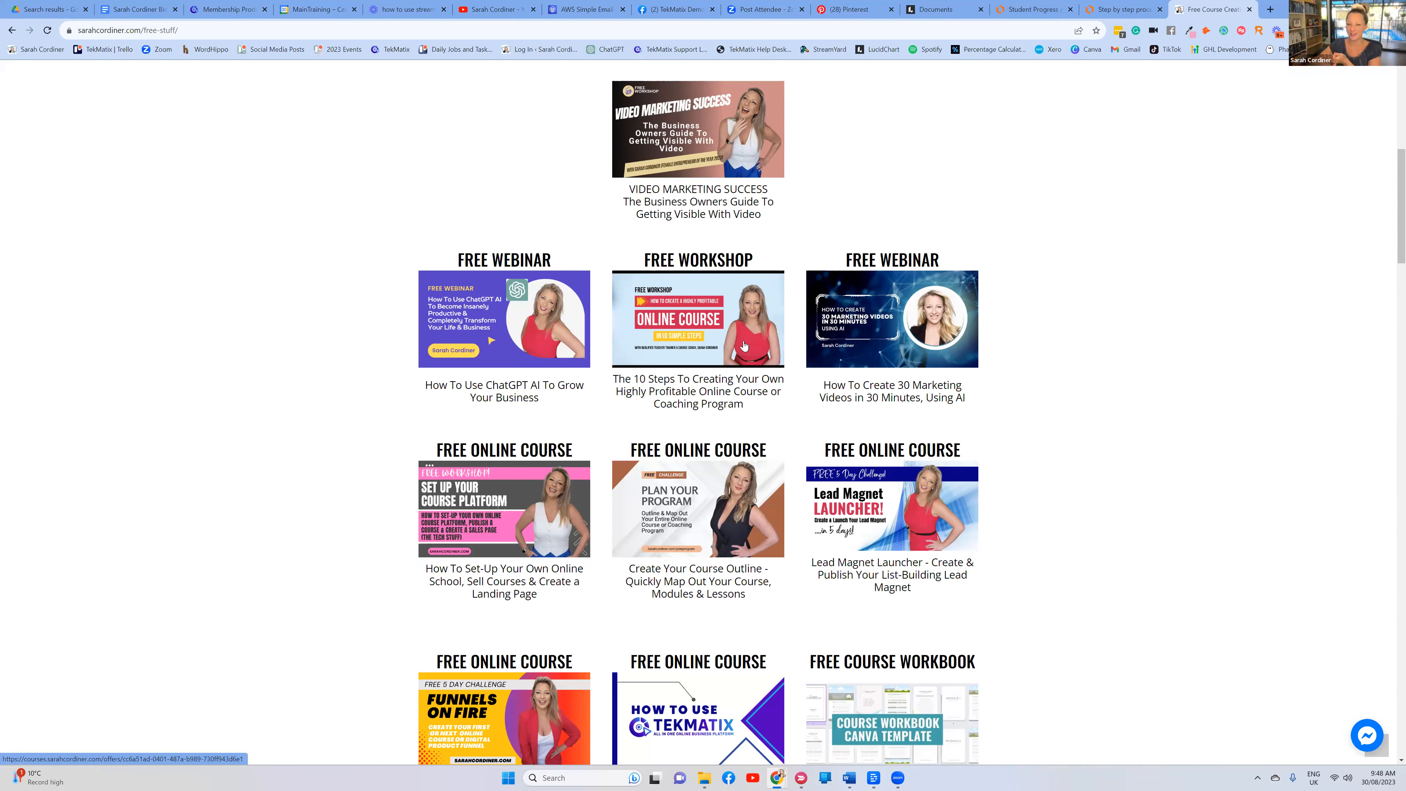
# Return to the Membership Products tab and scroll to the Astrology Course's Product Structure
pyautogui.click(222, 7)
pyautogui.scroll(-2, 696, 339)
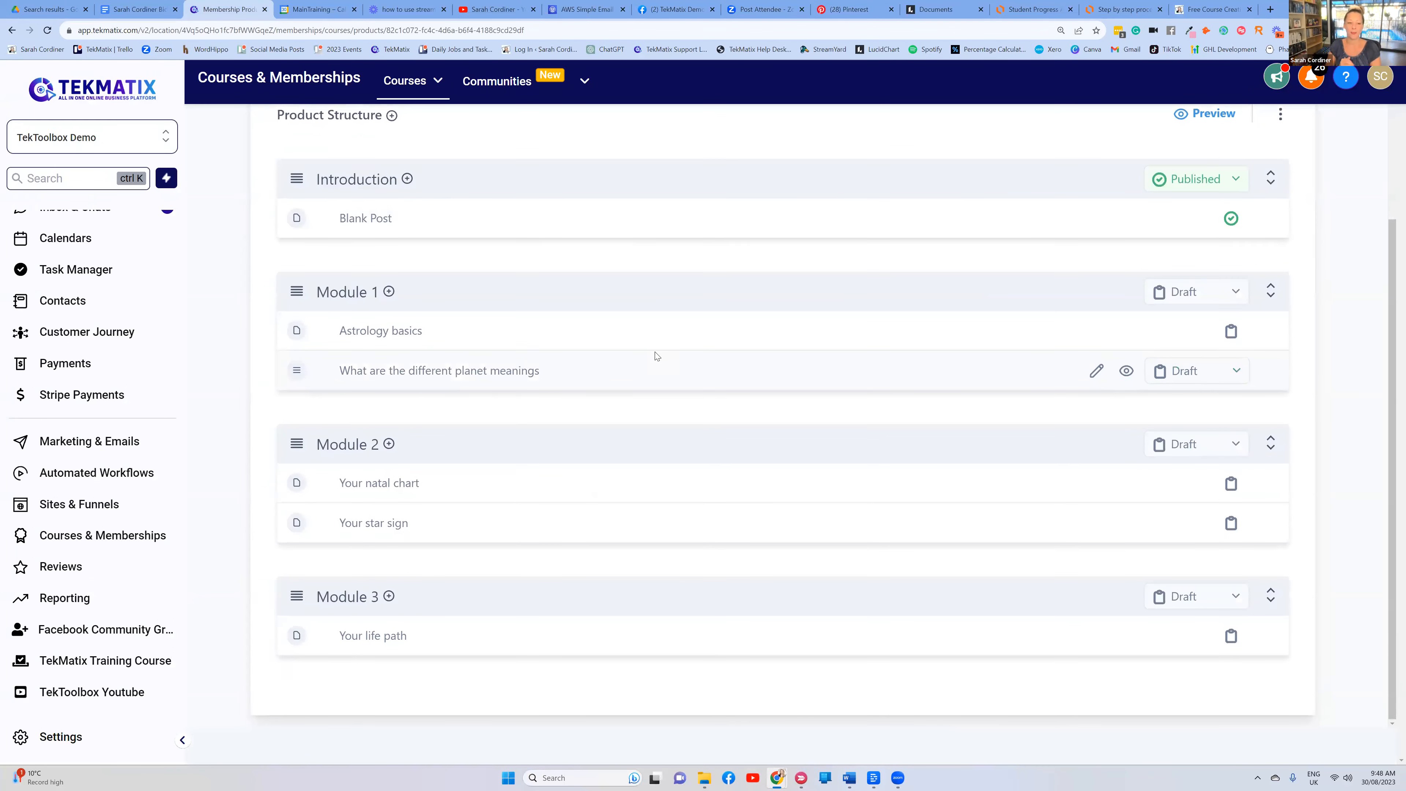
pyautogui.scroll(2, 552, 288)
pyautogui.scroll(-2, 553, 288)
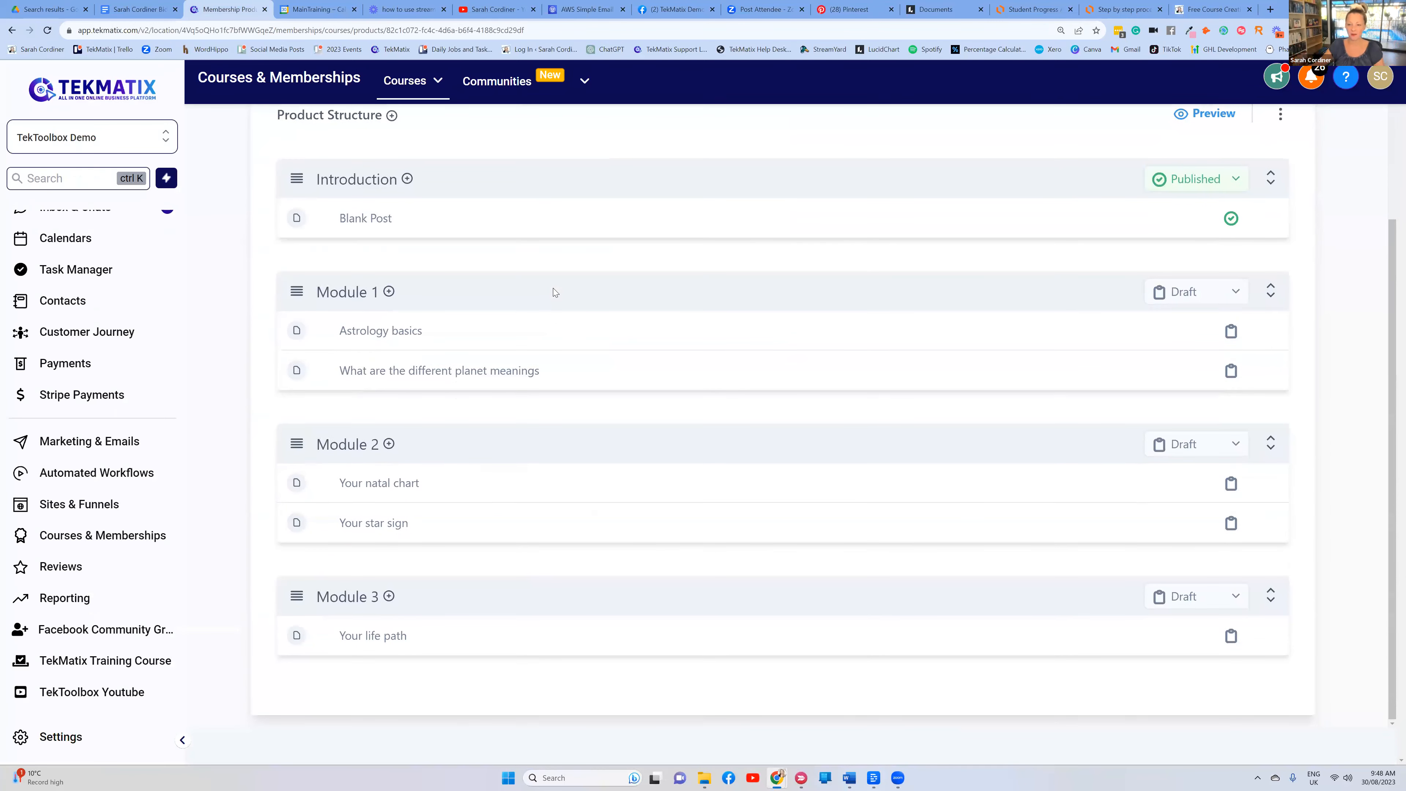
# Set Module 1 and its Astrology basics and planet meanings lessons to Published
pyautogui.click(1184, 292)
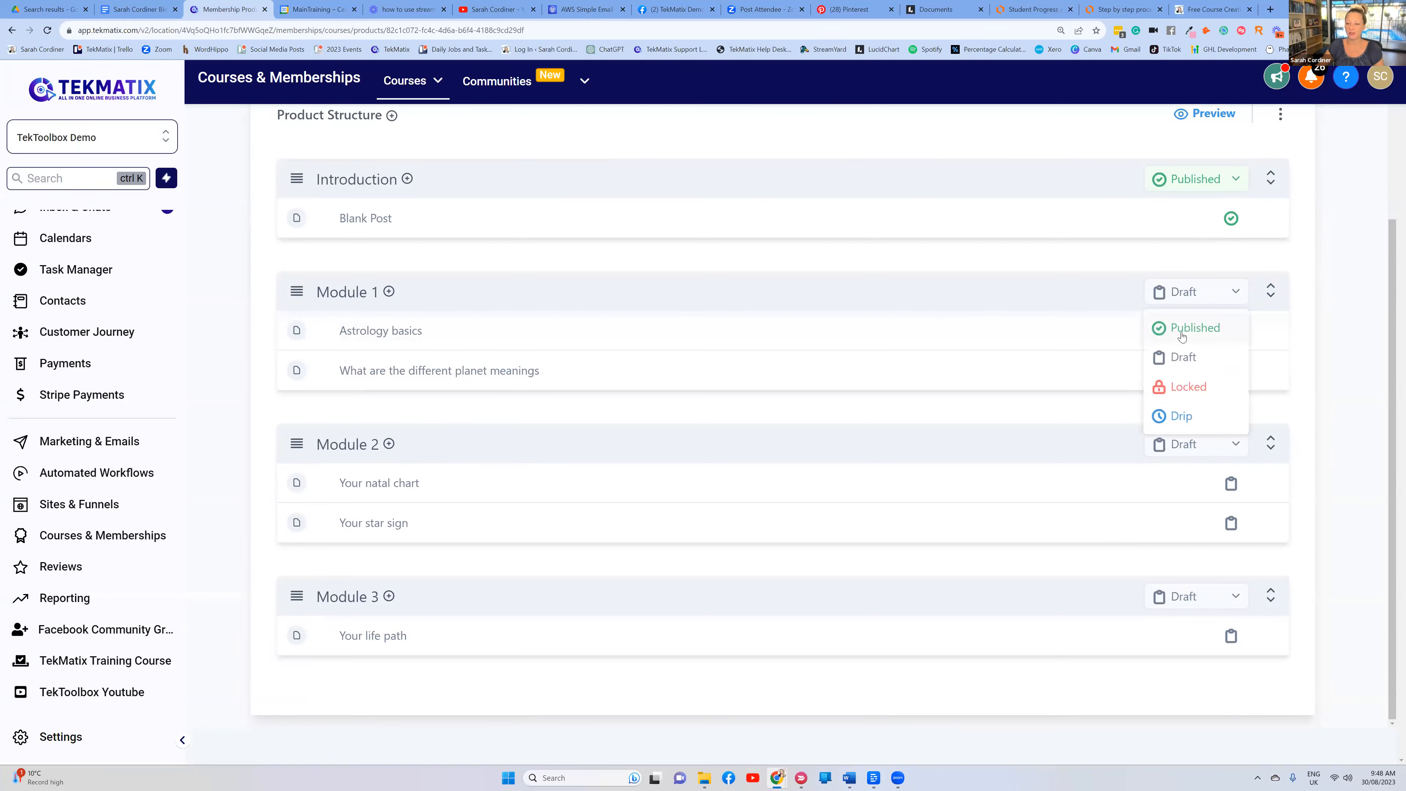
pyautogui.click(1181, 332)
pyautogui.click(1172, 337)
pyautogui.click(1181, 370)
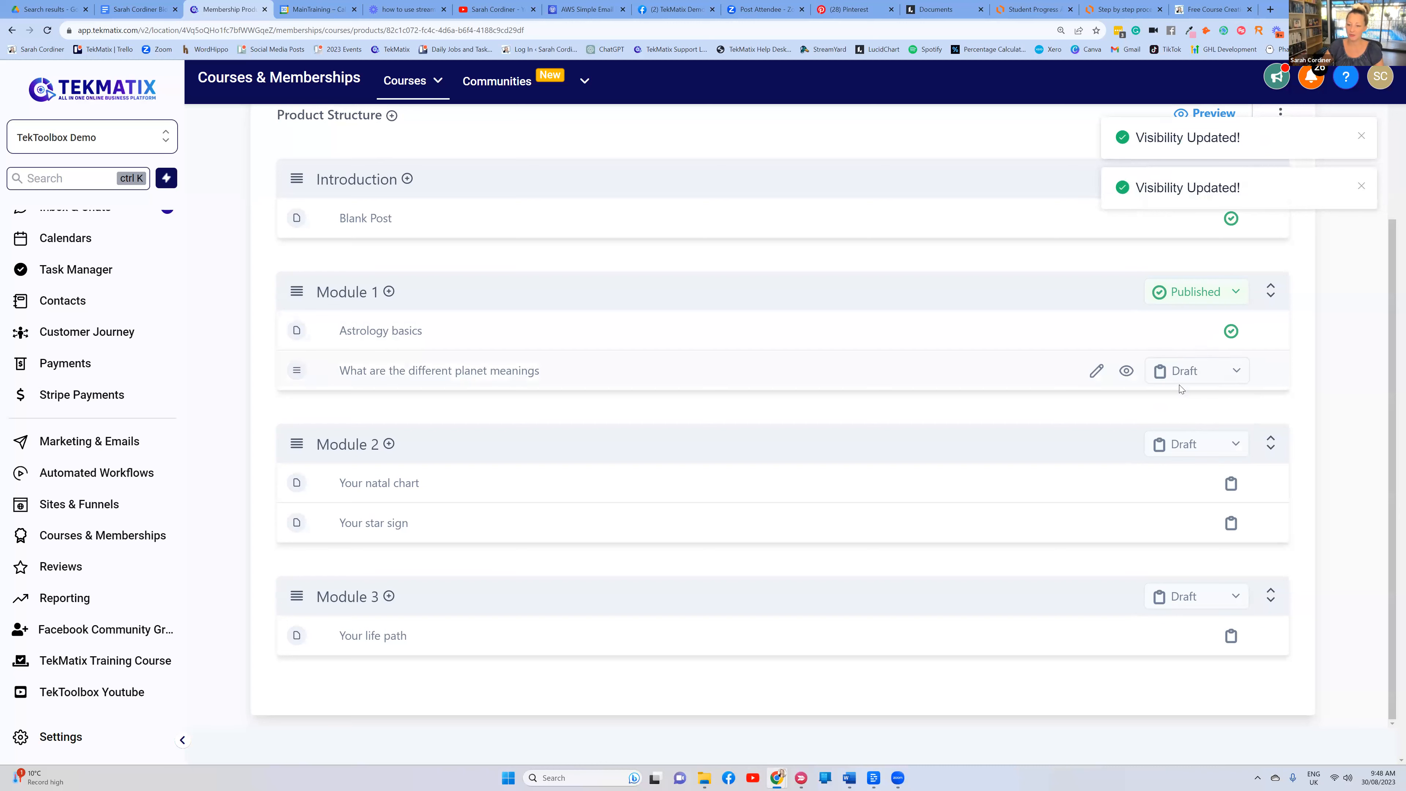
pyautogui.click(1178, 371)
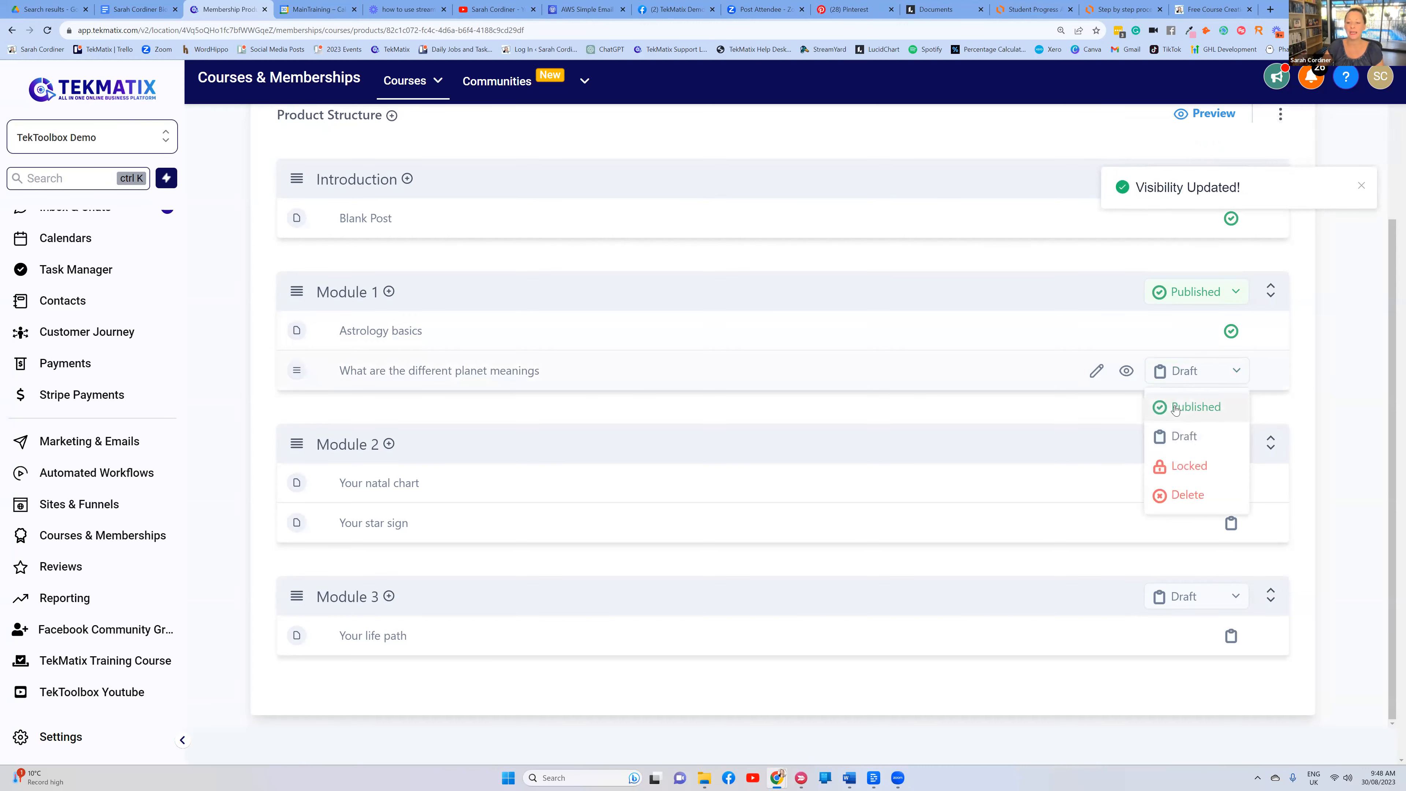
pyautogui.click(1176, 408)
pyautogui.scroll(3, 1085, 381)
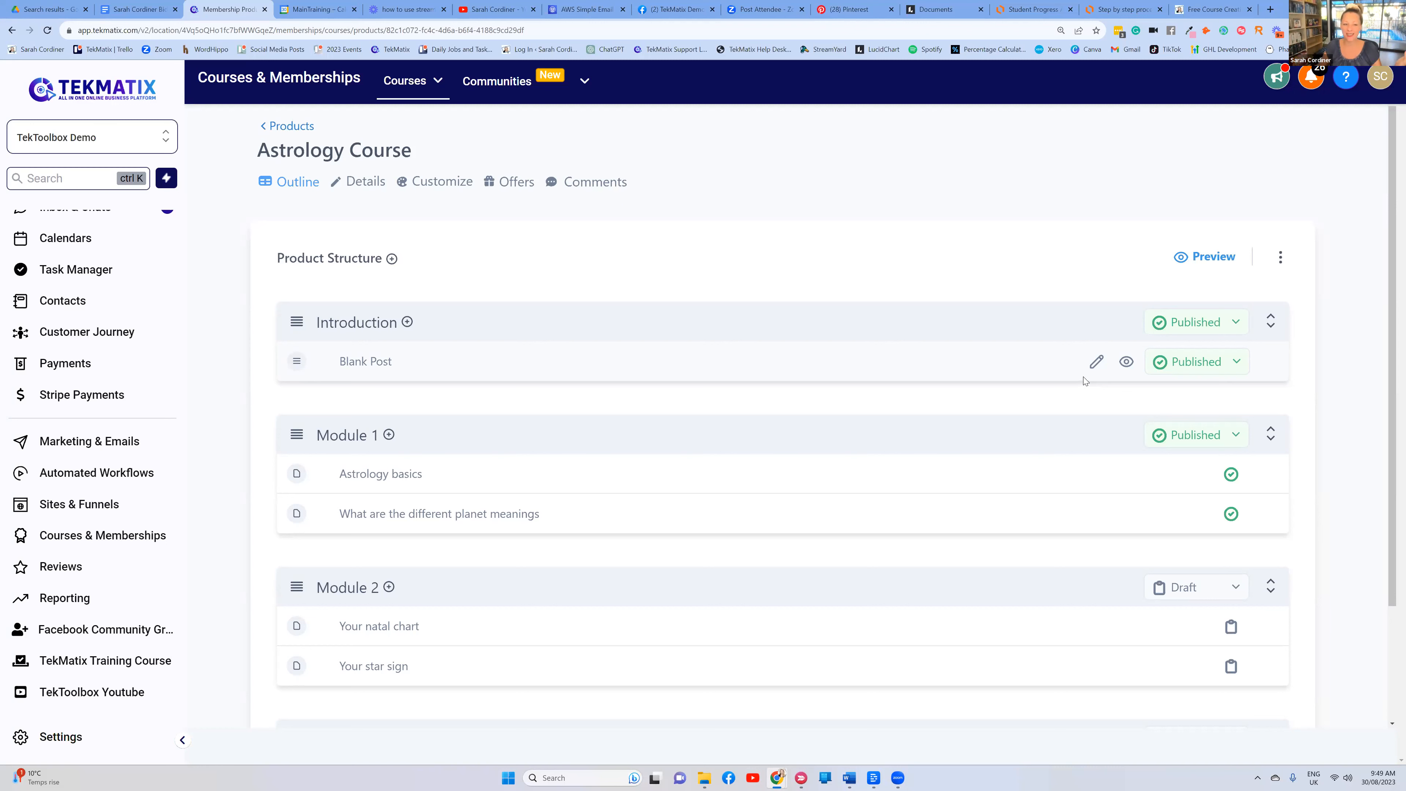
pyautogui.moveTo(411, 149); pyautogui.dragTo(229, 160)
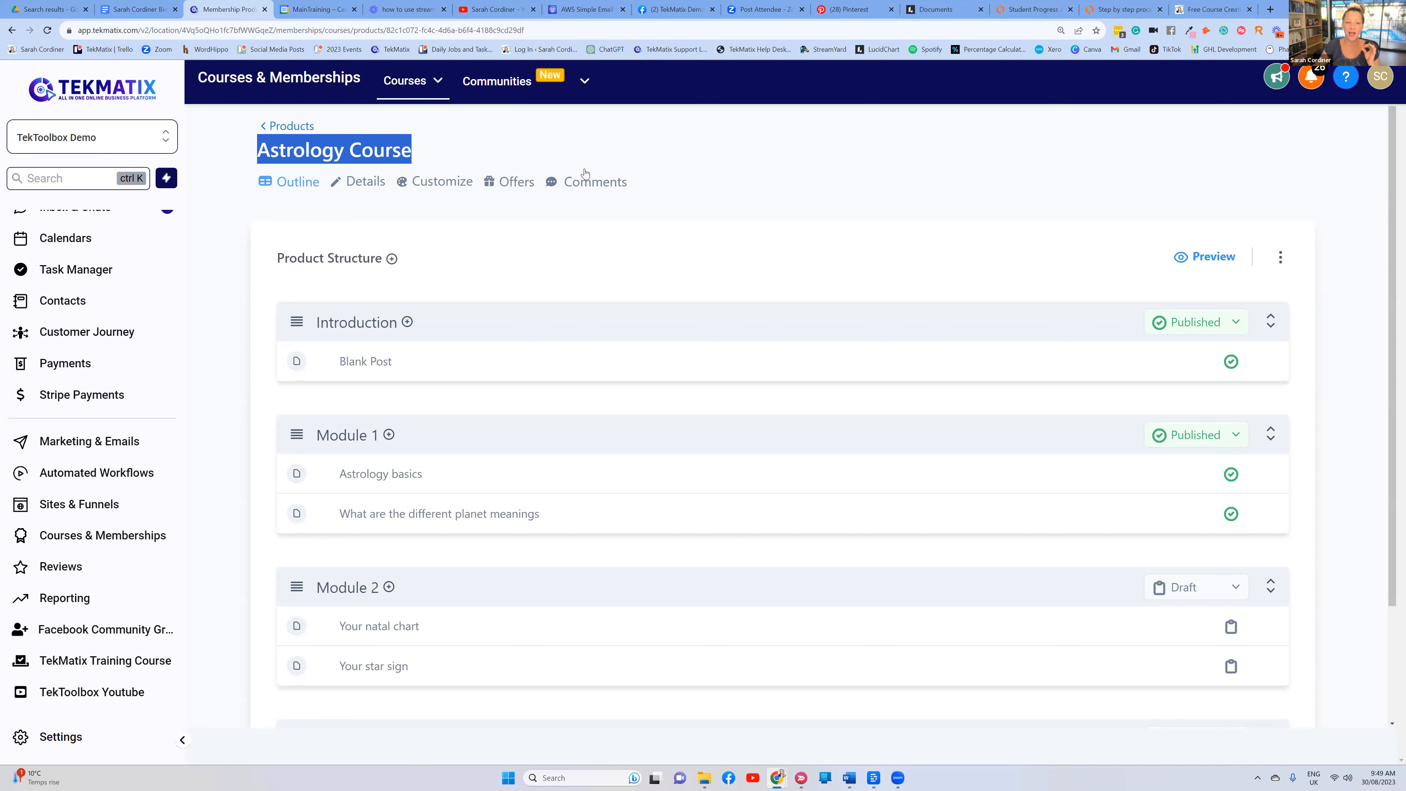
pyautogui.click(786, 200)
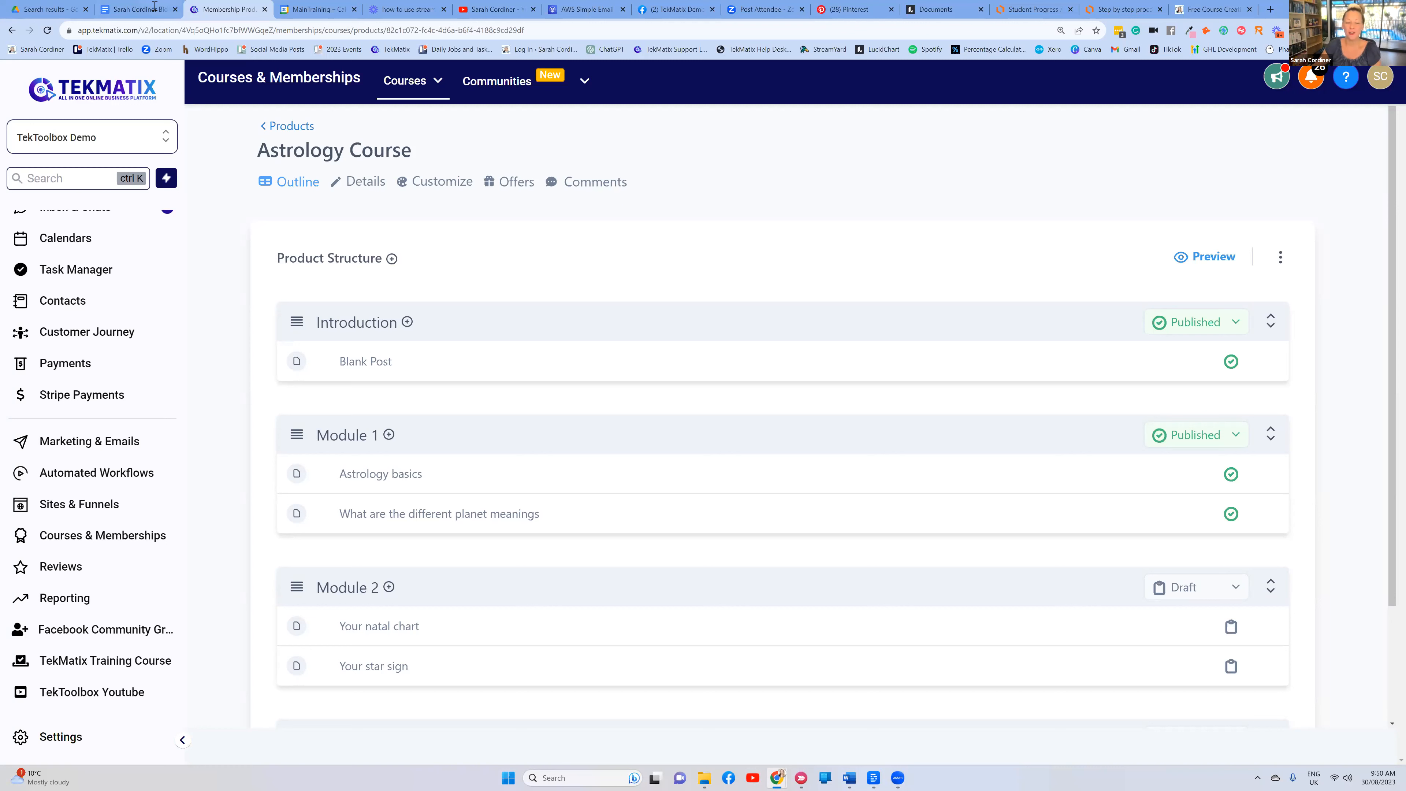
pyautogui.moveTo(387, 360)
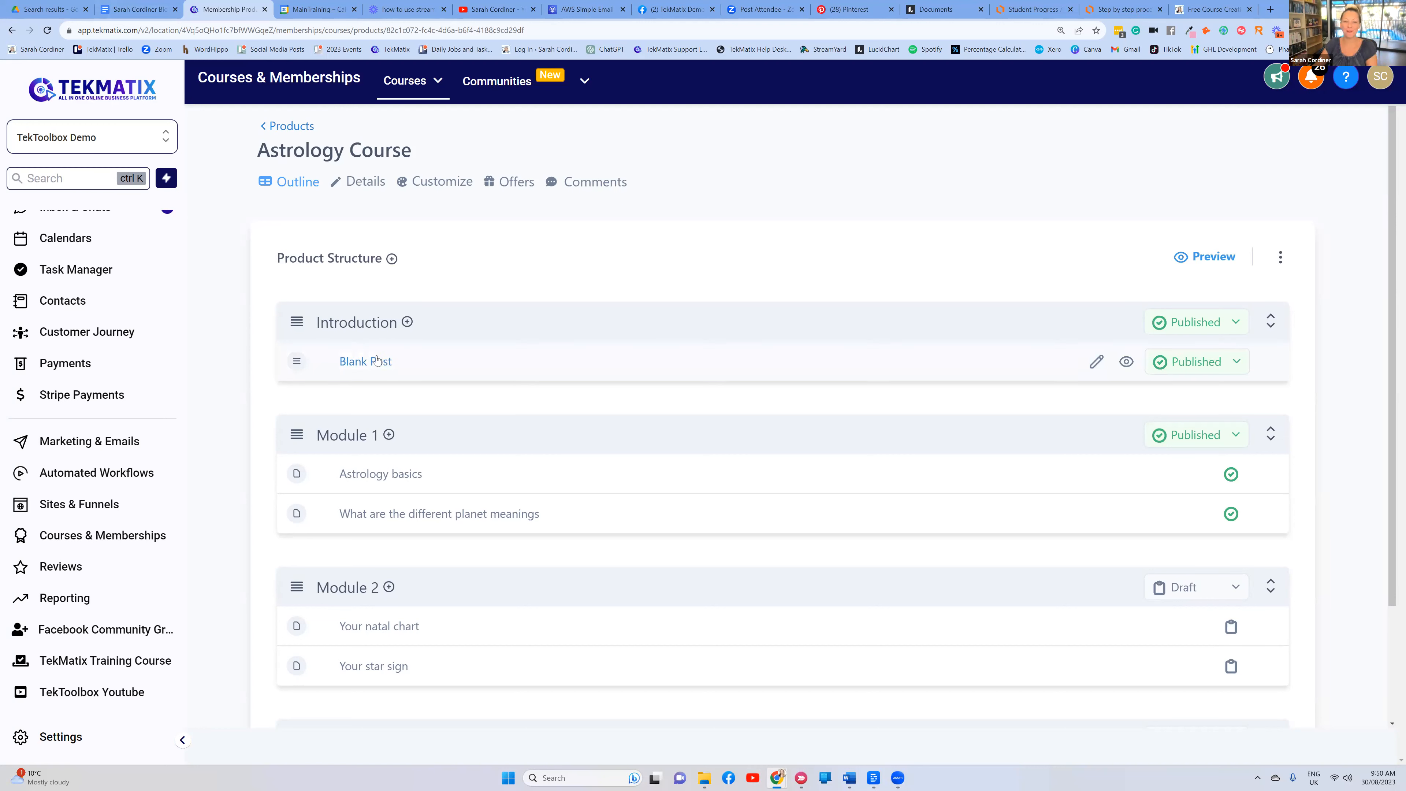
# Switch Module 1, Astrology basics and the planet meanings lesson from Published back to Draft
pyautogui.scroll(-2, 1051, 305)
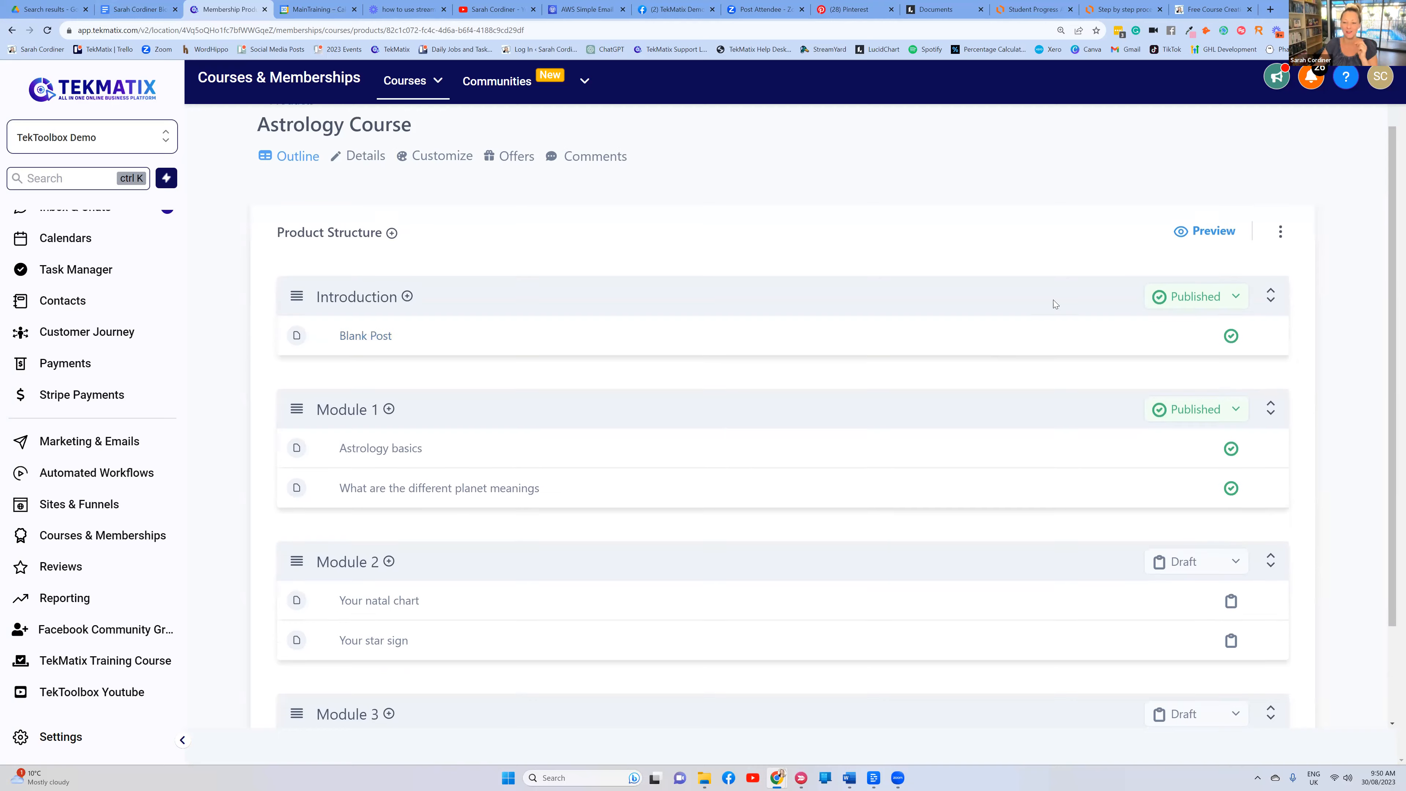
pyautogui.click(1178, 325)
pyautogui.click(1183, 390)
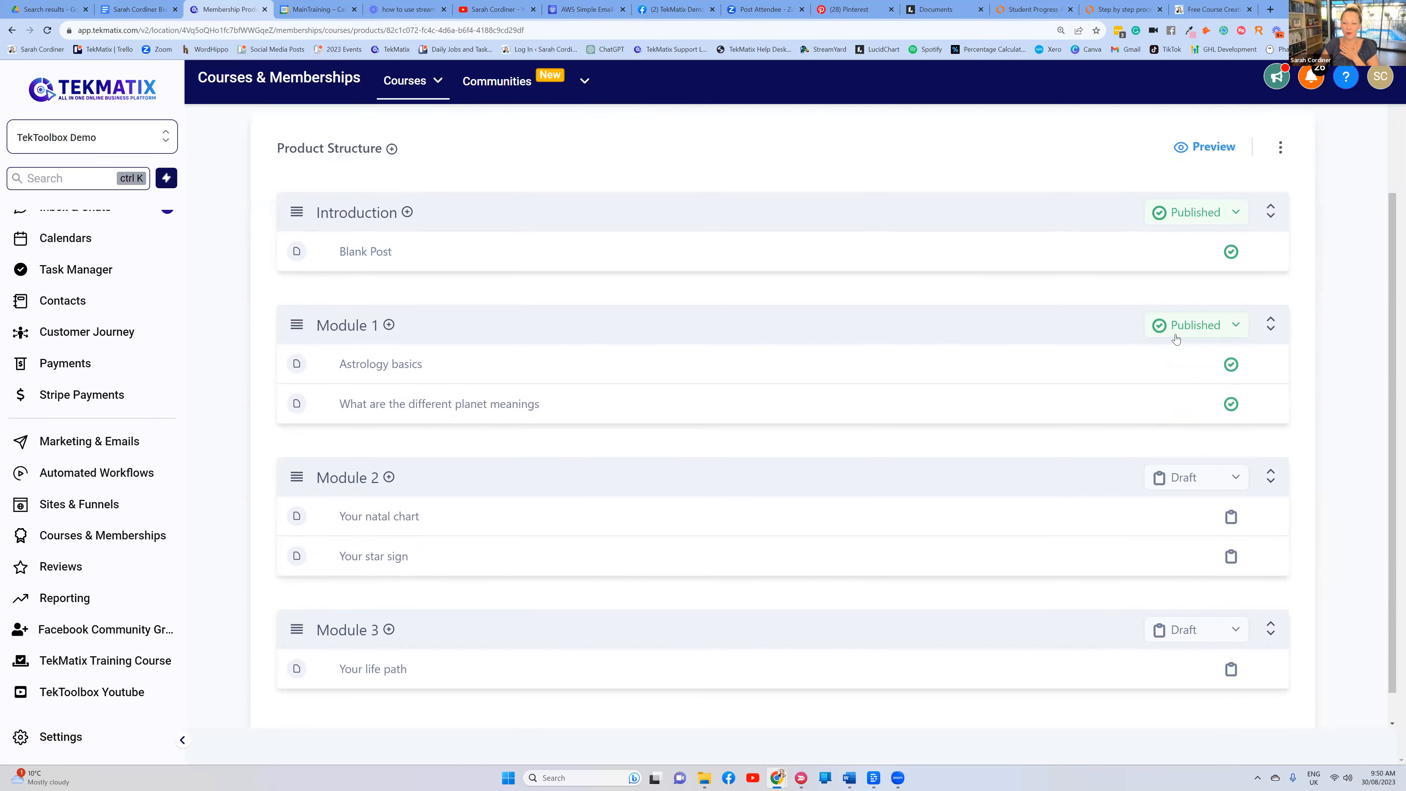
pyautogui.click(1174, 366)
pyautogui.click(1179, 430)
pyautogui.click(1189, 403)
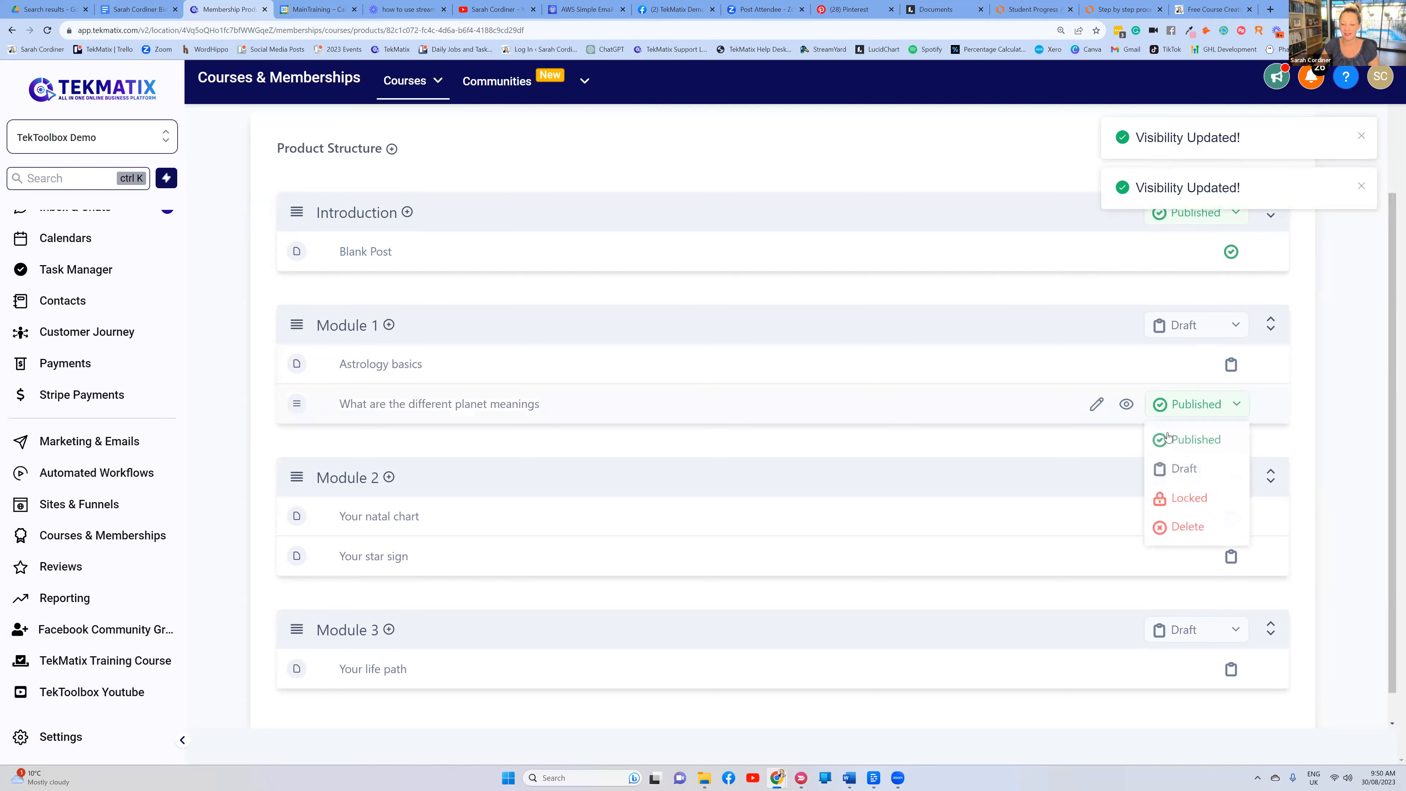
pyautogui.click(1055, 594)
pyautogui.scroll(2, 1029, 443)
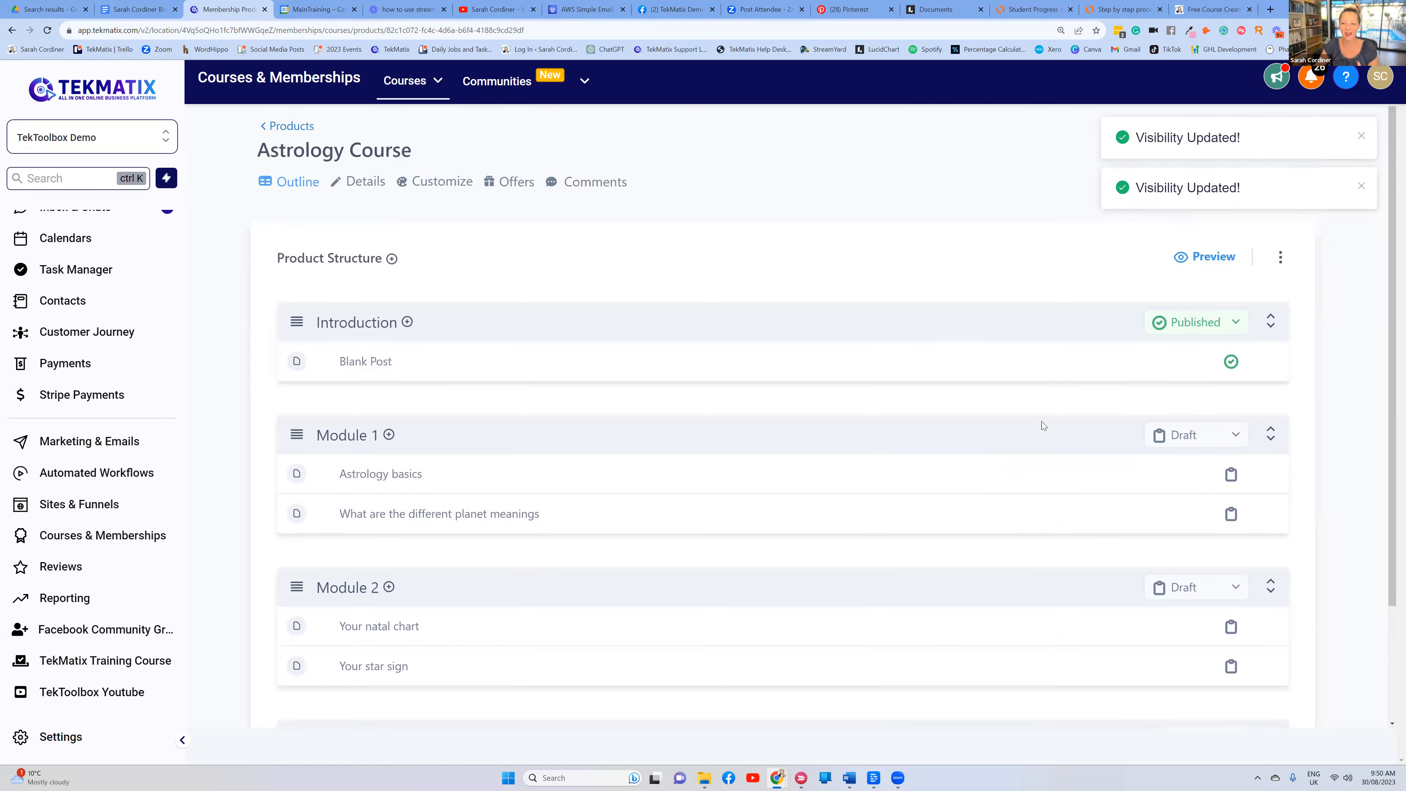
pyautogui.scroll(-1, 548, 275)
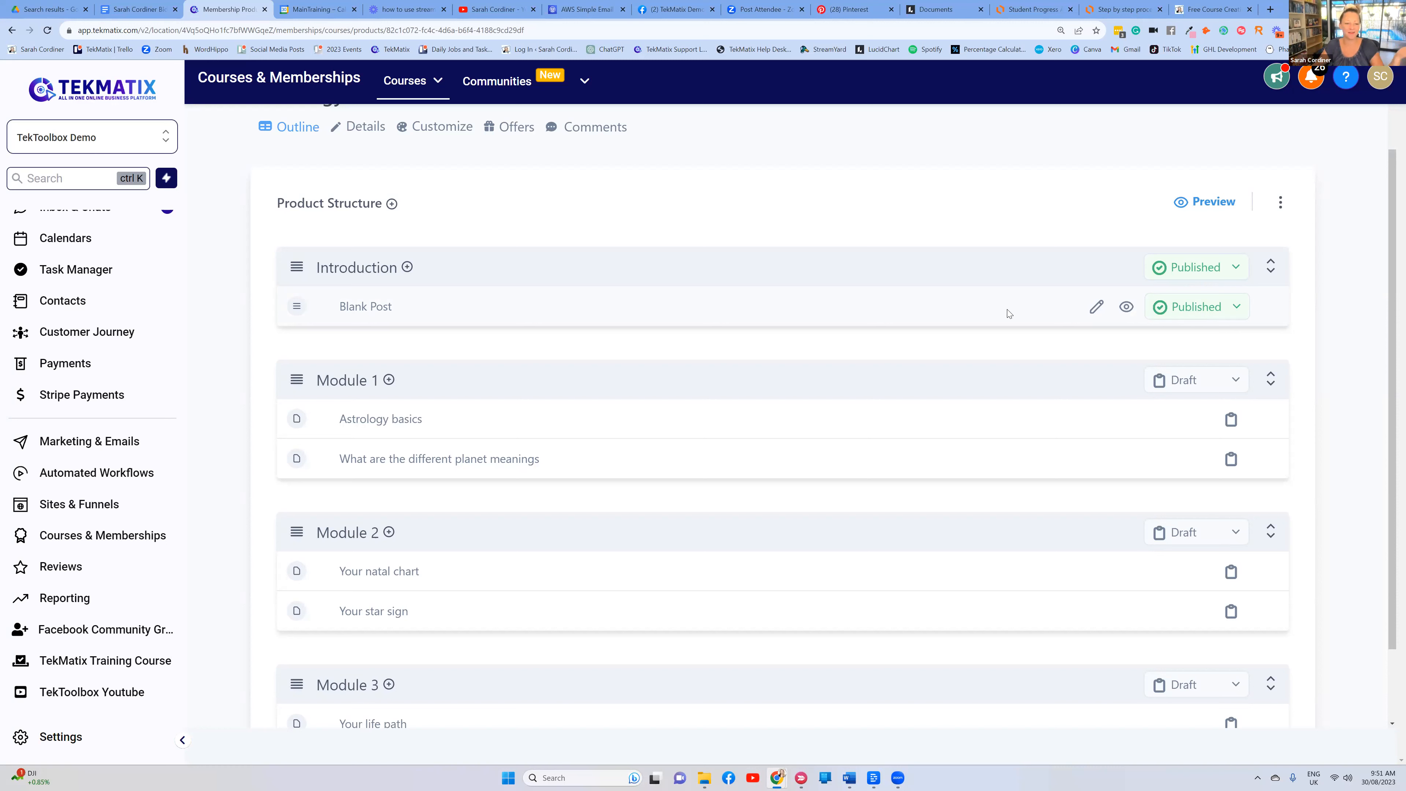
# Drag Astrology basics into Introduction below Blank Post and mark it Published
pyautogui.moveTo(302, 419); pyautogui.dragTo(379, 342)
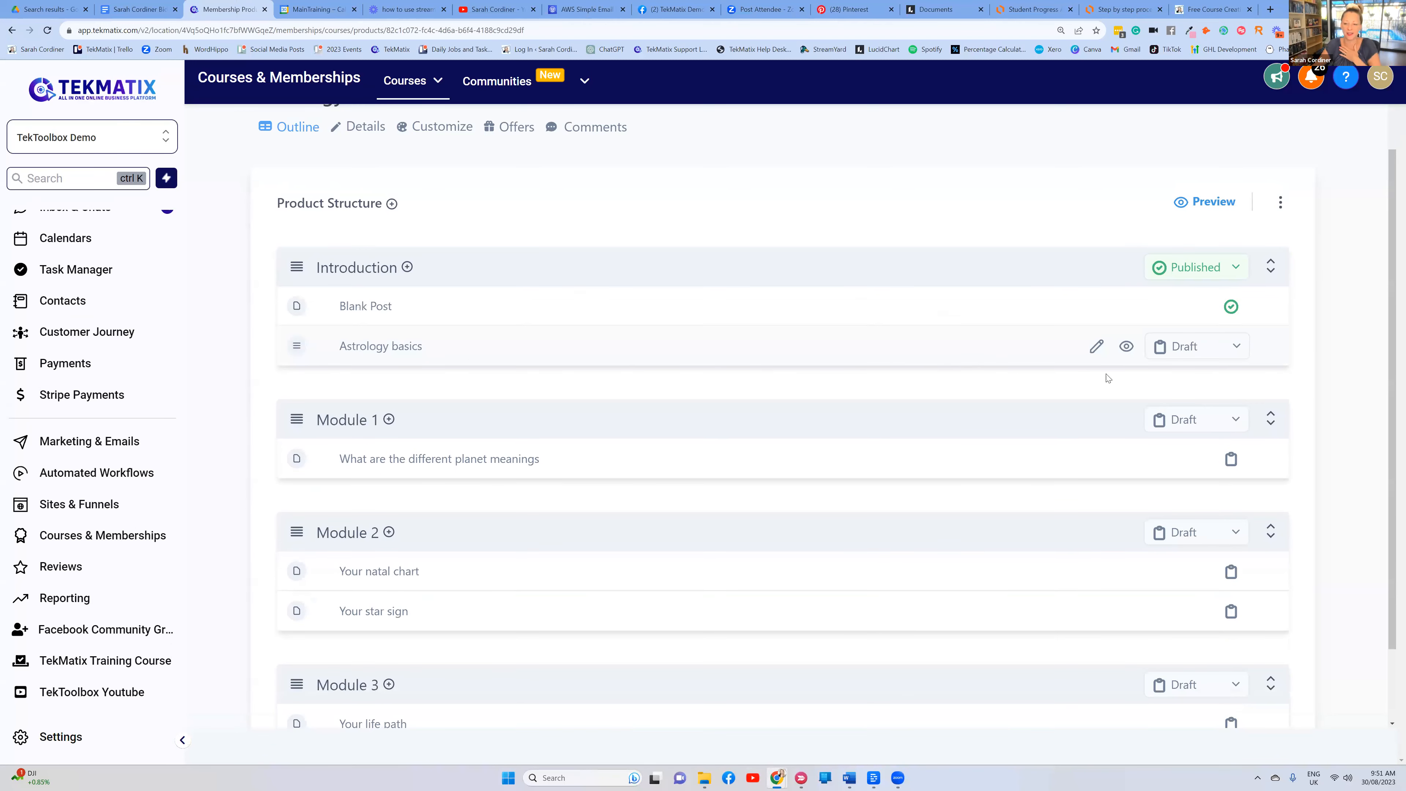
pyautogui.click(1191, 348)
pyautogui.click(1189, 388)
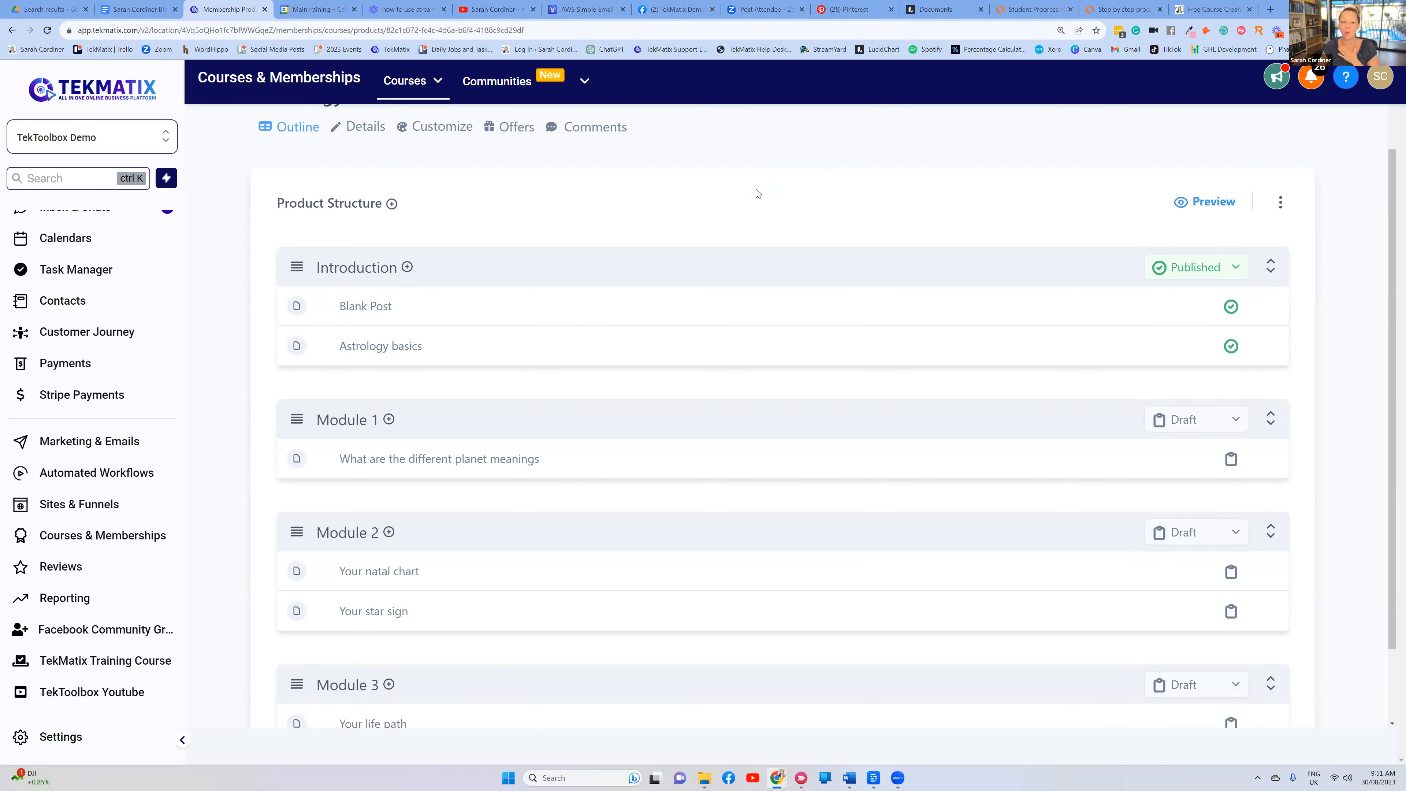
pyautogui.scroll(-1, 809, 246)
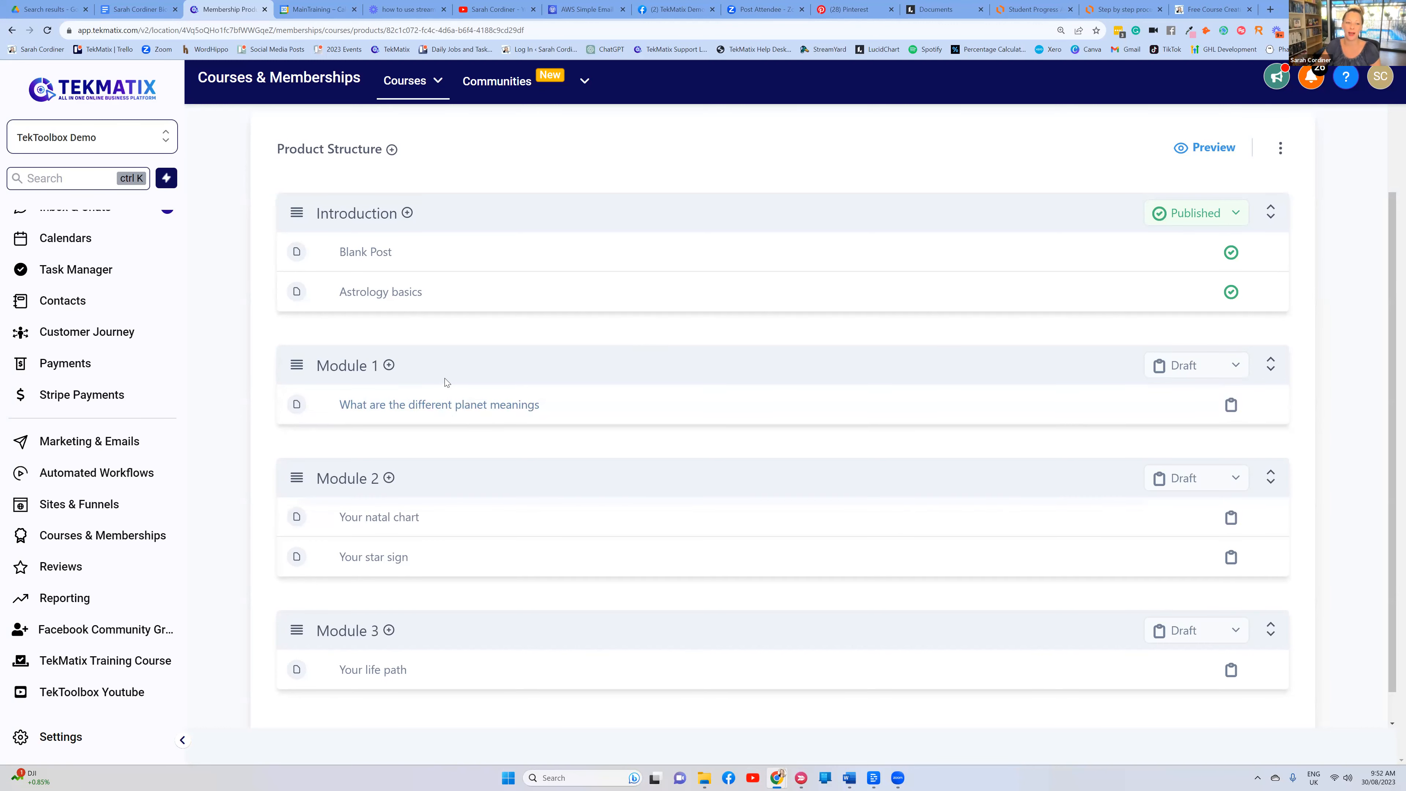
pyautogui.scroll(2, 447, 382)
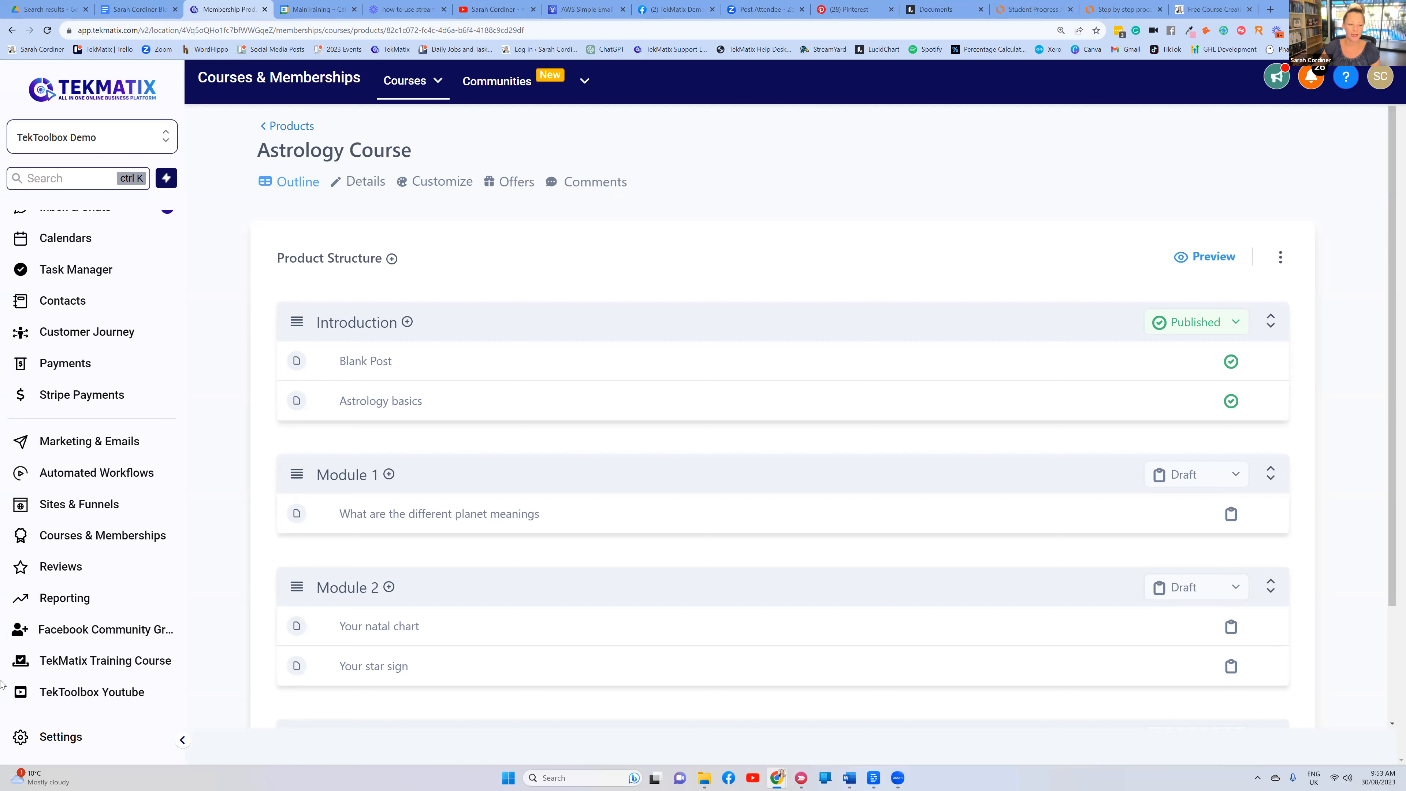
# Load sarahcordiner.com/c2c in a new Chrome tab to show the Concept To Course page
pyautogui.click(1270, 9)
pyautogui.write('sarahcordiner')
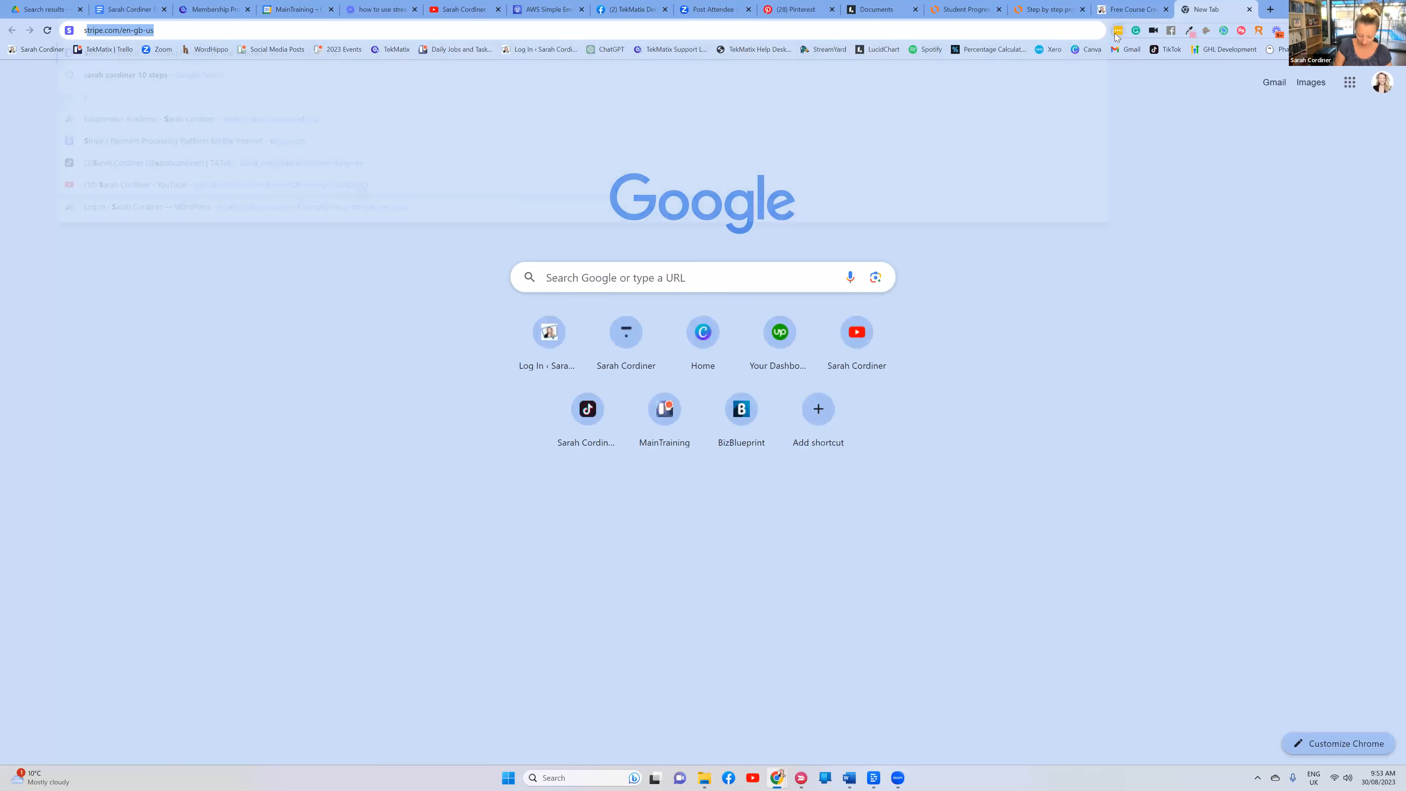
pyautogui.write('.com/')
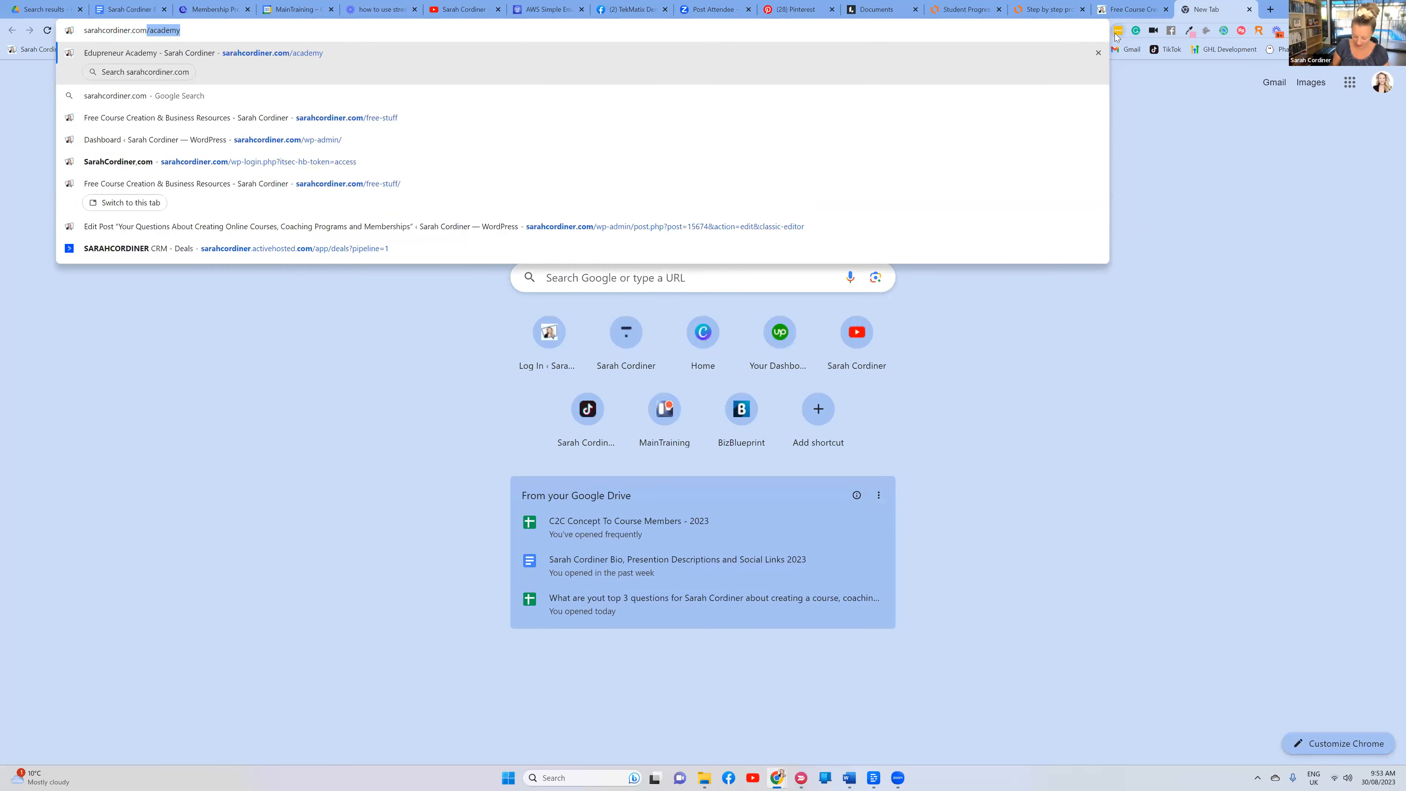
pyautogui.write('c2c')
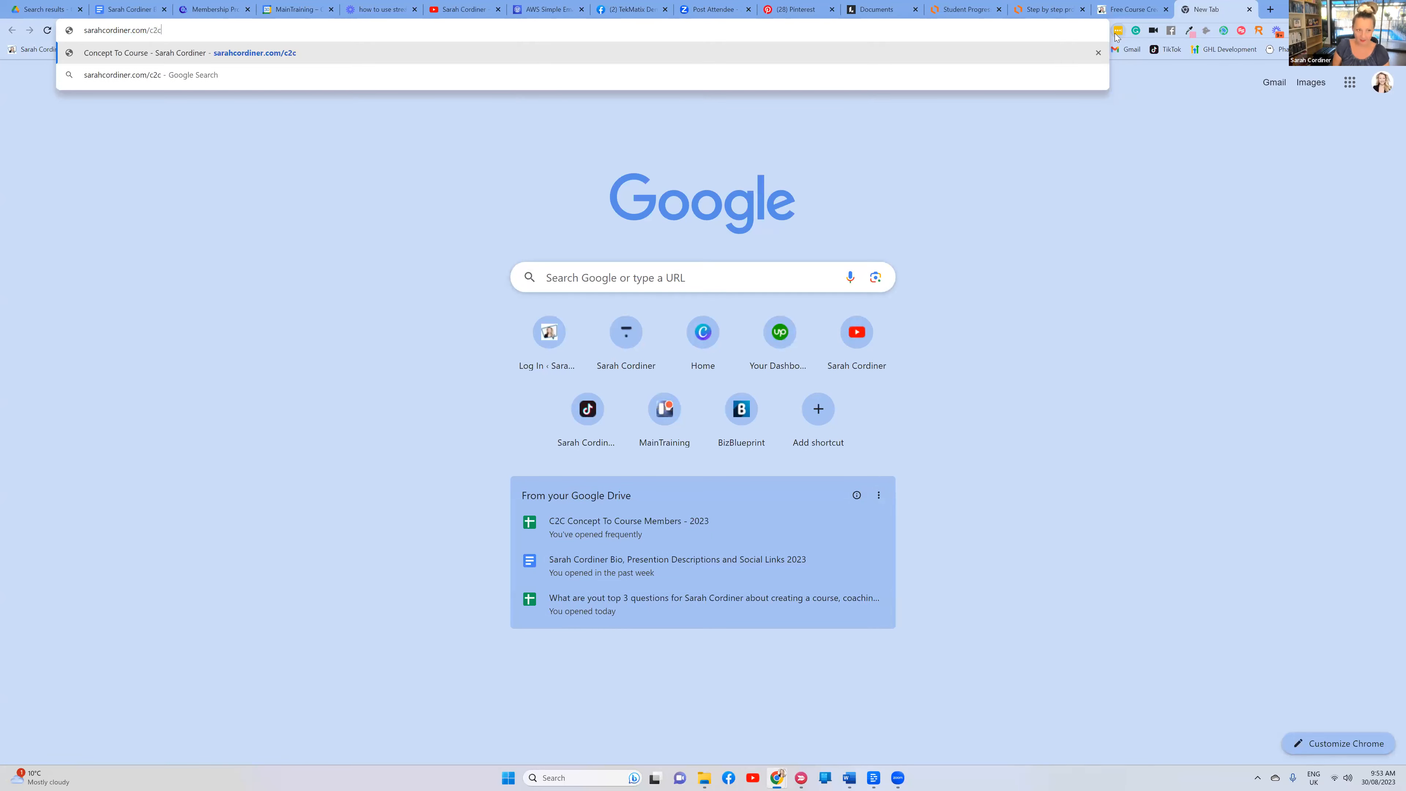
pyautogui.press('Return')
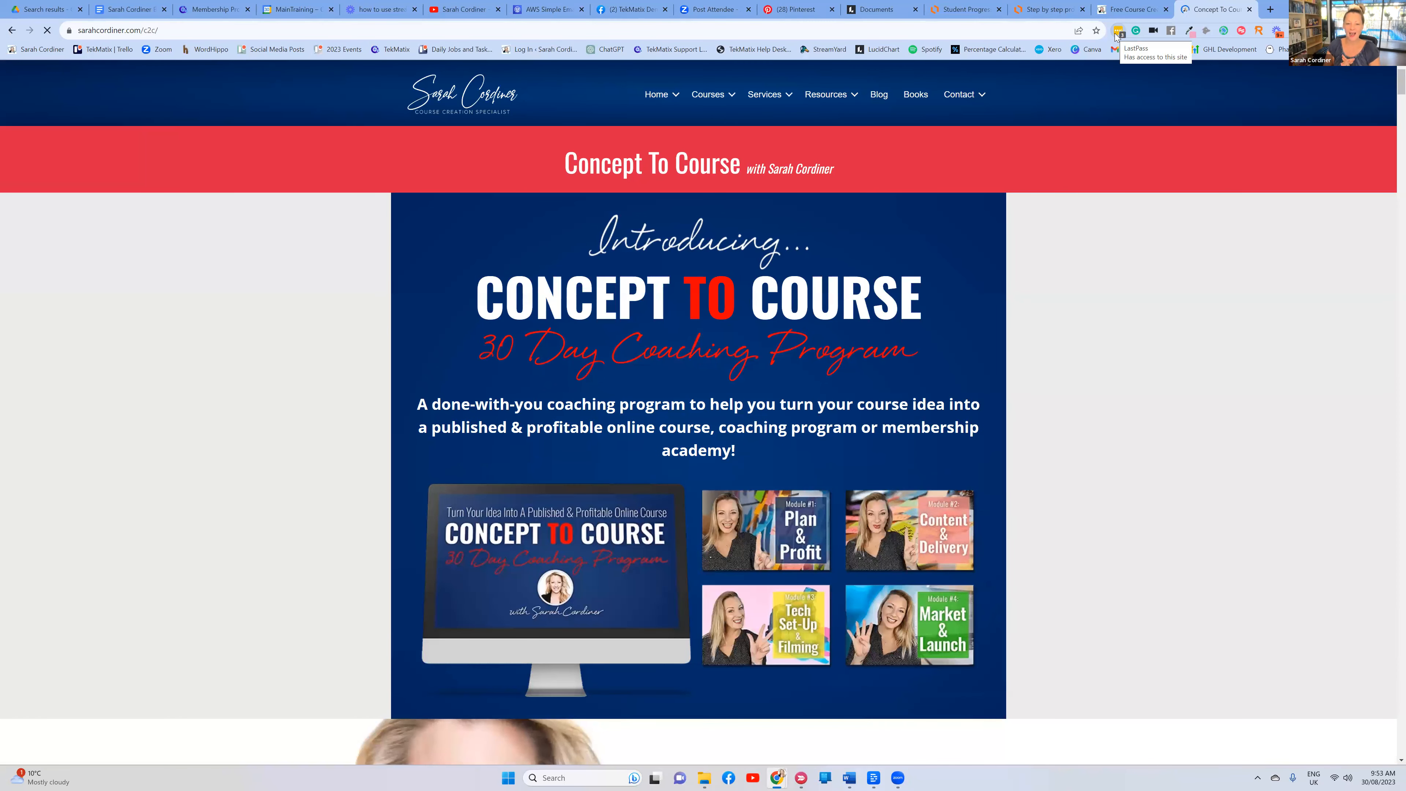
# Scroll down the Concept To Course sales page toward the C2C package cards
pyautogui.scroll(-6, 1078, 293)
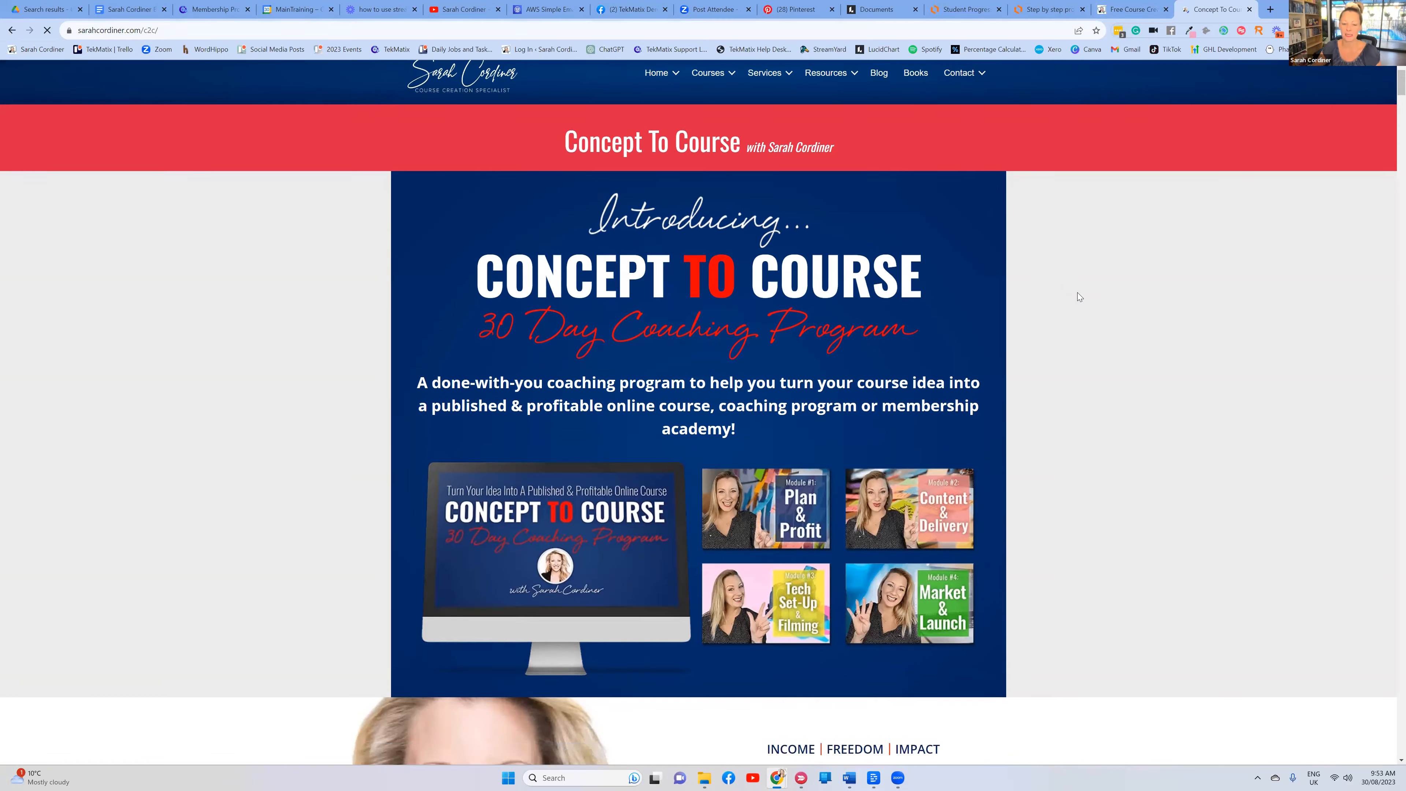
pyautogui.scroll(-20, 1079, 302)
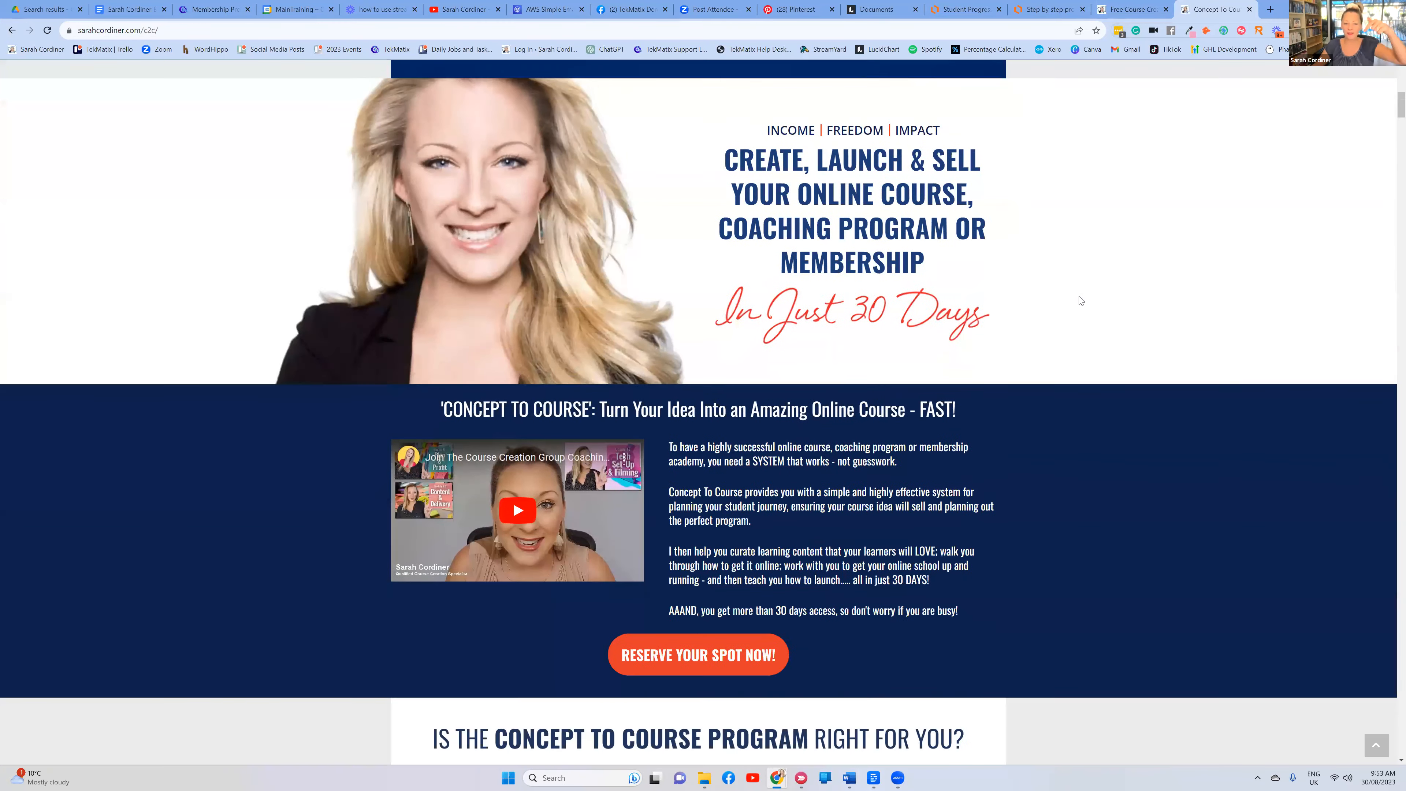
pyautogui.scroll(-20, 1084, 313)
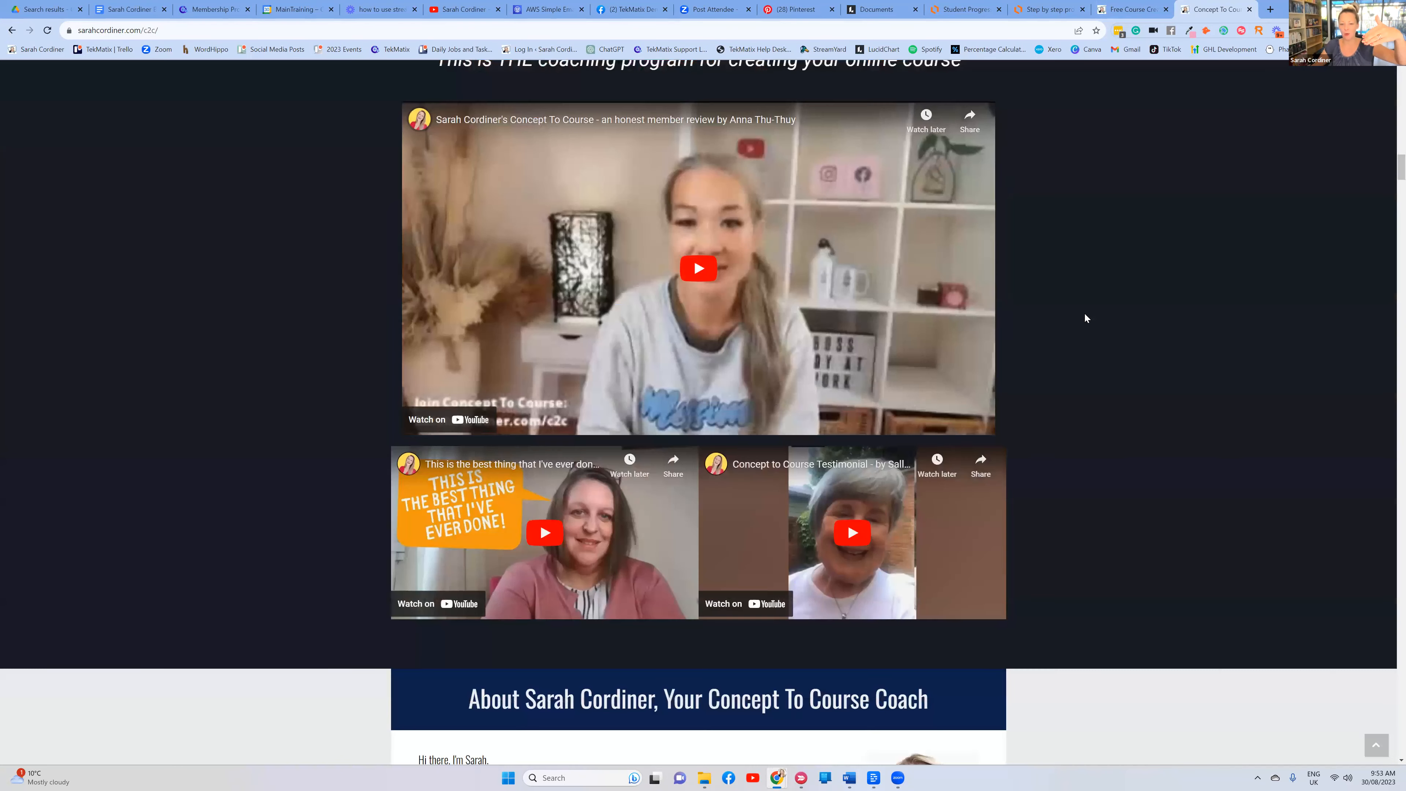
pyautogui.scroll(-20, 1086, 314)
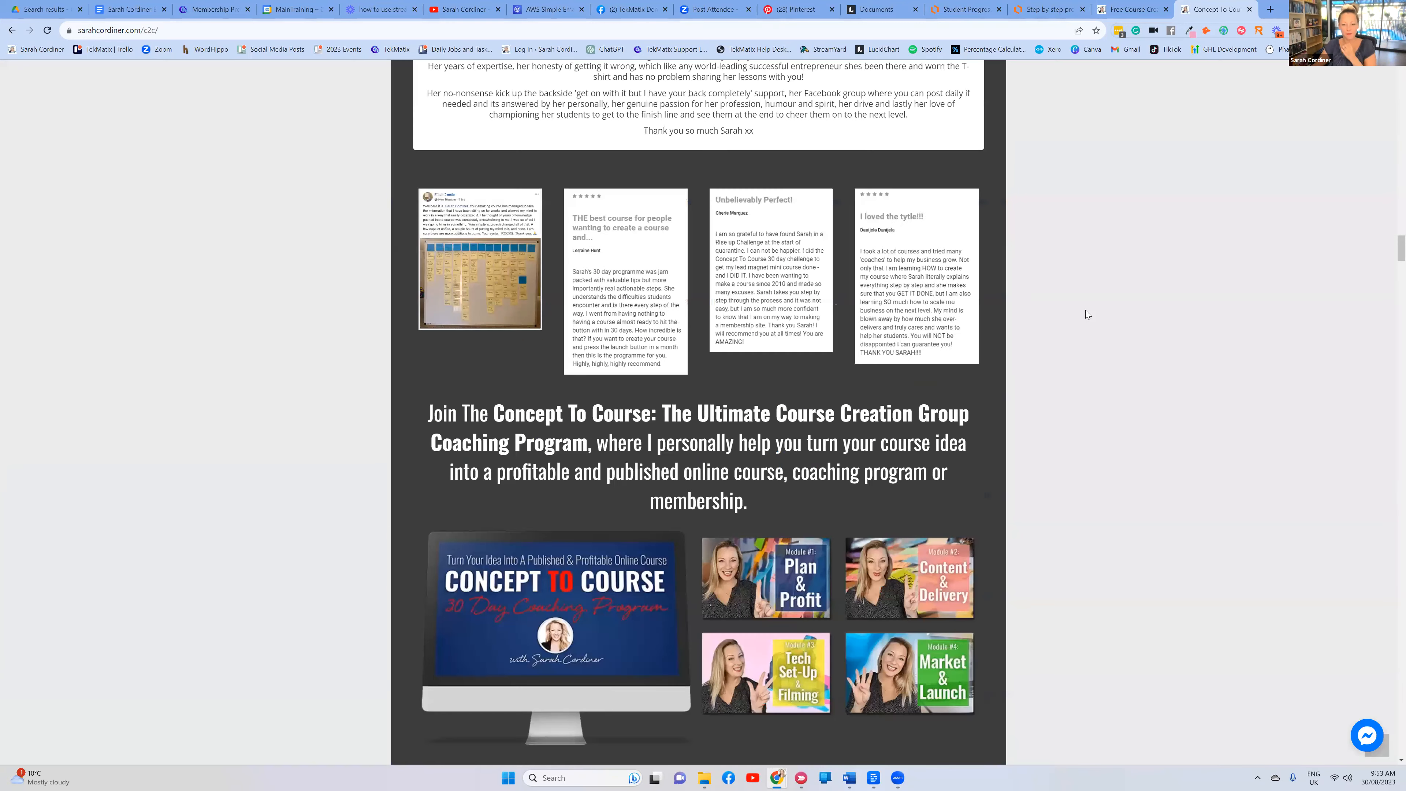
pyautogui.scroll(-20, 1084, 311)
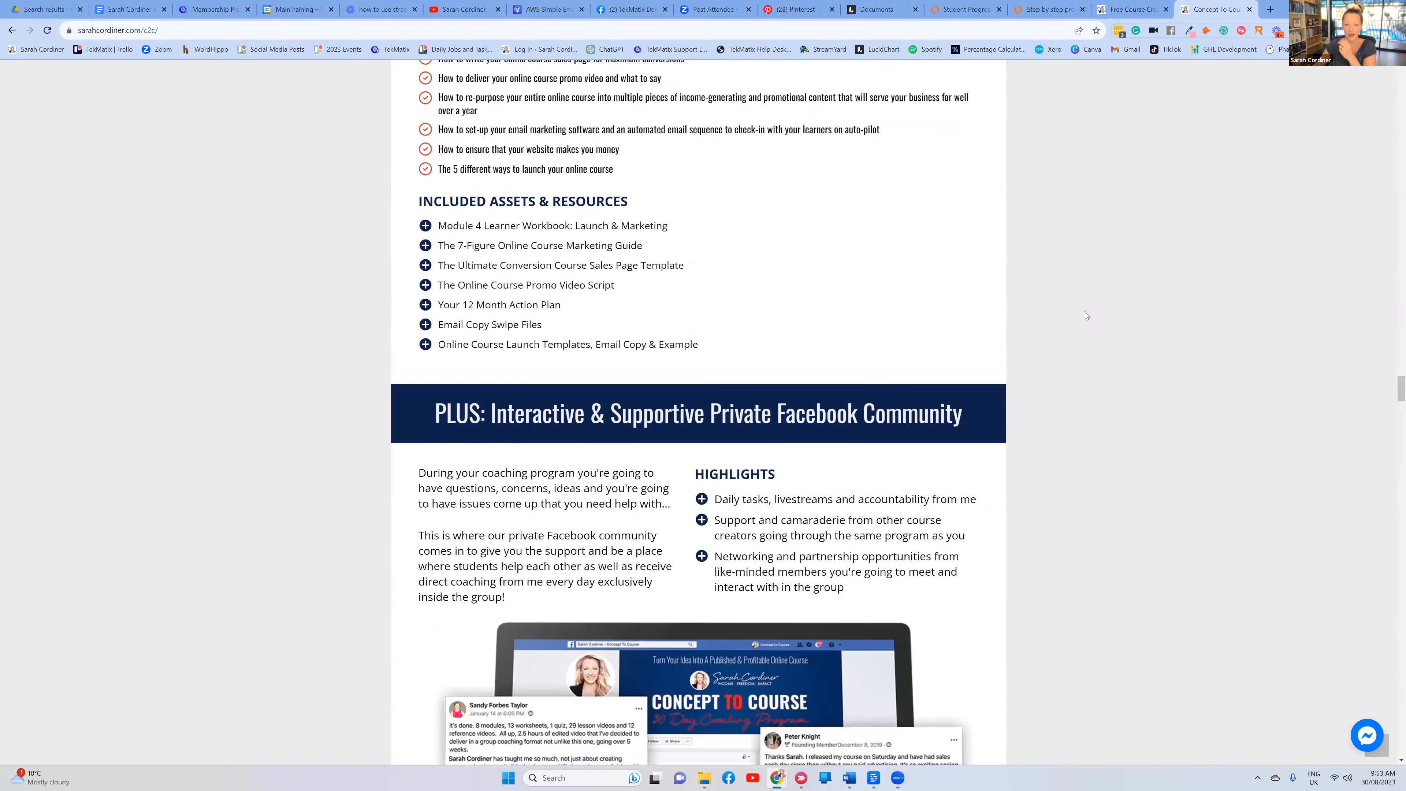
pyautogui.scroll(-1, 596, 121)
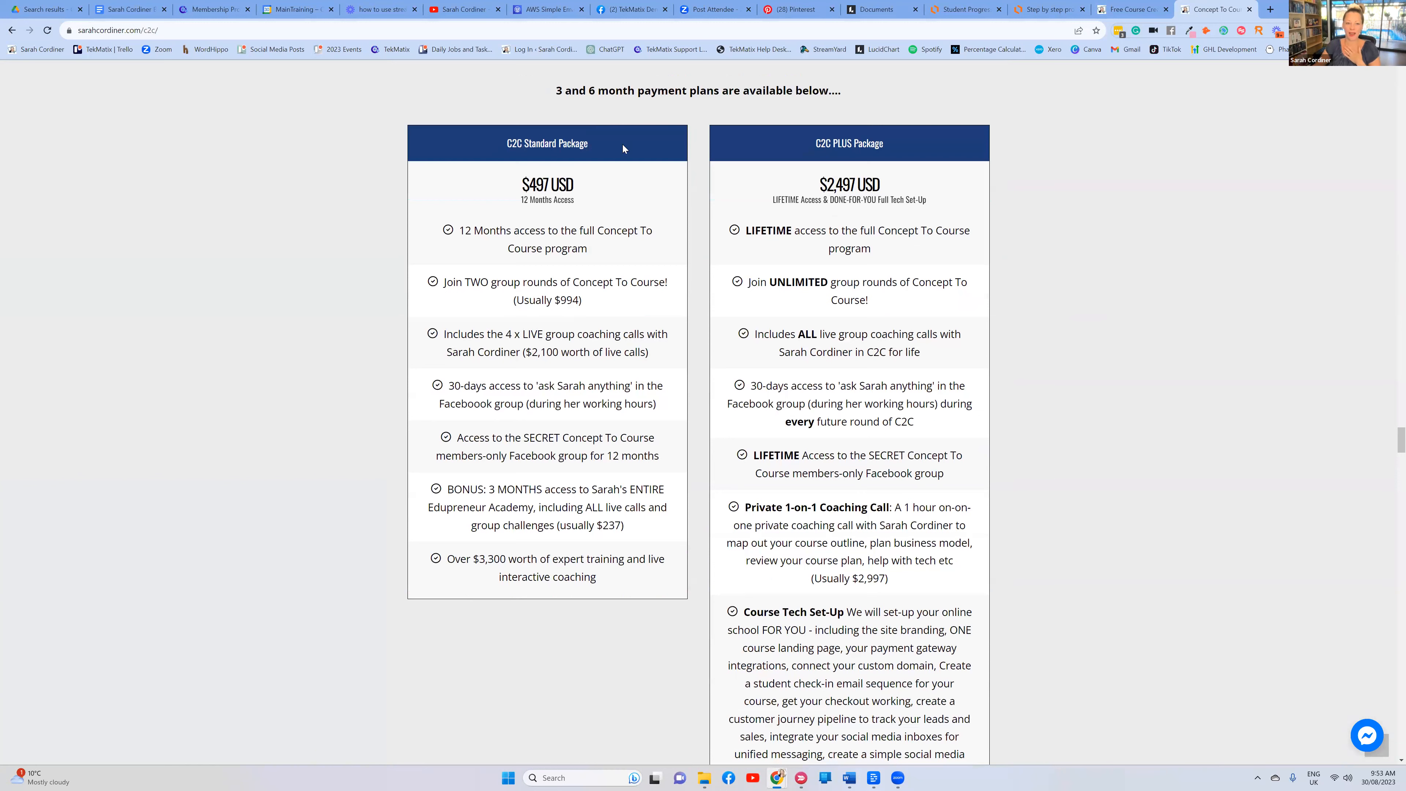
pyautogui.moveTo(623, 144); pyautogui.dragTo(494, 138)
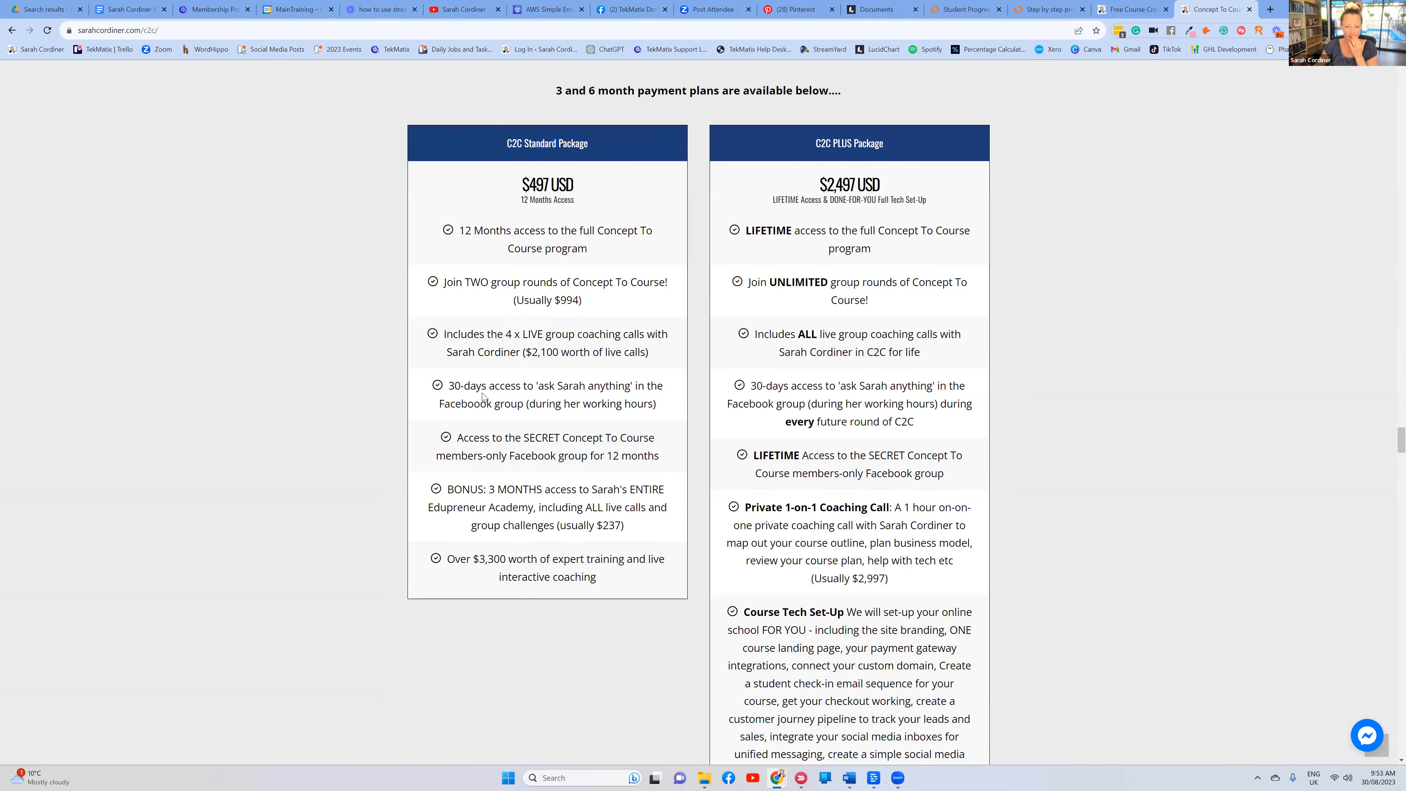
# Review the Standard package bonus, list items and $497 price, and the C2C PLUS Package heading
pyautogui.moveTo(451, 491); pyautogui.dragTo(665, 530)
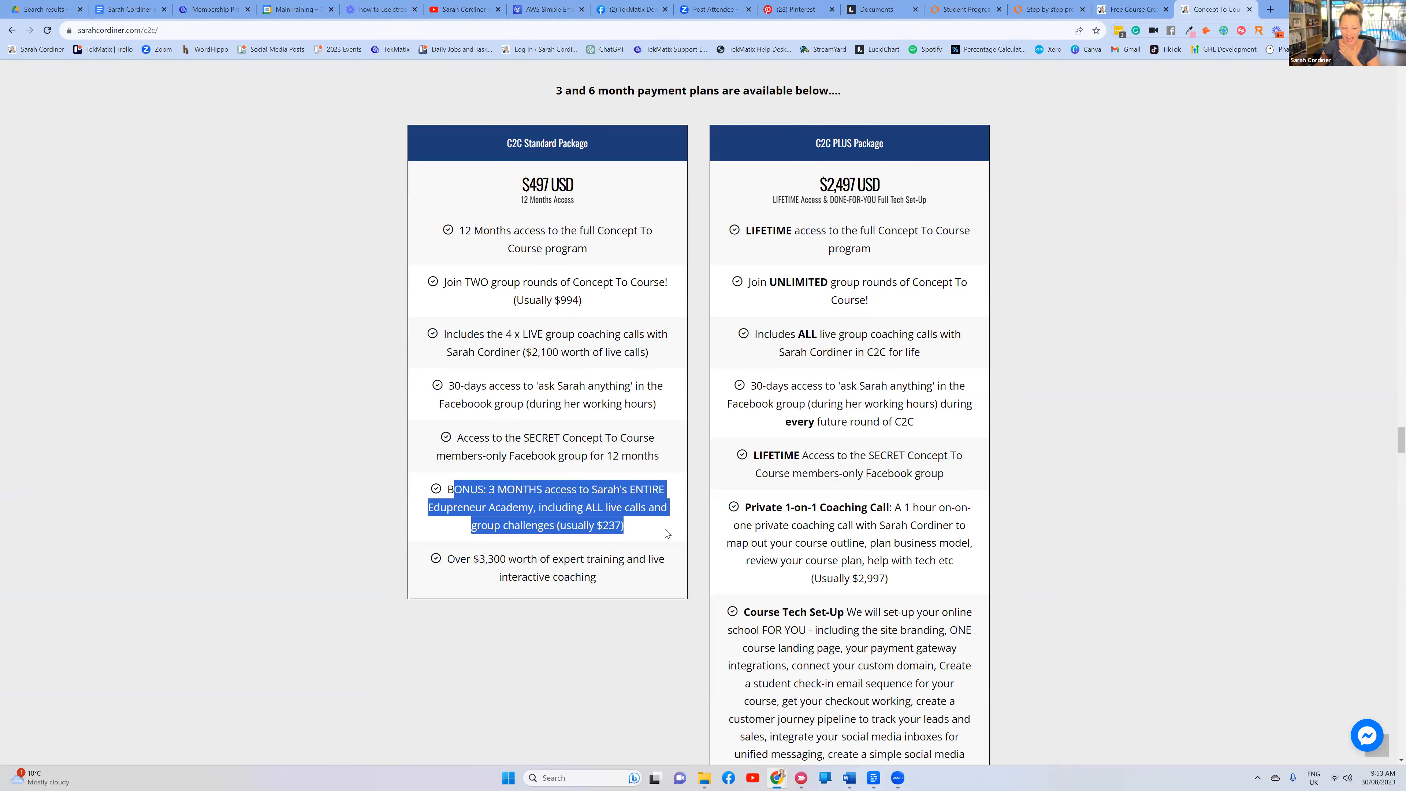
pyautogui.click(656, 535)
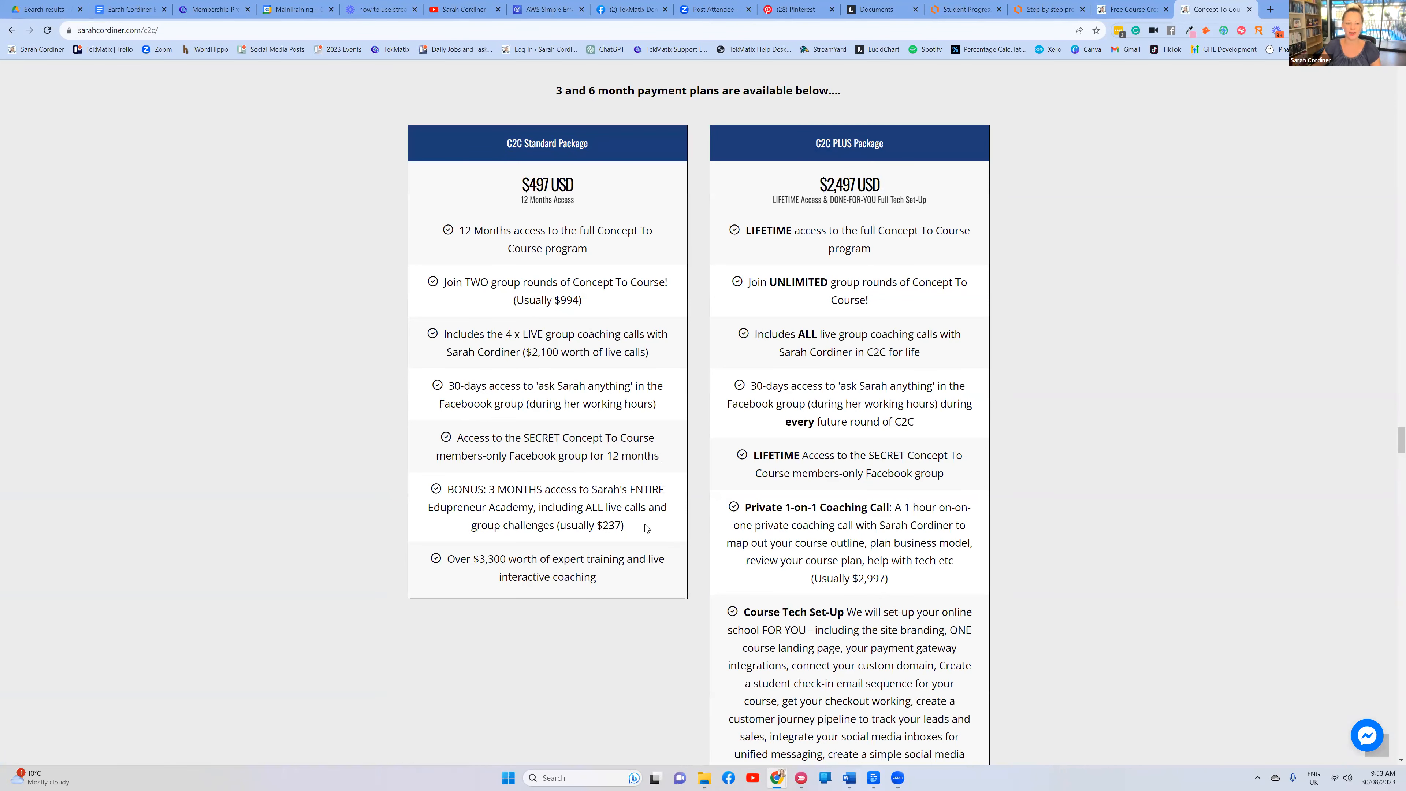
pyautogui.moveTo(514, 282); pyautogui.dragTo(680, 290)
pyautogui.click(1093, 300)
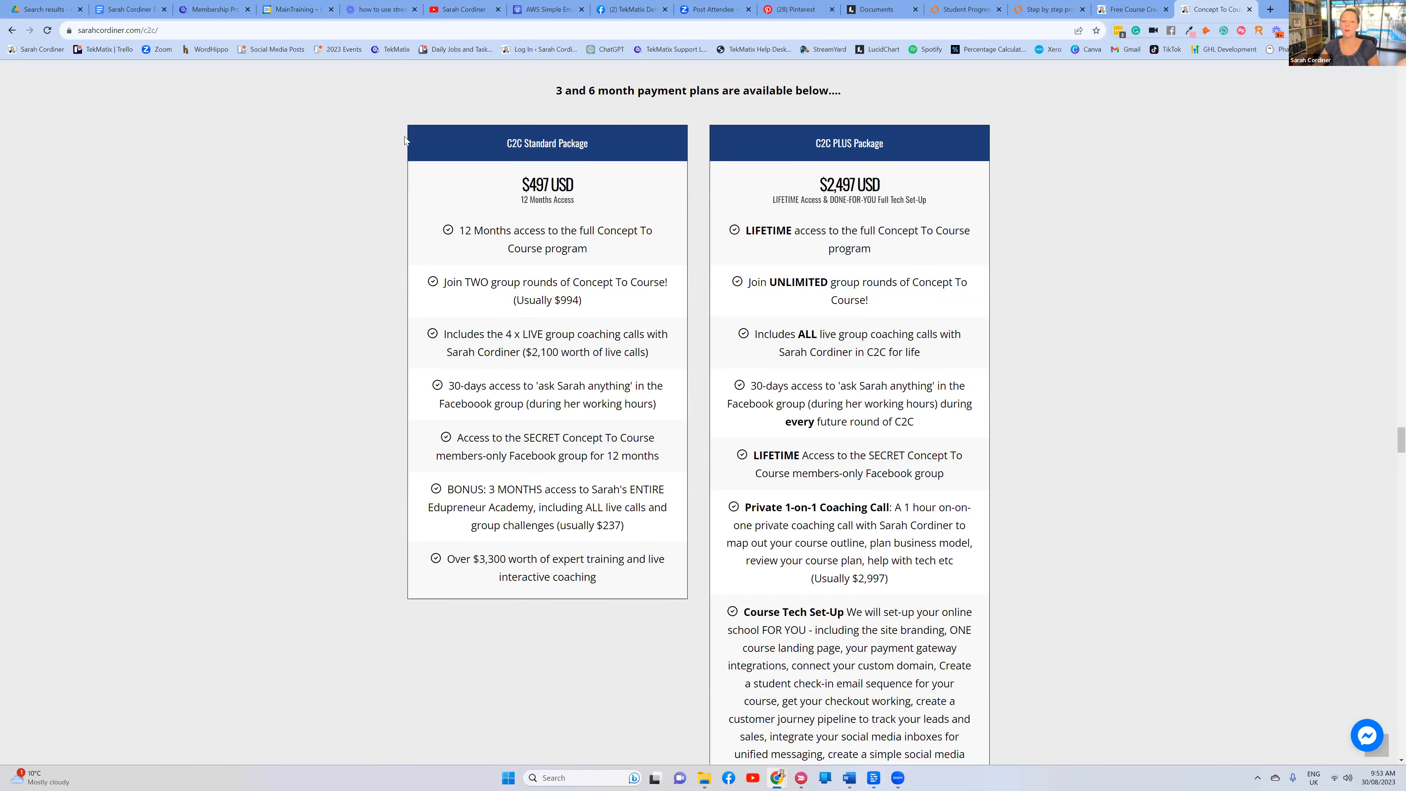
pyautogui.moveTo(523, 190); pyautogui.dragTo(582, 201)
pyautogui.click(1150, 171)
pyautogui.moveTo(886, 149); pyautogui.dragTo(817, 144)
# Scroll past the Course Tech Set-Up section and open the $497 Standard Package pay-in-full checkout
pyautogui.scroll(-1, 886, 283)
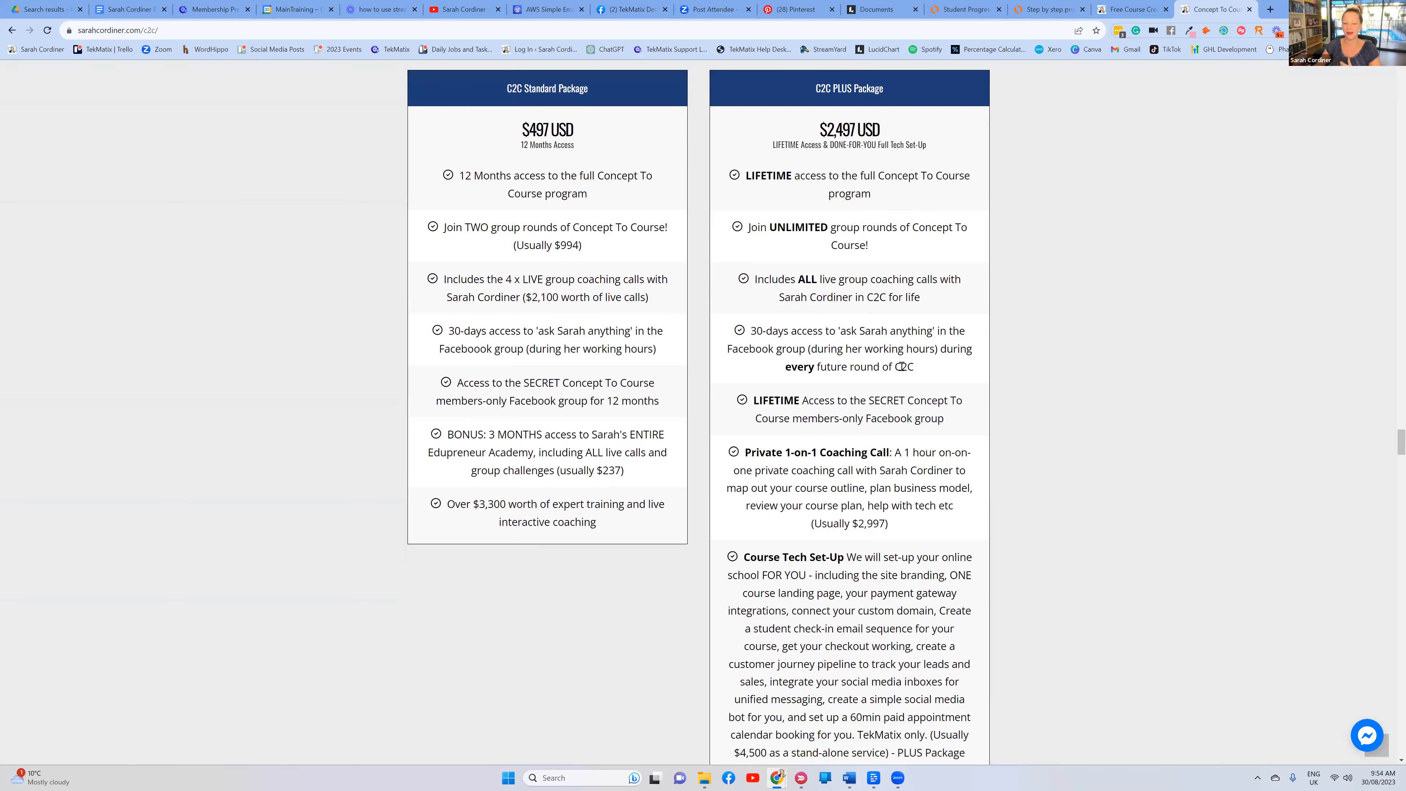
pyautogui.scroll(-4, 901, 366)
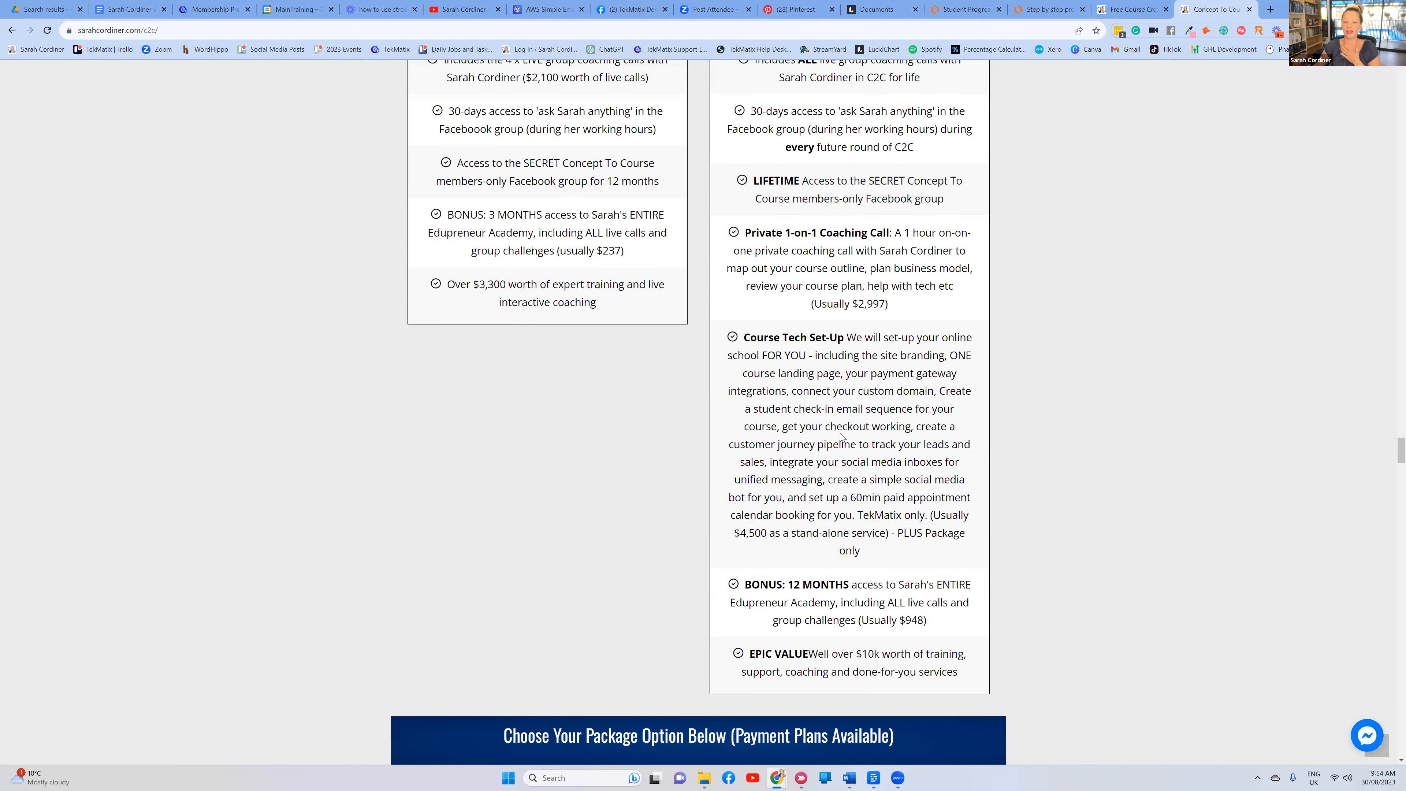
pyautogui.moveTo(903, 533); pyautogui.dragTo(846, 338)
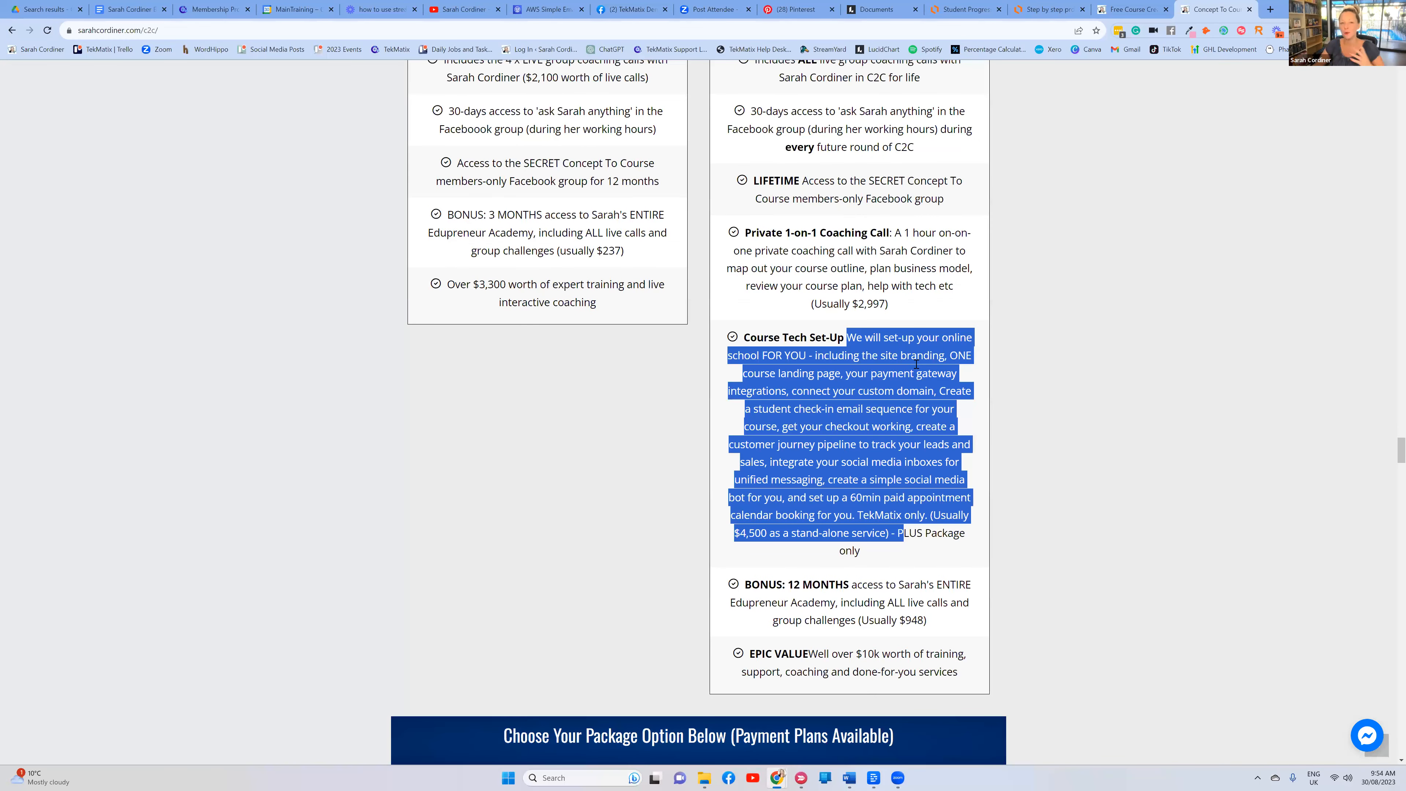
pyautogui.click(1024, 332)
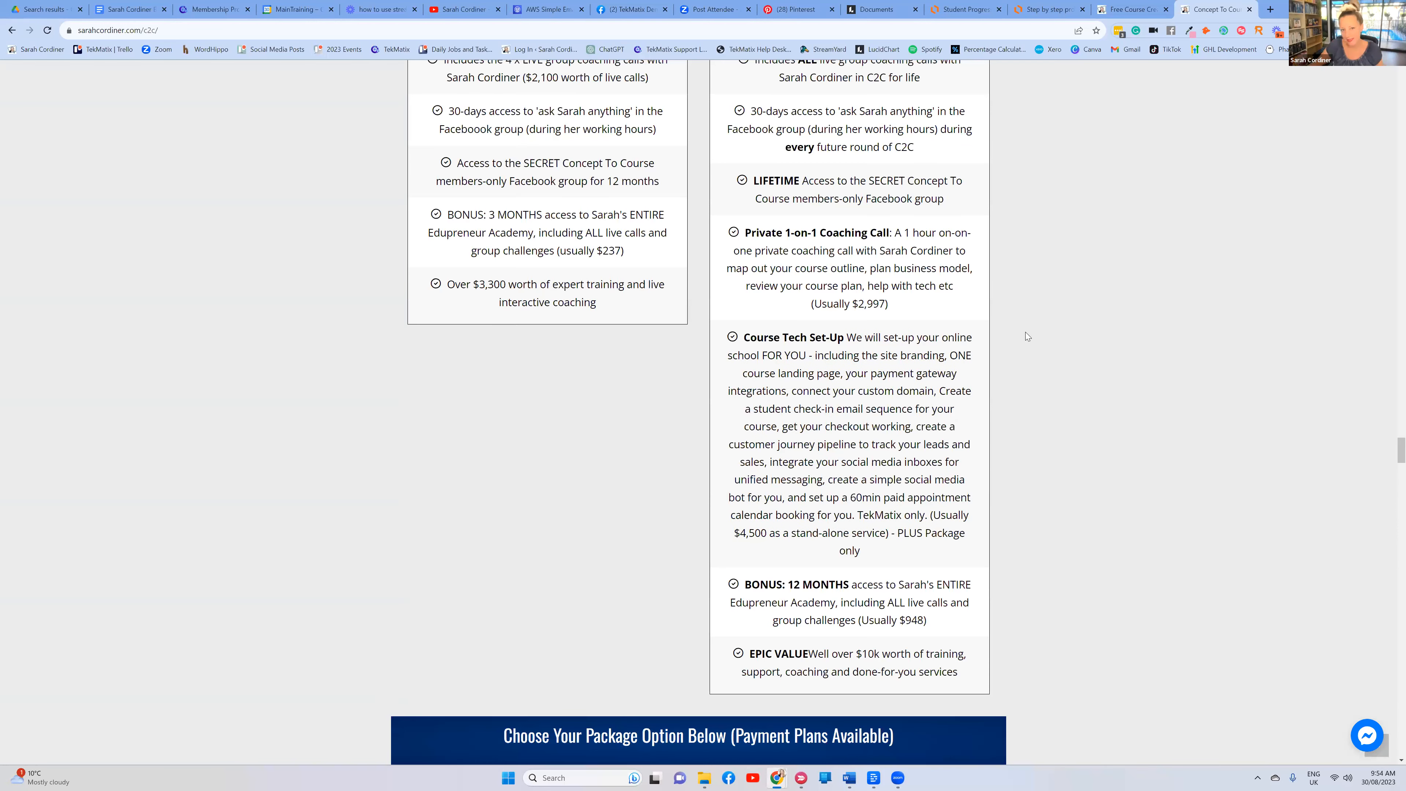
pyautogui.scroll(-1, 1025, 332)
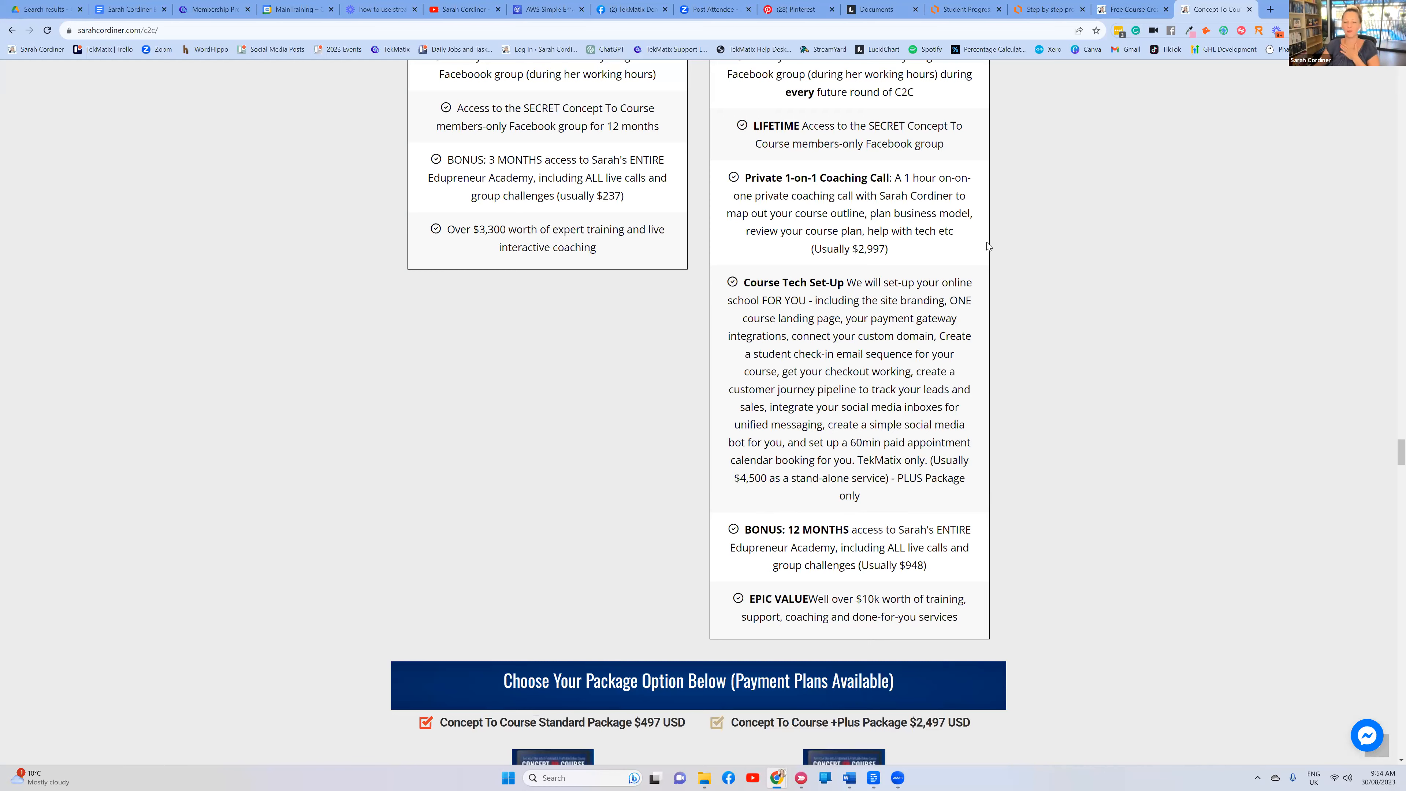
pyautogui.scroll(-8, 979, 276)
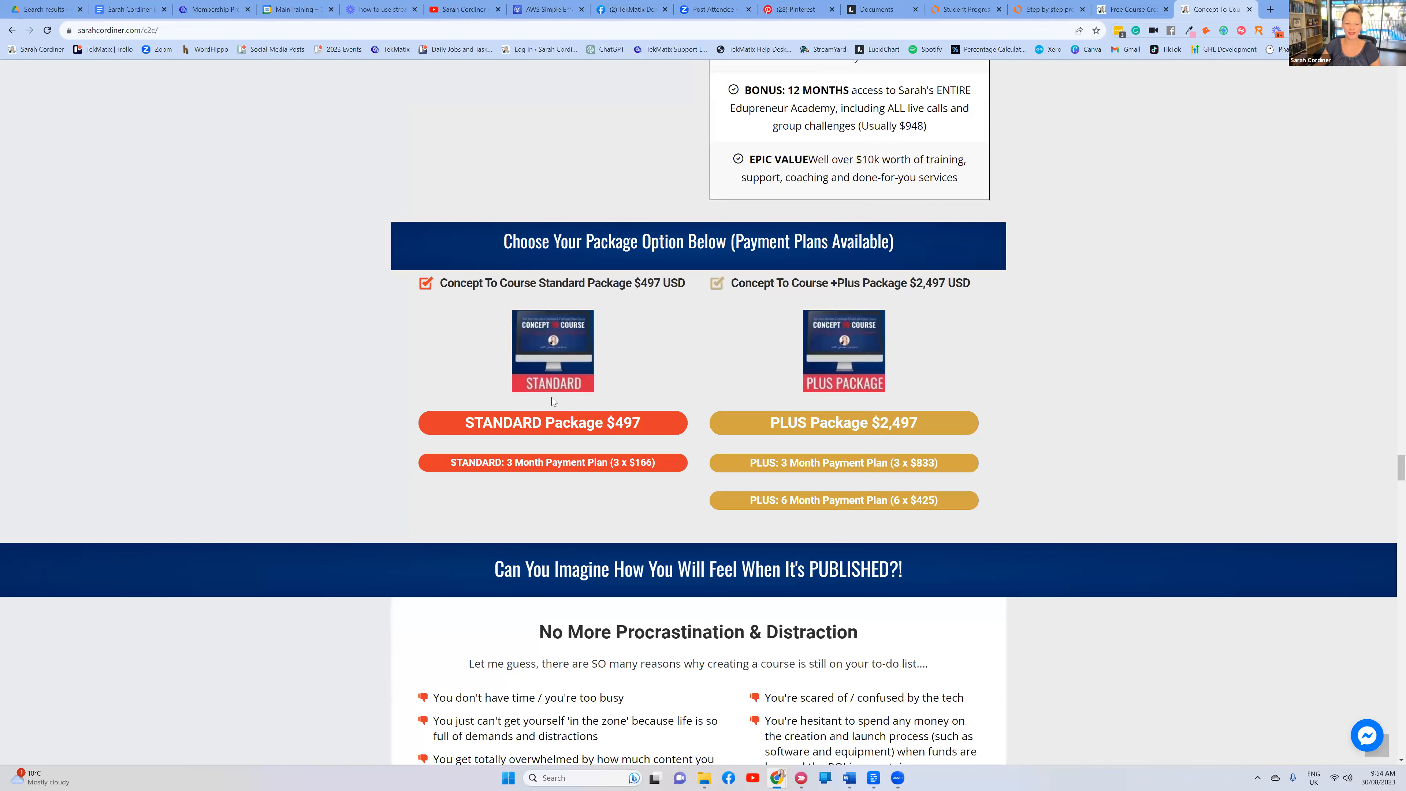
pyautogui.click(560, 425)
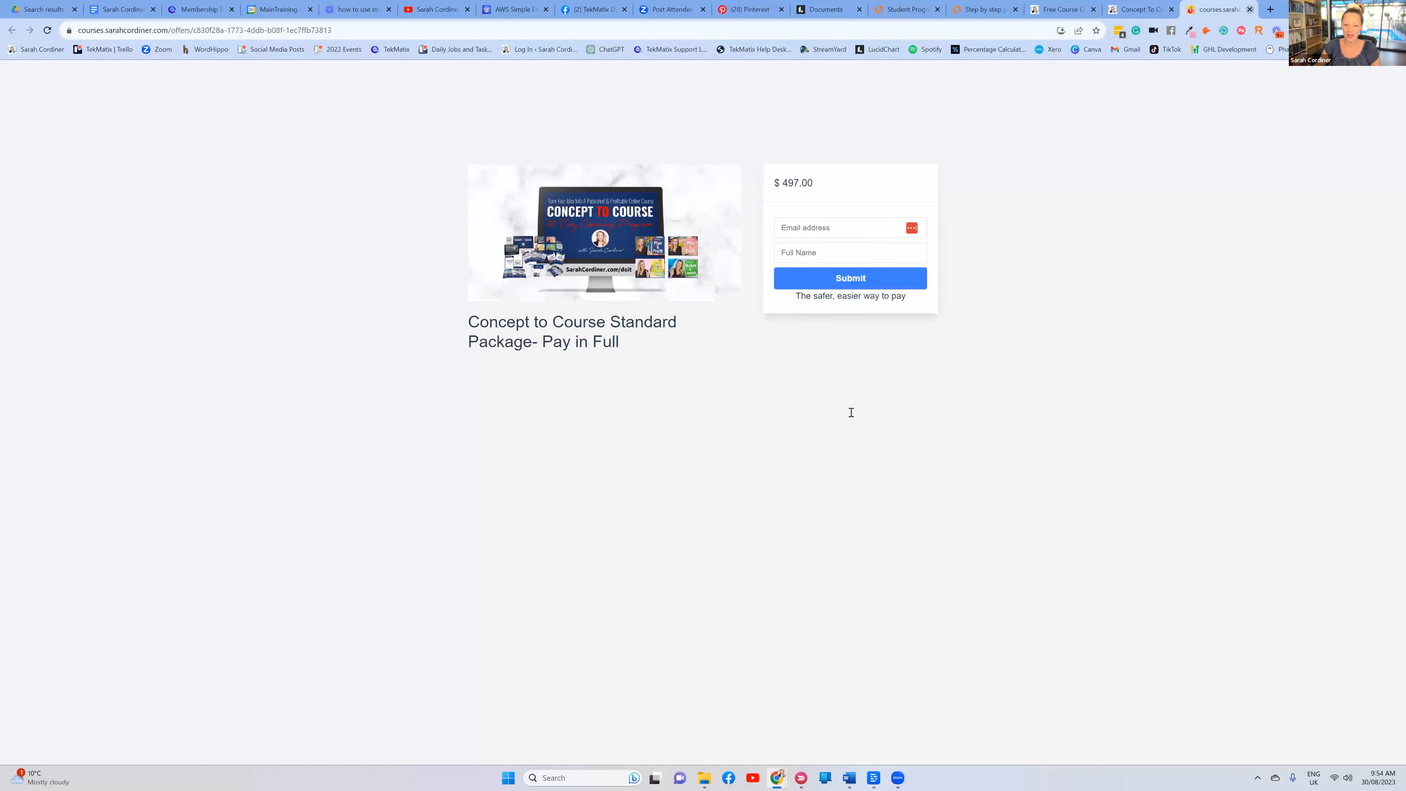
# Open the PLUS 6 Month Payment Plan checkout at $425.00 and test submitting the empty form
pyautogui.hotkey('ctrl', 'shift', 'Tab')
pyautogui.click(879, 430)
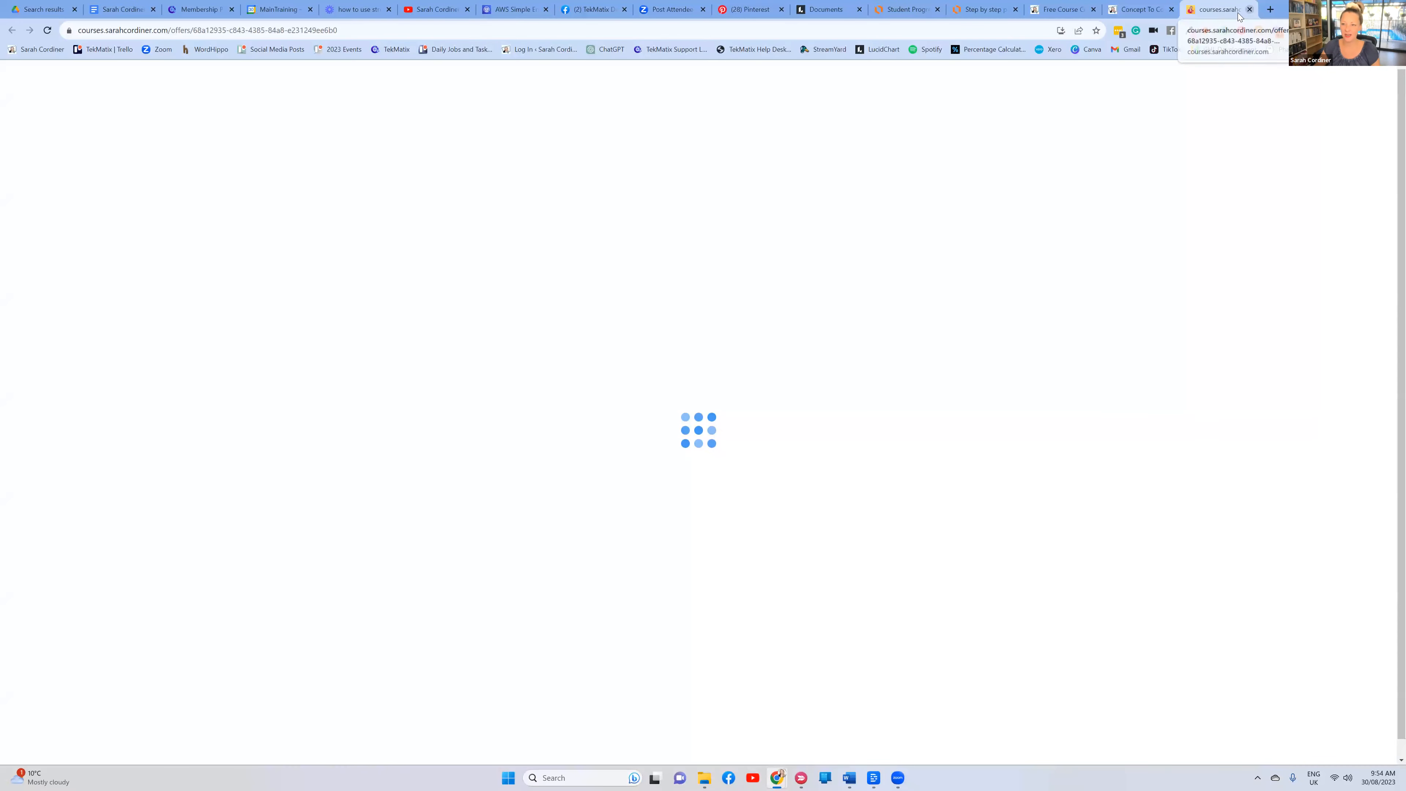
pyautogui.hotkey('ctrl', 'w')
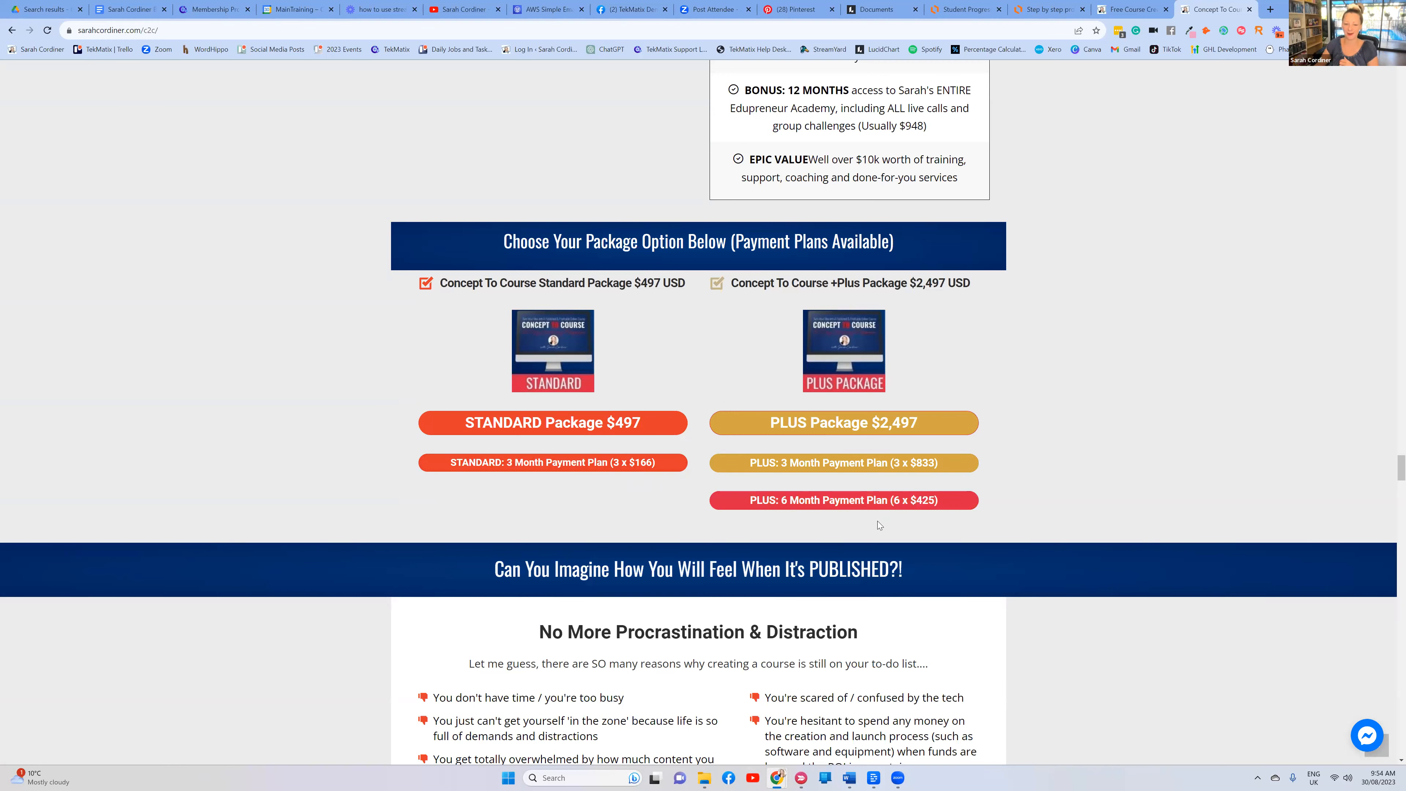
pyautogui.click(898, 504)
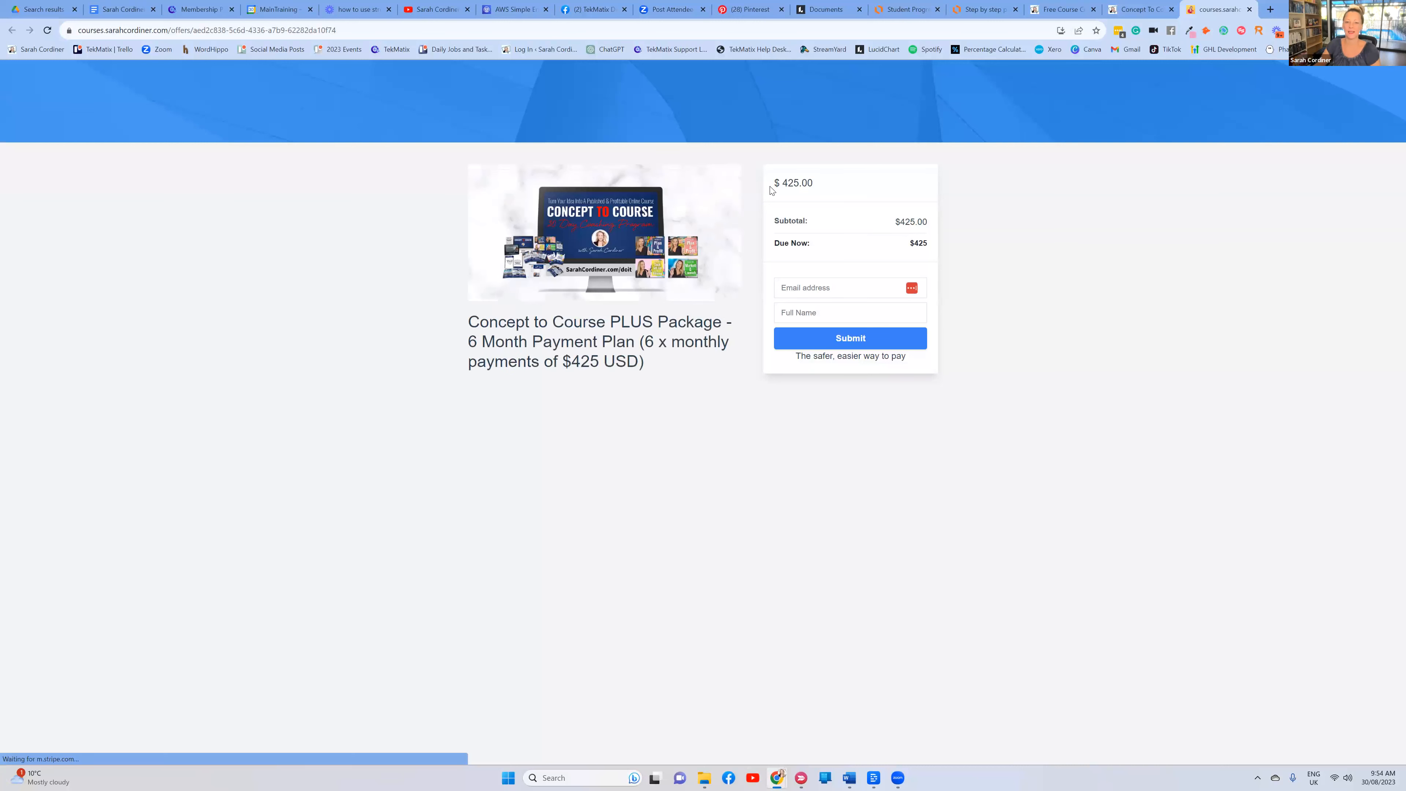
pyautogui.moveTo(770, 186); pyautogui.dragTo(817, 188)
pyautogui.click(1095, 275)
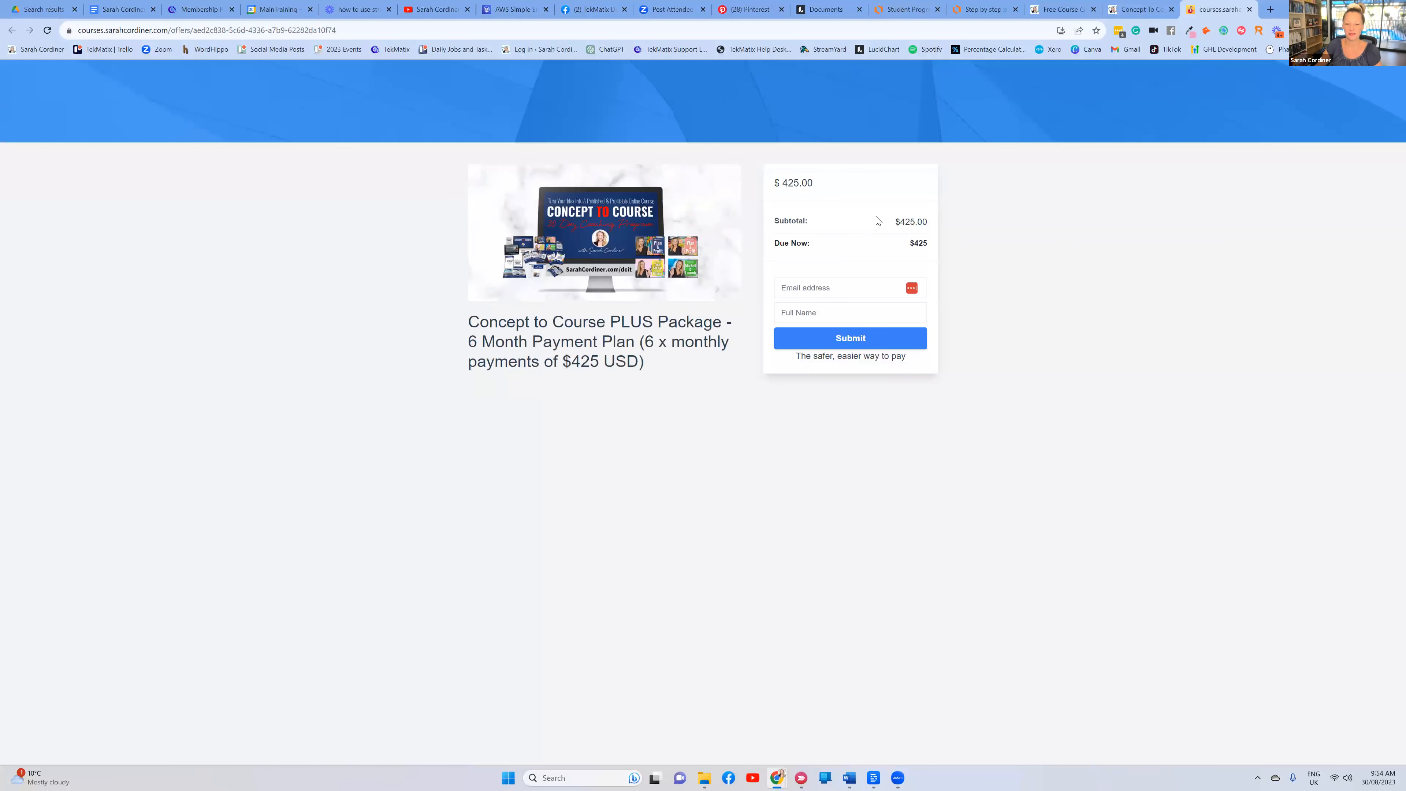
pyautogui.click(845, 339)
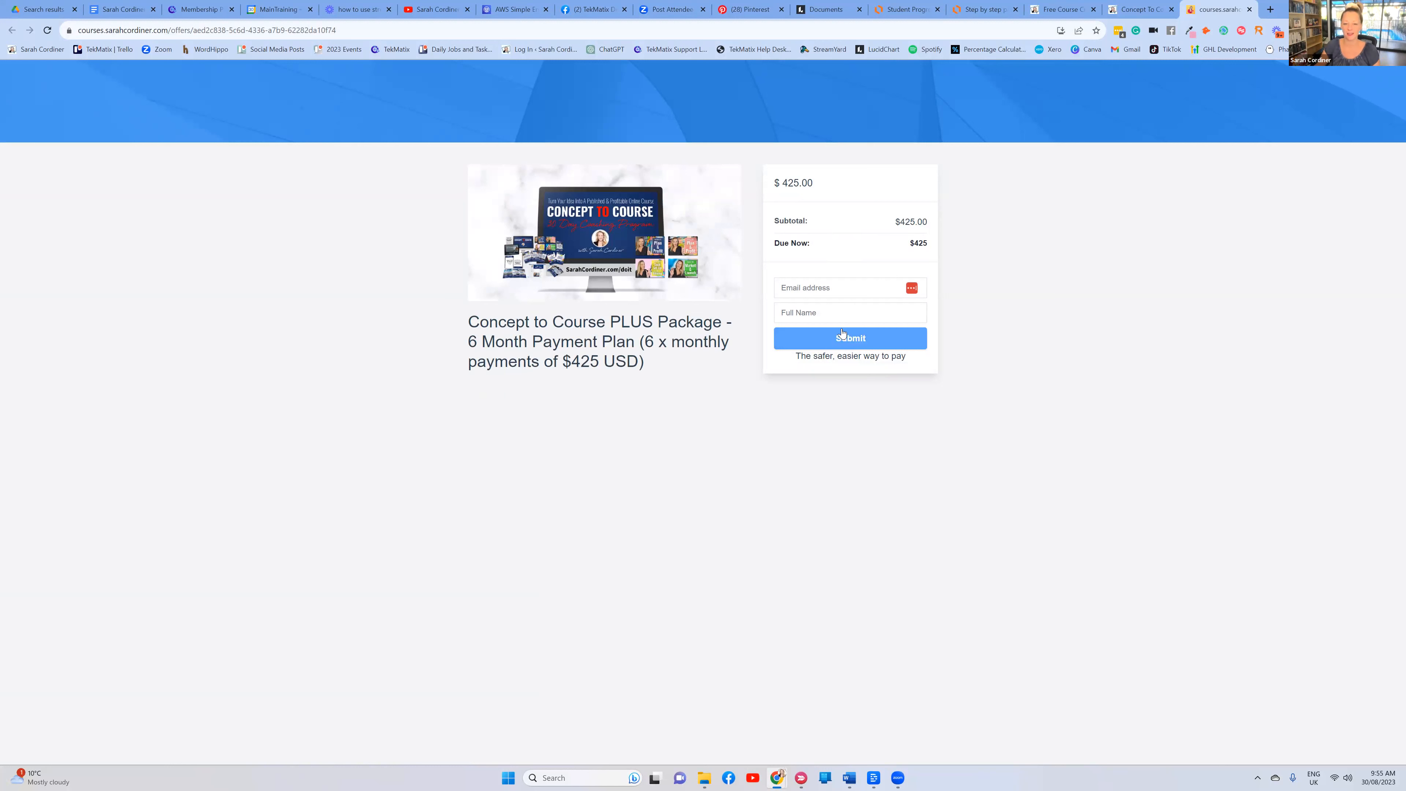
# Check the 6-month, 425 USD plan title, then close the checkout and return to the Astrology Course outline
pyautogui.doubleClick(647, 341)
pyautogui.click(638, 359)
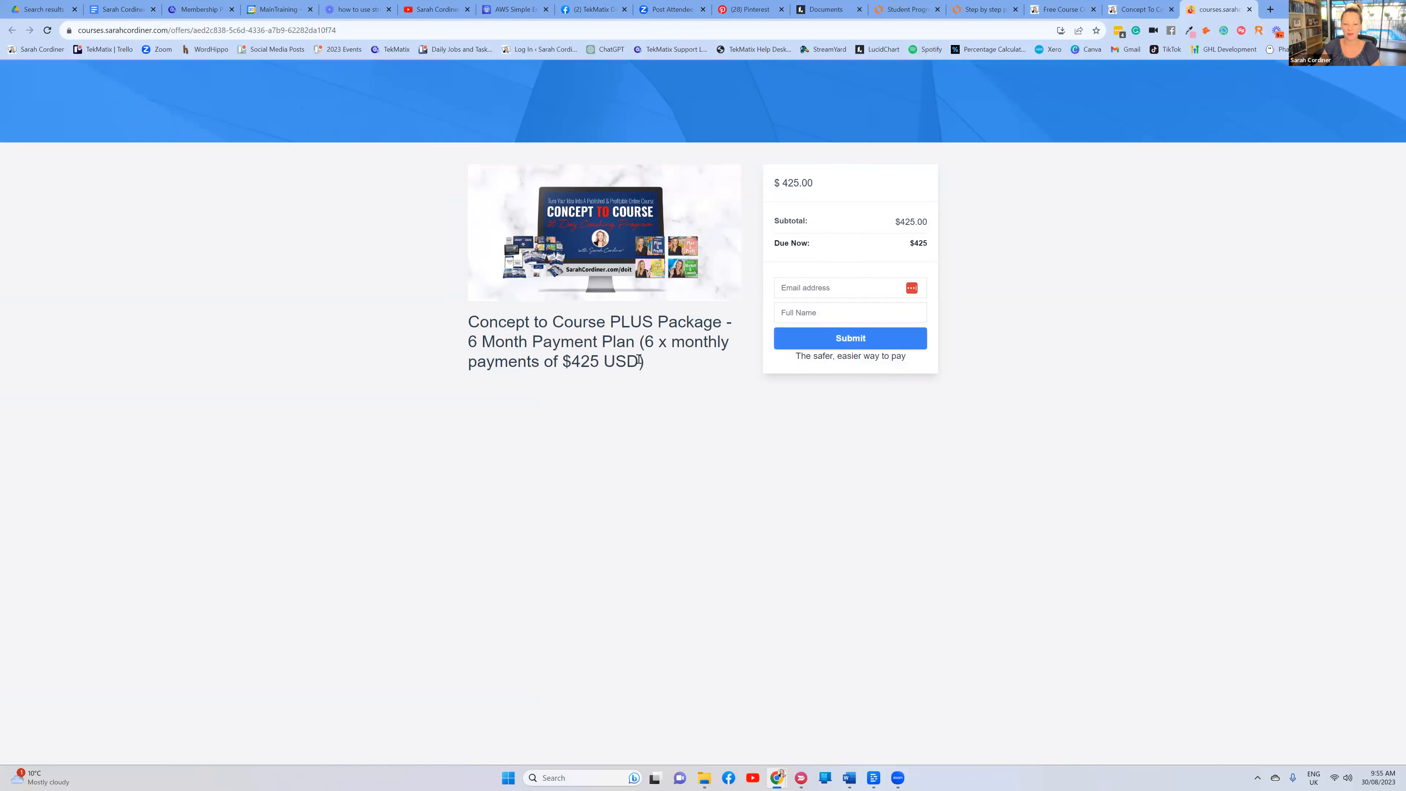
pyautogui.moveTo(576, 359); pyautogui.dragTo(640, 361)
pyautogui.click(794, 483)
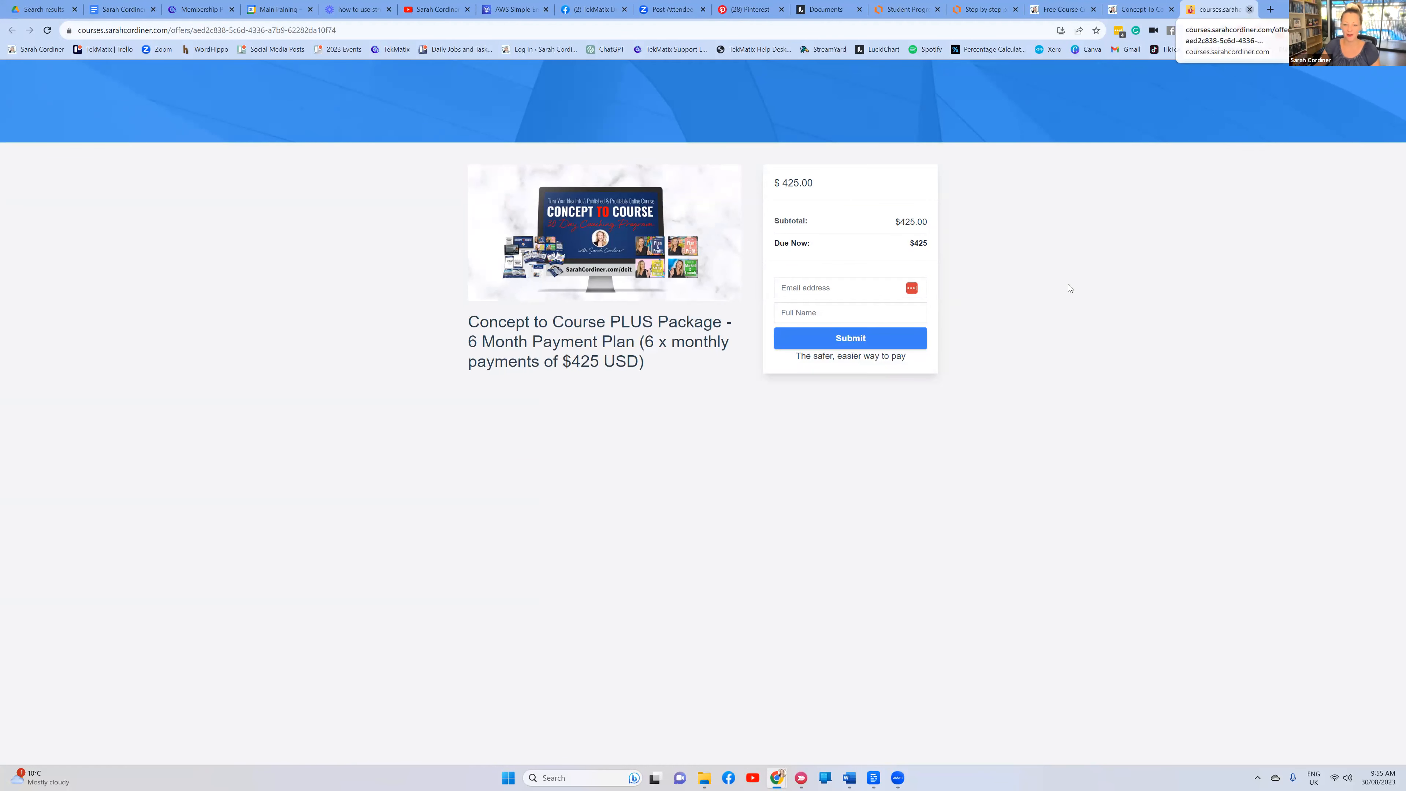
pyautogui.hotkey('ctrl', 'w')
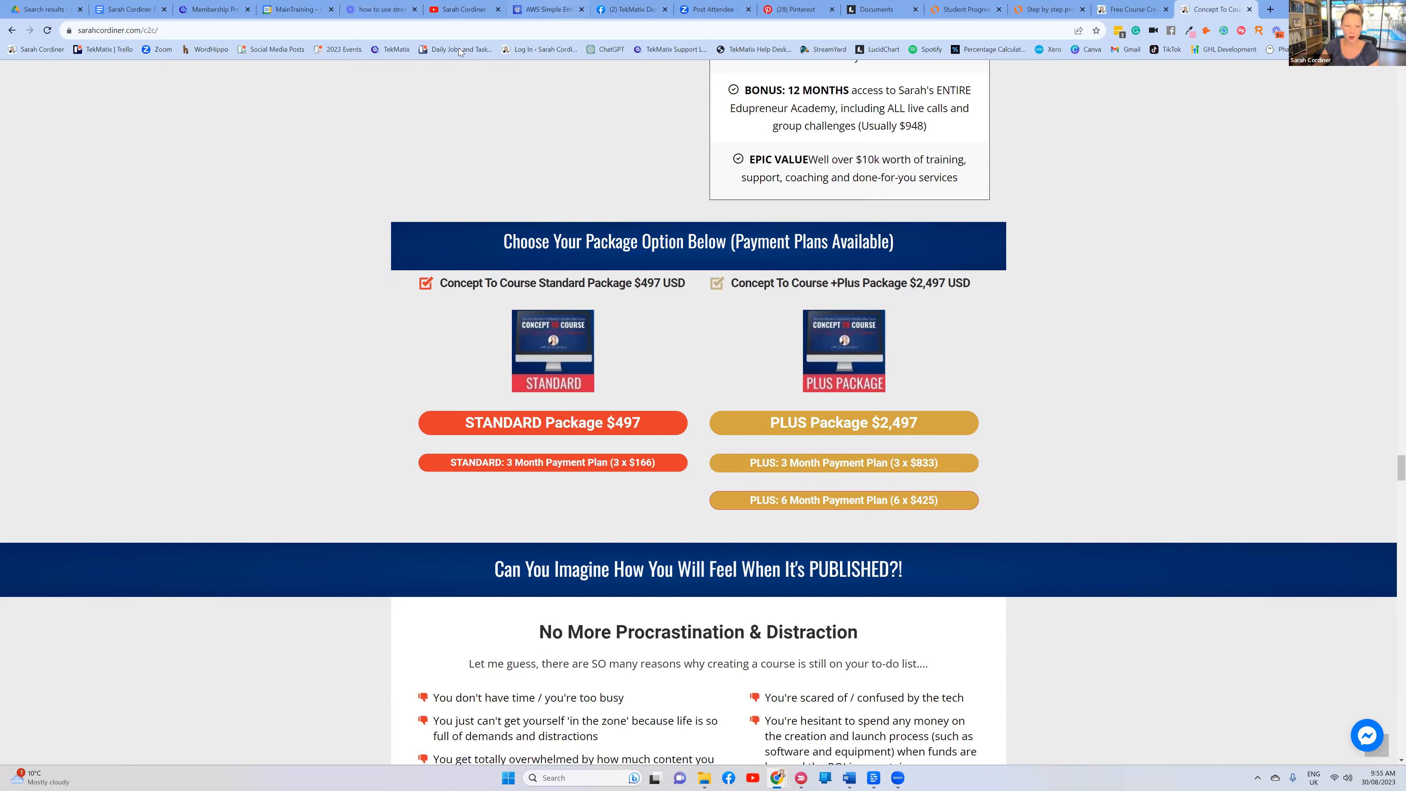
pyautogui.click(222, 13)
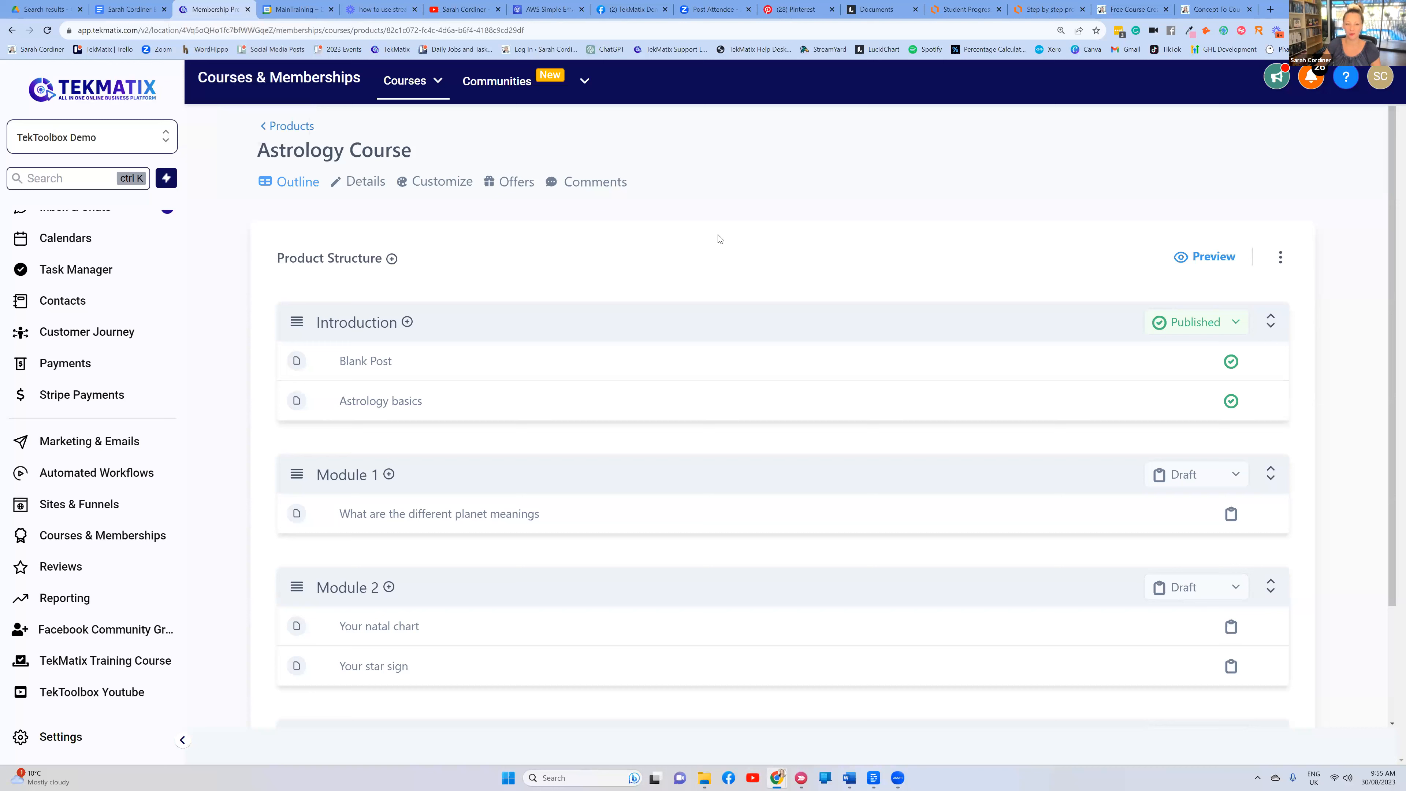
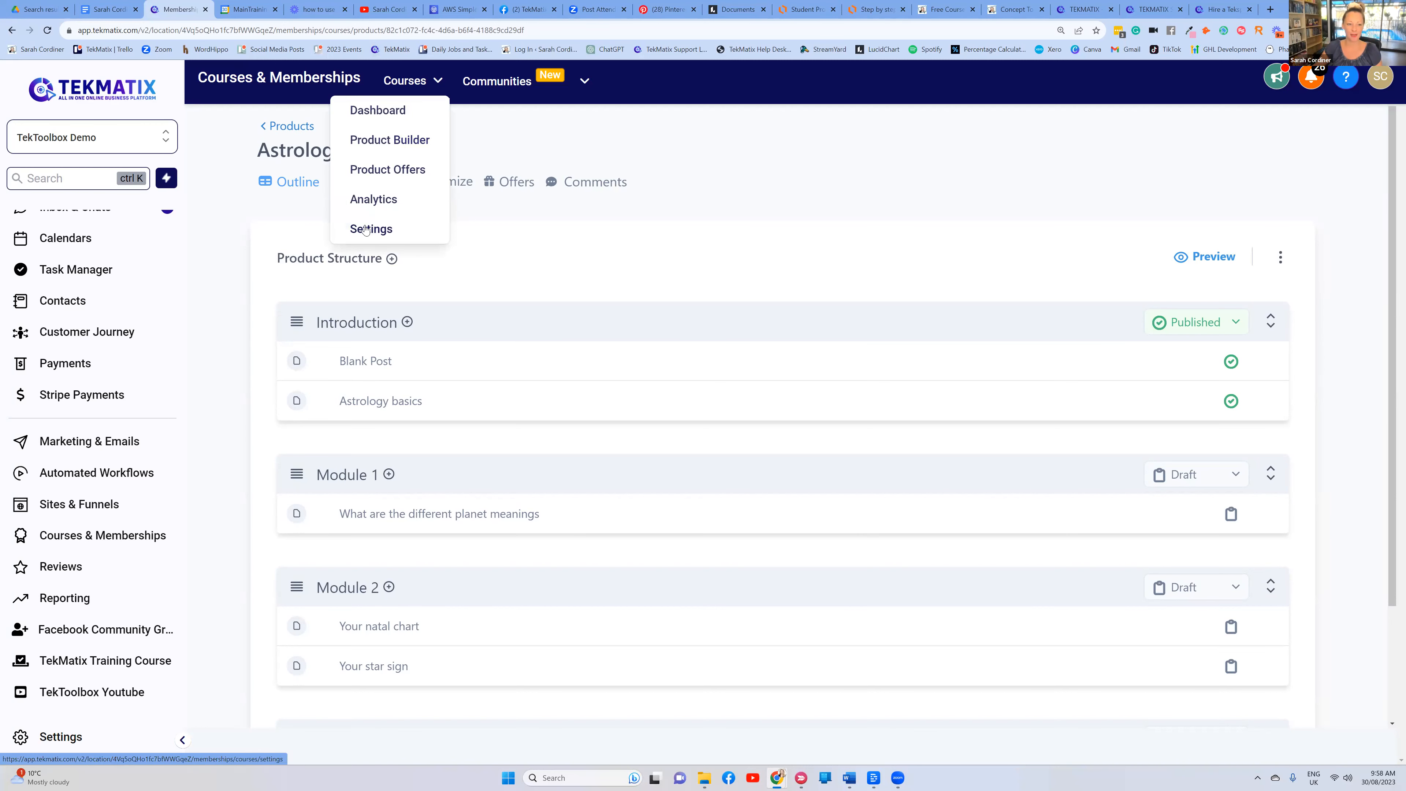
# Open Site Details from Courses Settings and check the TekMatix Academy title and workshops.tekmatix subdomain
pyautogui.click(373, 231)
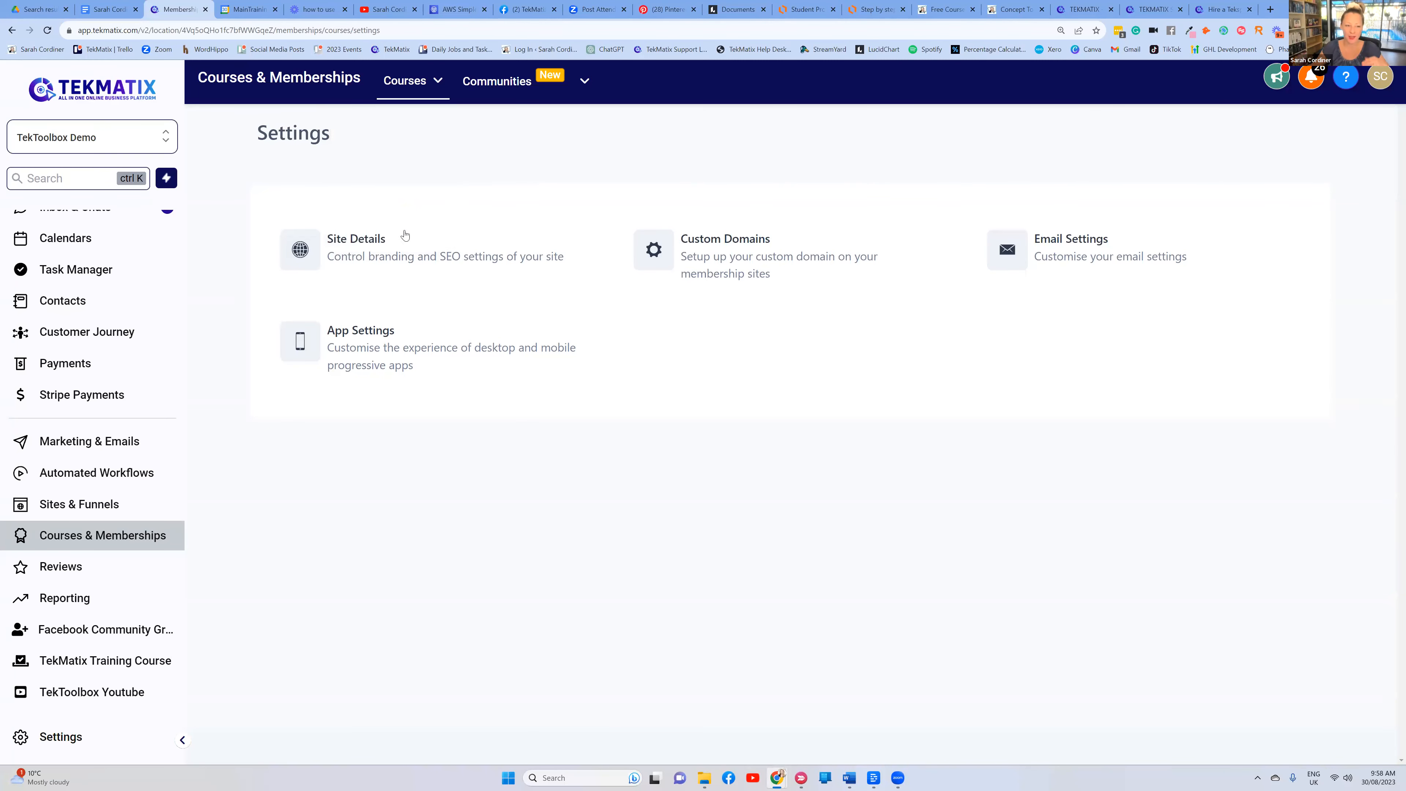
pyautogui.click(394, 256)
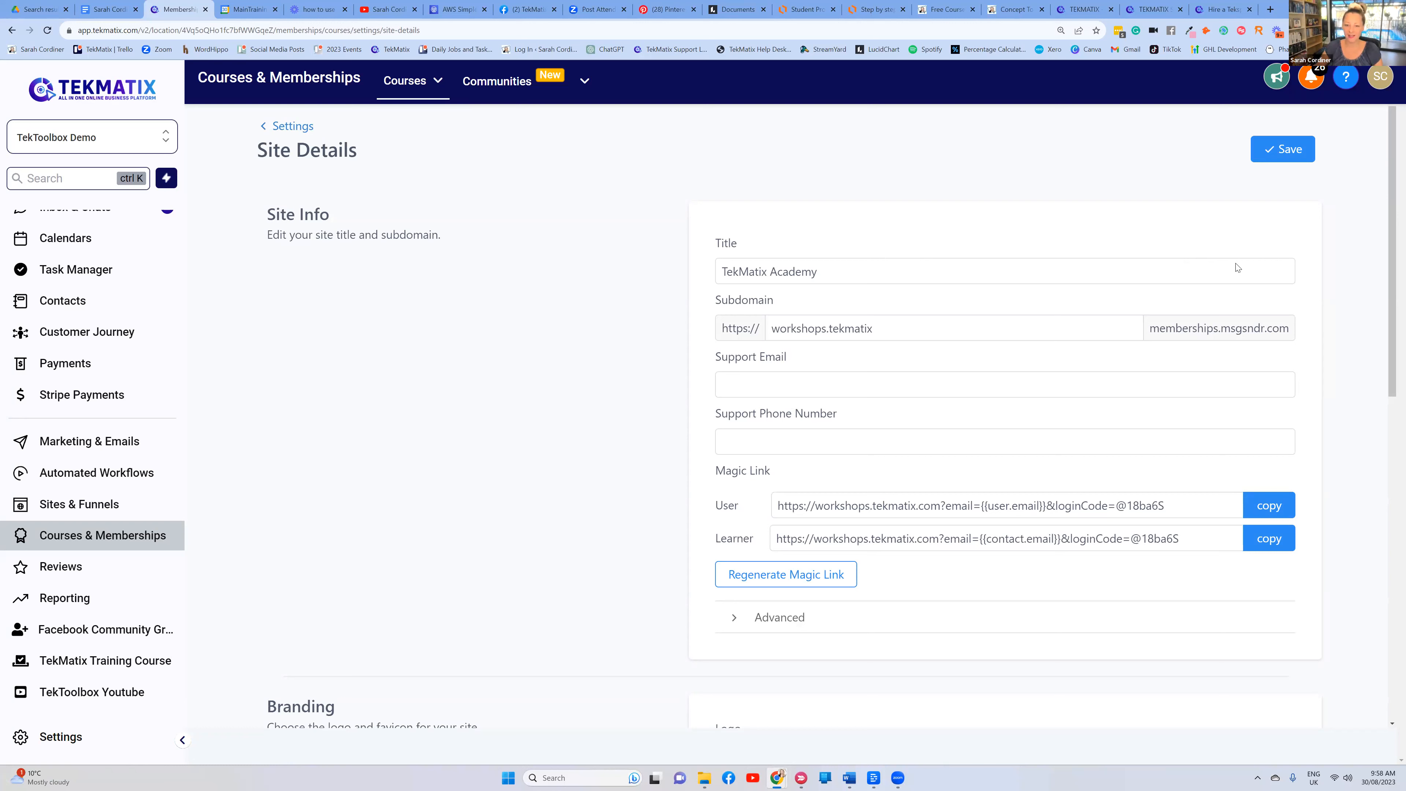
pyautogui.moveTo(843, 271); pyautogui.dragTo(722, 262)
pyautogui.click(832, 277)
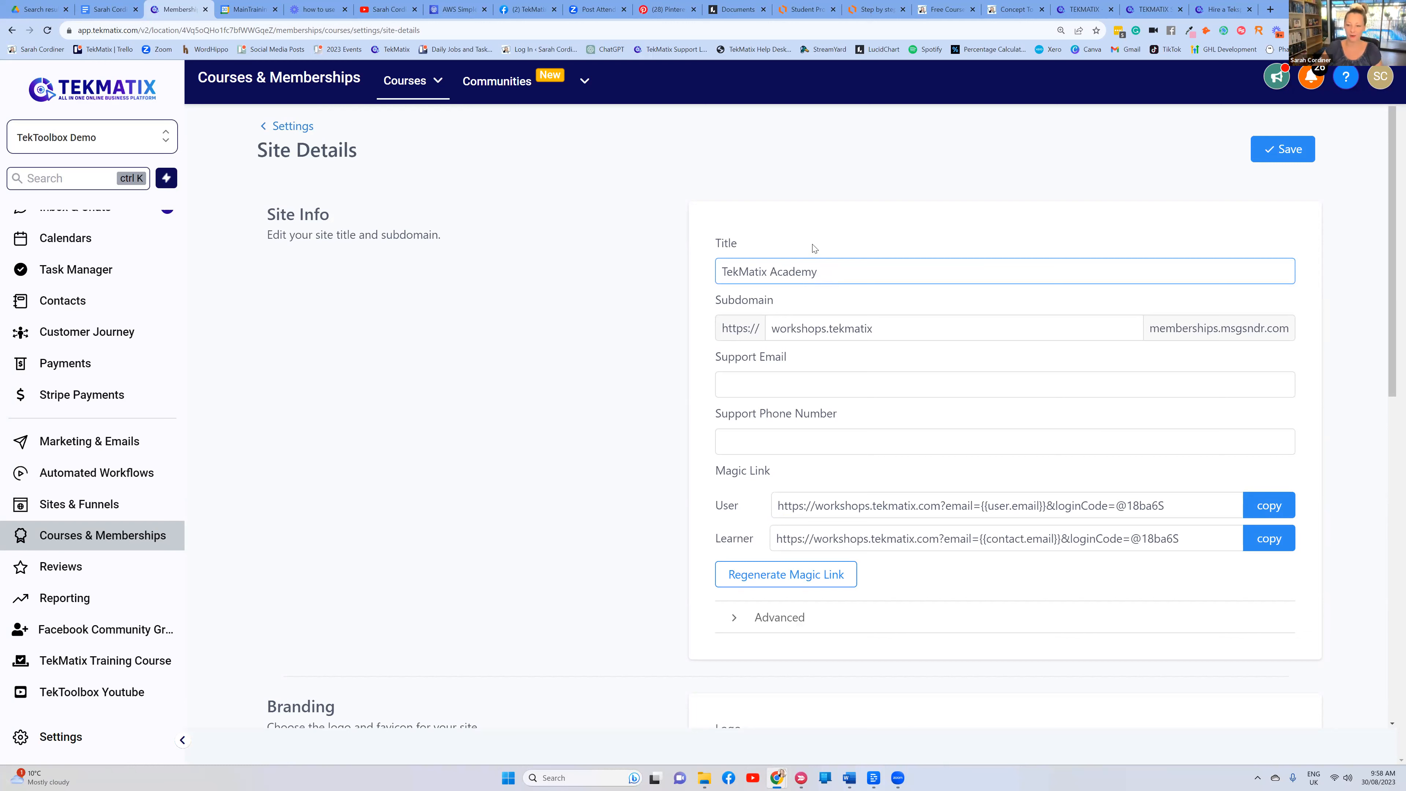
pyautogui.doubleClick(890, 327)
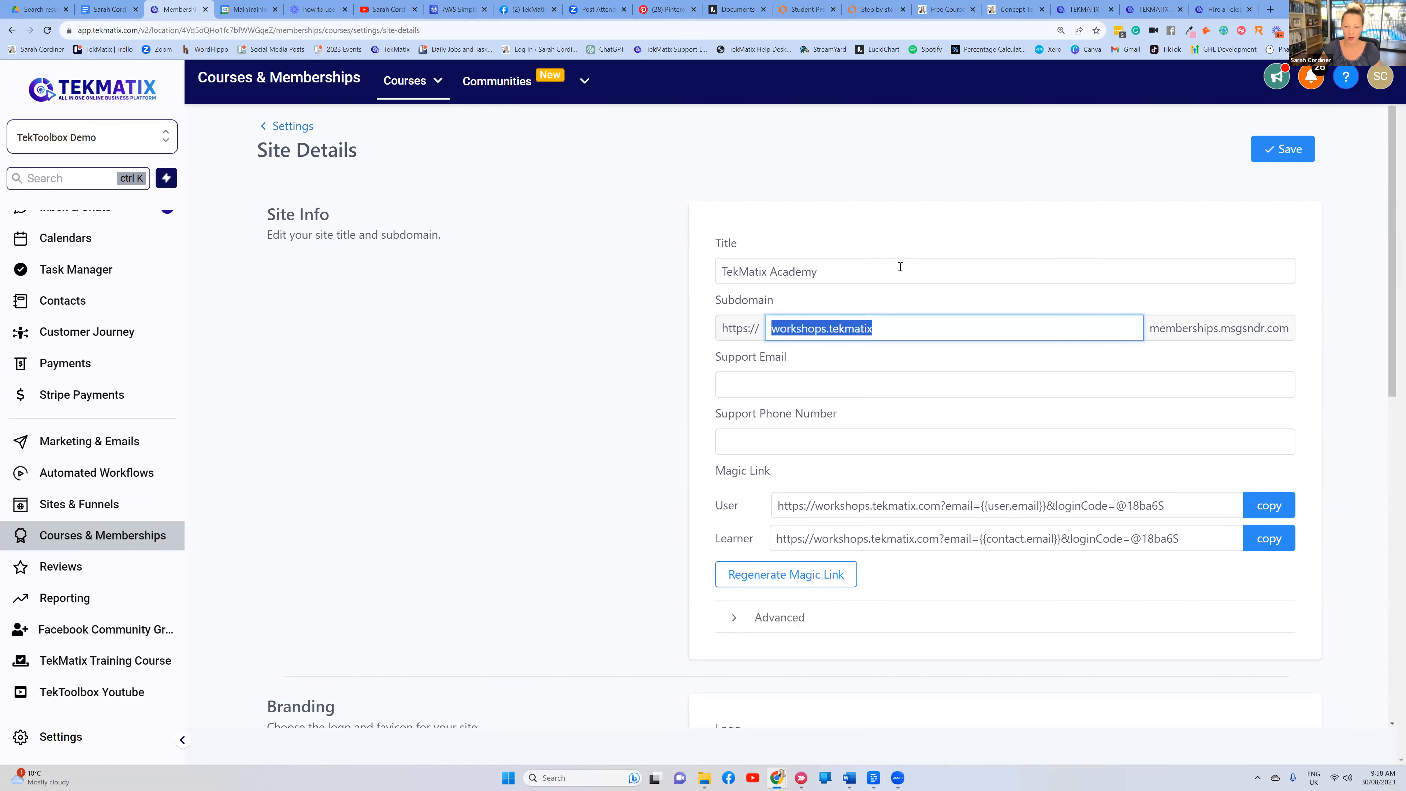
pyautogui.click(898, 247)
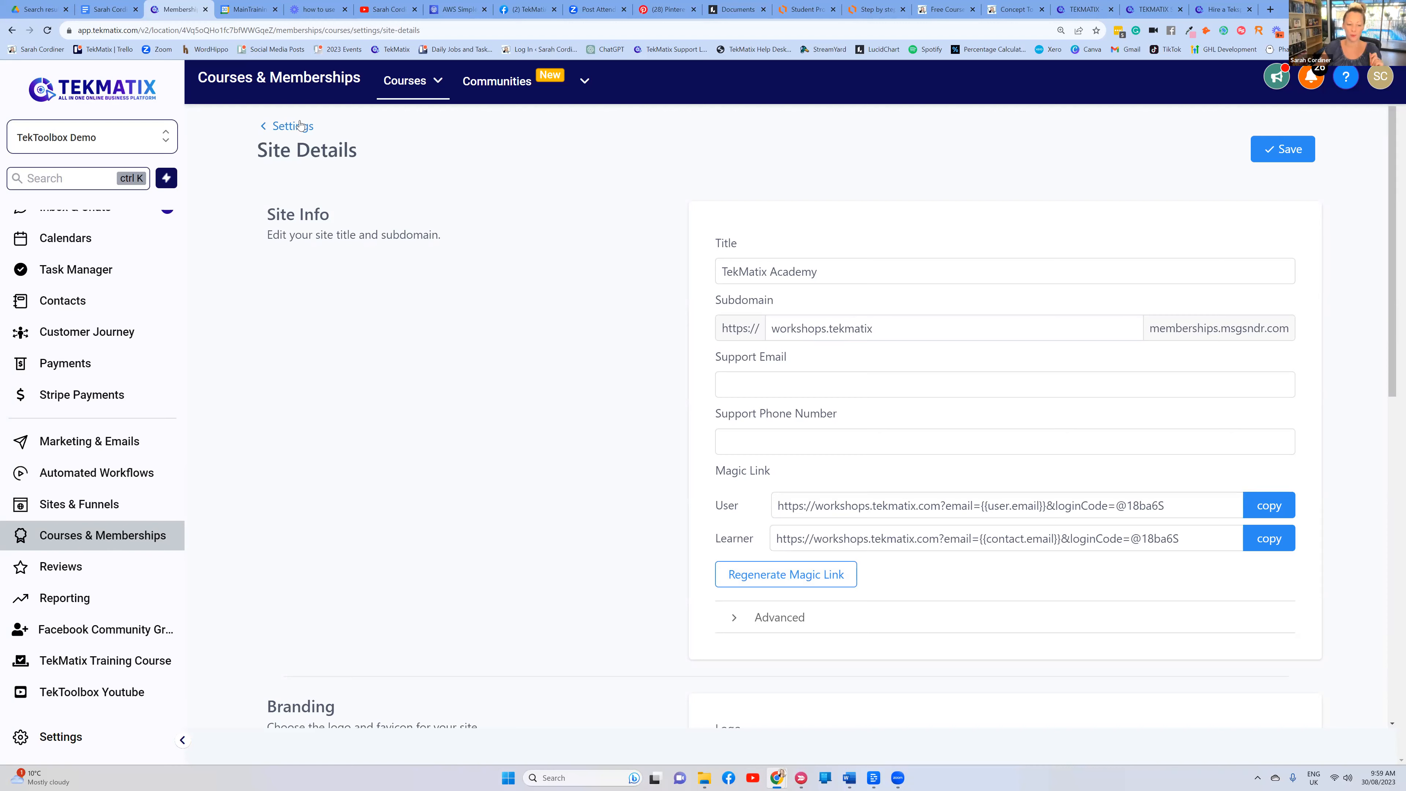
# Scroll through Site Details, go back to Settings, and briefly check the Lucidchart course-creation flowchart
pyautogui.scroll(-10, 675, 235)
pyautogui.scroll(2, 690, 291)
pyautogui.scroll(-4, 762, 585)
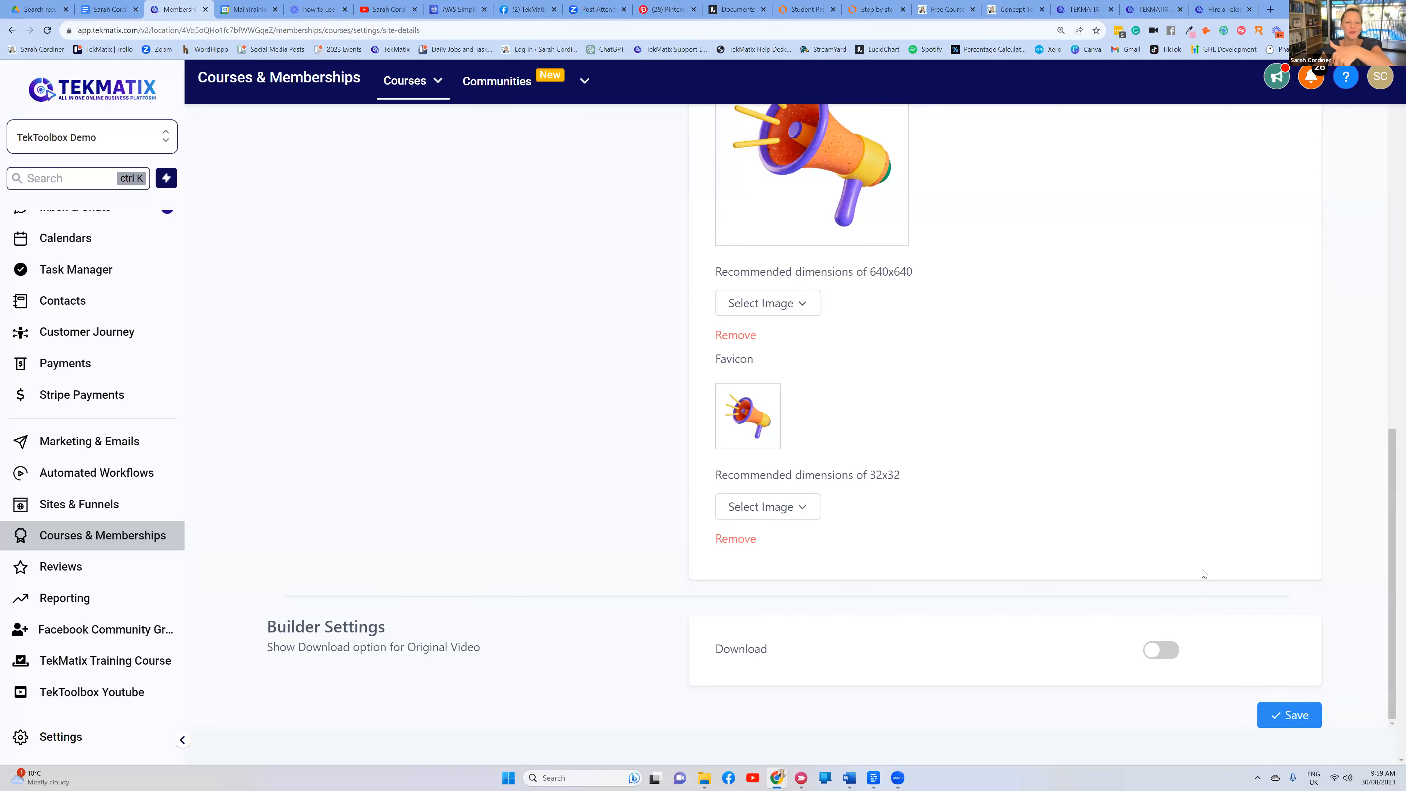
pyautogui.scroll(5, 1201, 518)
pyautogui.scroll(6, 1201, 500)
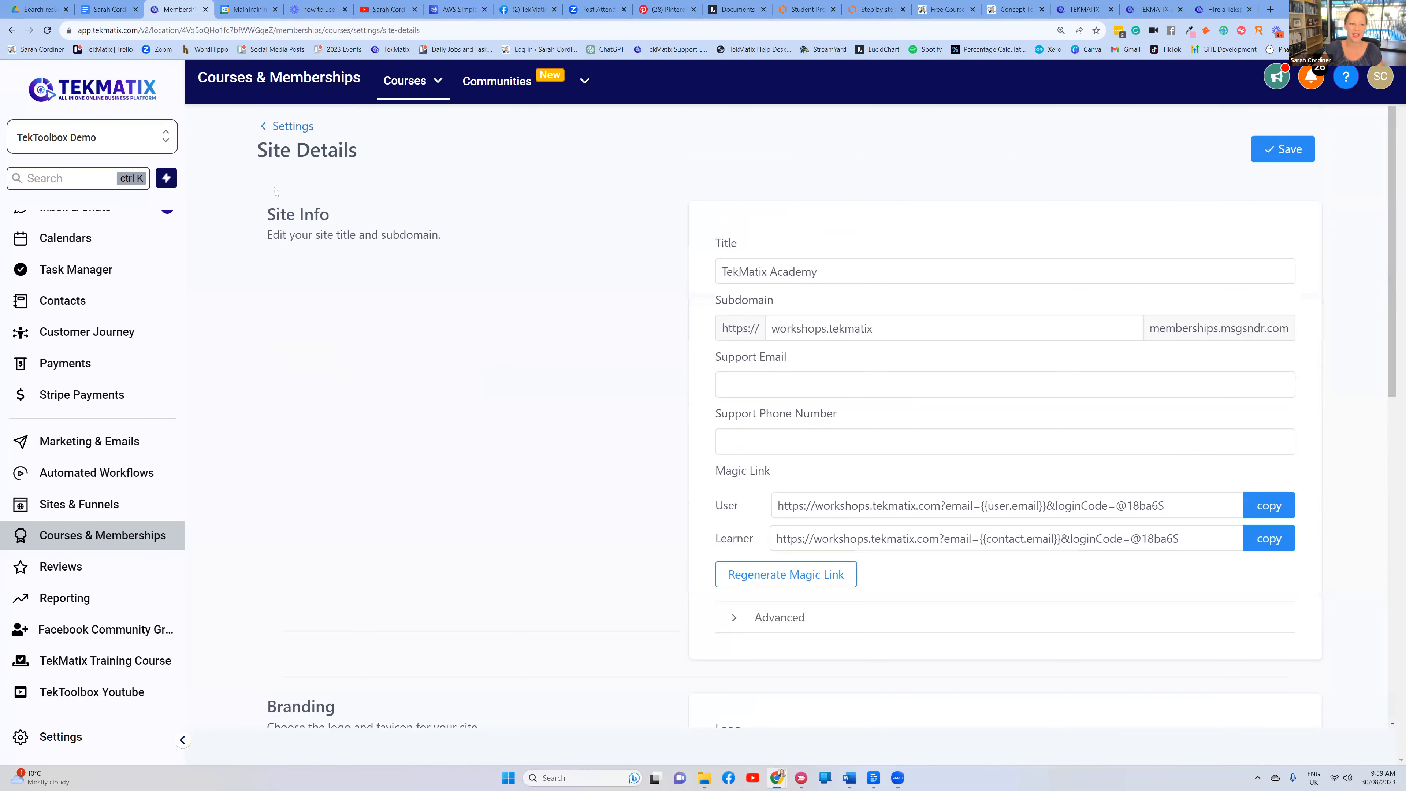
pyautogui.click(282, 132)
pyautogui.click(876, 10)
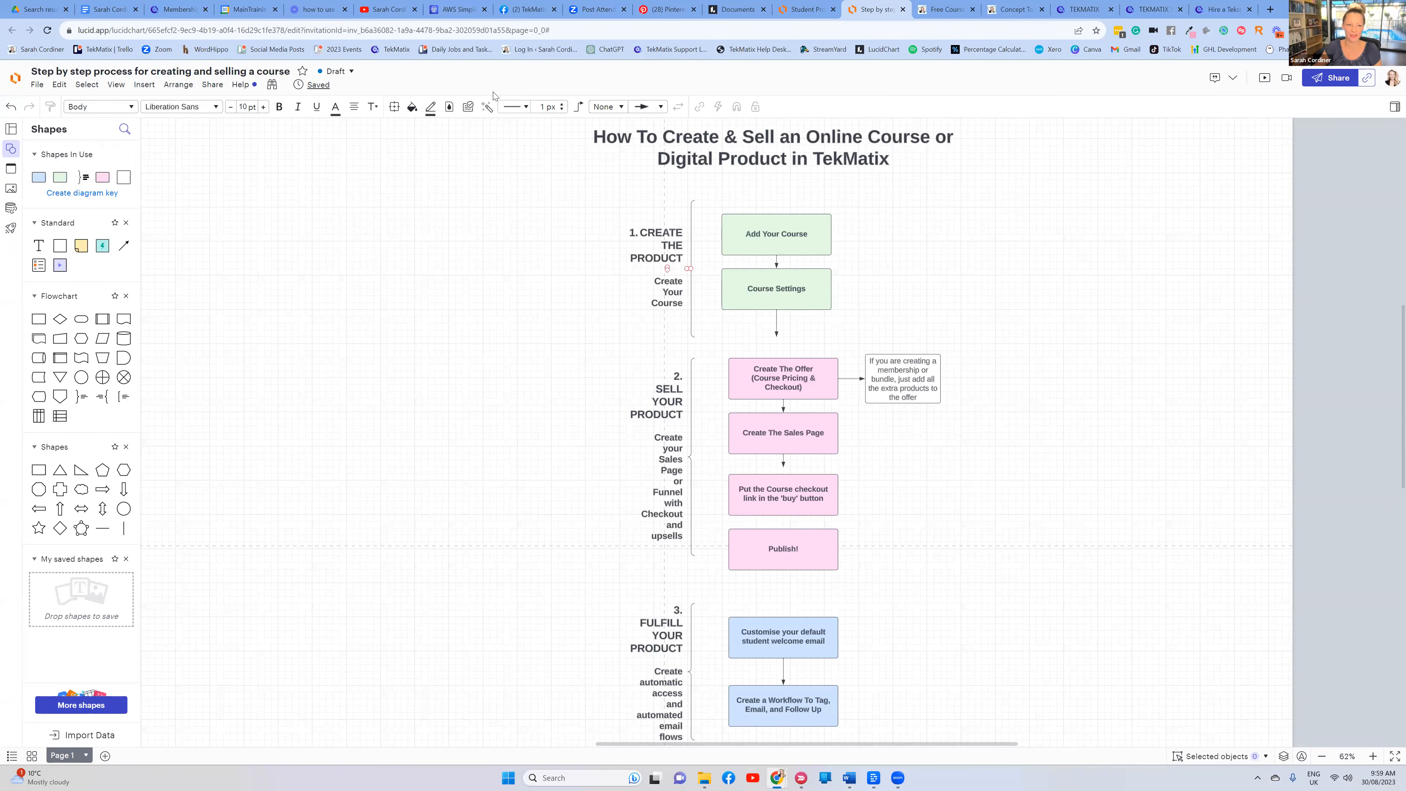
pyautogui.click(176, 9)
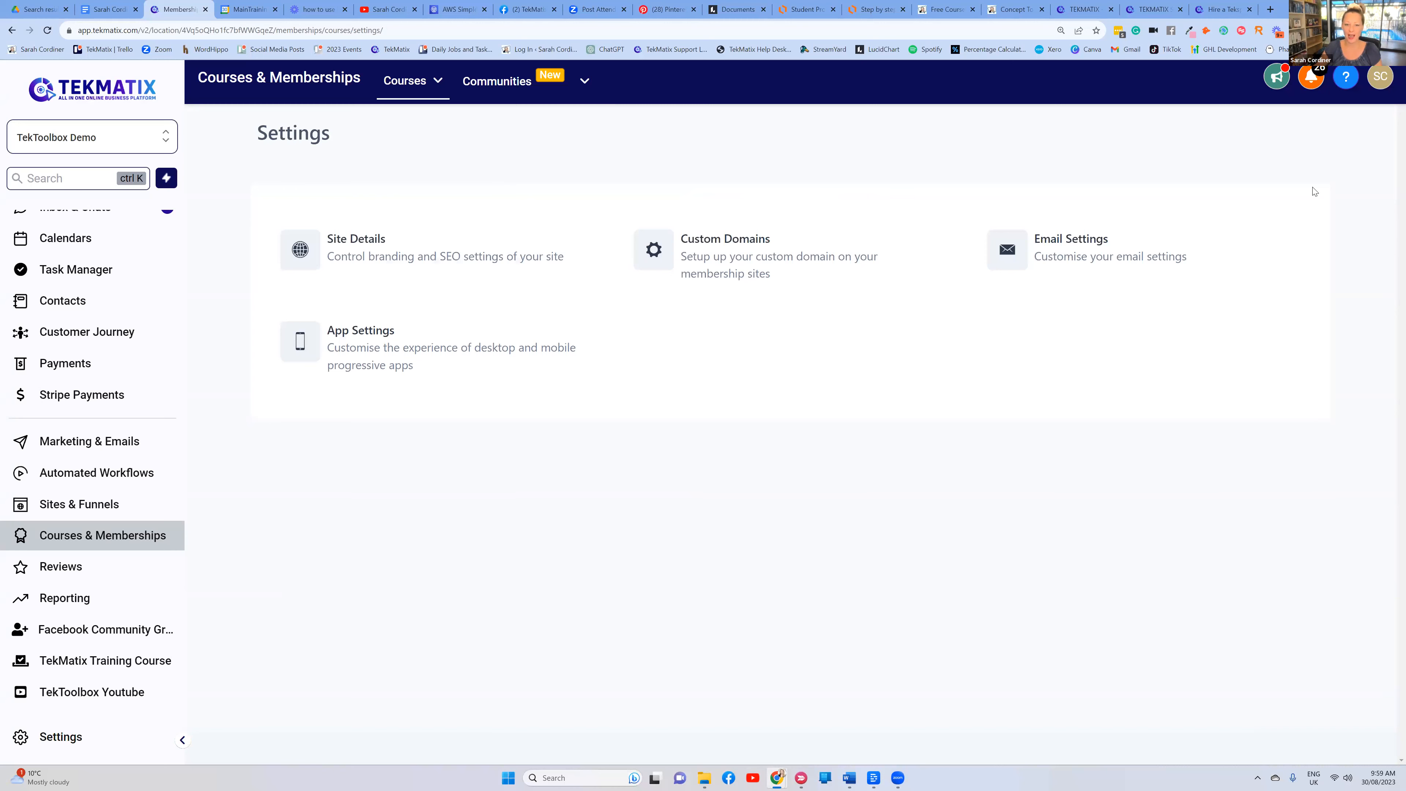
# Open Email Settings and review the Send Welcome Email section and its template
pyautogui.click(1052, 243)
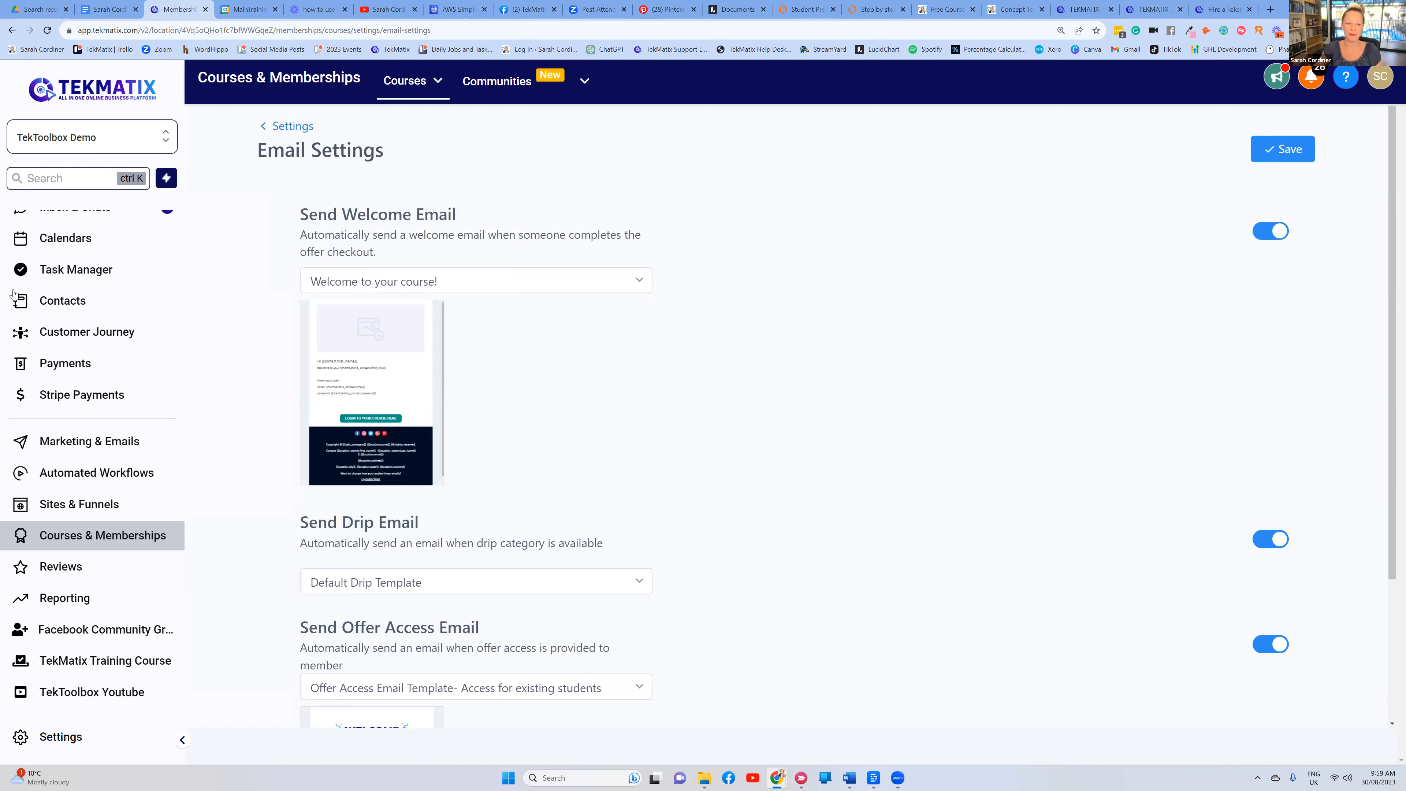
pyautogui.moveTo(472, 210); pyautogui.dragTo(299, 214)
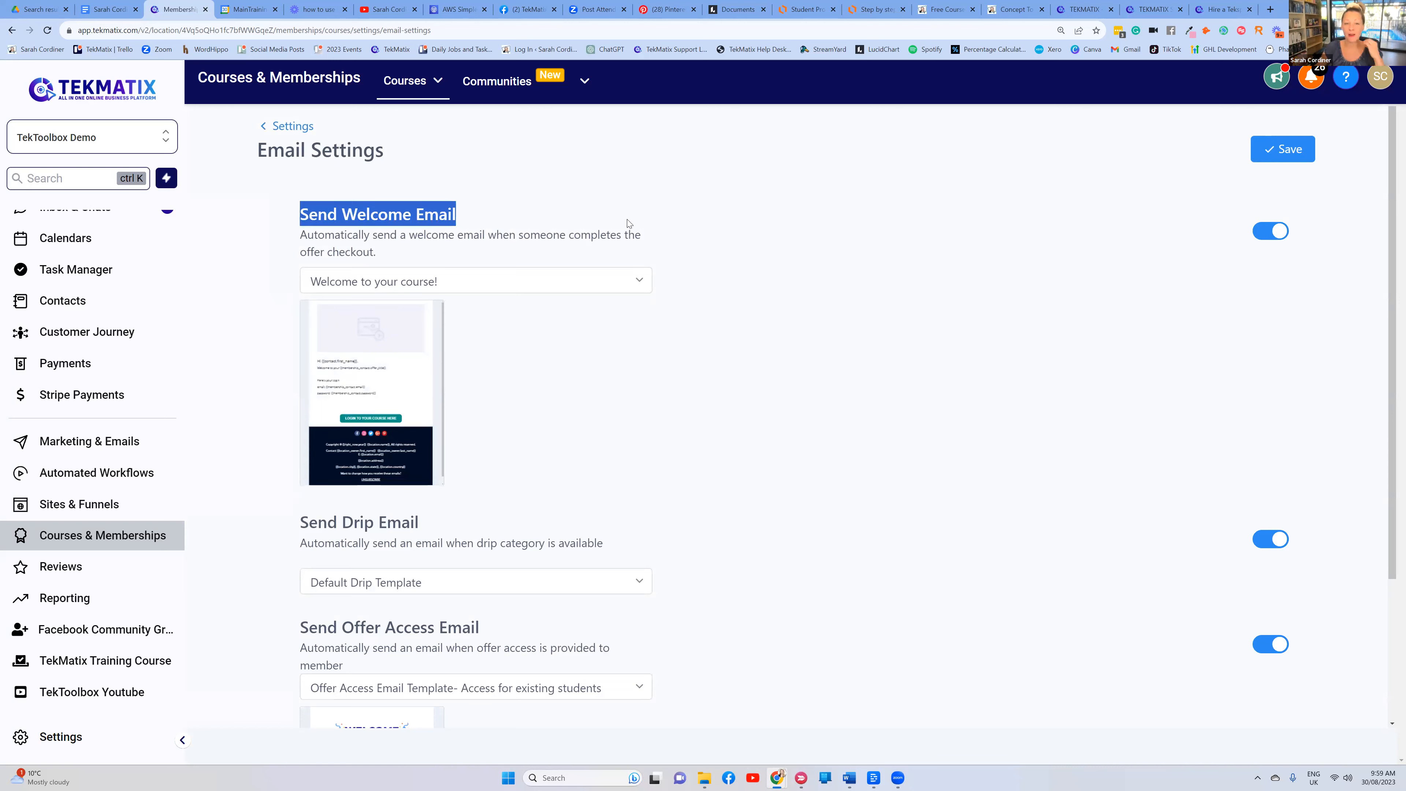
pyautogui.click(693, 221)
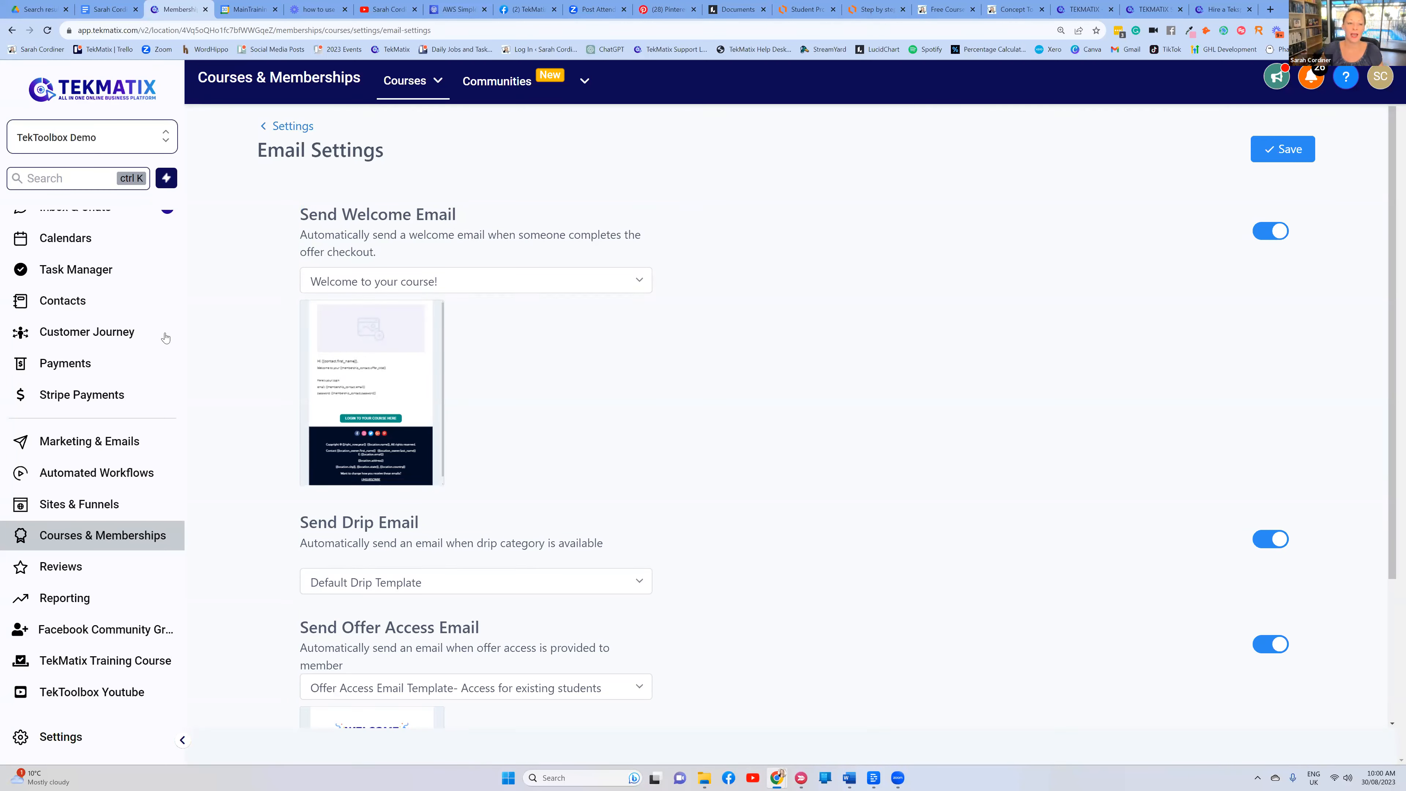
pyautogui.moveTo(394, 367)
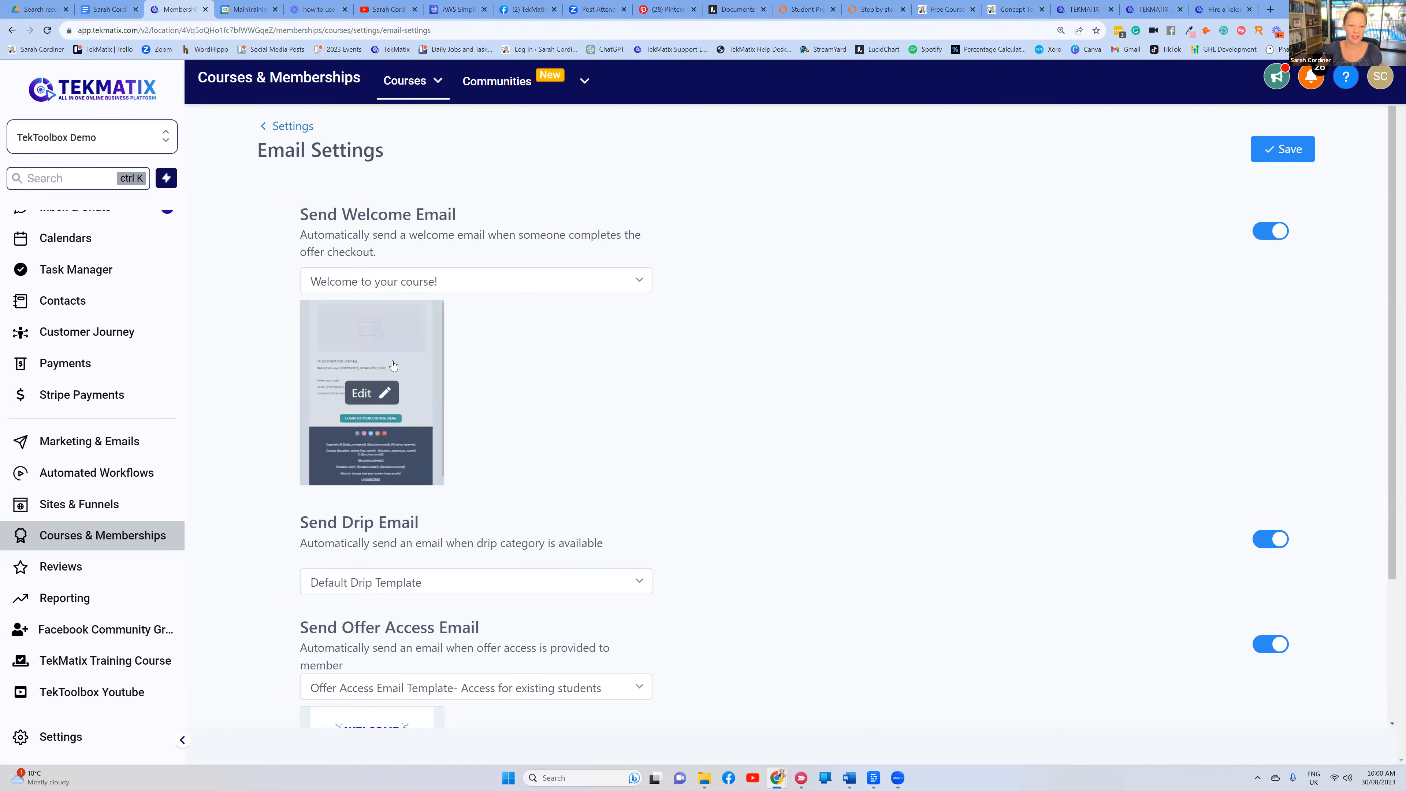
# Open the 'Welcome to your course!' template in the email builder and select its image block
pyautogui.click(374, 392)
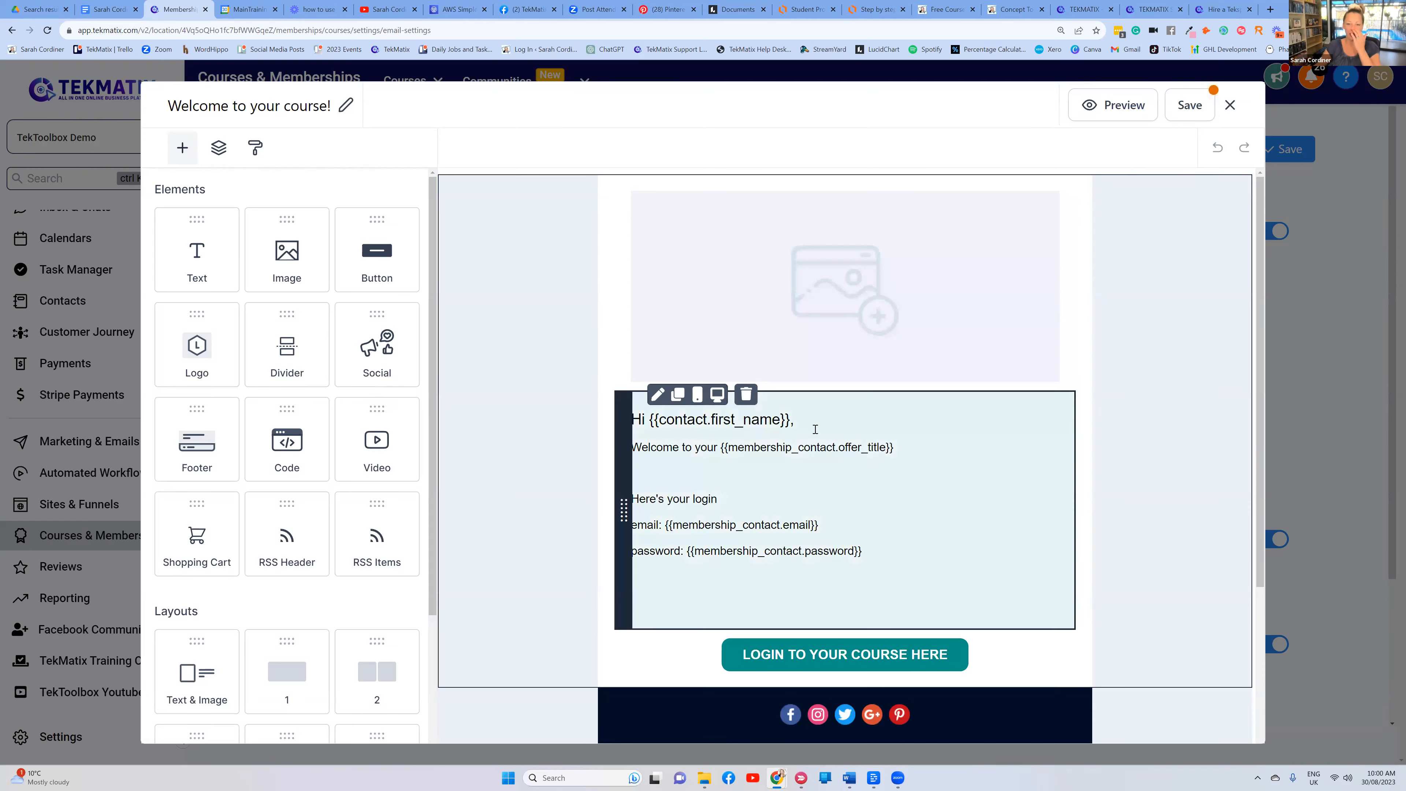
pyautogui.scroll(-4, 887, 363)
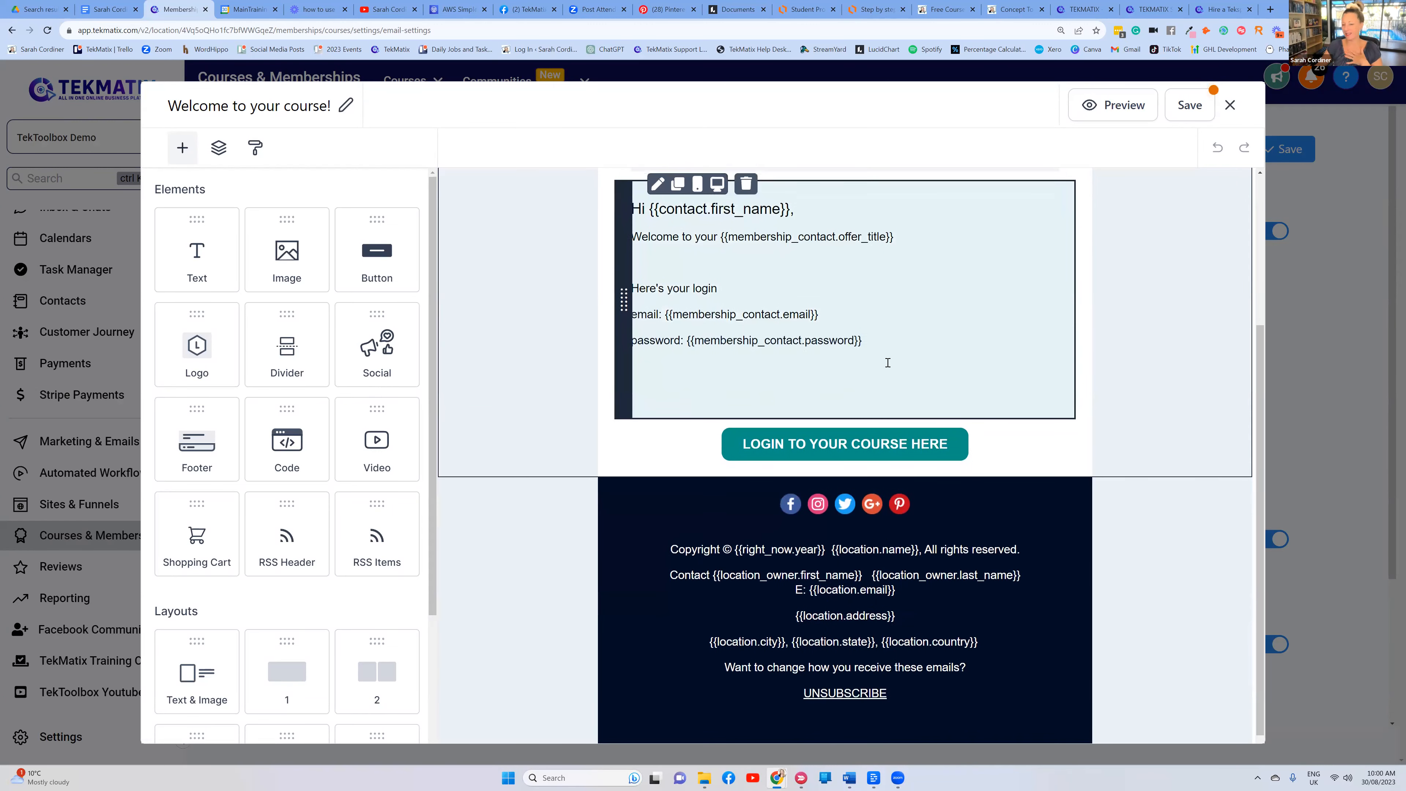
pyautogui.scroll(4, 887, 363)
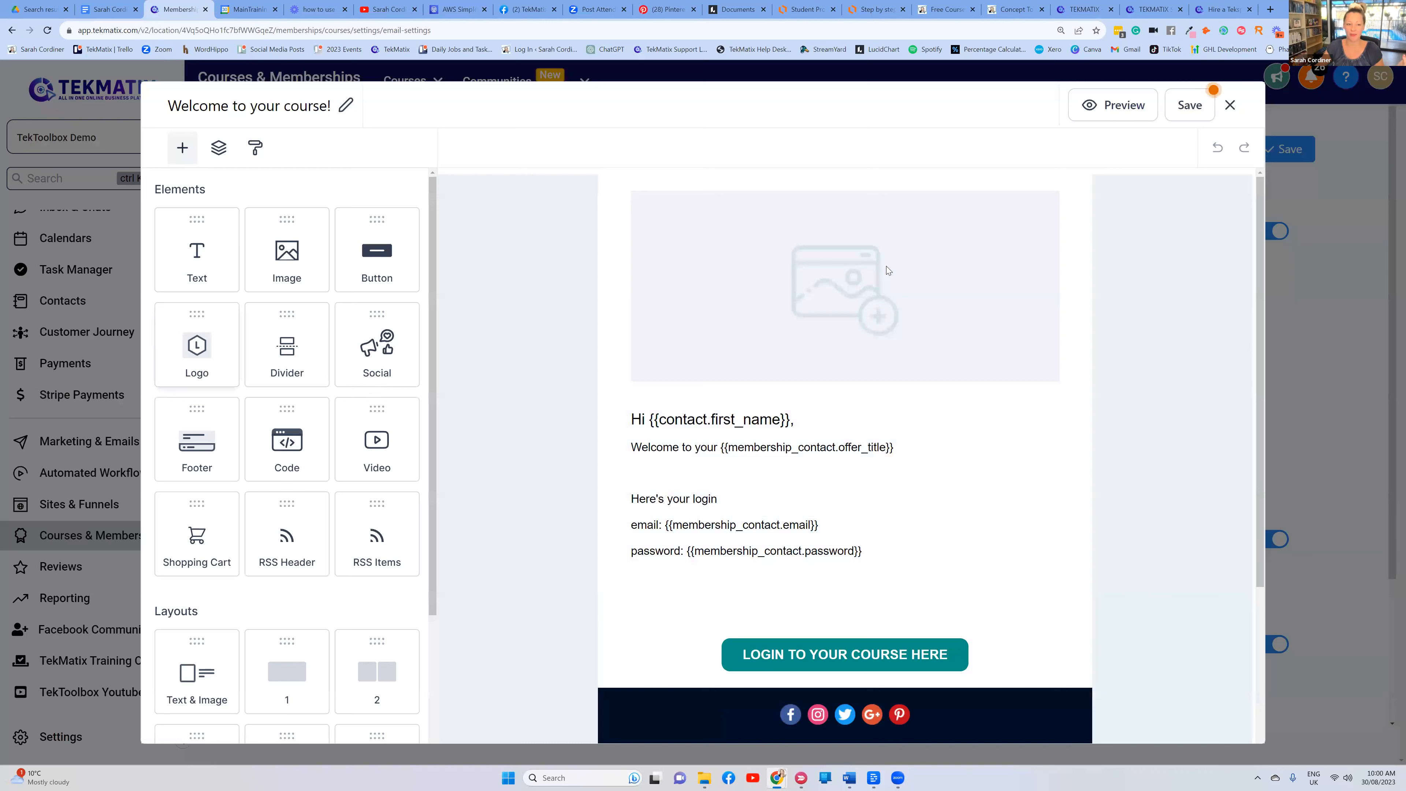
pyautogui.click(891, 269)
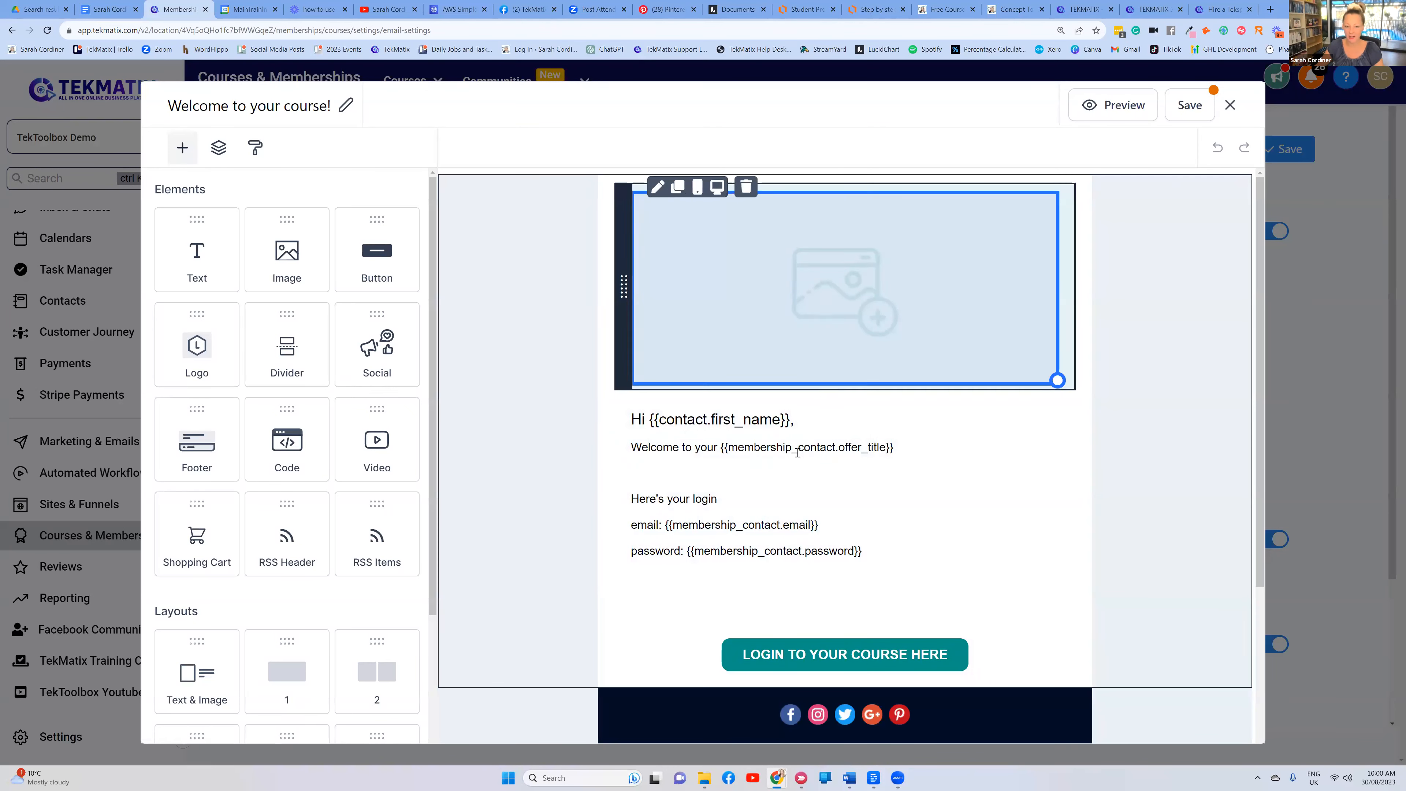
pyautogui.scroll(-2, 845, 463)
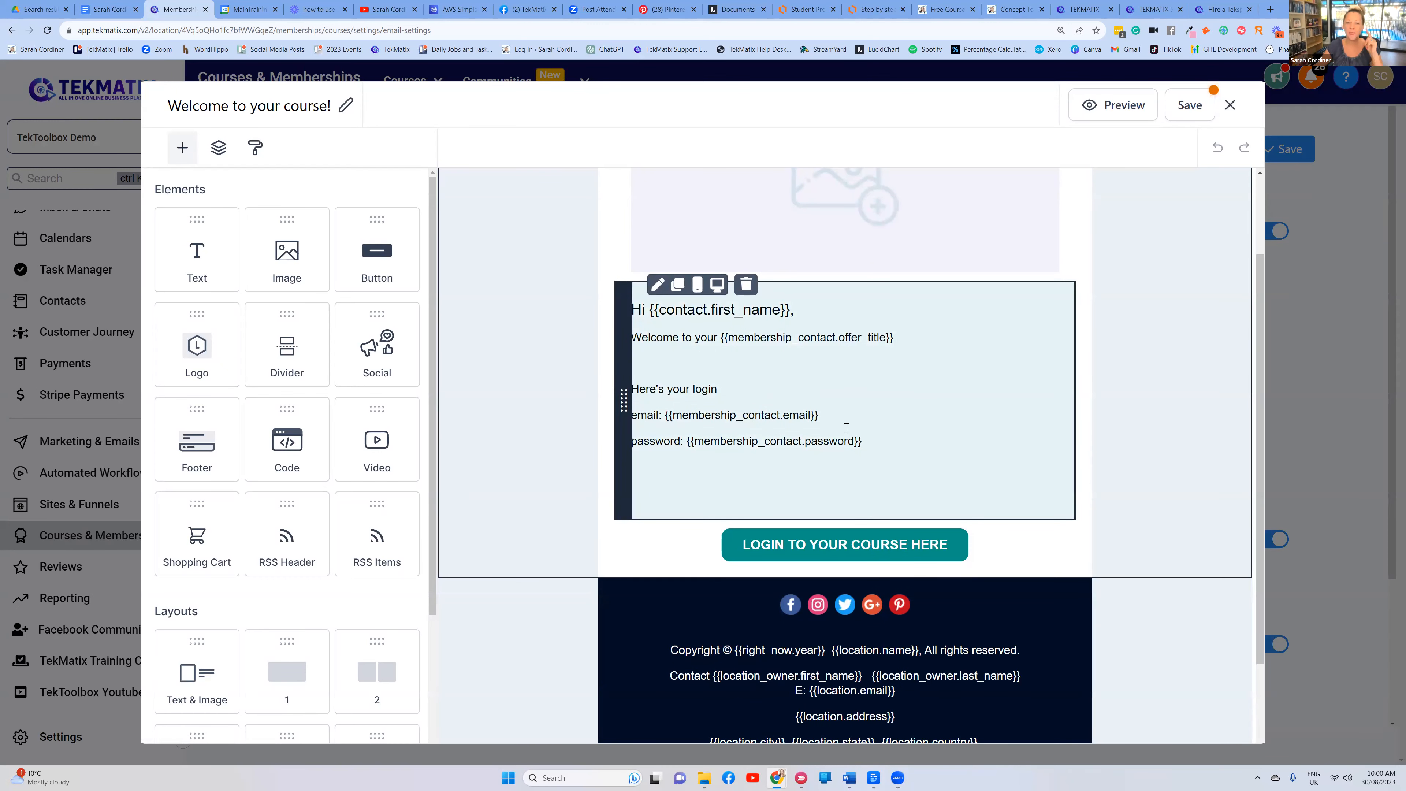
pyautogui.scroll(2, 847, 427)
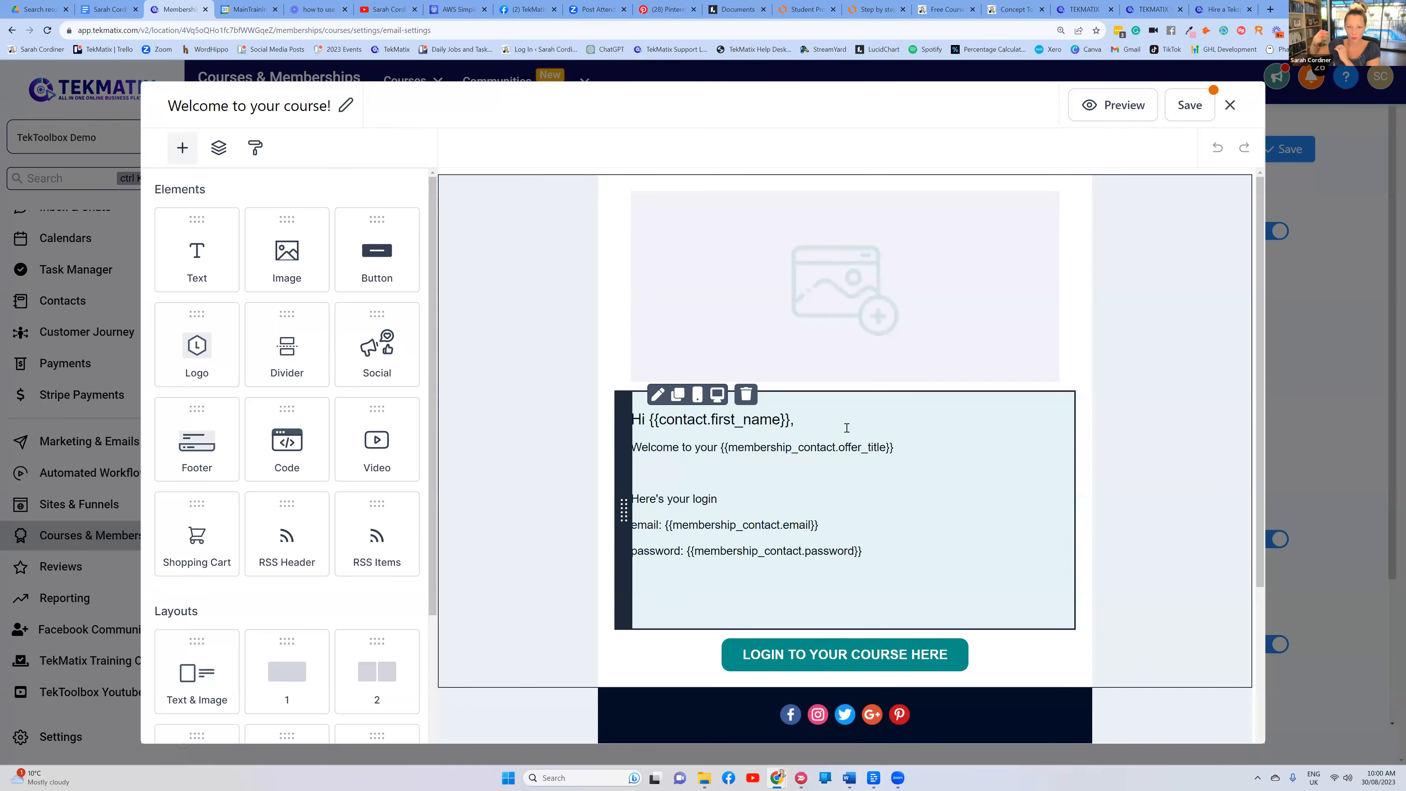
pyautogui.click(795, 363)
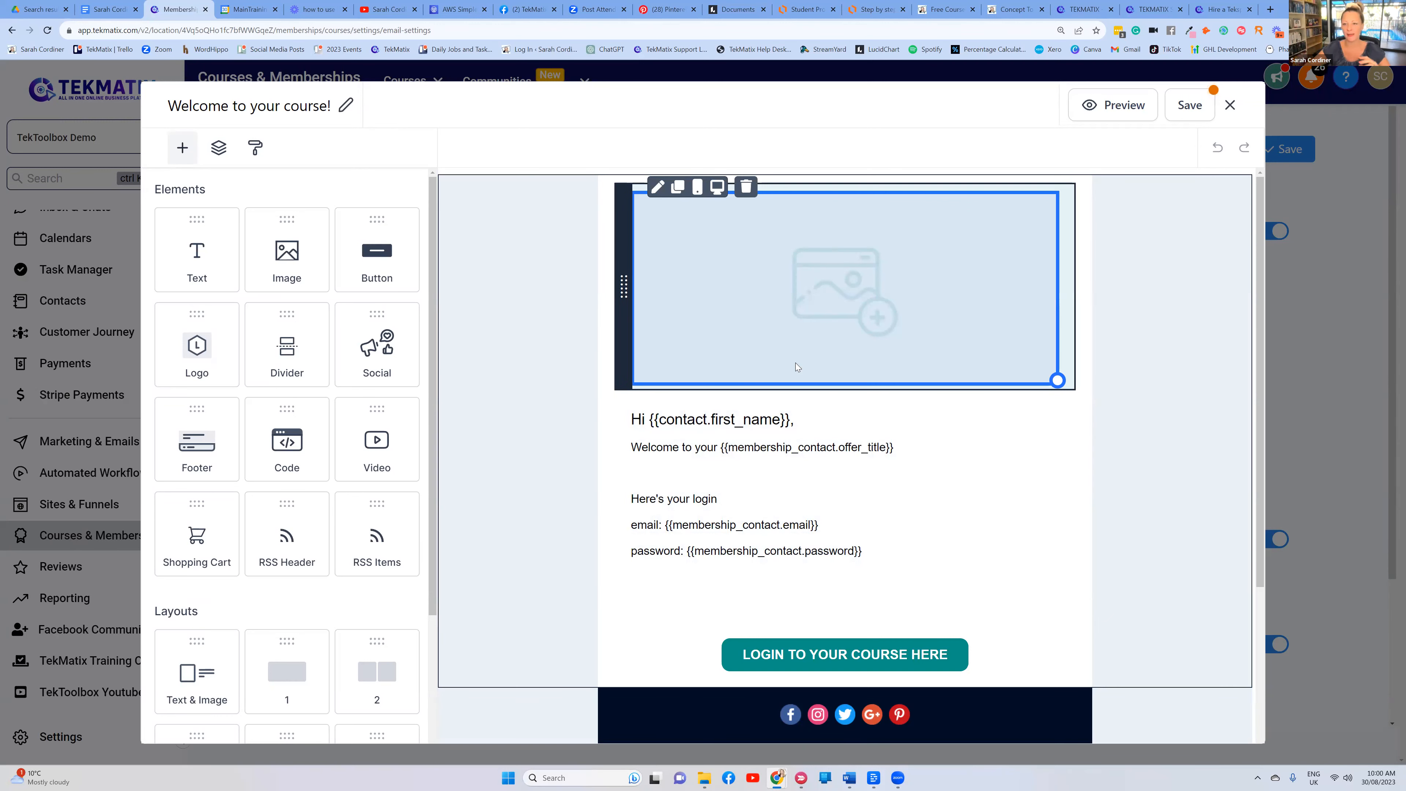
# Inspect the greeting text block and its login email and password merge fields
pyautogui.click(772, 452)
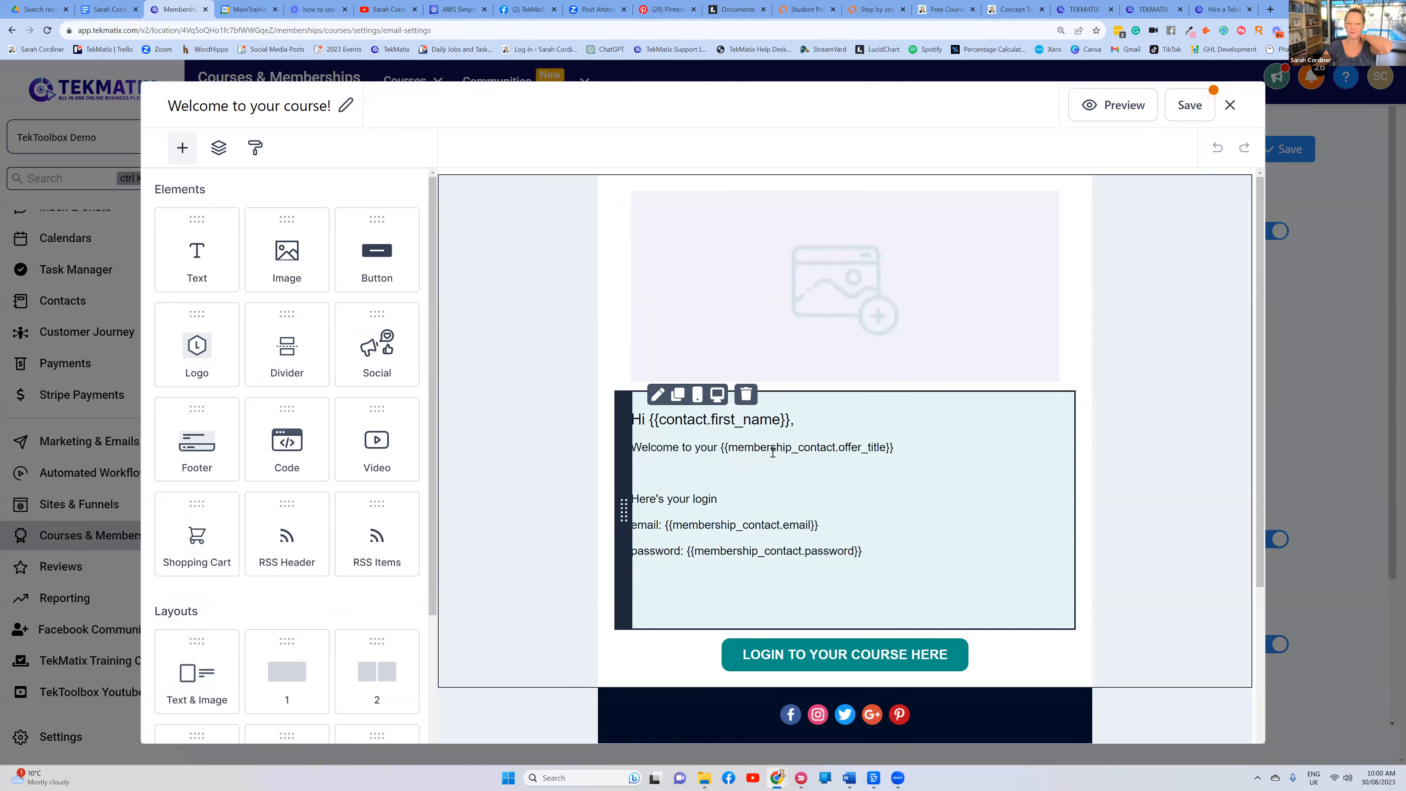
pyautogui.moveTo(840, 526); pyautogui.dragTo(665, 525)
pyautogui.moveTo(840, 525); pyautogui.dragTo(665, 525)
pyautogui.moveTo(885, 551); pyautogui.dragTo(685, 551)
pyautogui.click(910, 522)
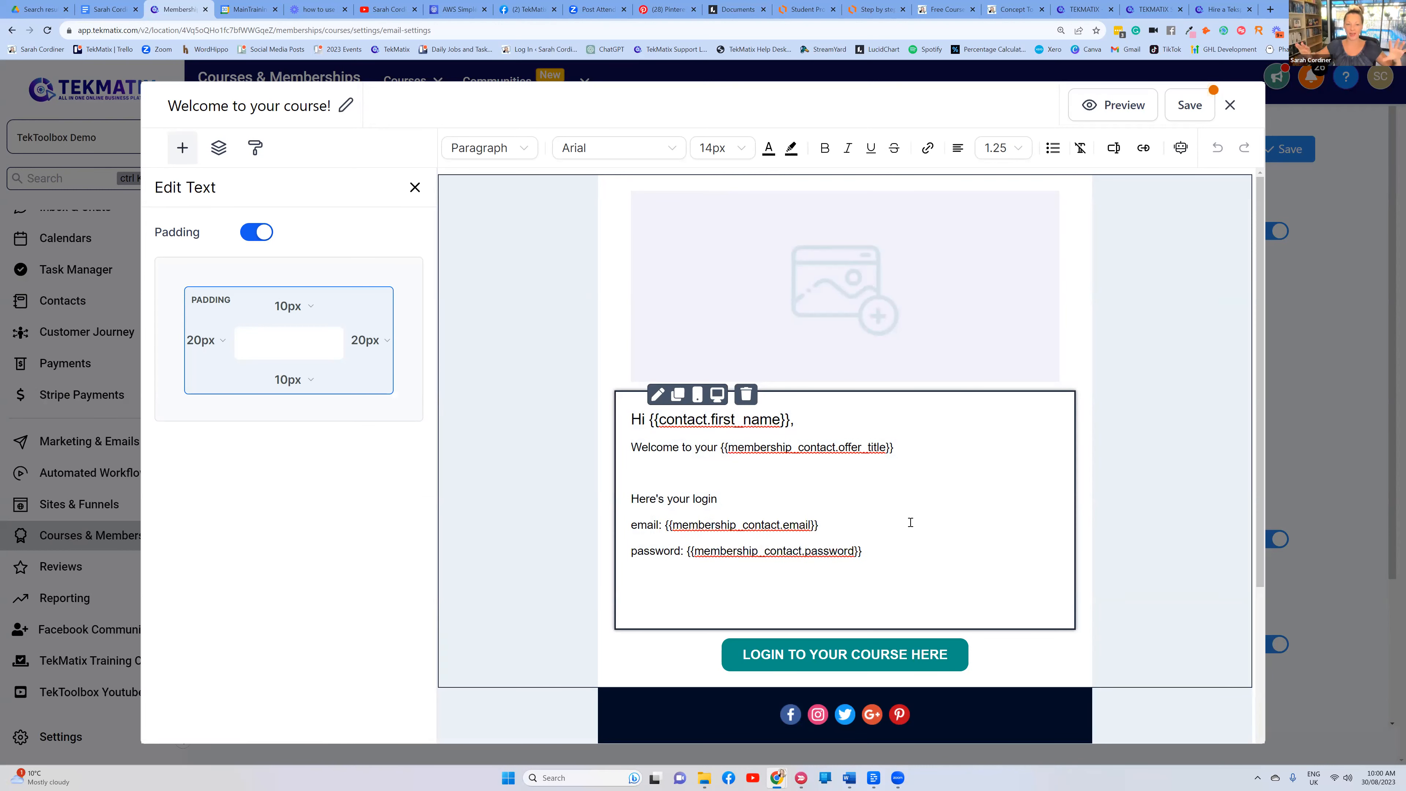
# Check the login lines and the Facebook social icon's still-empty URL, then close the email editor
pyautogui.tripleClick(732, 510)
pyautogui.click(791, 475)
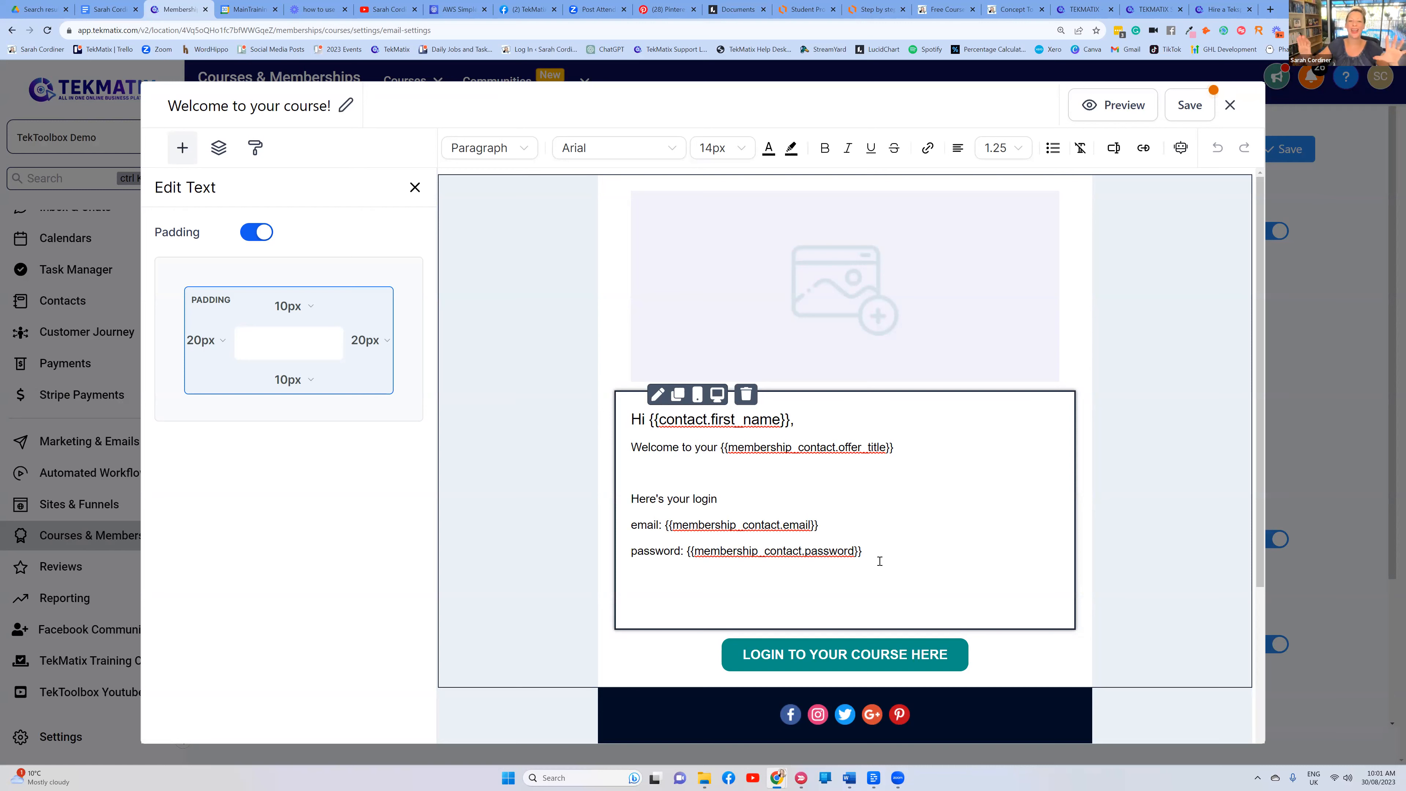
pyautogui.scroll(-3, 904, 436)
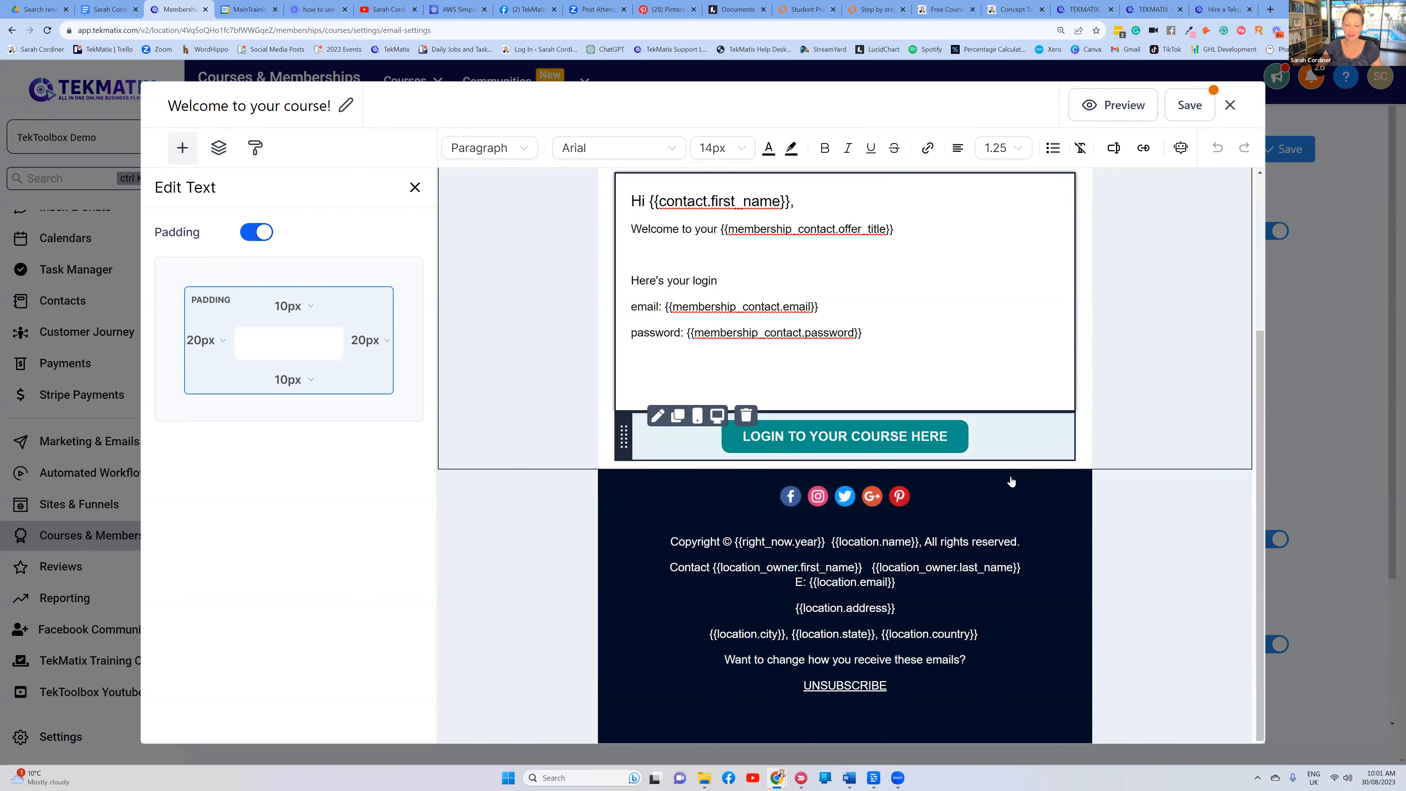
pyautogui.click(923, 496)
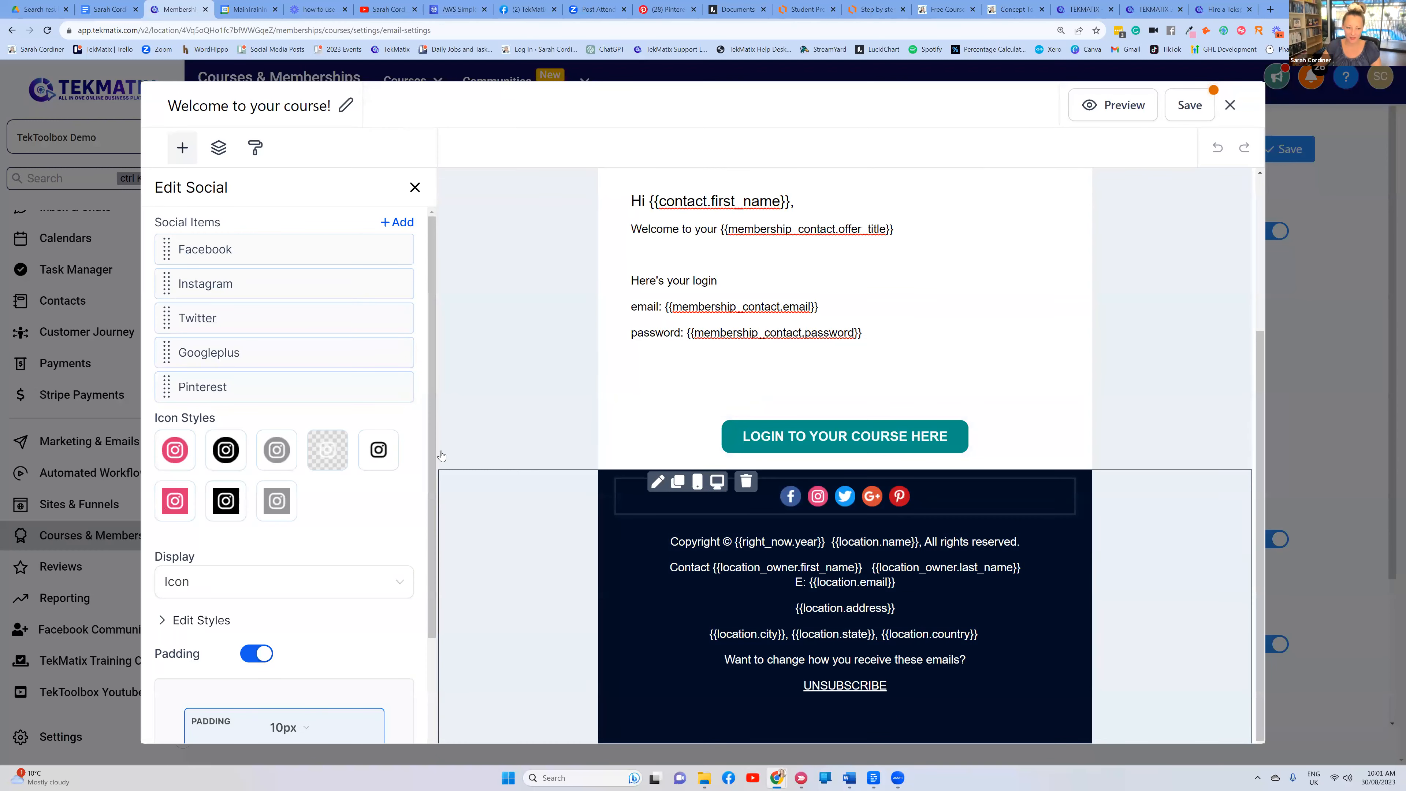
pyautogui.click(289, 250)
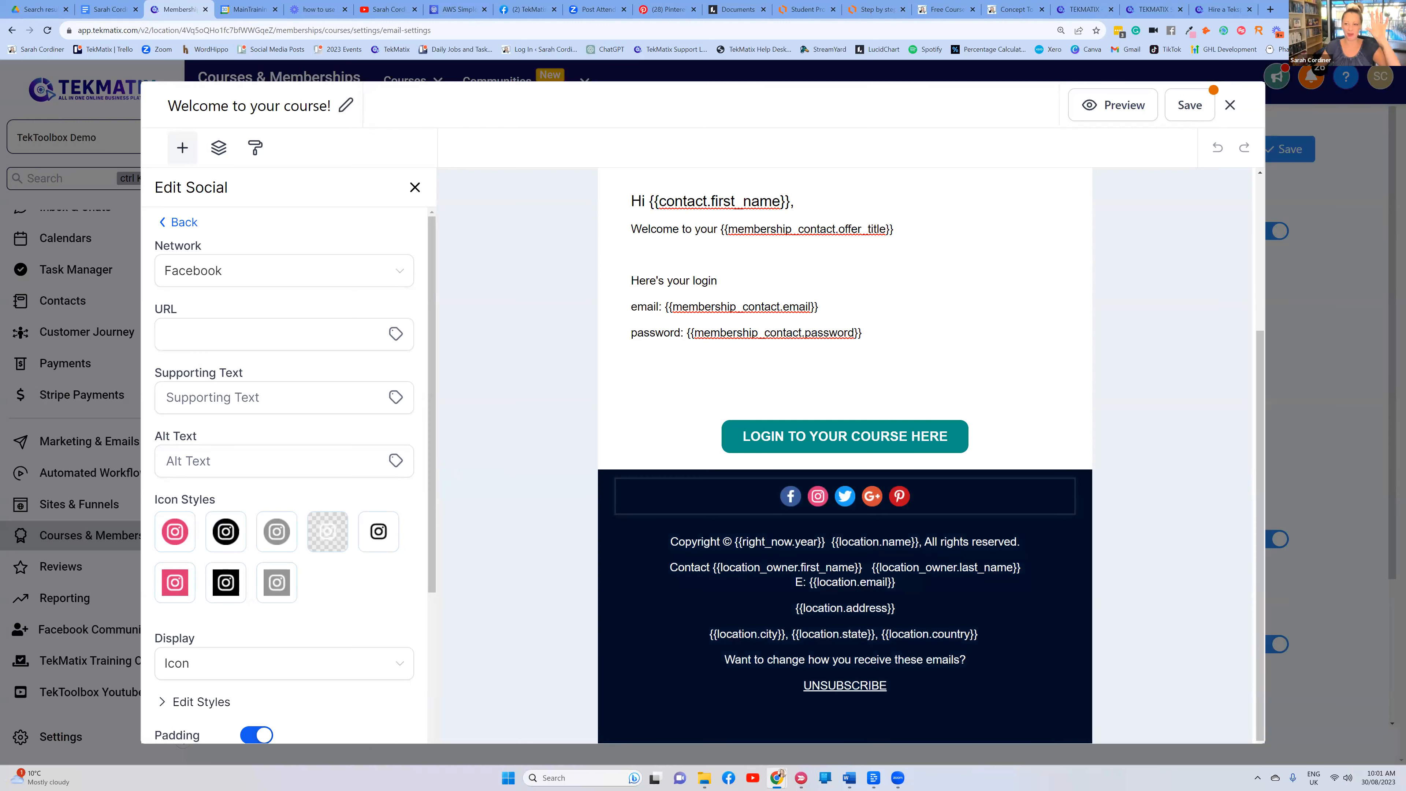
pyautogui.click(1229, 106)
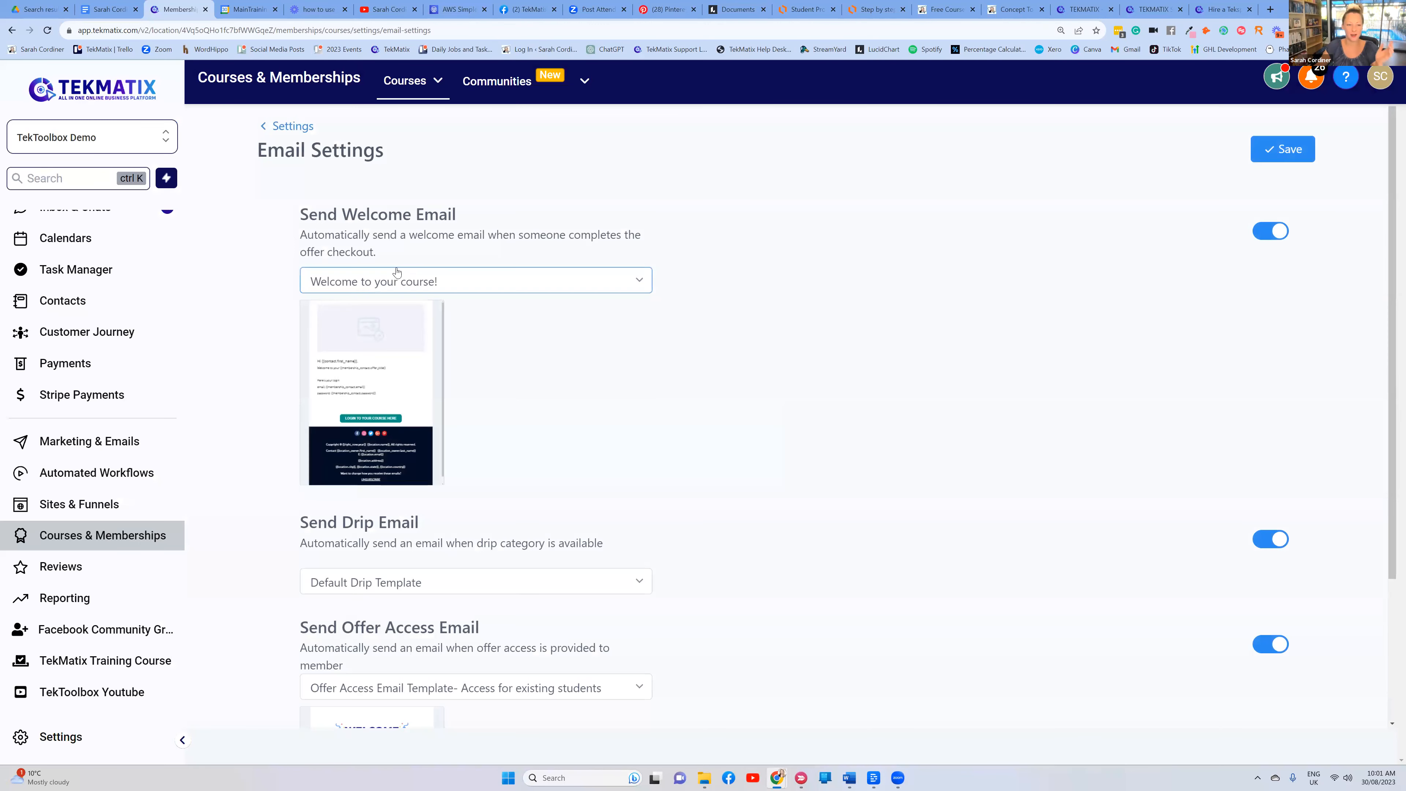
# Return to the courses Settings overview and switch to the Lucidchart course-creation flowchart
pyautogui.moveTo(380, 340)
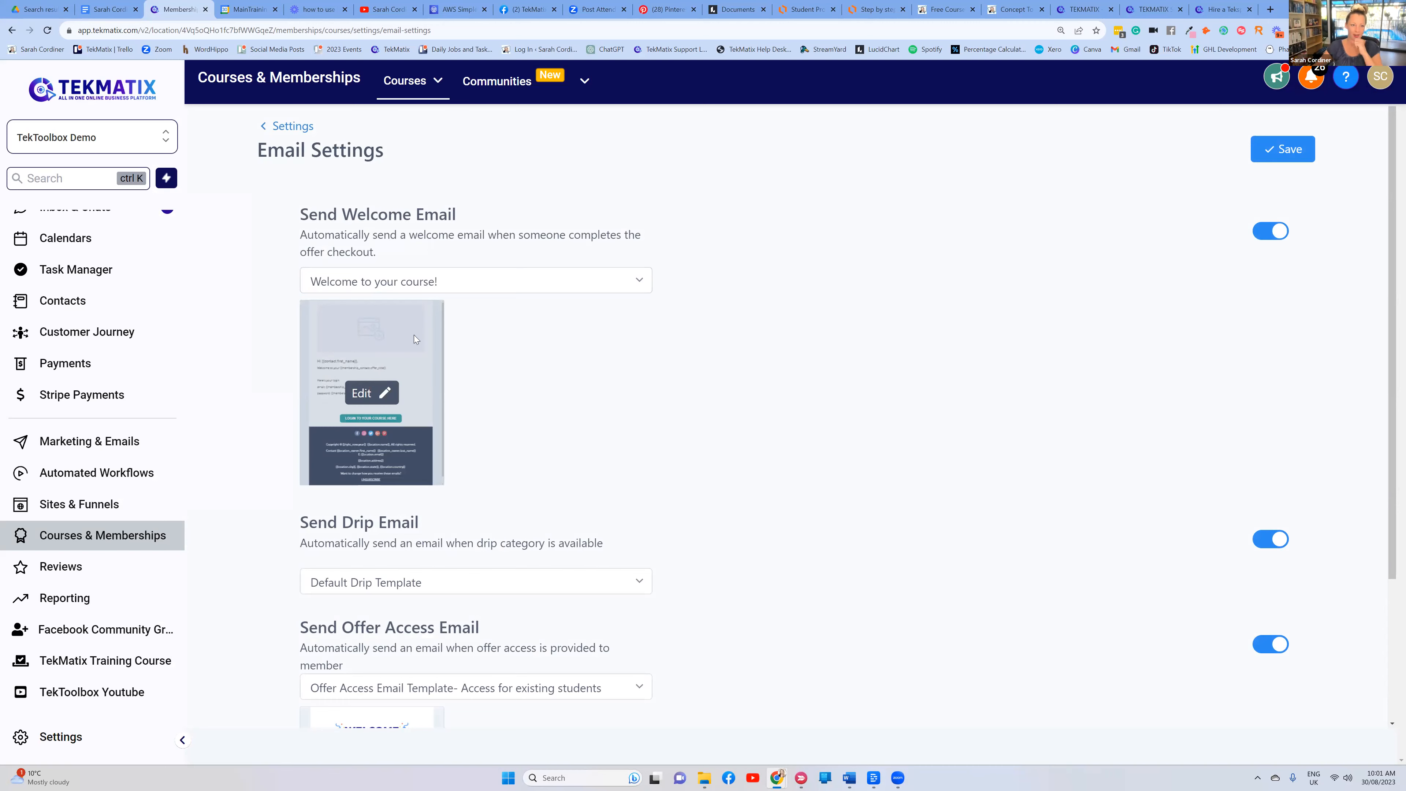
pyautogui.click(291, 127)
pyautogui.click(867, 10)
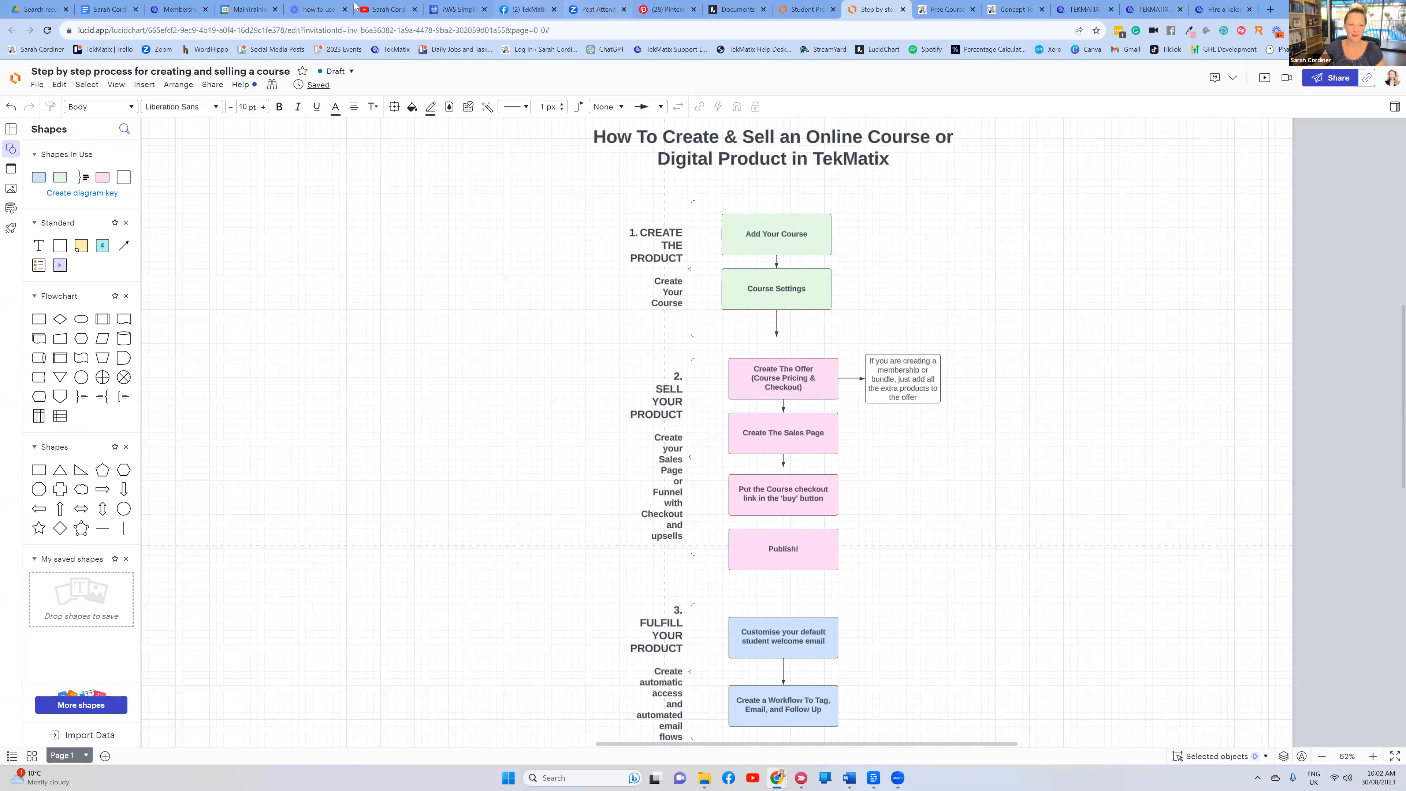
# Go back from the Lucidchart flowchart to the Tekmatix courses Settings overview
pyautogui.click(169, 7)
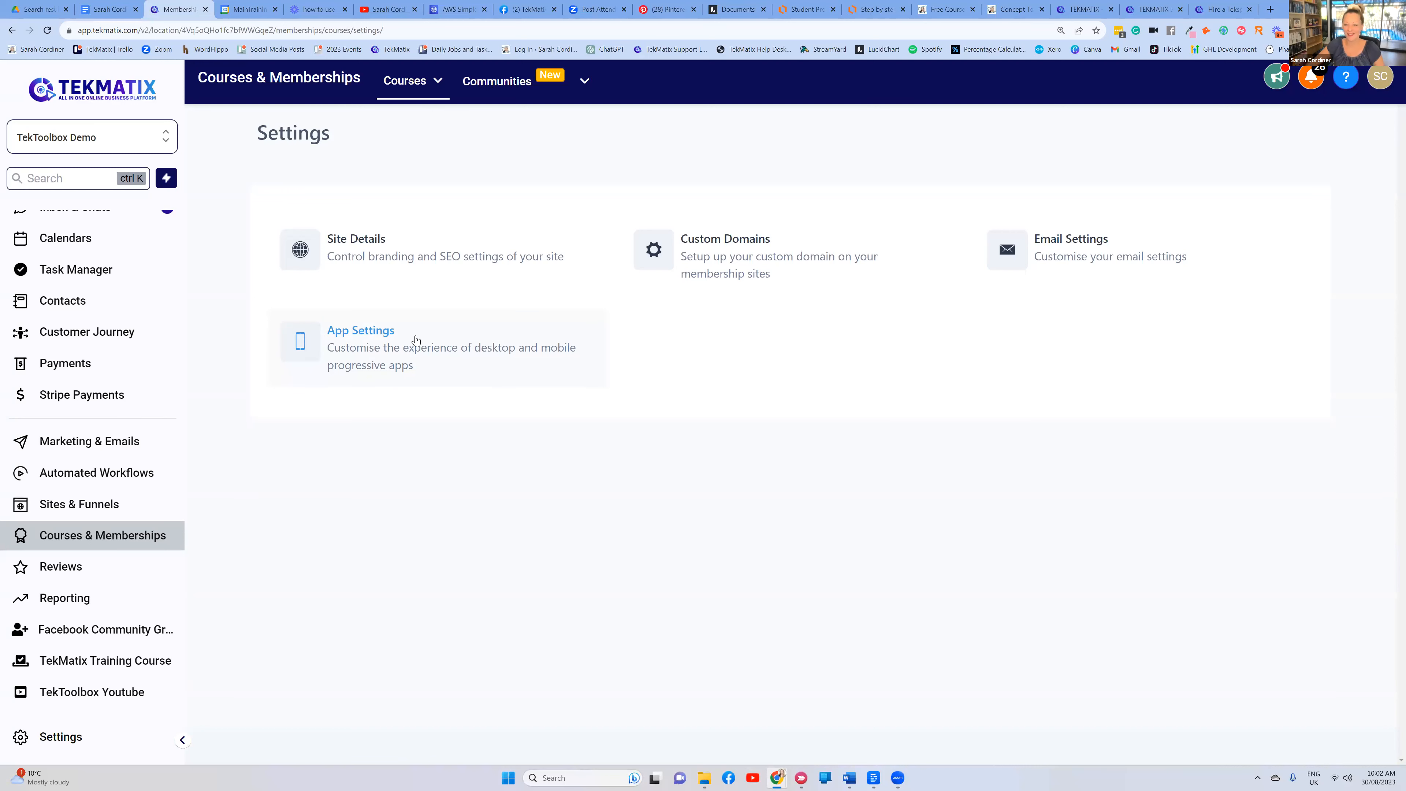
# Open App Settings and make sure the Enable PWA toggle ends up on
pyautogui.click(451, 347)
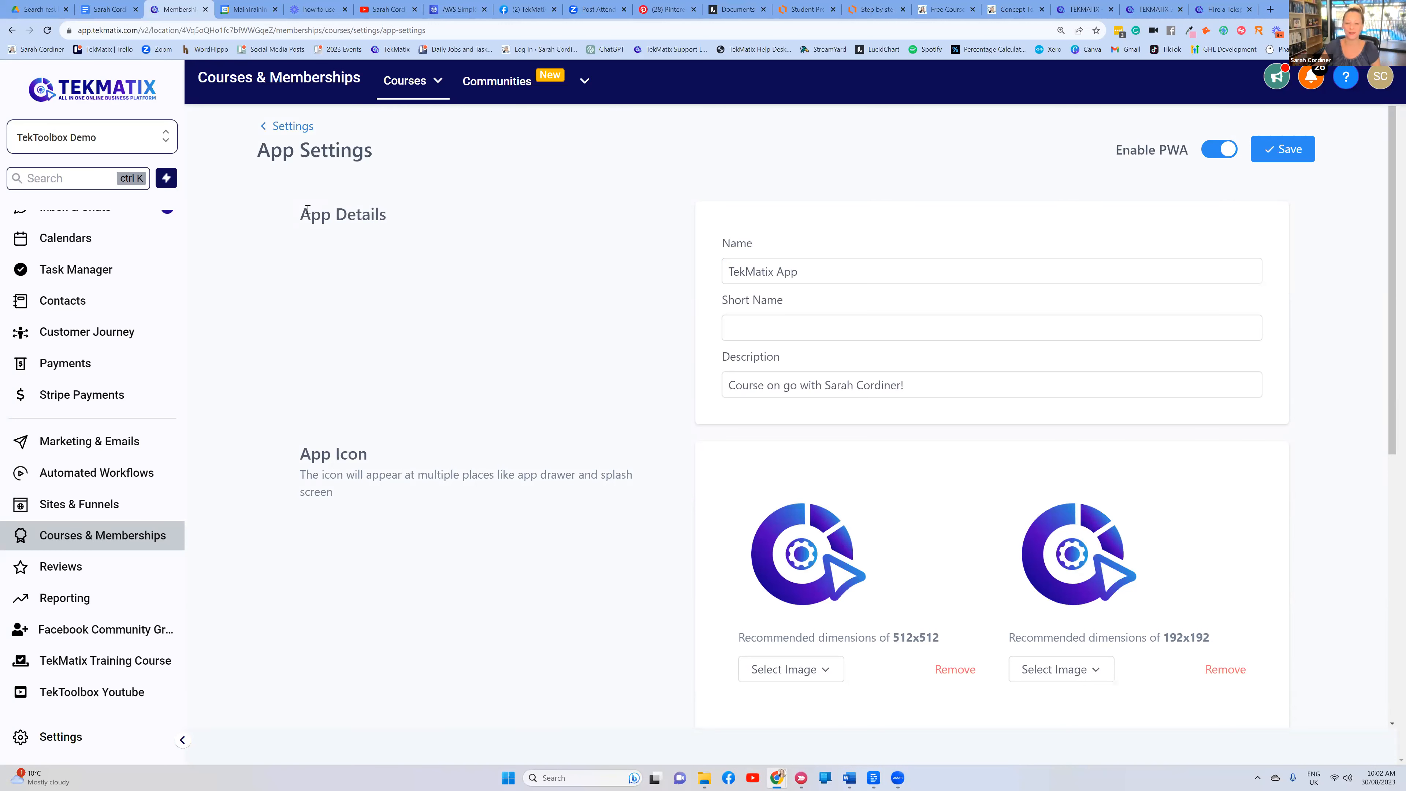
pyautogui.click(412, 80)
pyautogui.click(1215, 153)
pyautogui.moveTo(1112, 150); pyautogui.dragTo(1182, 156)
pyautogui.click(1218, 150)
pyautogui.click(1152, 154)
pyautogui.click(1180, 167)
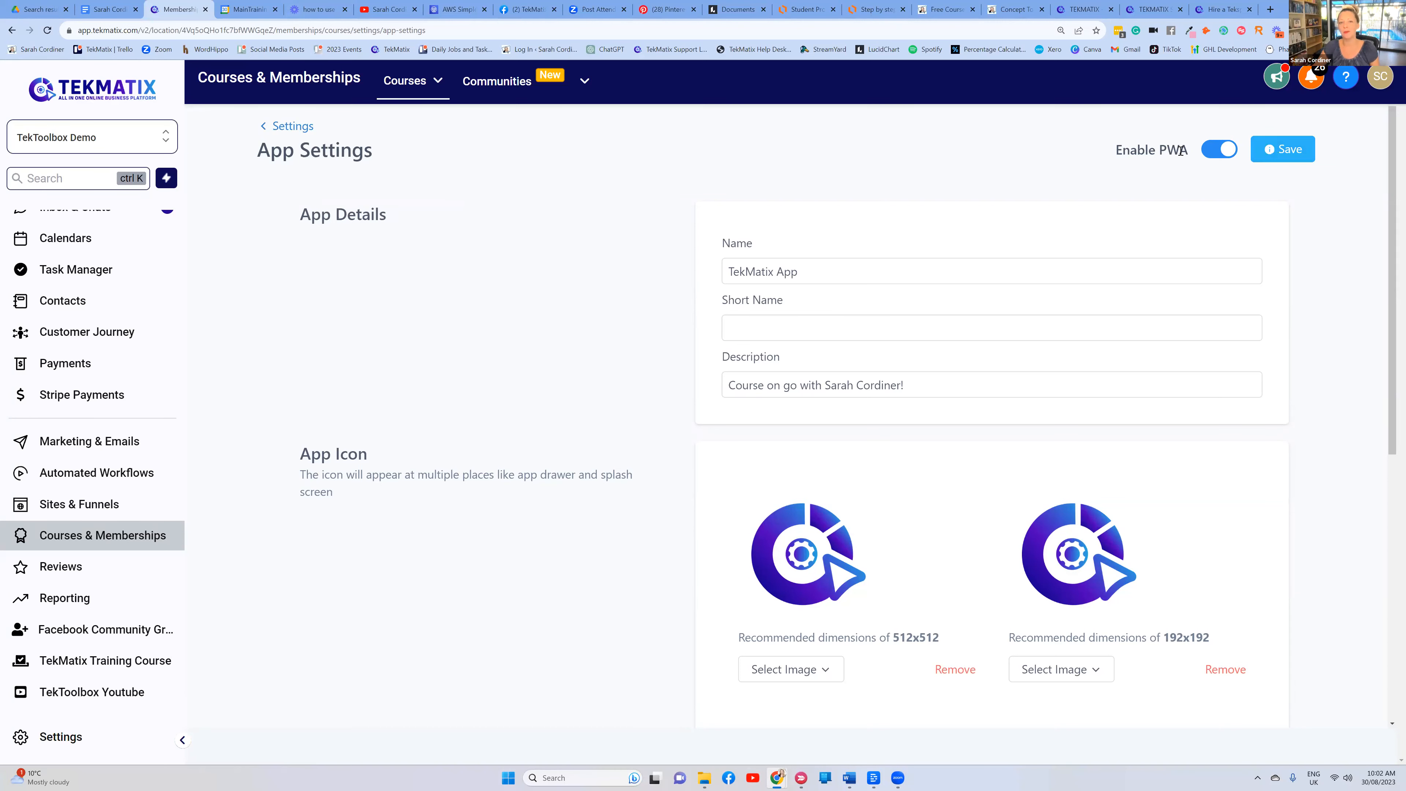
pyautogui.moveTo(1115, 152); pyautogui.dragTo(1191, 186)
pyautogui.click(1191, 186)
# Save the app settings and review the app name TekMatix App and description
pyautogui.click(1282, 149)
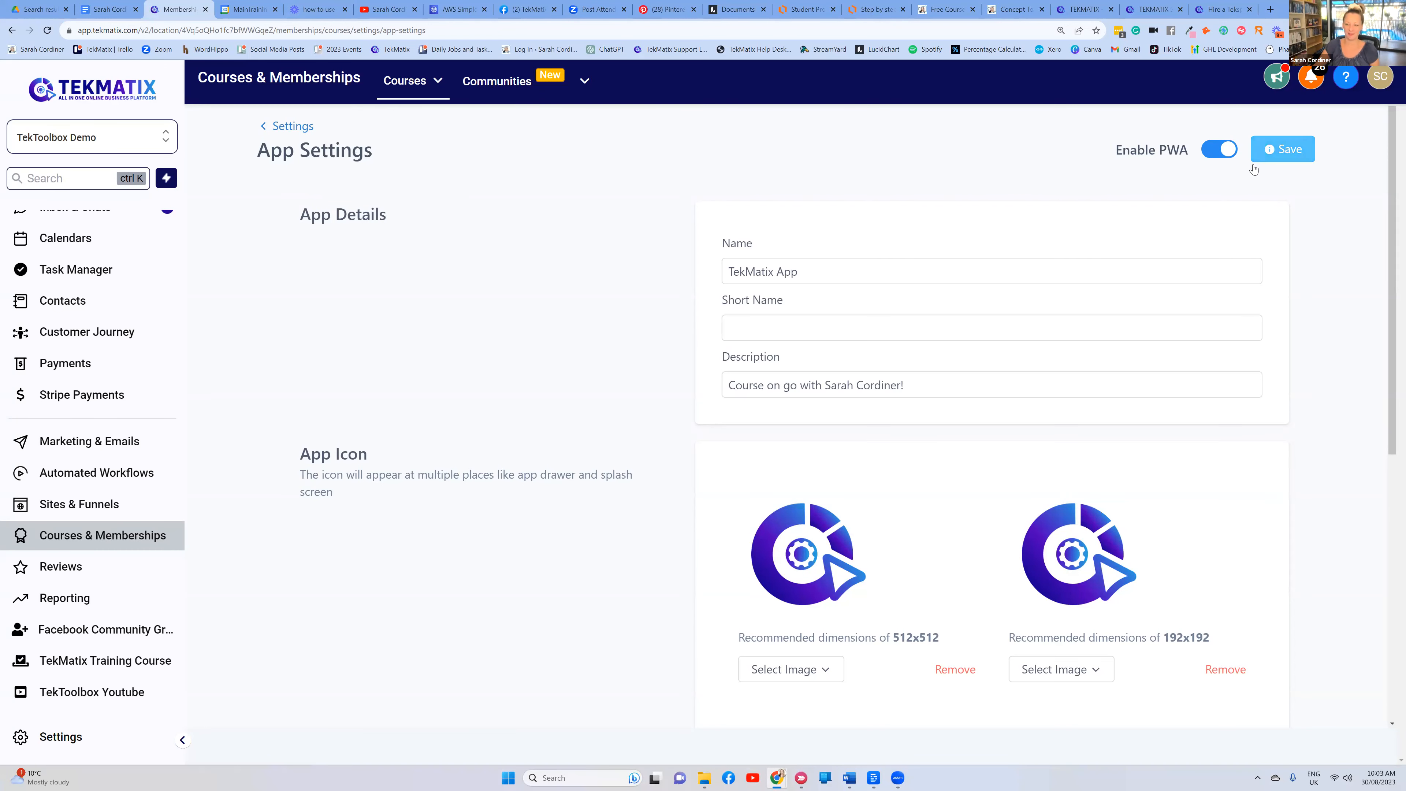
pyautogui.click(818, 269)
pyautogui.moveTo(819, 269); pyautogui.dragTo(689, 275)
pyautogui.click(642, 281)
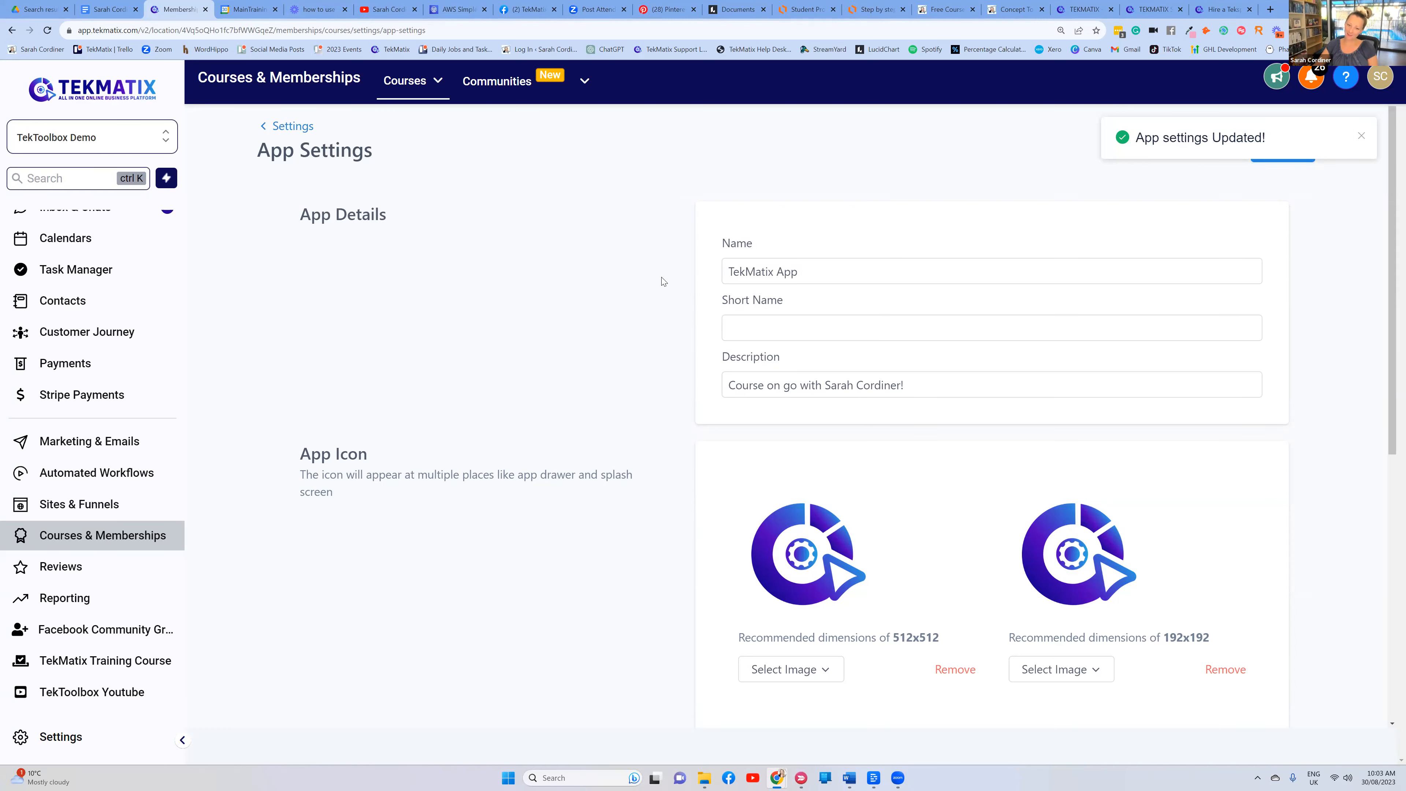
# Scroll down to App Colors and pick the Red palette, turning the phone preview red
pyautogui.scroll(-2, 776, 311)
pyautogui.click(964, 277)
pyautogui.scroll(-2, 963, 278)
pyautogui.click(963, 282)
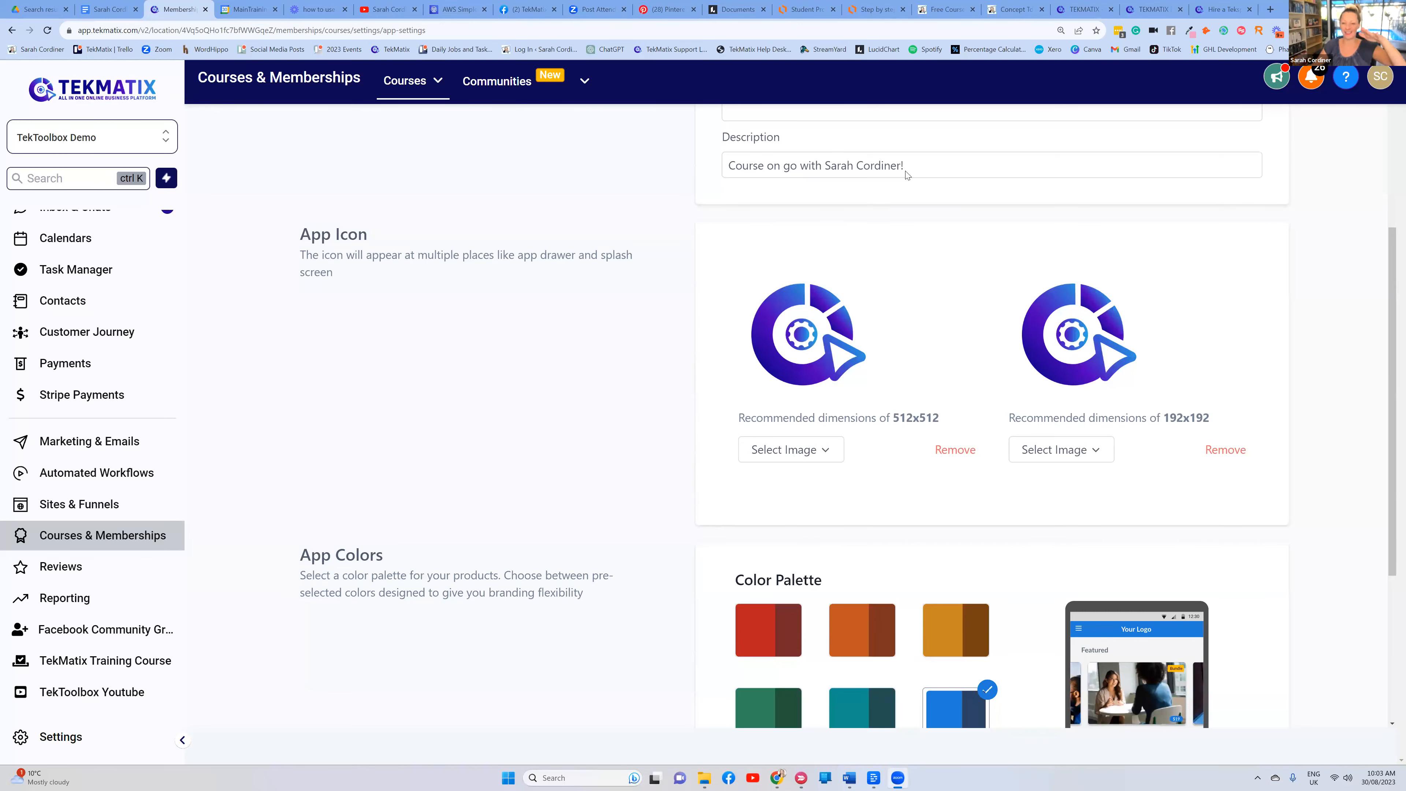
pyautogui.scroll(3, 907, 176)
pyautogui.scroll(-3, 788, 336)
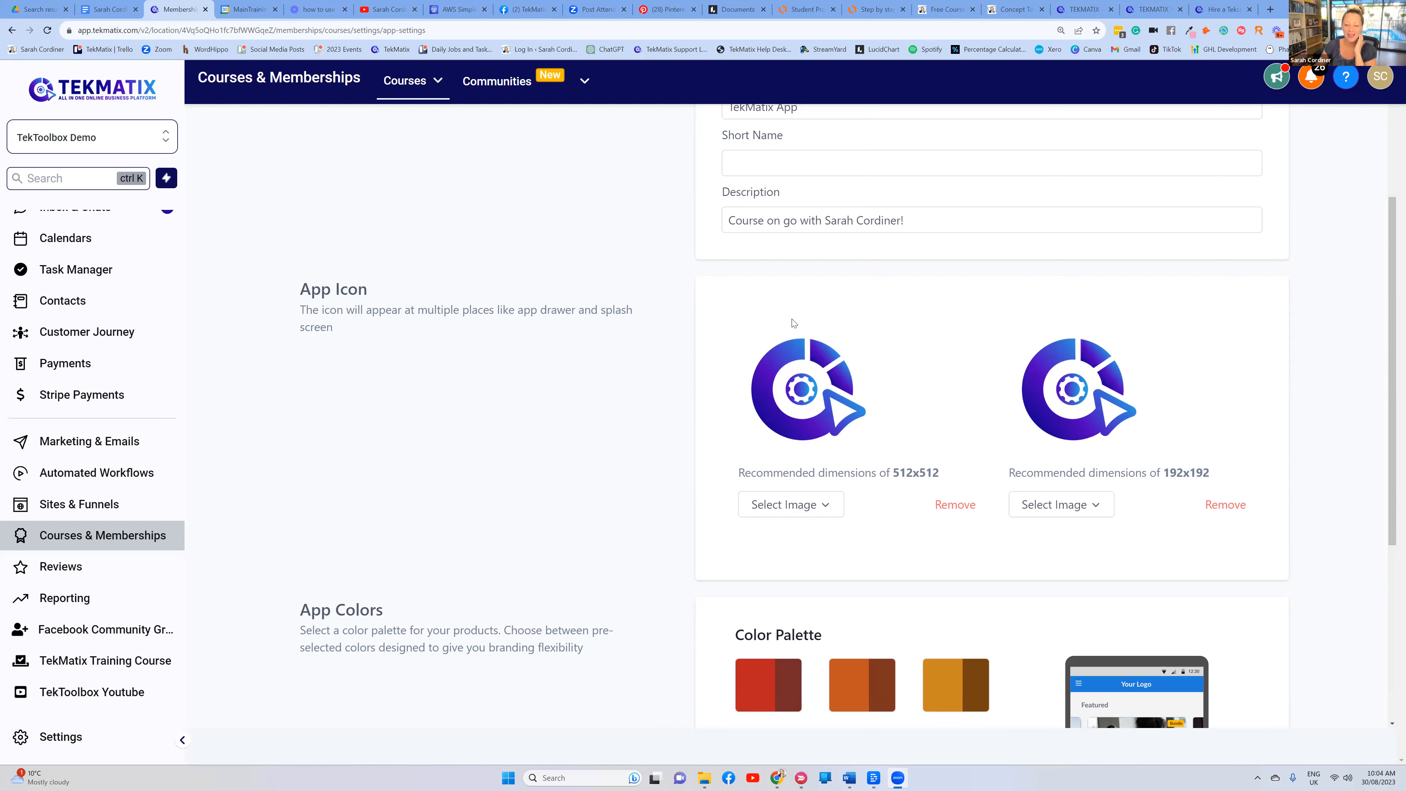
pyautogui.scroll(-5, 796, 324)
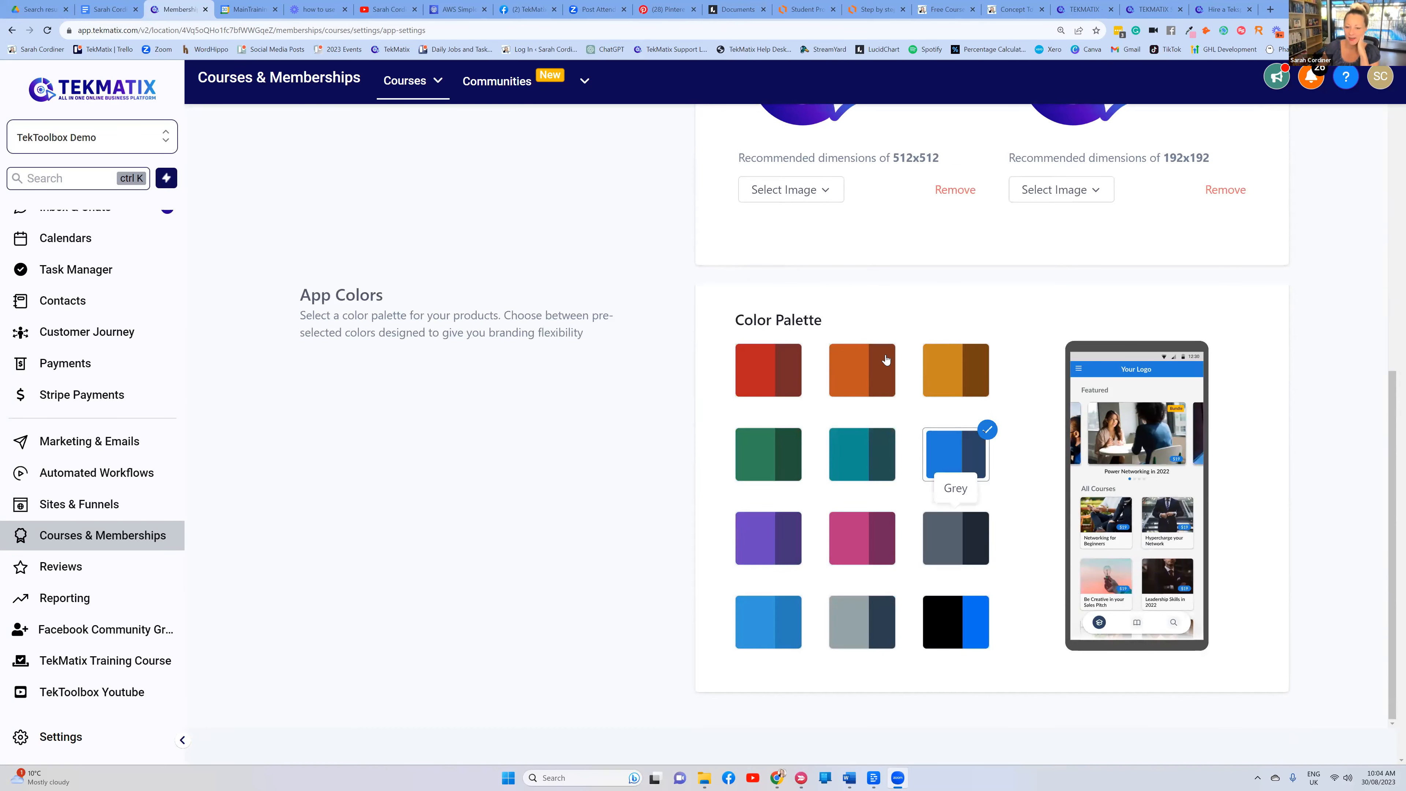
pyautogui.click(782, 373)
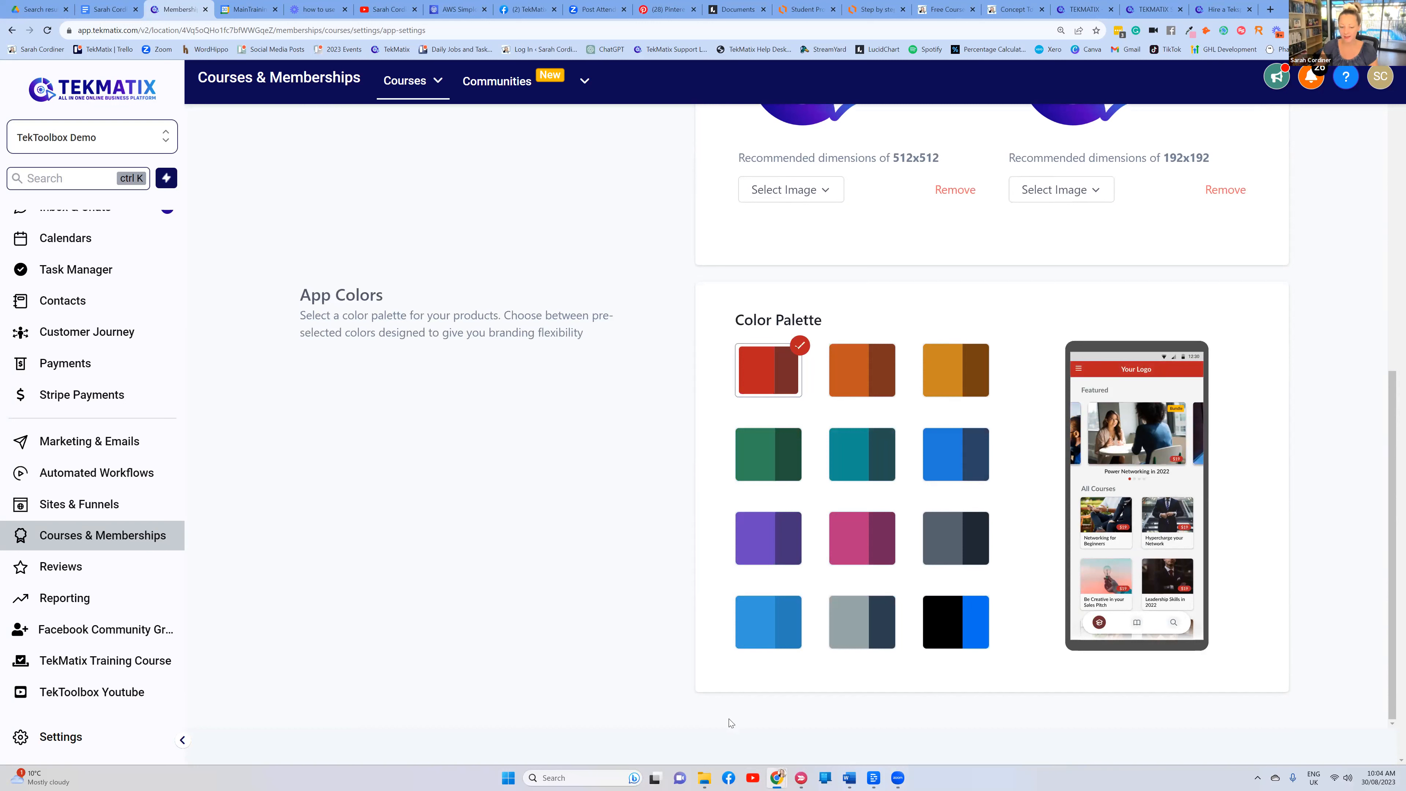
# Try the Teal, Gold, Cadet Grey, slate-grey and Purple palettes in turn
pyautogui.moveTo(627, 699); pyautogui.dragTo(662, 665)
pyautogui.click(858, 452)
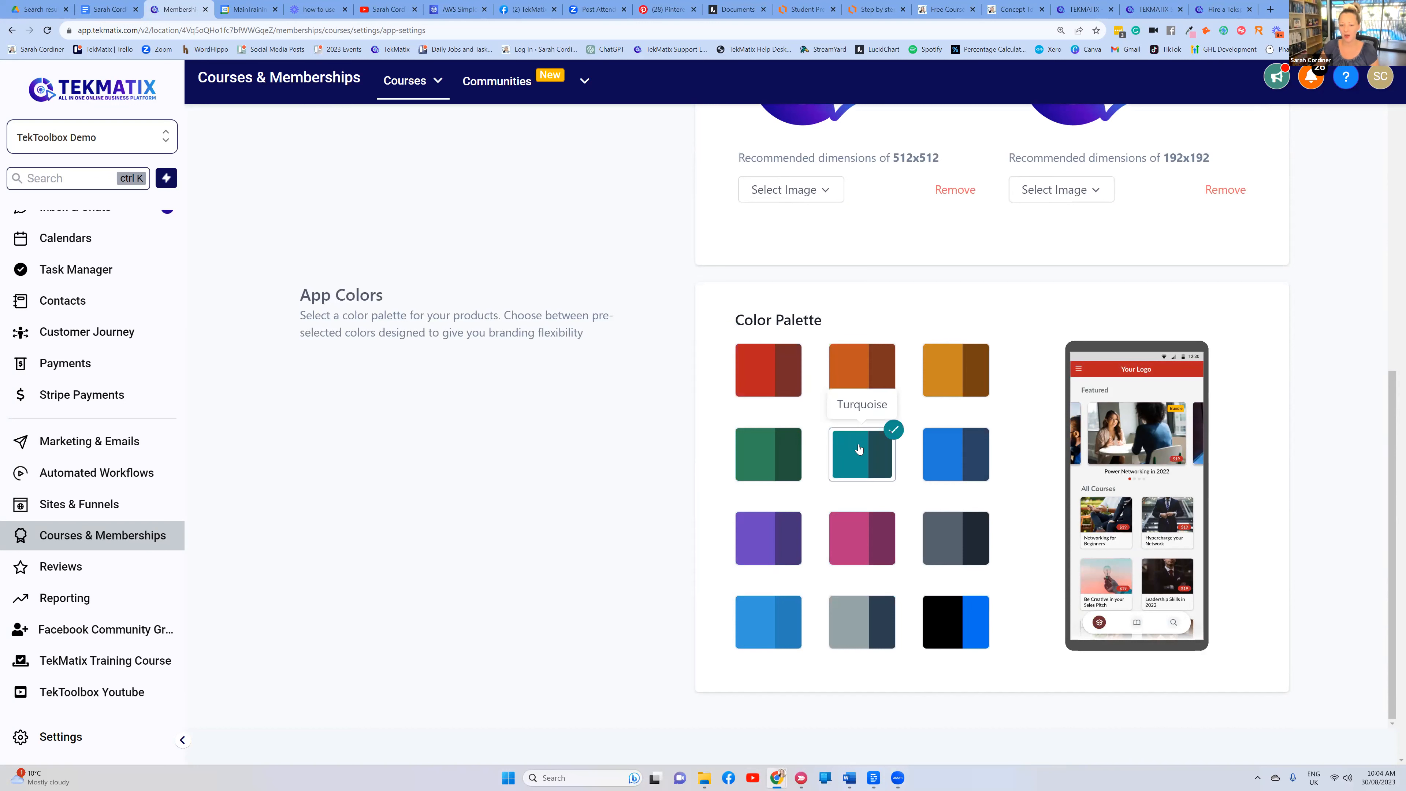
pyautogui.click(953, 369)
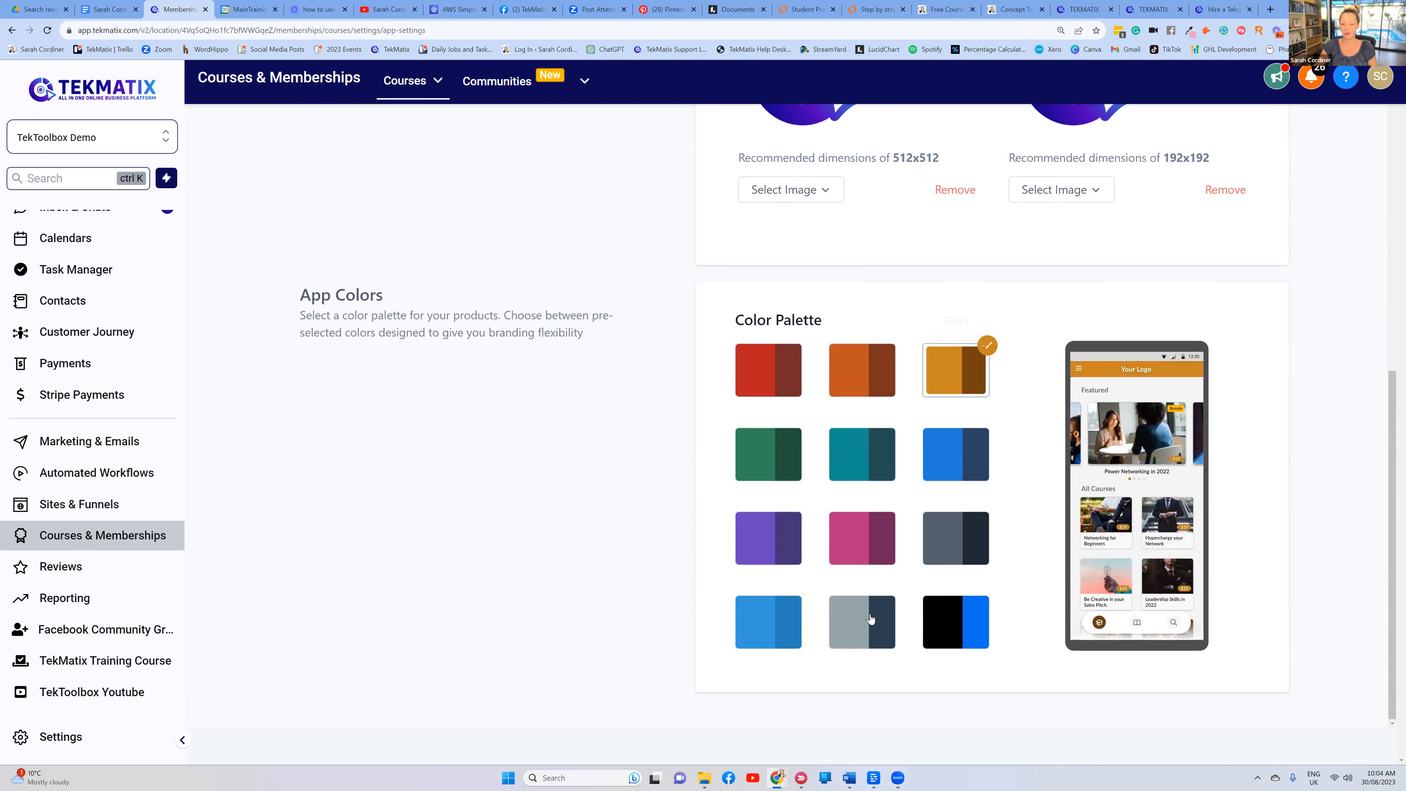
pyautogui.click(832, 600)
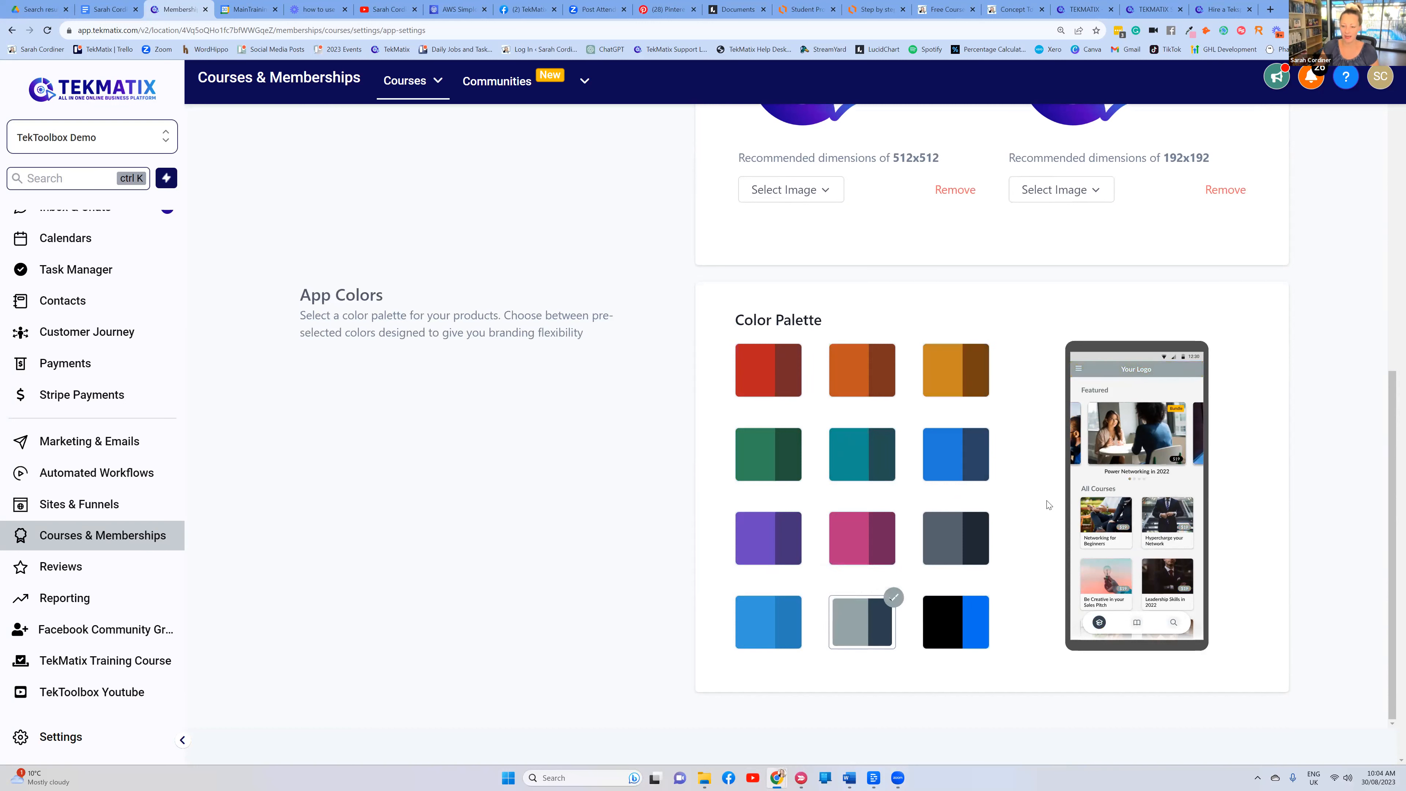
pyautogui.click(950, 534)
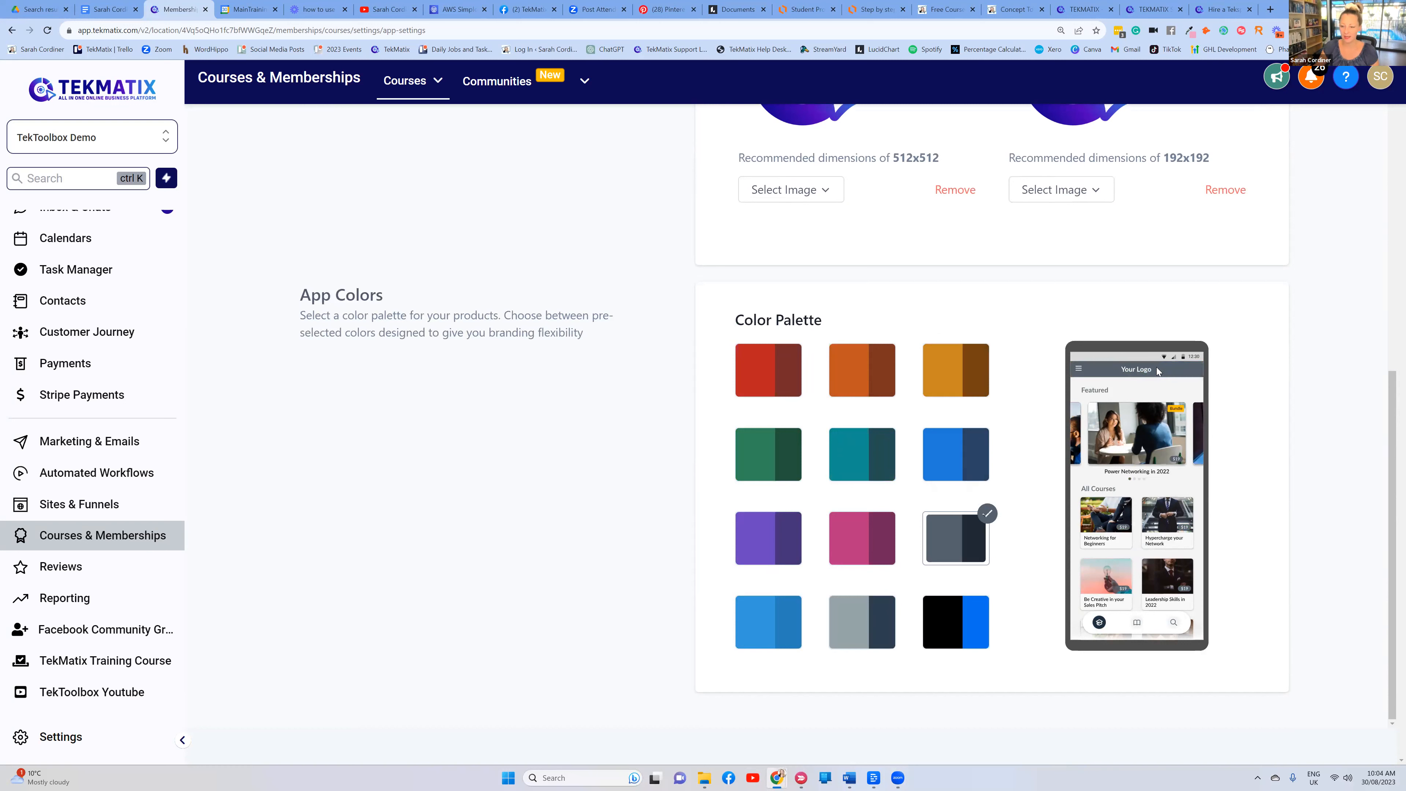
pyautogui.click(756, 539)
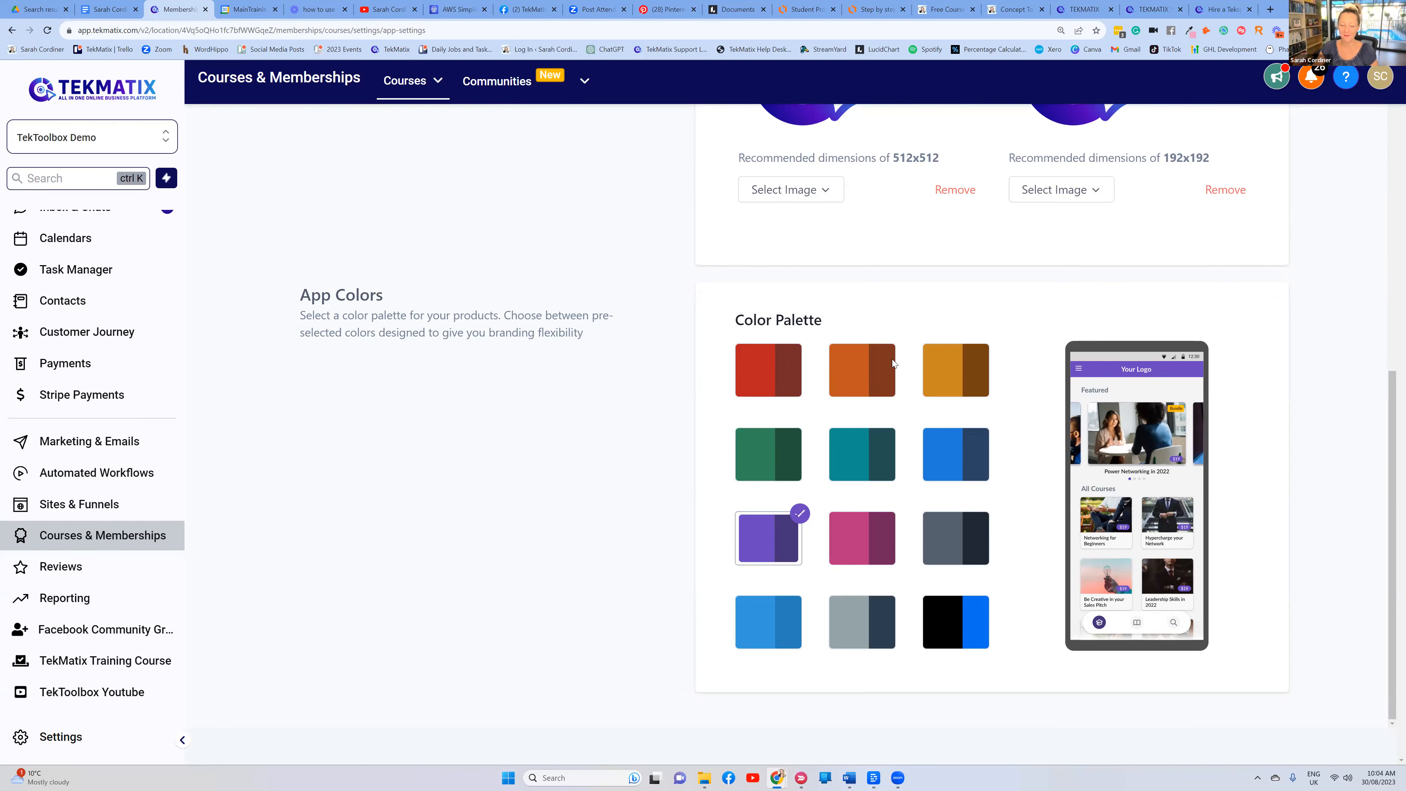
# Switch the palette back to Blue and save the app settings
pyautogui.scroll(8, 892, 362)
pyautogui.scroll(-8, 951, 352)
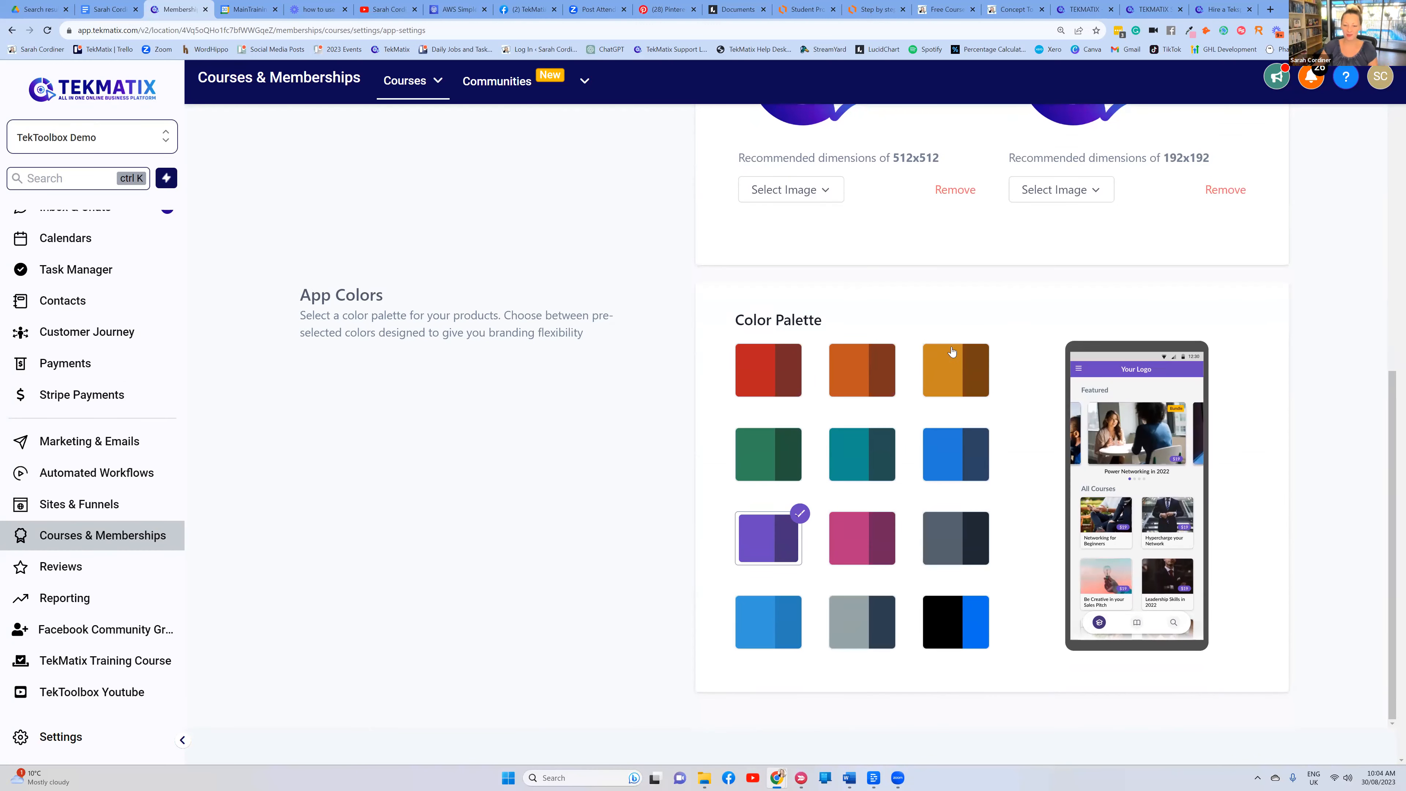
pyautogui.click(955, 446)
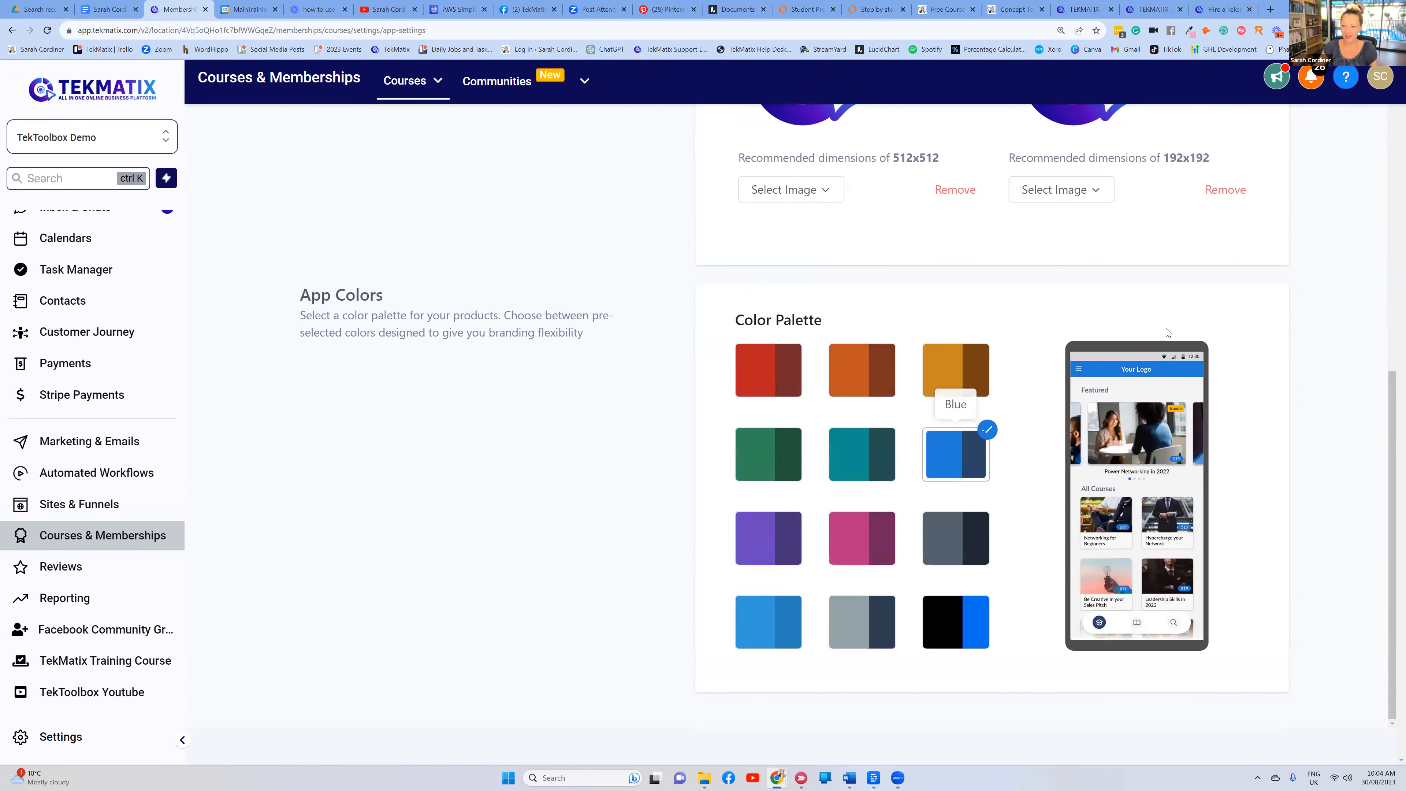
pyautogui.scroll(8, 1167, 332)
pyautogui.click(1298, 148)
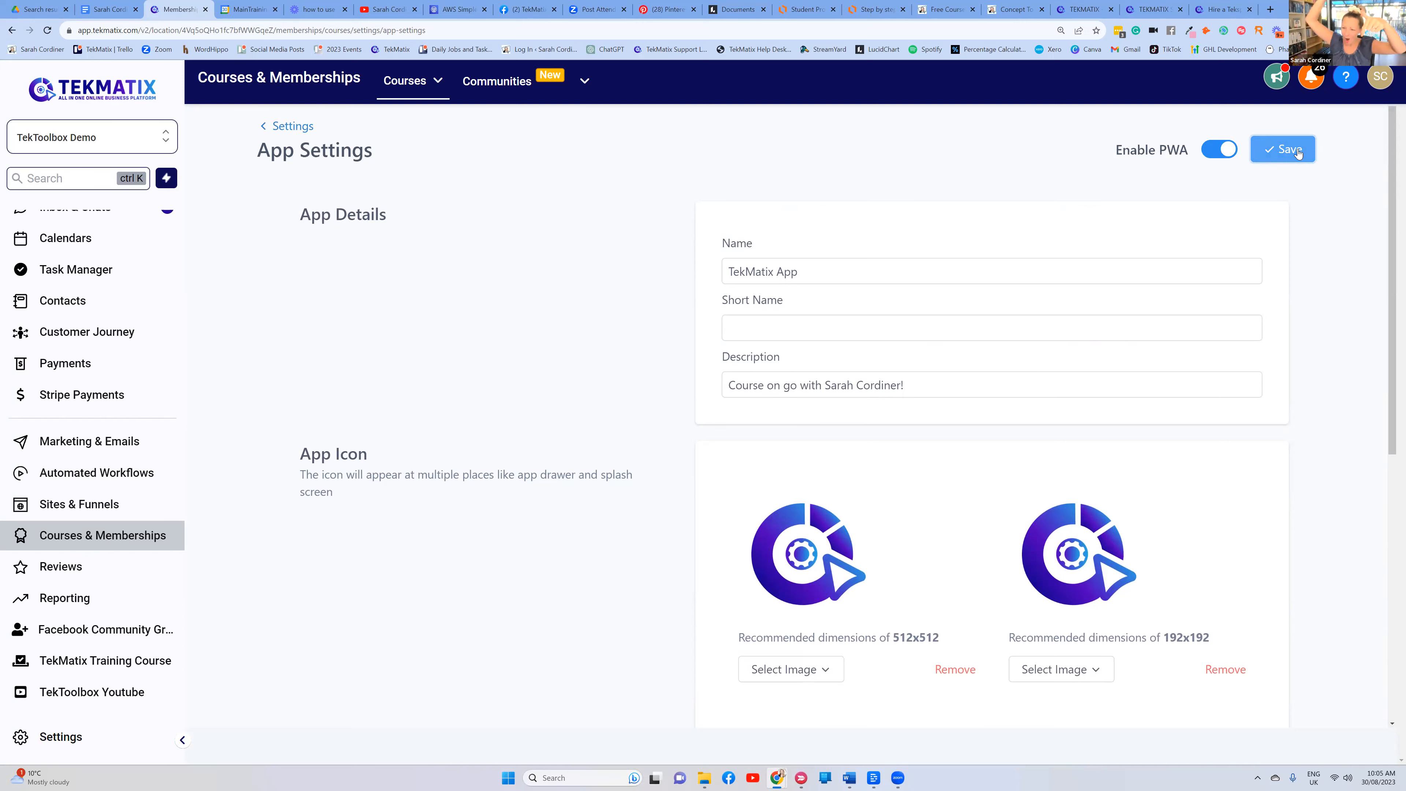
# Return to the courses Settings overview, then switch to the Lucidchart Student Progress Automations diagram
pyautogui.click(281, 127)
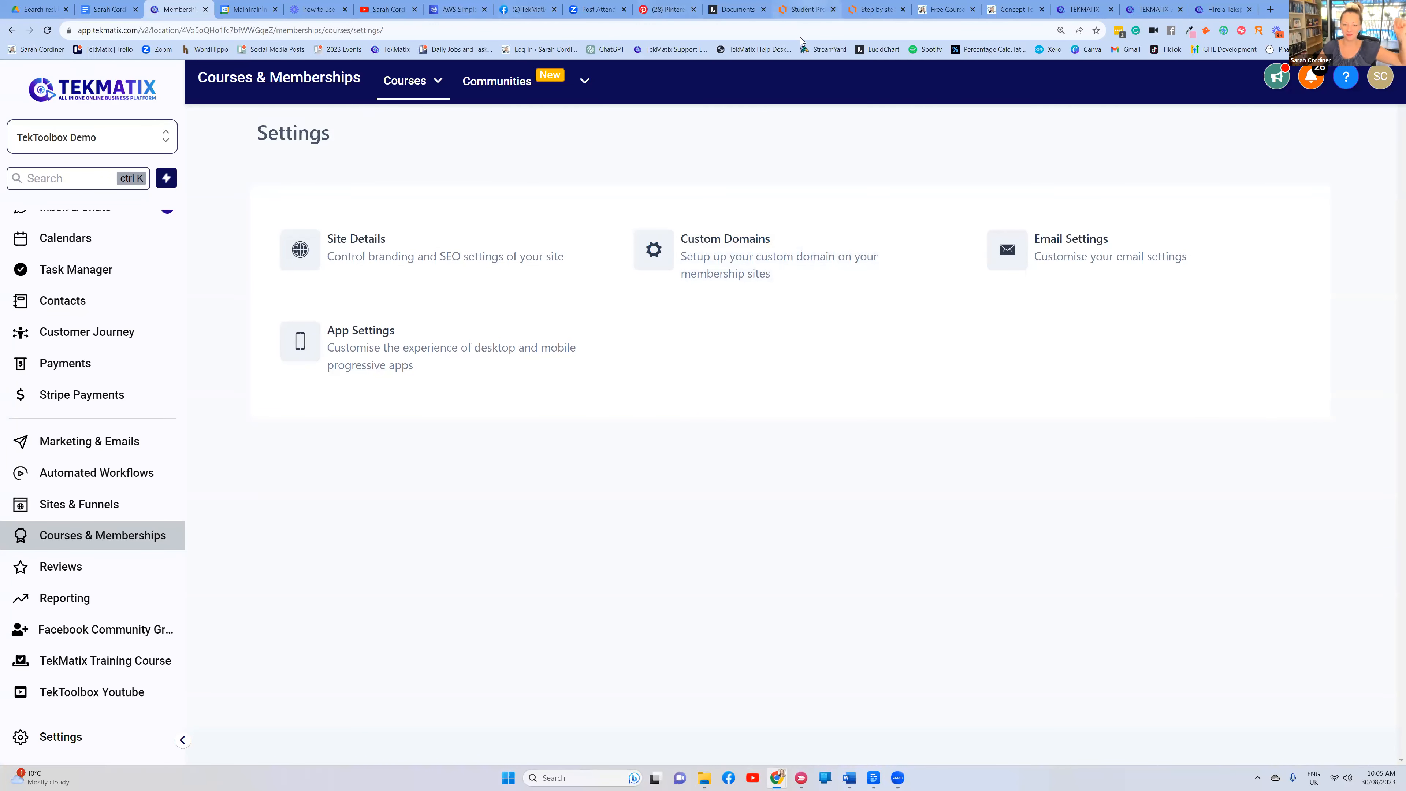
pyautogui.click(811, 4)
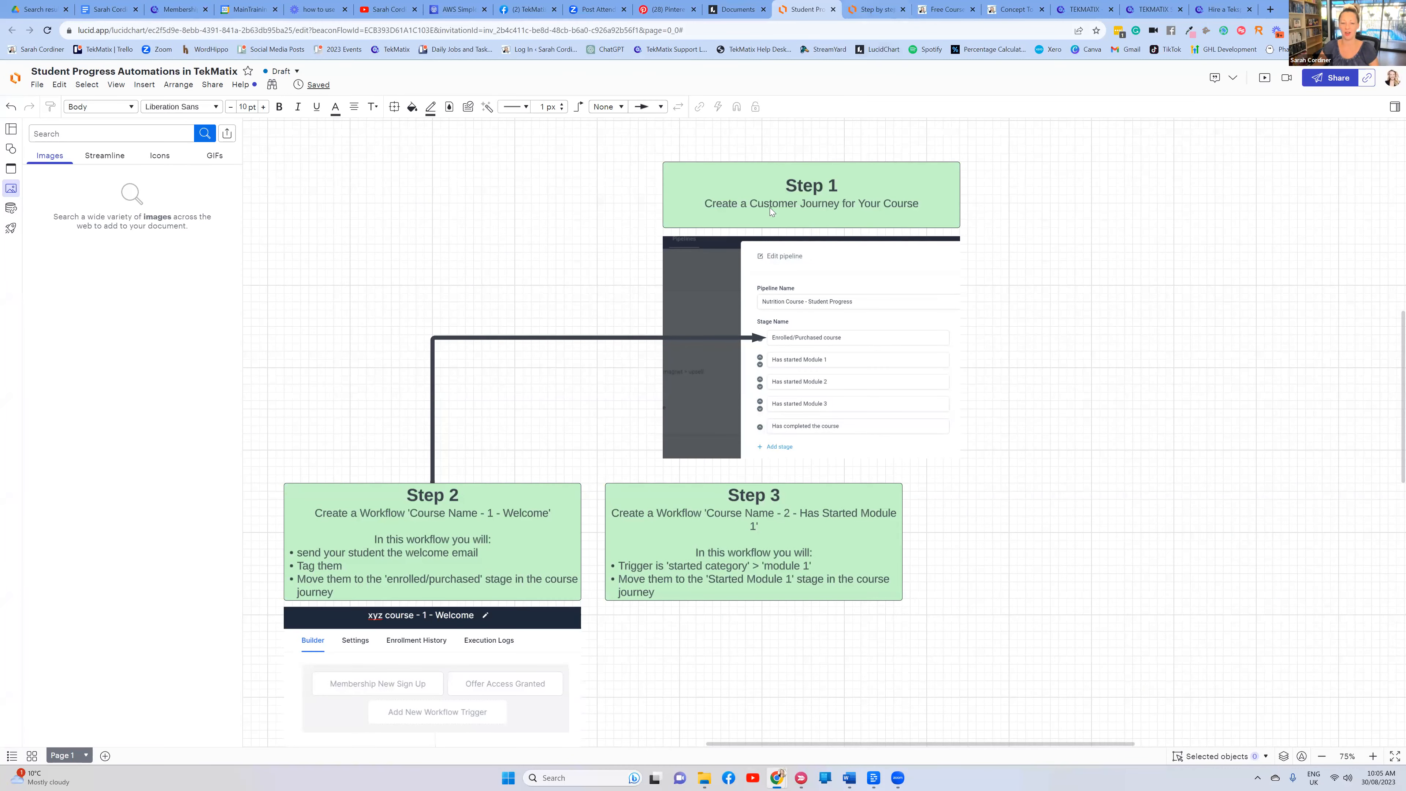
# Review the Lucidchart course create, sell and fulfil flowchart, then go back to Tekmatix Settings
pyautogui.hotkey('ctrl', 'Tab')
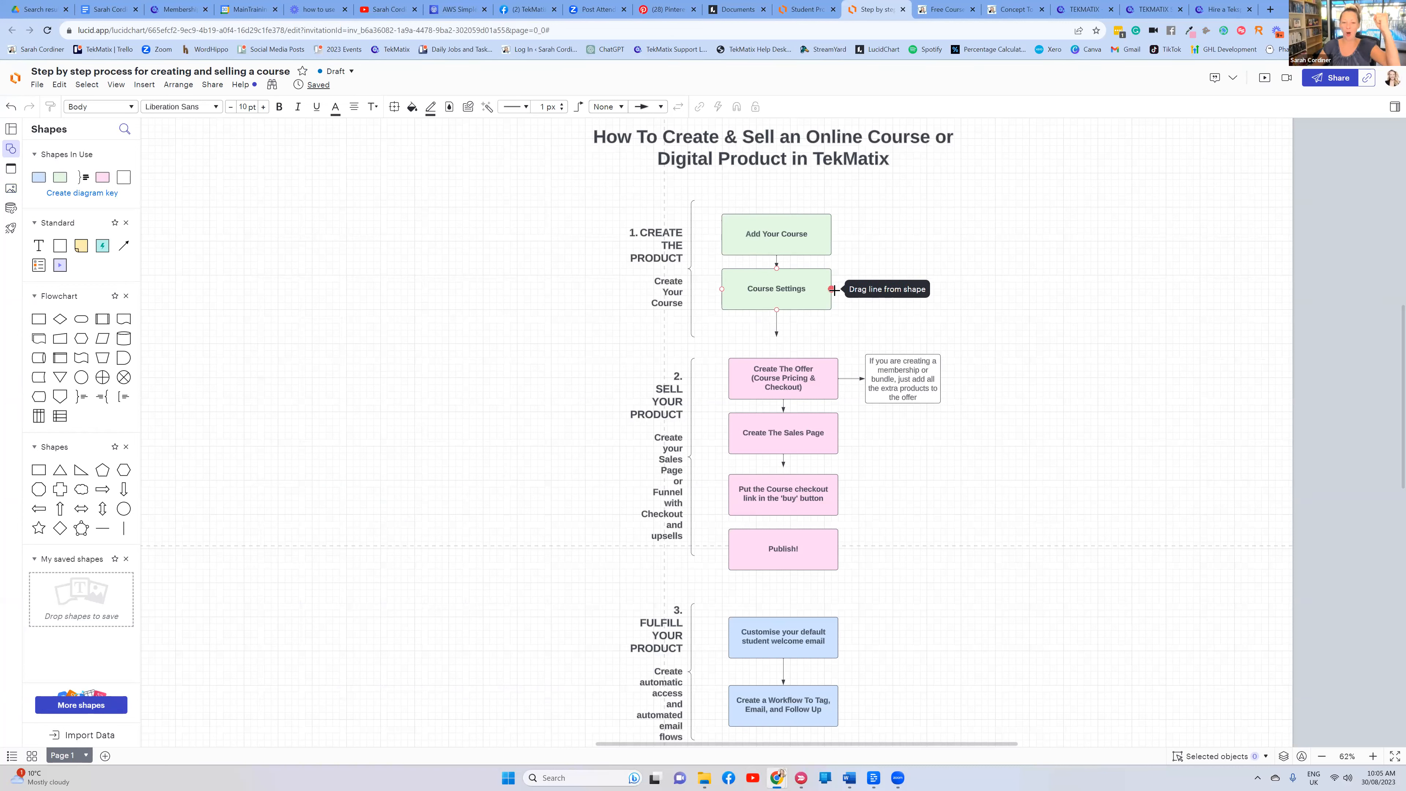
pyautogui.scroll(-3, 950, 293)
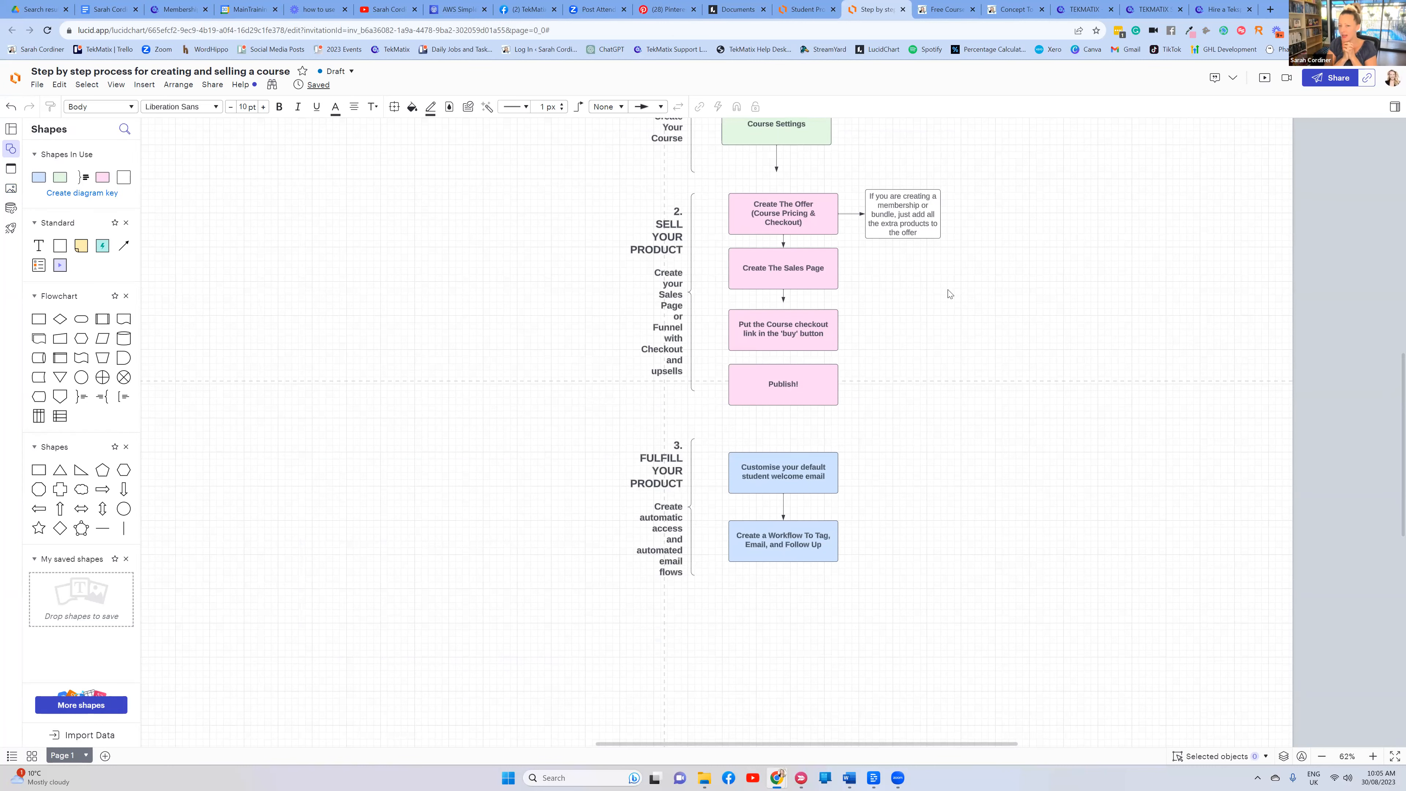
pyautogui.scroll(3, 1012, 298)
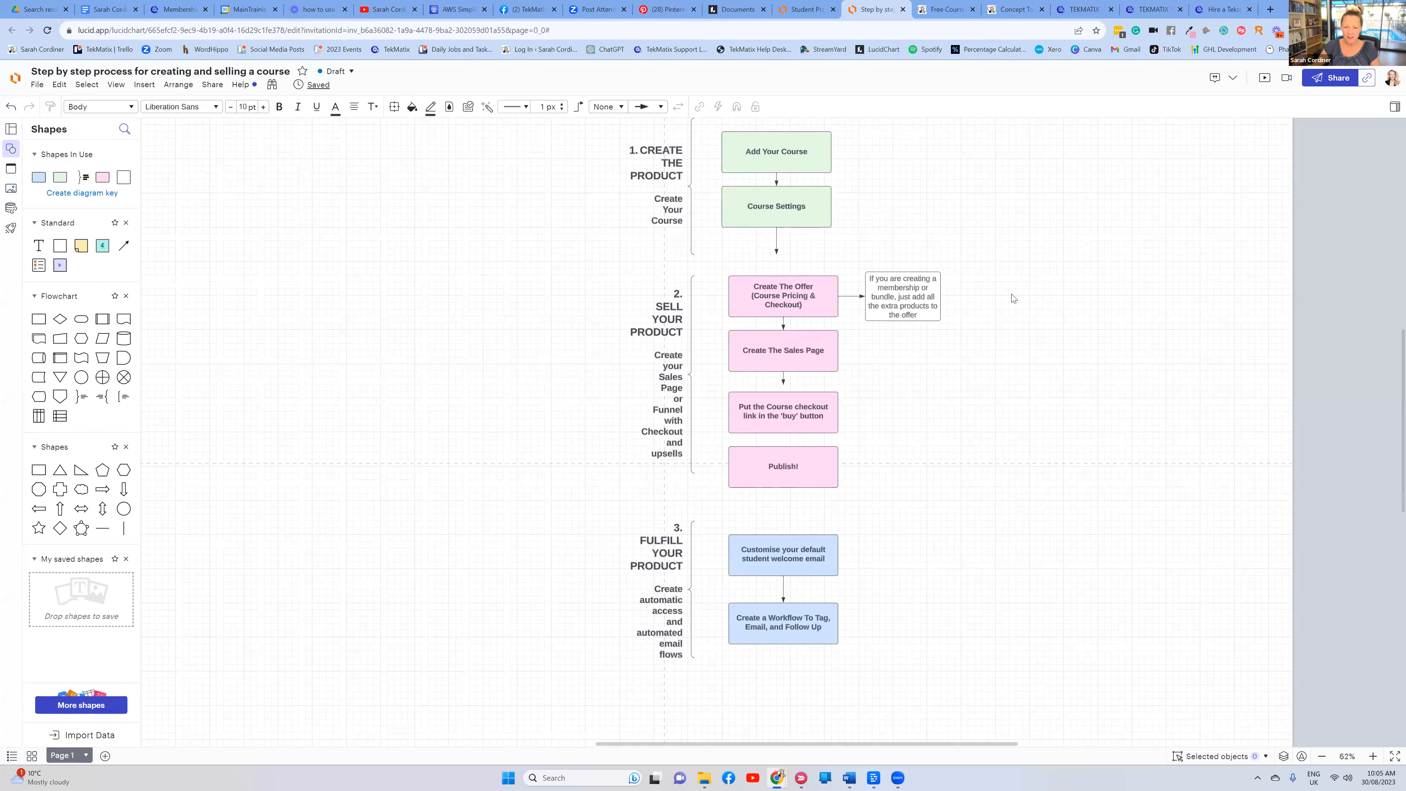
pyautogui.click(195, 10)
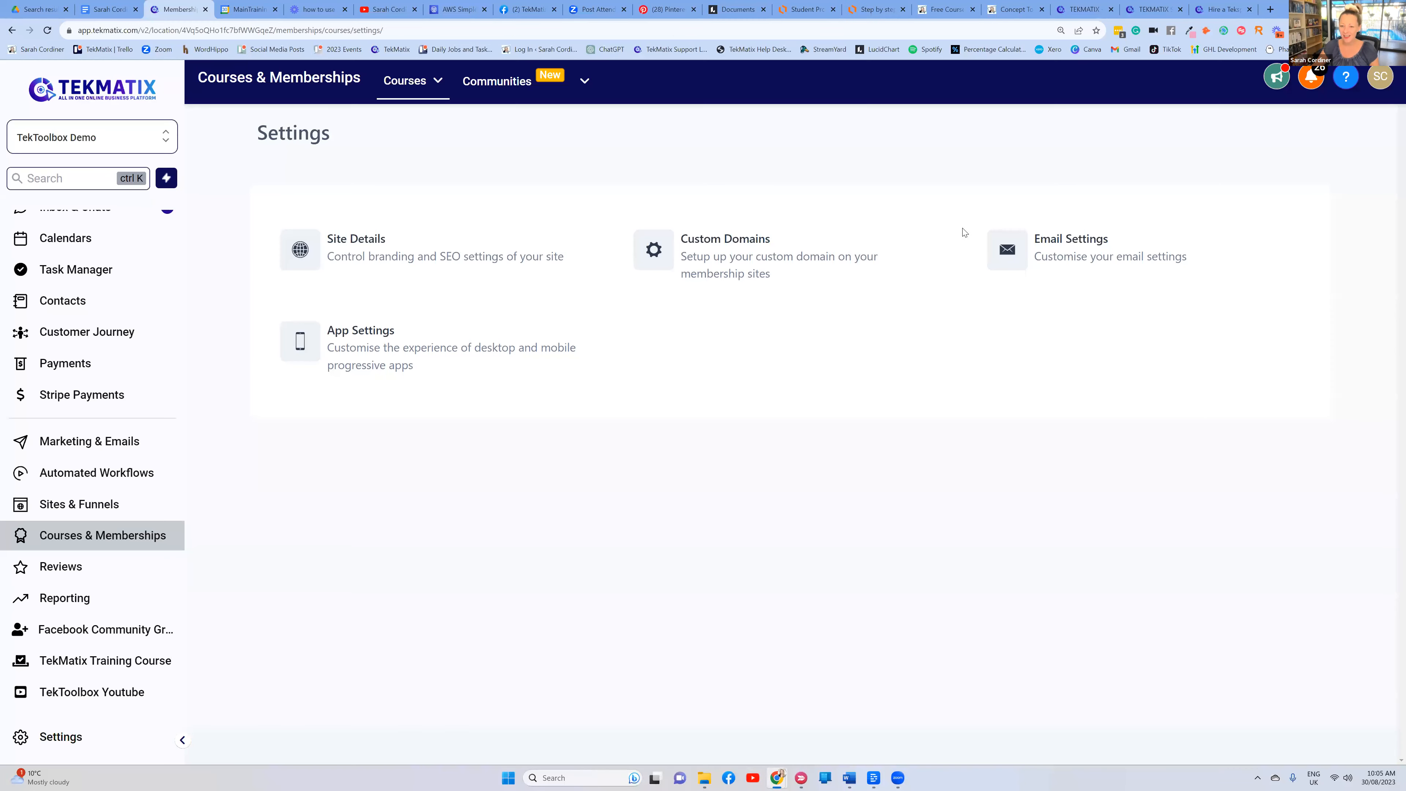
# Open the Astrology Course from Courses > Product Builder and show its Customize theme options
pyautogui.click(404, 93)
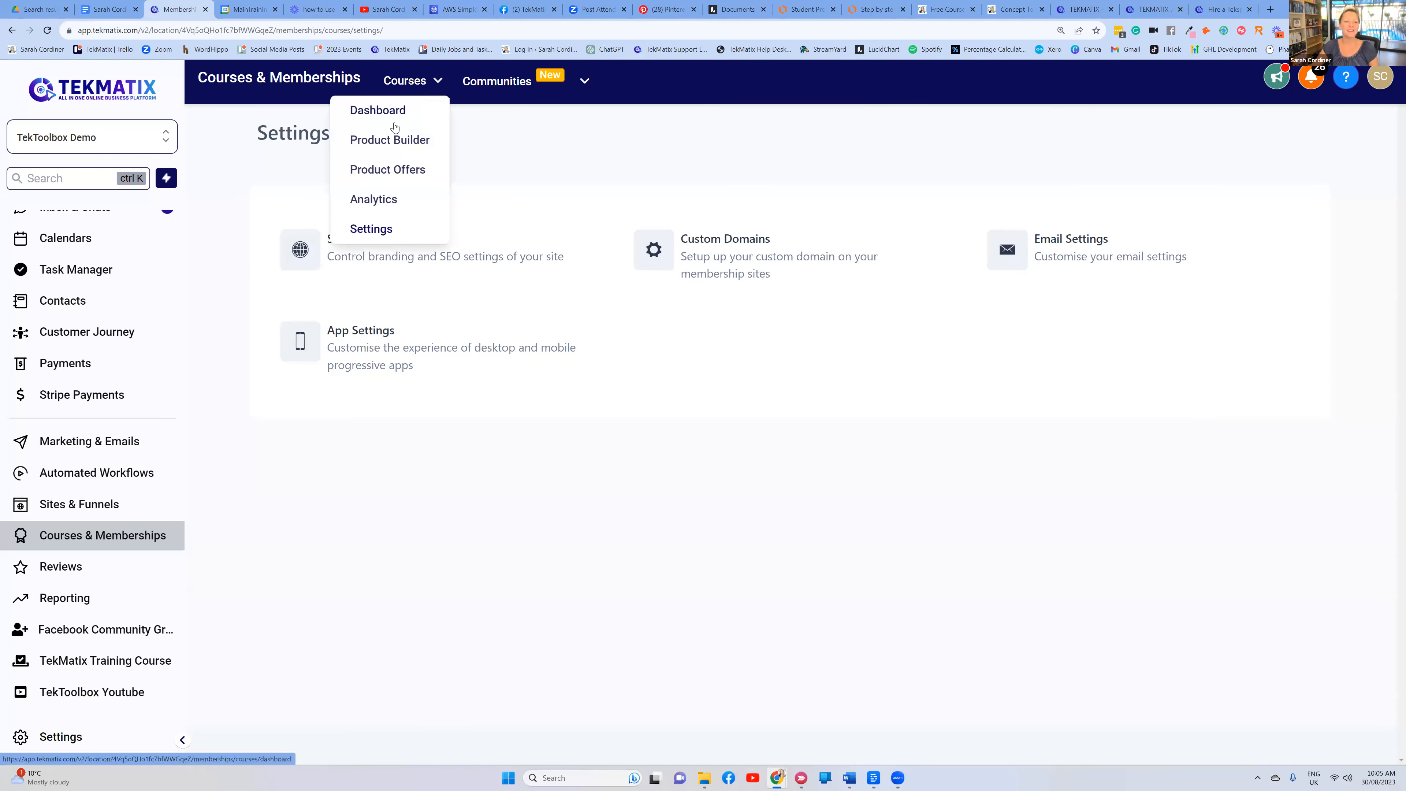
pyautogui.click(395, 141)
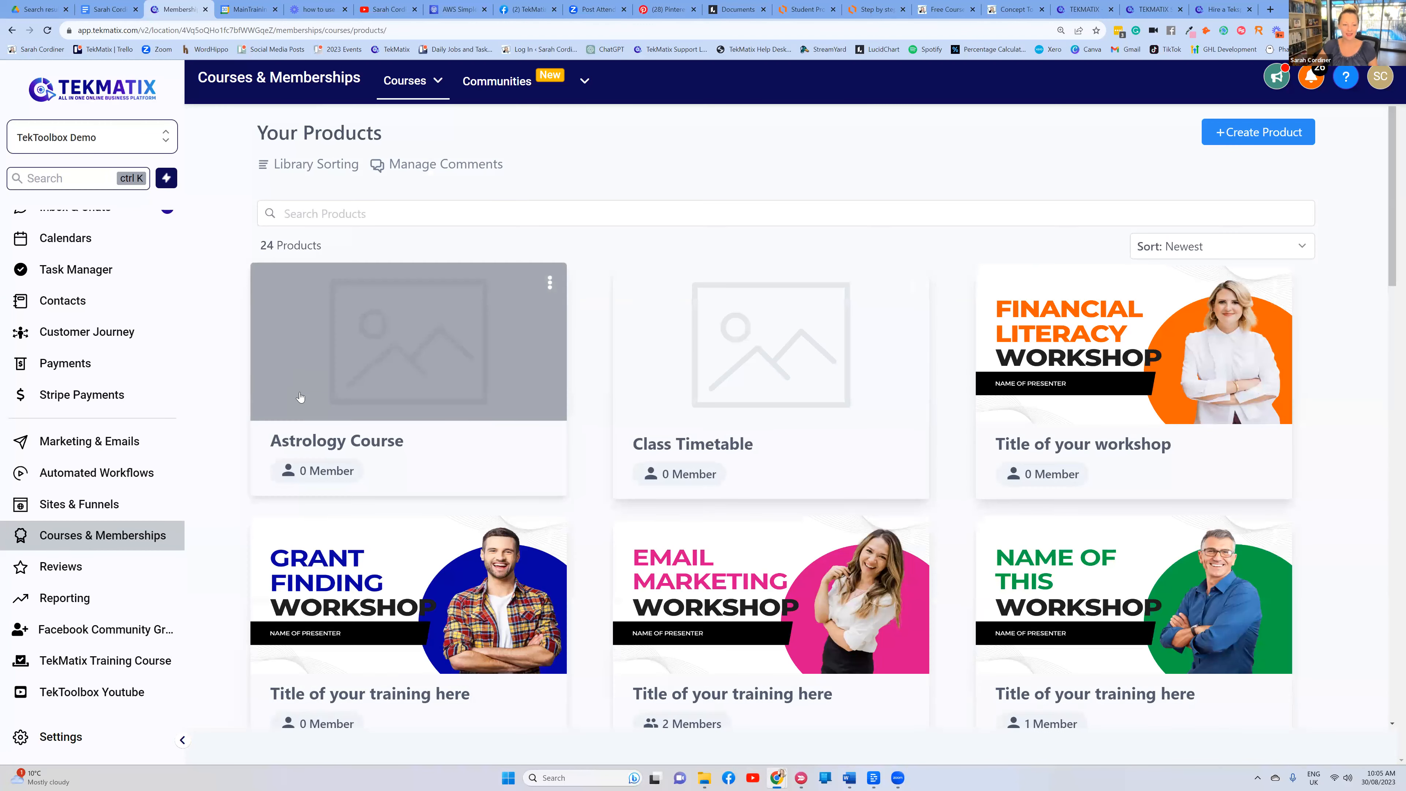
pyautogui.click(383, 370)
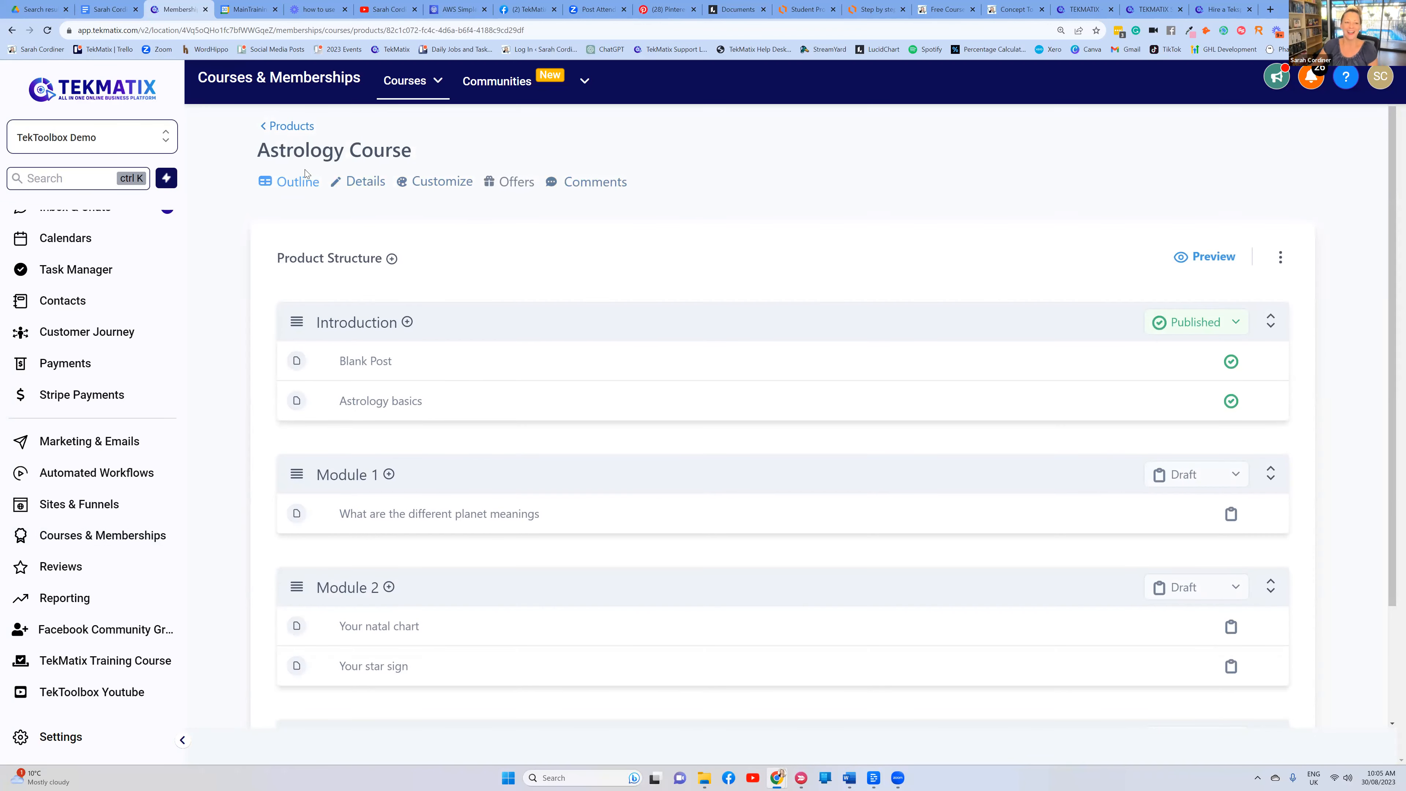
pyautogui.click(441, 186)
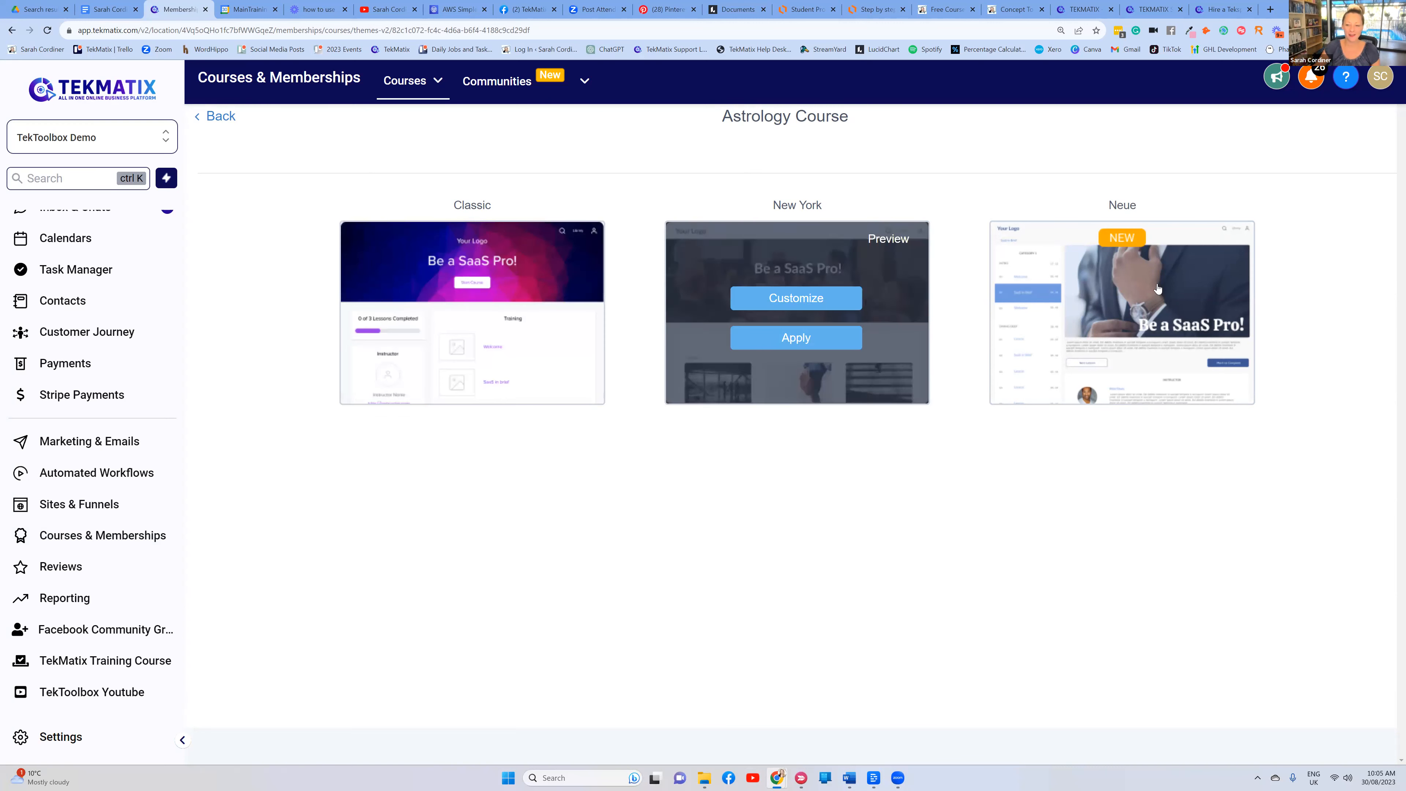
# Preview the Astrology Course in the Classic theme and close the preview
pyautogui.moveTo(452, 259)
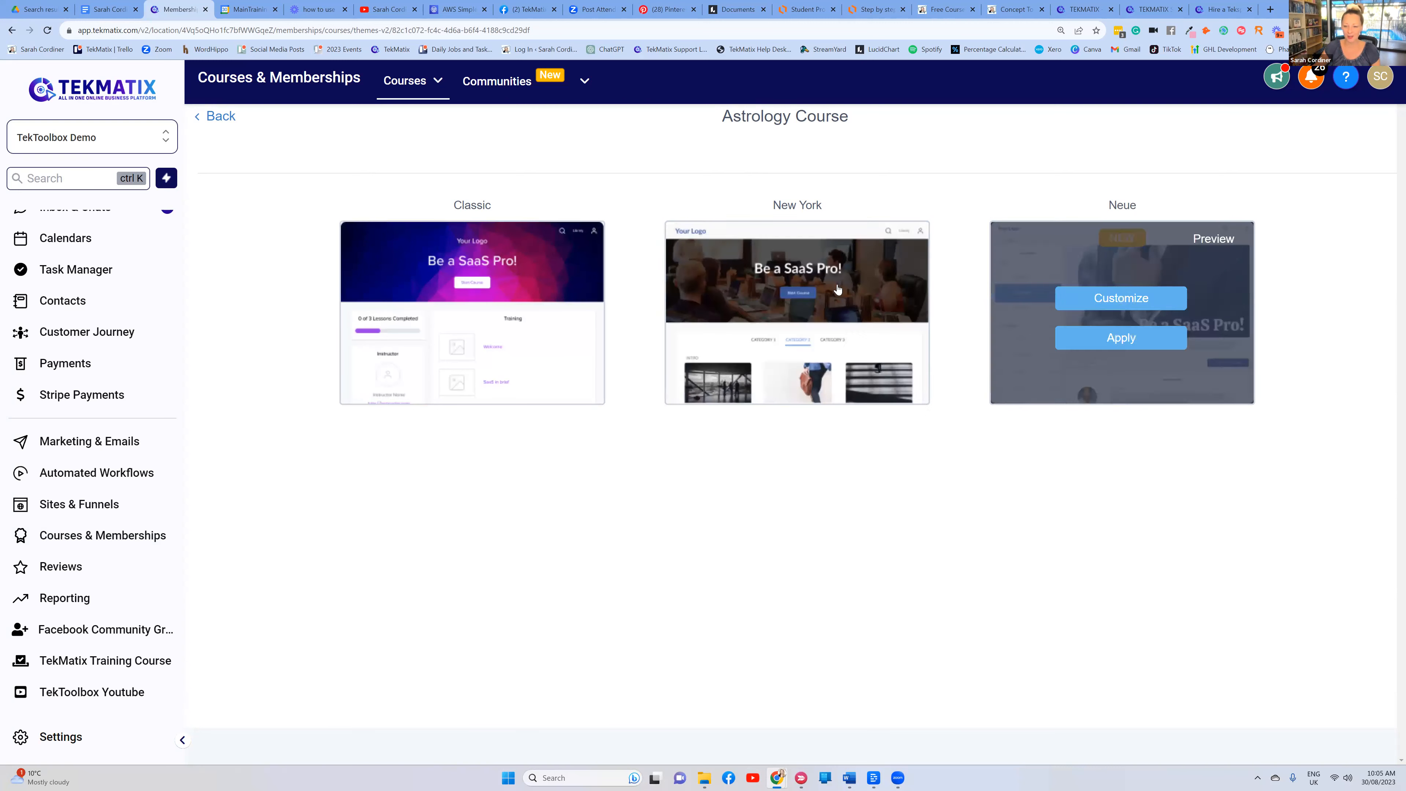
pyautogui.moveTo(489, 325)
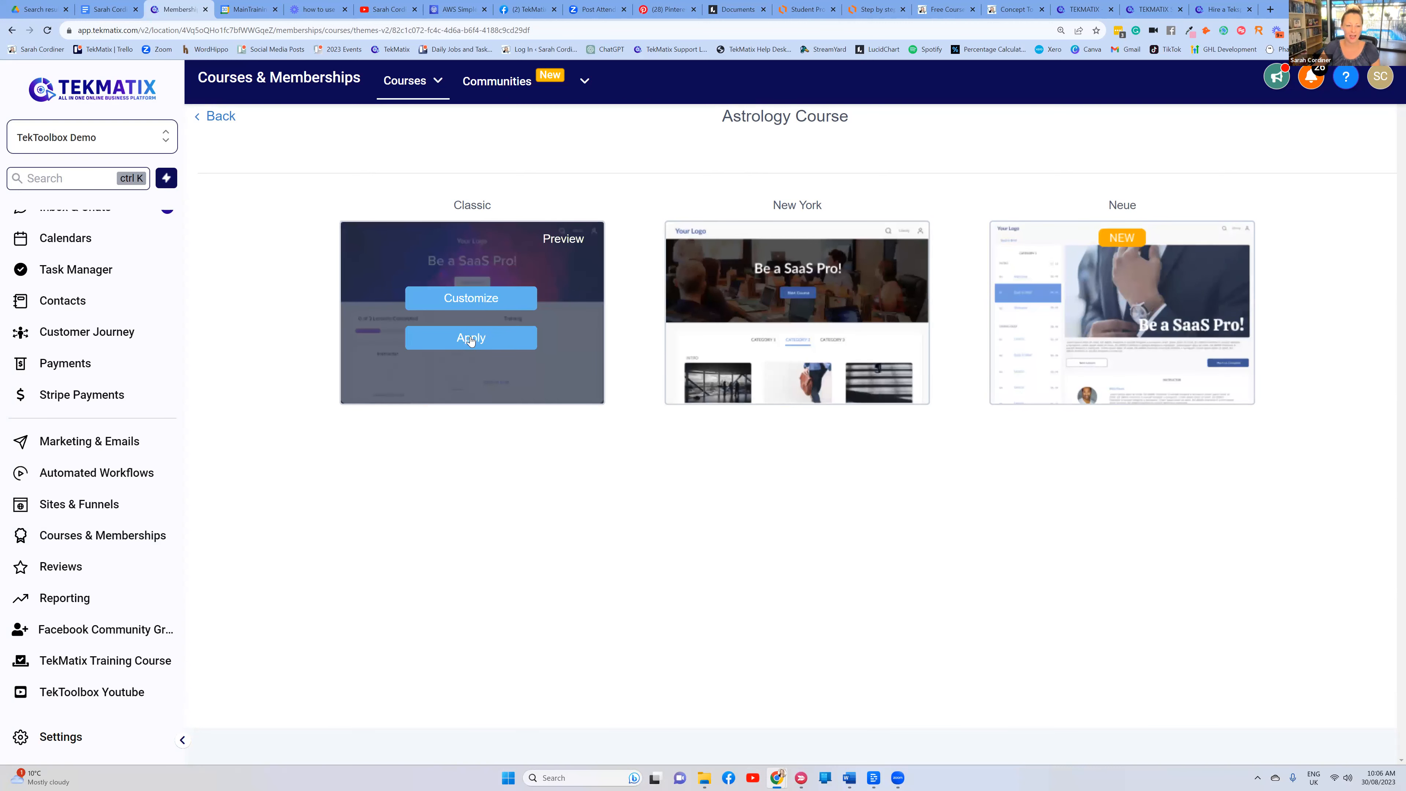
pyautogui.click(563, 240)
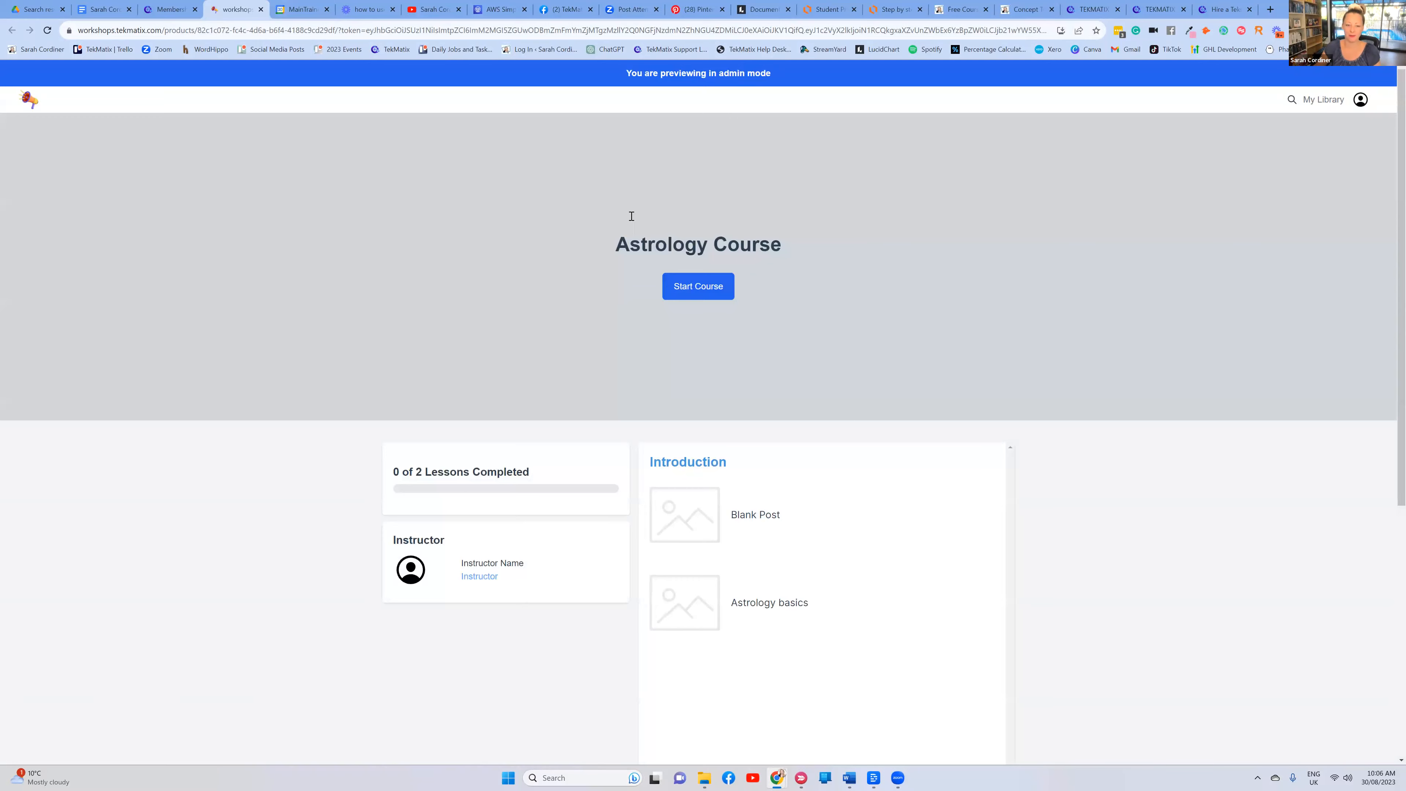
pyautogui.scroll(-3, 752, 288)
pyautogui.scroll(2, 893, 381)
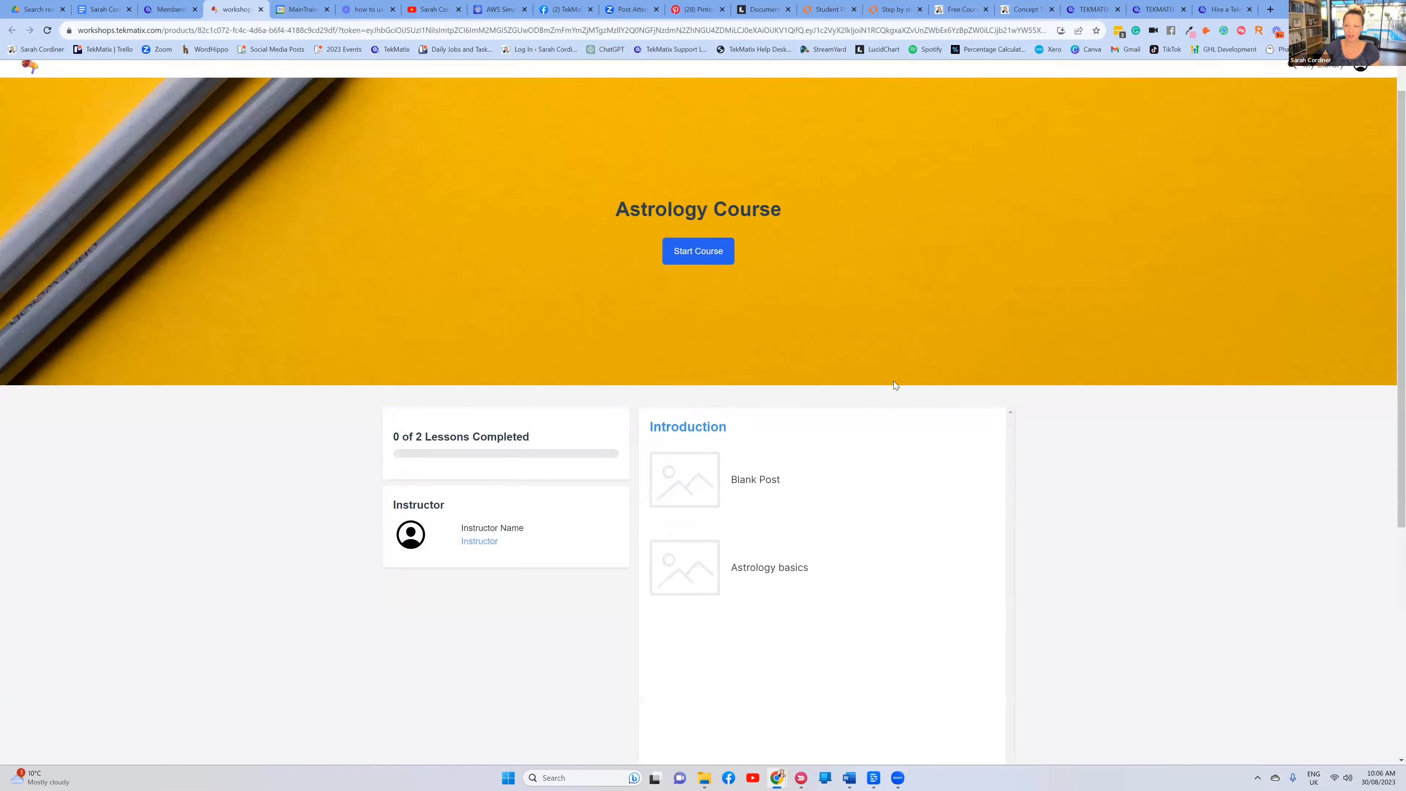
pyautogui.scroll(1, 893, 381)
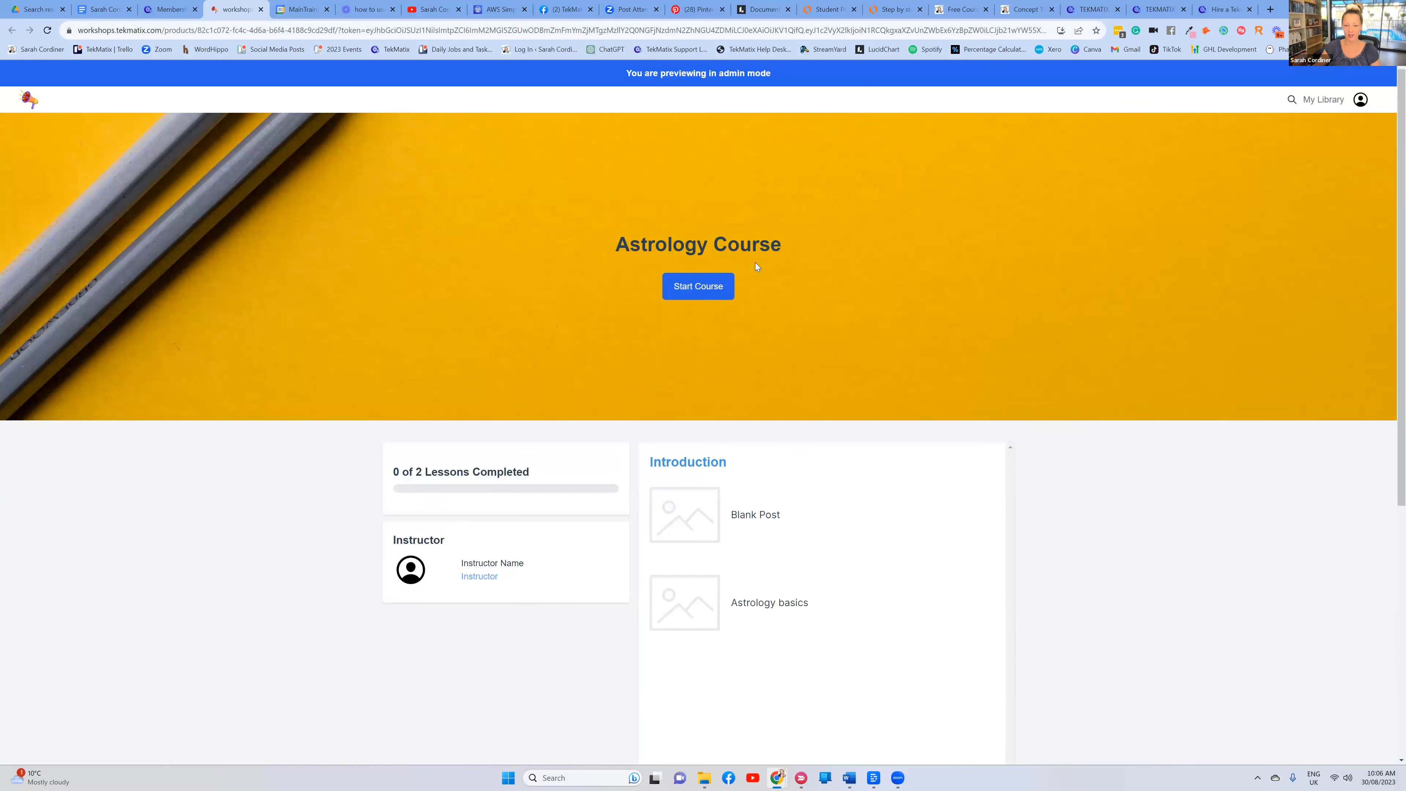
pyautogui.scroll(-6, 838, 427)
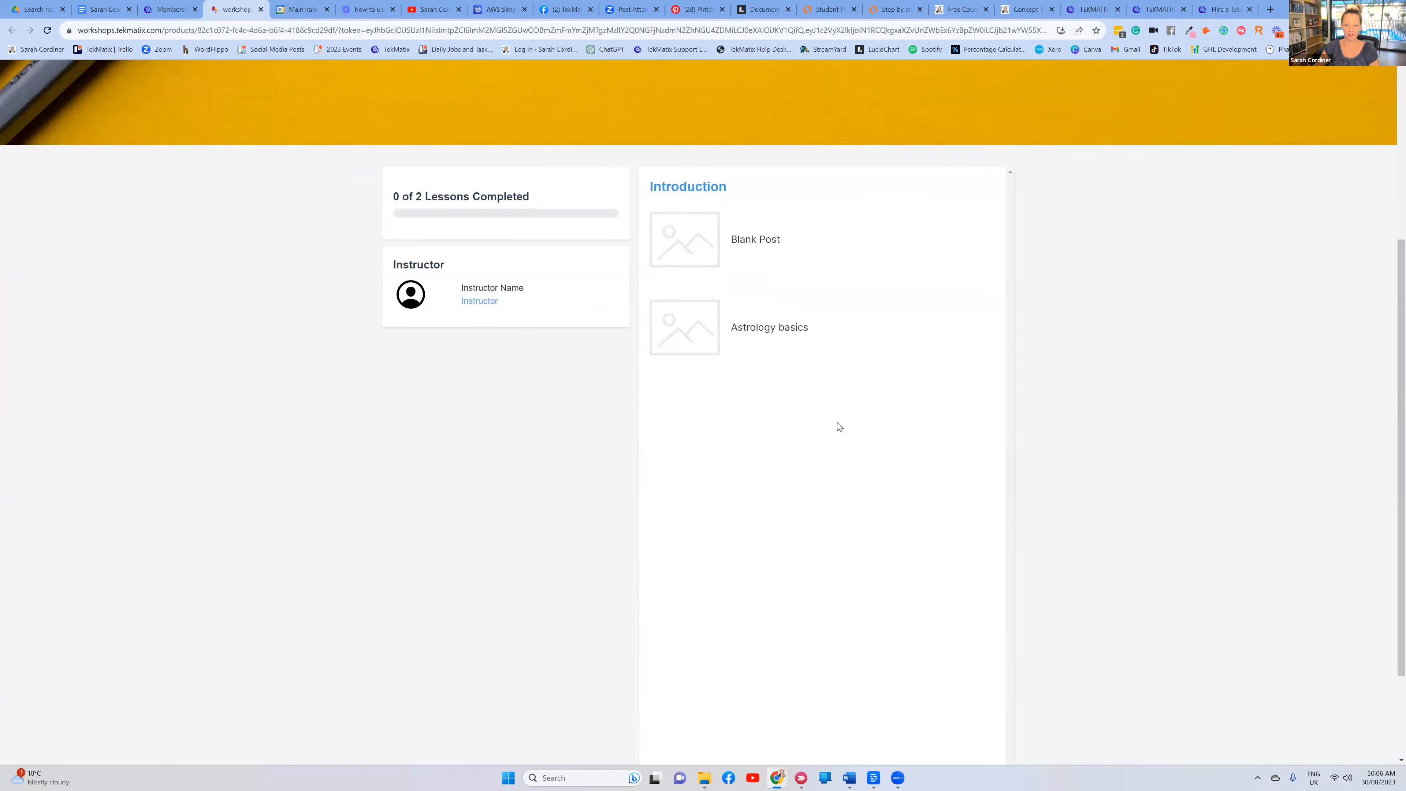
pyautogui.scroll(6, 840, 421)
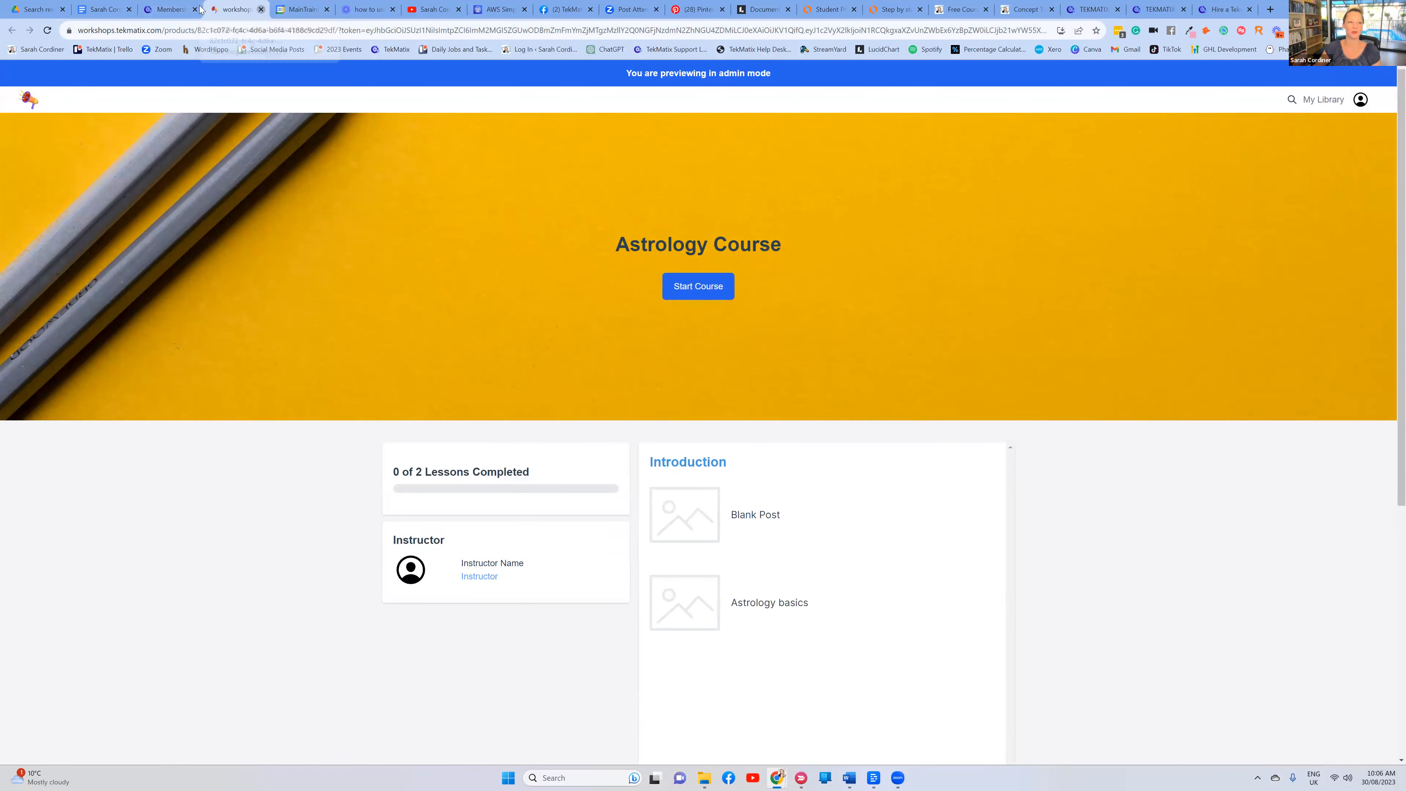
pyautogui.click(260, 10)
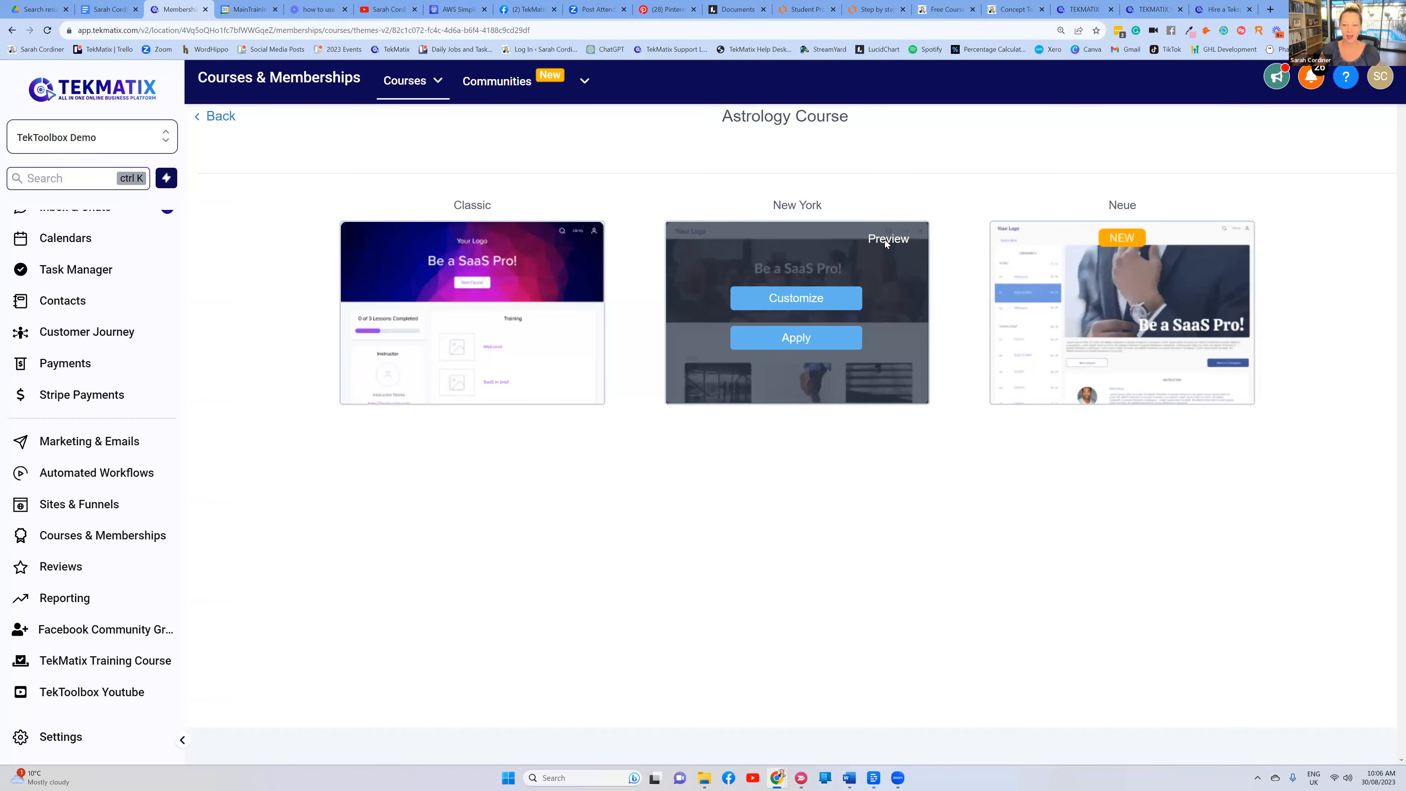
# Preview the New York theme, then apply the Classic theme to the course
pyautogui.click(886, 239)
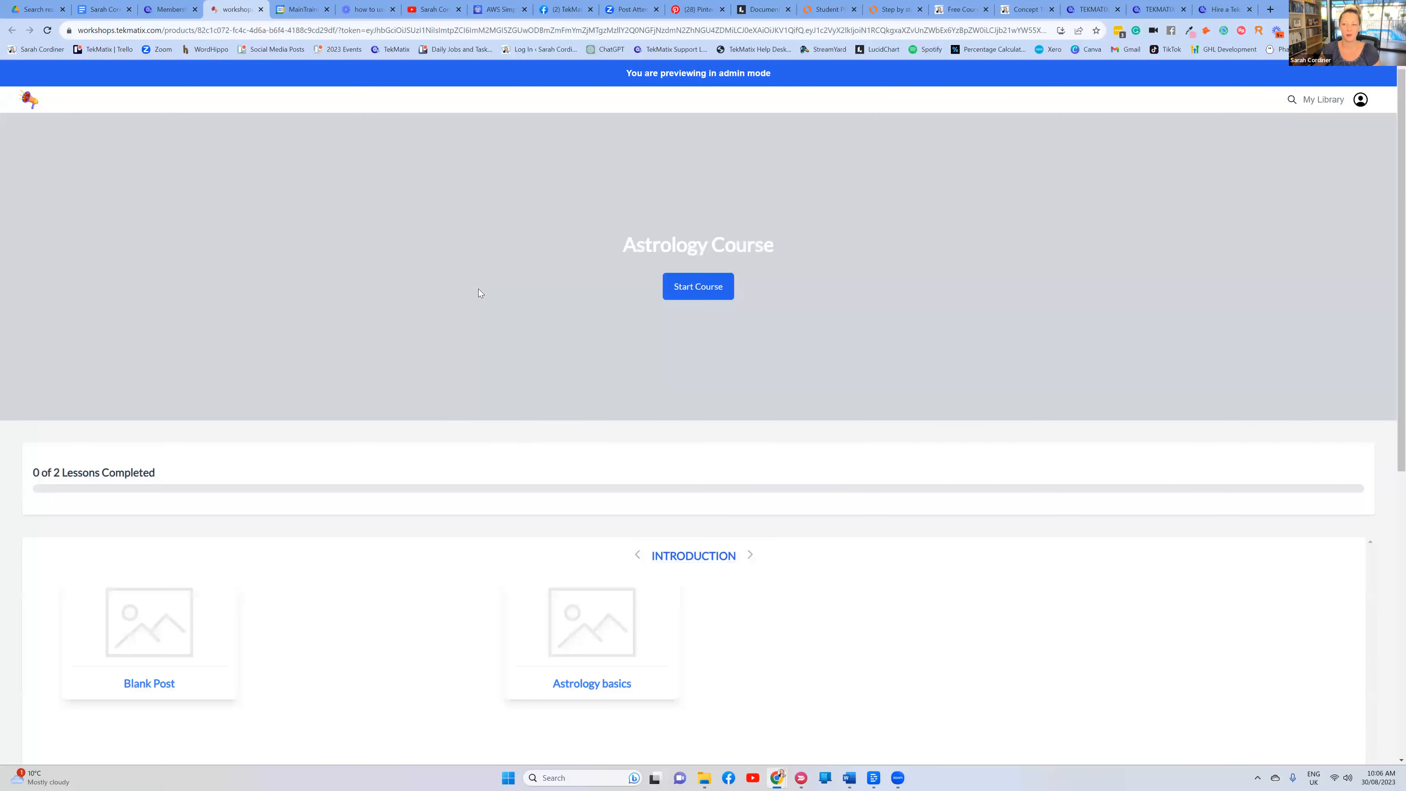
pyautogui.scroll(-4, 931, 300)
pyautogui.scroll(2, 912, 293)
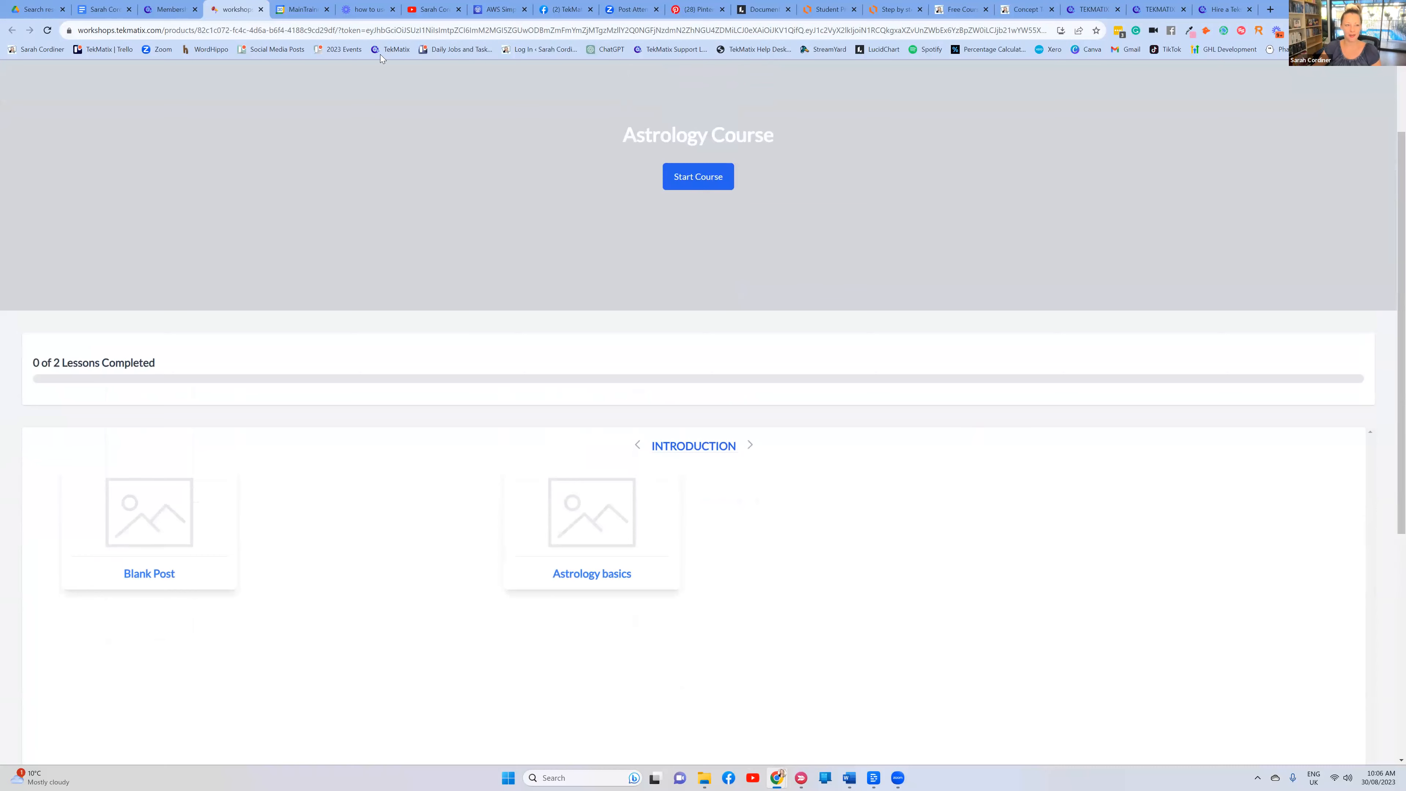
pyautogui.click(259, 10)
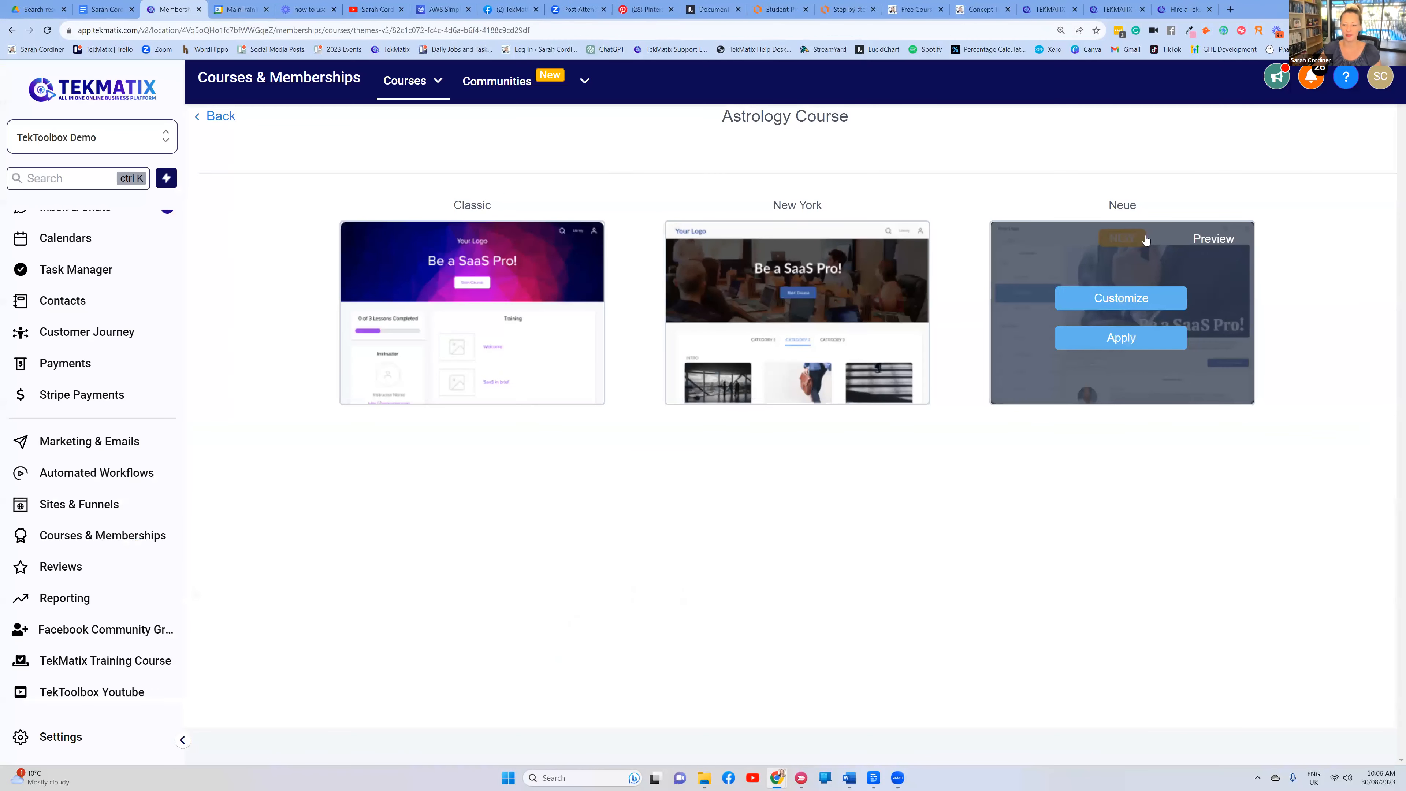
pyautogui.moveTo(511, 359)
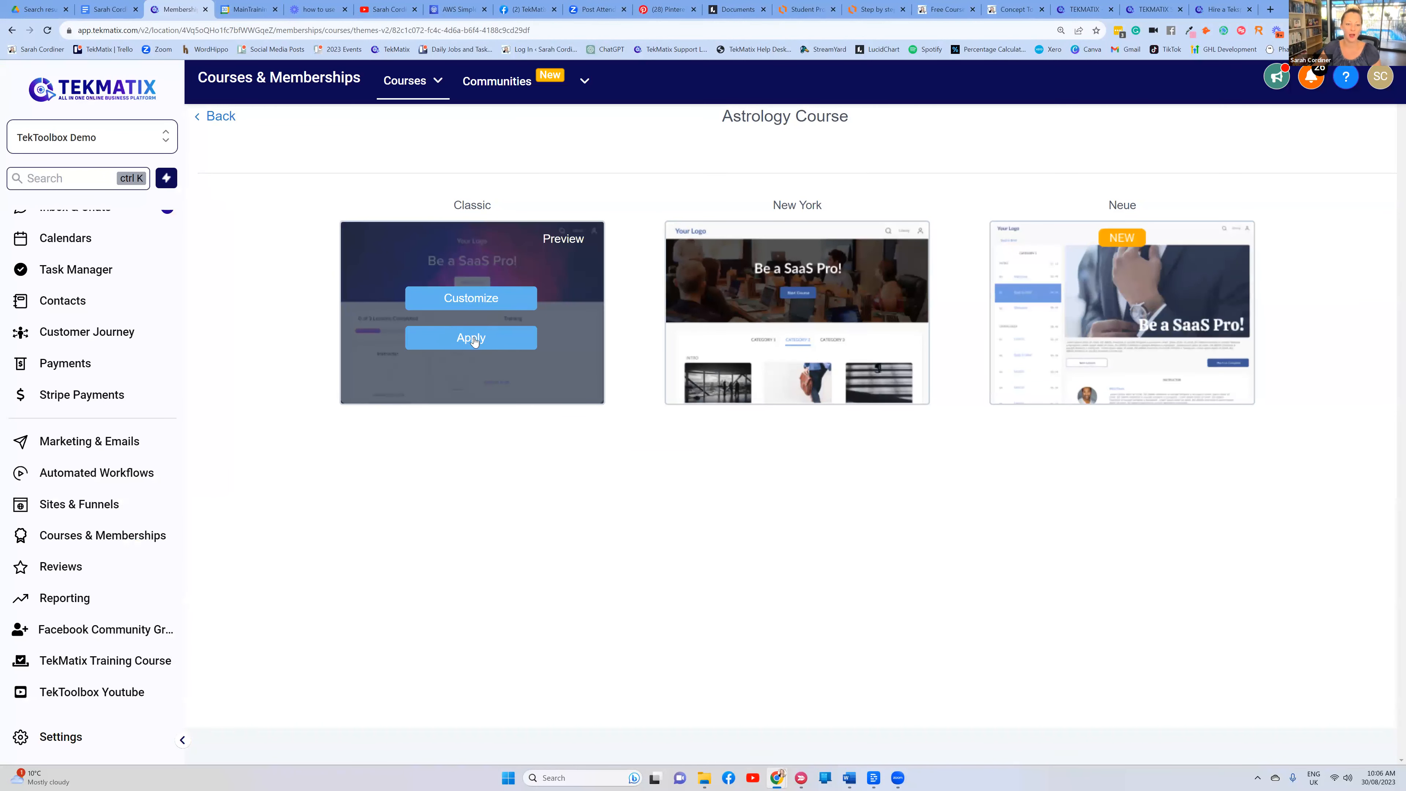
pyautogui.click(474, 339)
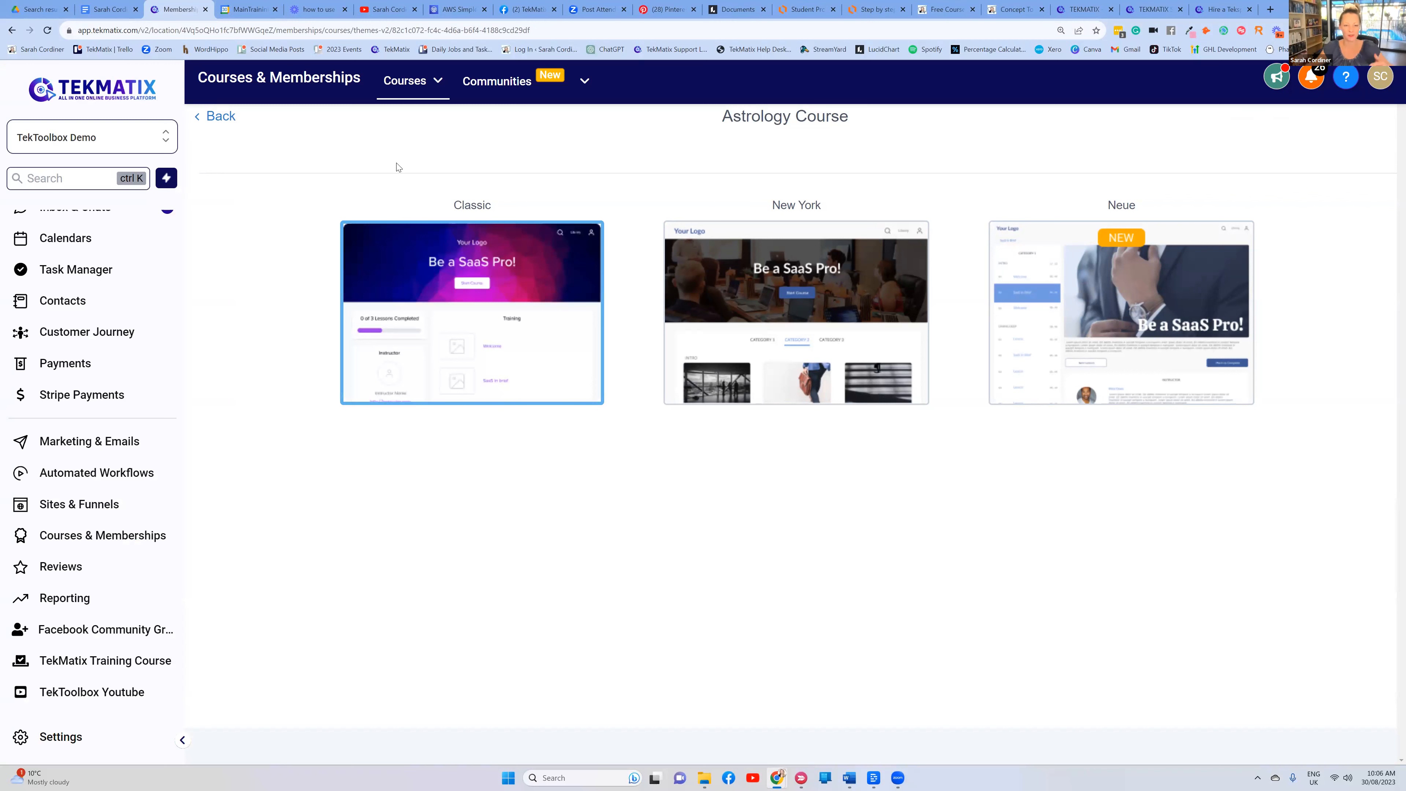
pyautogui.moveTo(452, 320)
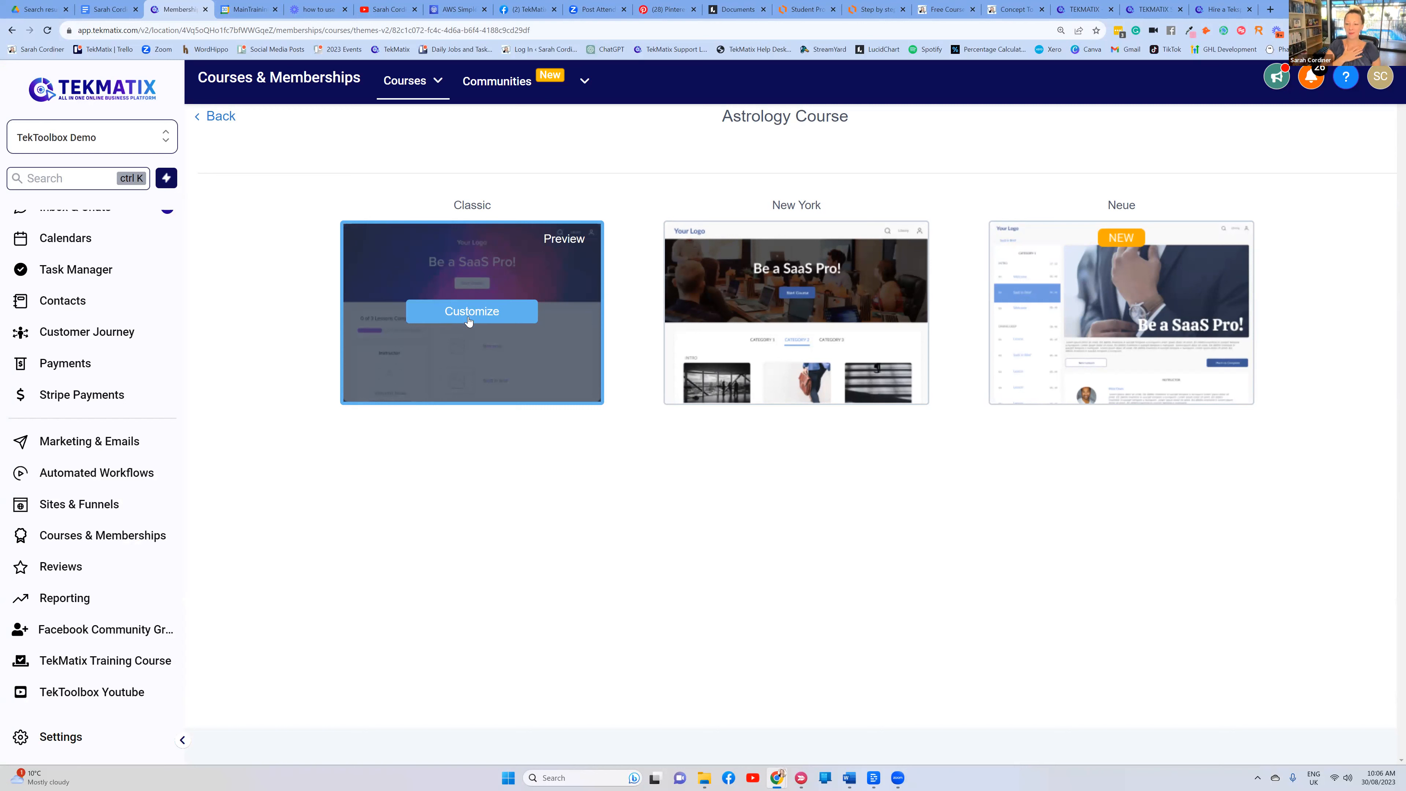
# Open the Classic theme editor, glance at Sections, and expand Layout's Theme Settings
pyautogui.click(468, 320)
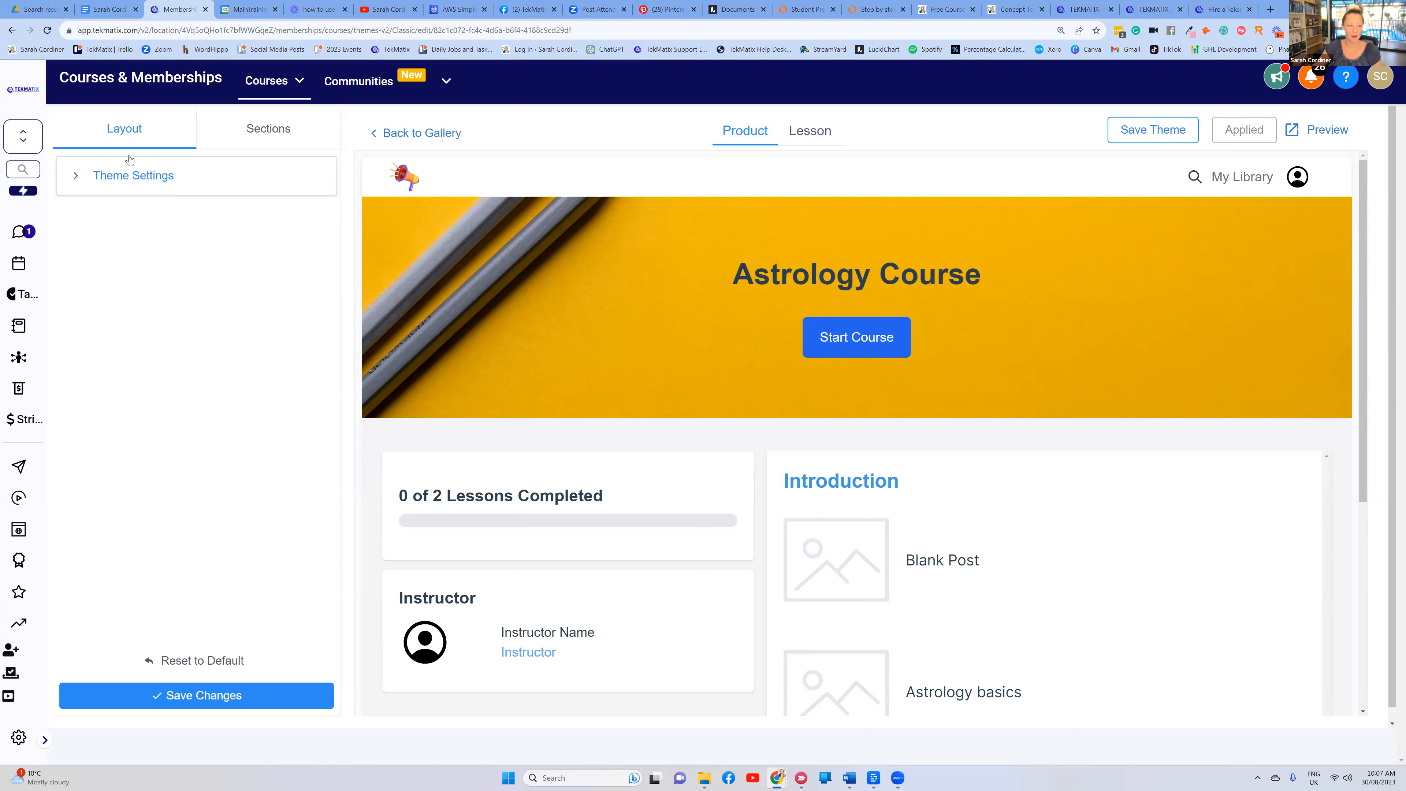
pyautogui.click(252, 138)
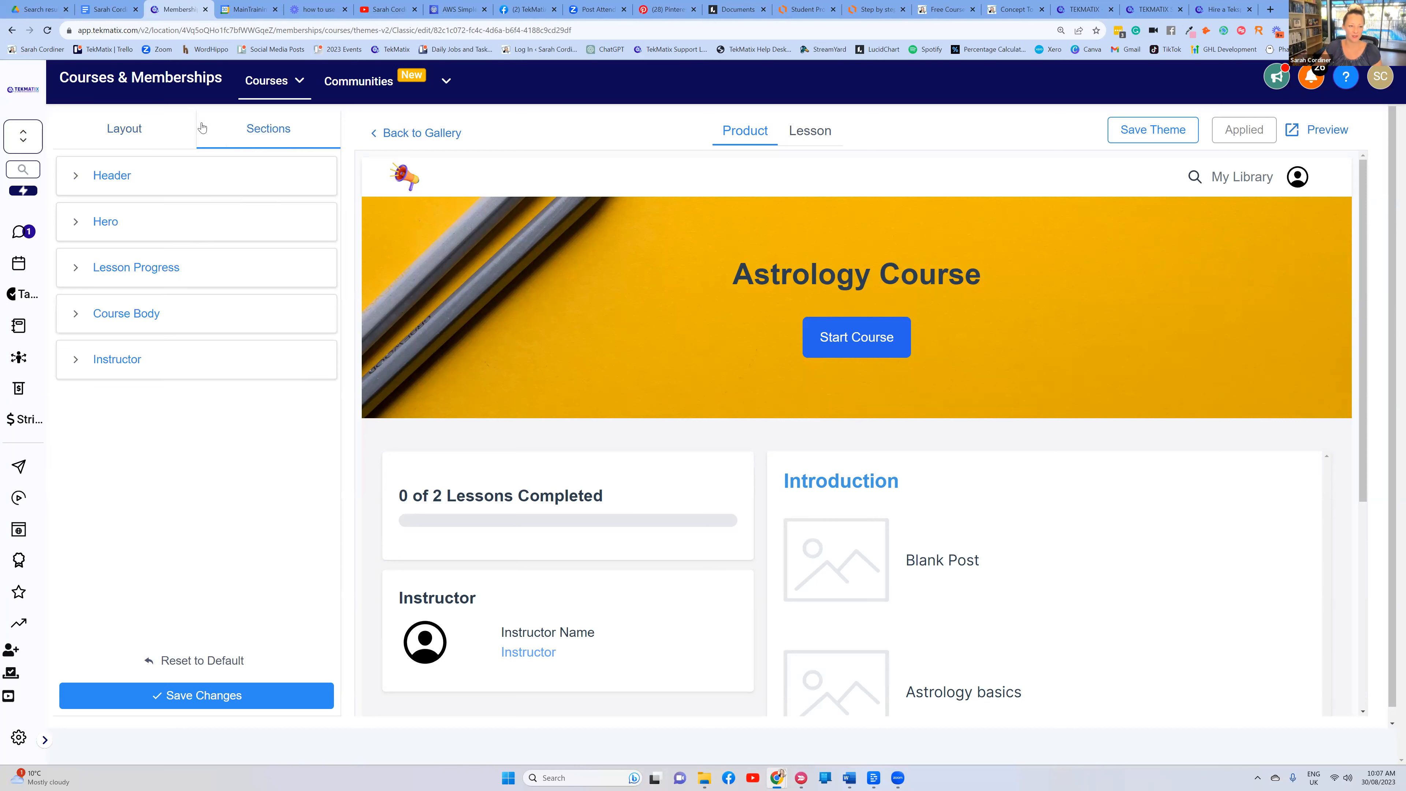
pyautogui.click(145, 128)
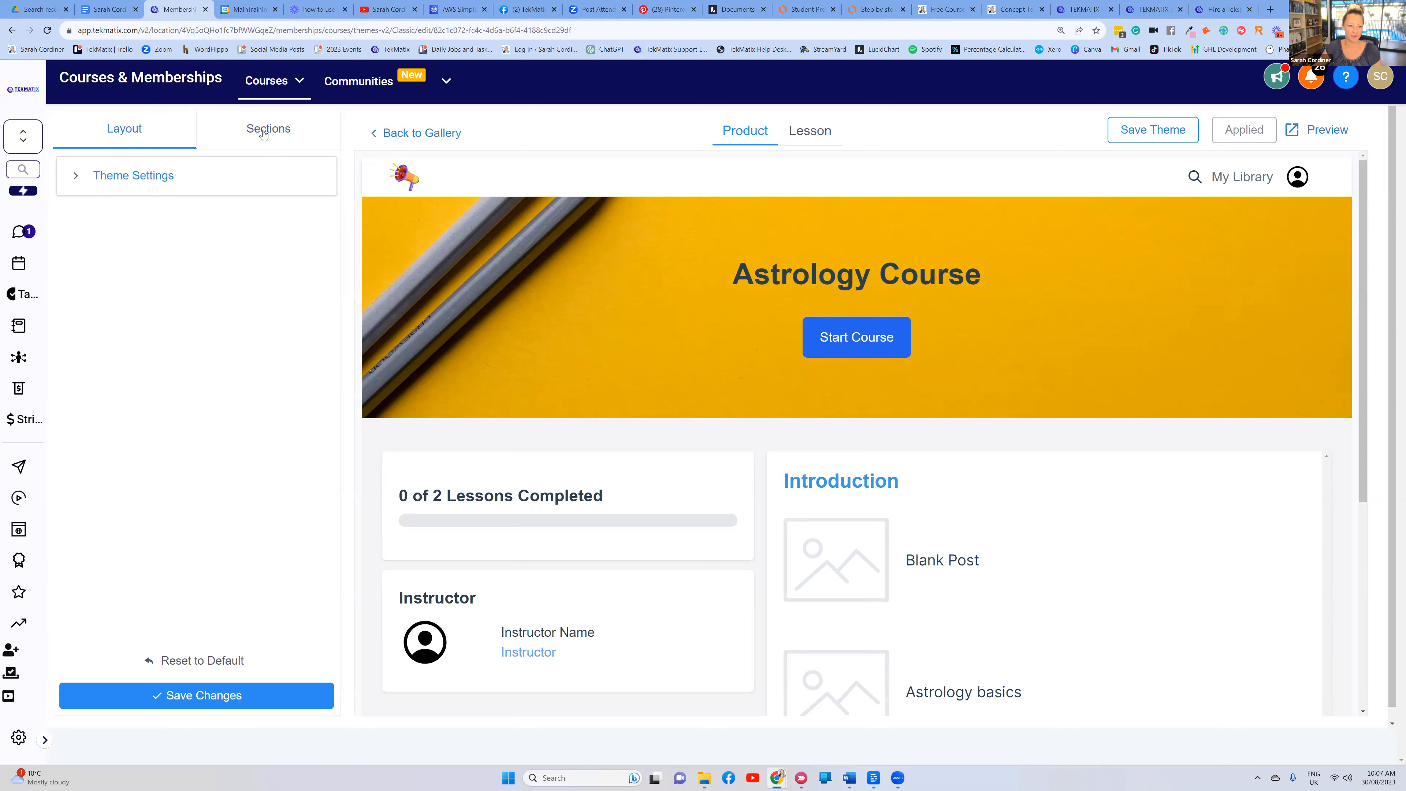
pyautogui.click(263, 134)
pyautogui.click(141, 132)
pyautogui.click(125, 177)
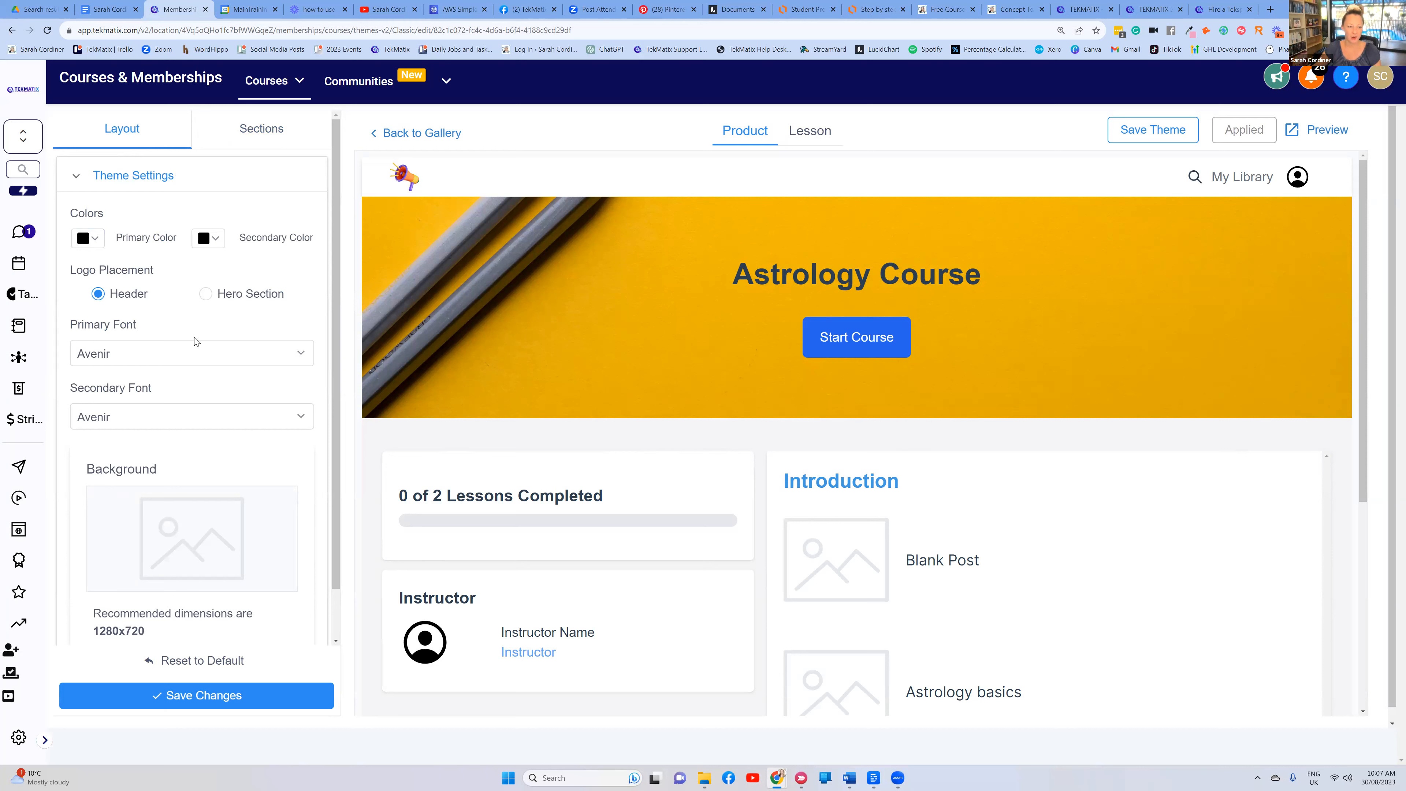
pyautogui.click(96, 237)
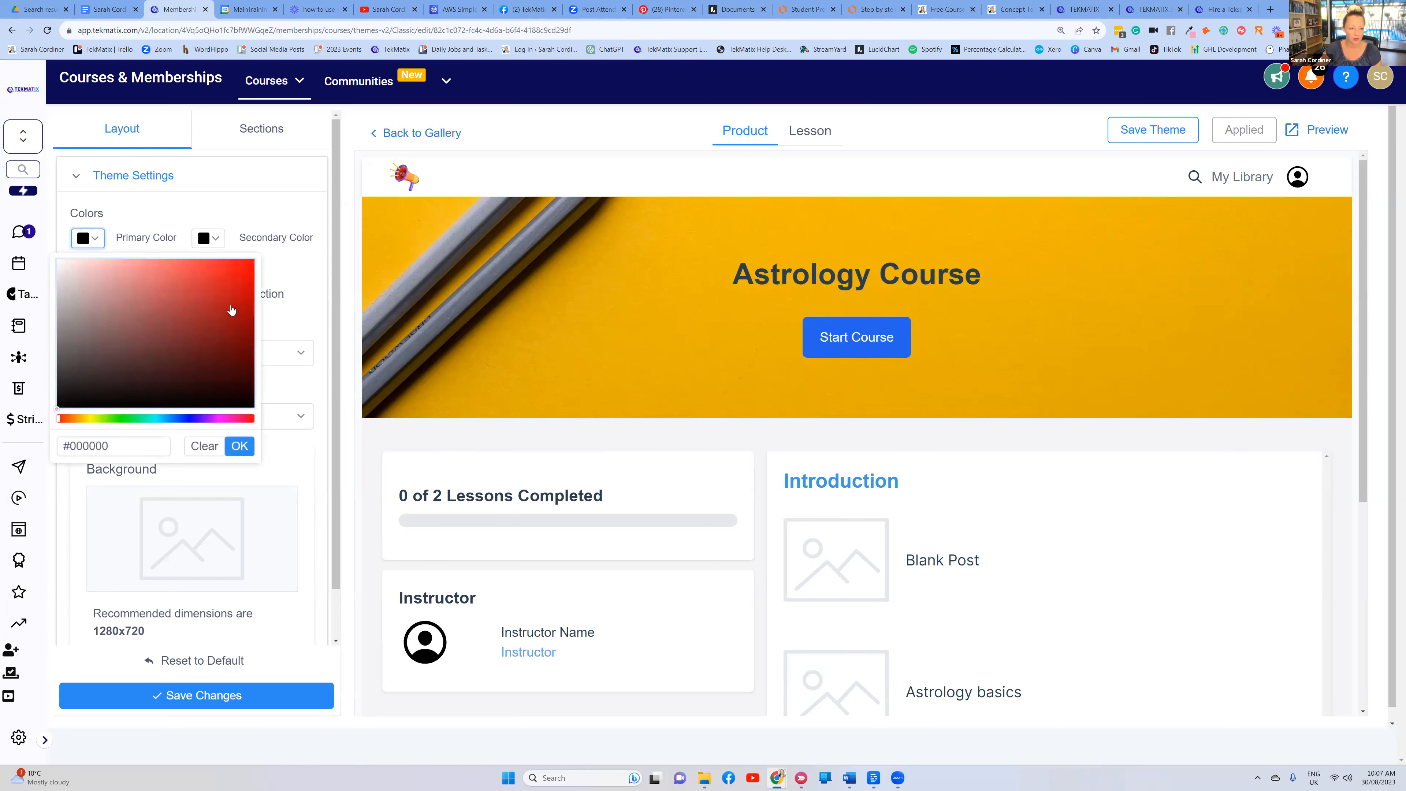
# Set the theme's primary colour to purple and secondary colour to bright yellow
pyautogui.click(195, 419)
pyautogui.click(240, 307)
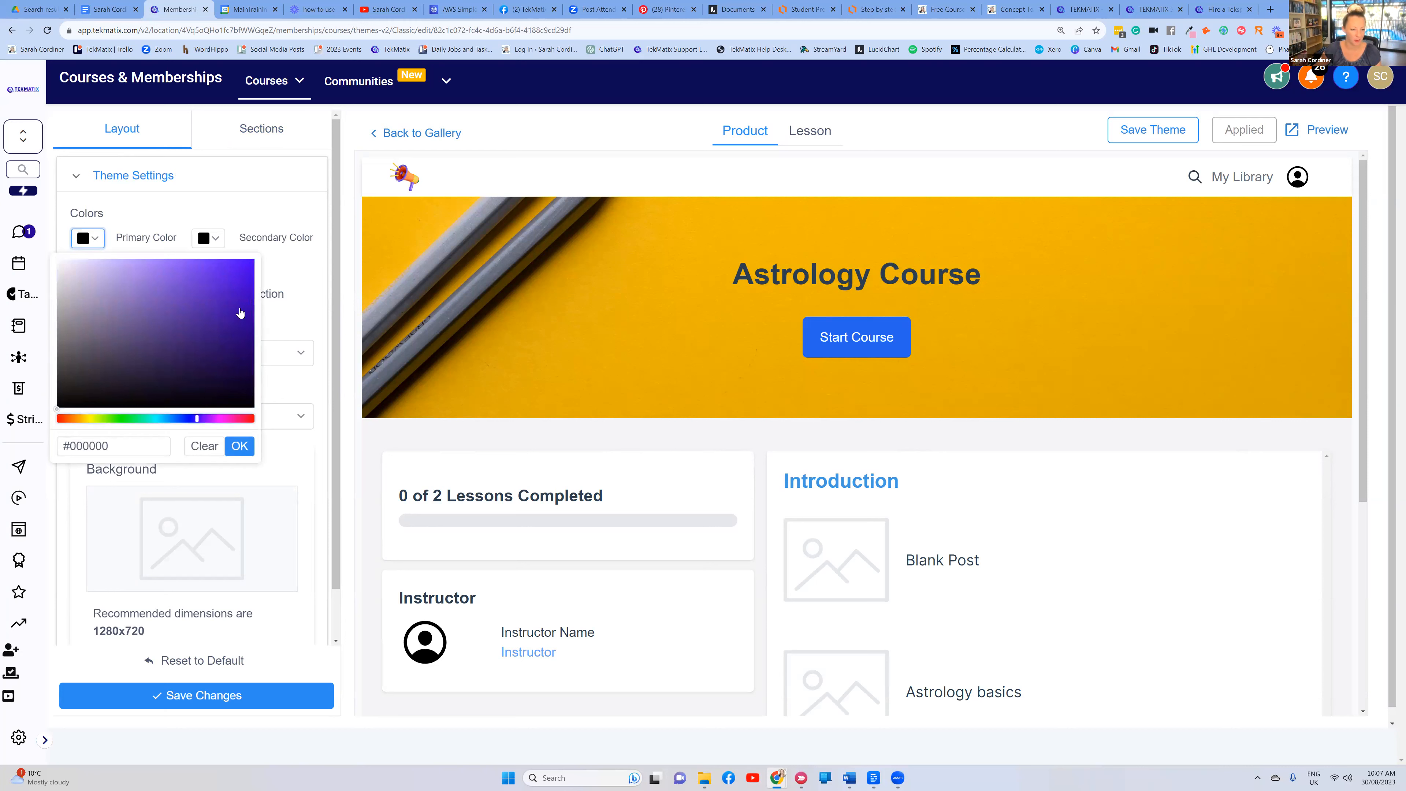
pyautogui.click(240, 446)
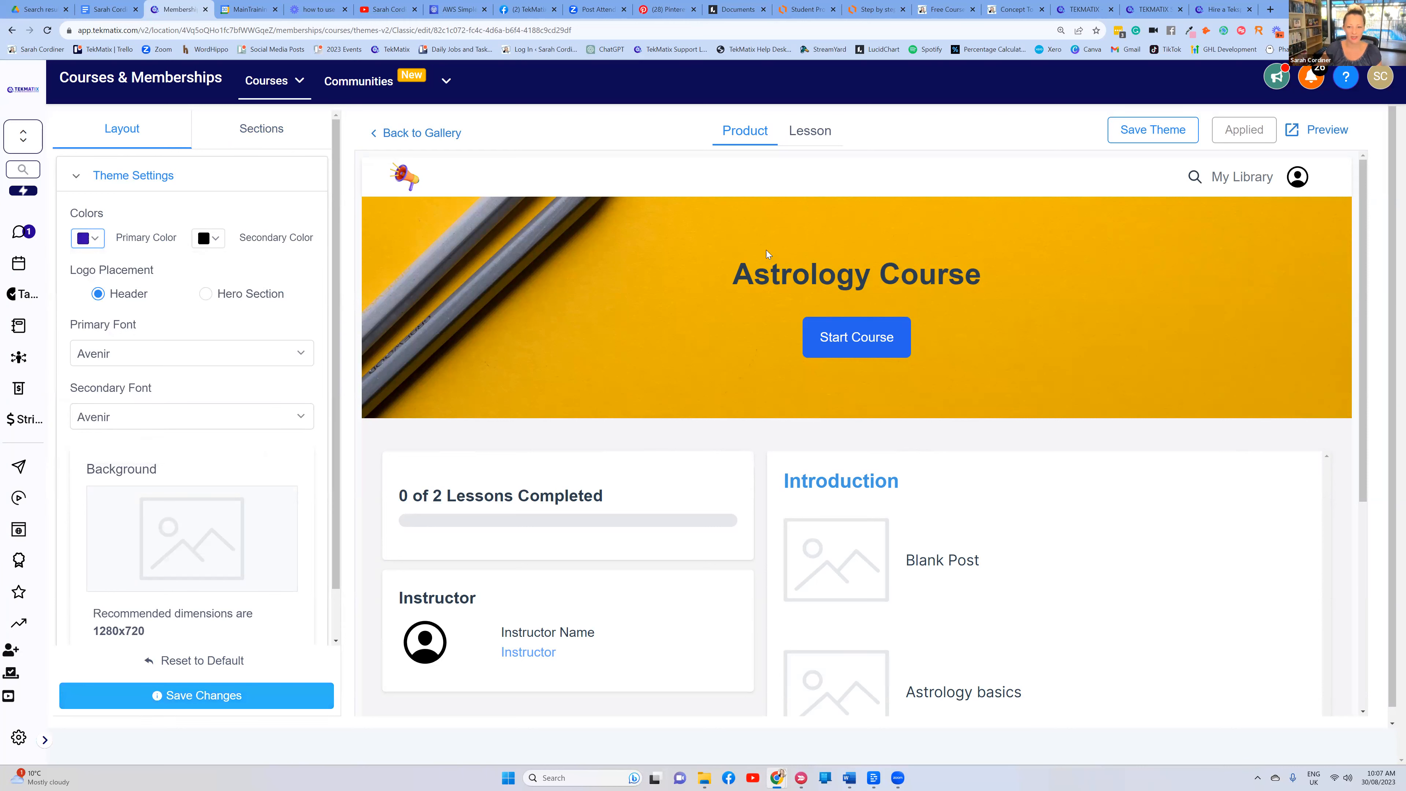
pyautogui.click(208, 238)
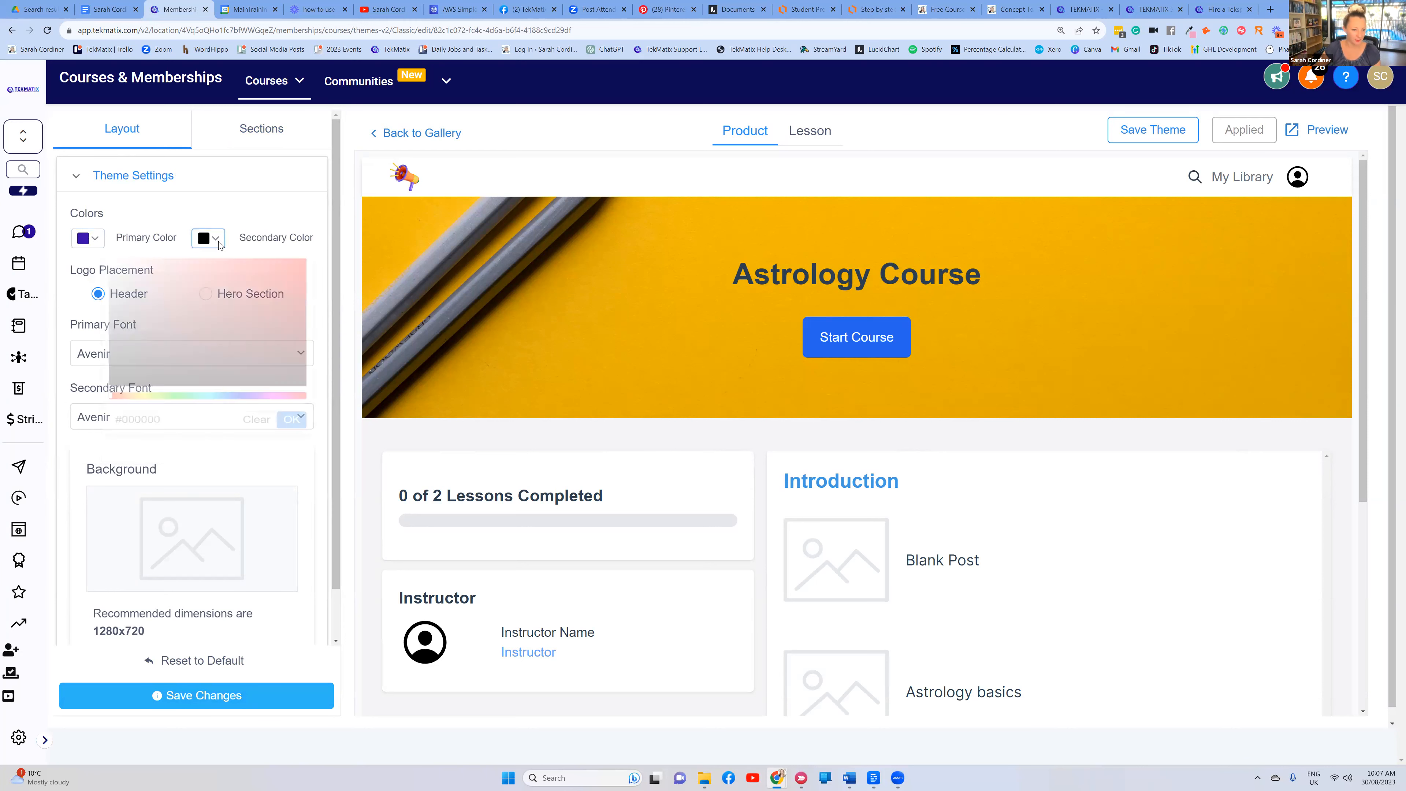
pyautogui.click(138, 419)
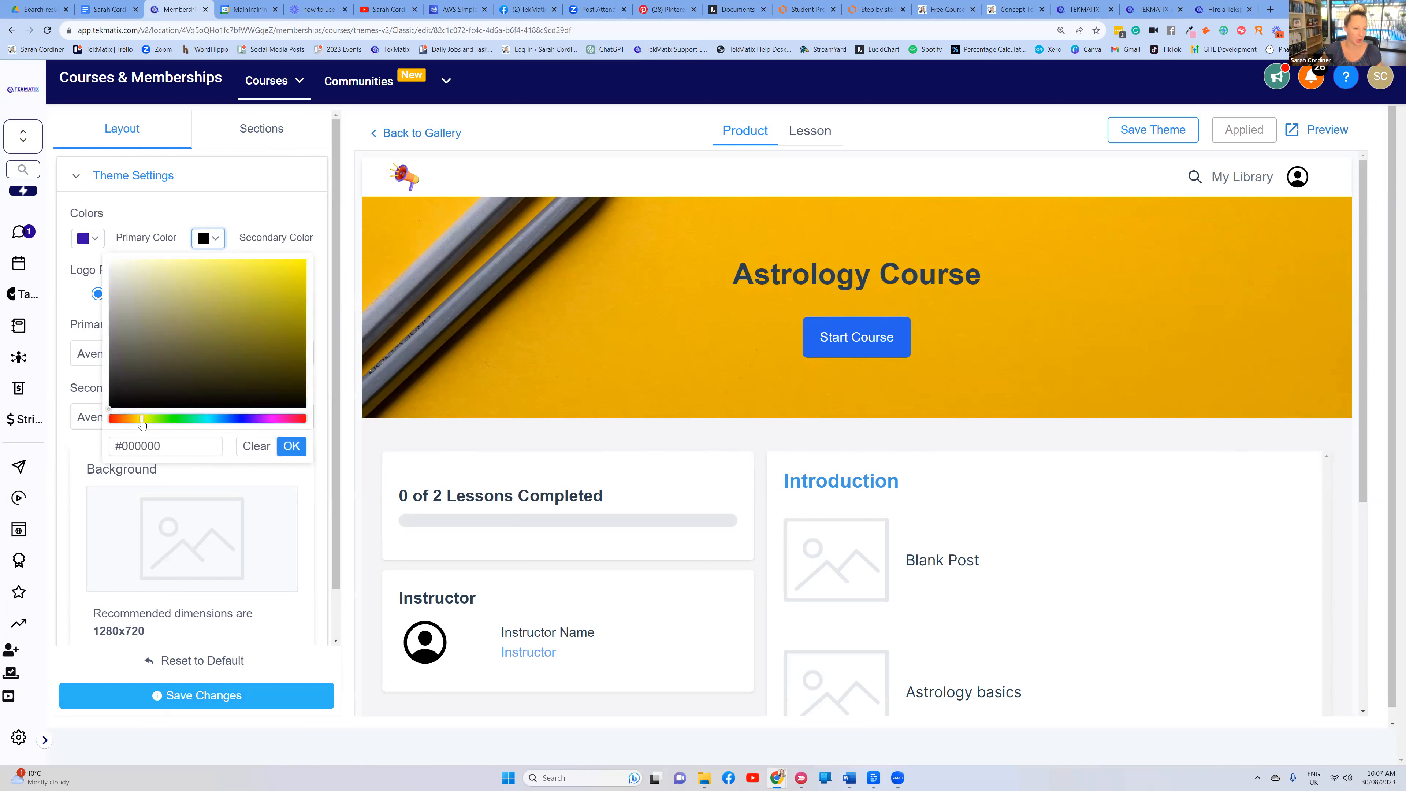
pyautogui.moveTo(138, 424); pyautogui.dragTo(142, 425)
pyautogui.click(278, 265)
pyautogui.click(292, 446)
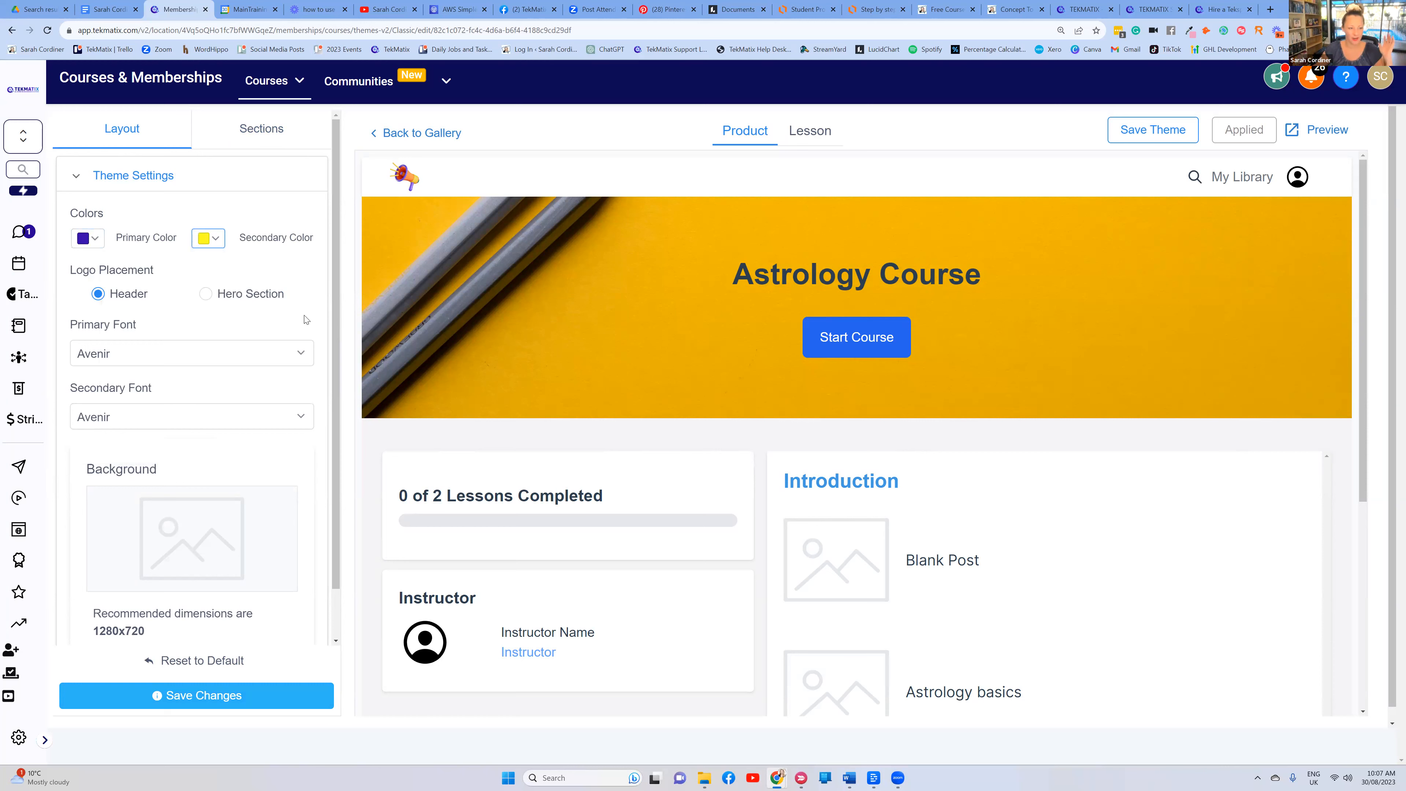
# Choose ABeeZee as the theme's primary font
pyautogui.scroll(-1, 249, 310)
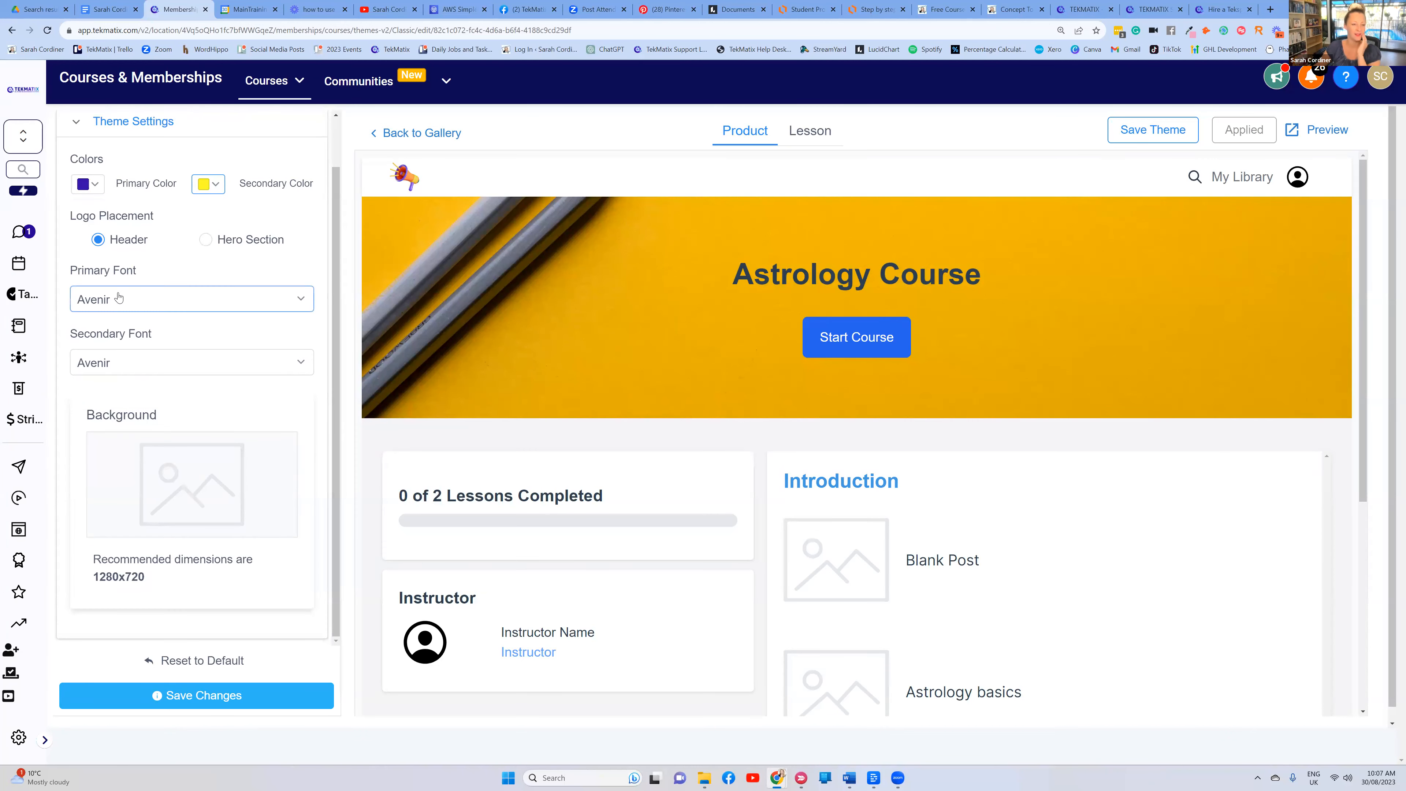
pyautogui.click(122, 302)
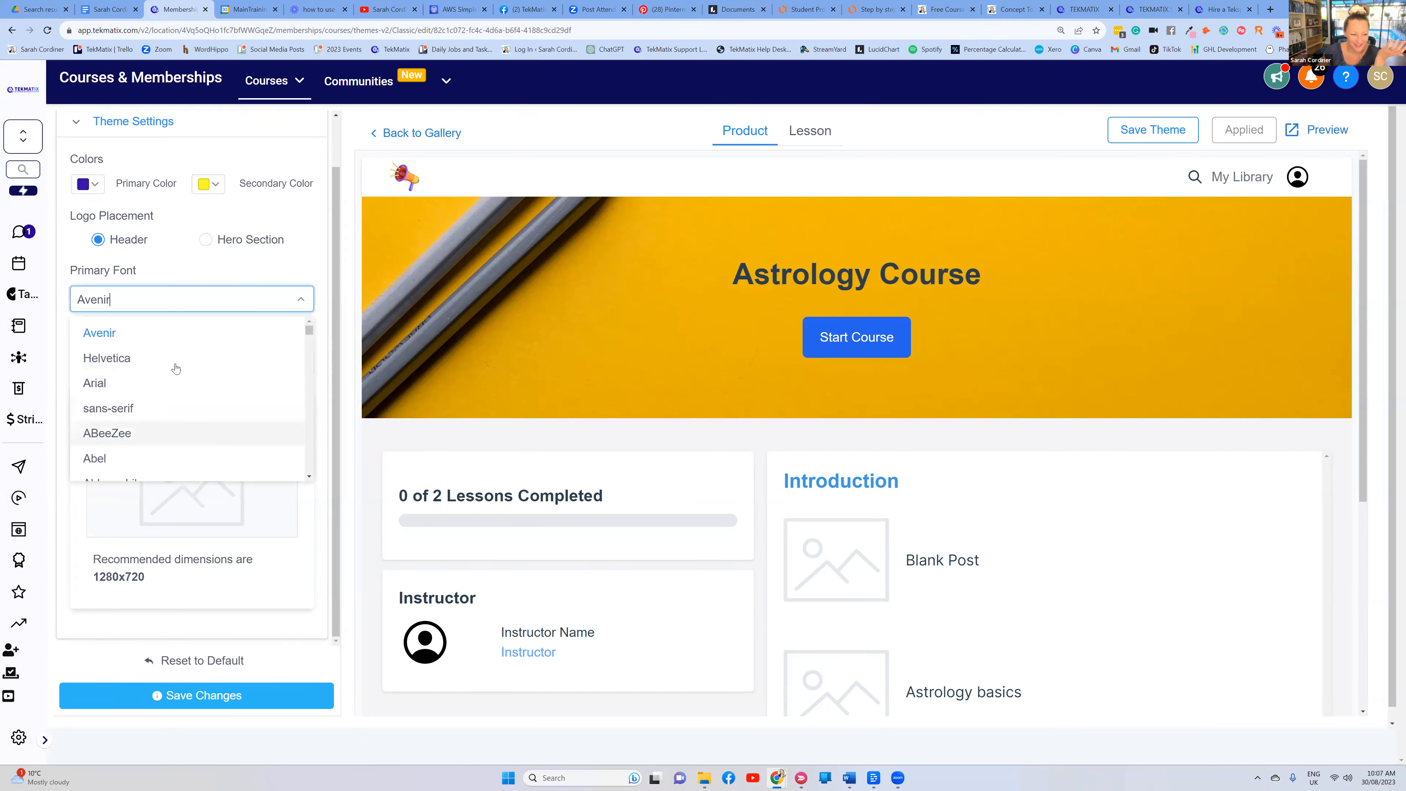
pyautogui.click(145, 434)
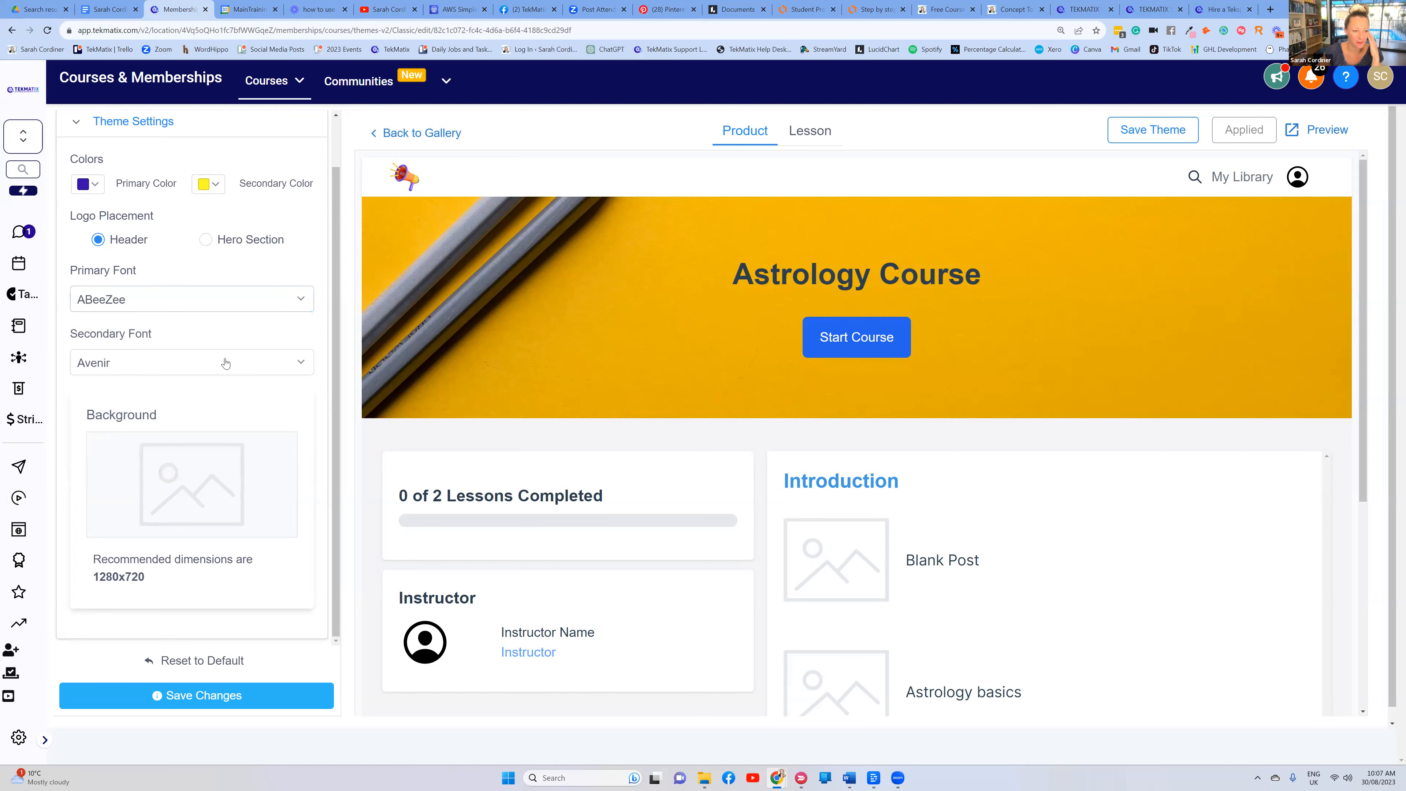
pyautogui.scroll(-1, 180, 425)
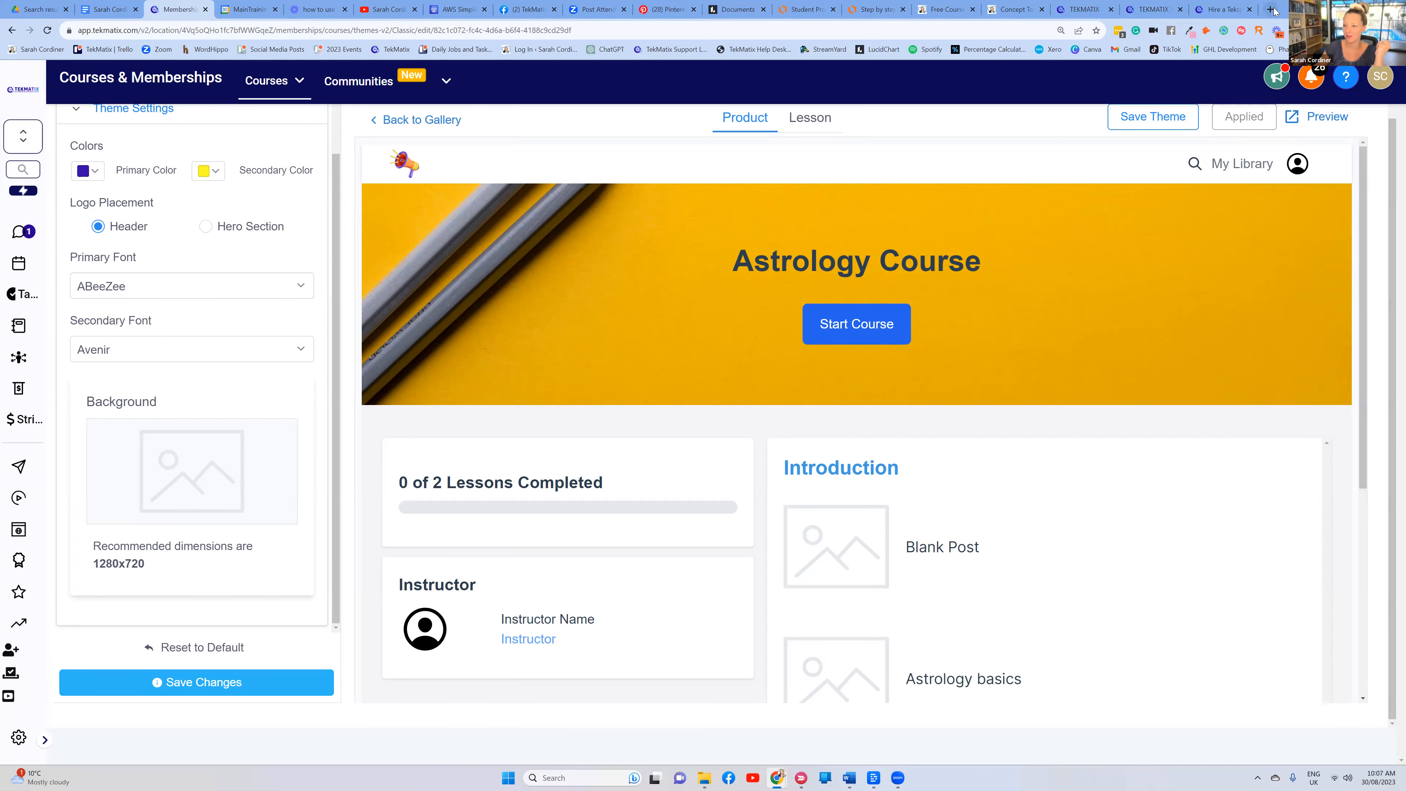
pyautogui.hotkey('ctrl', 't')
# Create a blank custom-size 1280 × 720 px design in Canva
pyautogui.click(1086, 50)
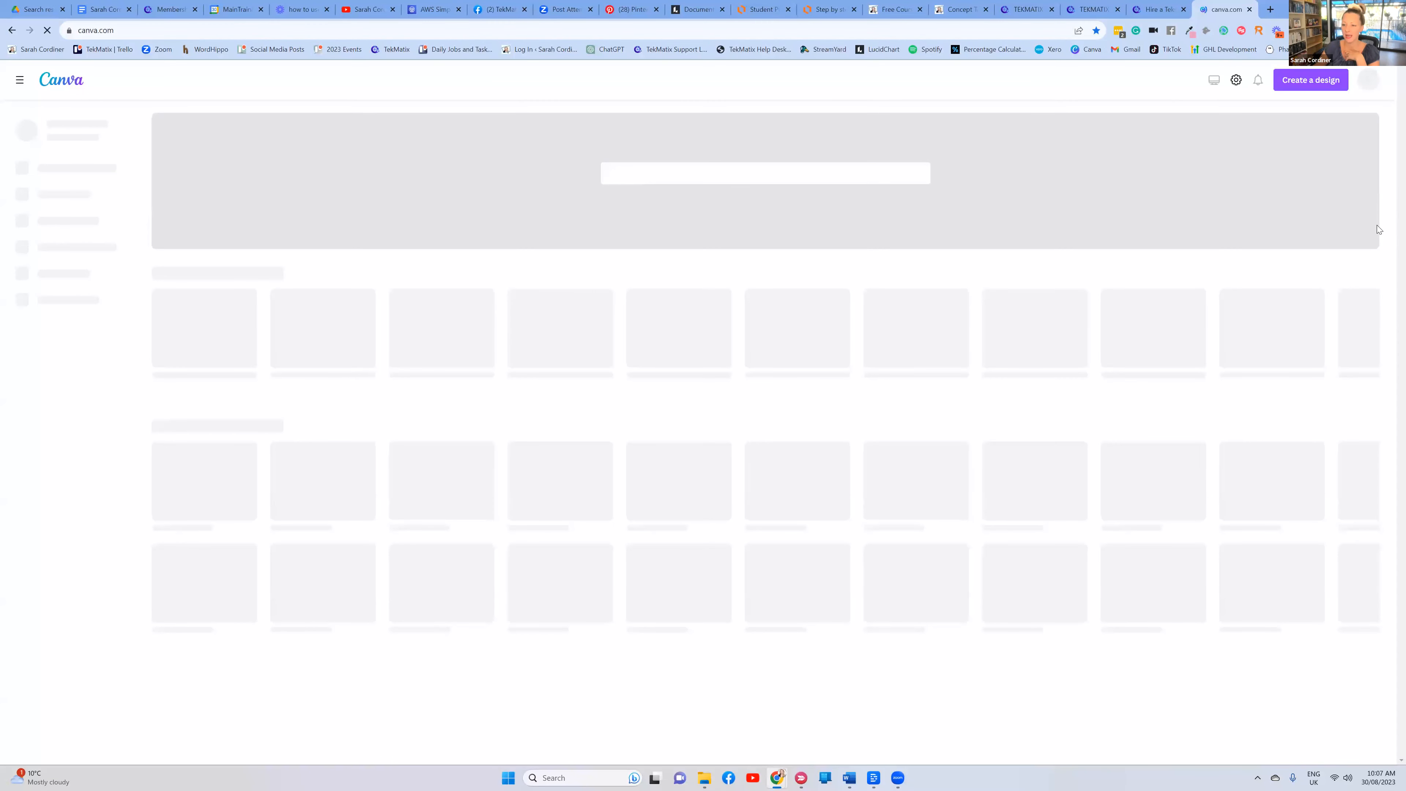
pyautogui.click(1302, 82)
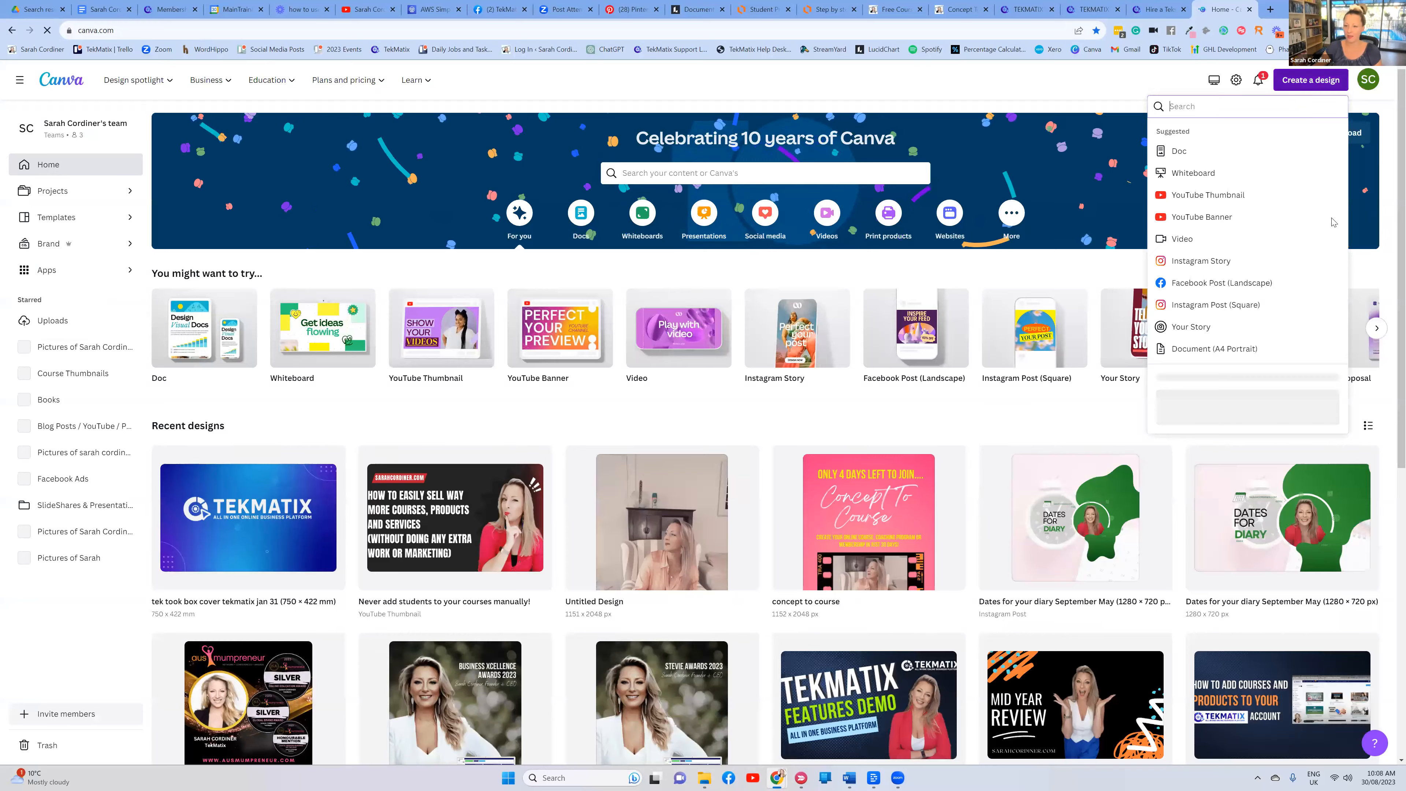
pyautogui.hotkey('ctrl', '+')
pyautogui.hotkey('ctrl', '+')
pyautogui.hotkey('ctrl', '+')
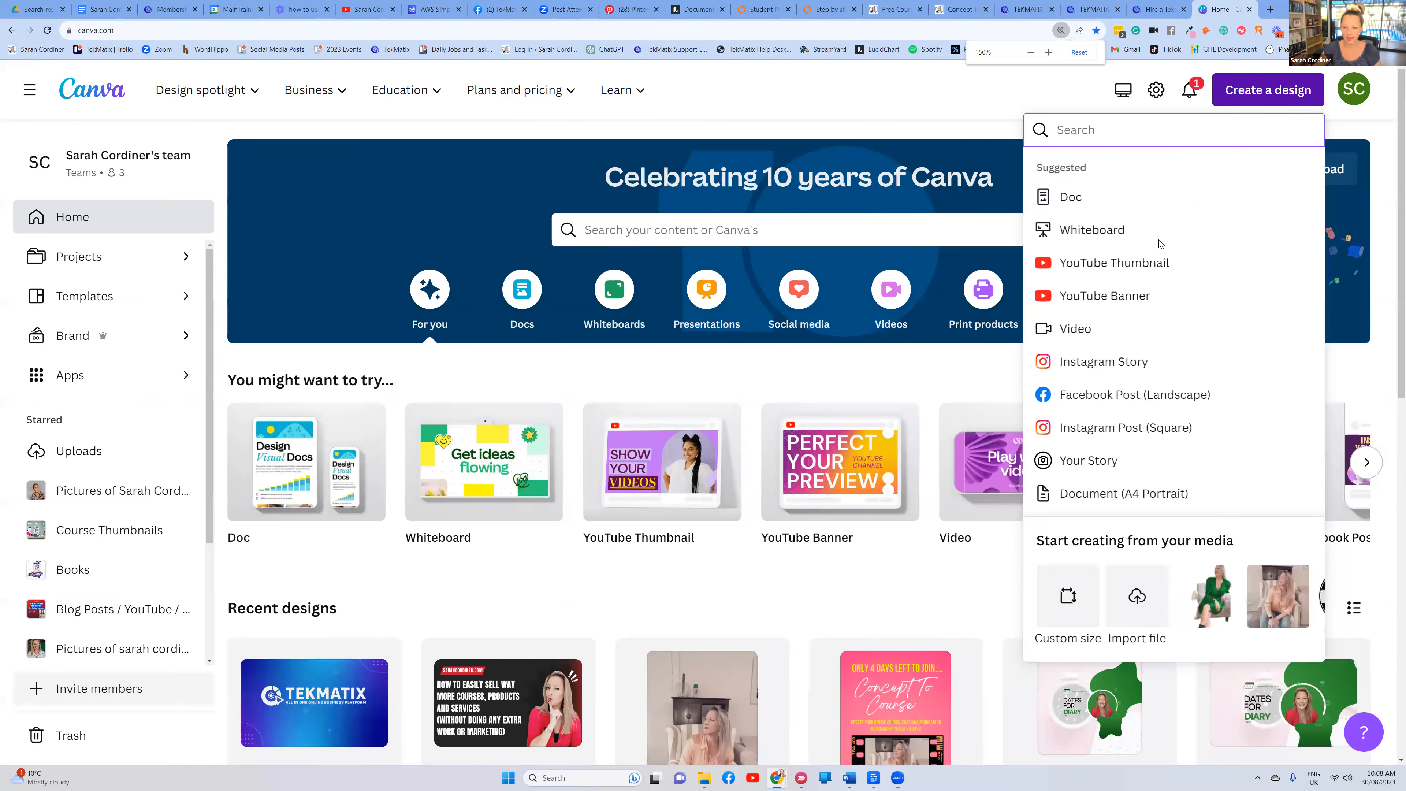
pyautogui.click(1068, 595)
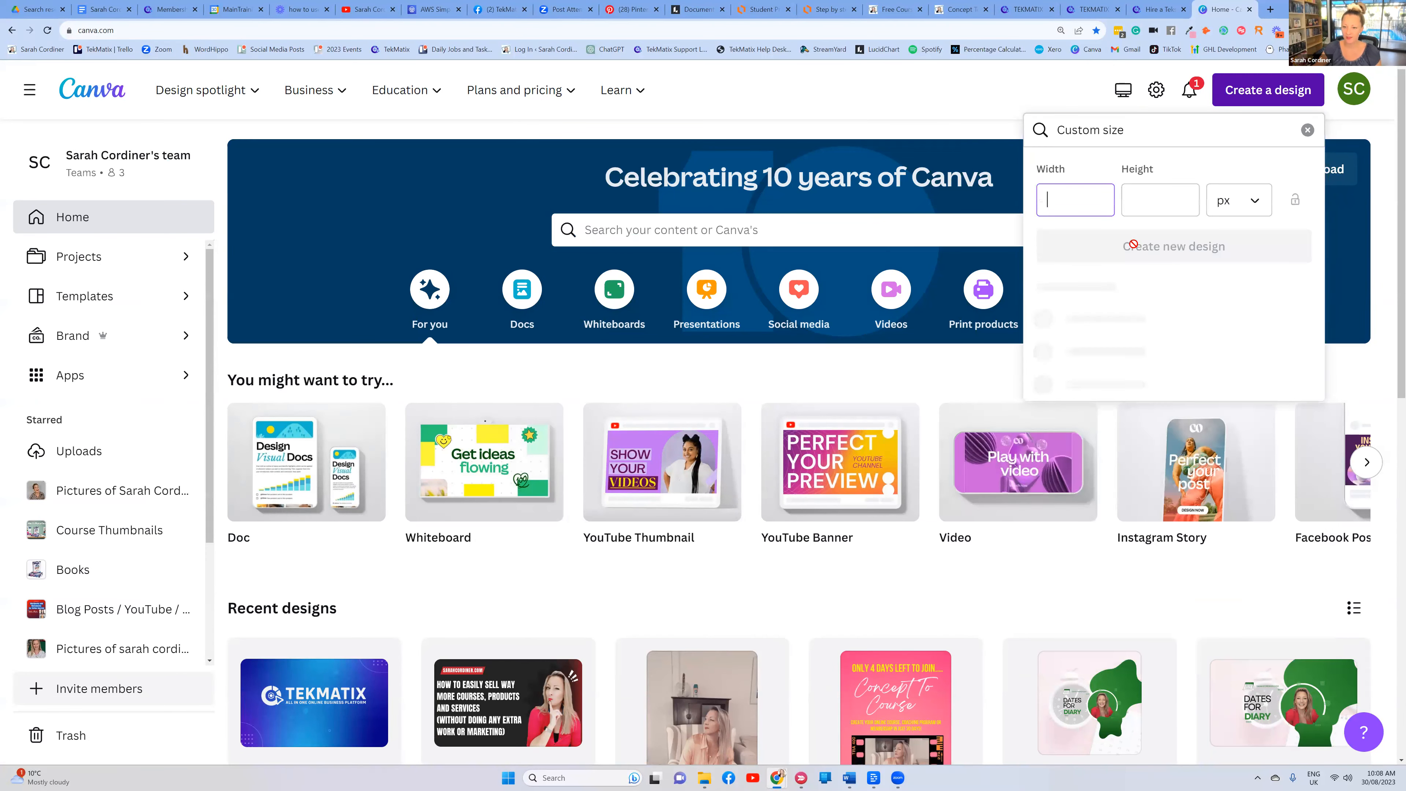
pyautogui.write('1280')
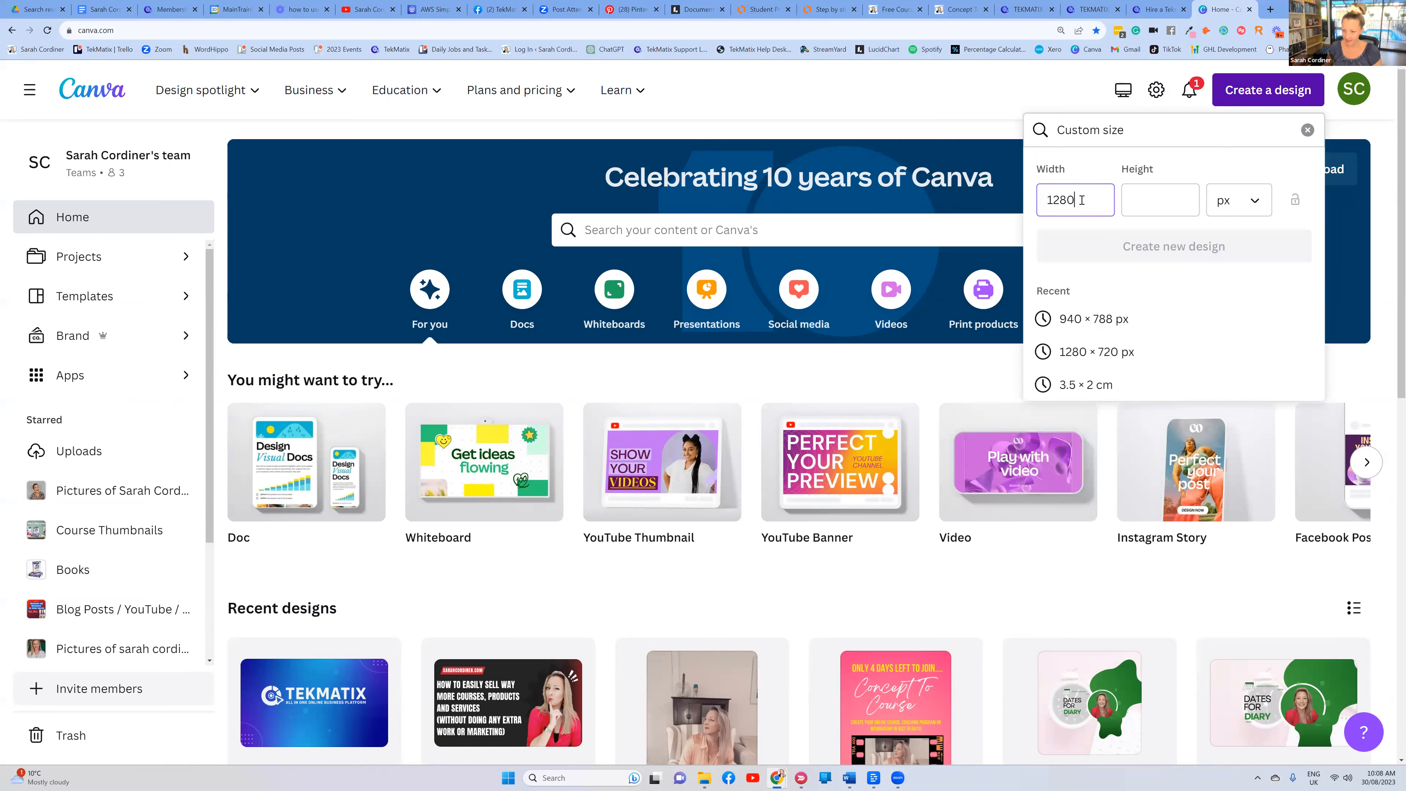
pyautogui.click(1134, 200)
pyautogui.write('720')
pyautogui.click(1168, 246)
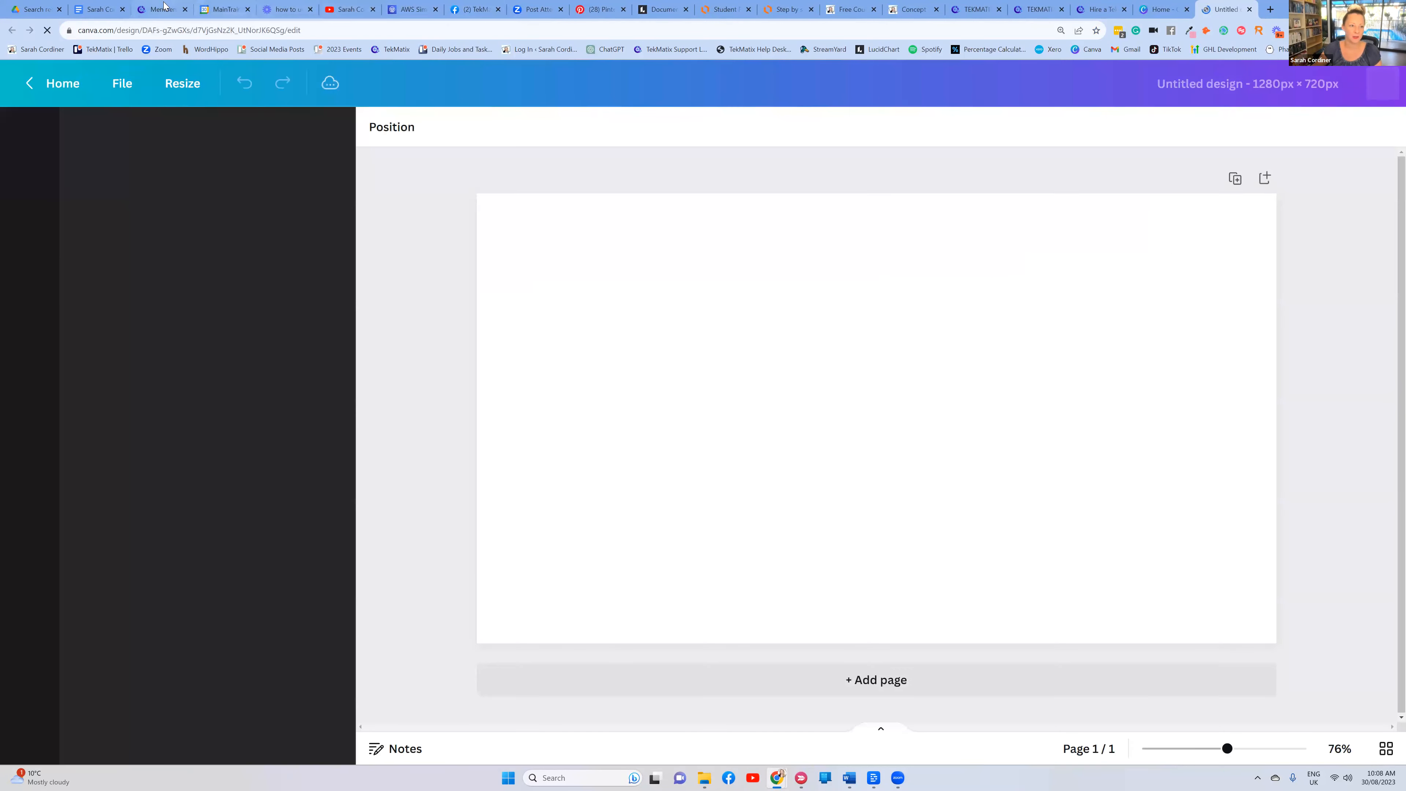
pyautogui.click(160, 9)
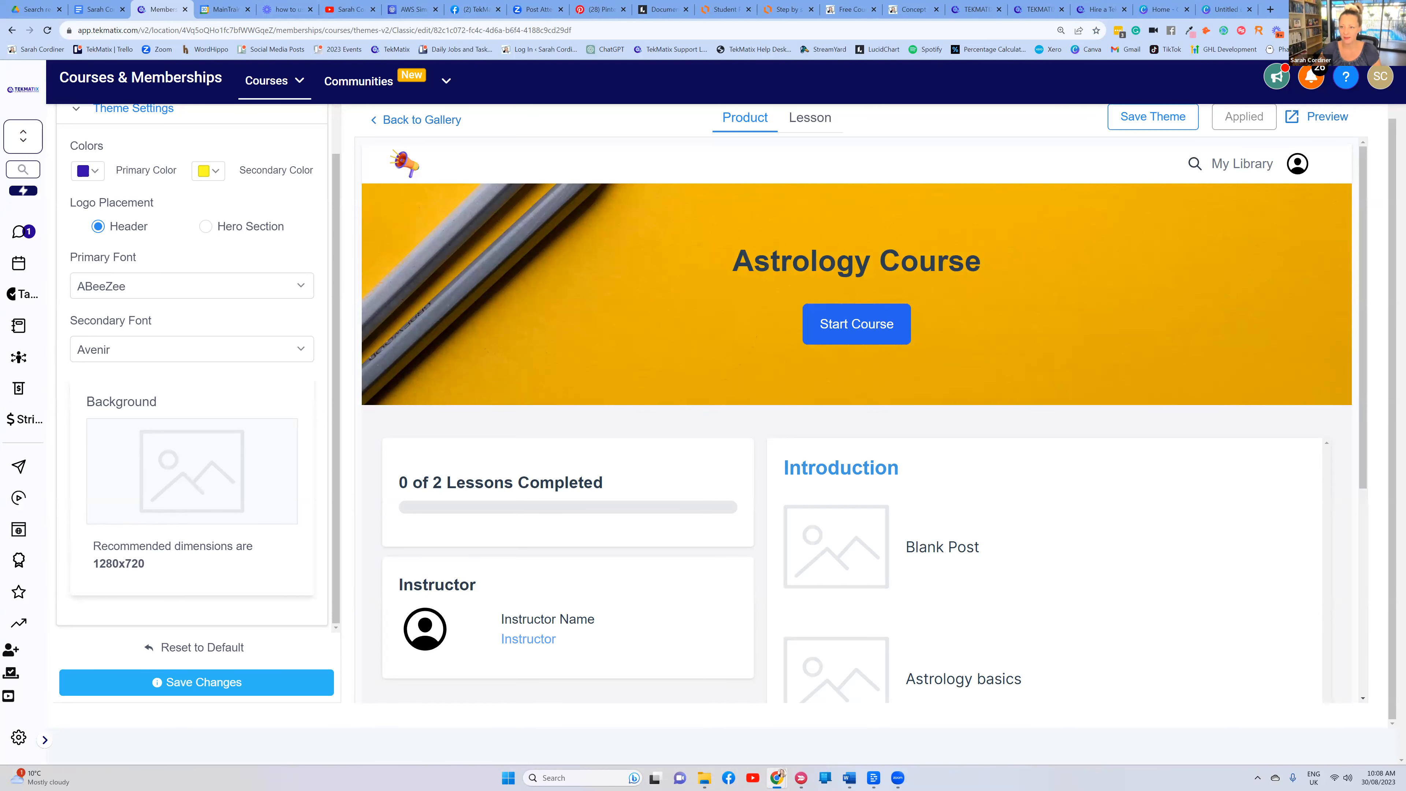
# Search Canva elements for 'astrology' and stretch the zodiac spiral photo over the whole page
pyautogui.click(1226, 10)
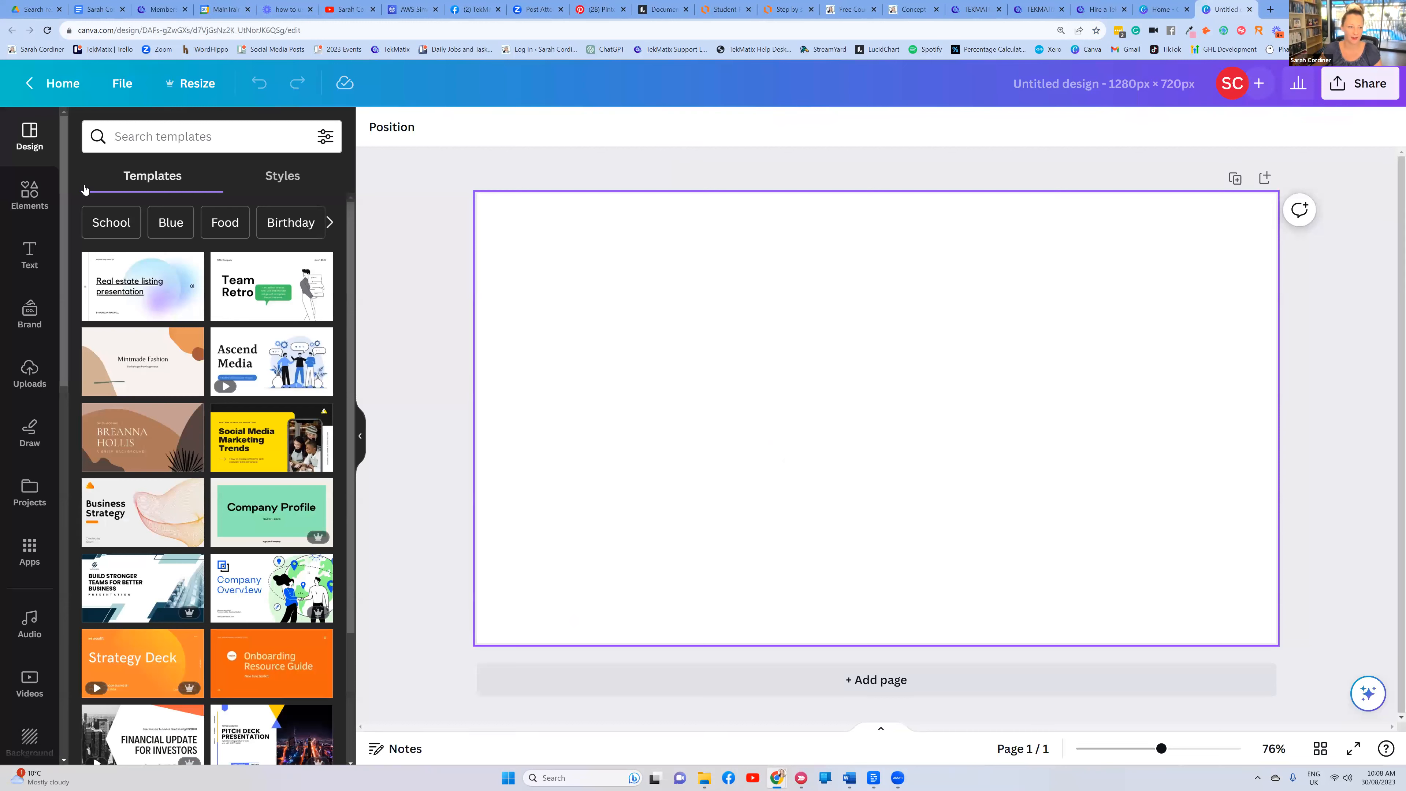
pyautogui.click(29, 194)
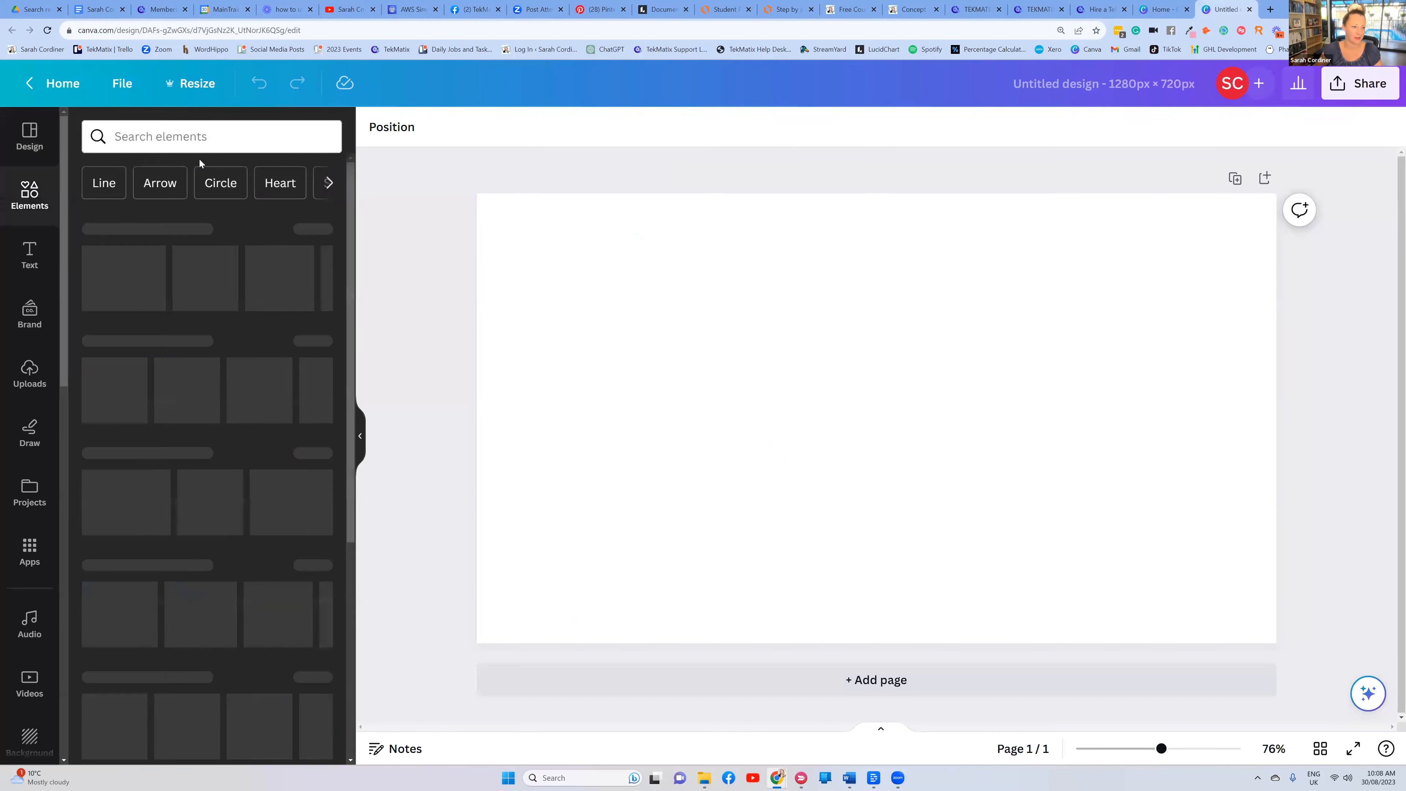
pyautogui.click(158, 135)
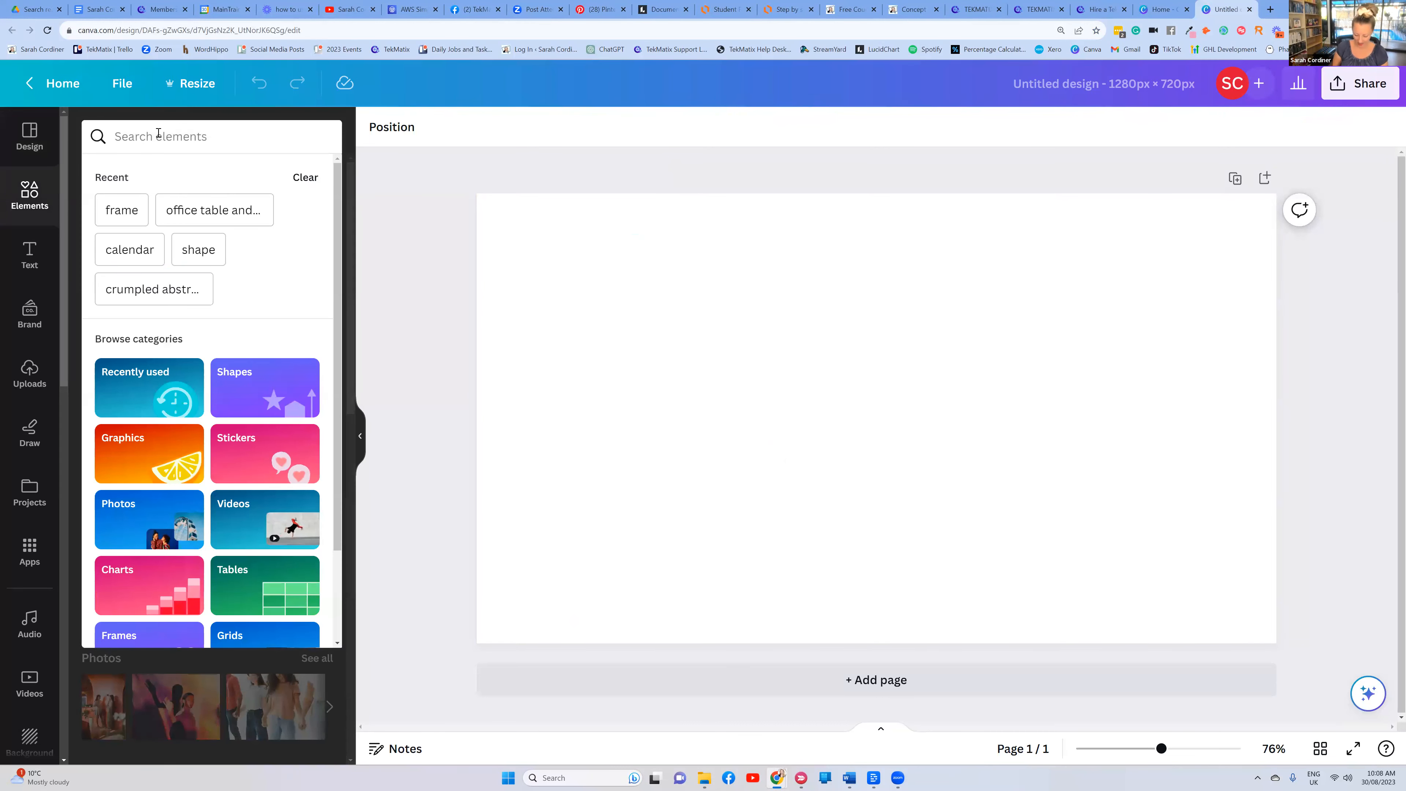
pyautogui.write('astrology')
pyautogui.press('Return')
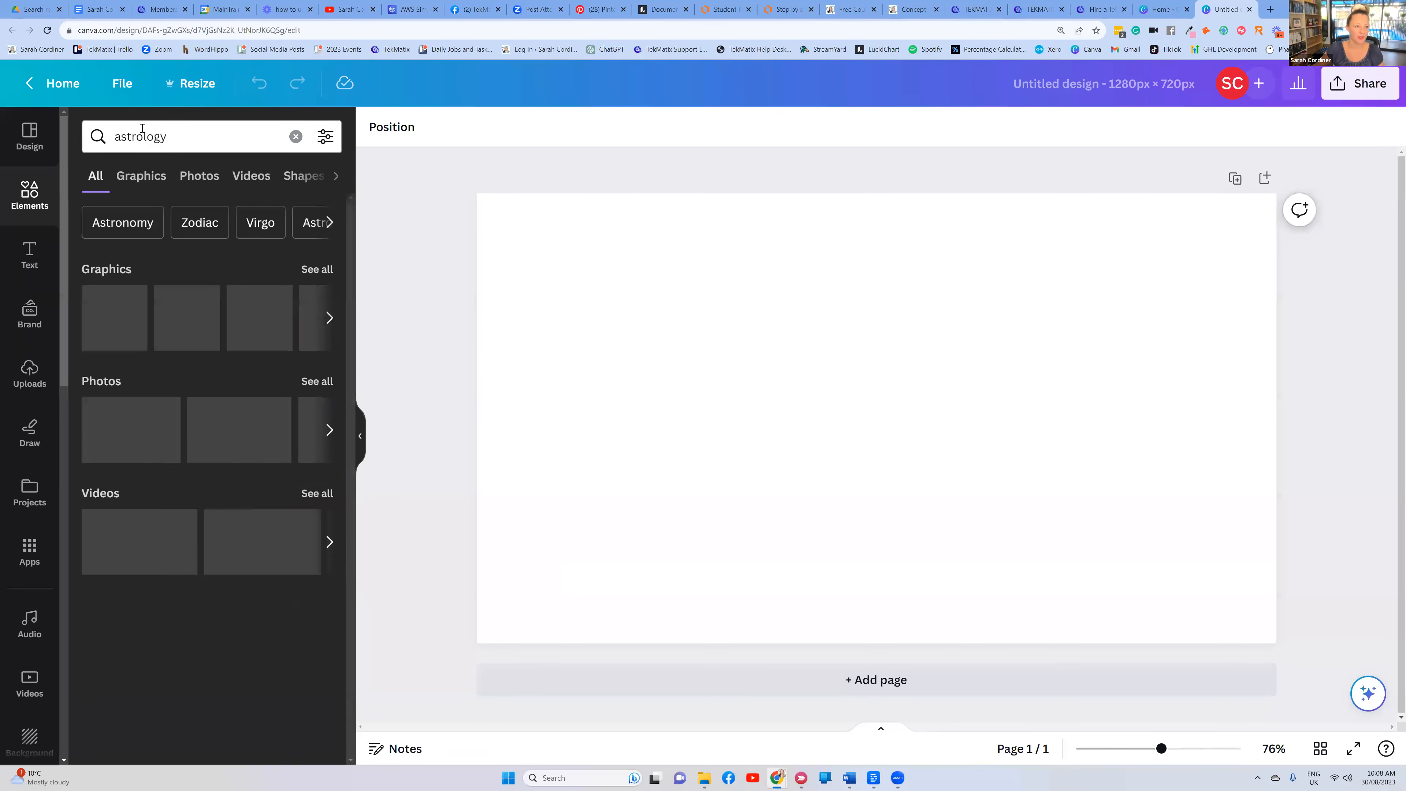
pyautogui.click(195, 175)
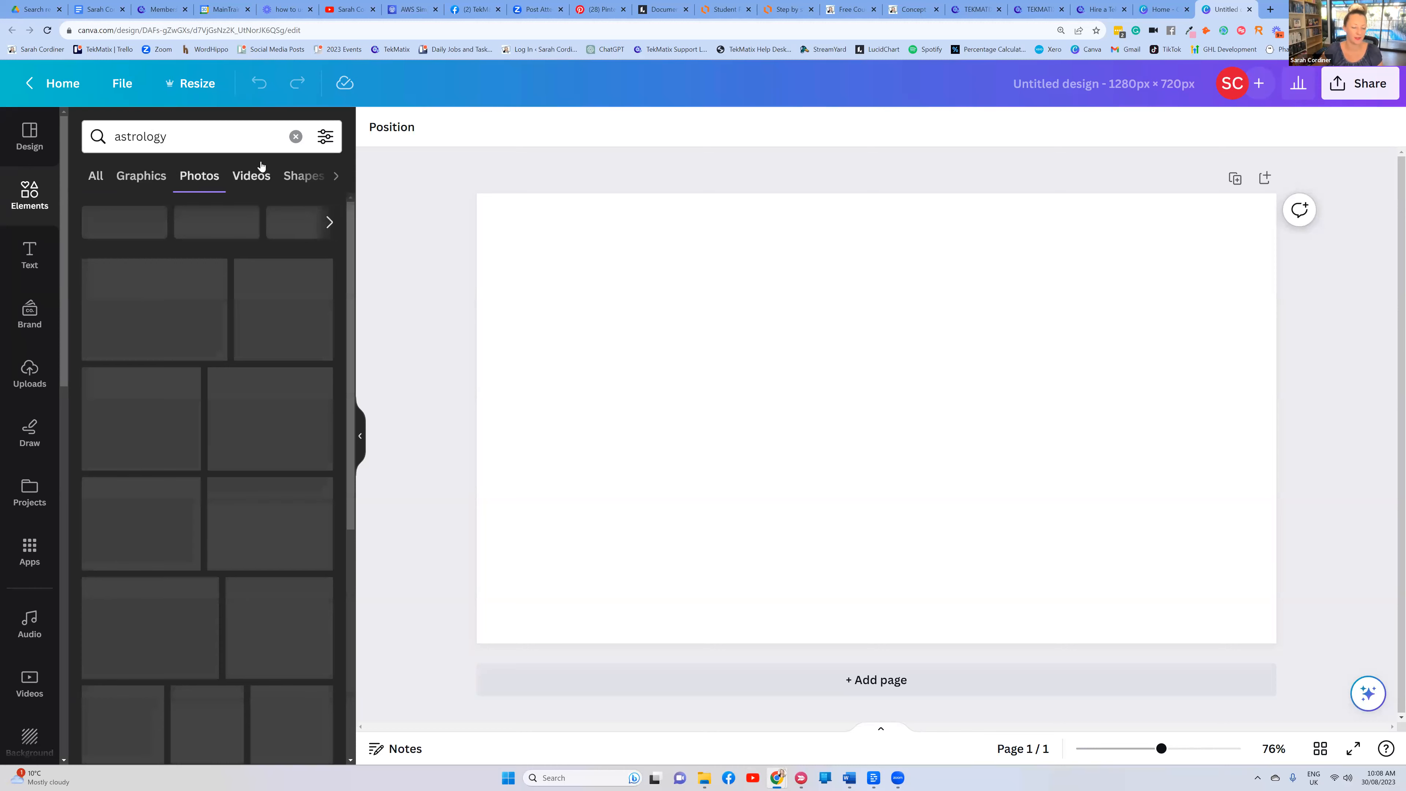
pyautogui.click(165, 379)
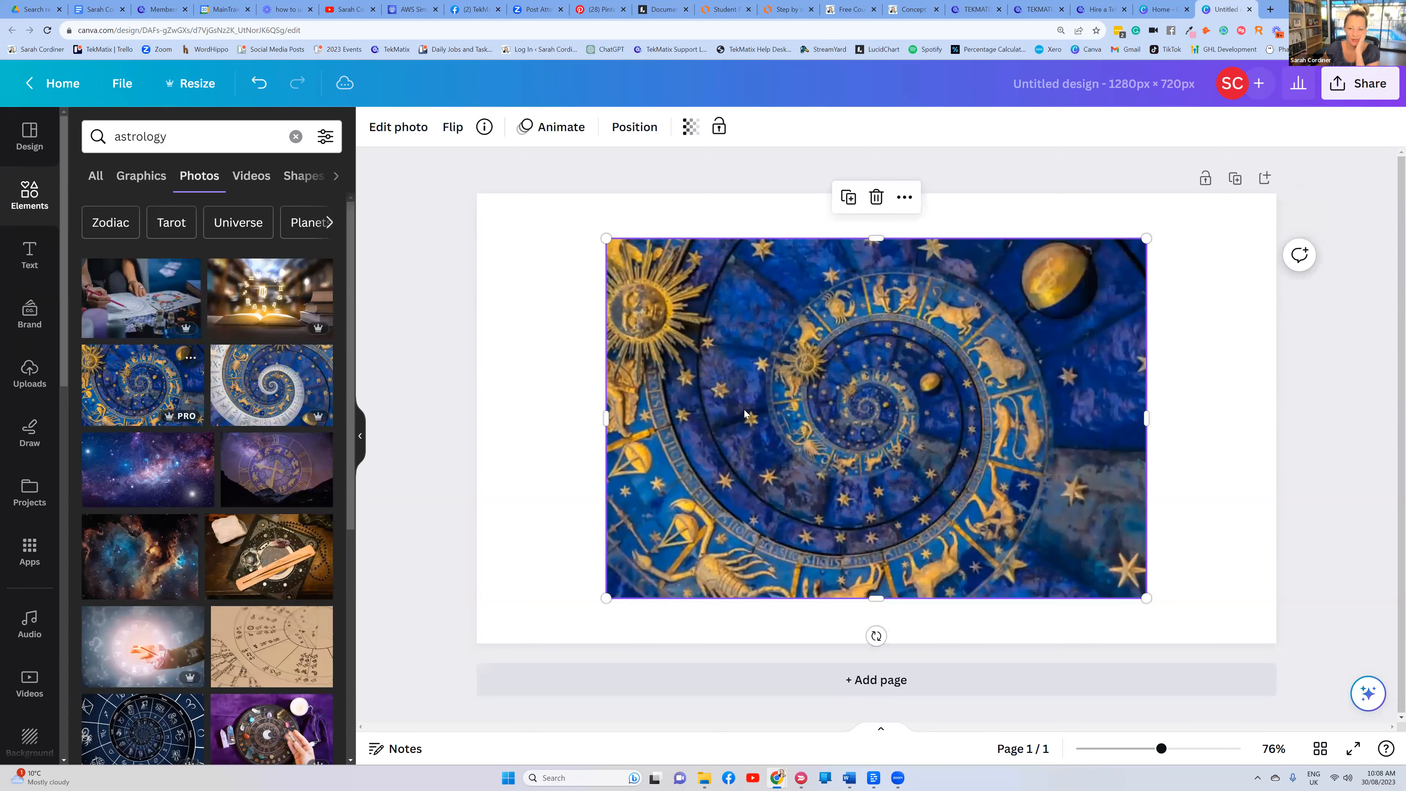
pyautogui.moveTo(745, 414); pyautogui.dragTo(614, 369)
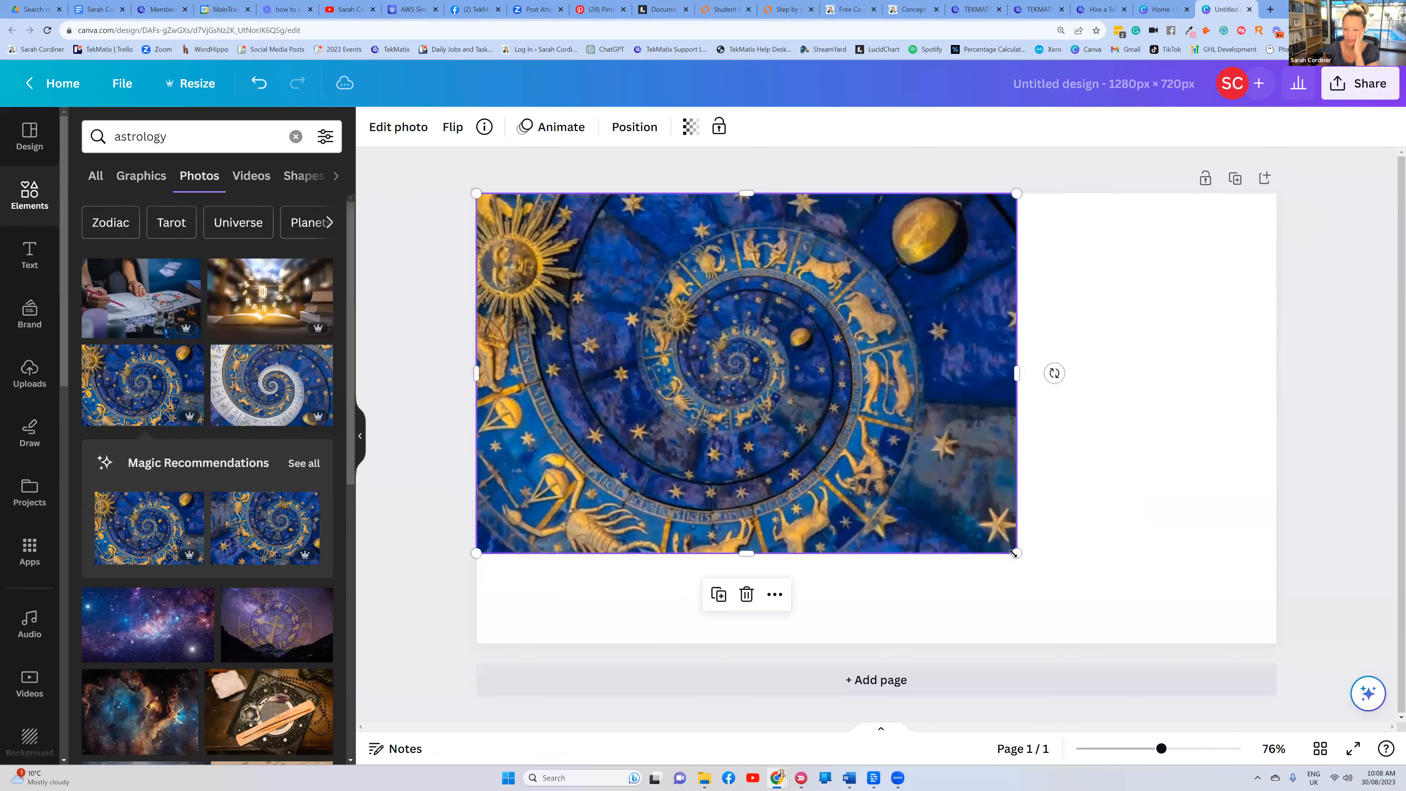
pyautogui.moveTo(1017, 553)
pyautogui.mouseDown()
pyautogui.moveTo(1255, 712)
pyautogui.moveTo(1402, 789)
pyautogui.mouseUp()
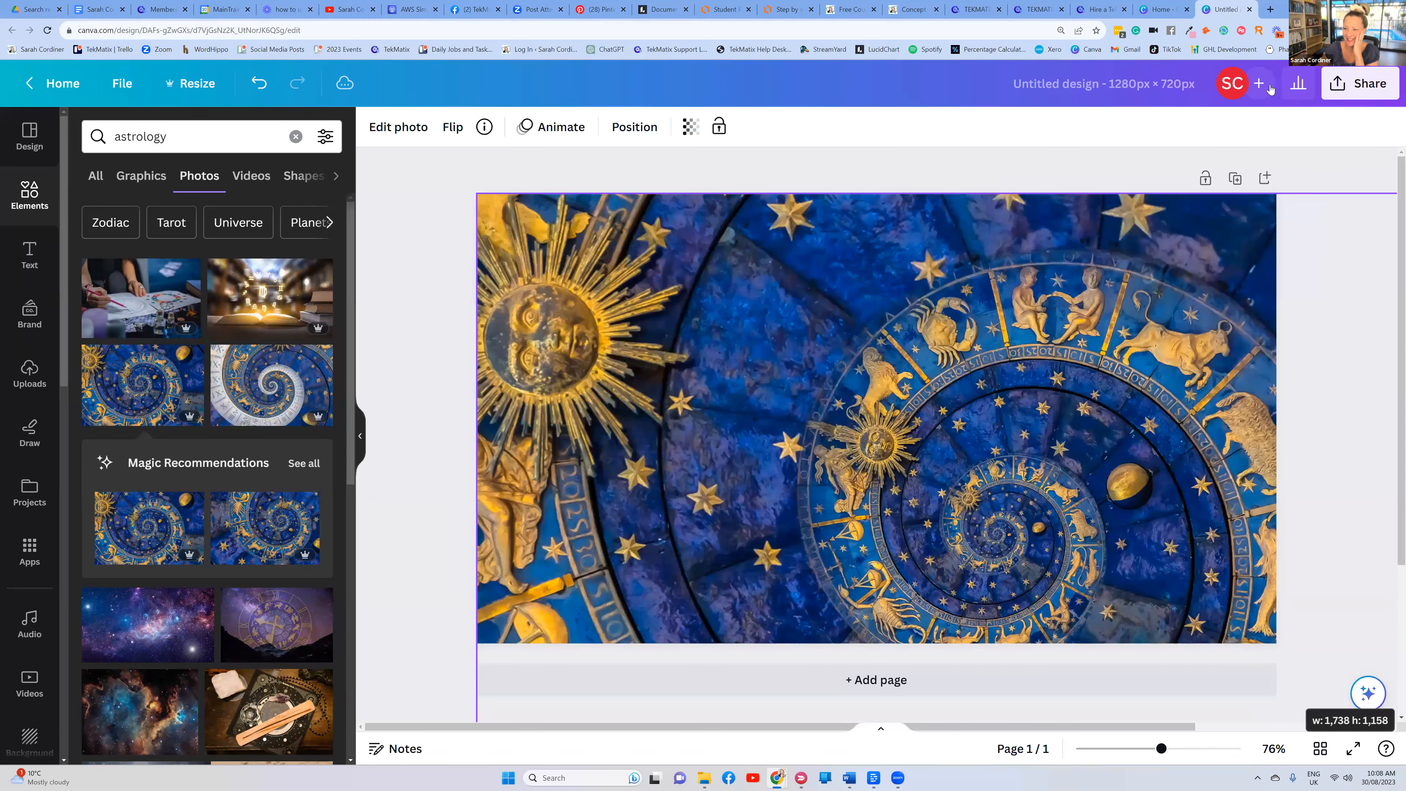
# Download the zodiac design as a PNG and return to the Tekmatix theme editor
pyautogui.click(1350, 83)
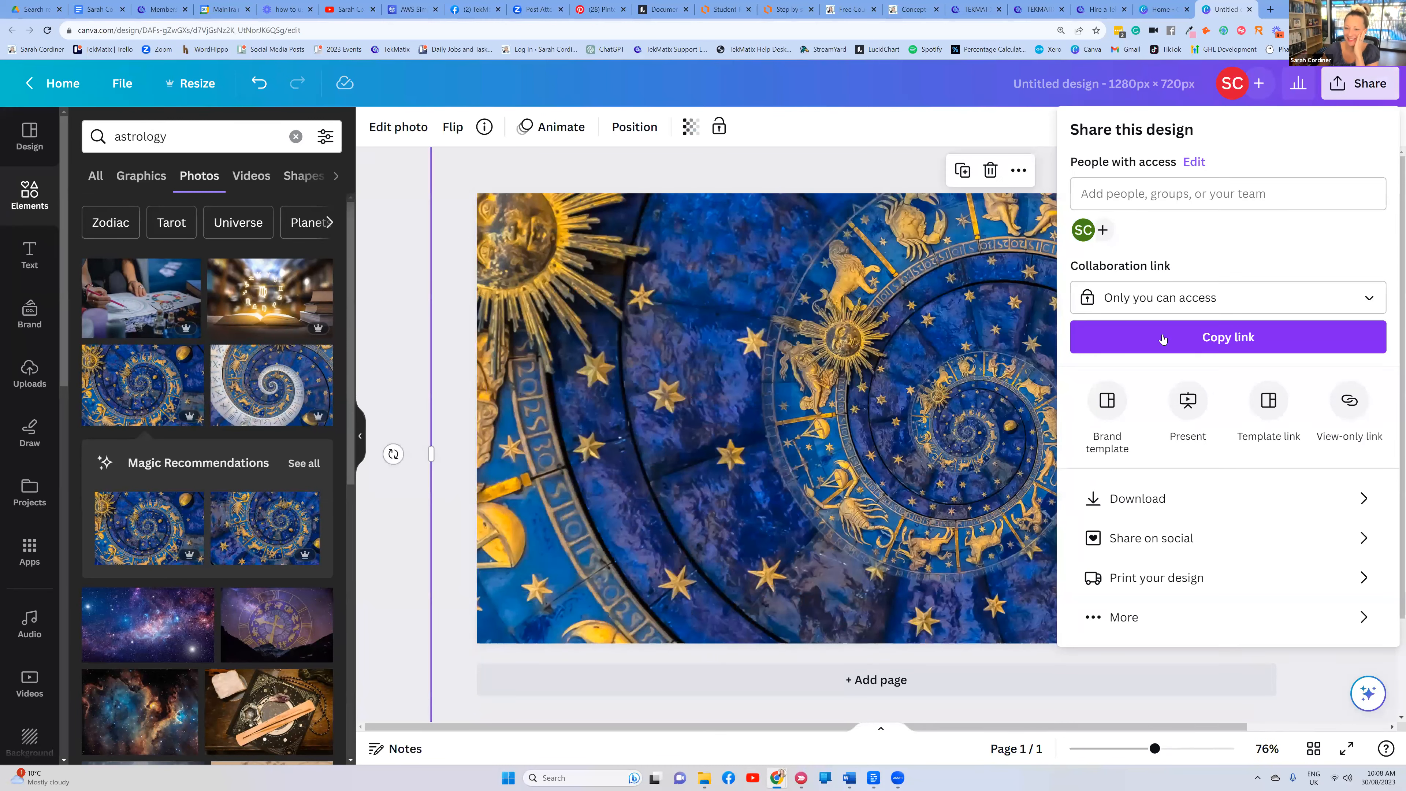
pyautogui.click(1184, 498)
pyautogui.click(1188, 395)
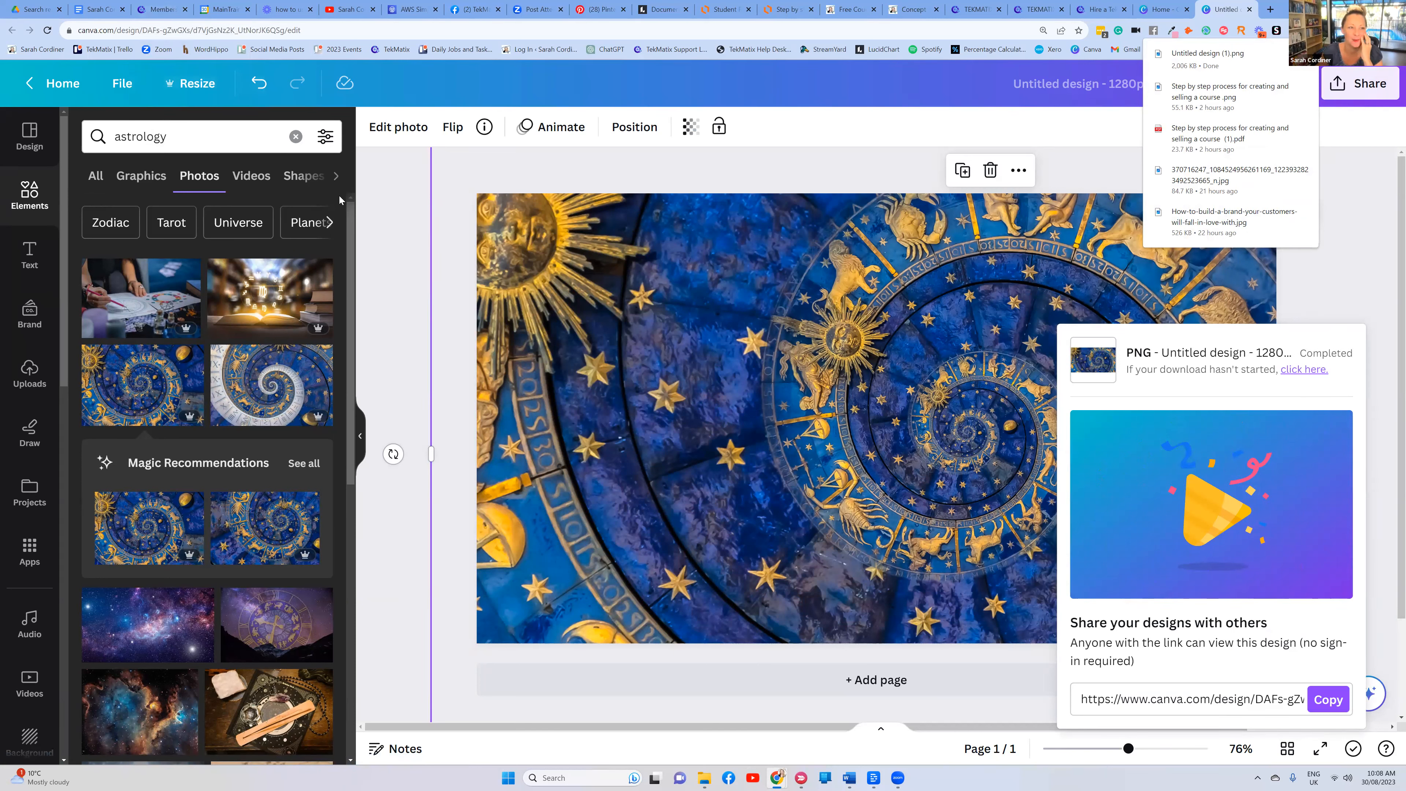
pyautogui.click(159, 9)
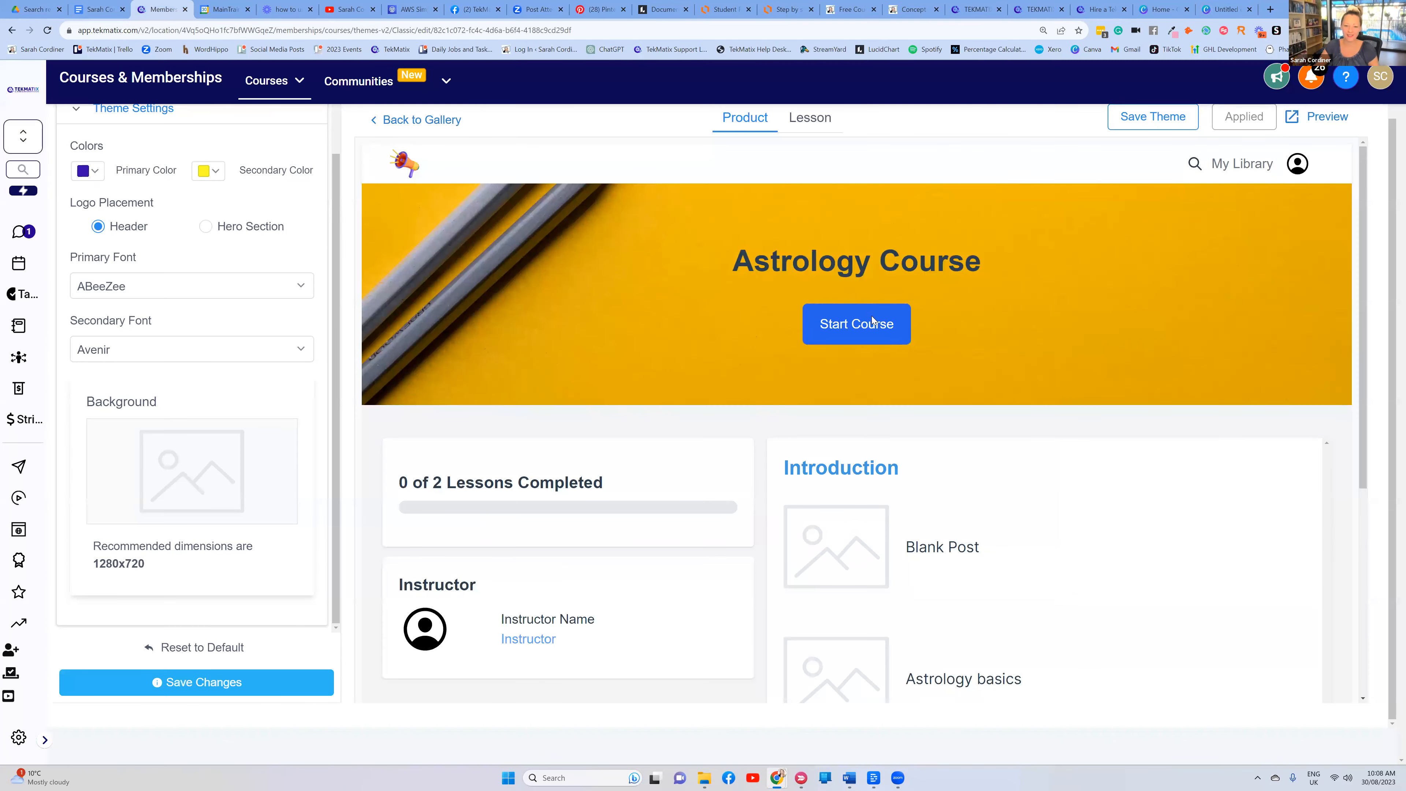
# Set the theme background image to the downloaded Untitled design (1) file
pyautogui.click(185, 467)
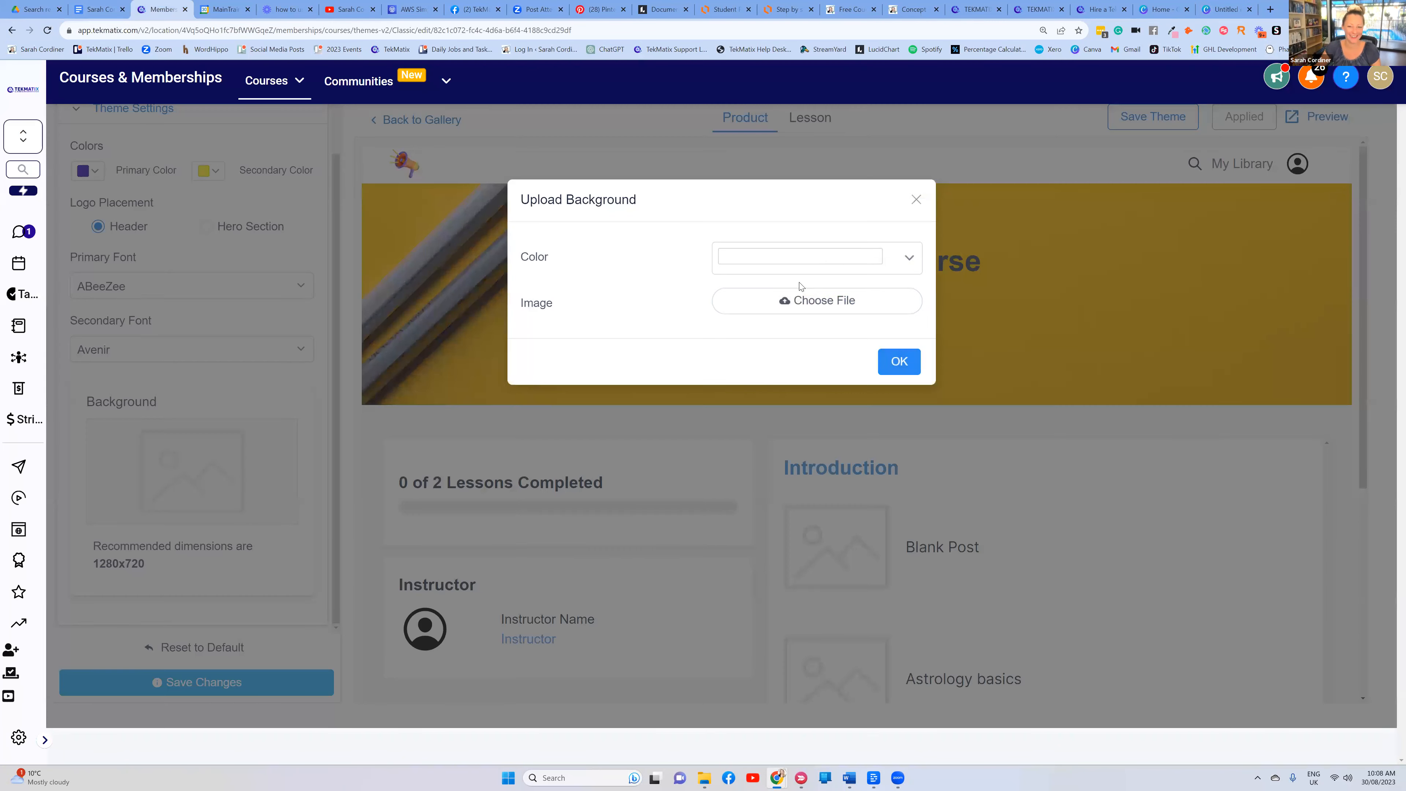
pyautogui.click(853, 303)
pyautogui.click(215, 142)
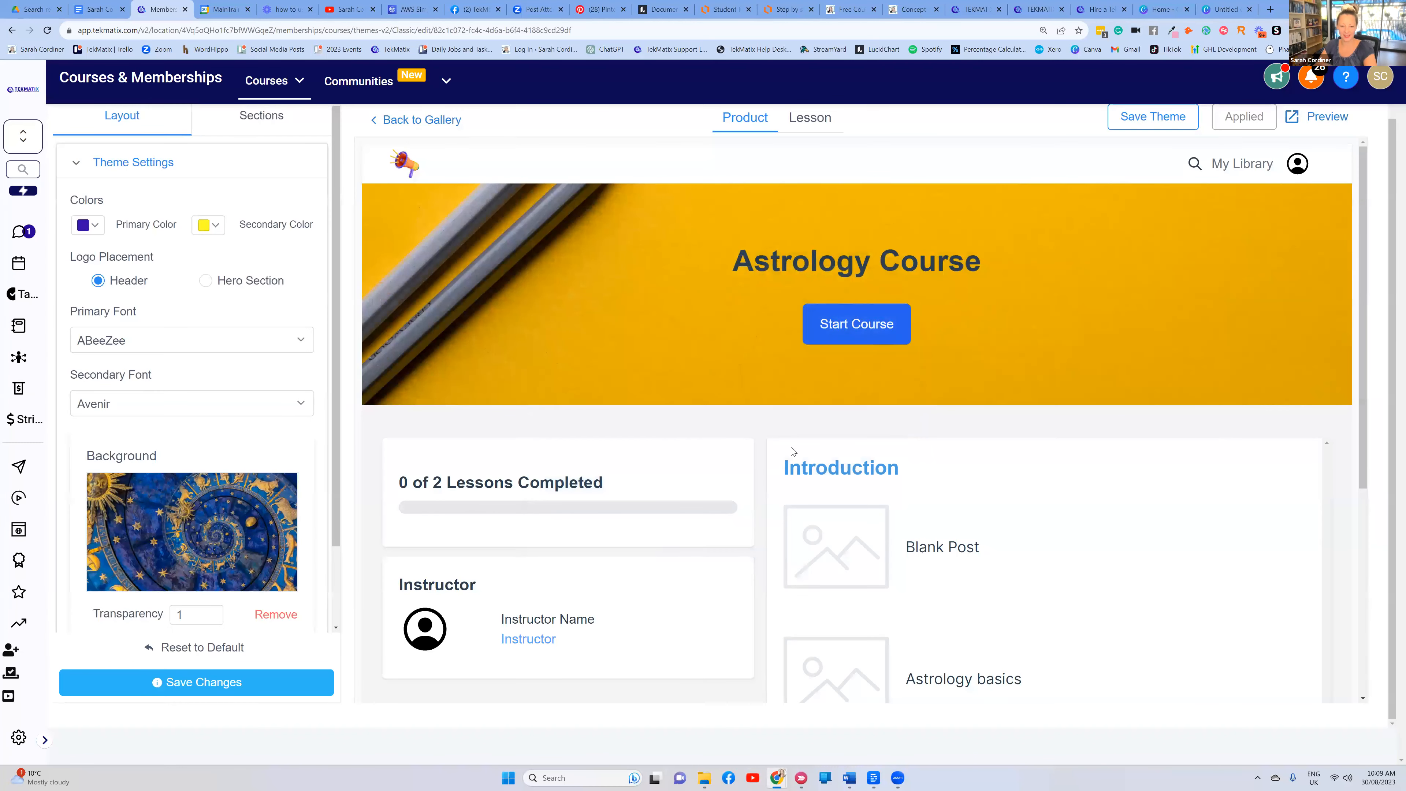
# Save the theme changes and check the zodiac background in the course preview
pyautogui.click(206, 683)
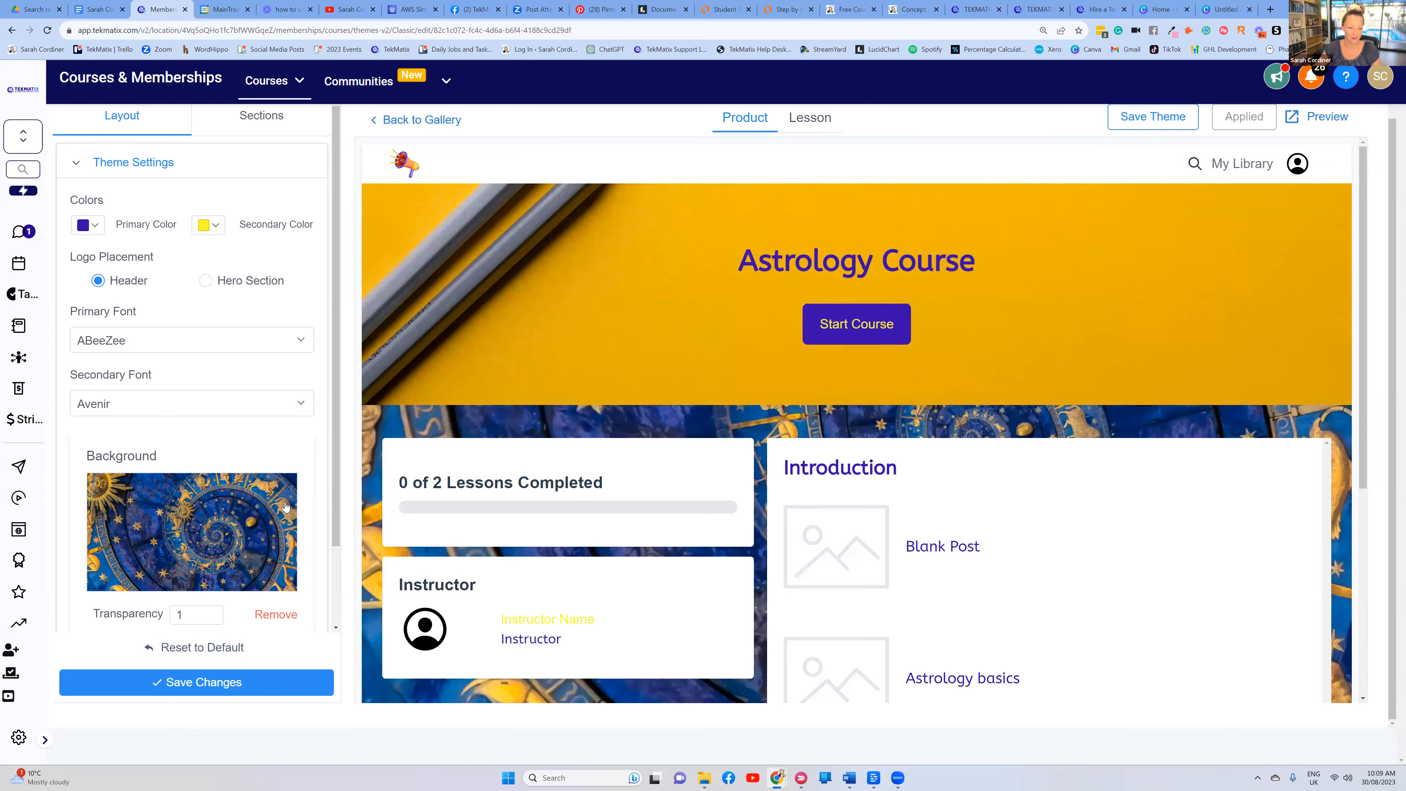
pyautogui.scroll(-2, 210, 503)
pyautogui.click(204, 682)
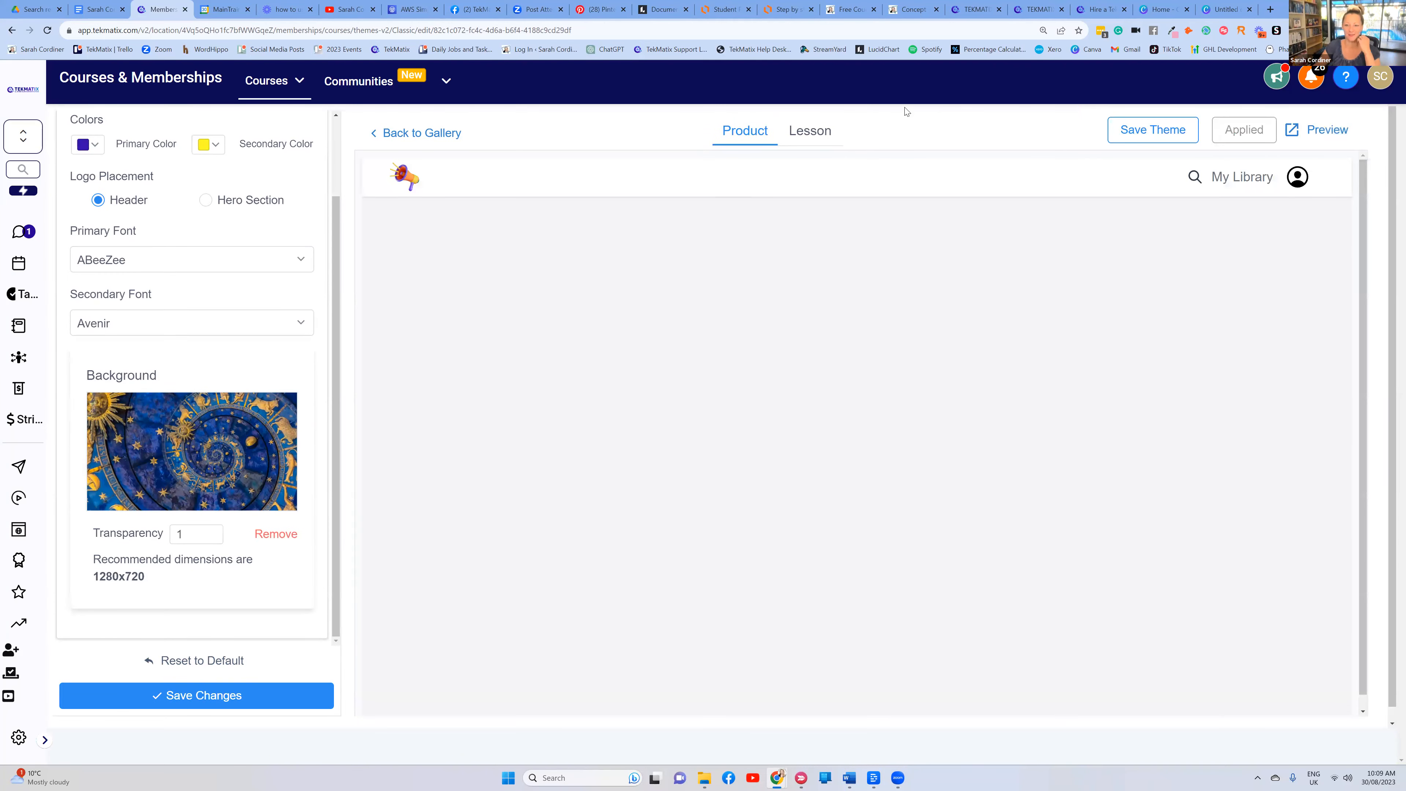
pyautogui.scroll(-5, 720, 418)
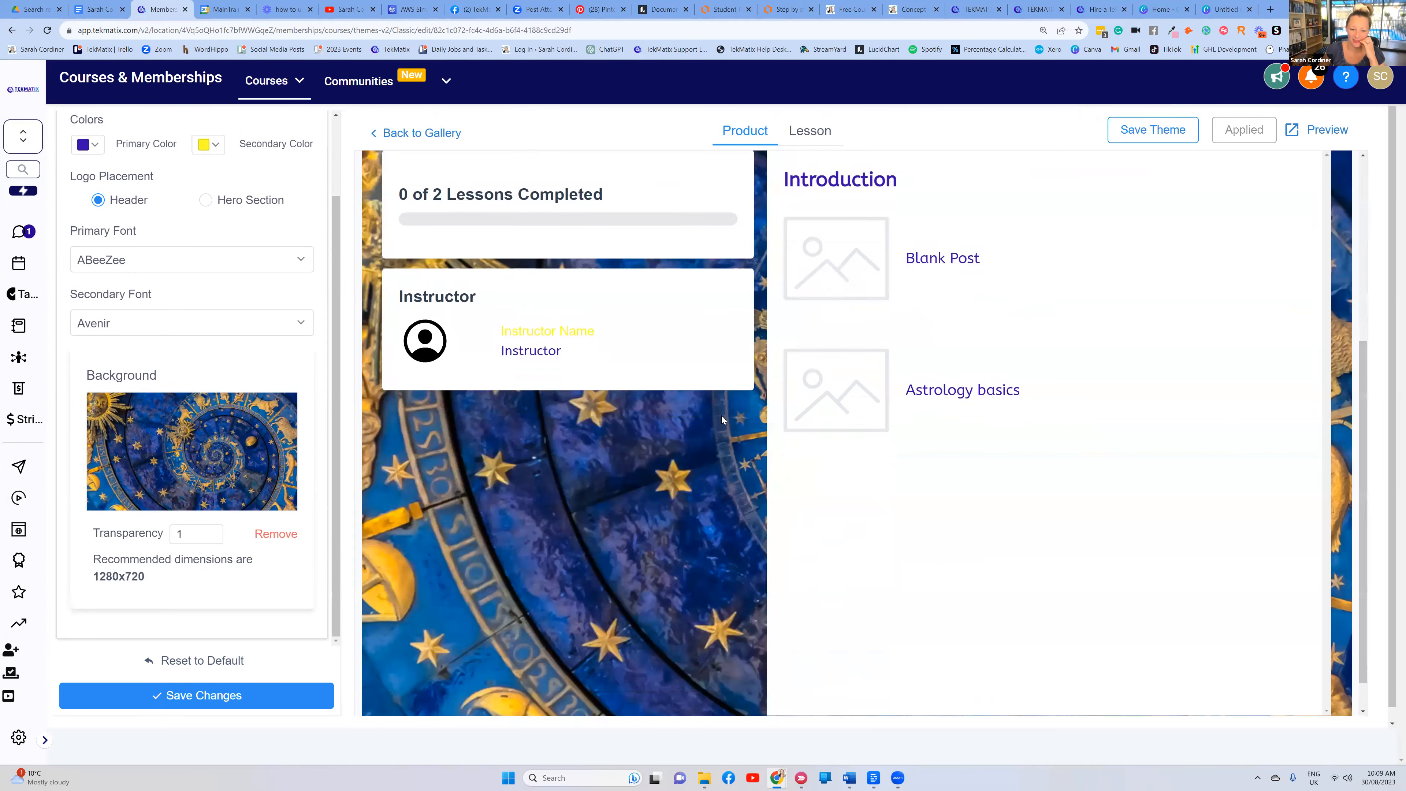
pyautogui.scroll(5, 696, 415)
pyautogui.scroll(-5, 697, 415)
pyautogui.scroll(4, 697, 415)
pyautogui.scroll(2, 934, 397)
pyautogui.scroll(-6, 840, 405)
pyautogui.scroll(5, 572, 367)
pyautogui.scroll(-5, 572, 364)
pyautogui.scroll(6, 664, 479)
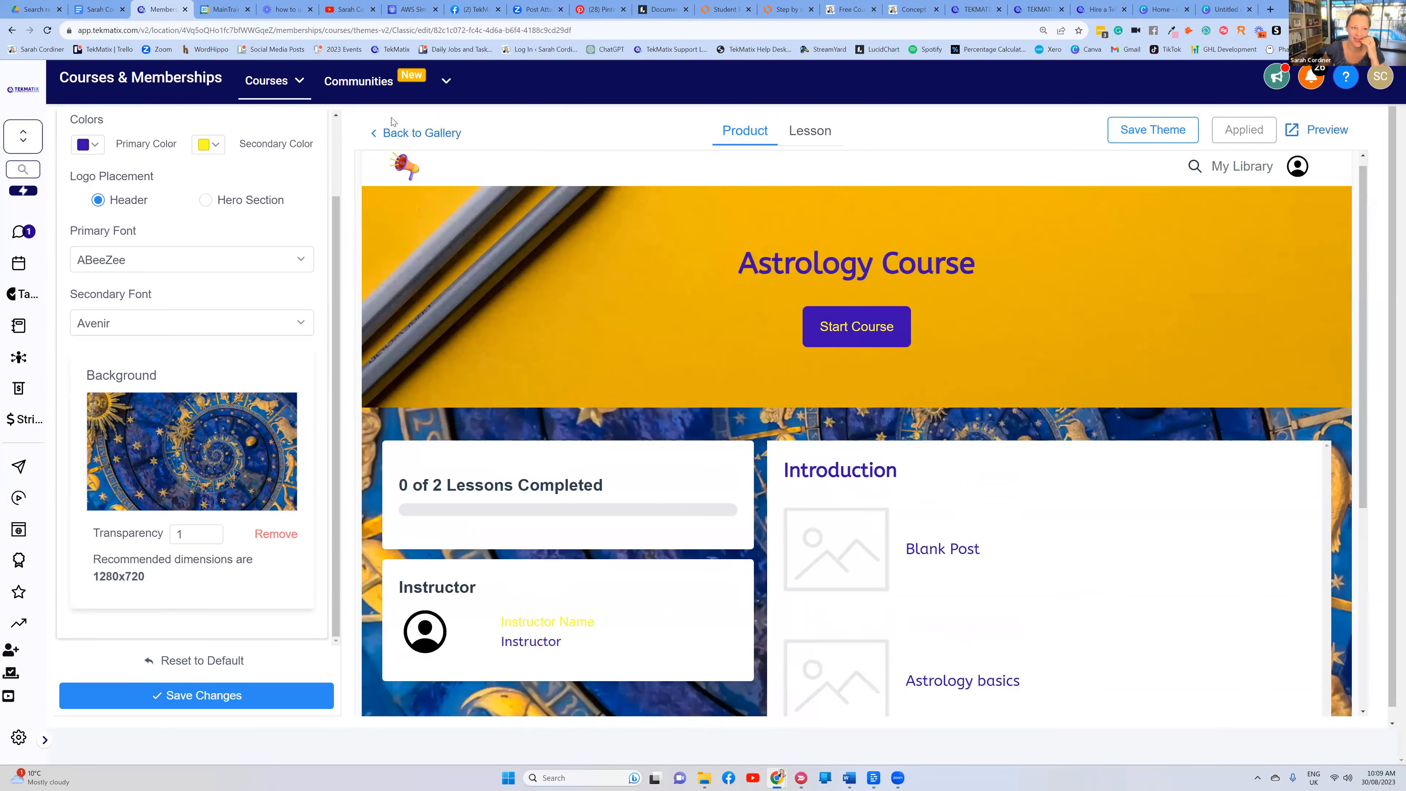
pyautogui.scroll(2, 115, 204)
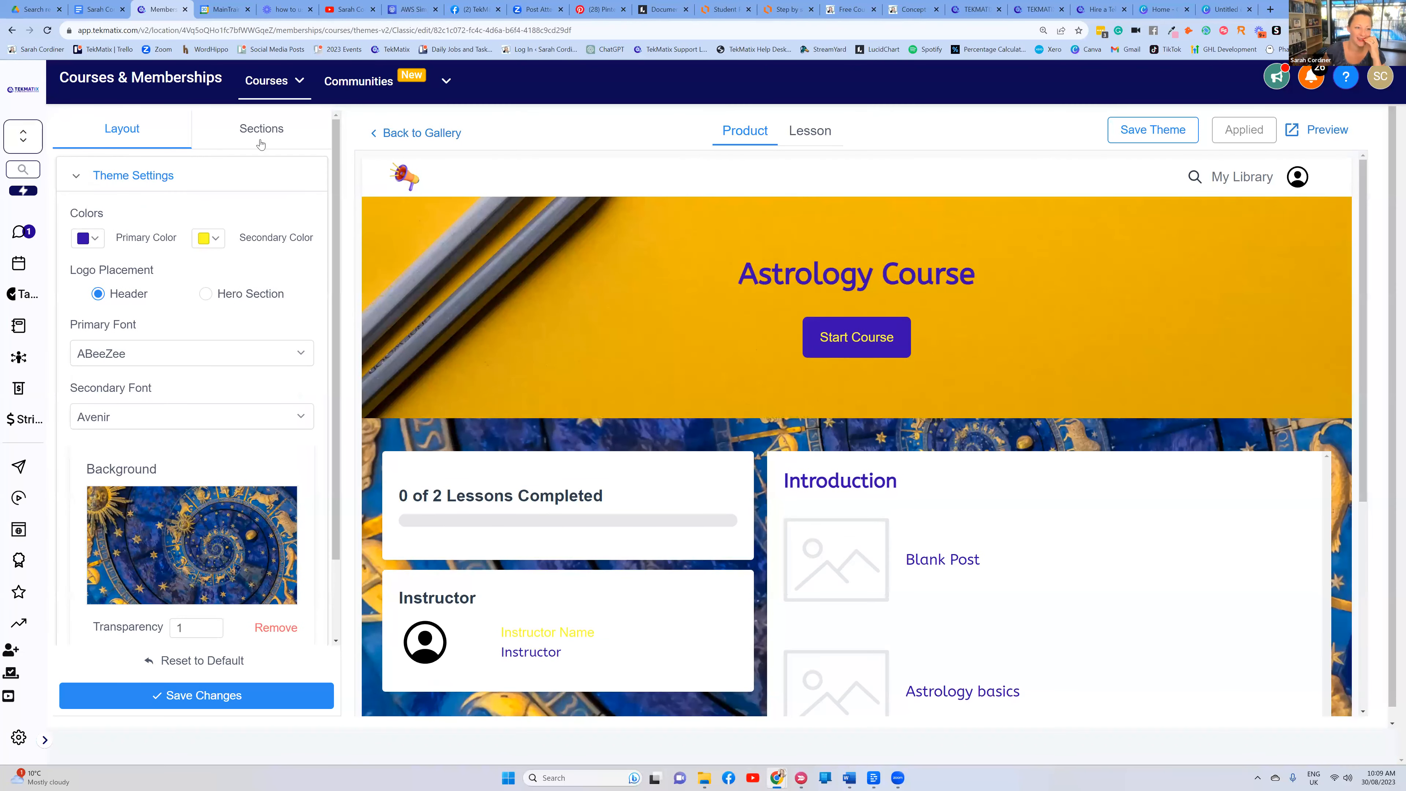
# Upload 'Untitled design (1)' as the Header section background and save the theme
pyautogui.click(262, 129)
pyautogui.click(109, 178)
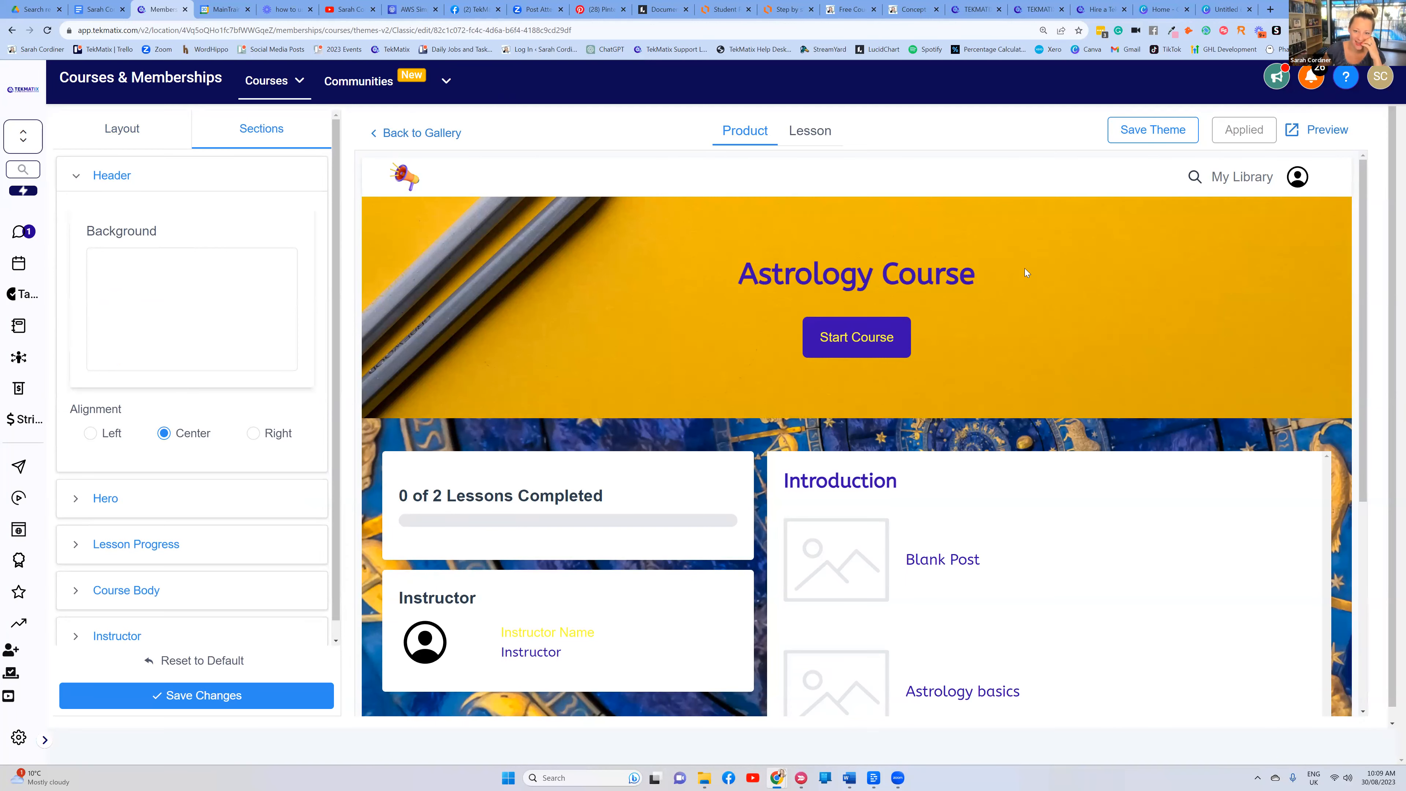
pyautogui.scroll(-5, 580, 480)
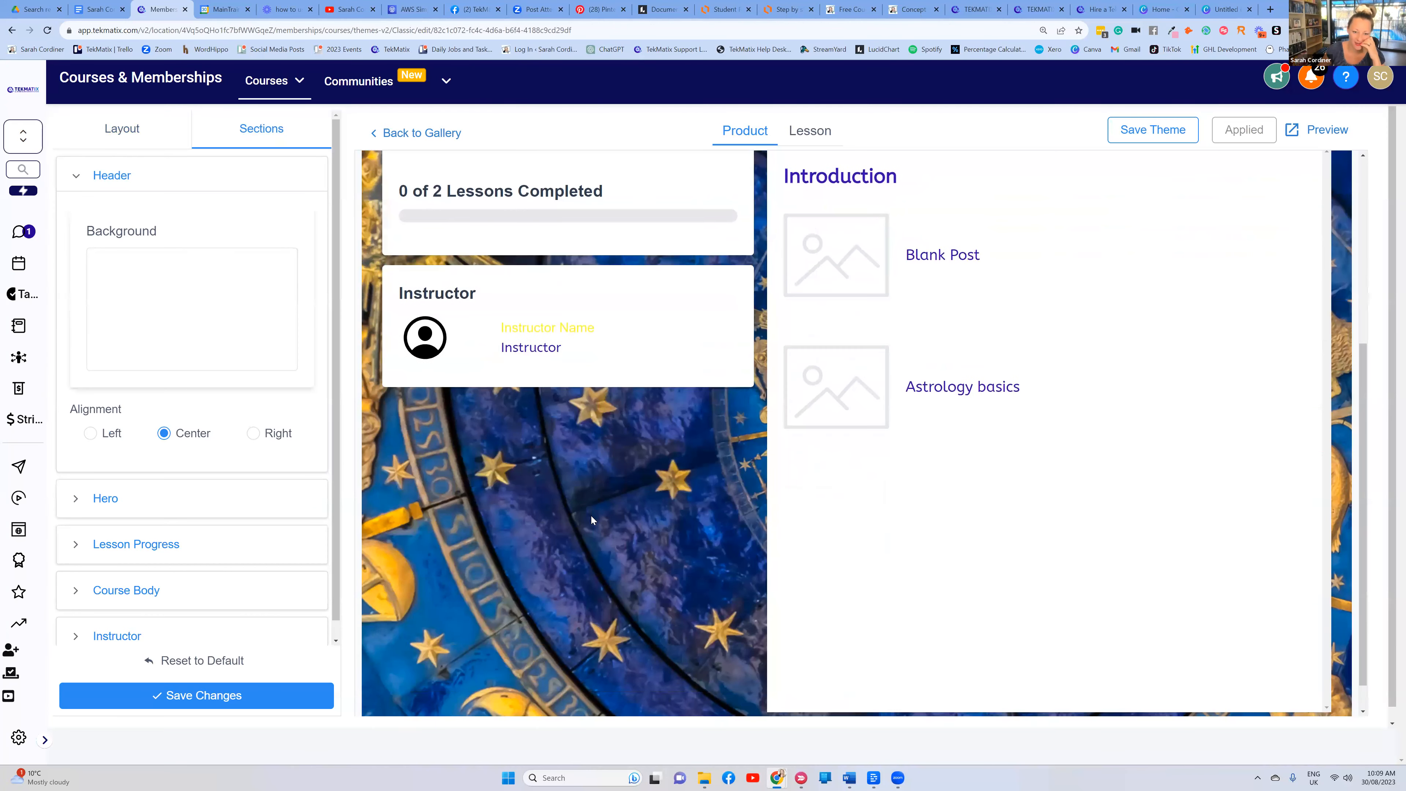
pyautogui.scroll(6, 585, 519)
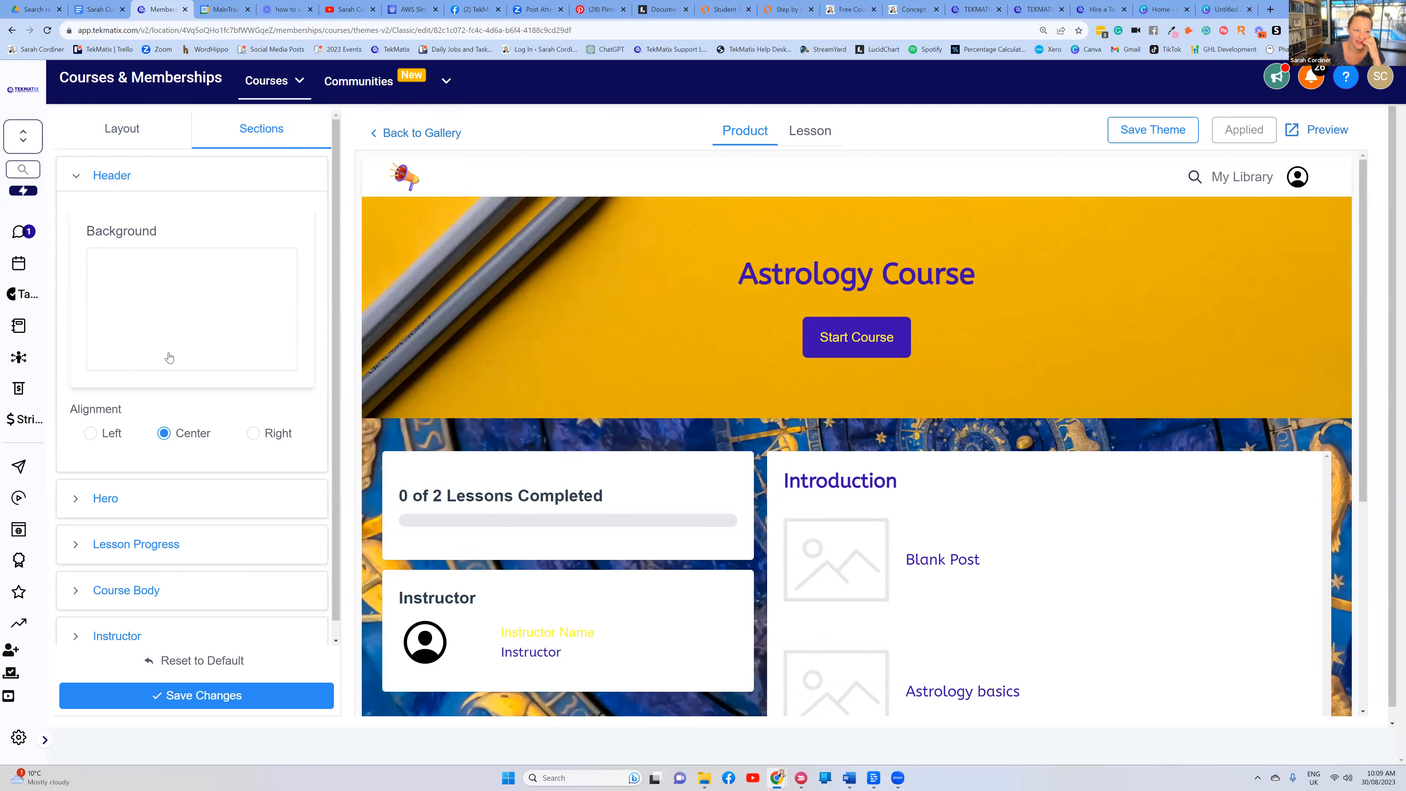
pyautogui.click(172, 317)
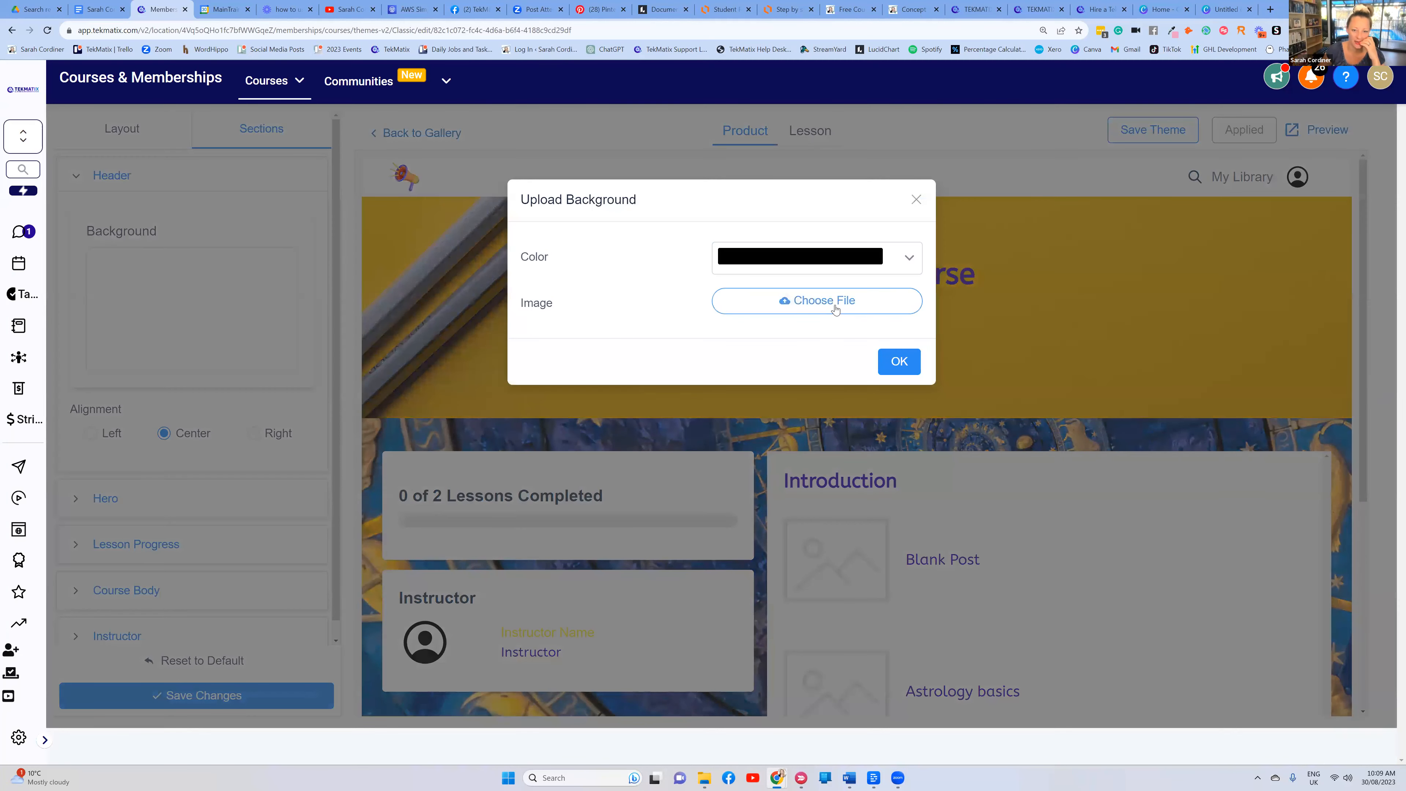
pyautogui.click(837, 305)
pyautogui.click(261, 131)
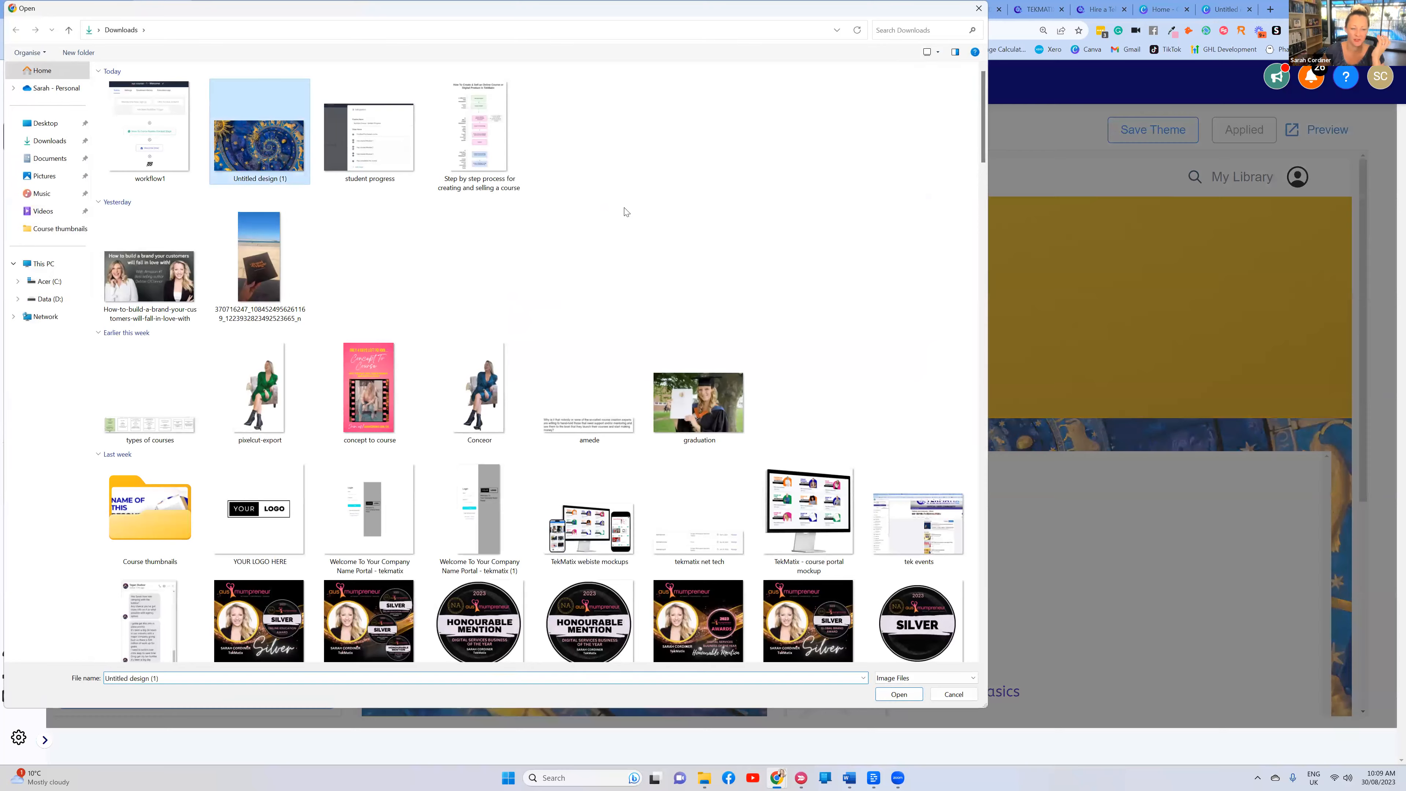
pyautogui.press('Return')
pyautogui.click(792, 497)
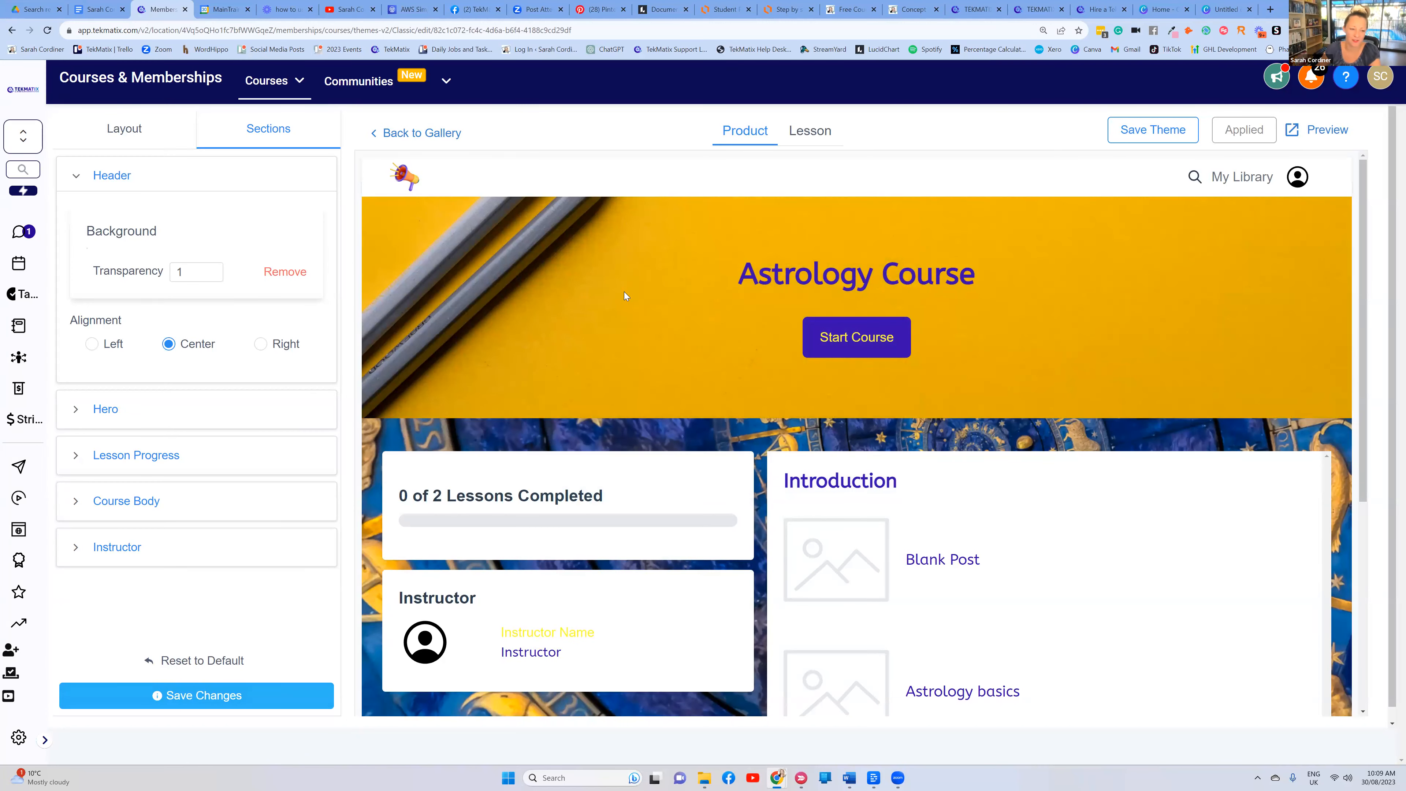
pyautogui.click(186, 695)
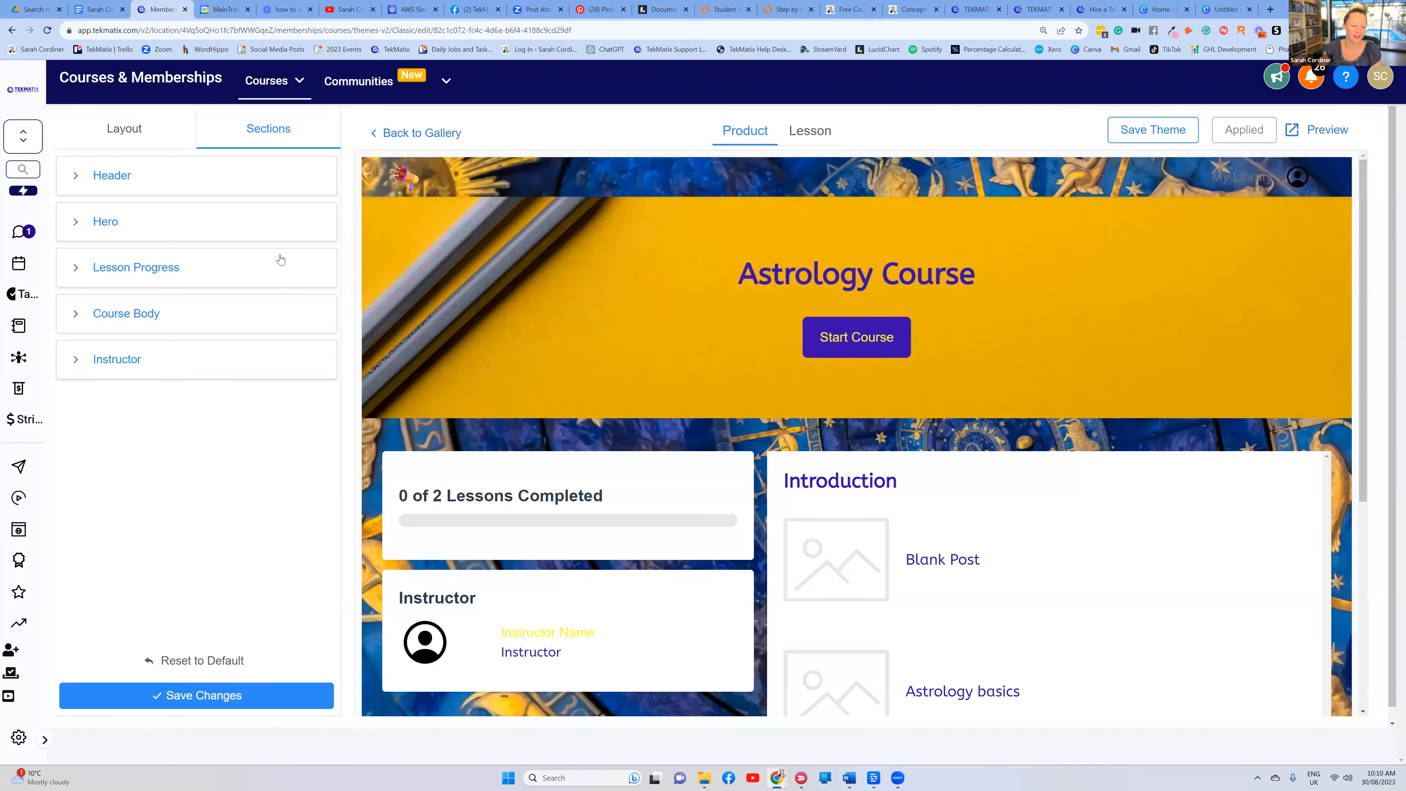
# Open the Hero section's background upload, close it unchanged and scroll the settings
pyautogui.click(201, 343)
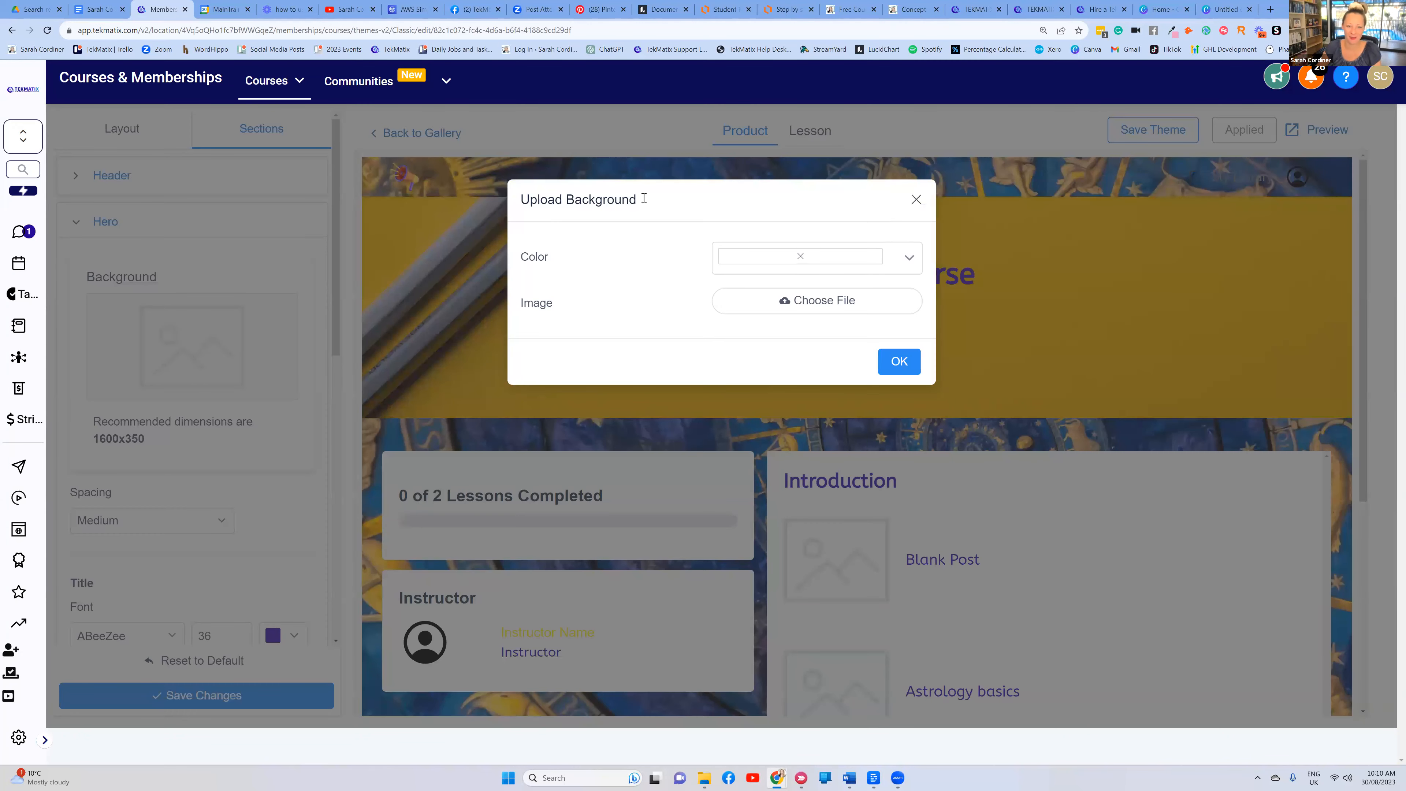
pyautogui.click(215, 298)
pyautogui.scroll(-9, 214, 343)
pyautogui.scroll(-5, 723, 343)
pyautogui.scroll(5, 760, 326)
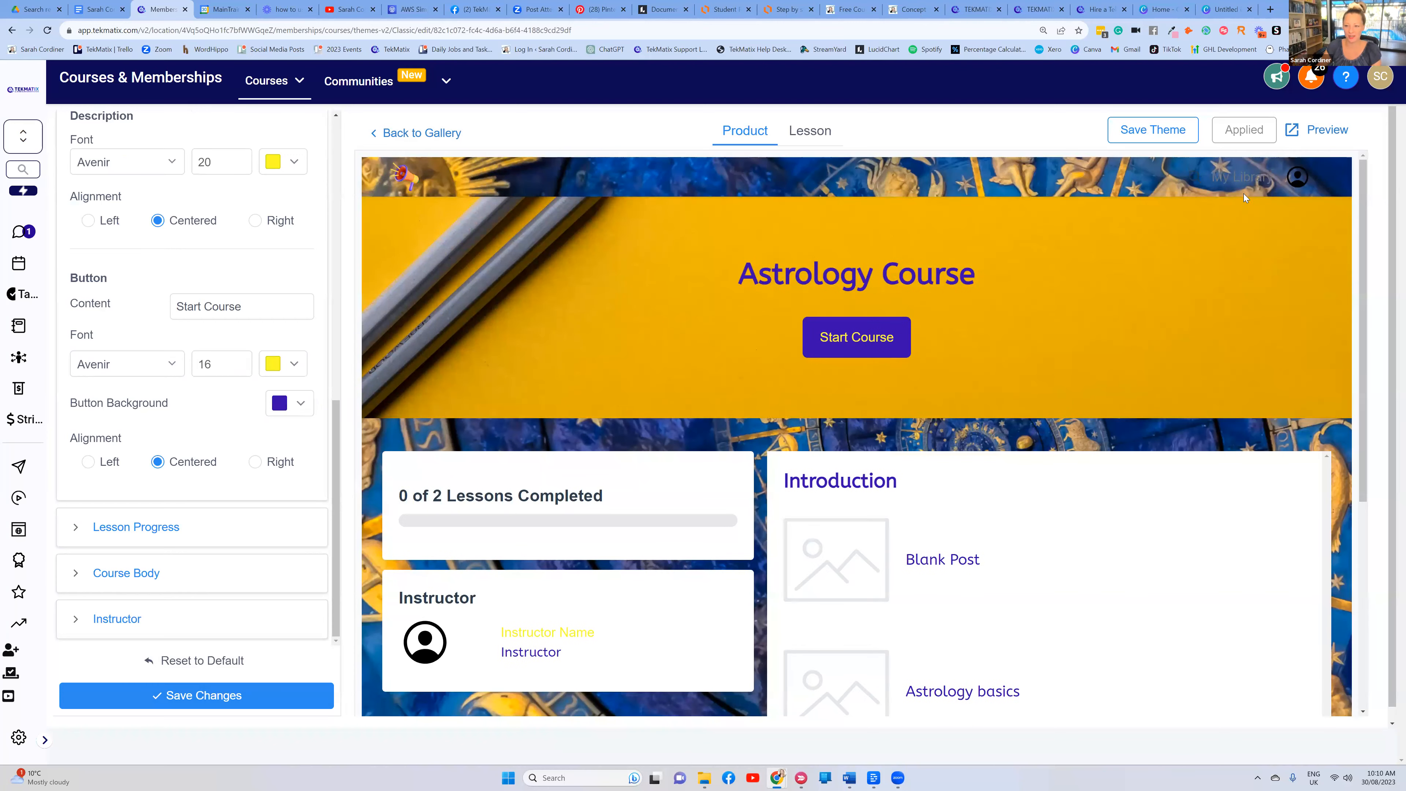
# Leave the theme editor for the product list and open the Astrology Course's Details tab
pyautogui.click(419, 135)
pyautogui.moveTo(412, 81)
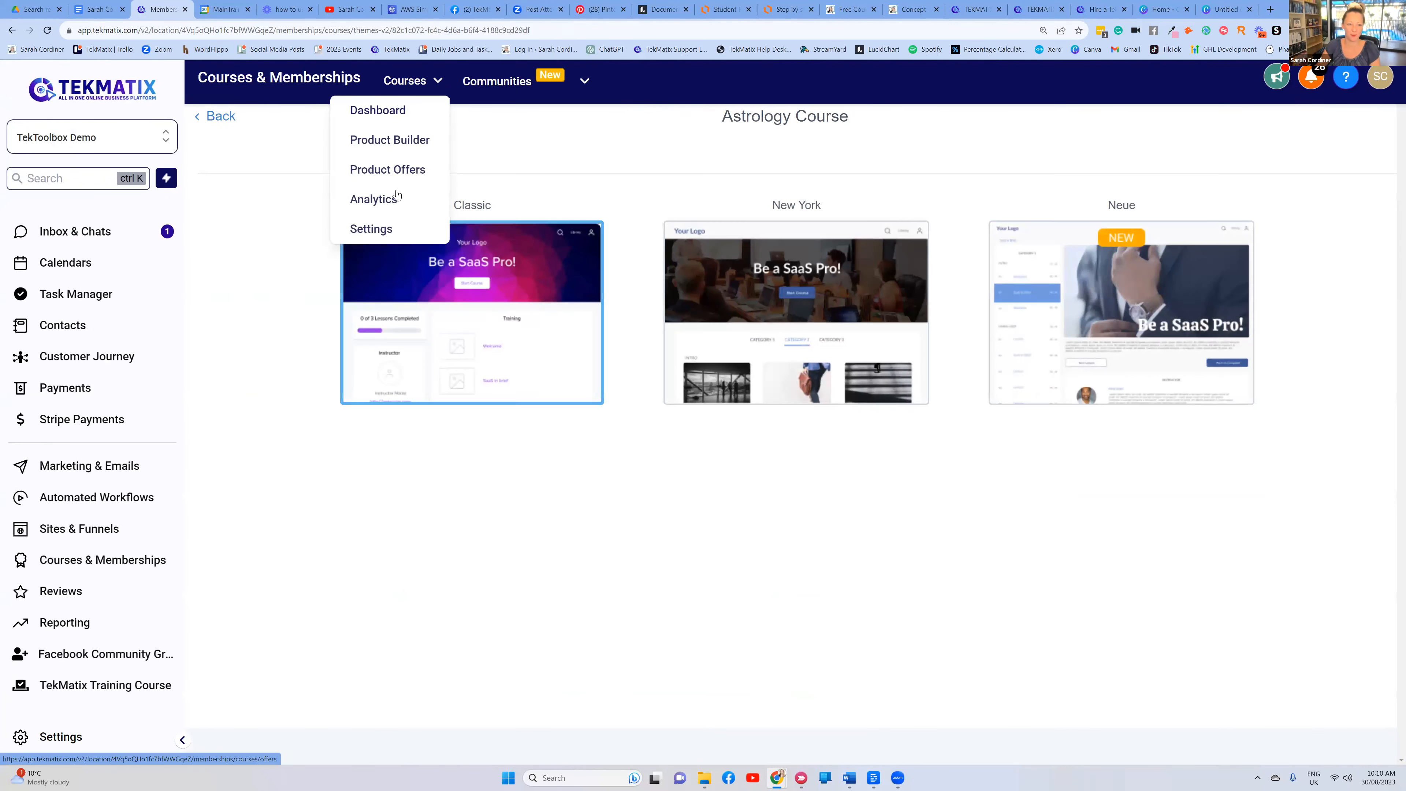
pyautogui.moveTo(489, 279)
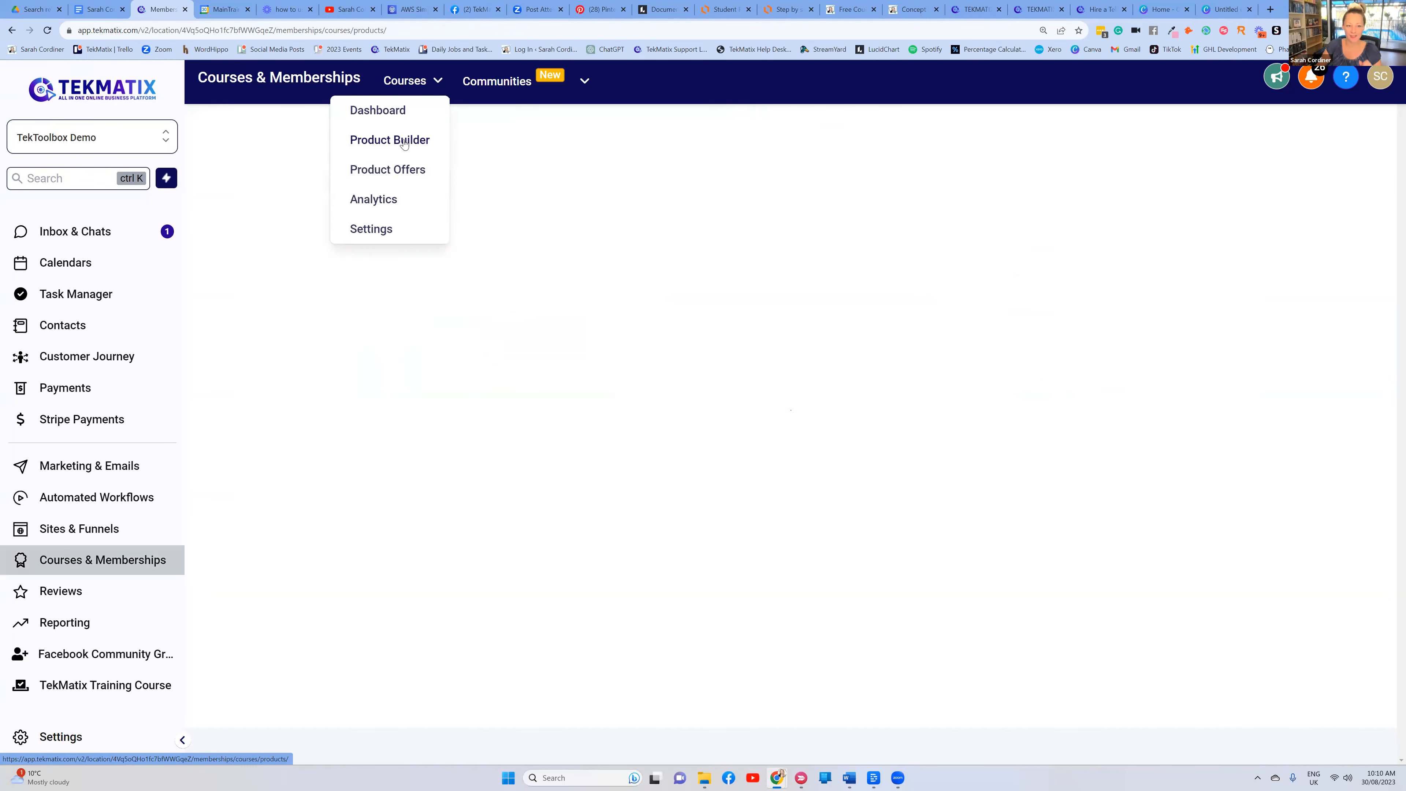
pyautogui.click(402, 142)
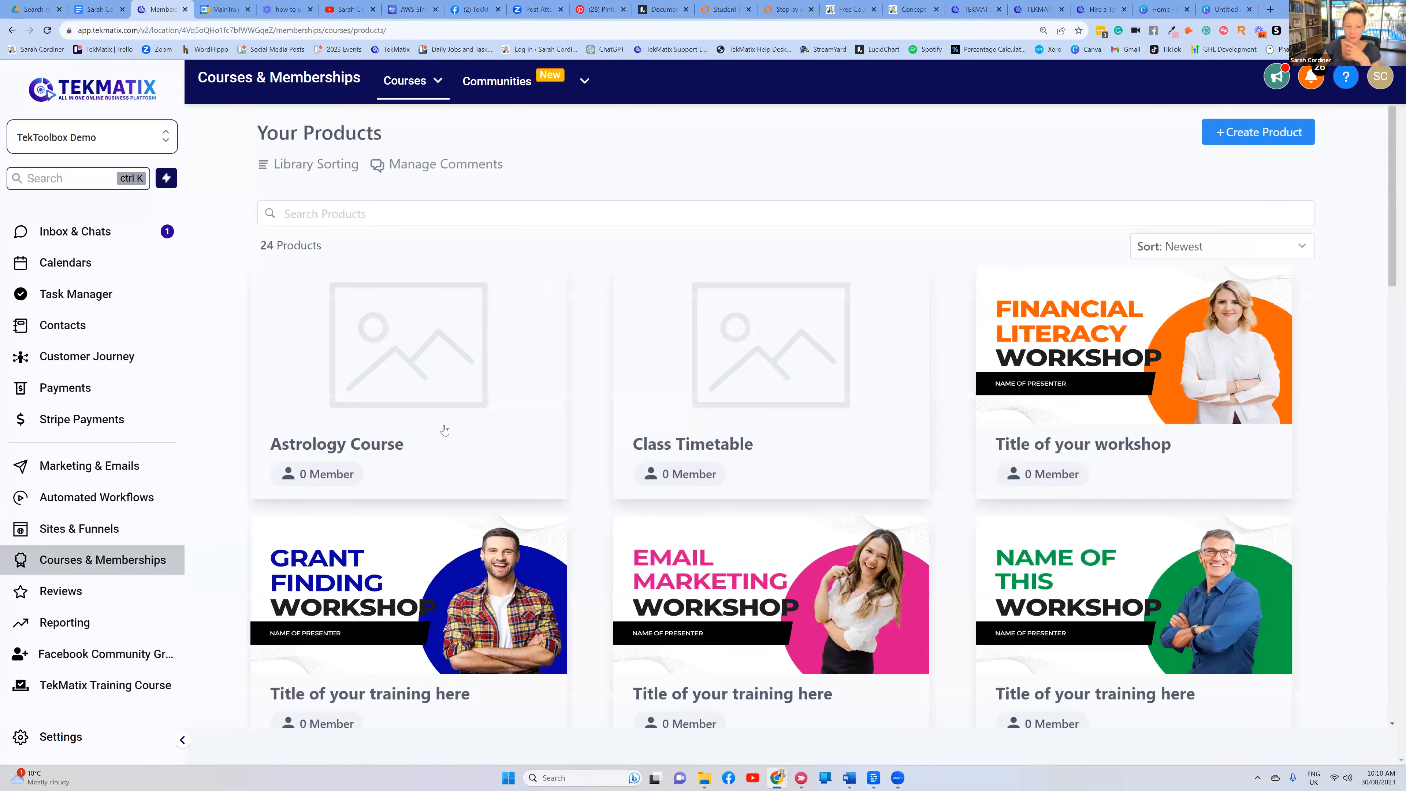
pyautogui.moveTo(334, 417)
pyautogui.click(385, 361)
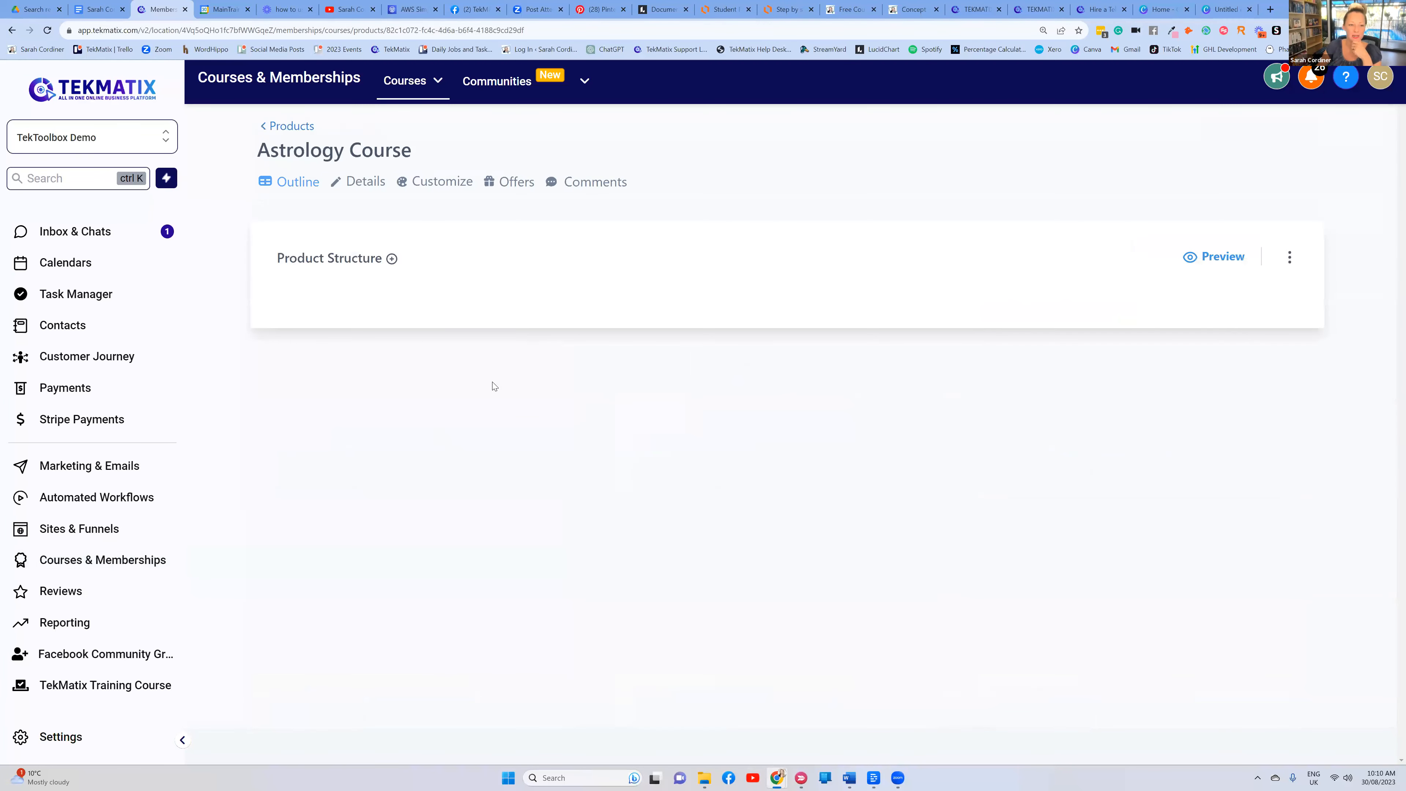
pyautogui.click(359, 187)
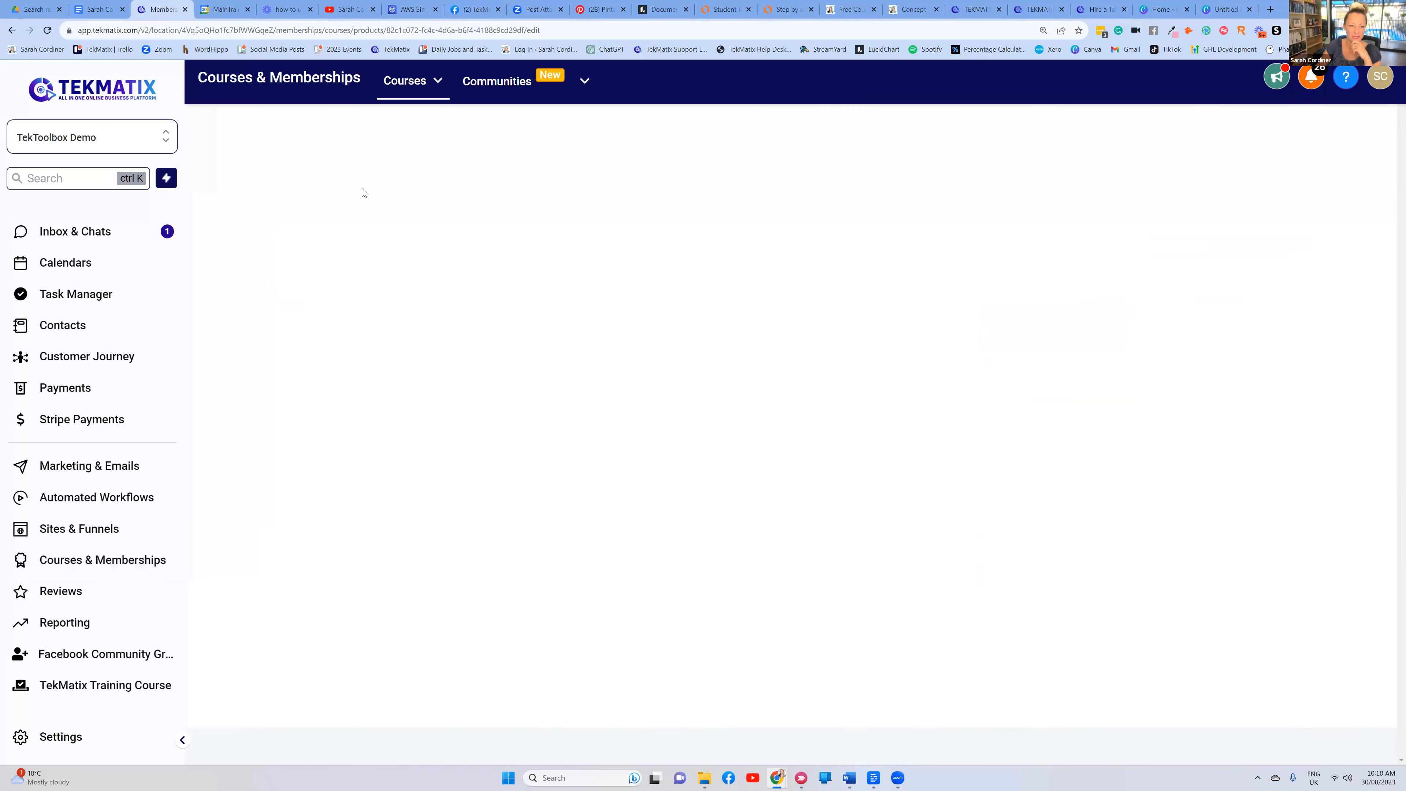
# Write a description for the 6 week astrology coaching program course
pyautogui.click(431, 374)
pyautogui.scroll(-3, 336, 229)
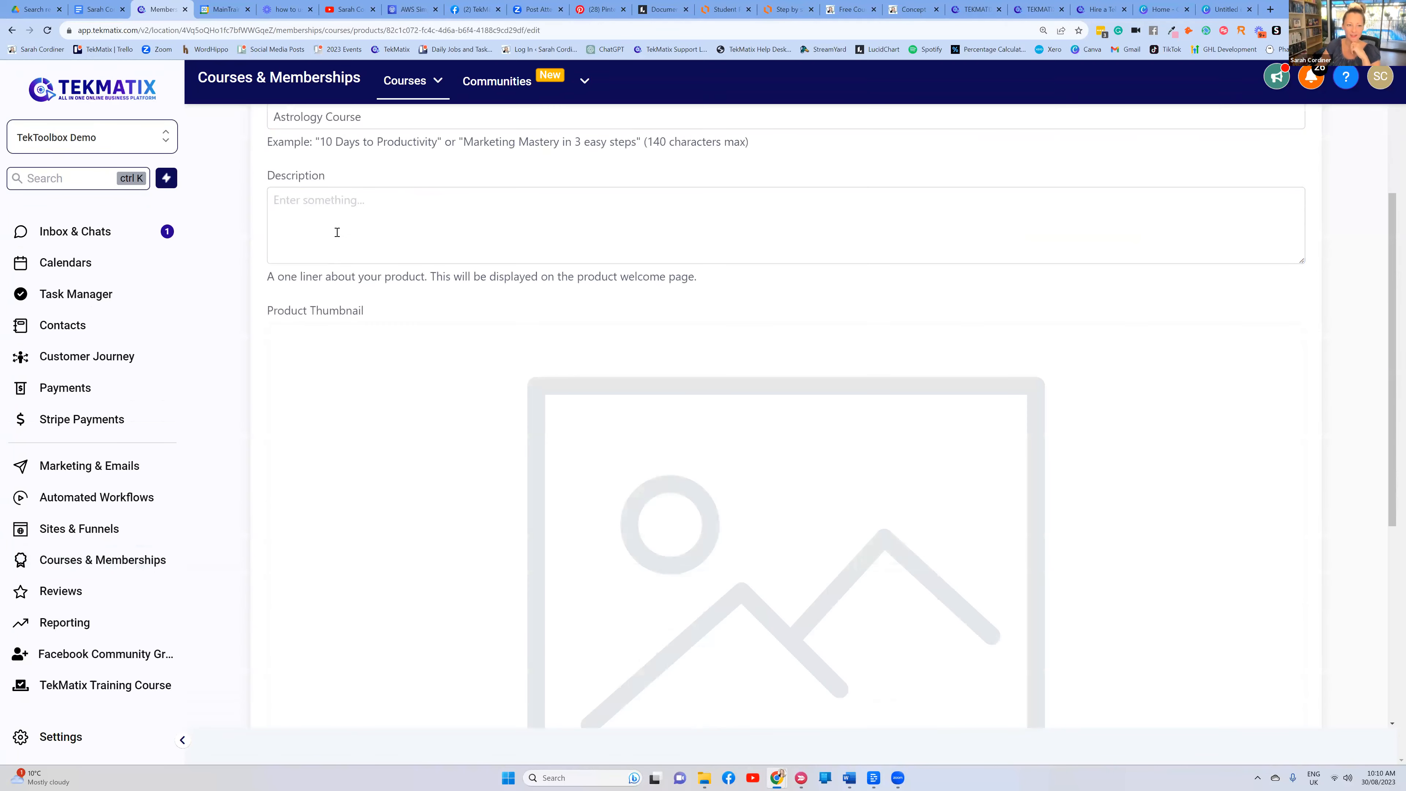
pyautogui.scroll(2, 339, 217)
pyautogui.write('saraha amazing ast')
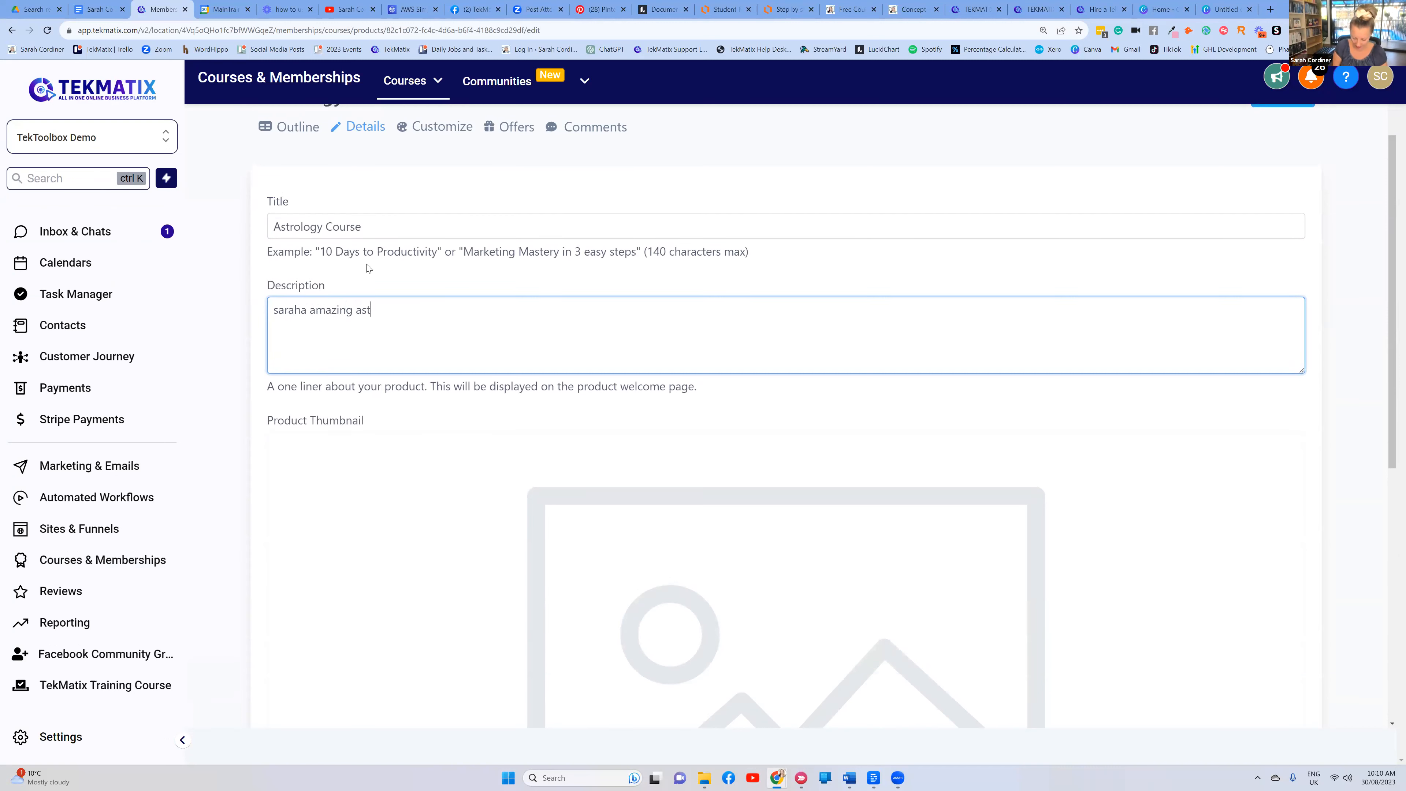
pyautogui.write('rology course 6 week coaching program')
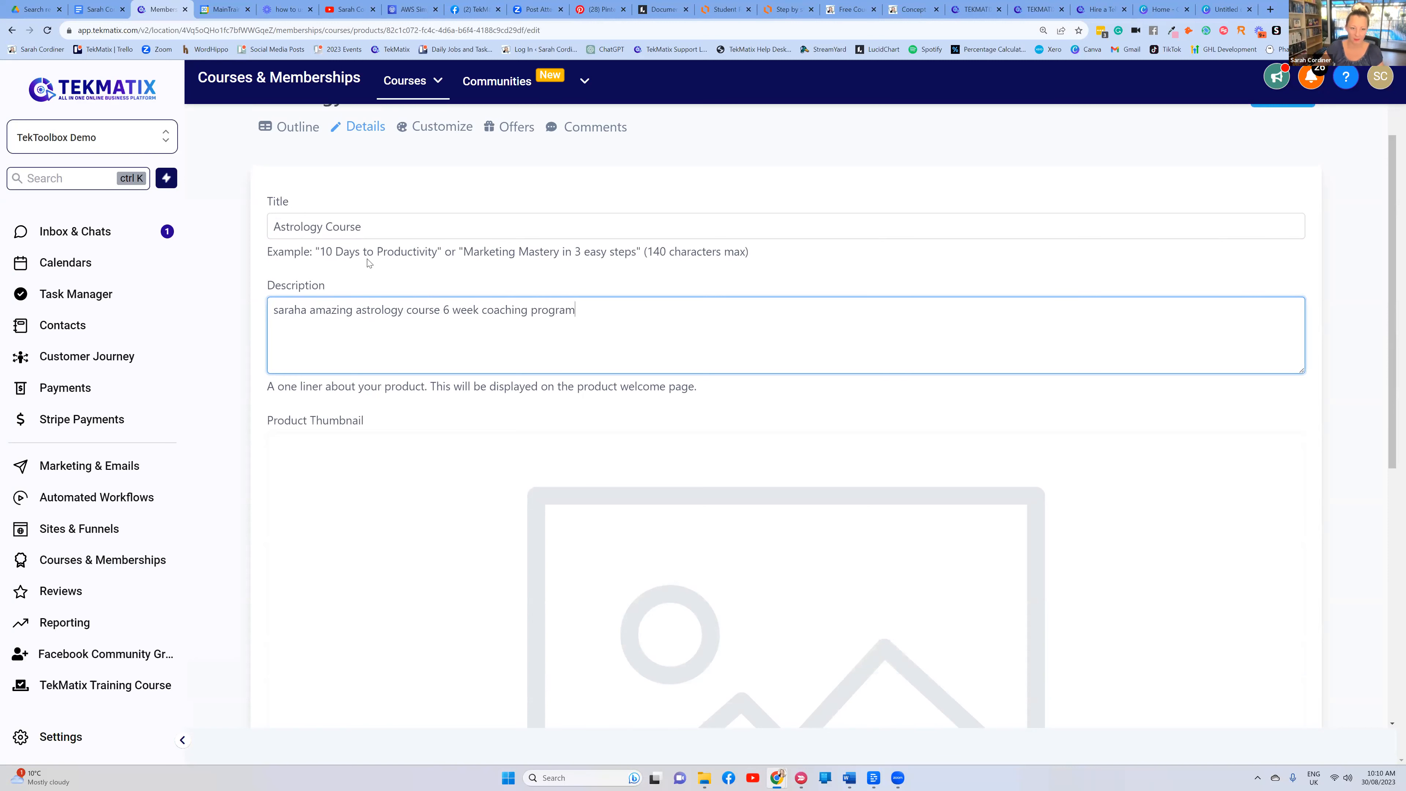
pyautogui.scroll(-6, 537, 283)
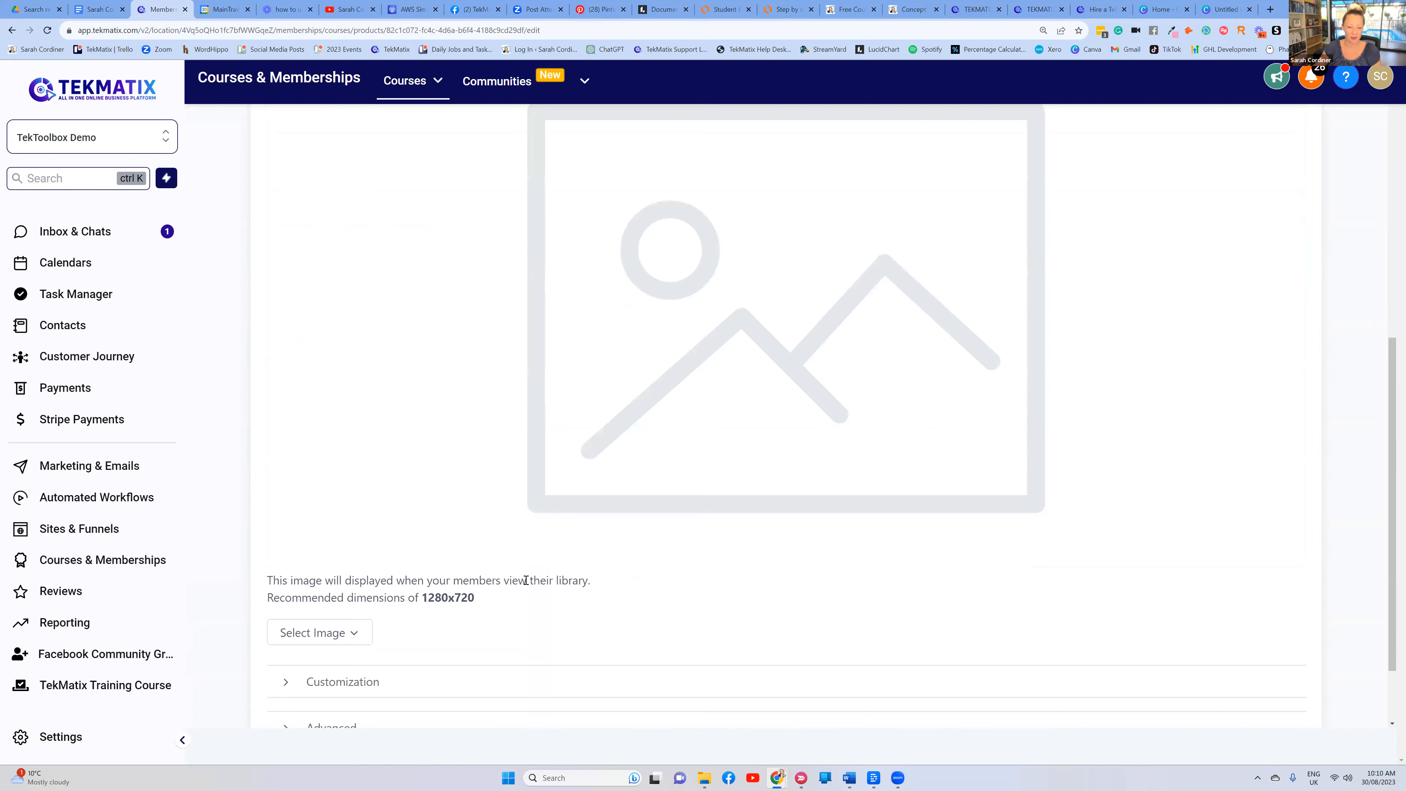
# Upload the 'Untitled design (1)' zodiac spiral image as the product thumbnail
pyautogui.click(310, 633)
pyautogui.click(329, 600)
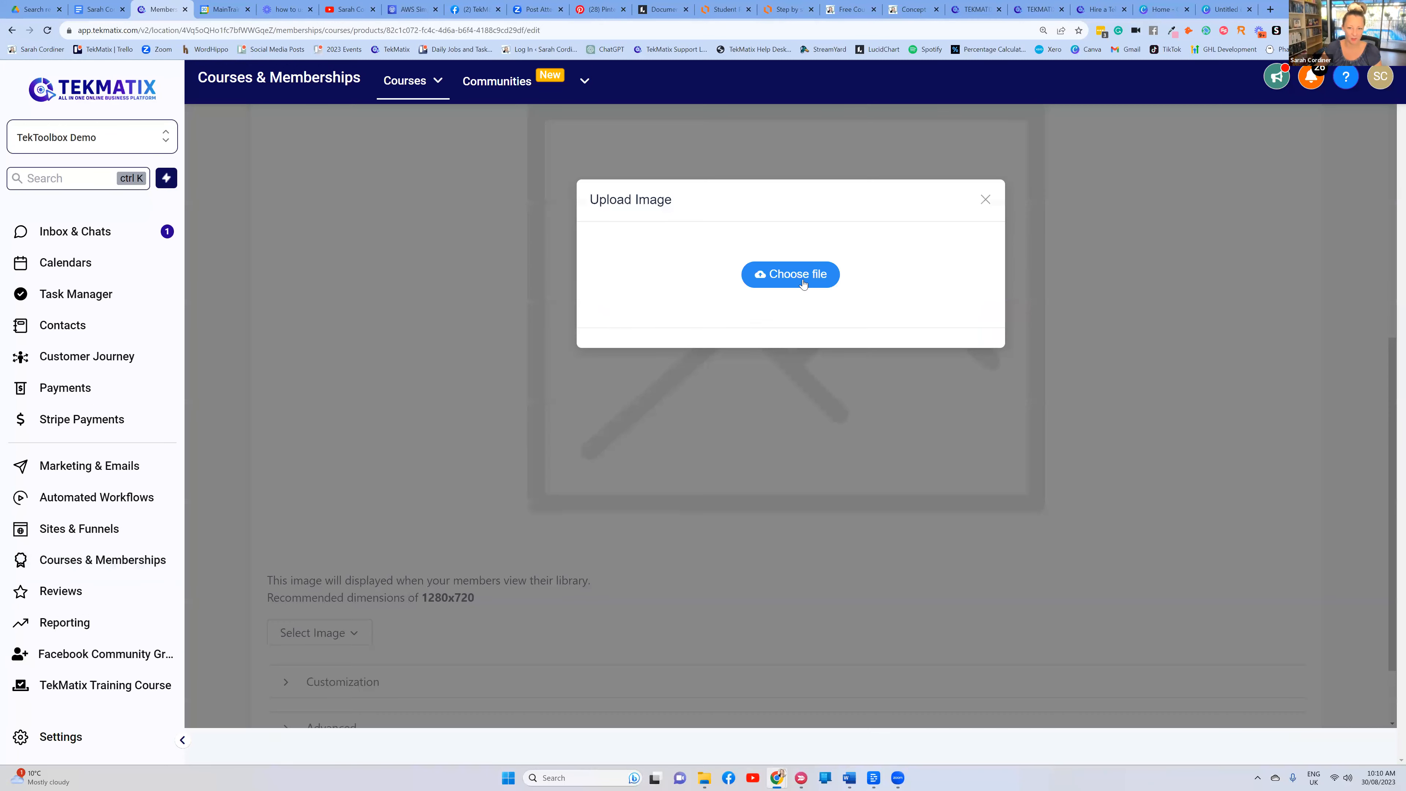
pyautogui.click(790, 274)
pyautogui.click(265, 142)
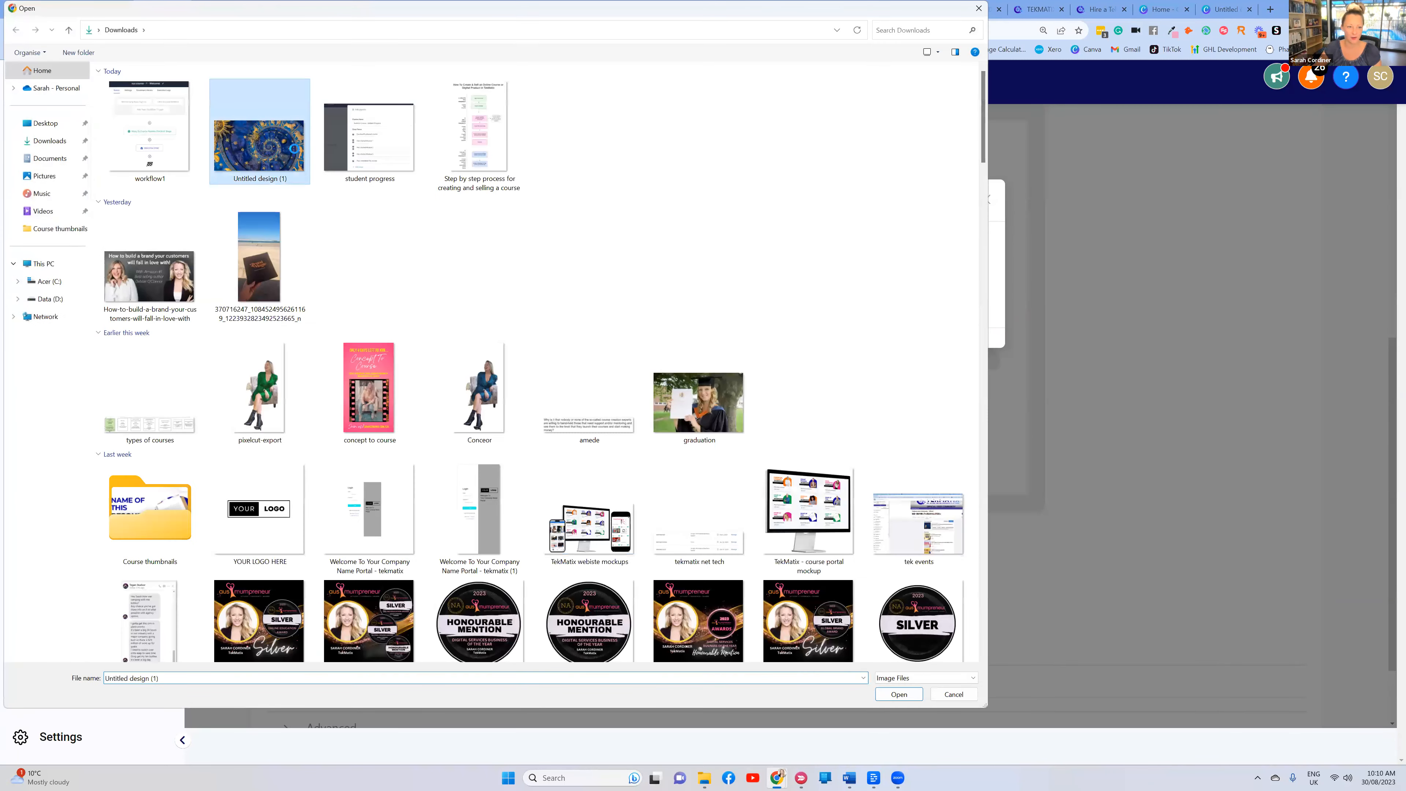
pyautogui.press('Return')
pyautogui.click(814, 458)
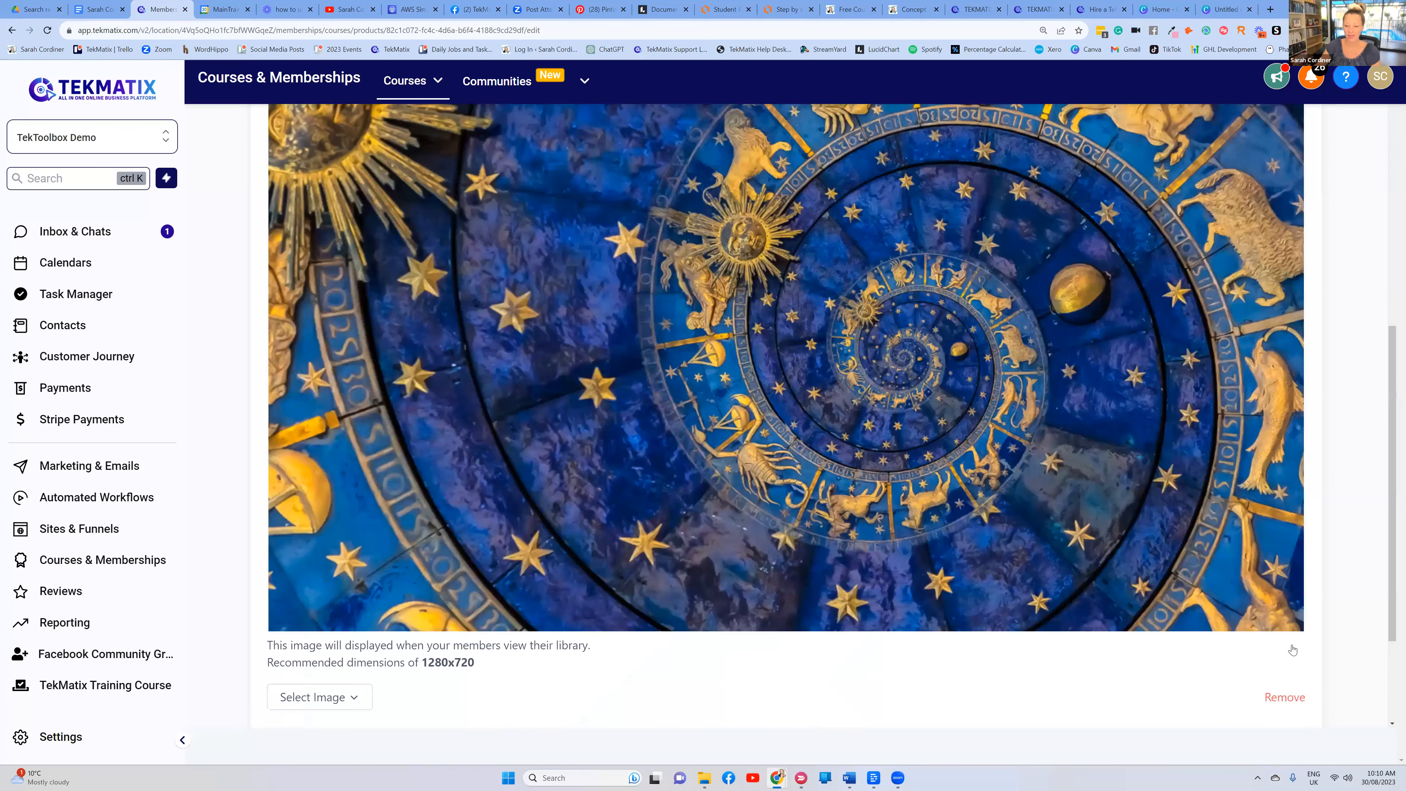
pyautogui.scroll(-2, 1292, 649)
pyautogui.scroll(-1, 744, 514)
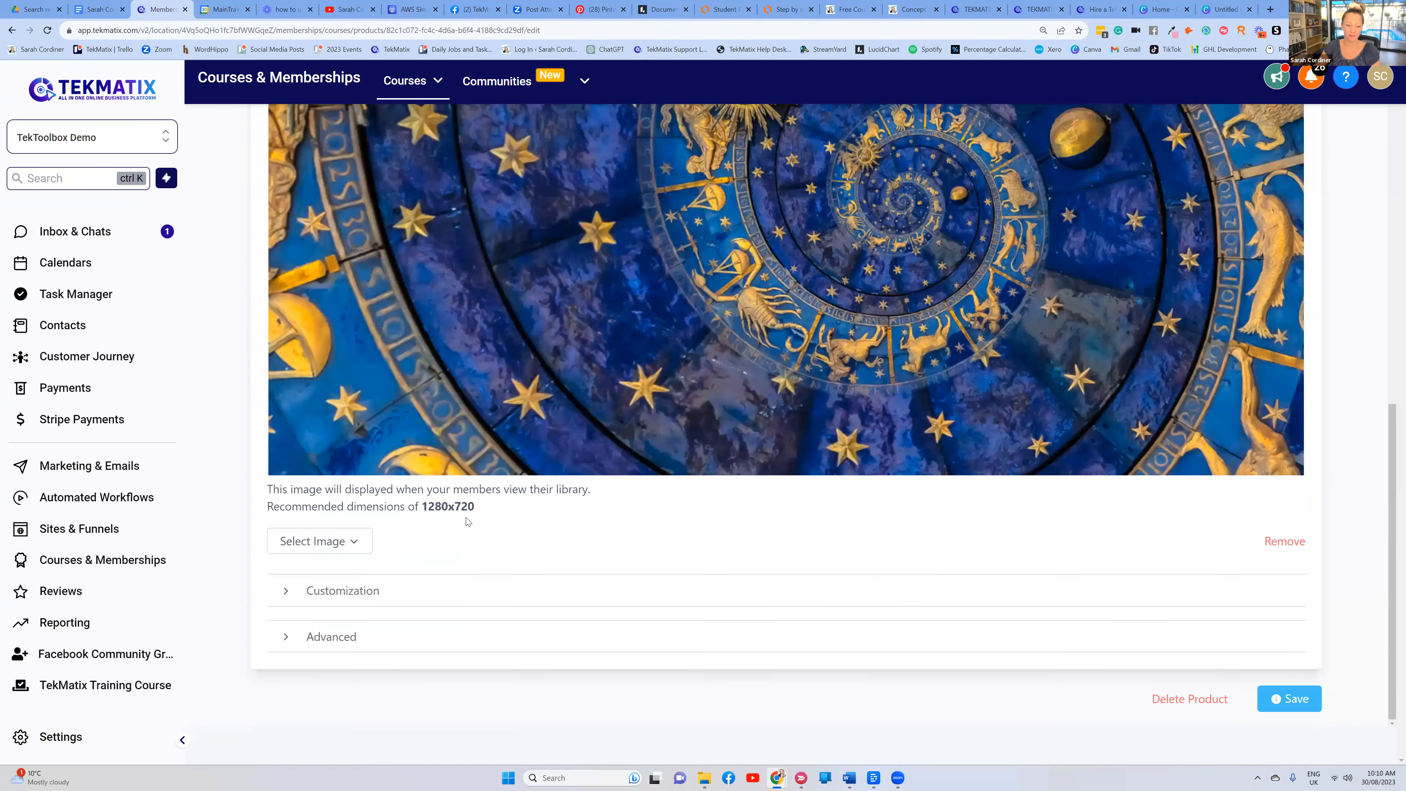
# Under Customization, change the instructor heading from 'Instructor' to 'Meet Your Coach'
pyautogui.click(343, 590)
pyautogui.scroll(-9, 389, 410)
pyautogui.scroll(1, 352, 218)
pyautogui.doubleClick(345, 241)
pyautogui.press('BackSpace')
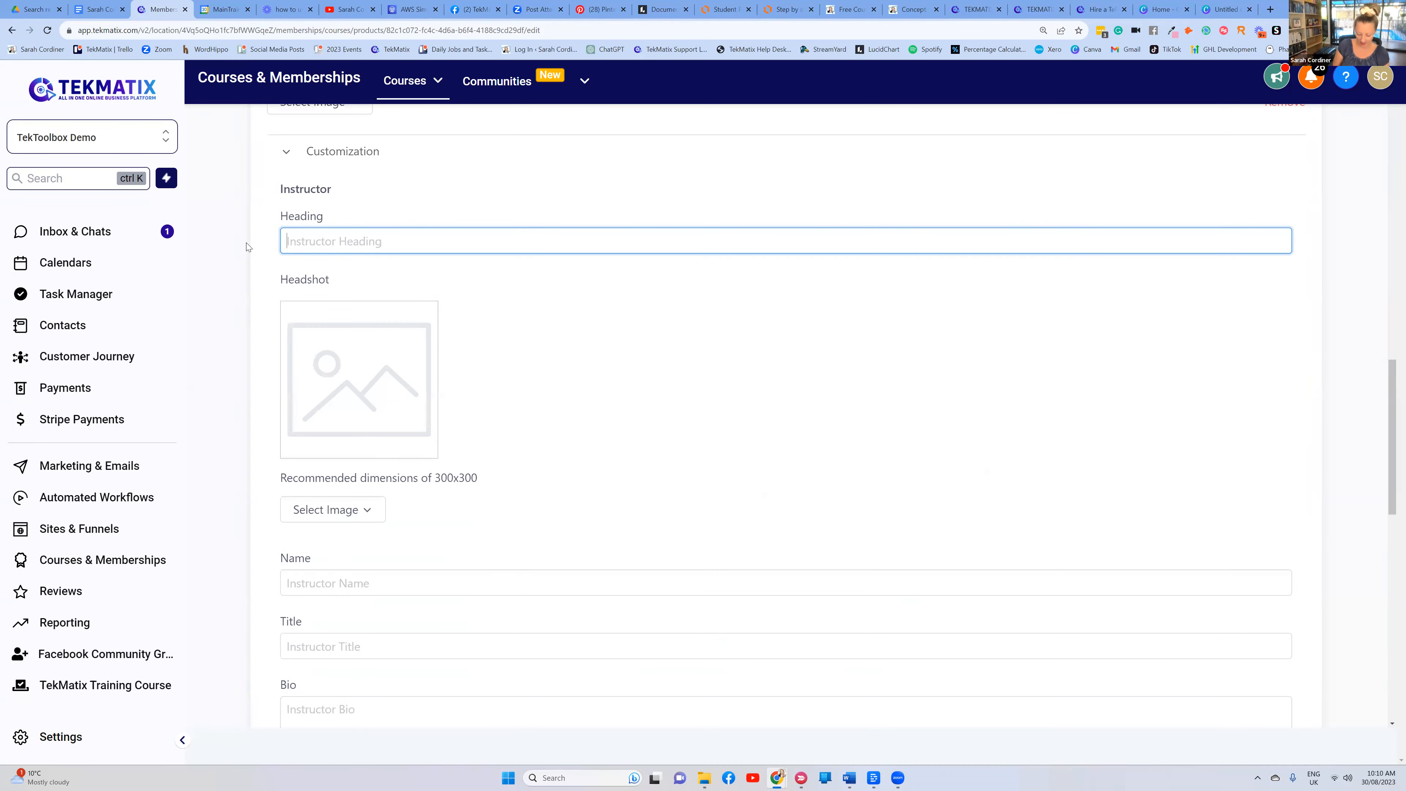
pyautogui.write('Coac')
pyautogui.press('BackSpace')
pyautogui.write('M')
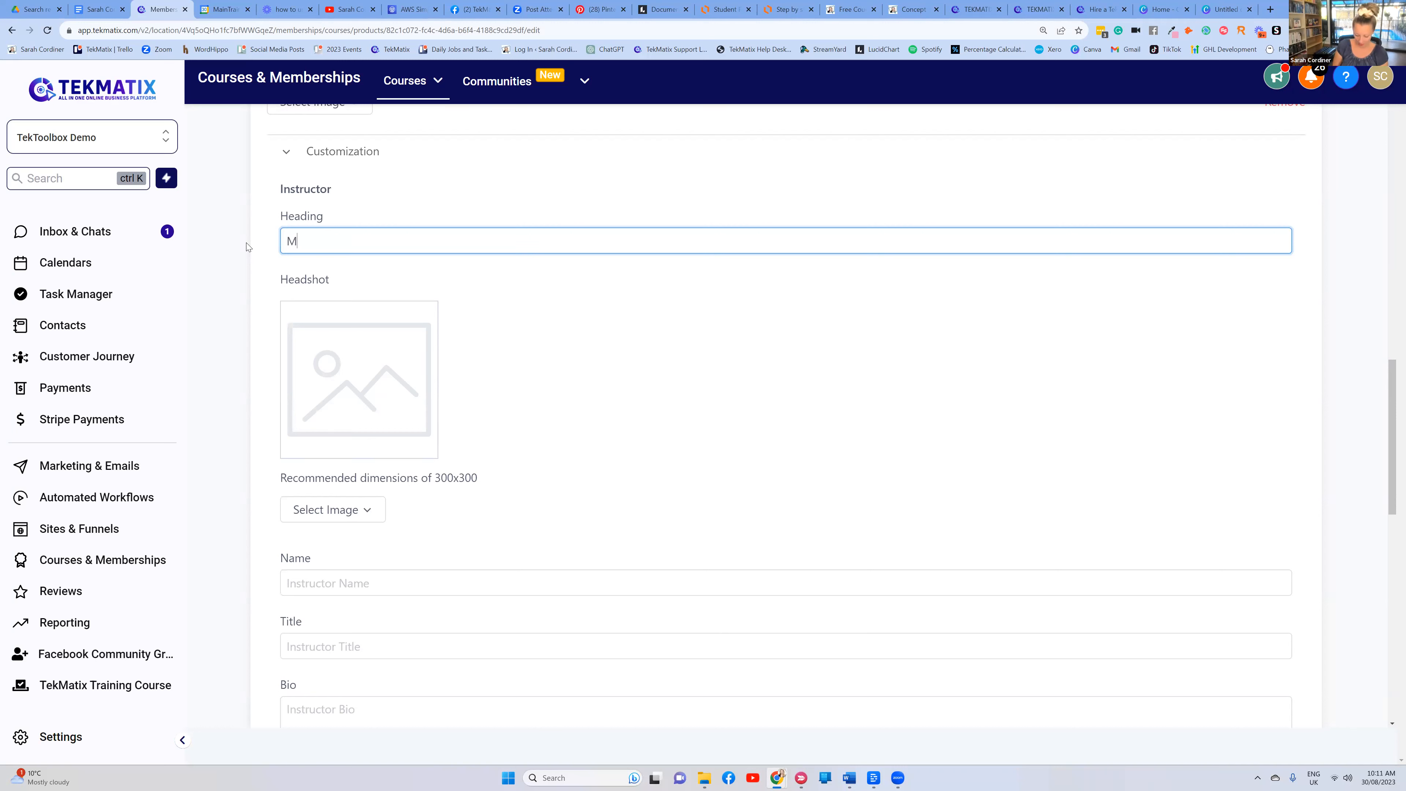
pyautogui.write('eet Your Coach')
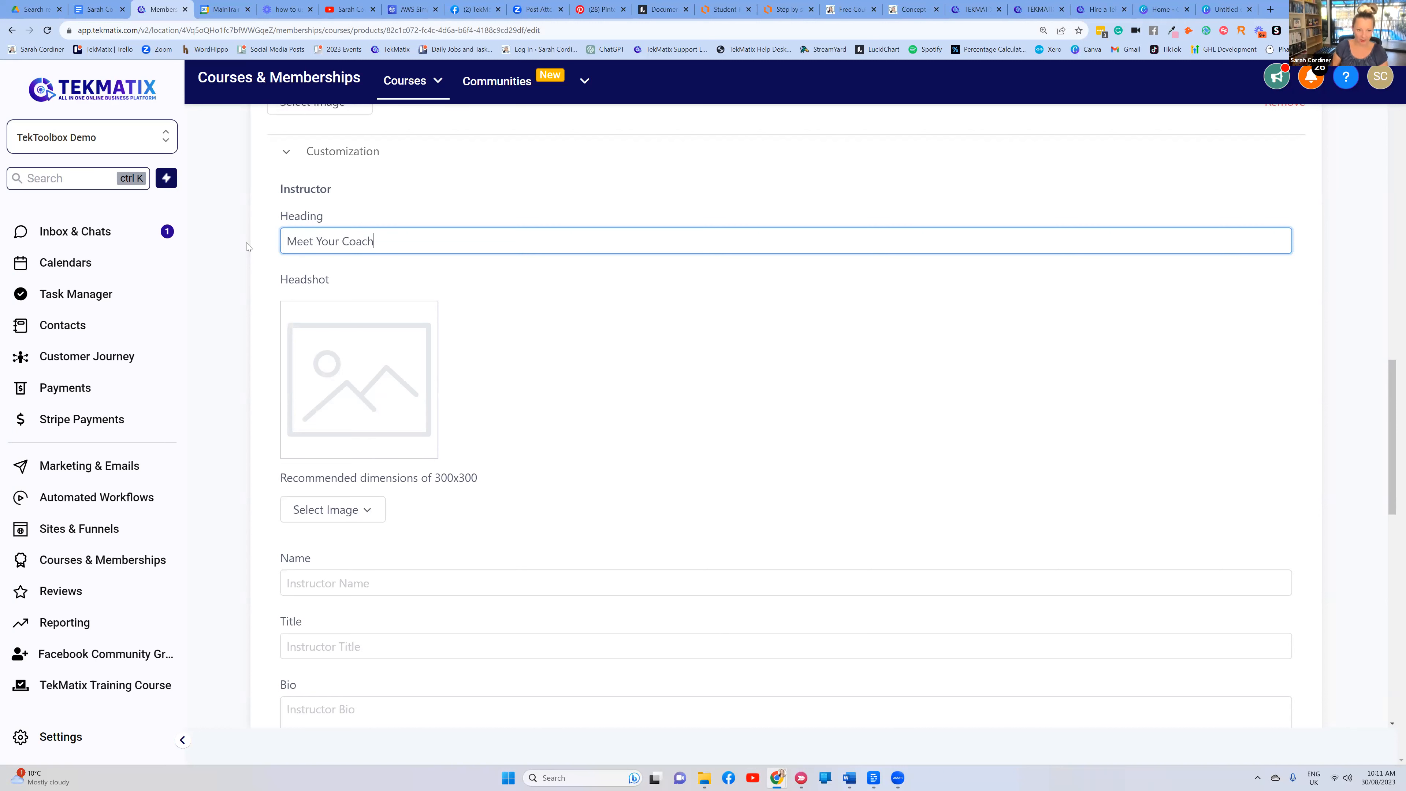
pyautogui.click(447, 194)
pyautogui.click(448, 195)
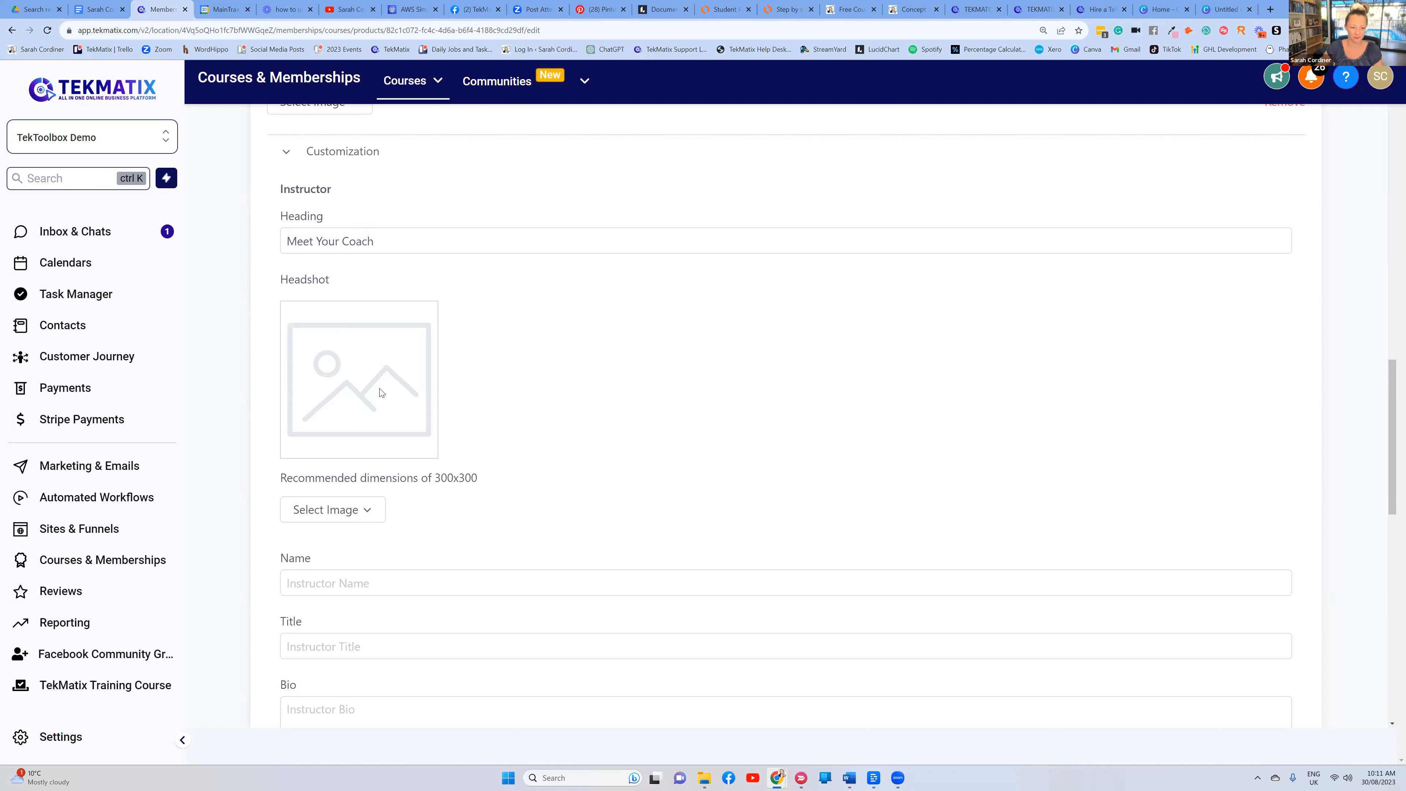
# Start a new instructor headshot upload, then cancel it without adding an image
pyautogui.click(343, 507)
pyautogui.click(326, 545)
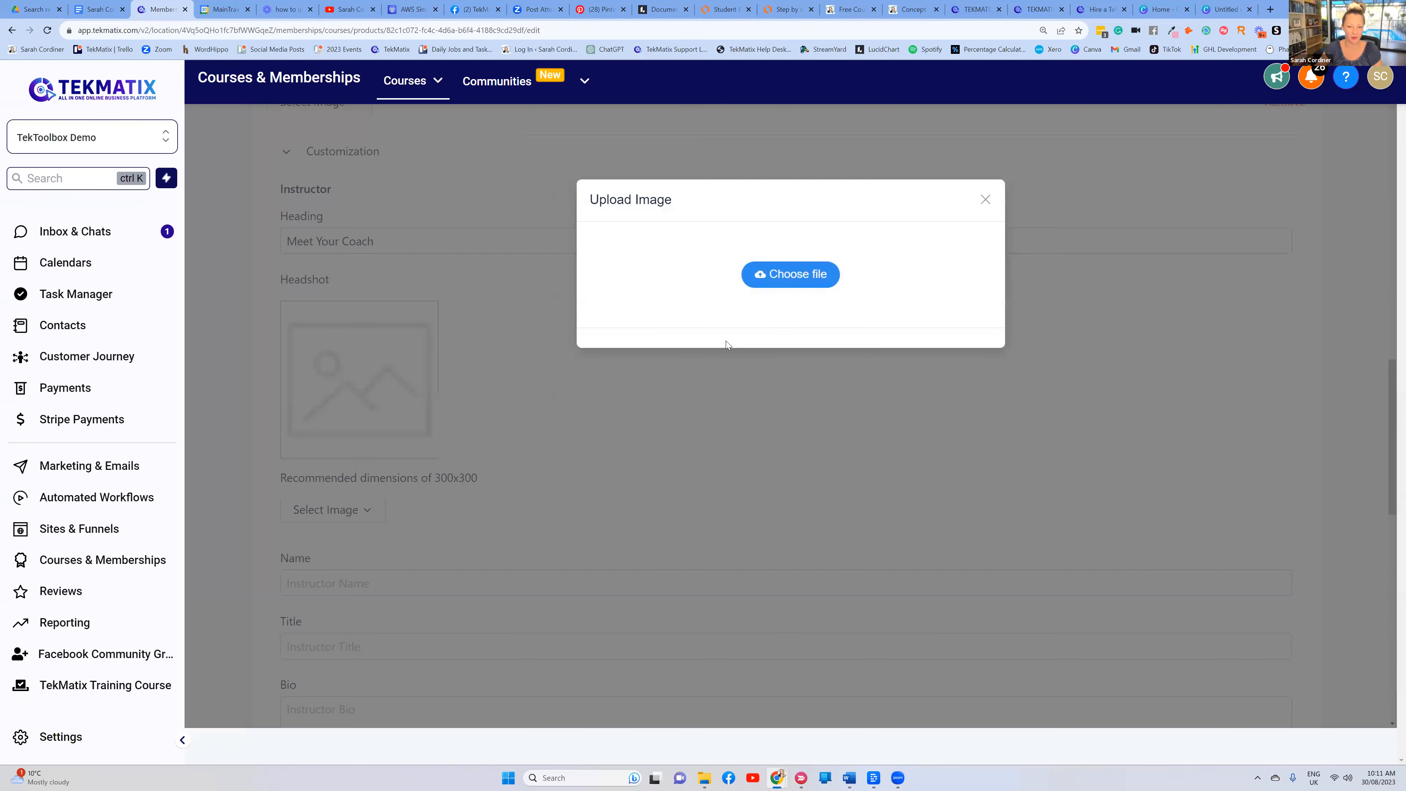
pyautogui.moveTo(983, 197); pyautogui.dragTo(689, 339)
pyautogui.click(986, 200)
pyautogui.scroll(-4, 304, 388)
# Enter the coach's name and the title 'The best coach on earth', then save
pyautogui.click(304, 360)
pyautogui.write('Sarah Cordiner')
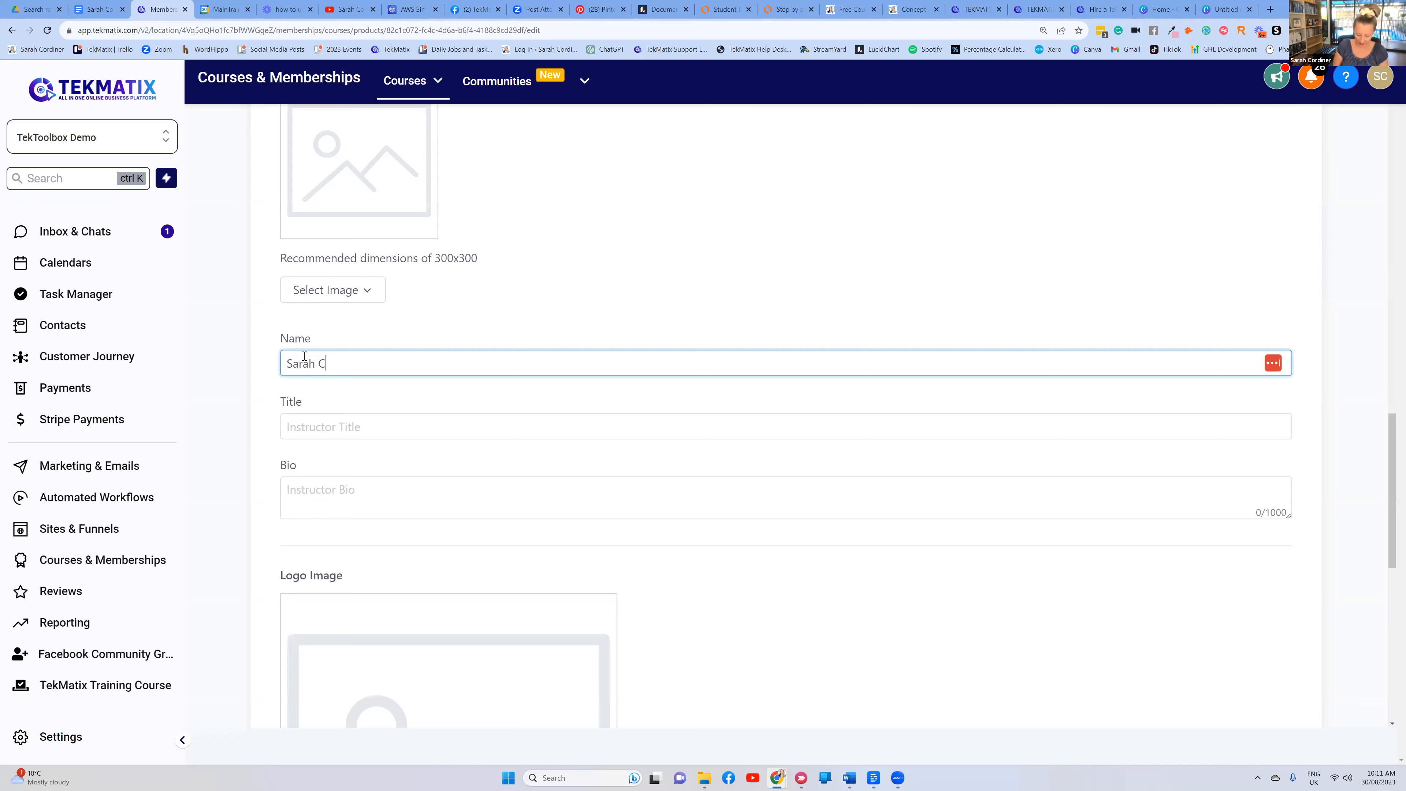
pyautogui.click(301, 437)
pyautogui.write('The best coach on earth')
pyautogui.click(573, 393)
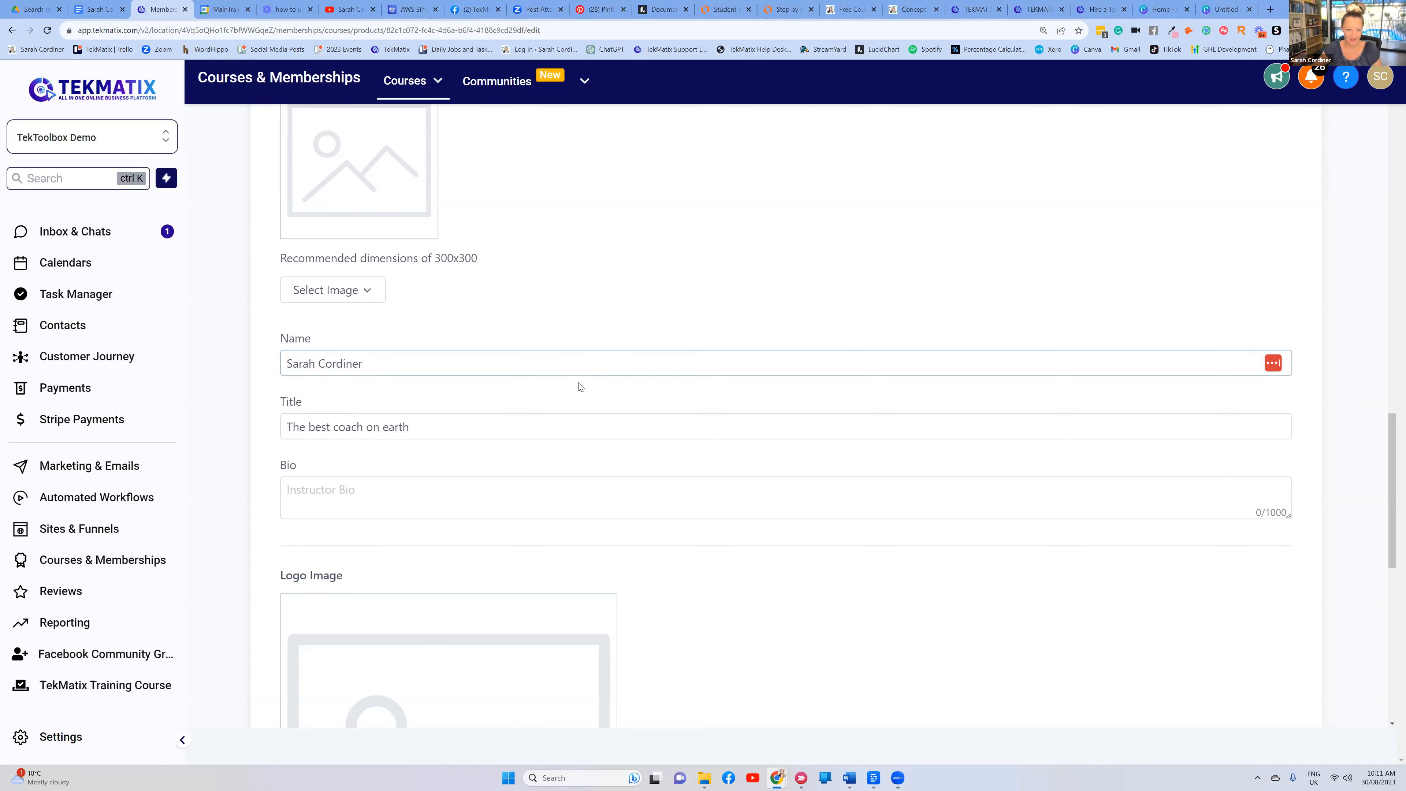
pyautogui.scroll(-9, 559, 471)
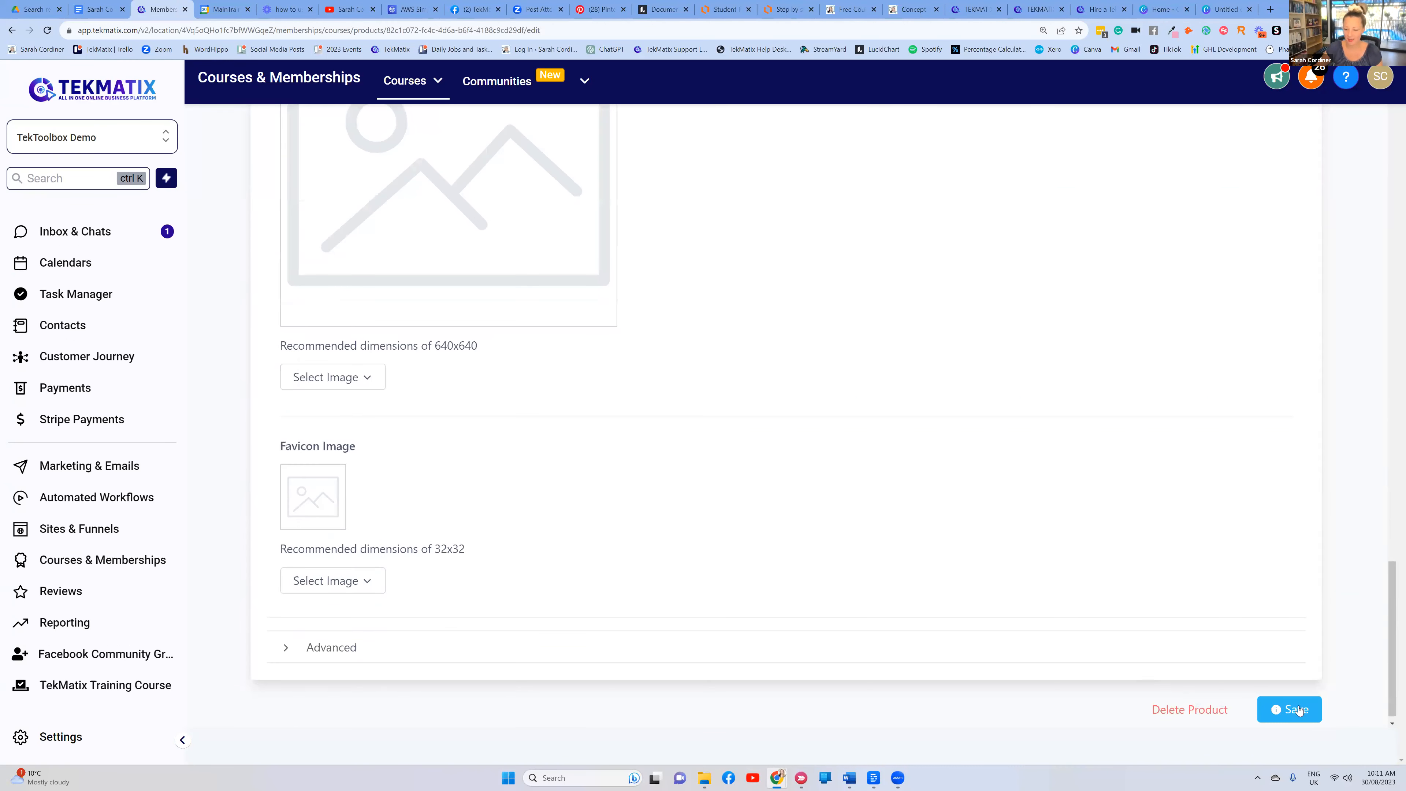
pyautogui.click(1298, 711)
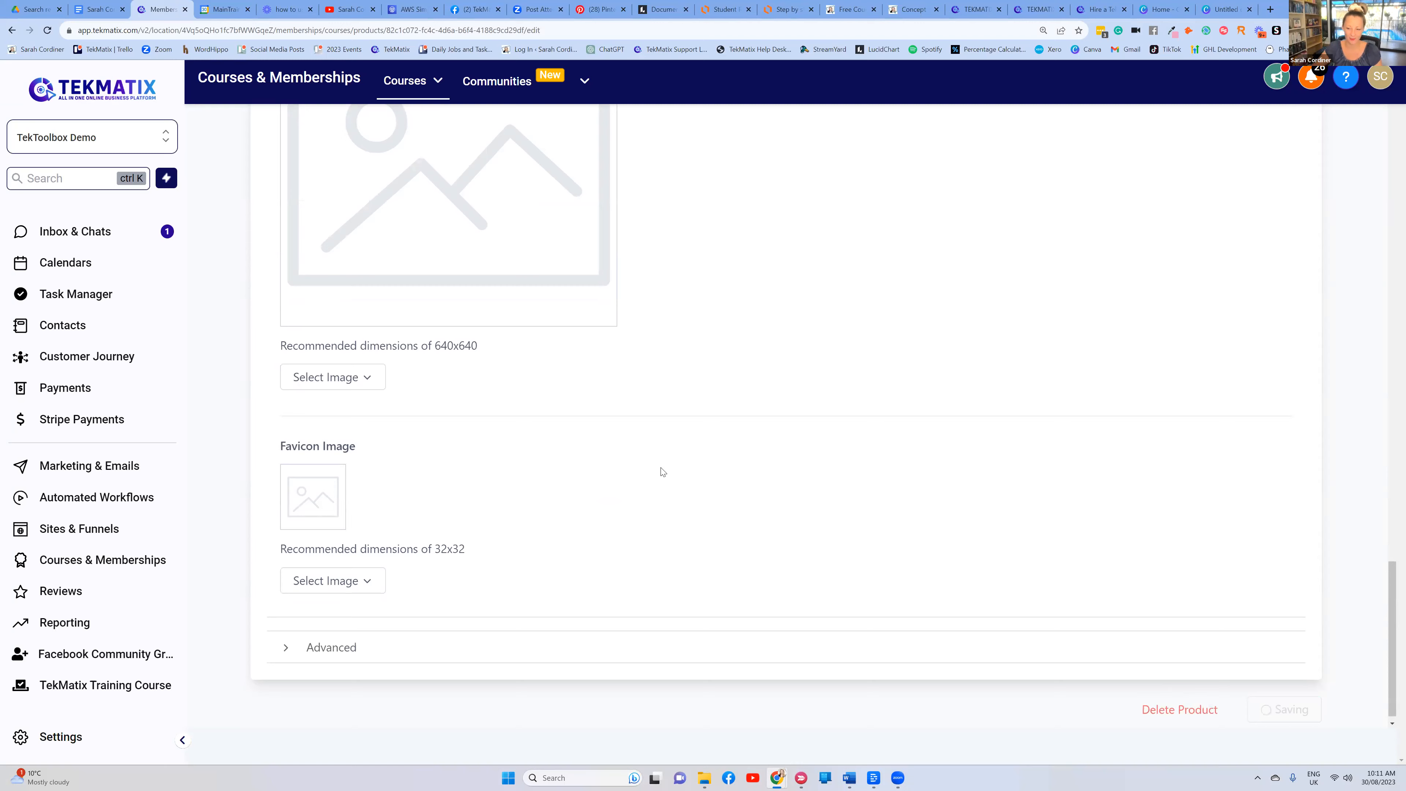
pyautogui.scroll(10, 481, 271)
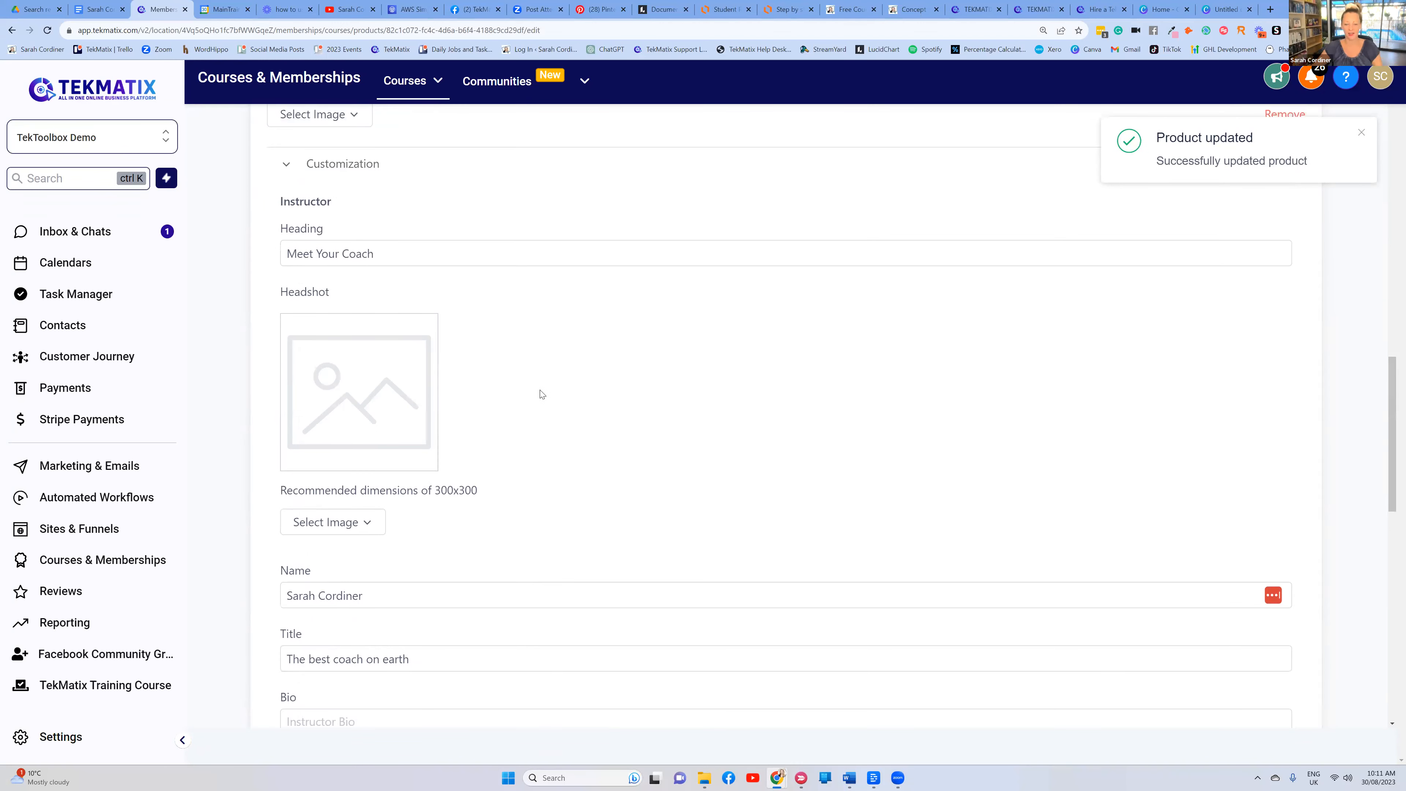
# Review the Astrology Course details page, then return to the Your Products list
pyautogui.scroll(12, 539, 393)
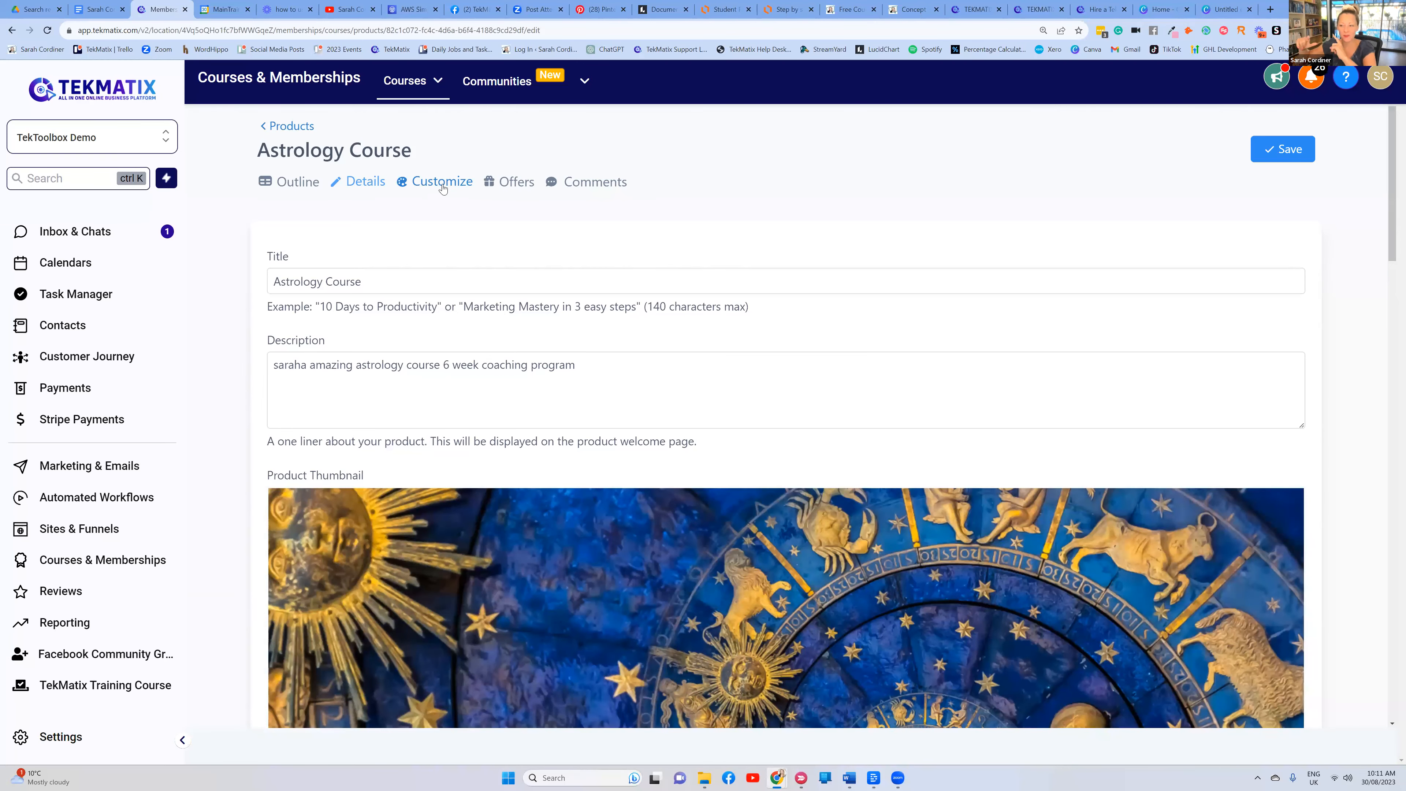
pyautogui.scroll(-1, 559, 298)
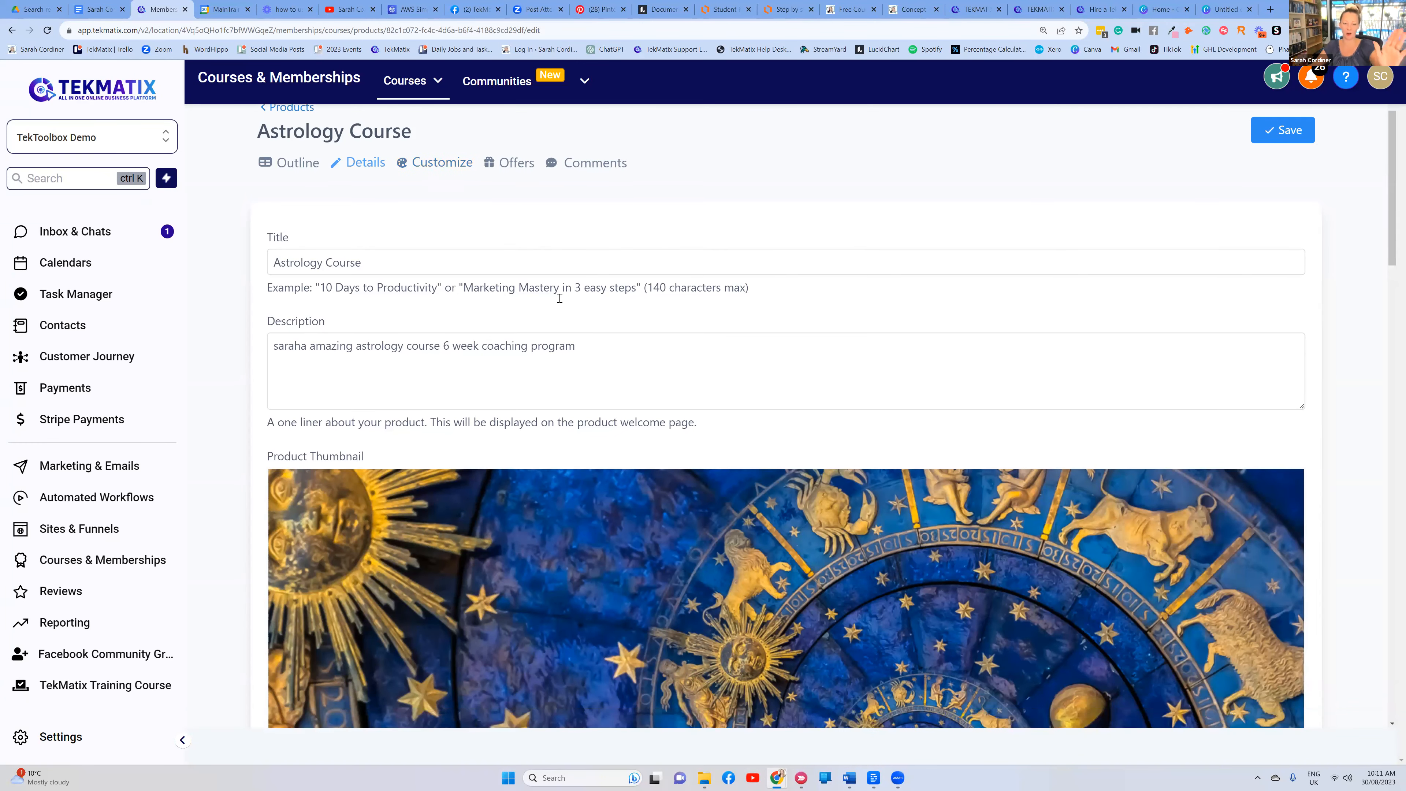
pyautogui.scroll(-10, 605, 348)
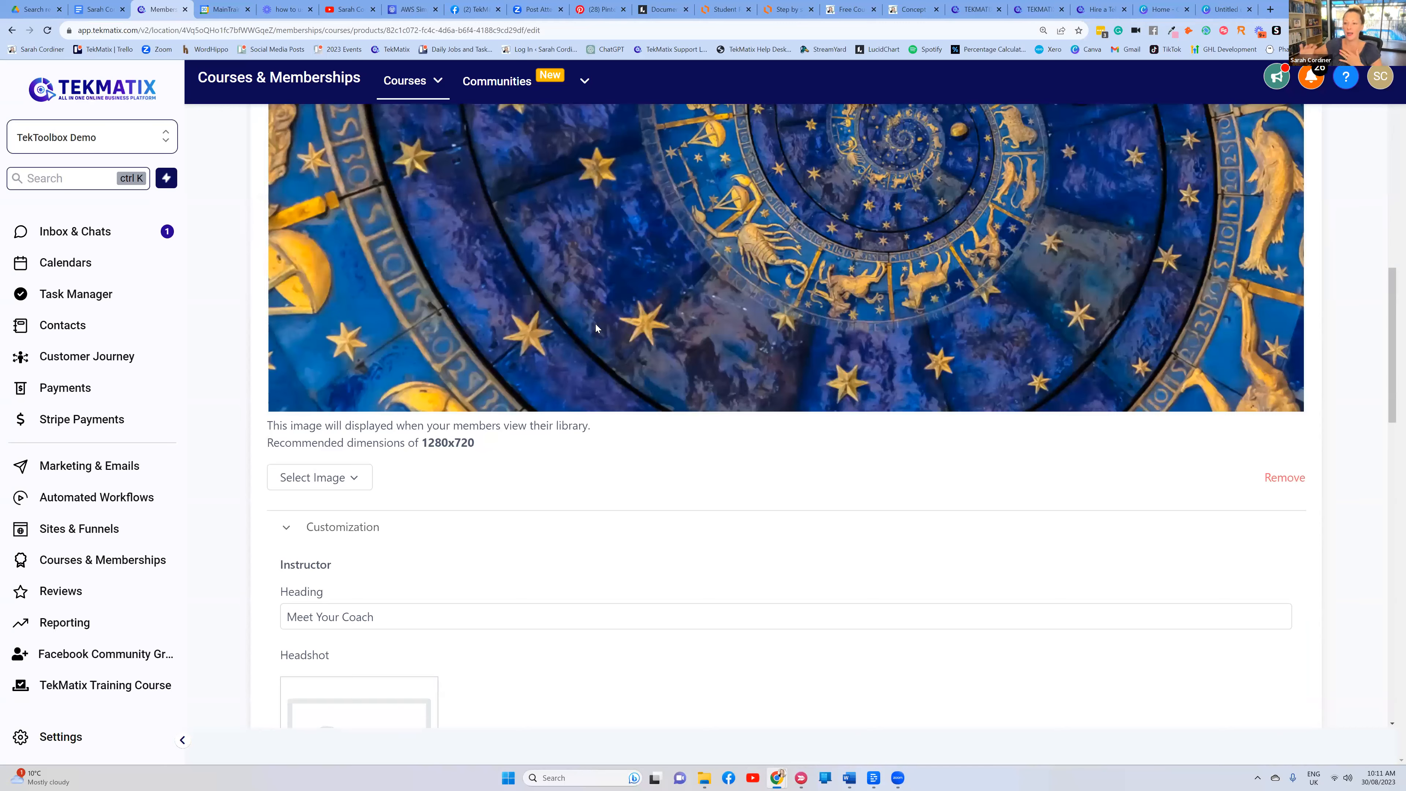
pyautogui.scroll(5, 595, 325)
pyautogui.scroll(5, 597, 328)
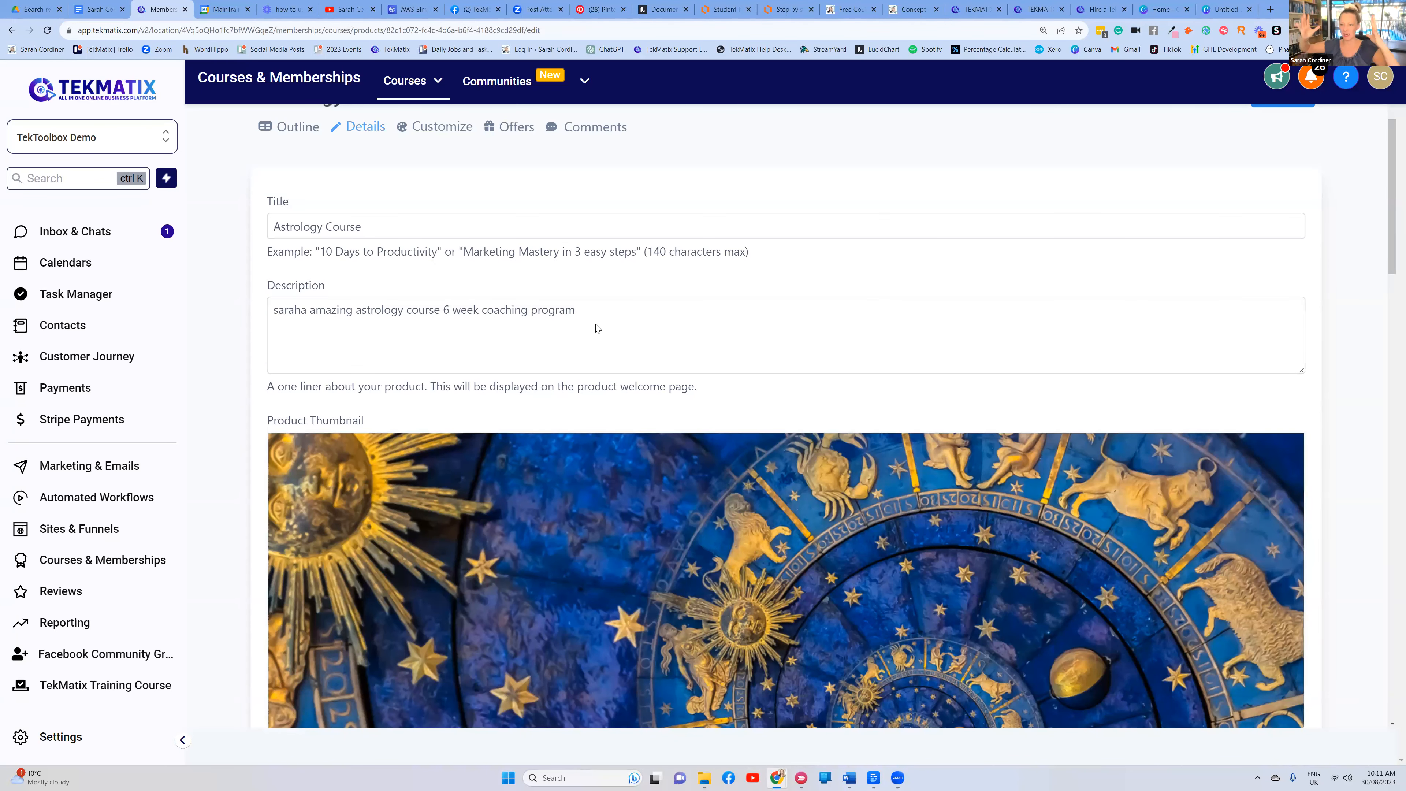
pyautogui.scroll(1, 629, 210)
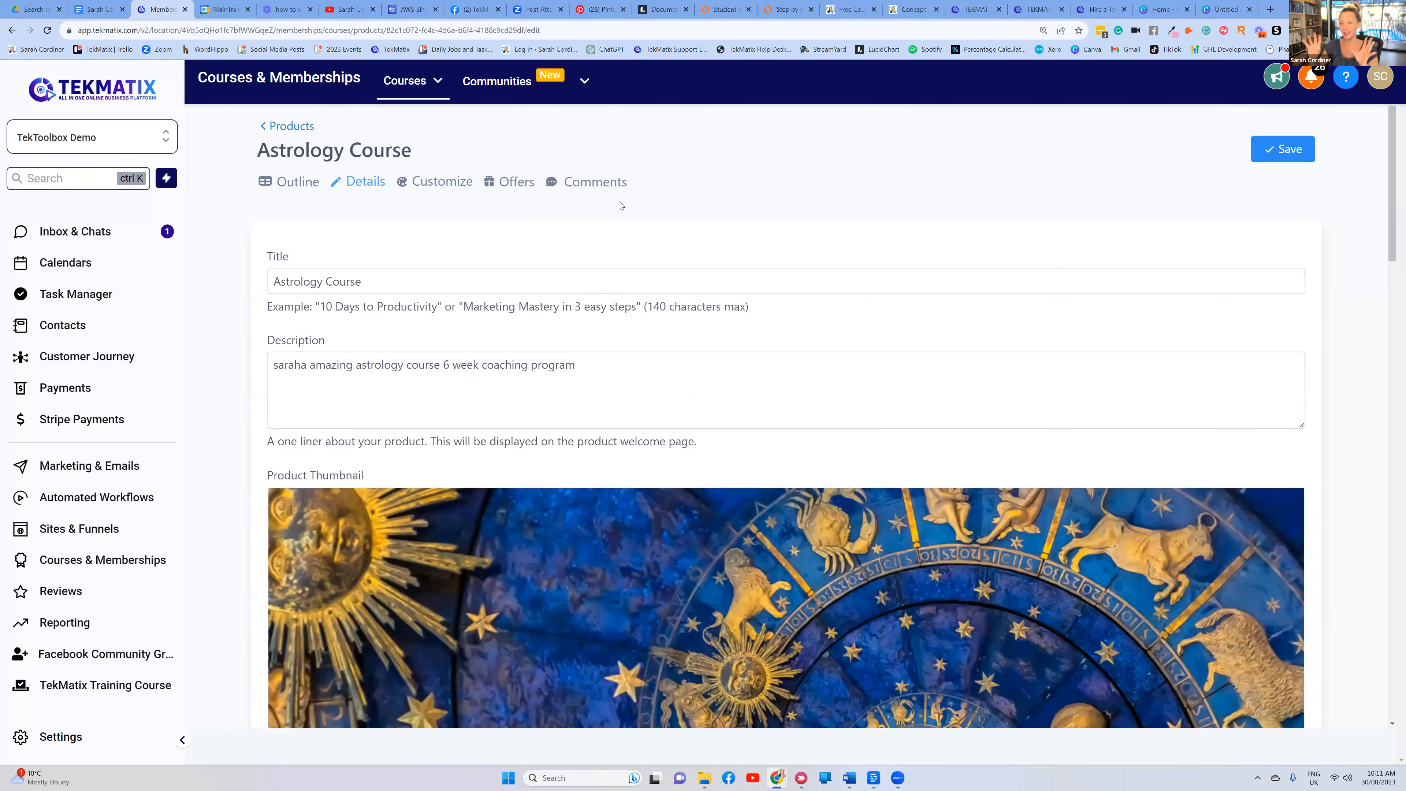
pyautogui.click(456, 383)
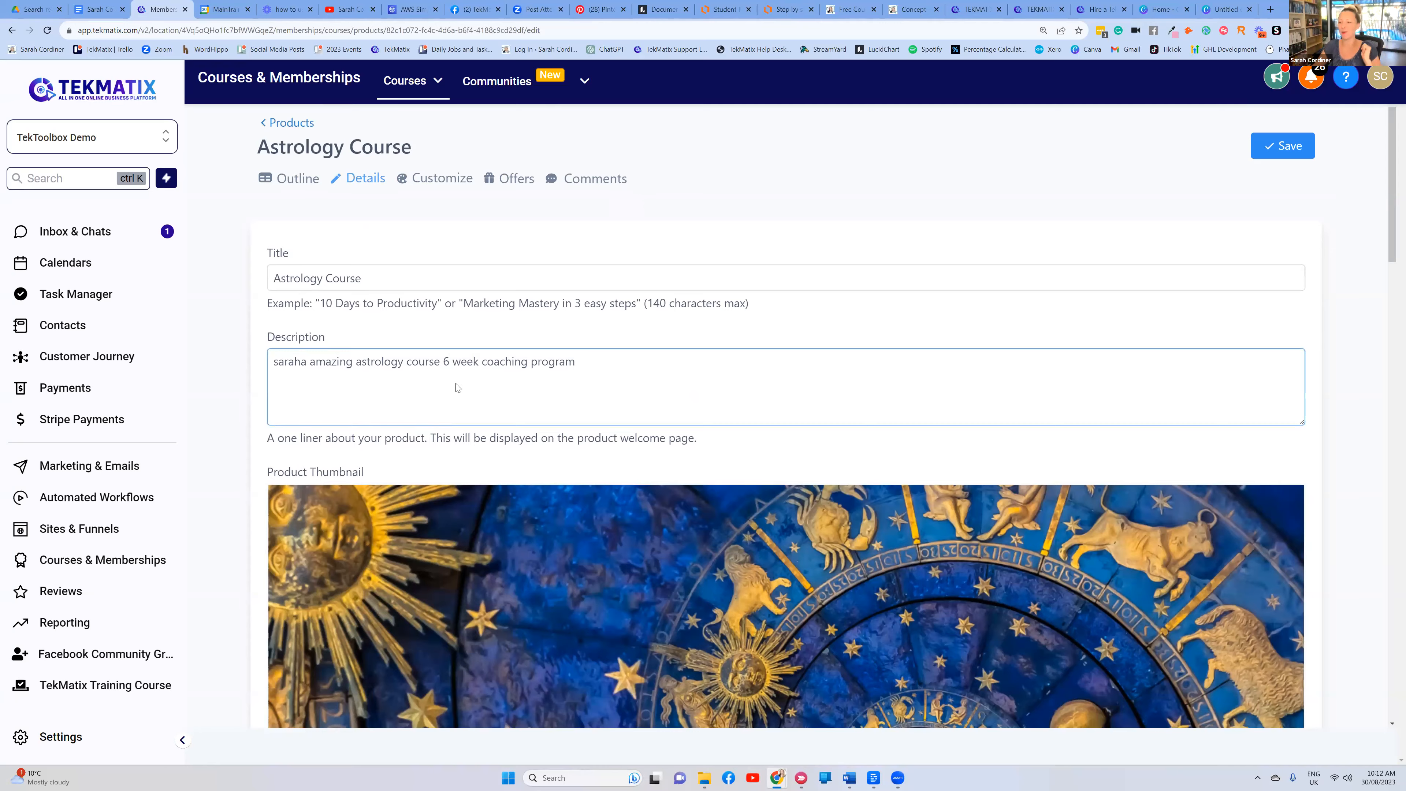
pyautogui.scroll(-2, 457, 387)
pyautogui.scroll(-2, 450, 378)
pyautogui.scroll(2, 1239, 269)
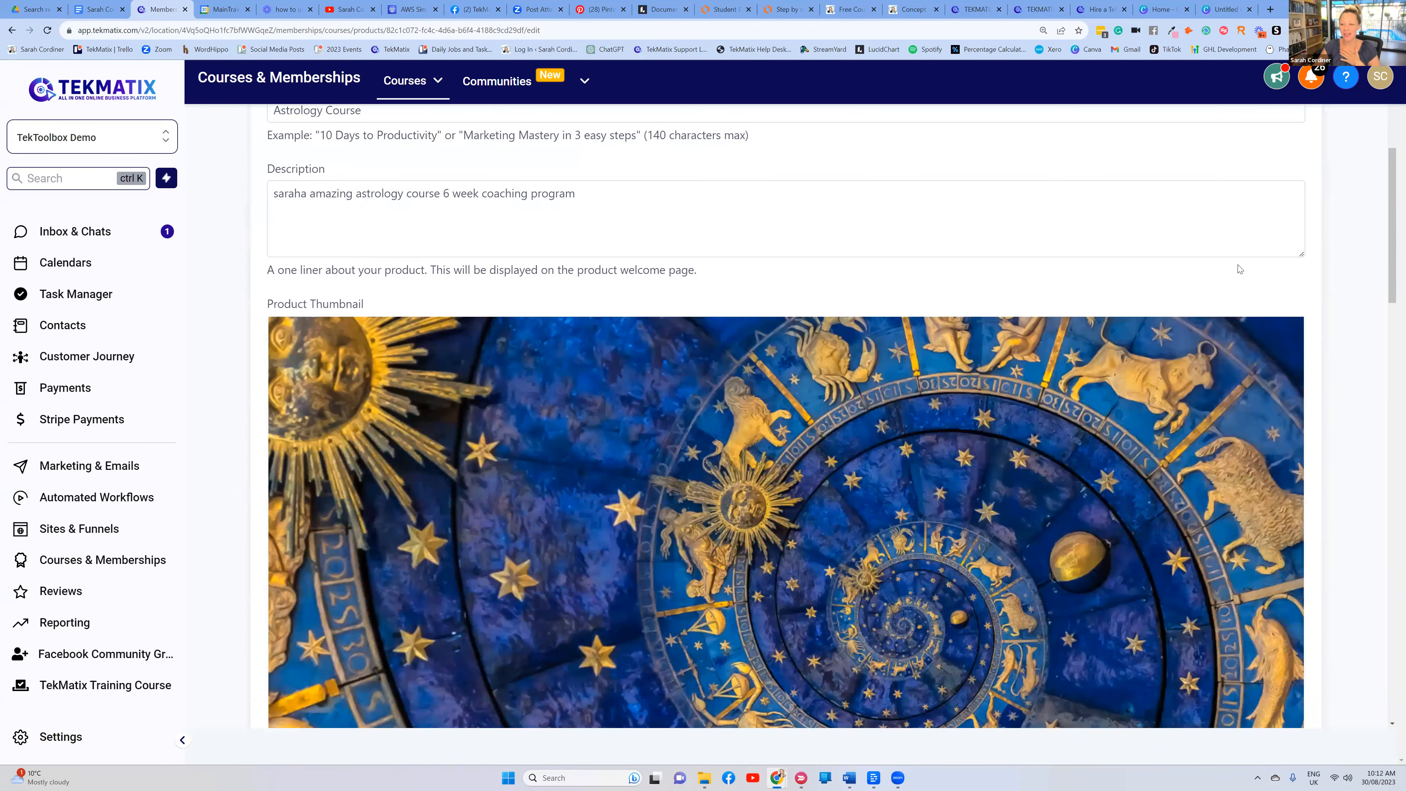
pyautogui.scroll(-15, 1026, 364)
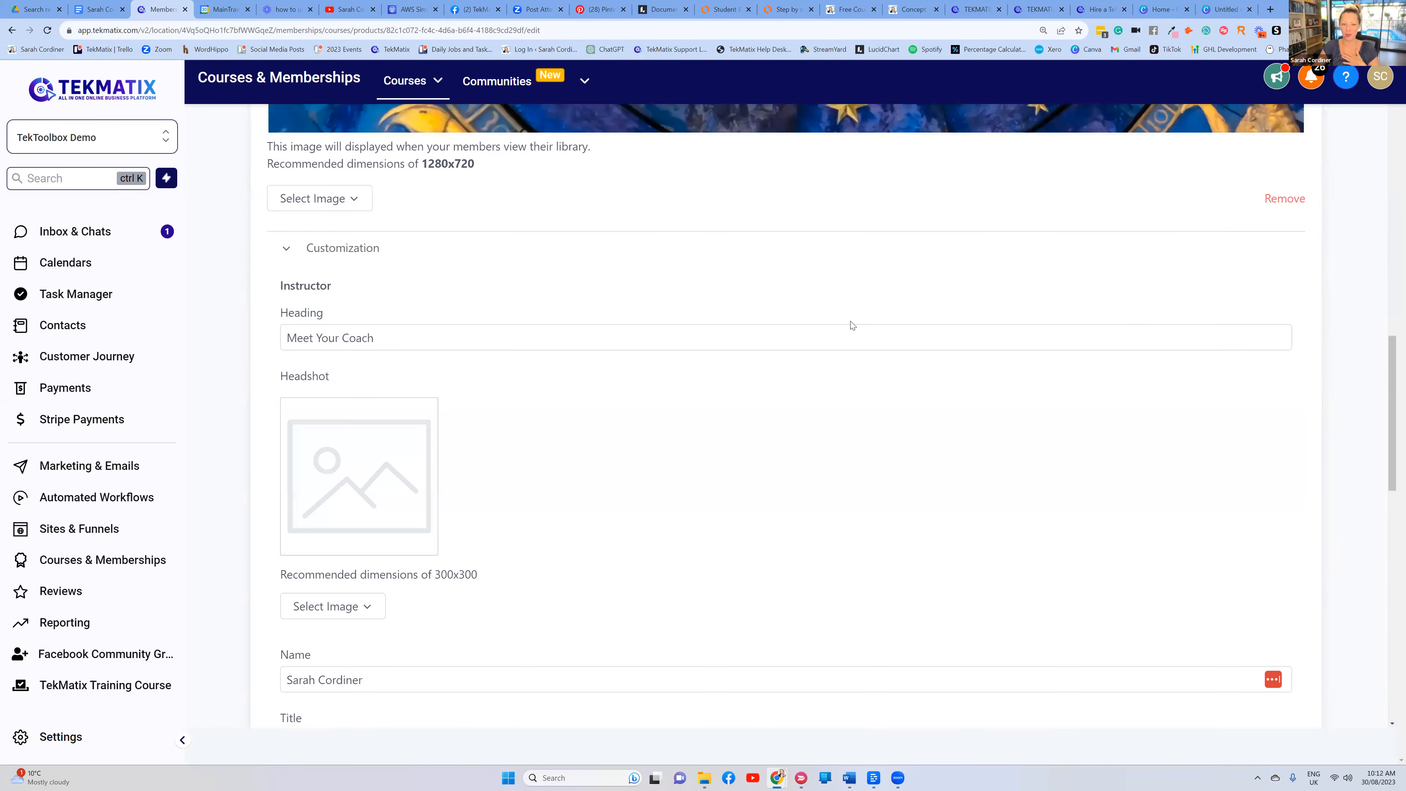
pyautogui.scroll(15, 330, 190)
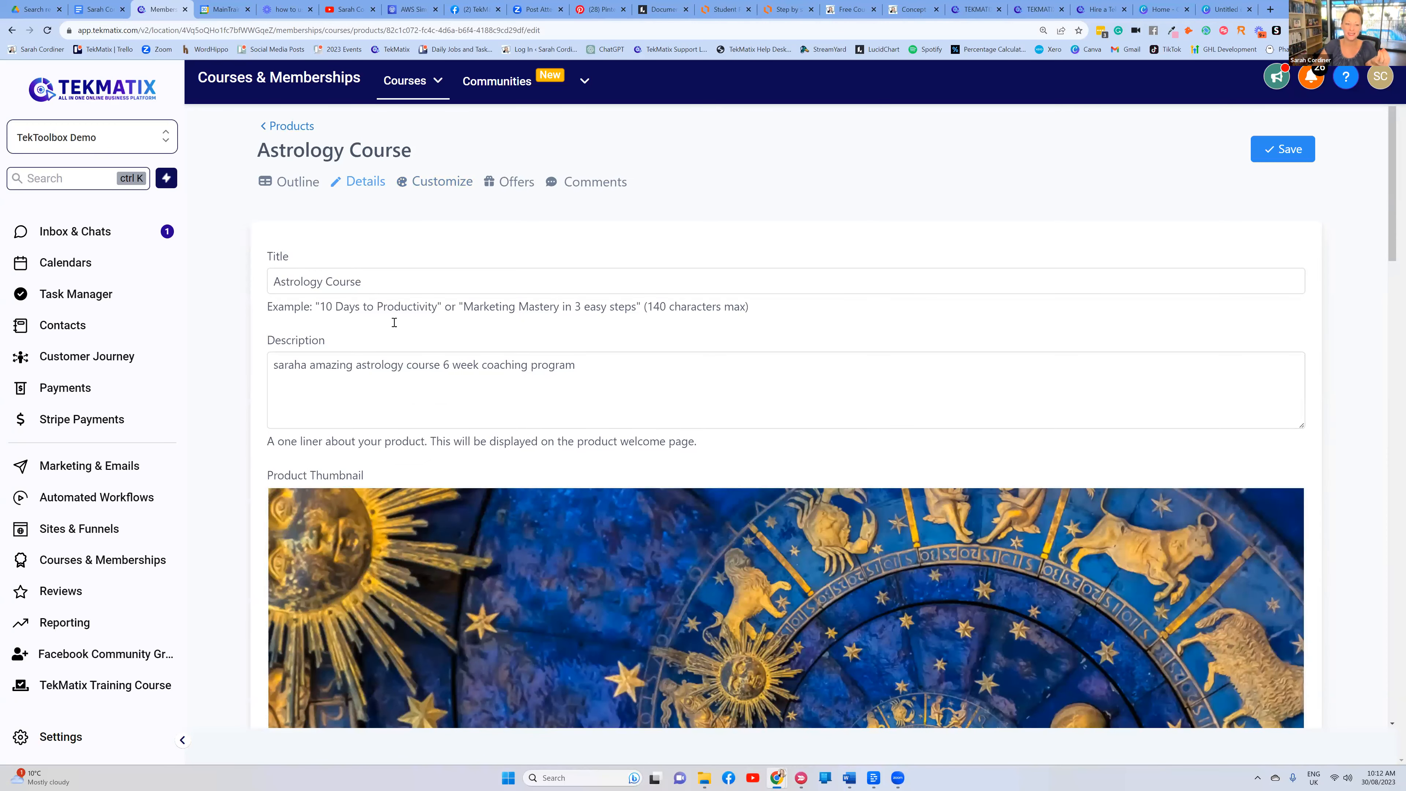
pyautogui.scroll(-1, 421, 323)
pyautogui.scroll(-20, 435, 318)
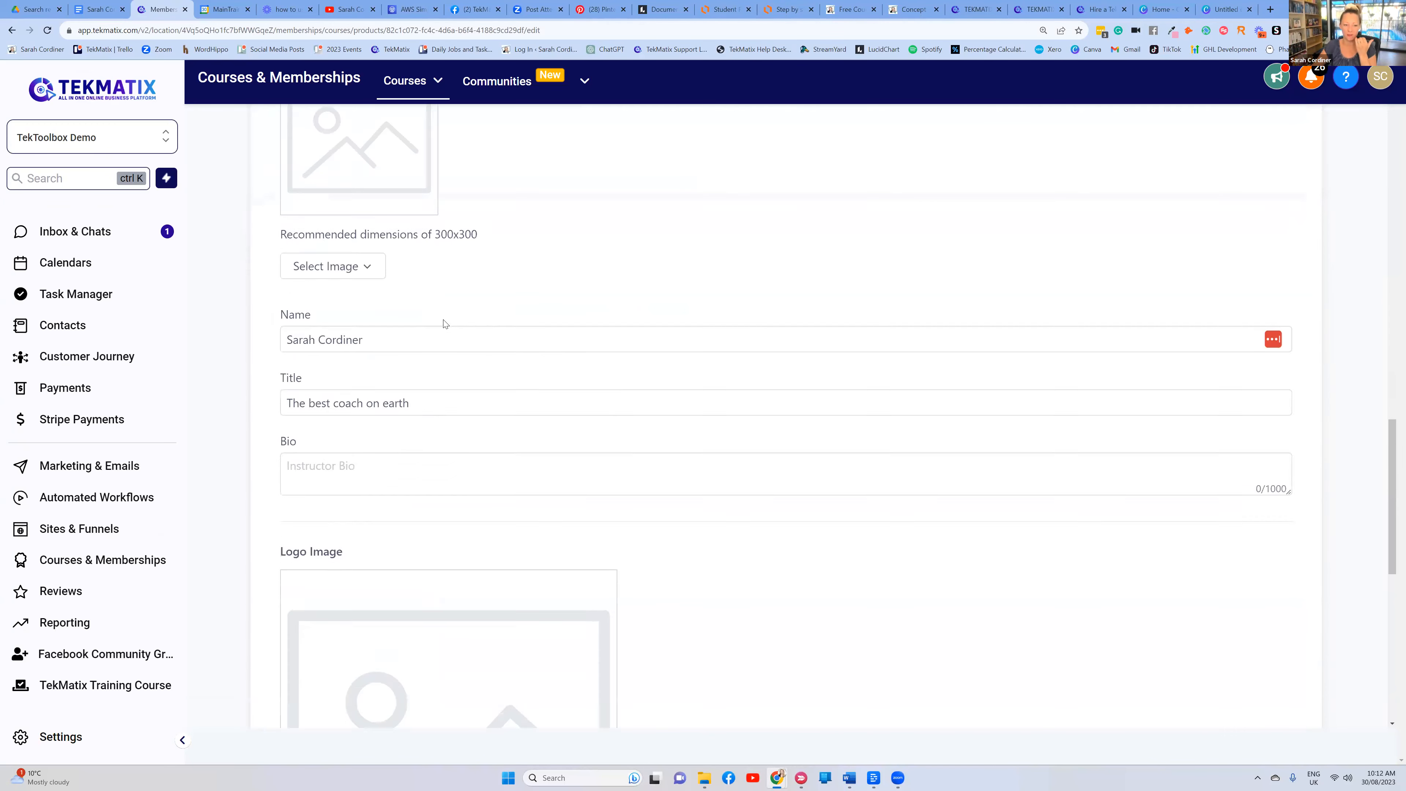
pyautogui.scroll(5, 459, 315)
pyautogui.scroll(13, 464, 312)
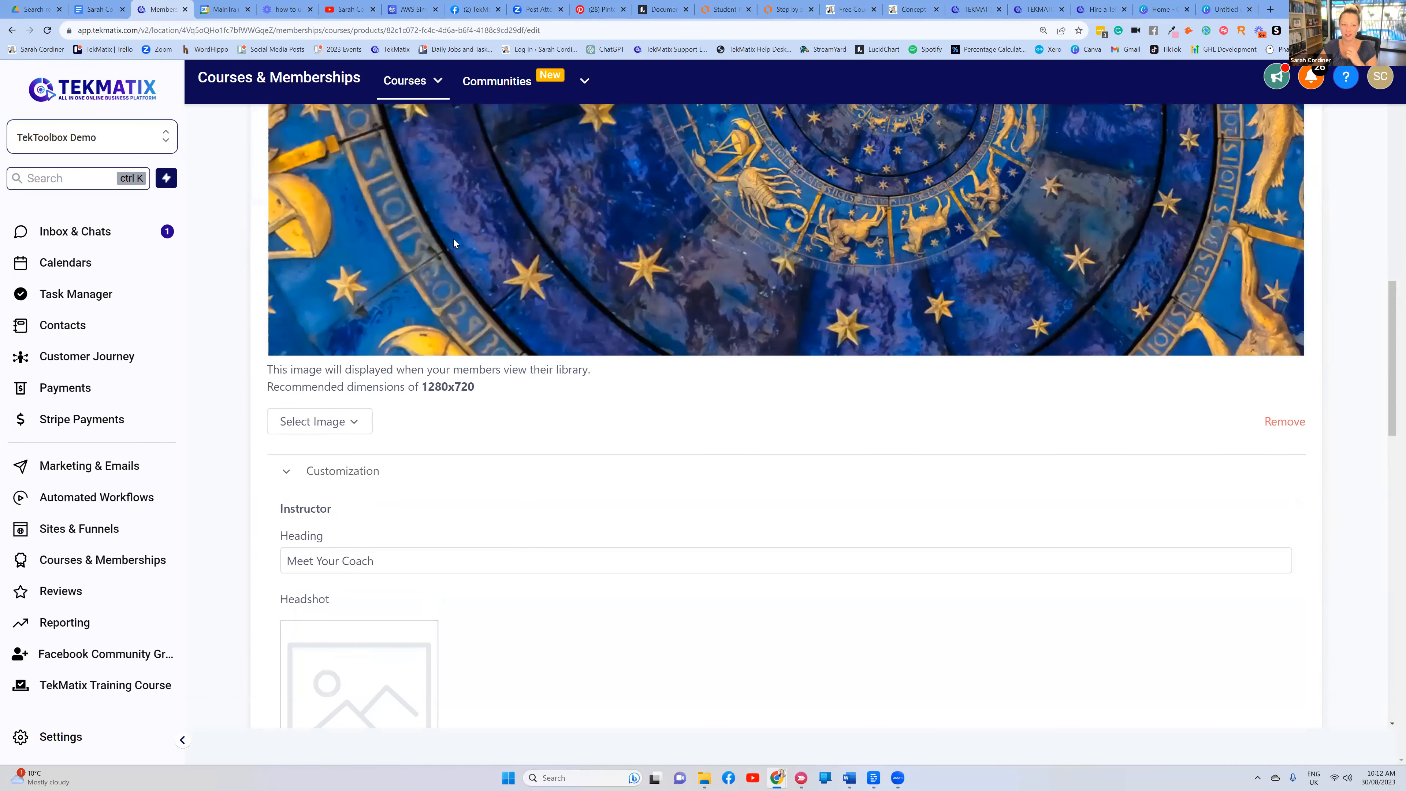
pyautogui.scroll(13, 1290, 151)
pyautogui.click(1291, 152)
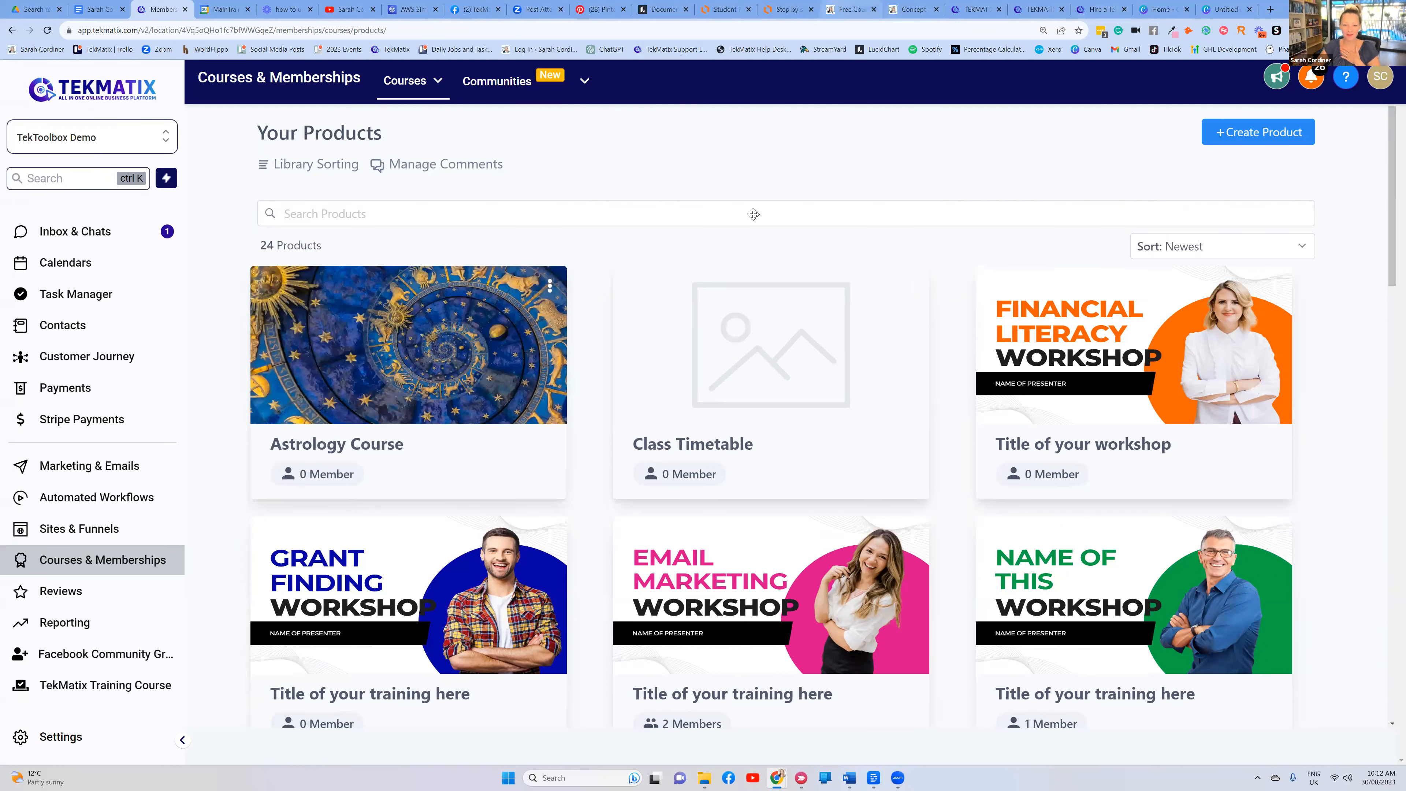
# Glance at the process diagram tab, then switch to the Concept To Course sales page
pyautogui.click(783, 9)
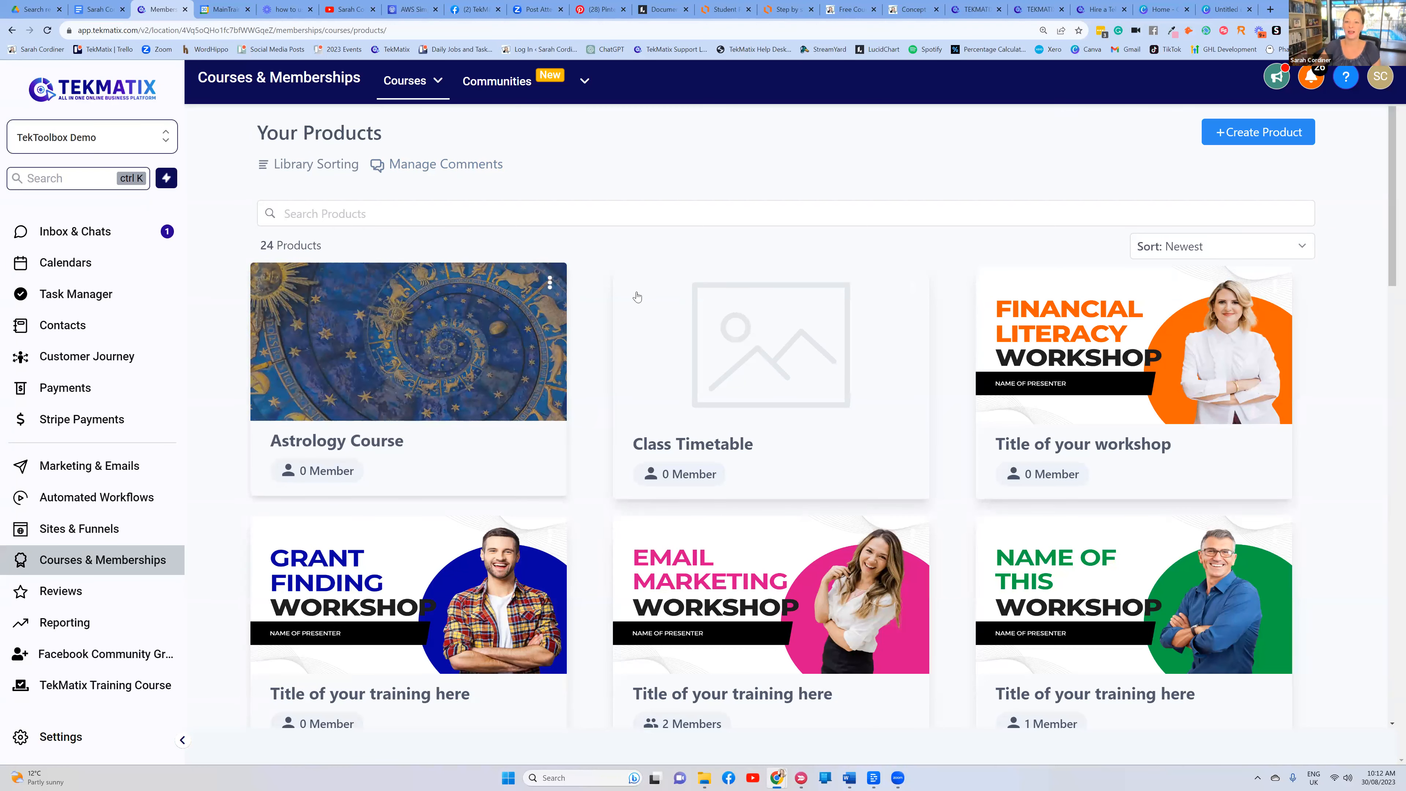
pyautogui.click(913, 9)
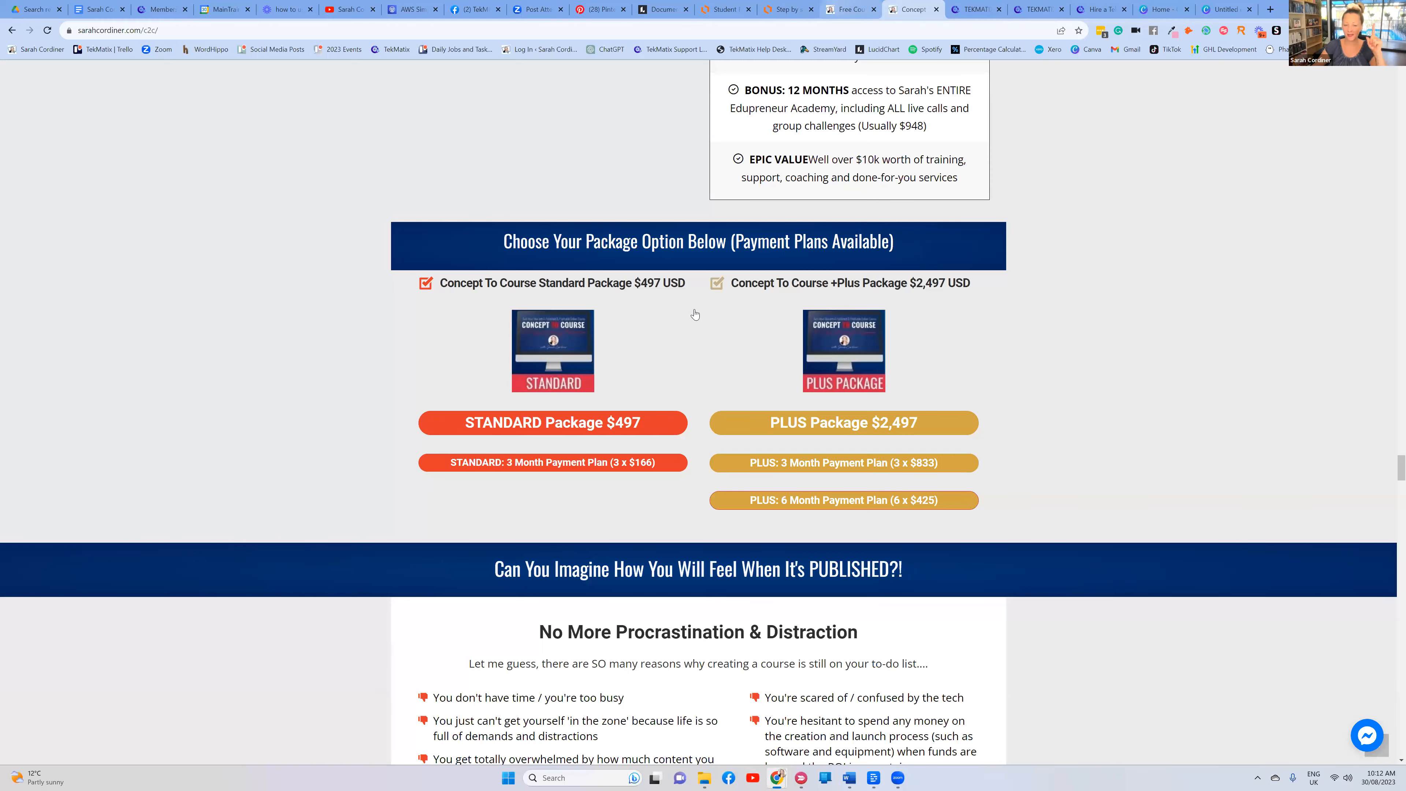
# On the free-stuff page, zoom in and open the FREE WORKSHOP '10 Steps' offer
pyautogui.hotkey('ctrl', 'shift', 'Tab')
pyautogui.scroll(1, 875, 228)
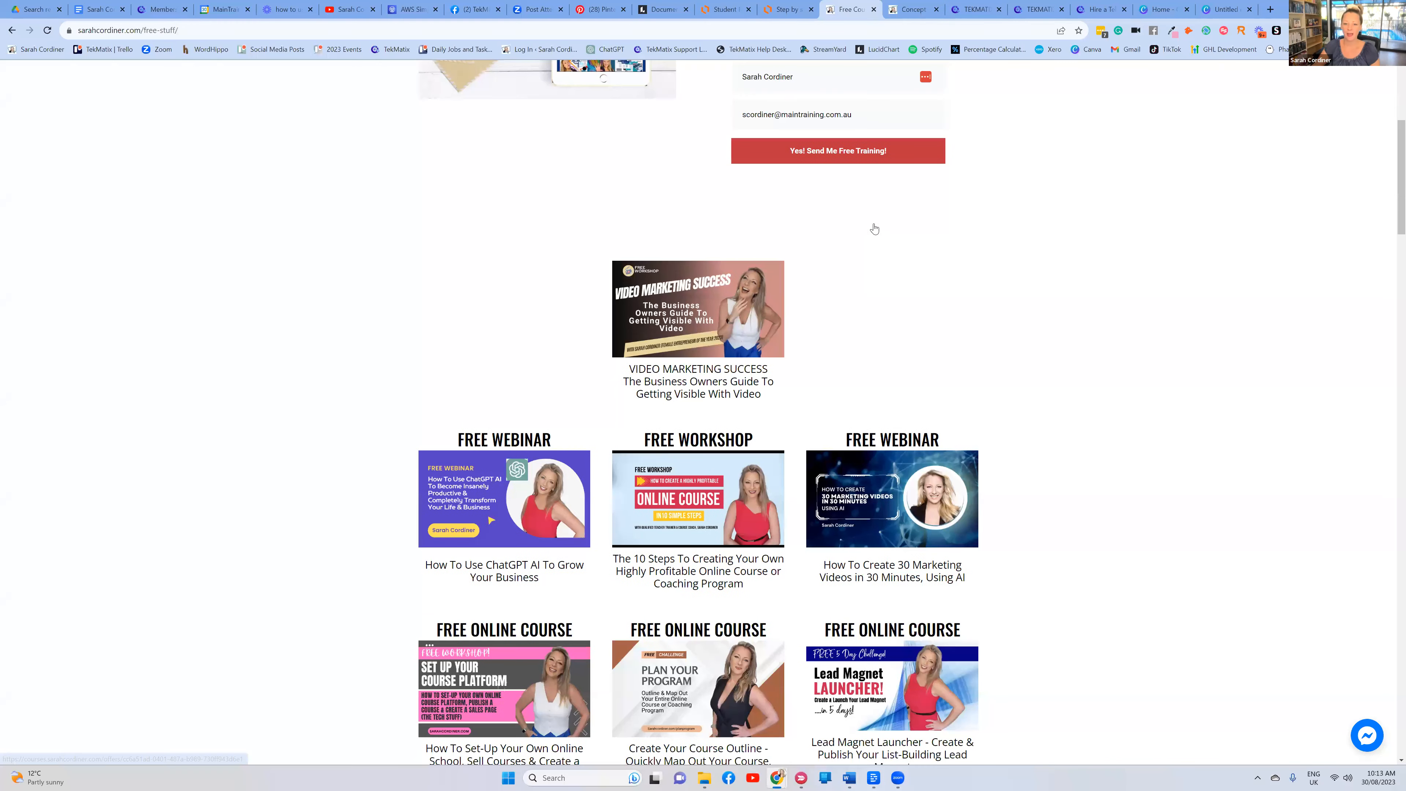
pyautogui.scroll(-4, 874, 270)
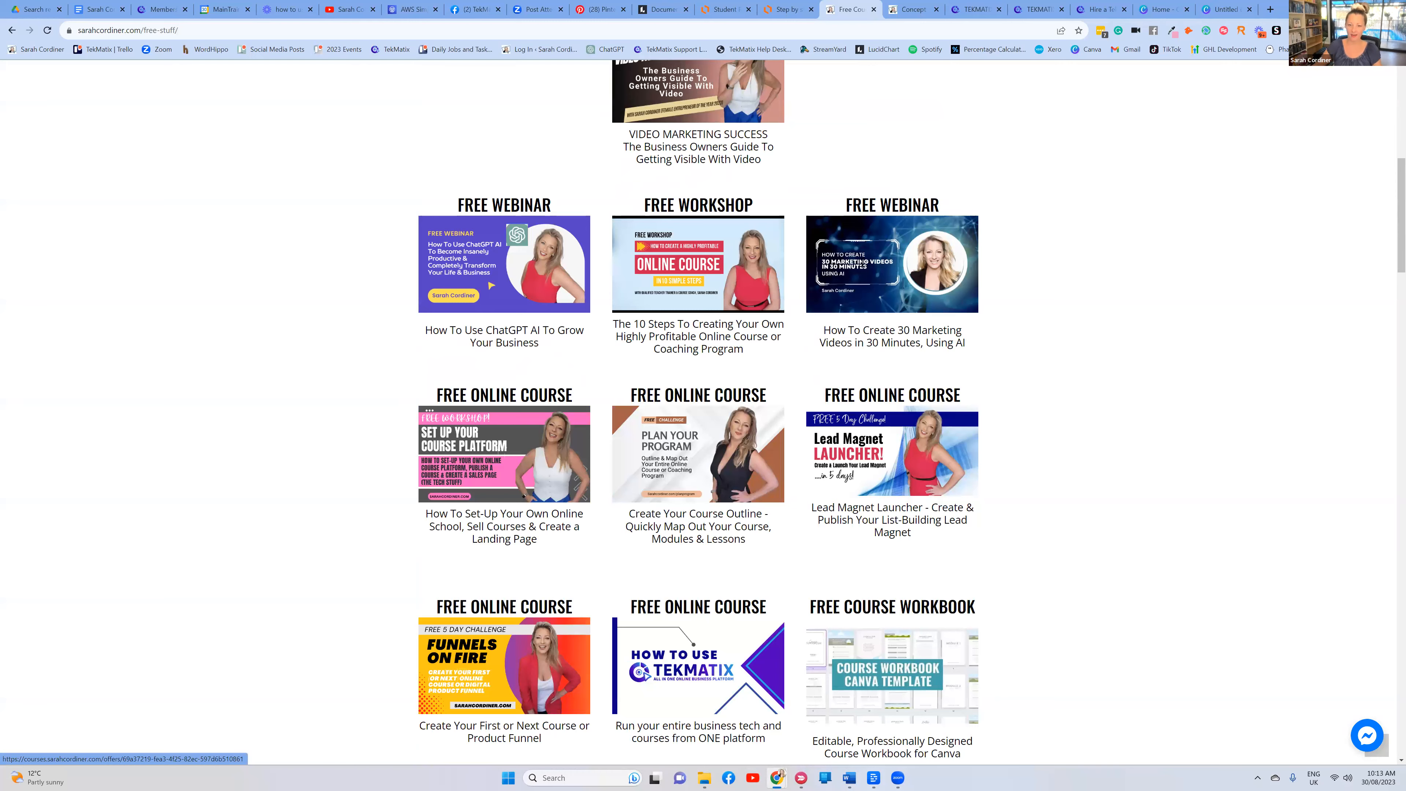
pyautogui.hotkey('ctrl', '+')
pyautogui.hotkey('ctrl', '+')
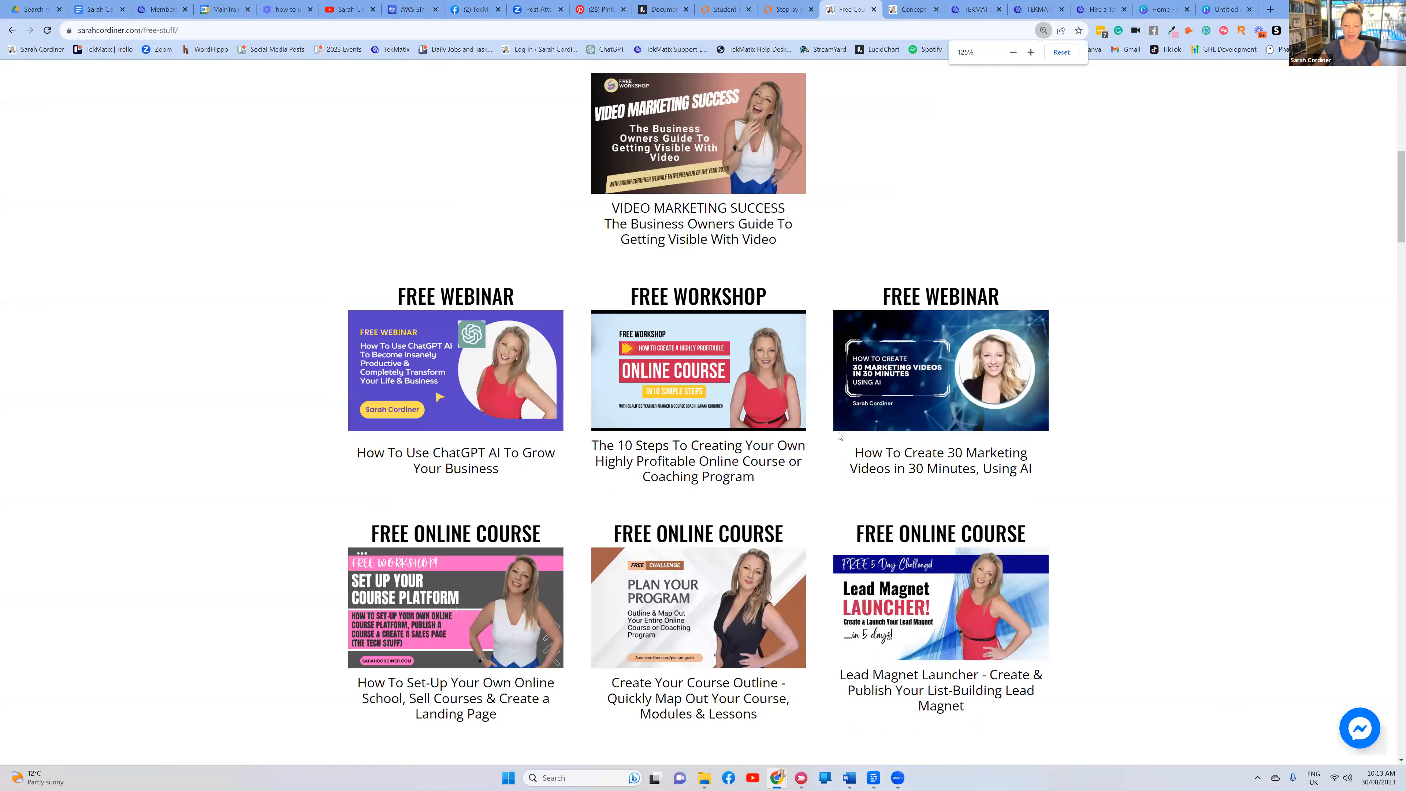
pyautogui.click(679, 361)
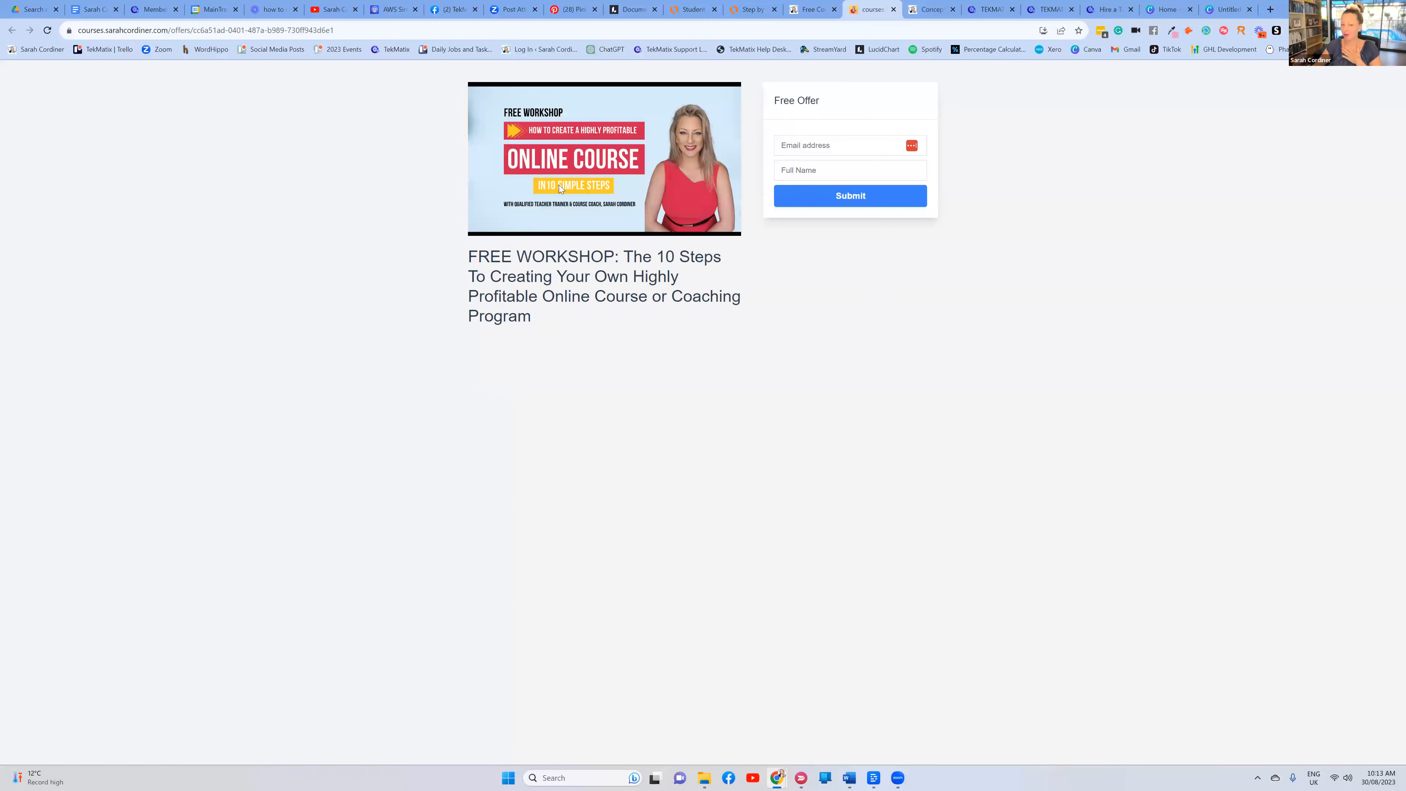
# Sign up for the free workshop with an email address and full name
pyautogui.click(800, 146)
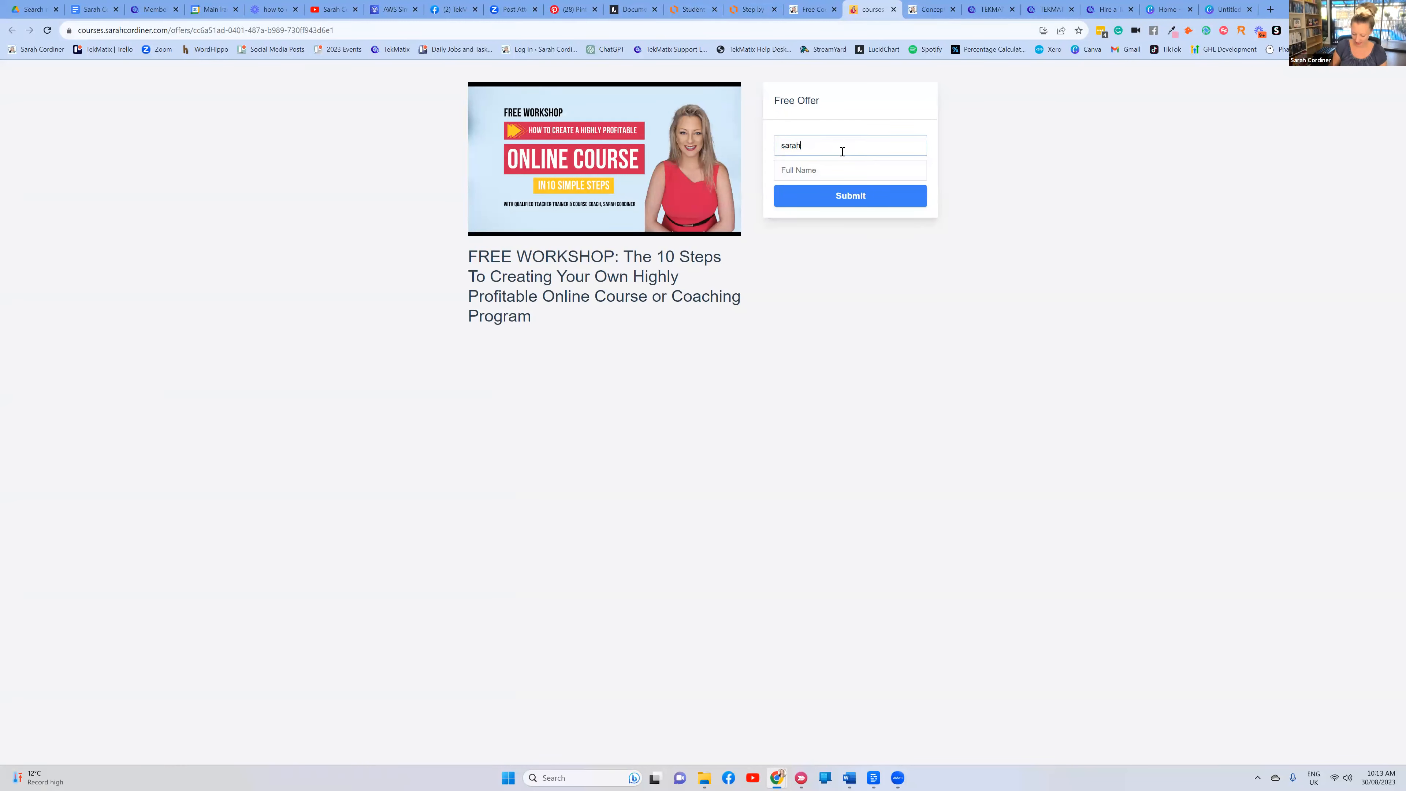
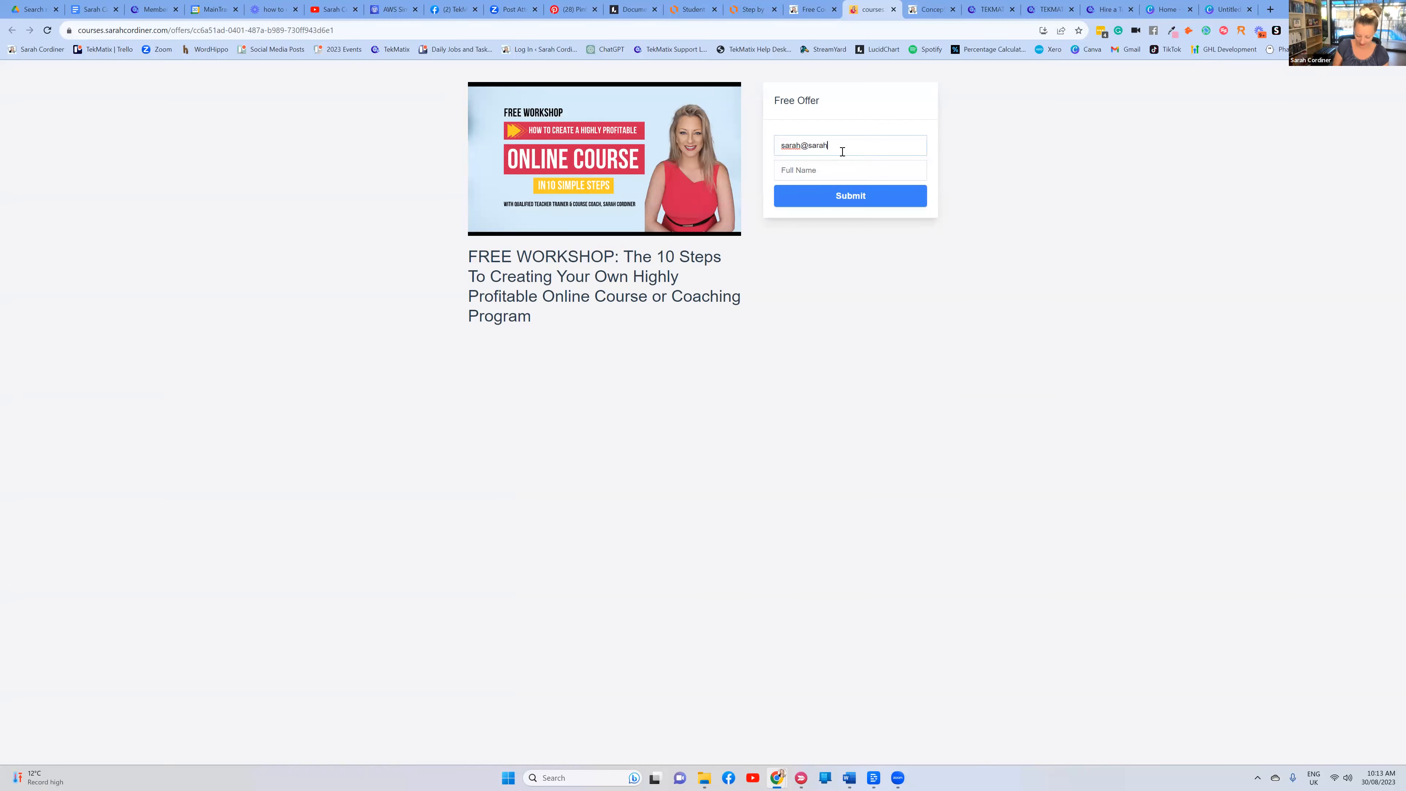
pyautogui.click(817, 171)
pyautogui.write('Sarah Cordiner')
pyautogui.click(814, 200)
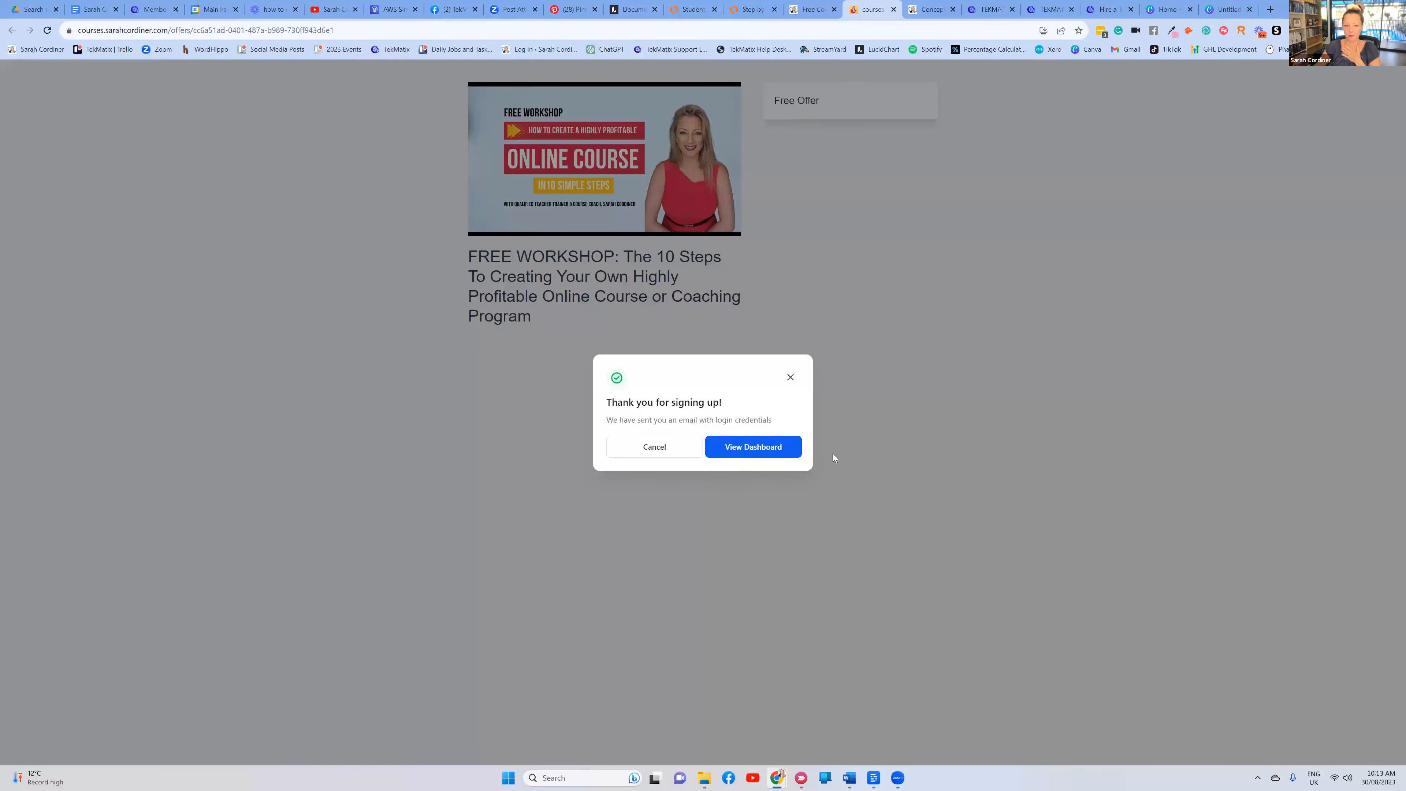
# Open the member dashboard's My Courses view, then switch to the Free Stuff tab
pyautogui.click(771, 447)
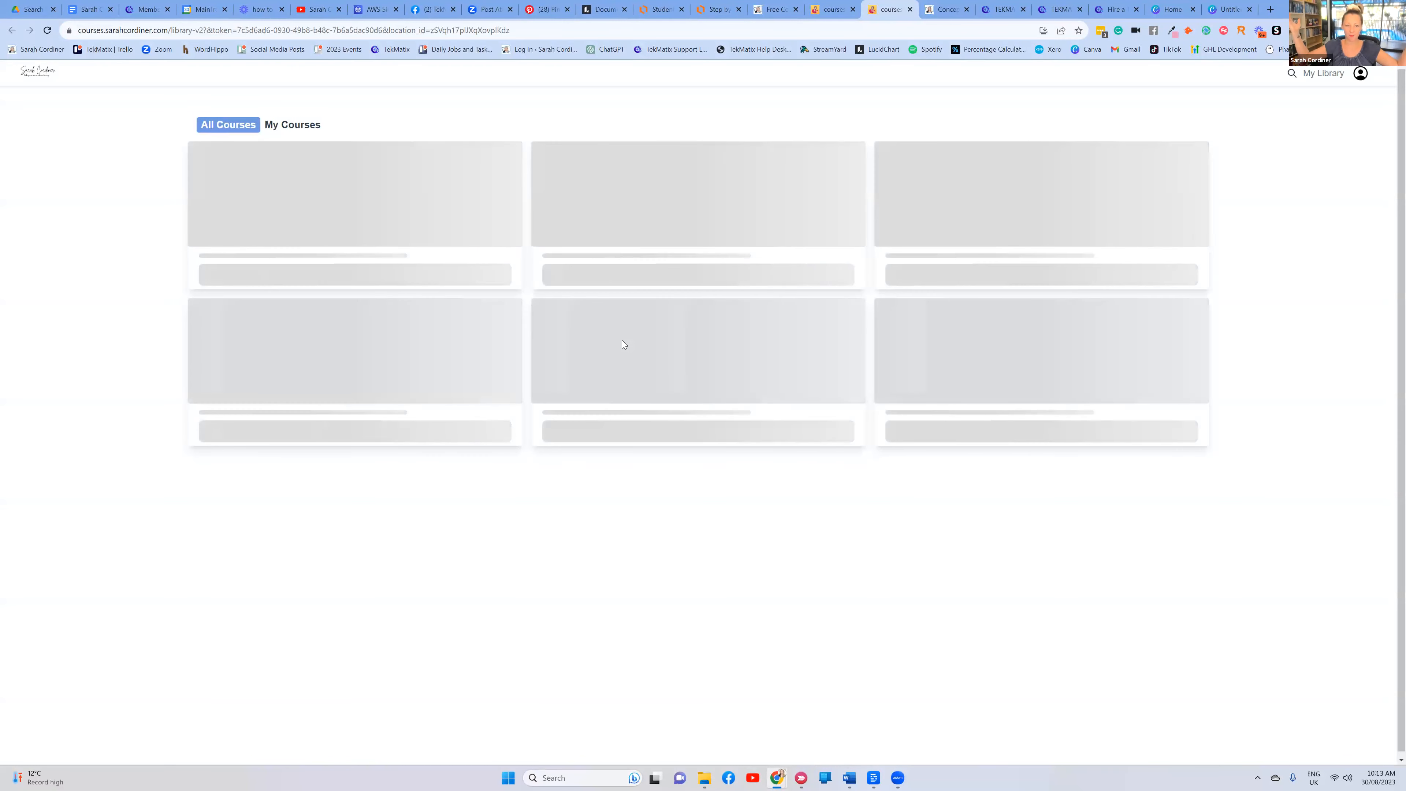
pyautogui.click(289, 125)
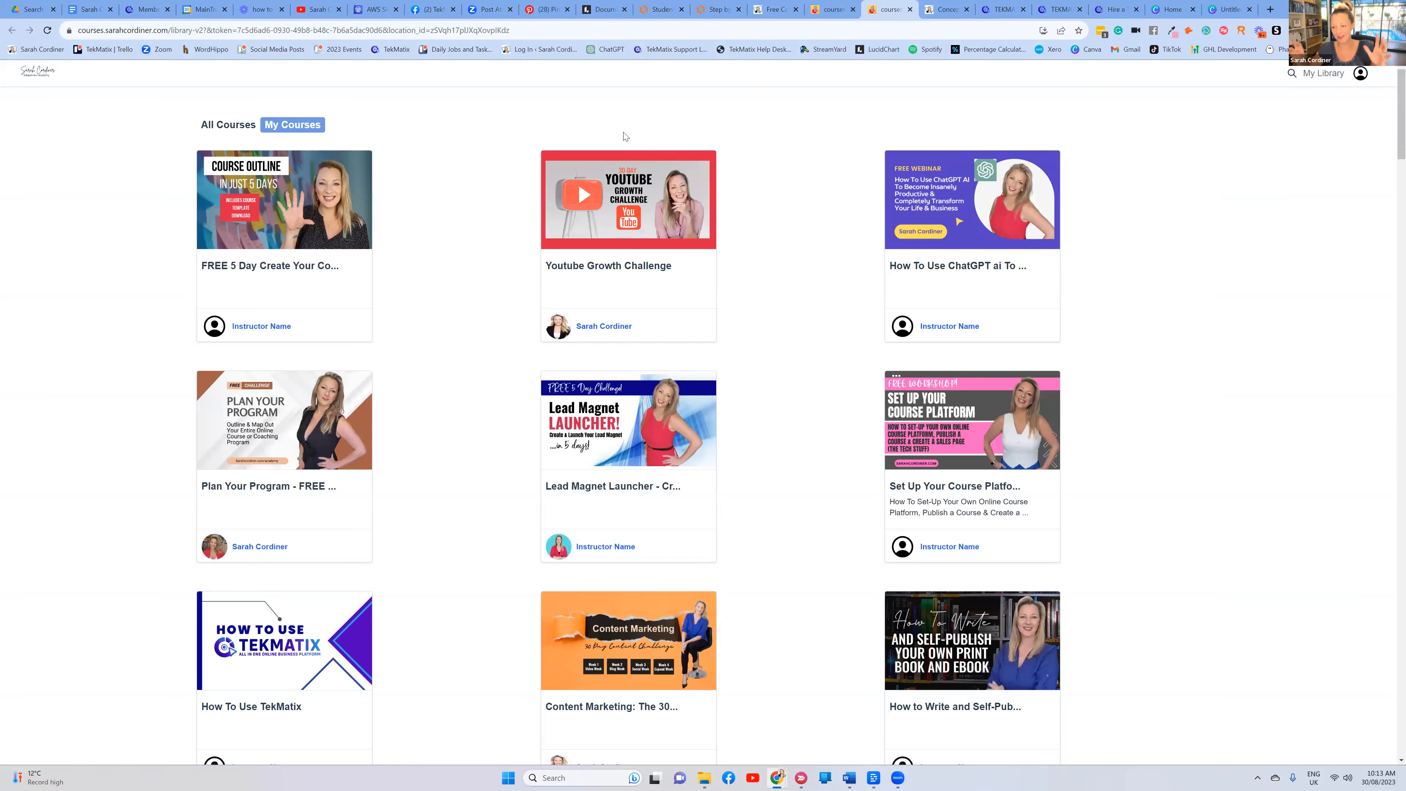
pyautogui.scroll(-3, 480, 154)
pyautogui.scroll(3, 722, 97)
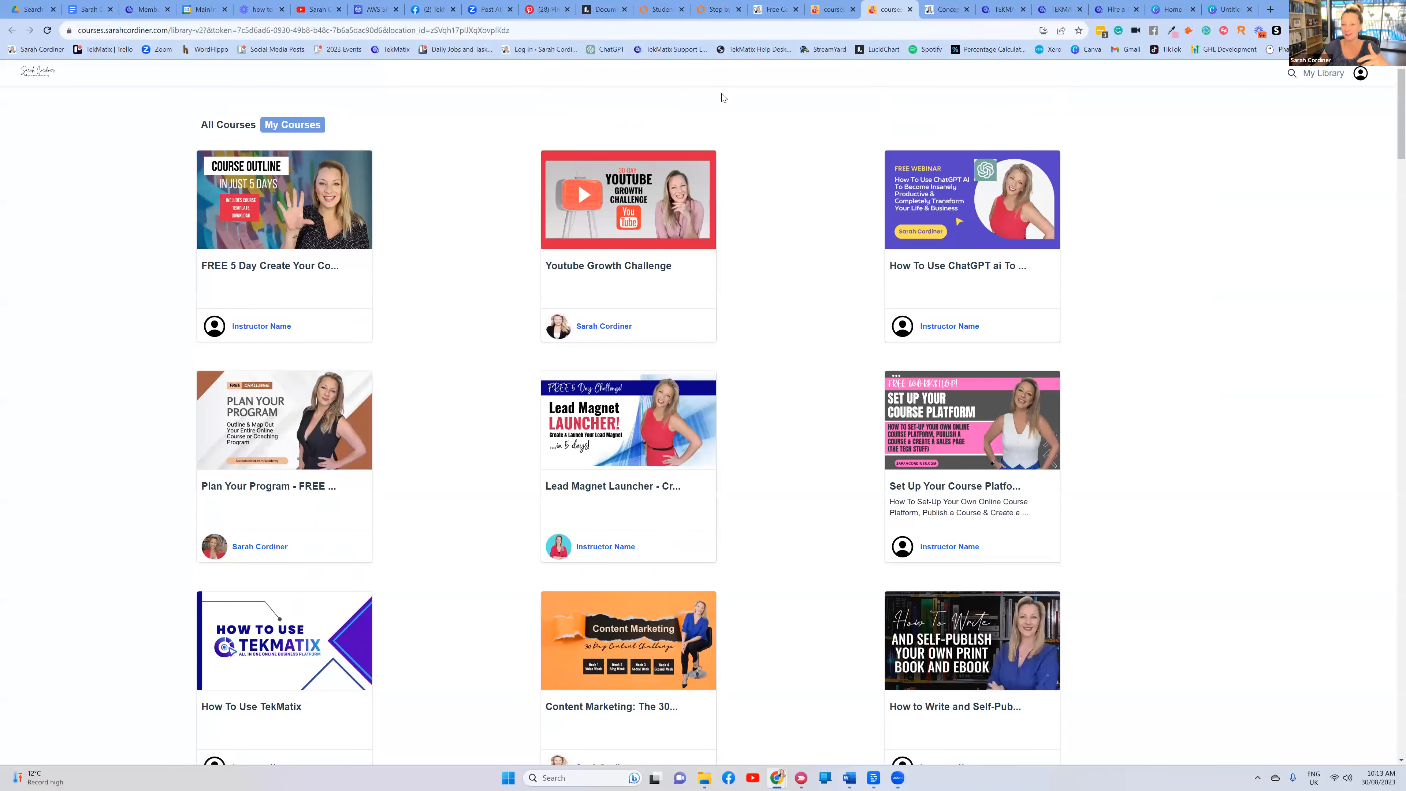
pyautogui.click(775, 9)
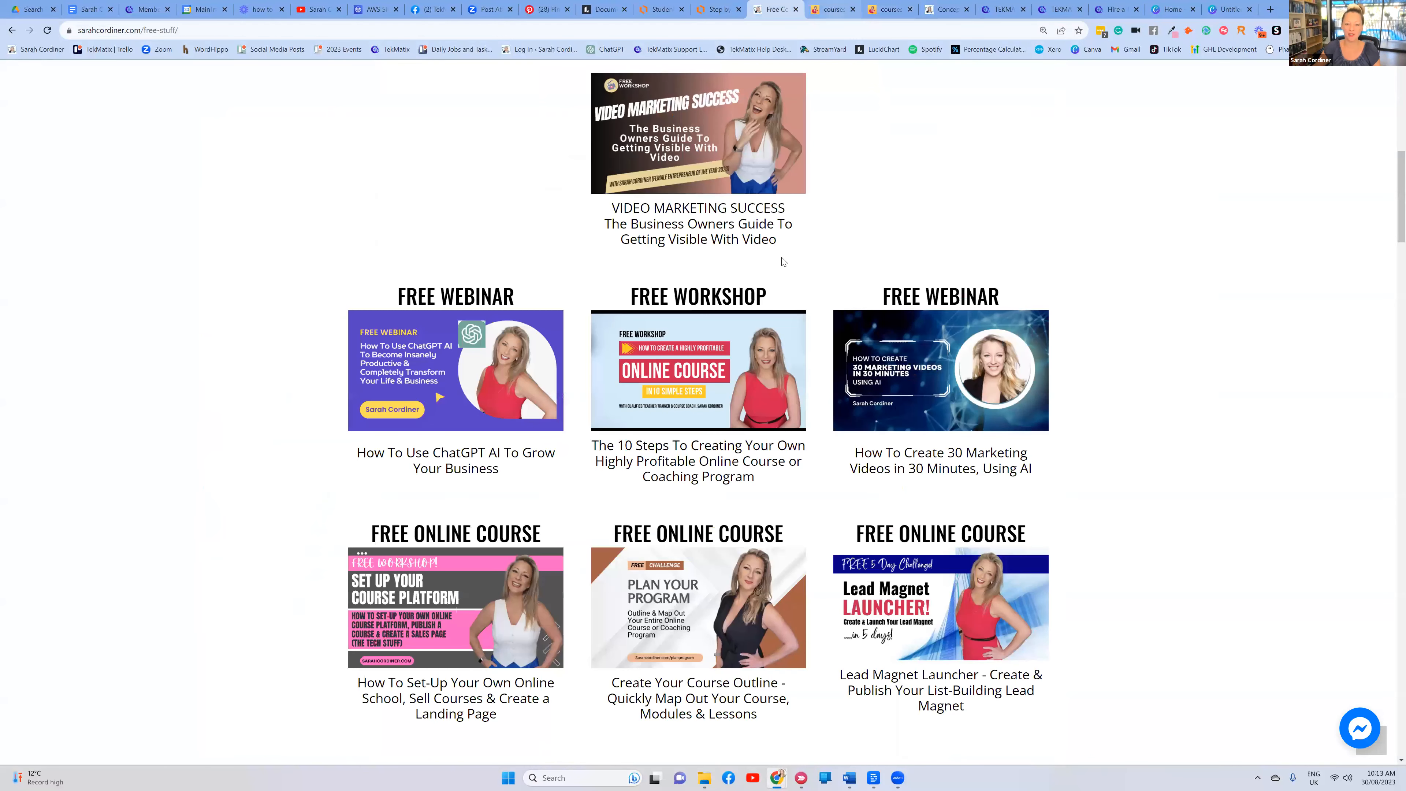
# On the Concept To Course sales page at normal zoom, open the $497 Standard Package checkout
pyautogui.click(794, 383)
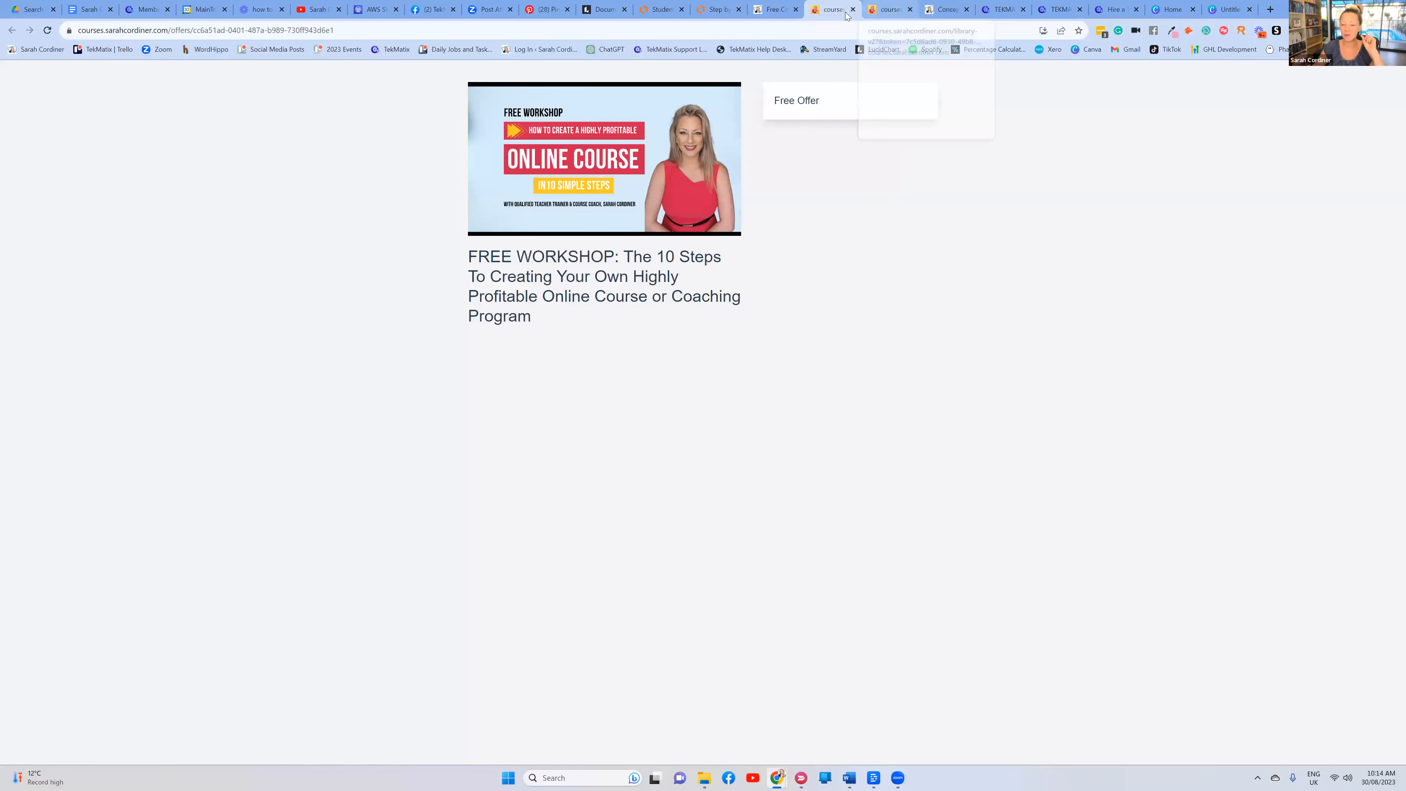
pyautogui.click(946, 10)
pyautogui.hotkey('ctrl', '0')
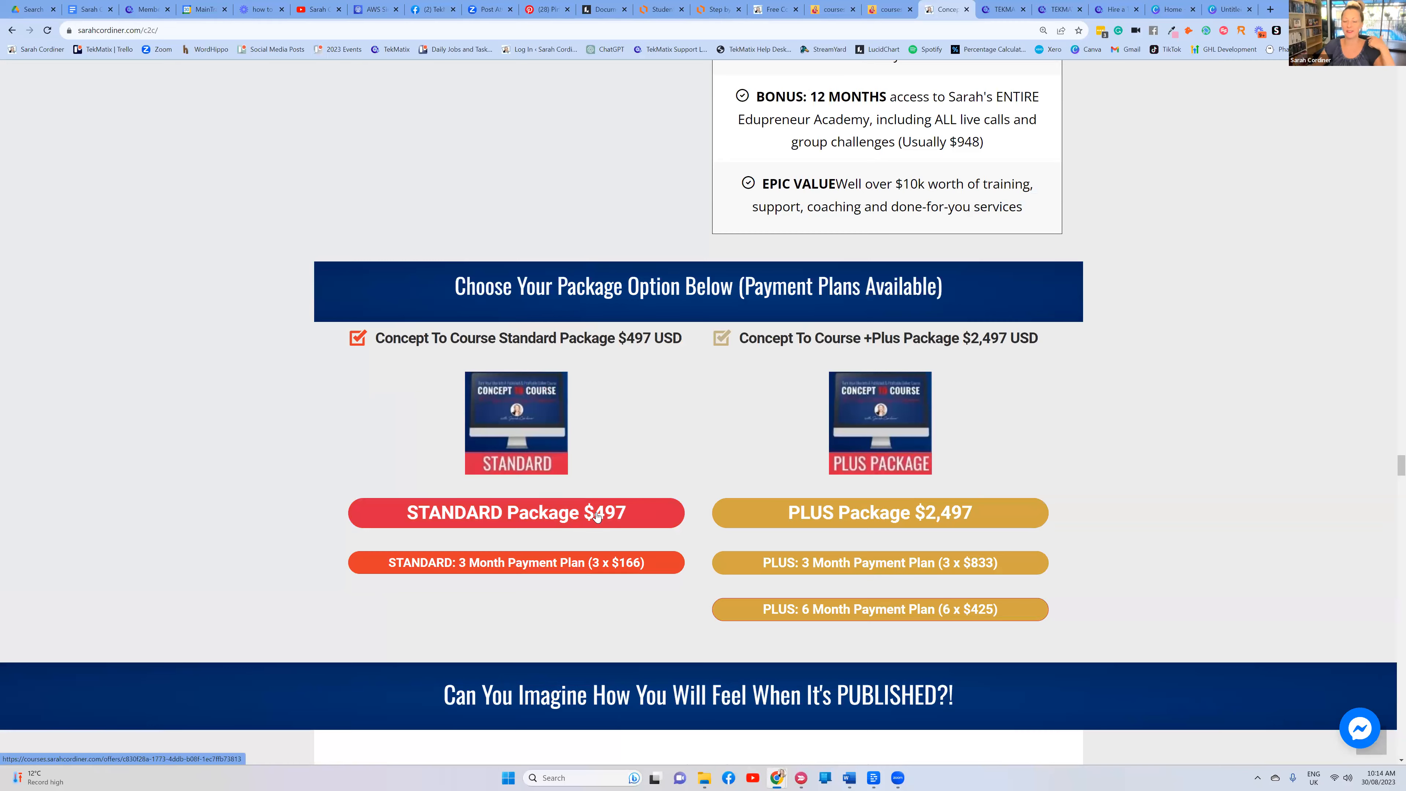
pyautogui.click(598, 517)
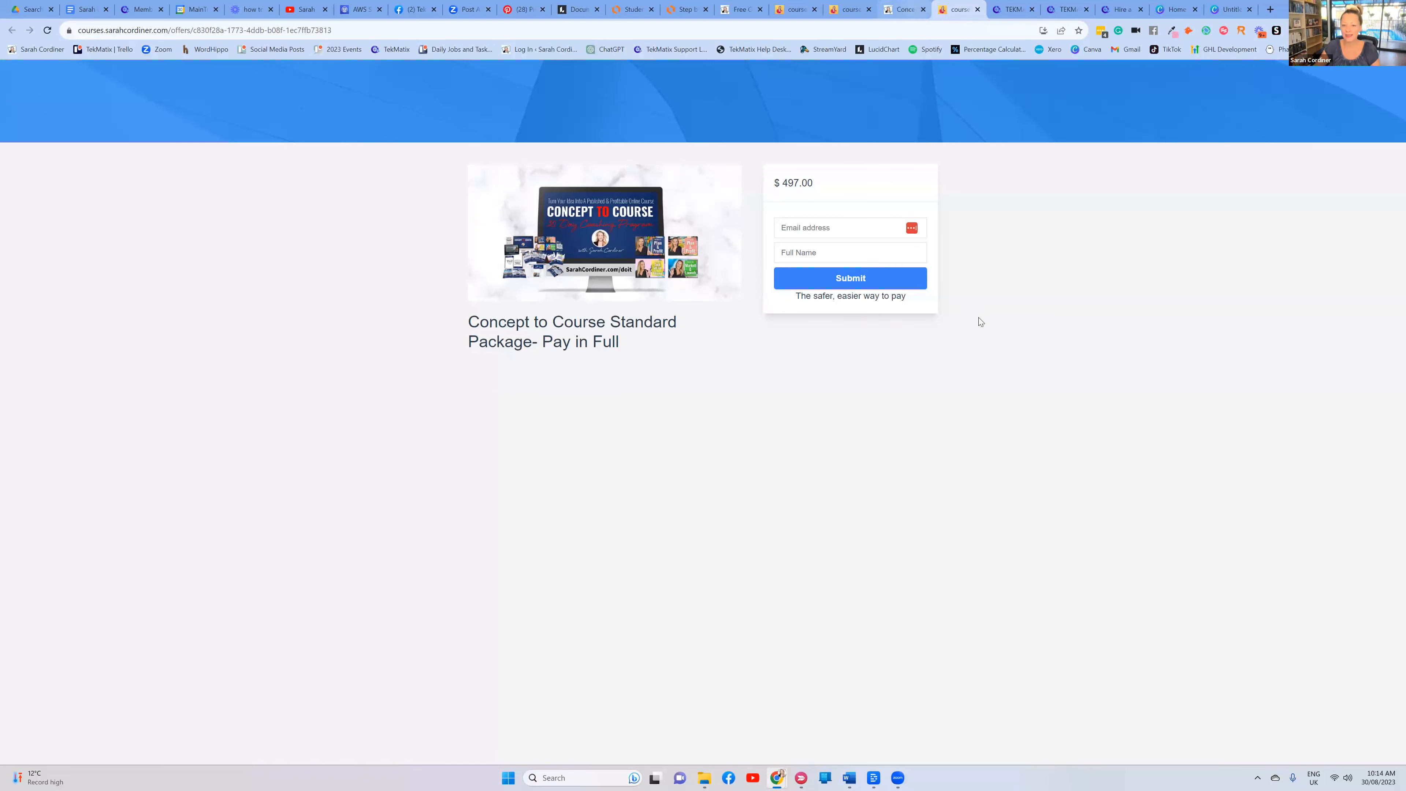
# Compare the sales page with the $497 checkout tab, ending on checkout with its title highlighted
pyautogui.hotkey('ctrl', 'shift', 'Tab')
pyautogui.scroll(7, 969, 300)
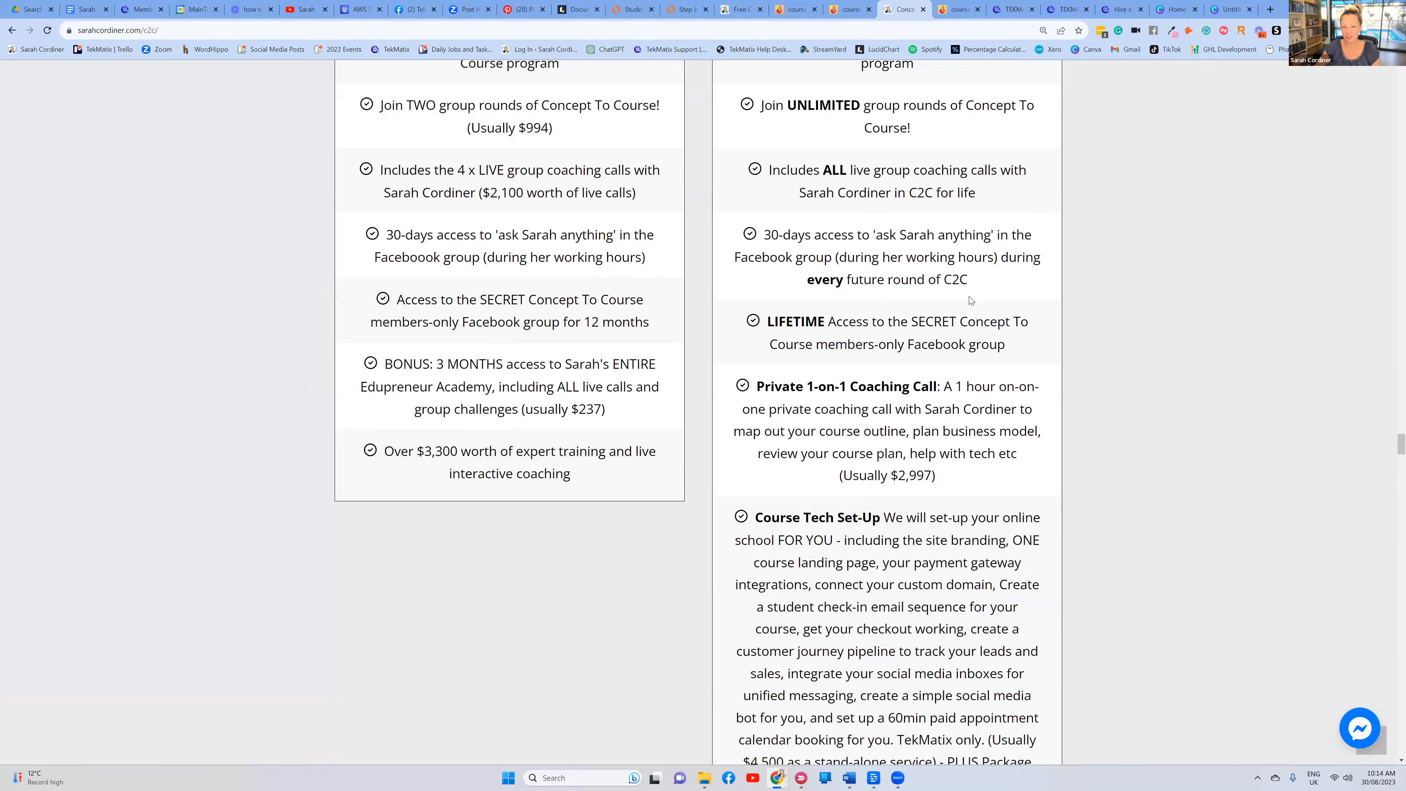
pyautogui.scroll(20, 970, 297)
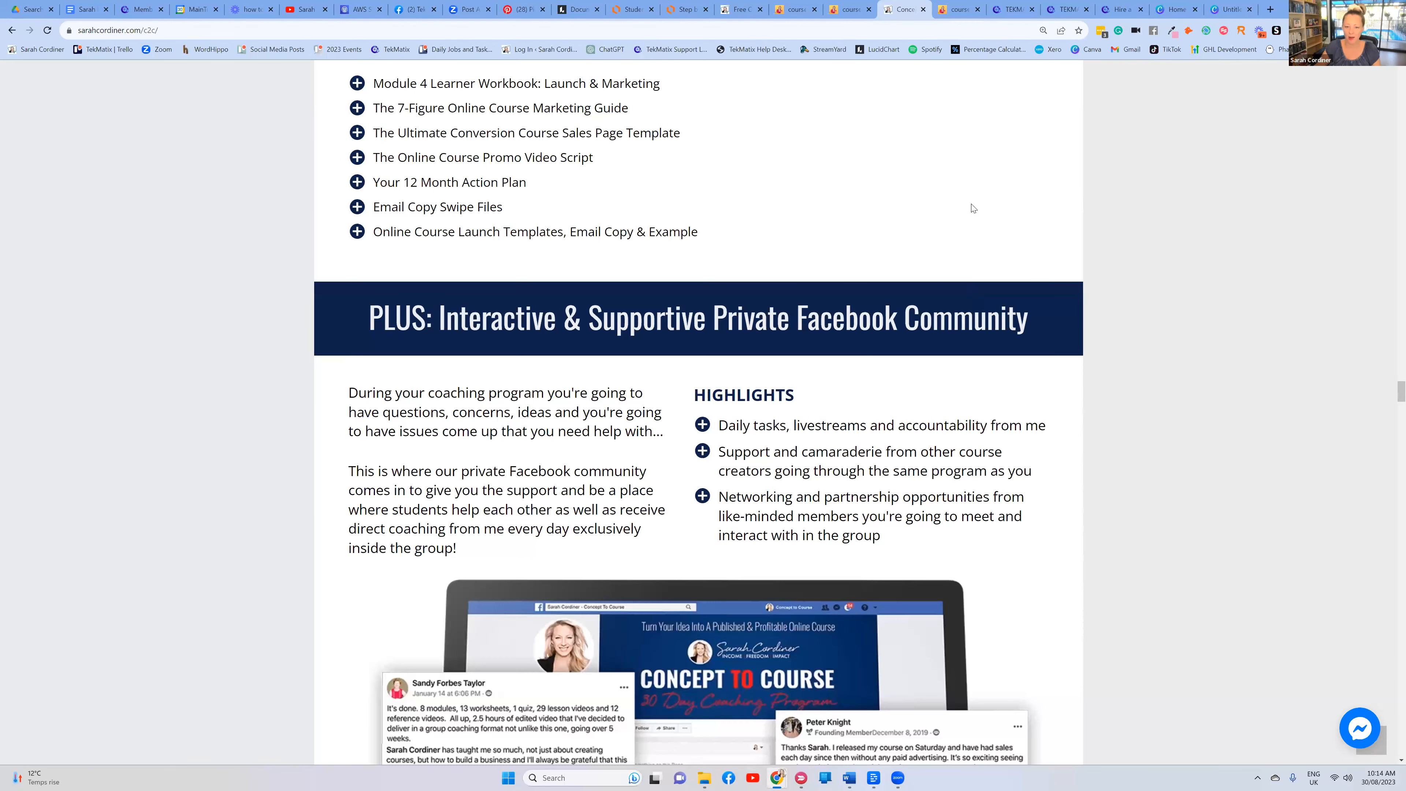
pyautogui.scroll(-15, 971, 204)
pyautogui.scroll(-20, 583, 450)
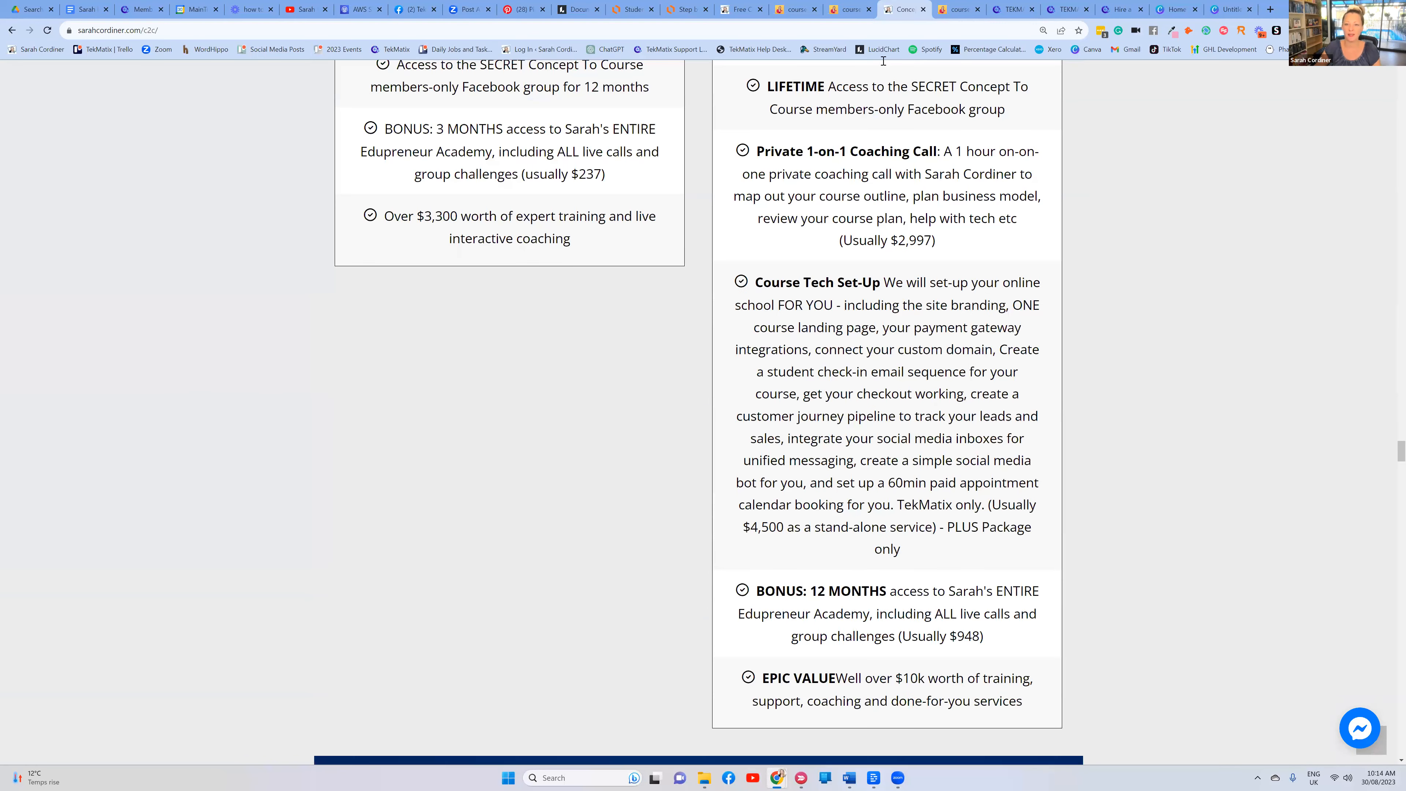
pyautogui.hotkey('ctrl', 'Tab')
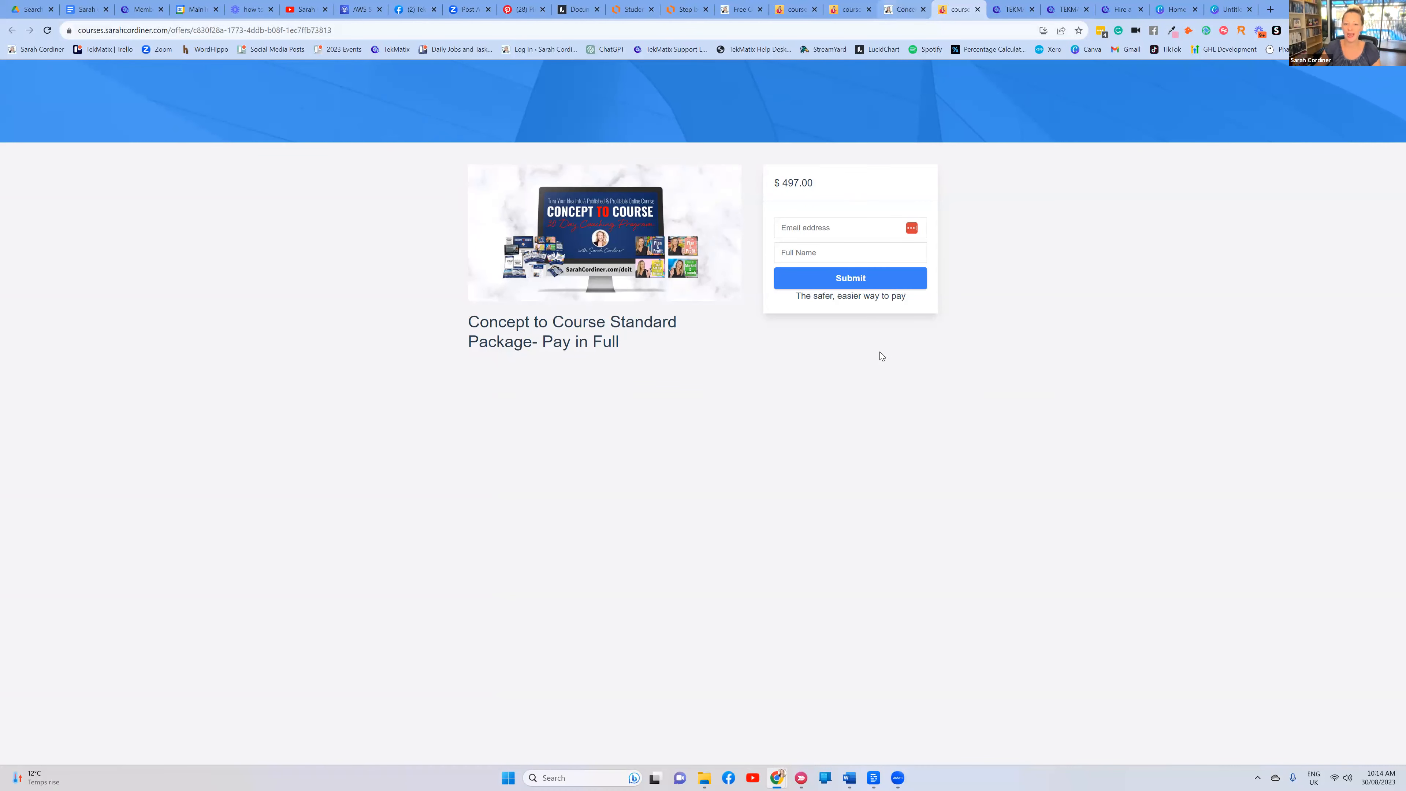
pyautogui.hotkey('ctrl', 'shift', 'Tab')
pyautogui.scroll(12, 876, 343)
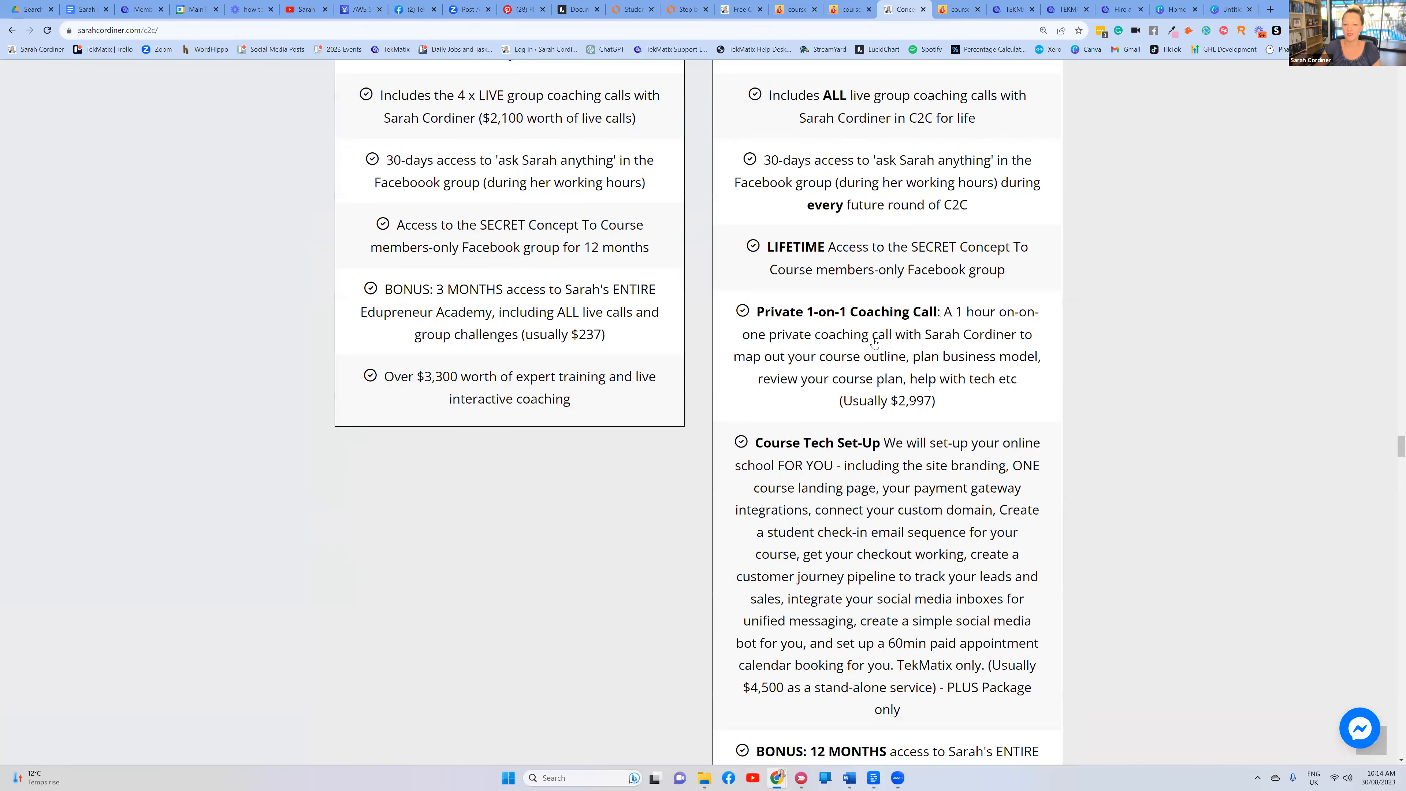
pyautogui.scroll(20, 875, 342)
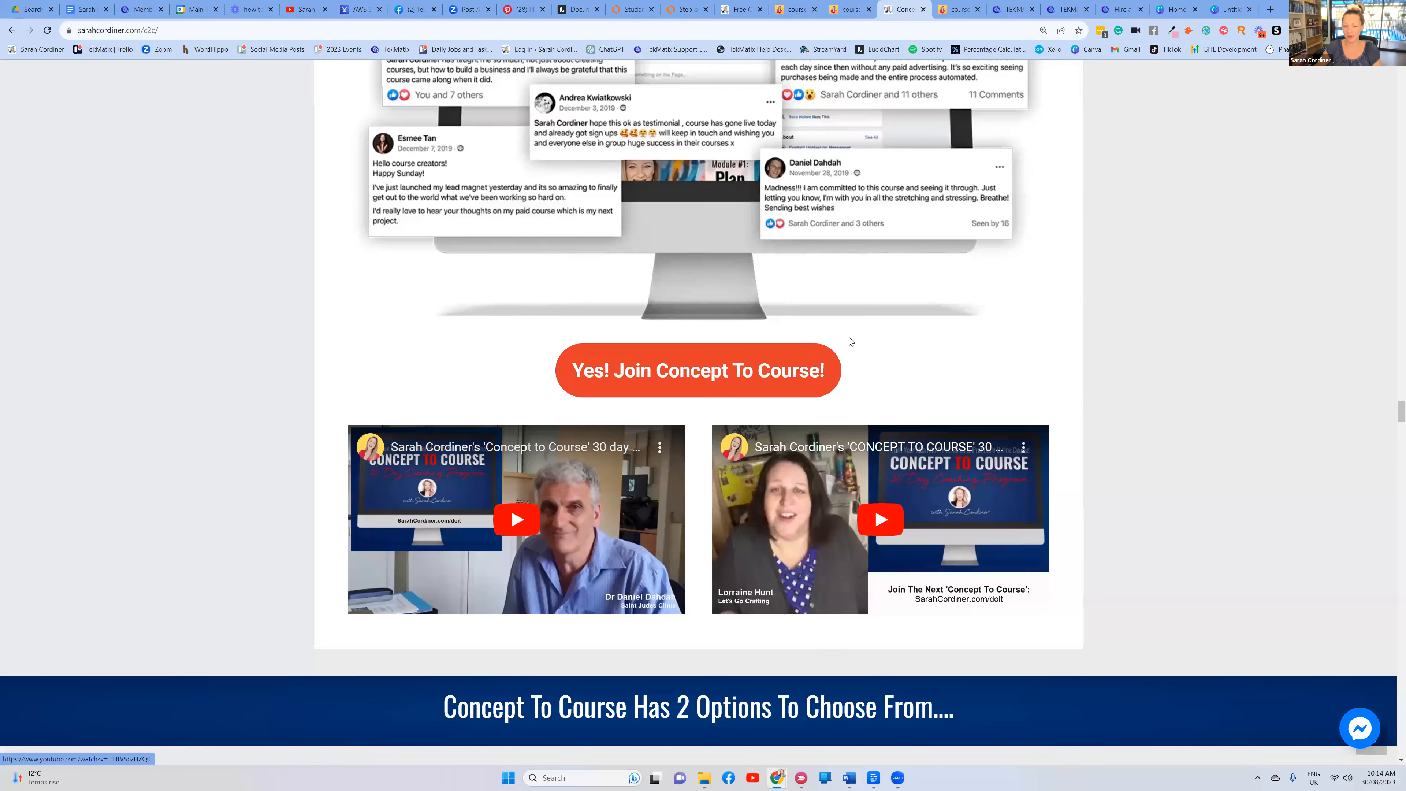
pyautogui.scroll(8, 857, 341)
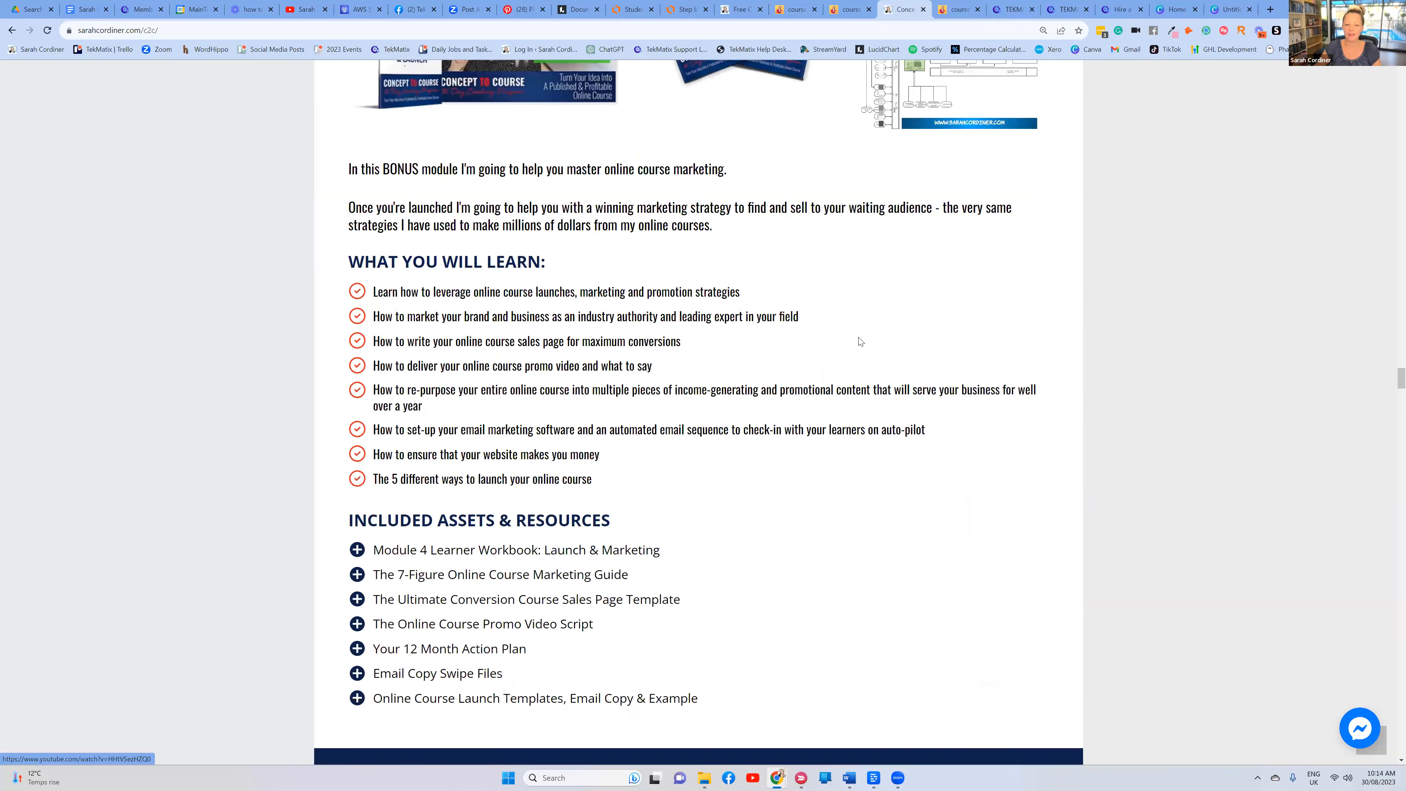
pyautogui.scroll(9, 860, 341)
pyautogui.scroll(-20, 552, 398)
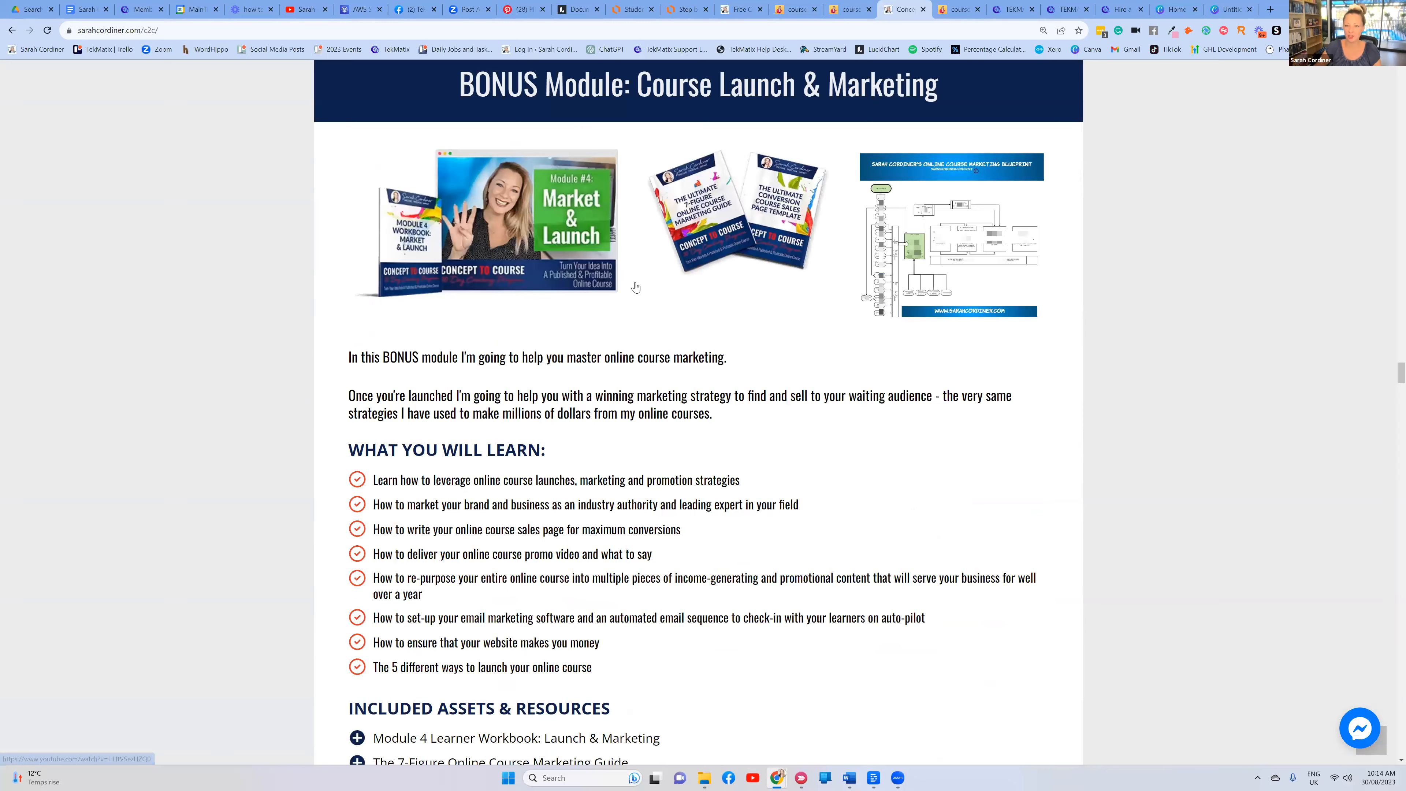
pyautogui.scroll(-15, 821, 298)
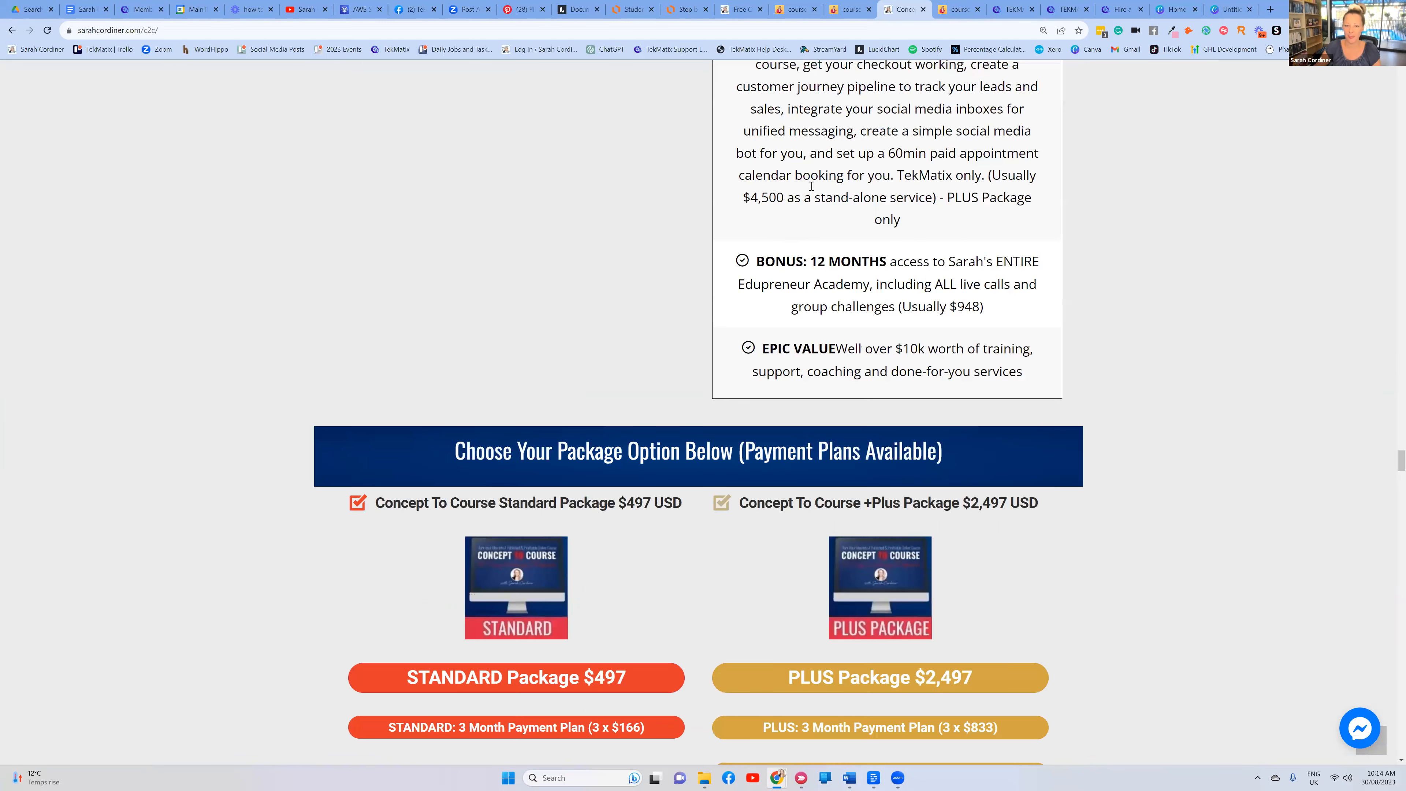
pyautogui.scroll(-7, 811, 186)
pyautogui.click(959, 9)
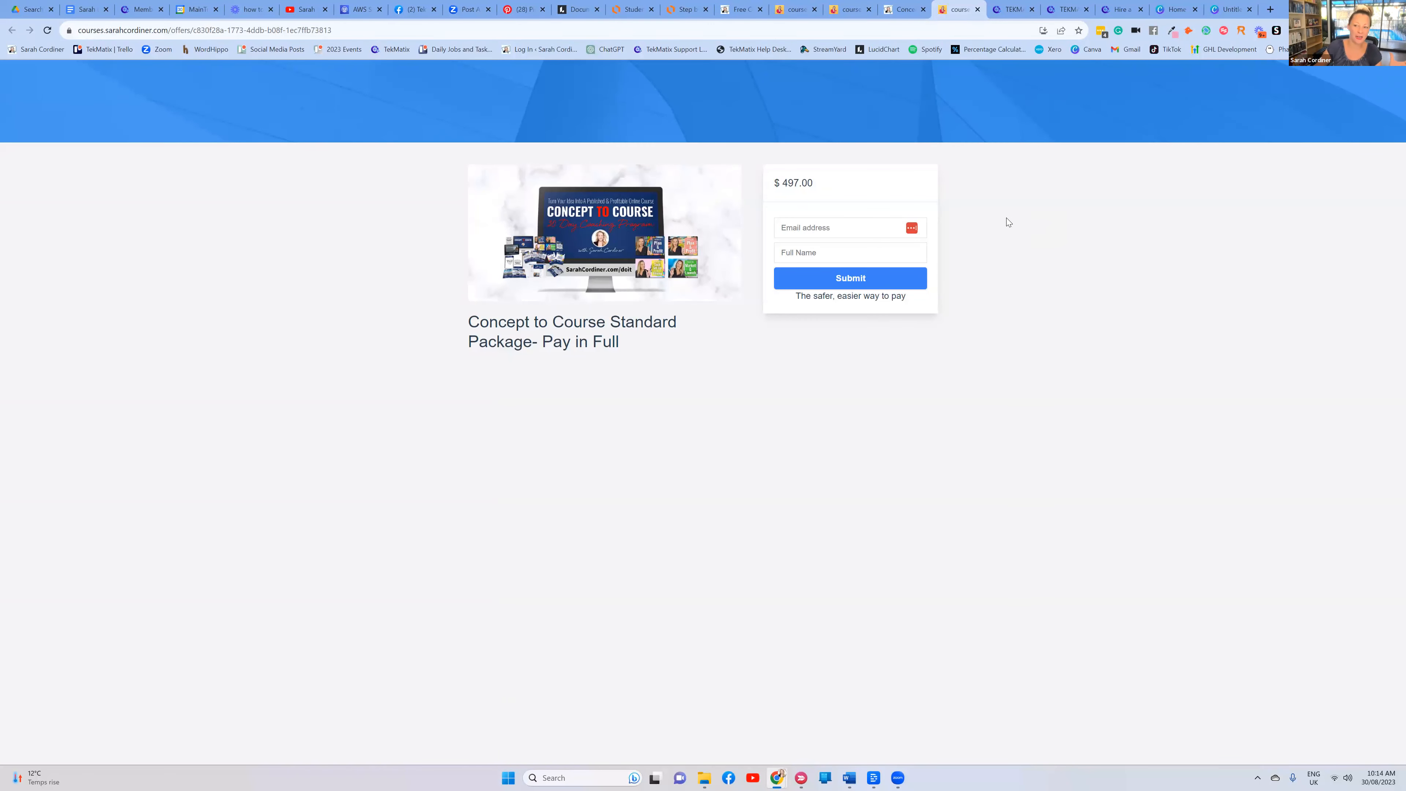
pyautogui.hotkey('ctrl', 'a')
# Enter the buyer's e-mail address and full name on the Standard Package checkout form and submit it
pyautogui.click(884, 190)
pyautogui.click(832, 228)
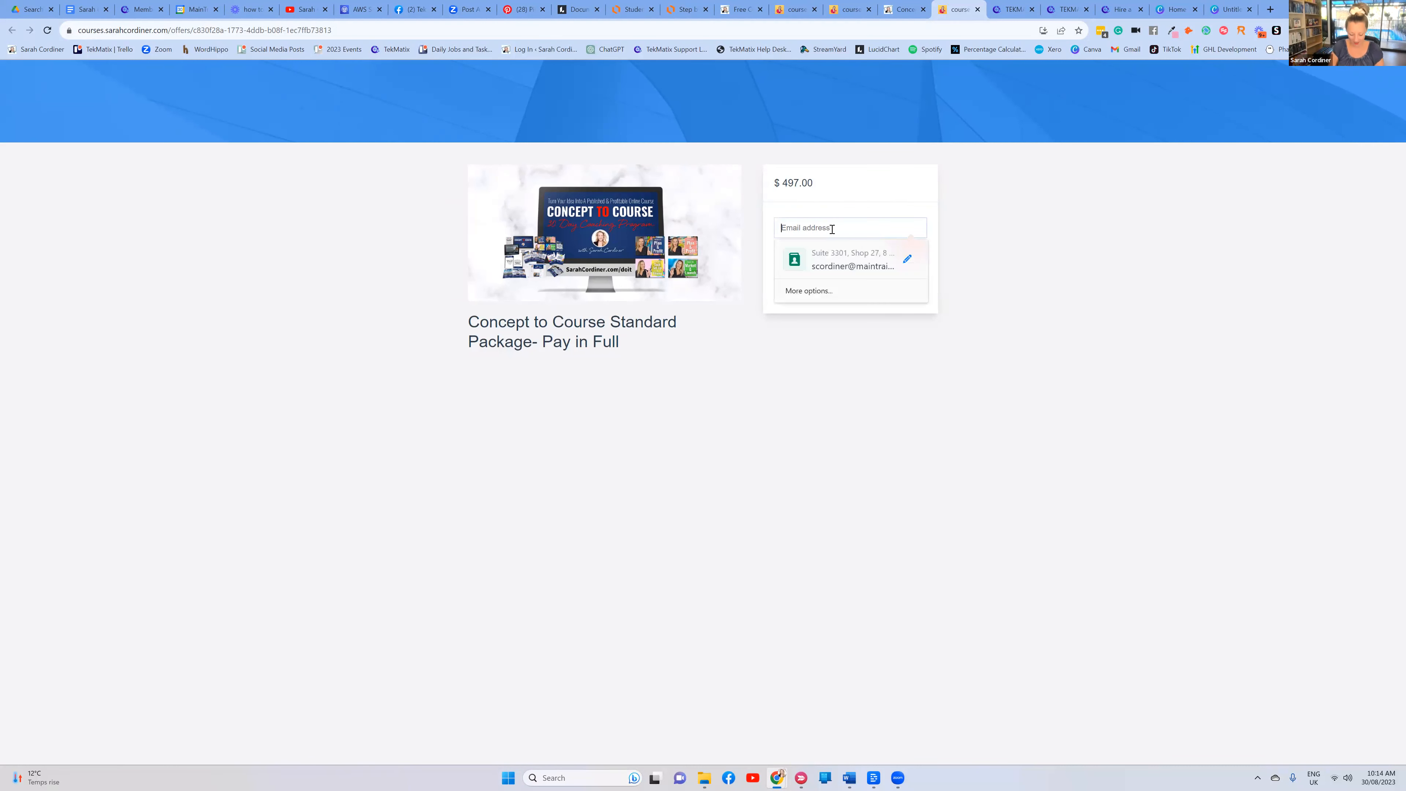
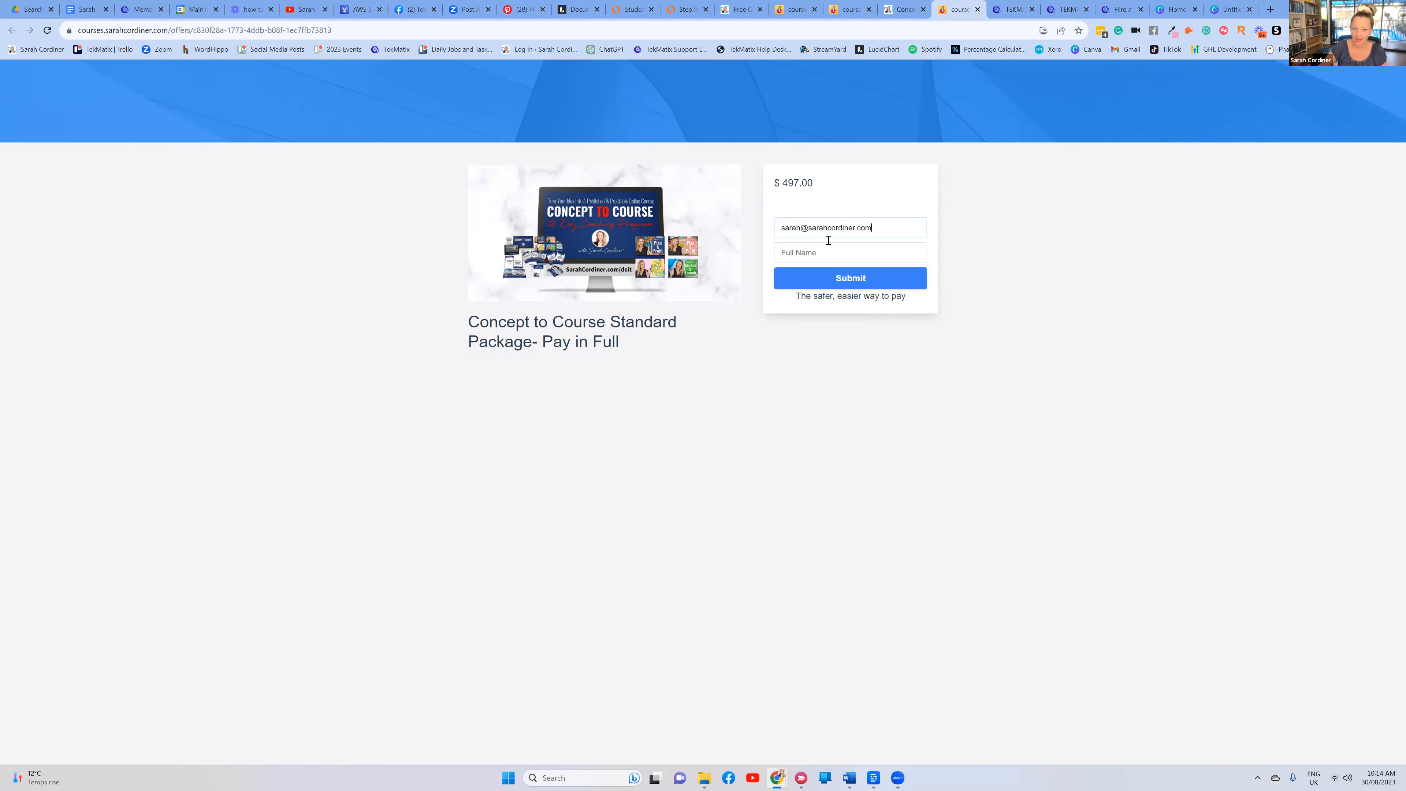
pyautogui.click(827, 251)
pyautogui.write('sarah cordine')
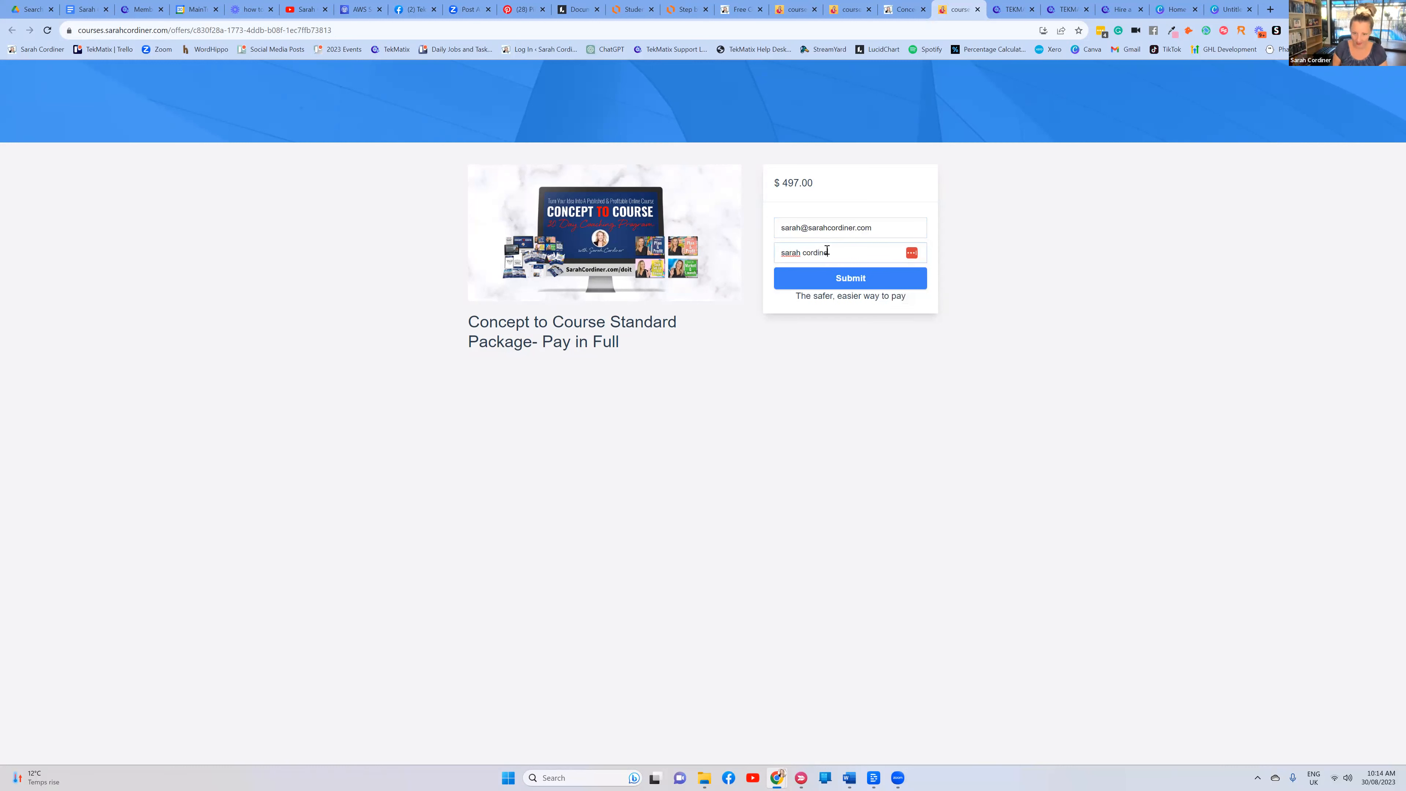
pyautogui.write('r')
pyautogui.click(845, 280)
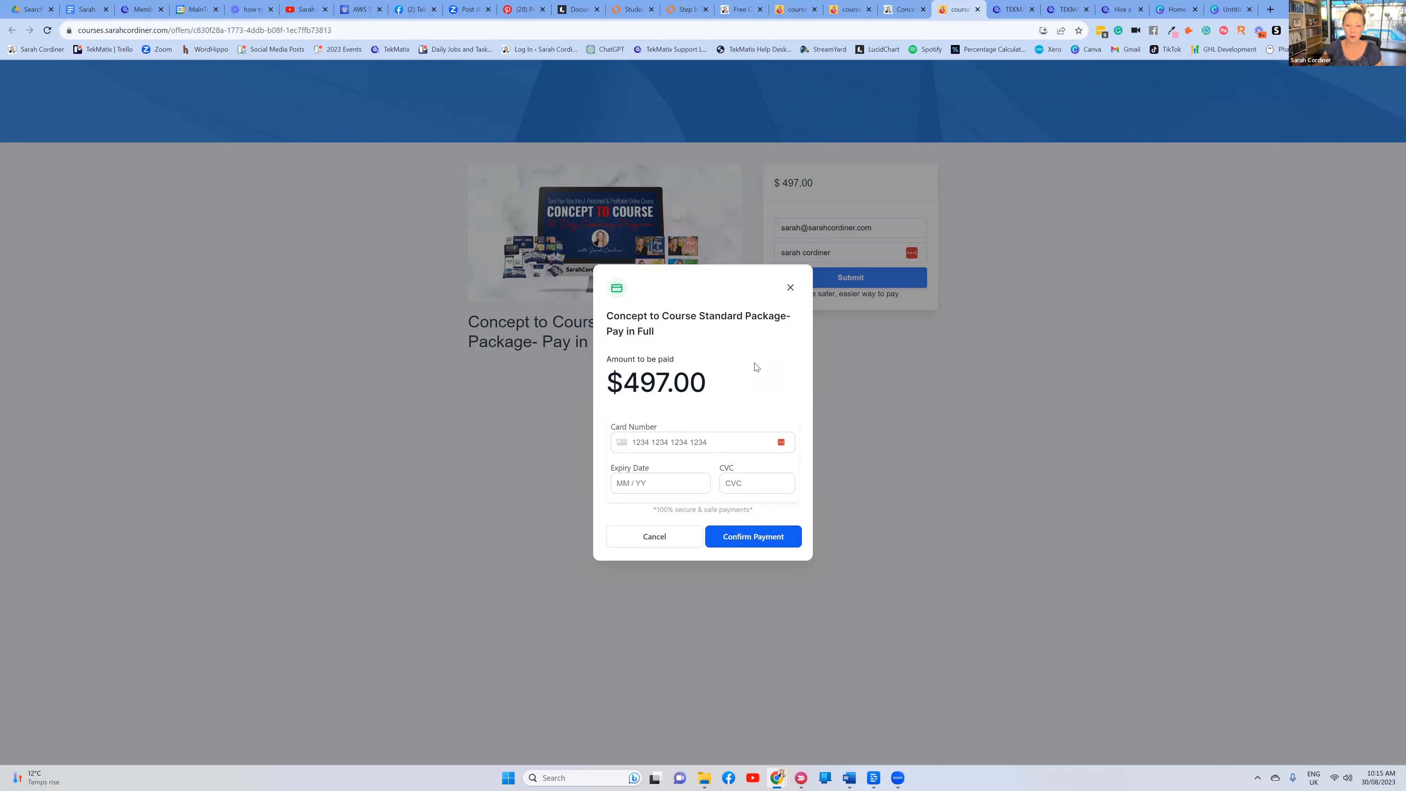
# Highlight the $497.00 amount due, then close the payment dialog without entering card details
pyautogui.moveTo(715, 388); pyautogui.dragTo(633, 389)
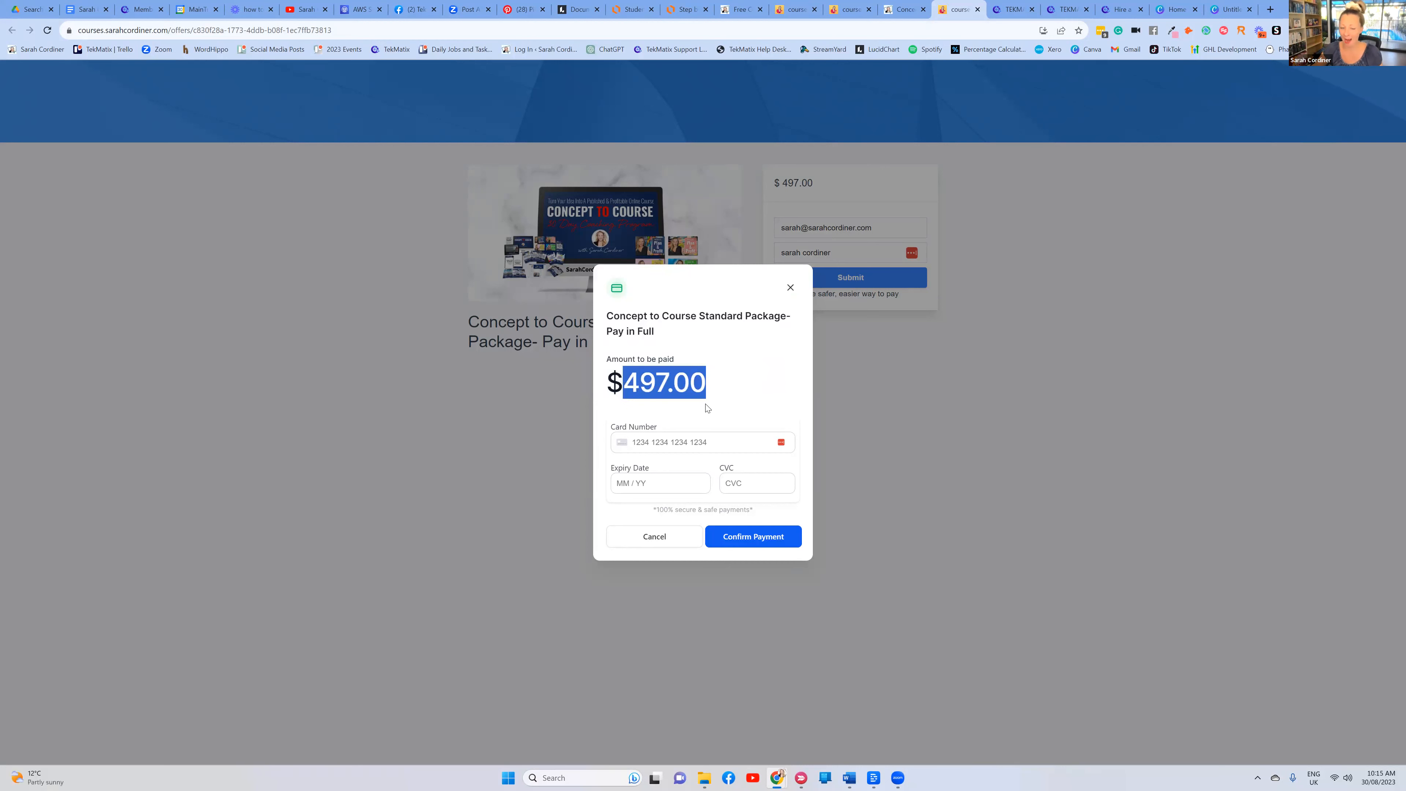
pyautogui.click(739, 403)
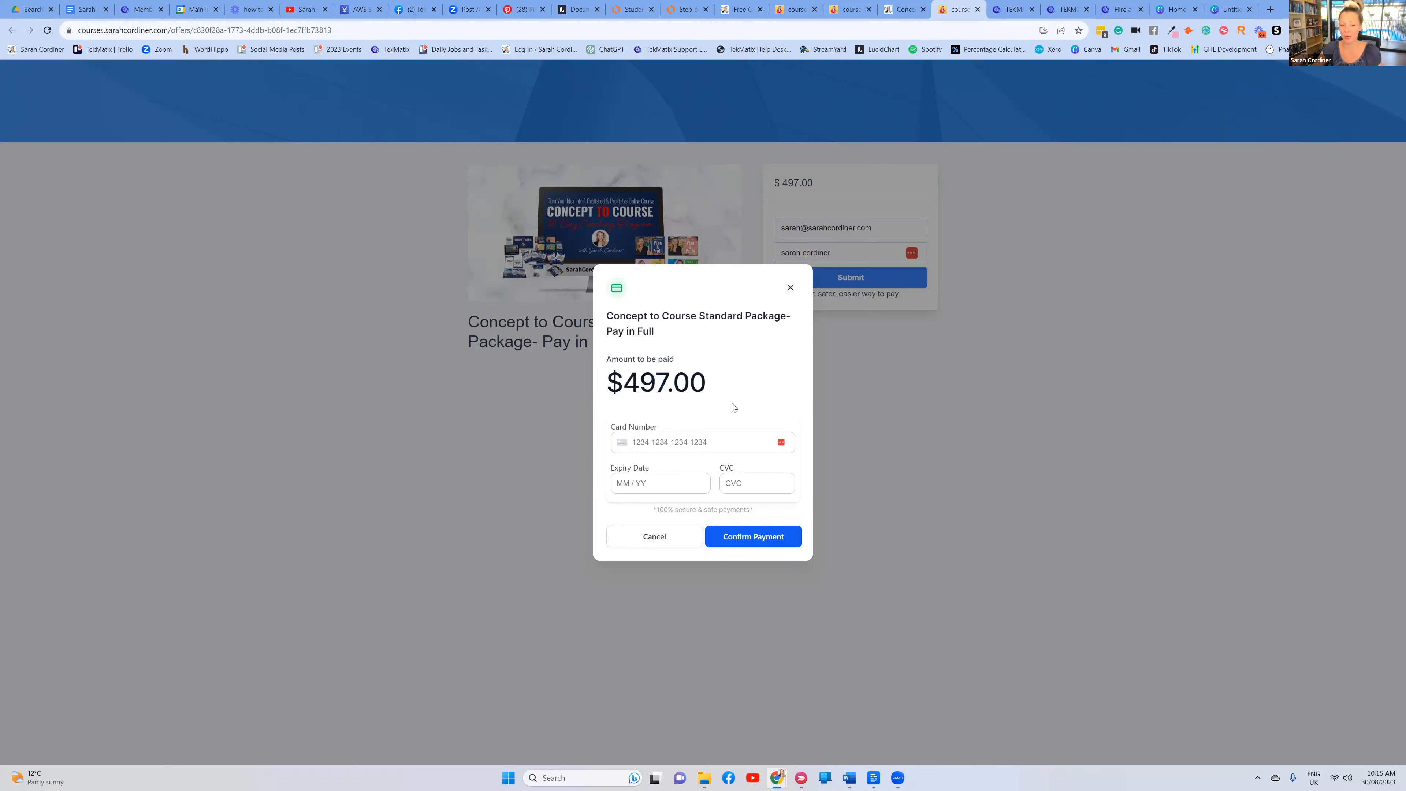
pyautogui.click(789, 287)
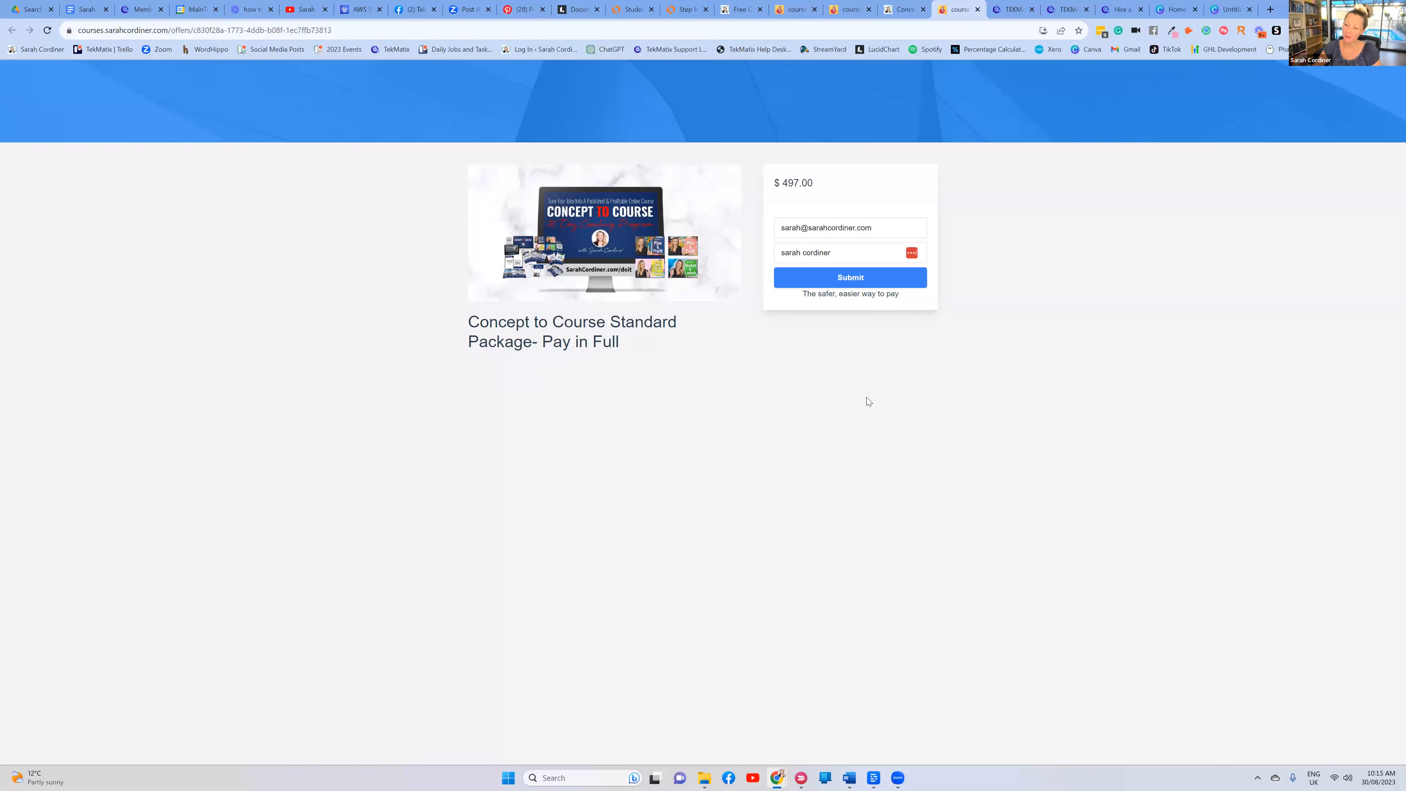
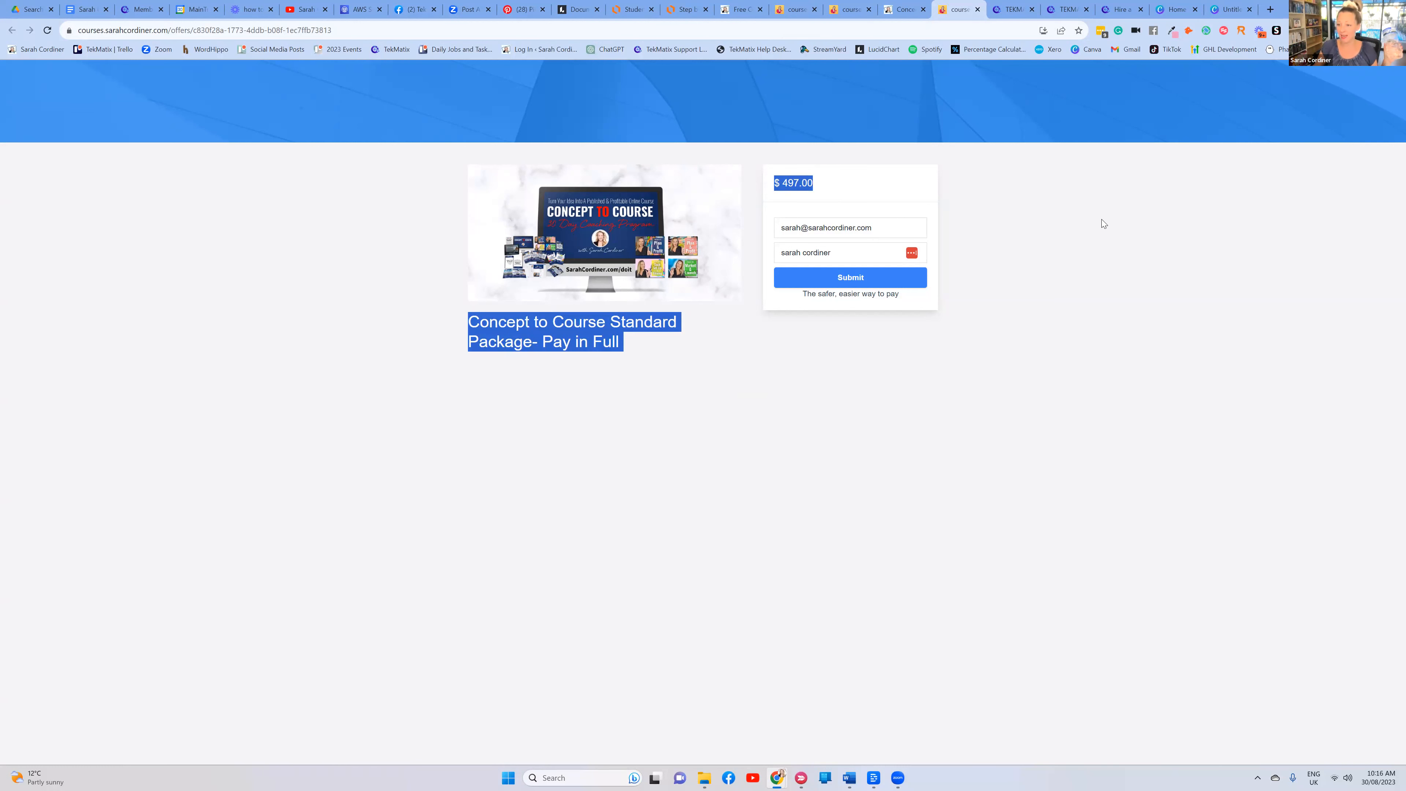
# Highlight the $497.00 price and title on the Concept to Course checkout, then deselect
pyautogui.click(1083, 243)
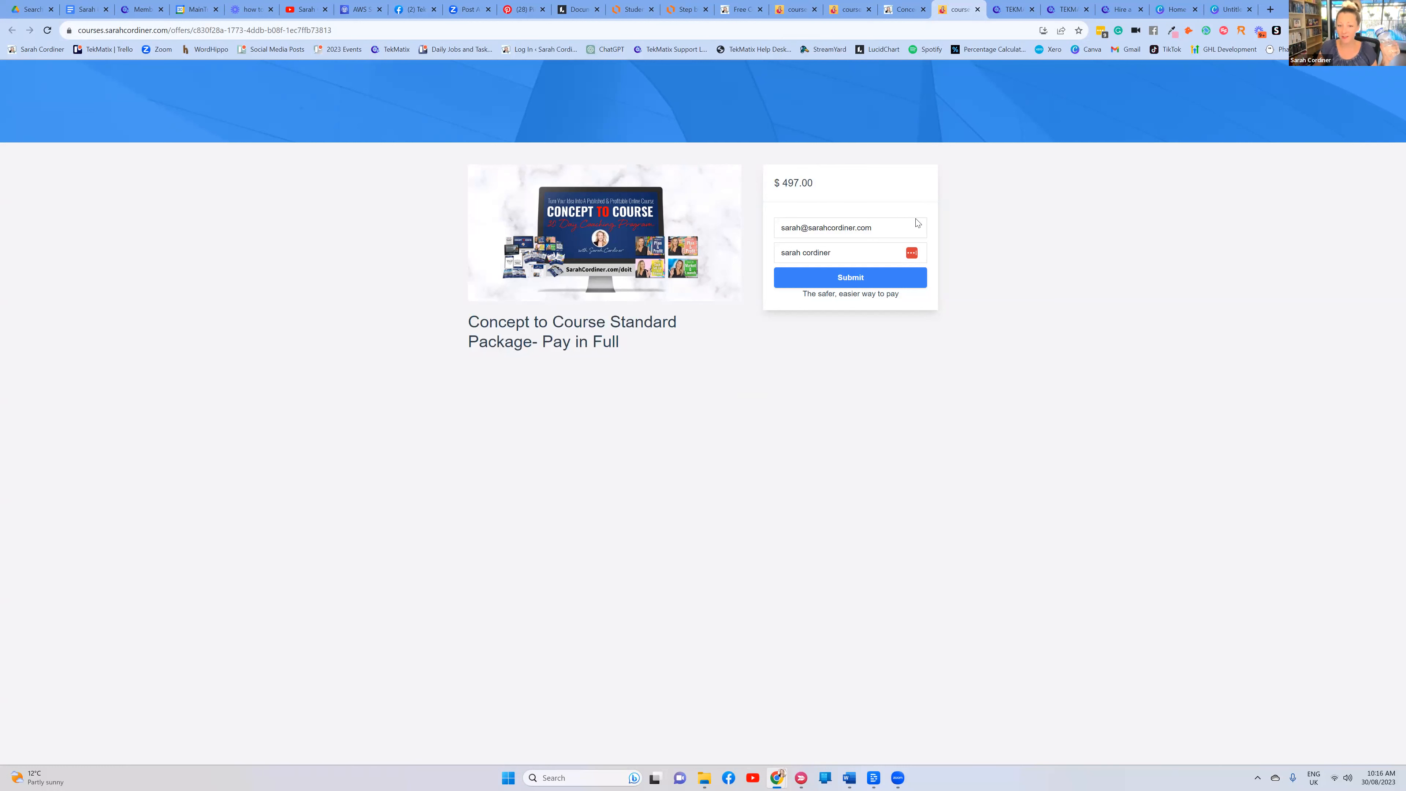
pyautogui.moveTo(822, 184); pyautogui.dragTo(1106, 246)
pyautogui.click(1104, 242)
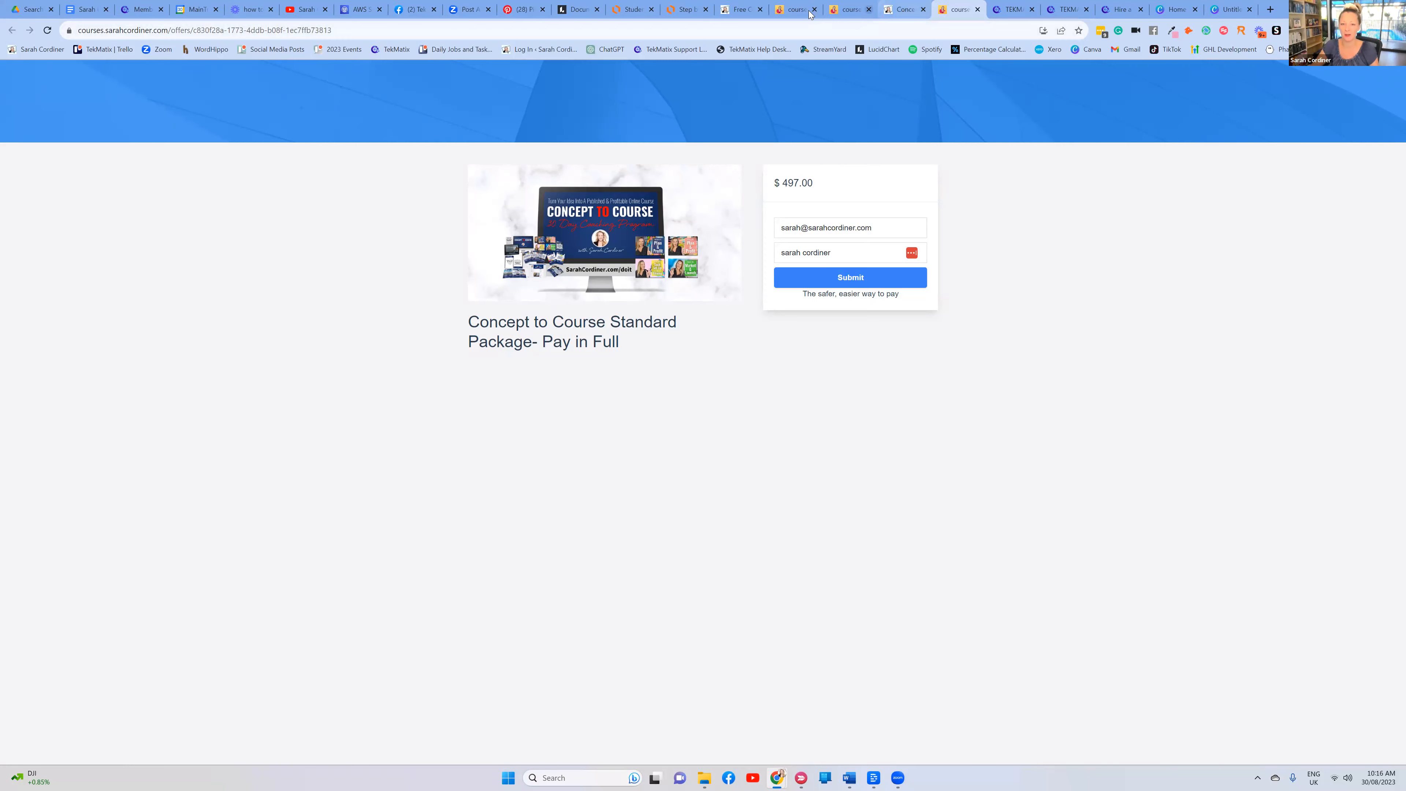
# Review the Concept to Course sales page
pyautogui.click(904, 10)
pyautogui.scroll(6, 566, 223)
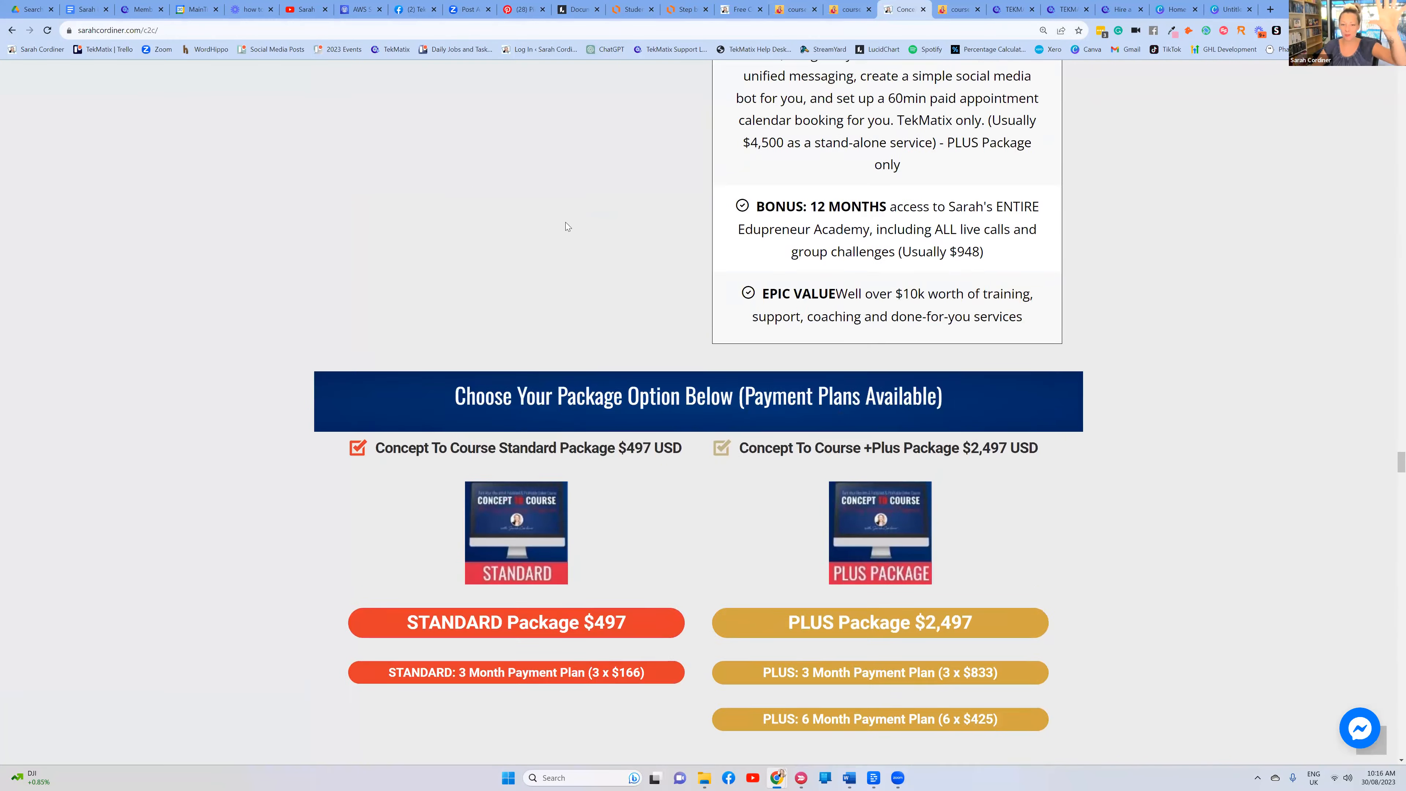
pyautogui.scroll(-8, 556, 213)
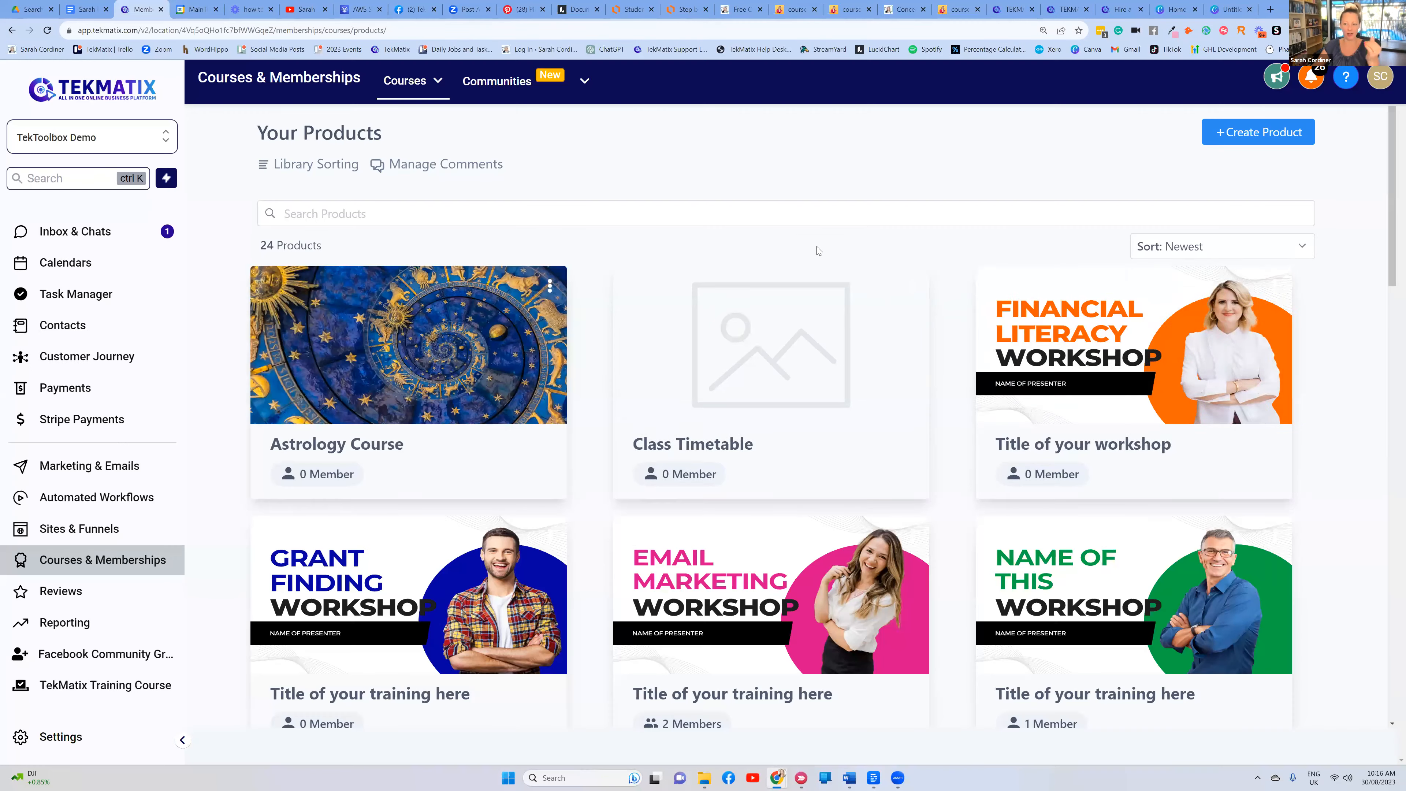
# Go to Product Offers from the Courses menu in Tekmatix
pyautogui.click(142, 9)
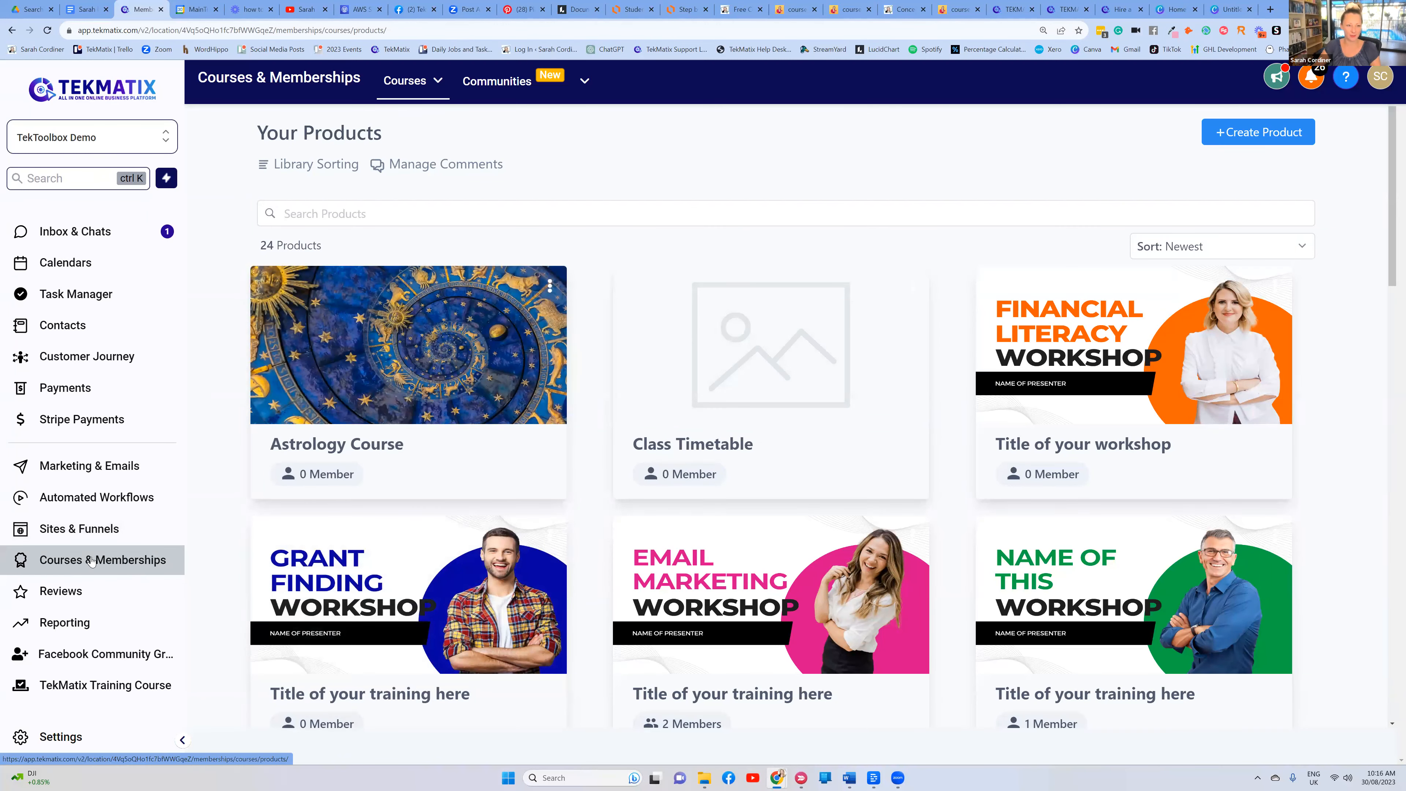
pyautogui.click(410, 82)
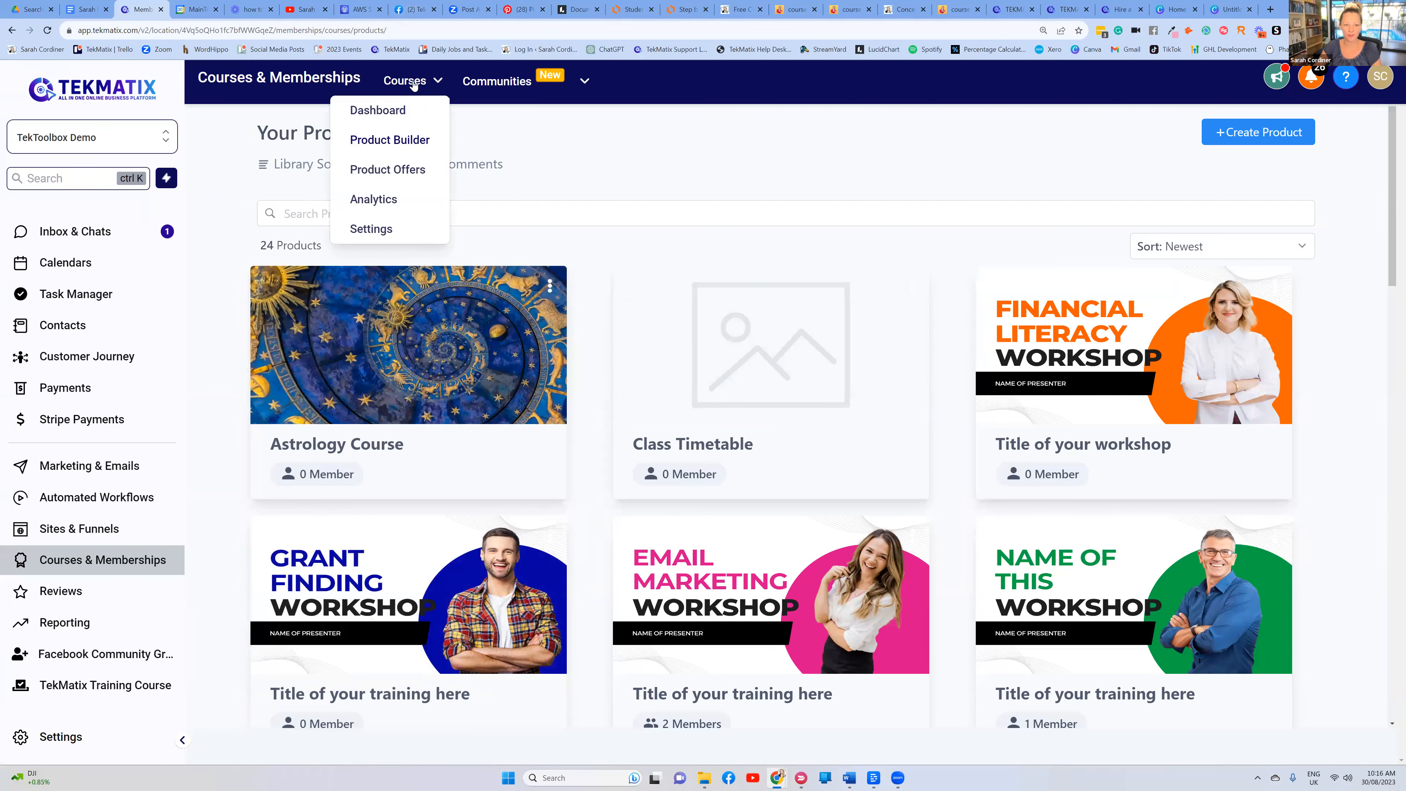
pyautogui.click(388, 172)
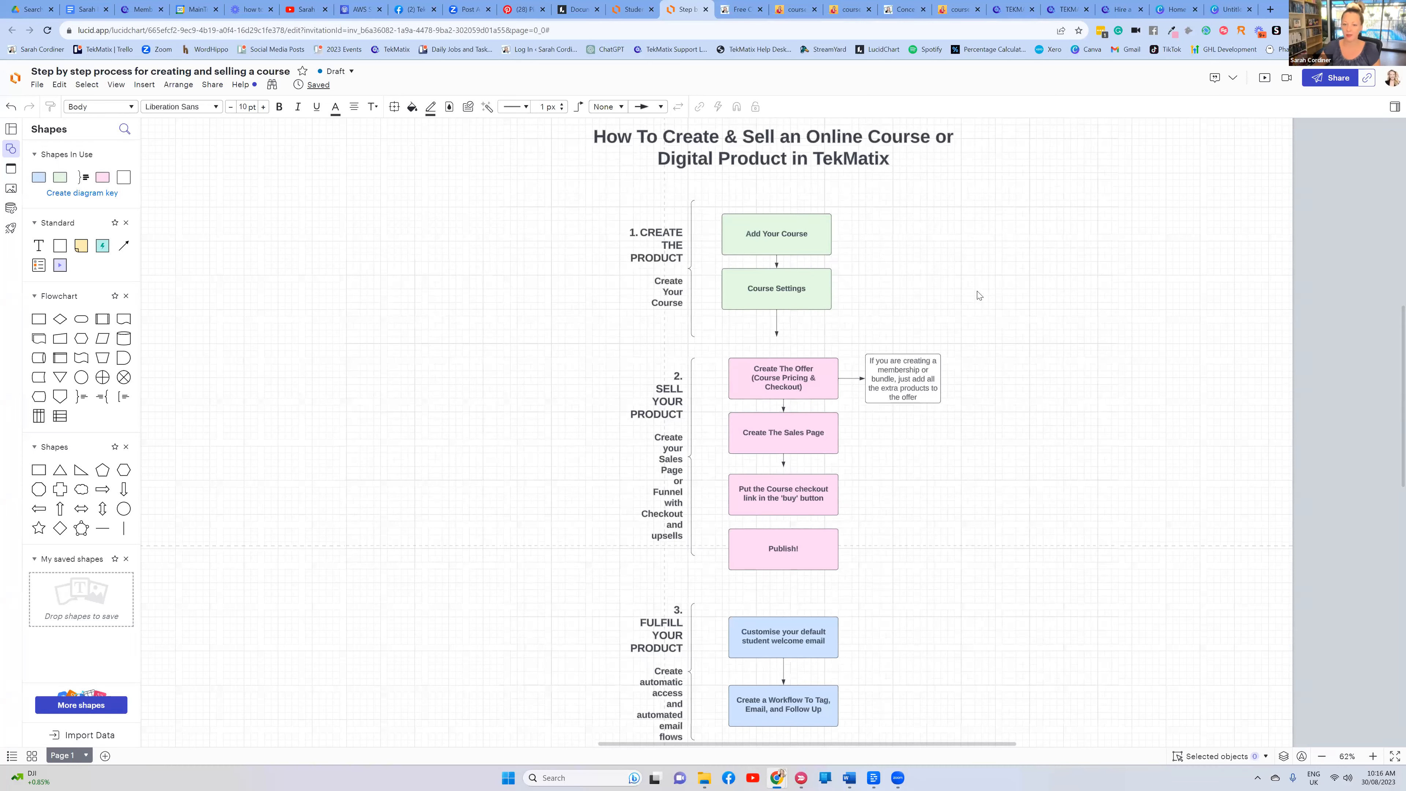
# Zoom into the Lucidchart flowchart and select its Create The Offer step, then return to Tekmatix
pyautogui.hotkey('ctrl', '+')
pyautogui.hotkey('ctrl', '+')
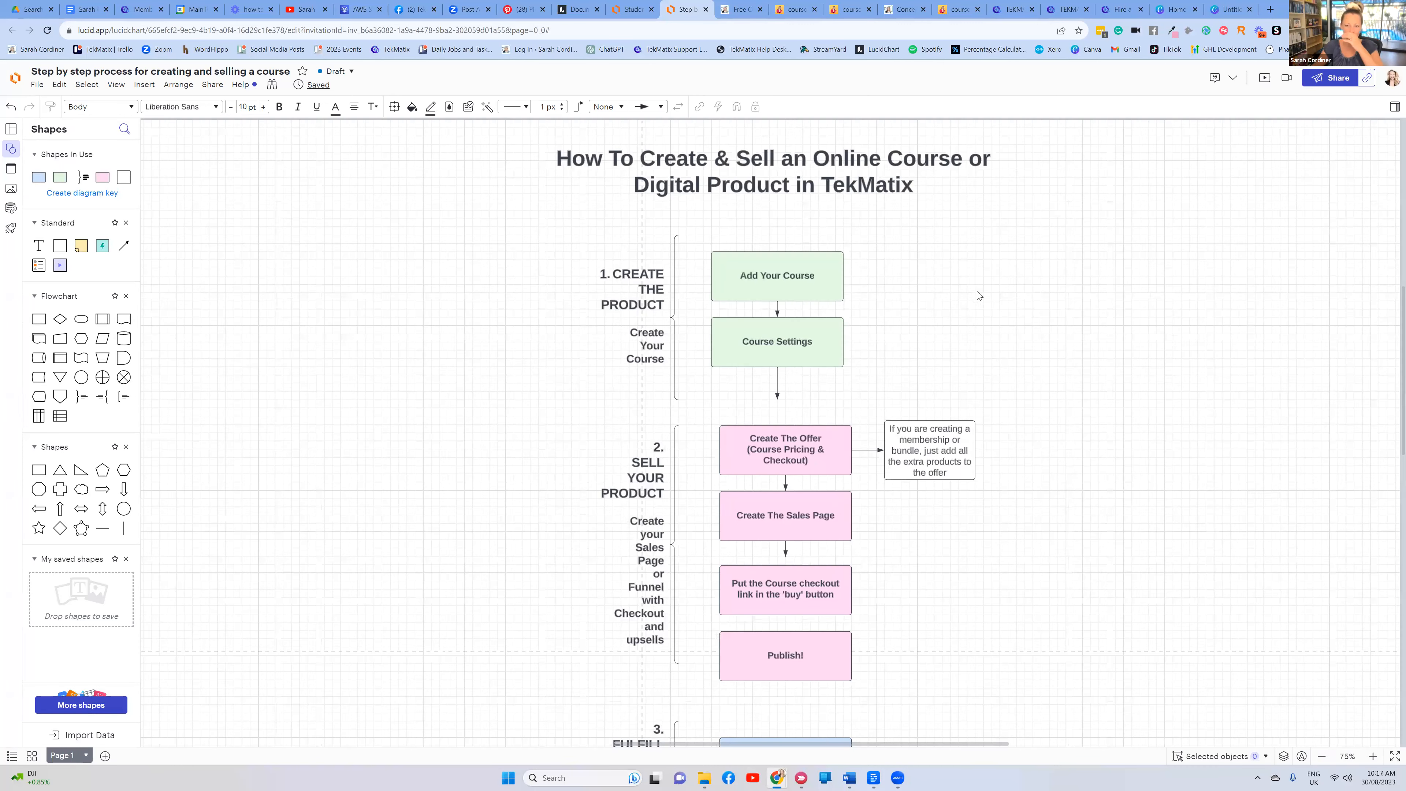
pyautogui.scroll(-2, 888, 350)
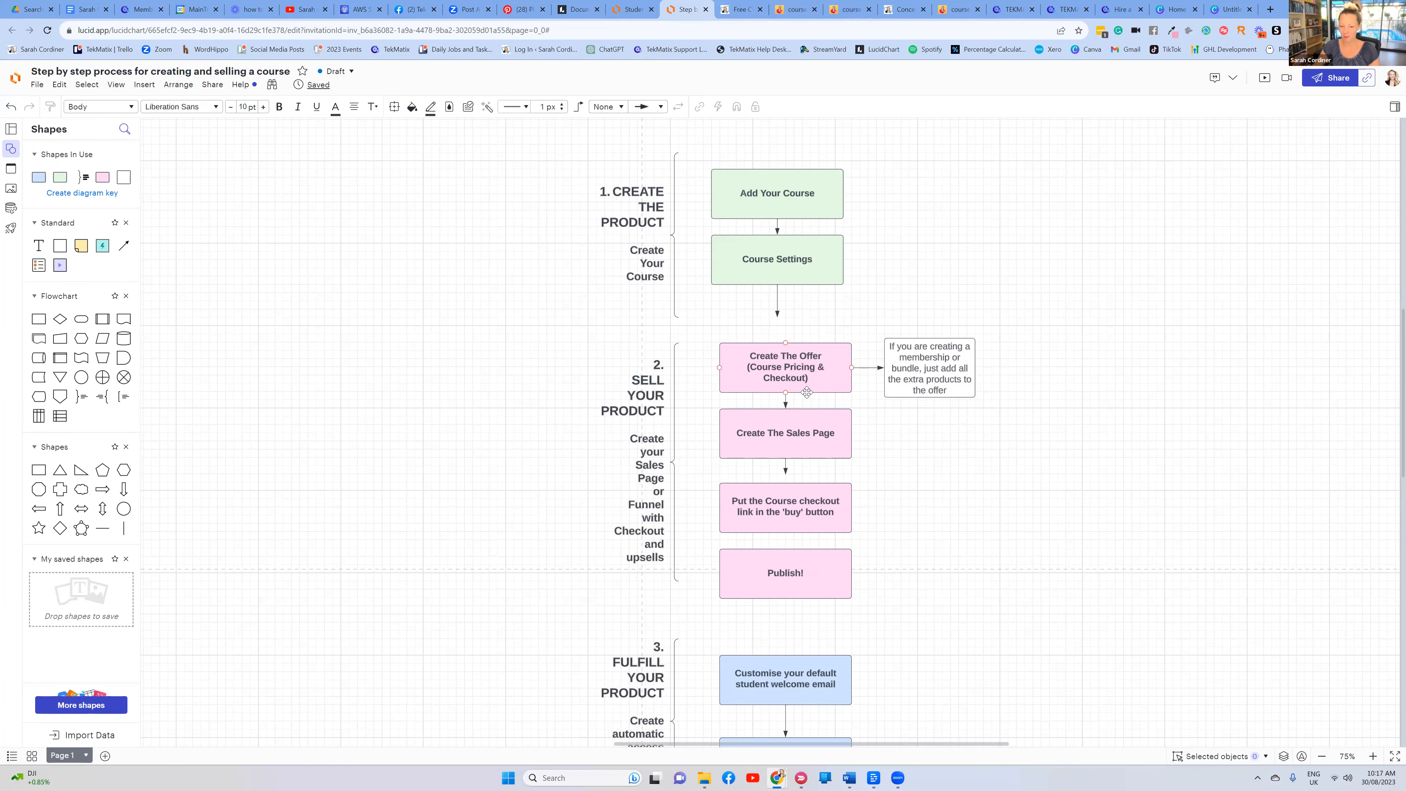
pyautogui.scroll(3, 822, 390)
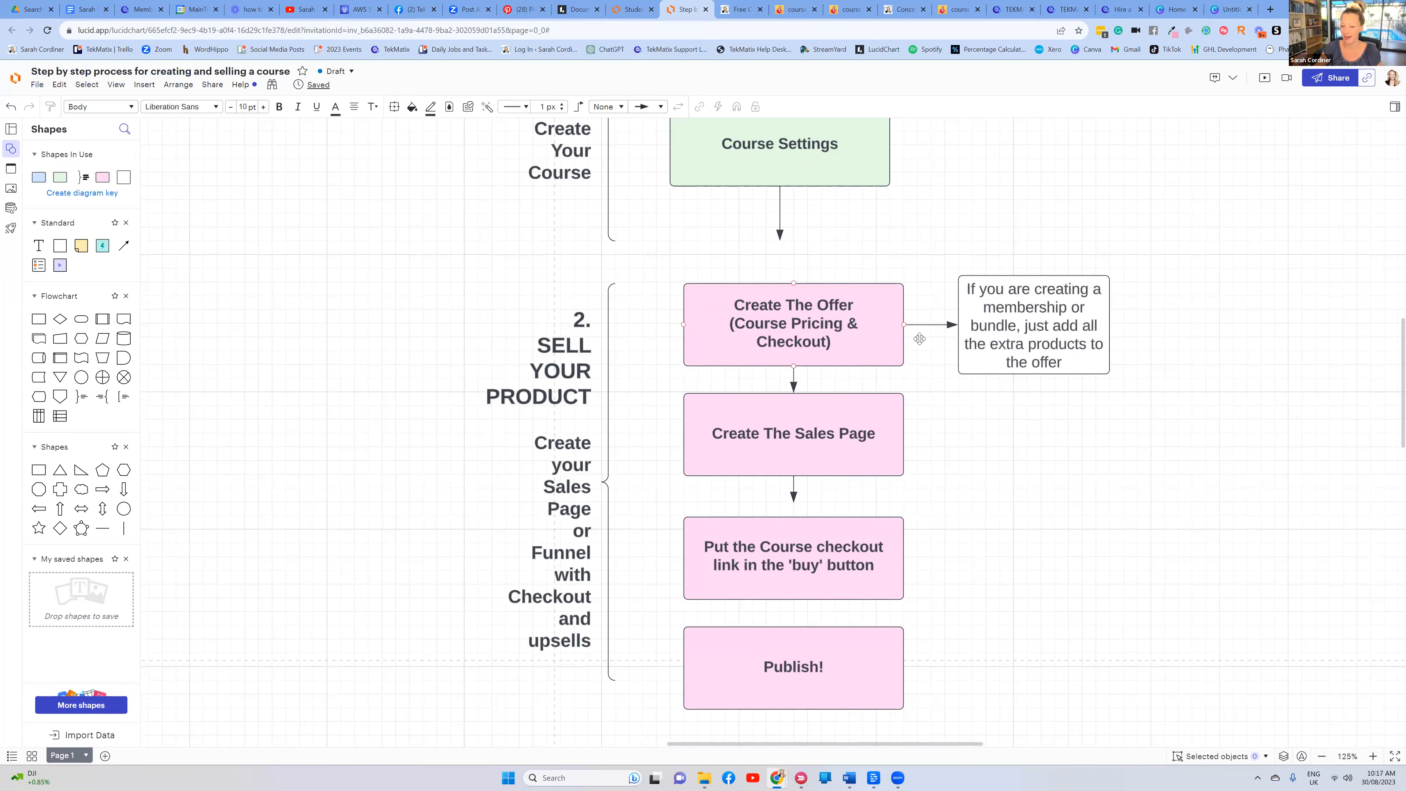
pyautogui.click(800, 311)
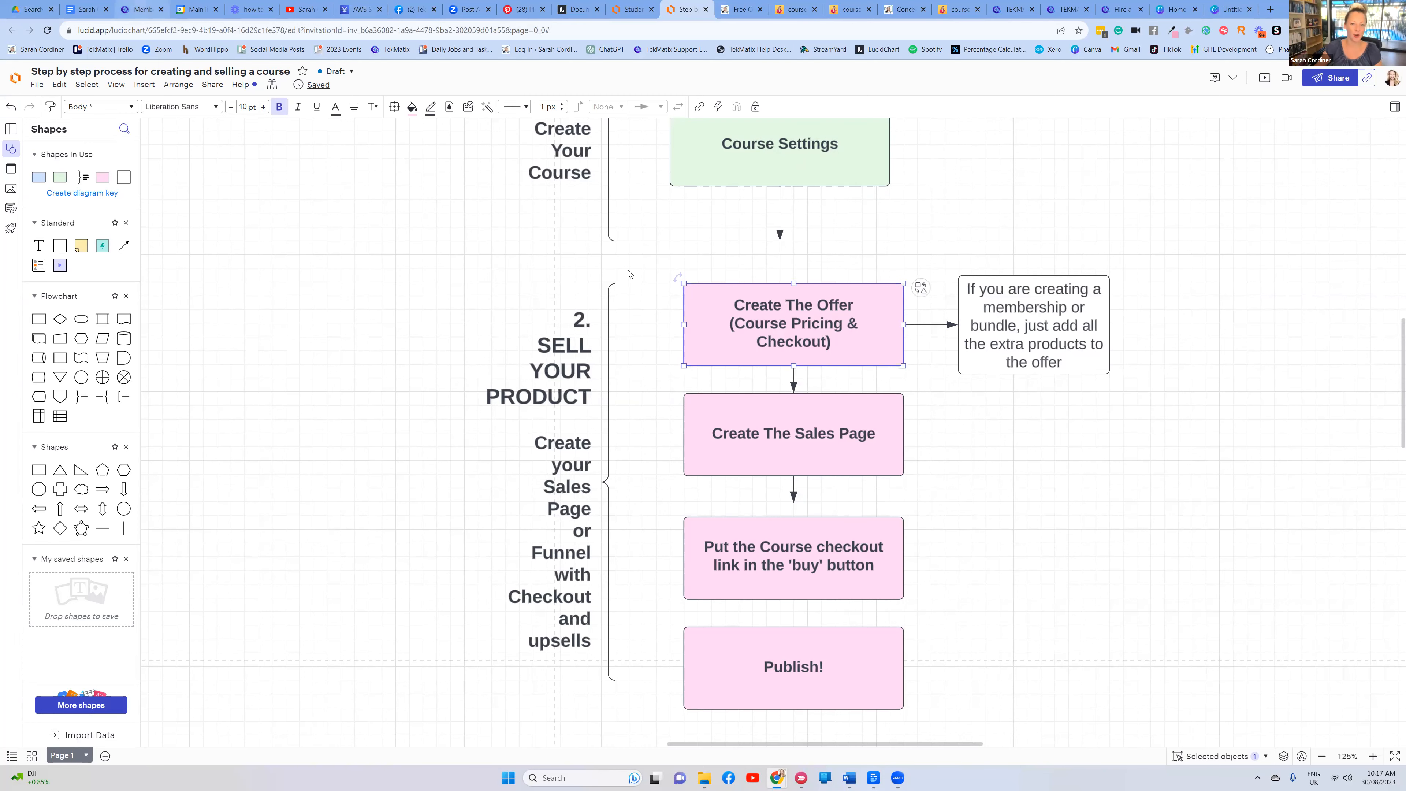
pyautogui.click(139, 13)
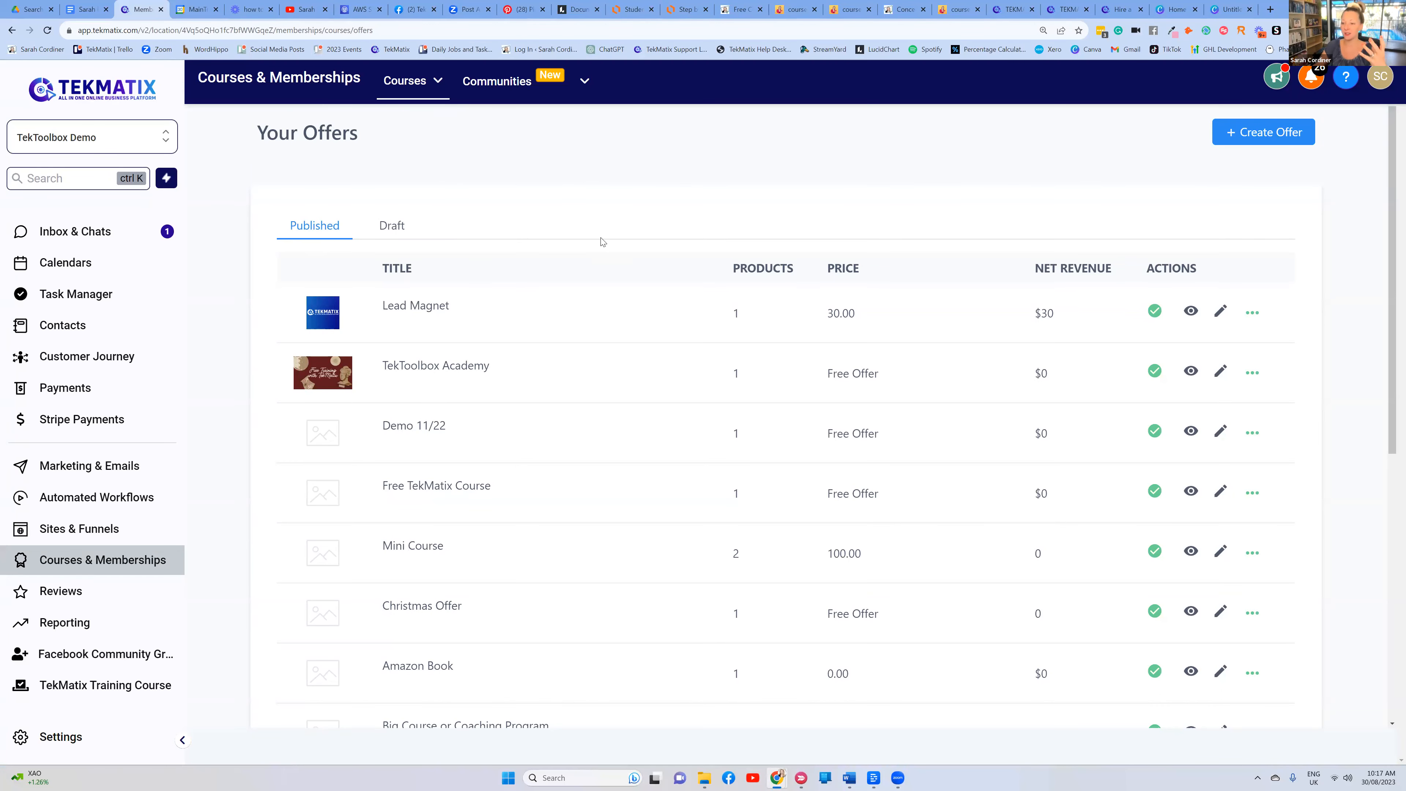
# Glance at the Concept to Course checkout, then start a new offer from Your Offers
pyautogui.click(801, 5)
pyautogui.click(962, 6)
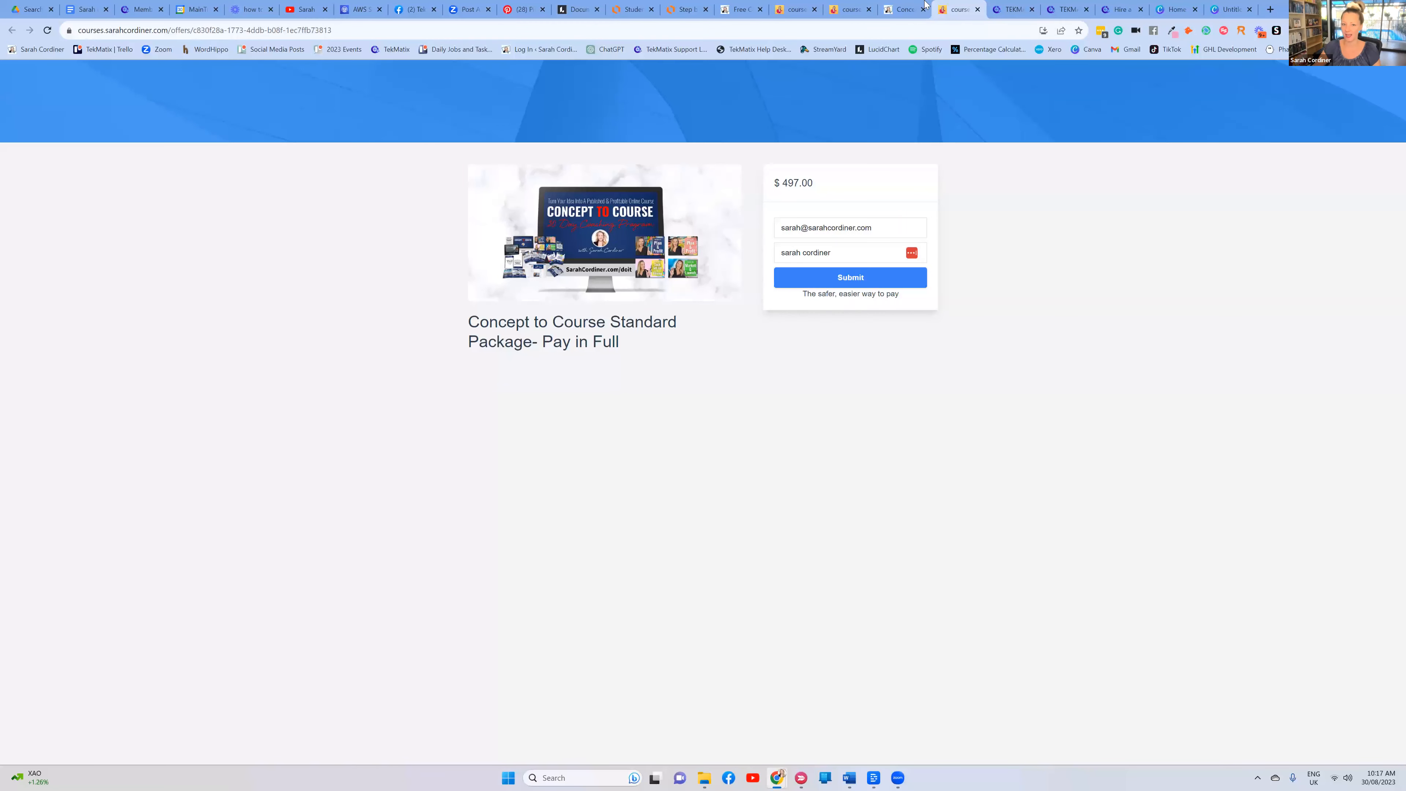
pyautogui.click(135, 7)
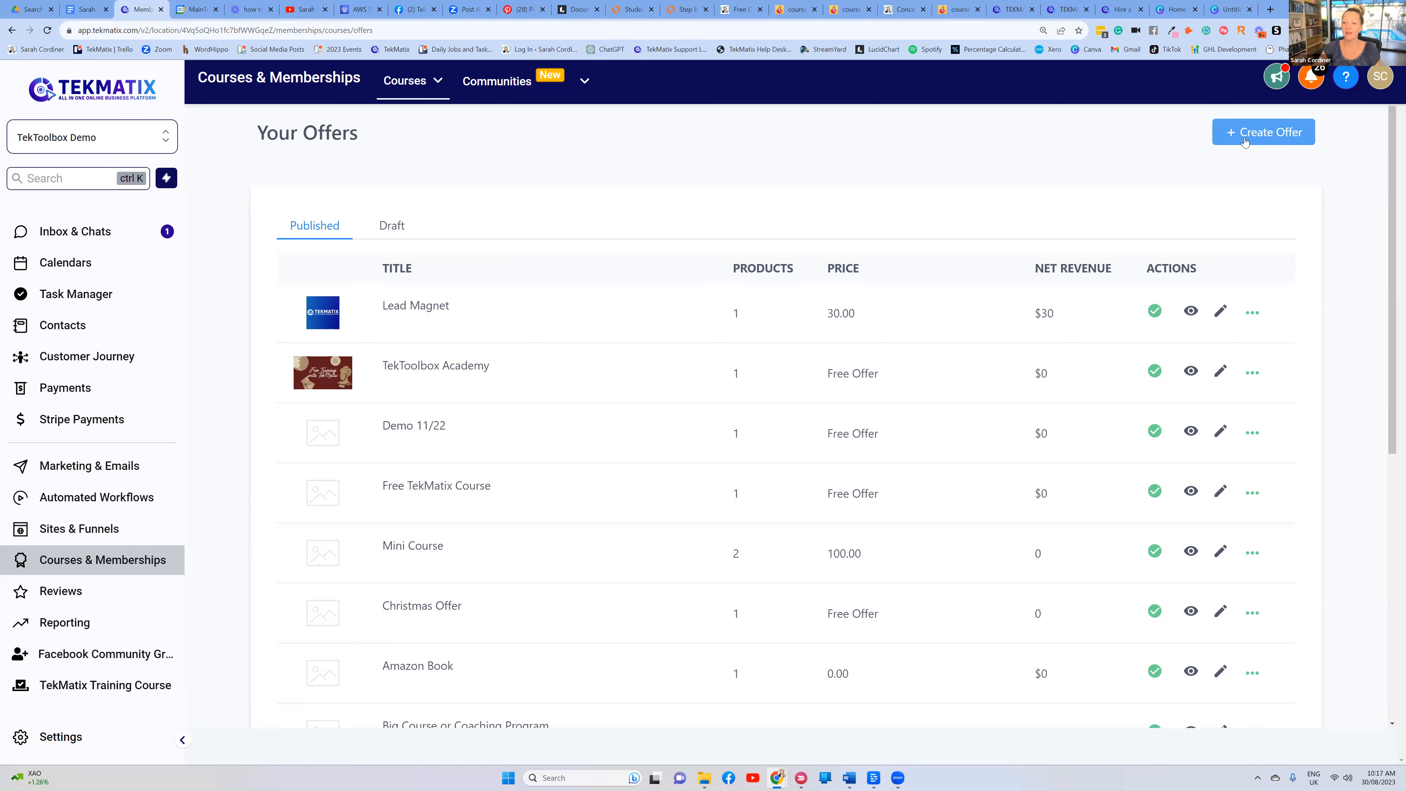
pyautogui.click(1245, 140)
# Title the new offer 'Astrology Course - Lite Package' and include the Astrology Course product
pyautogui.click(591, 250)
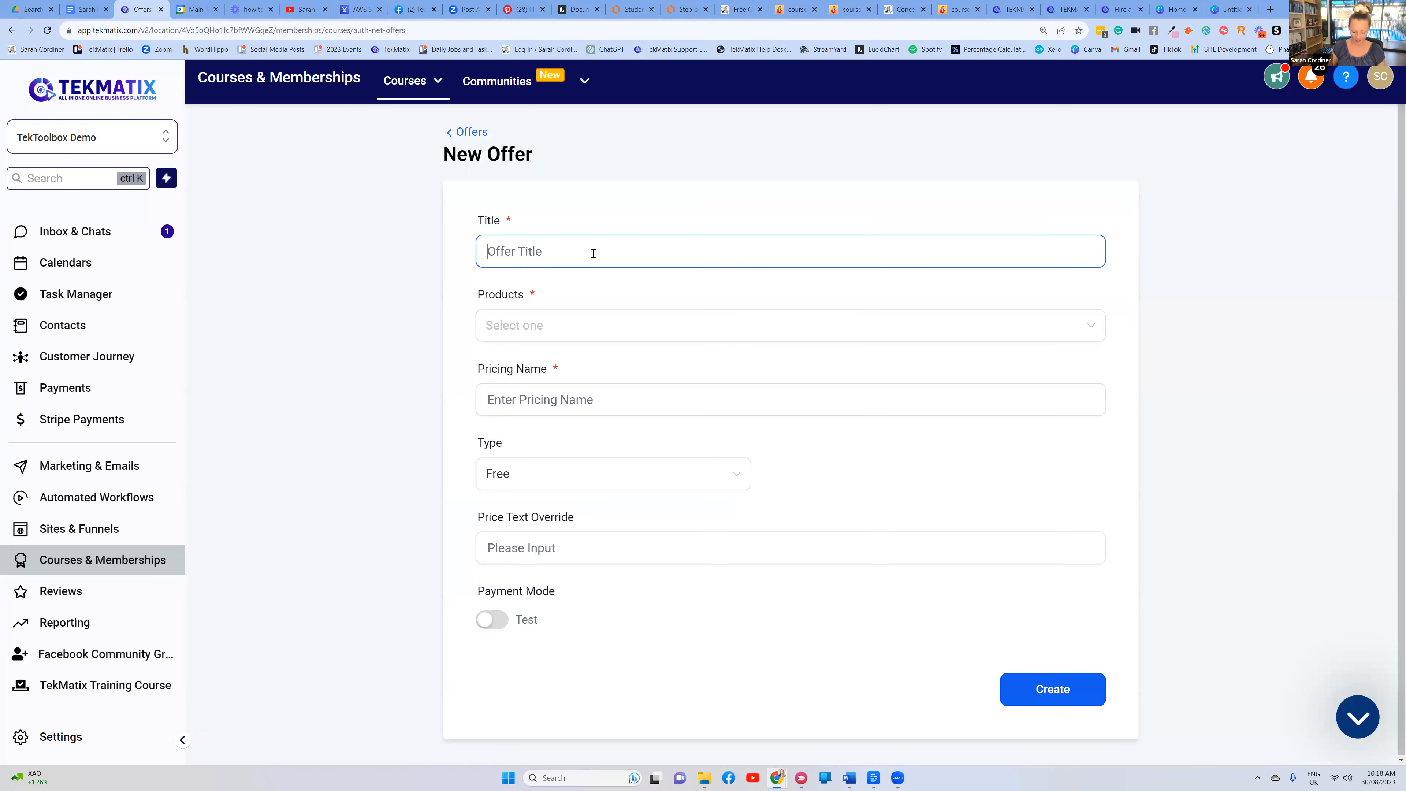
pyautogui.write('A')
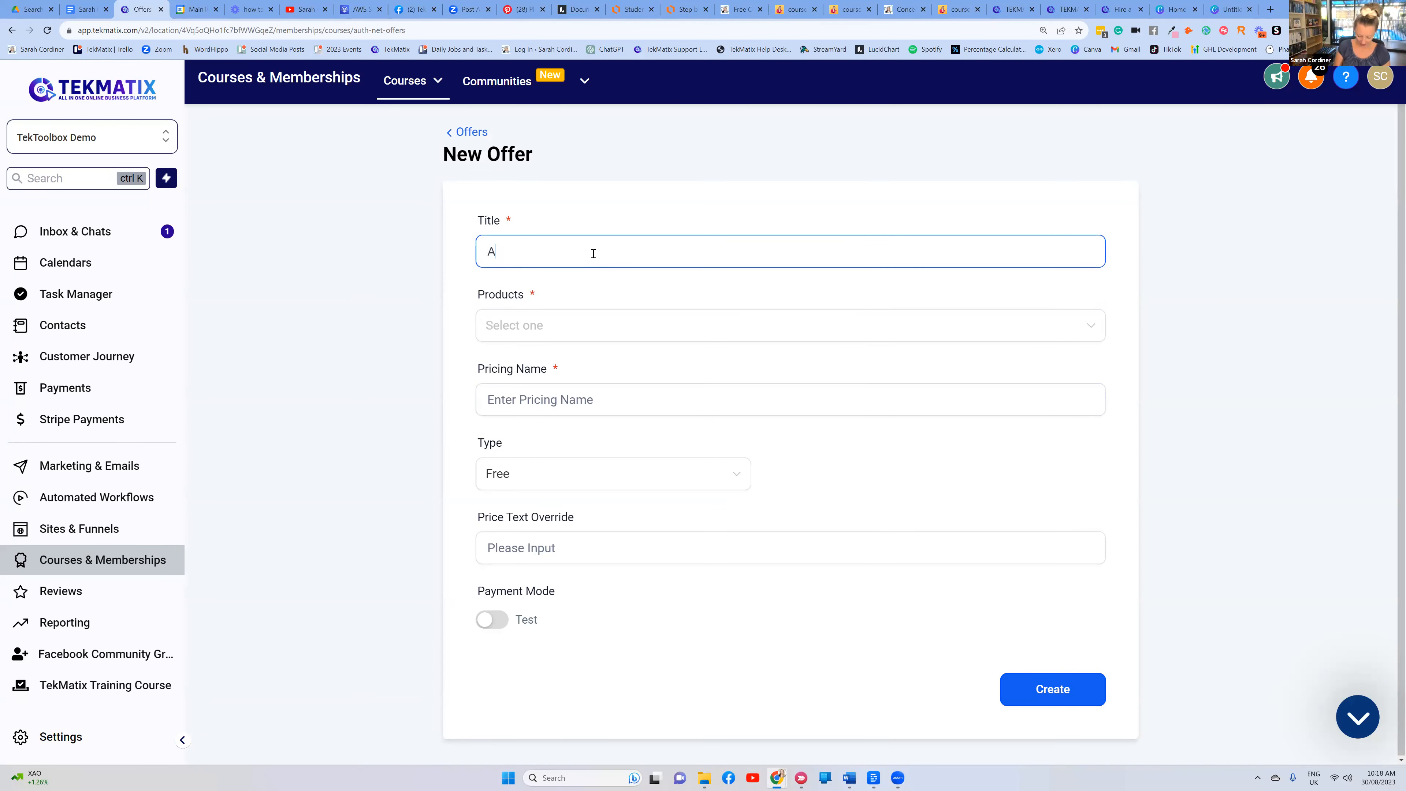
pyautogui.write('strology Cou')
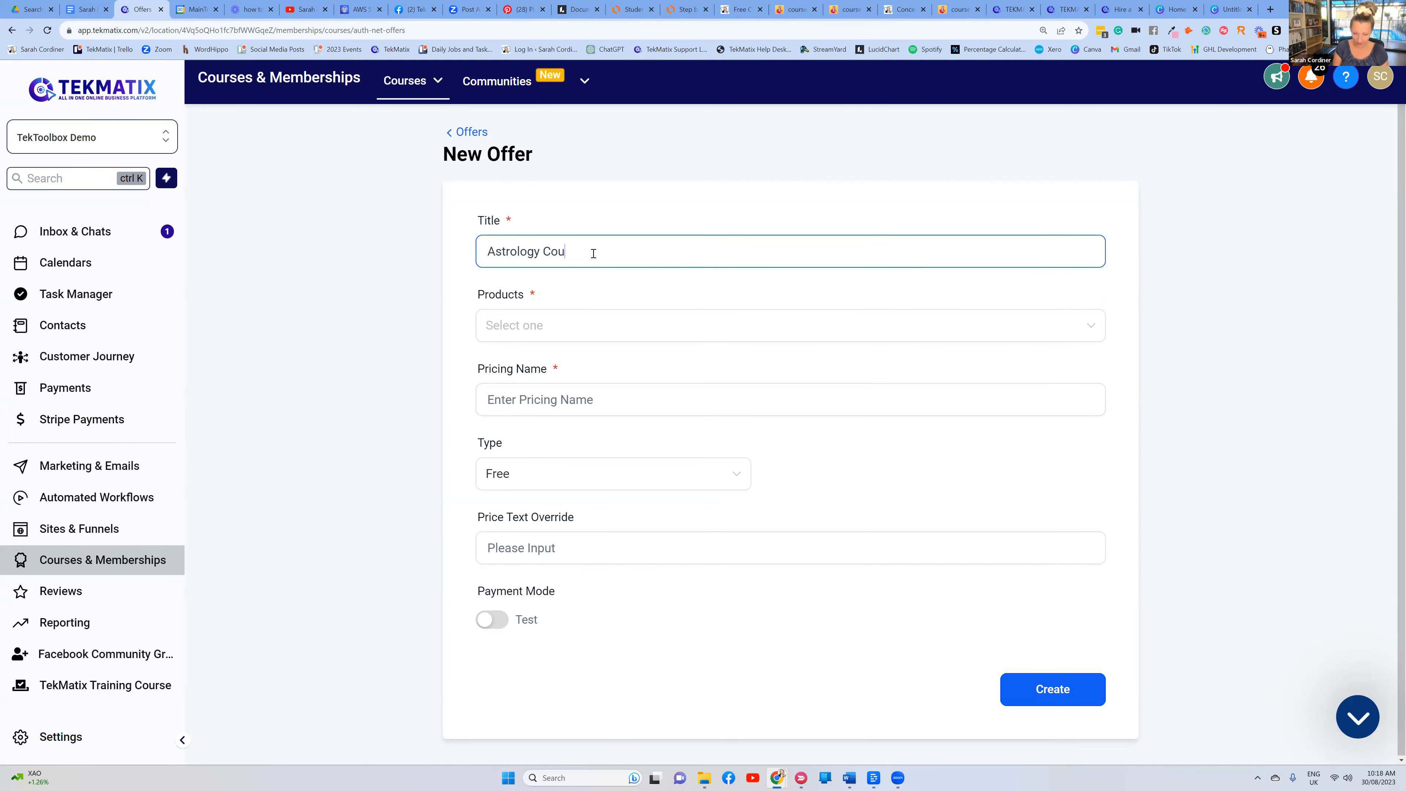
pyautogui.write('rse - Lite Package')
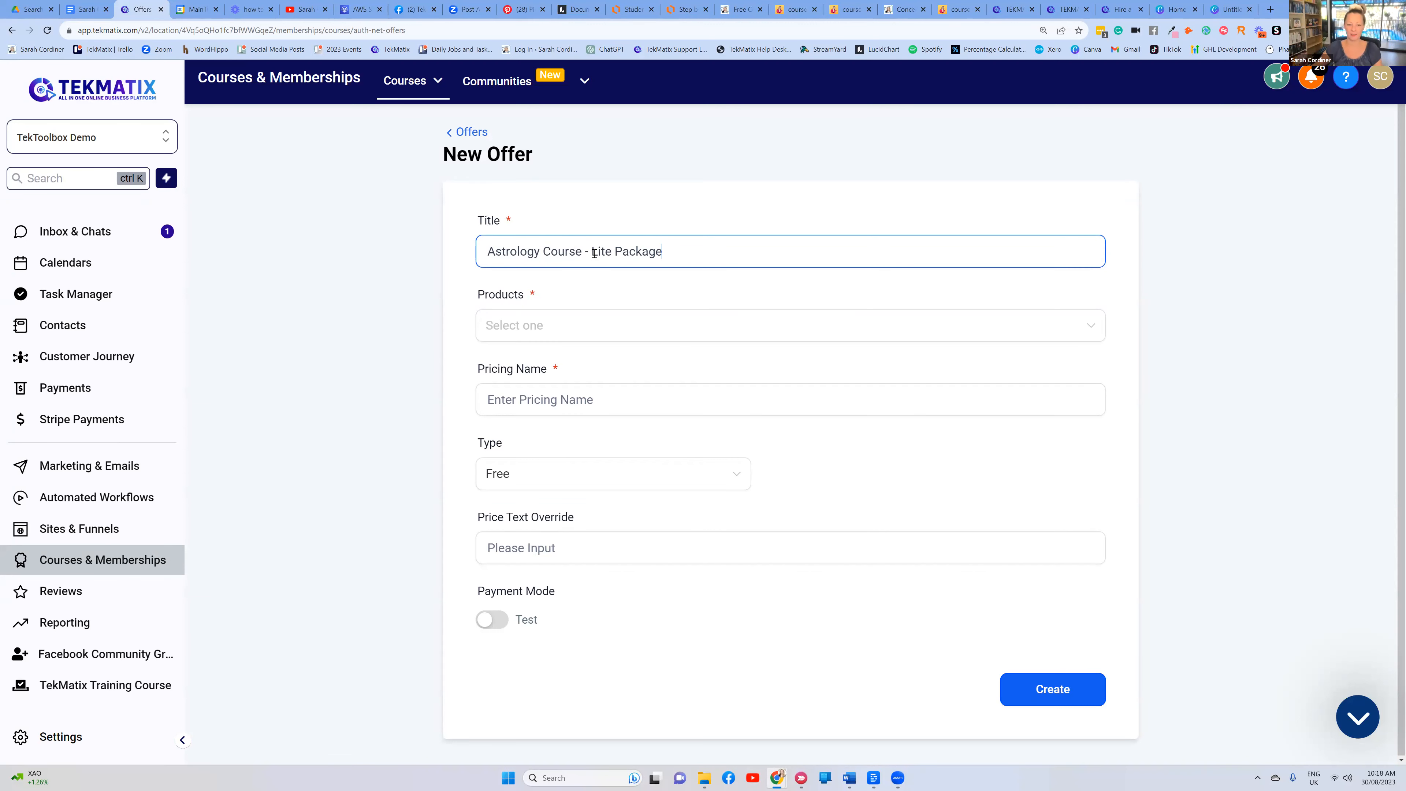
pyautogui.click(534, 325)
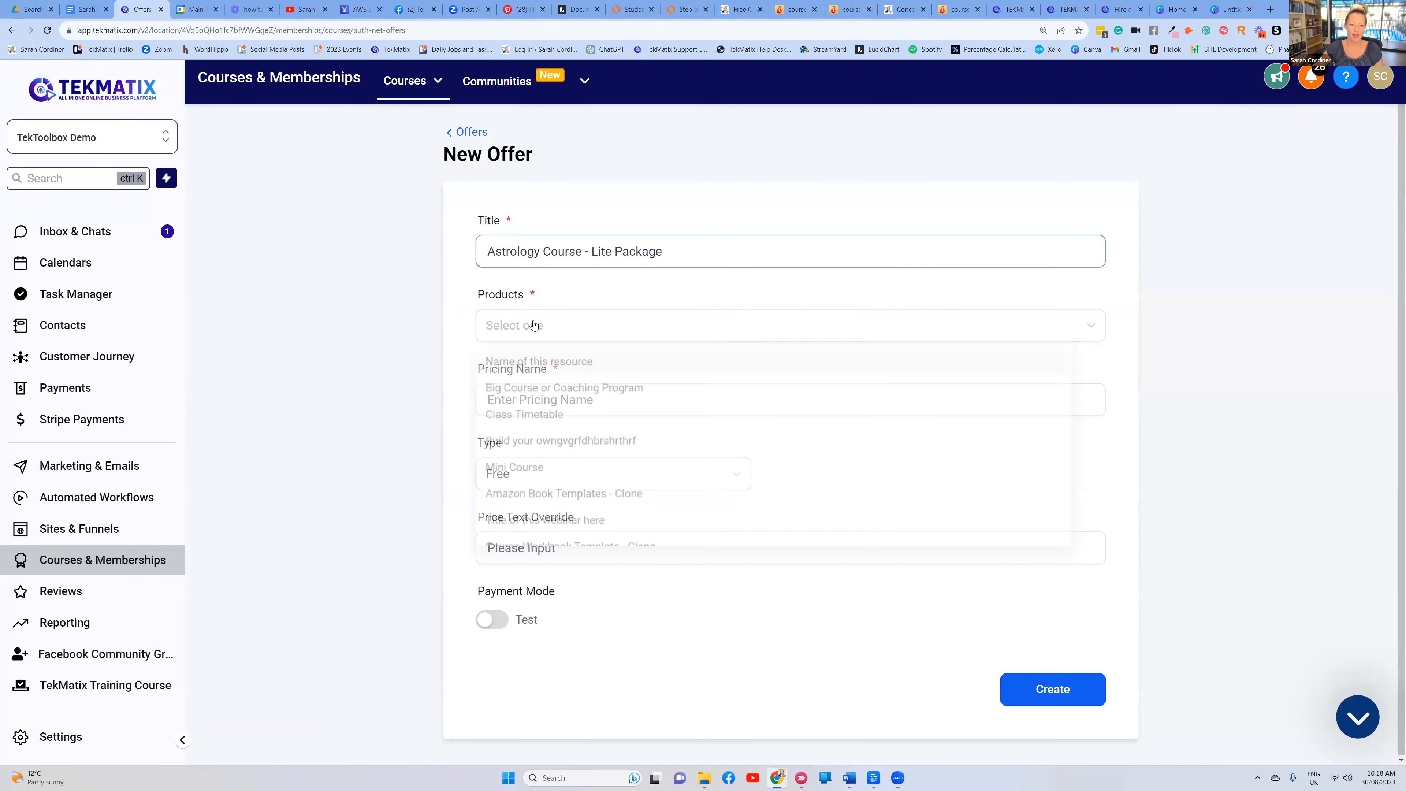
pyautogui.scroll(-2, 577, 421)
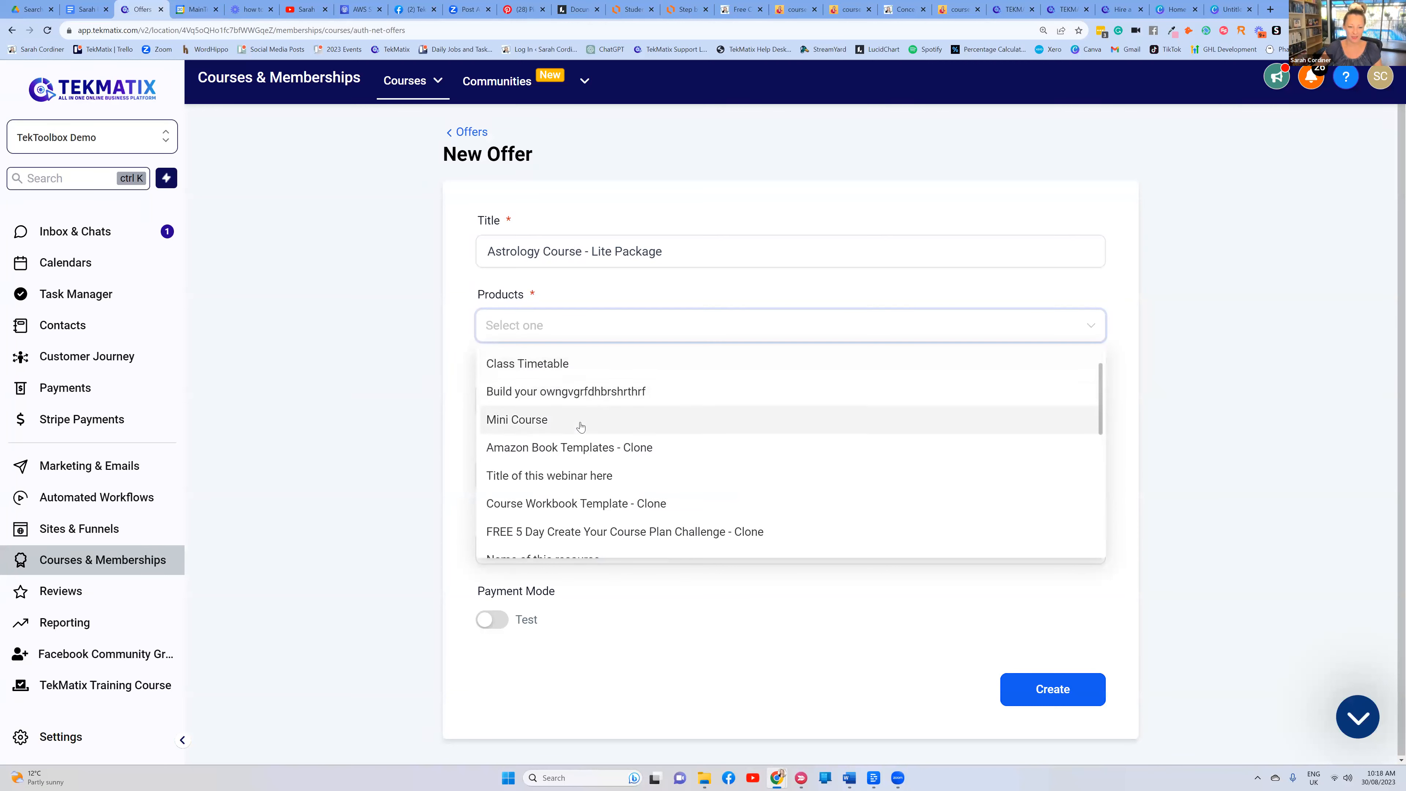
pyautogui.scroll(-1, 572, 389)
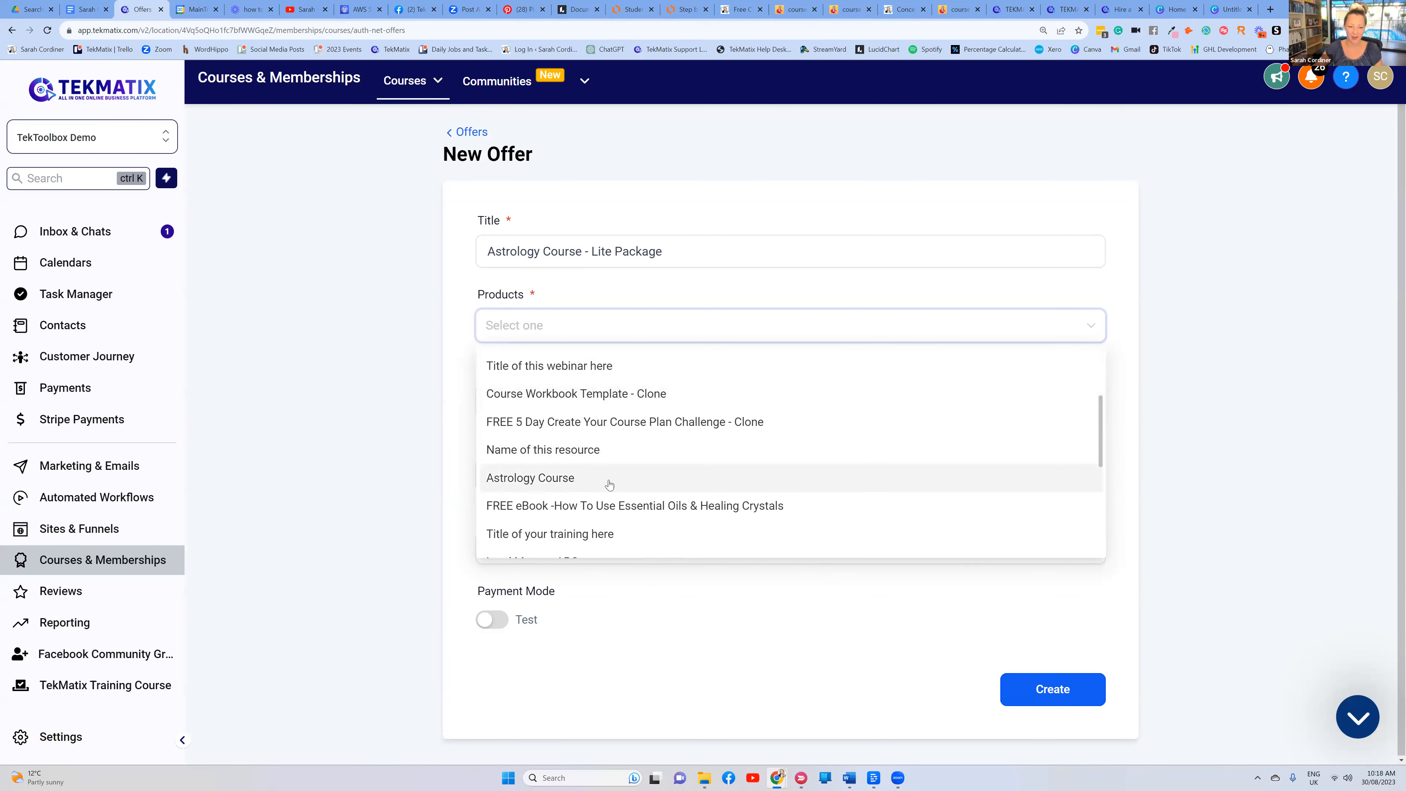
pyautogui.click(569, 478)
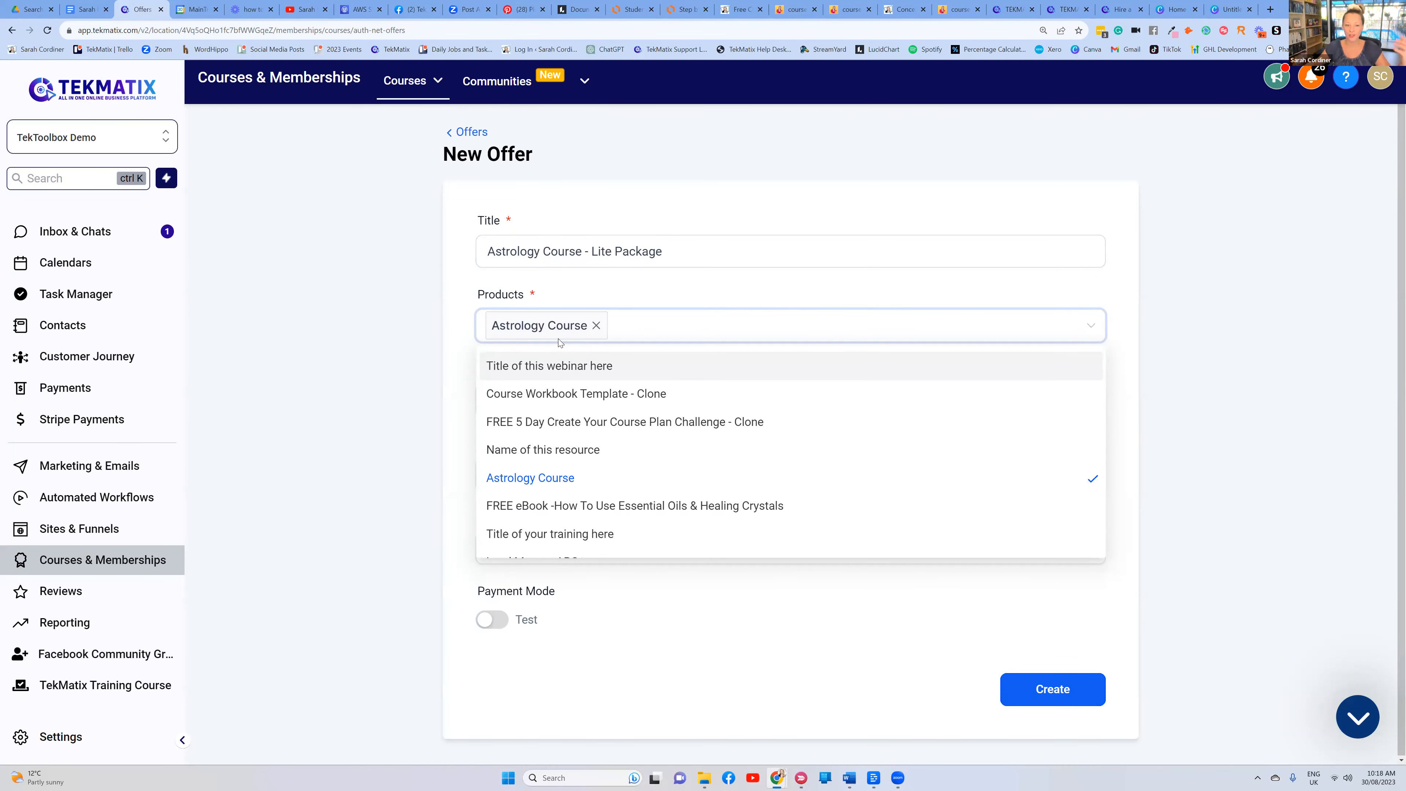
pyautogui.click(577, 301)
# Copy the offer title into the Pricing Name field
pyautogui.click(530, 399)
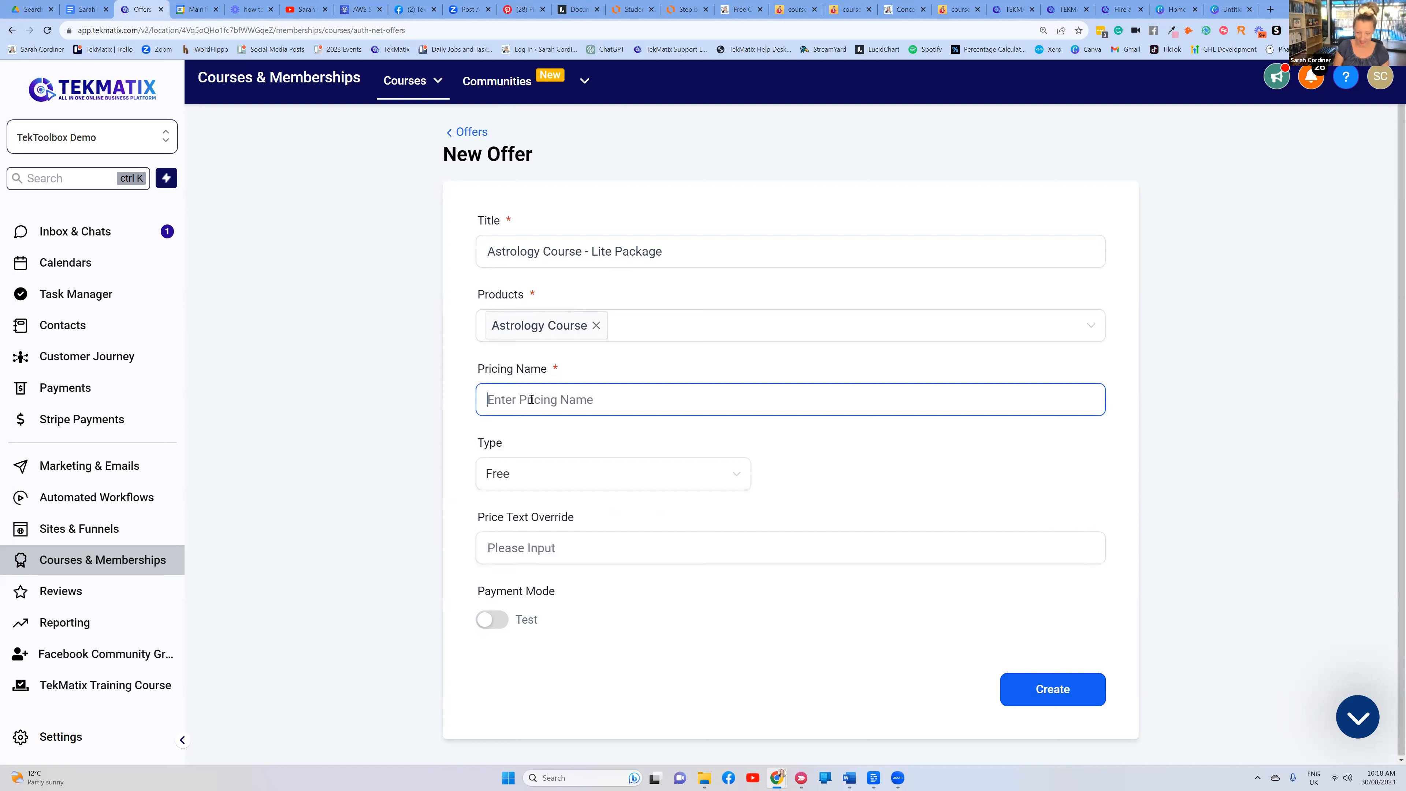
pyautogui.moveTo(684, 242); pyautogui.dragTo(458, 242)
pyautogui.hotkey('ctrl', 'c')
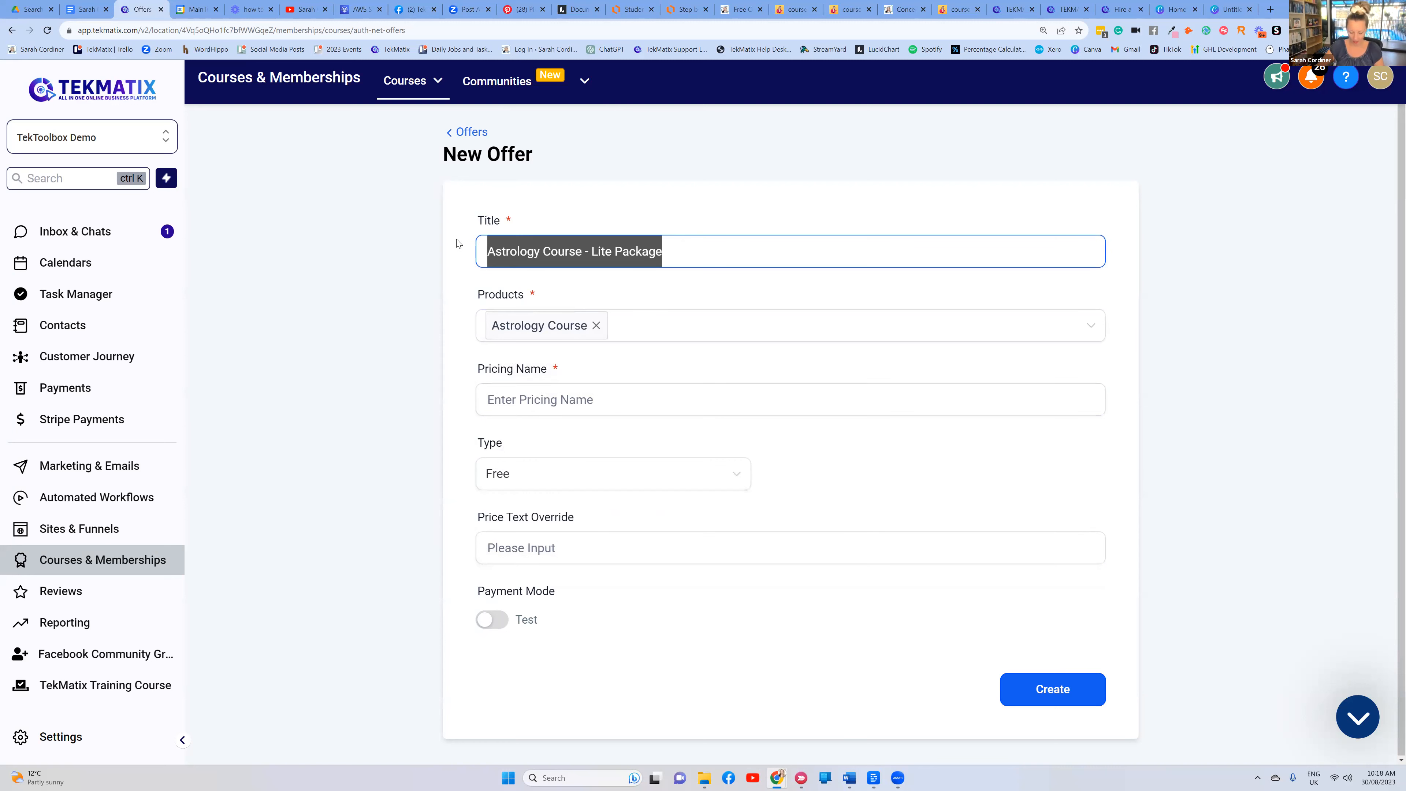
pyautogui.click(518, 397)
pyautogui.hotkey('ctrl', 'v')
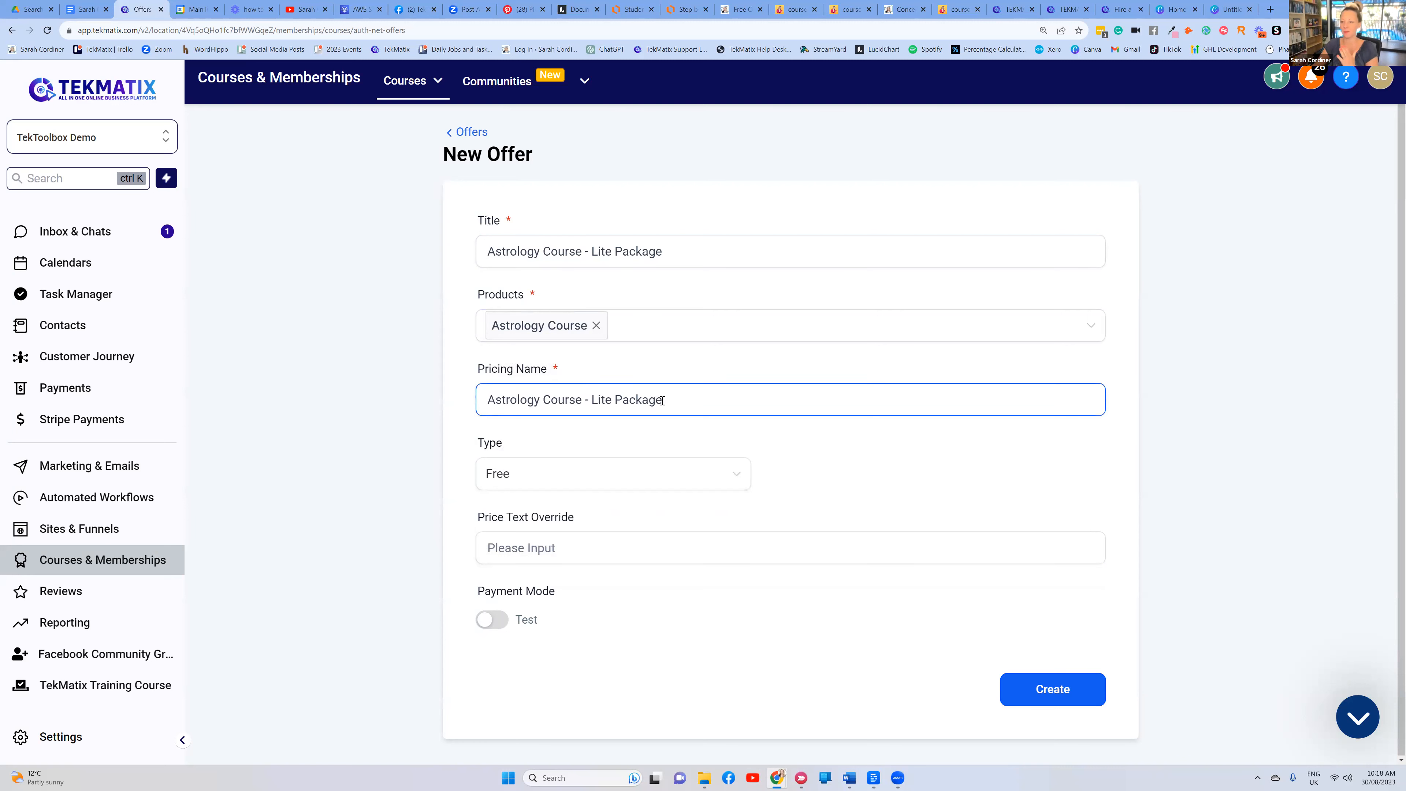
pyautogui.moveTo(577, 399); pyautogui.dragTo(472, 402)
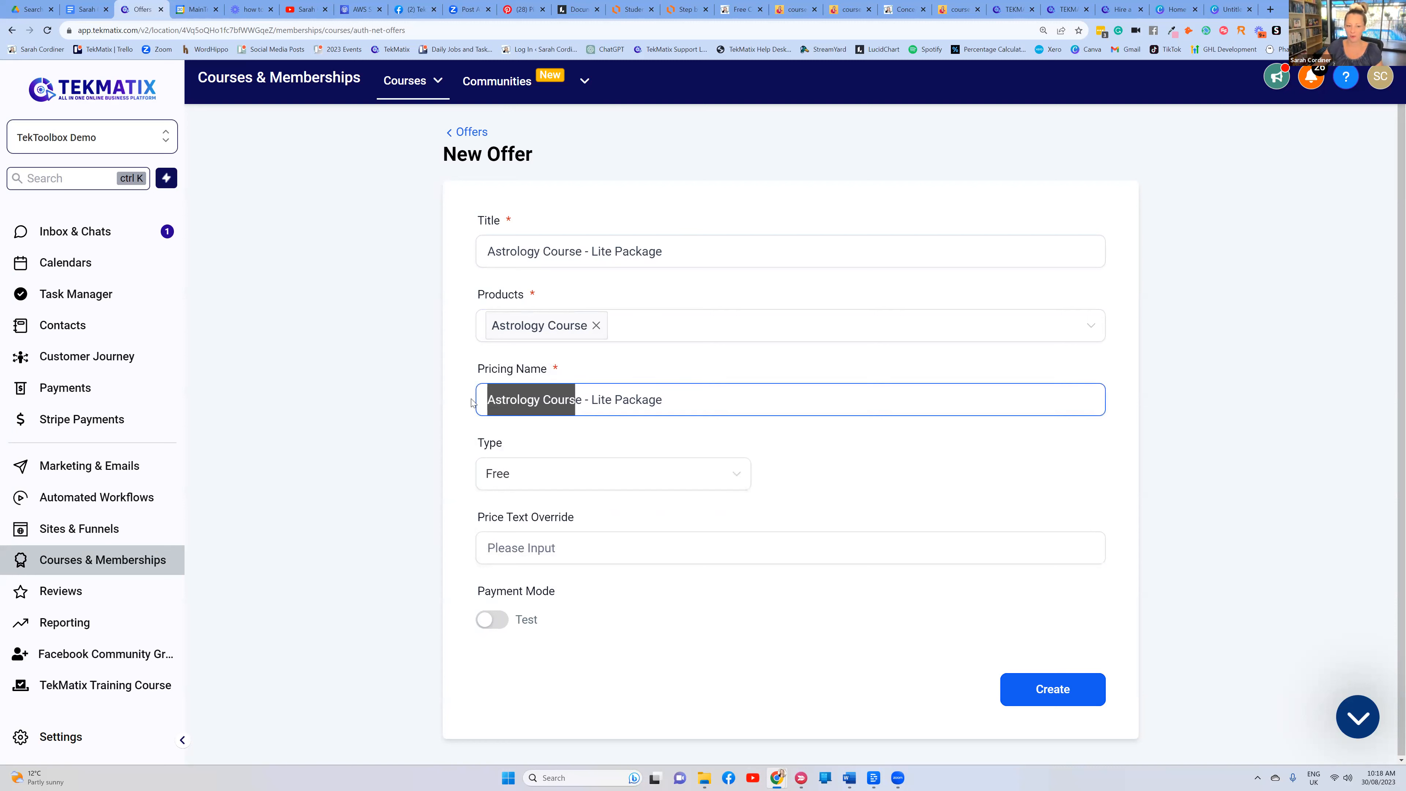
pyautogui.moveTo(585, 400); pyautogui.dragTo(486, 400)
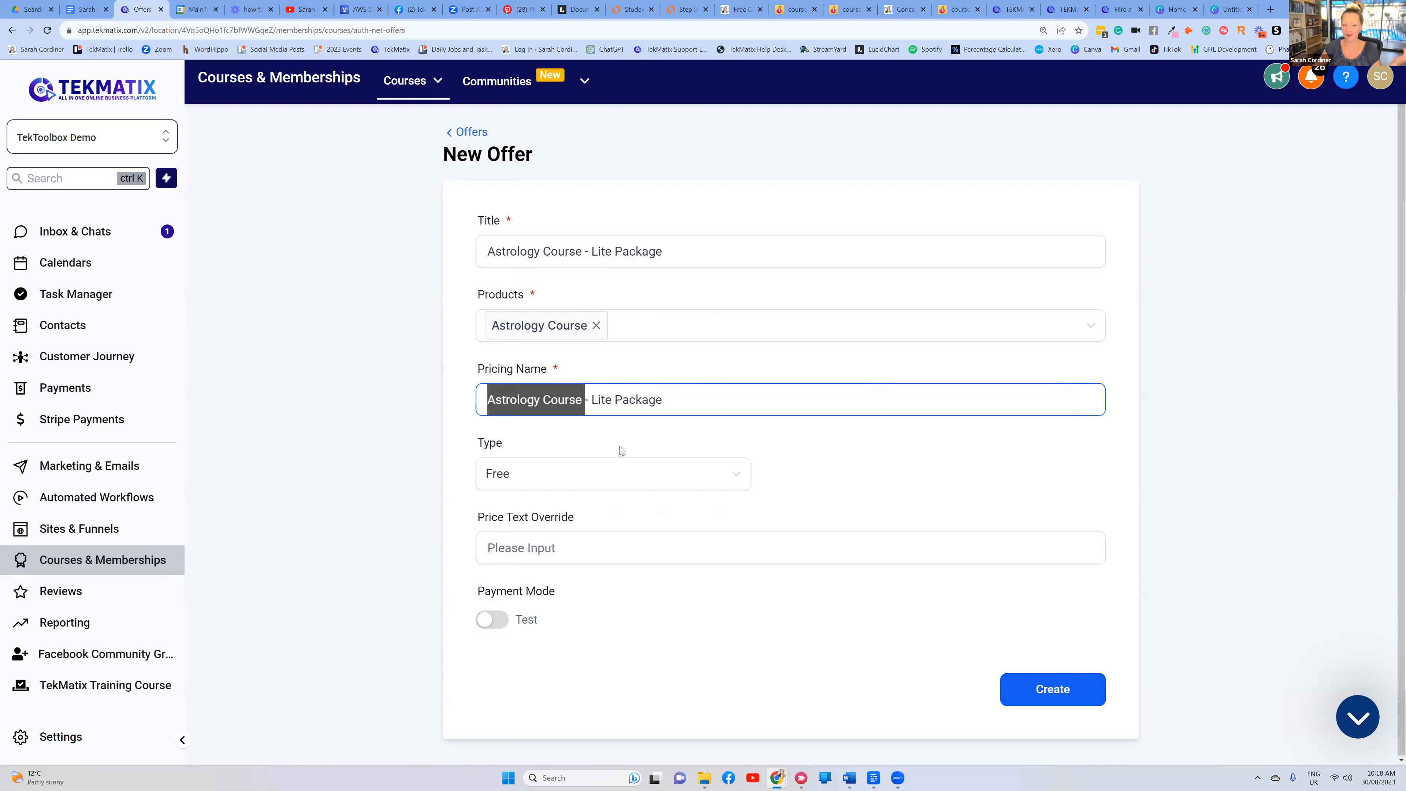
pyautogui.click(838, 447)
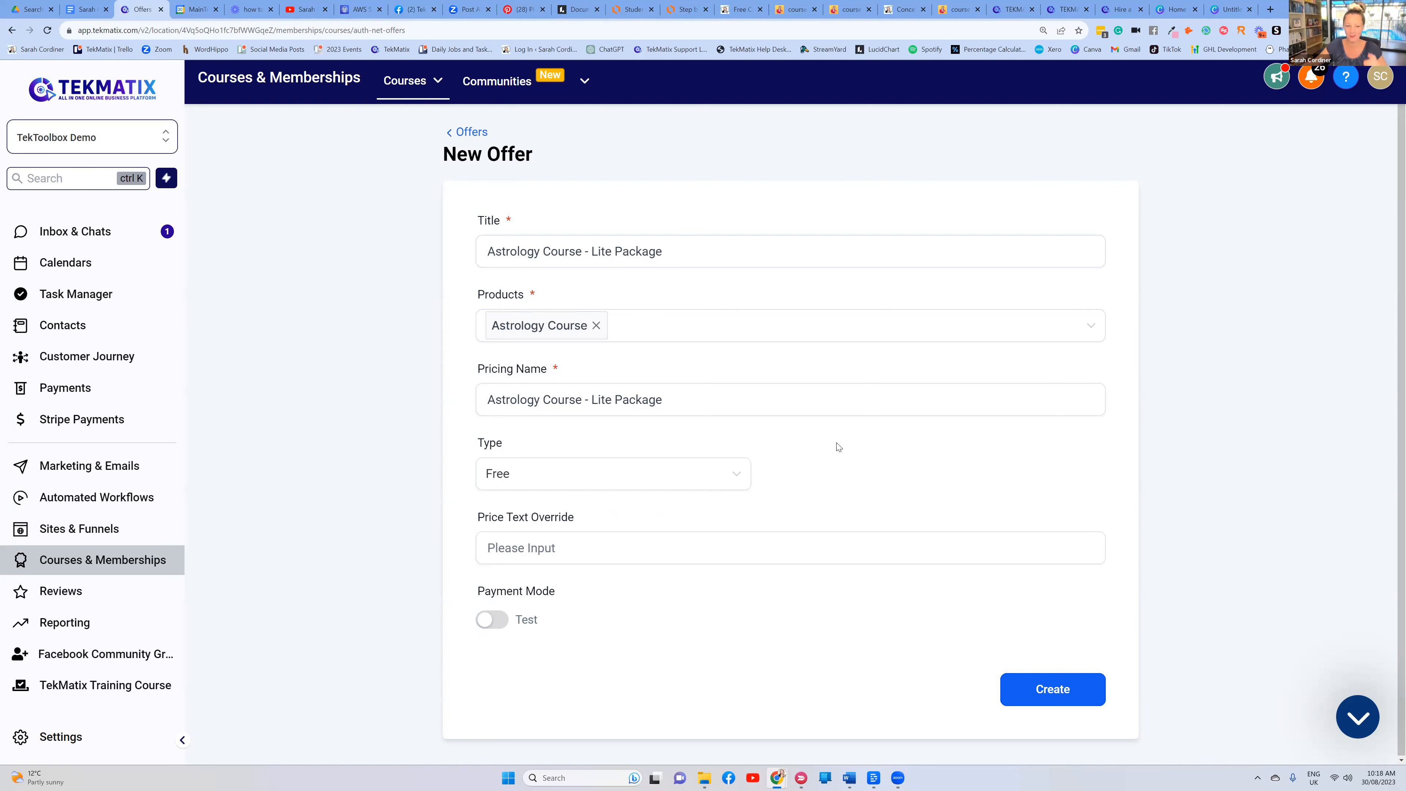
# Set the pricing type to One Time with an amount of 250
pyautogui.click(543, 482)
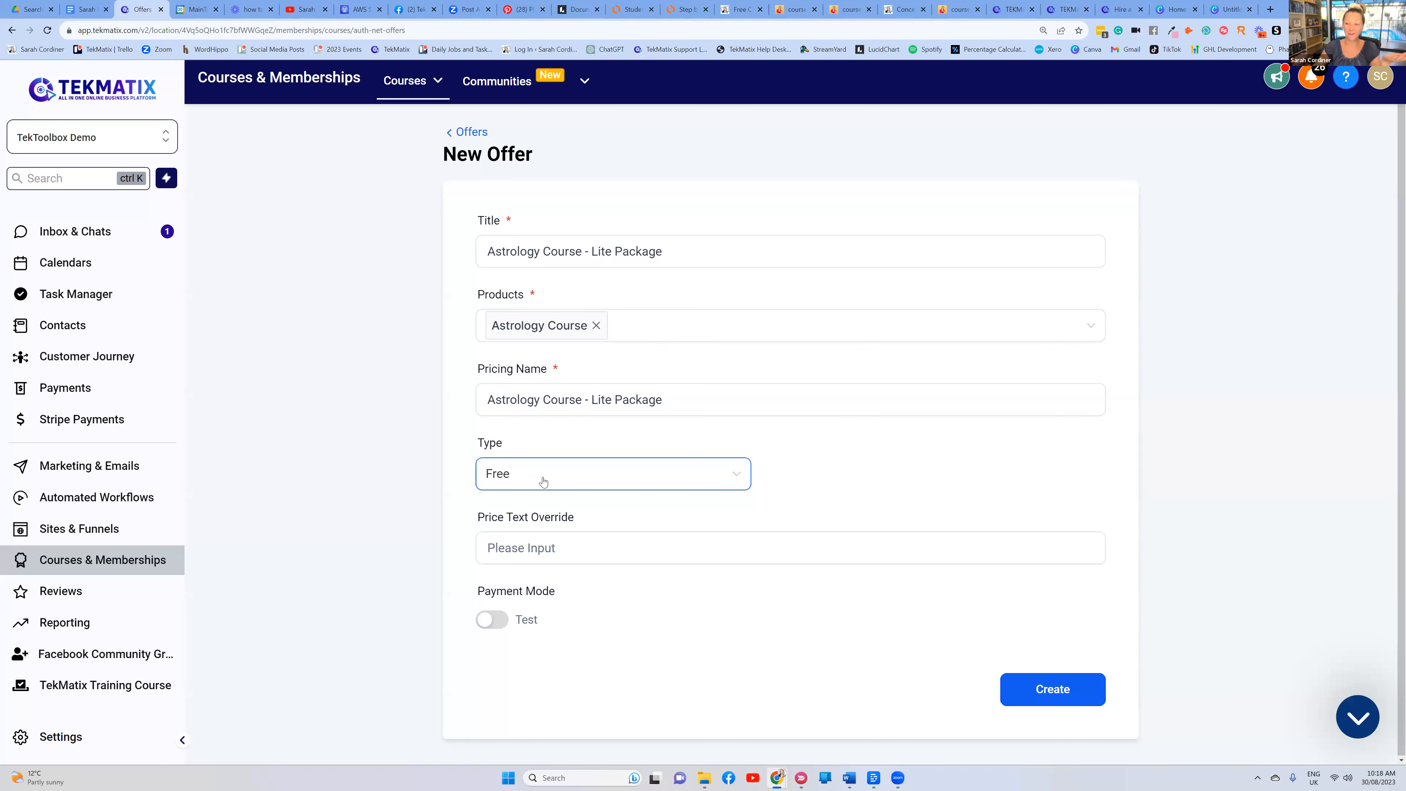
pyautogui.click(543, 482)
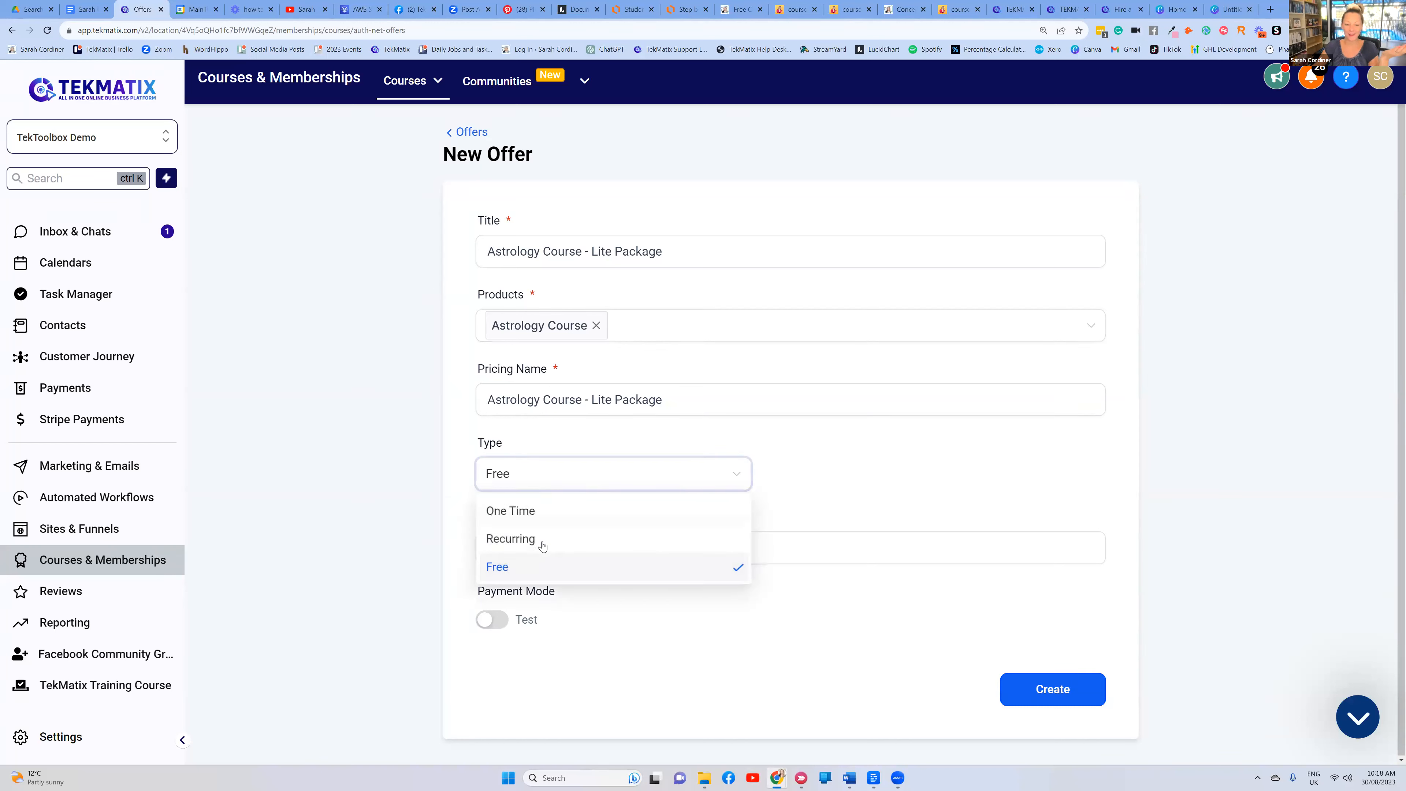
pyautogui.click(572, 560)
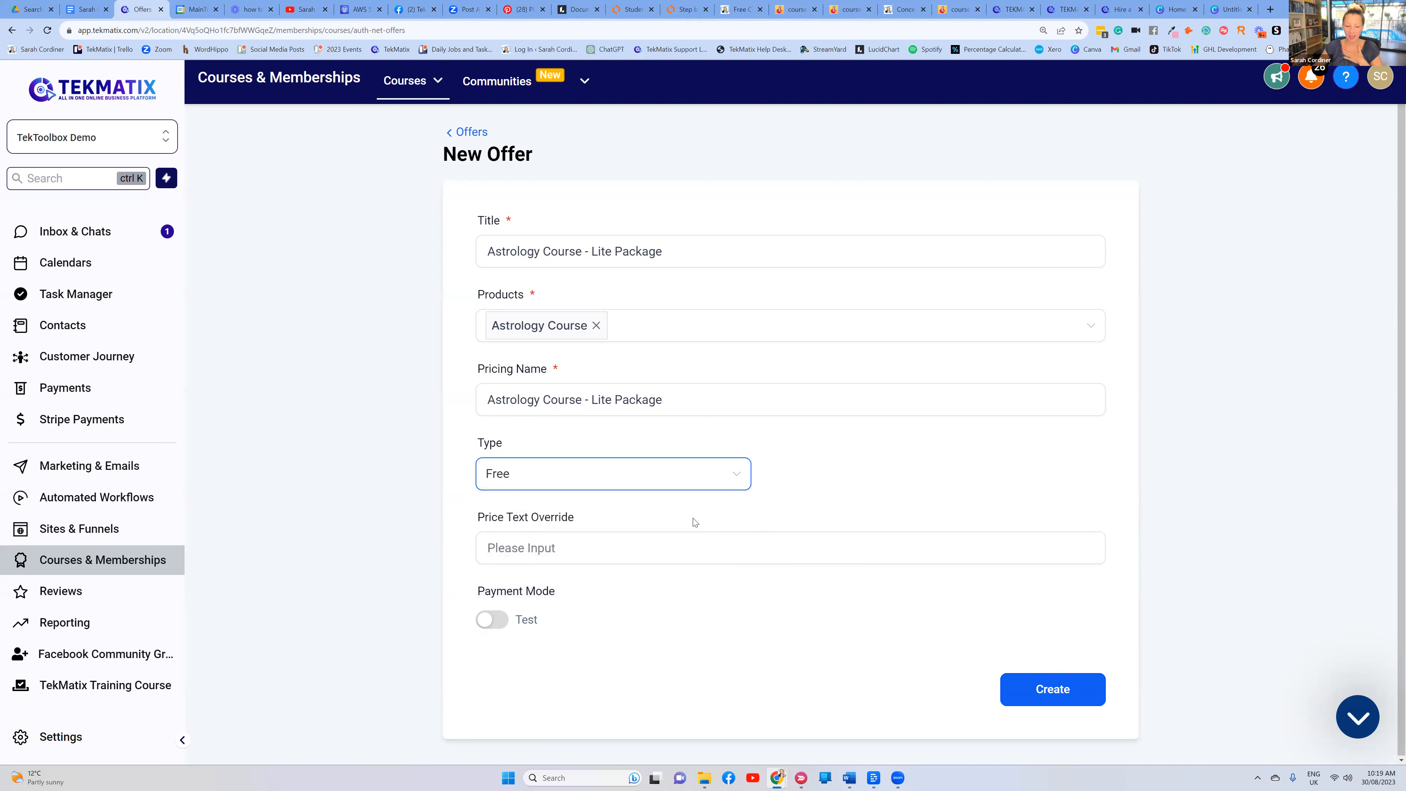
pyautogui.click(546, 478)
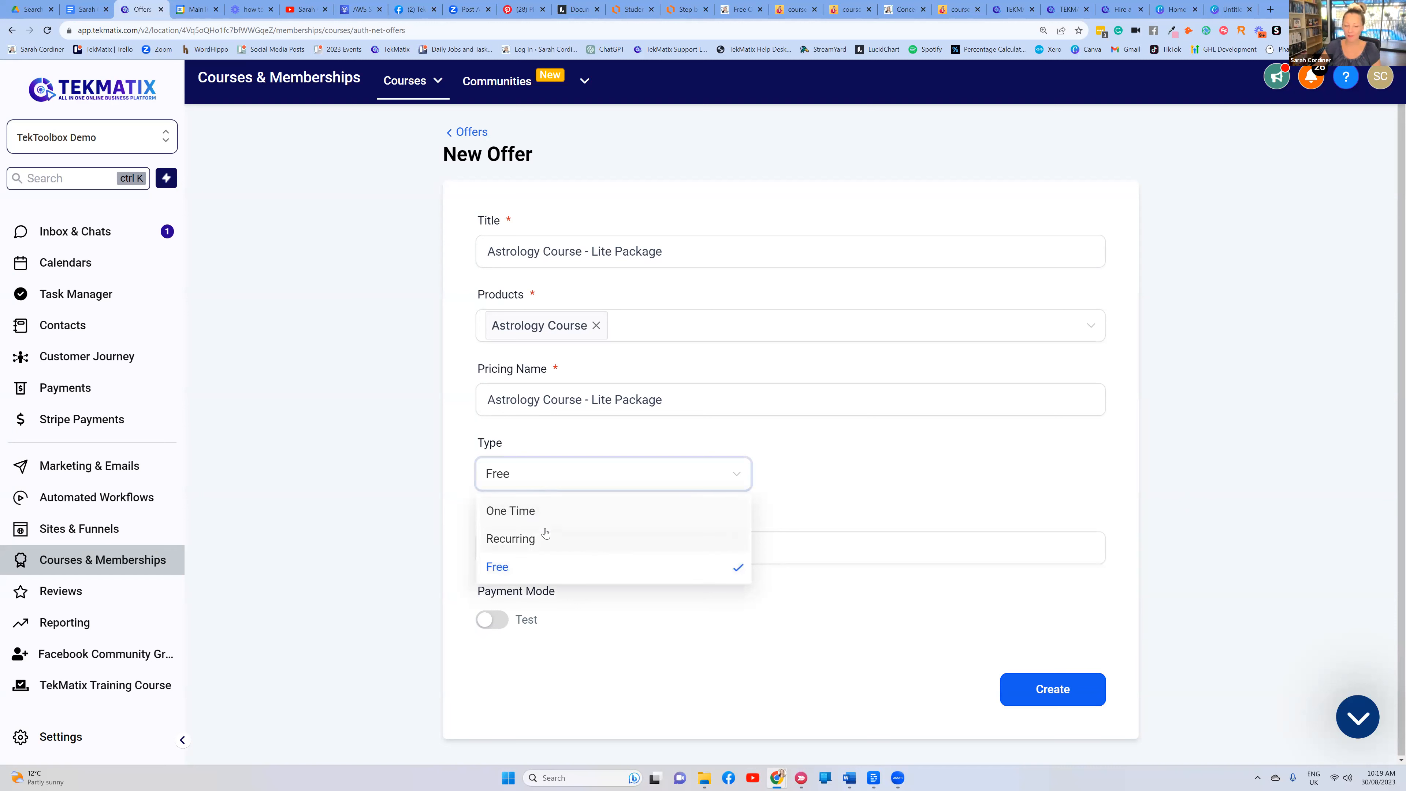
pyautogui.click(547, 516)
pyautogui.click(850, 474)
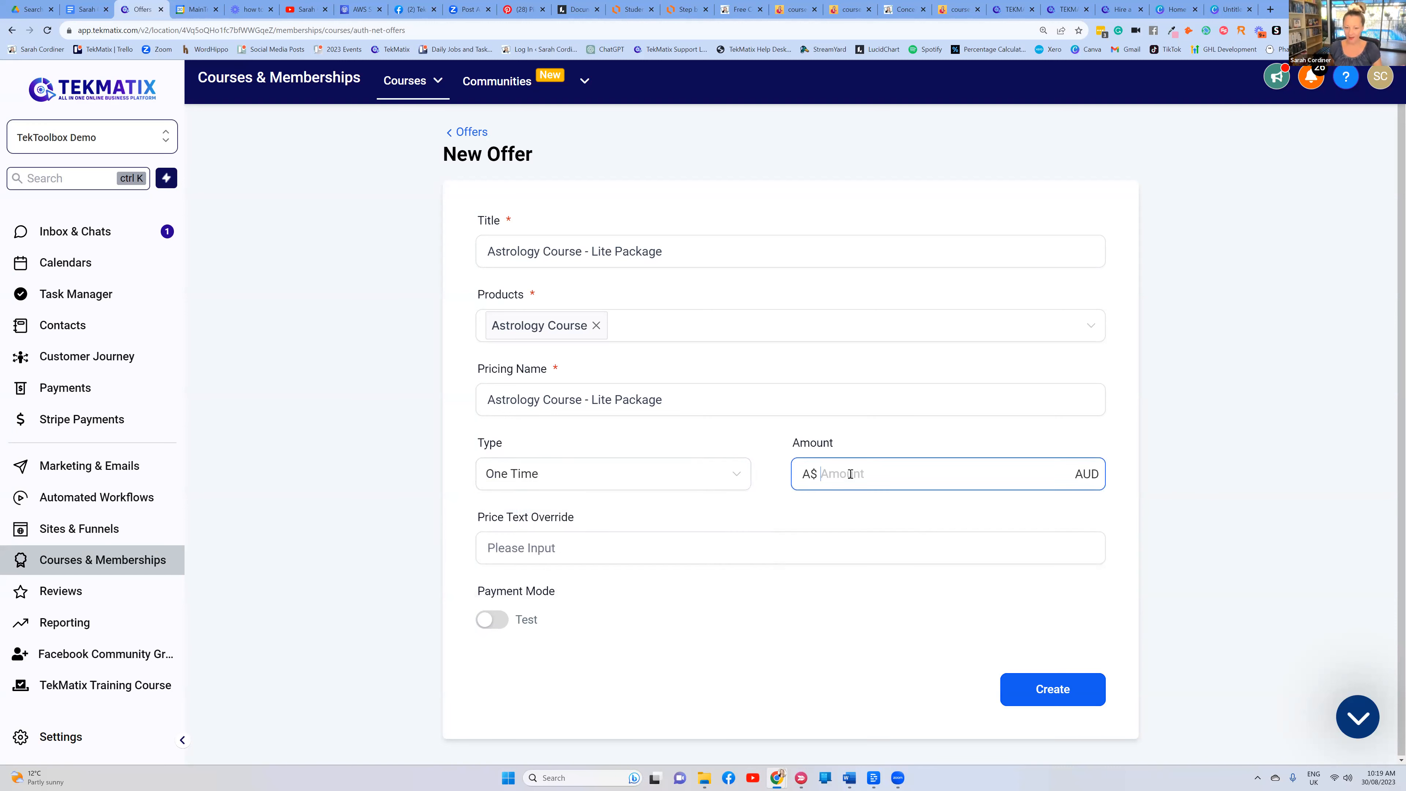
pyautogui.write('250')
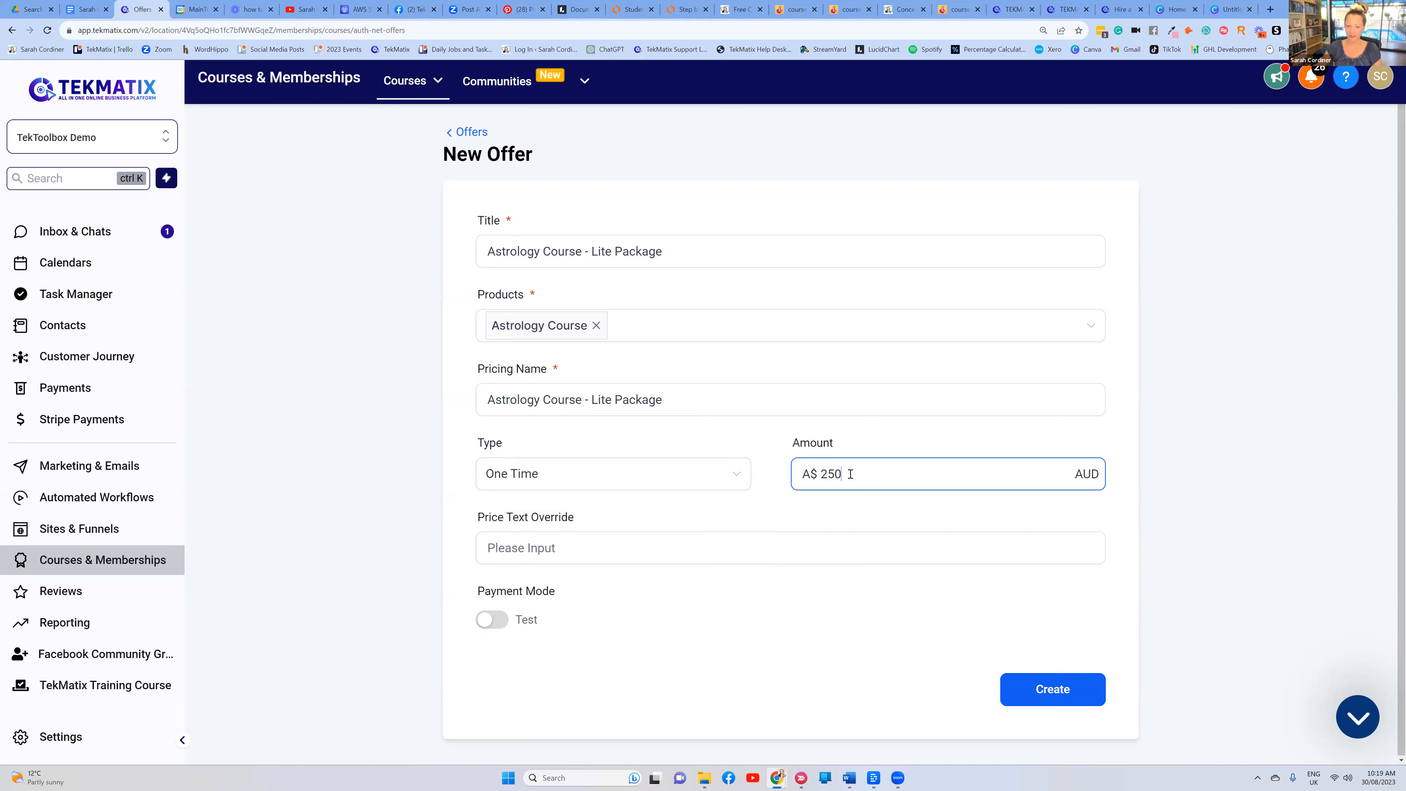
pyautogui.click(876, 439)
pyautogui.click(878, 468)
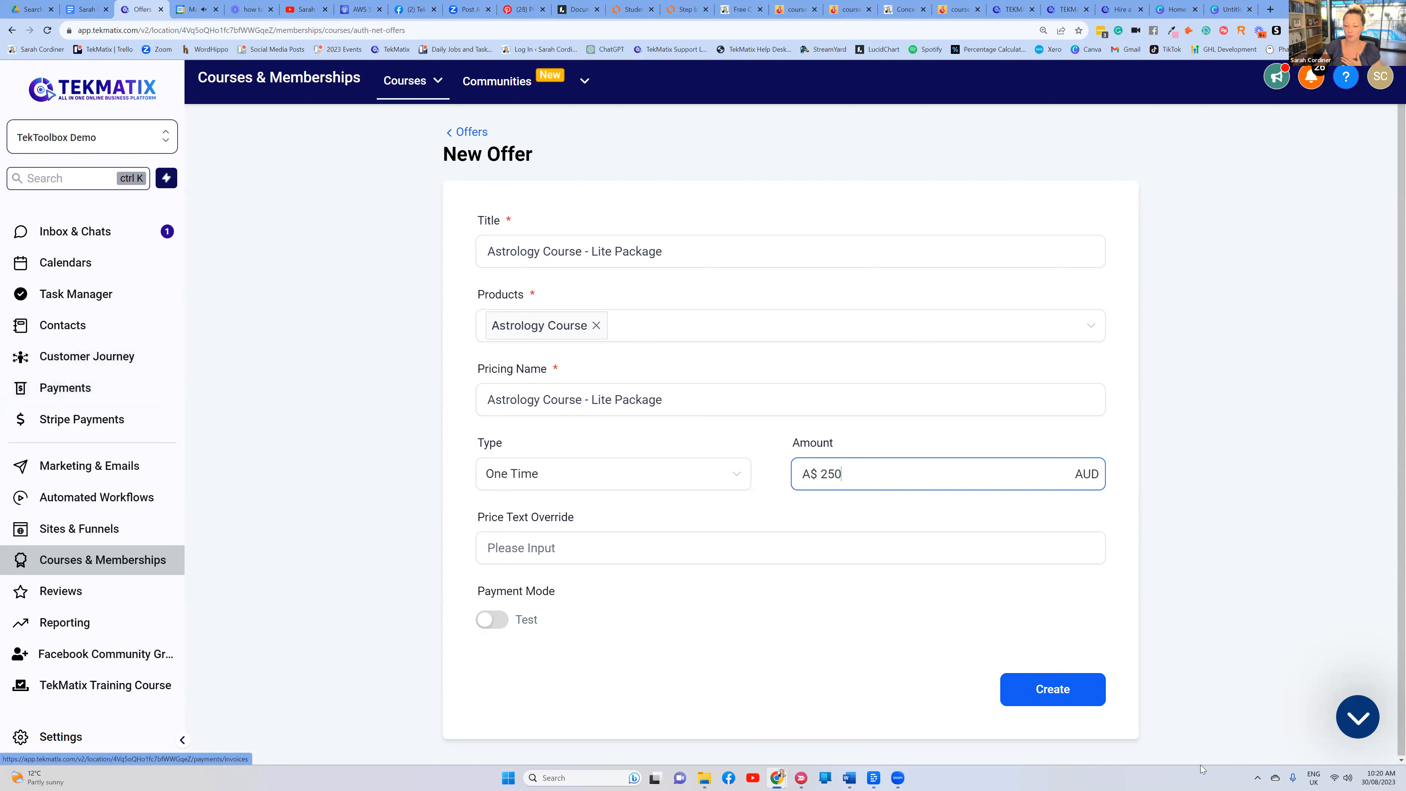
pyautogui.click(1358, 716)
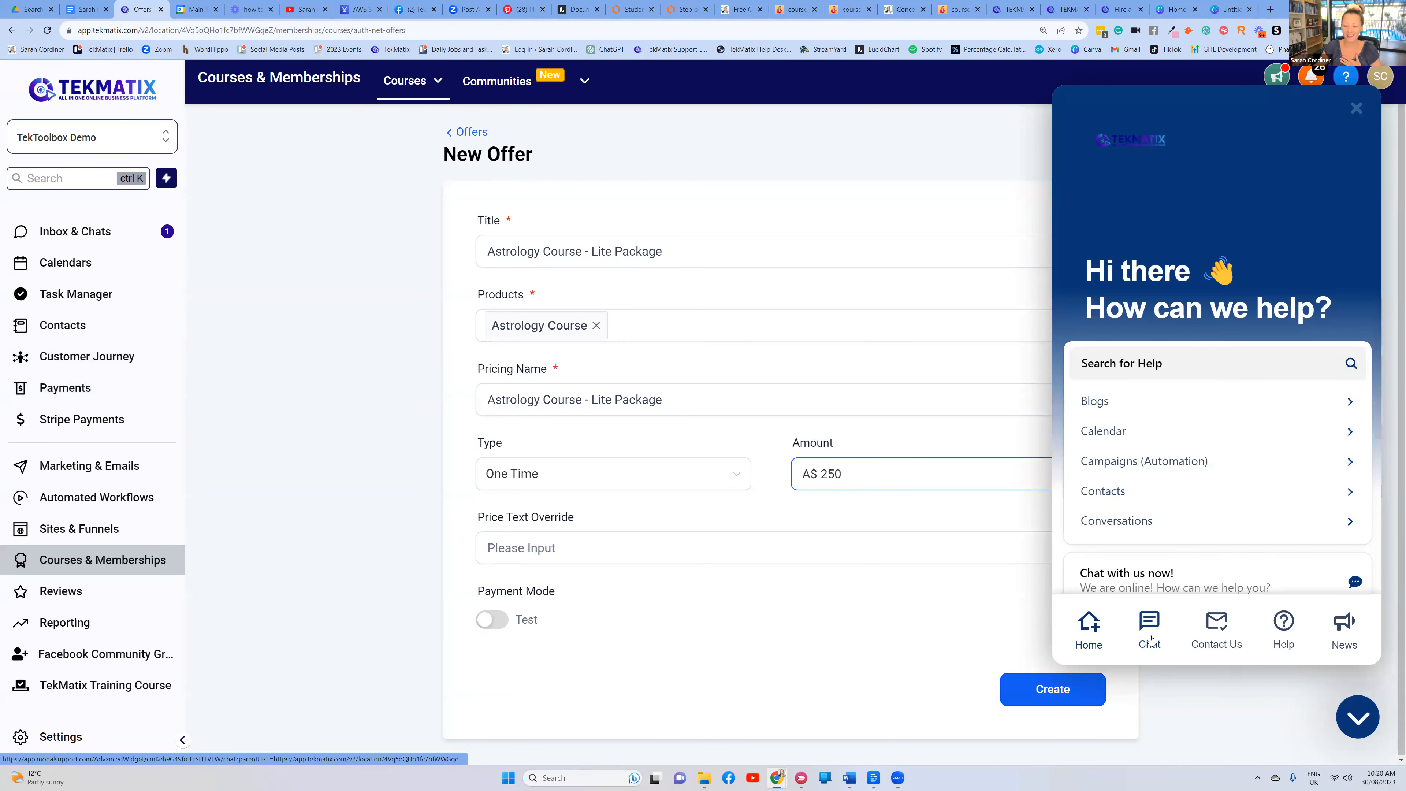
pyautogui.click(1151, 640)
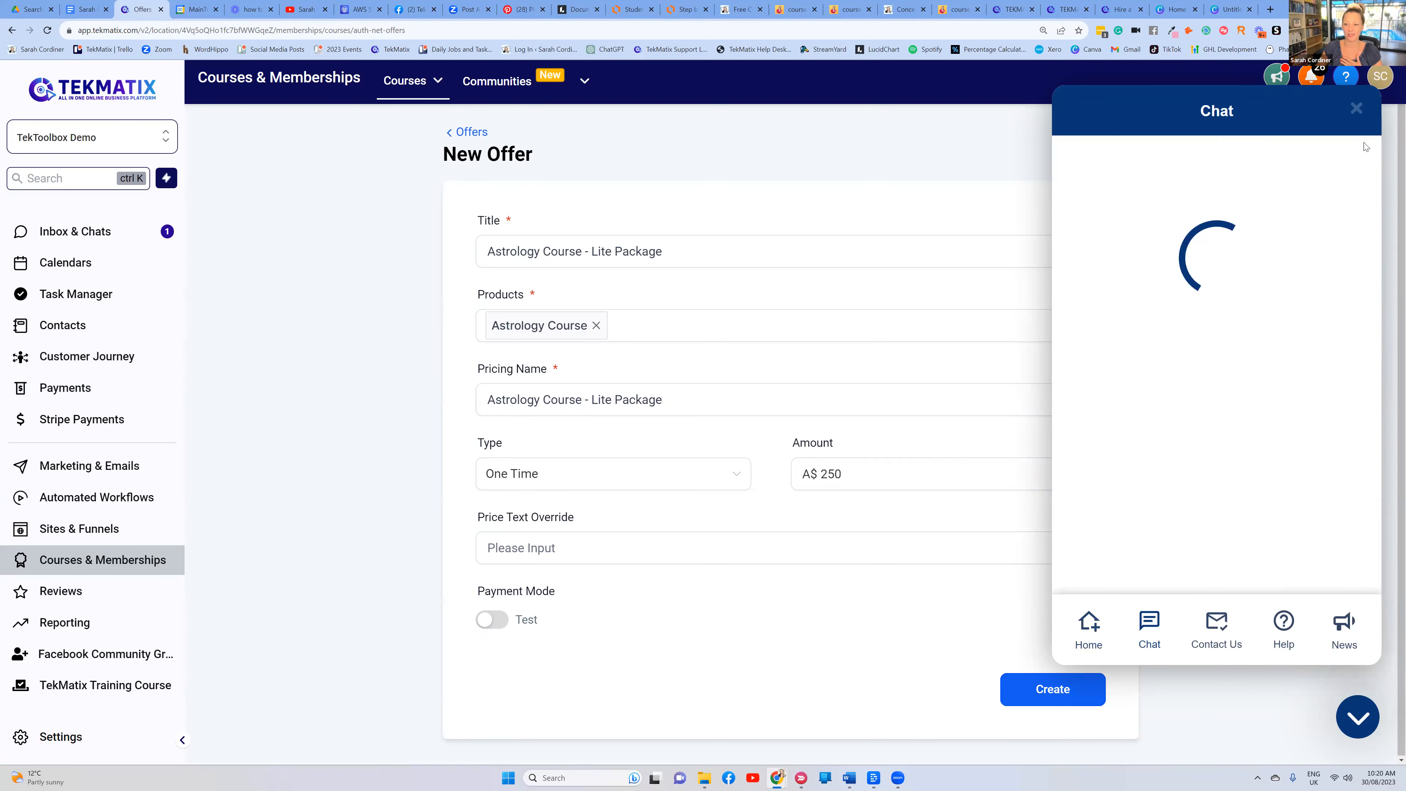
pyautogui.click(1356, 108)
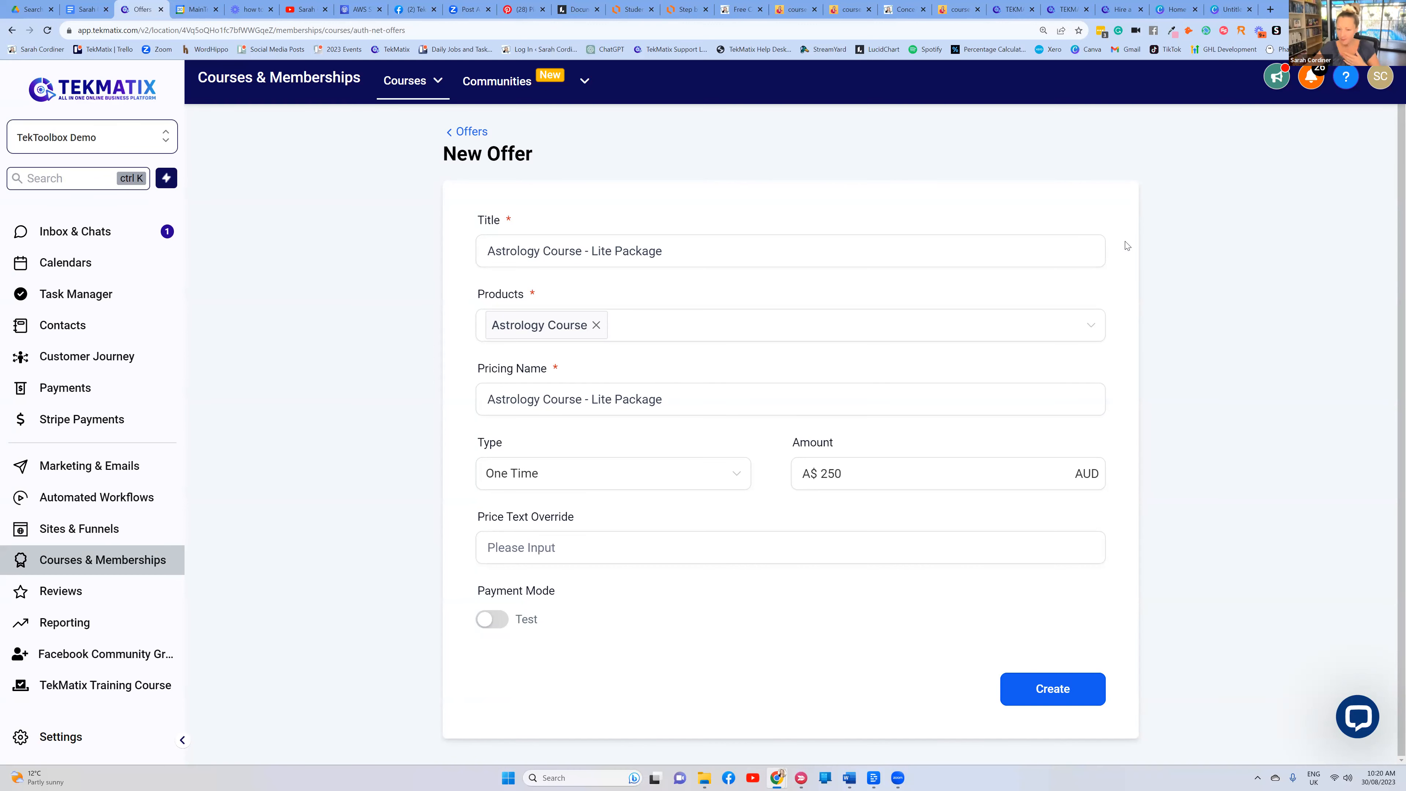
# Change the pricing type to Recurring and the amount to 25
pyautogui.click(714, 474)
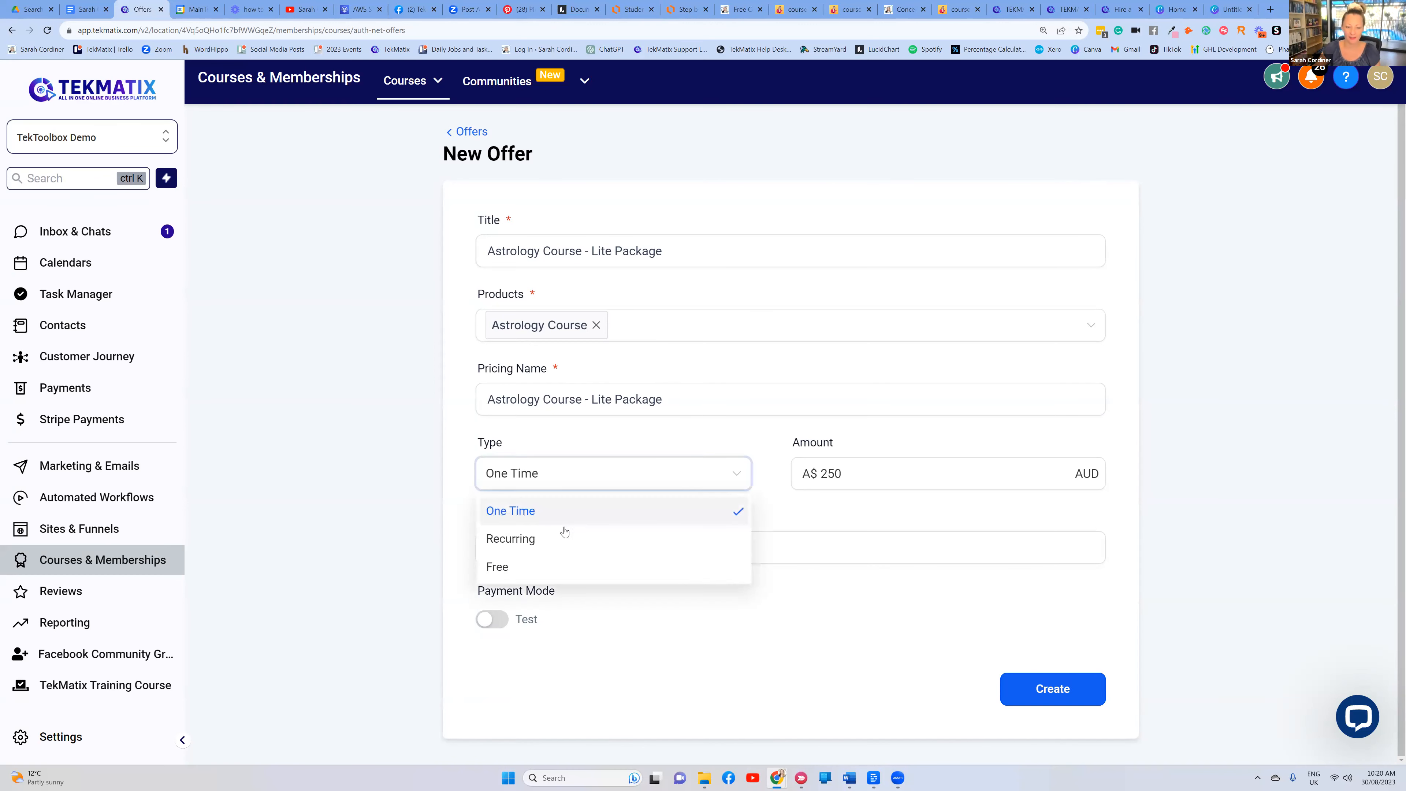
pyautogui.click(550, 545)
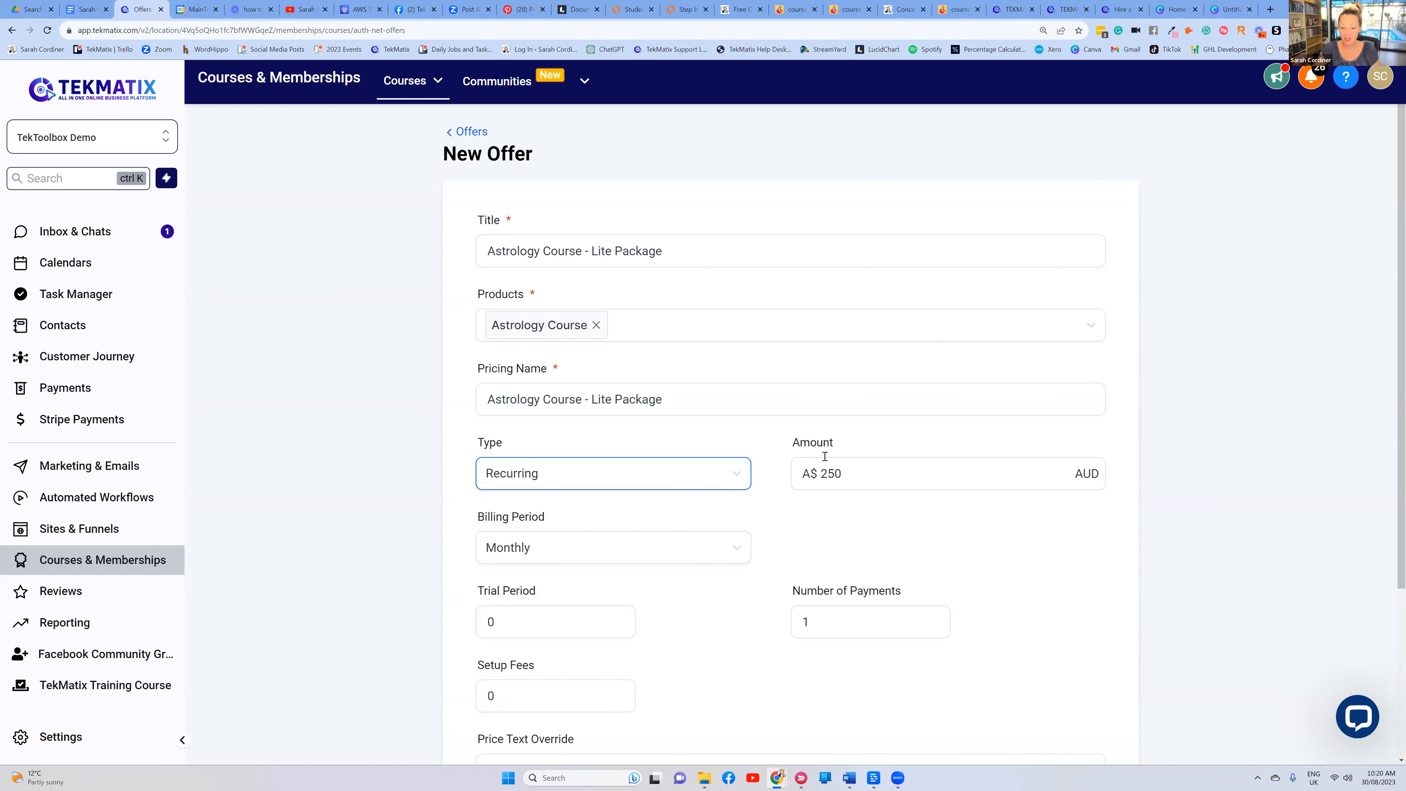
pyautogui.scroll(-2, 641, 446)
pyautogui.moveTo(852, 364); pyautogui.dragTo(814, 363)
pyautogui.press('BackSpace')
pyautogui.write('25')
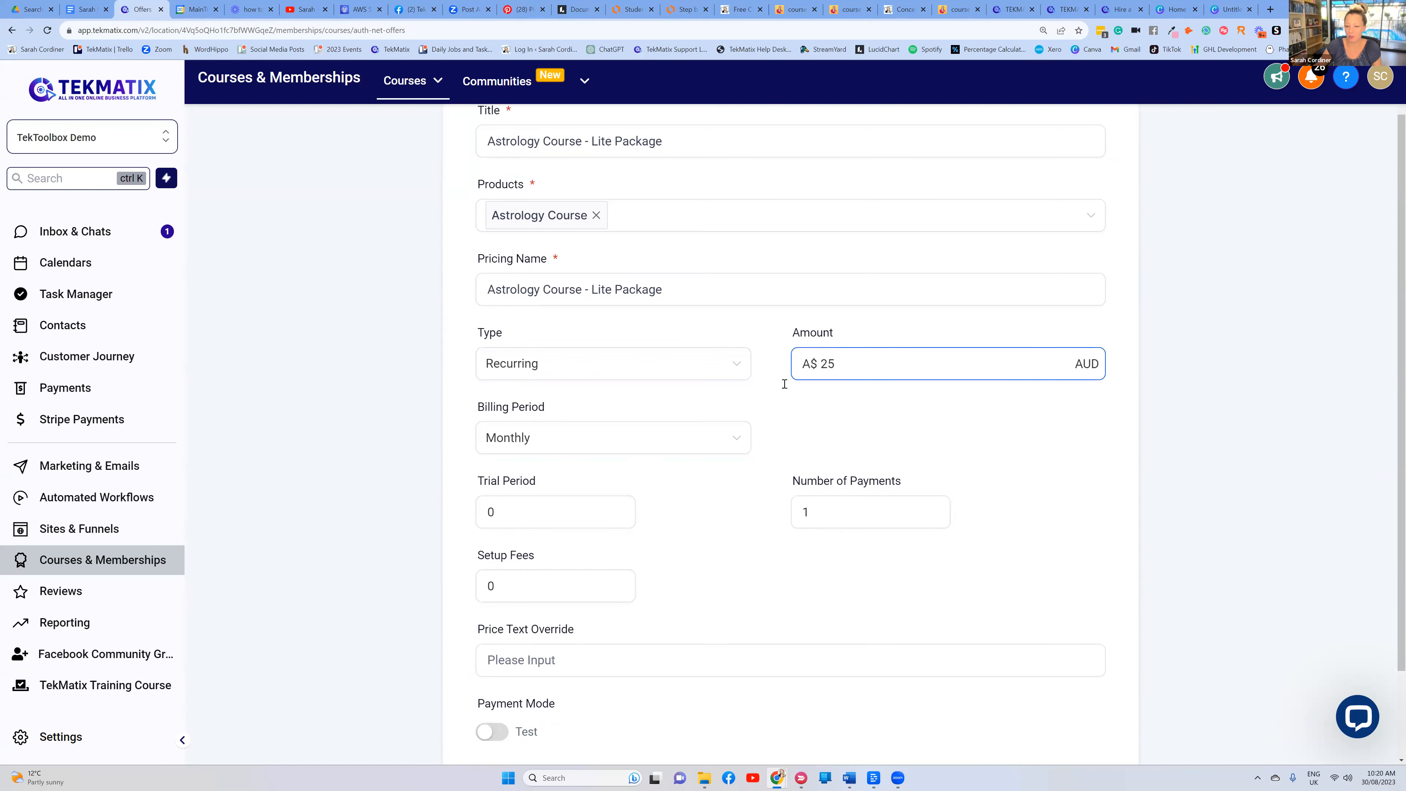
# Try a Custom billing period with an interval count of 2
pyautogui.click(568, 440)
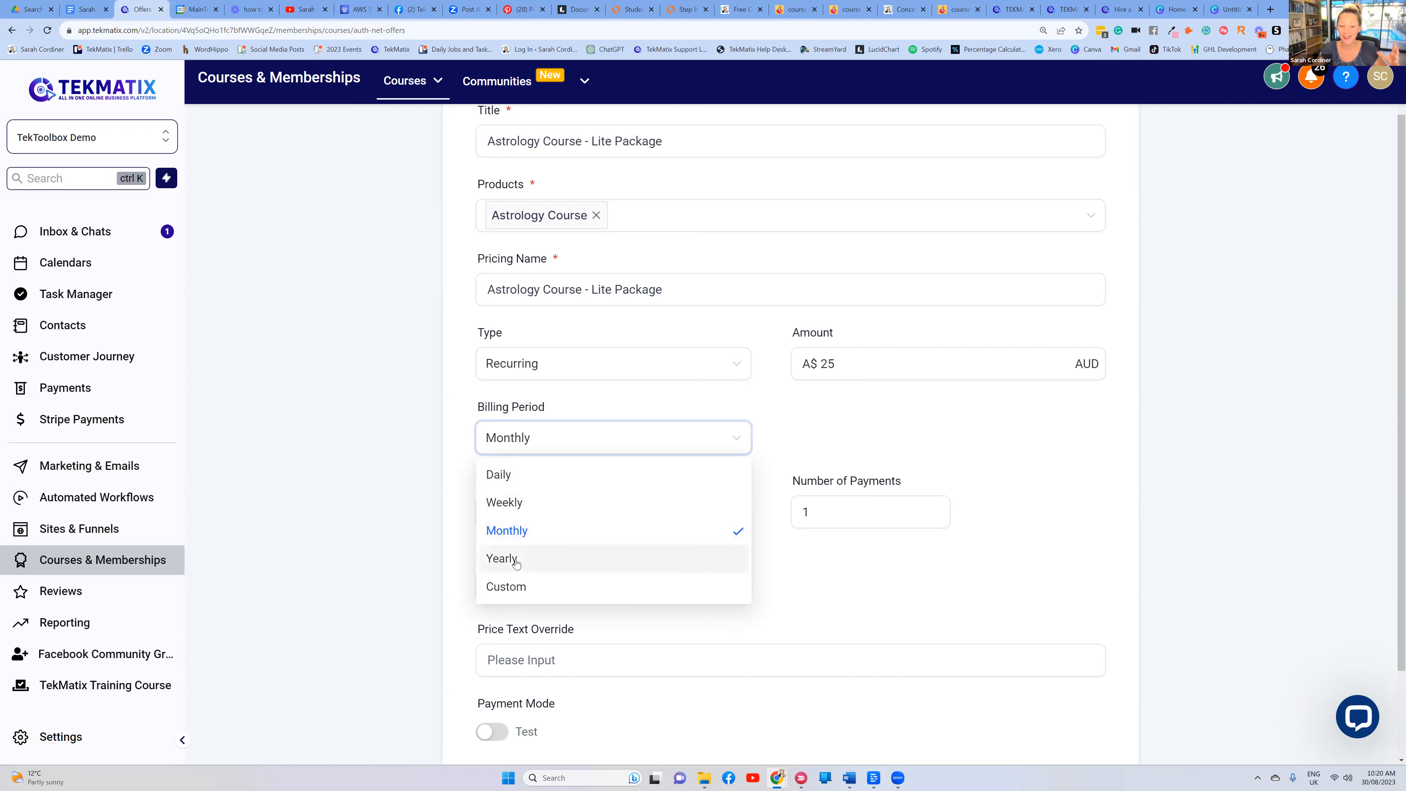
pyautogui.click(848, 355)
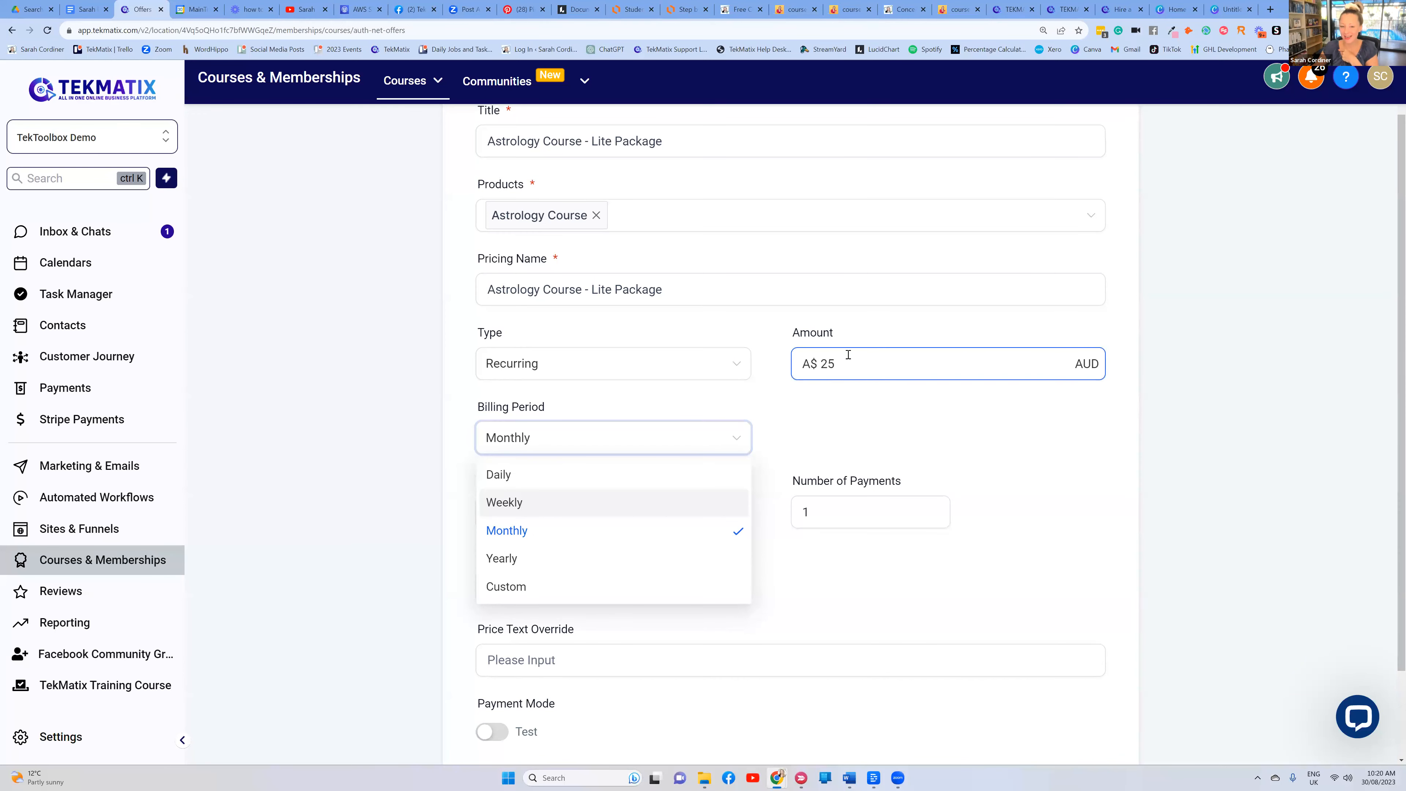
pyautogui.click(662, 143)
pyautogui.scroll(2, 672, 199)
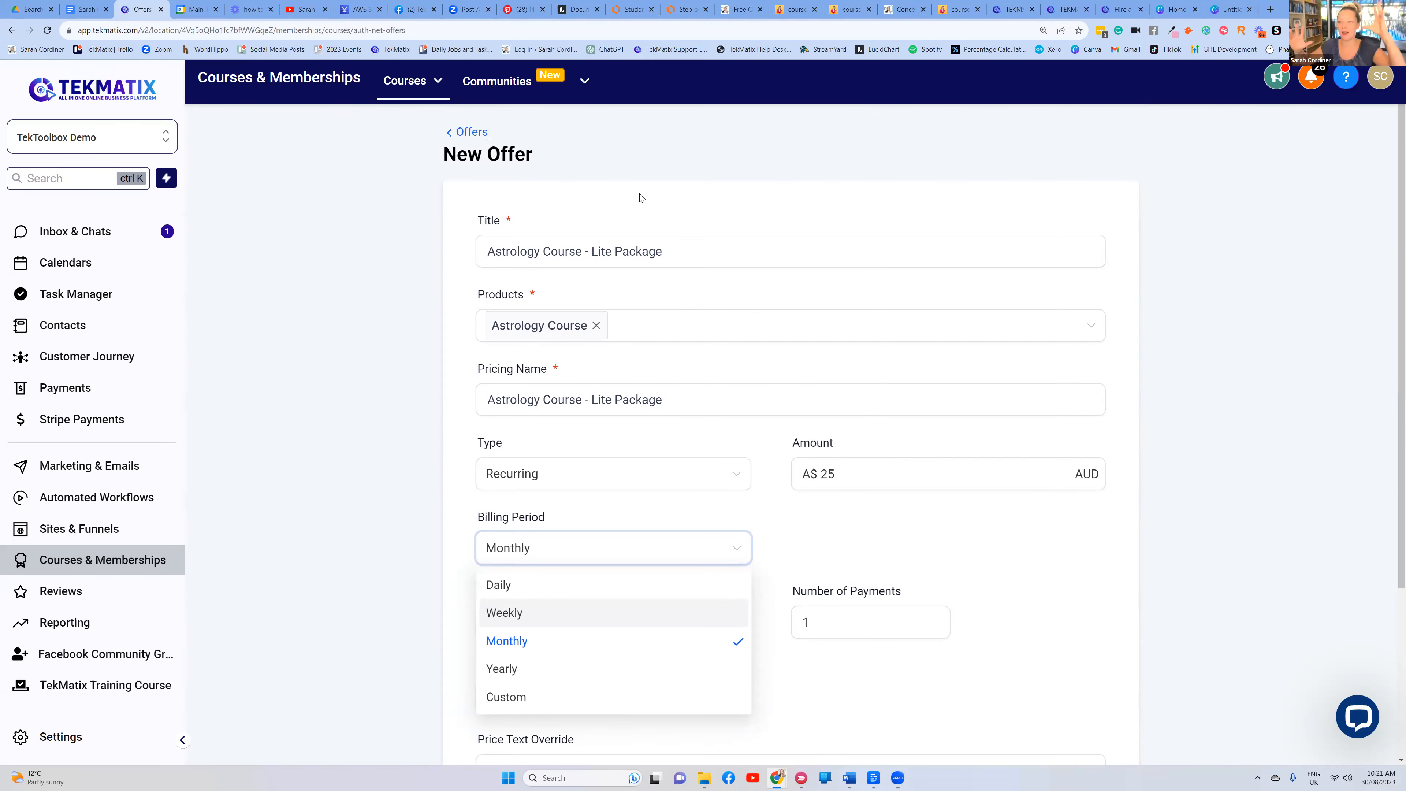
pyautogui.scroll(-2, 675, 533)
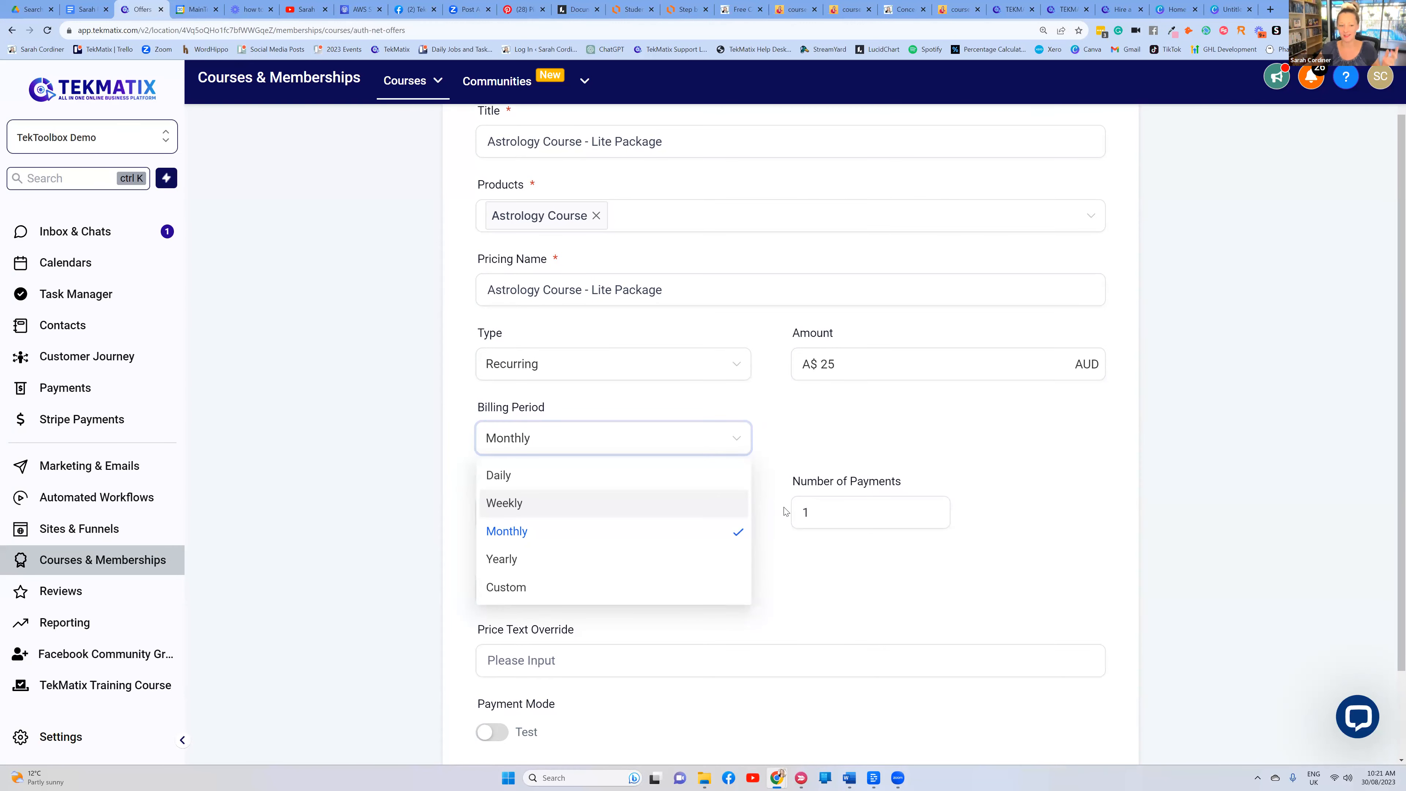
pyautogui.click(520, 587)
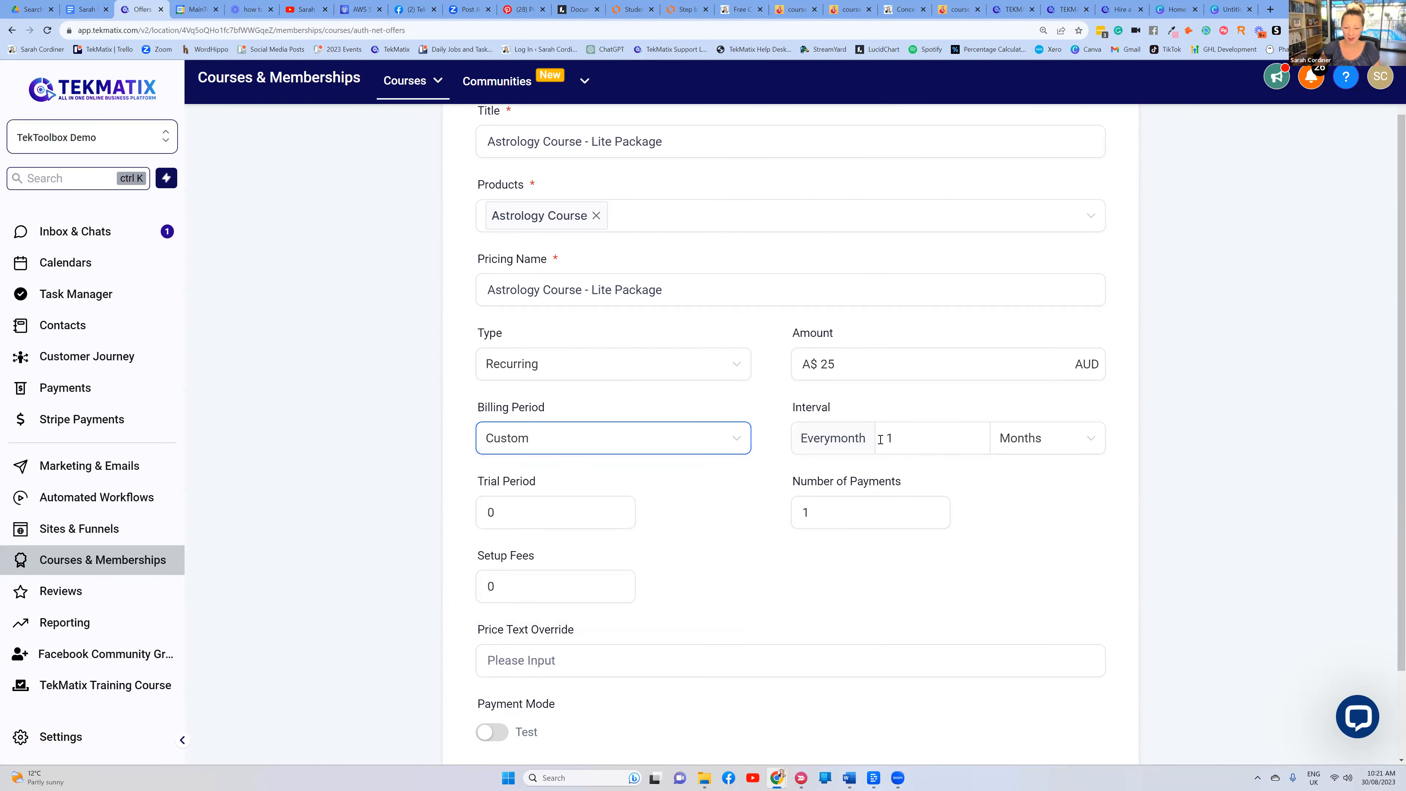
pyautogui.click(920, 438)
pyautogui.press('BackSpace')
pyautogui.write('2')
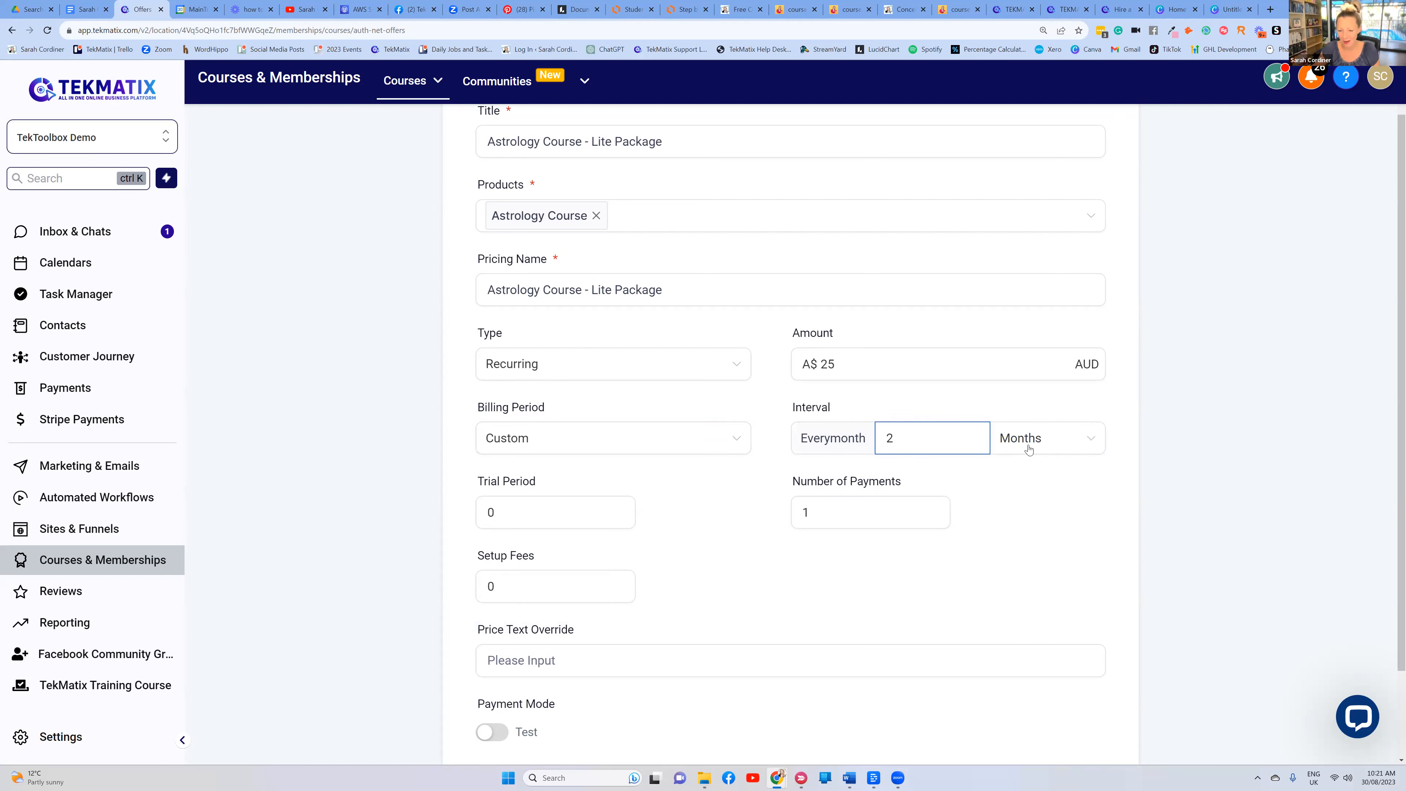
# Set the billing period back to Monthly, keeping the Recurring type
pyautogui.click(616, 434)
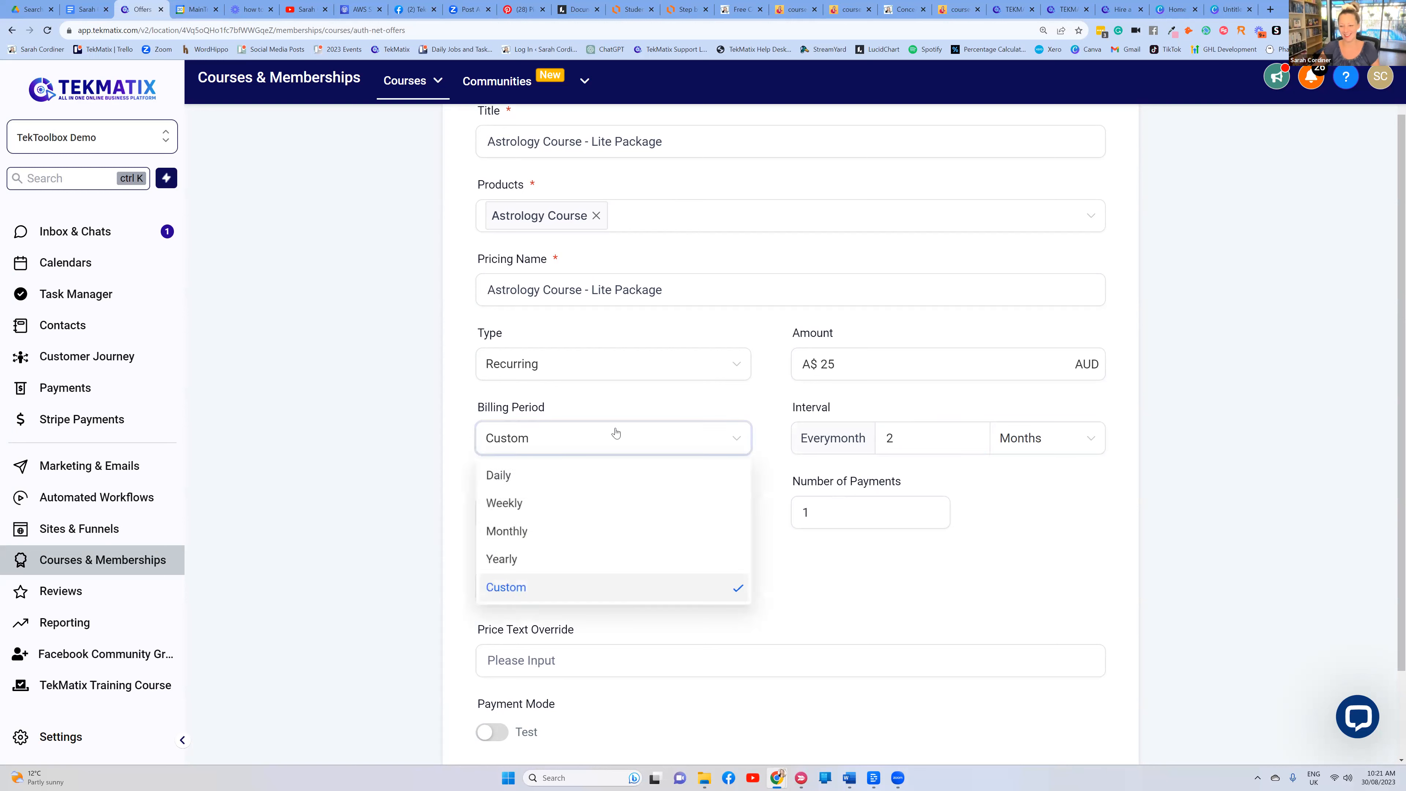
pyautogui.click(584, 367)
pyautogui.click(659, 568)
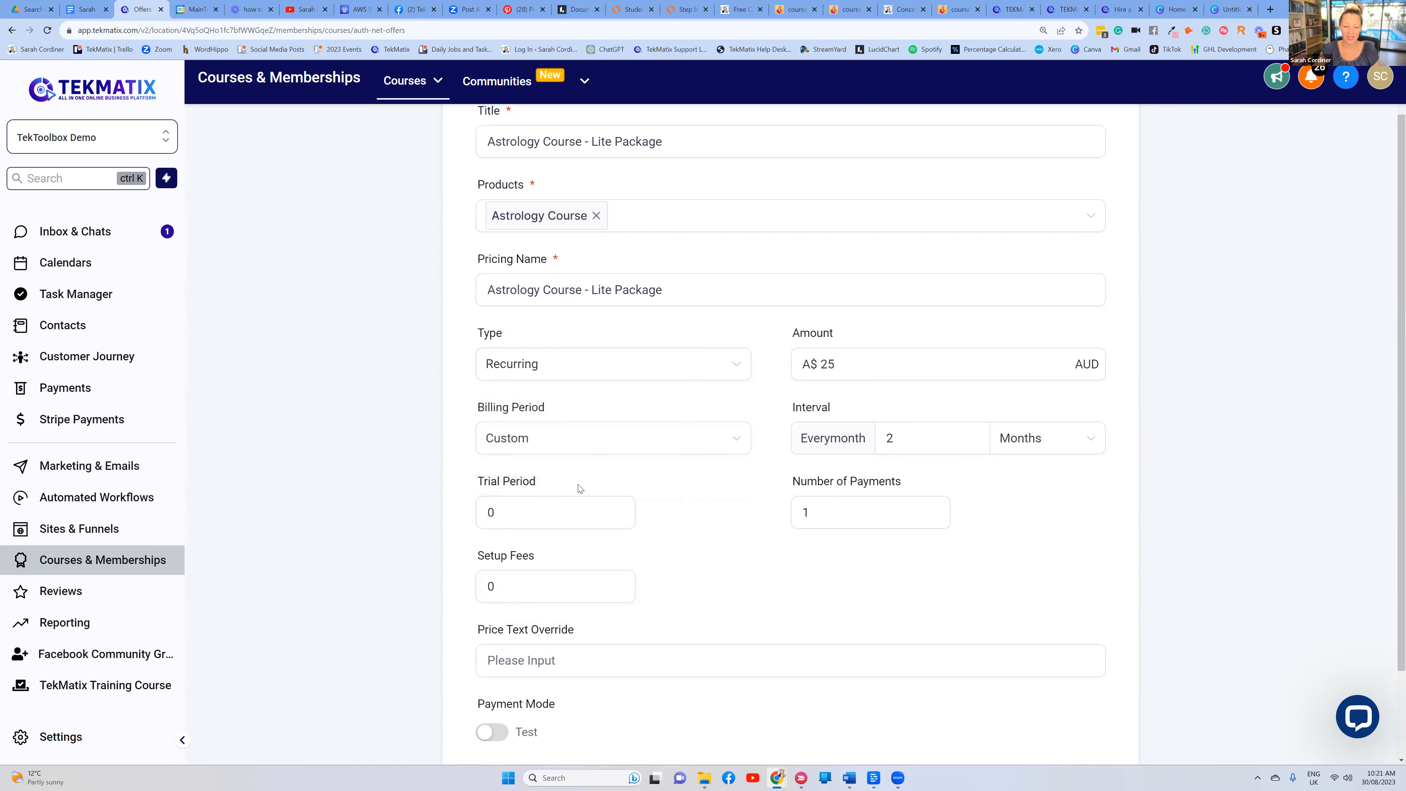
pyautogui.scroll(-1, 565, 482)
pyautogui.scroll(2, 536, 471)
pyautogui.click(922, 493)
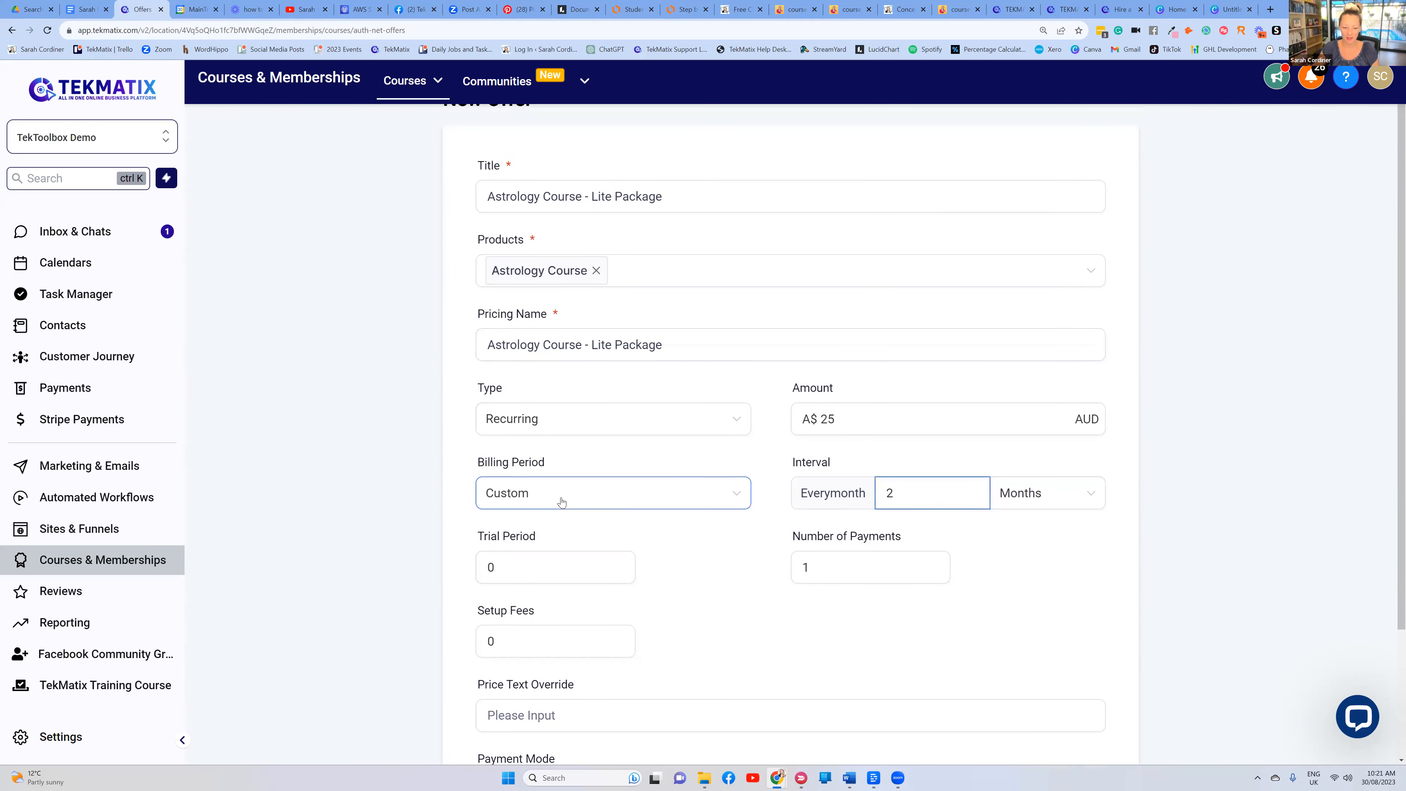
pyautogui.click(545, 501)
pyautogui.click(527, 587)
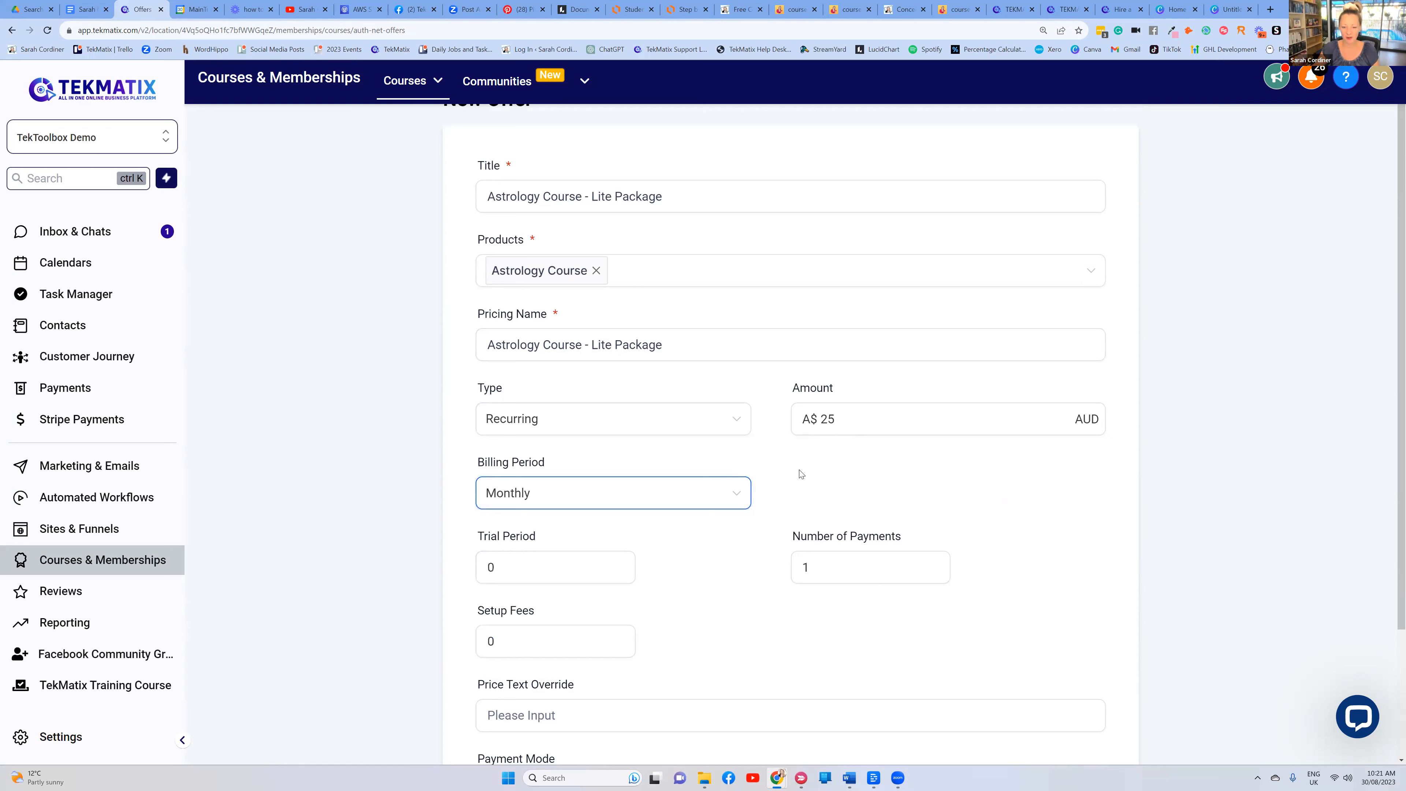
pyautogui.scroll(-2, 537, 460)
pyautogui.click(537, 459)
pyautogui.press('BackSpace')
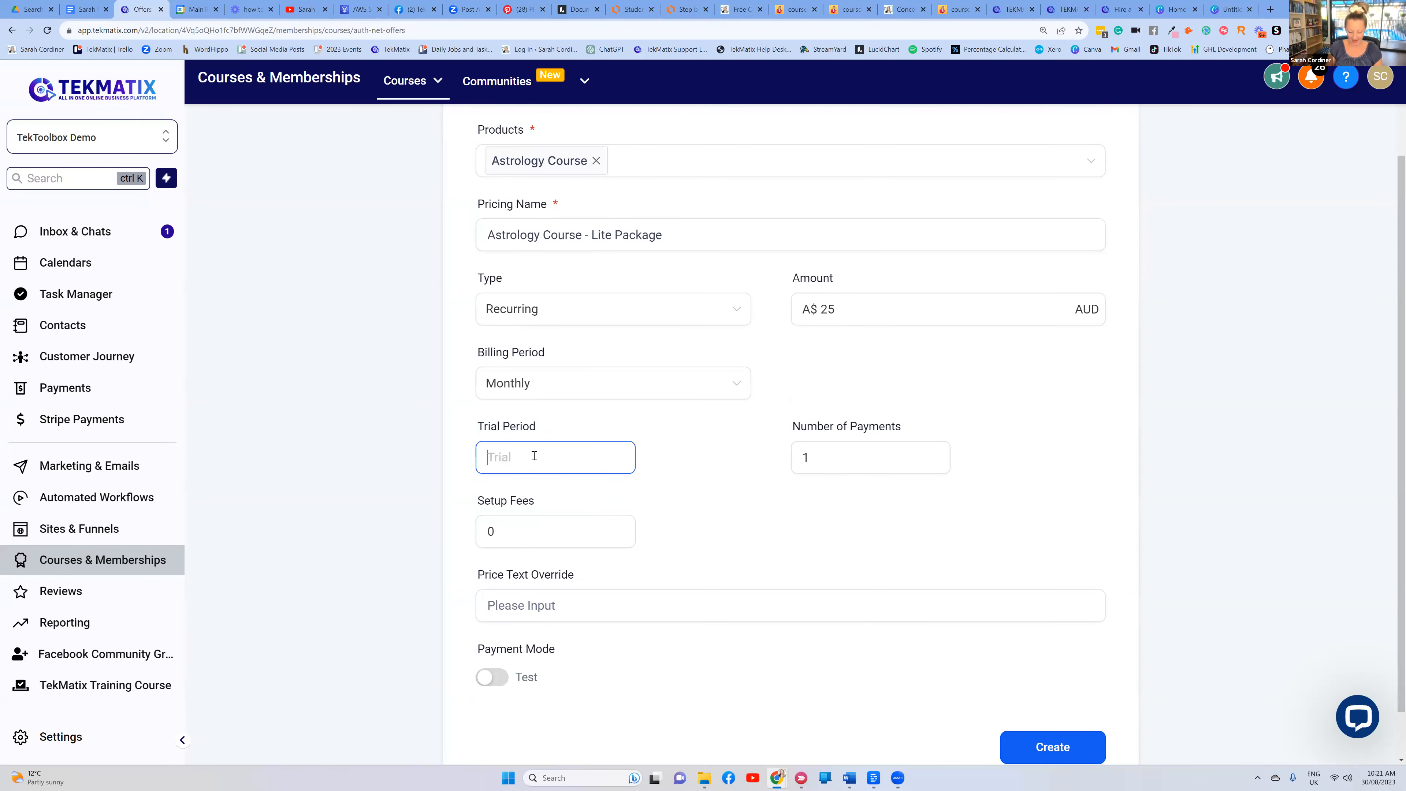
pyautogui.write('30')
pyautogui.click(650, 447)
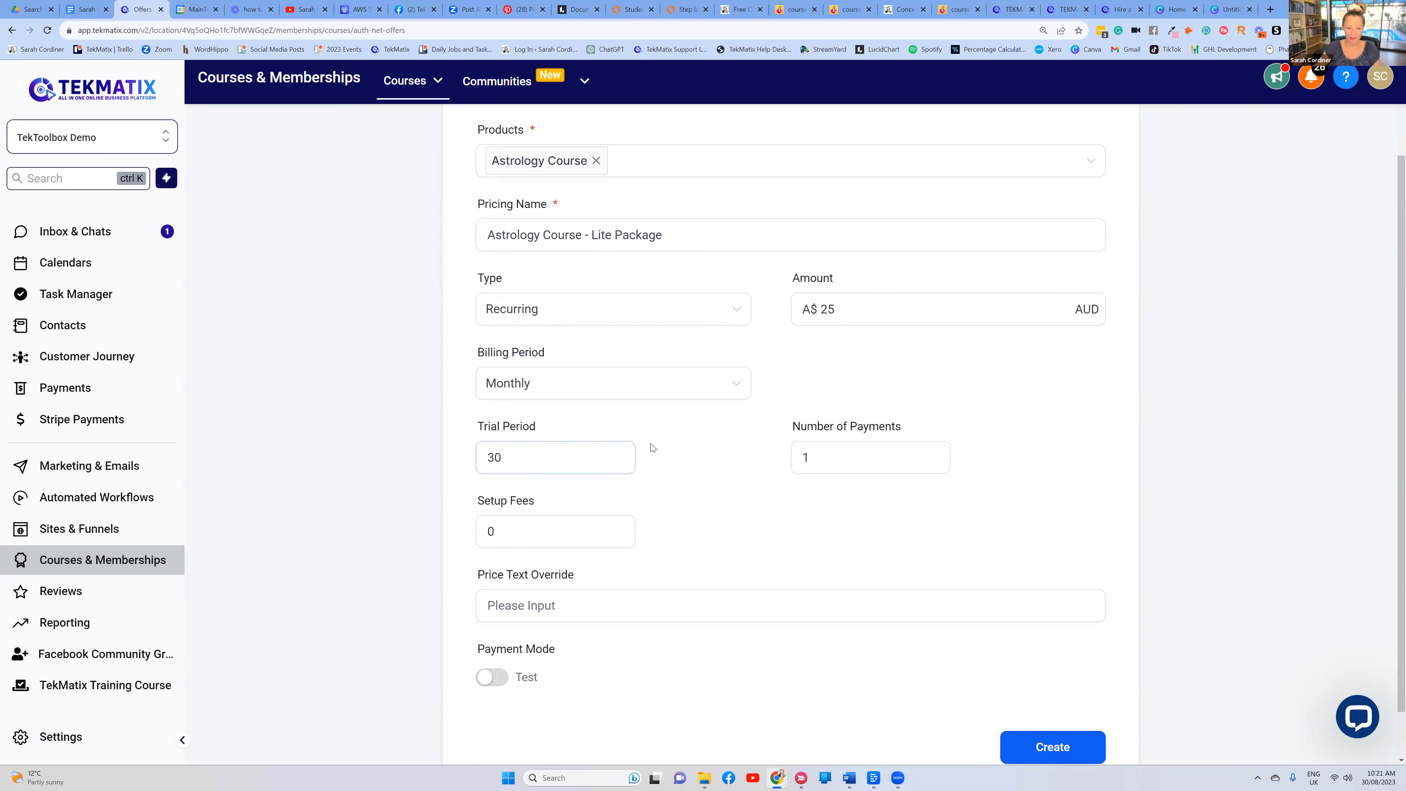
pyautogui.scroll(-1, 650, 448)
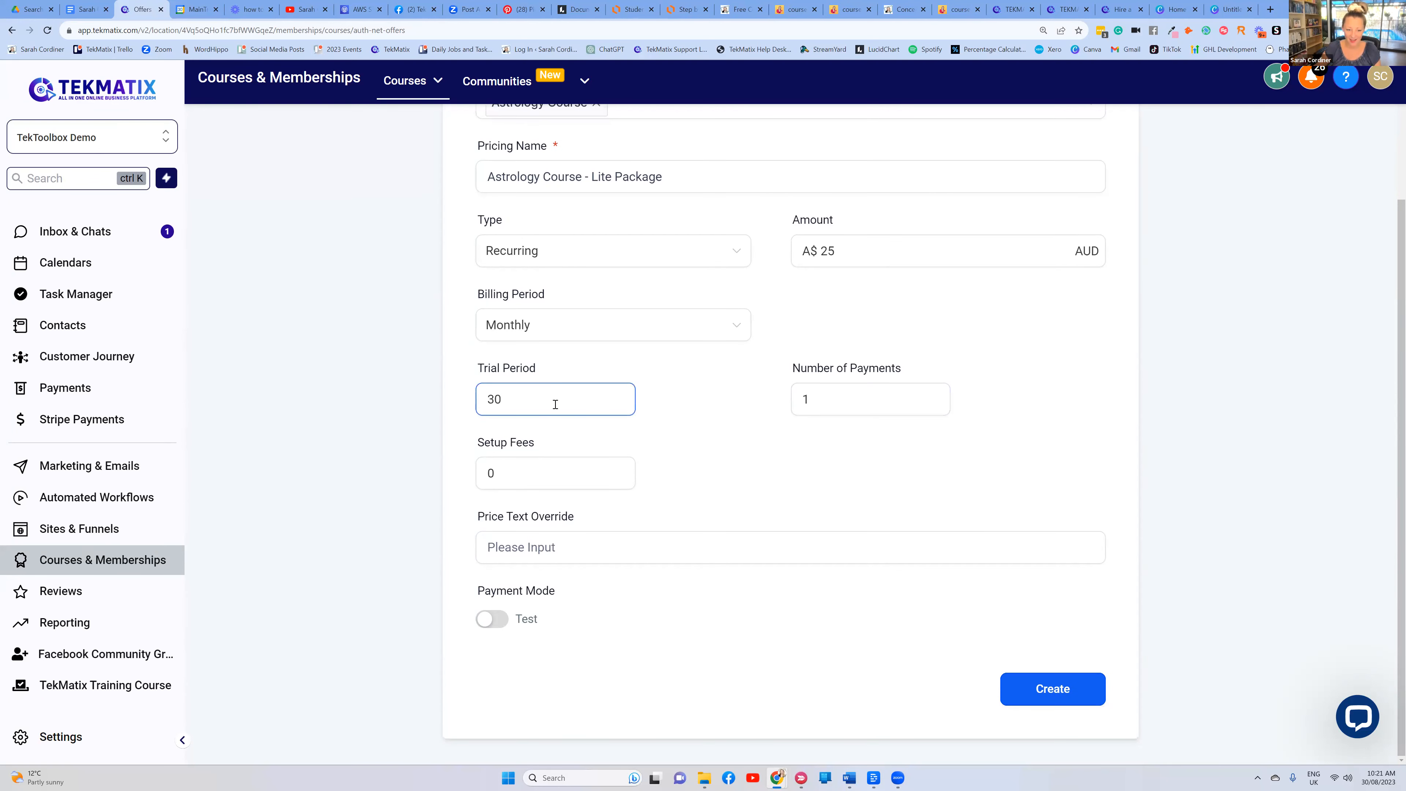
pyautogui.doubleClick(597, 477)
pyautogui.click(714, 472)
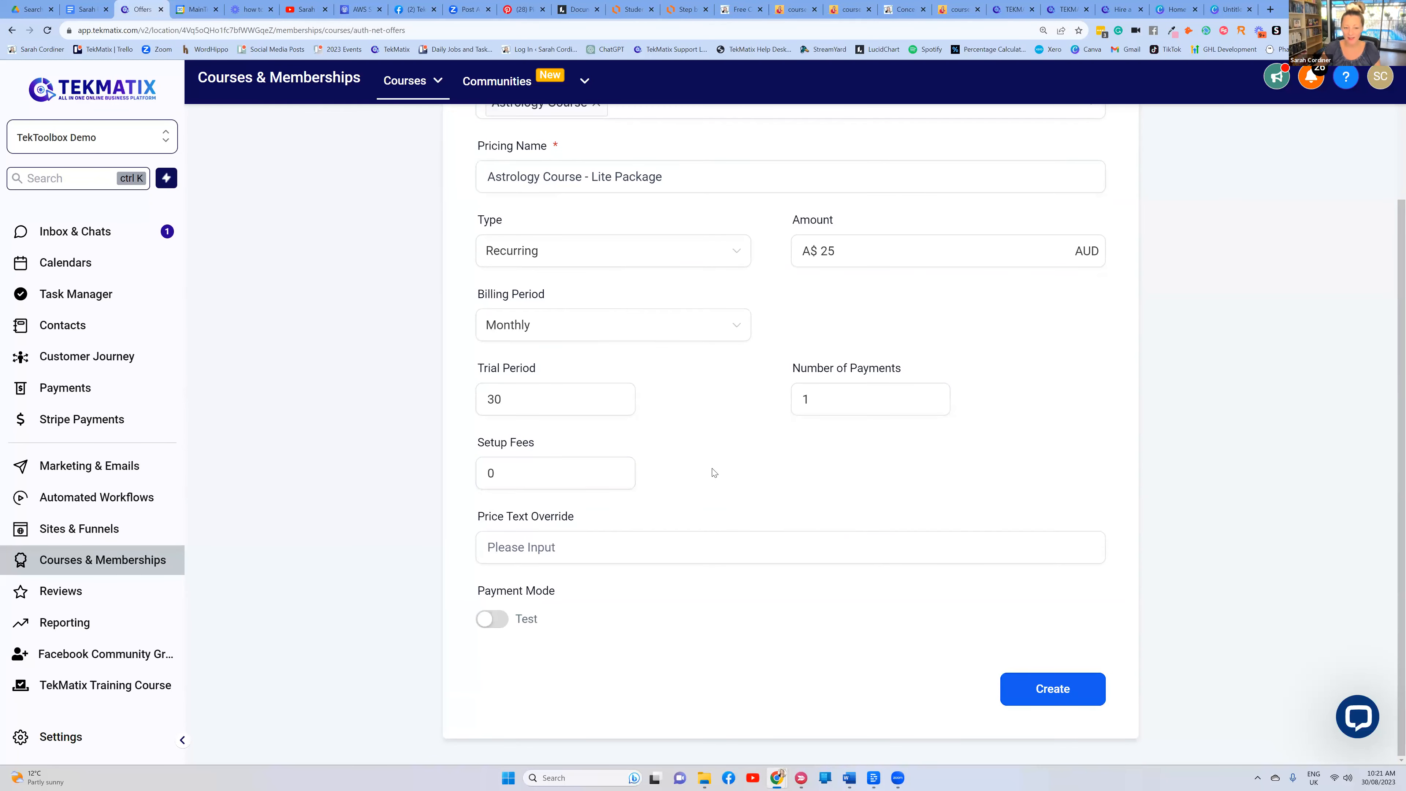
pyautogui.scroll(2, 713, 472)
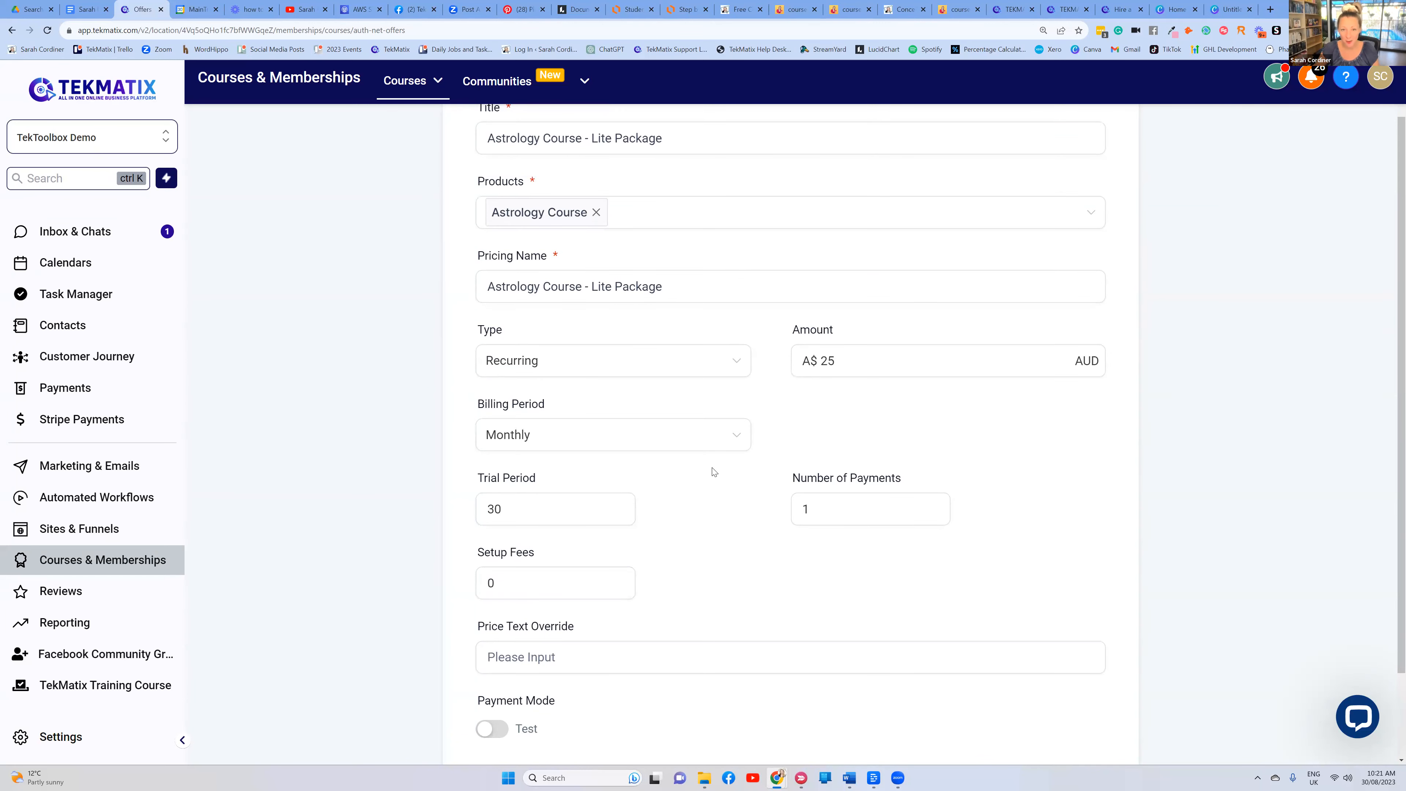
pyautogui.scroll(-2, 714, 472)
pyautogui.scroll(2, 715, 473)
pyautogui.scroll(-2, 715, 475)
pyautogui.click(541, 469)
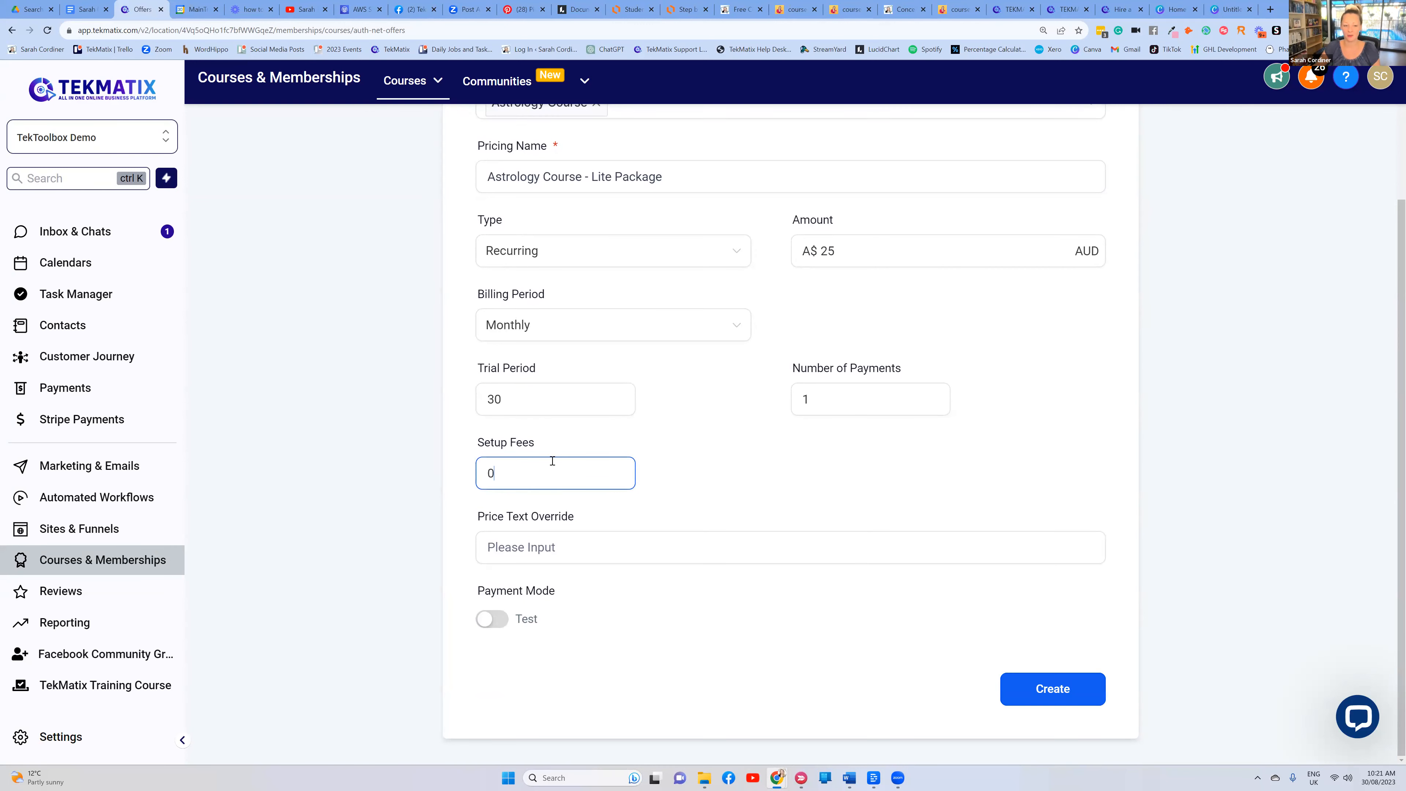
pyautogui.scroll(2, 552, 460)
pyautogui.click(847, 355)
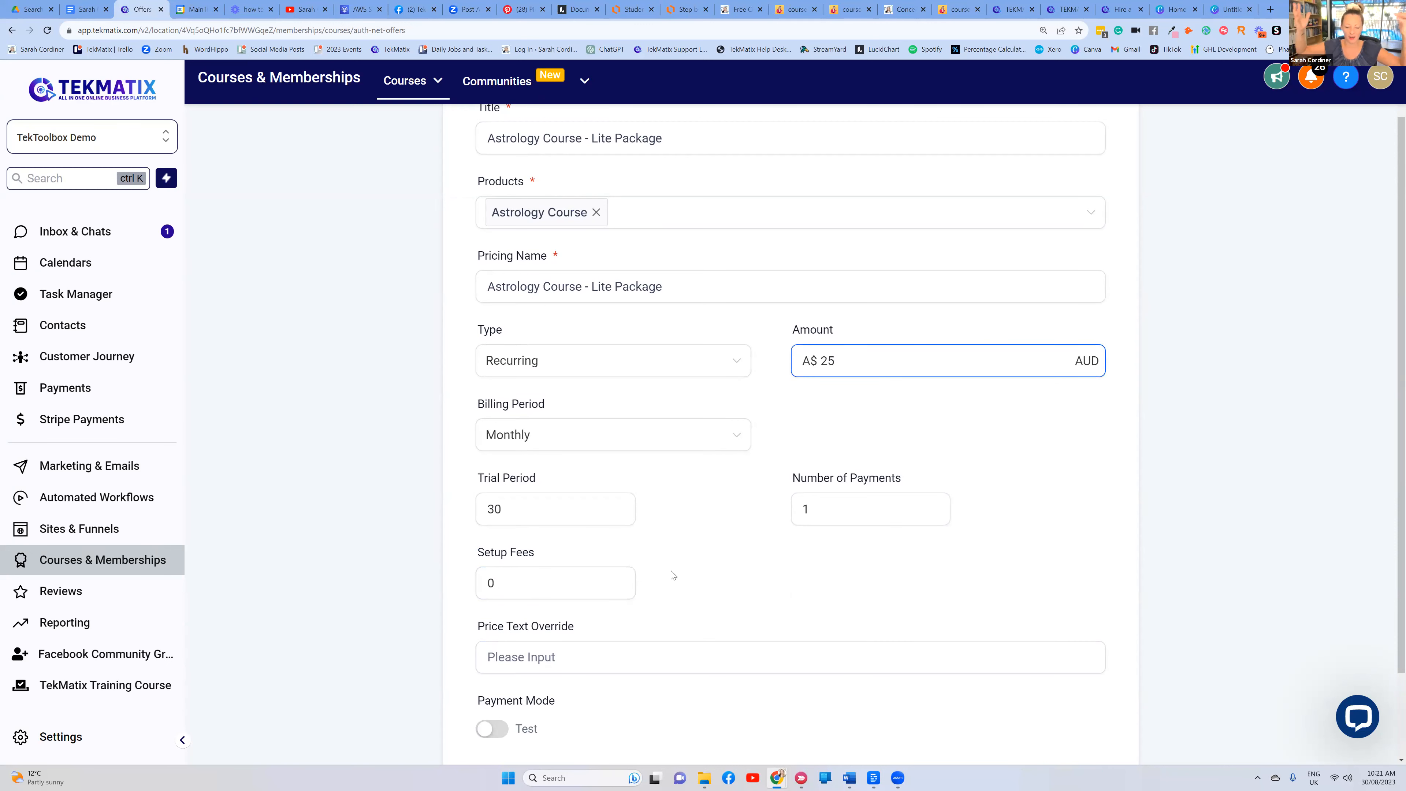
pyautogui.moveTo(533, 584); pyautogui.dragTo(479, 584)
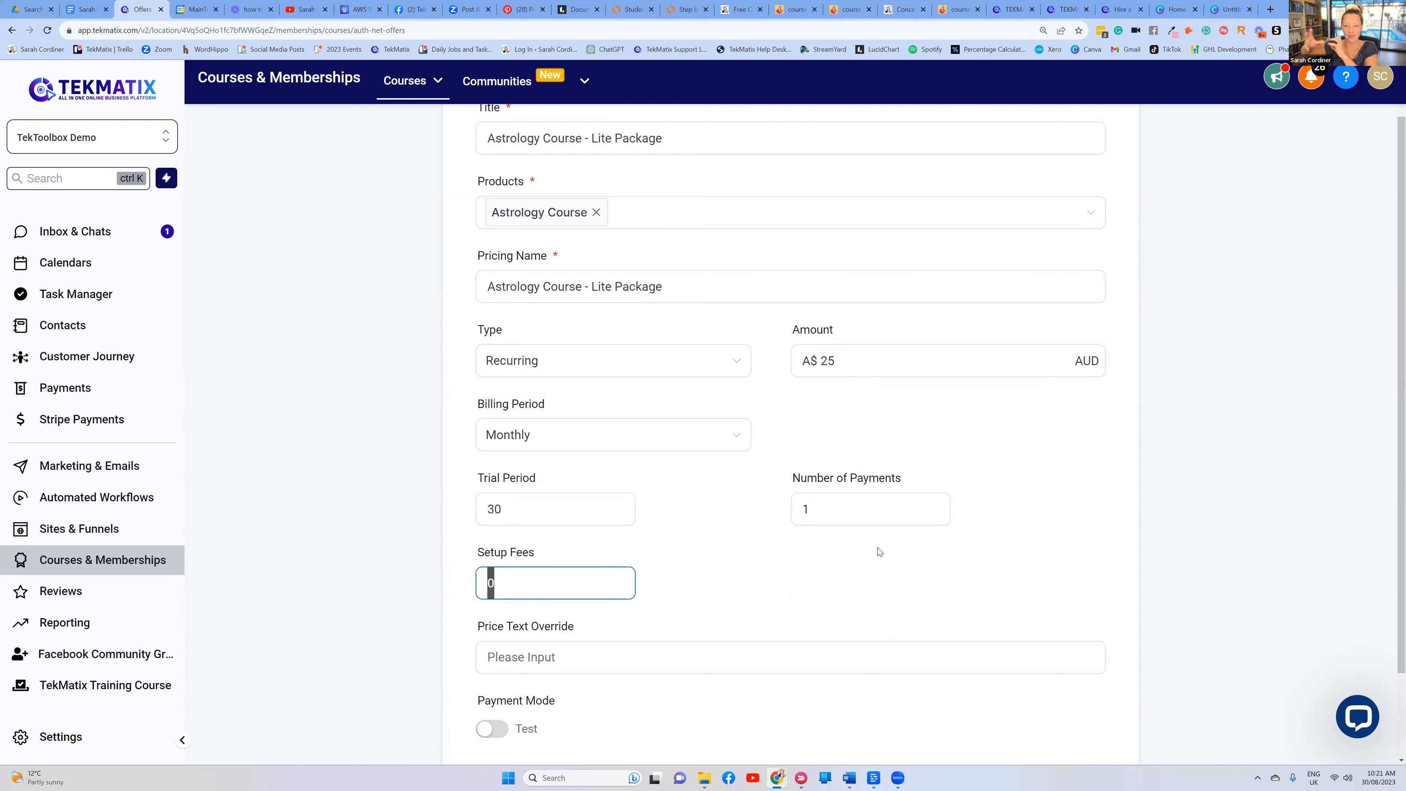
pyautogui.click(853, 353)
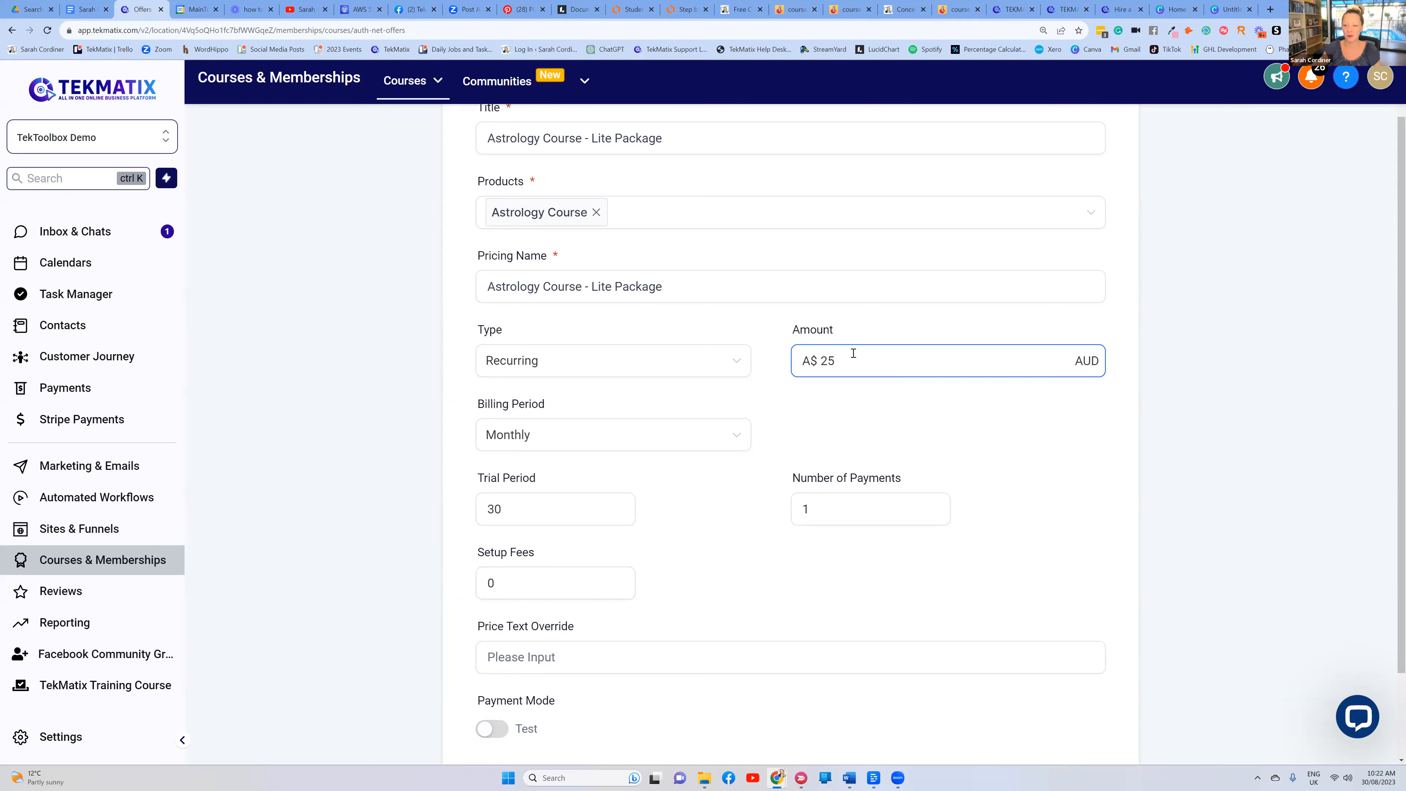
# Switch the price back to a One Time payment of 250
pyautogui.click(662, 364)
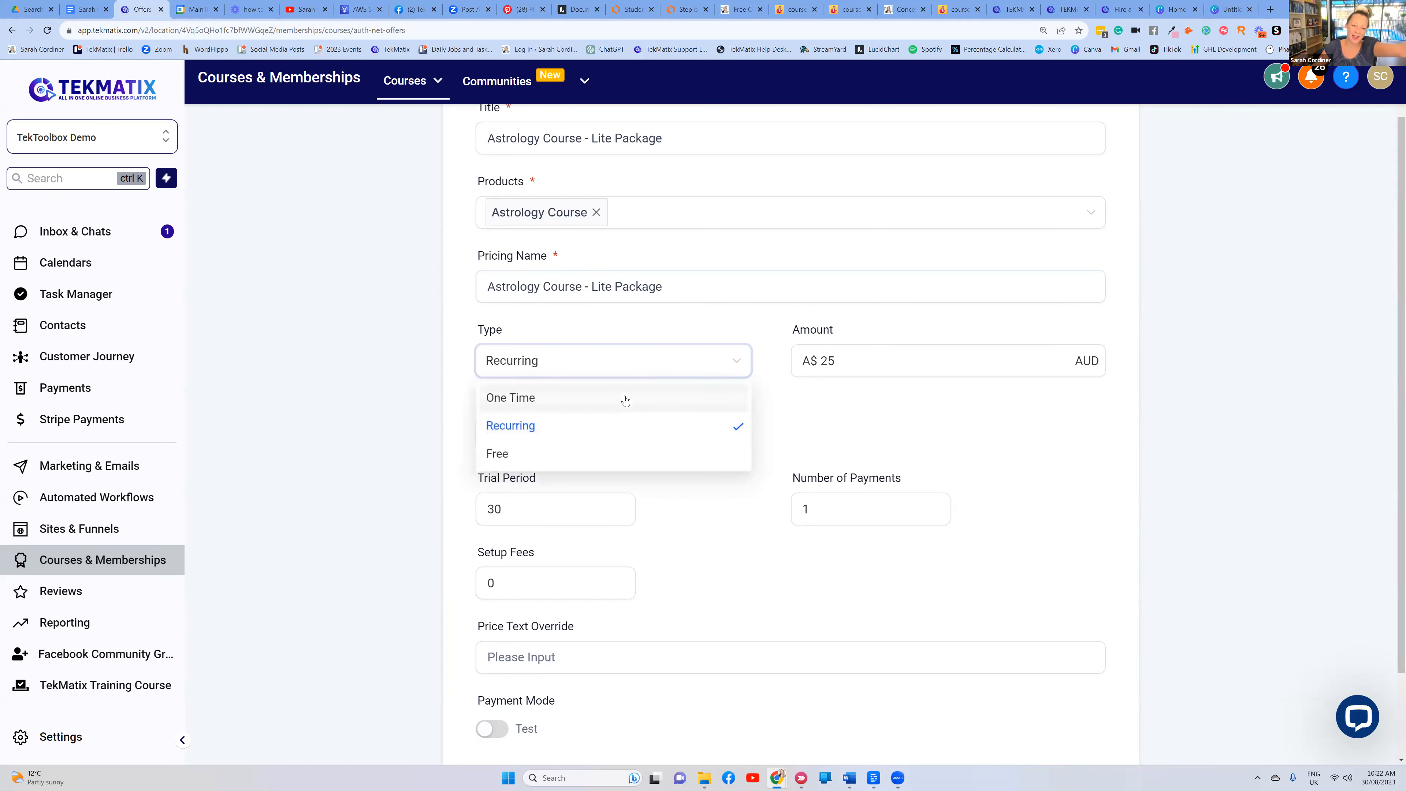
pyautogui.click(624, 399)
pyautogui.click(872, 477)
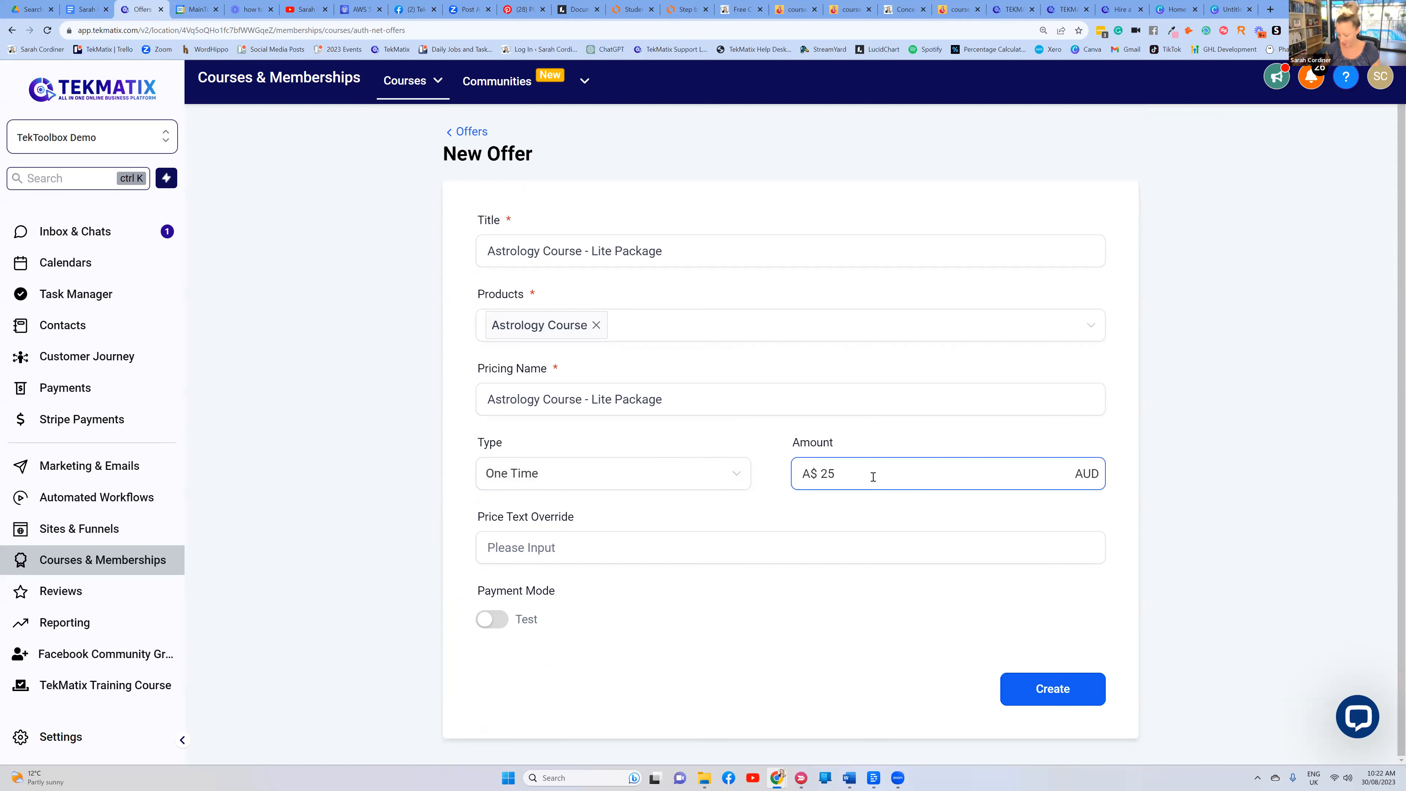
pyautogui.click(876, 455)
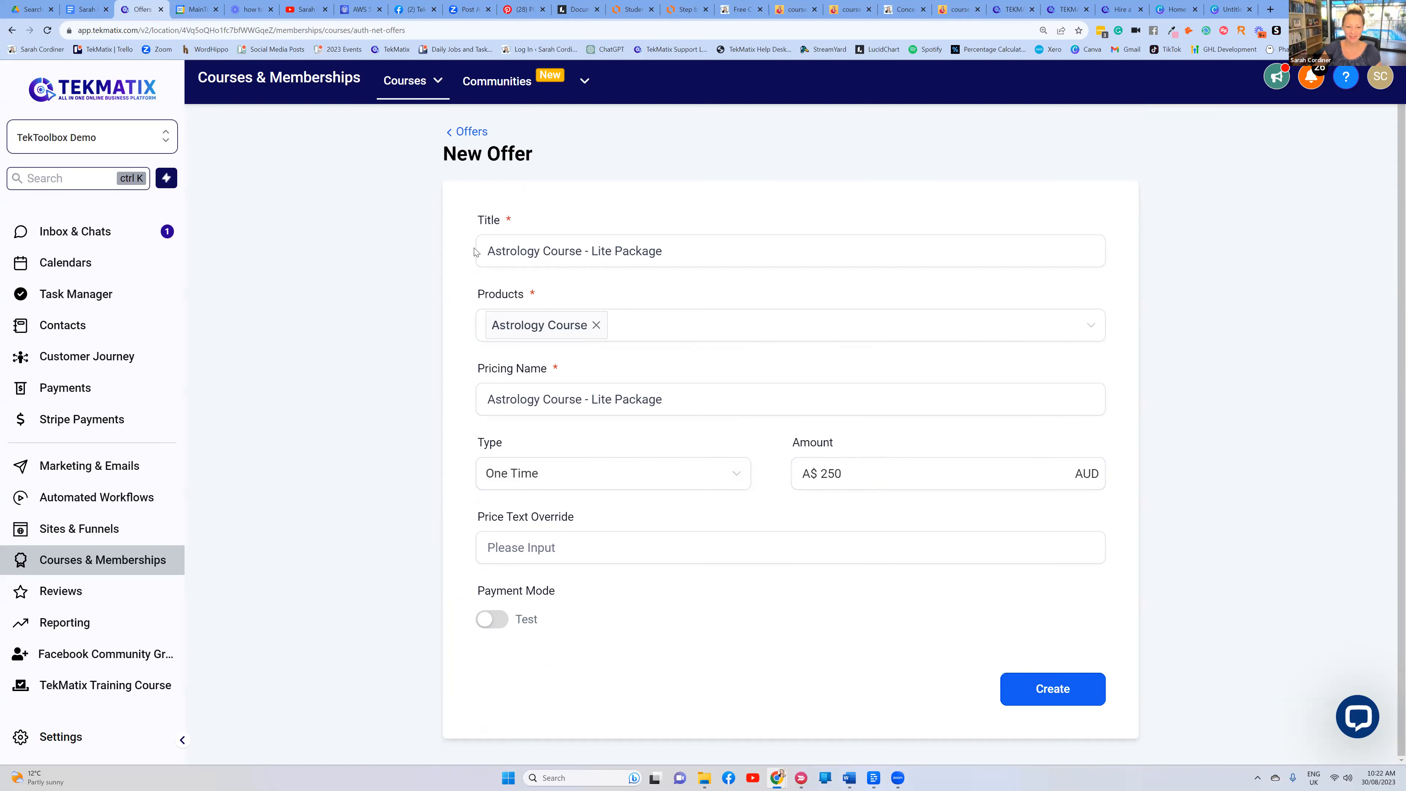
pyautogui.click(853, 472)
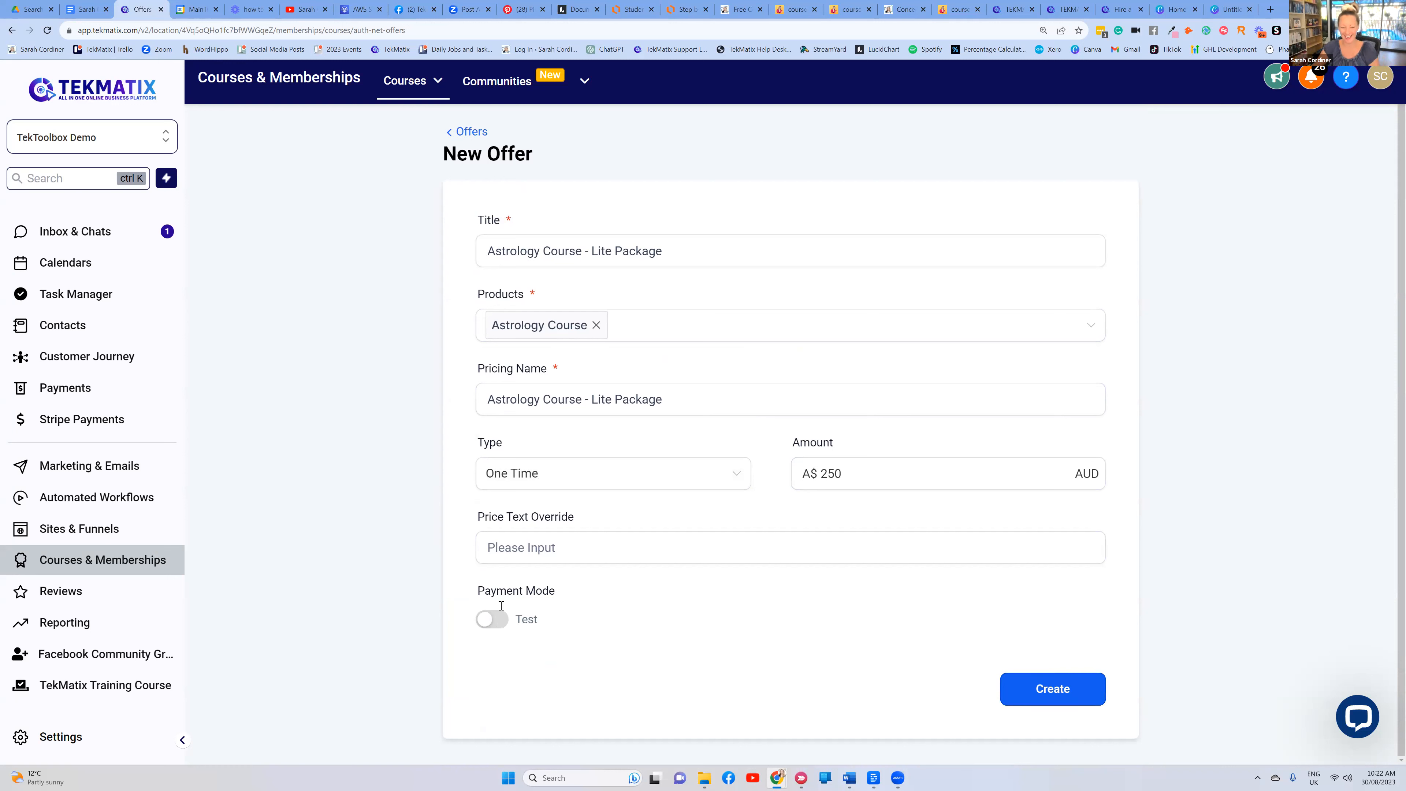
# Leave Payment Mode on Test and create the offer
pyautogui.click(495, 622)
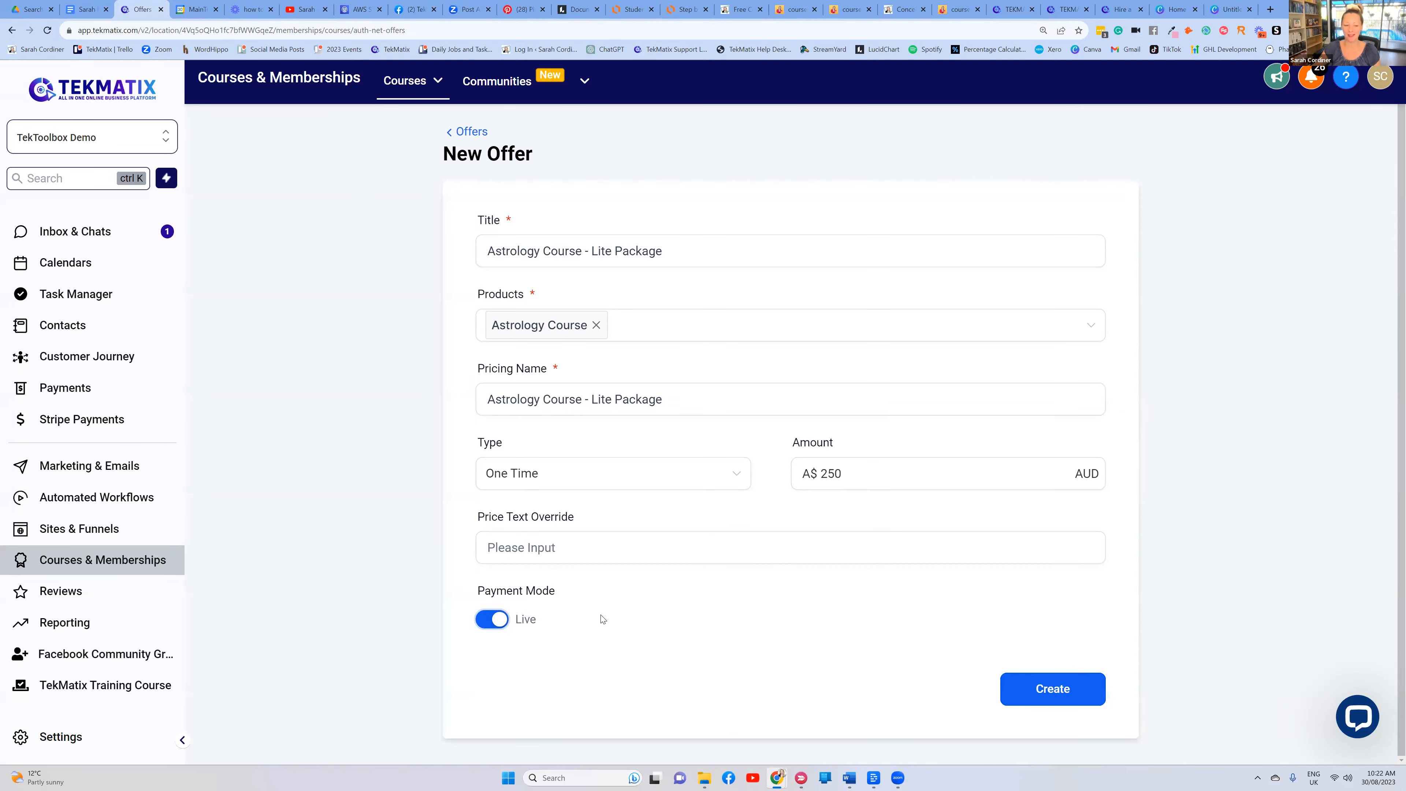
pyautogui.click(489, 619)
pyautogui.click(1102, 704)
pyautogui.click(775, 544)
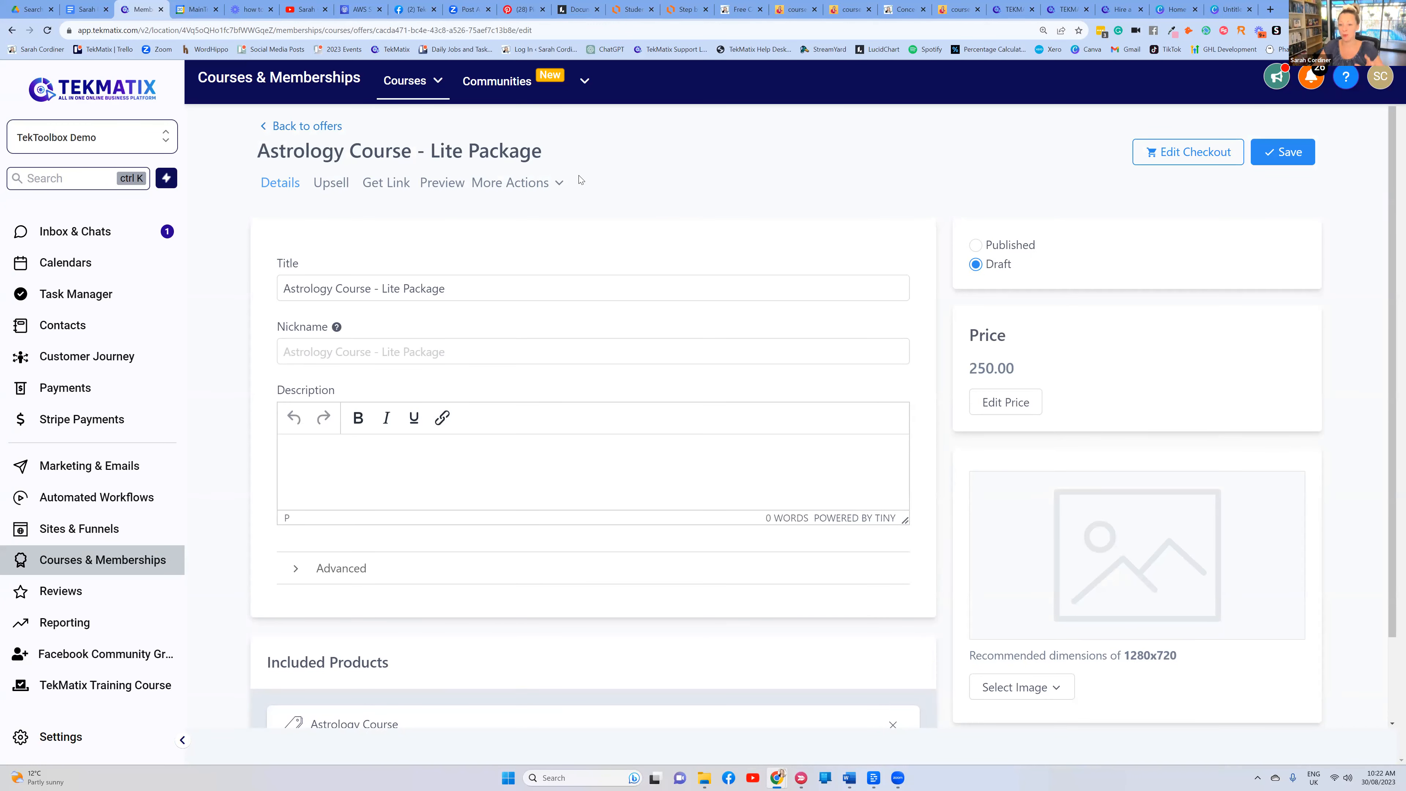
# In the Lucidchart flowchart, point out the note about adding extra products for bundles
pyautogui.scroll(-2, 564, 188)
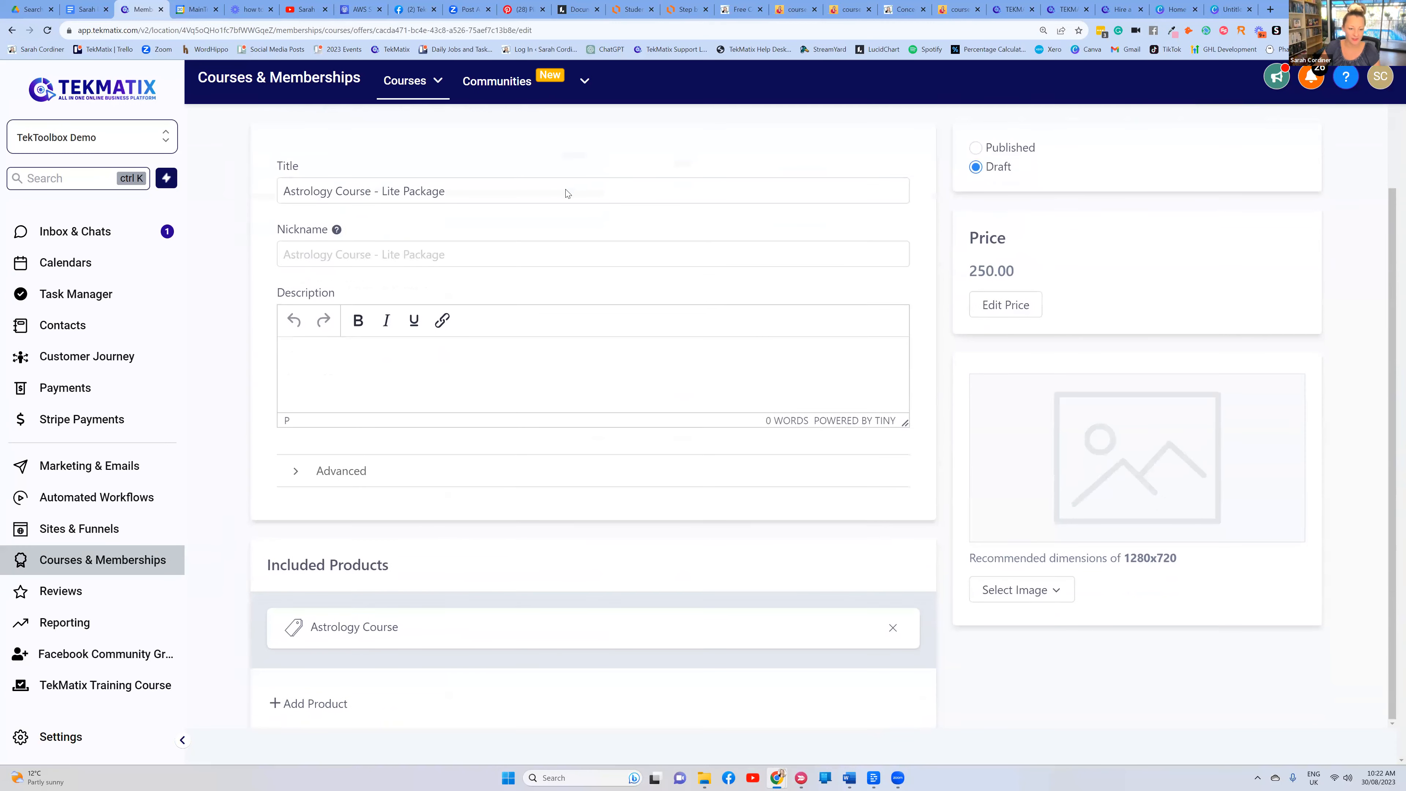
pyautogui.scroll(2, 565, 191)
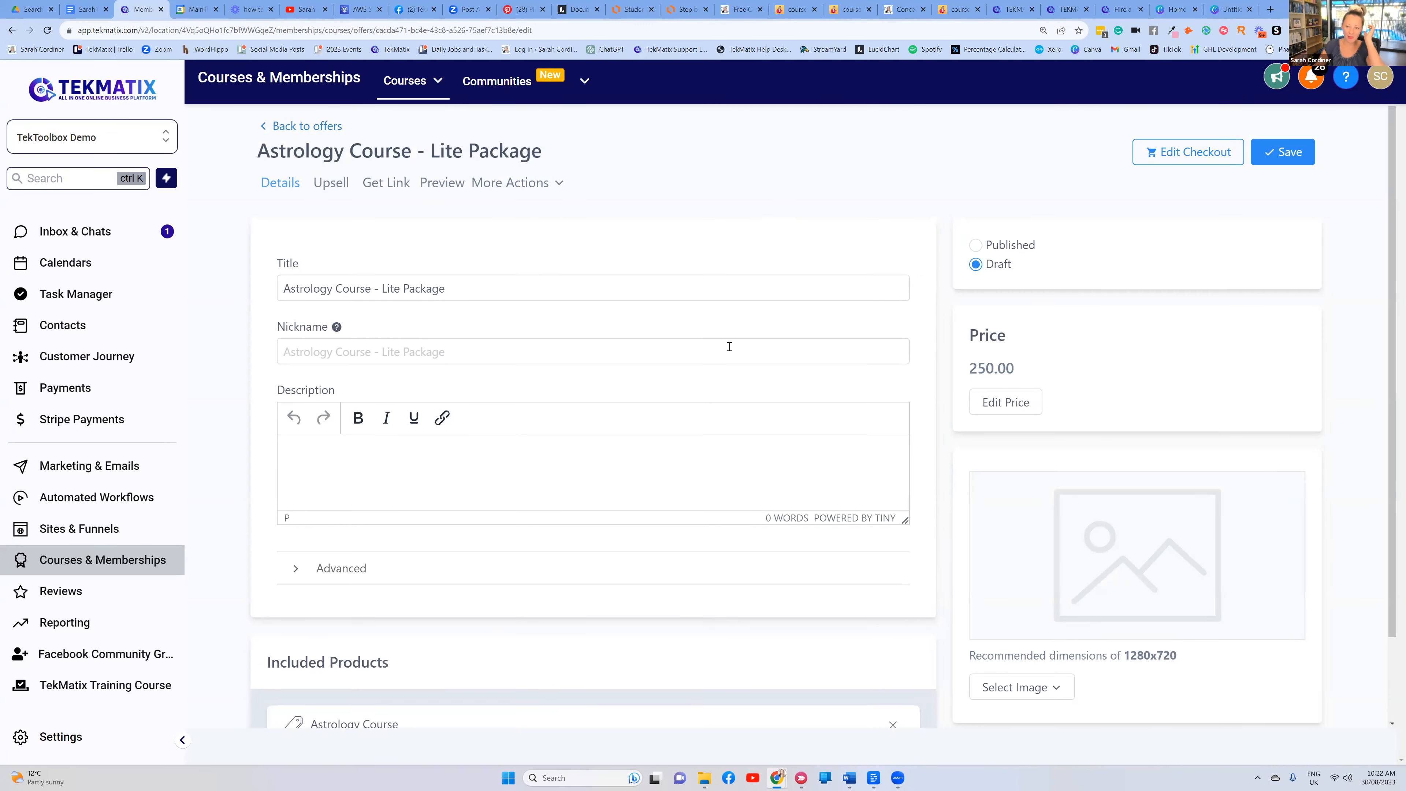
pyautogui.click(689, 8)
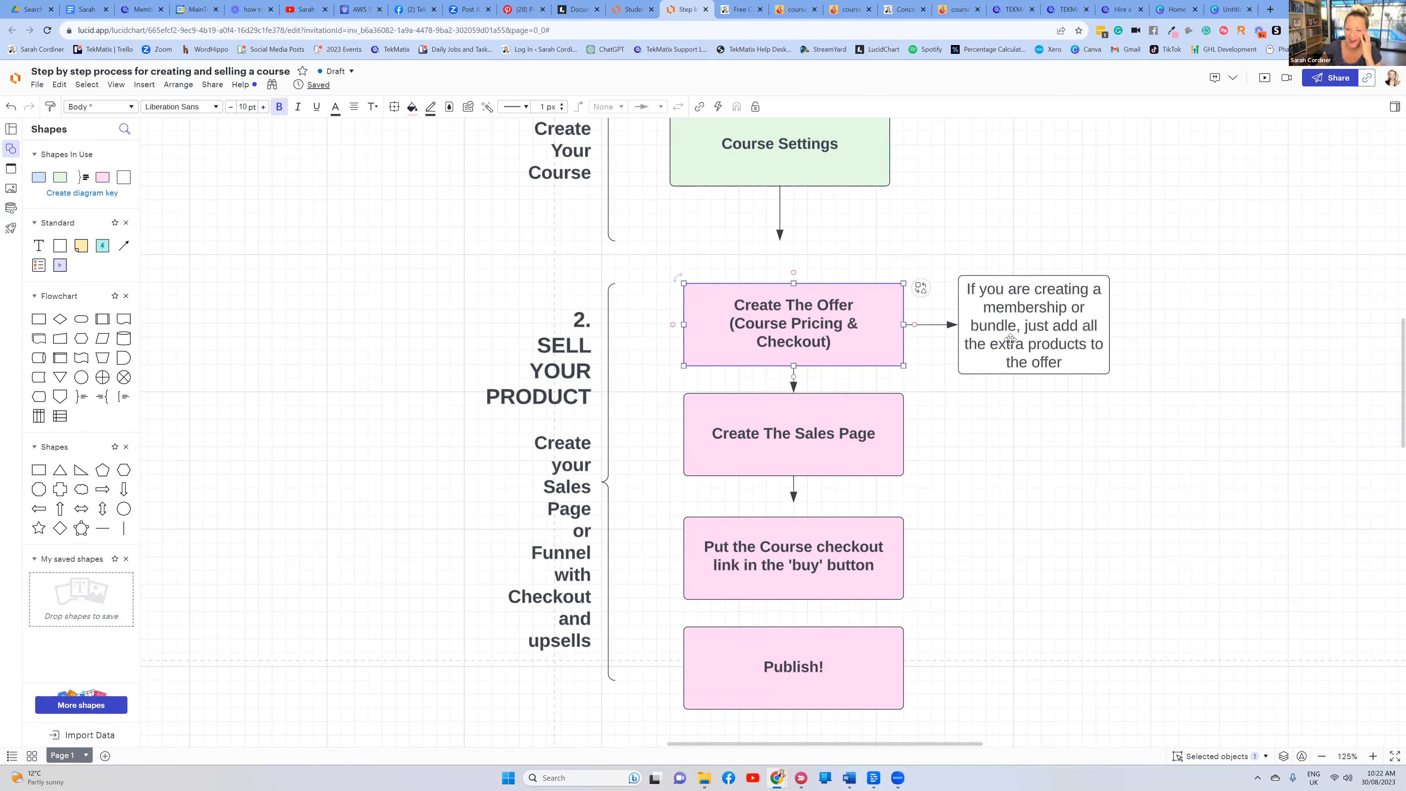
pyautogui.click(1011, 323)
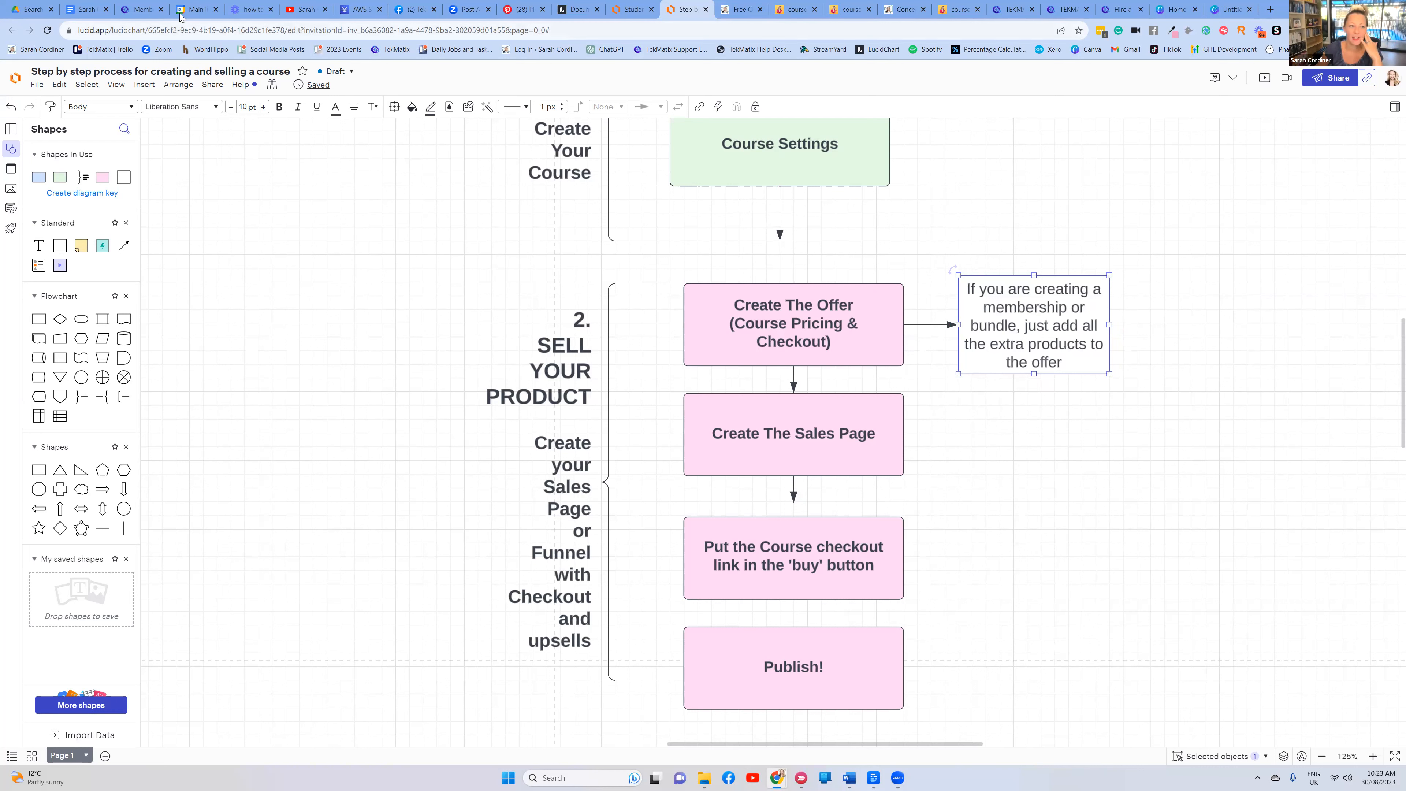
# Add Mini Course and Amazon Book Templates - Clone as extra products in the Lite Package offer
pyautogui.click(149, 8)
pyautogui.scroll(-2, 383, 586)
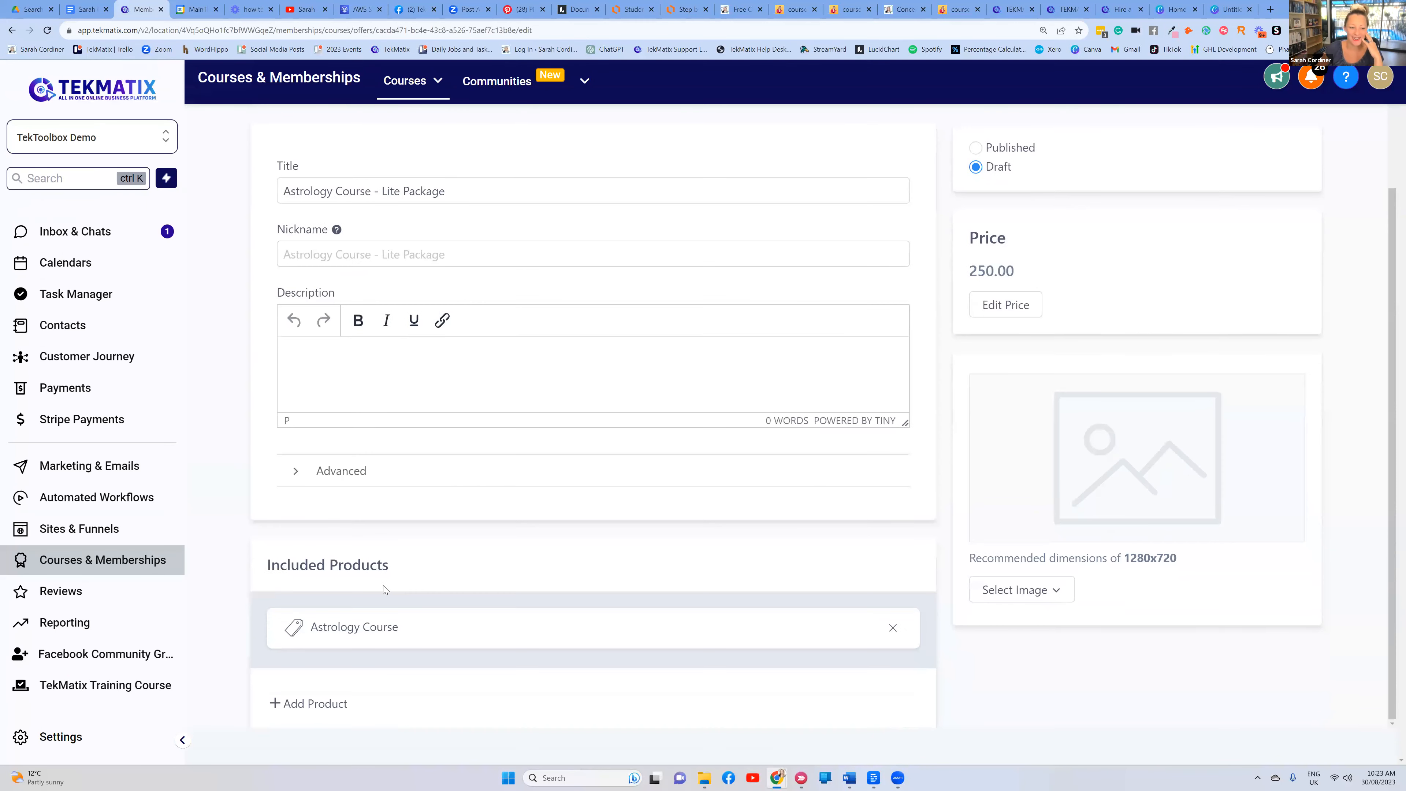
pyautogui.click(316, 704)
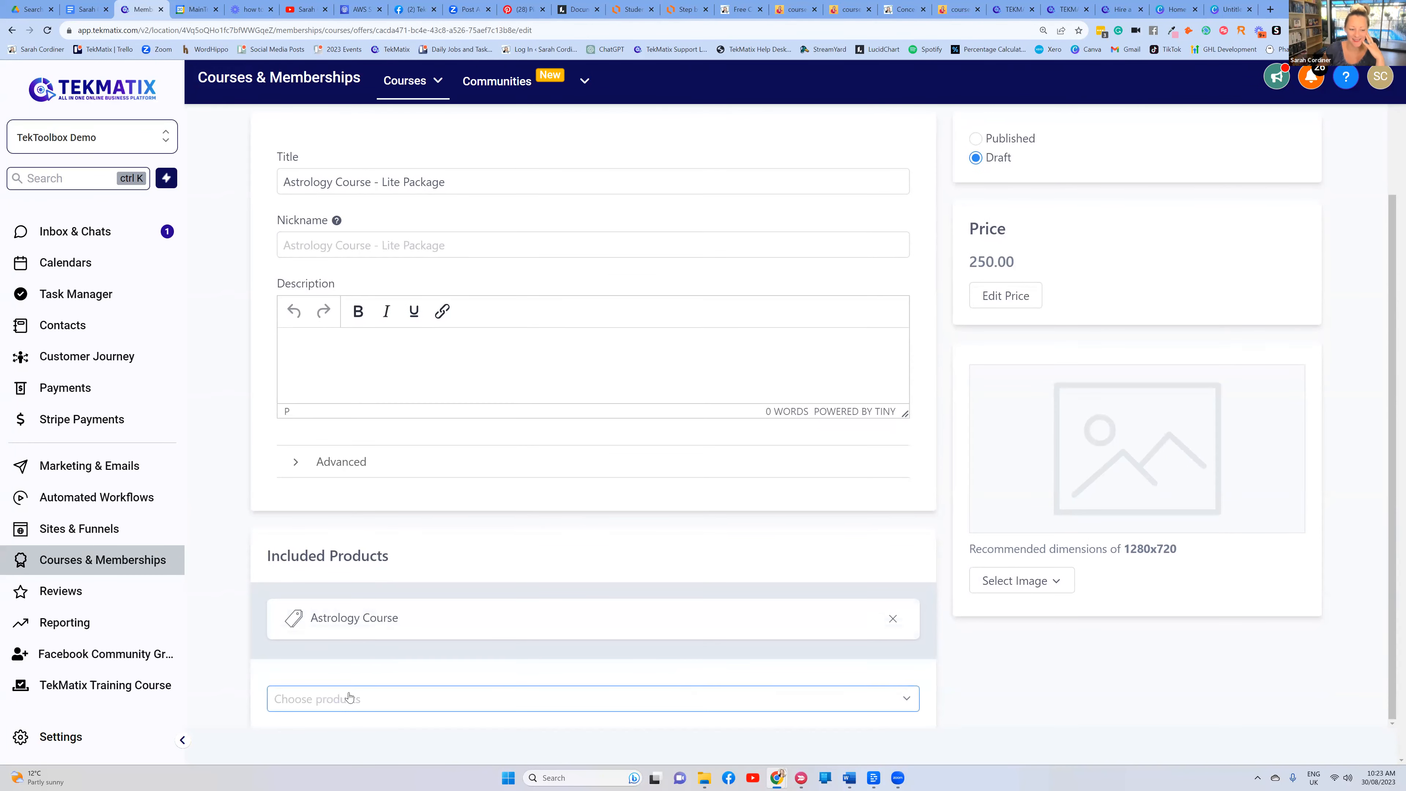
pyautogui.click(350, 694)
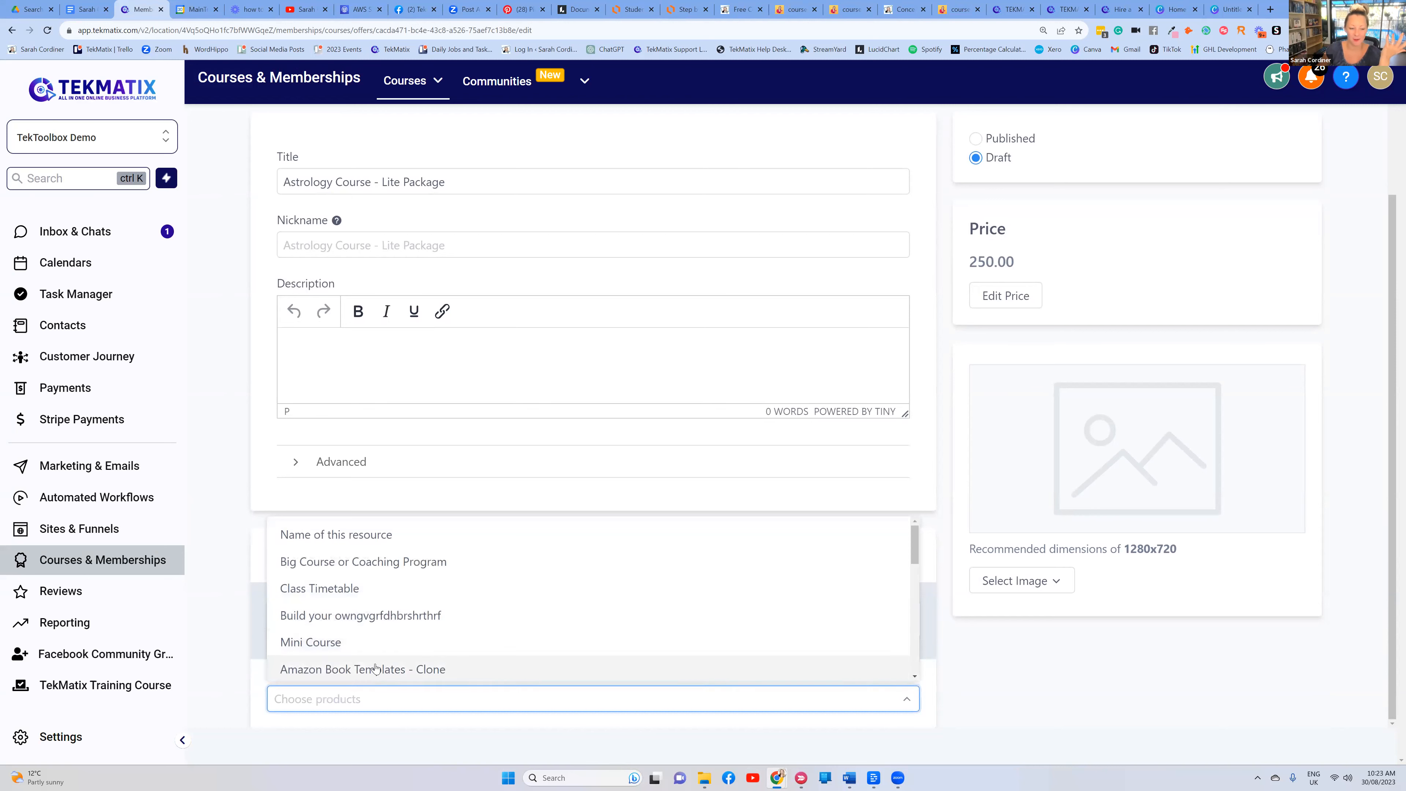
pyautogui.click(367, 648)
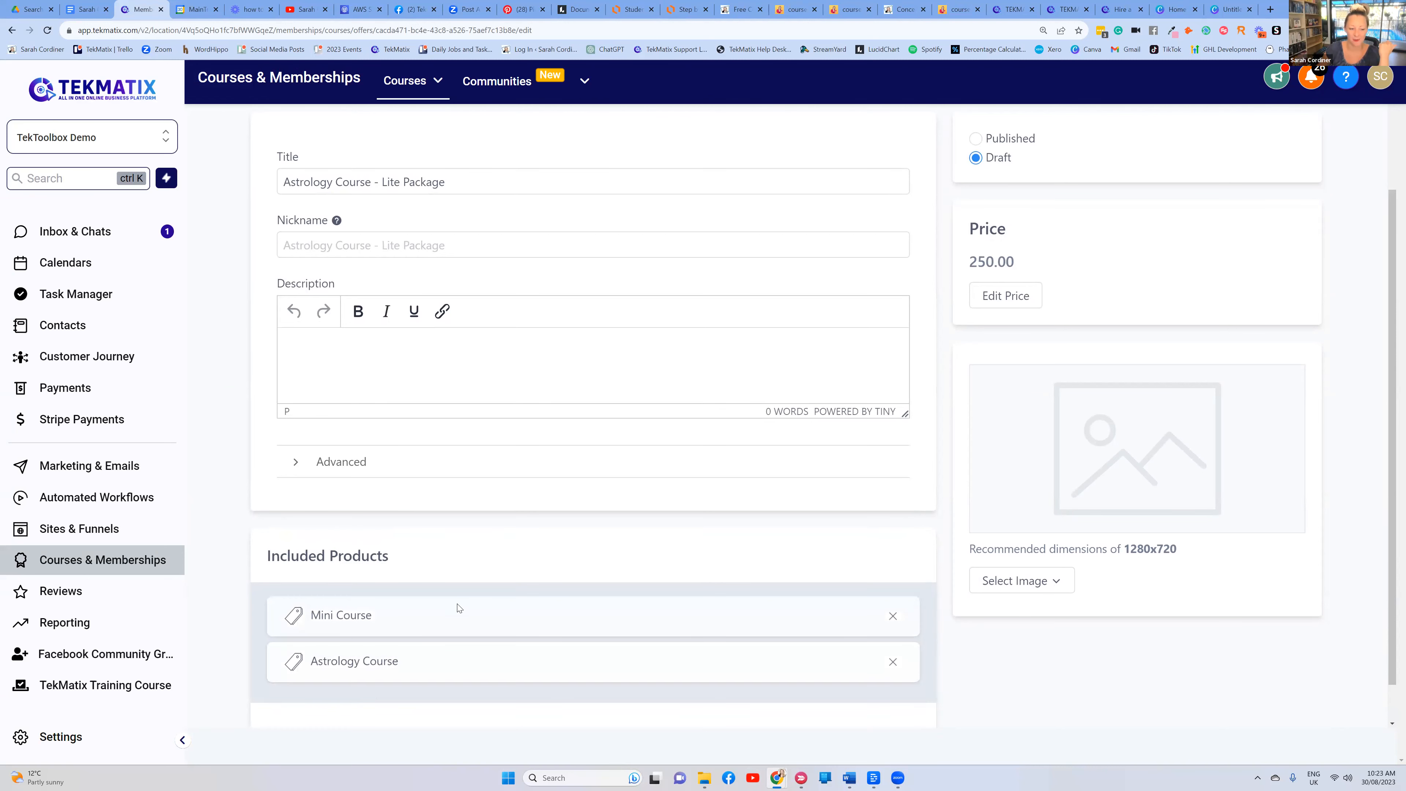
pyautogui.click(324, 697)
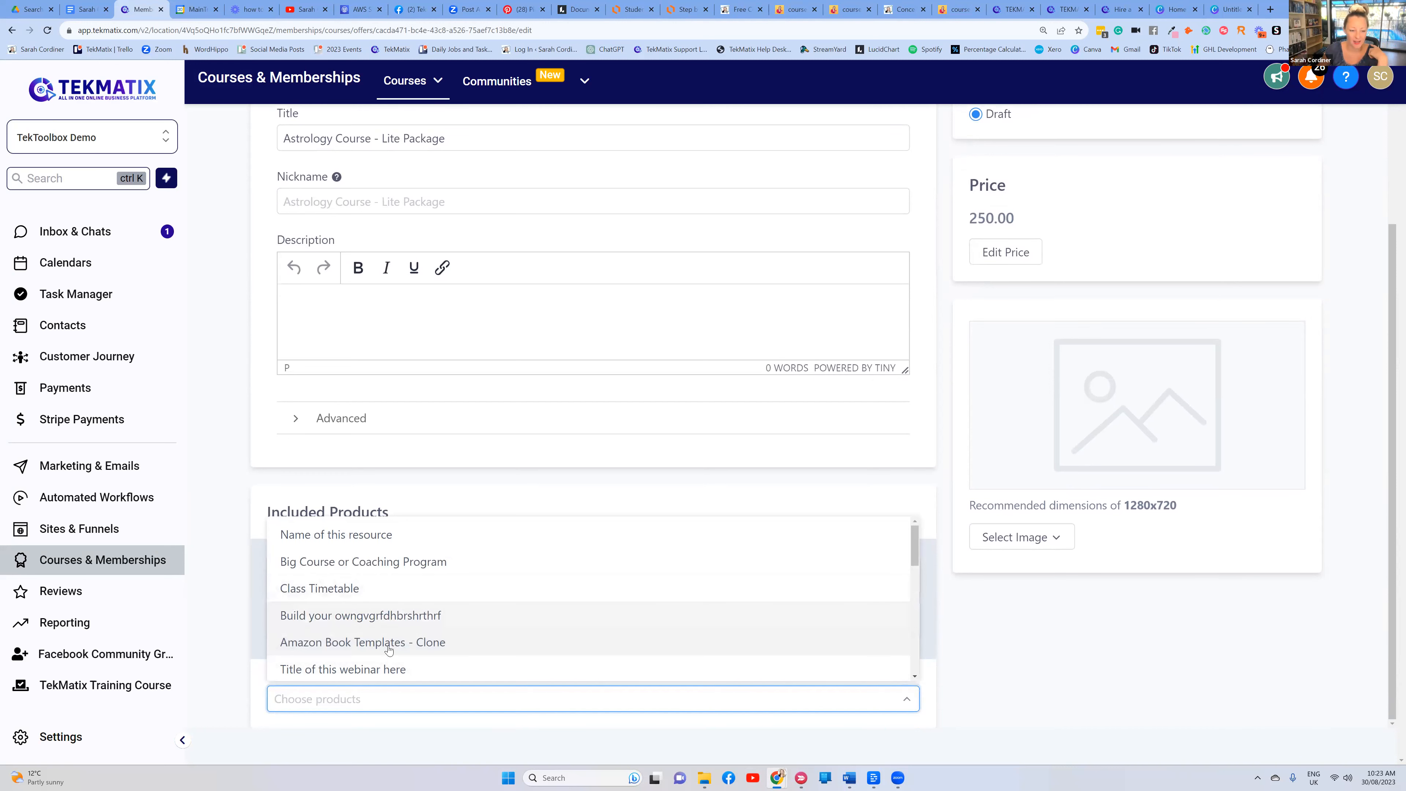
pyautogui.click(437, 643)
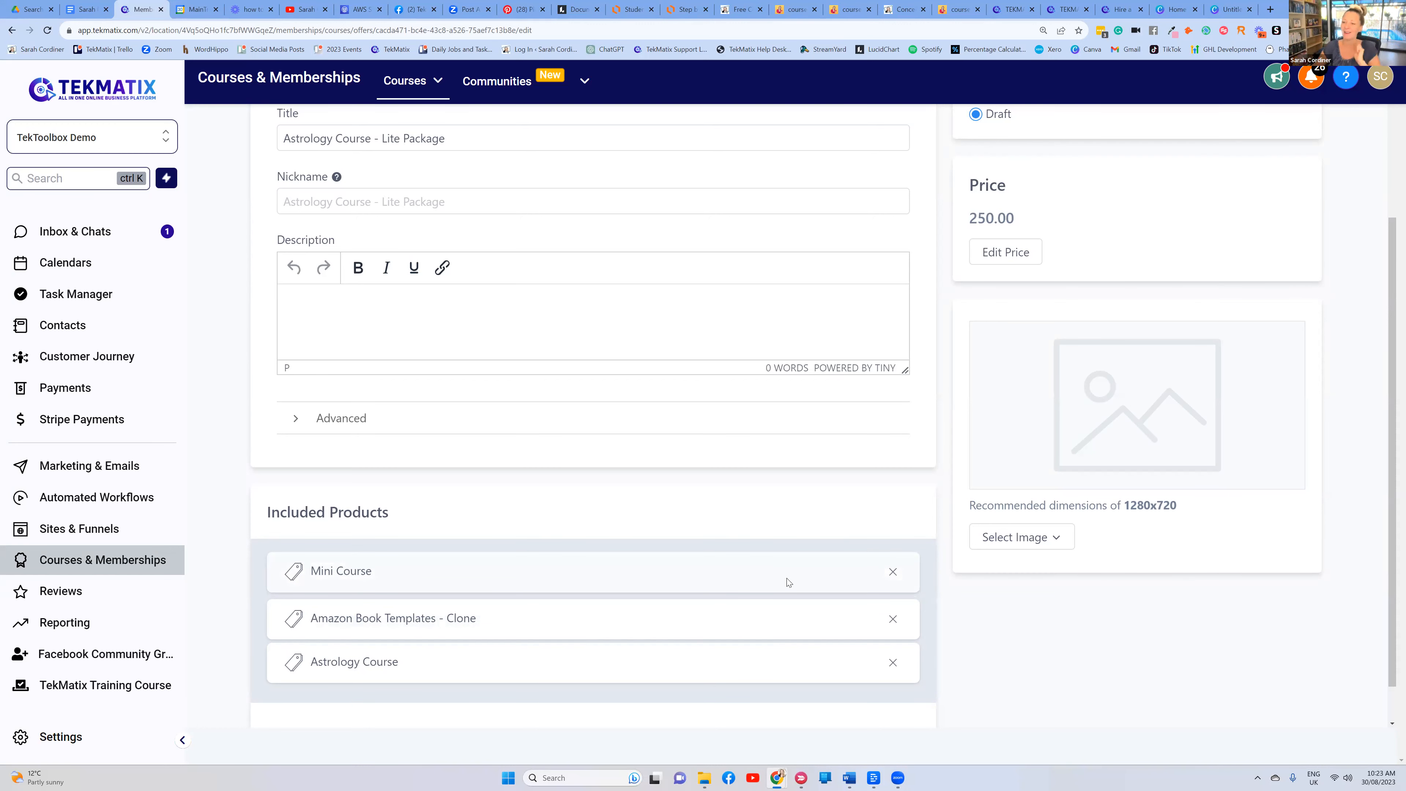
pyautogui.scroll(-1, 466, 681)
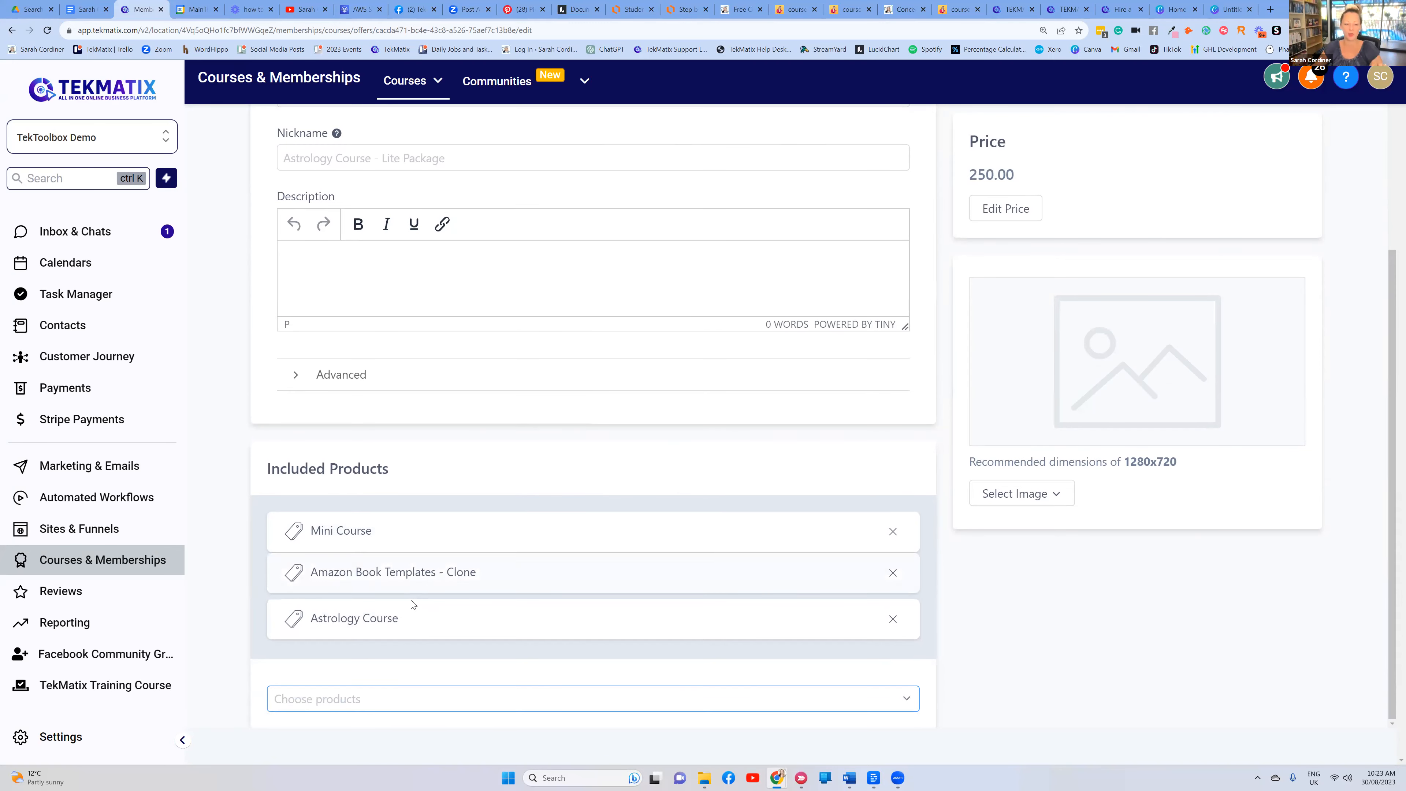
pyautogui.scroll(4, 411, 604)
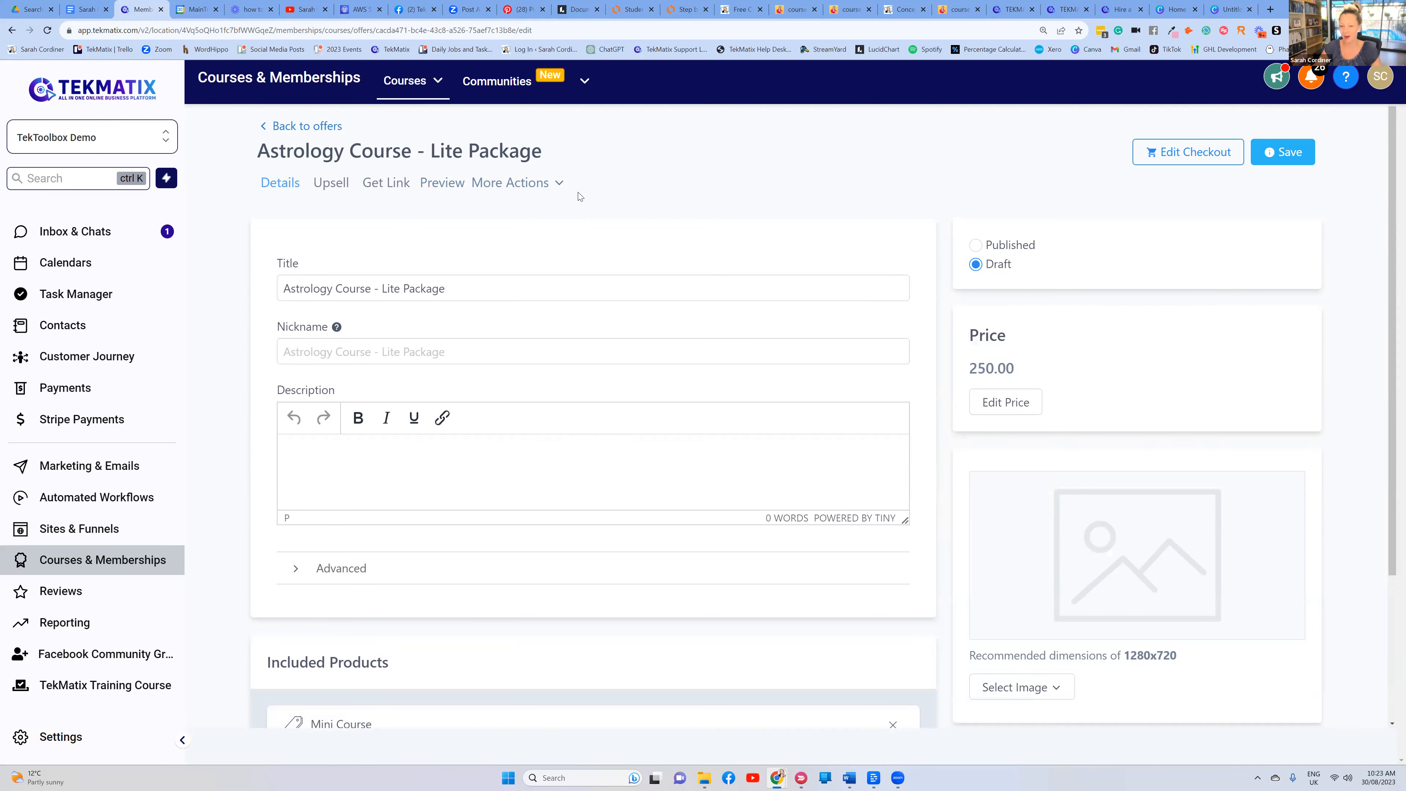
pyautogui.scroll(-4, 609, 279)
pyautogui.scroll(4, 609, 280)
pyautogui.scroll(-3, 1037, 428)
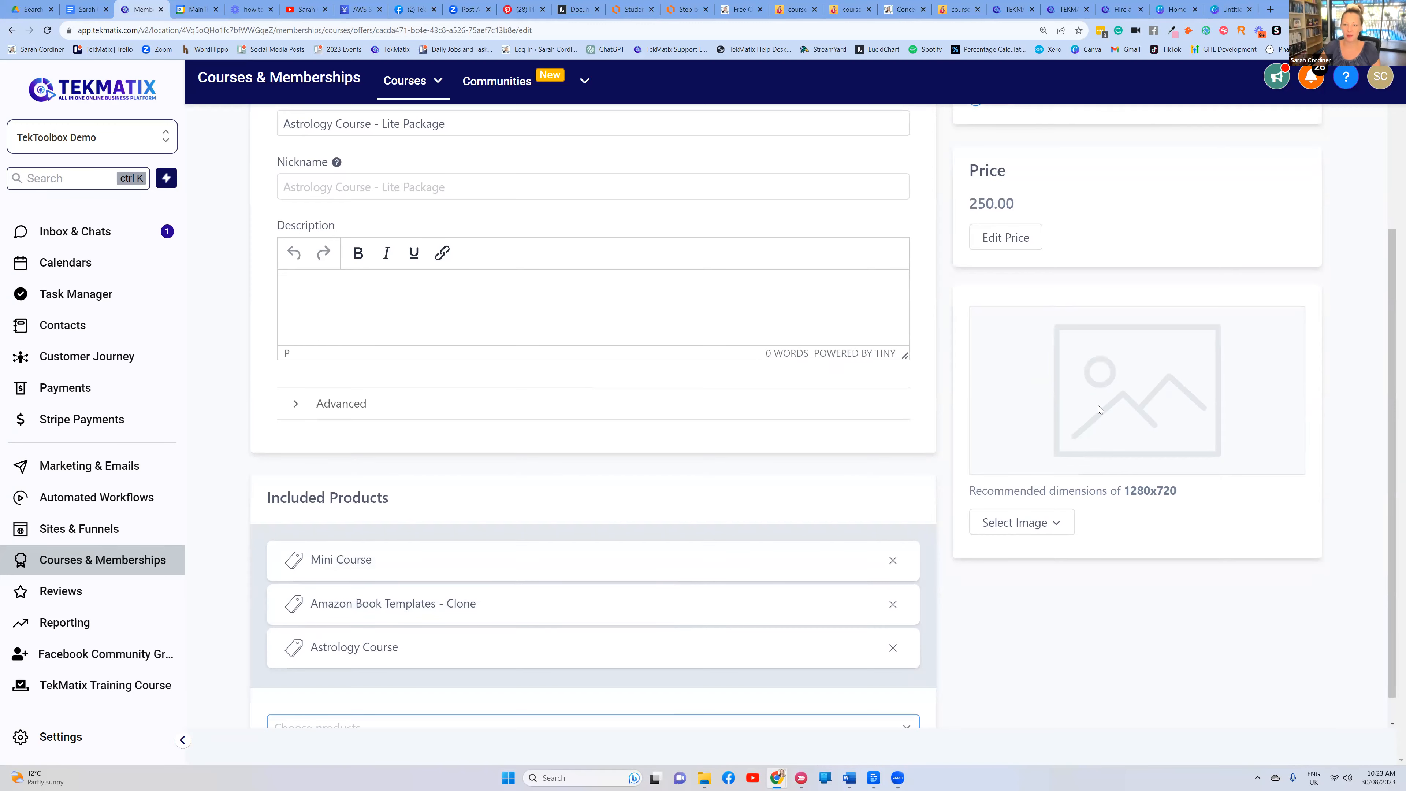
pyautogui.scroll(3, 1096, 405)
# Review the free workshop and Concept To Course package options, then return to the offer edit page
pyautogui.click(793, 9)
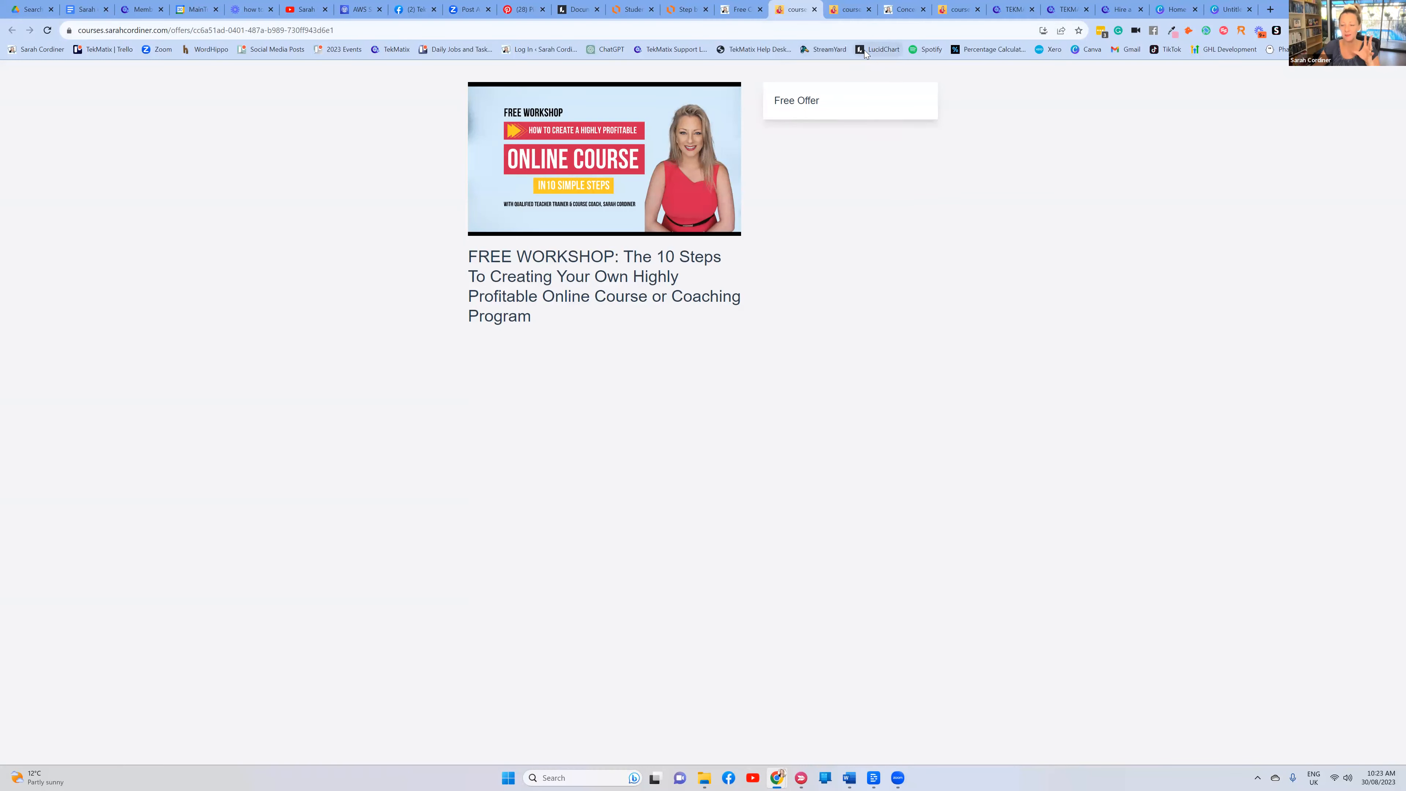
pyautogui.click(901, 9)
pyautogui.scroll(6, 938, 261)
pyautogui.scroll(10, 937, 255)
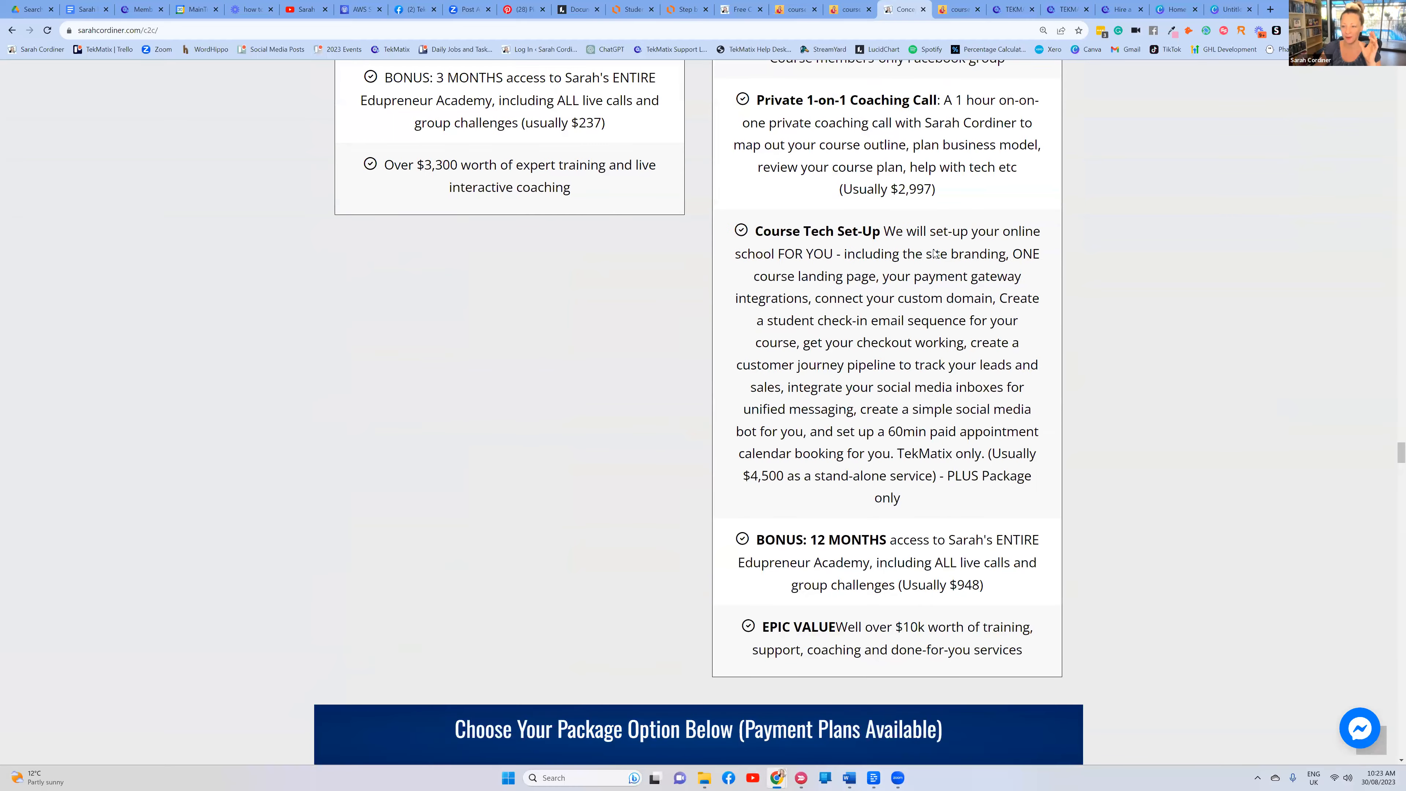
pyautogui.scroll(-13, 938, 244)
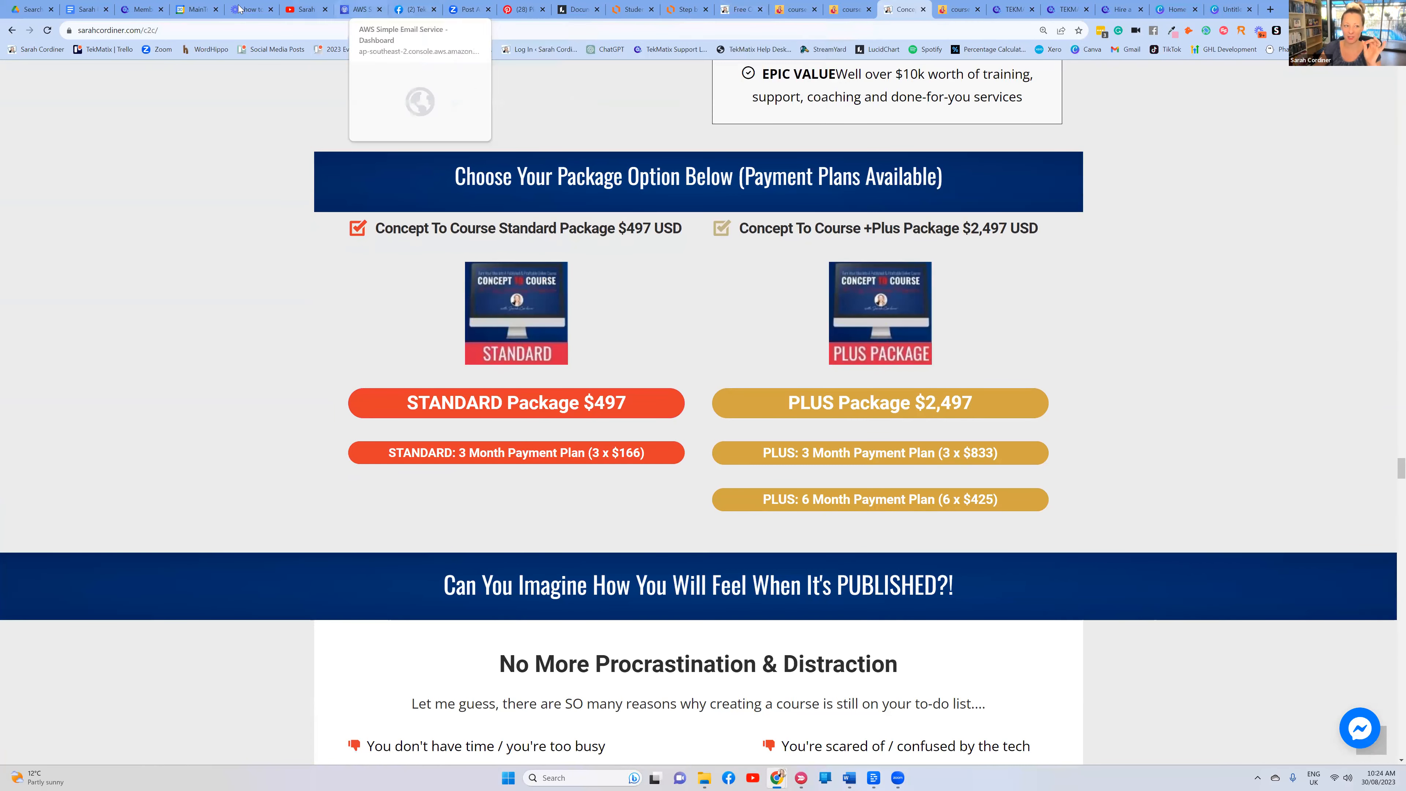
pyautogui.click(138, 10)
pyautogui.scroll(-3, 464, 296)
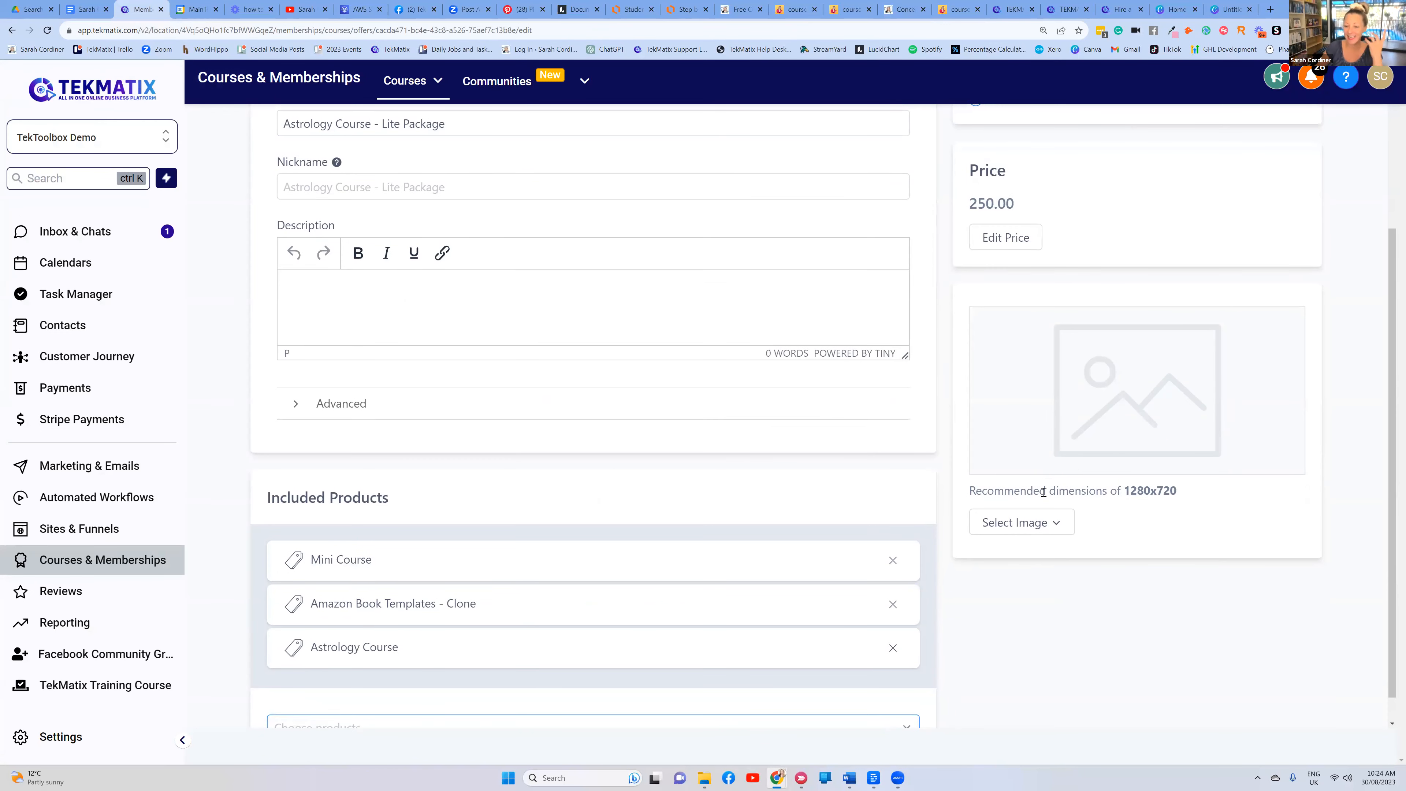
# Upload the blue and gold zodiac-wheel image from Downloads as the offer picture
pyautogui.click(1044, 529)
pyautogui.click(1033, 555)
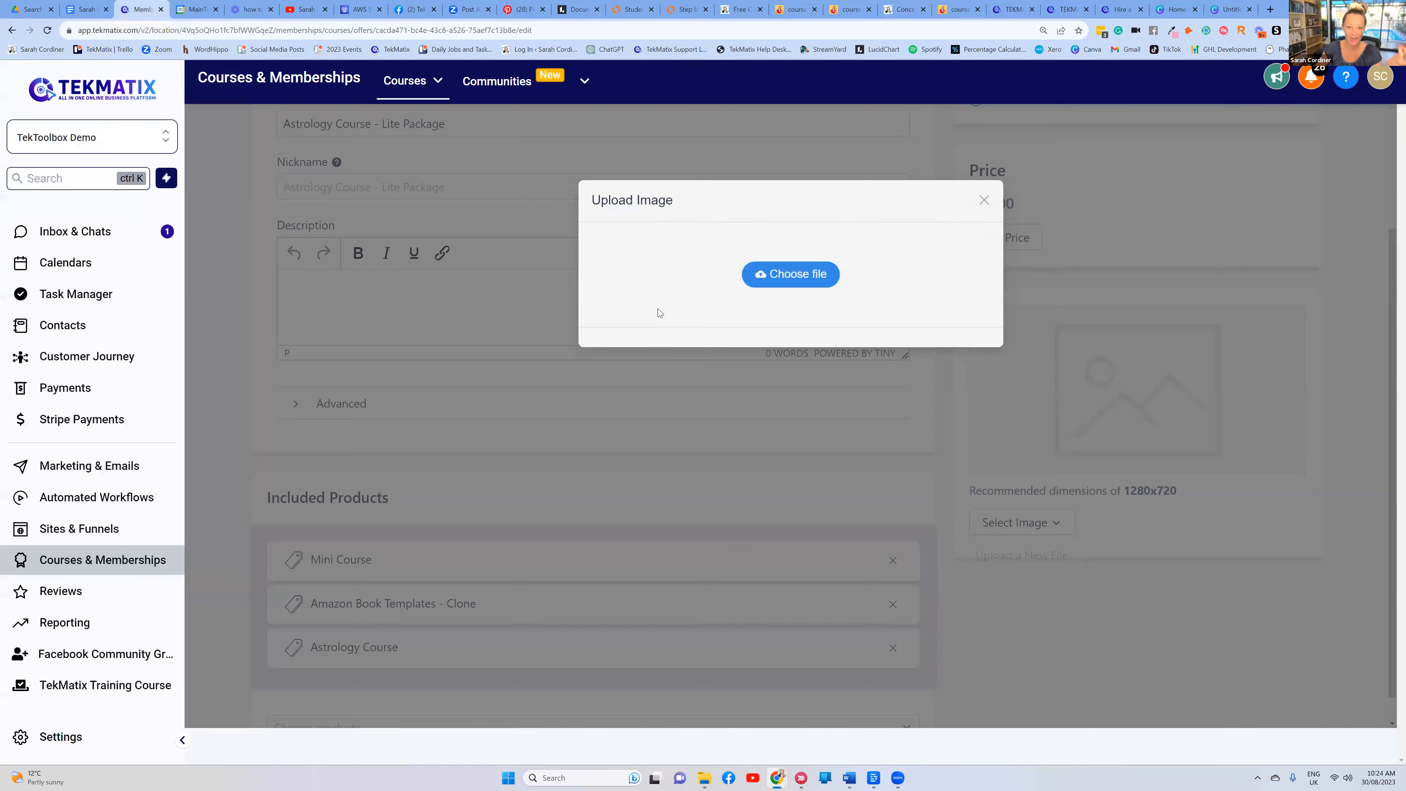
pyautogui.click(790, 274)
pyautogui.doubleClick(258, 145)
pyautogui.click(814, 456)
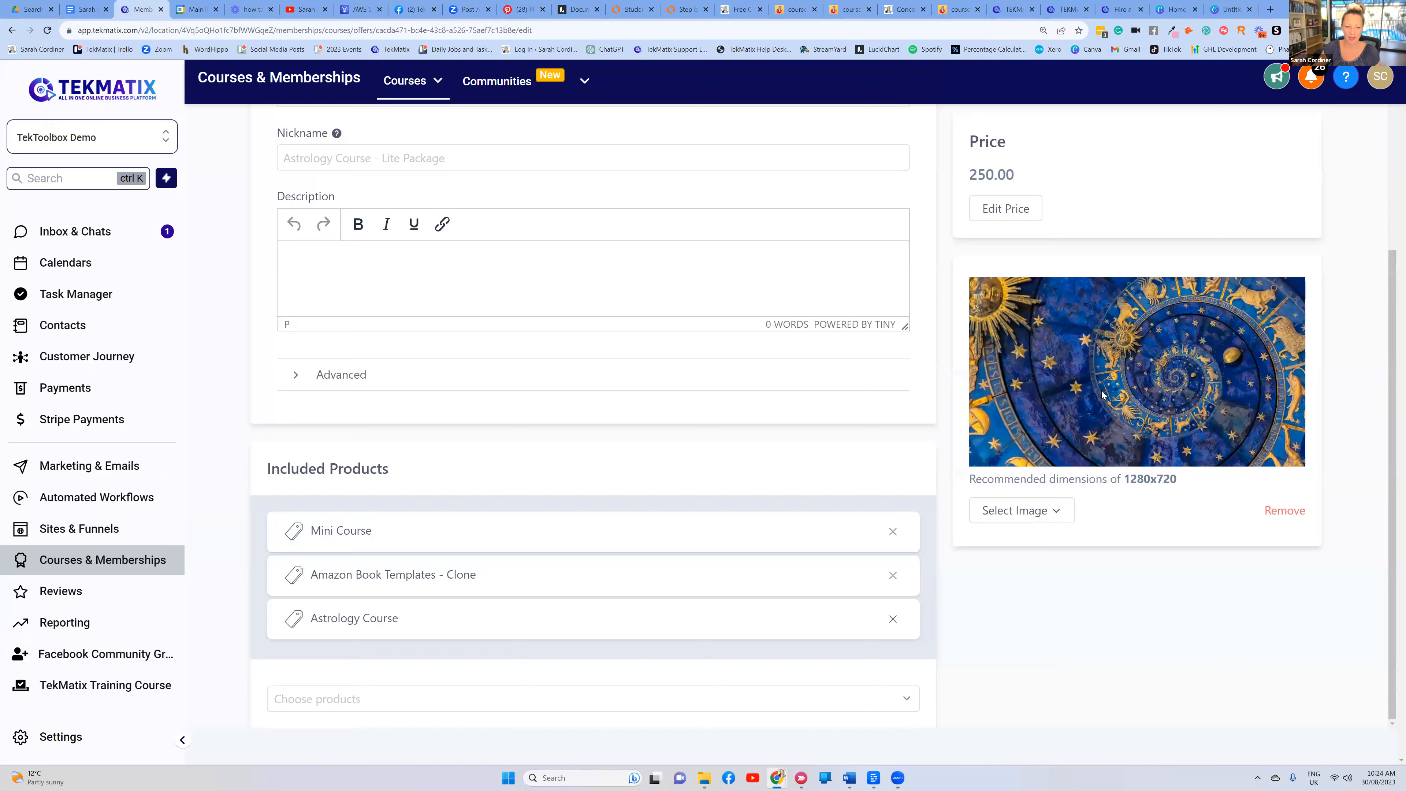
pyautogui.scroll(4, 826, 396)
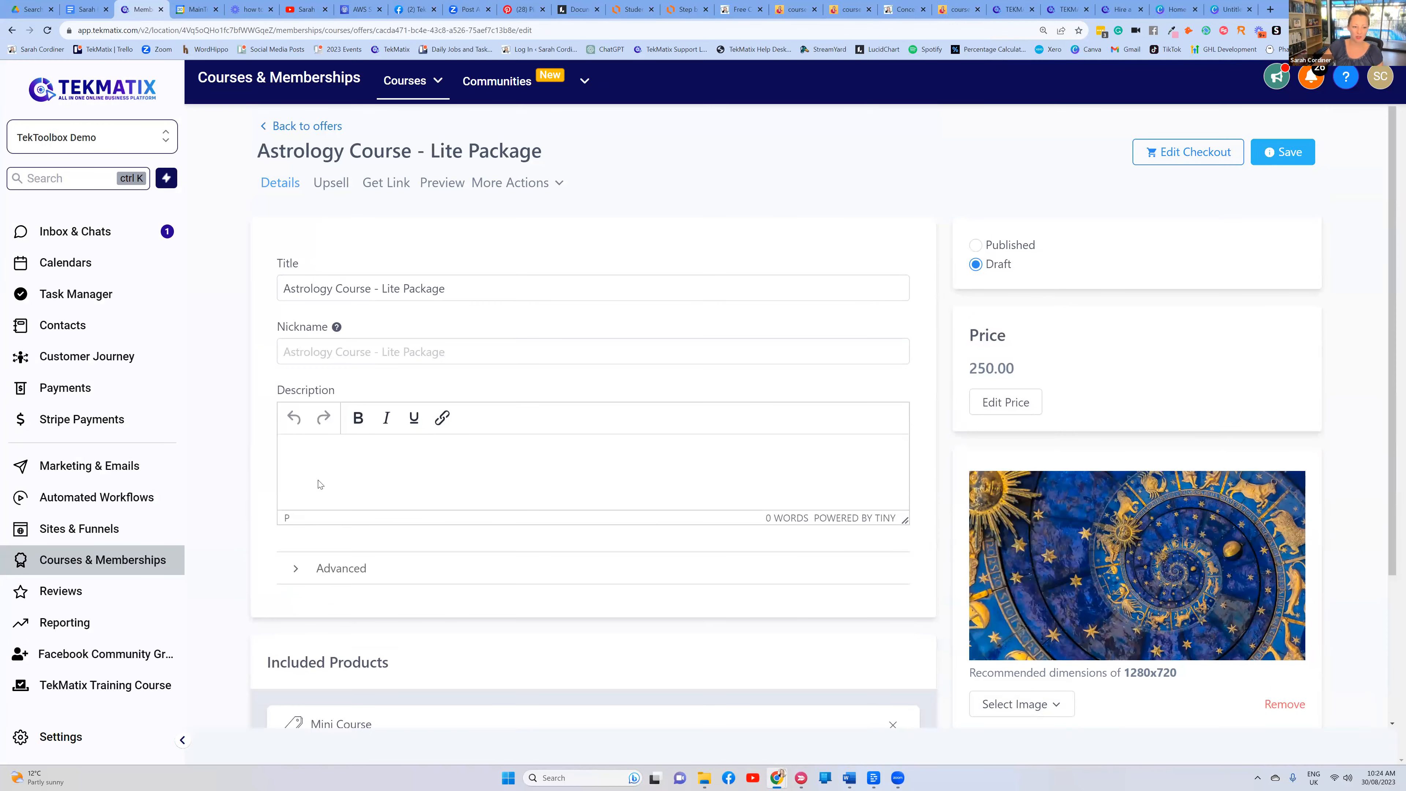
# Write the offer description granting lite package access to the astrology course
pyautogui.click(326, 446)
pyautogui.write('Lite ')
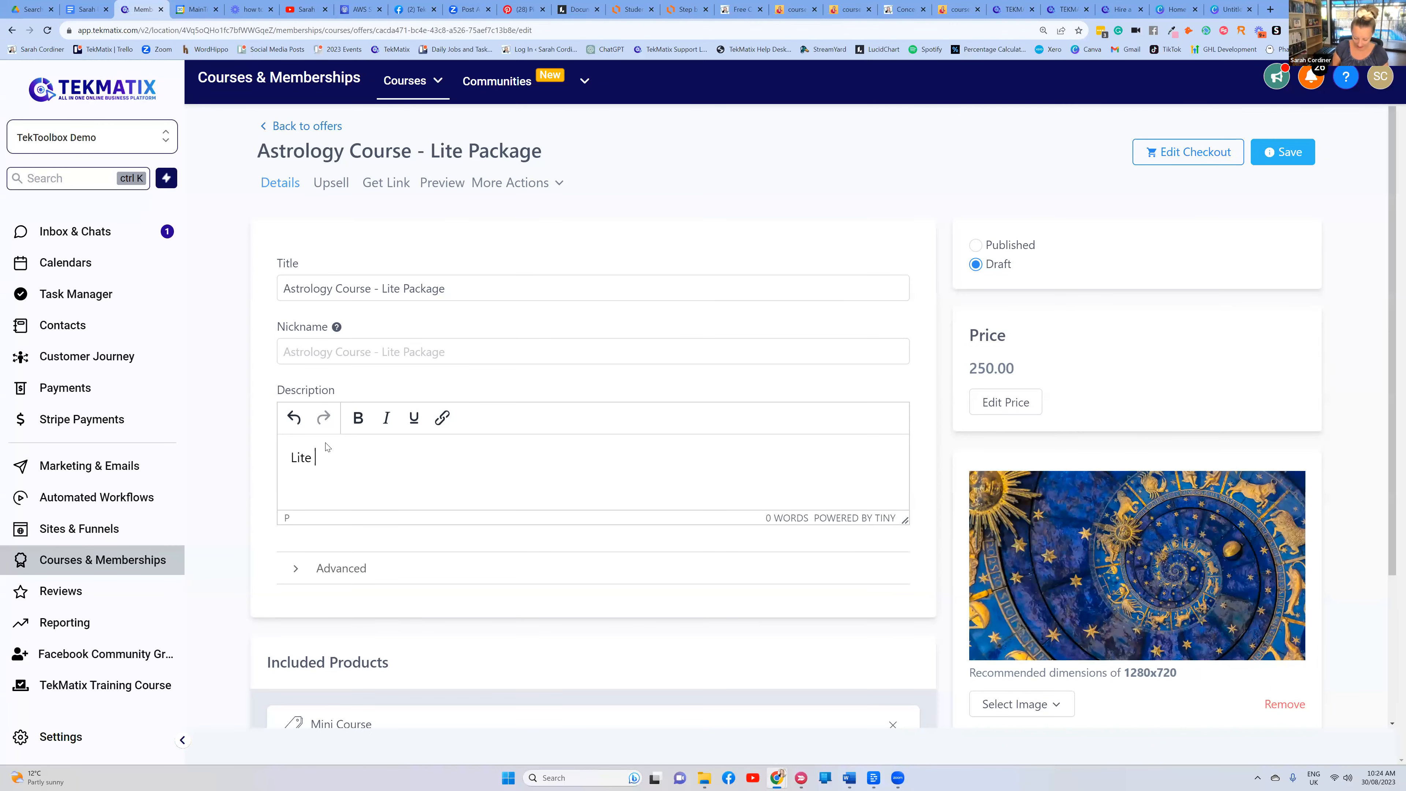
pyautogui.write('package access ')
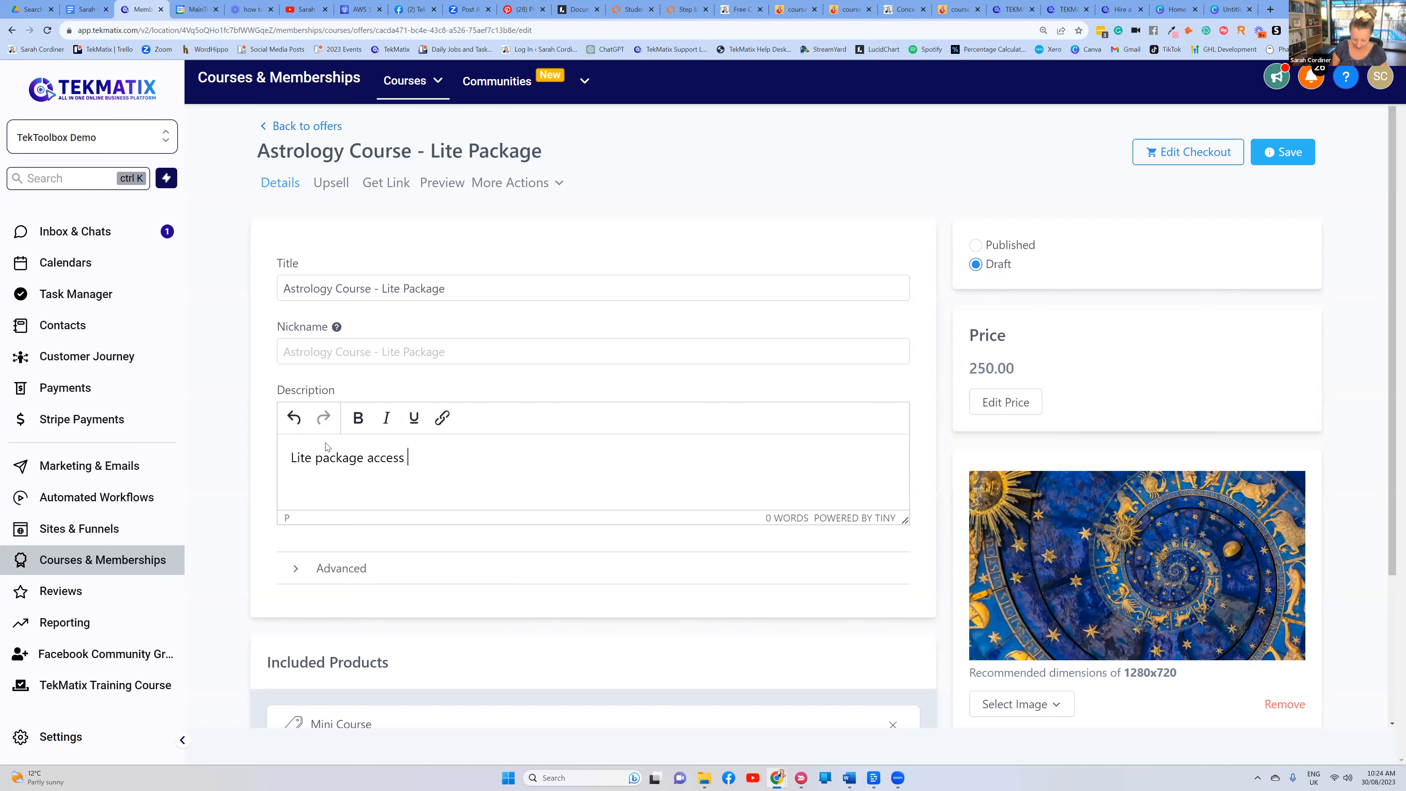
pyautogui.write('to sarah course')
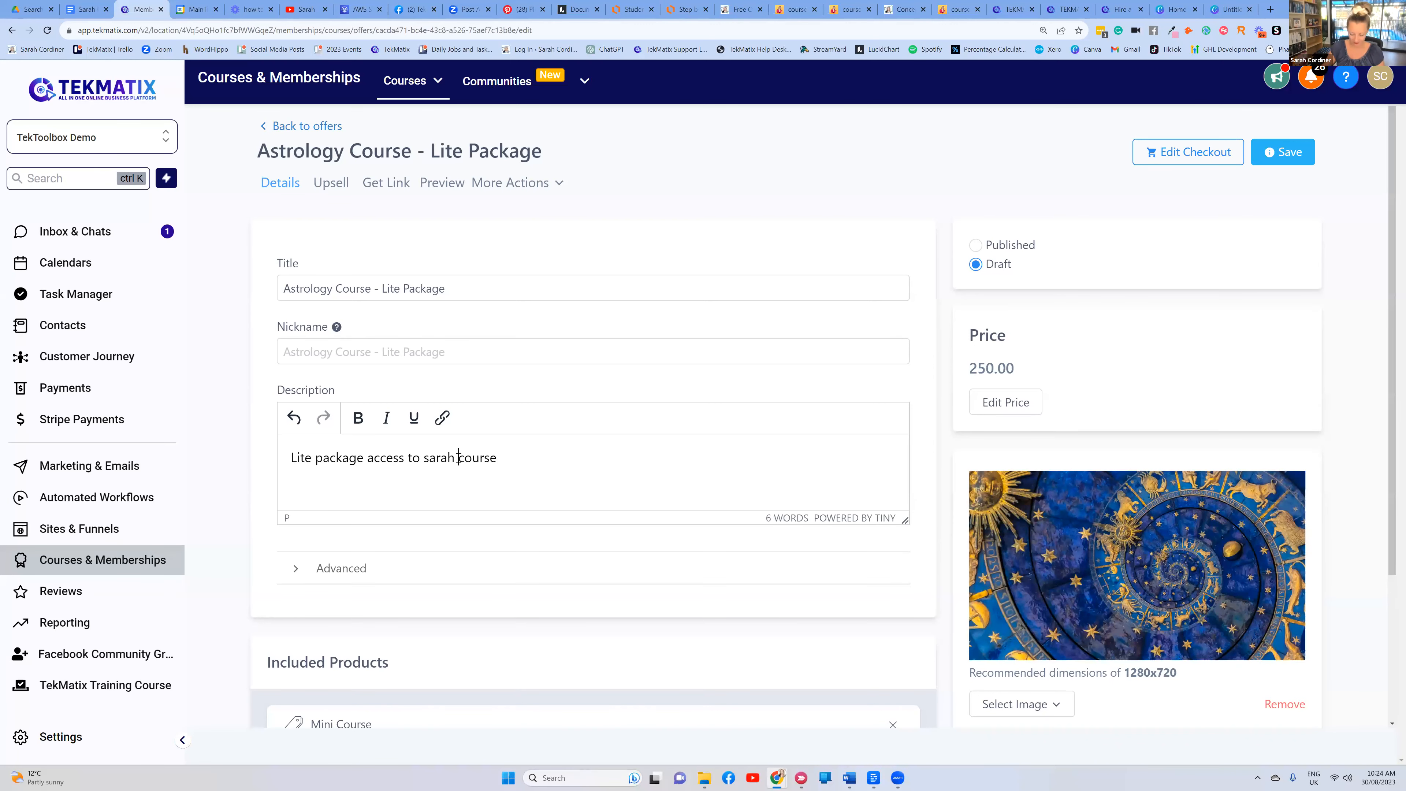
pyautogui.press('BackSpace')
pyautogui.write('s astrolo')
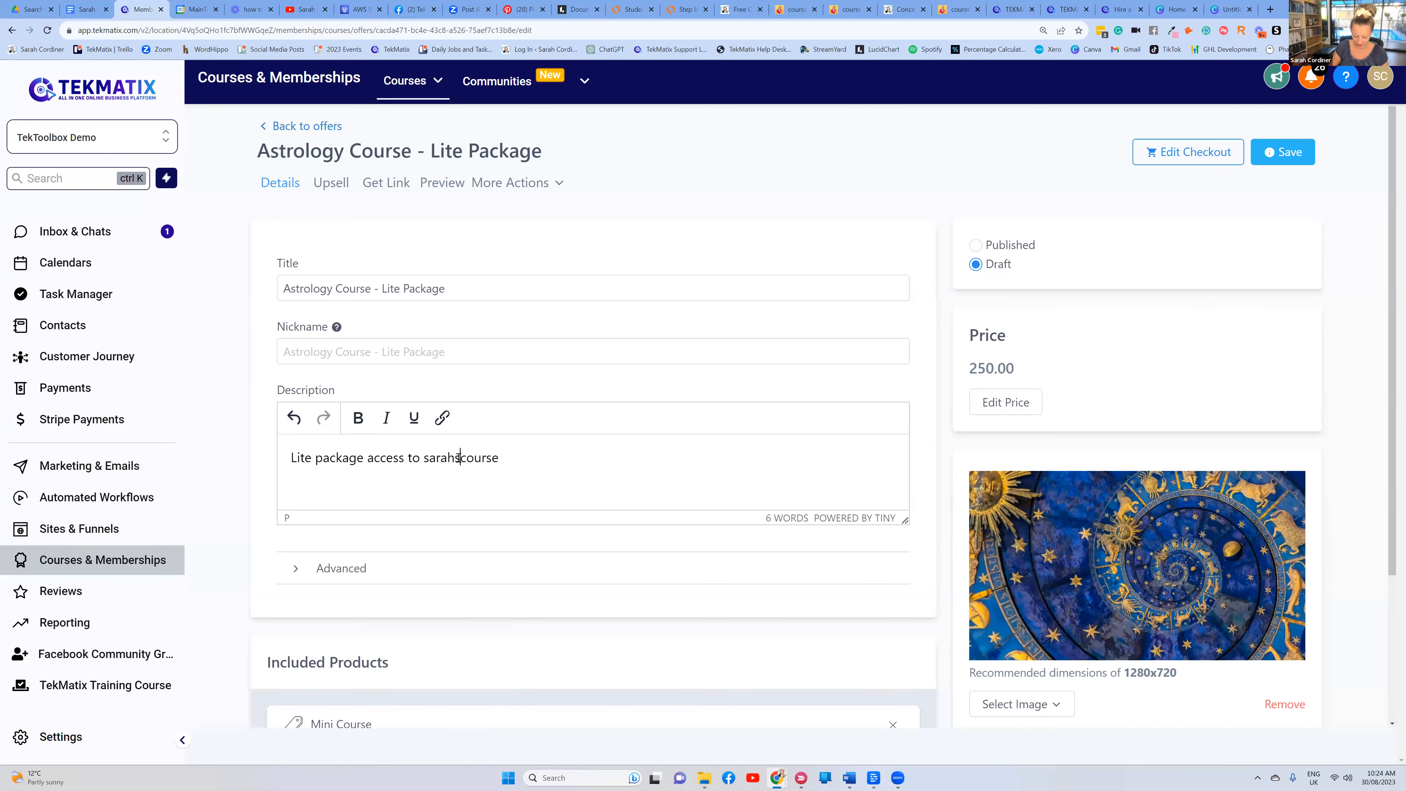
pyautogui.write('gy')
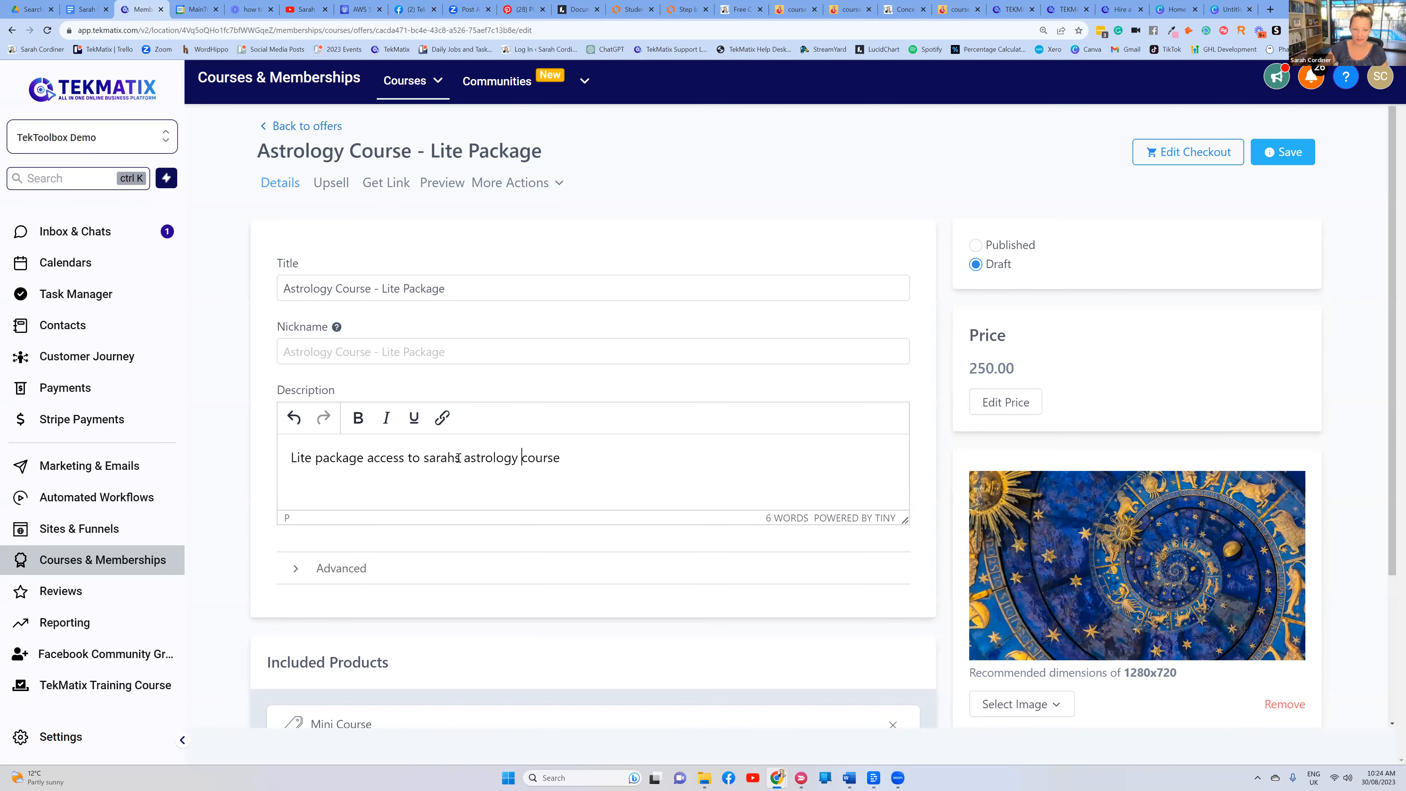
# Save the offer as Published and open its checkout editor
pyautogui.click(792, 9)
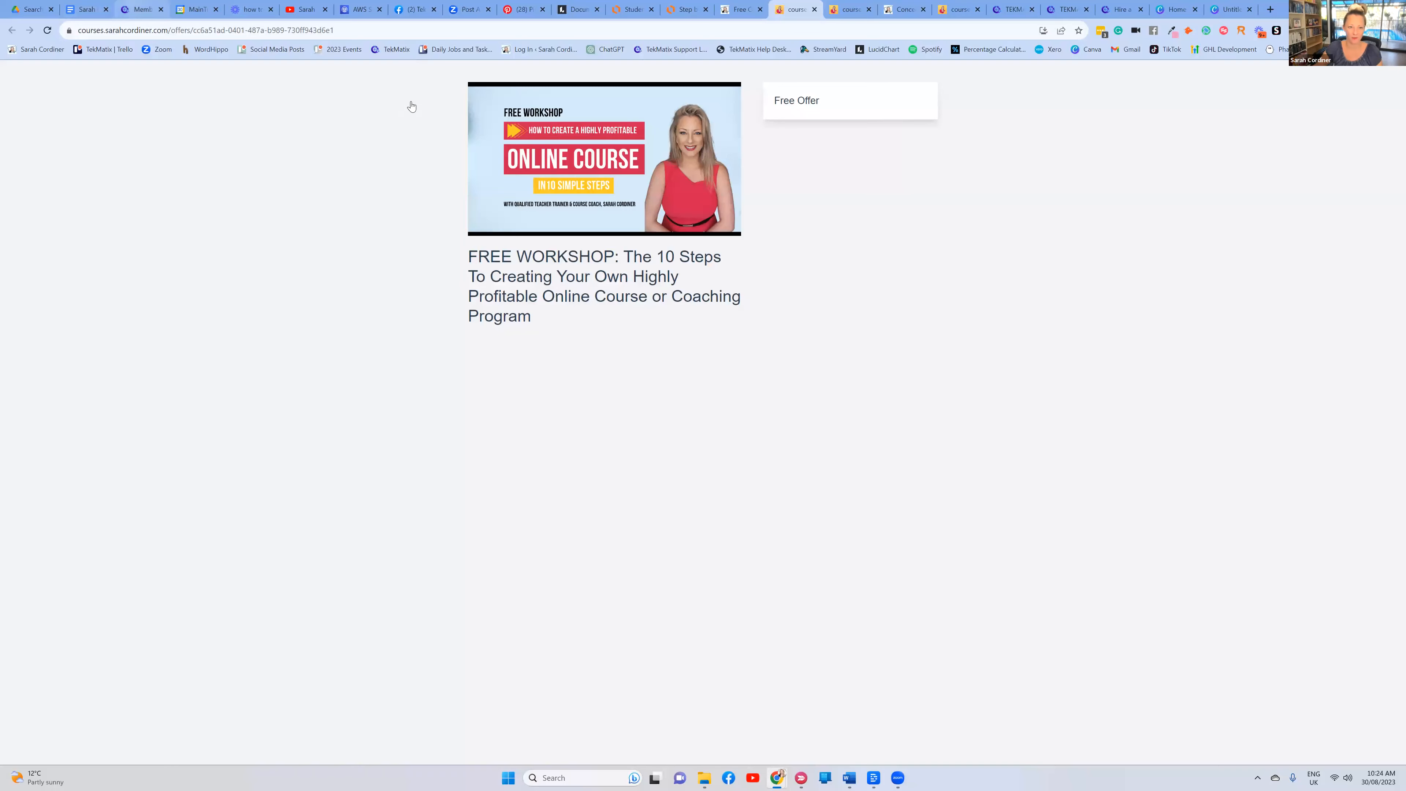
pyautogui.click(142, 10)
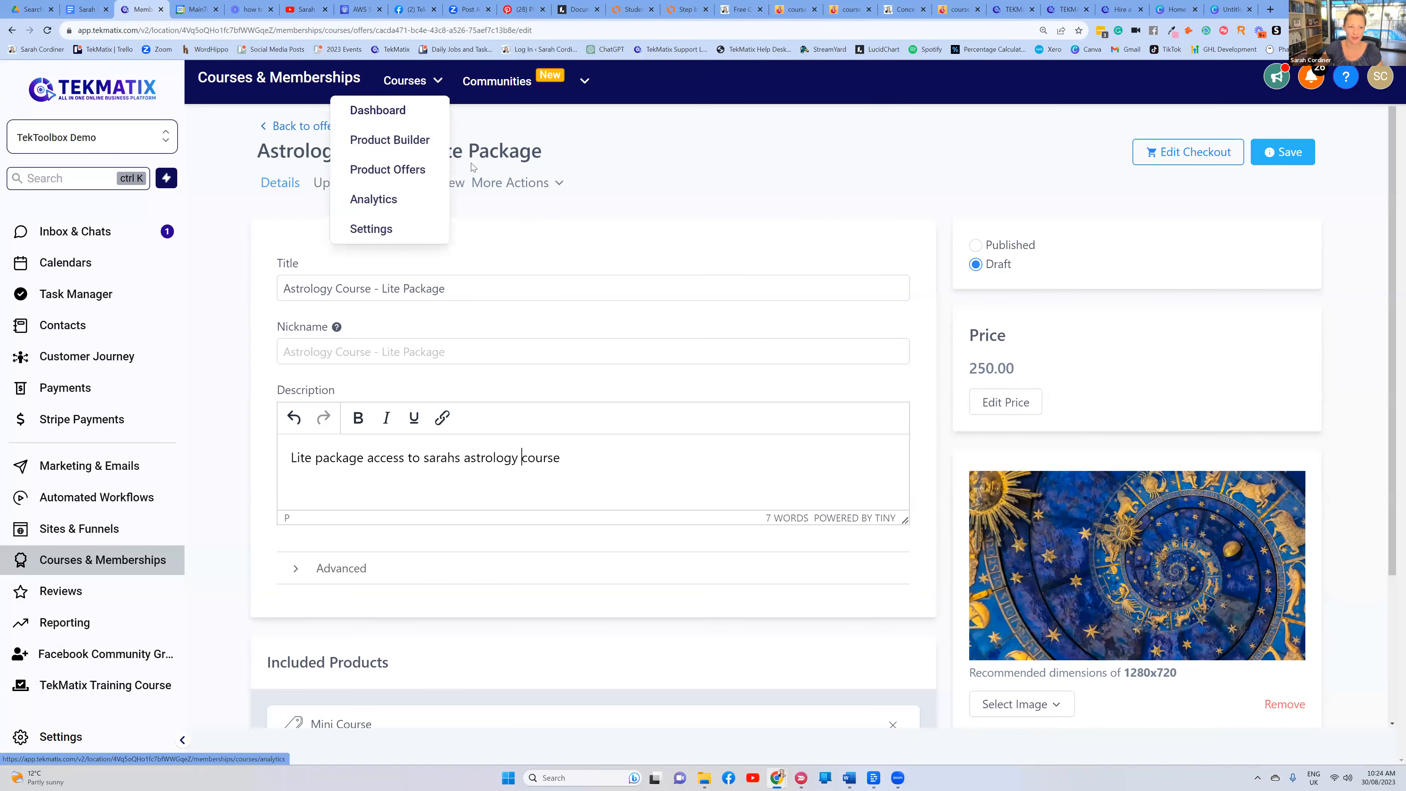
pyautogui.click(1281, 153)
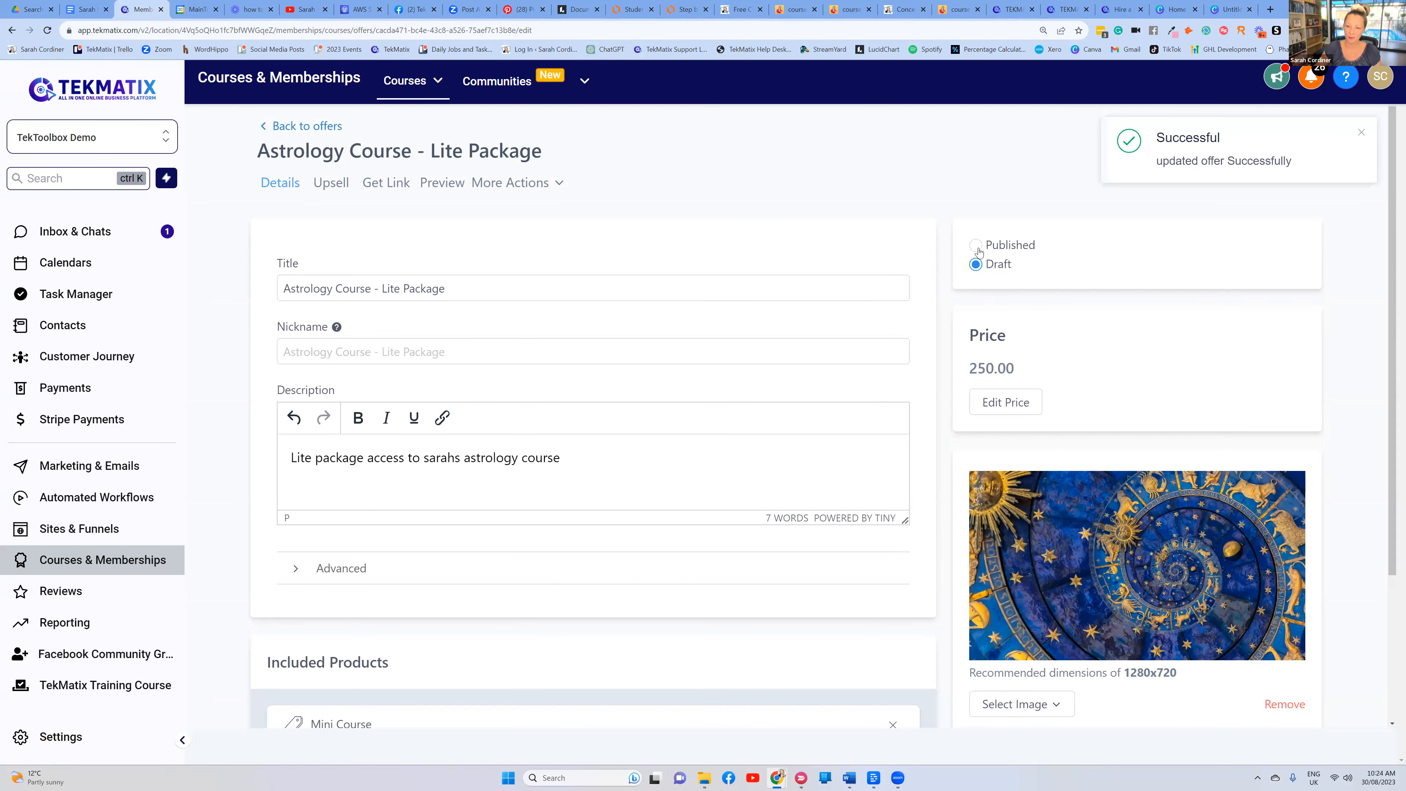
pyautogui.click(977, 246)
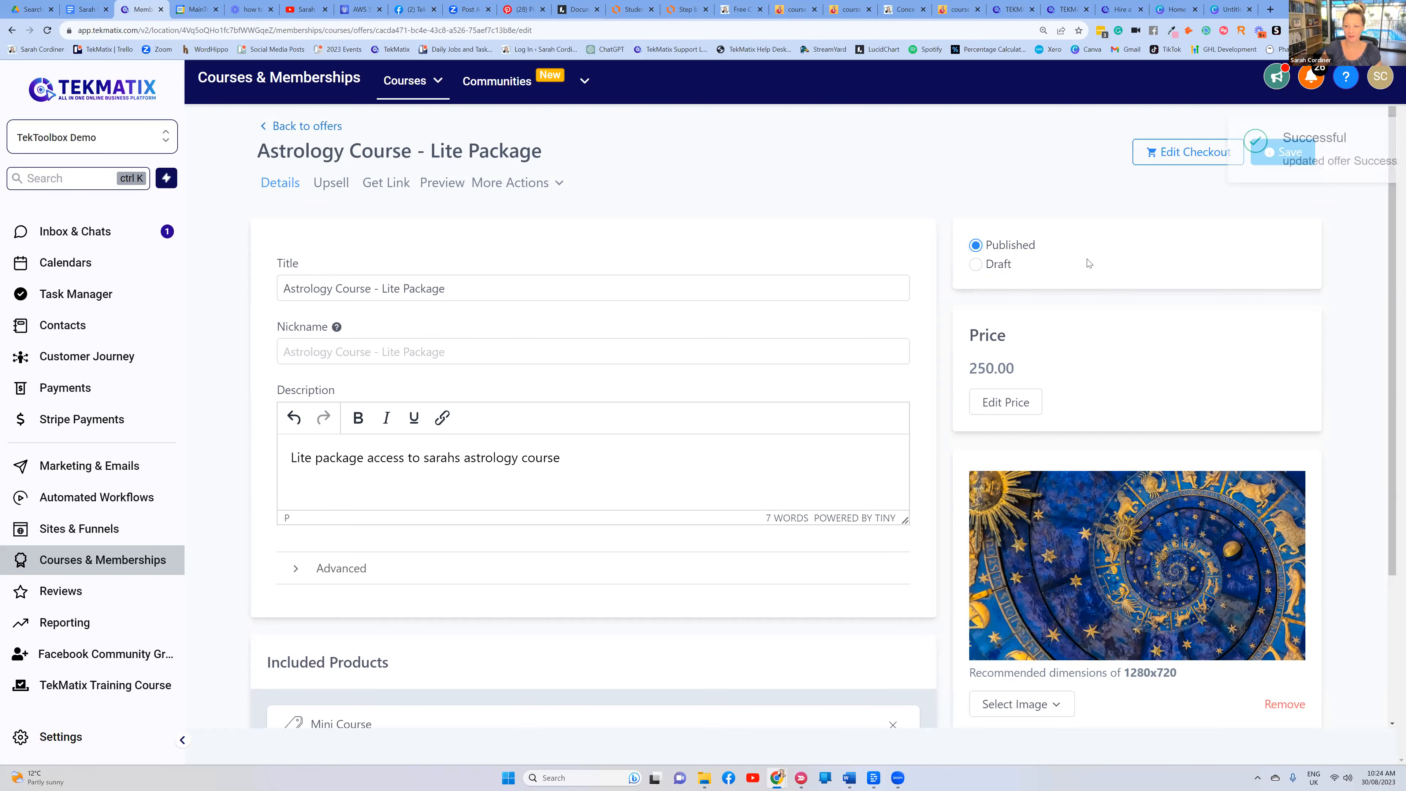
pyautogui.click(1273, 158)
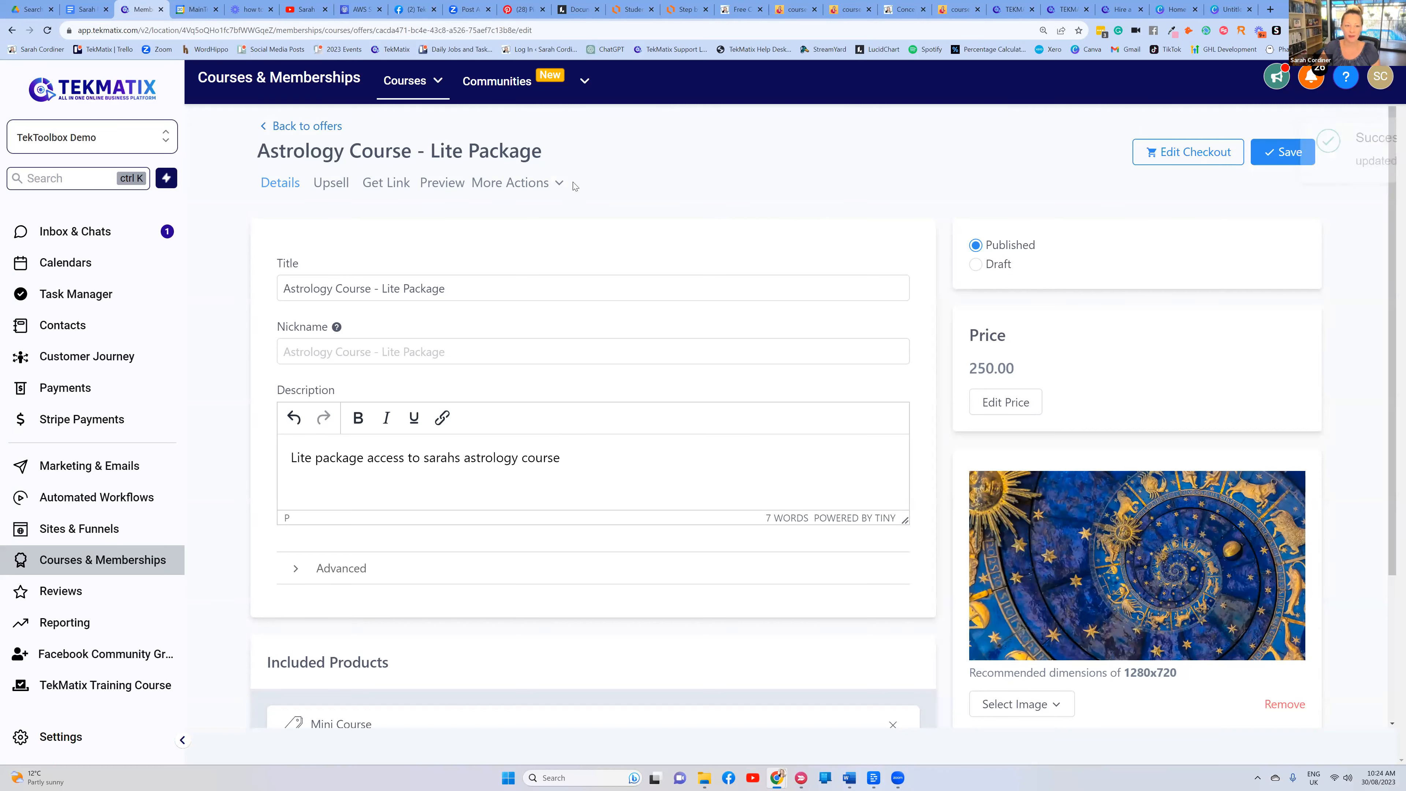
pyautogui.click(1184, 155)
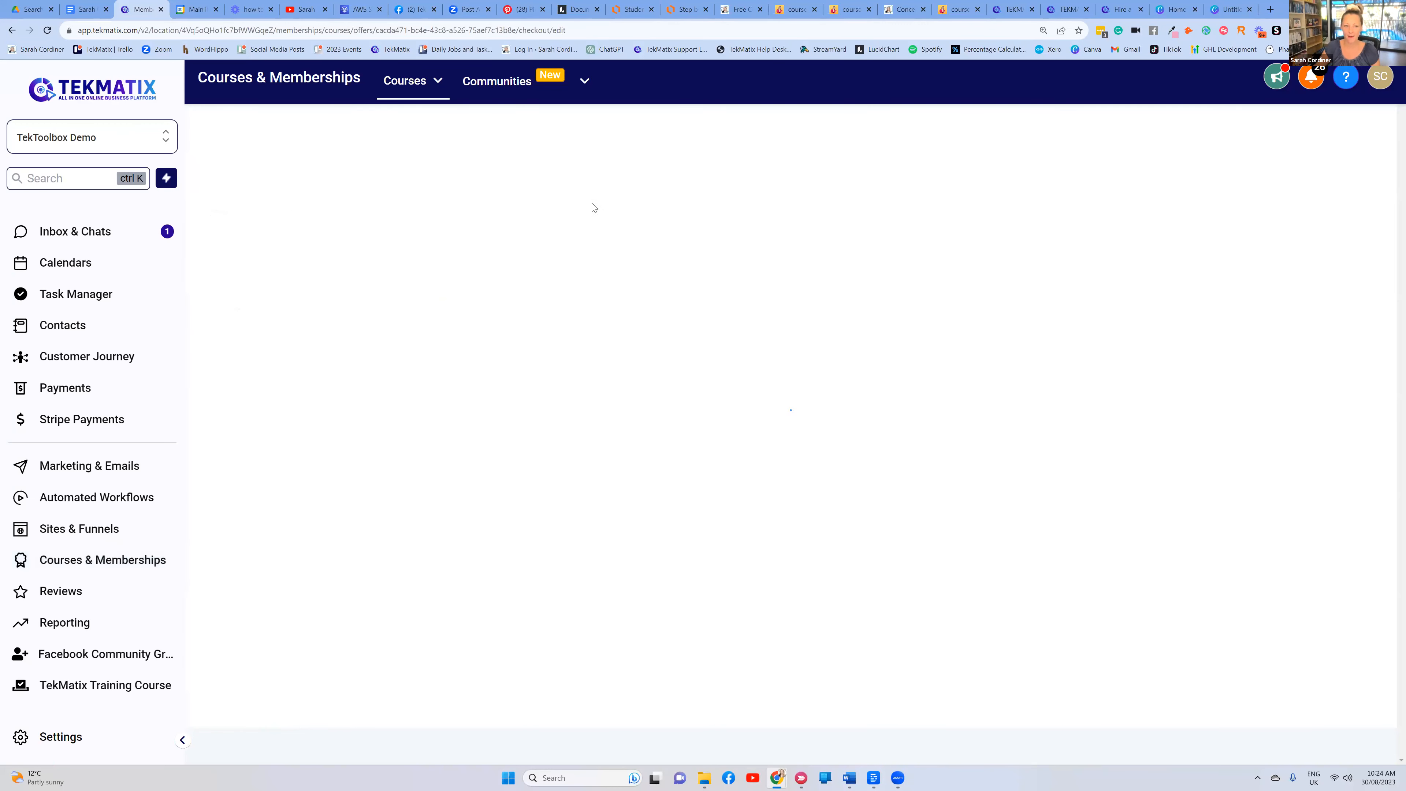
# Check a live checkout for reference, then save Offer Details with the banner turned off
pyautogui.click(958, 10)
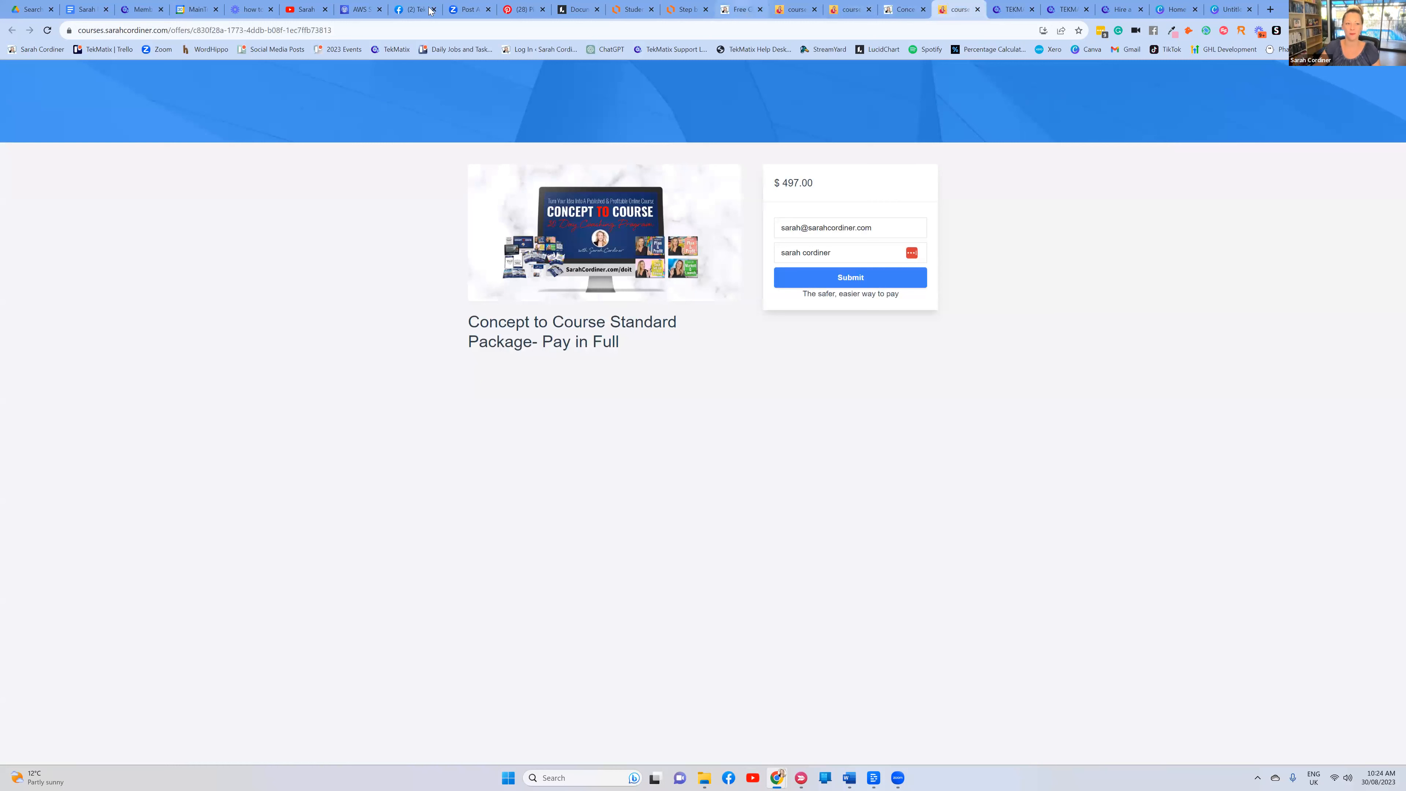
pyautogui.click(148, 10)
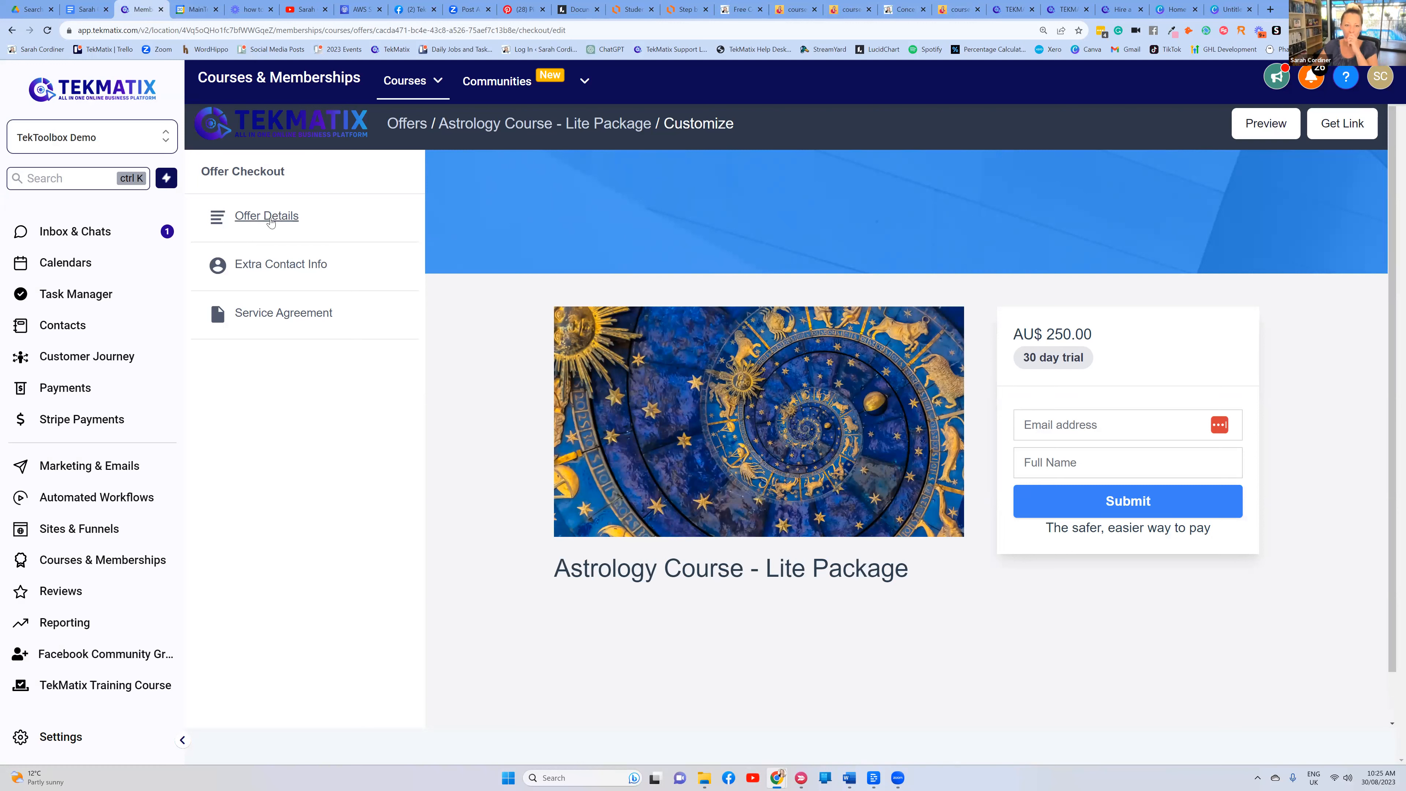
pyautogui.click(270, 219)
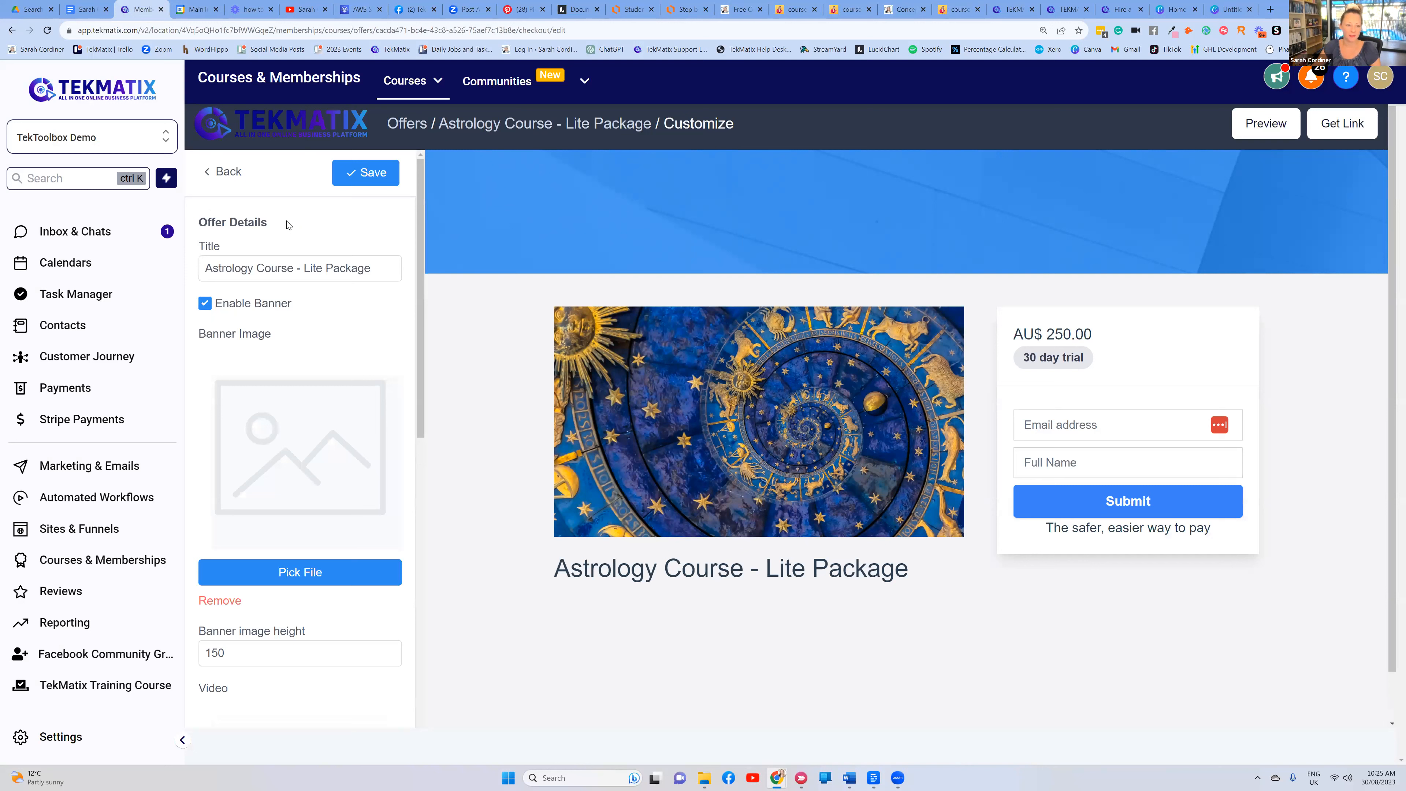
pyautogui.click(205, 305)
pyautogui.click(358, 180)
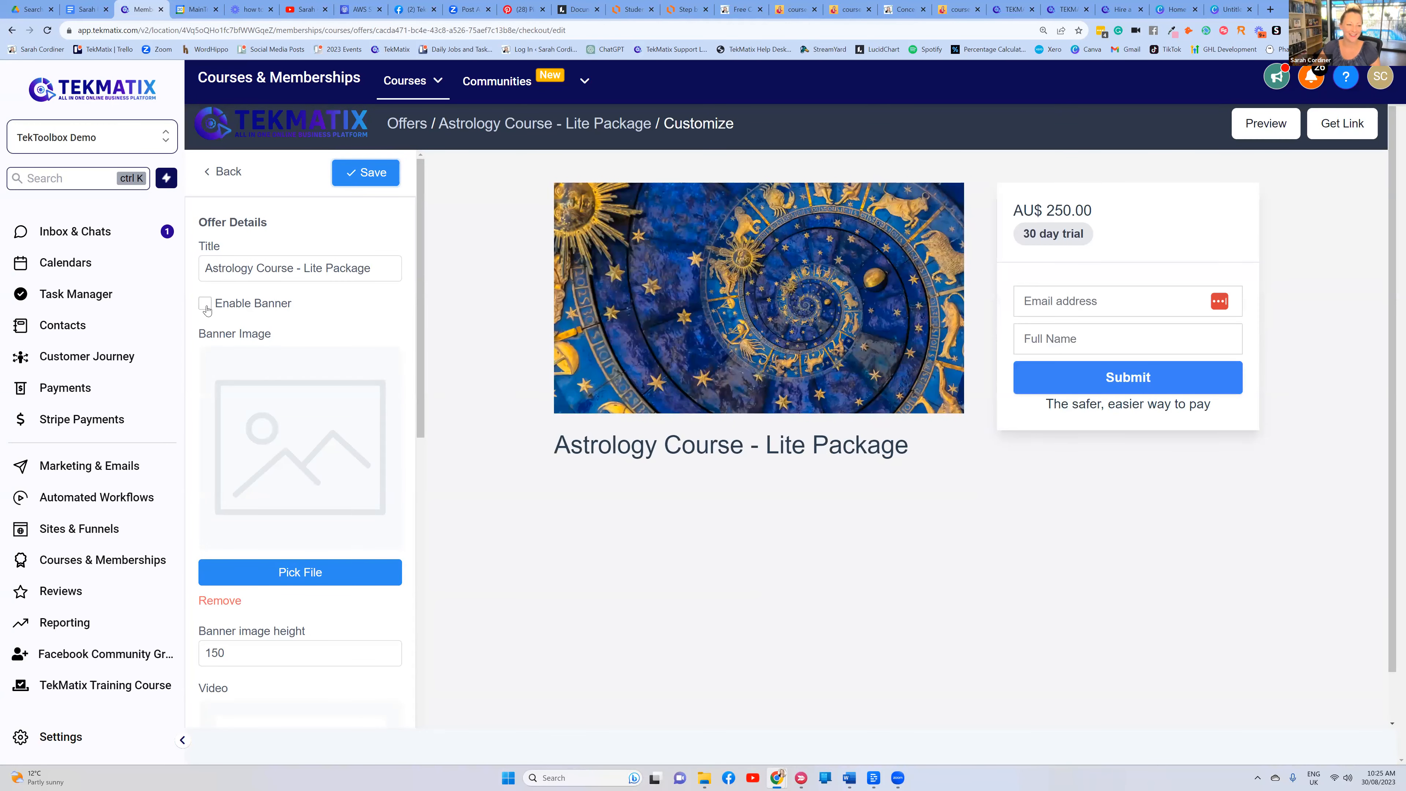
# Toggle the checkout banner on and off again, then return to the checkout settings list
pyautogui.click(206, 307)
pyautogui.scroll(-4, 268, 558)
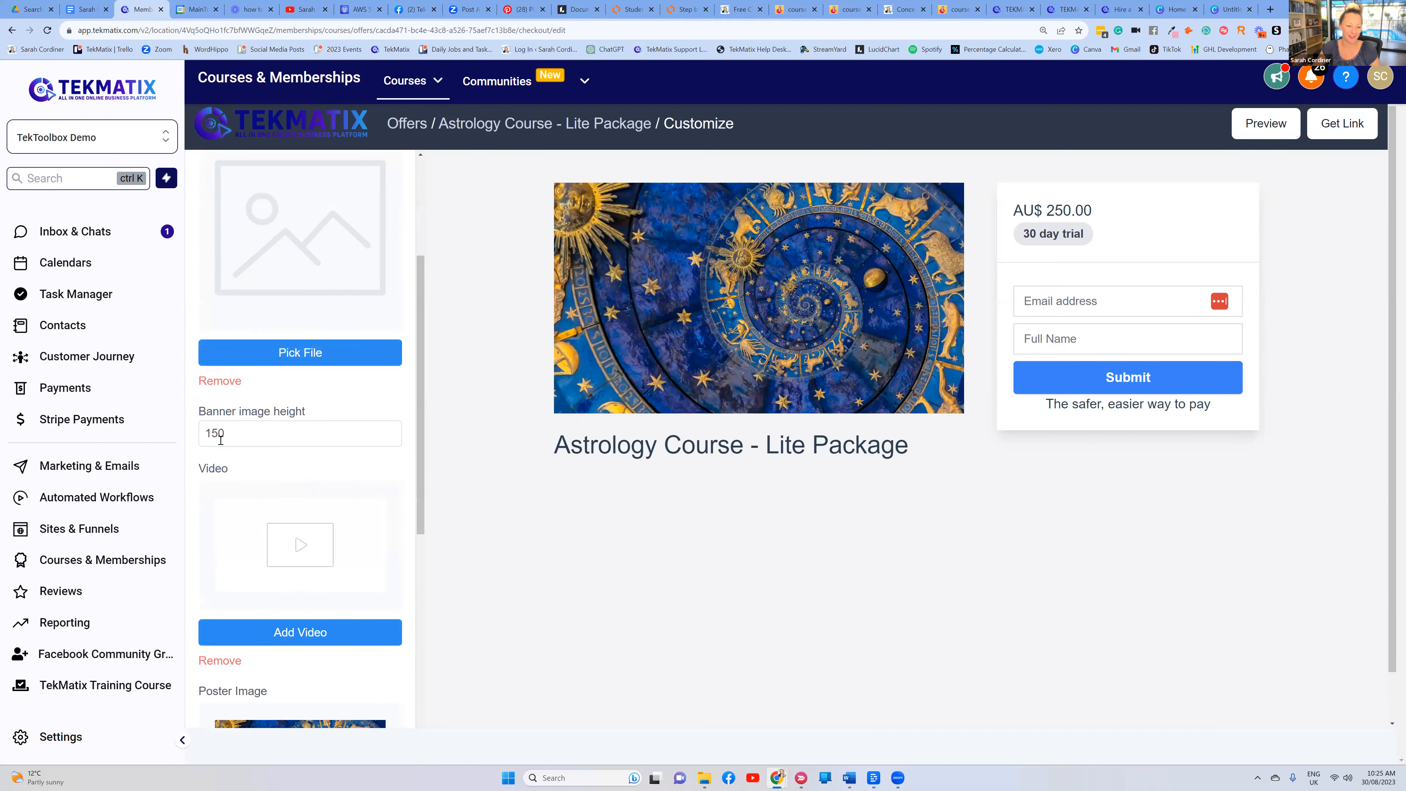
pyautogui.scroll(4, 268, 349)
pyautogui.click(204, 303)
pyautogui.scroll(-1, 301, 352)
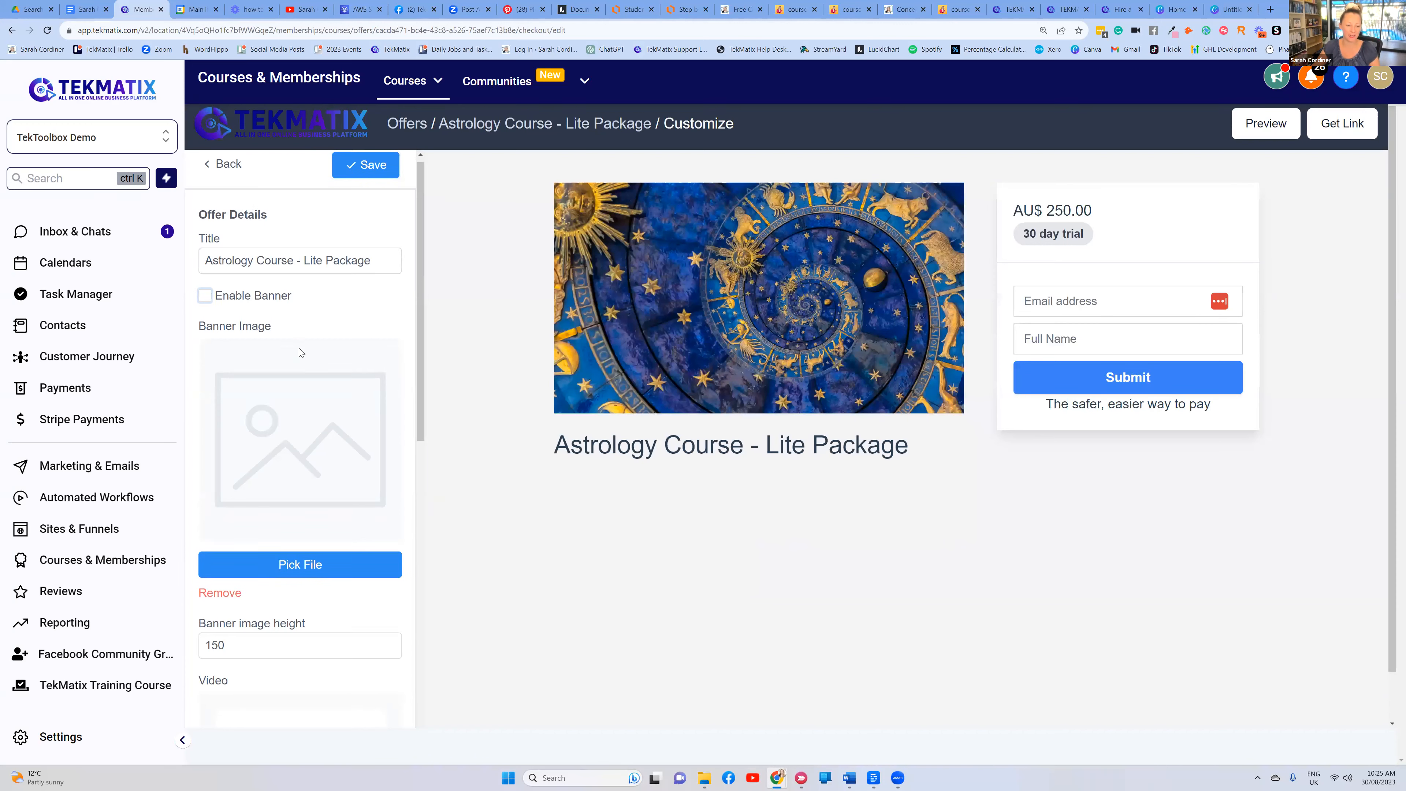
pyautogui.scroll(-9, 301, 352)
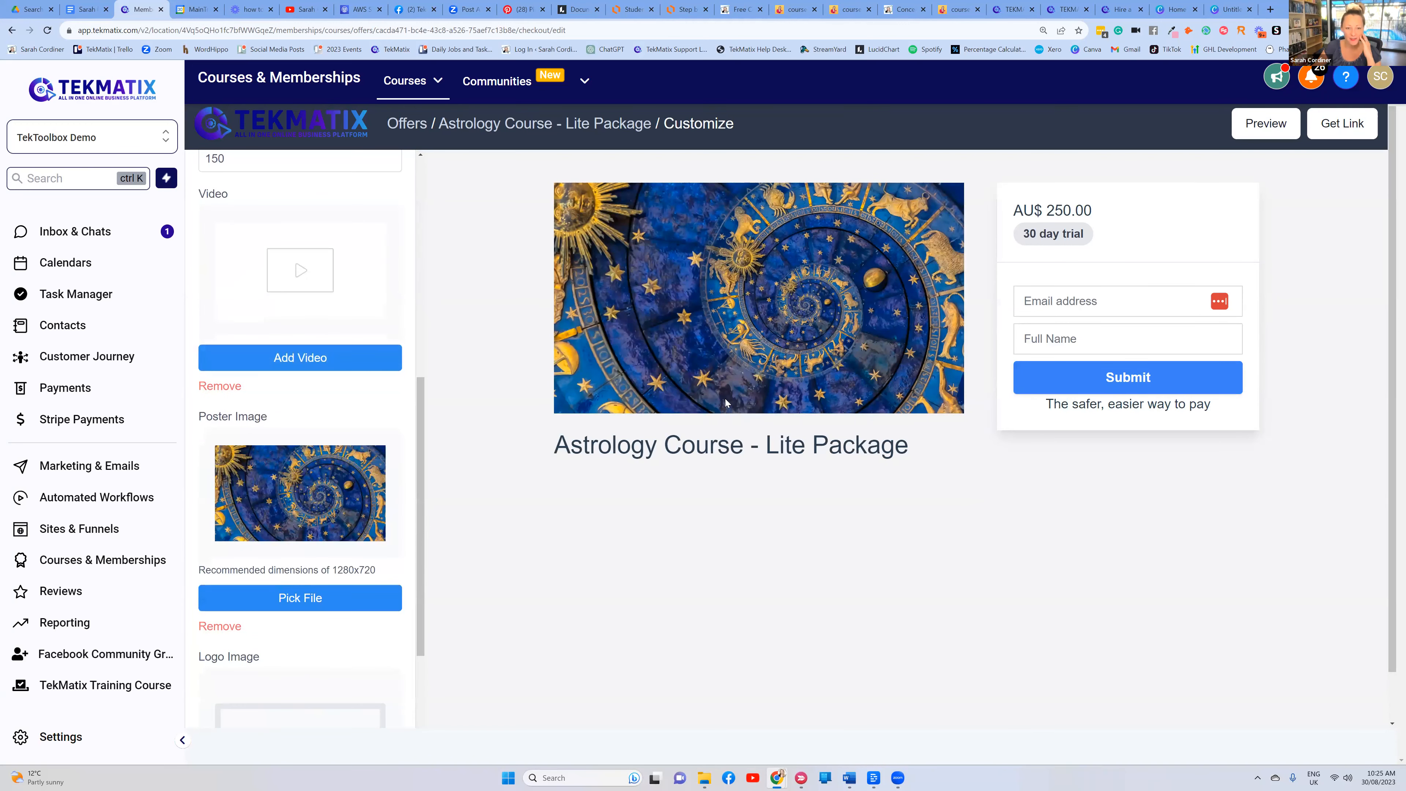
pyautogui.scroll(4, 297, 426)
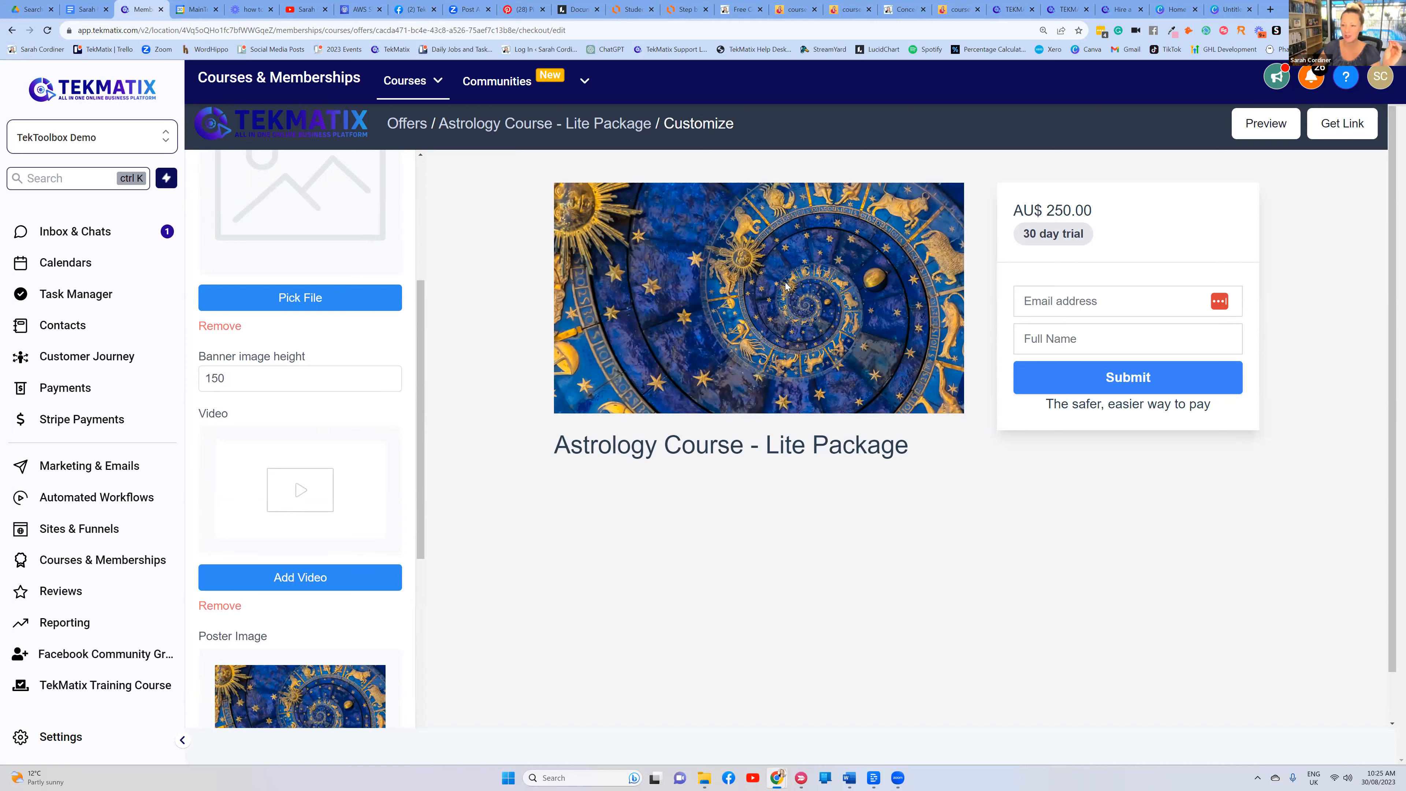
pyautogui.scroll(-9, 386, 446)
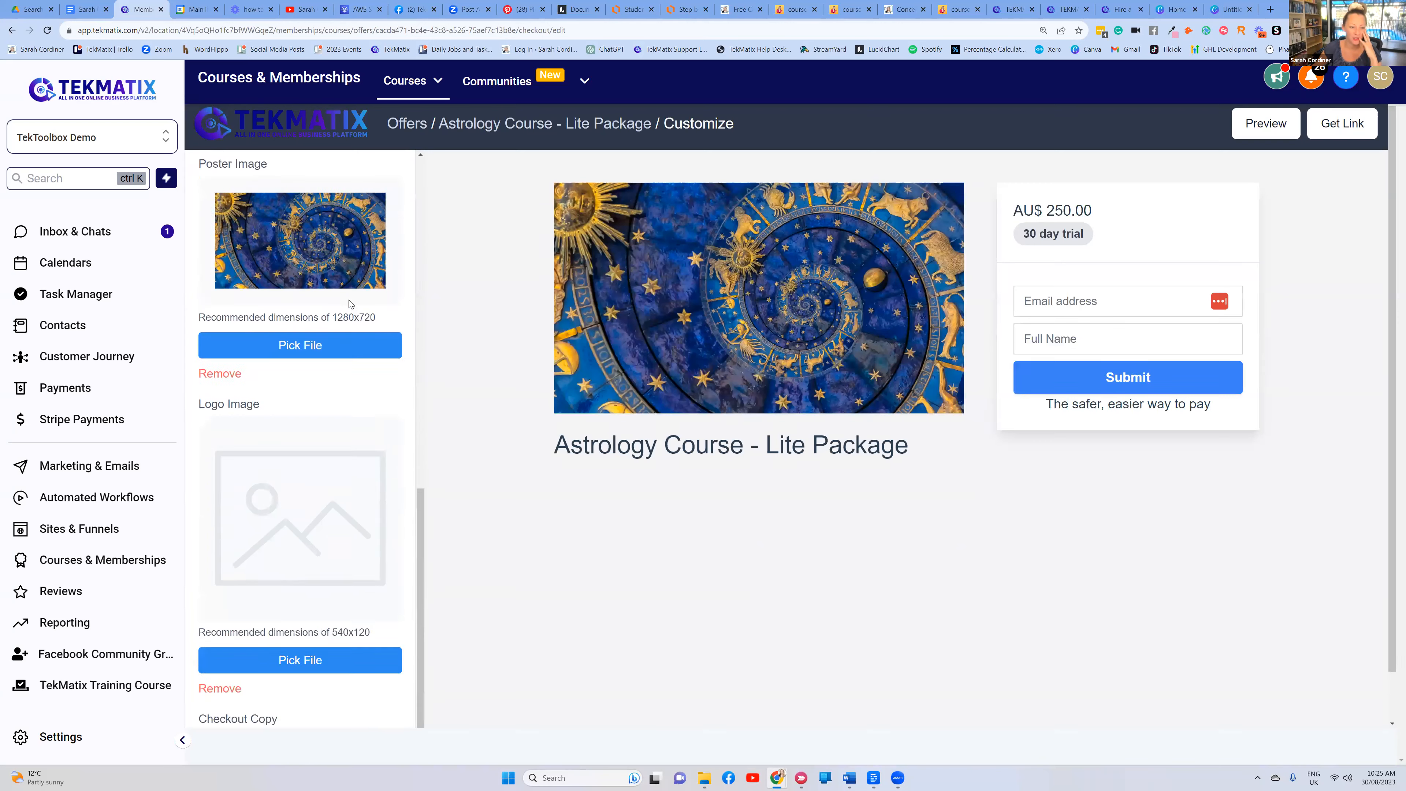
pyautogui.scroll(-1, 380, 438)
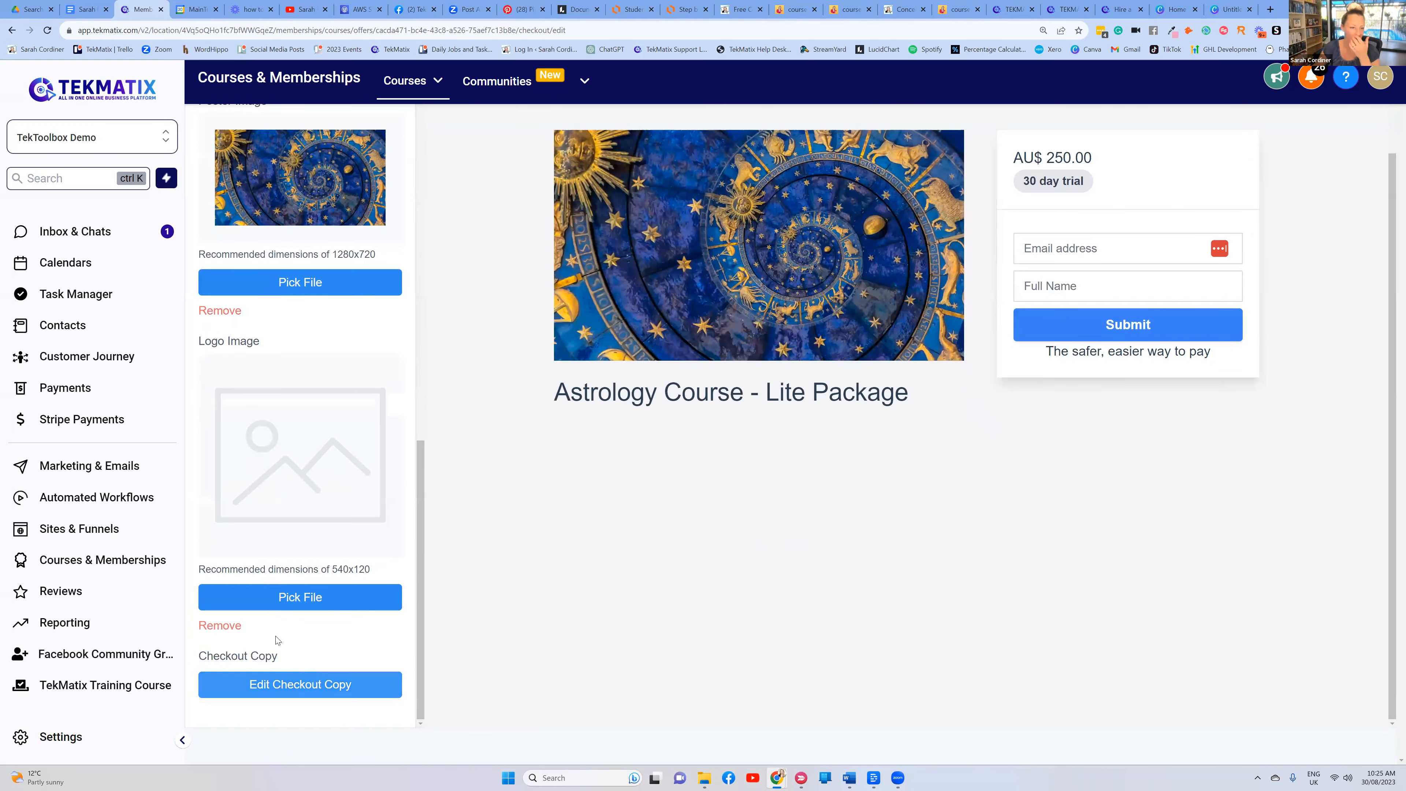
pyautogui.scroll(7, 262, 563)
pyautogui.scroll(10, 263, 563)
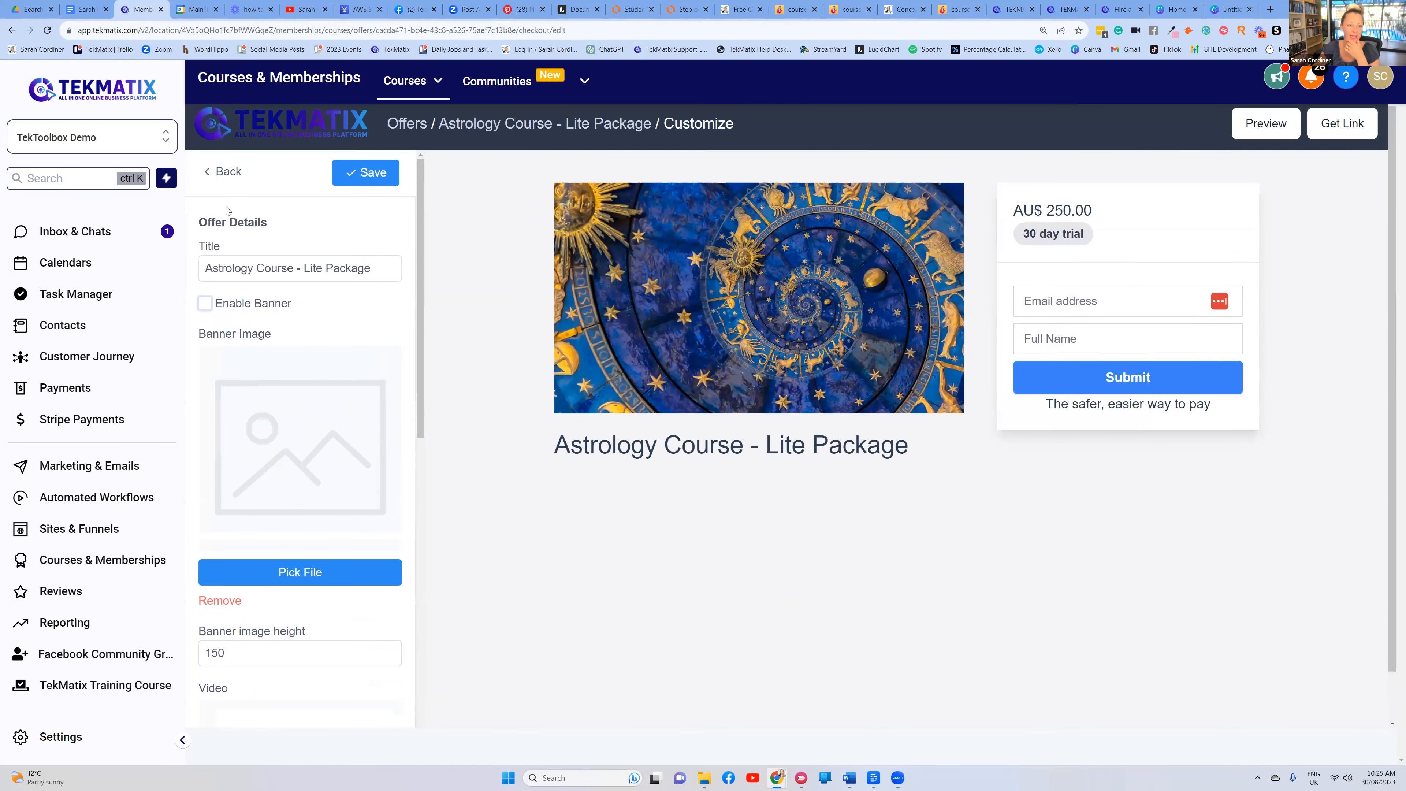
pyautogui.click(224, 173)
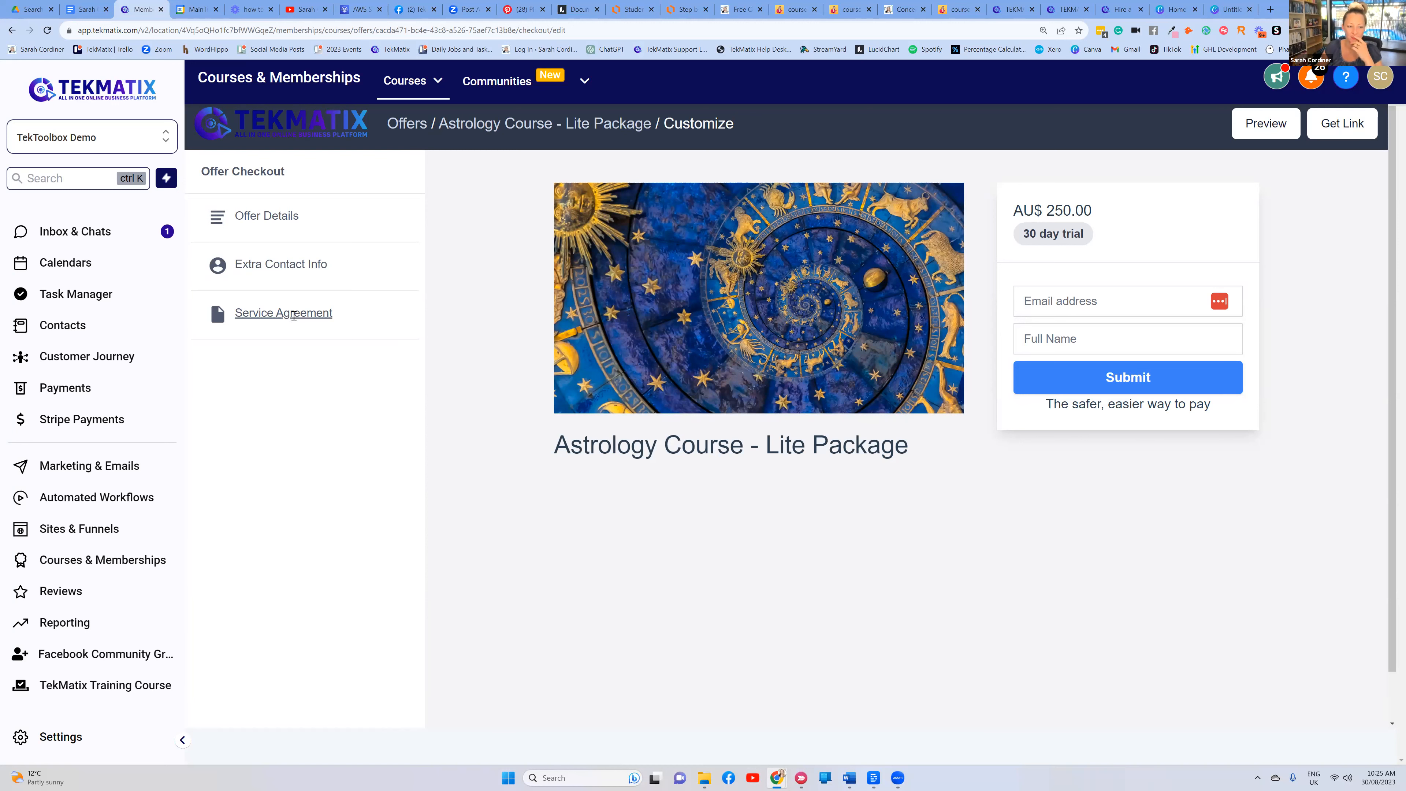
pyautogui.click(294, 314)
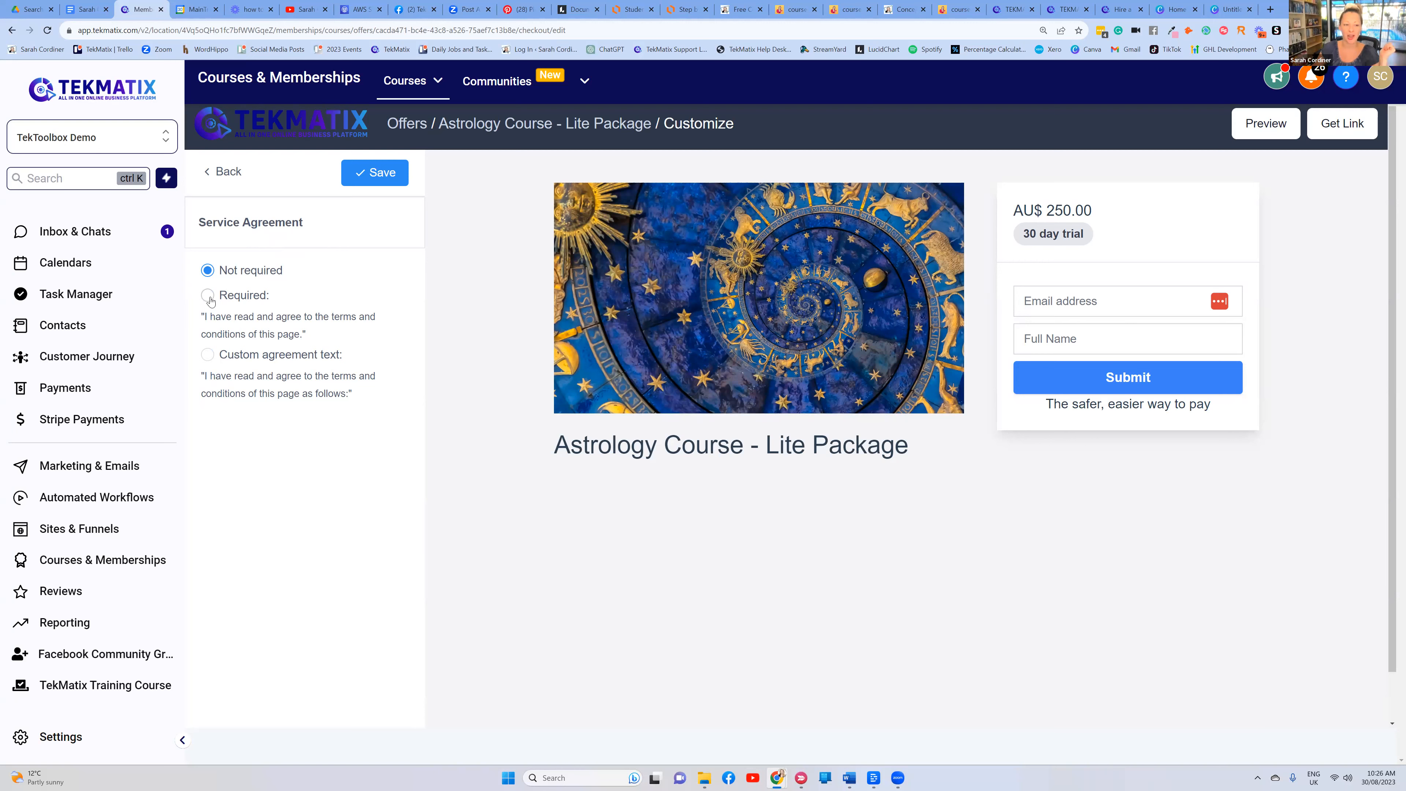
pyautogui.click(254, 340)
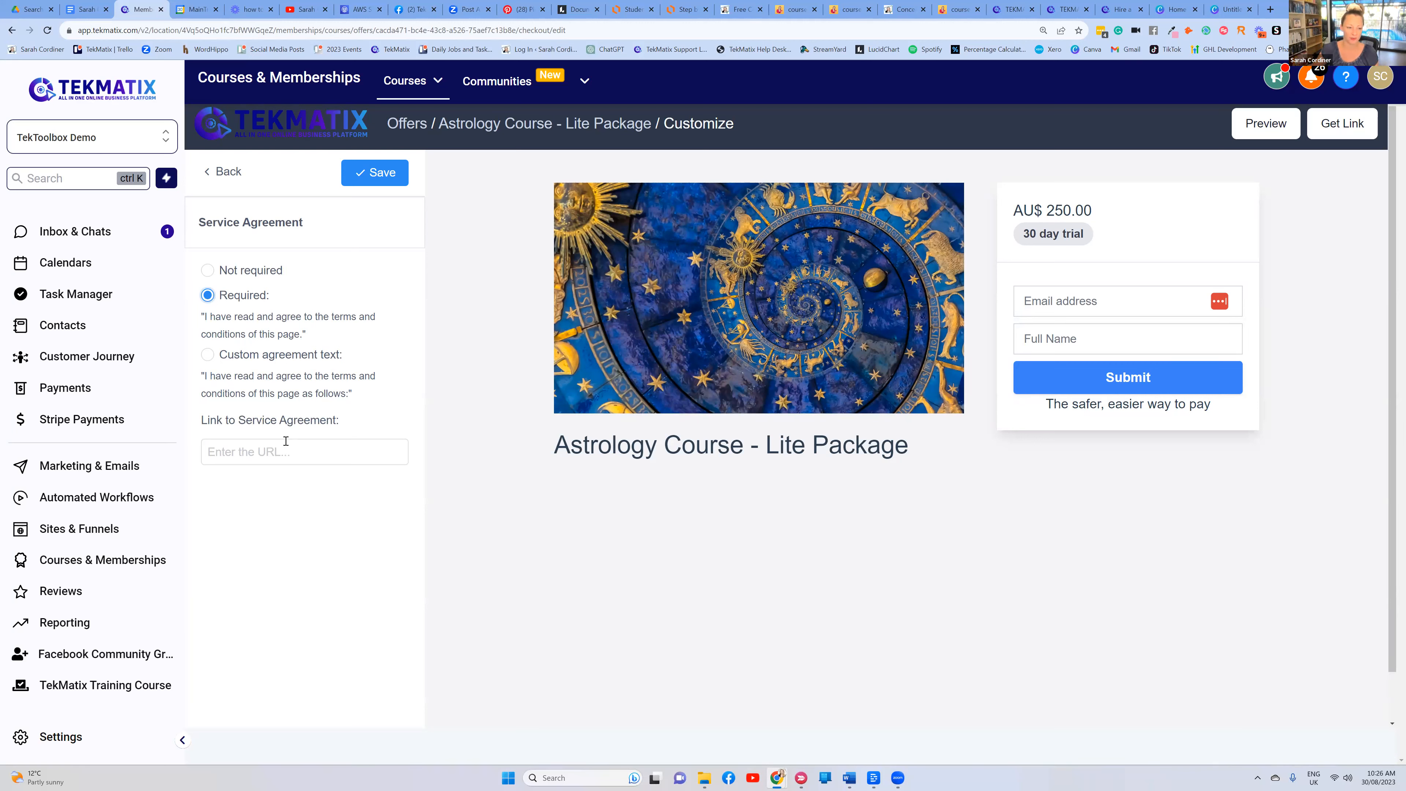
pyautogui.click(208, 356)
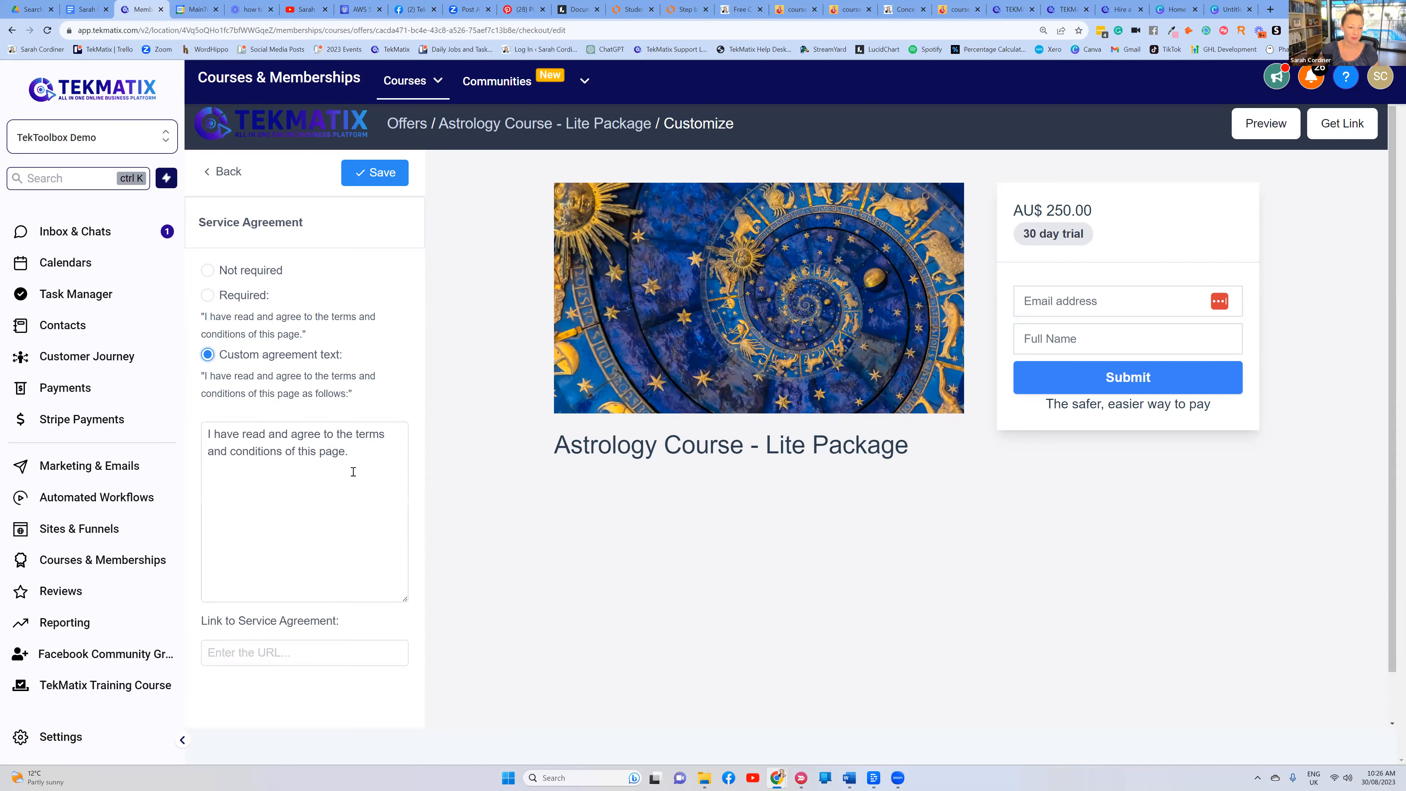
pyautogui.click(366, 448)
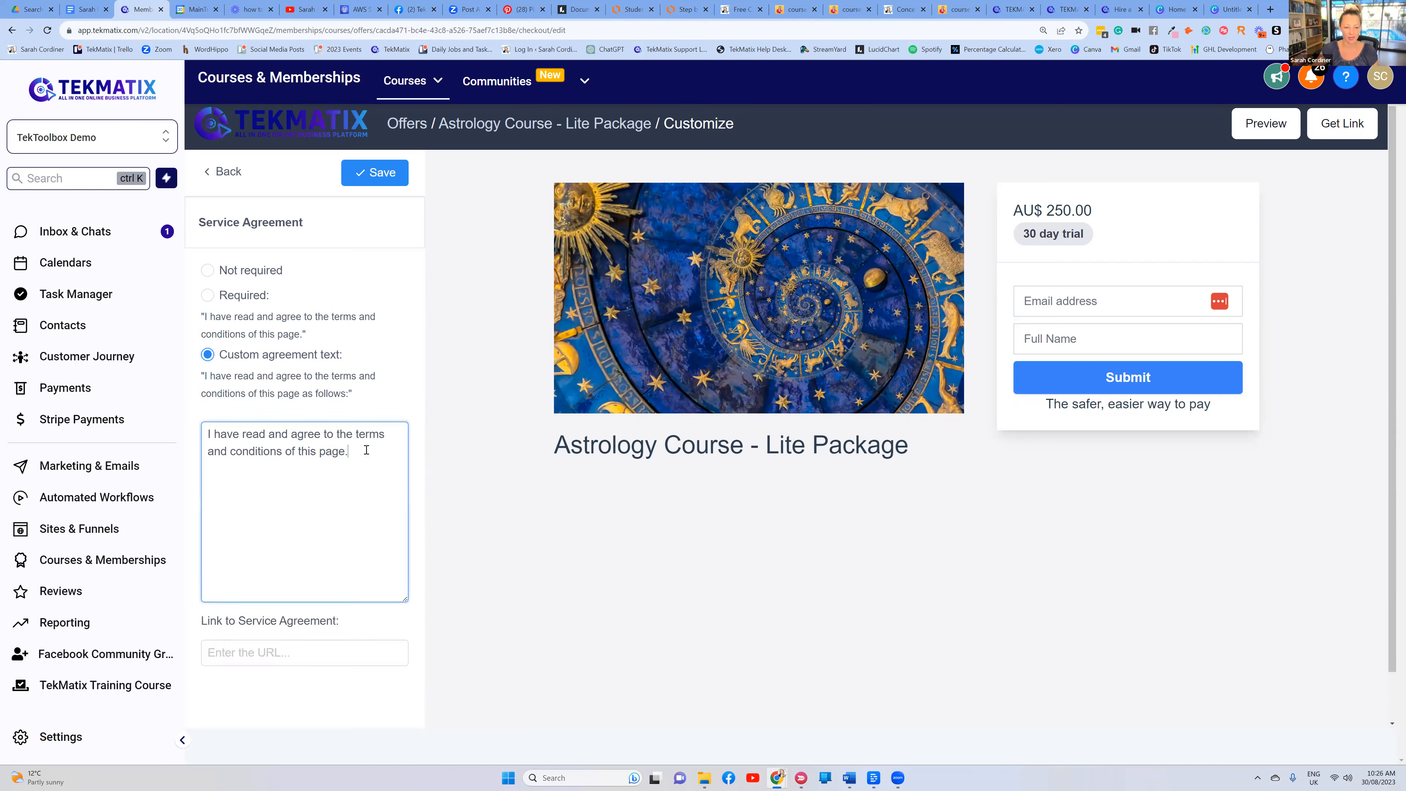
pyautogui.write(':')
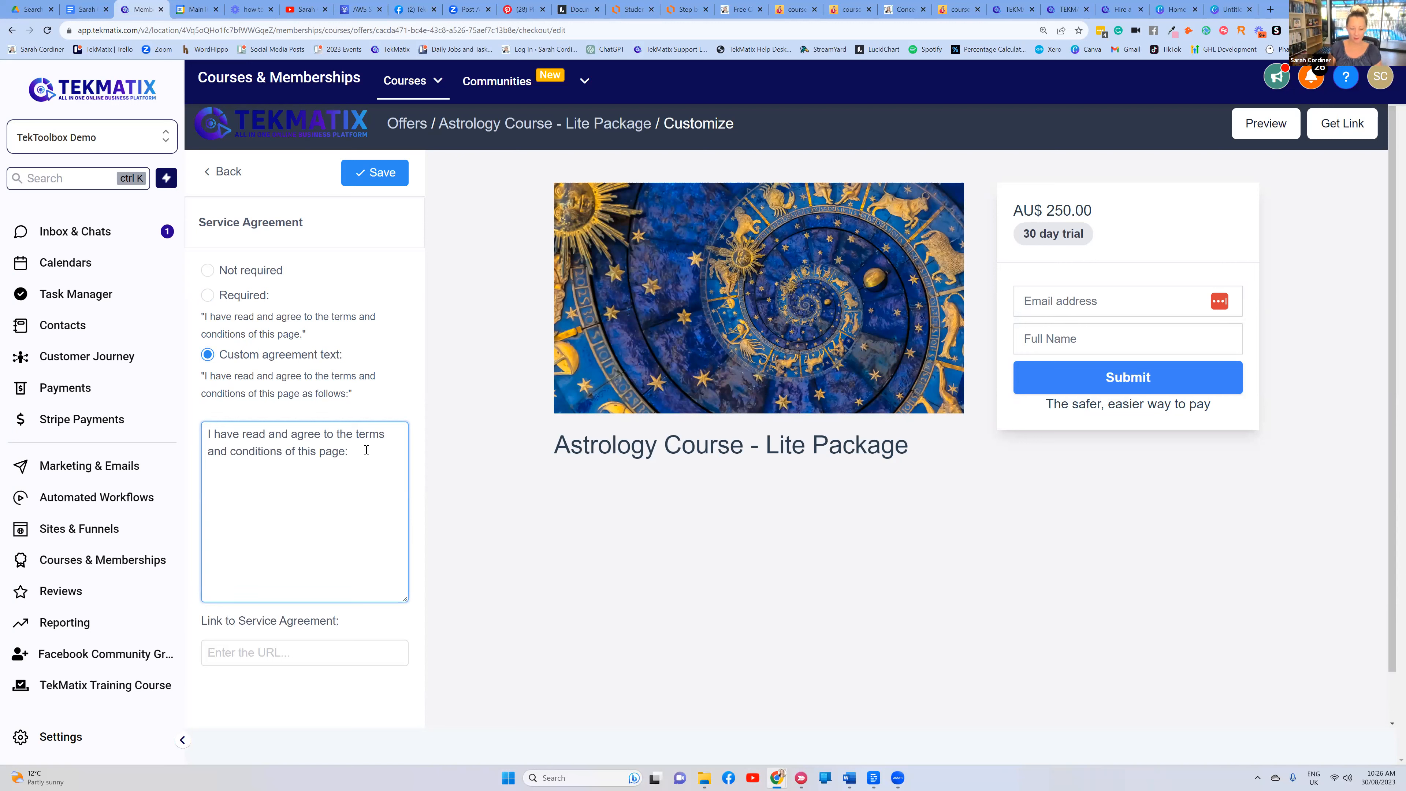
pyautogui.write(' www.')
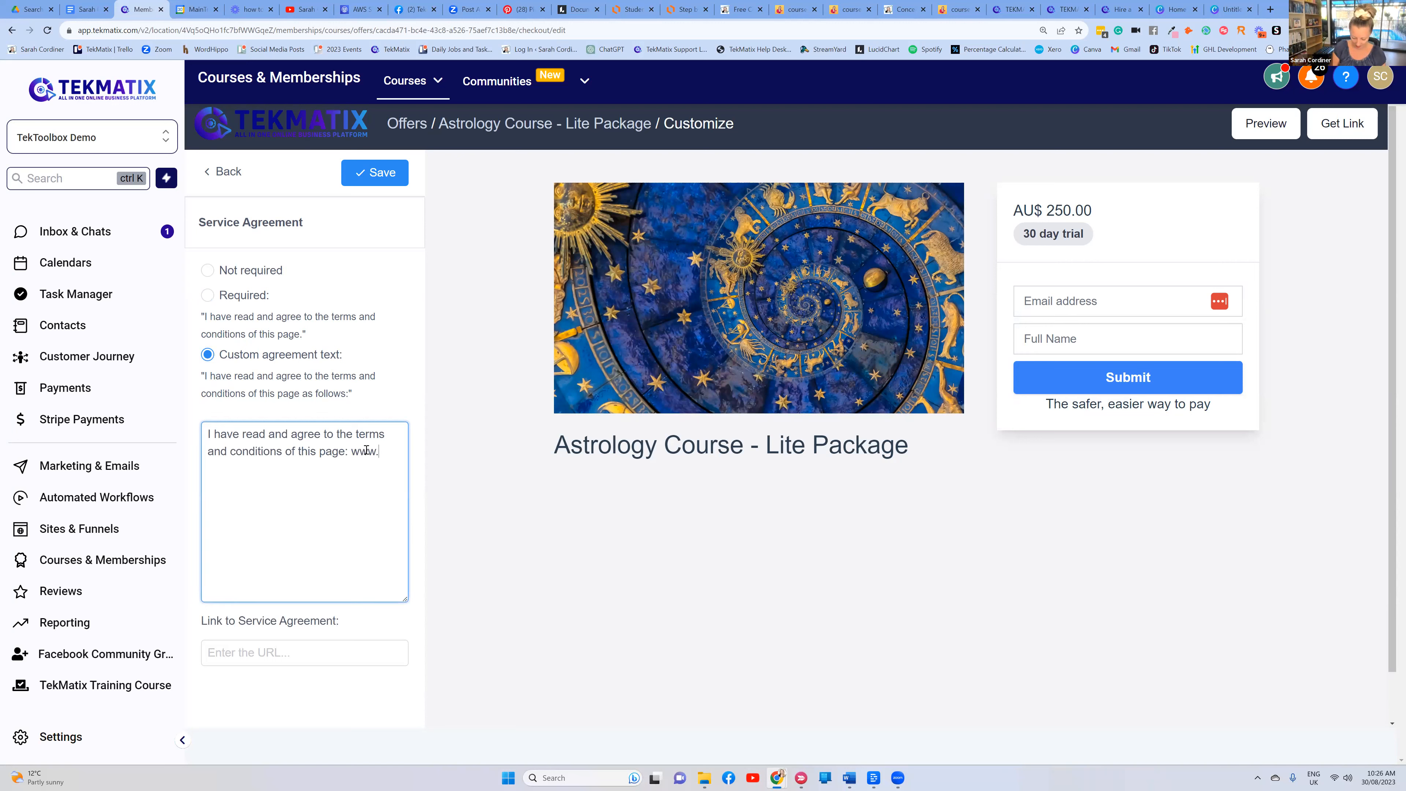
pyautogui.write('yourwebsite.c')
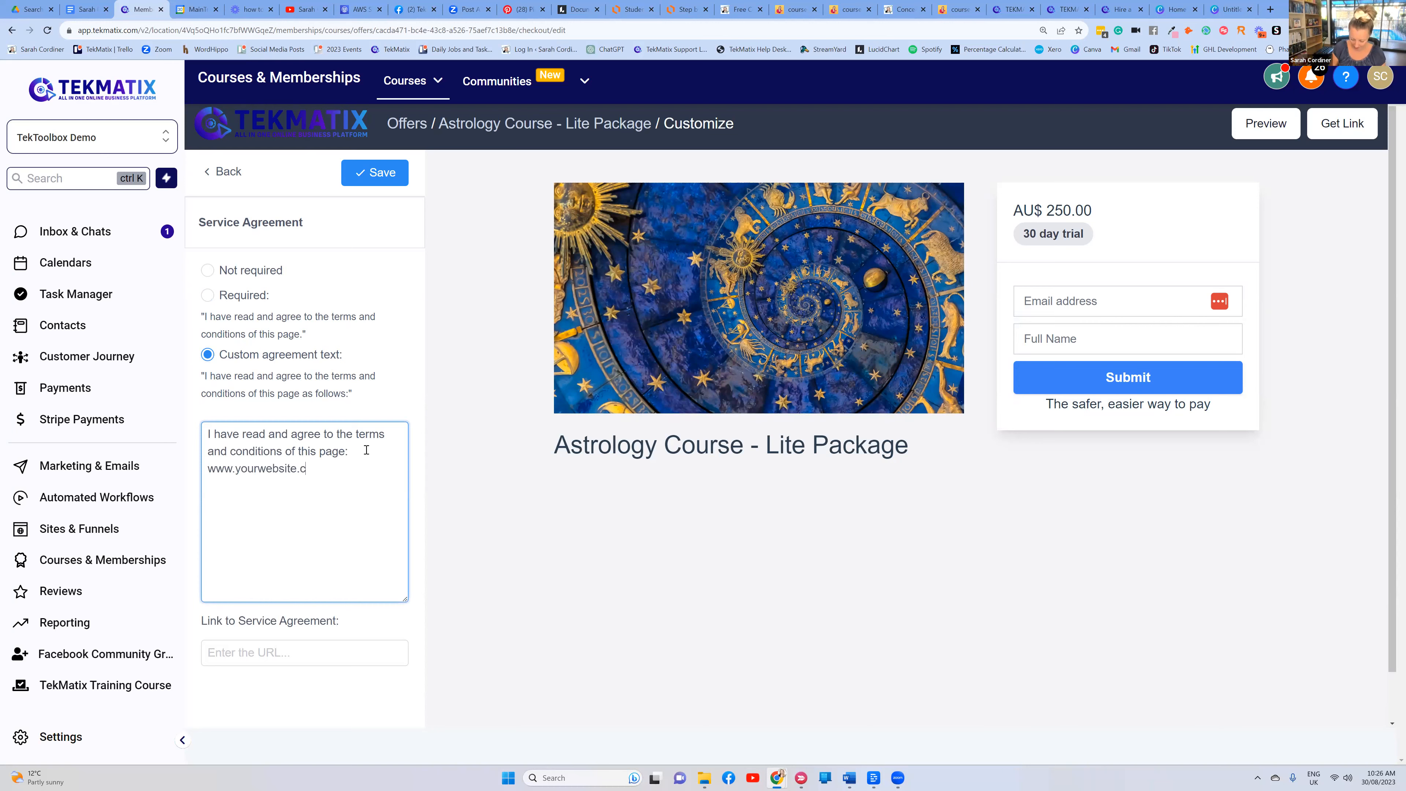
pyautogui.write('om/terms')
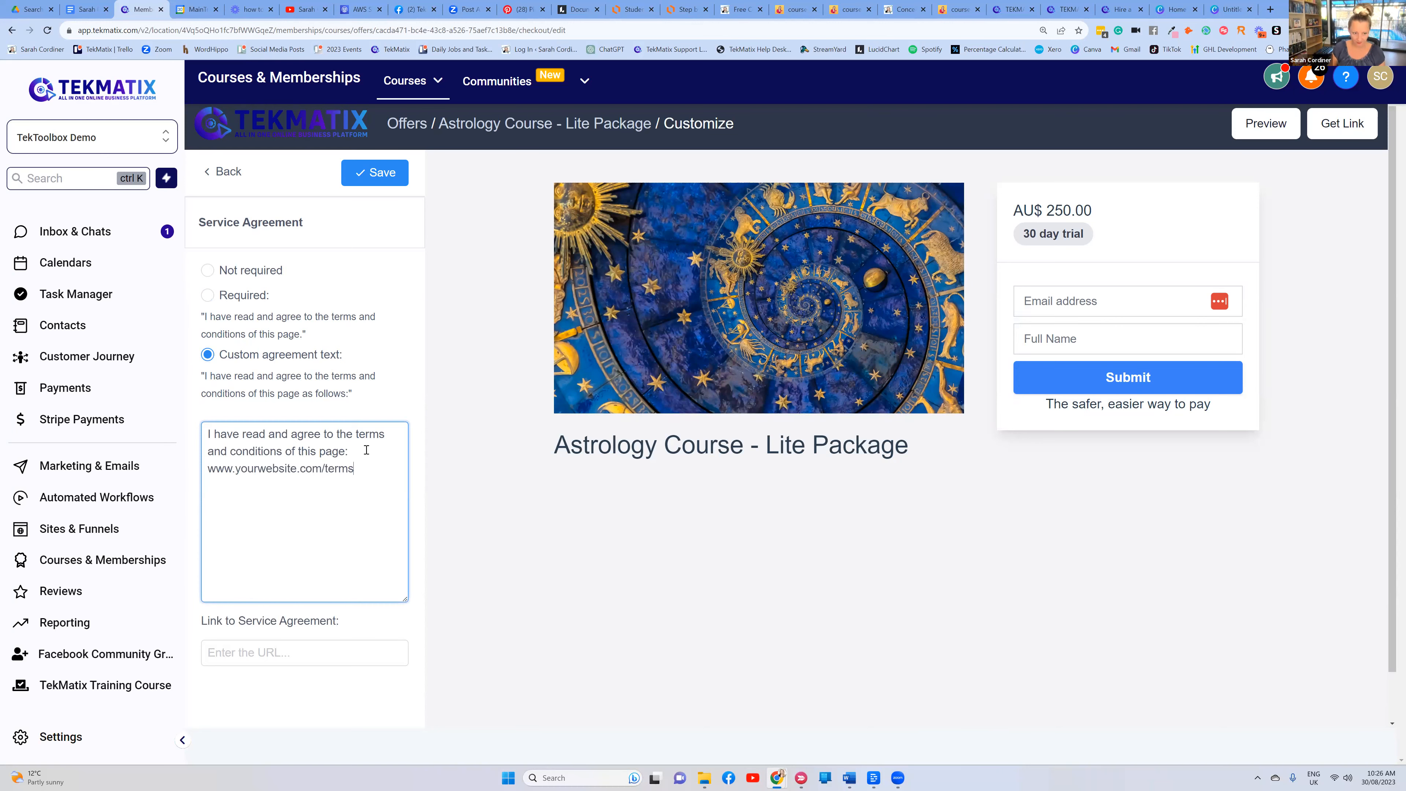
pyautogui.click(384, 181)
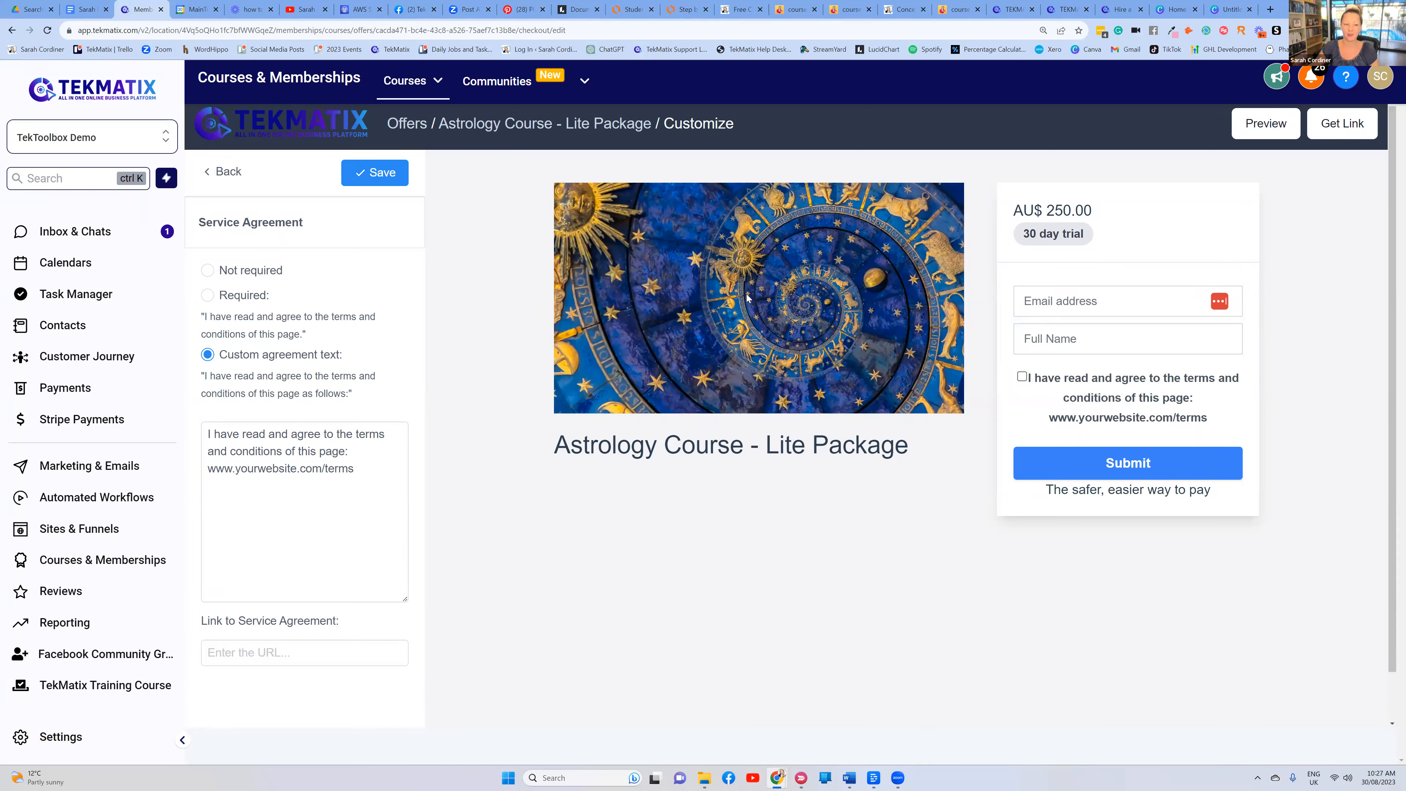
# Re-save the service agreement and return to the checkout settings list
pyautogui.click(391, 175)
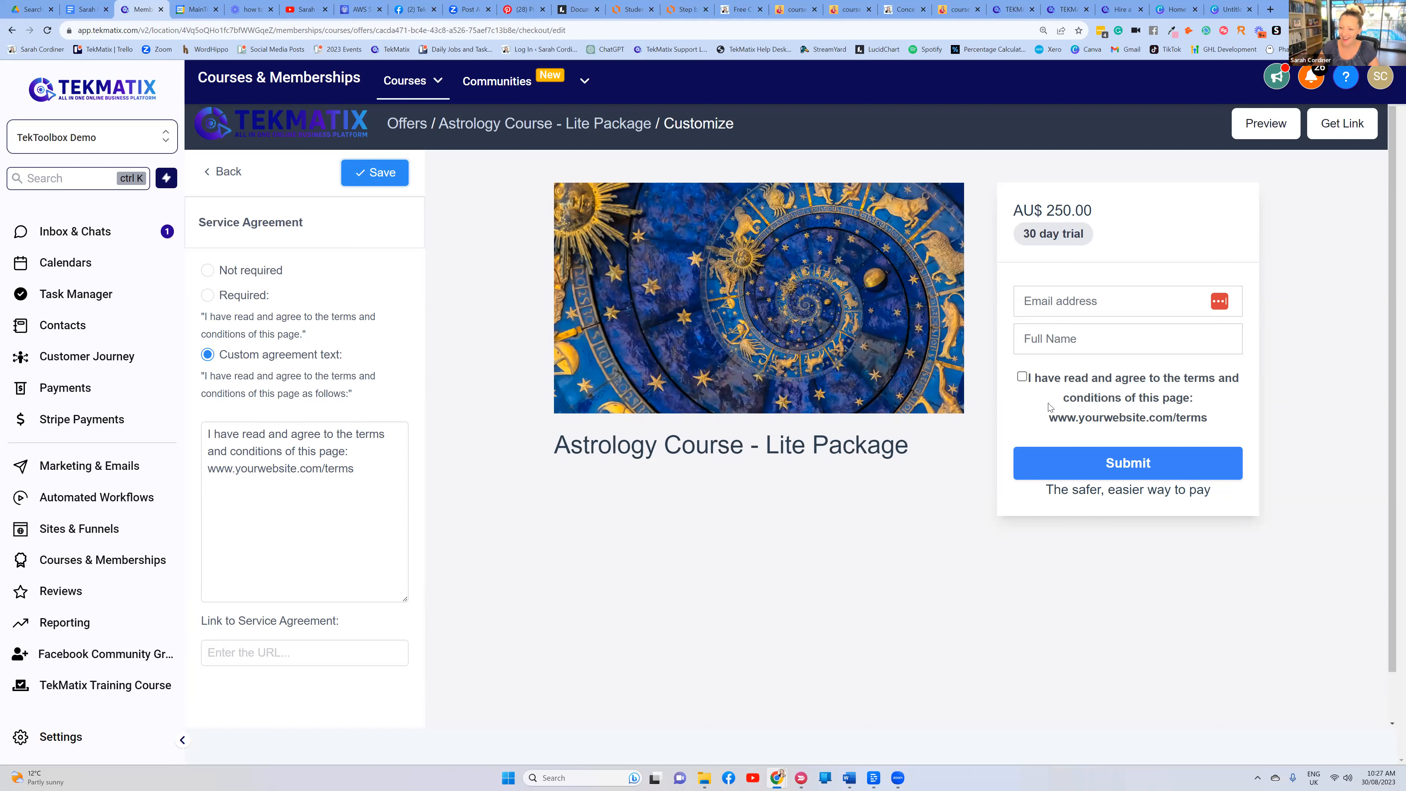
pyautogui.click(231, 172)
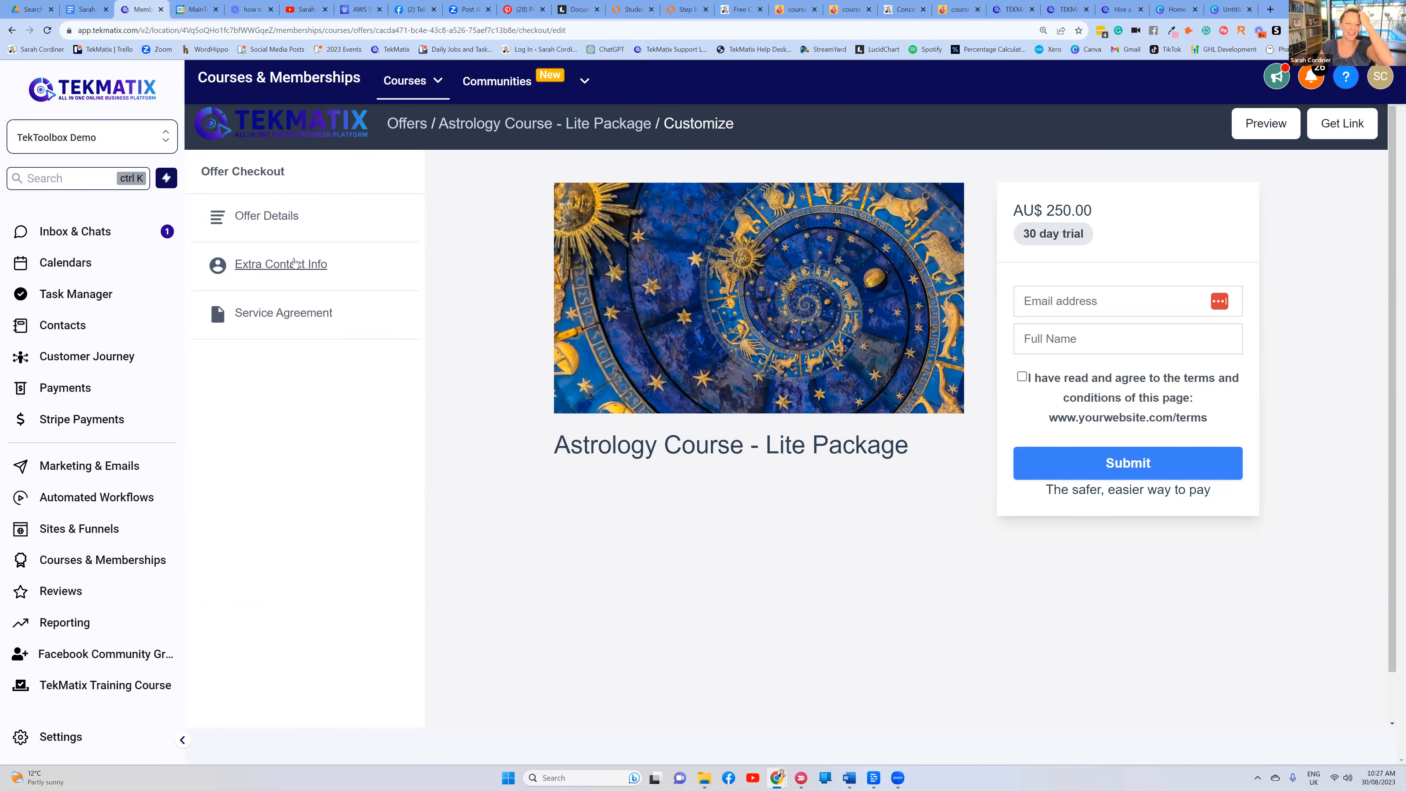
# Enable and save Collect address in Extra Contact Info, then untick it
pyautogui.click(294, 262)
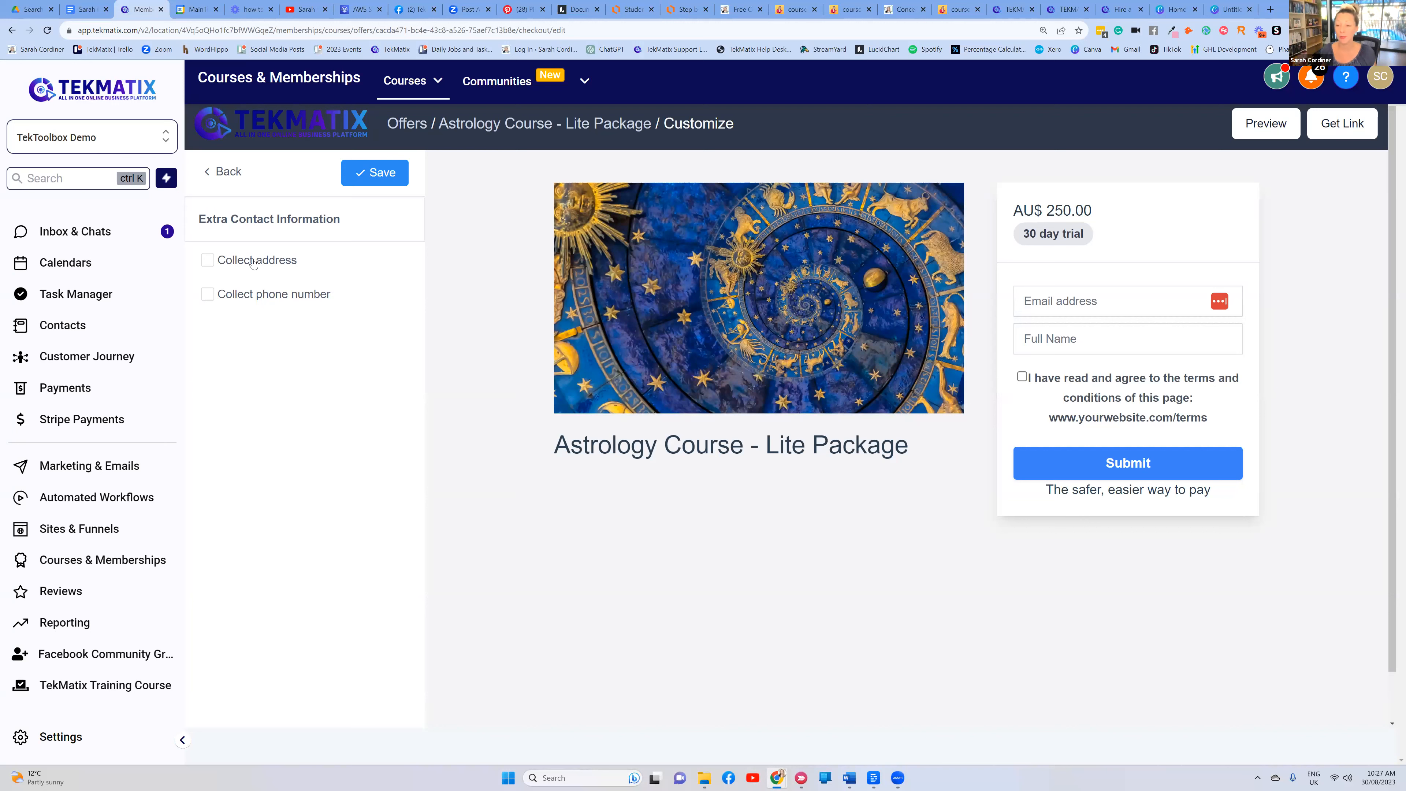
pyautogui.click(208, 260)
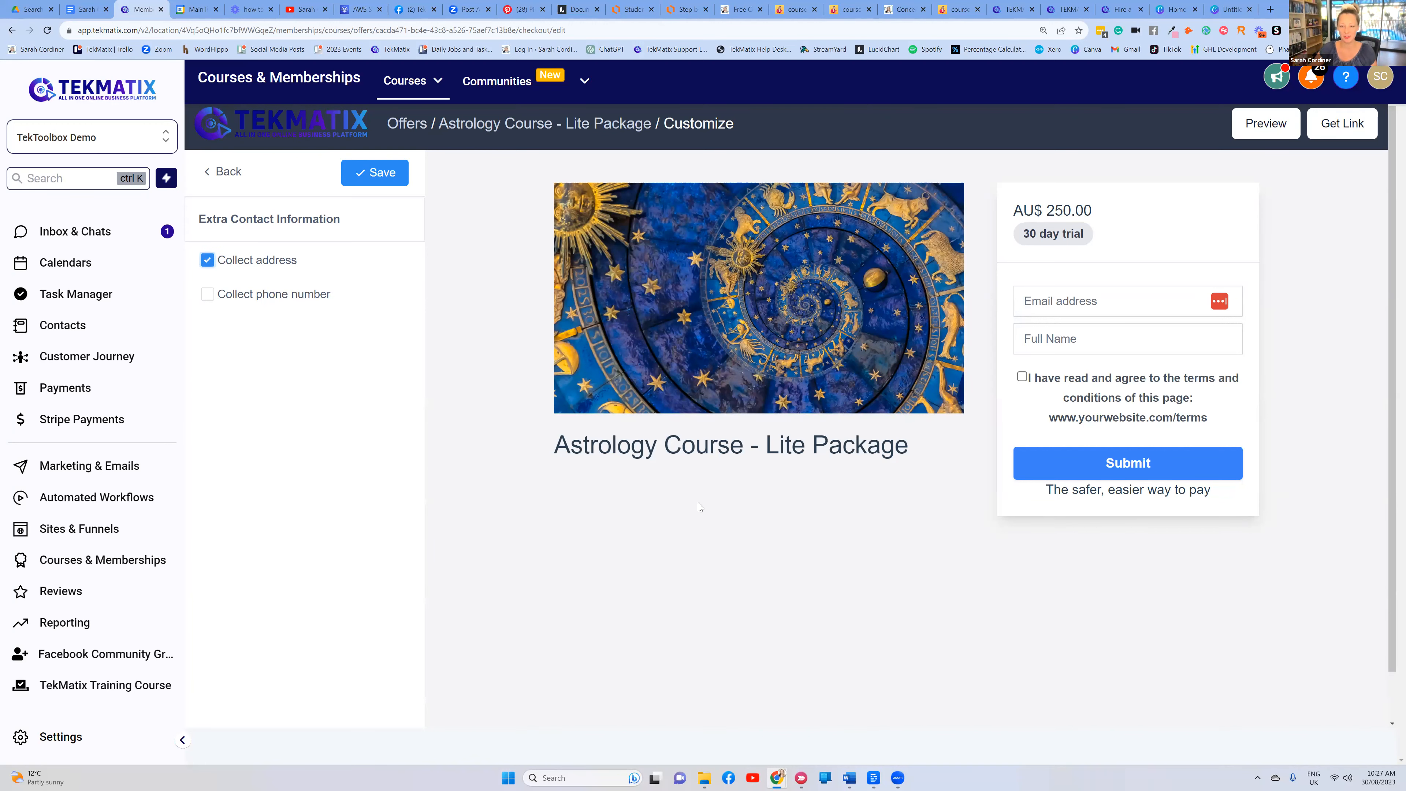
pyautogui.click(388, 173)
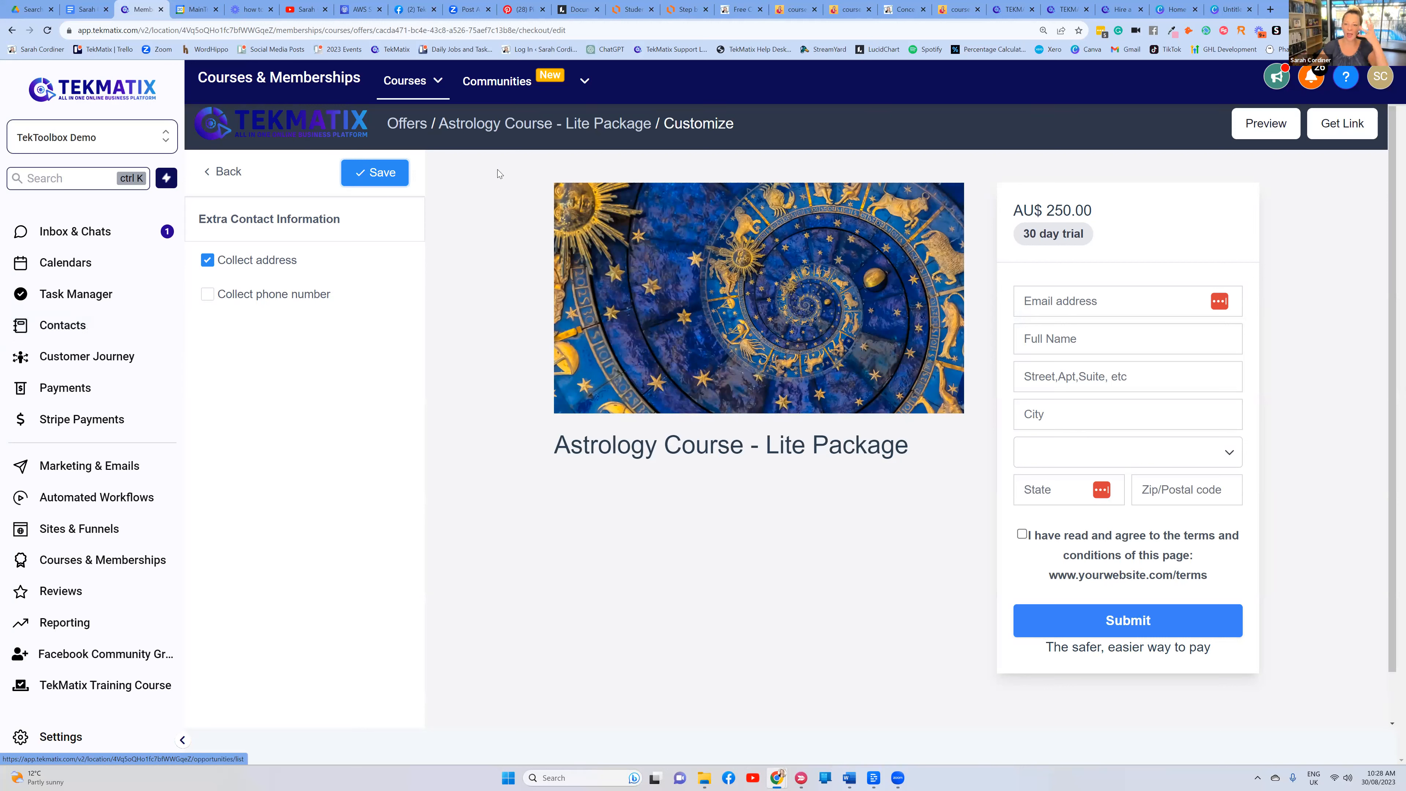
pyautogui.click(213, 266)
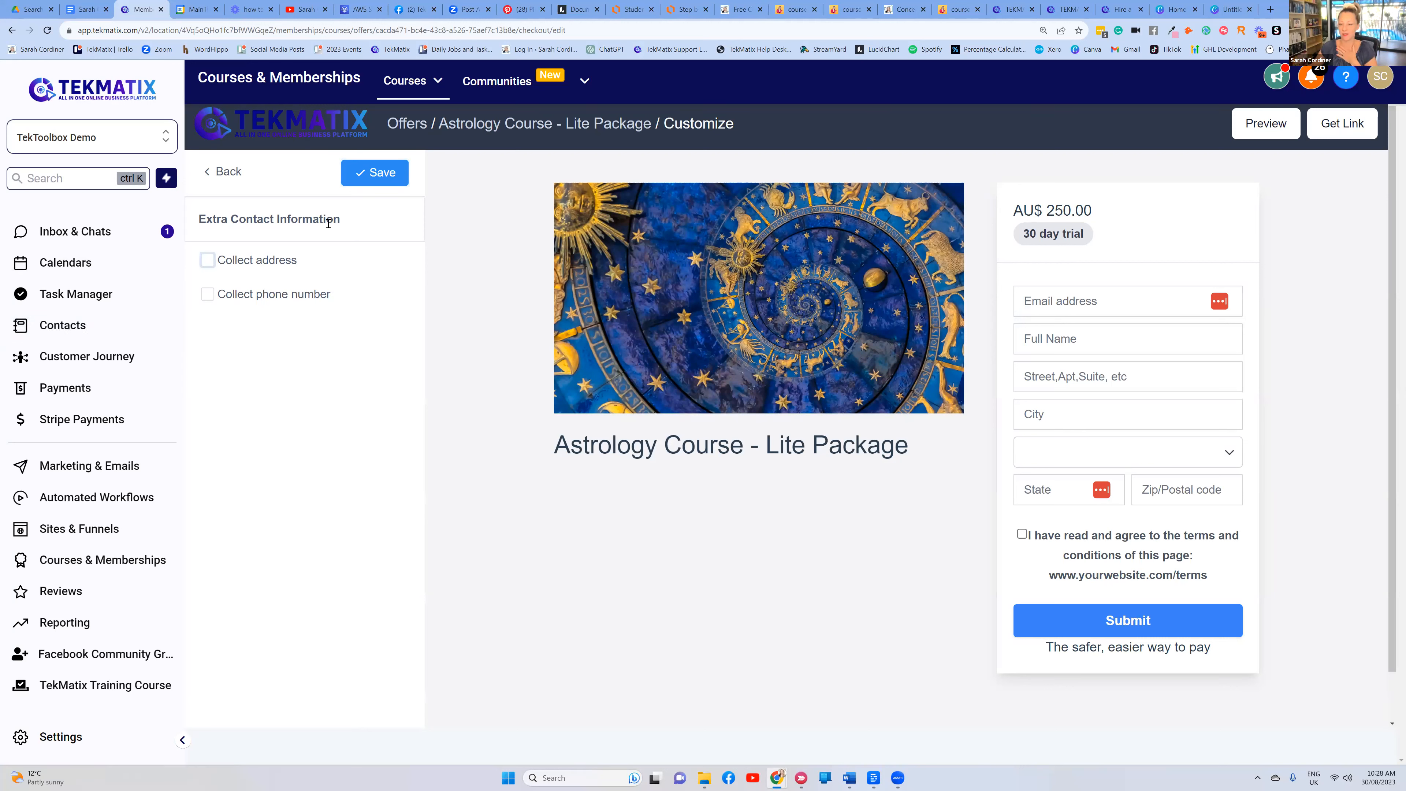
# Save contact settings with address off so checkout asks only email and full name
pyautogui.click(390, 174)
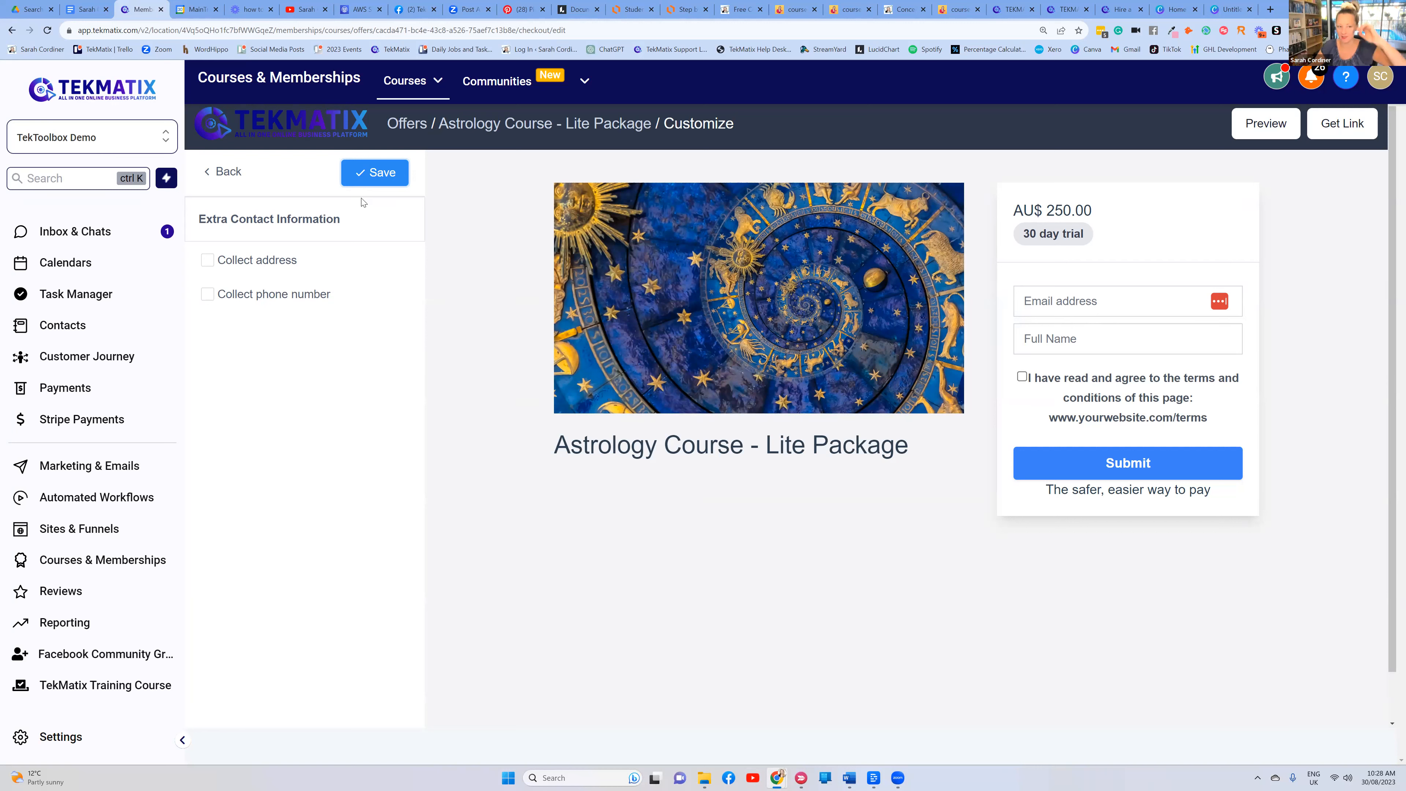
pyautogui.click(376, 184)
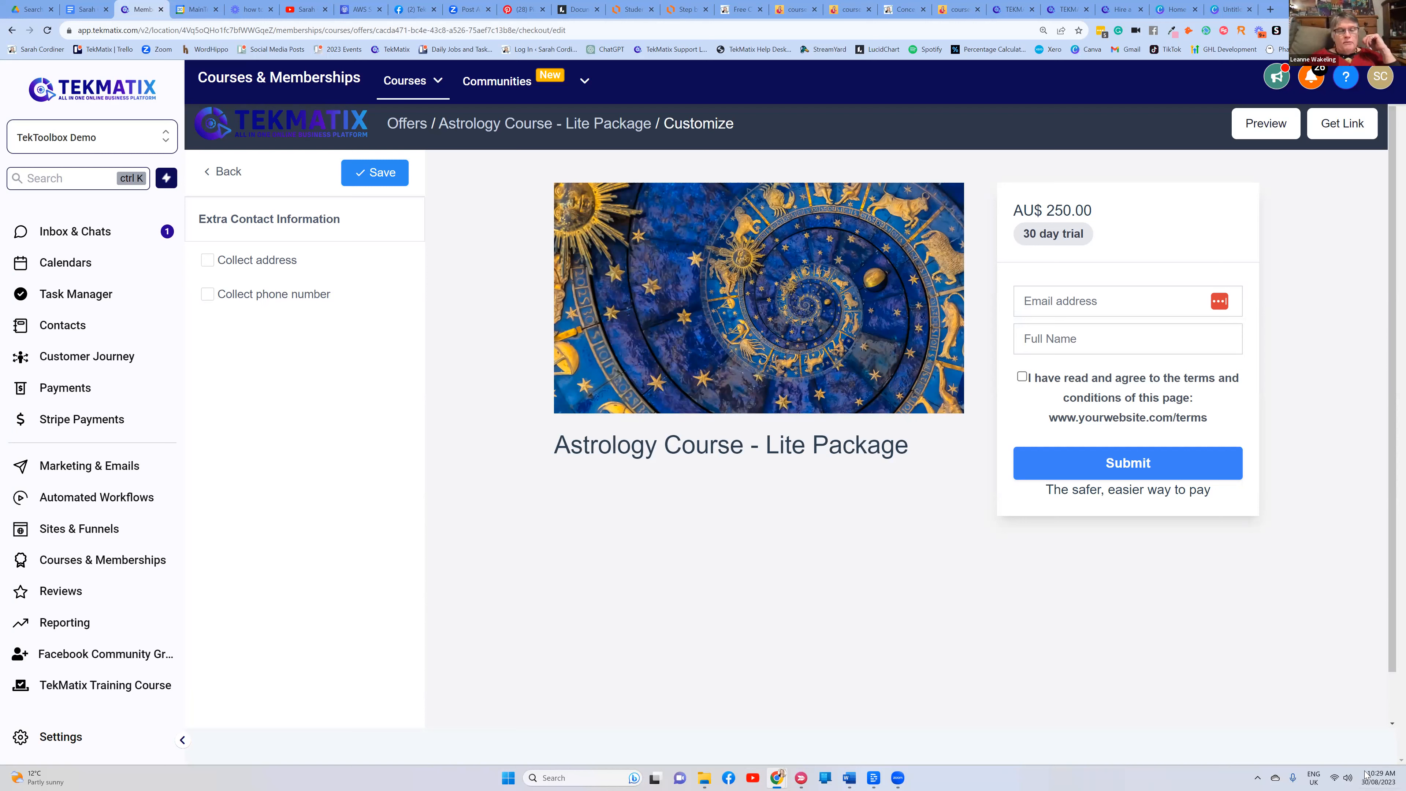
pyautogui.click(1341, 778)
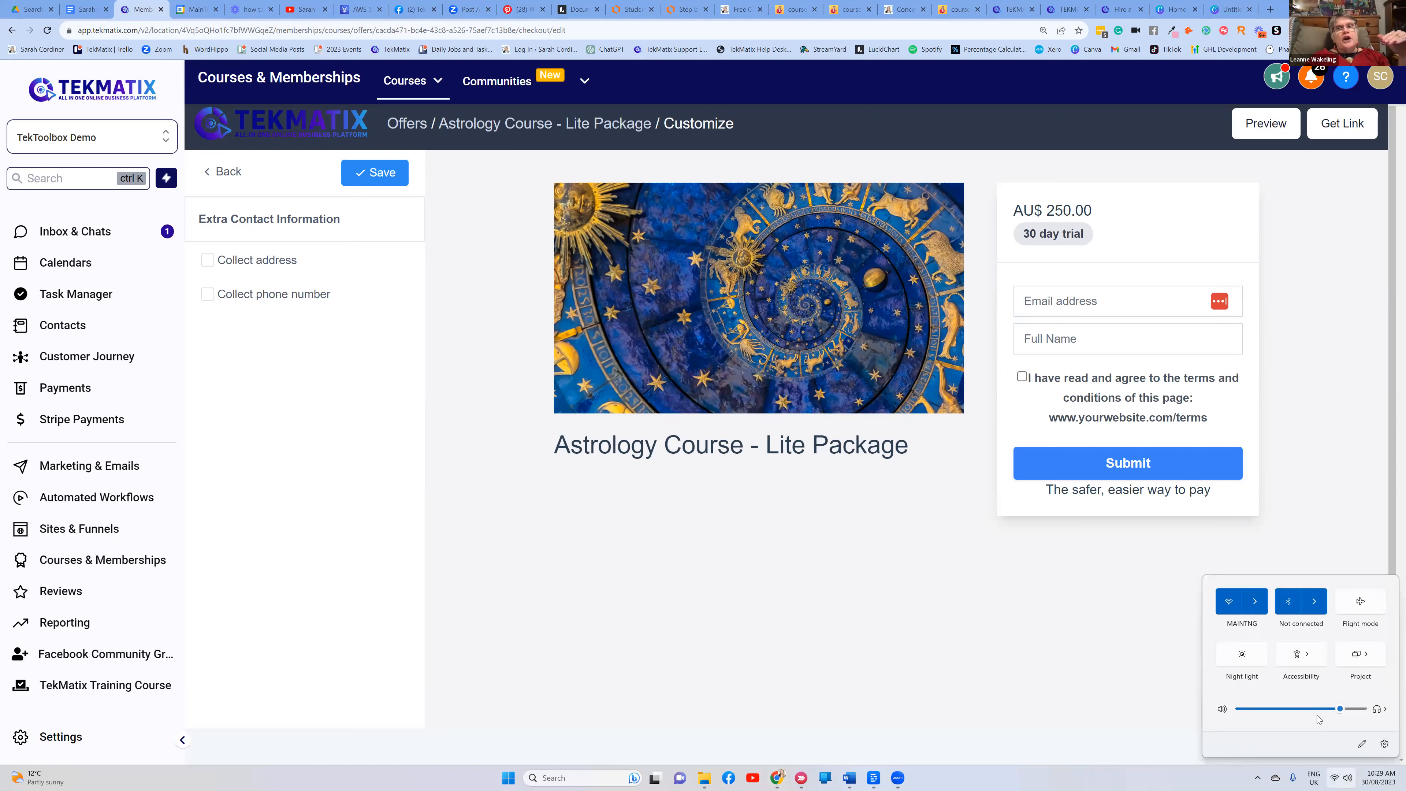
pyautogui.moveTo(1340, 709); pyautogui.dragTo(1330, 710)
pyautogui.click(1340, 709)
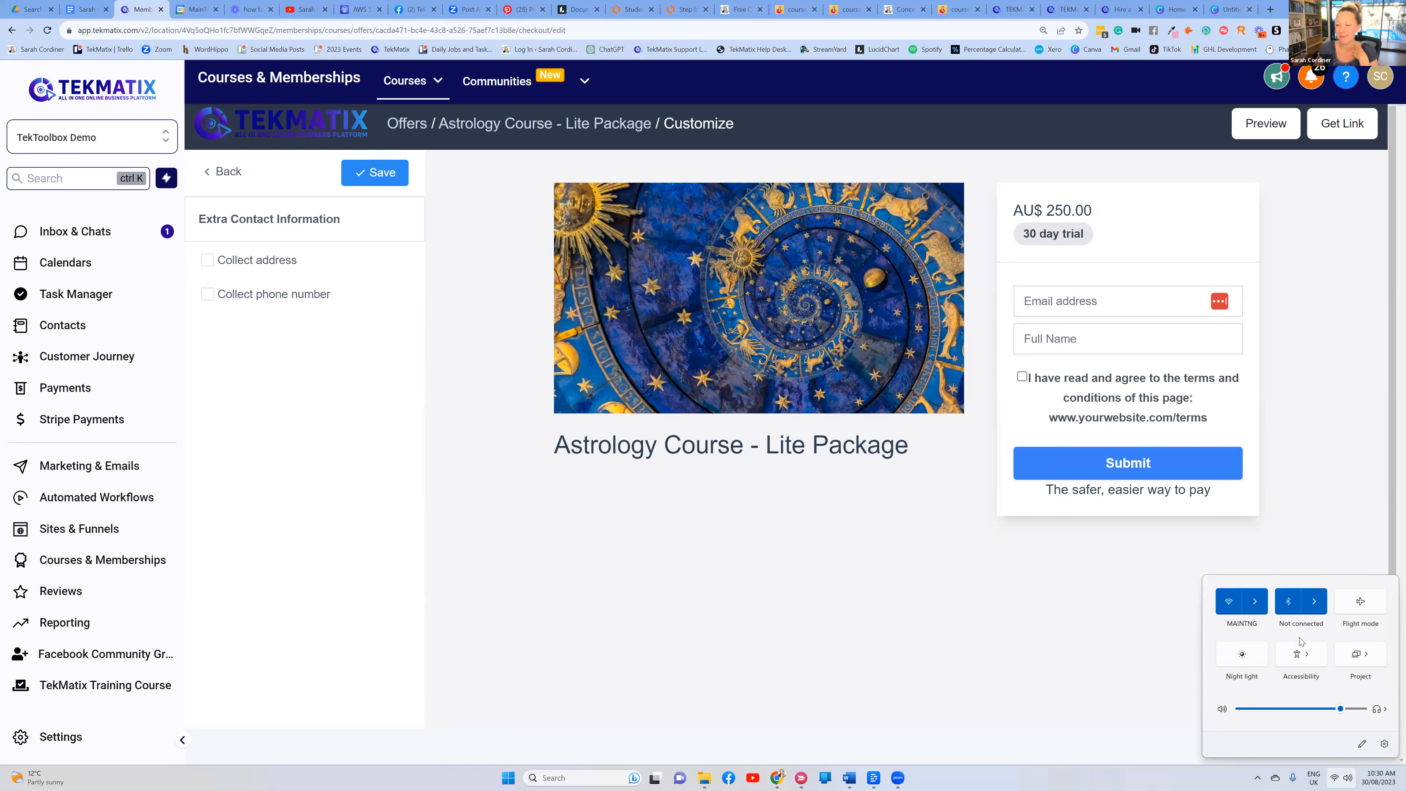
pyautogui.click(1133, 579)
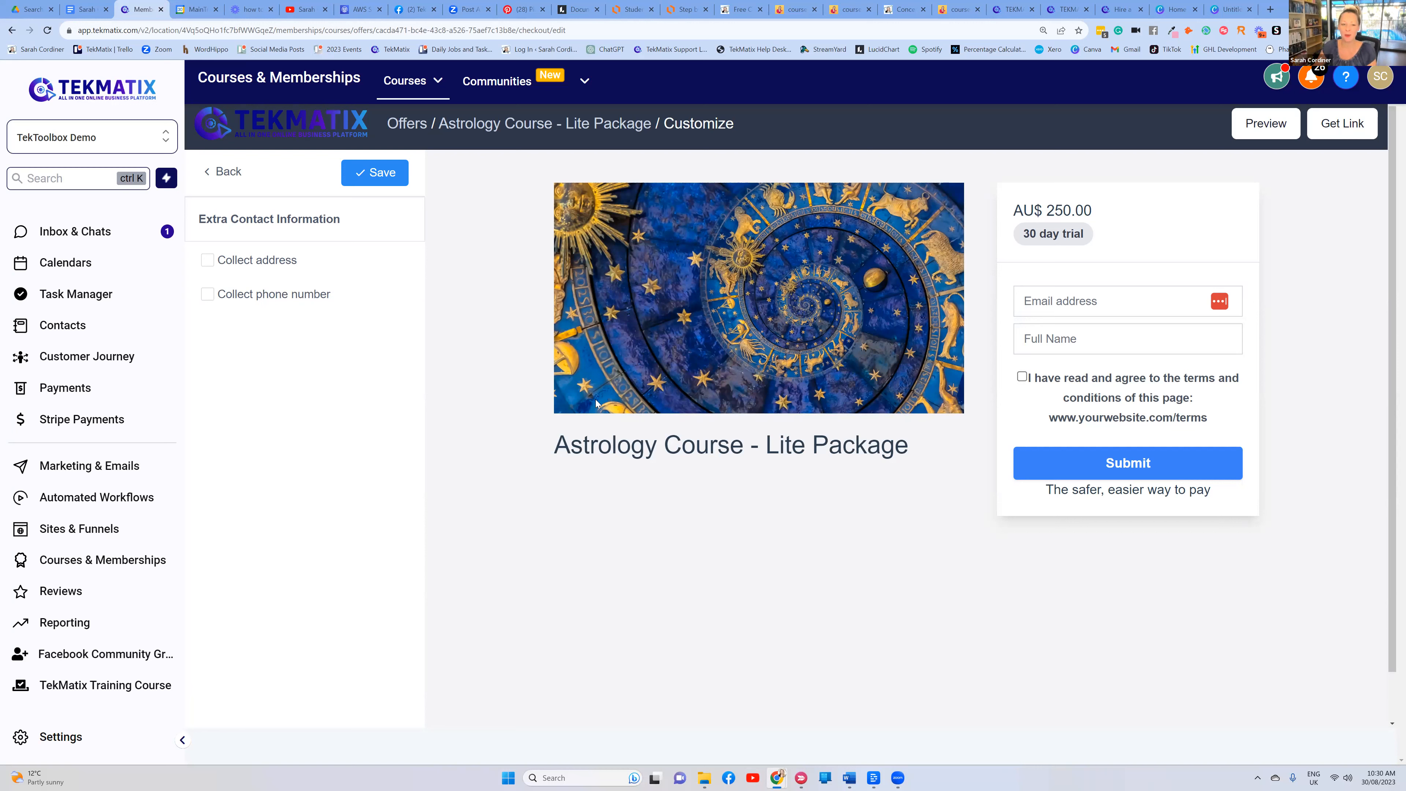
# Return to the checkout settings list and launch a live checkout preview
pyautogui.click(226, 167)
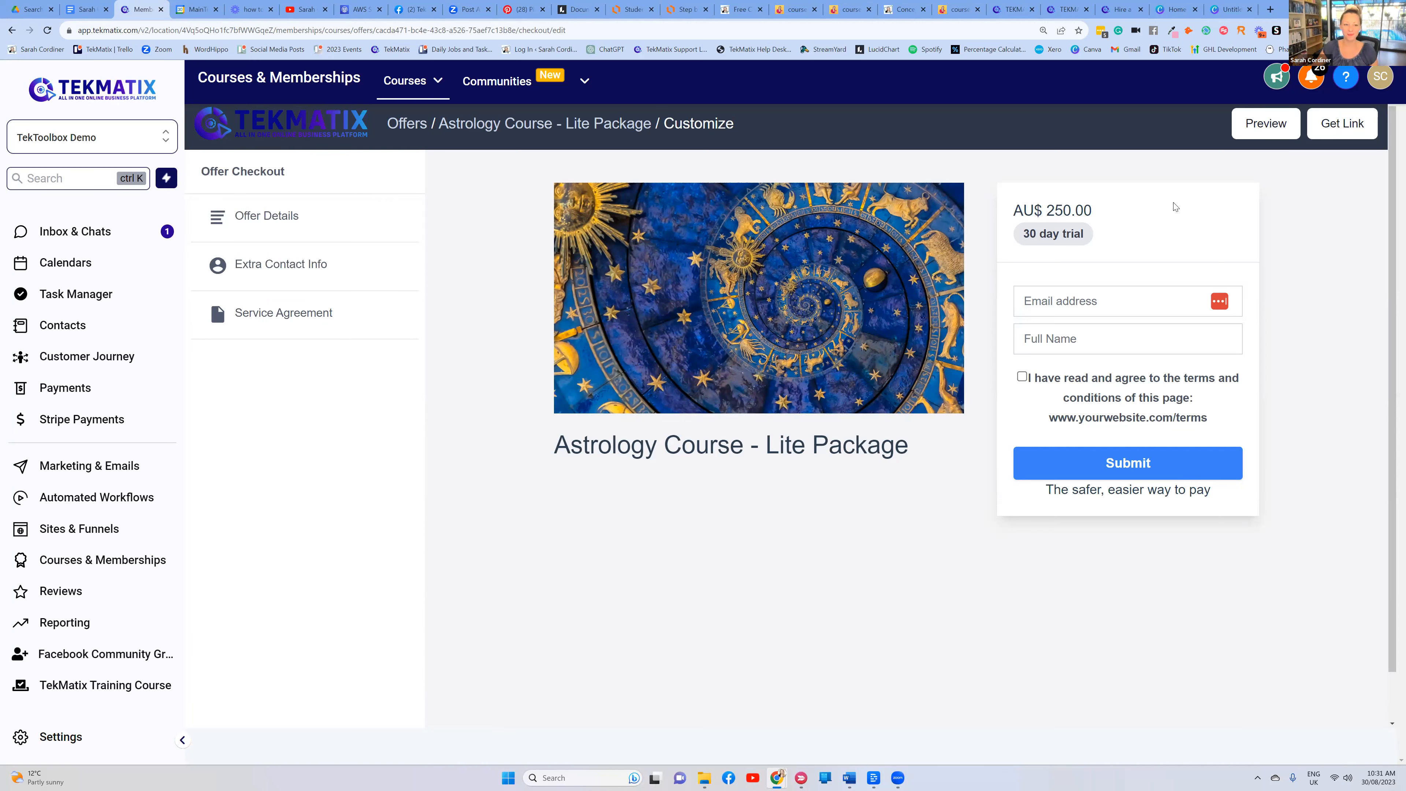
pyautogui.click(1263, 128)
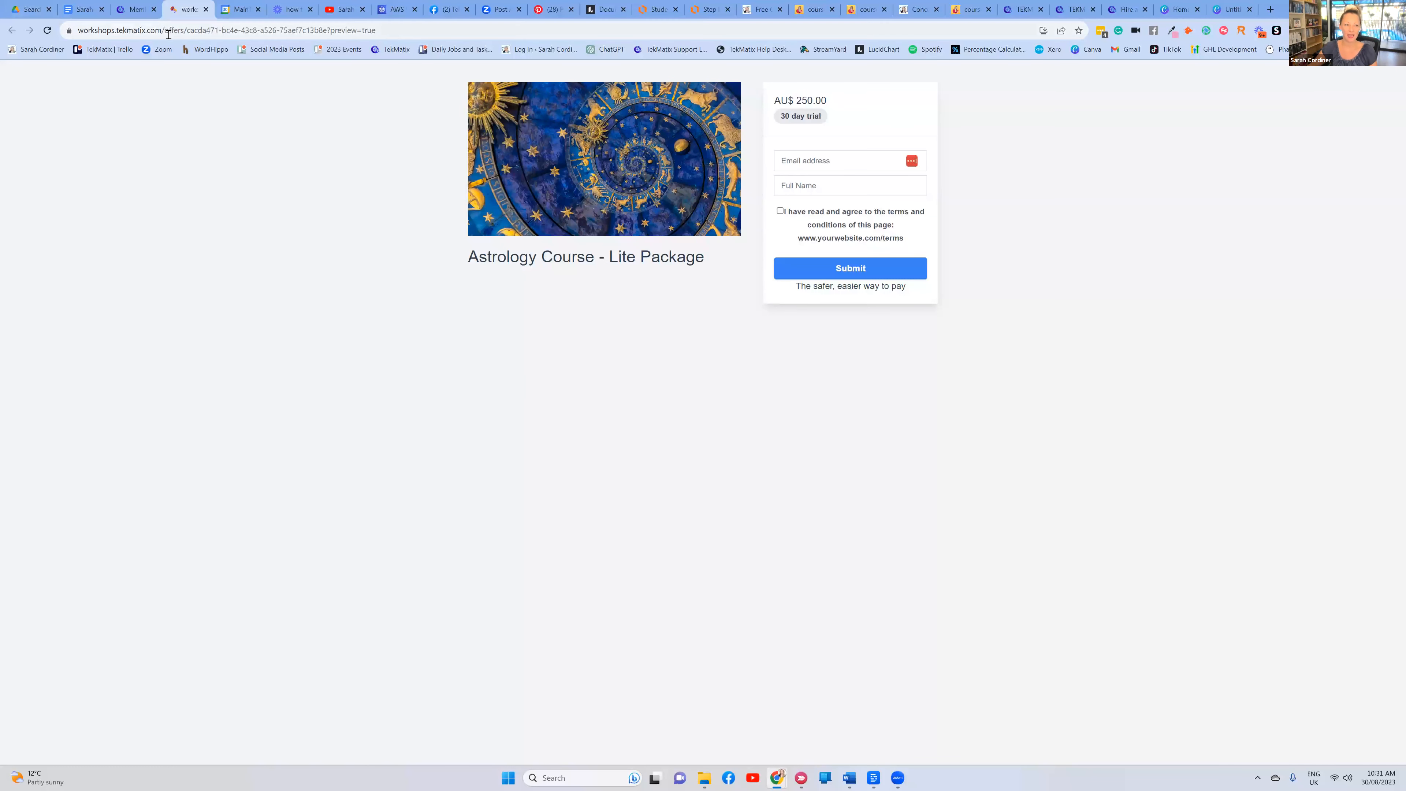
# Highlight the preview URL's domain in the address bar, then deselect it
pyautogui.moveTo(164, 31); pyautogui.dragTo(69, 33)
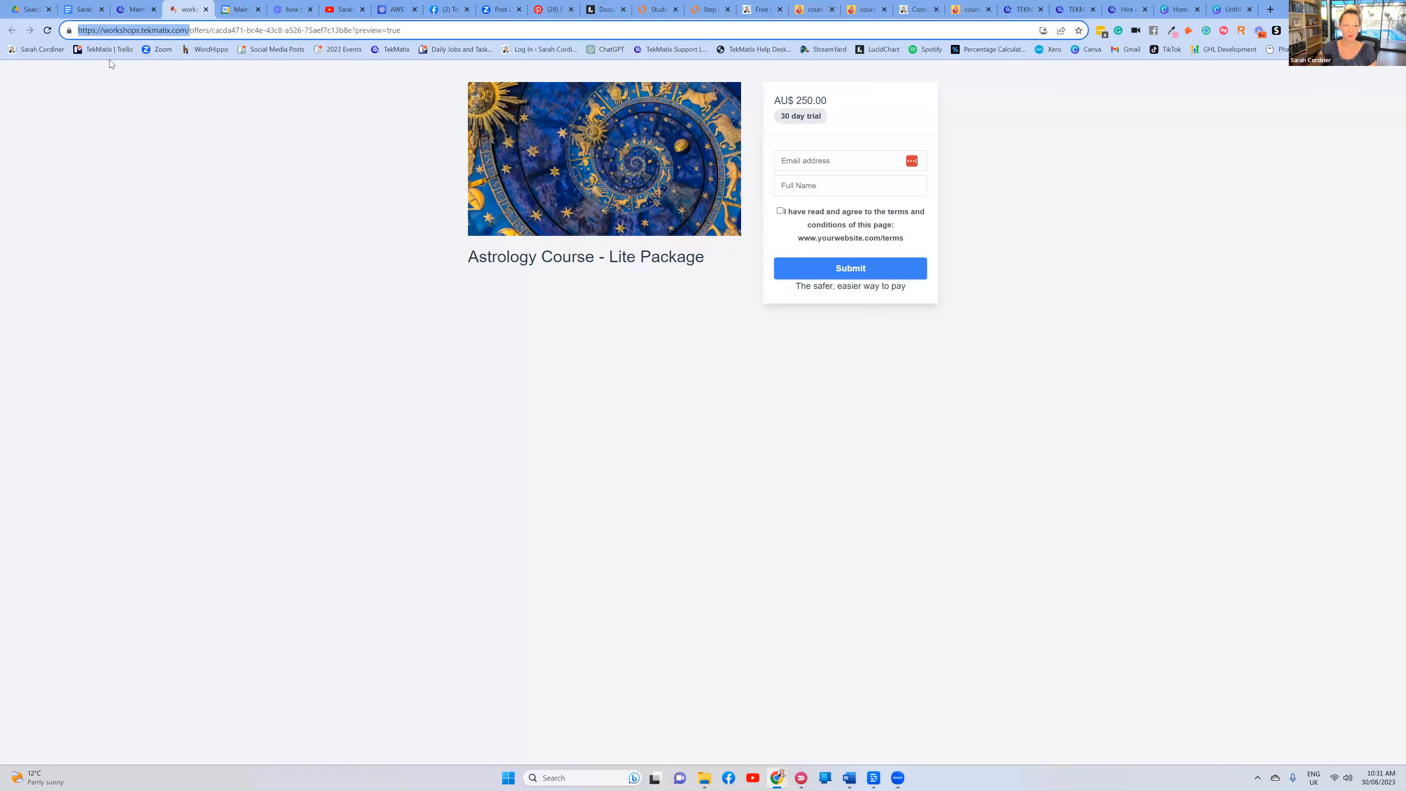
pyautogui.click(158, 104)
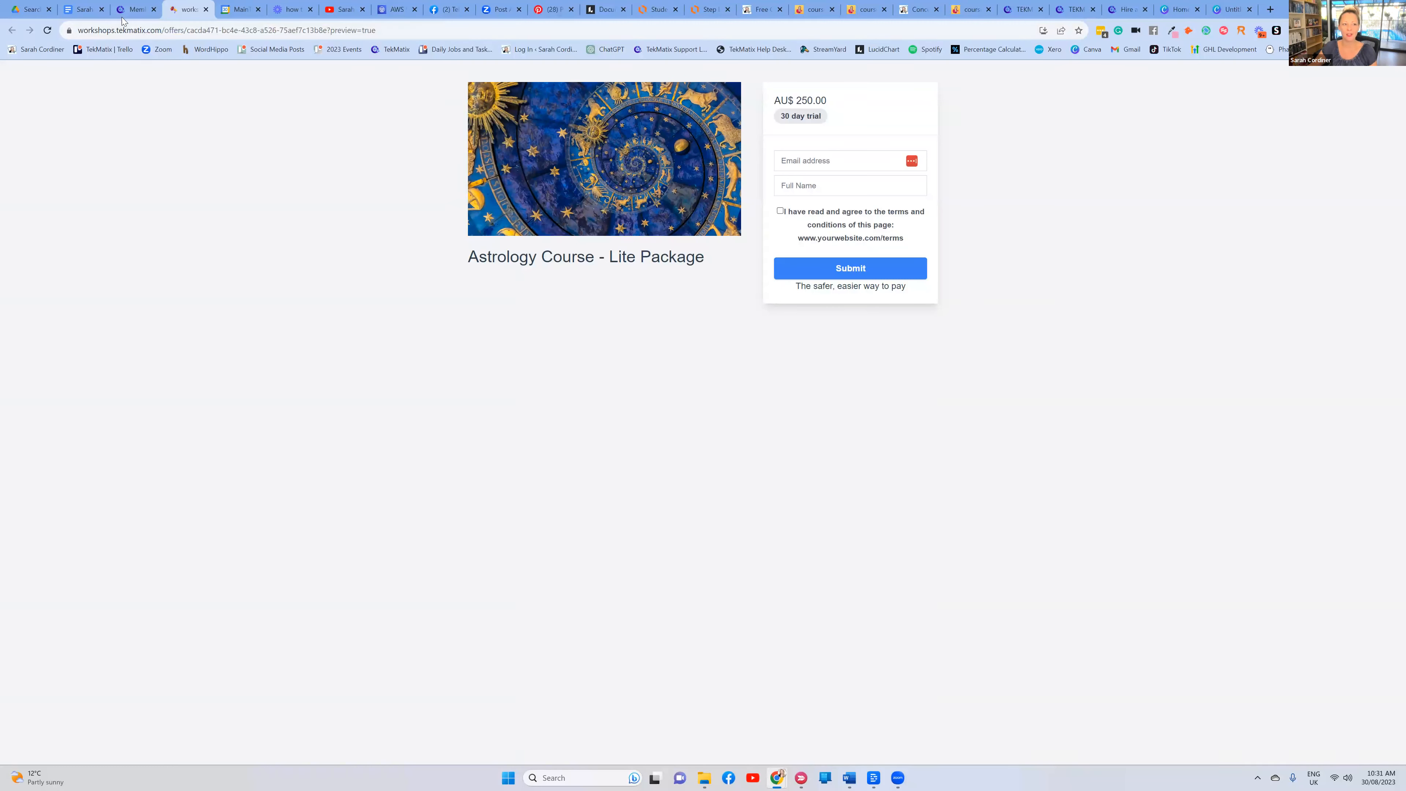
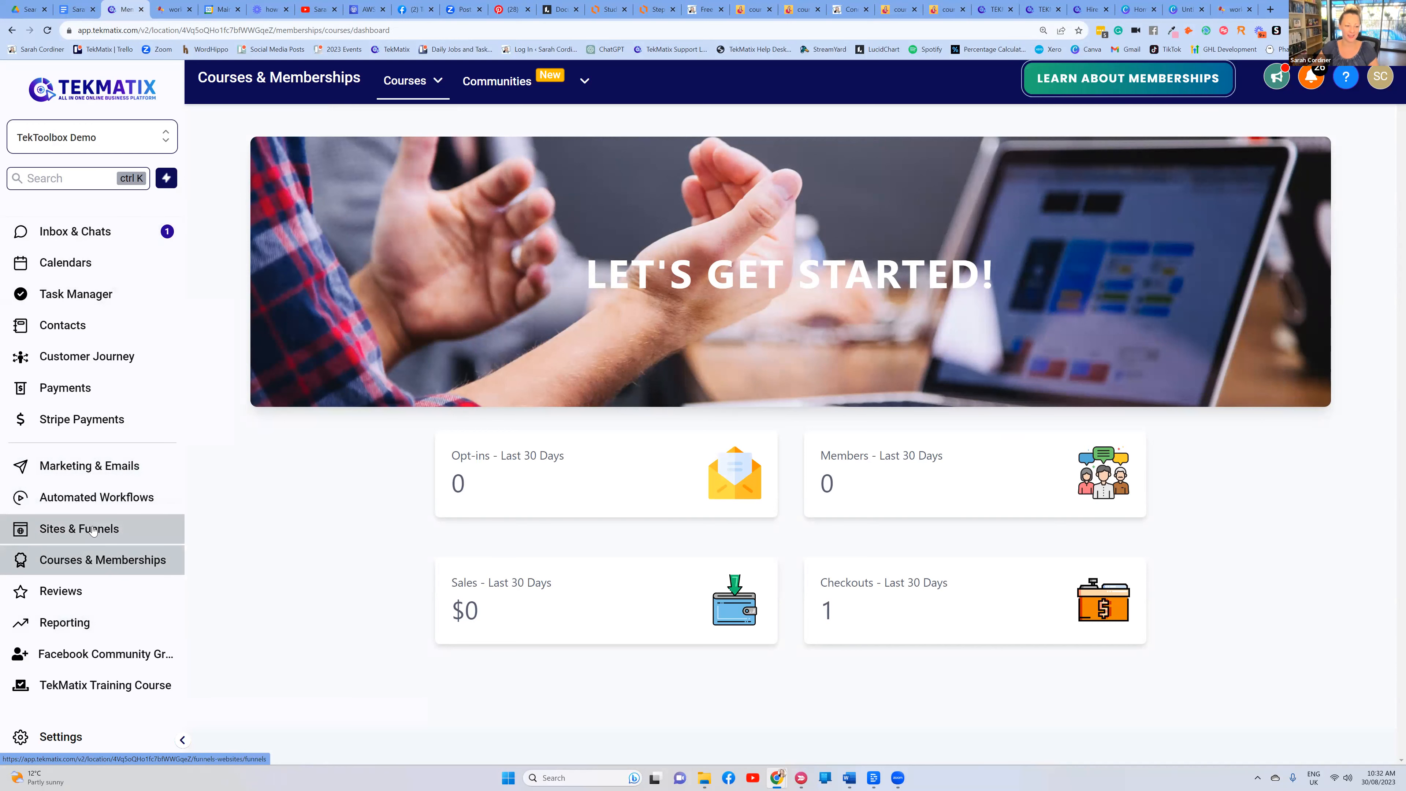
# Go to Sites & Funnels to bring up the funnel folders
pyautogui.click(119, 529)
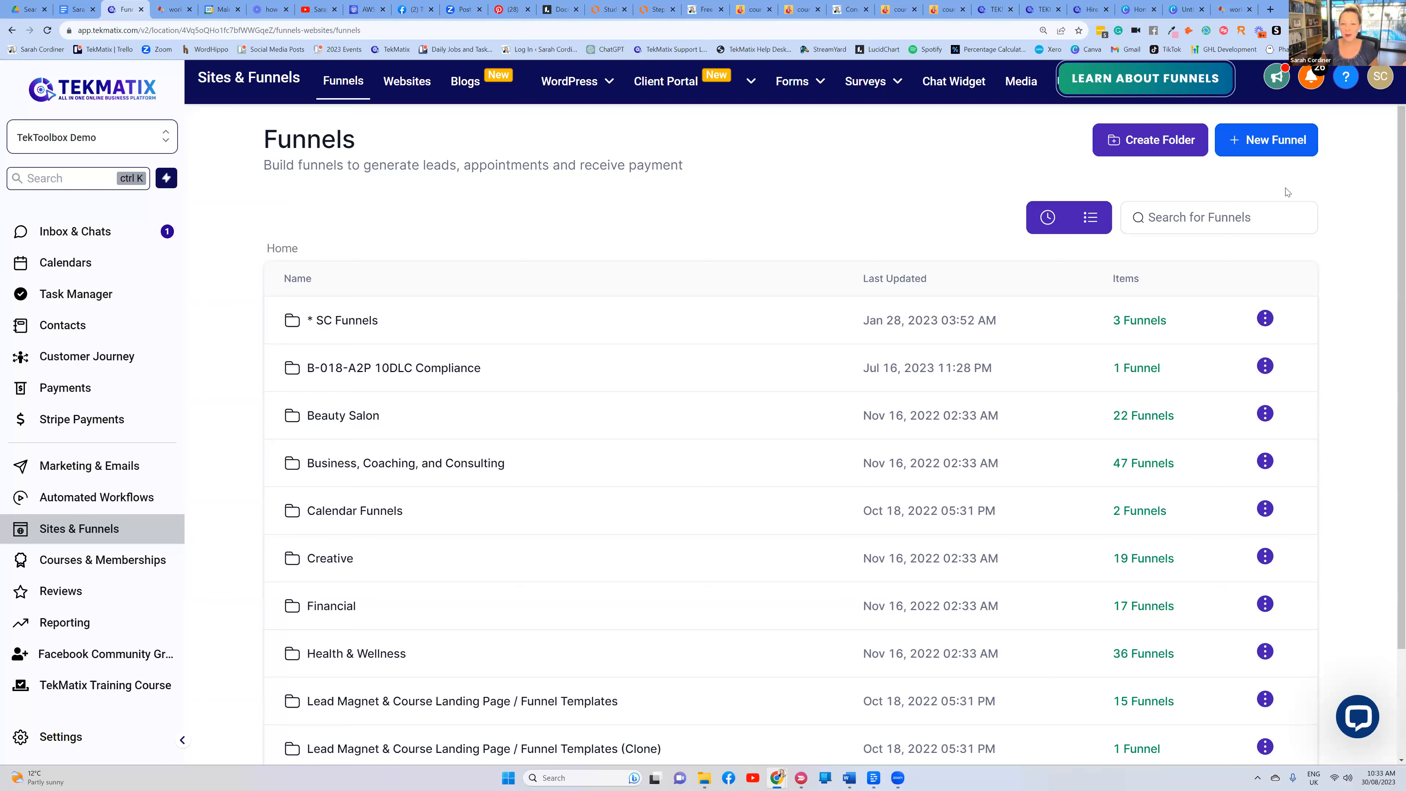
pyautogui.click(852, 9)
pyautogui.scroll(4, 882, 155)
pyautogui.scroll(12, 882, 155)
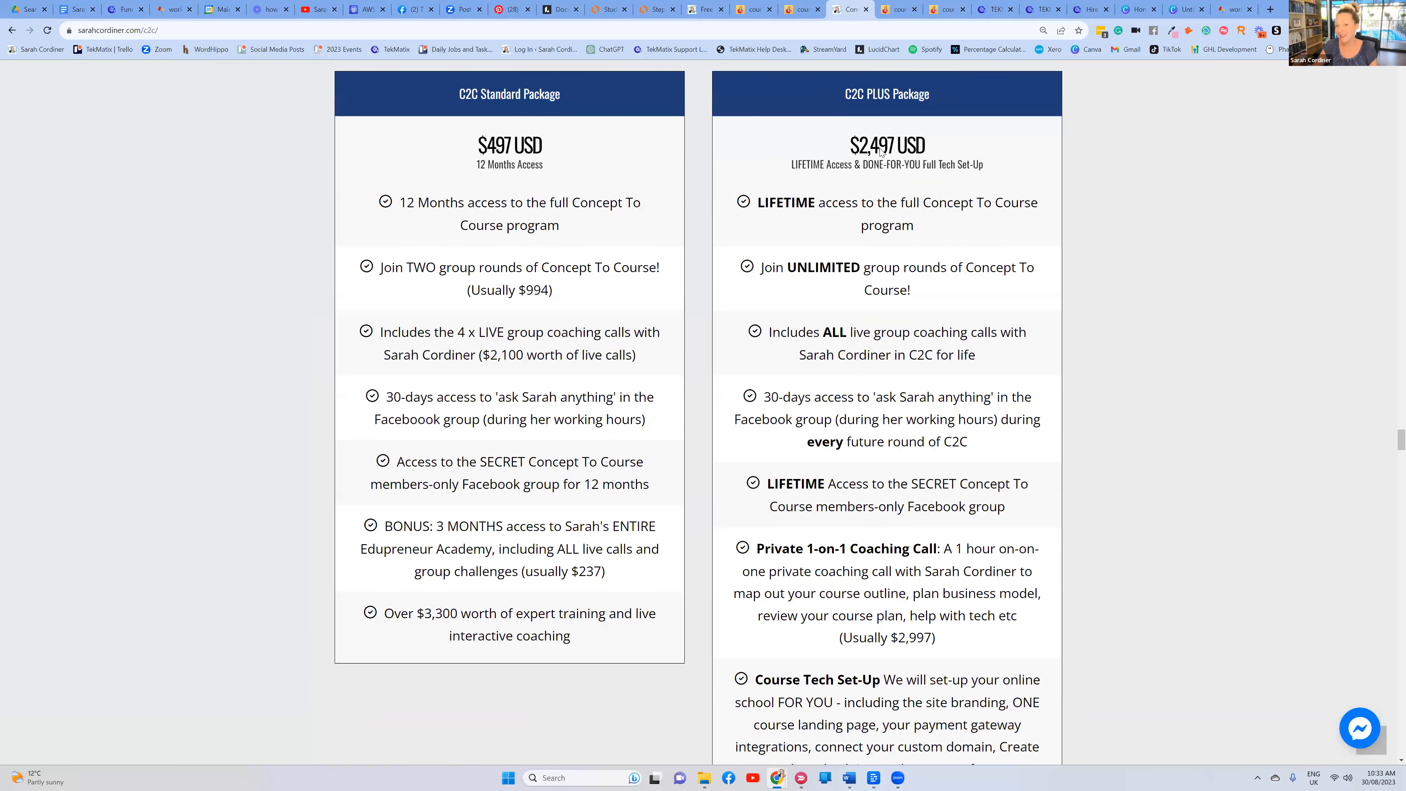
pyautogui.scroll(15, 875, 147)
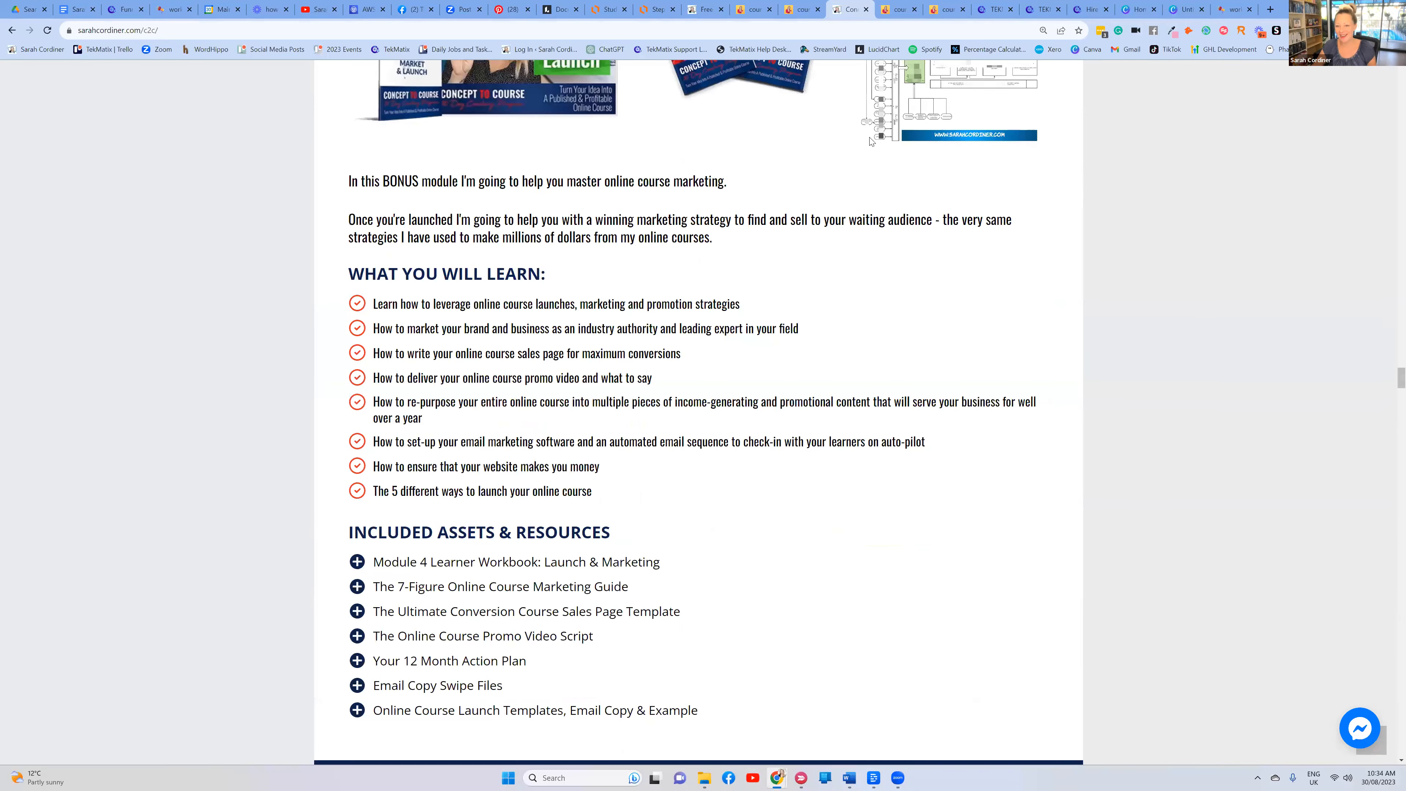
pyautogui.scroll(6, 864, 131)
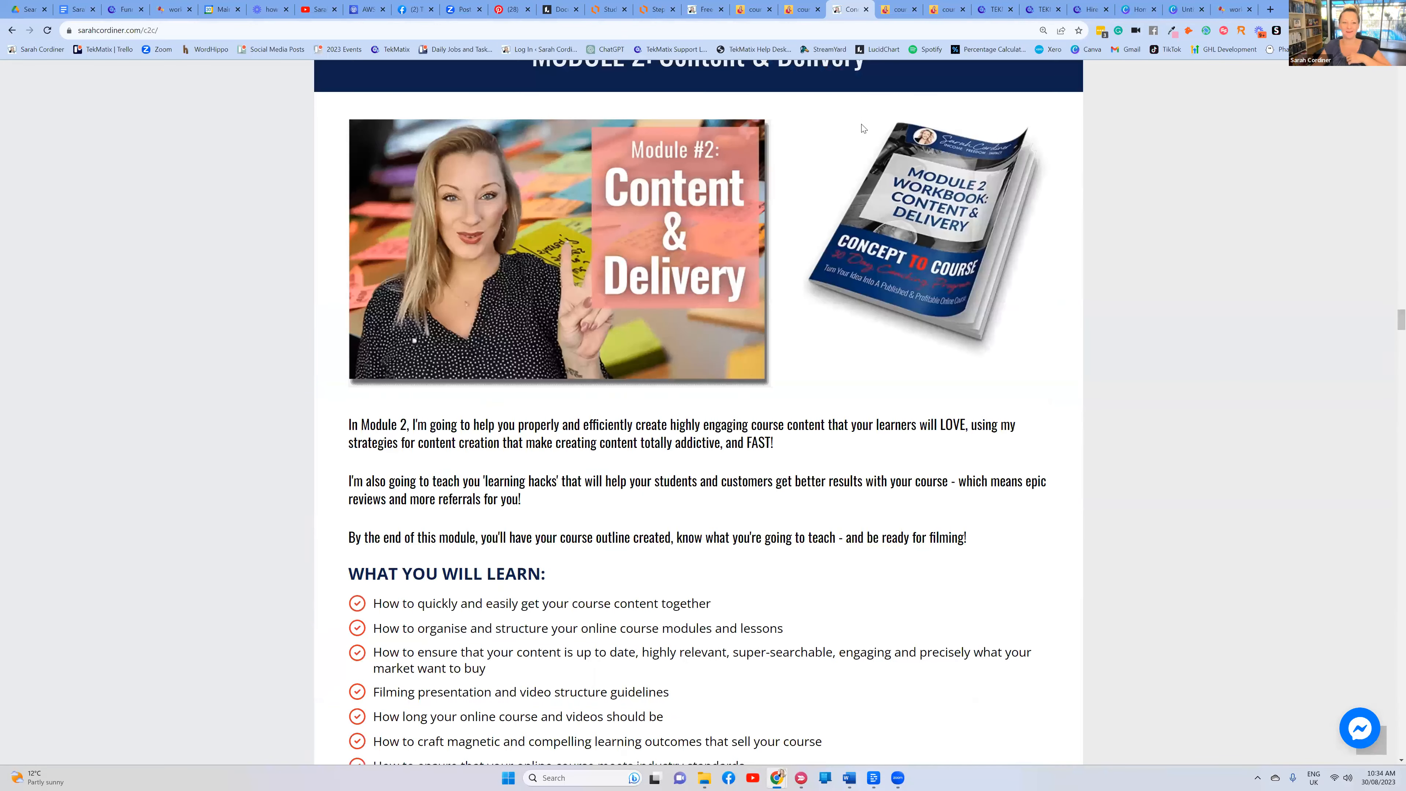
pyautogui.scroll(15, 862, 128)
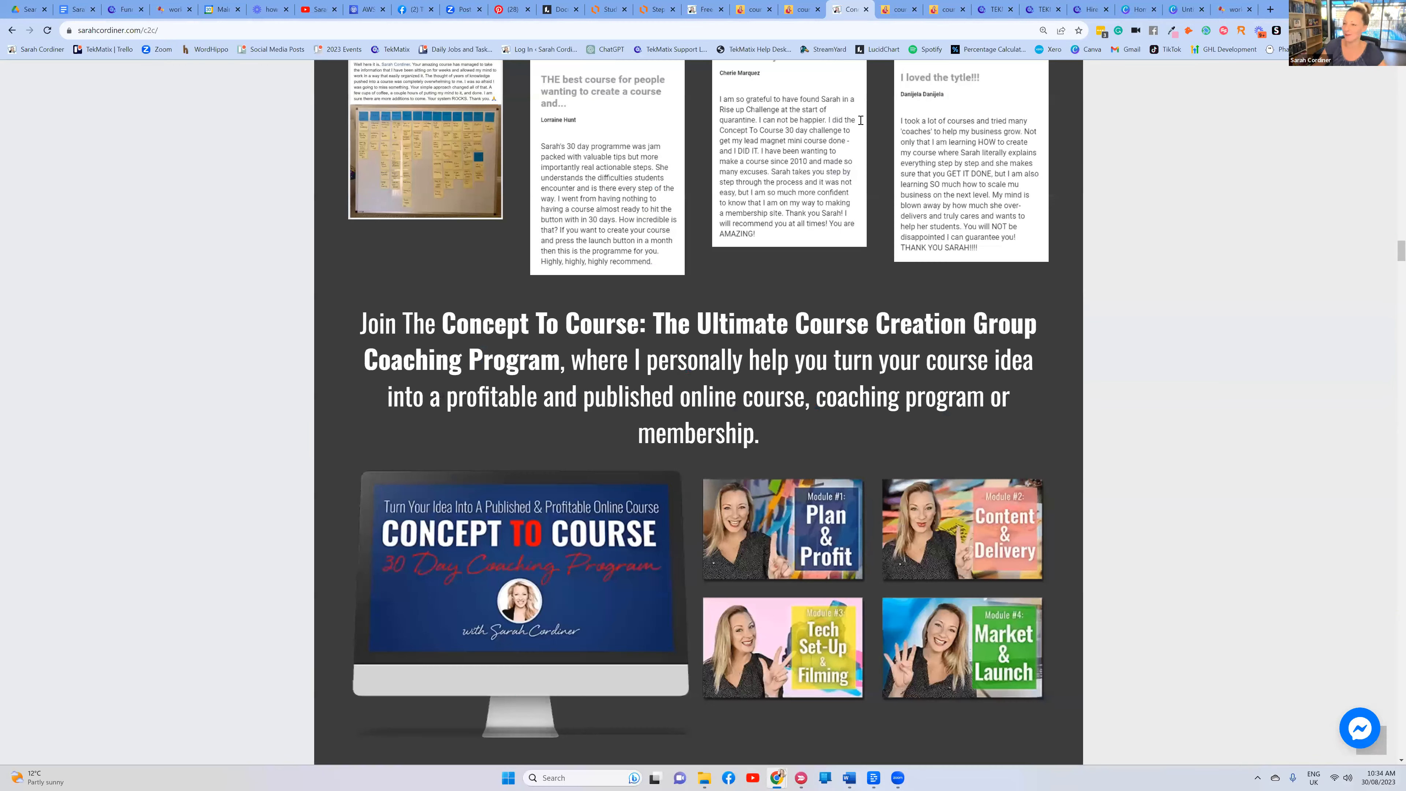
pyautogui.scroll(10, 859, 122)
pyautogui.scroll(10, 859, 122)
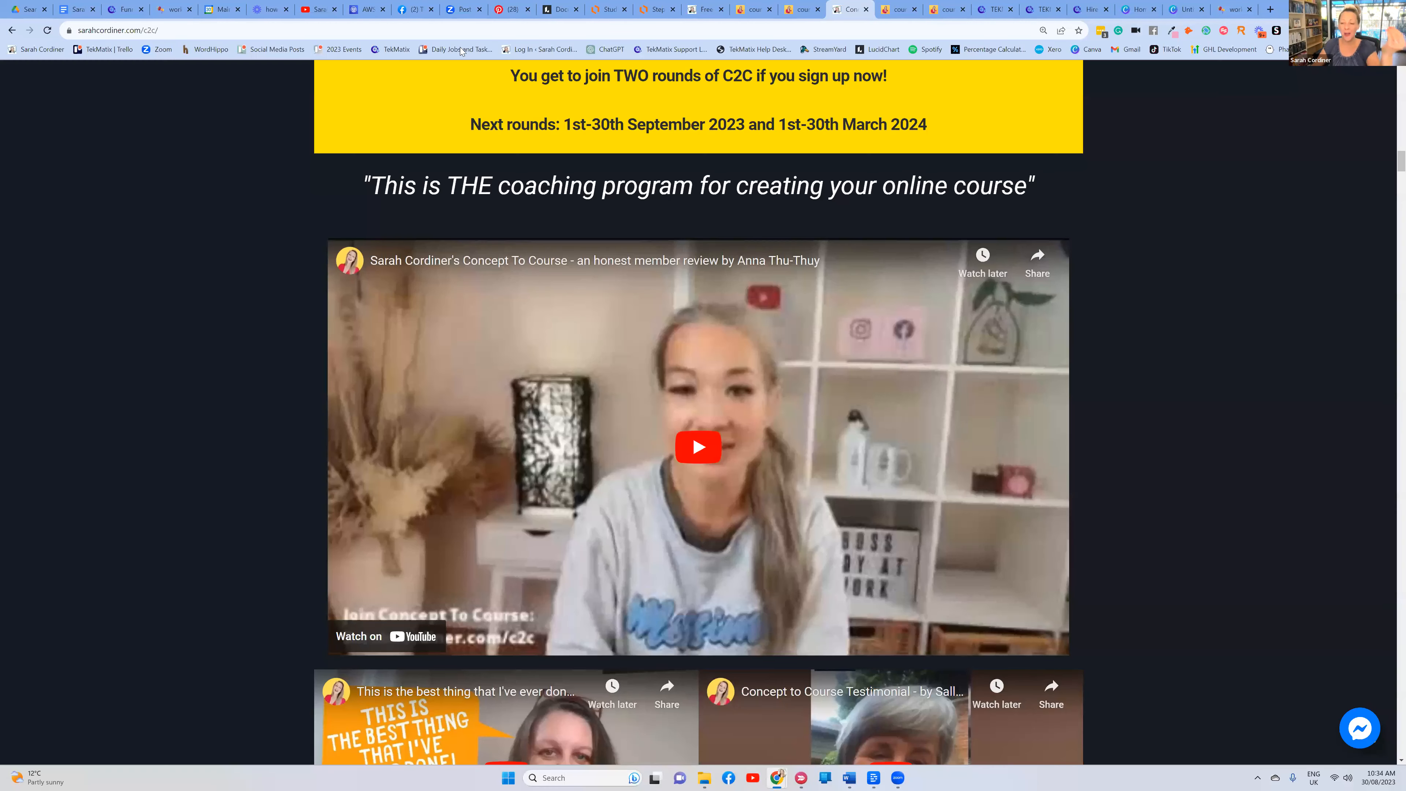
pyautogui.scroll(20, 296, 155)
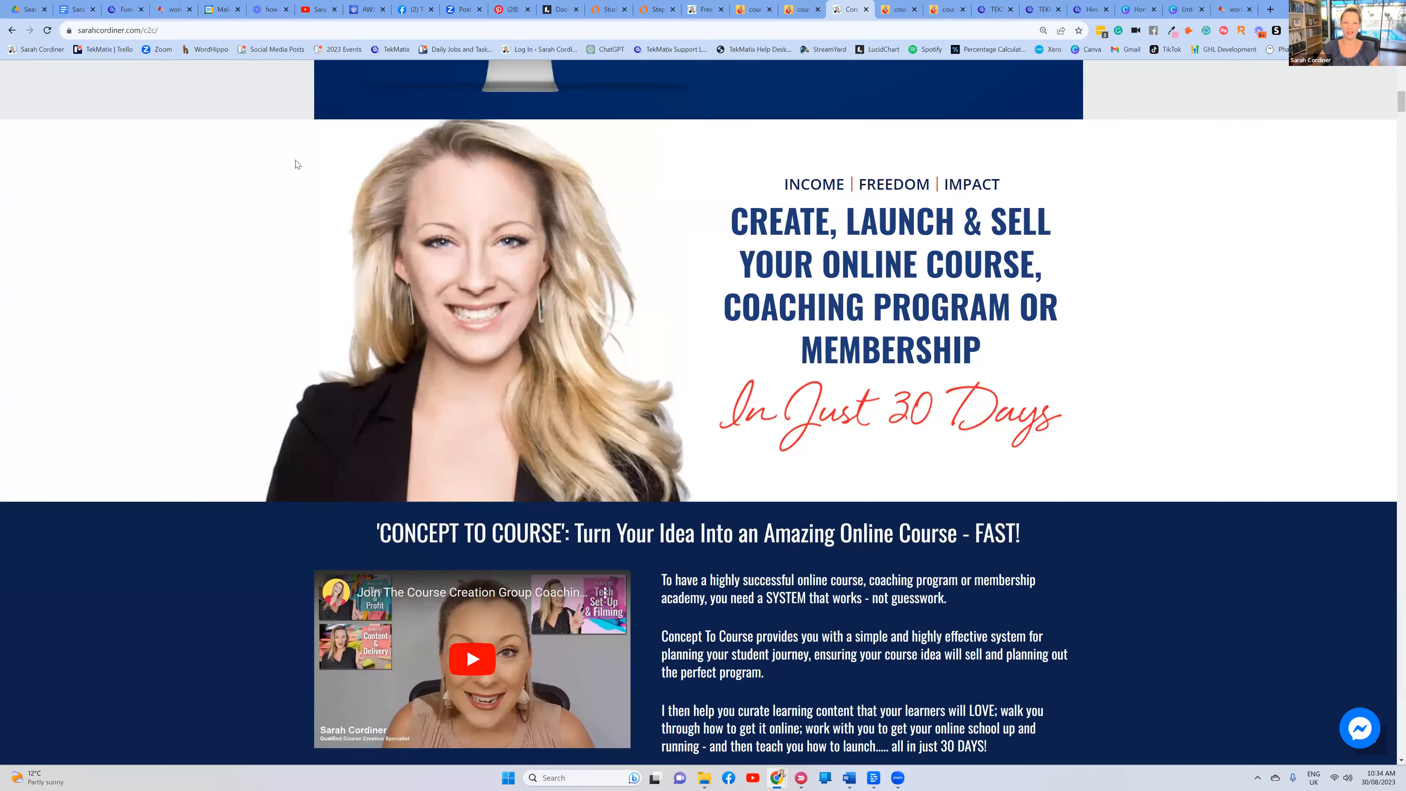
pyautogui.scroll(5, 910, 425)
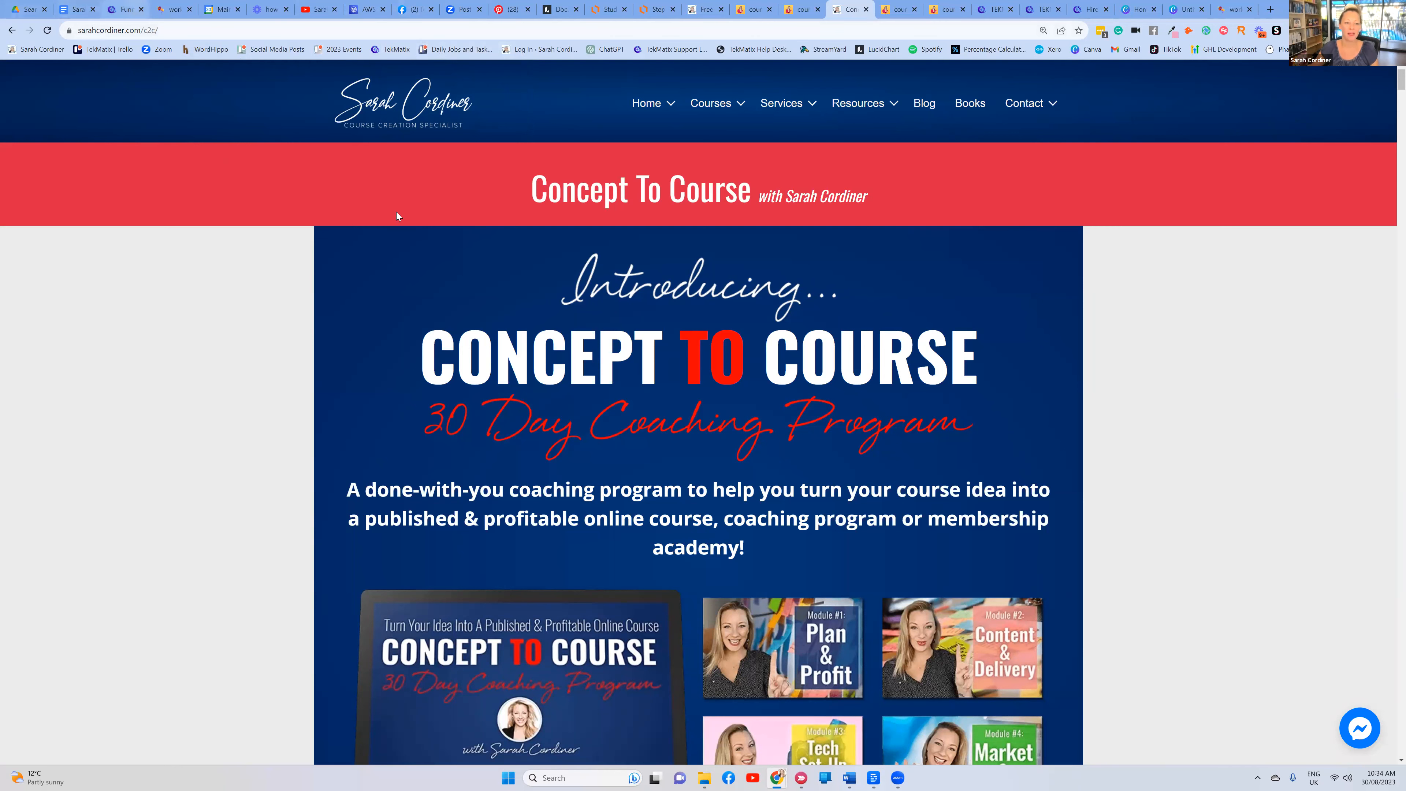
pyautogui.click(126, 9)
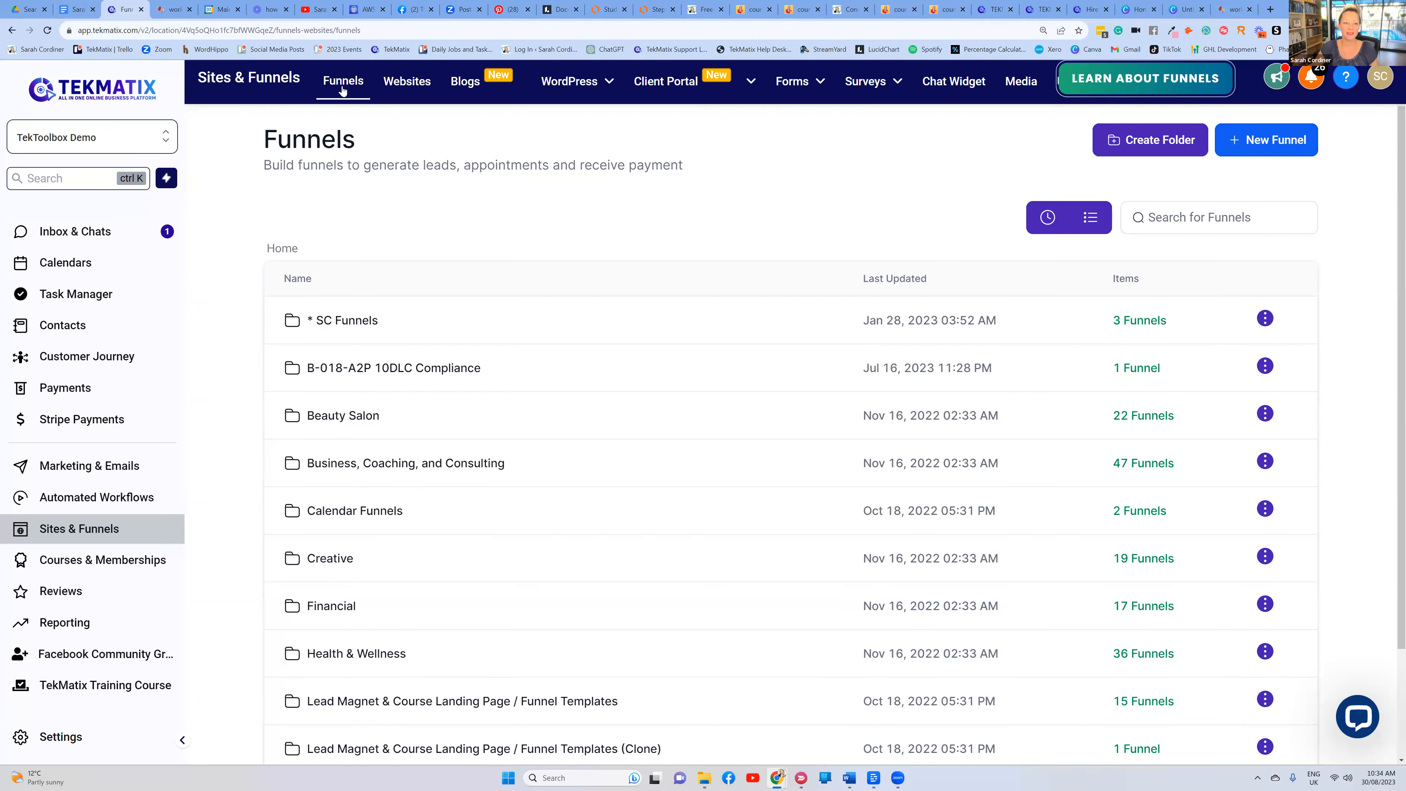
pyautogui.click(411, 88)
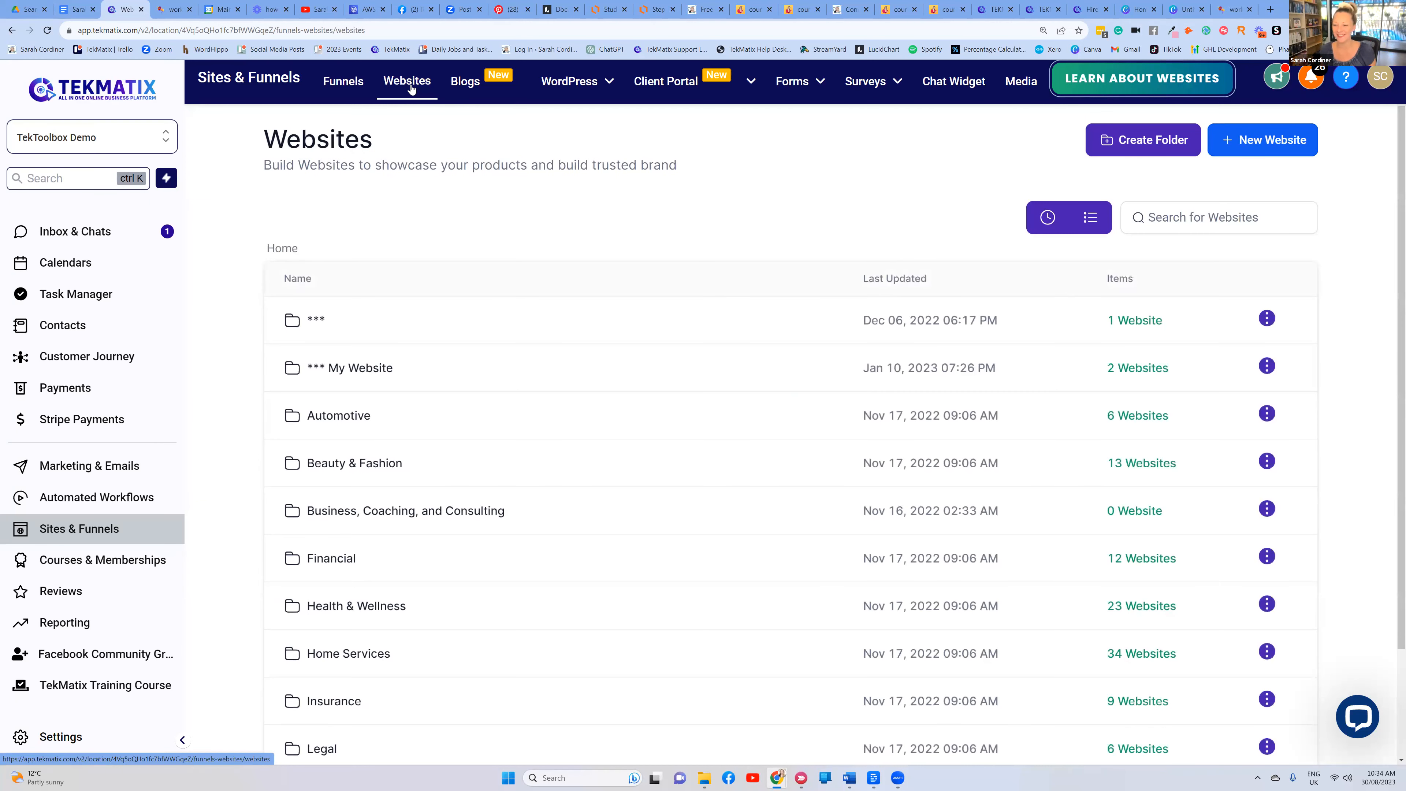
pyautogui.click(536, 413)
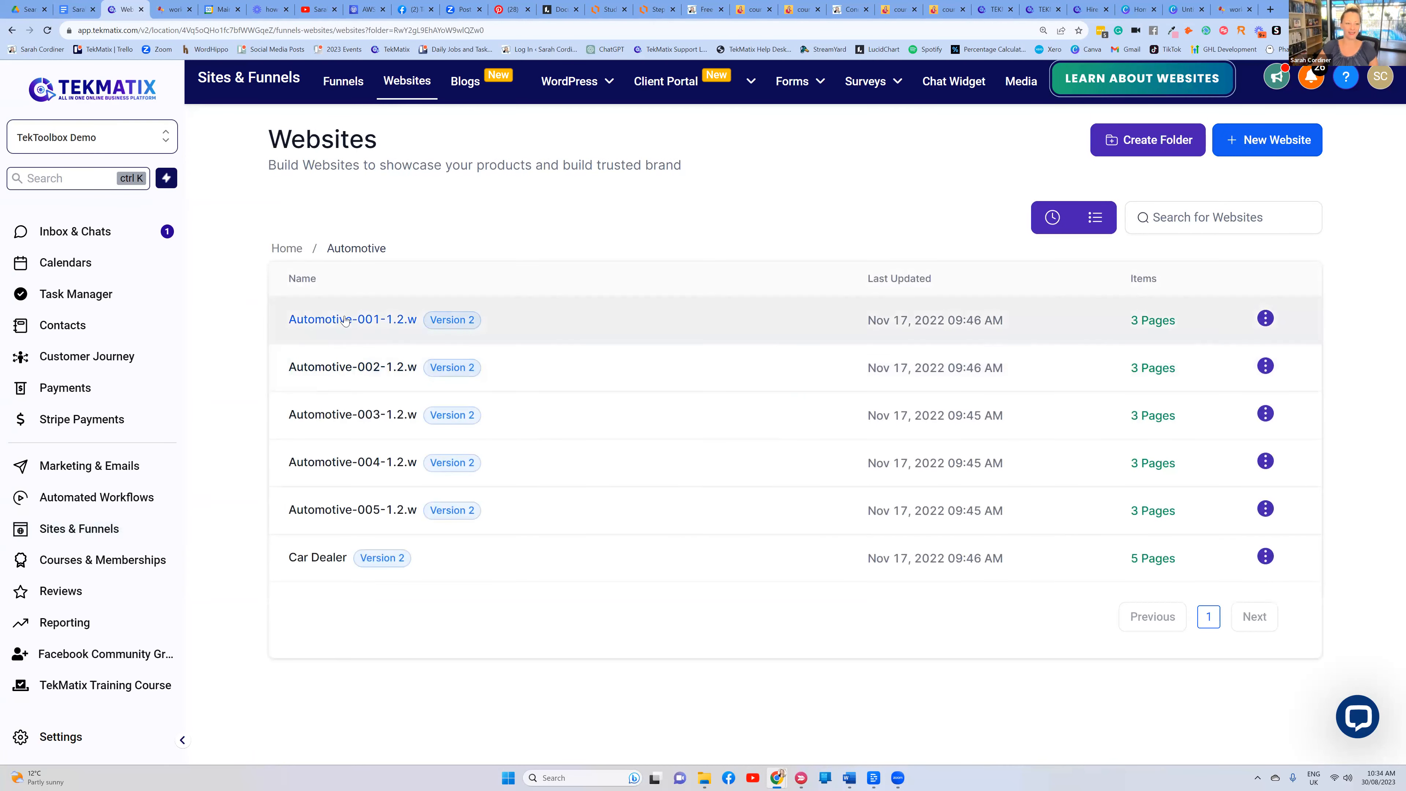
pyautogui.click(547, 370)
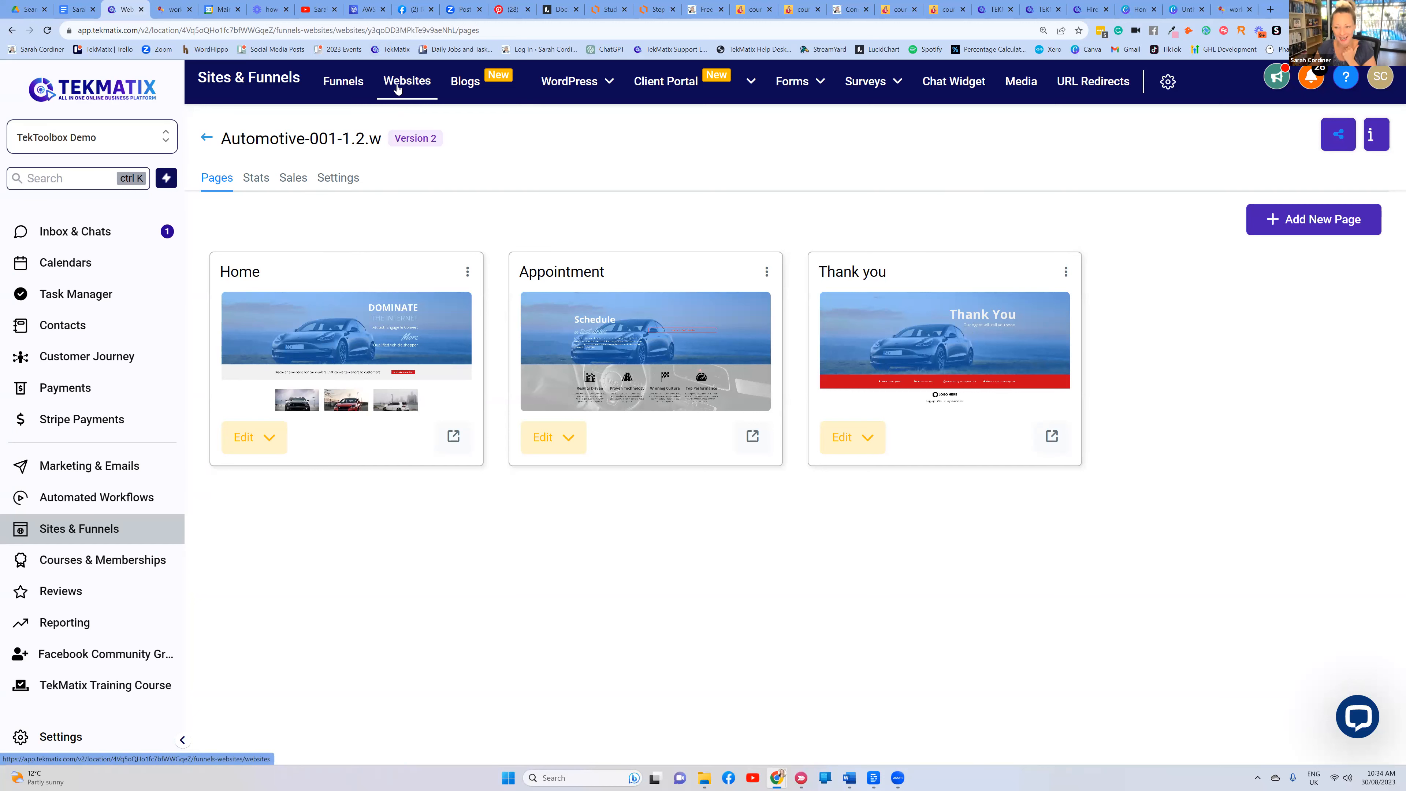
pyautogui.click(339, 82)
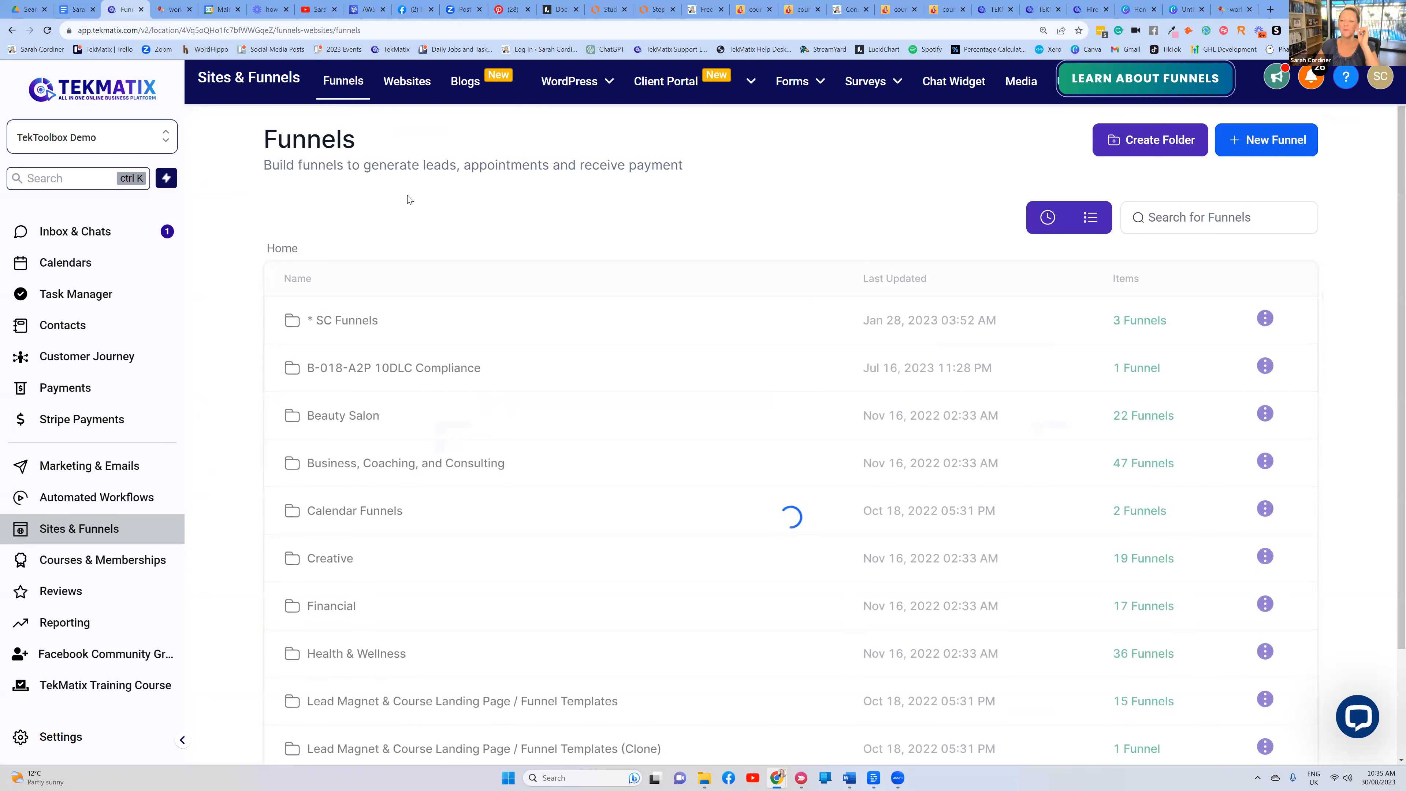
# Review Business Consultancy-003-2.0's order form, upsell and downsell steps, then return to the Creative folder
pyautogui.click(328, 565)
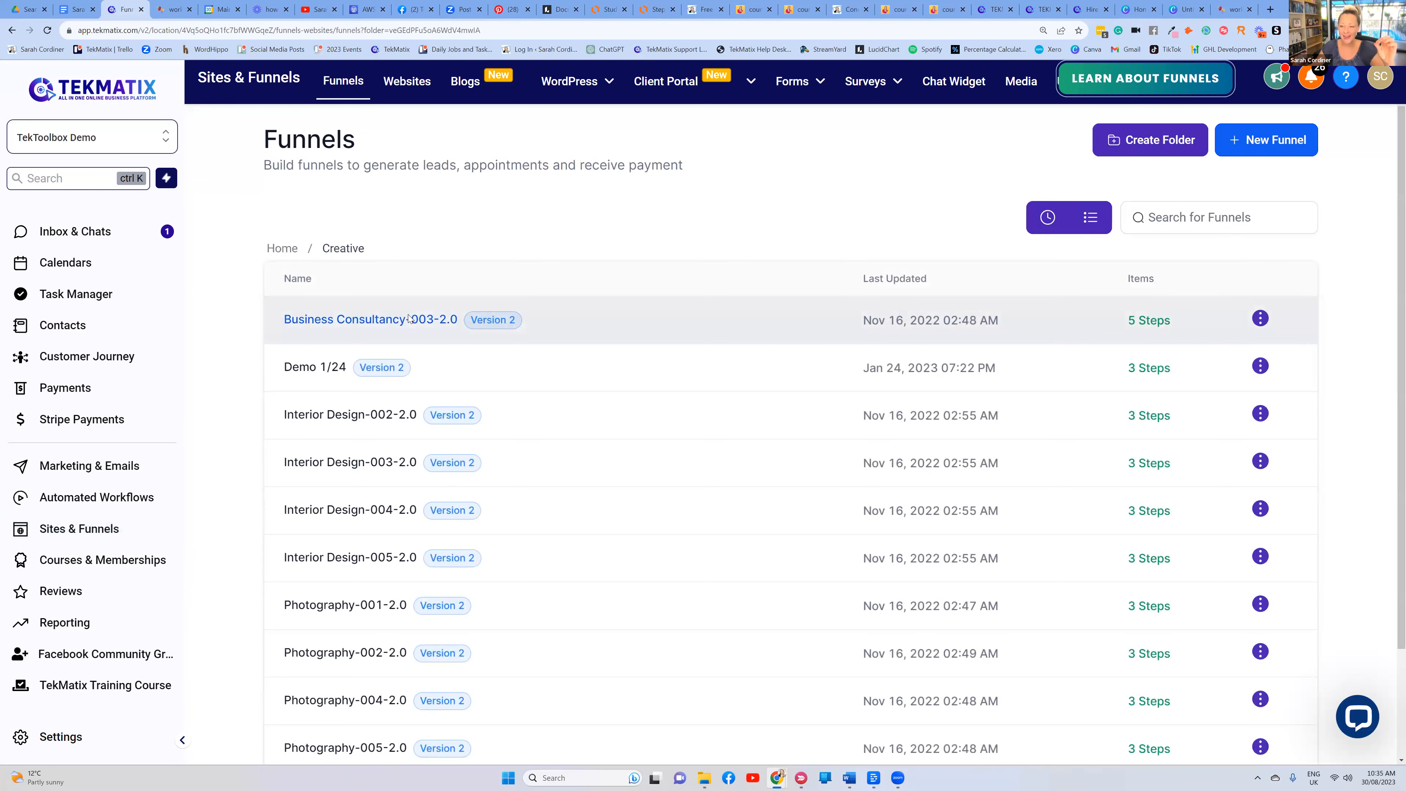
pyautogui.click(406, 317)
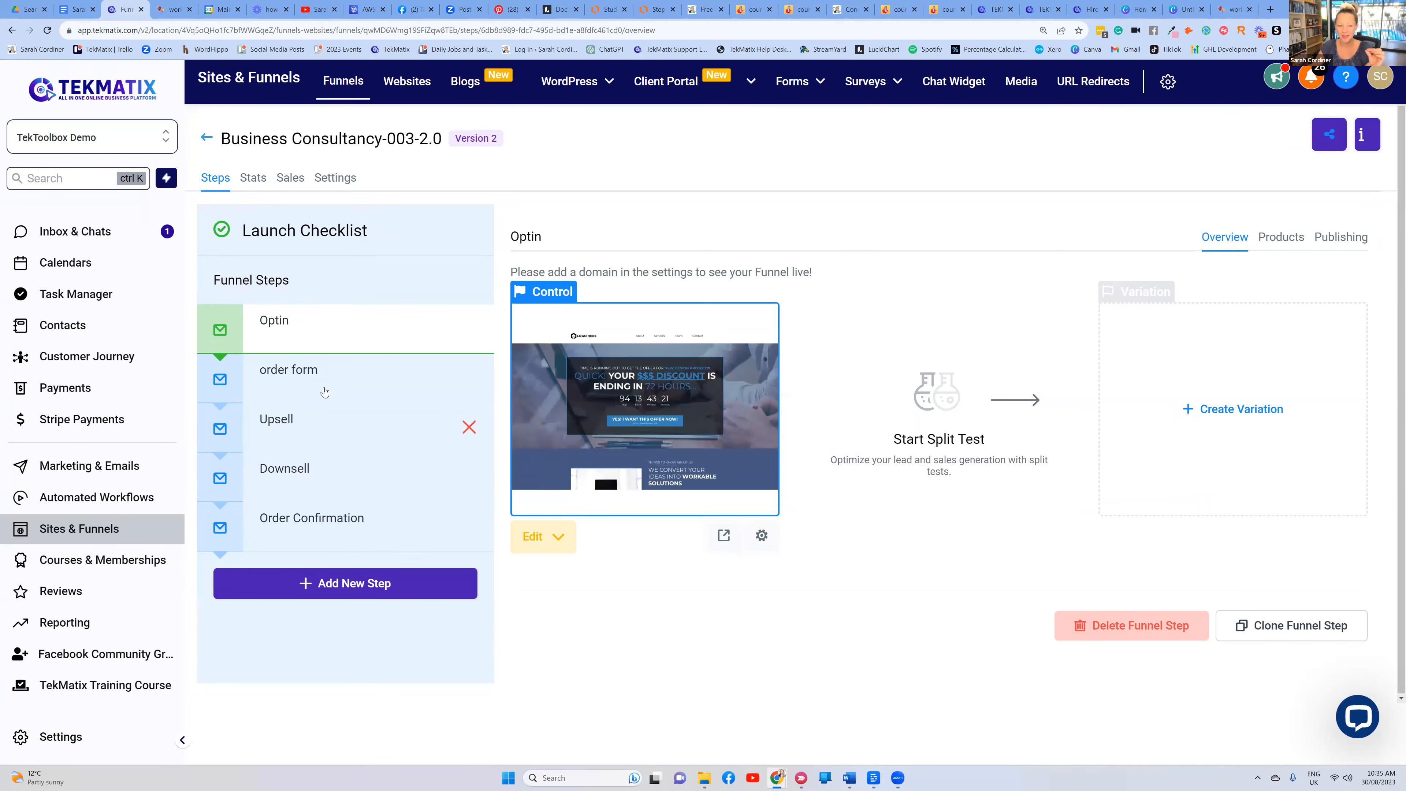
pyautogui.click(302, 382)
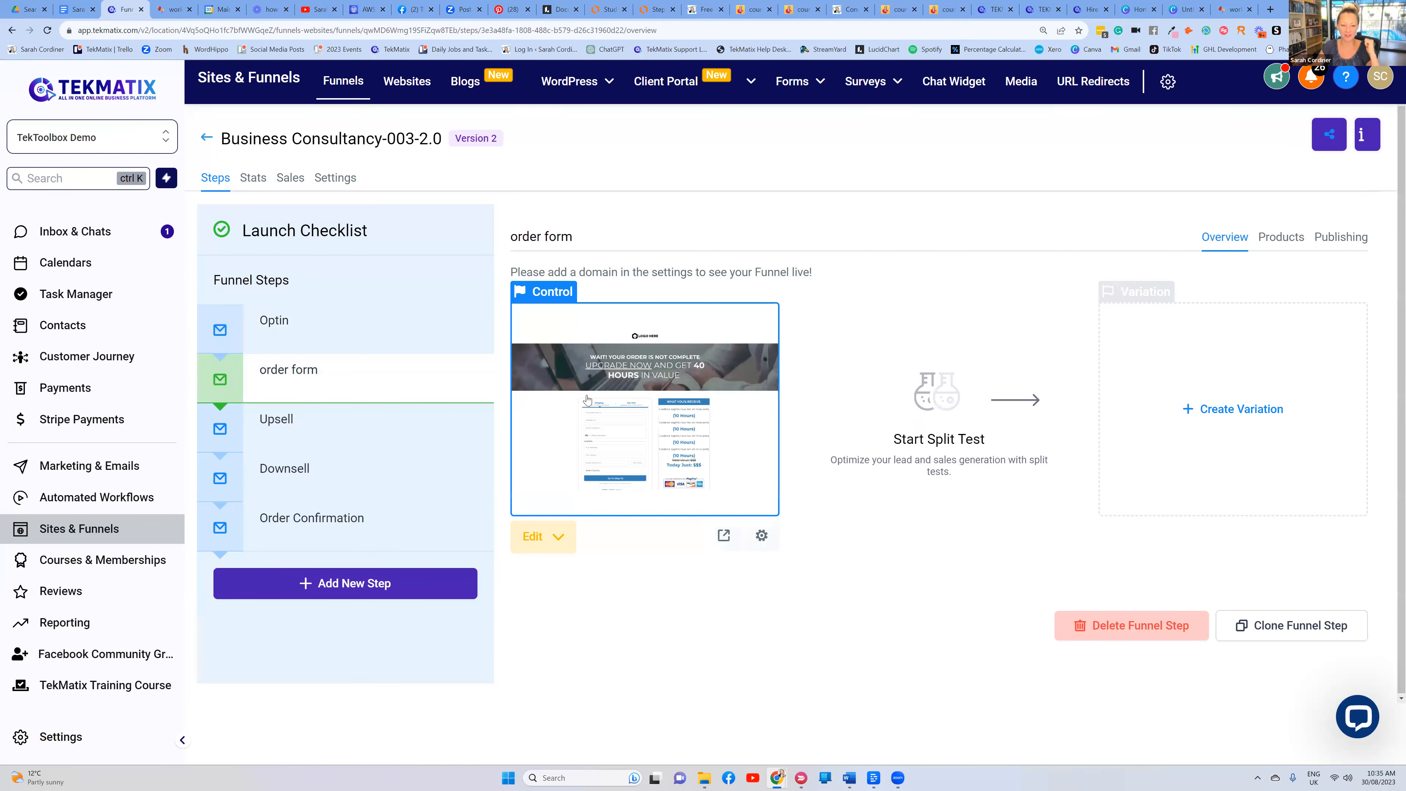
pyautogui.click(285, 422)
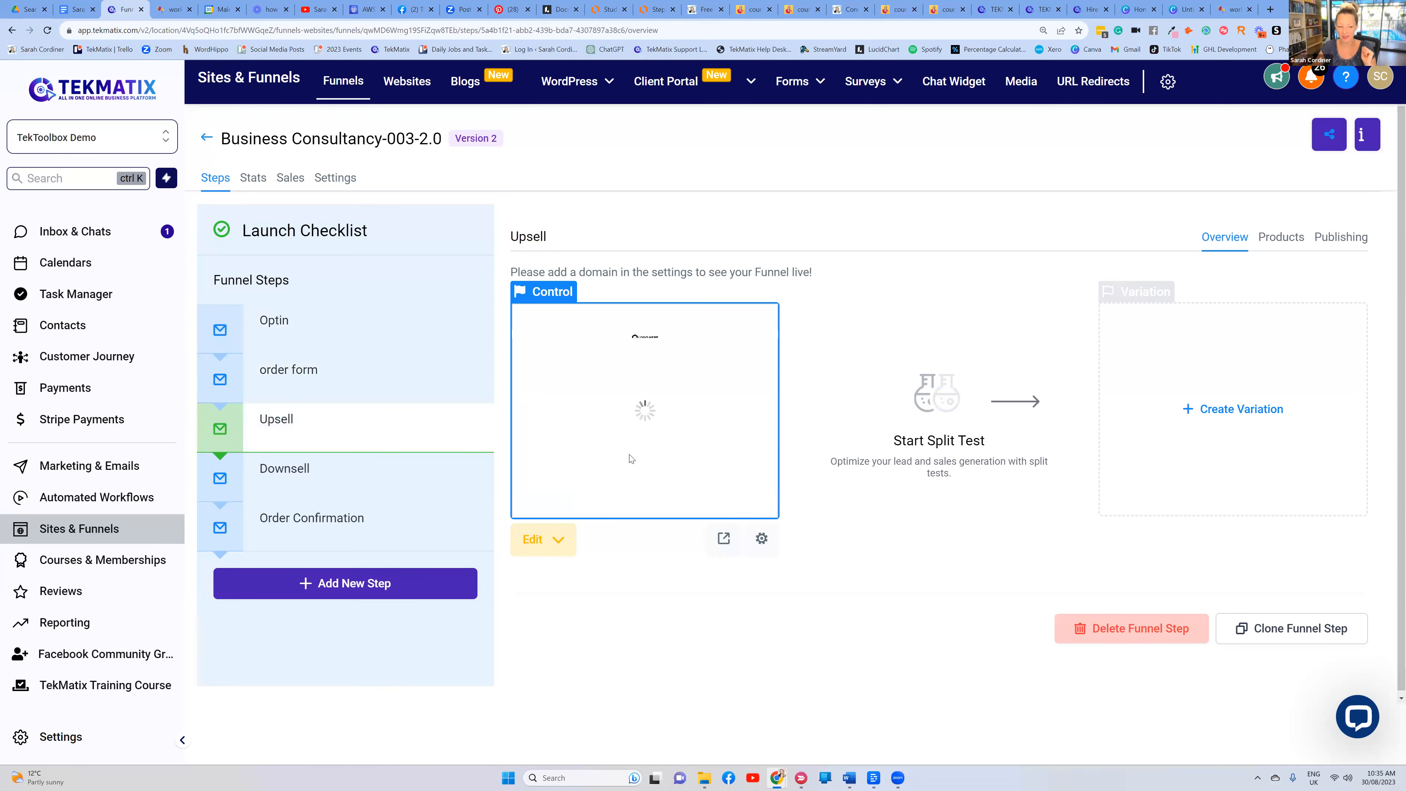
pyautogui.click(334, 482)
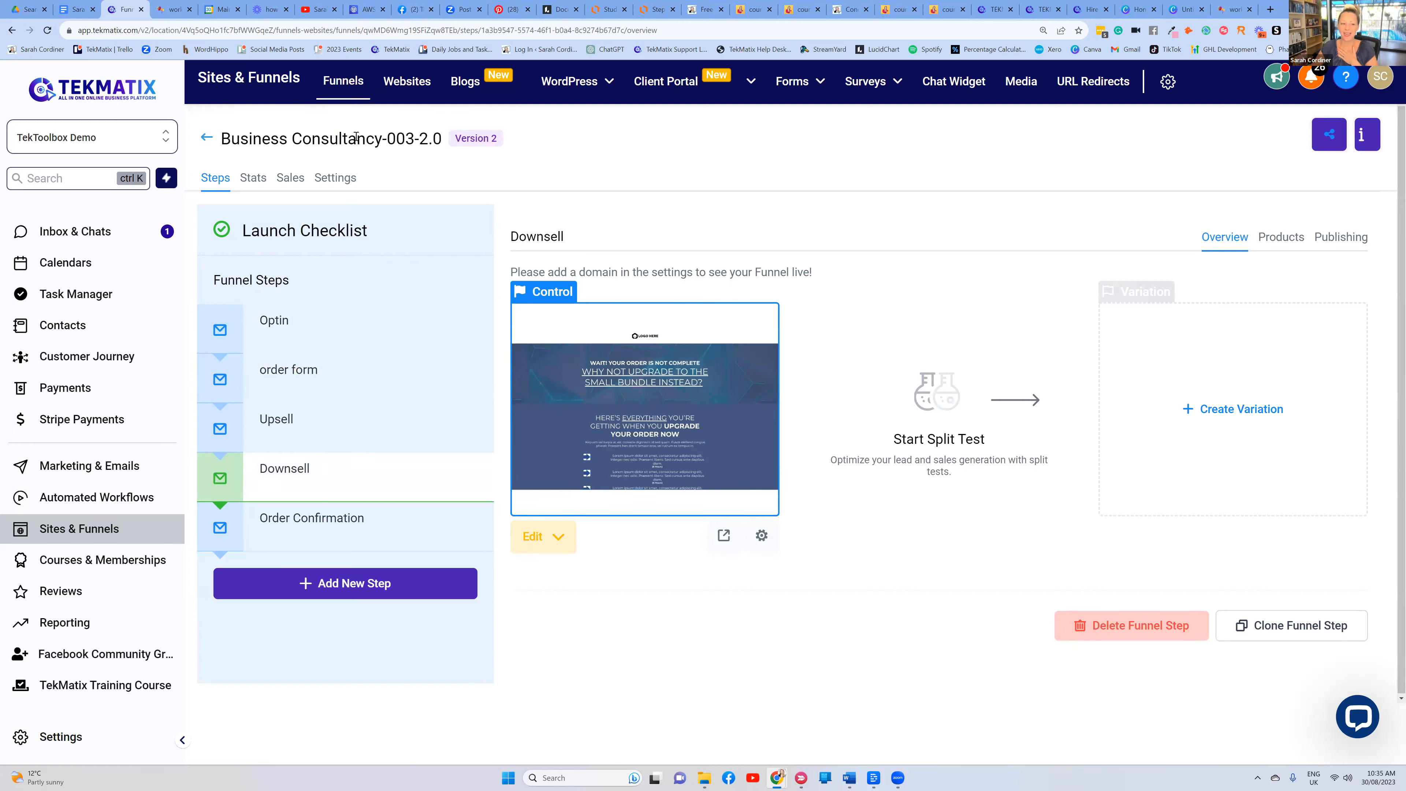
pyautogui.click(289, 381)
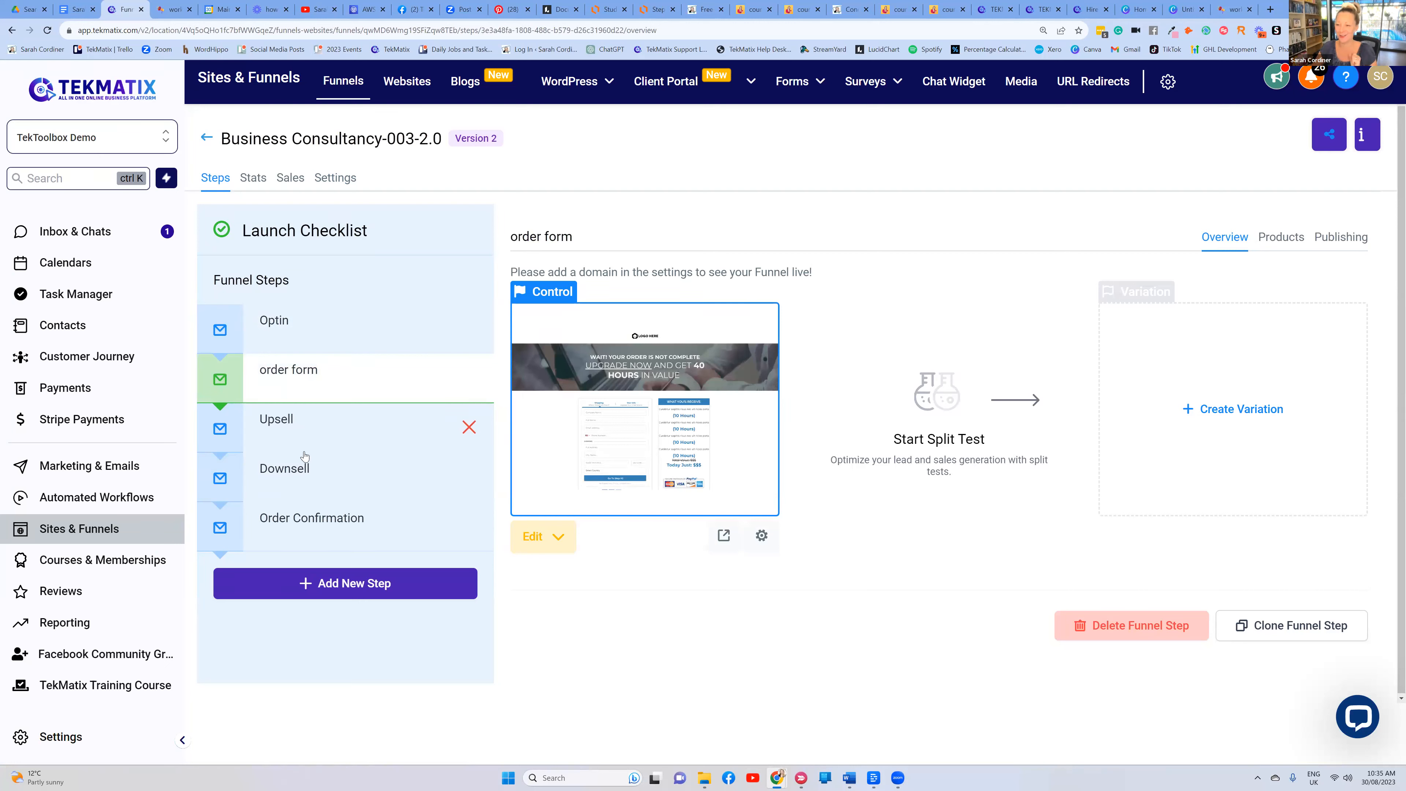
pyautogui.click(206, 138)
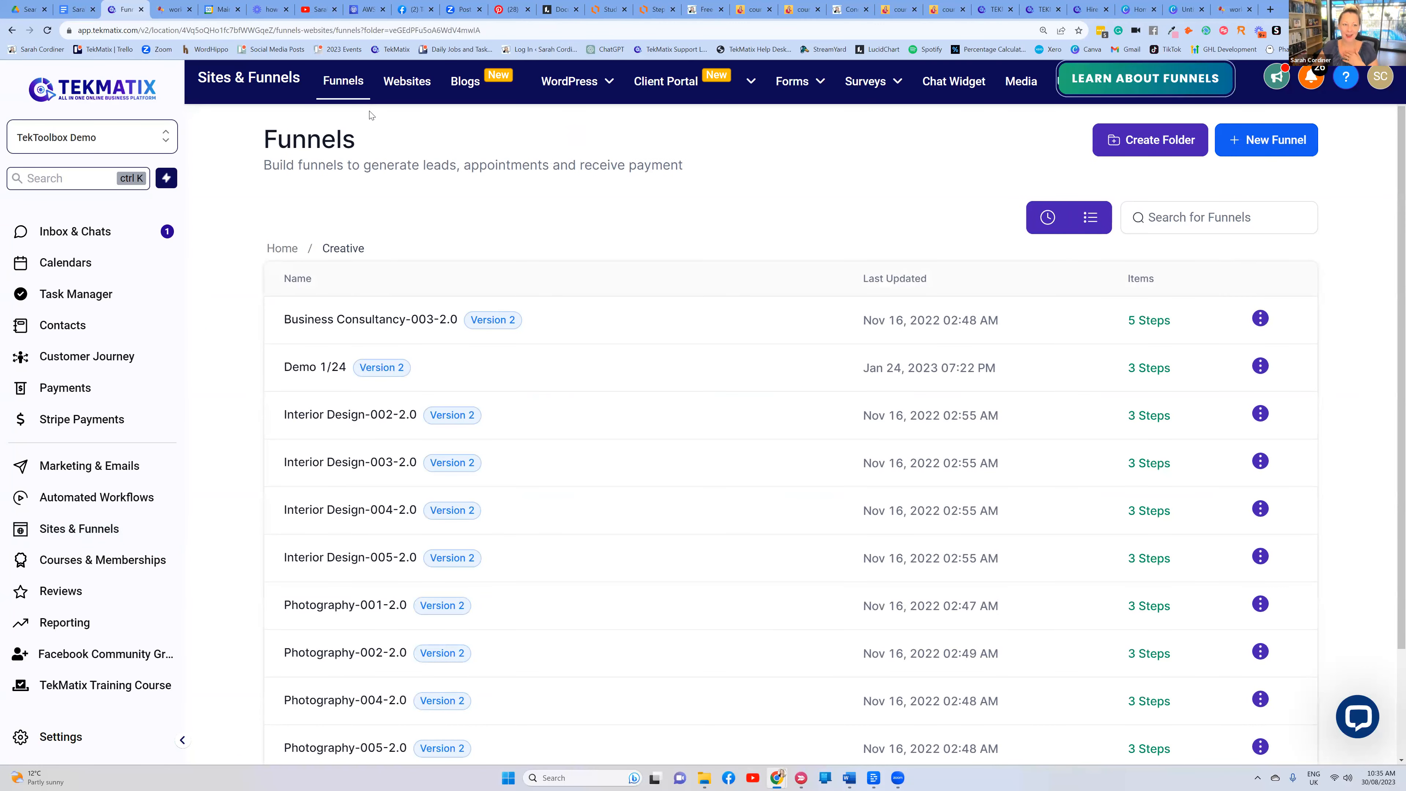
# Open the Lead Launcher funnel in SC Funnels and preview its live page in a new tab
pyautogui.click(291, 249)
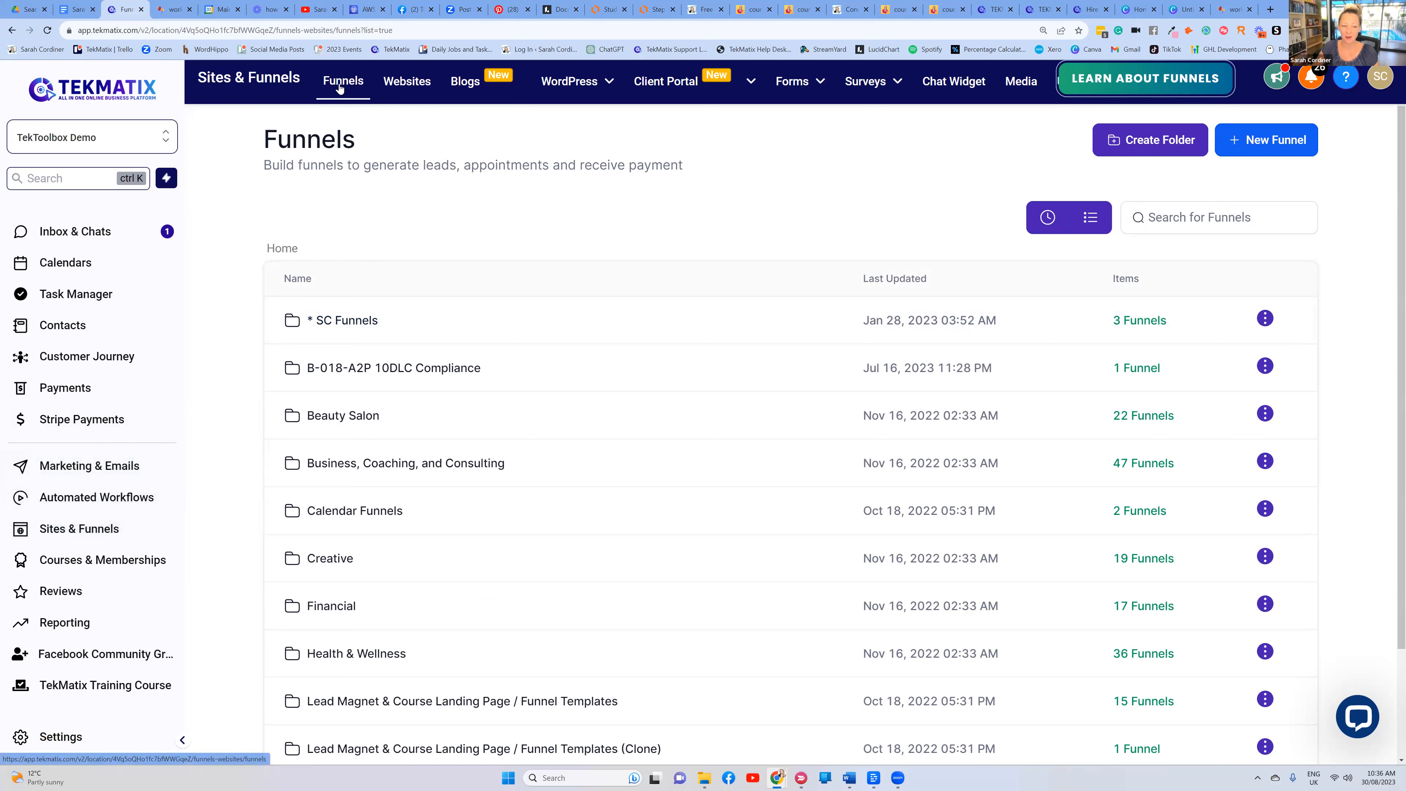
pyautogui.click(365, 323)
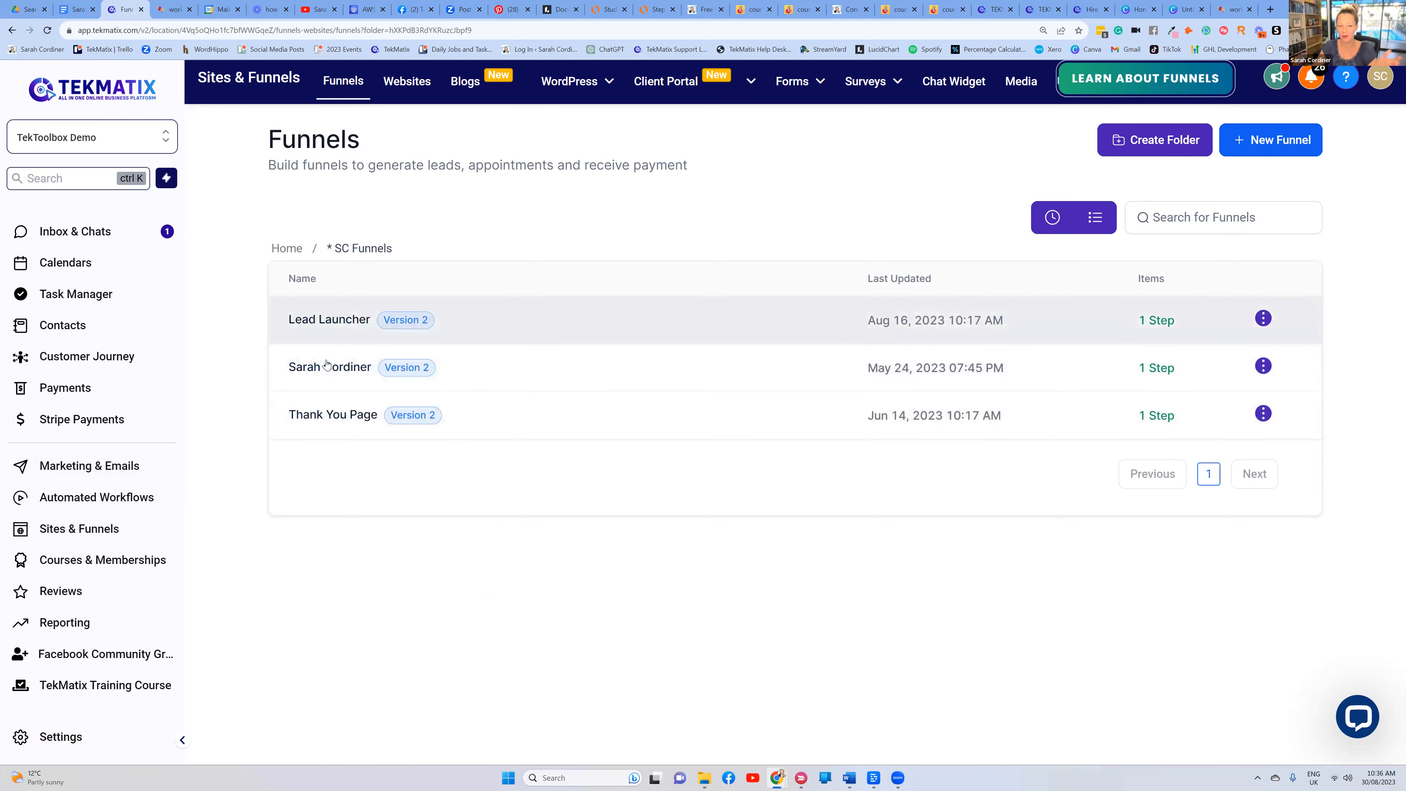
pyautogui.click(347, 321)
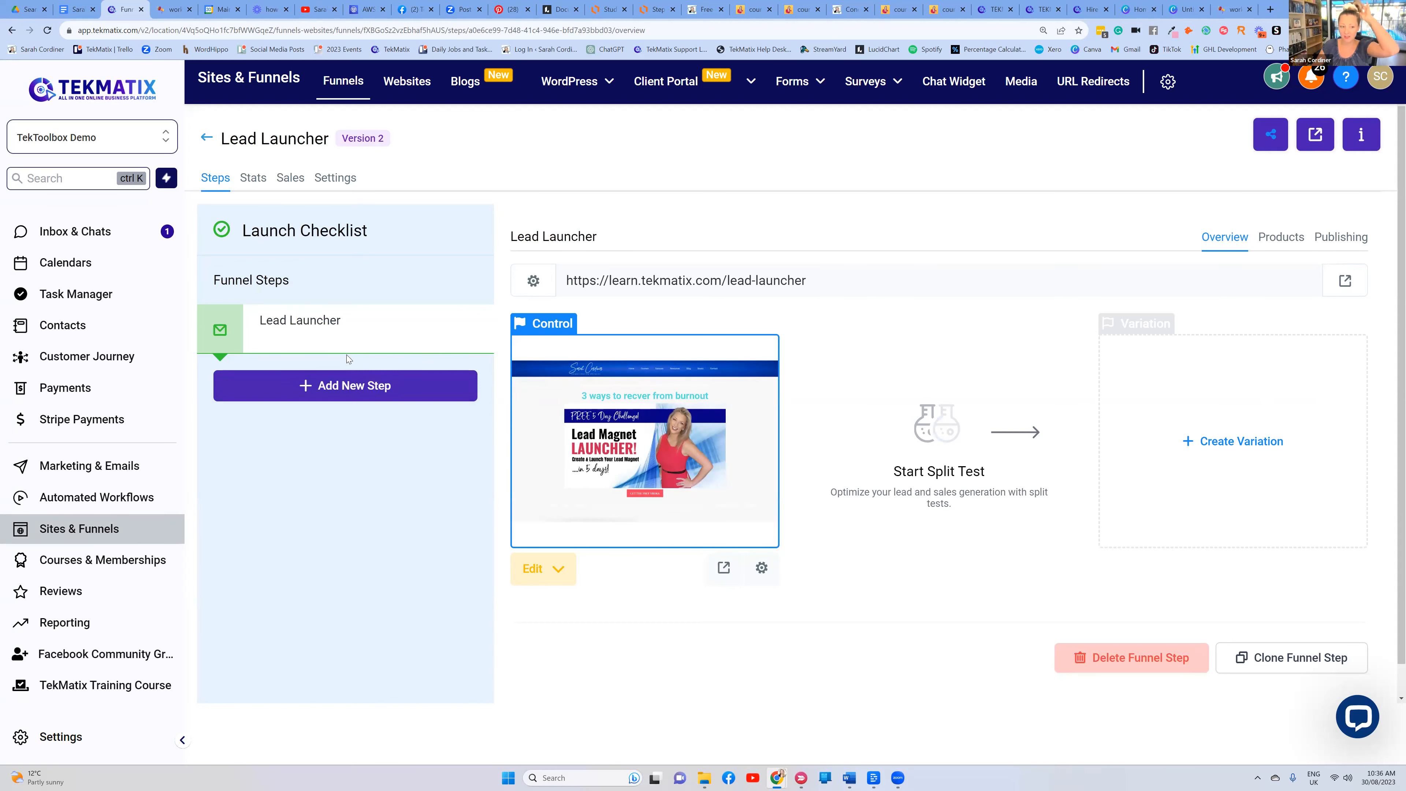
pyautogui.click(722, 571)
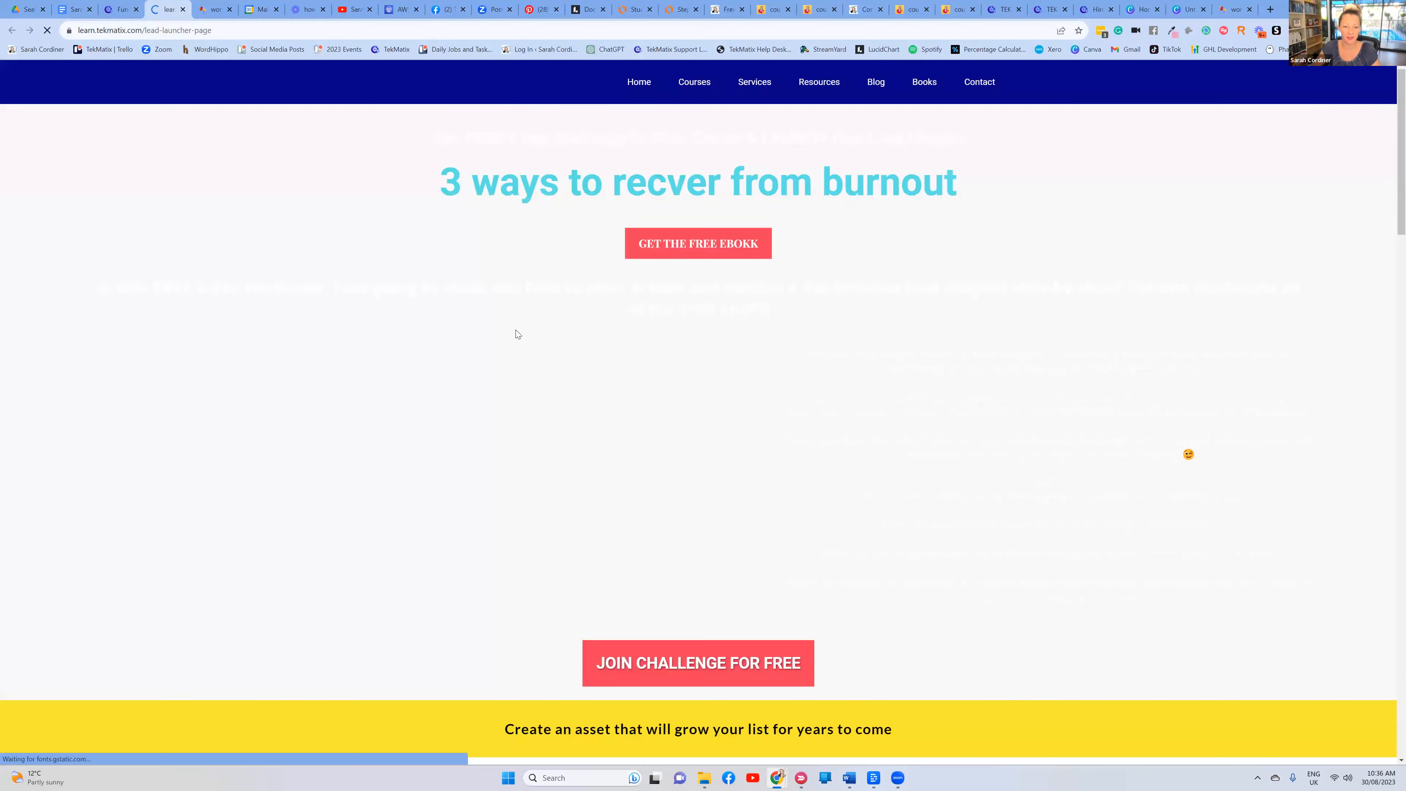
# Scroll through the live Lead Launcher page, then close its preview tab
pyautogui.scroll(-5, 745, 346)
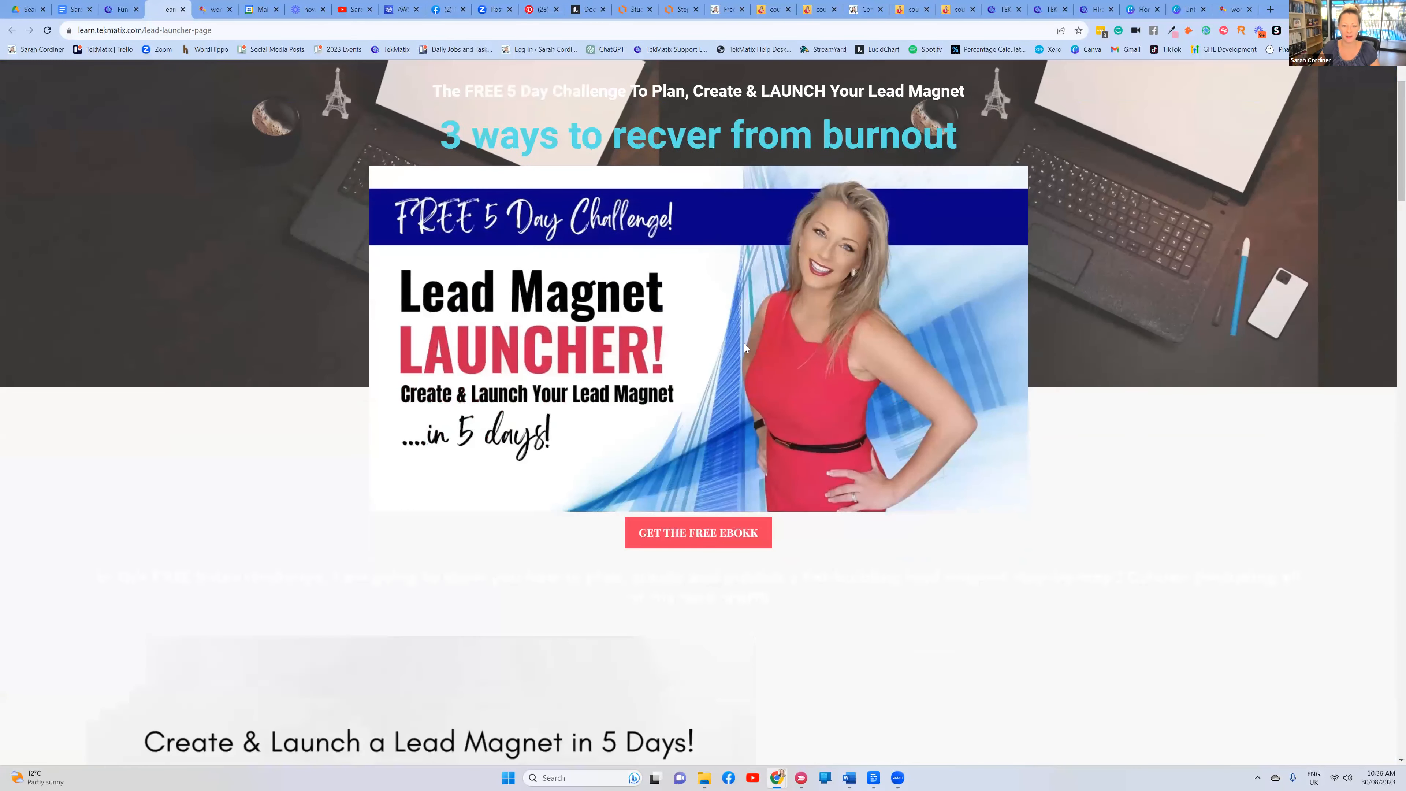
pyautogui.scroll(3, 743, 344)
pyautogui.scroll(-20, 743, 344)
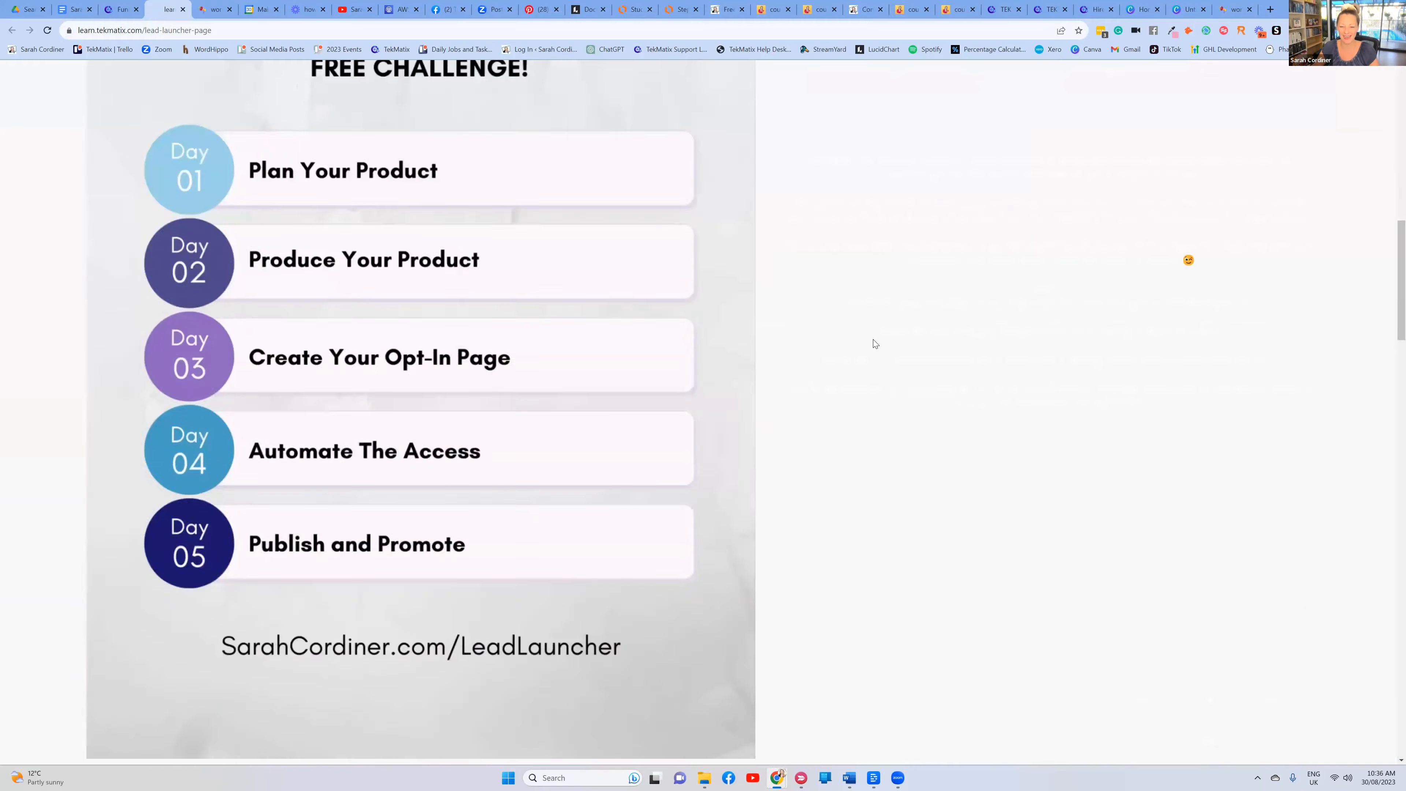
pyautogui.scroll(-7, 875, 333)
pyautogui.scroll(18, 876, 337)
pyautogui.scroll(15, 876, 337)
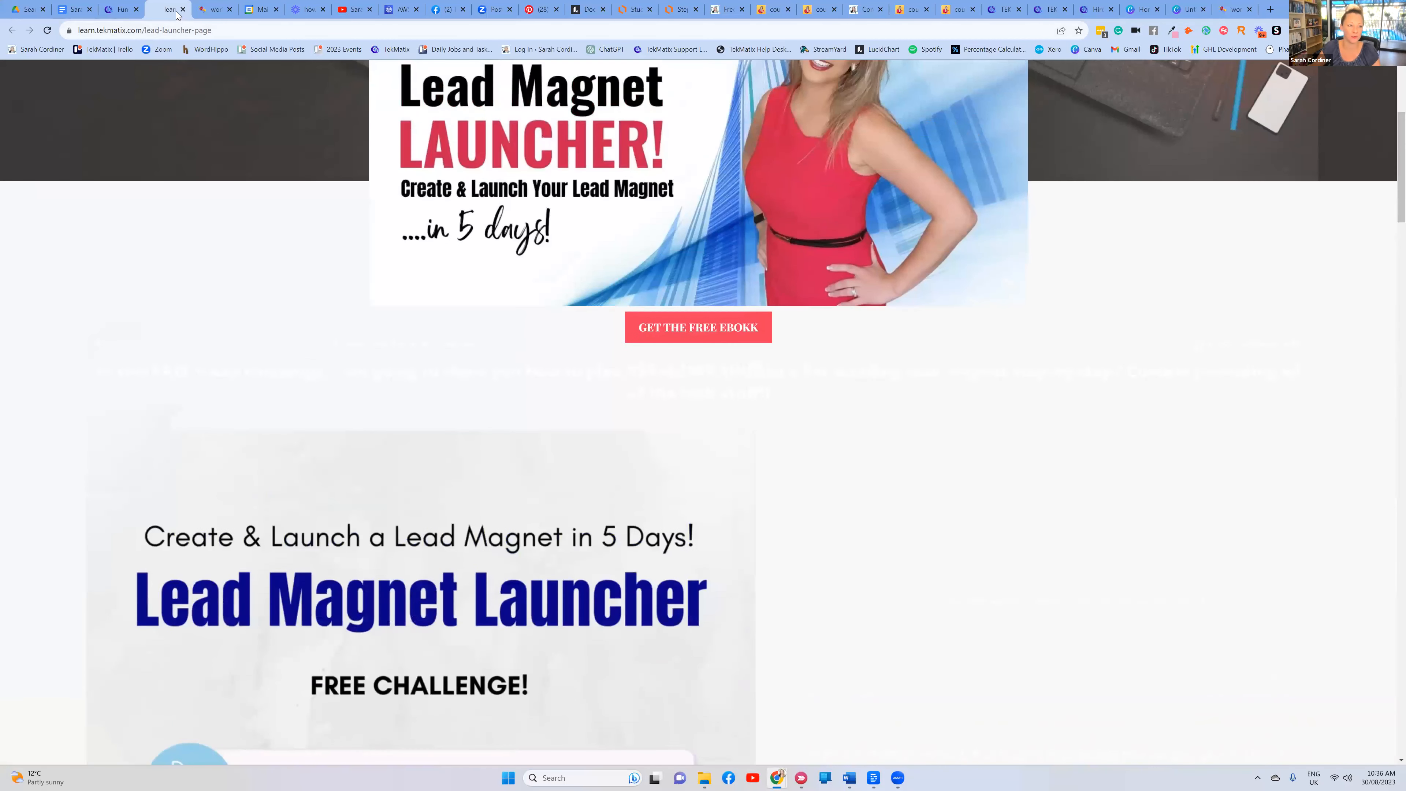
pyautogui.click(183, 10)
# Open the FitBrand funnel from the Health & Wellness folder
pyautogui.click(207, 137)
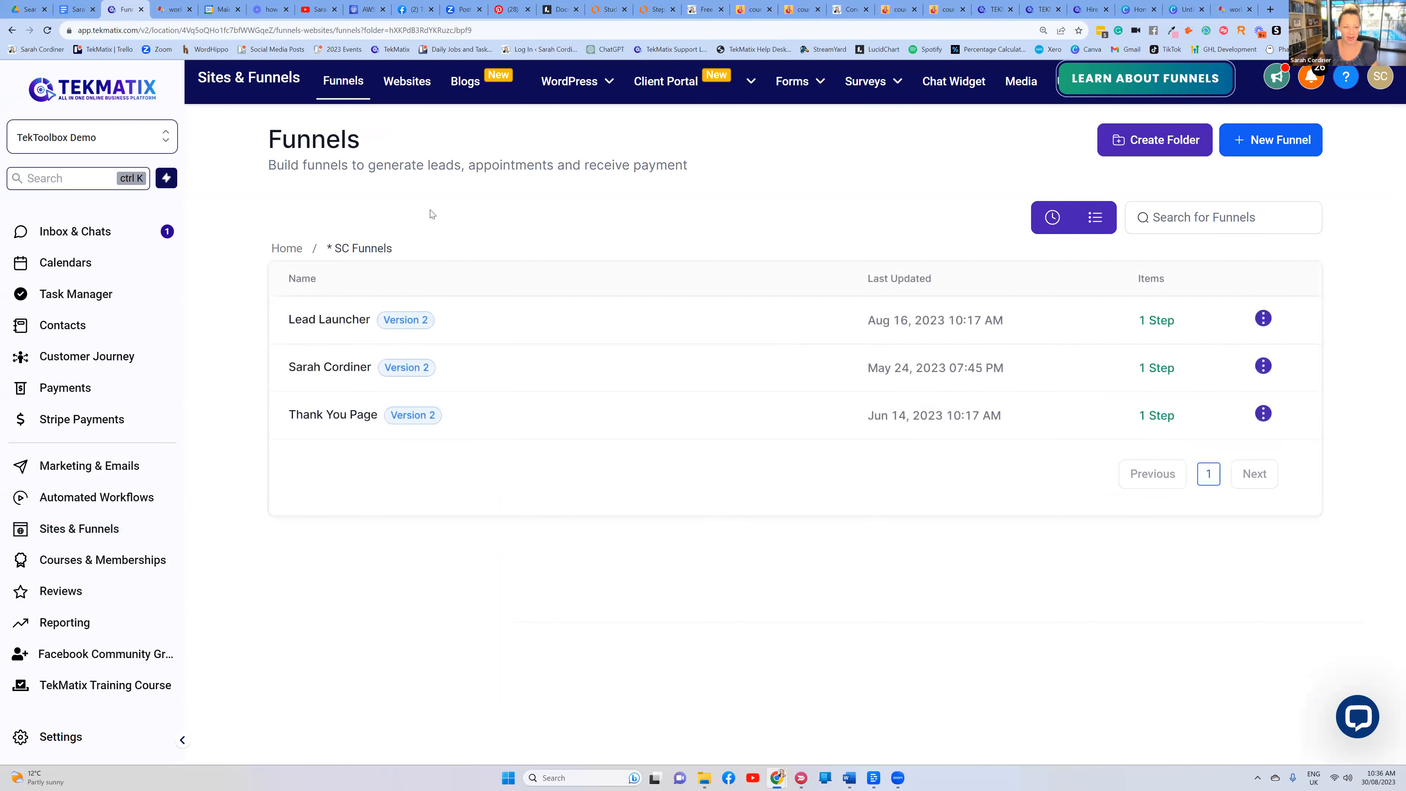
pyautogui.click(287, 248)
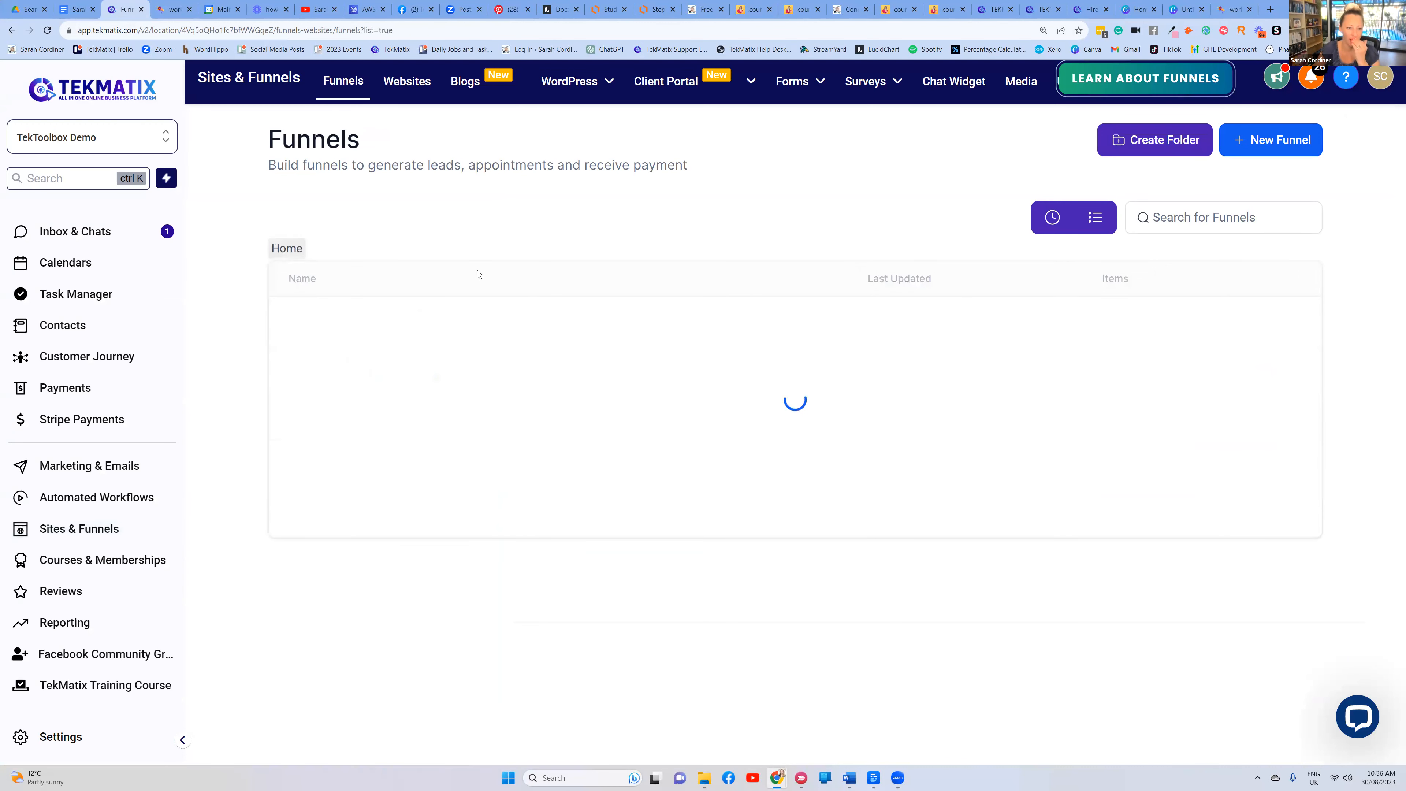
pyautogui.scroll(-1, 376, 363)
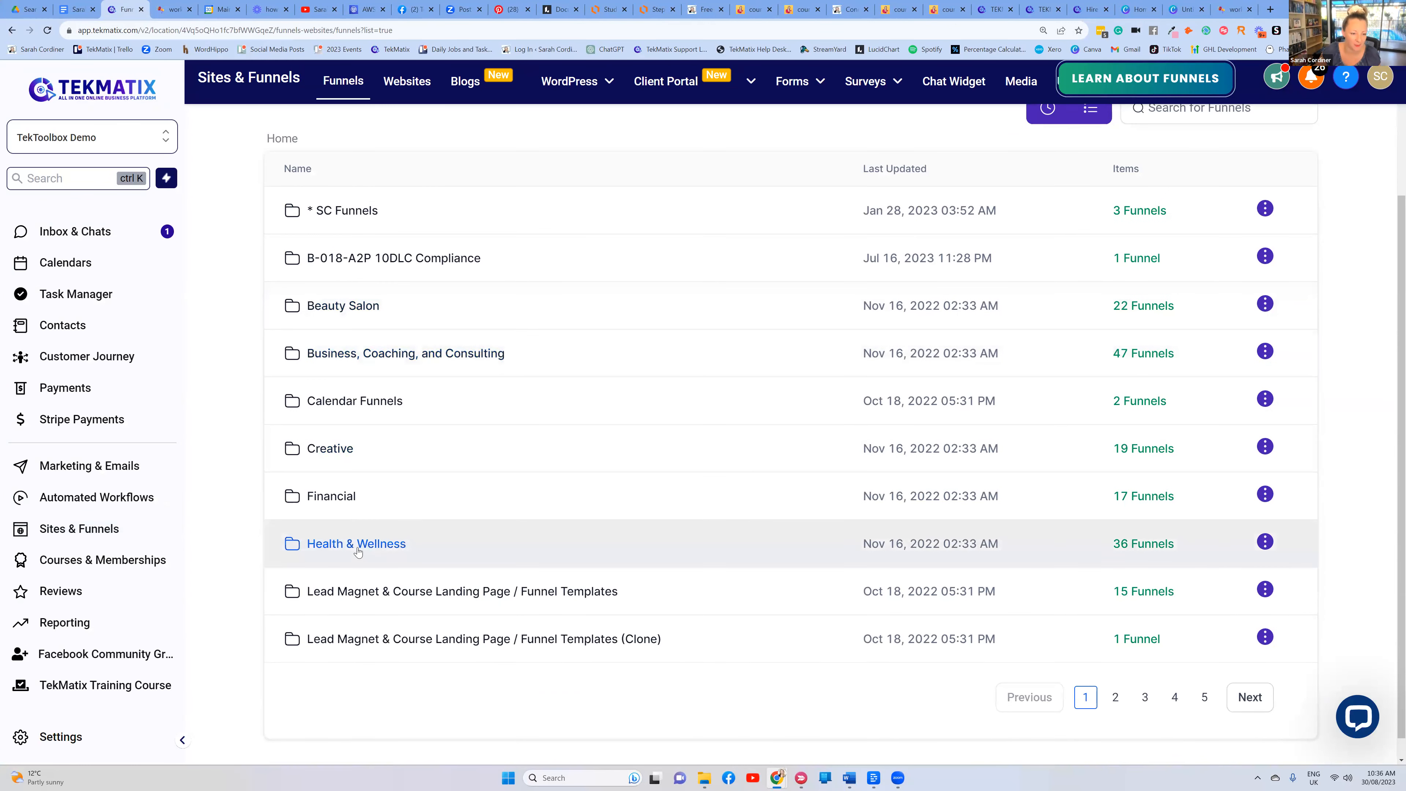
pyautogui.click(367, 543)
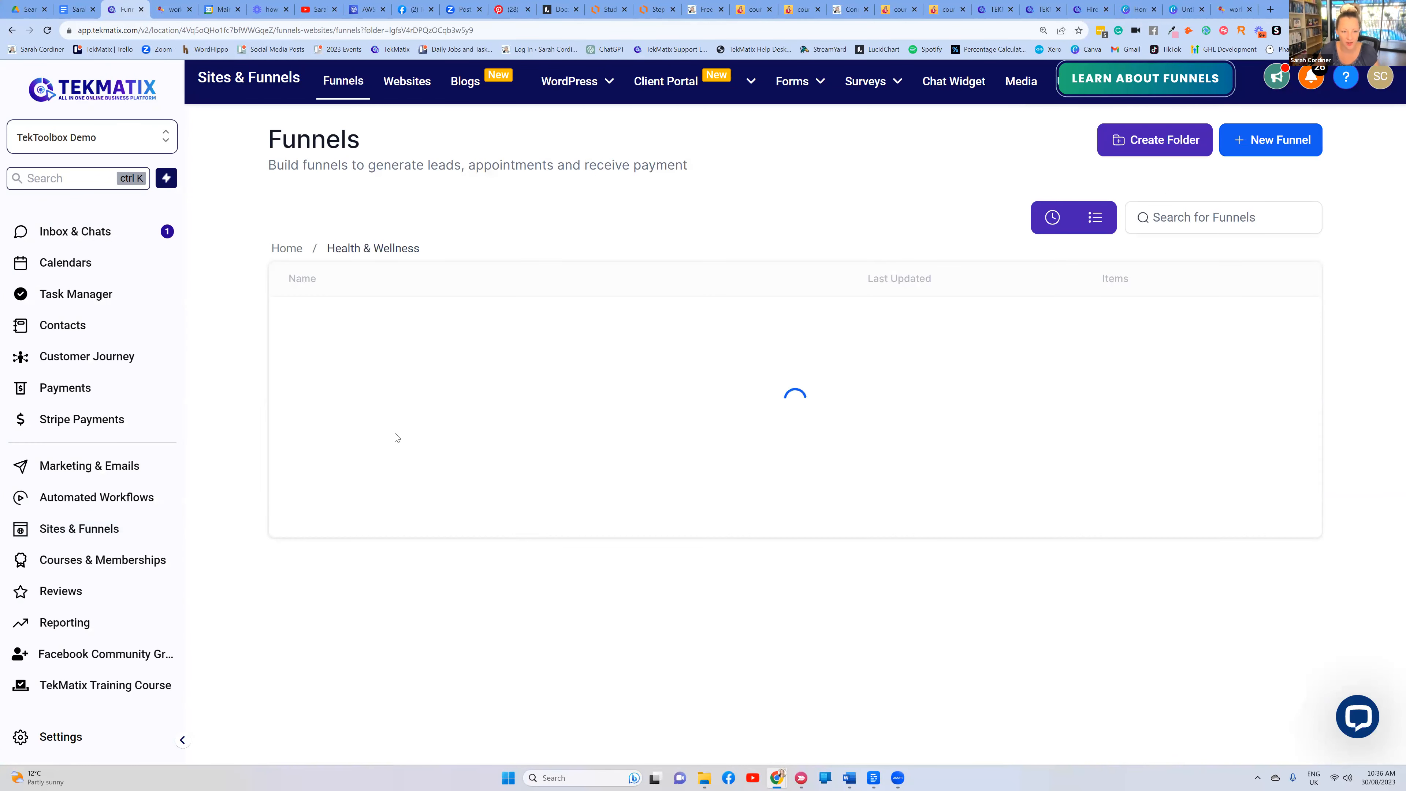
pyautogui.click(313, 322)
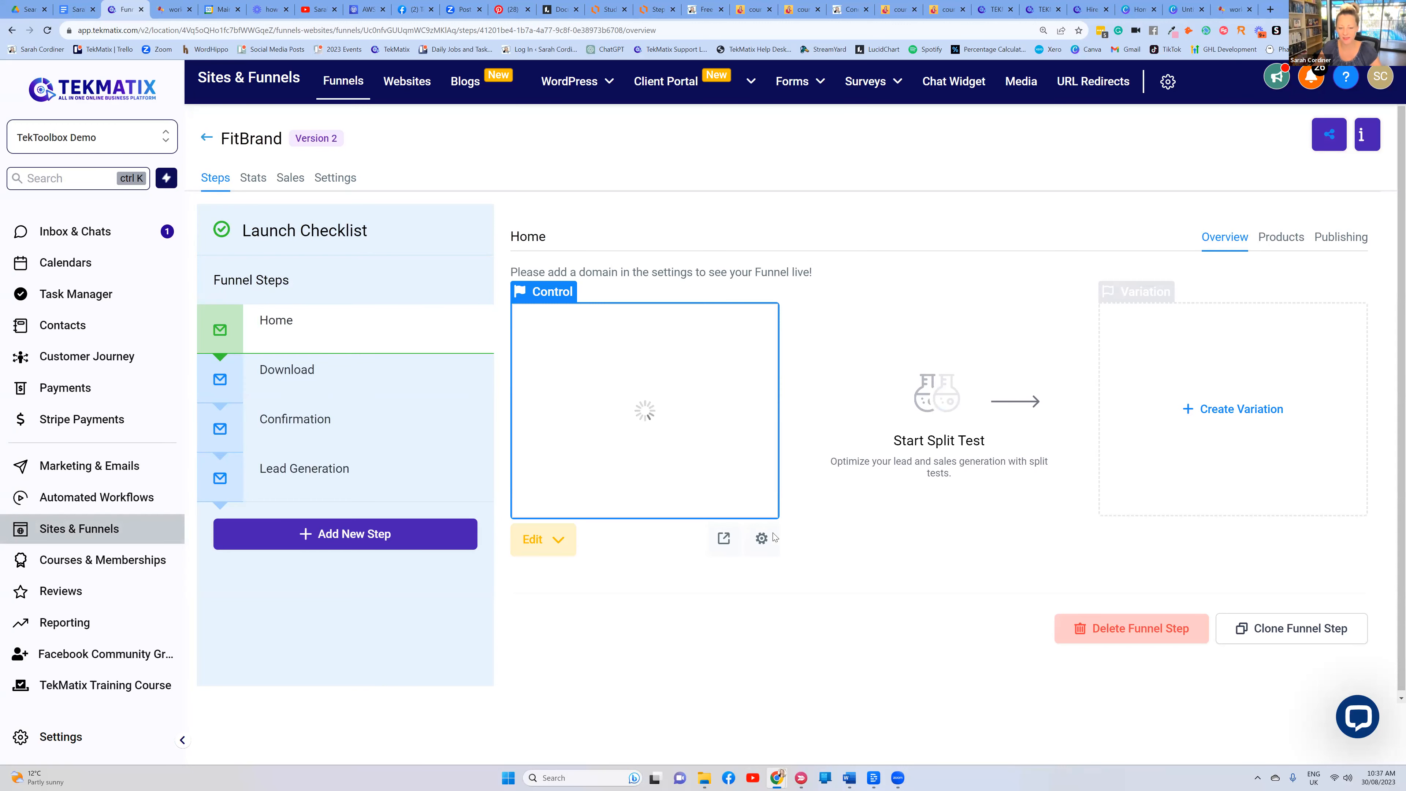
# Preview FitBrand's Home page live in a new tab and scroll through it
pyautogui.click(723, 537)
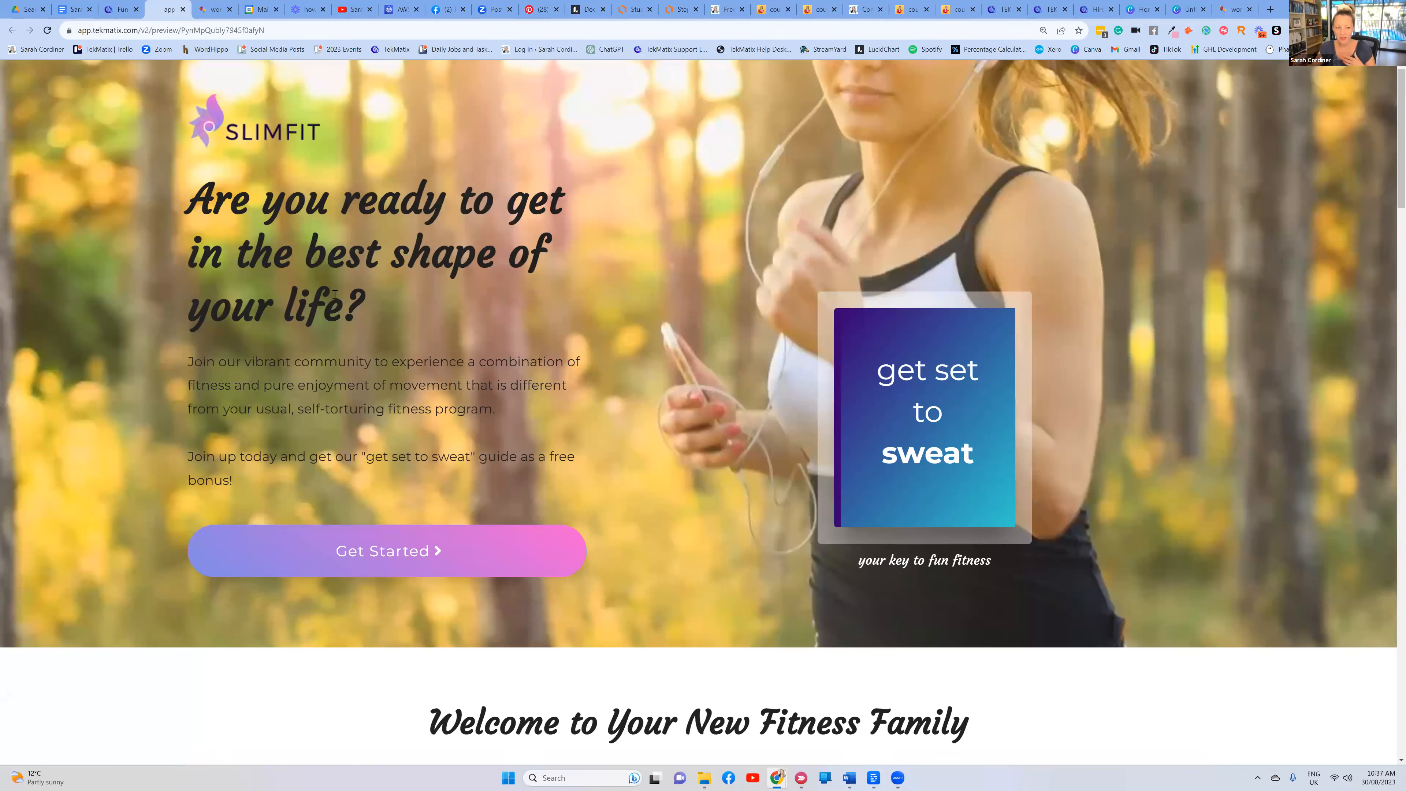
pyautogui.scroll(-12, 530, 257)
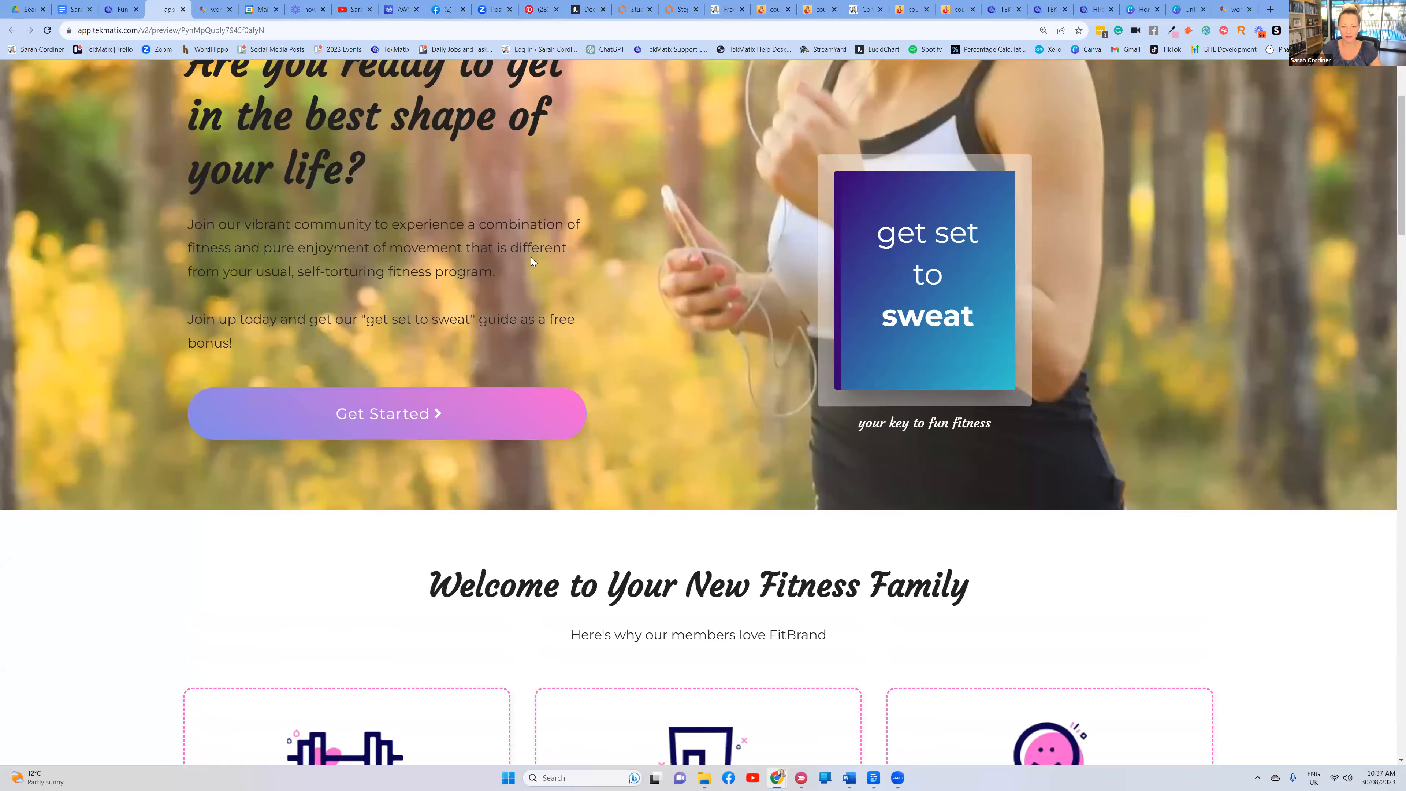
pyautogui.scroll(-15, 525, 260)
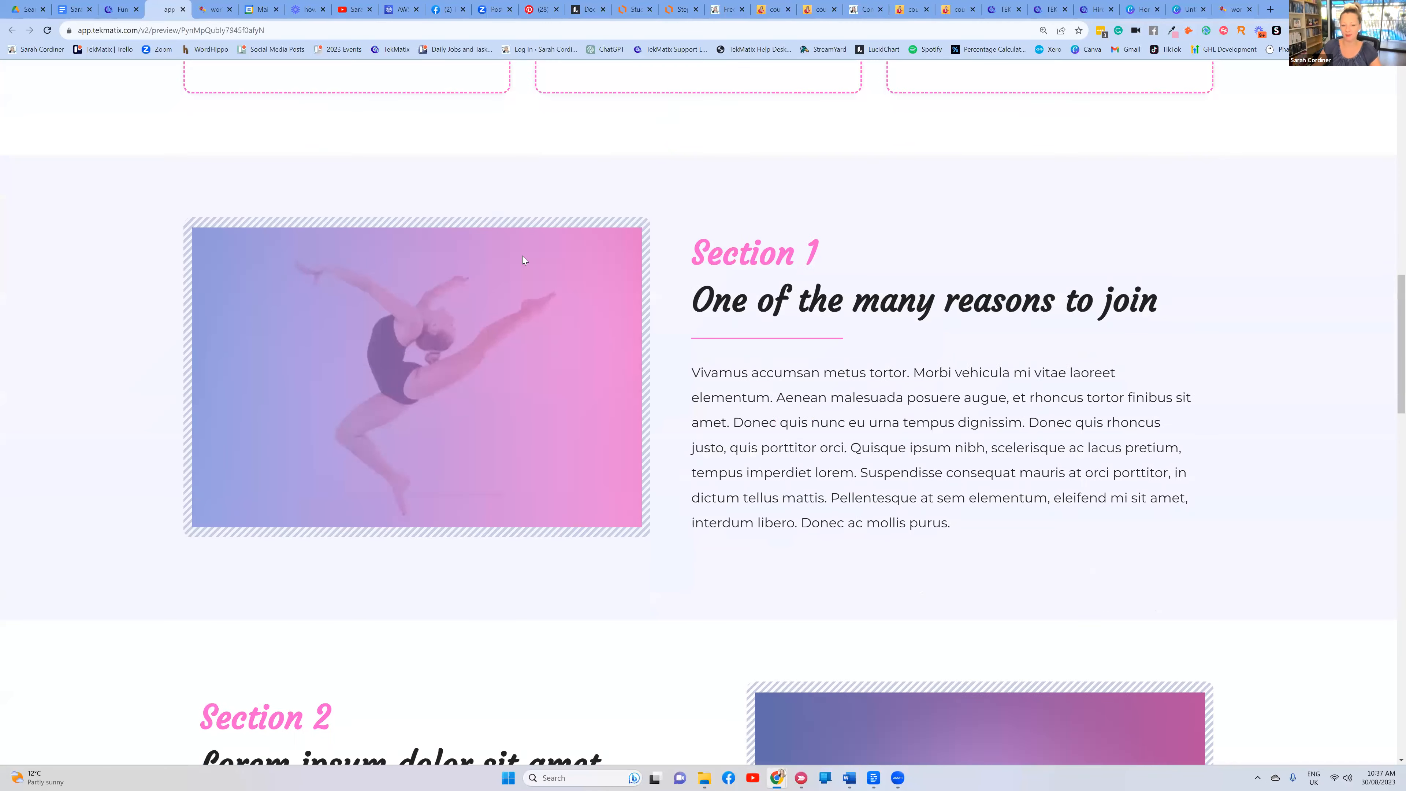
pyautogui.scroll(20, 522, 255)
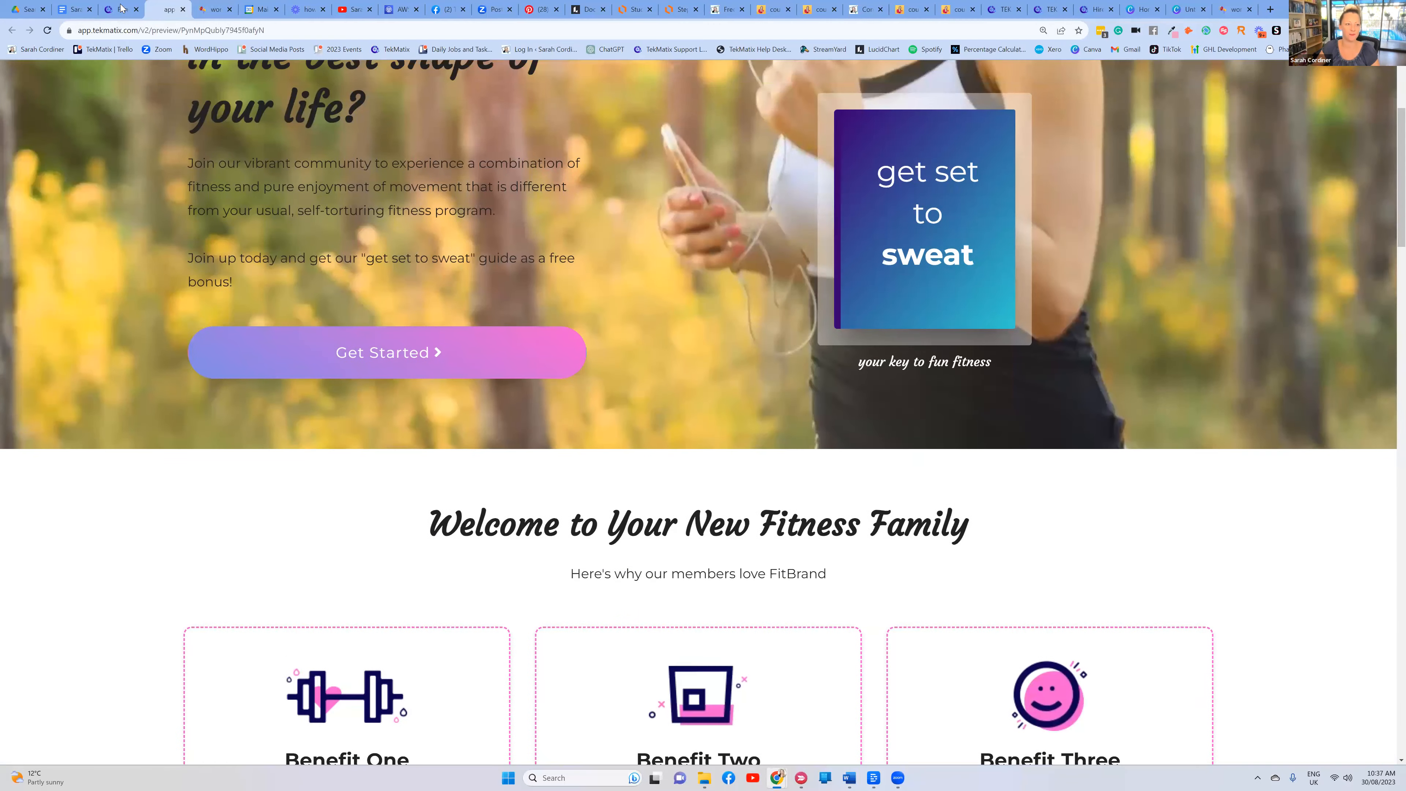
# Delete FitBrand's Download step, confirming with DELETE, and select the Home step
pyautogui.click(121, 9)
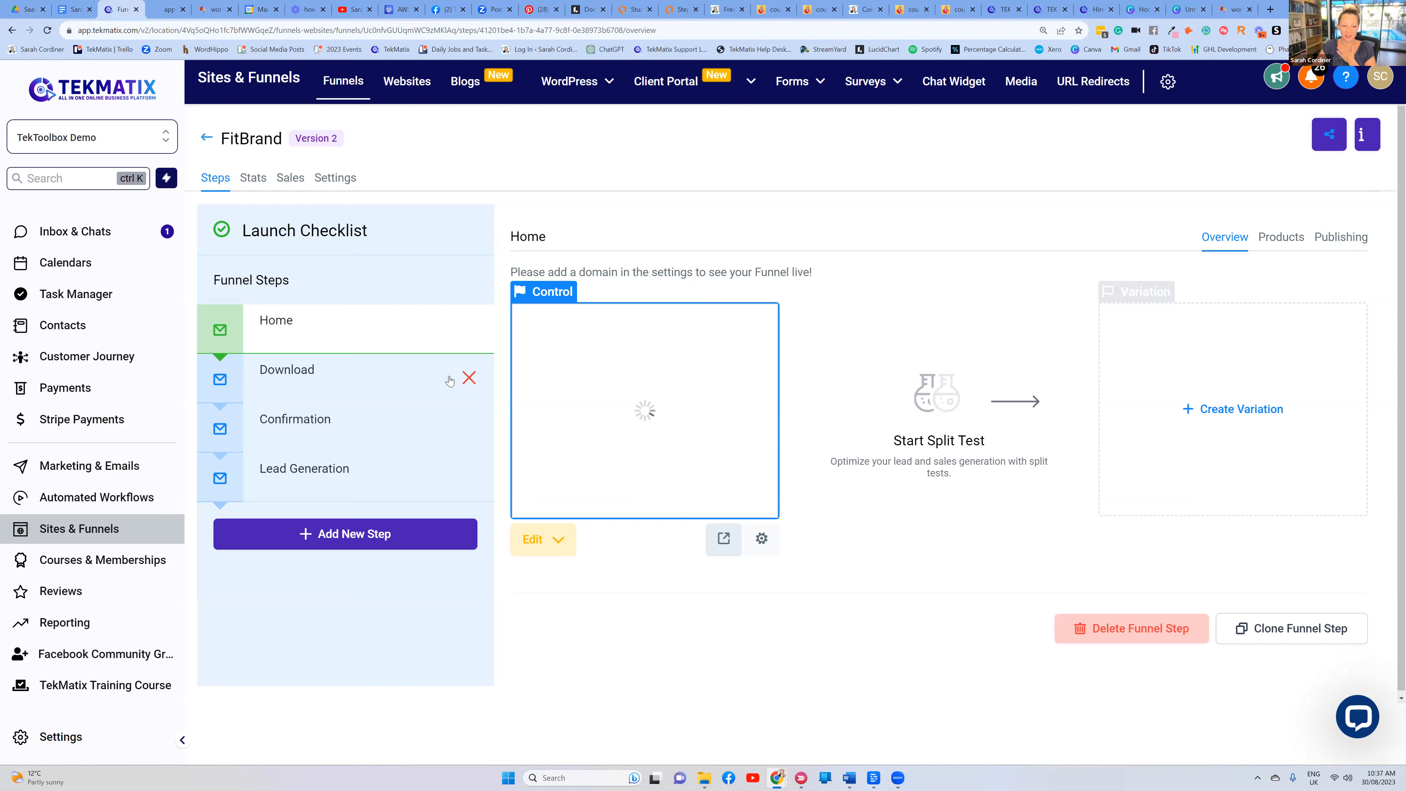
pyautogui.click(470, 379)
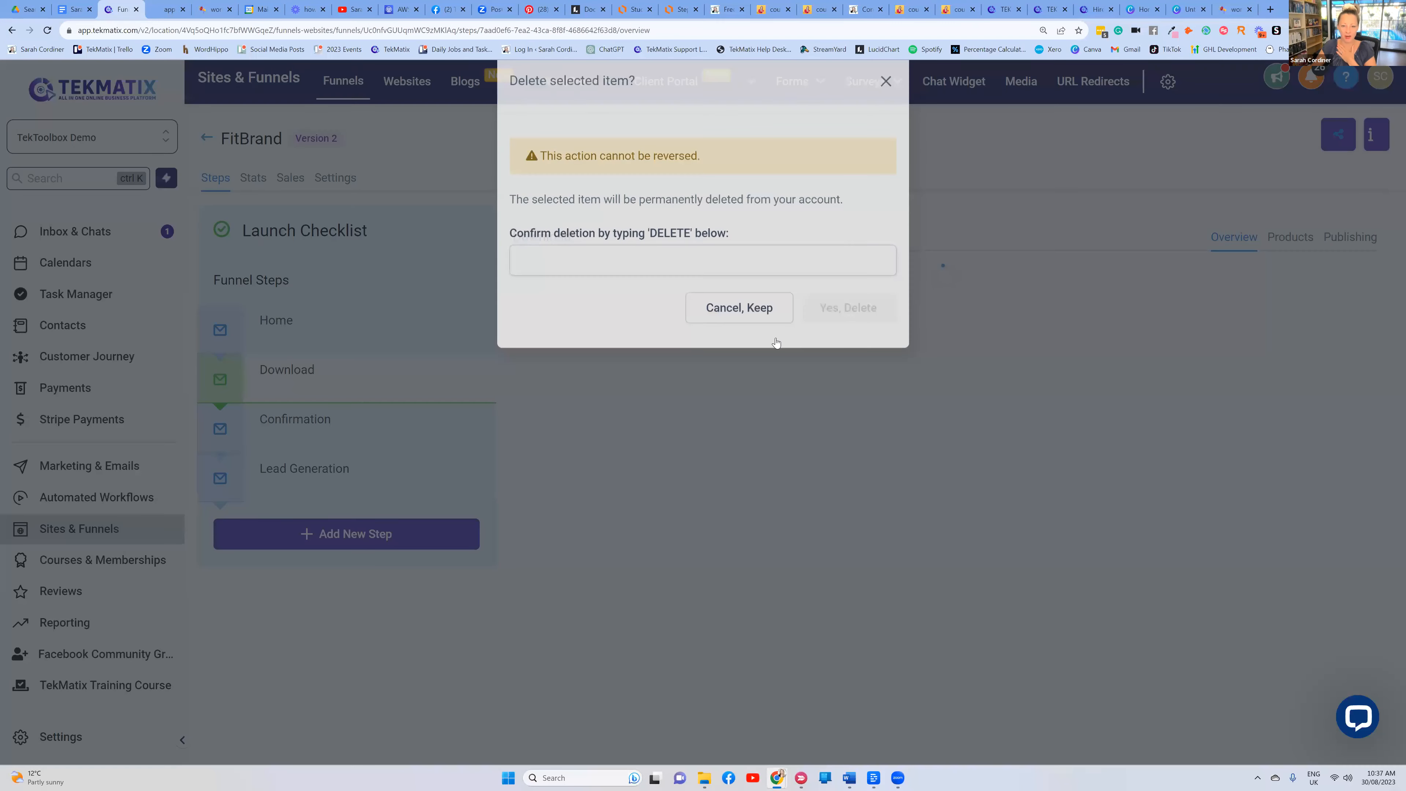
pyautogui.write('DELETE')
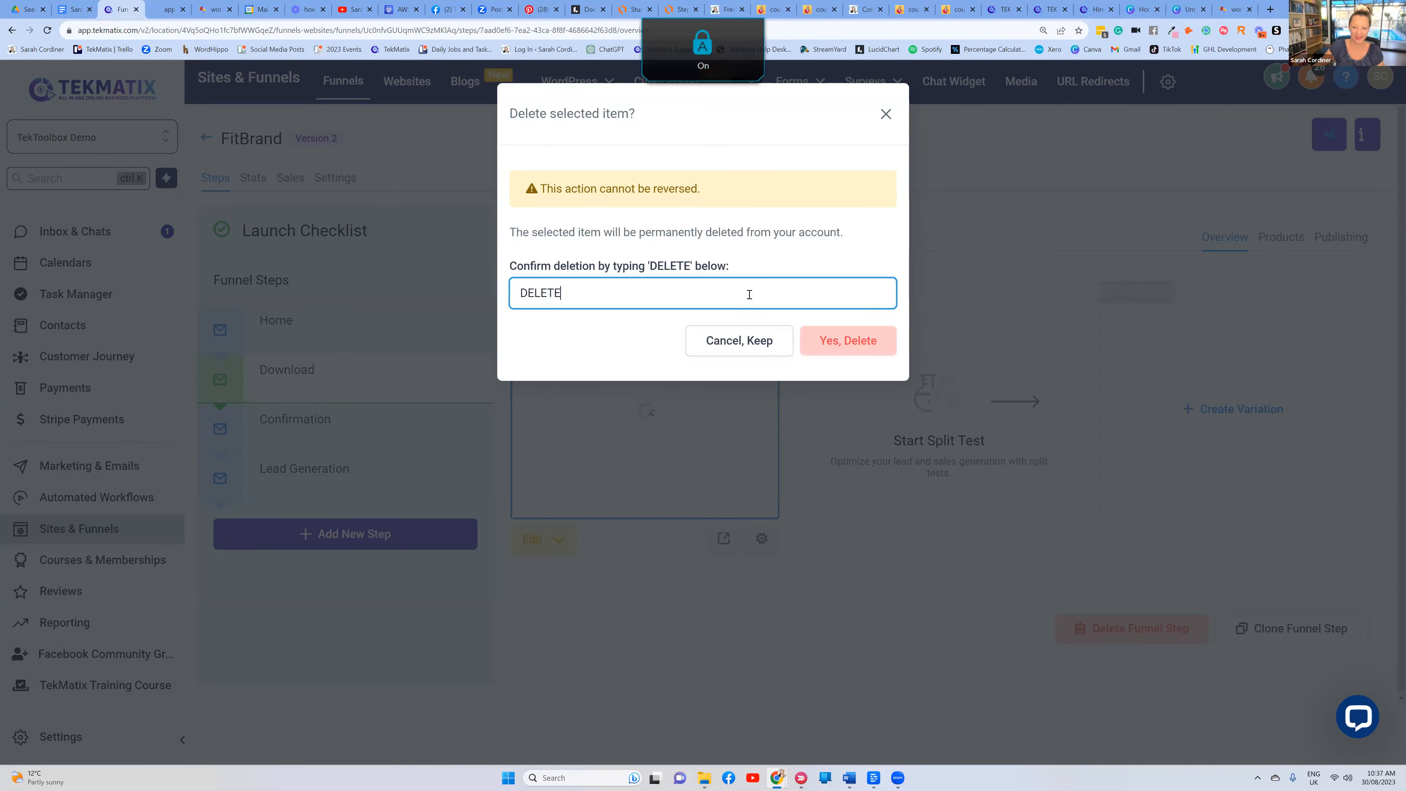
pyautogui.click(842, 341)
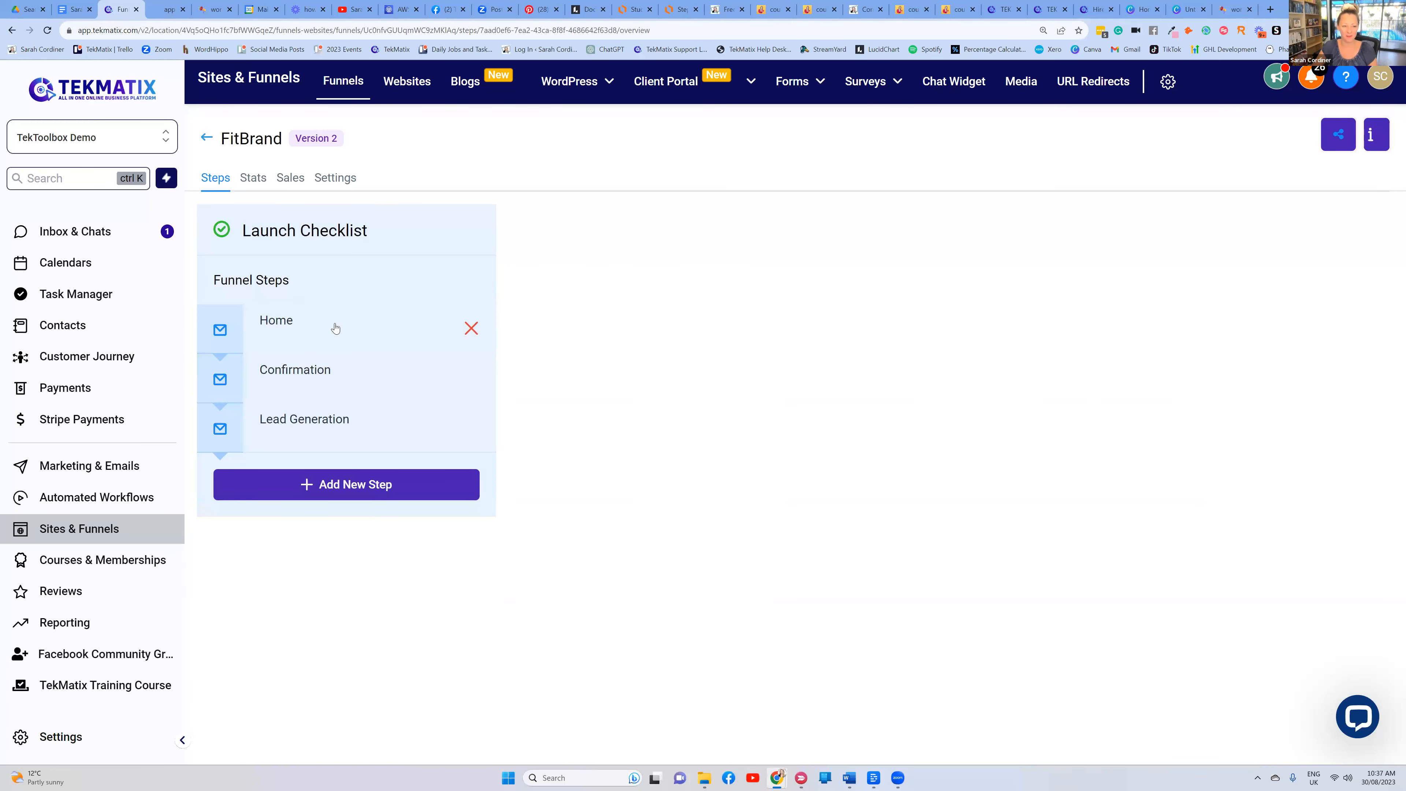
pyautogui.click(353, 324)
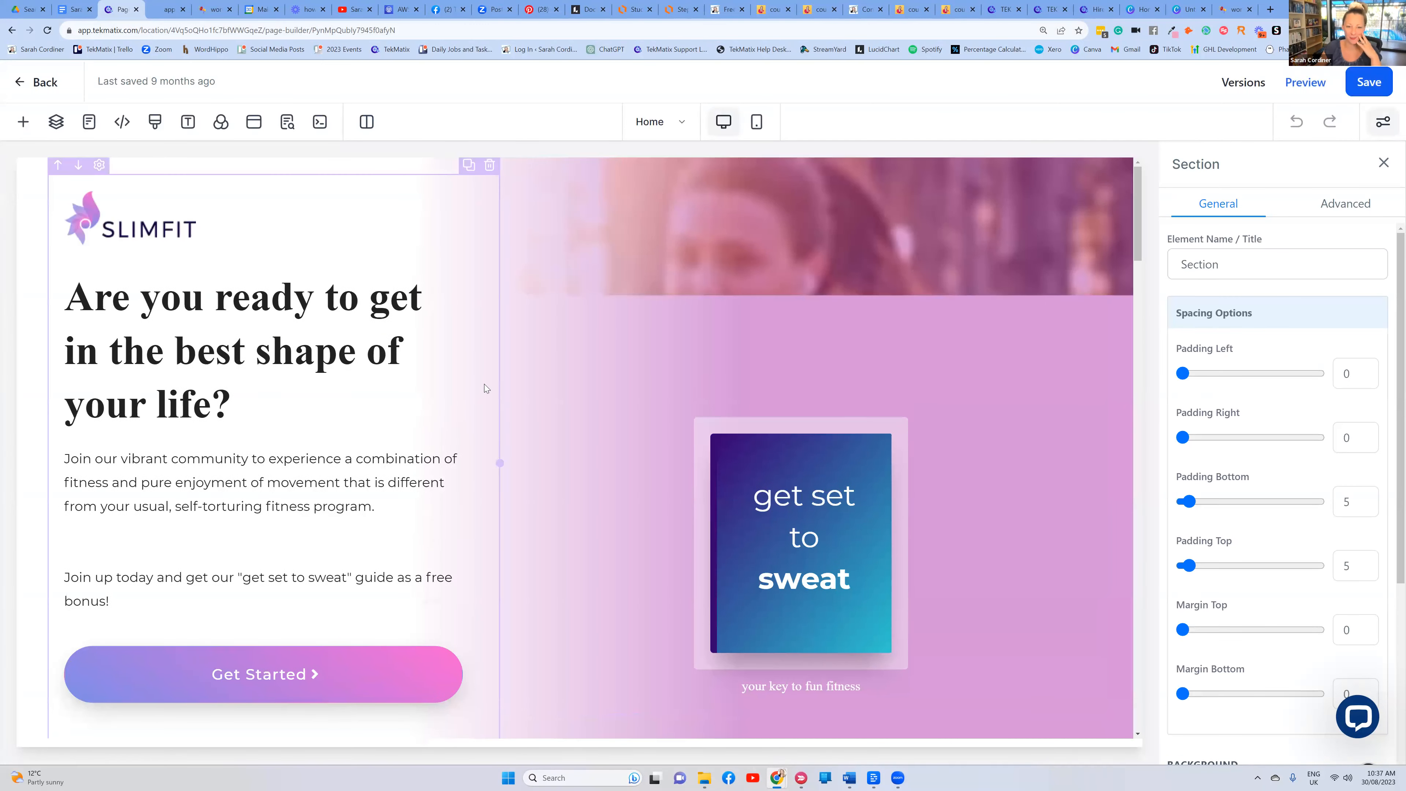
# Select the SLIMFIT logo and search Pixabay in the media library for ASTROLOGY
pyautogui.click(142, 233)
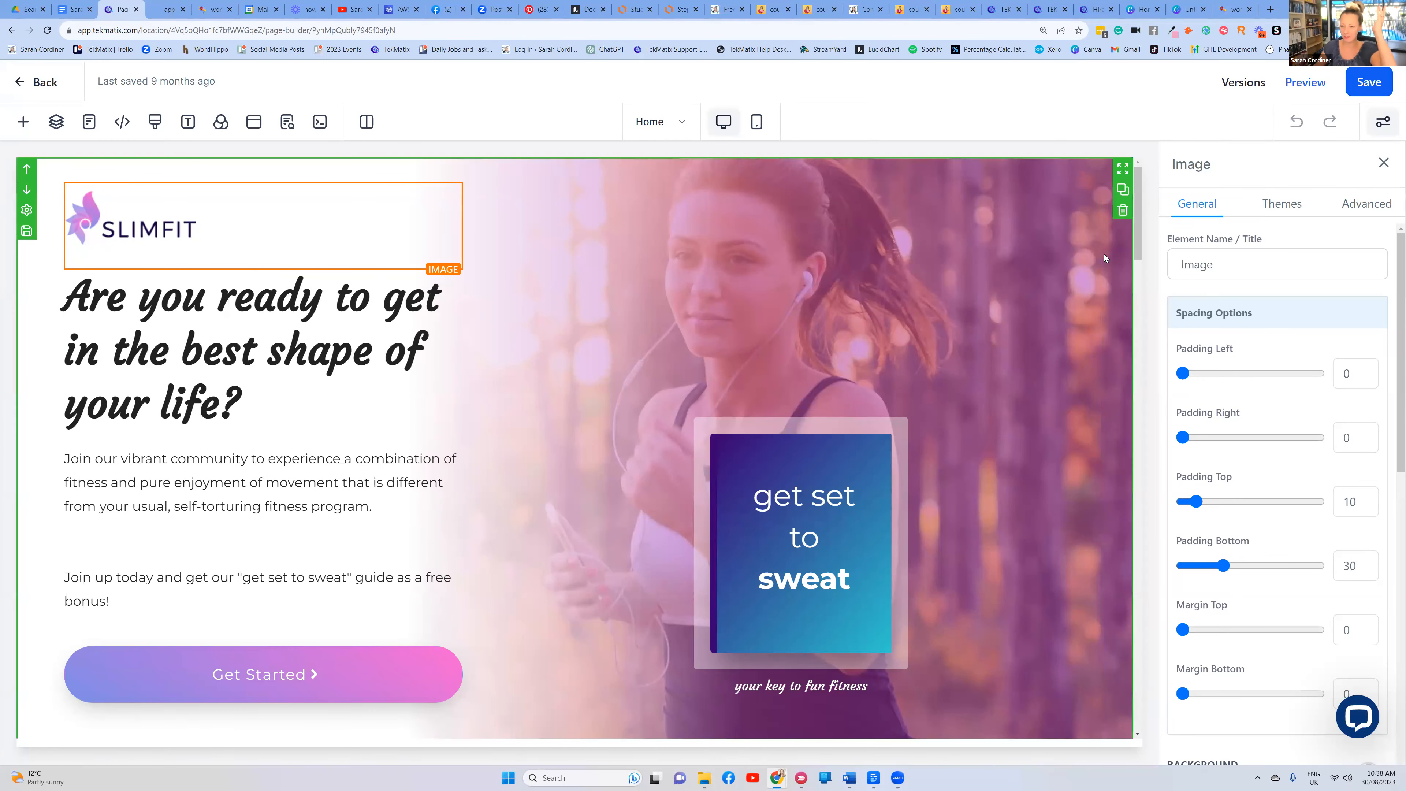
pyautogui.scroll(-10, 1273, 388)
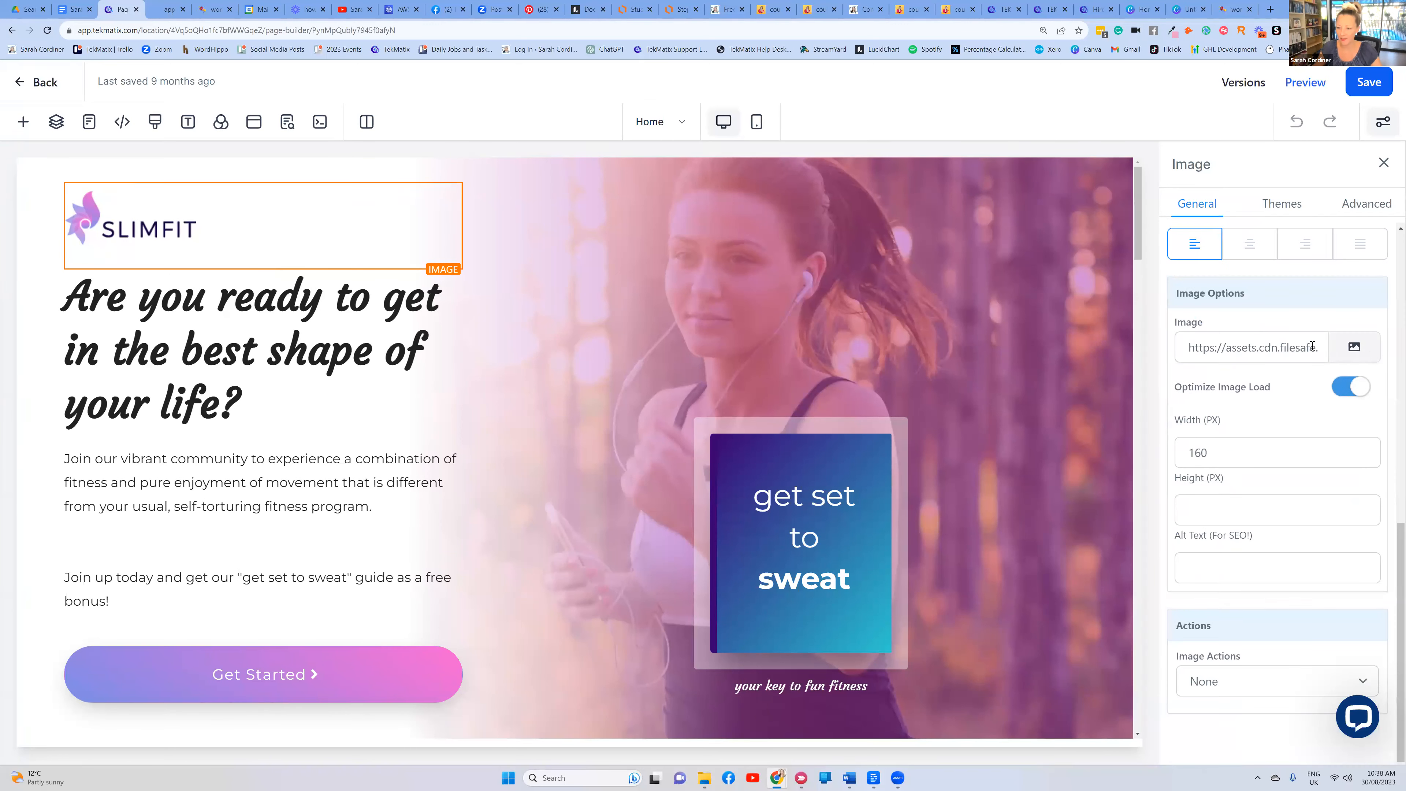
pyautogui.moveTo(1249, 296); pyautogui.dragTo(1177, 301)
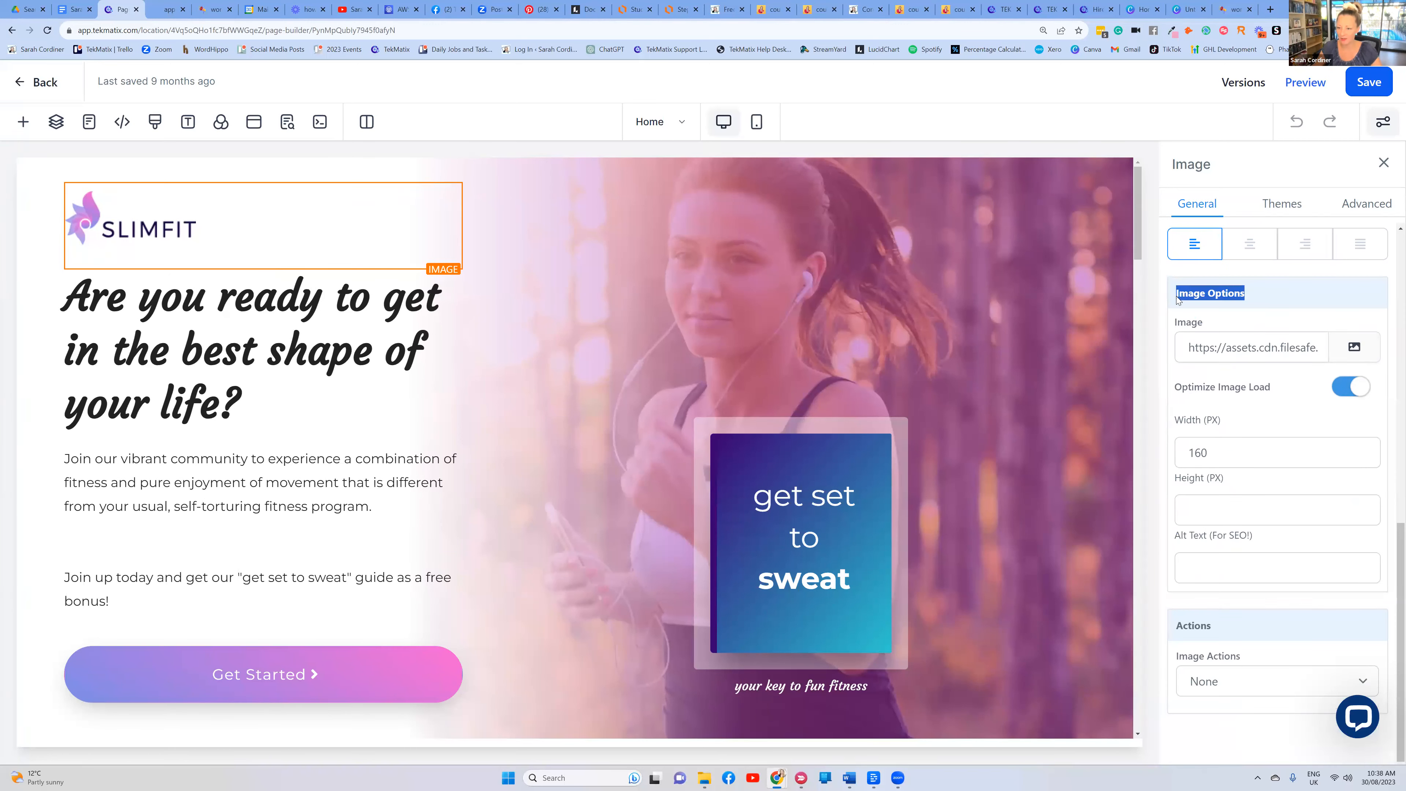
pyautogui.click(1357, 348)
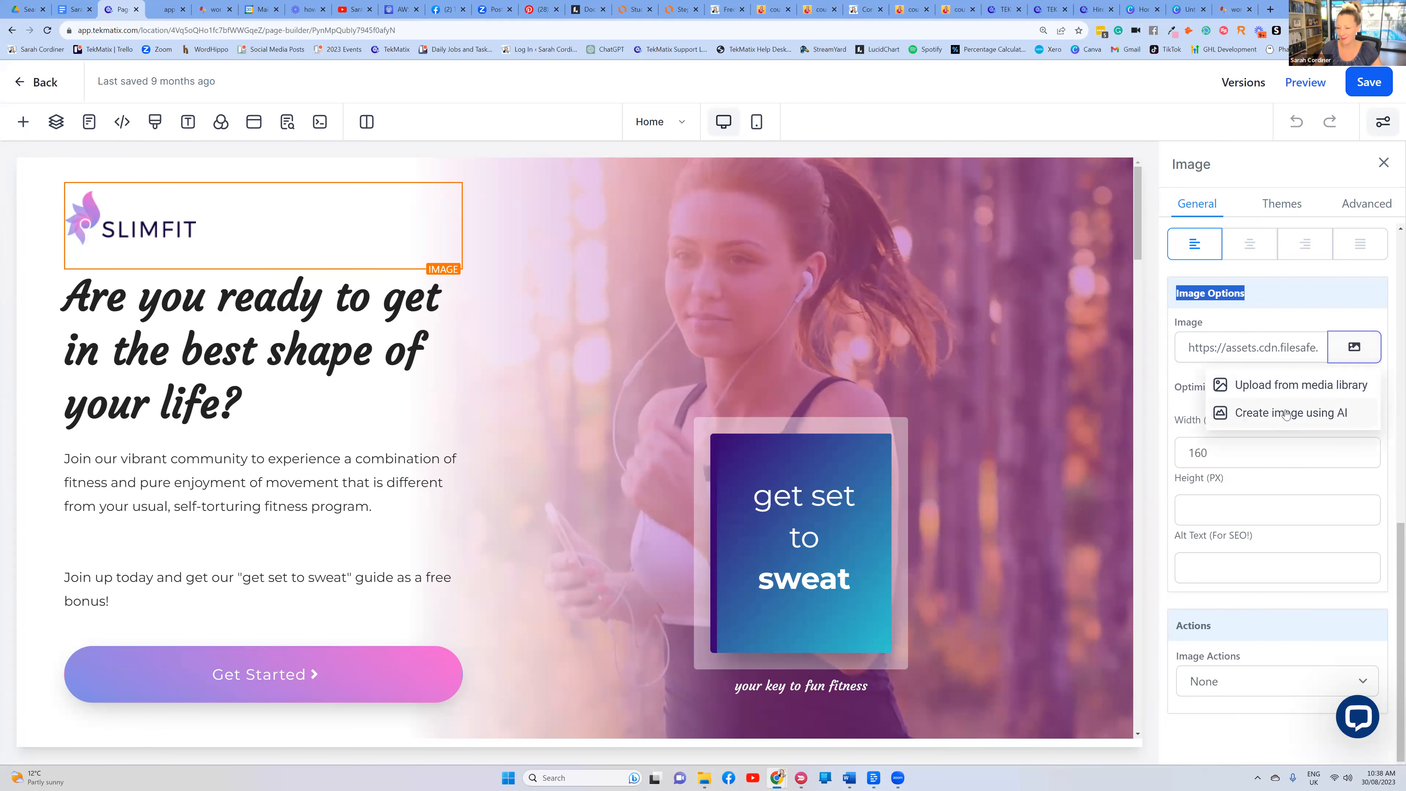
pyautogui.click(1296, 386)
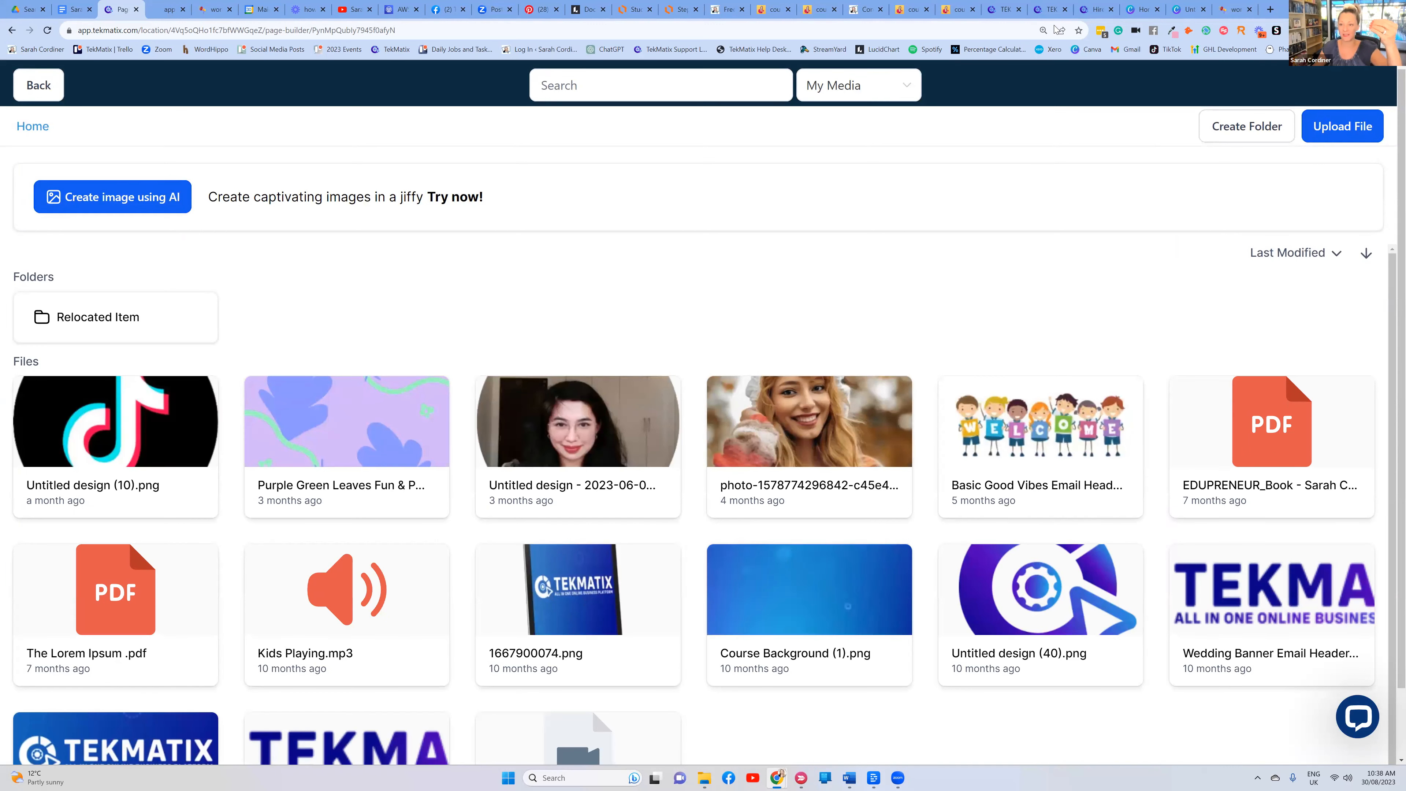
pyautogui.click(716, 85)
pyautogui.click(842, 96)
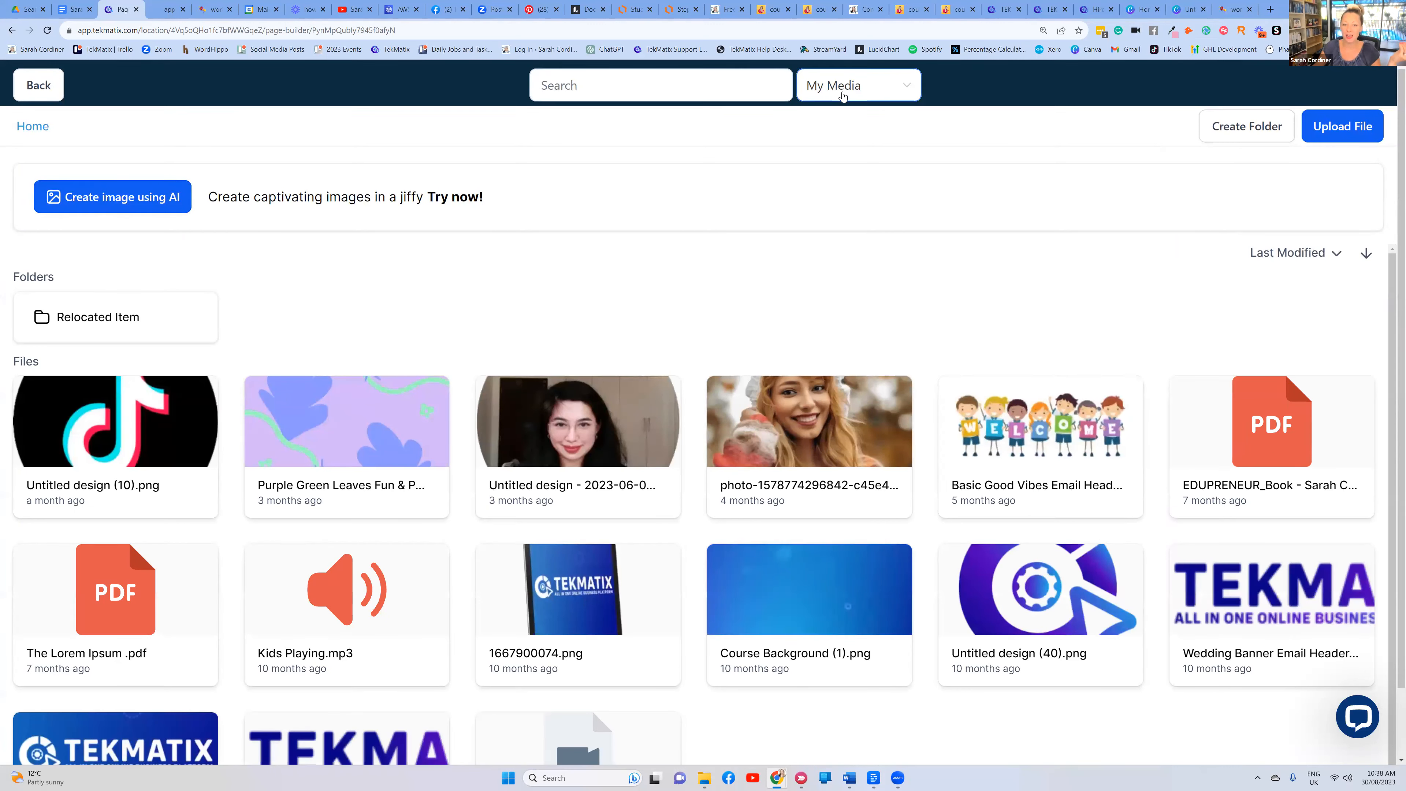
pyautogui.click(832, 233)
pyautogui.click(737, 83)
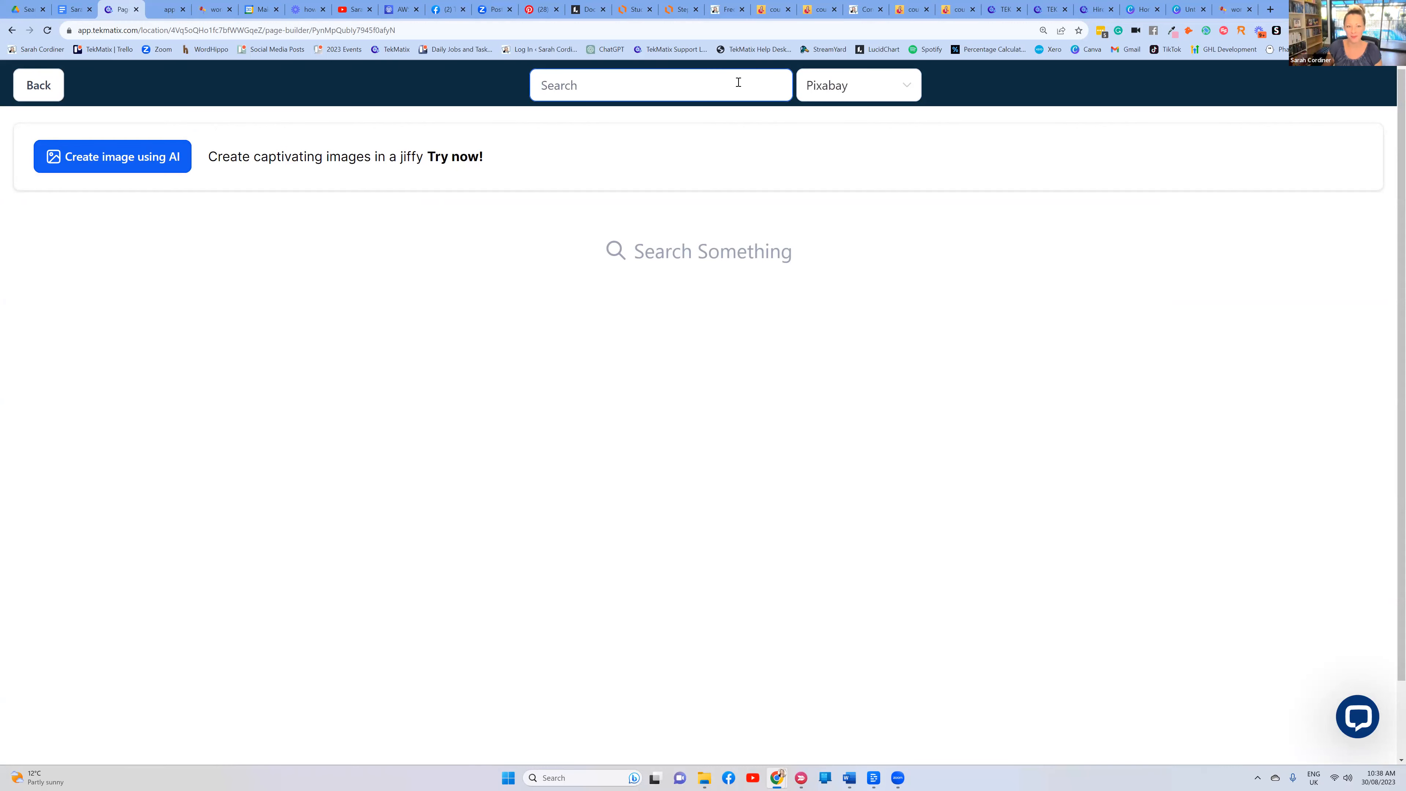
pyautogui.write('ASTROLOGY')
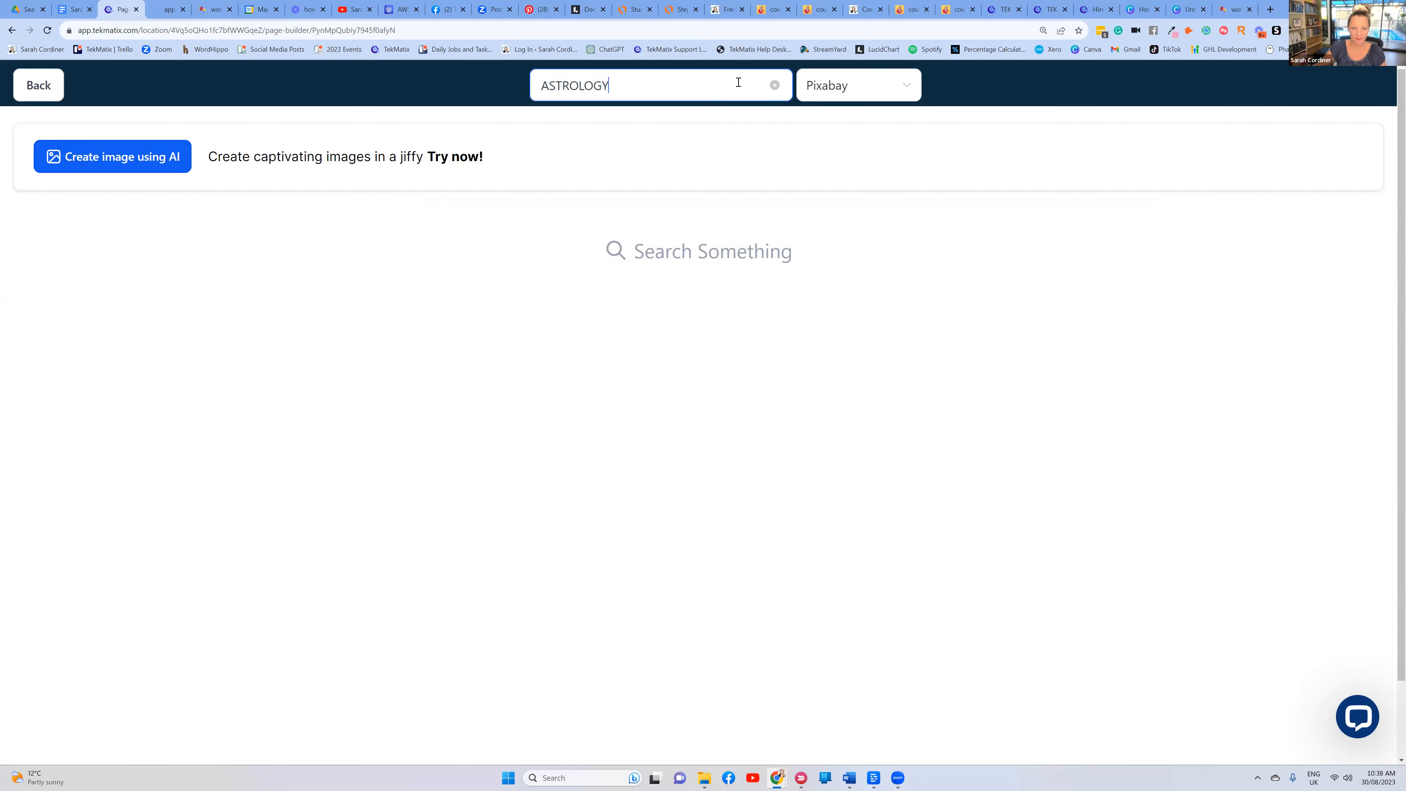
pyautogui.press('Return')
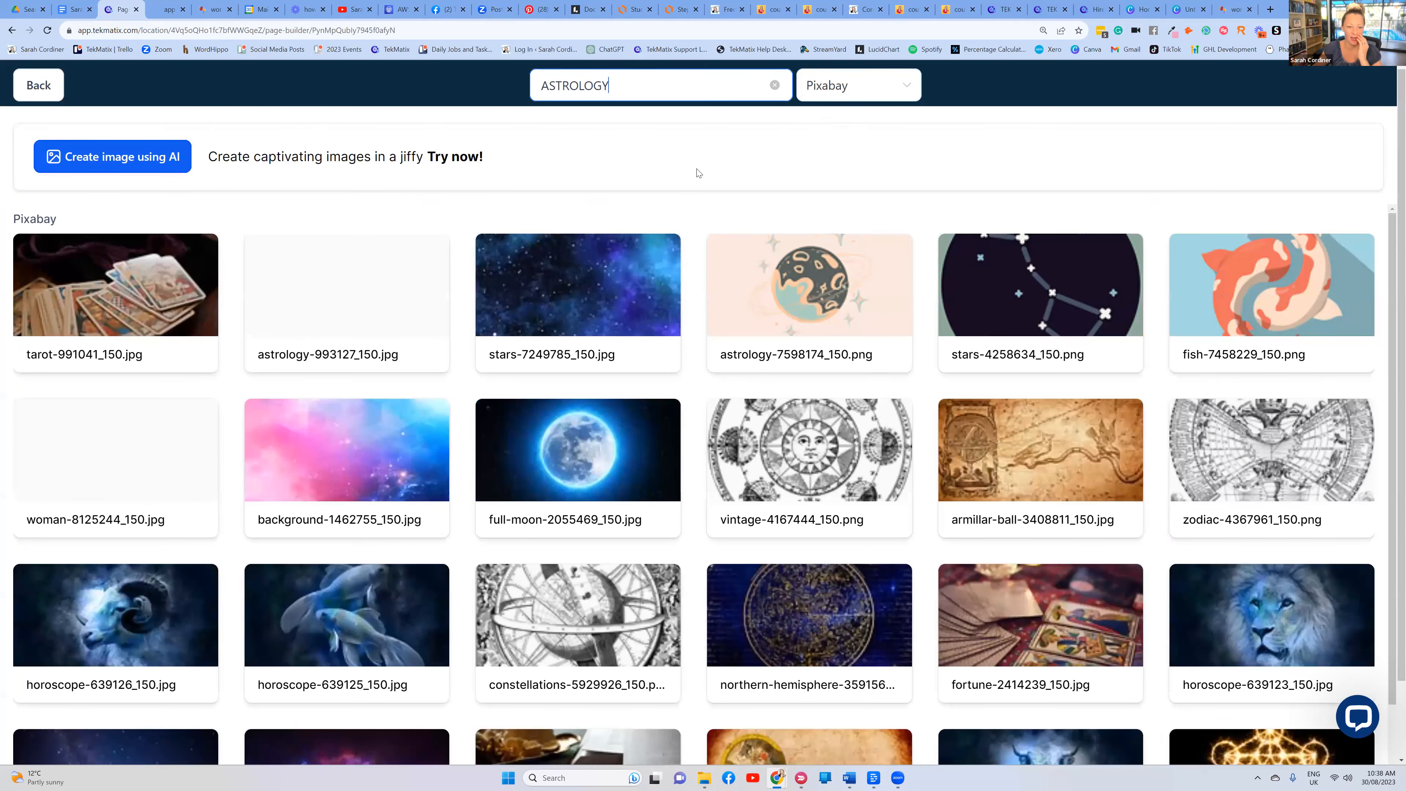
# Use an astrology photo from the Pixabay results as the logo image
pyautogui.scroll(-1, 697, 173)
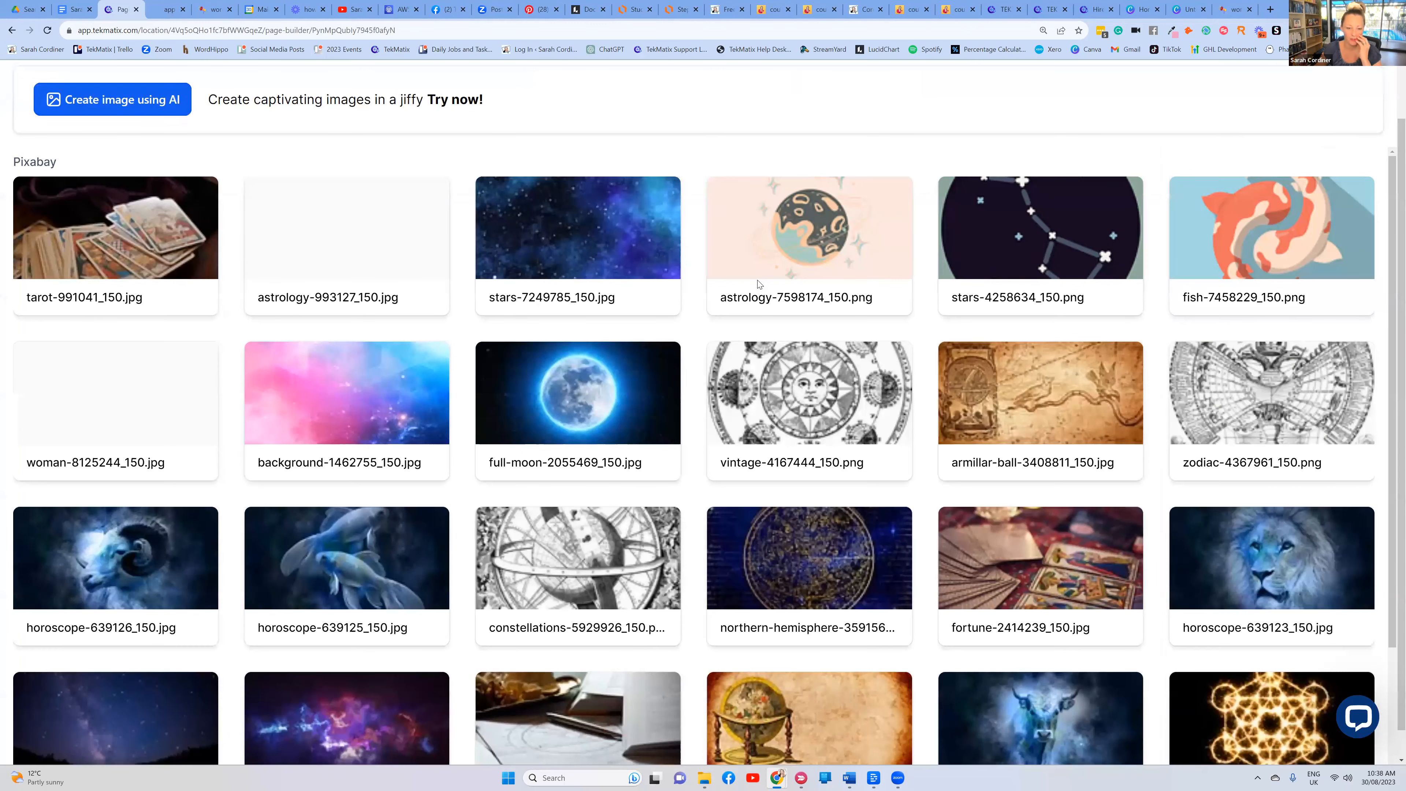
pyautogui.scroll(-1, 757, 284)
pyautogui.scroll(-3, 757, 284)
pyautogui.scroll(1, 757, 284)
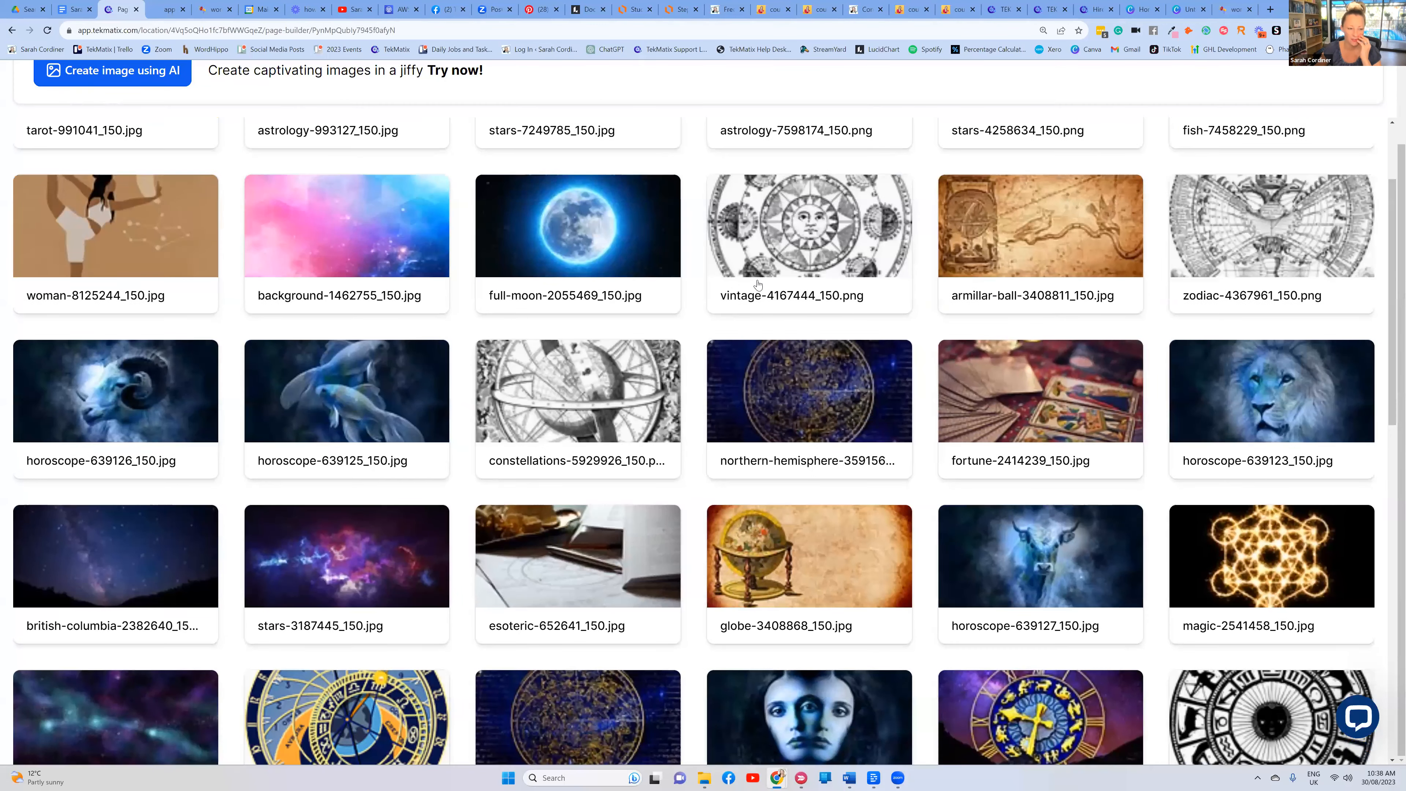
pyautogui.scroll(-6, 139, 452)
pyautogui.click(135, 453)
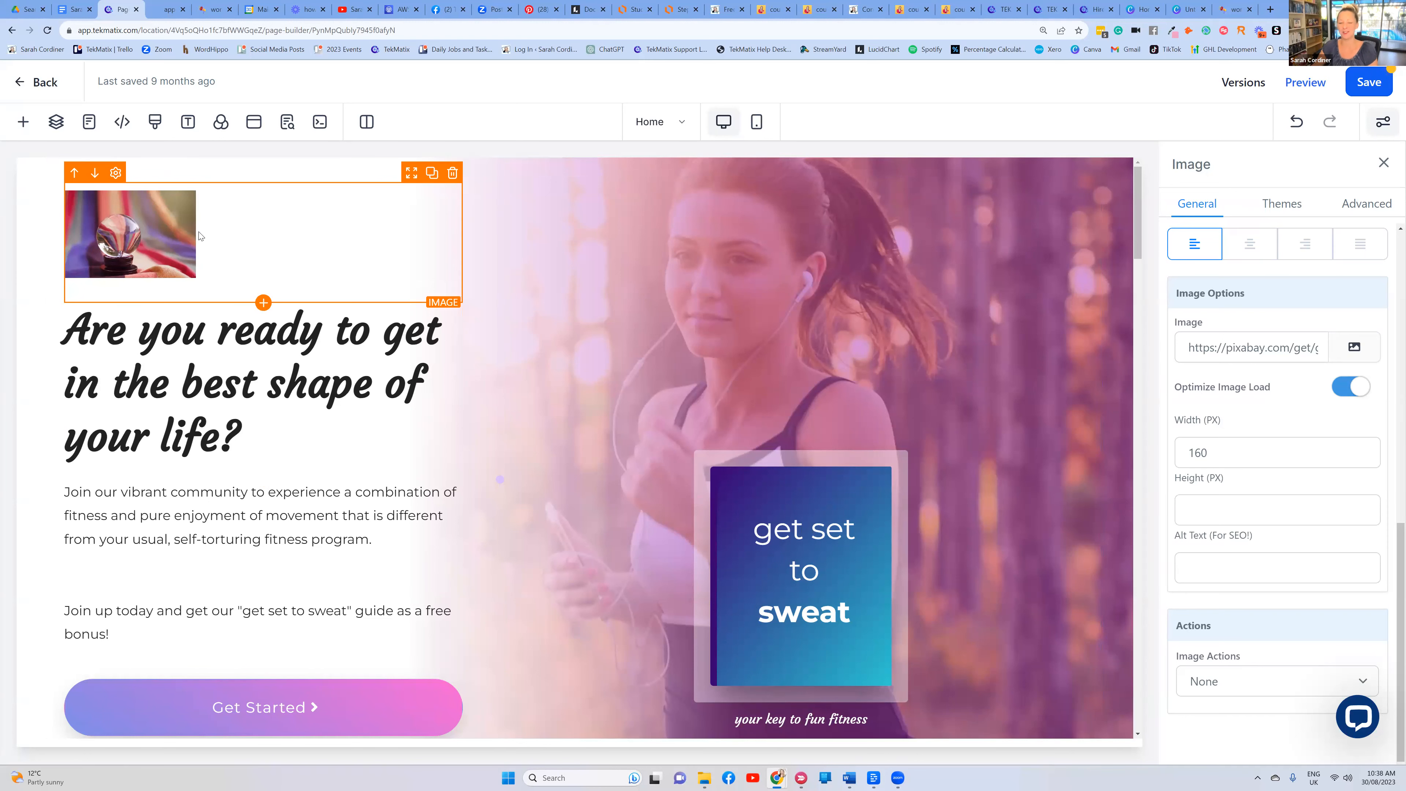
# Replace that image with the TEKMATIX logo file from My Media
pyautogui.click(1355, 345)
pyautogui.click(1251, 385)
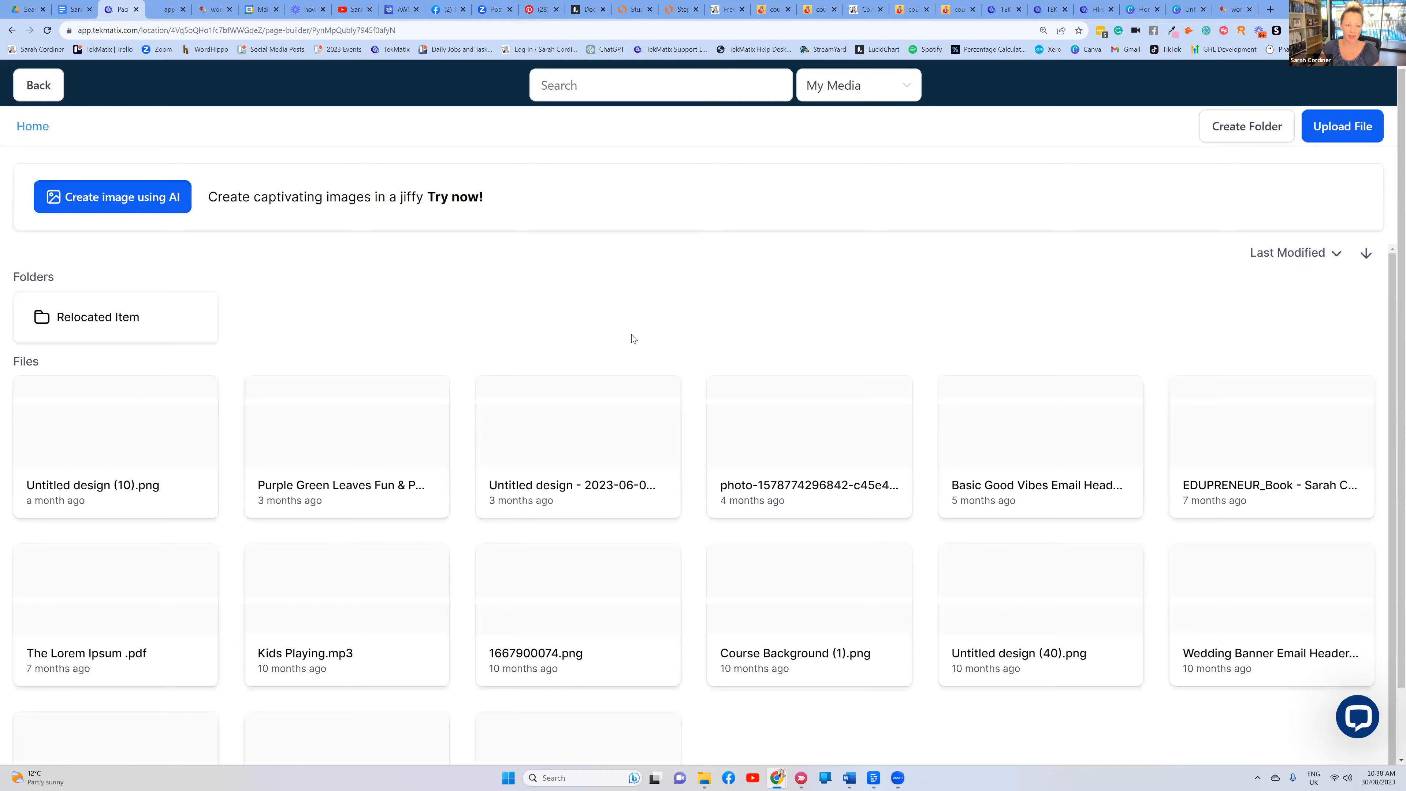
pyautogui.scroll(-1, 1323, 629)
pyautogui.click(1285, 601)
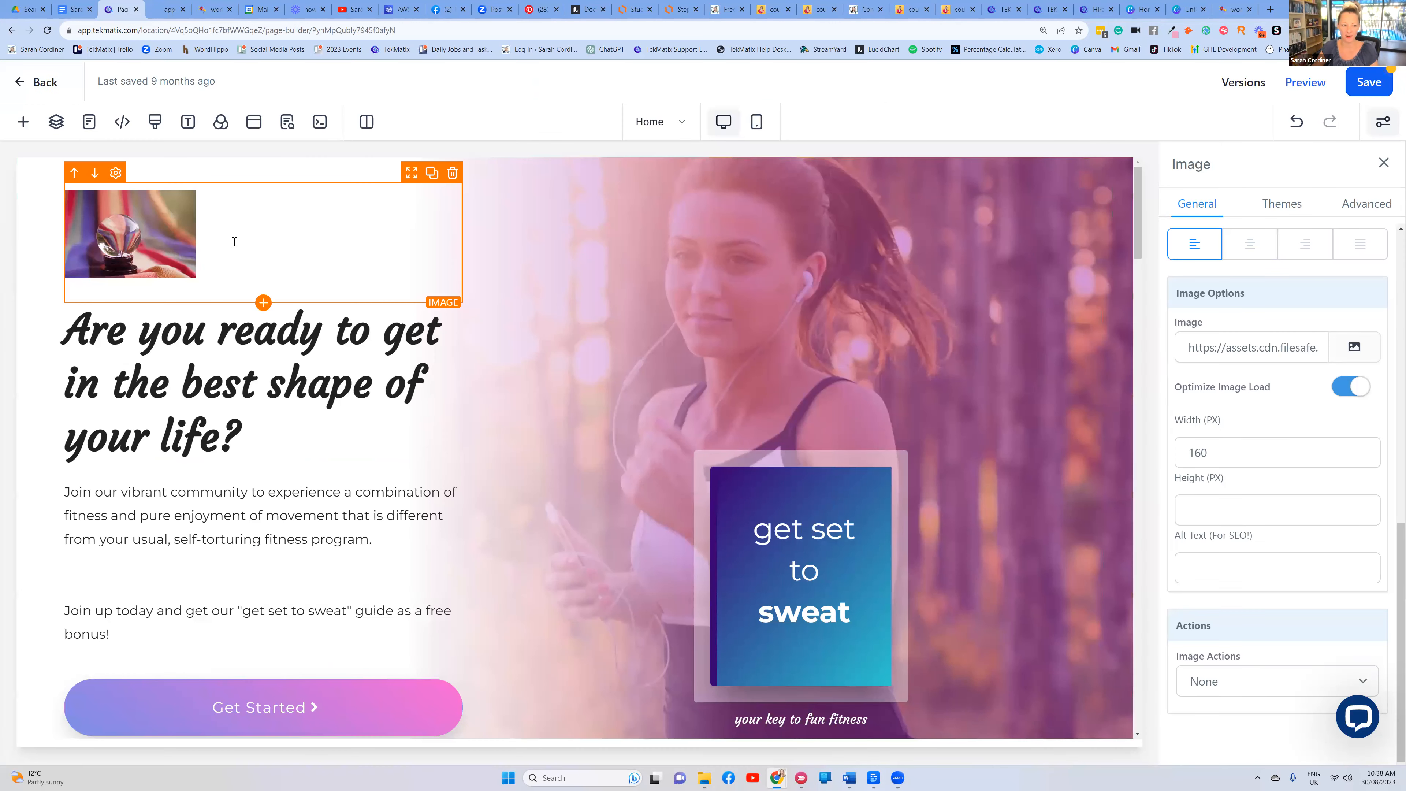
# Change the headline ending to 'O CHANGE YOUR LIFE THROUGH ASTROLOGY'
pyautogui.click(215, 365)
pyautogui.moveTo(244, 382); pyautogui.dragTo(351, 284)
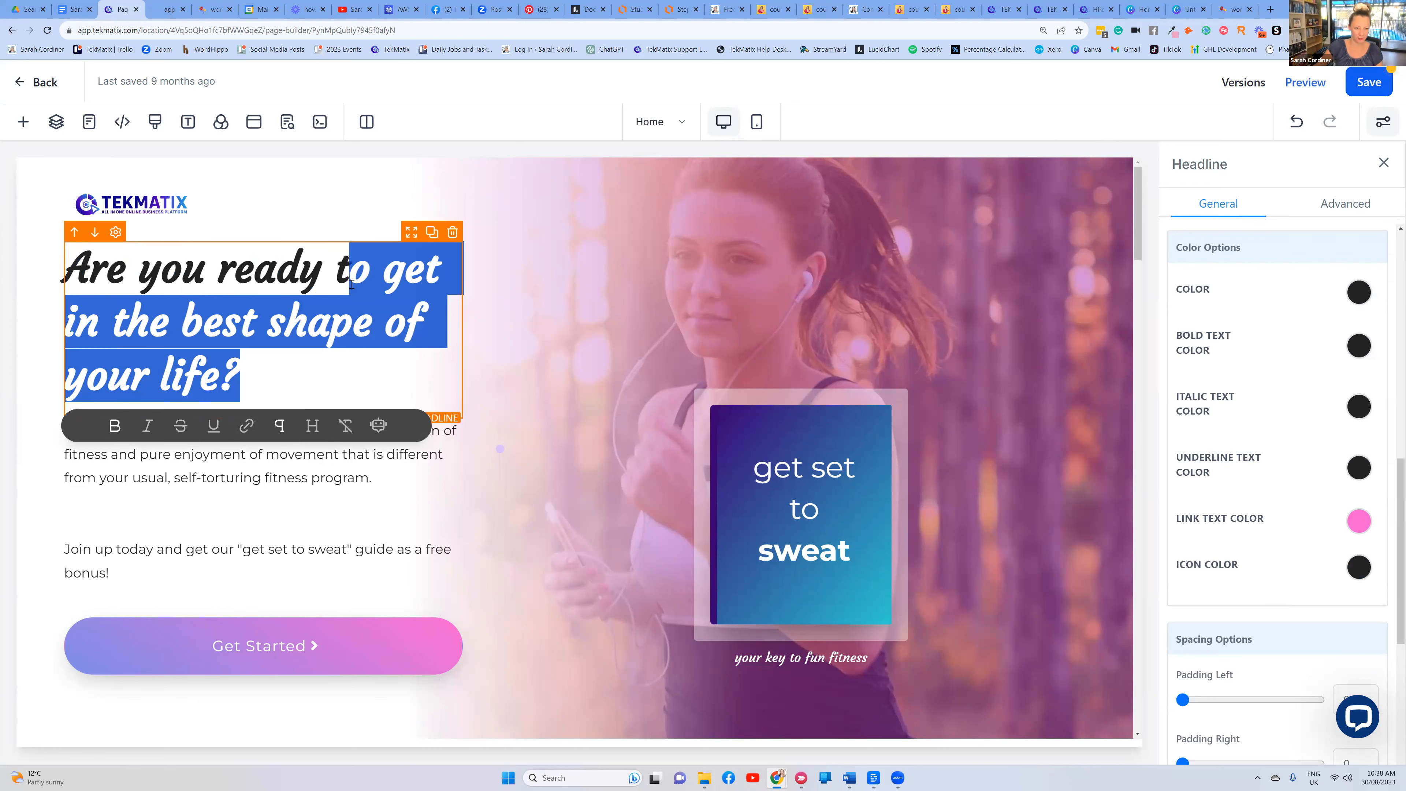
pyautogui.write('O CHANGE ')
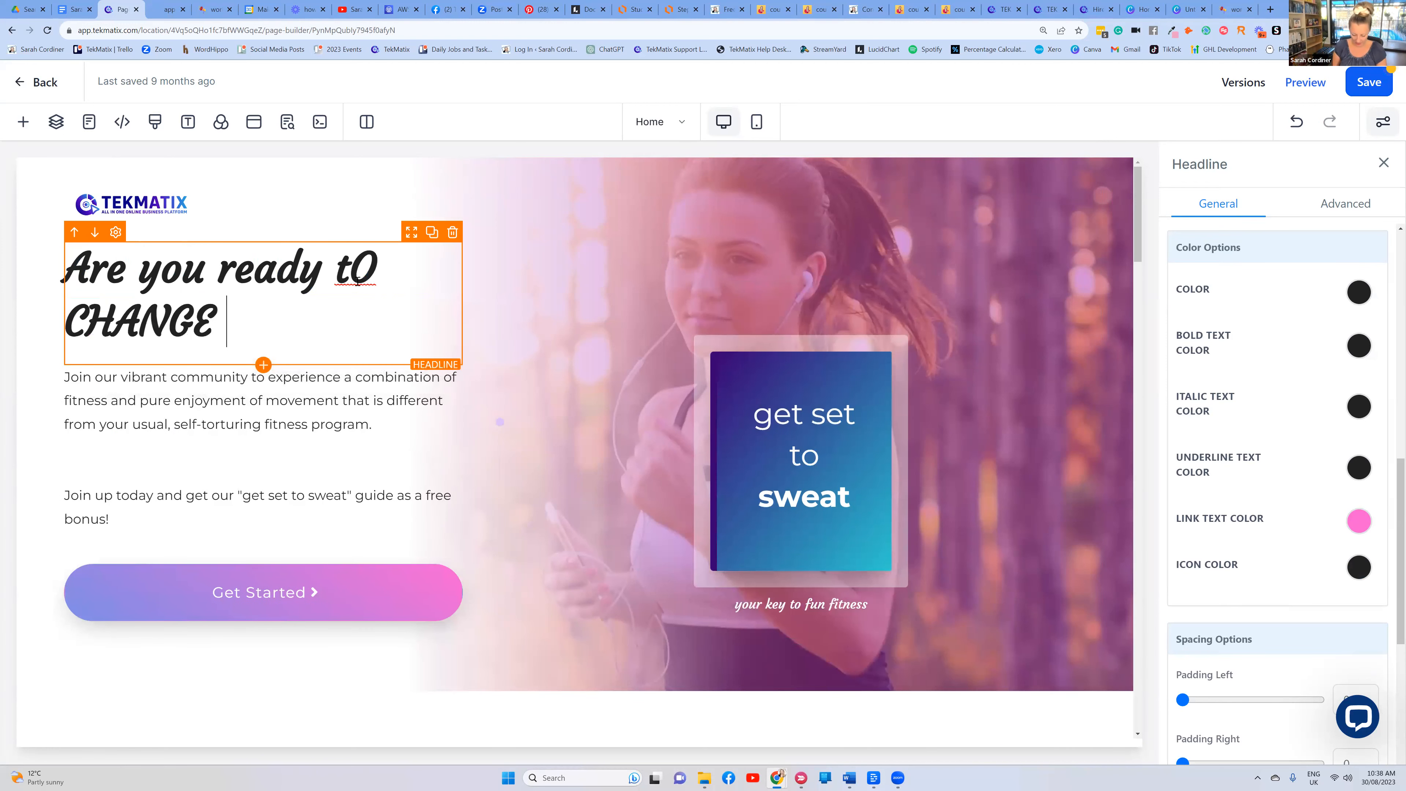
pyautogui.write('YOUR LIFE THROUGH ')
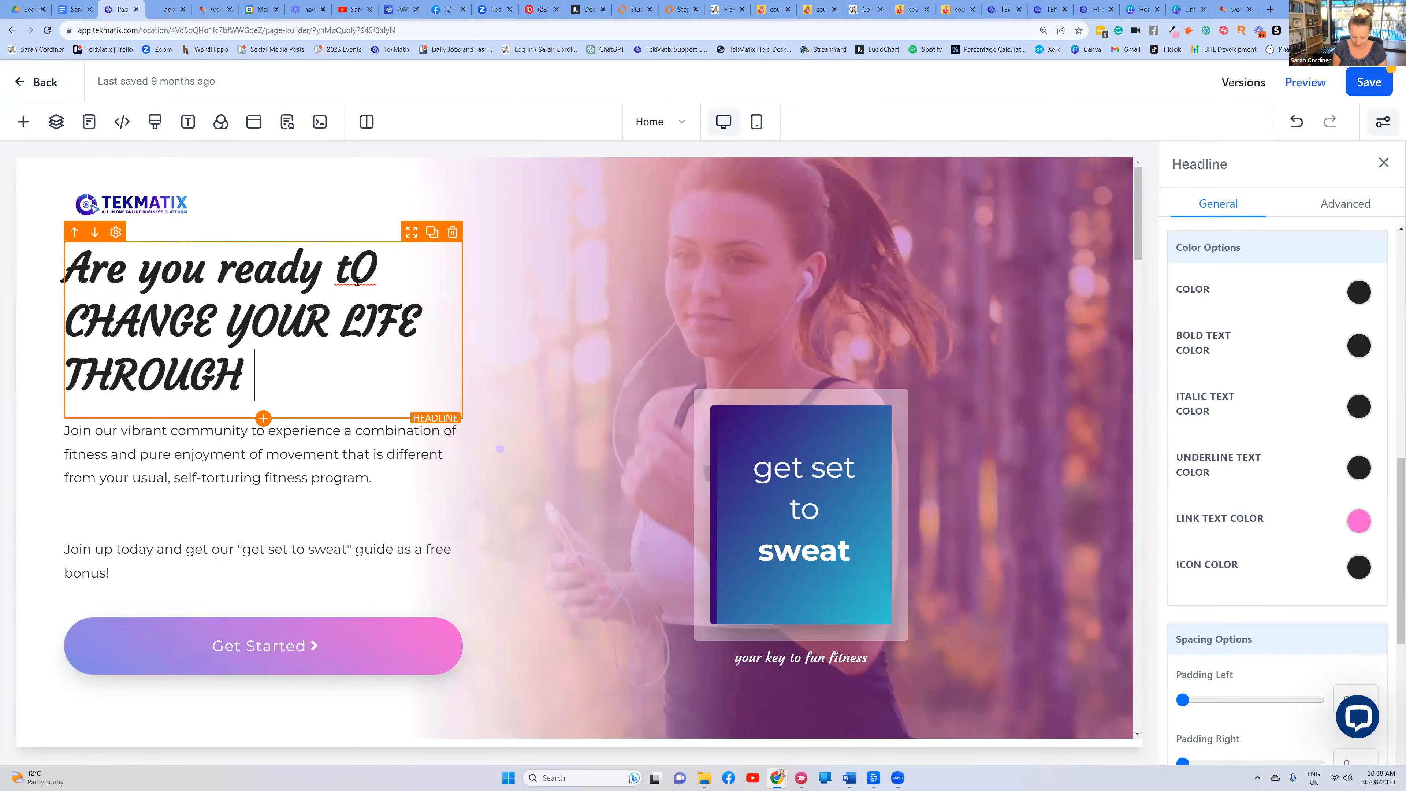
pyautogui.write('ASTROLOGY')
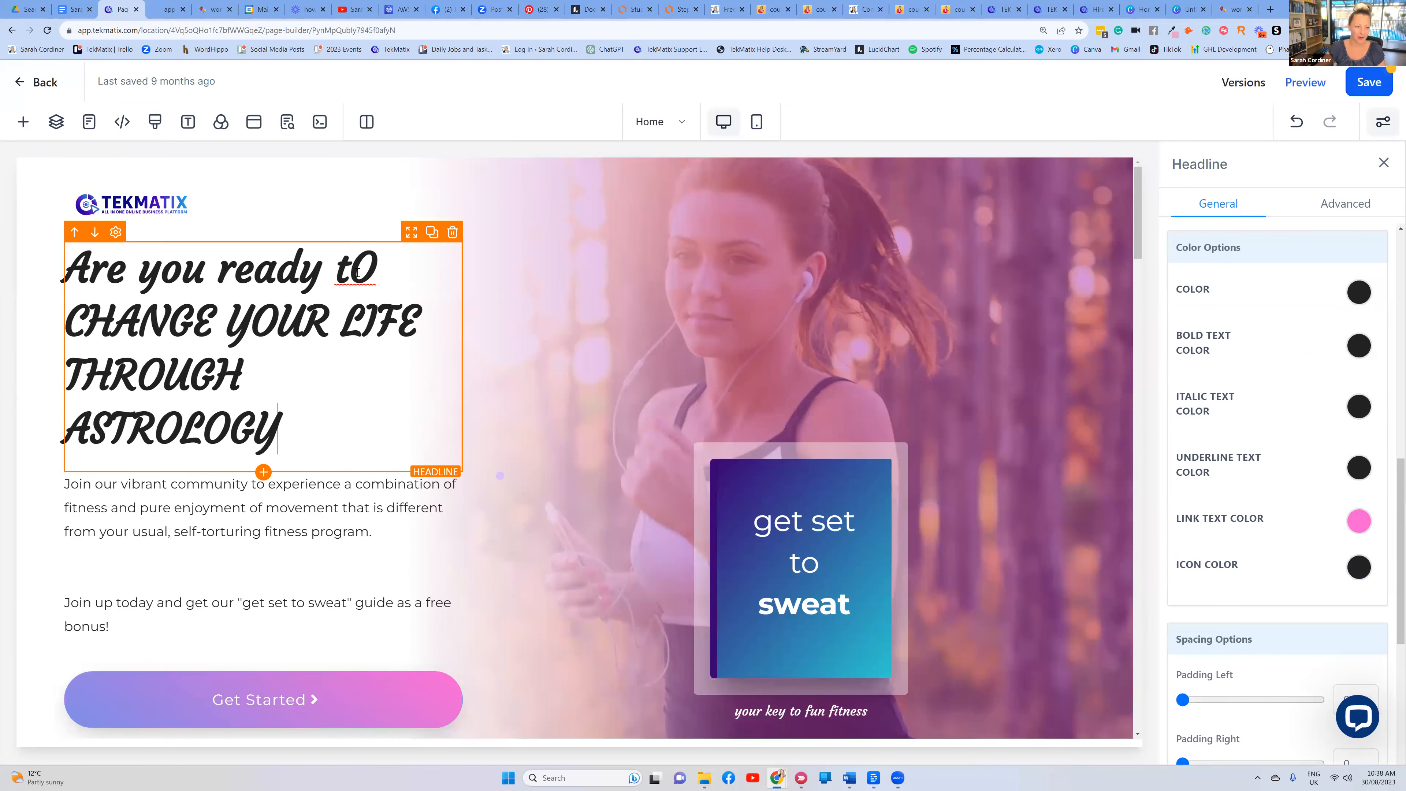
pyautogui.press('capslock')
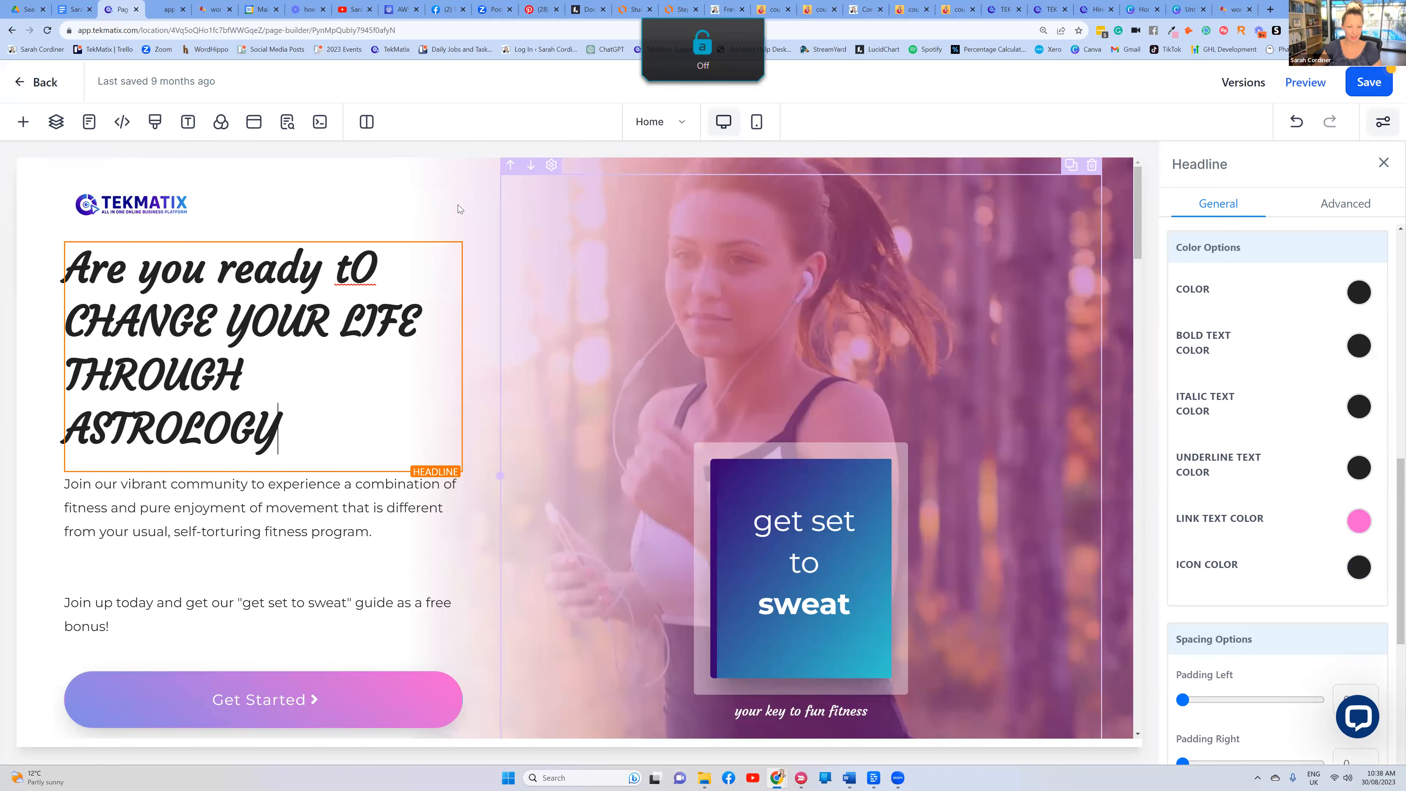
# Replace the intro paragraphs with 'This course will chnage your life......... come join me'
pyautogui.scroll(-2, 457, 204)
pyautogui.moveTo(114, 516); pyautogui.dragTo(65, 372)
pyautogui.press('BackSpace')
pyautogui.write('This cou')
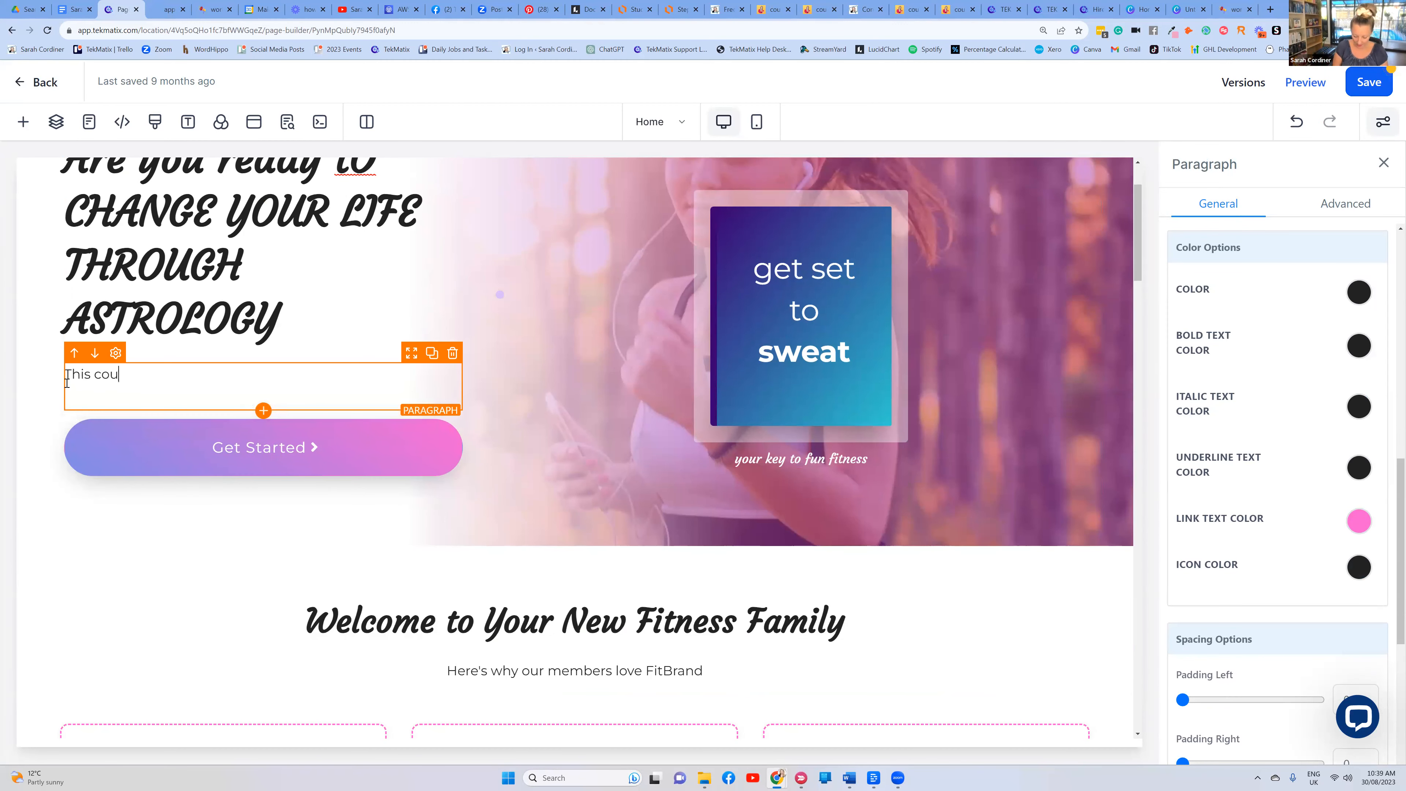
pyautogui.write('rse will chnage your life......')
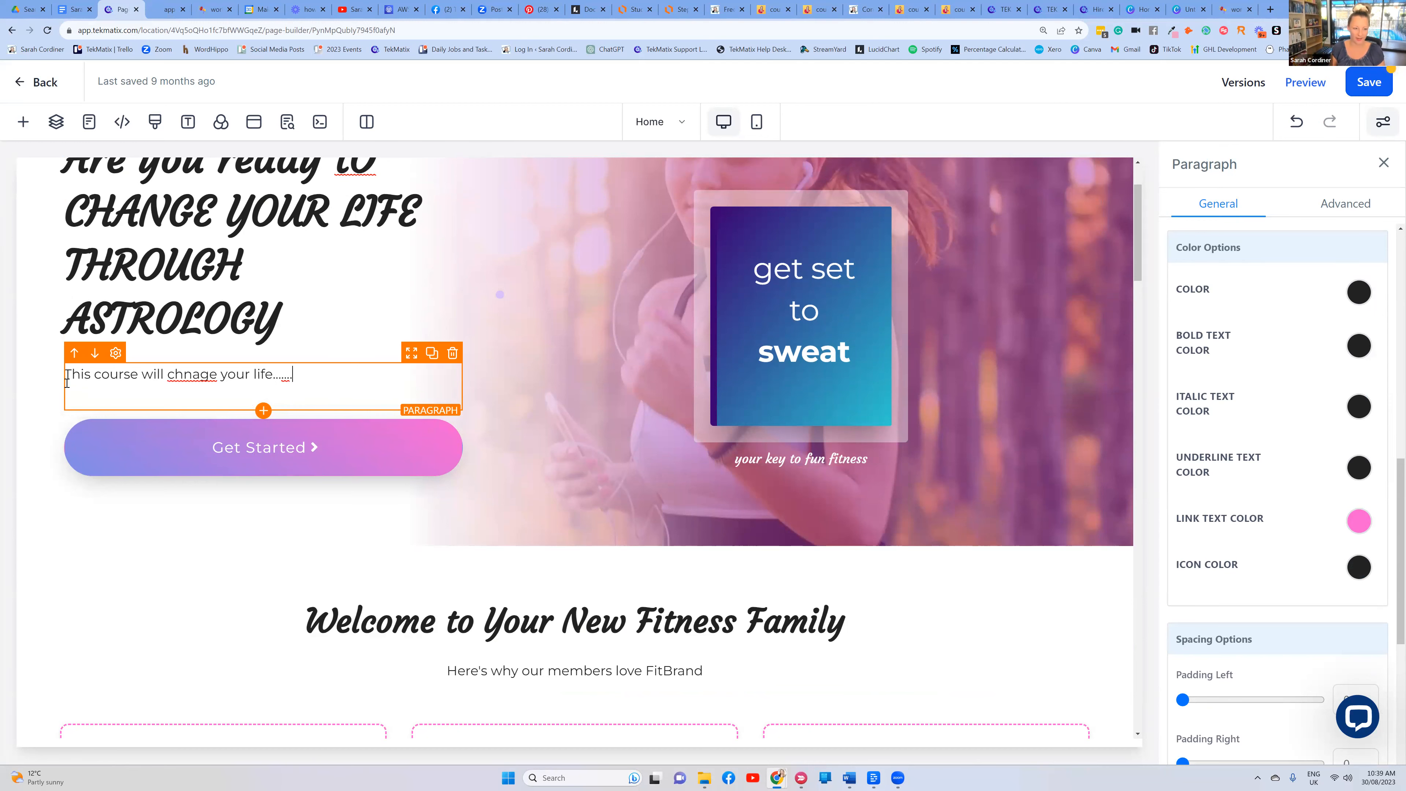
pyautogui.write('... come join me')
pyautogui.scroll(2, 523, 201)
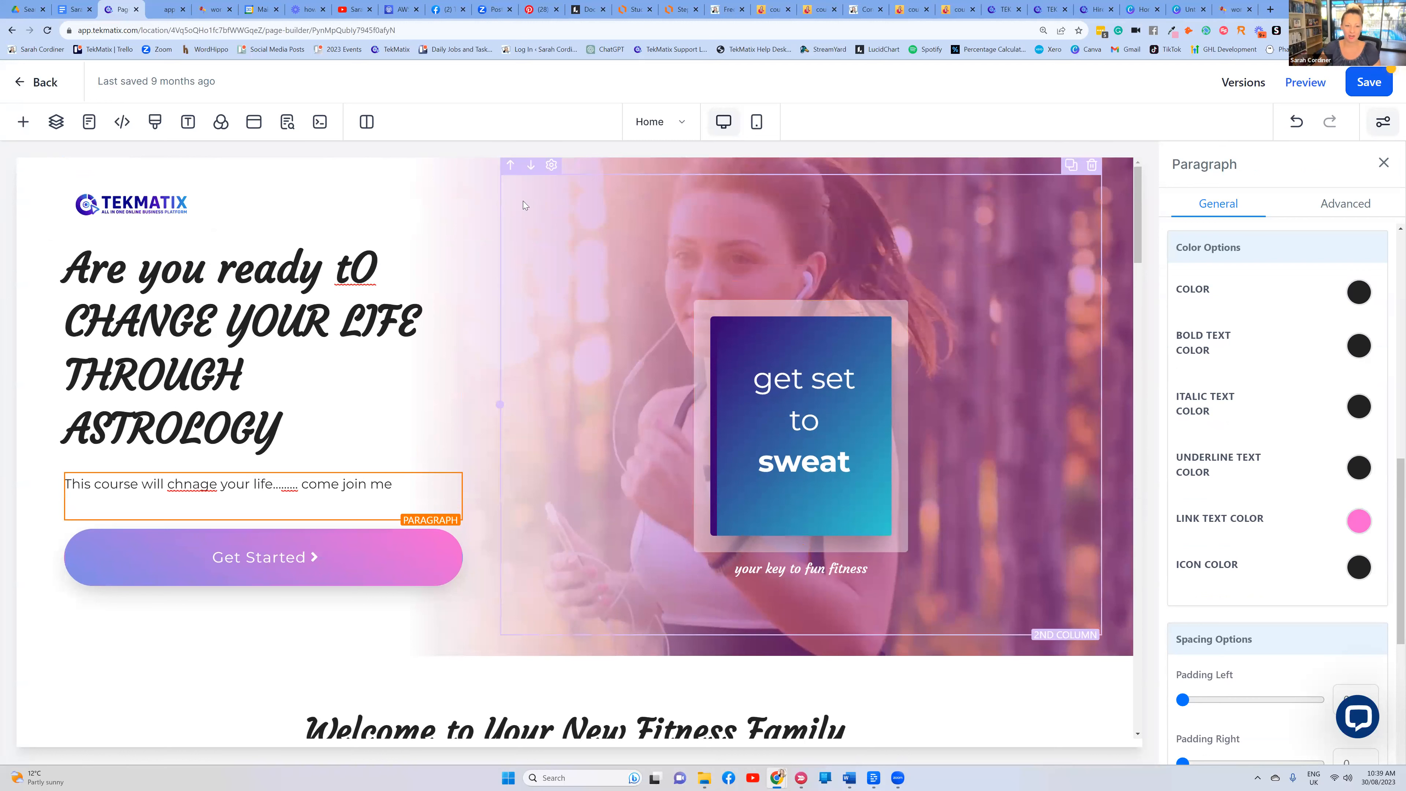
pyautogui.click(565, 166)
pyautogui.click(568, 160)
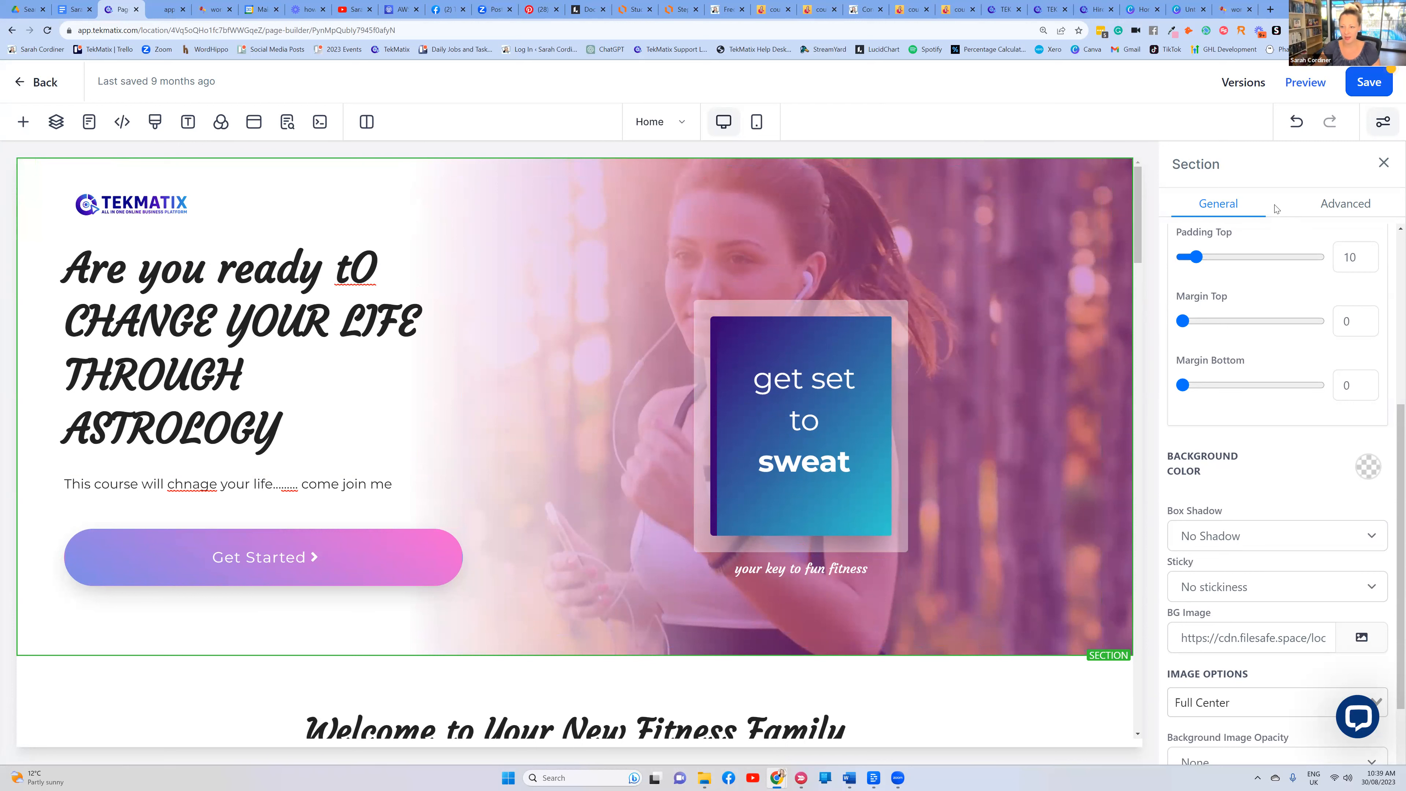
# Set the hero background to the purple galaxy photo from an Unsplash 'astrology' search
pyautogui.scroll(-1, 1306, 398)
pyautogui.scroll(-1, 1293, 460)
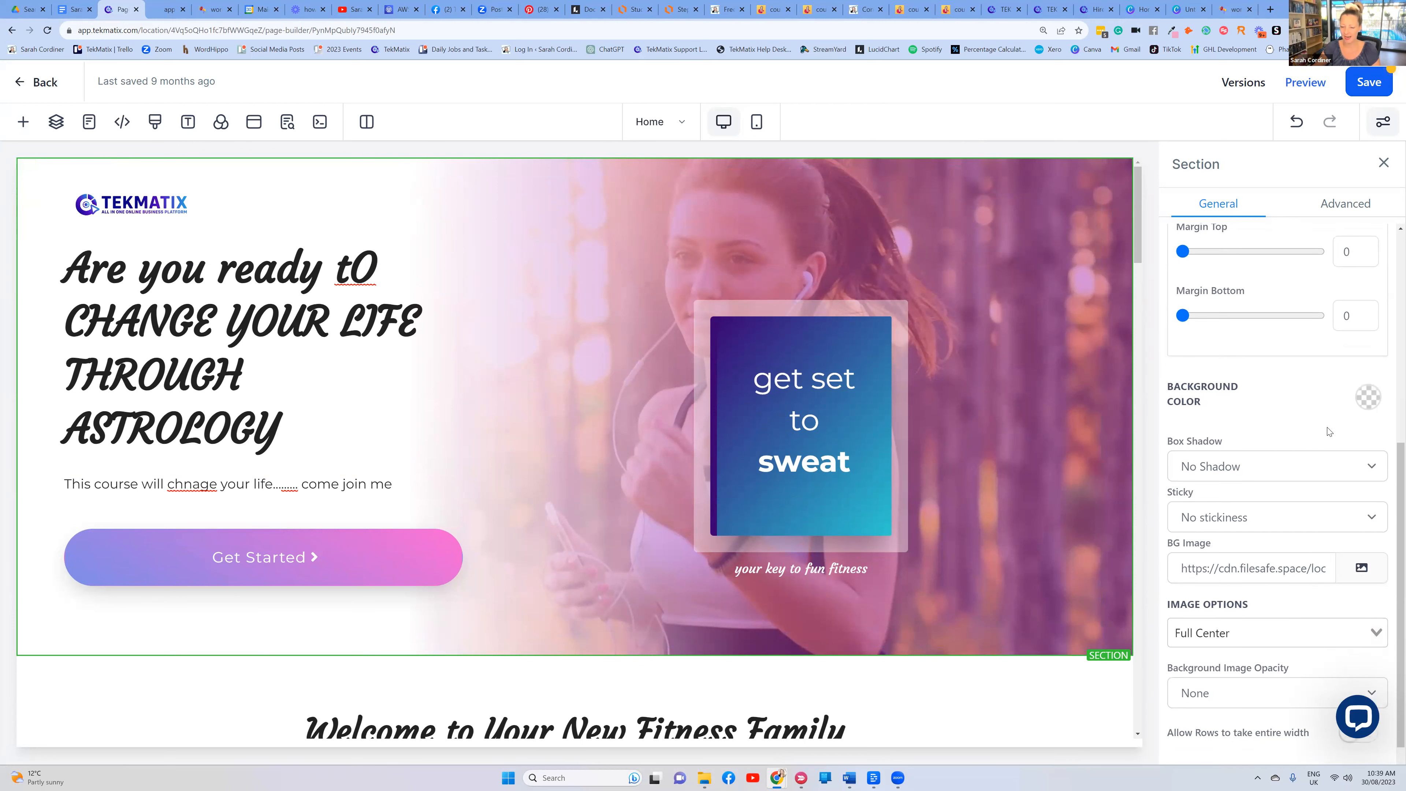
pyautogui.click(1371, 541)
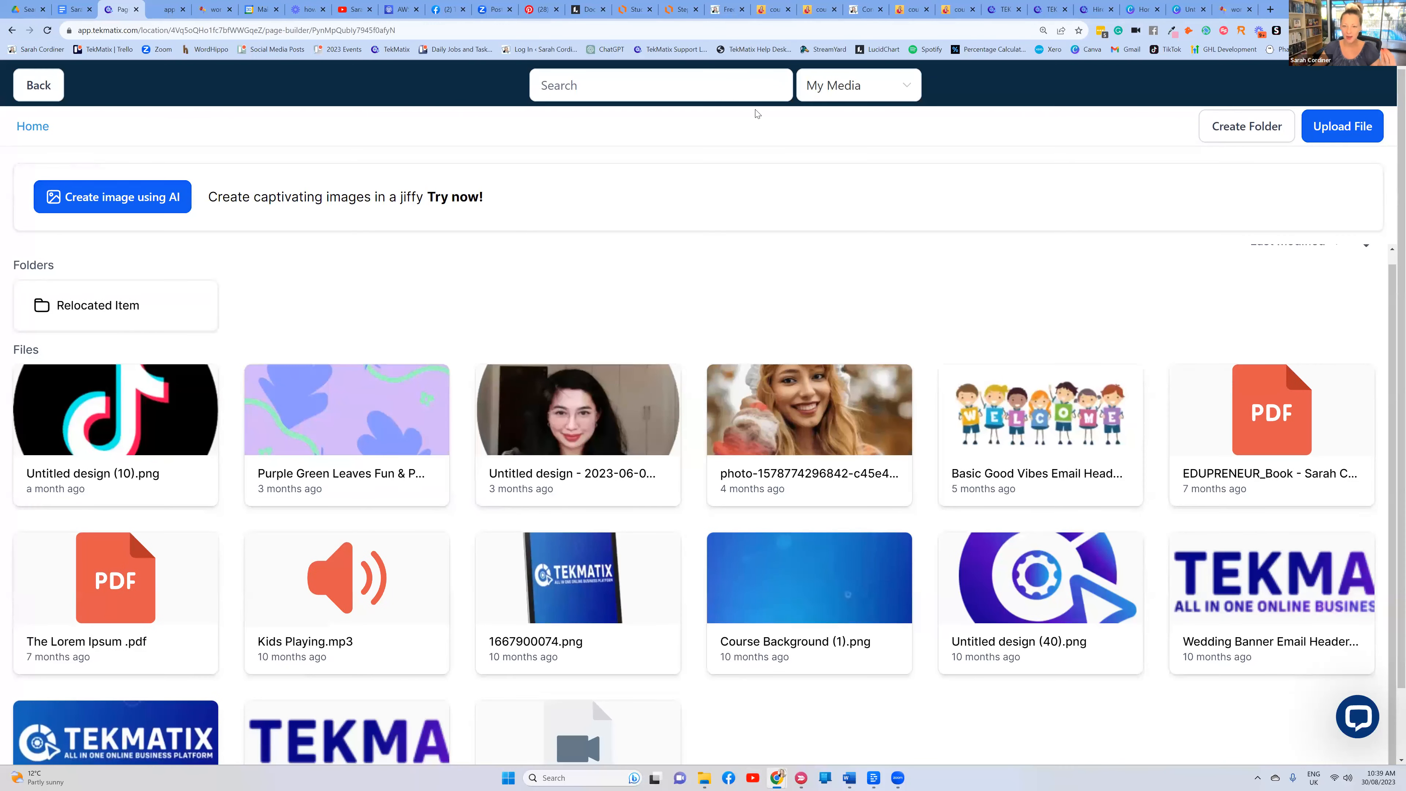
pyautogui.click(852, 89)
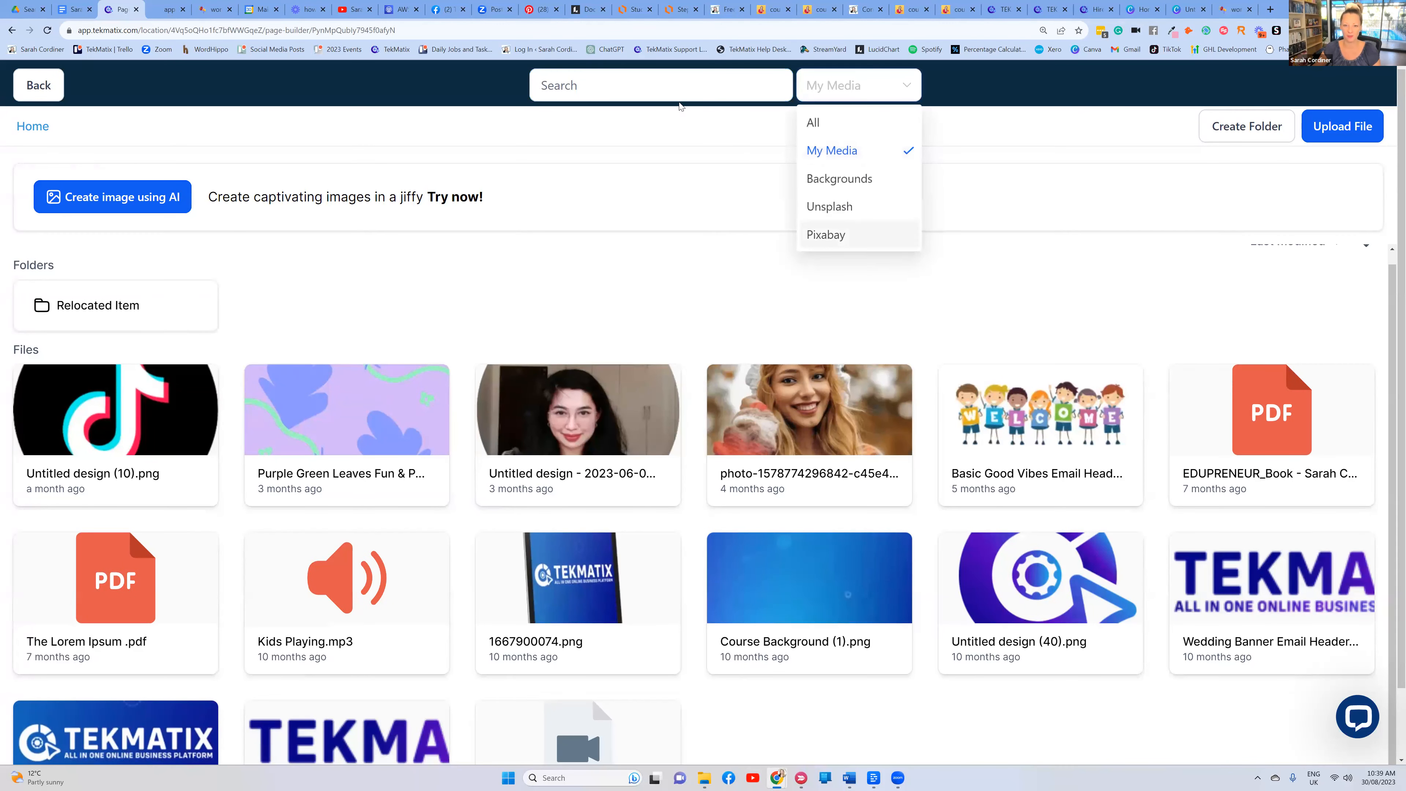
pyautogui.click(829, 206)
pyautogui.click(649, 78)
pyautogui.write('astrology')
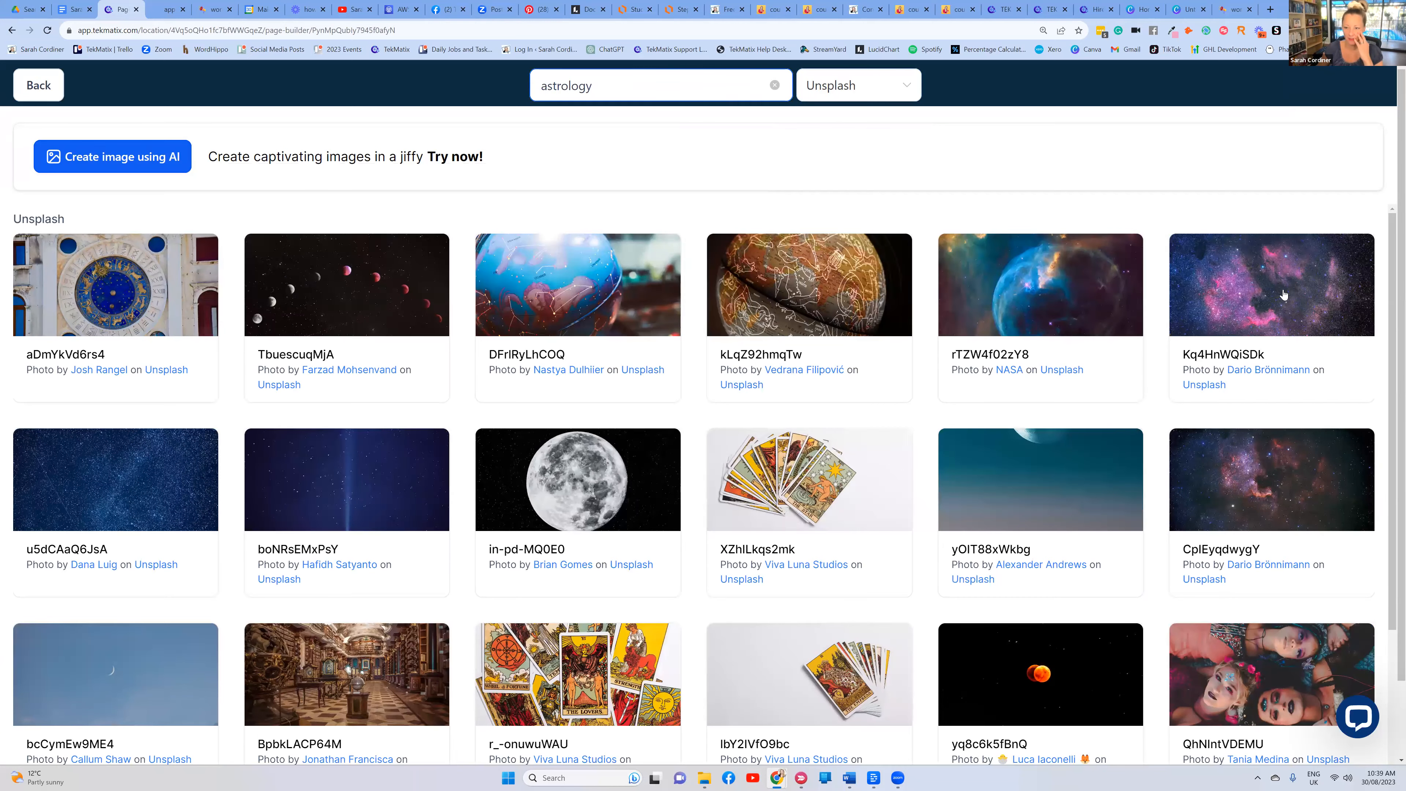
pyautogui.click(1283, 291)
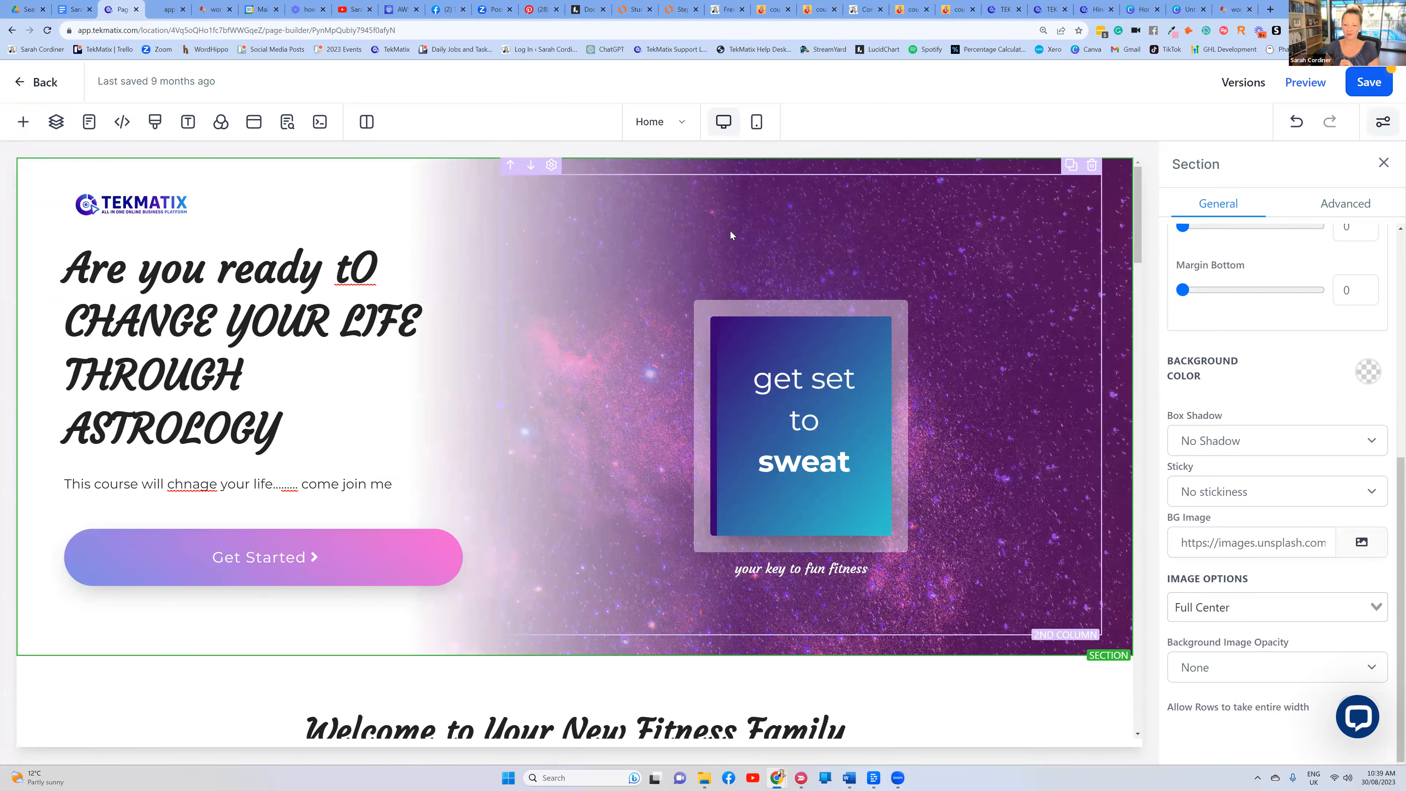
pyautogui.click(856, 463)
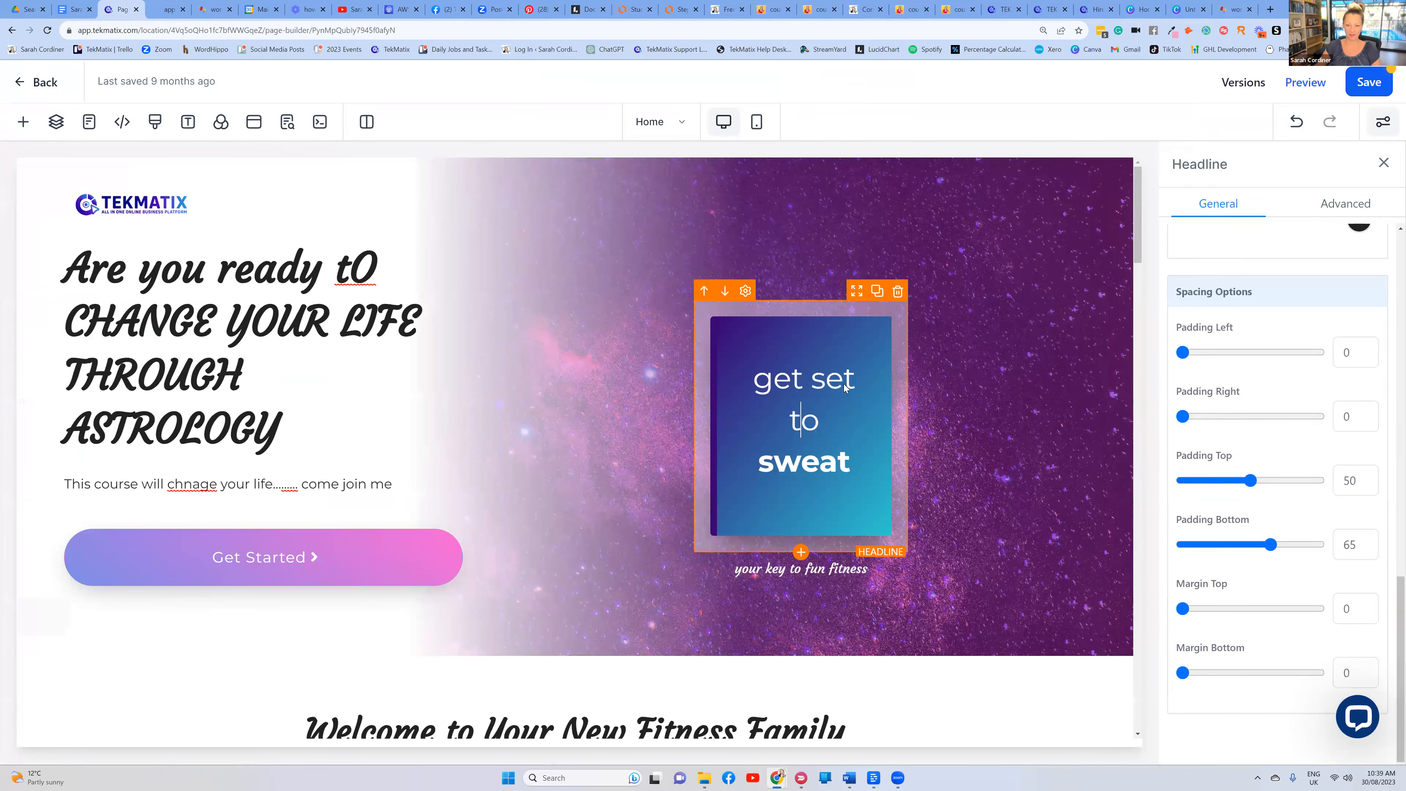
# Clear the 'get set to sweat' text and delete its empty headline element
pyautogui.scroll(5, 1282, 279)
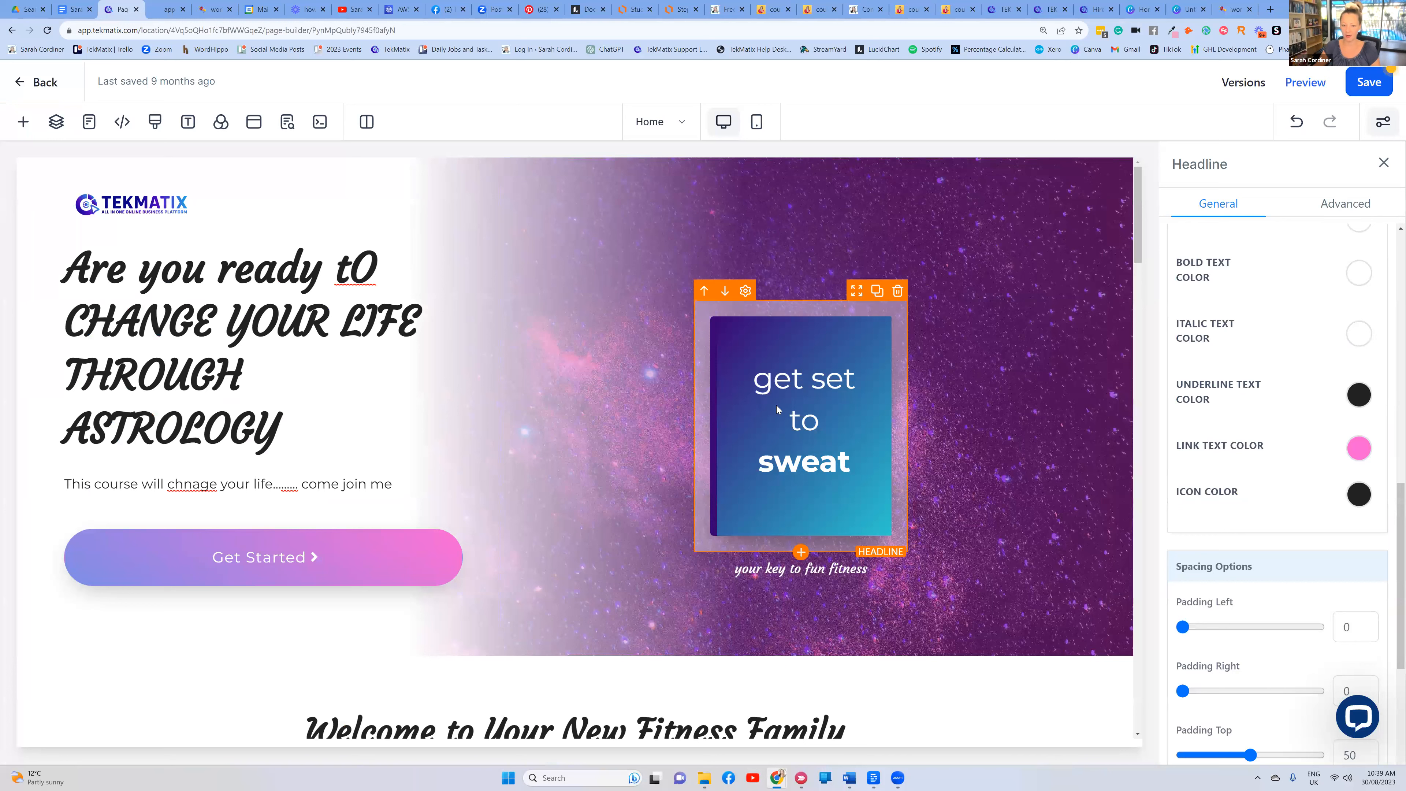
pyautogui.scroll(-1, 1339, 412)
pyautogui.scroll(1, 1333, 403)
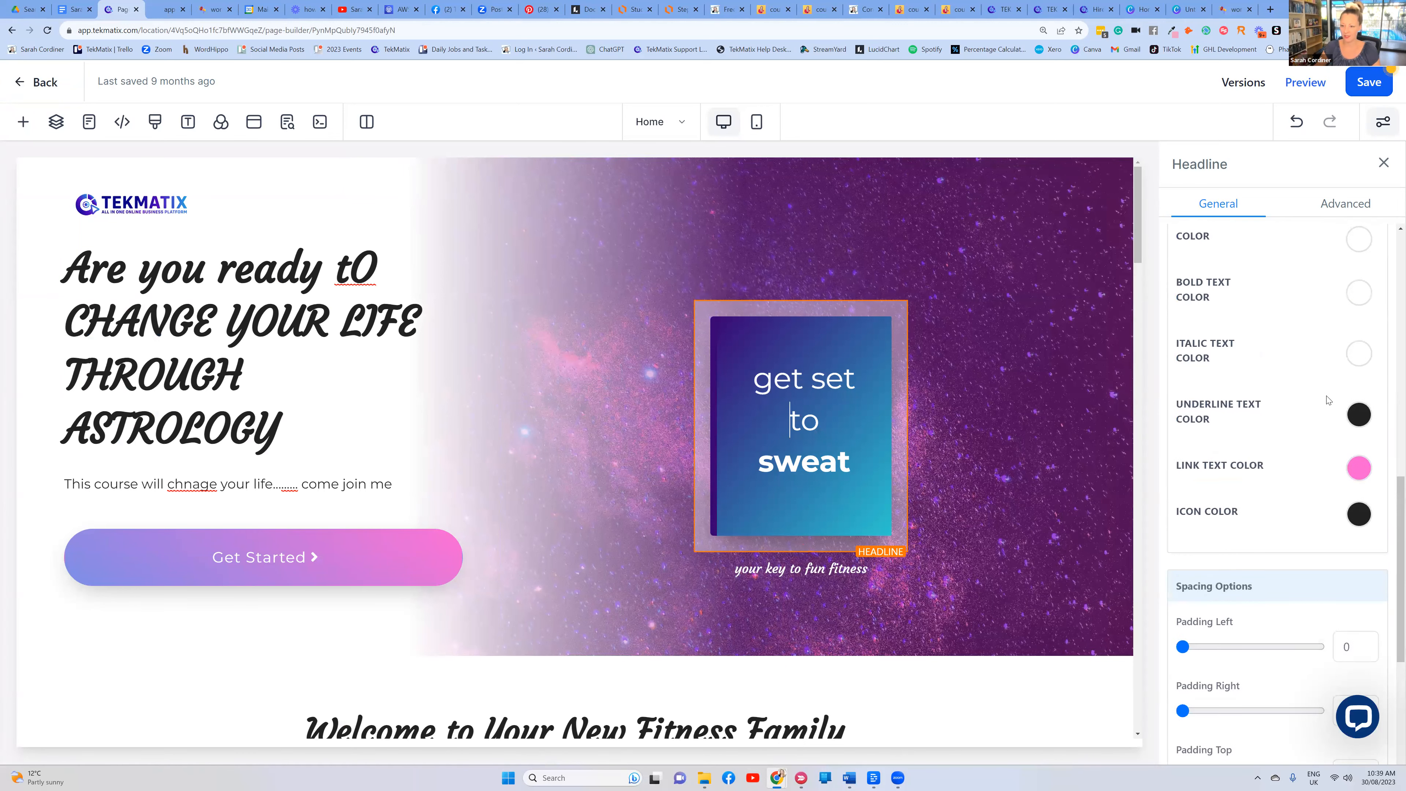
pyautogui.scroll(10, 1327, 399)
pyautogui.scroll(-10, 1326, 399)
pyautogui.moveTo(854, 468); pyautogui.dragTo(738, 377)
pyautogui.press('BackSpace')
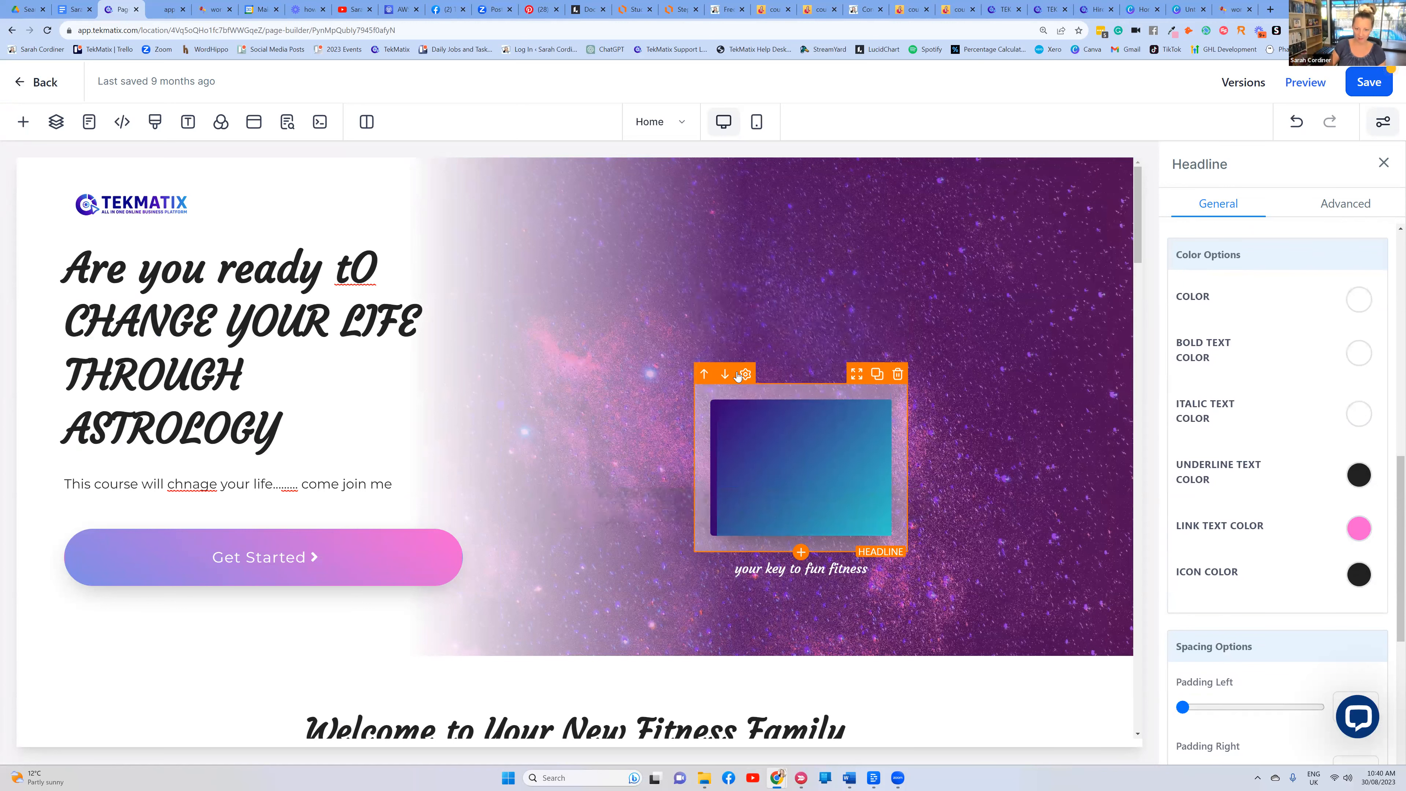
pyautogui.click(897, 378)
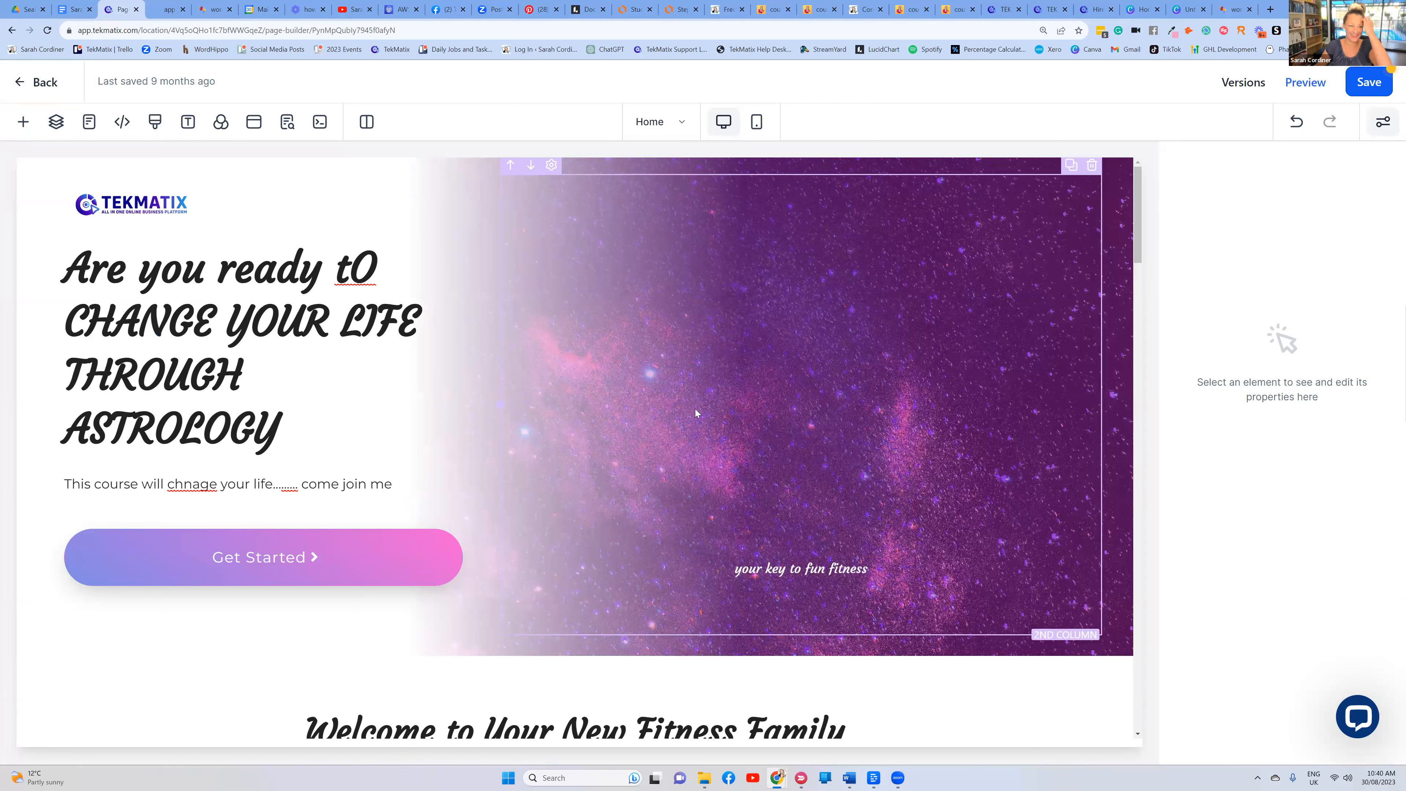
# Drag a Video element from Media into the hero's right column, above 'your key to fun fitness'
pyautogui.click(23, 121)
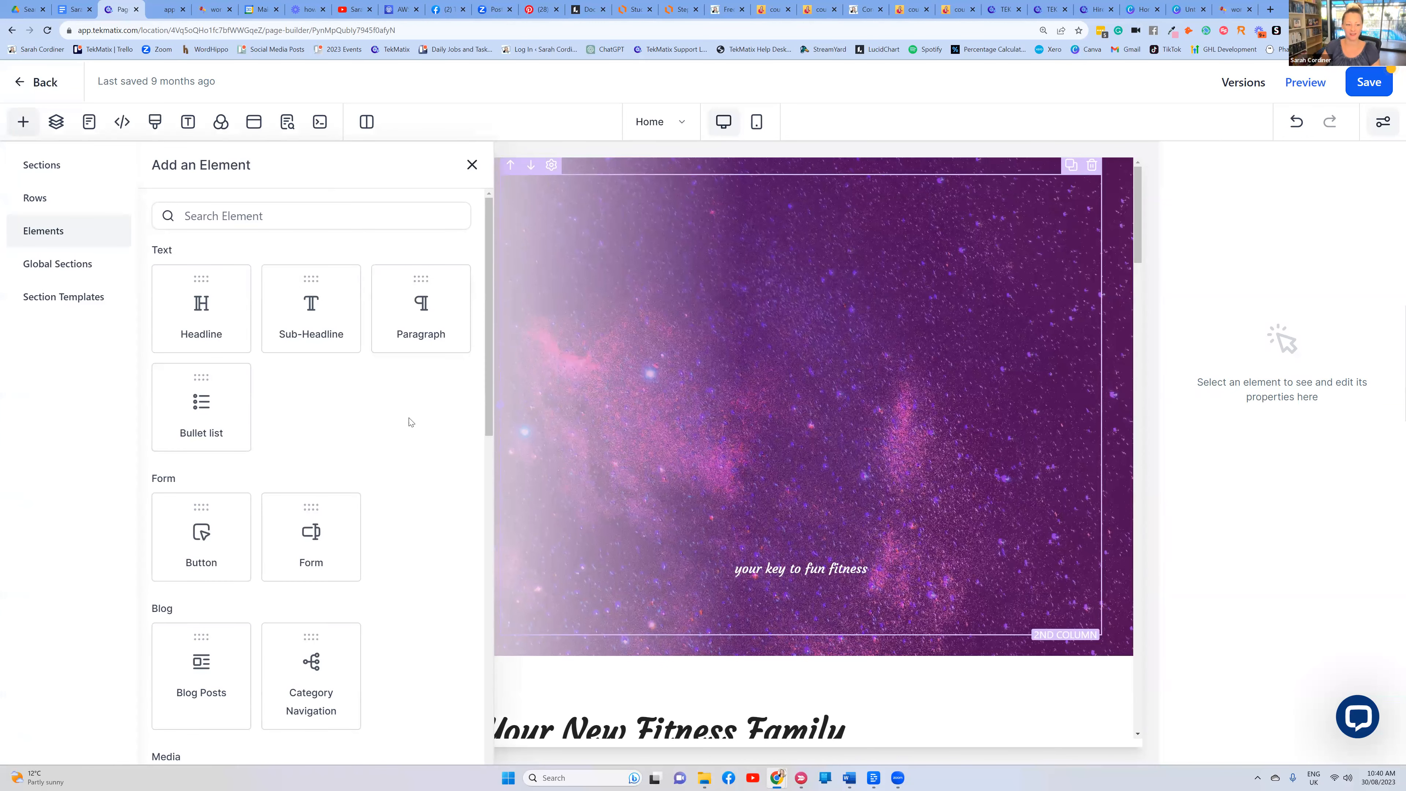
pyautogui.scroll(-4, 298, 395)
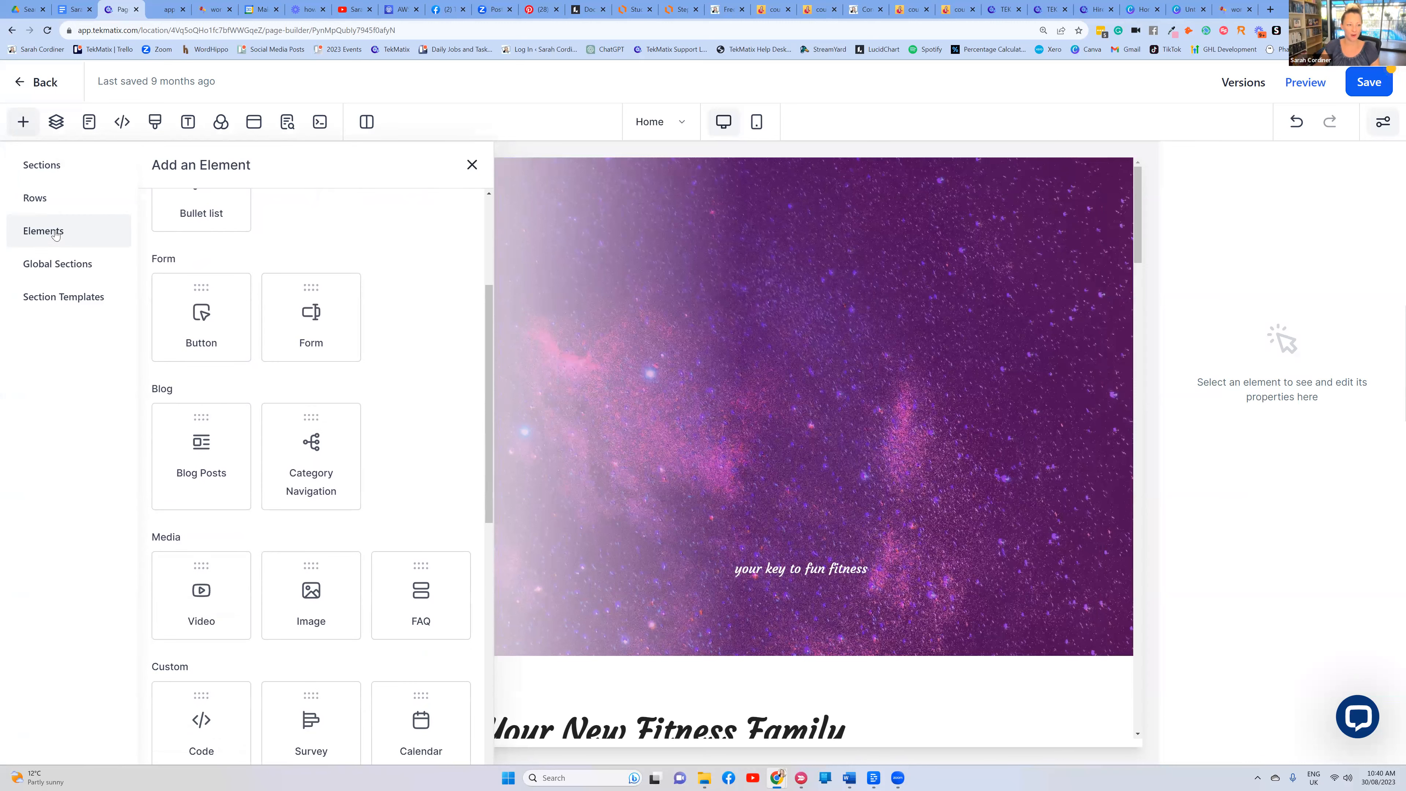
pyautogui.scroll(-3, 310, 349)
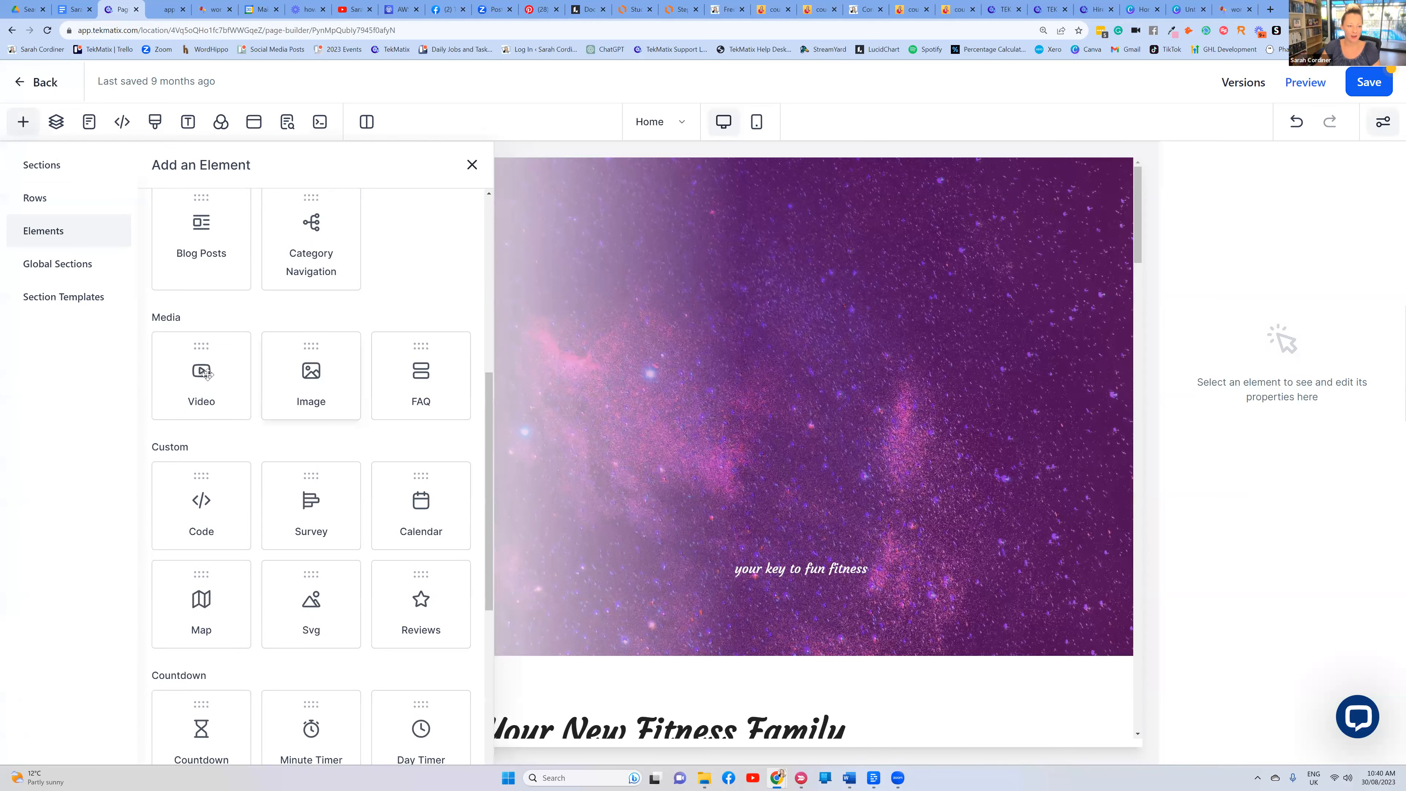
pyautogui.moveTo(202, 369); pyautogui.dragTo(812, 350)
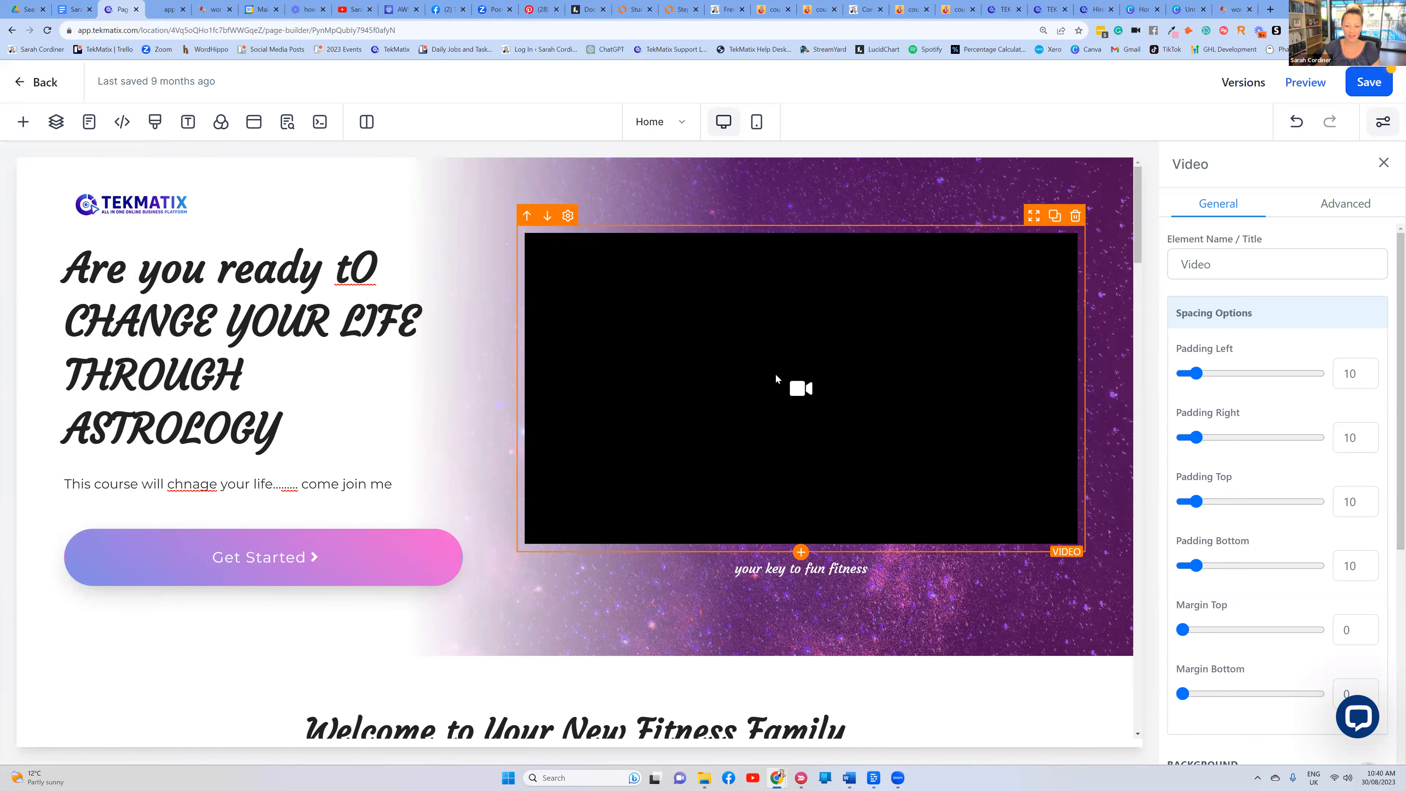
pyautogui.scroll(-5, 1306, 351)
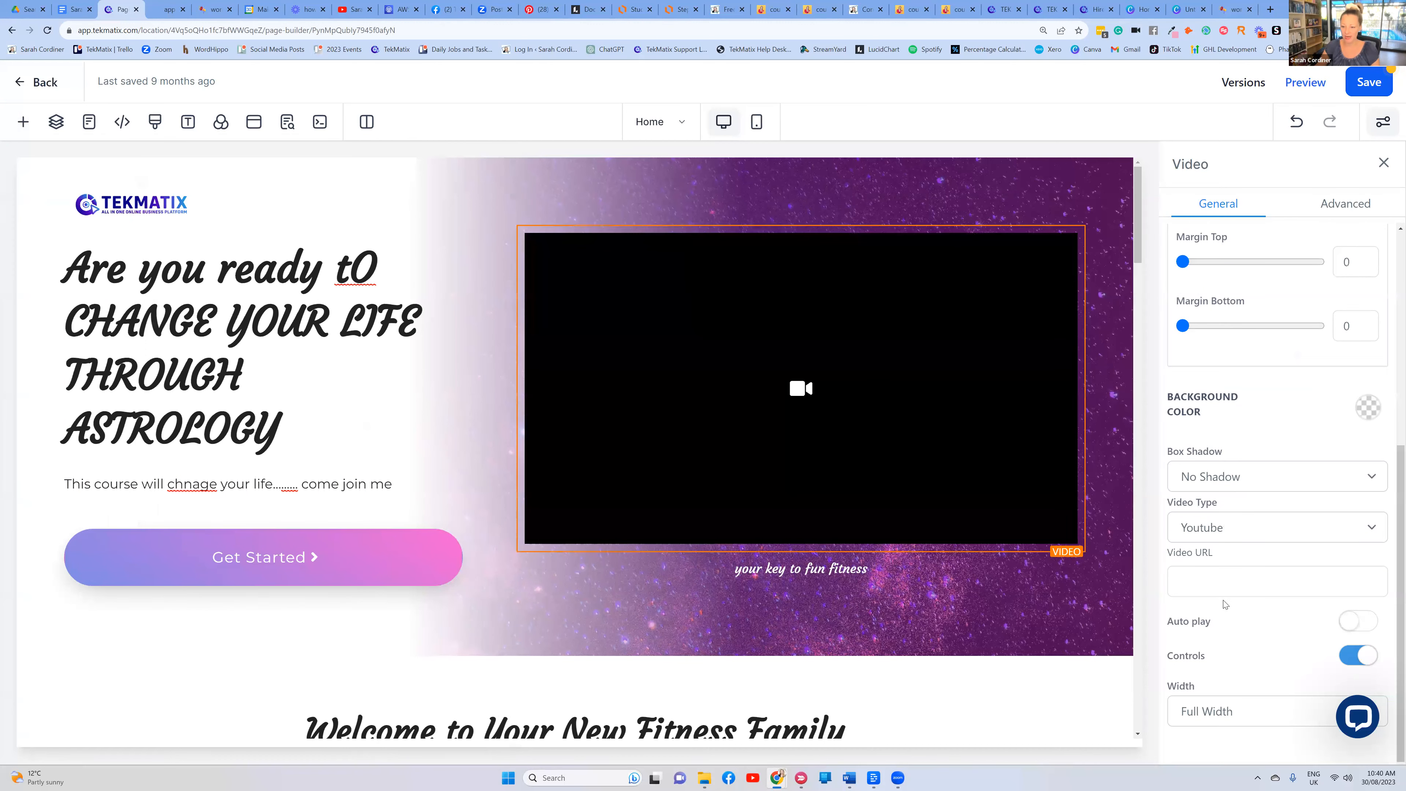
pyautogui.click(1228, 526)
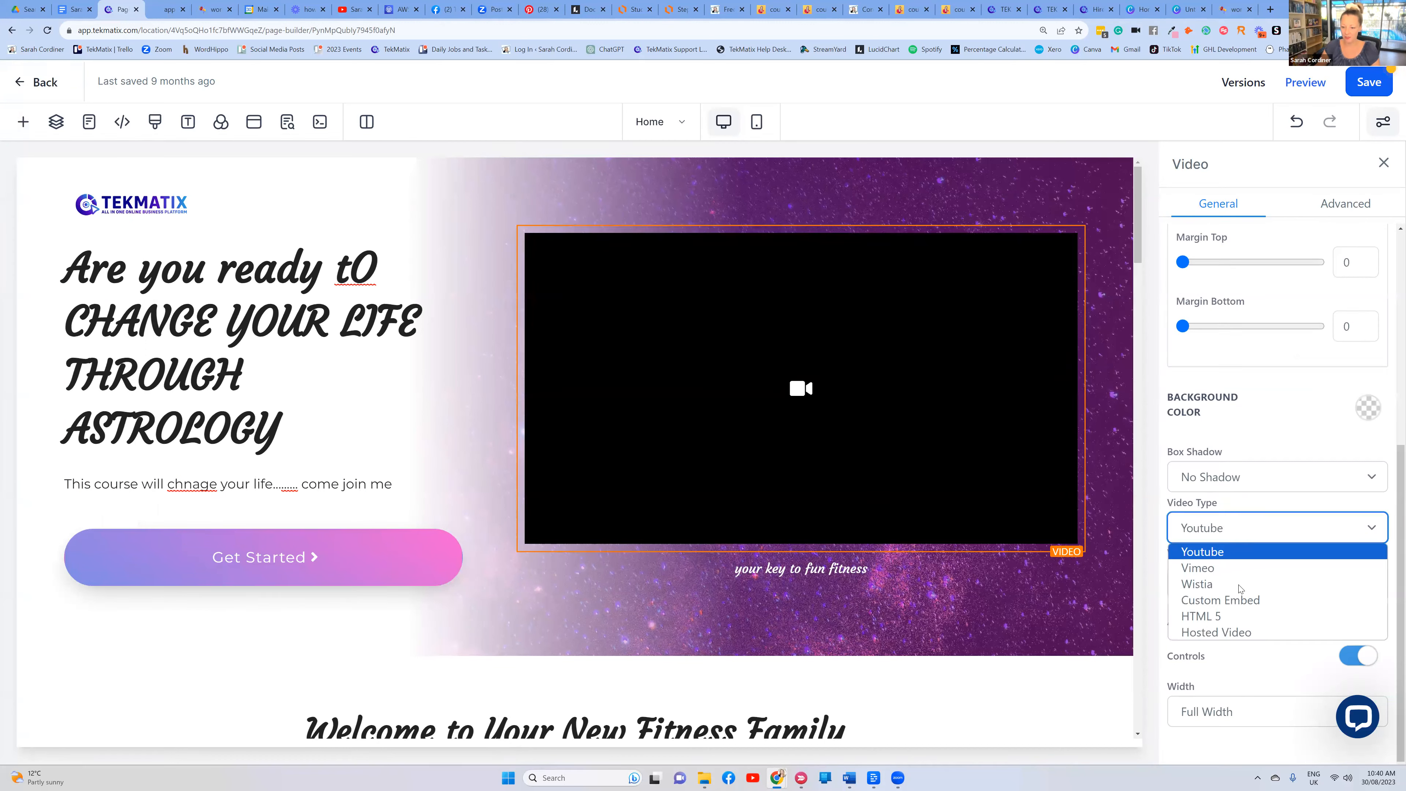
# Try Hosted Video as the video source, then set the type back to YouTube
pyautogui.click(1221, 633)
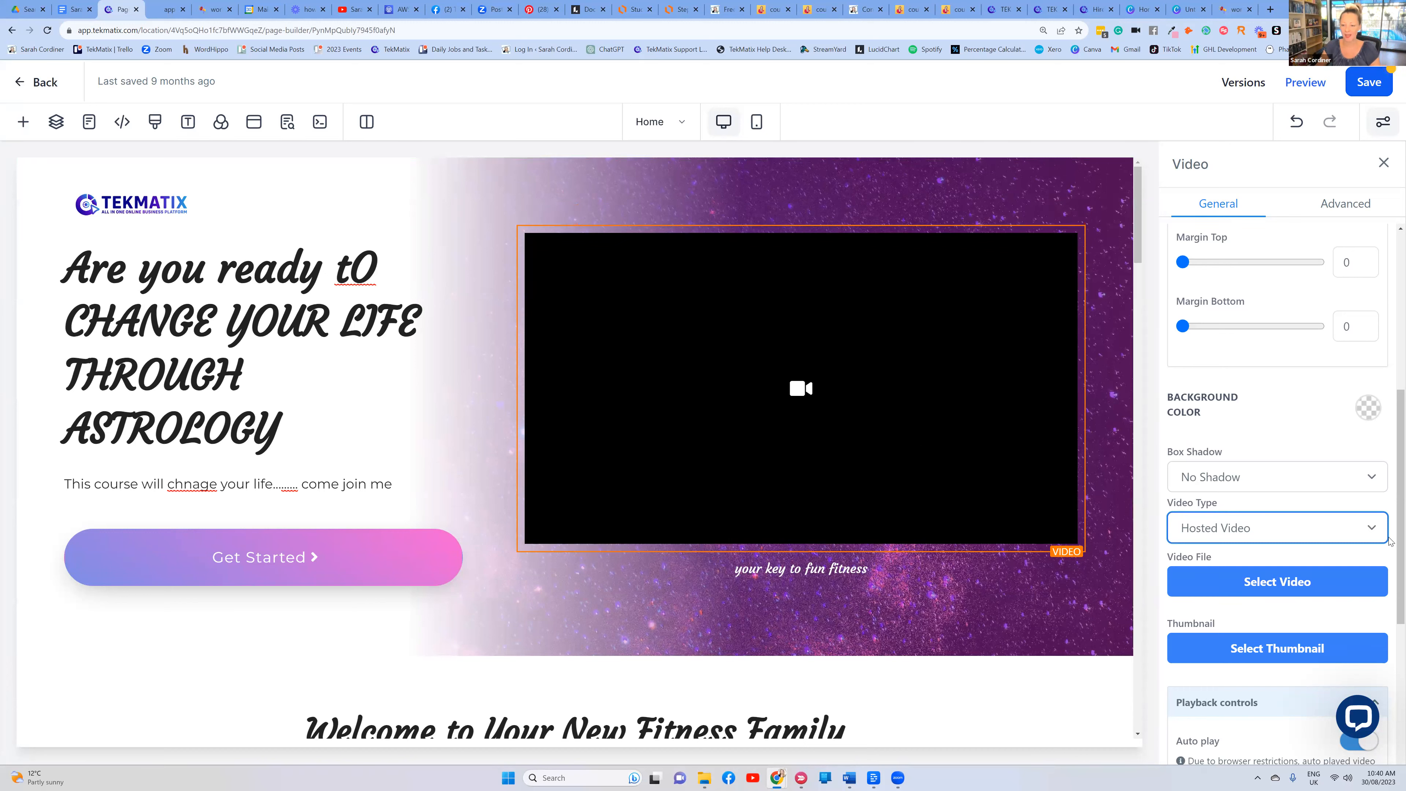
pyautogui.scroll(-5, 1361, 443)
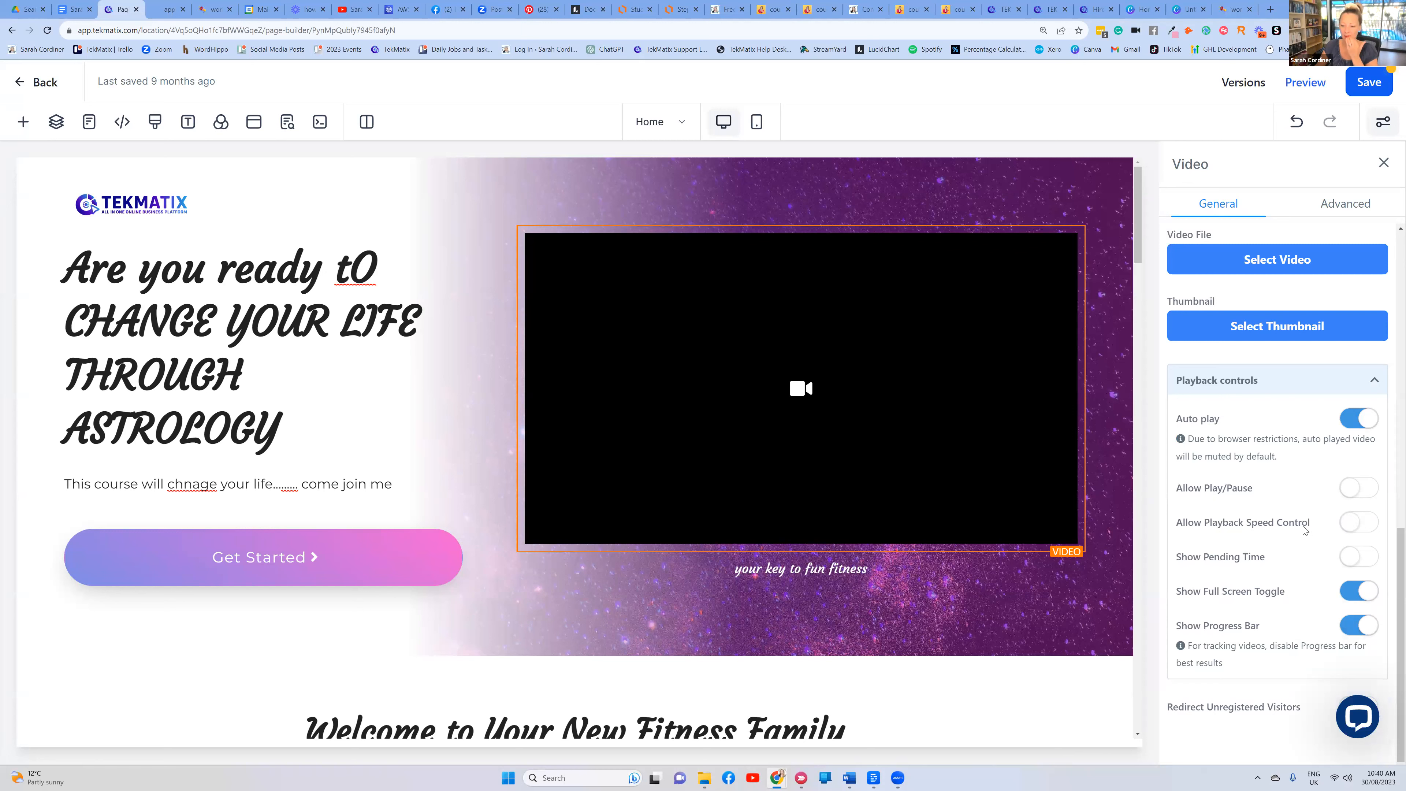
pyautogui.scroll(2, 1279, 576)
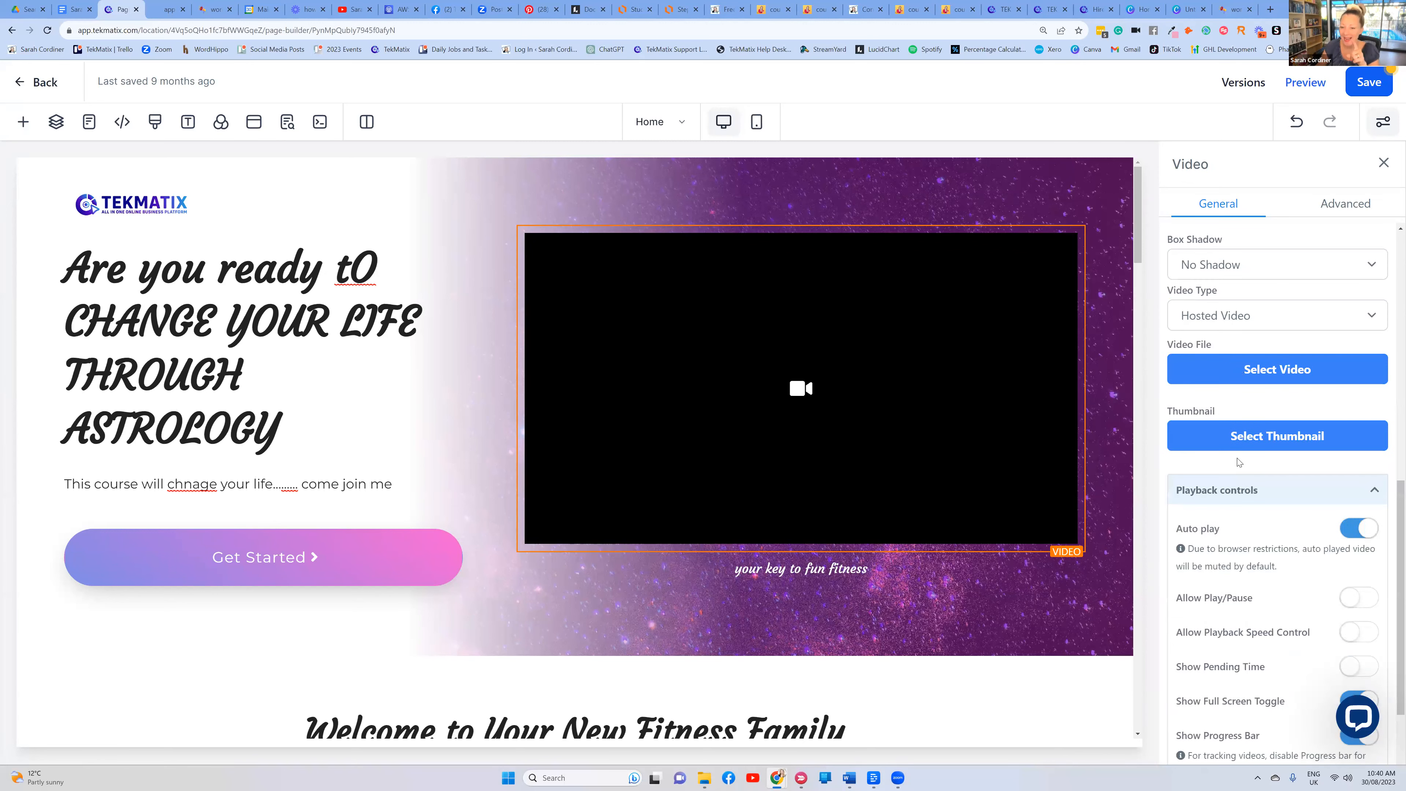
pyautogui.scroll(1, 1238, 462)
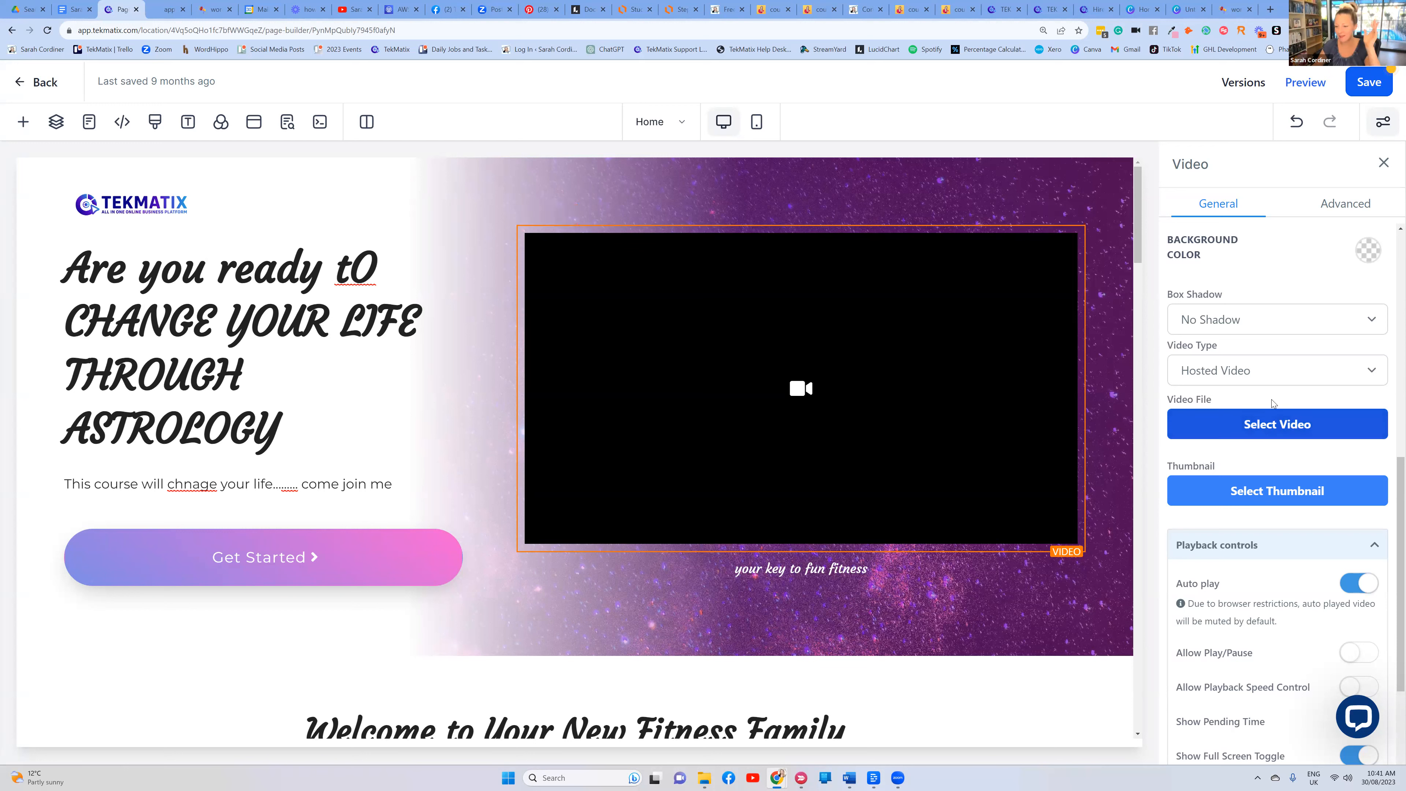
pyautogui.click(1250, 375)
pyautogui.click(1245, 395)
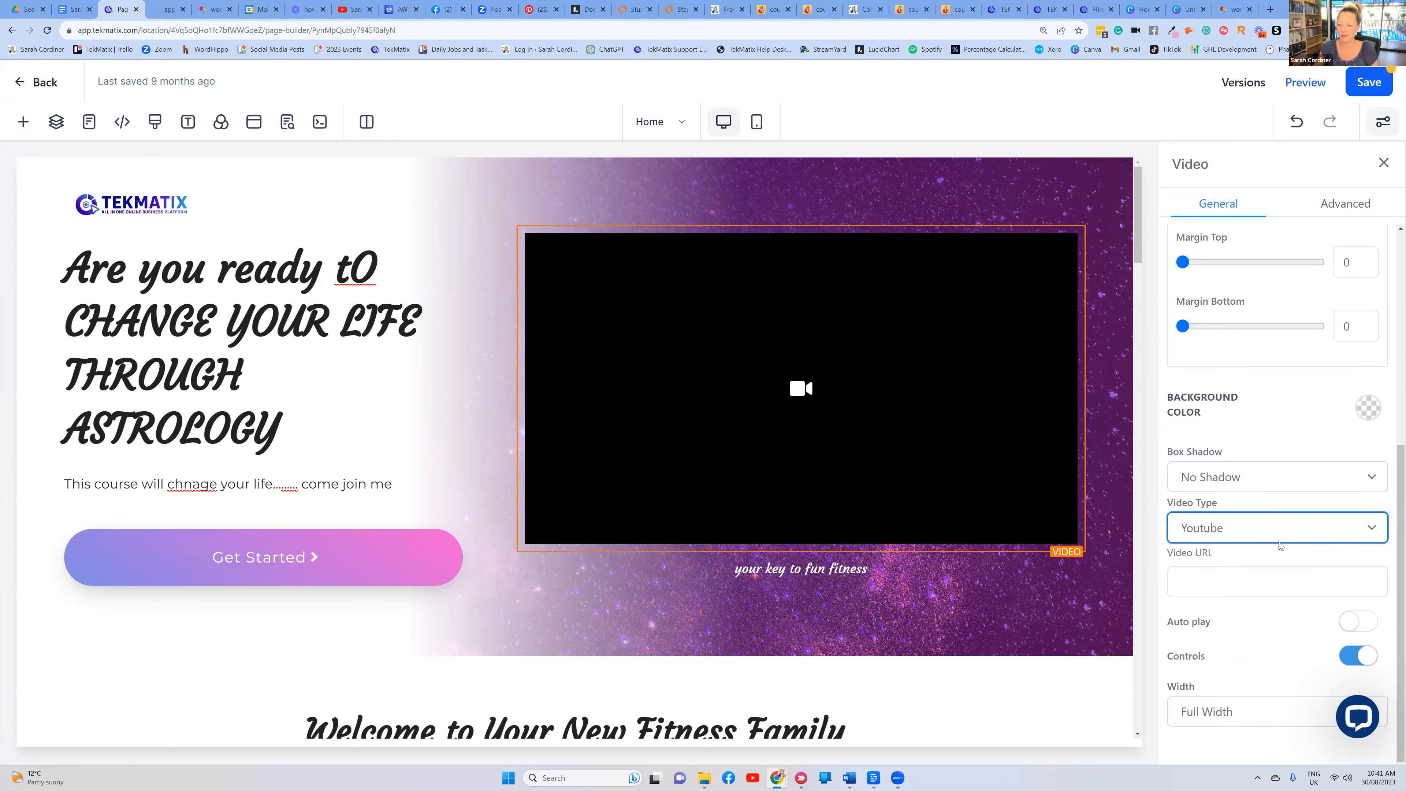
# Open the YouTube video 'How do you price and package your online course?' for its link
pyautogui.click(1212, 555)
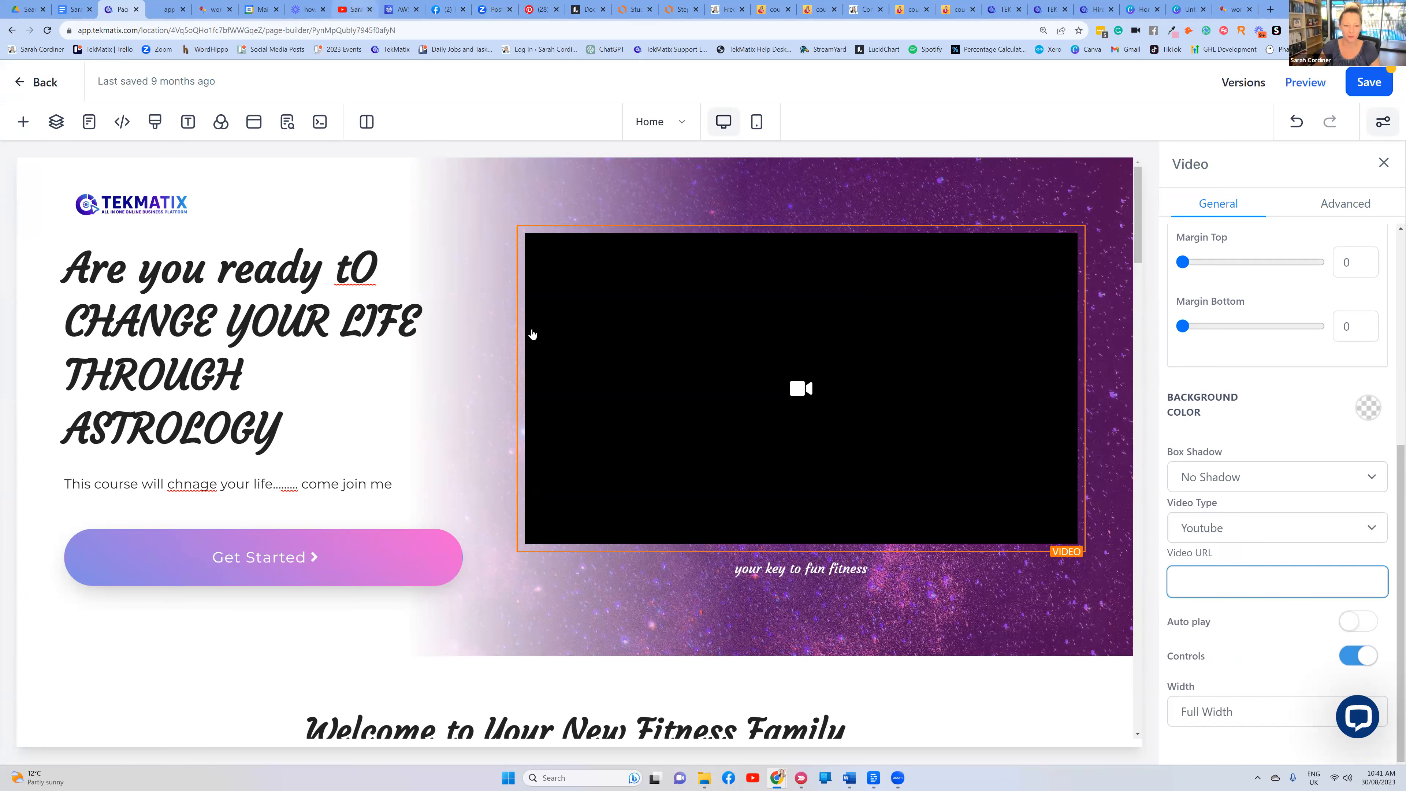
pyautogui.click(349, 10)
pyautogui.click(474, 607)
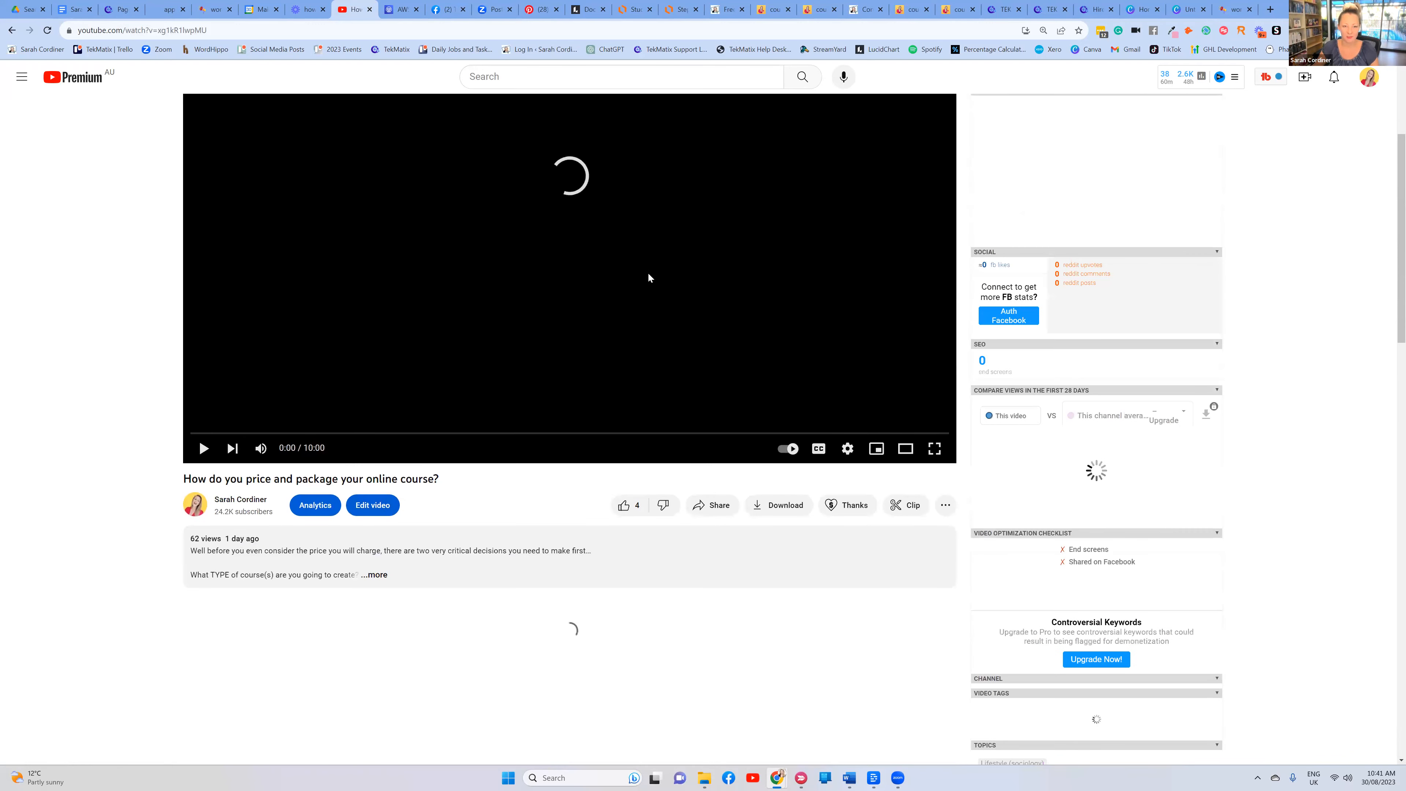
# Copy the pricing and packaging video's link from YouTube's Share dialog
pyautogui.scroll(-3, 659, 405)
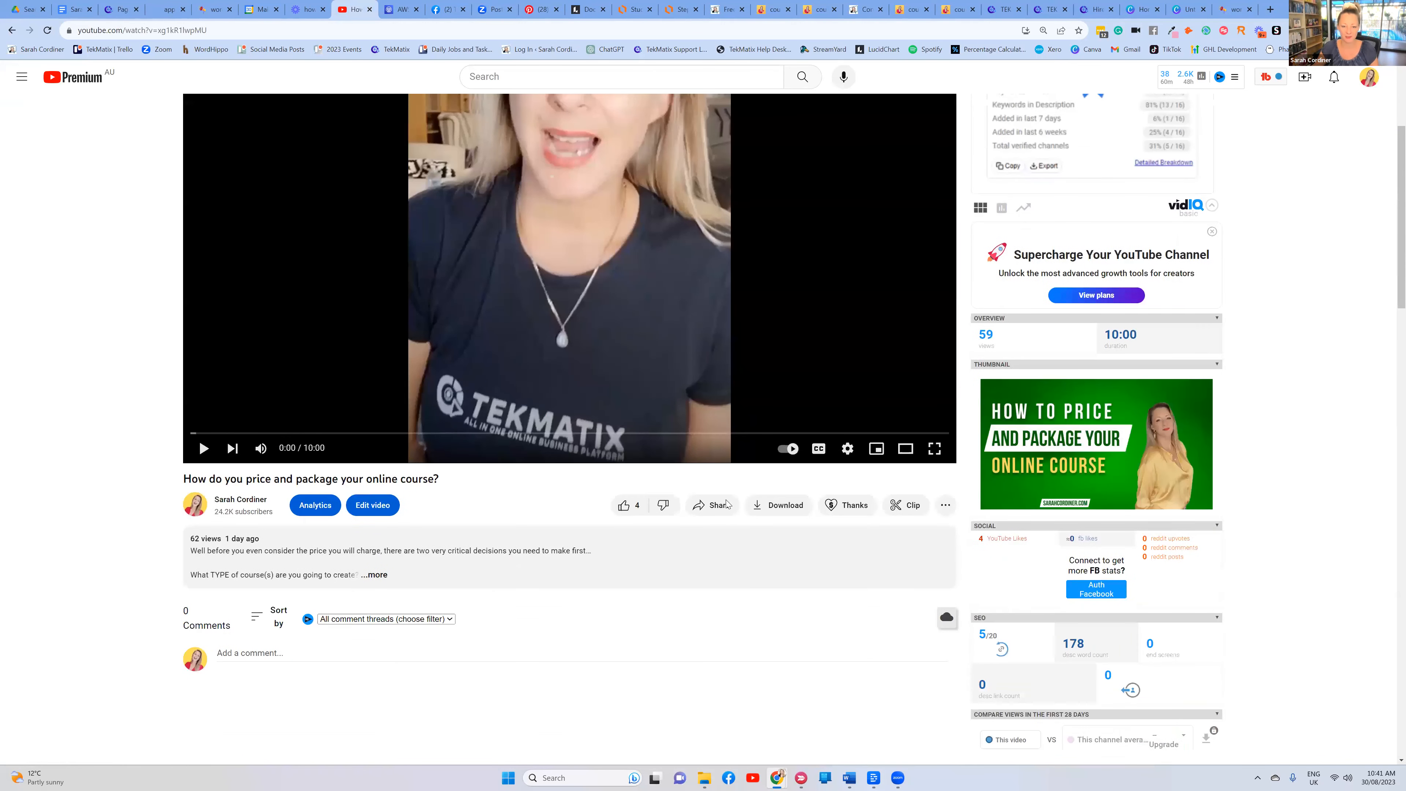
pyautogui.click(711, 506)
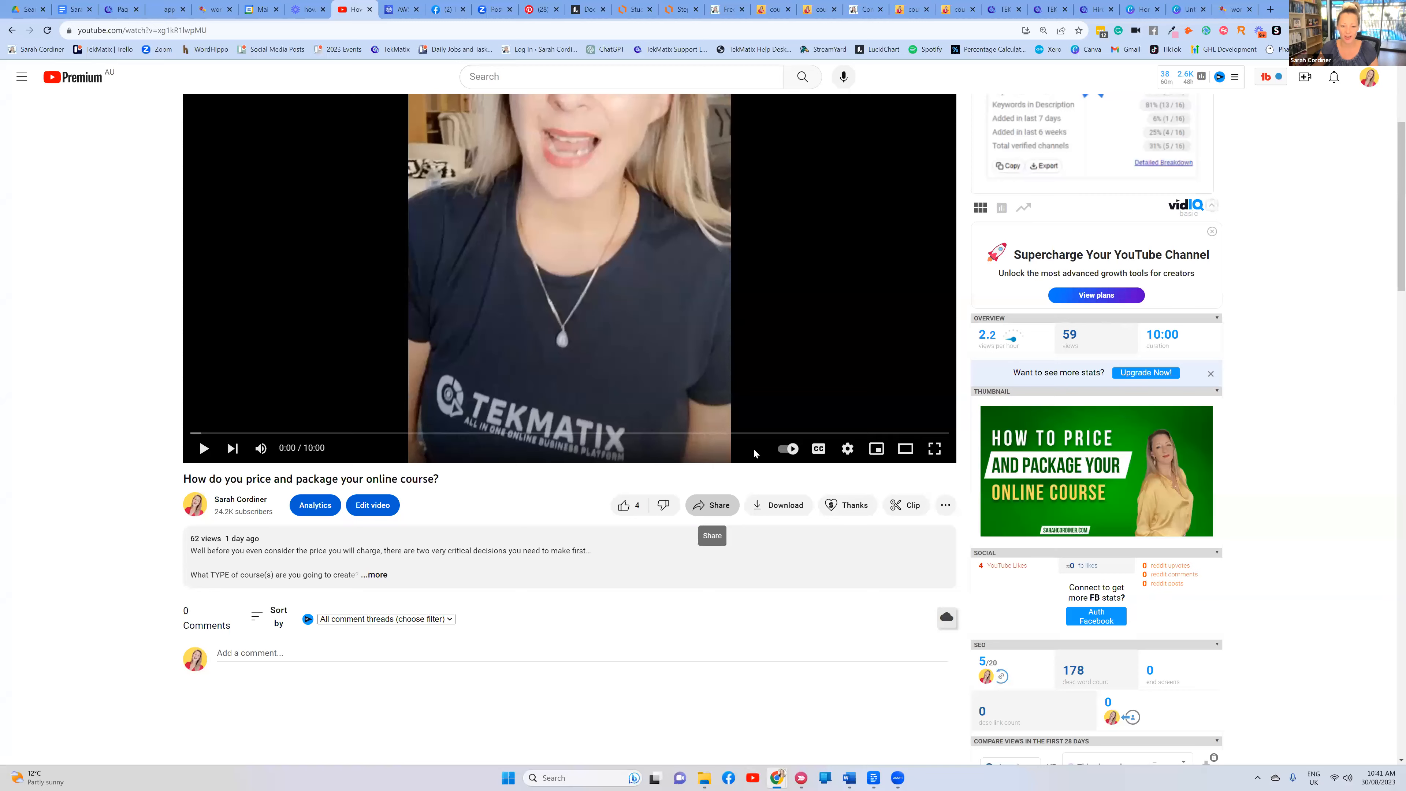
pyautogui.click(822, 485)
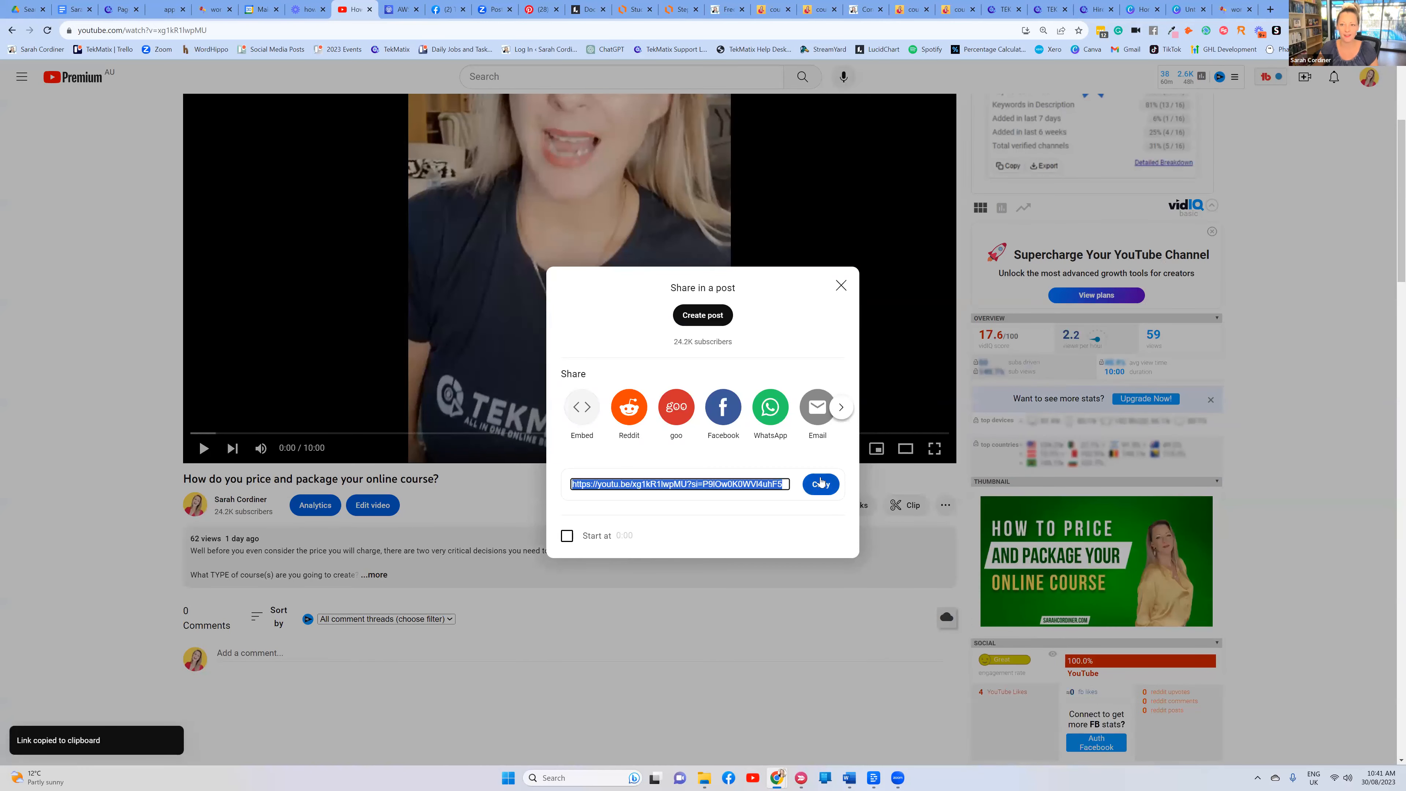
# Paste the YouTube link into the Video URL, leaving autoplay off
pyautogui.click(119, 9)
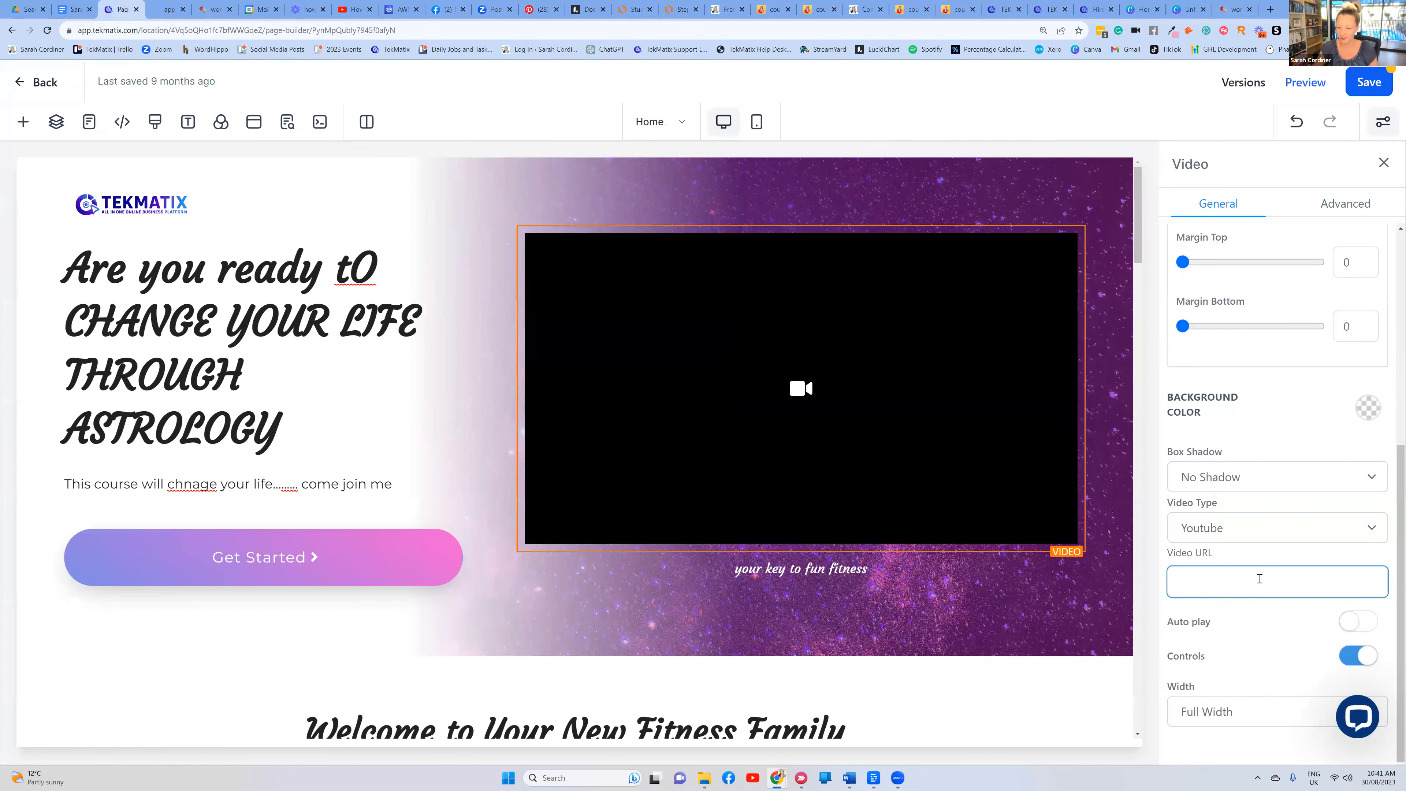
pyautogui.hotkey('ctrl', 'v')
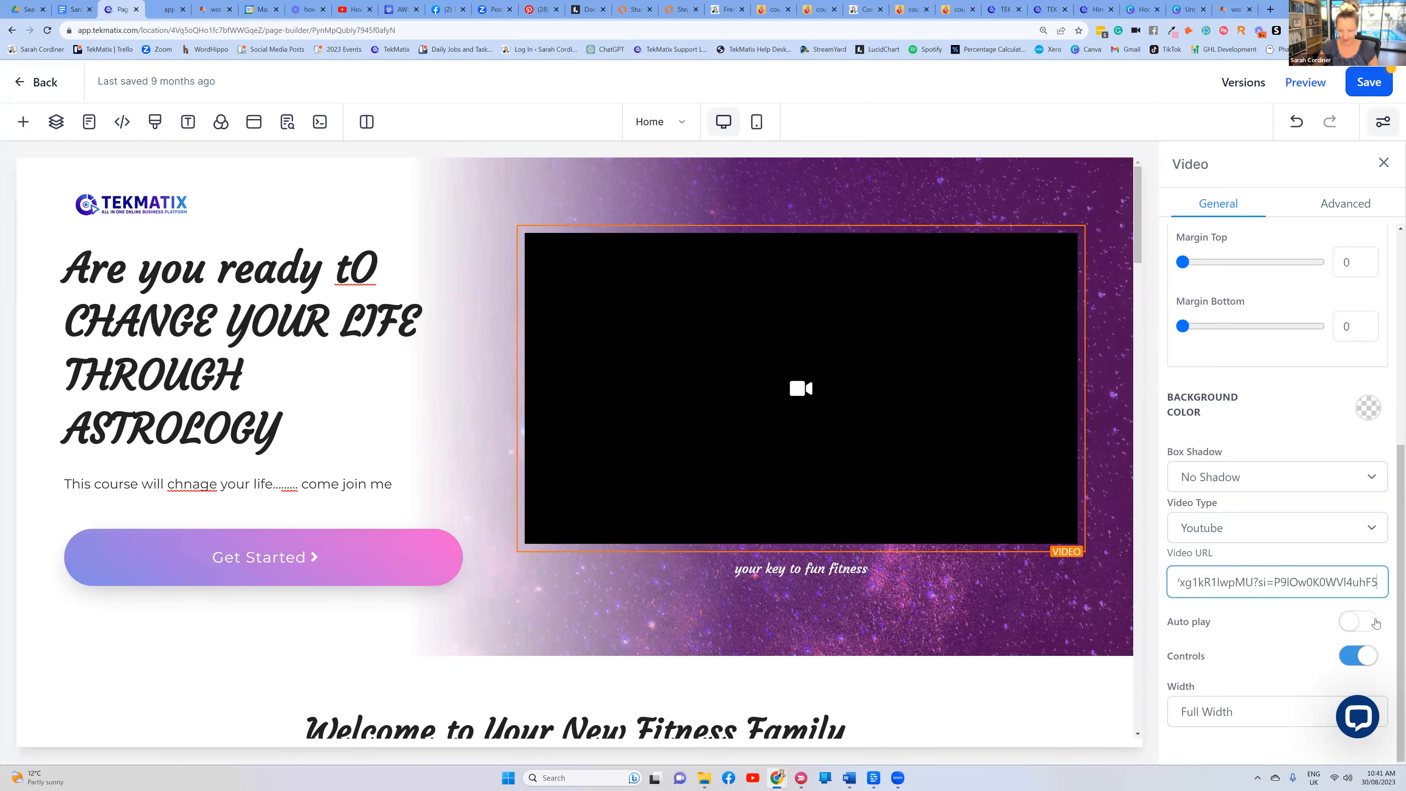
pyautogui.click(1357, 621)
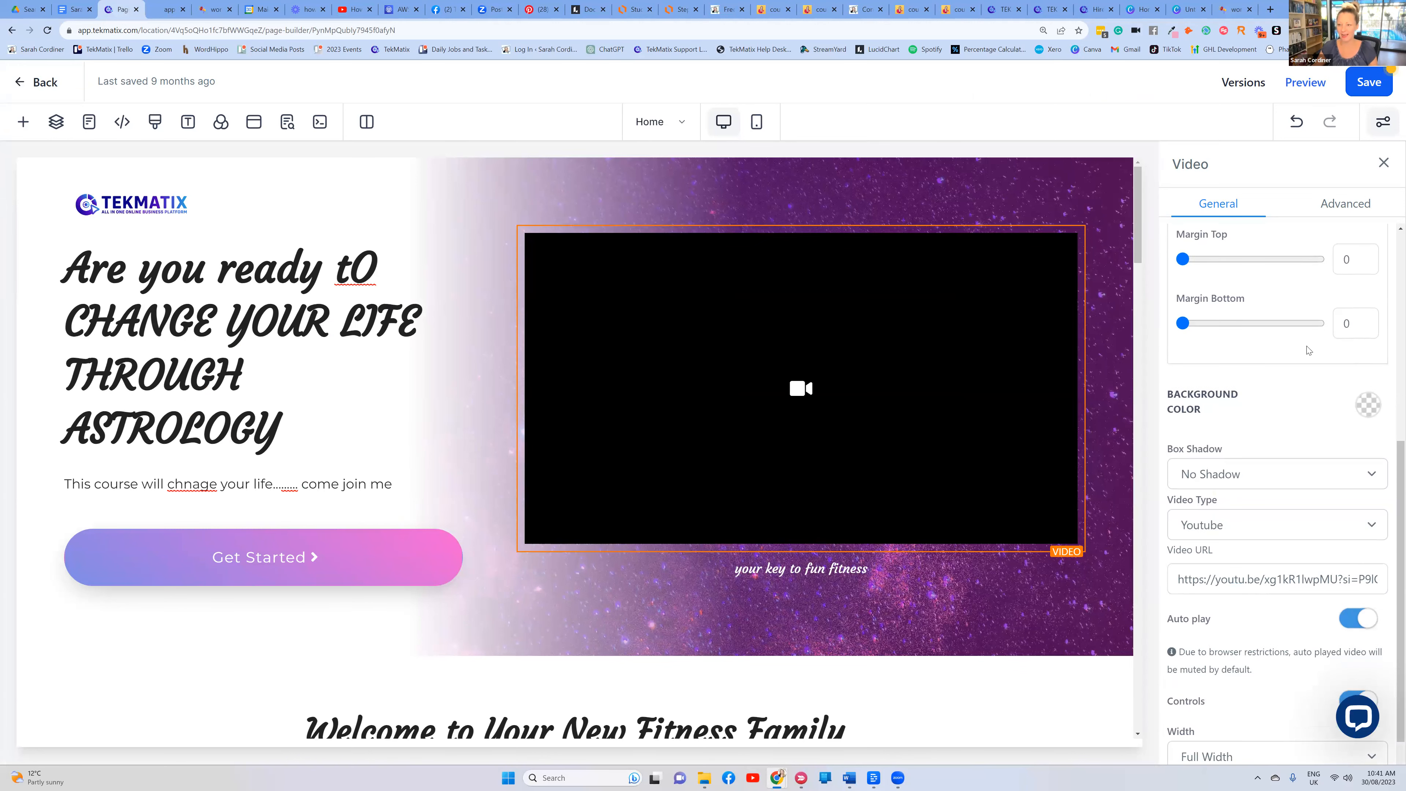
pyautogui.click(1297, 121)
# Save the page and dismiss the SEO Meta Data panel
pyautogui.click(1369, 82)
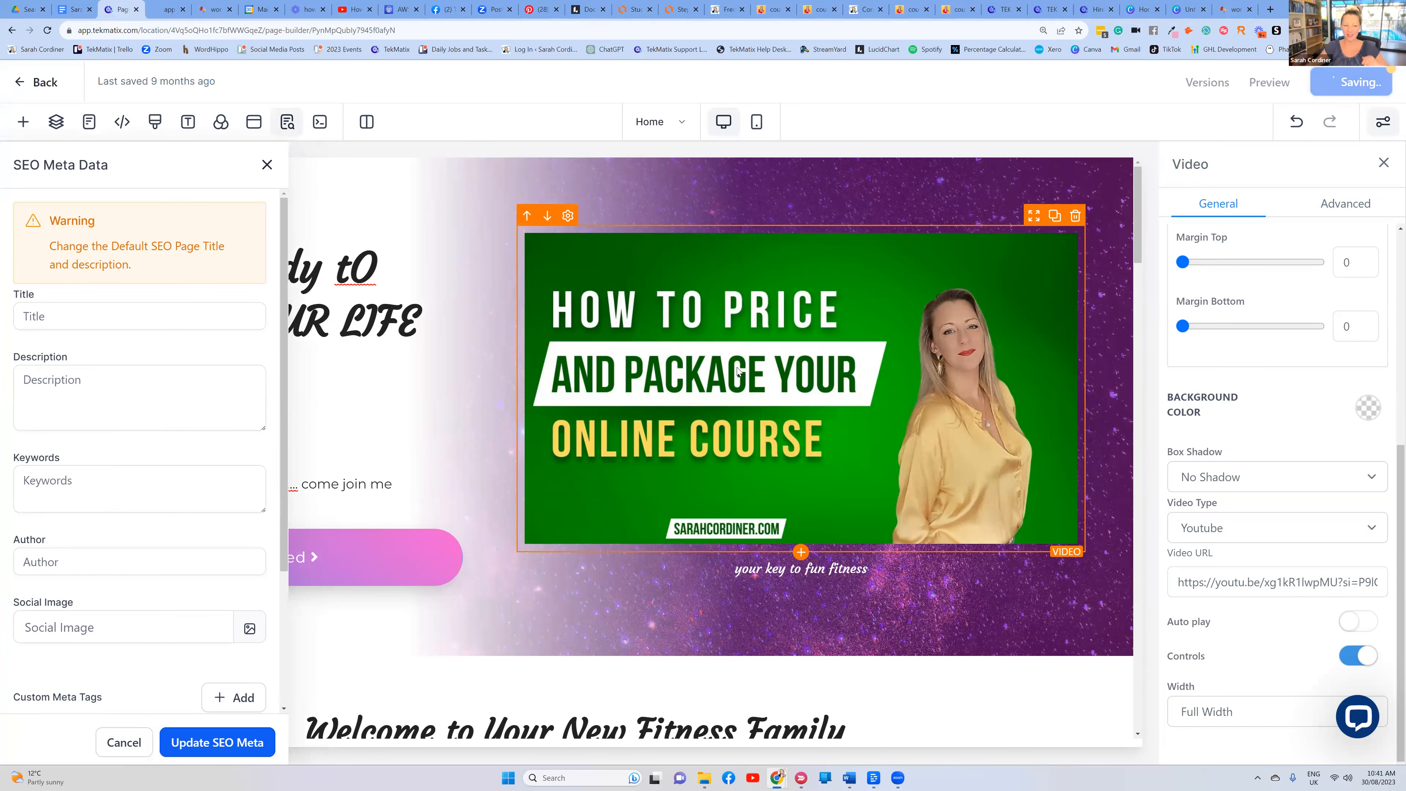
pyautogui.click(114, 746)
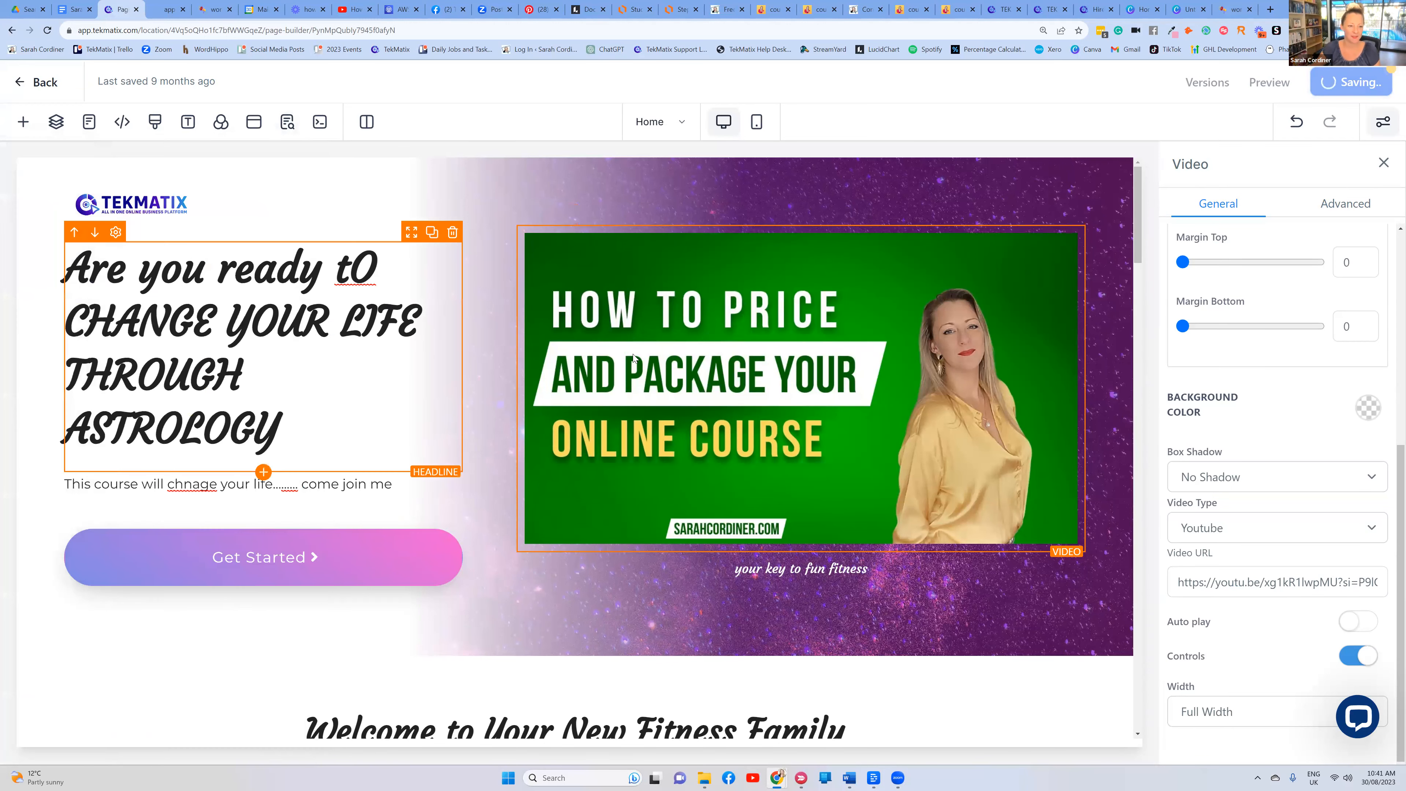
pyautogui.scroll(-5, 633, 354)
pyautogui.scroll(3, 673, 512)
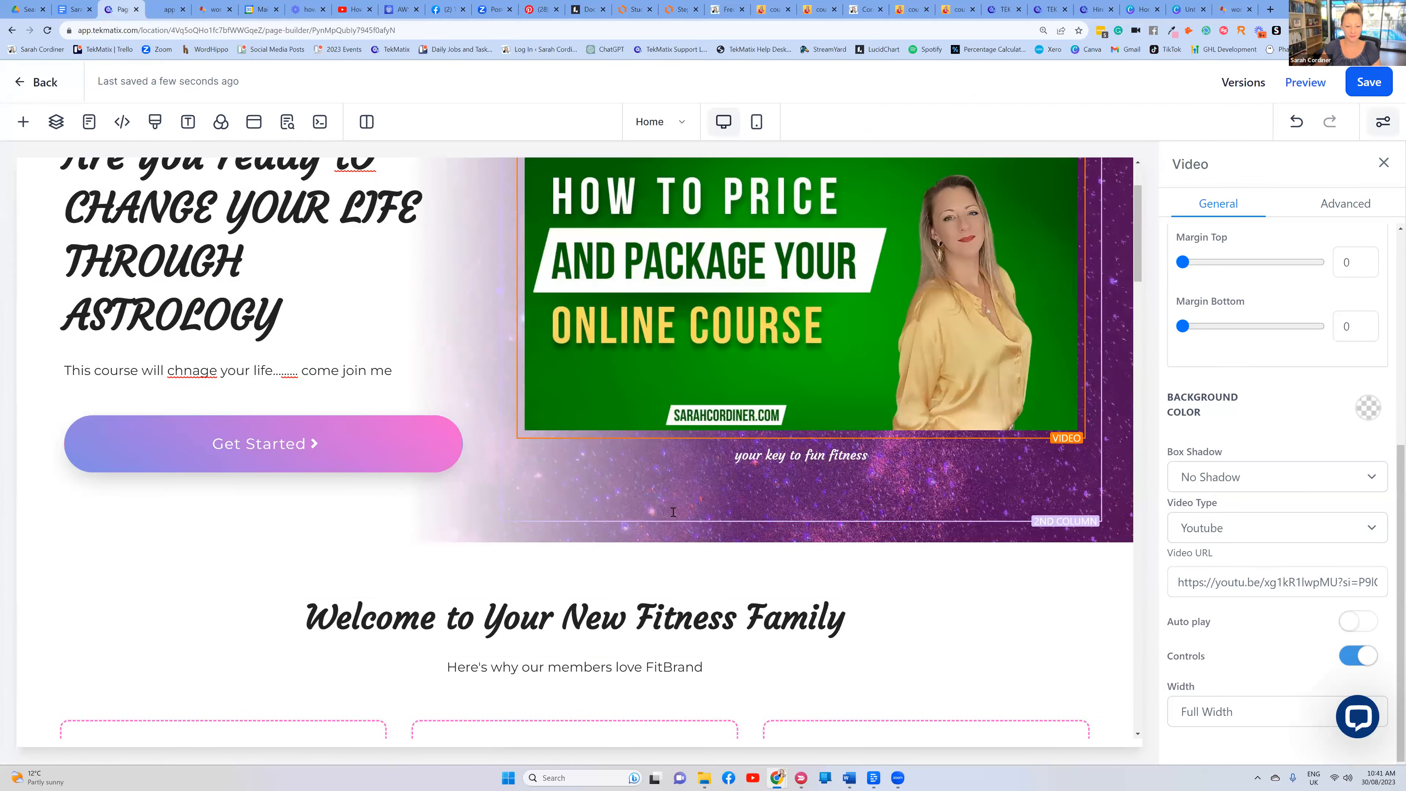
pyautogui.scroll(-5, 673, 511)
# Replace the Welcome headline with 'Describe your course' and bring up the Free stuff page
pyautogui.click(319, 363)
pyautogui.tripleClick(319, 362)
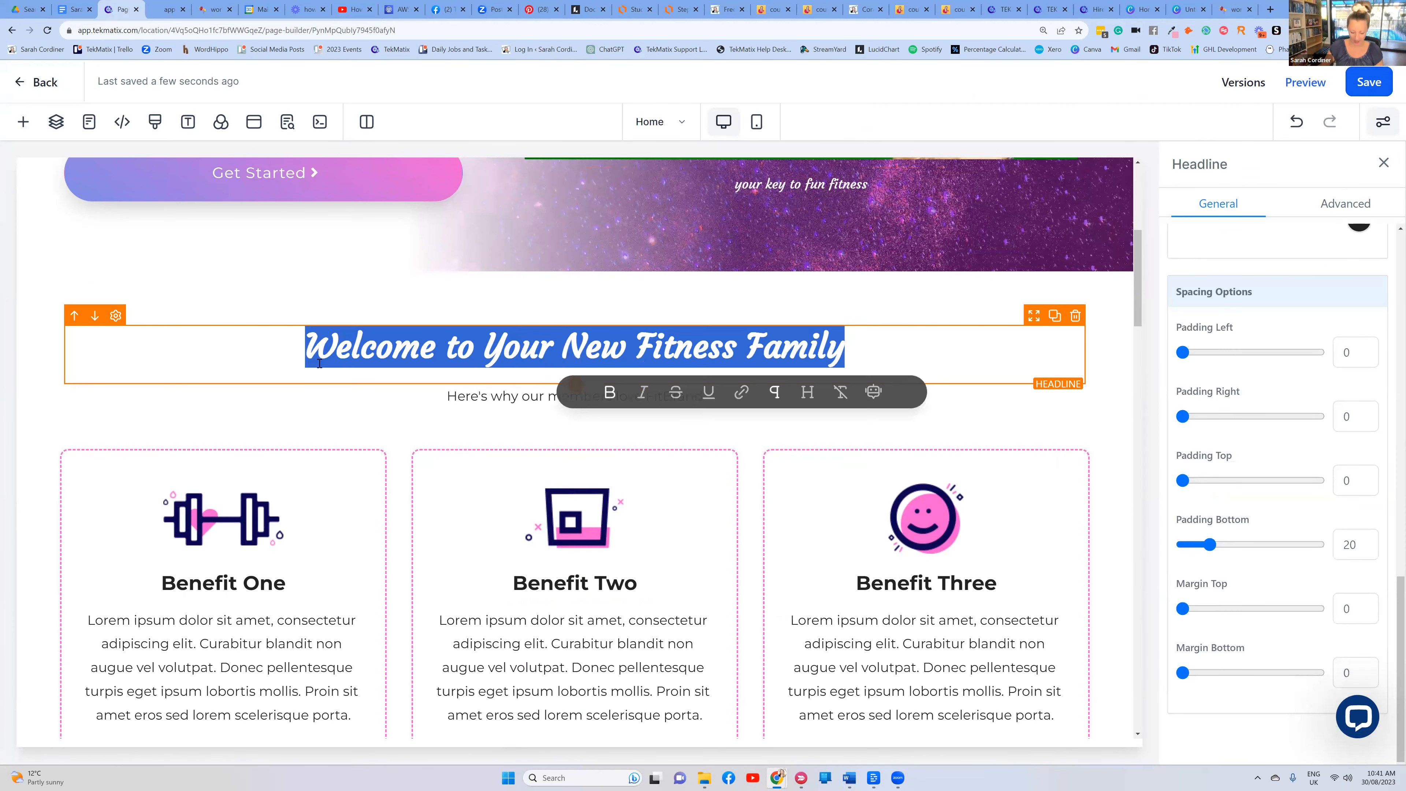
pyautogui.write('Describe ')
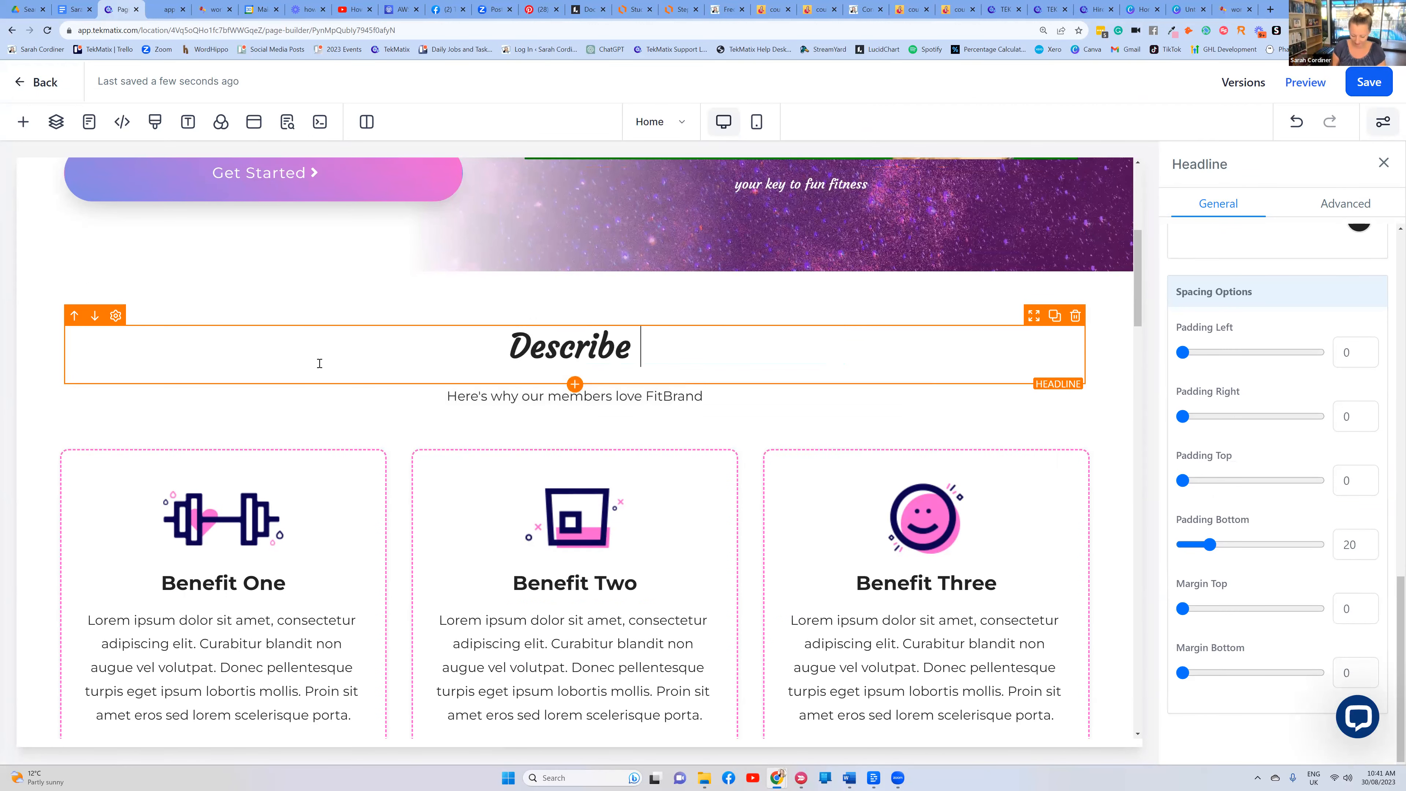
pyautogui.write('your course')
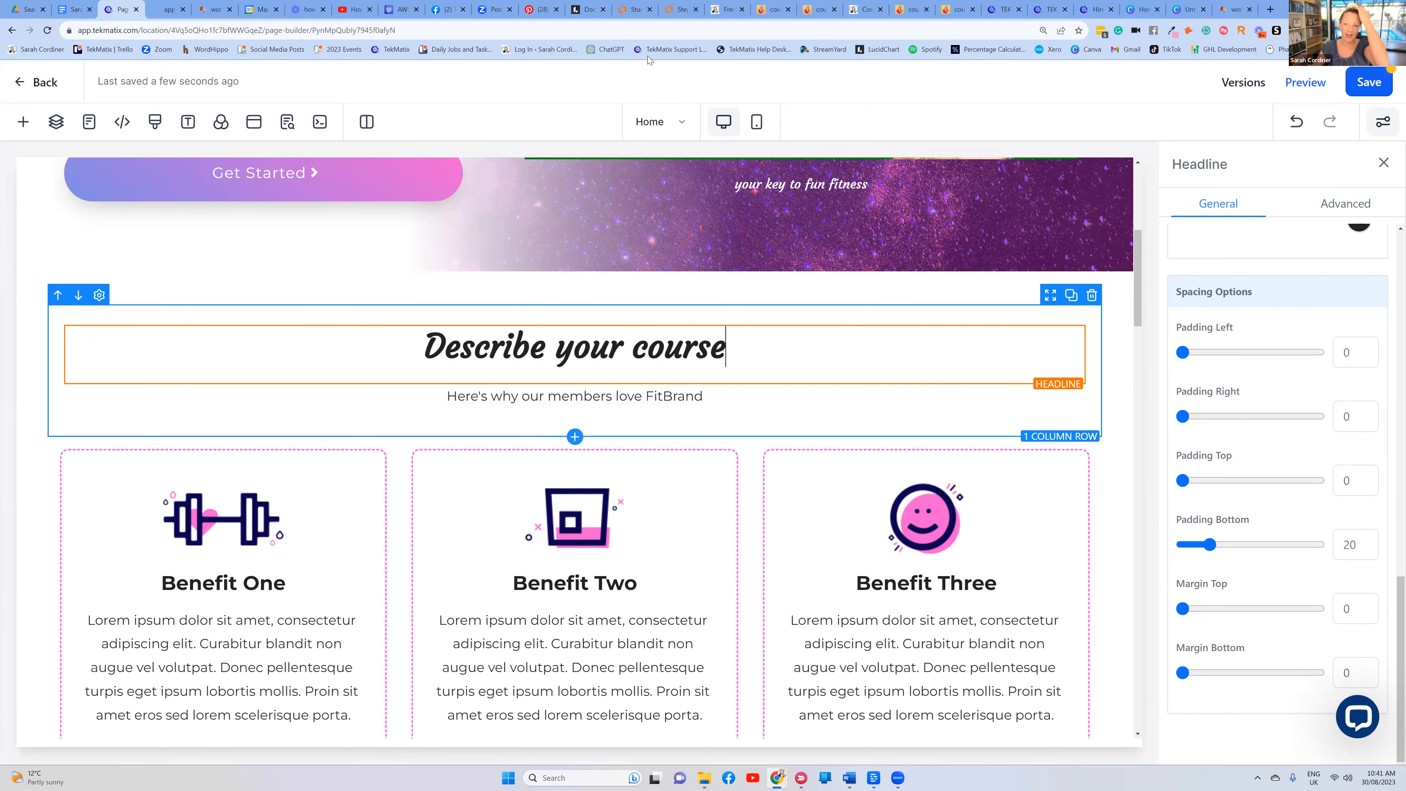
pyautogui.click(727, 10)
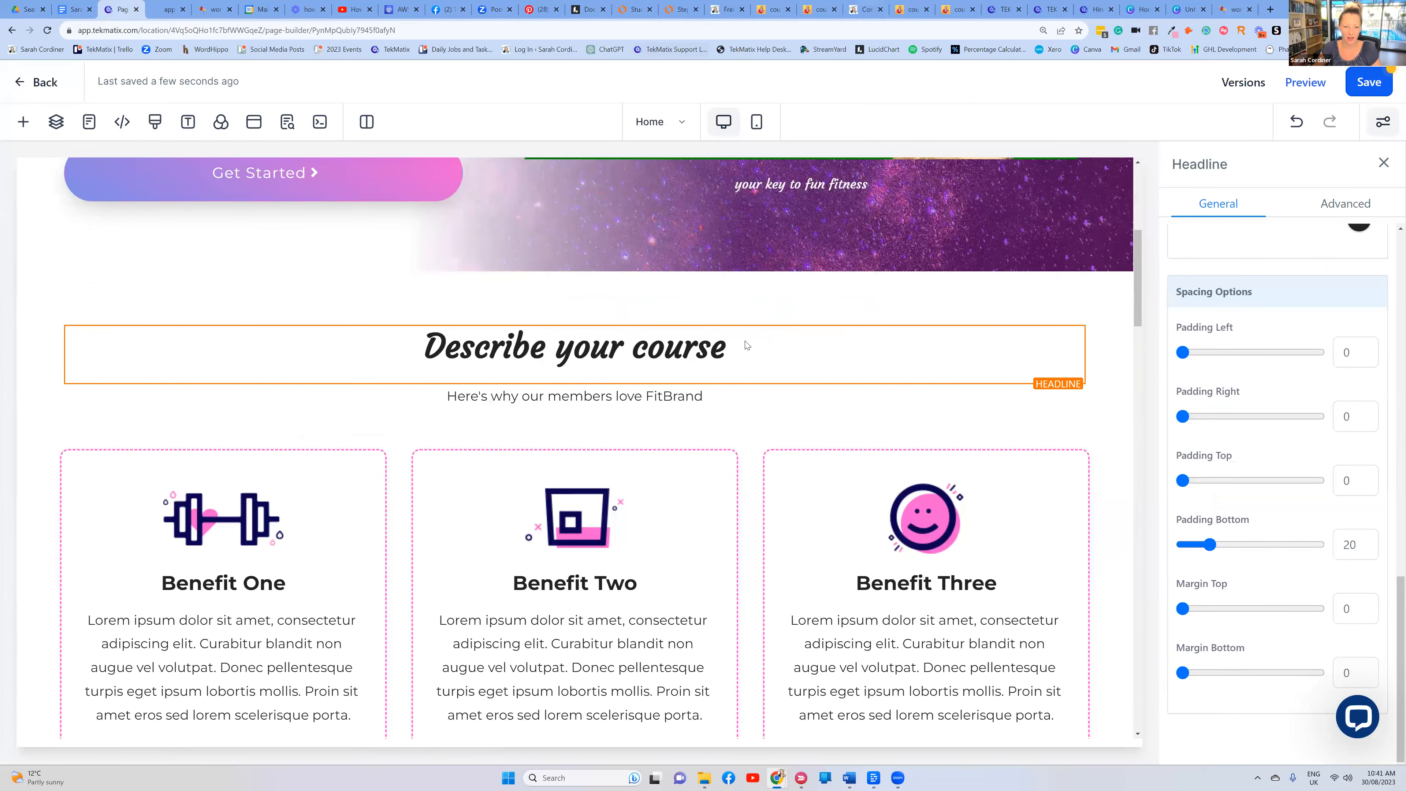
pyautogui.scroll(-6, 742, 342)
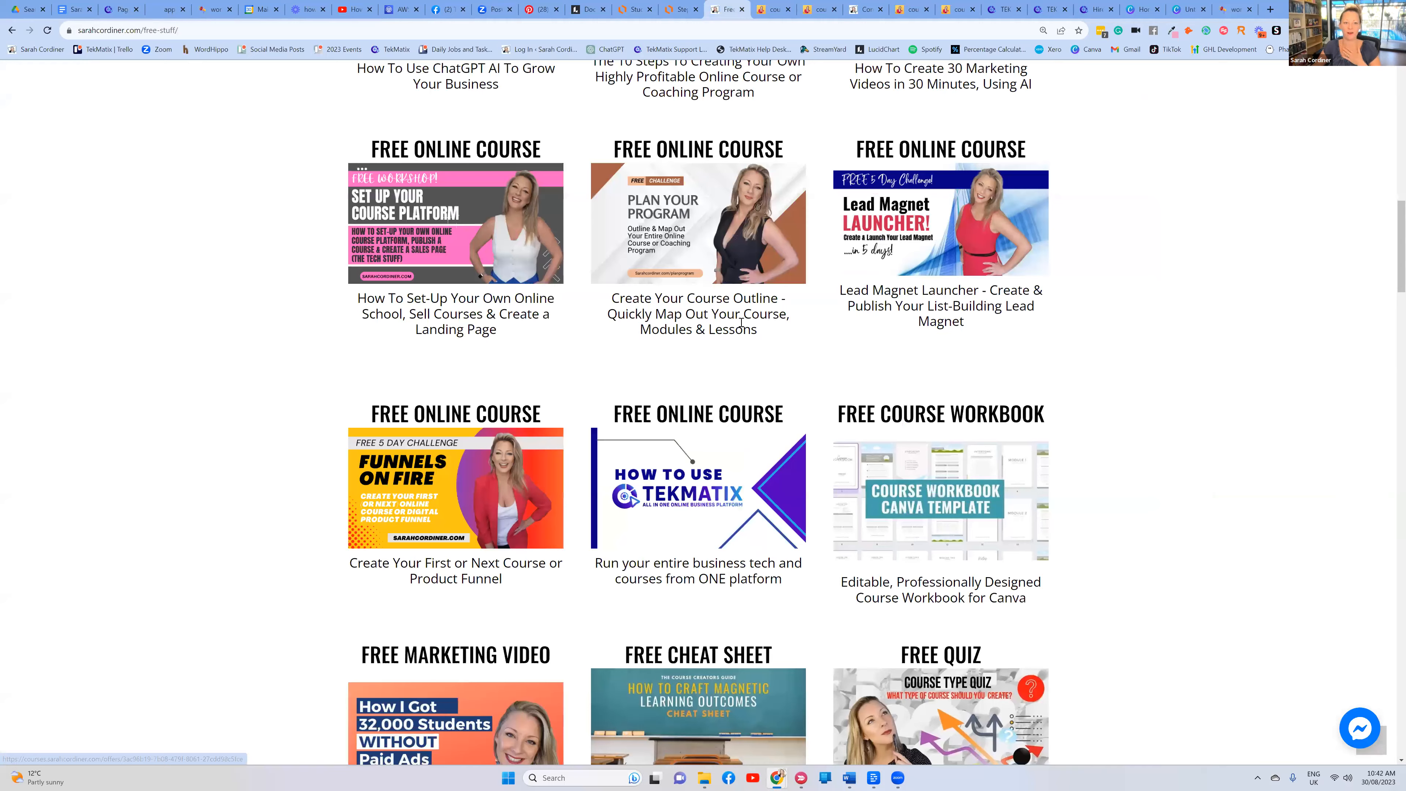
# Scroll up to the free-stuff page header, then go back to the Tekmatix page builder
pyautogui.scroll(3, 741, 324)
pyautogui.scroll(5, 742, 326)
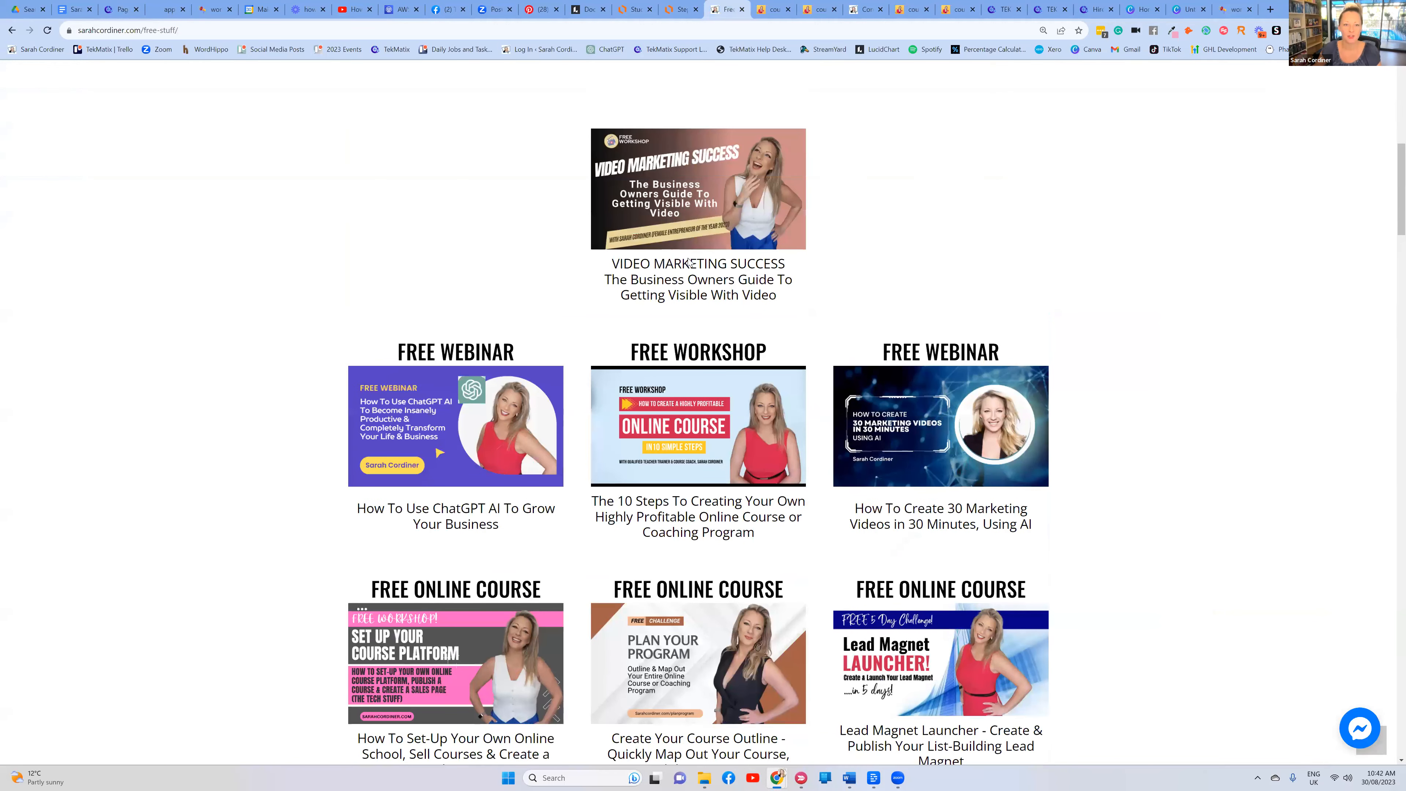
pyautogui.scroll(7, 481, 128)
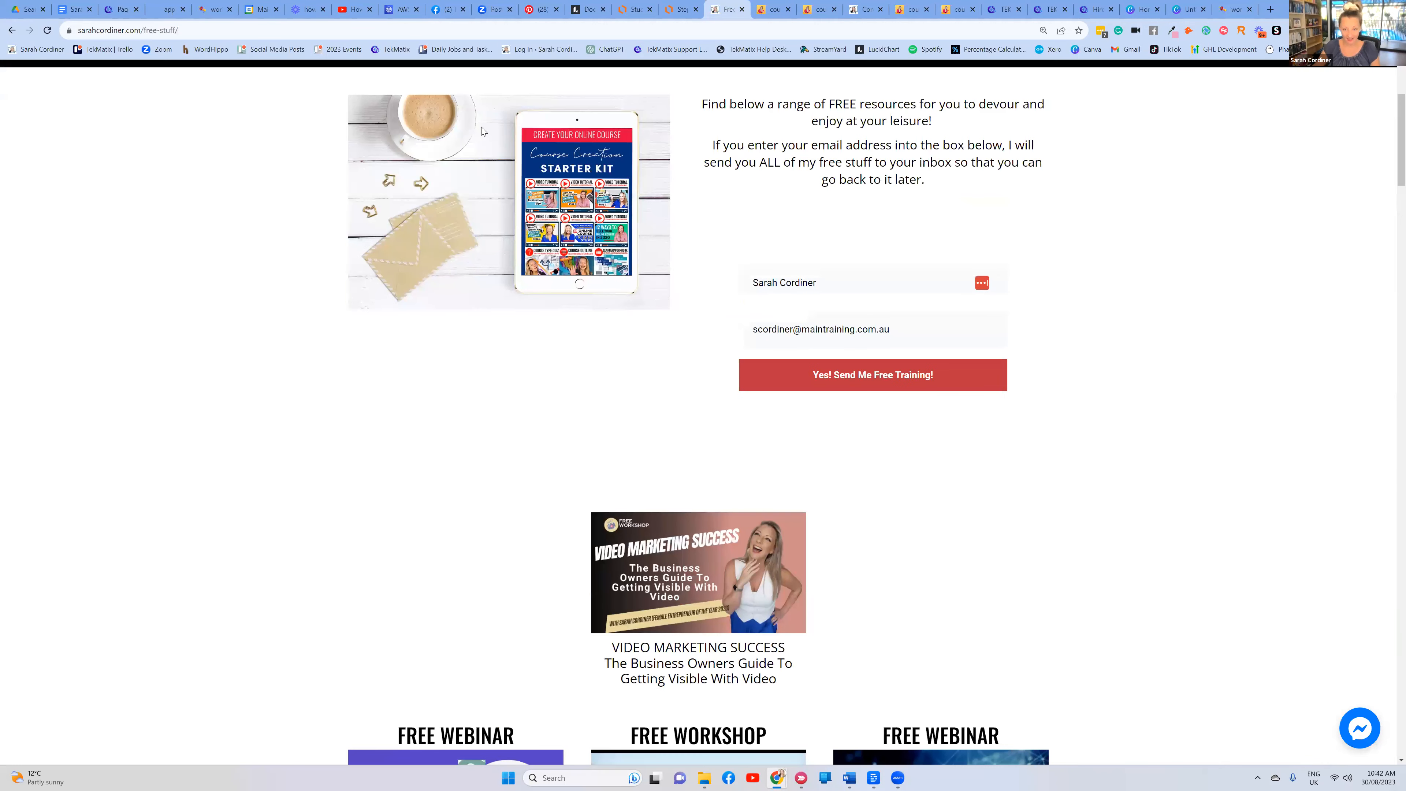
pyautogui.scroll(4, 481, 127)
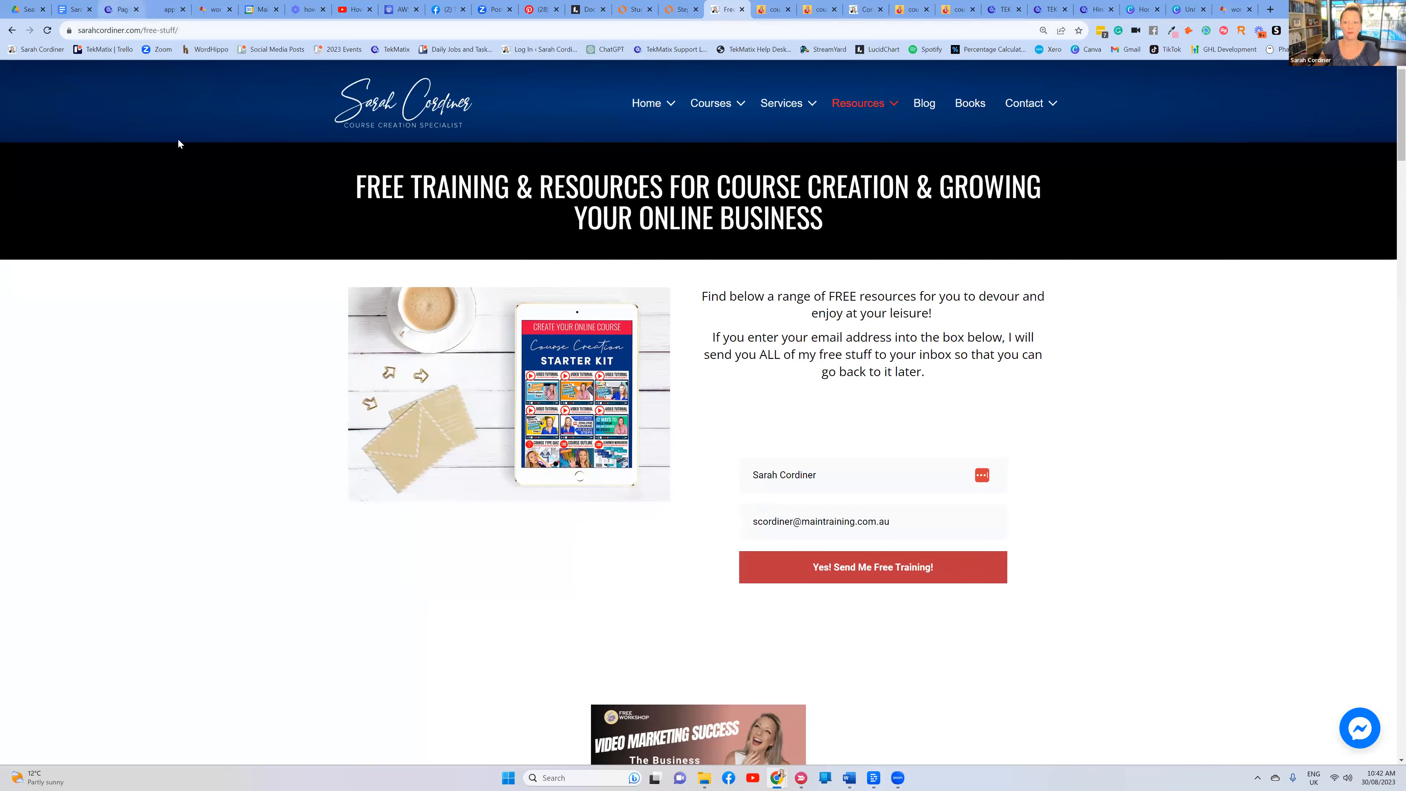
pyautogui.click(120, 10)
pyautogui.scroll(-2, 441, 287)
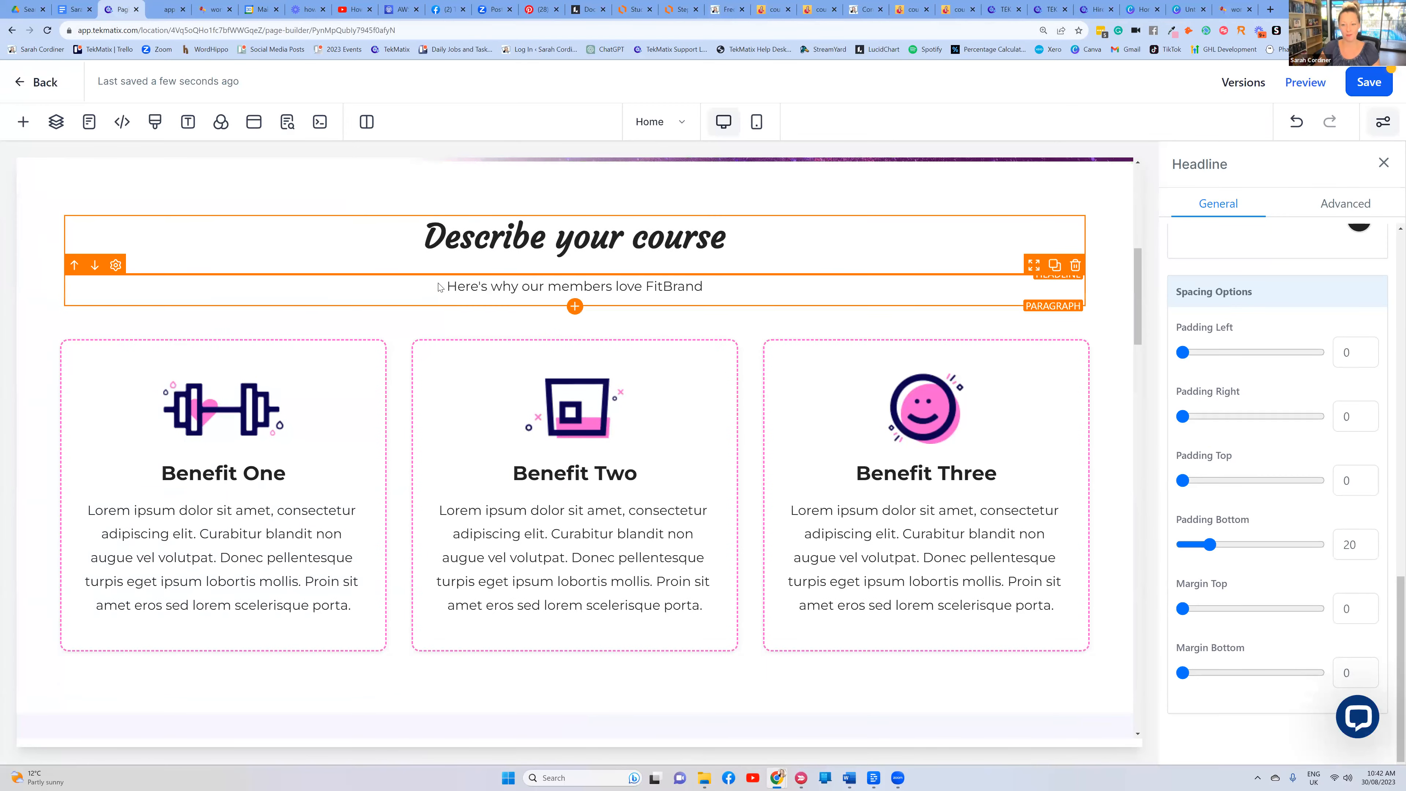
# Duplicate the Benefit One column, giving Benefit One, Benefit One, Benefit Two, Benefit Three
pyautogui.scroll(1, 438, 287)
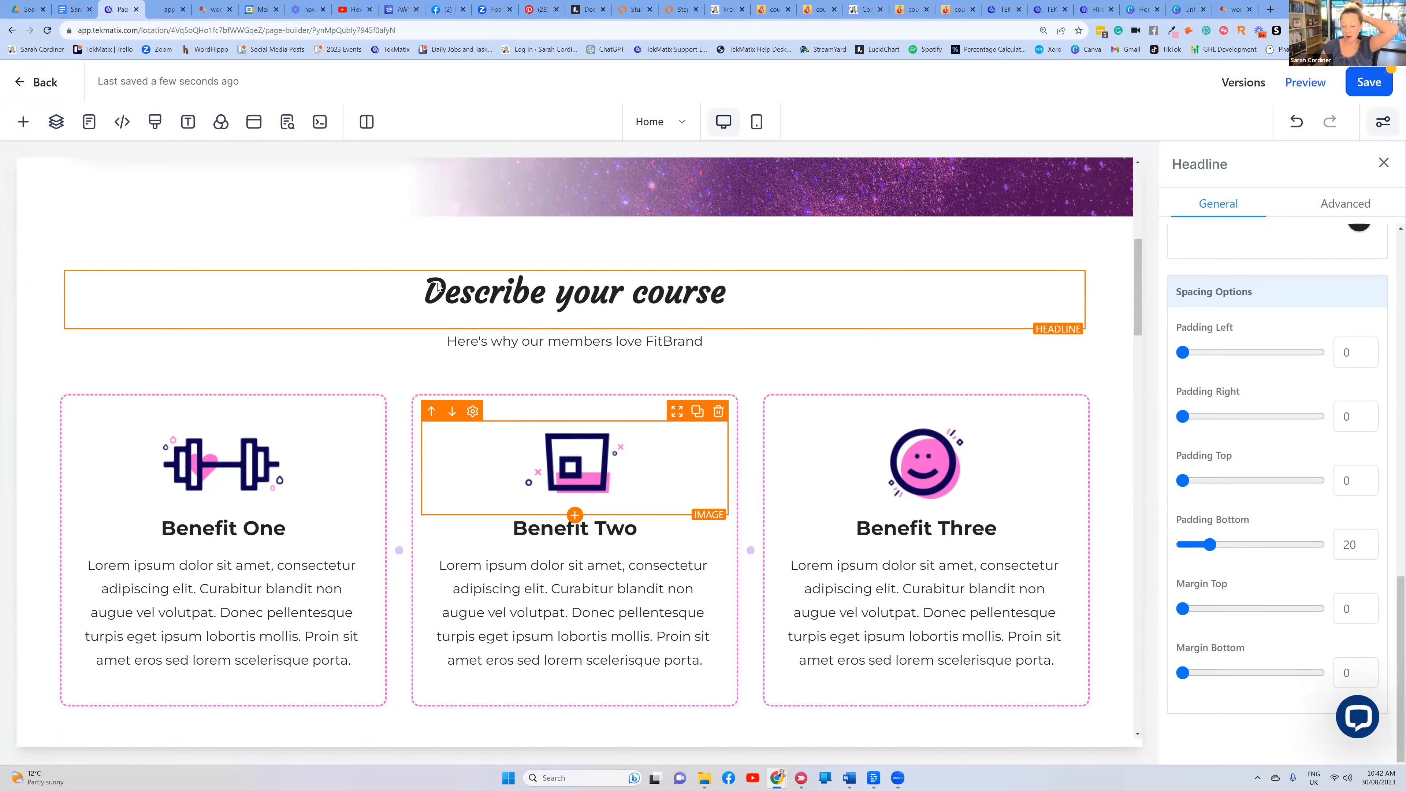
pyautogui.click(465, 278)
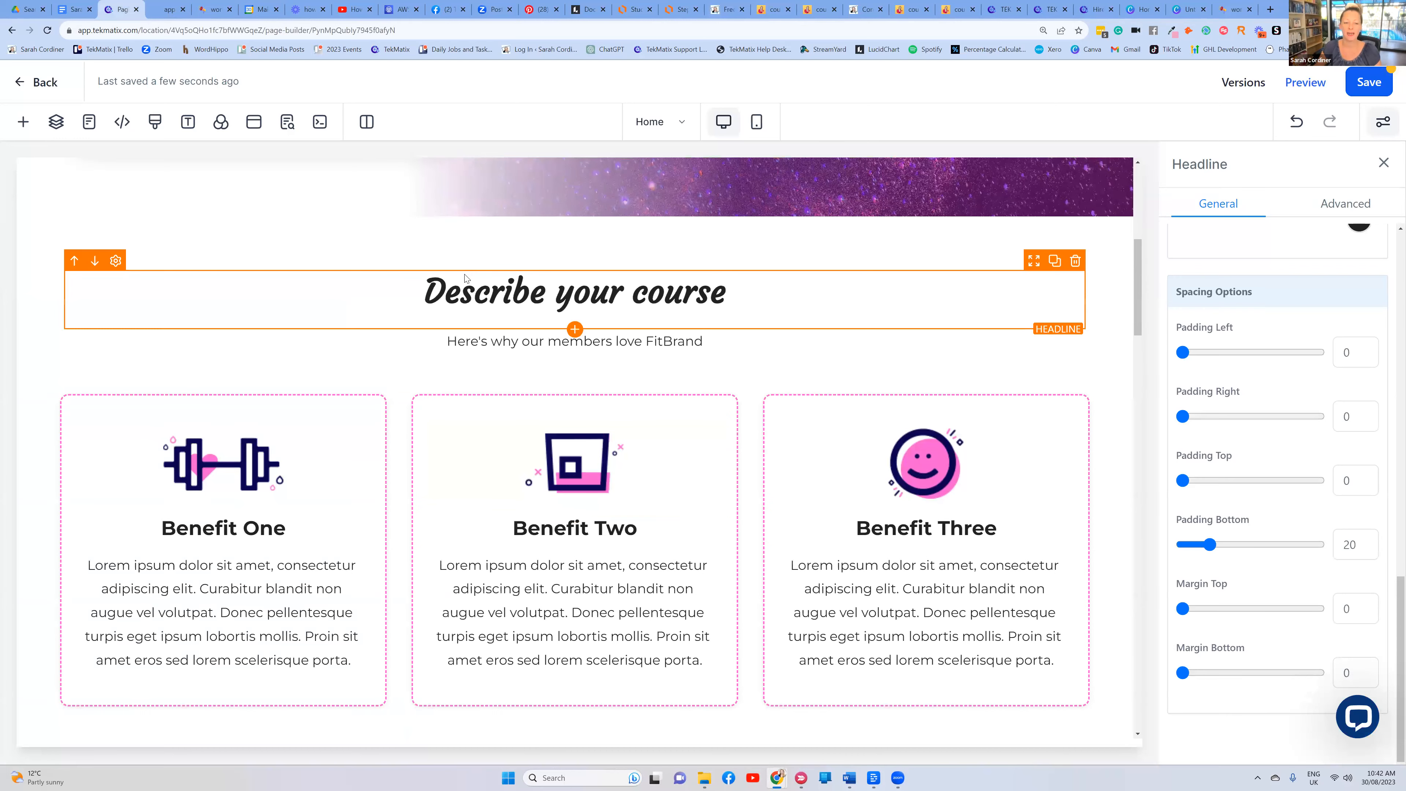
pyautogui.scroll(6, 464, 277)
pyautogui.scroll(-4, 464, 278)
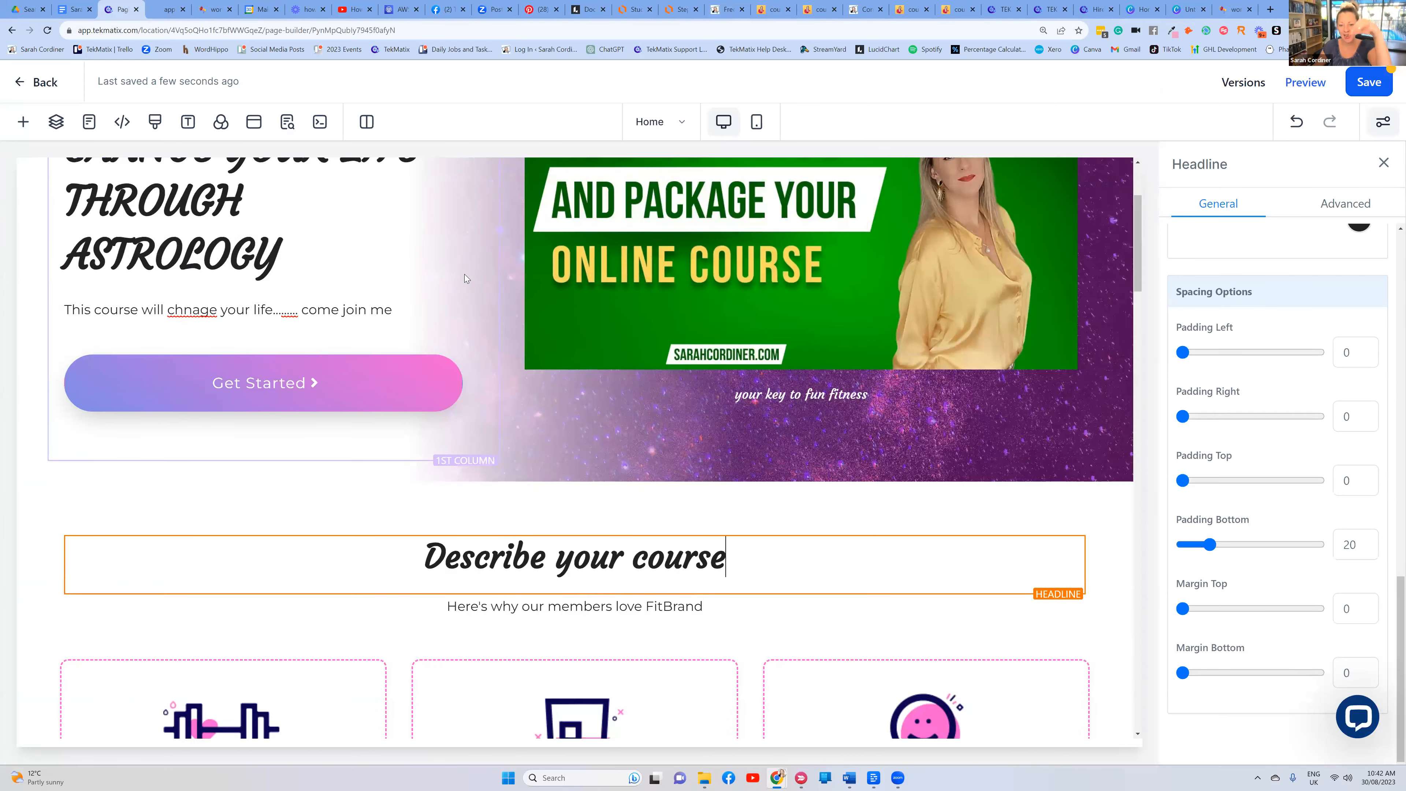
pyautogui.scroll(-4, 464, 278)
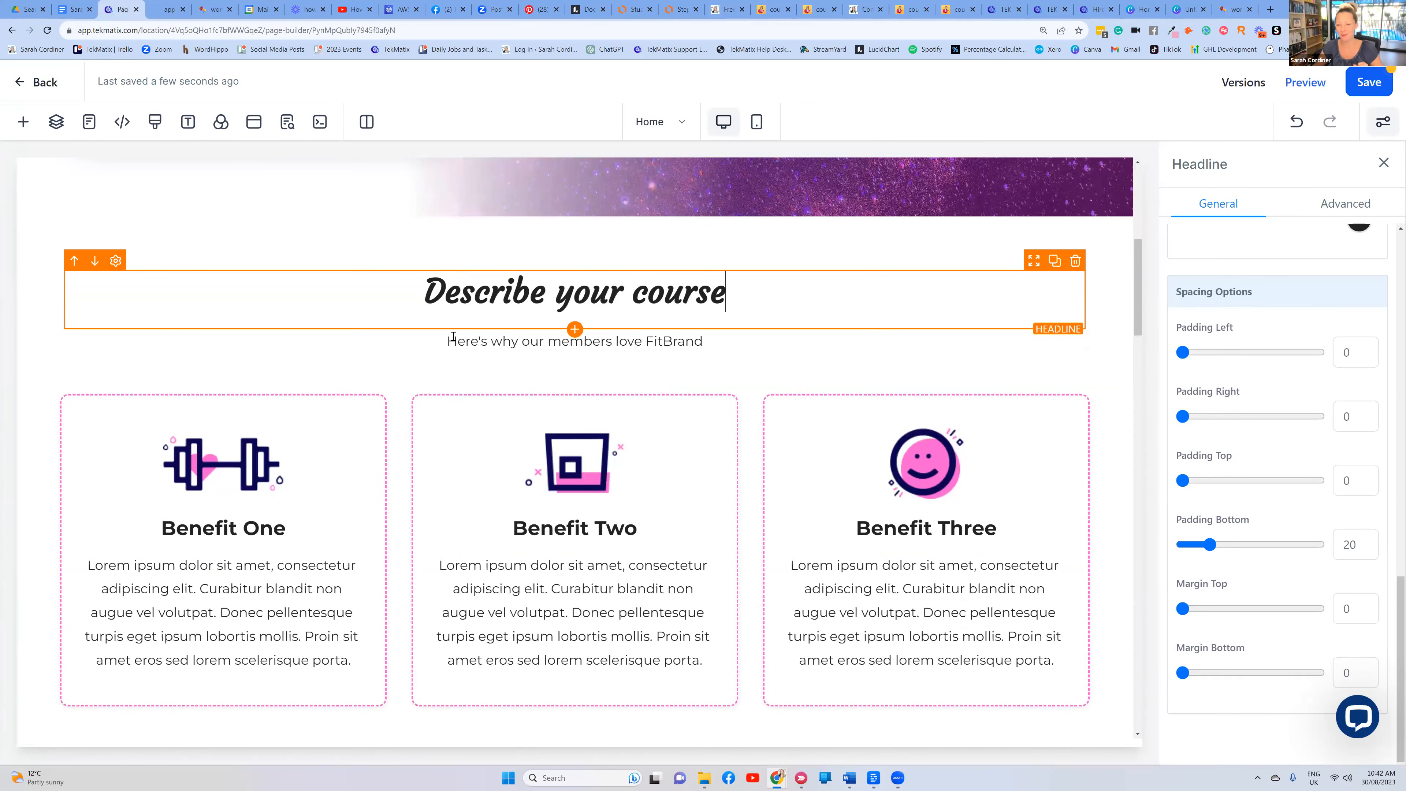
pyautogui.scroll(-1, 321, 347)
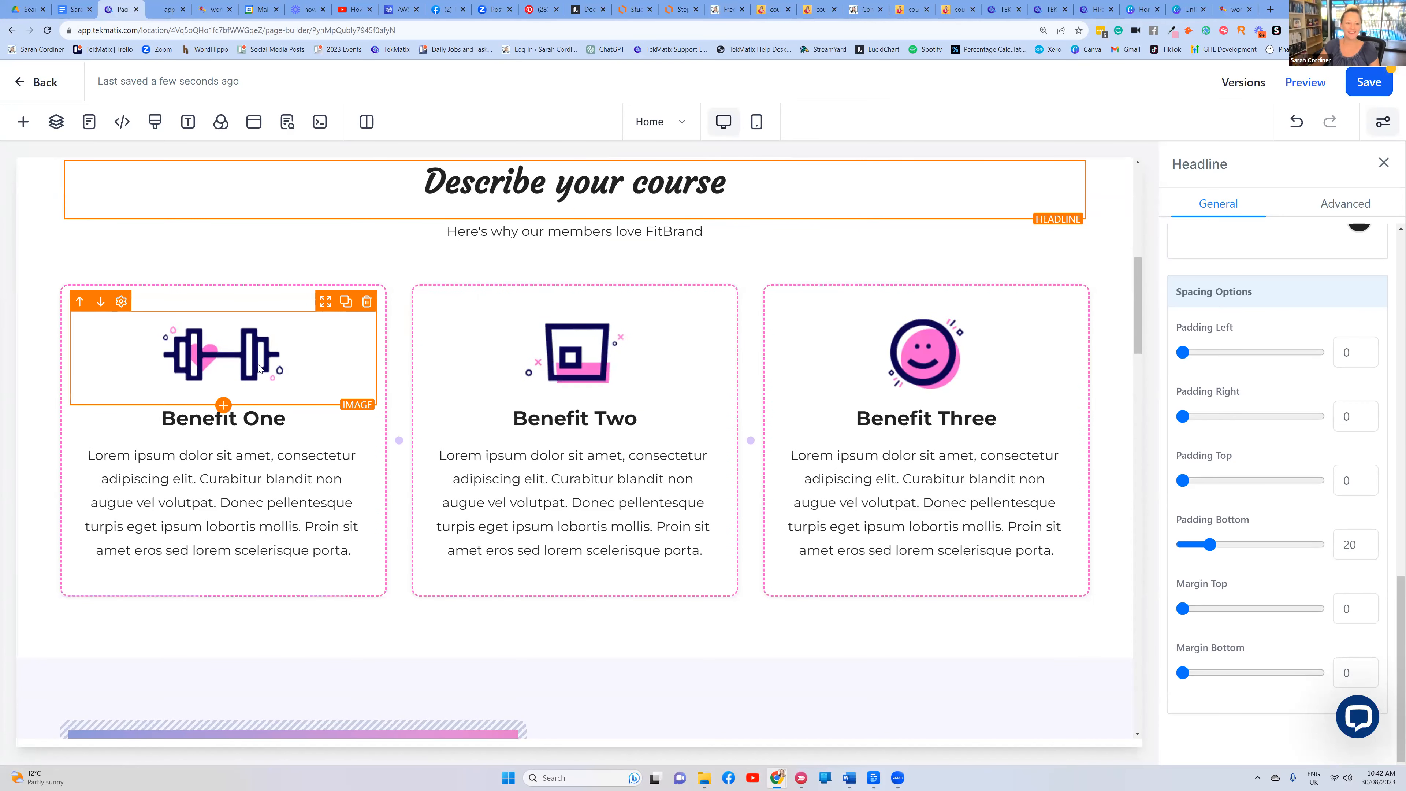
pyautogui.click(229, 369)
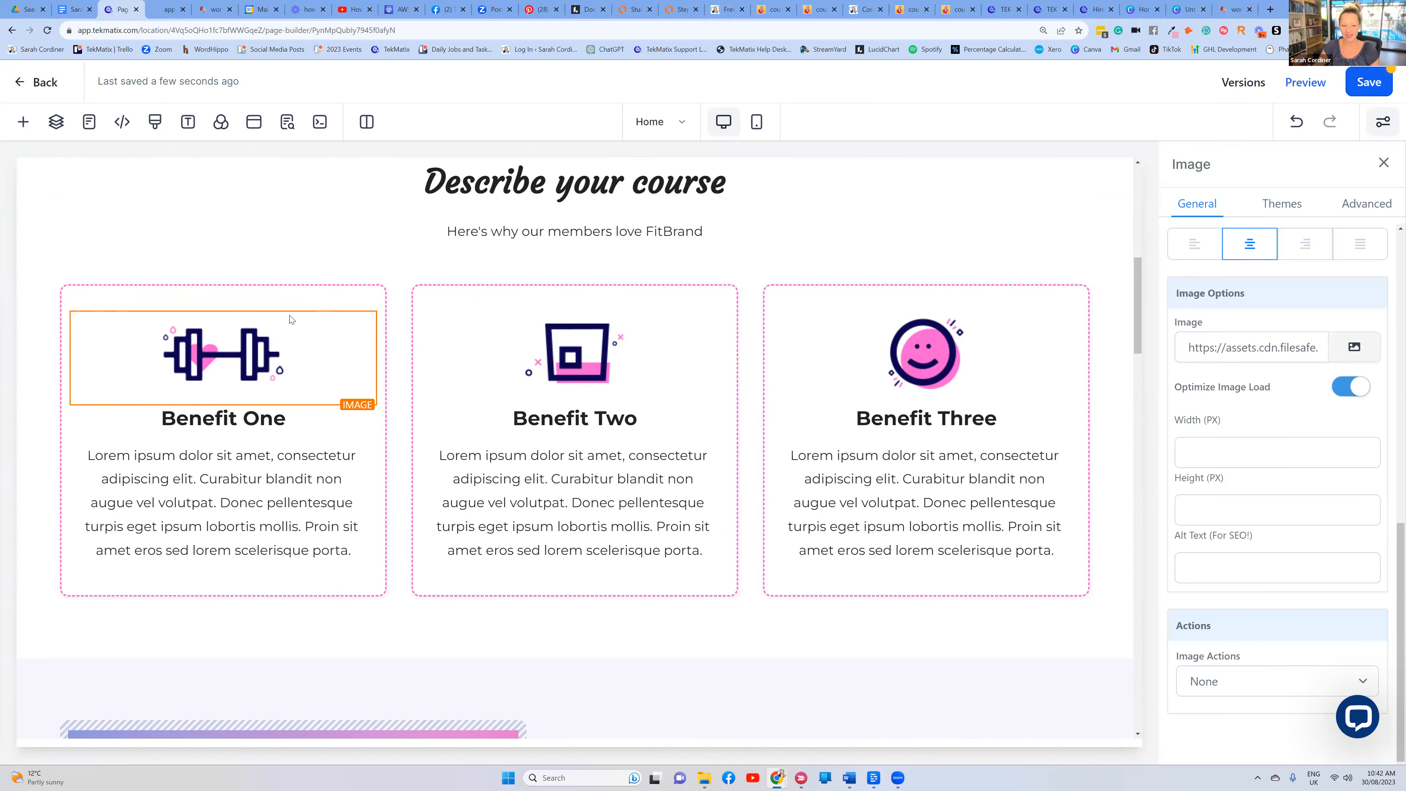
pyautogui.moveTo(389, 276)
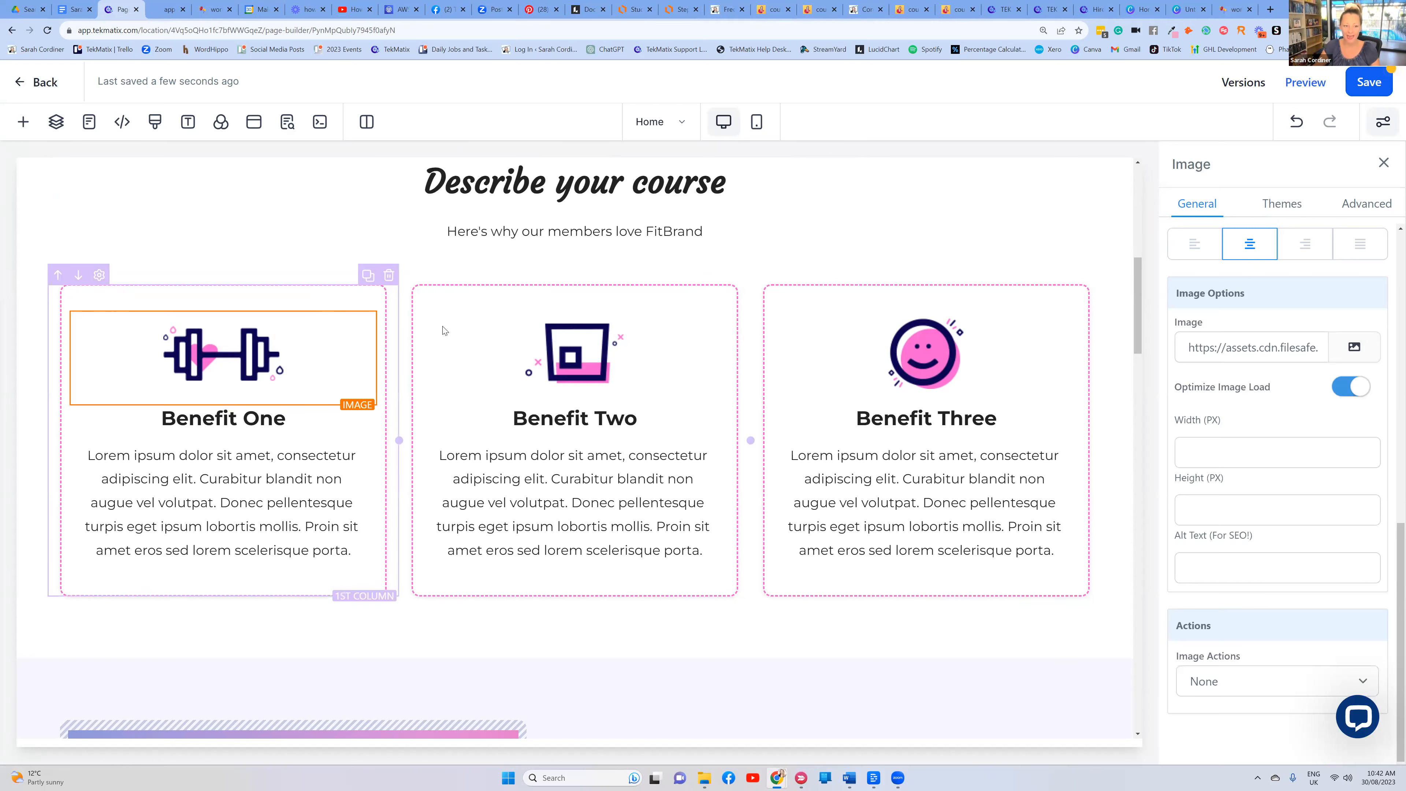
pyautogui.click(368, 274)
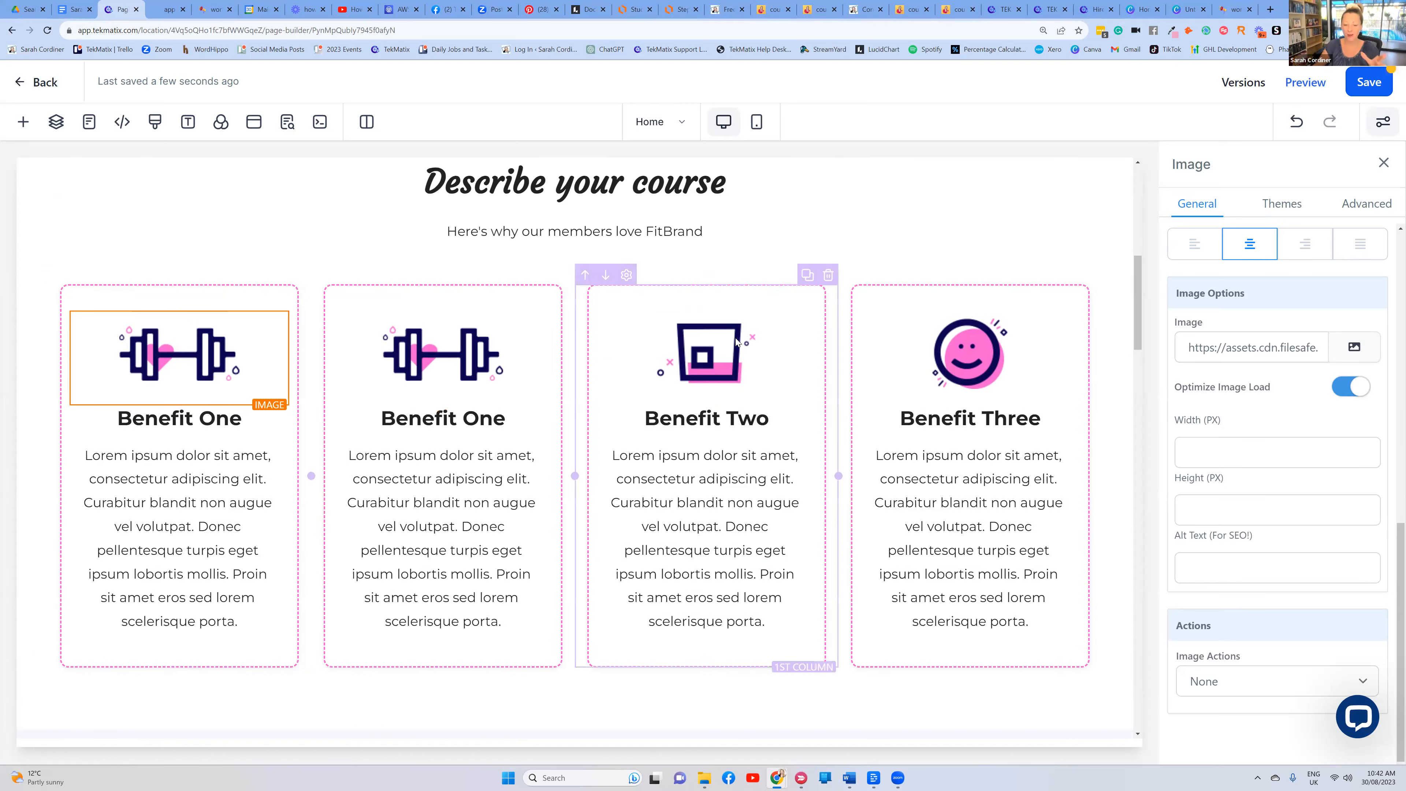
pyautogui.scroll(2, 736, 342)
pyautogui.scroll(-3, 258, 327)
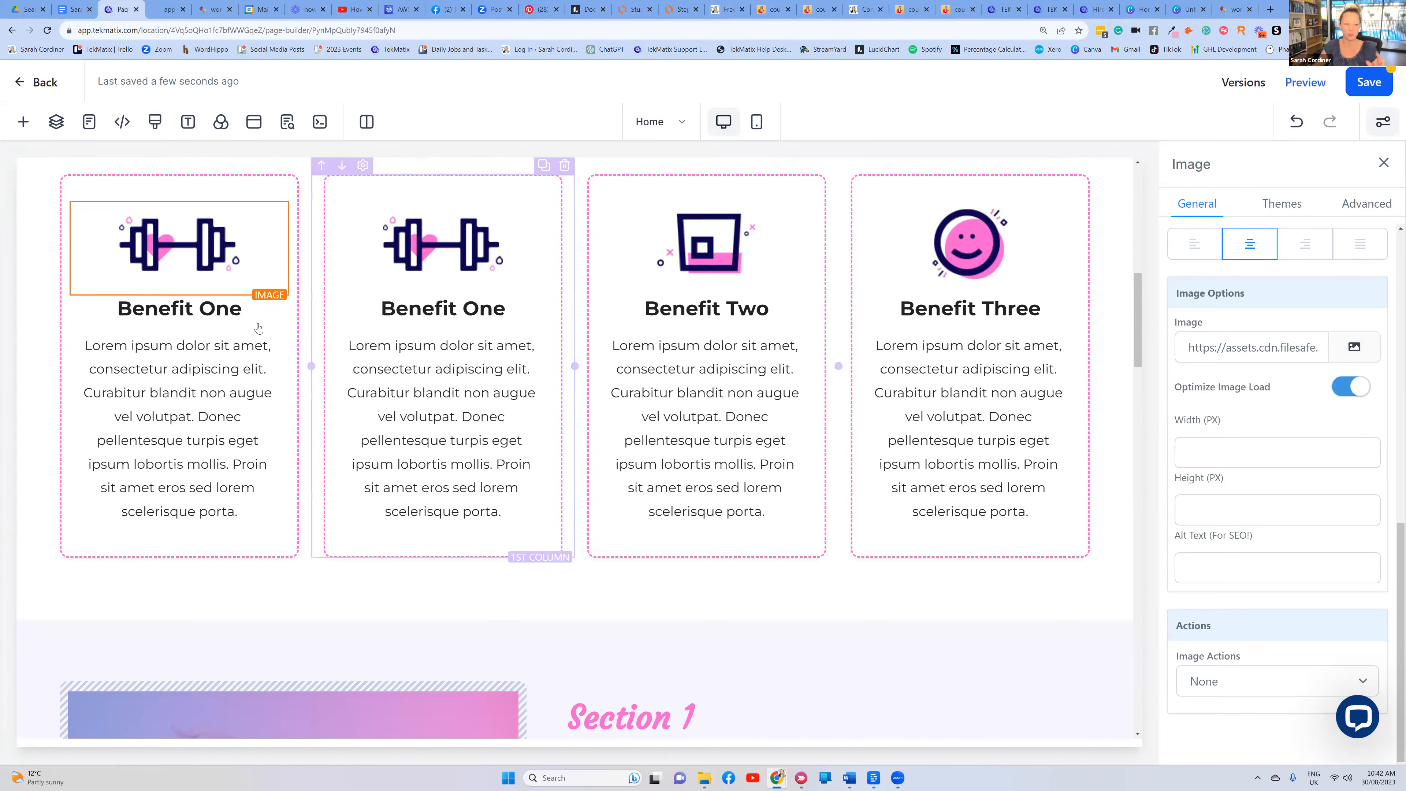
# Retype the first three card headings as 'Module 1', 'Moduile 2' and 'Module 3'
pyautogui.click(234, 312)
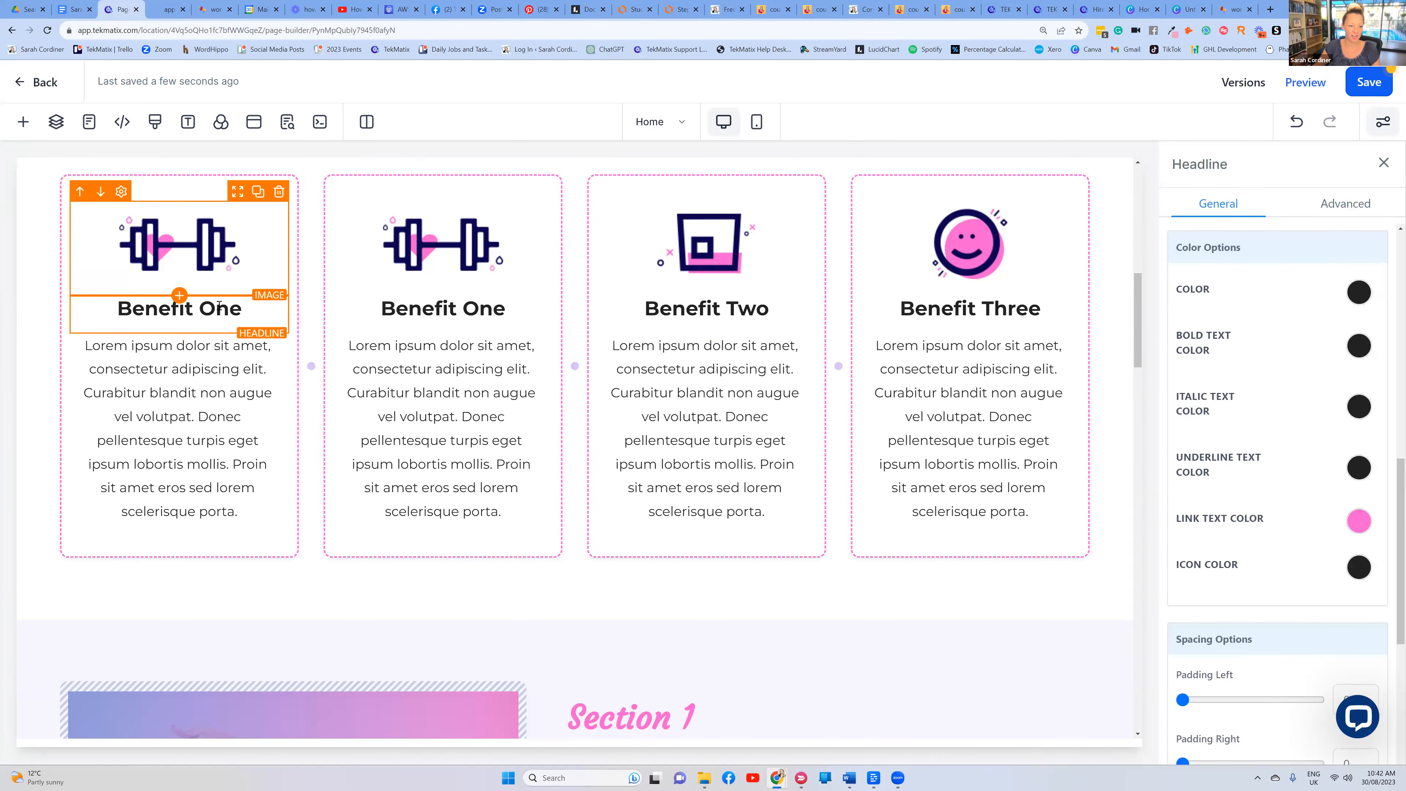
pyautogui.moveTo(193, 308); pyautogui.dragTo(113, 310)
pyautogui.write('Module 1')
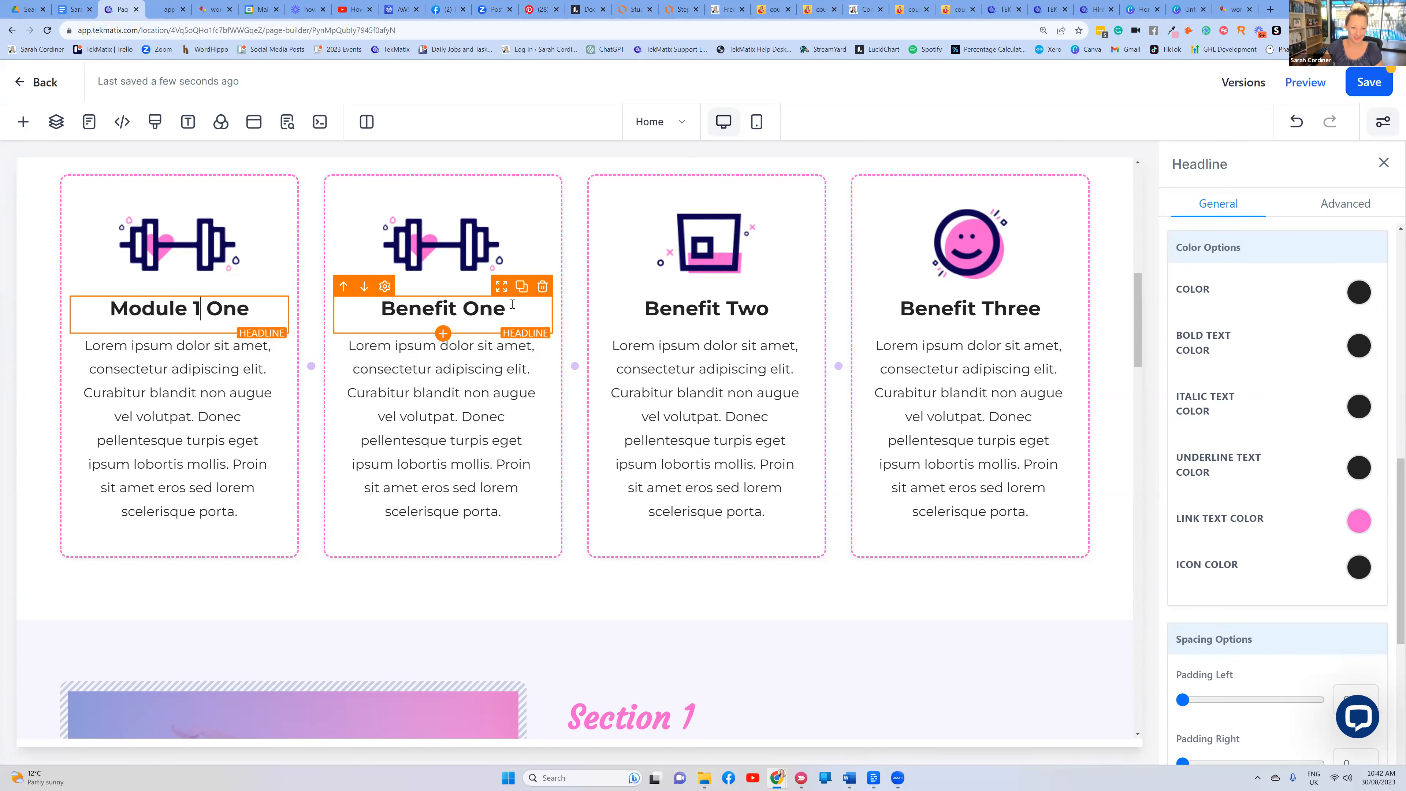
pyautogui.moveTo(512, 304); pyautogui.dragTo(340, 313)
pyautogui.write('Moduile 2')
pyautogui.click(691, 316)
pyautogui.moveTo(769, 318); pyautogui.dragTo(648, 309)
pyautogui.write('Module 3')
# Select the Module 1 card's barbell image and open its image-change options
pyautogui.click(970, 310)
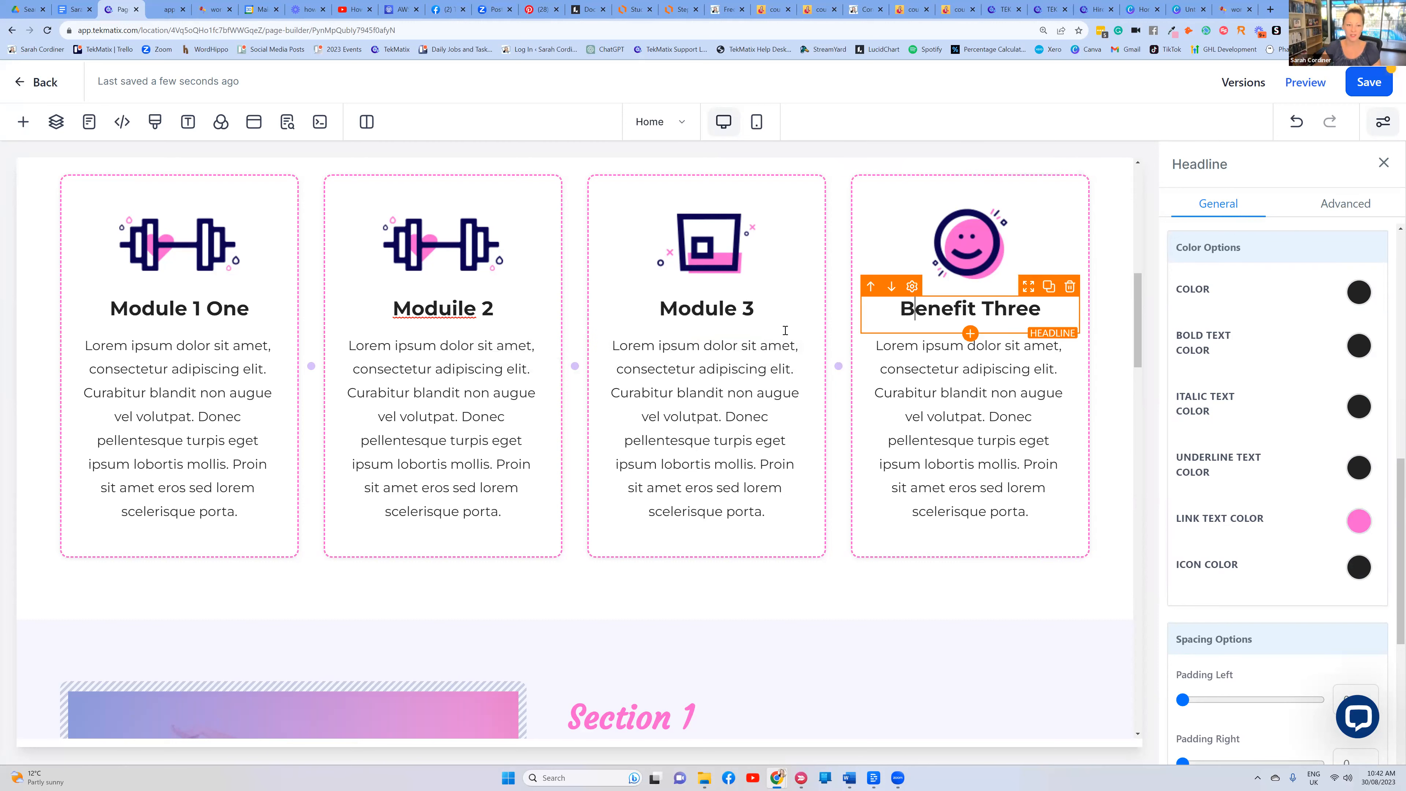
pyautogui.click(206, 270)
pyautogui.click(1367, 349)
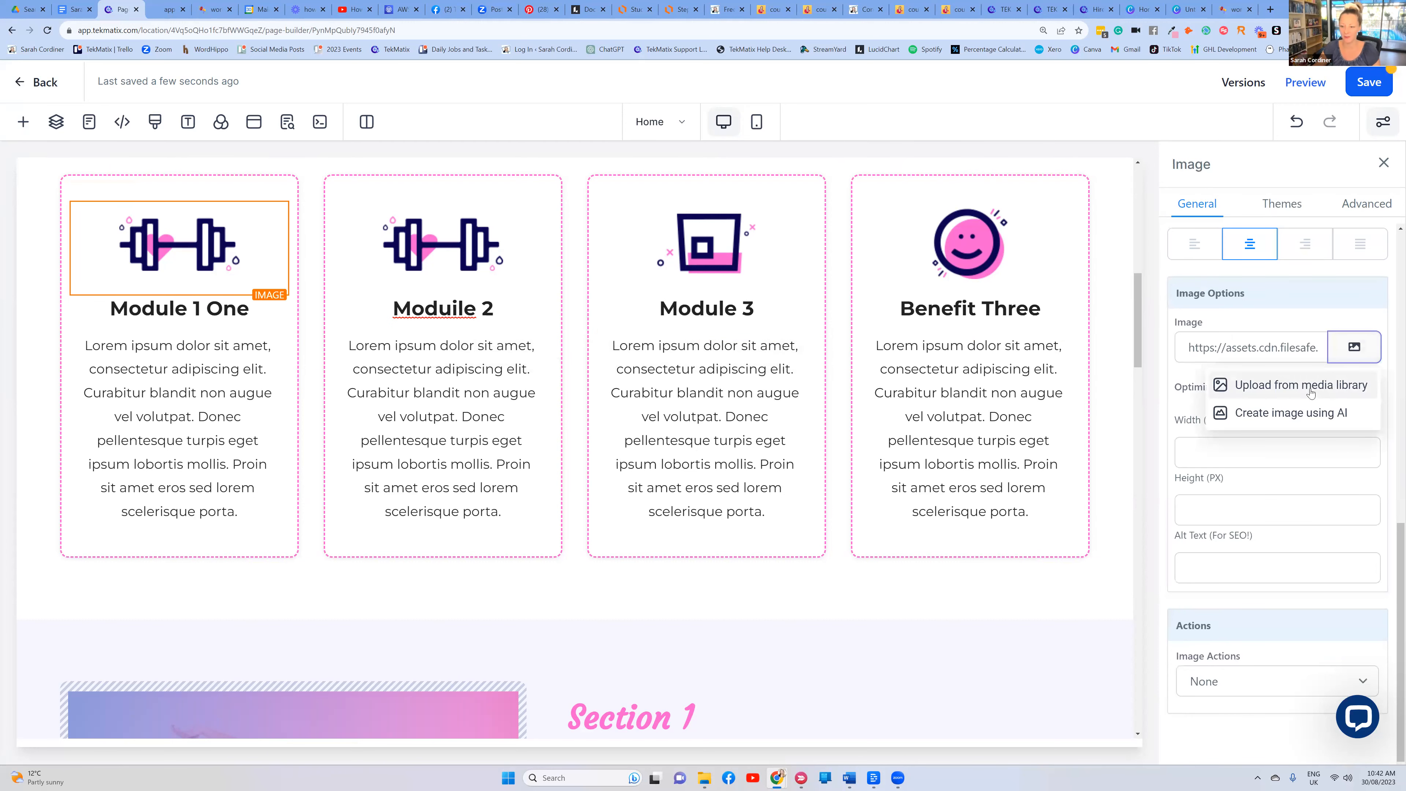
# Replace the Module 1 barbell icon with the round portrait photo from My Media
pyautogui.click(1309, 388)
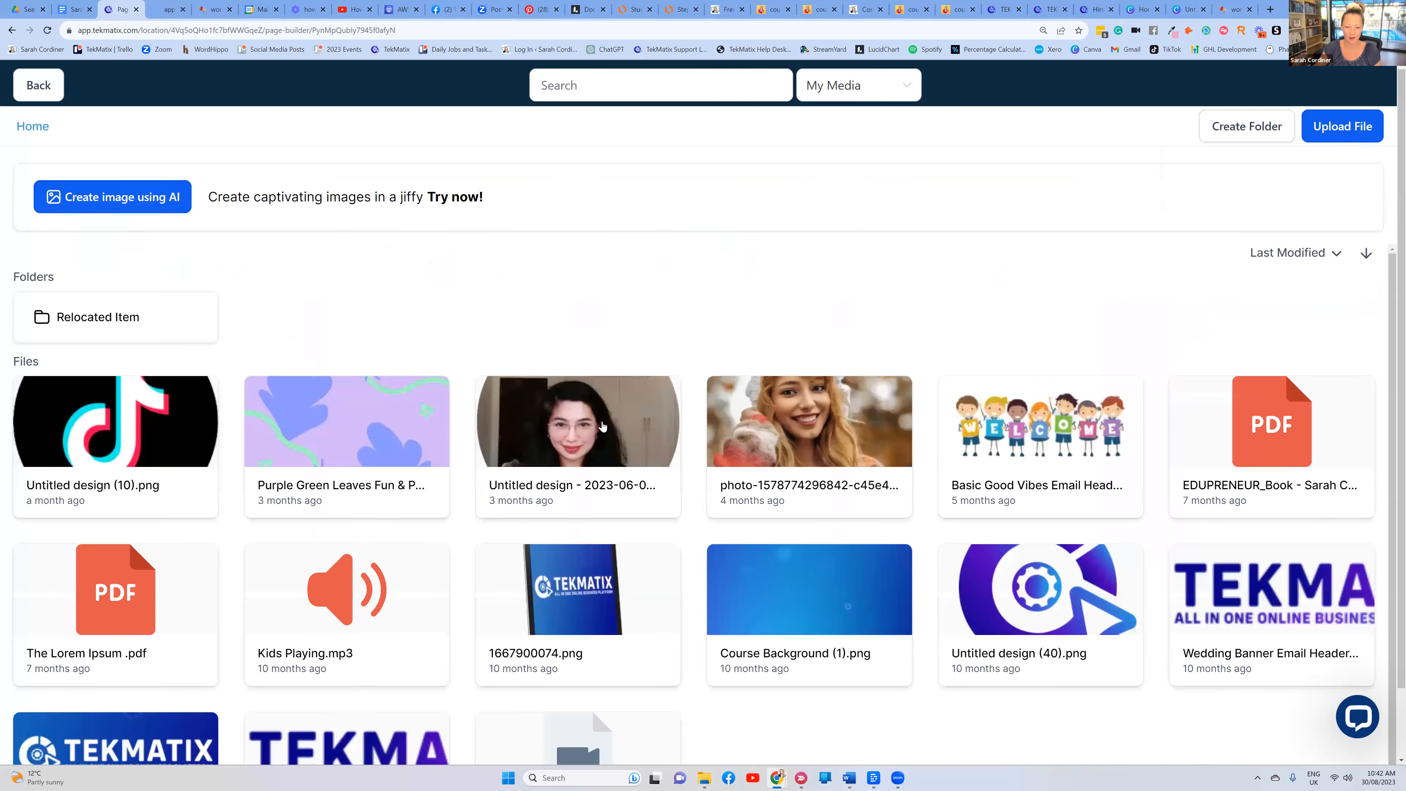
pyautogui.click(602, 420)
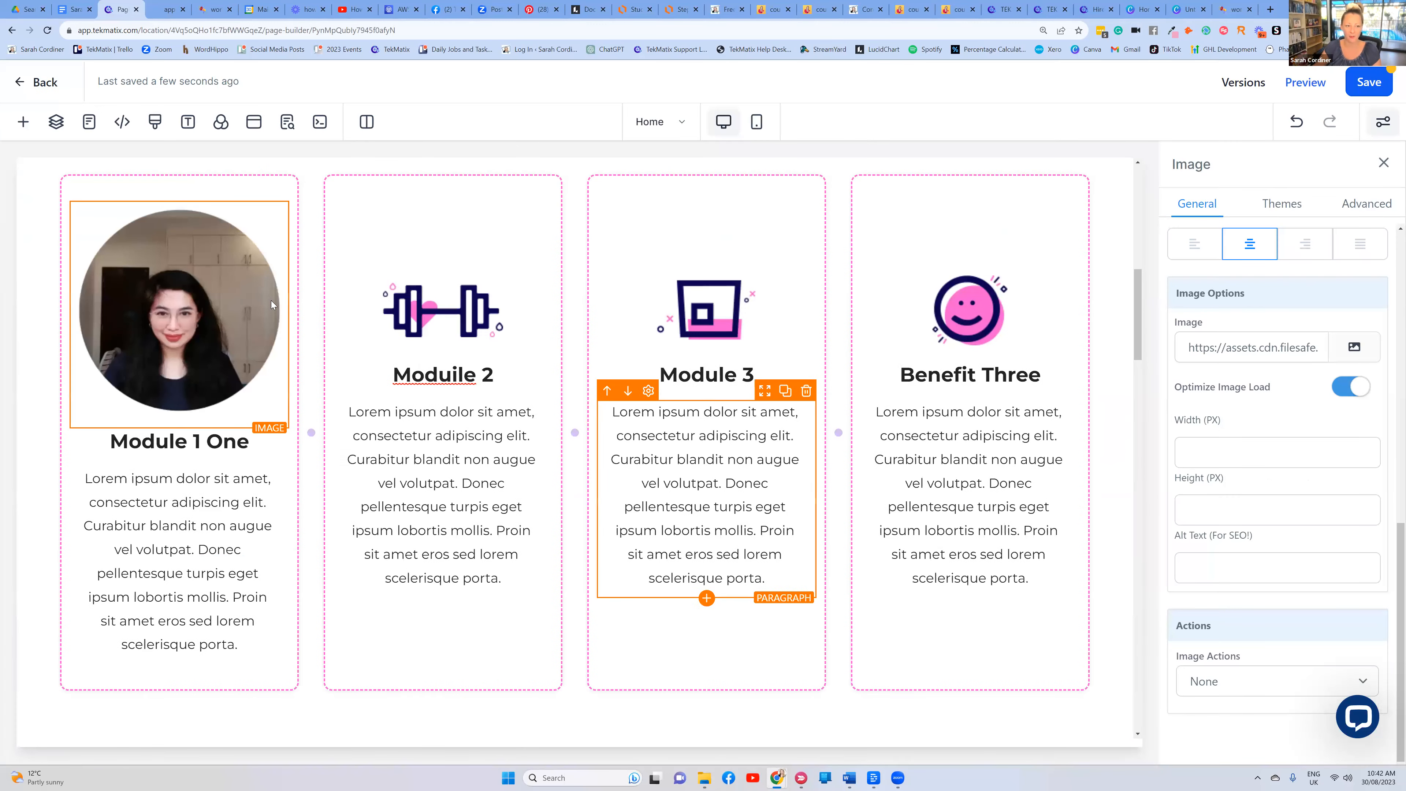
pyautogui.scroll(-10, 463, 300)
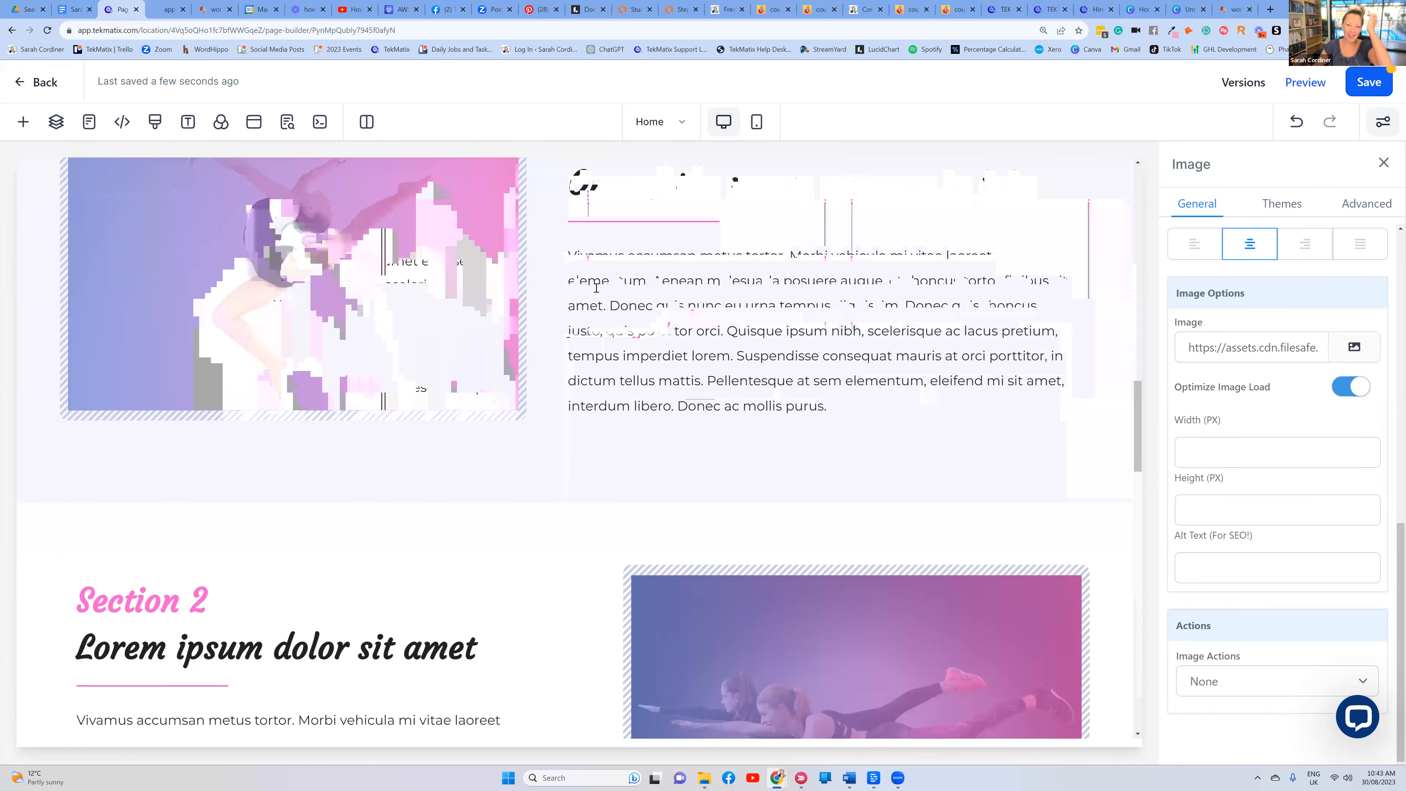
# Change the 'Section 1' heading to 'Module 1', then show the Concept To Course sales page
pyautogui.scroll(2, 473, 298)
pyautogui.click(573, 252)
pyautogui.doubleClick(573, 252)
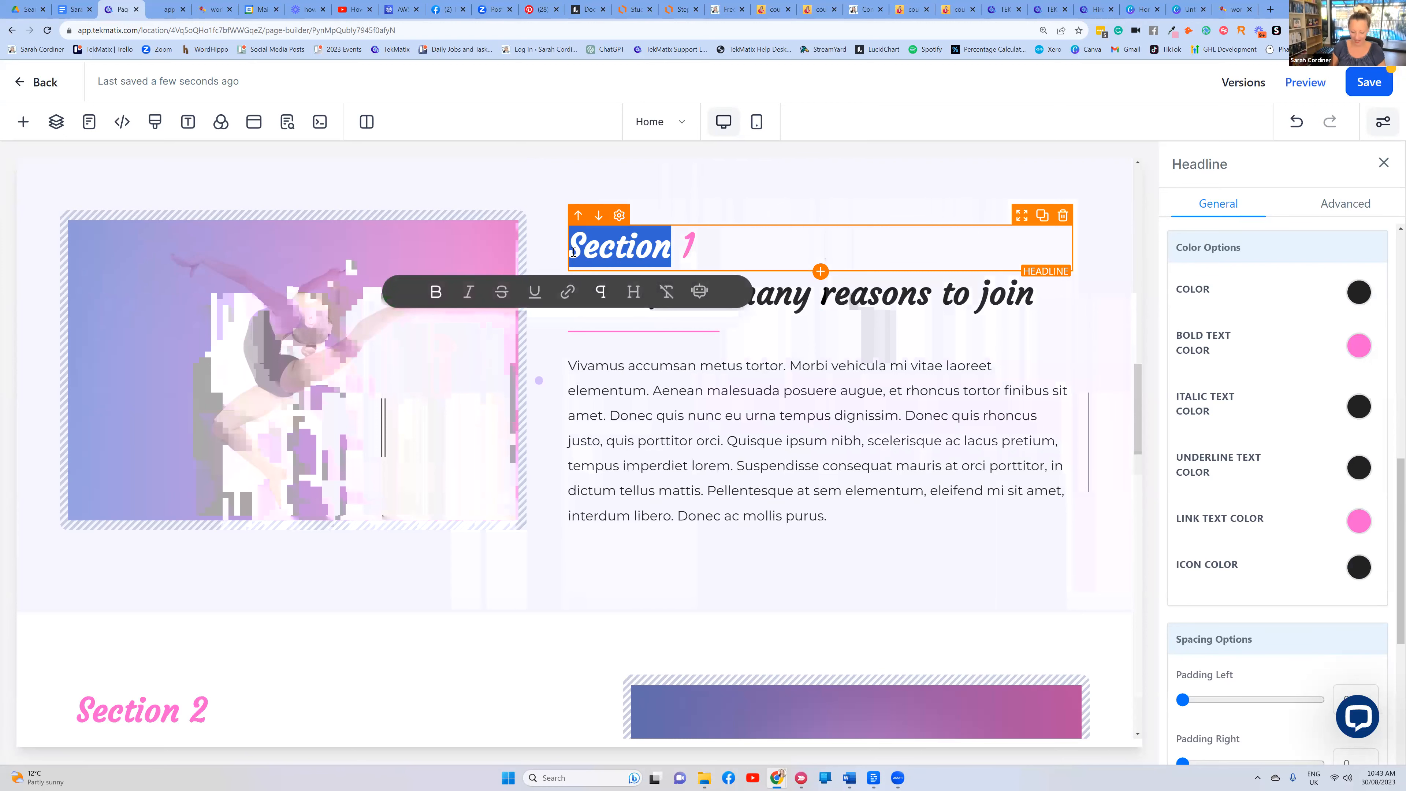
pyautogui.write('Module')
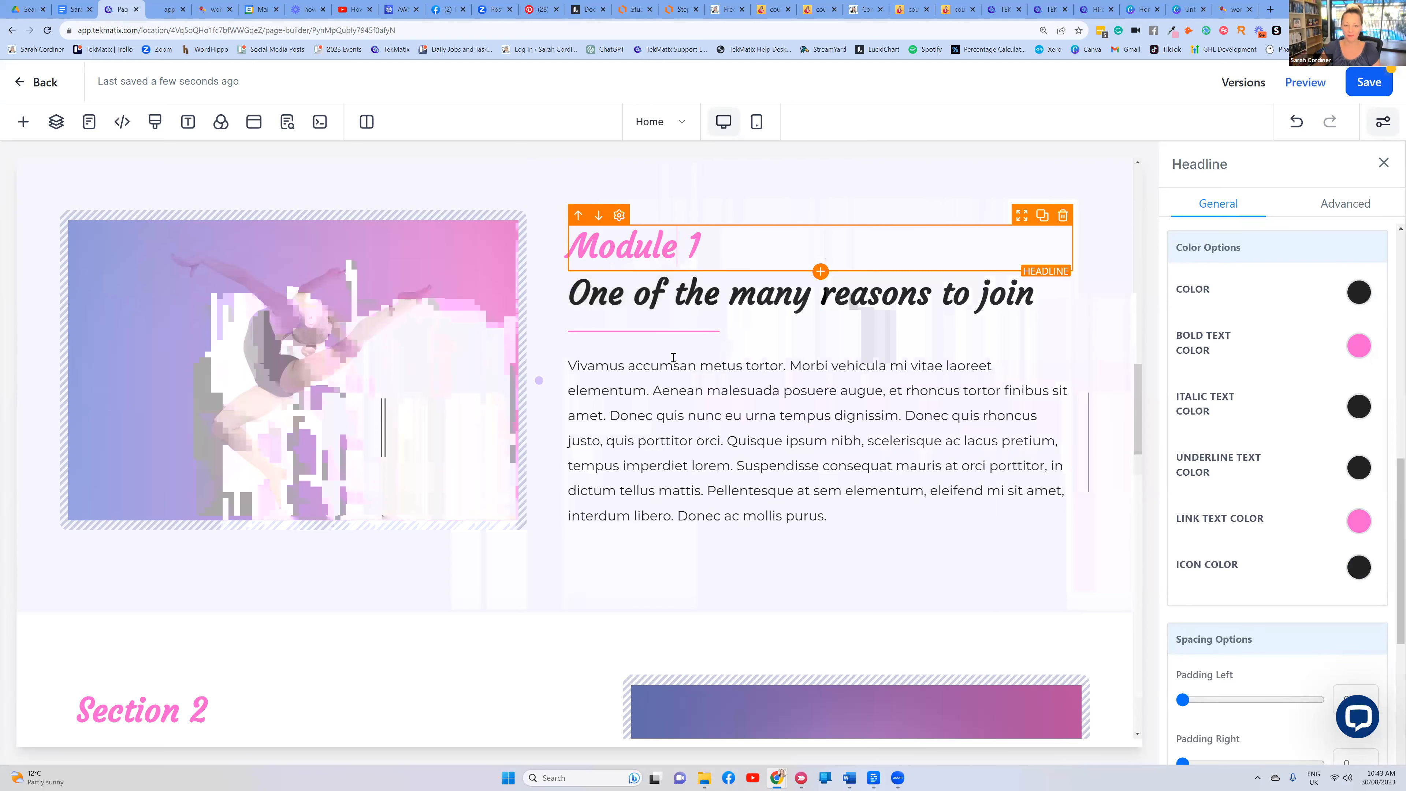
pyautogui.click(861, 9)
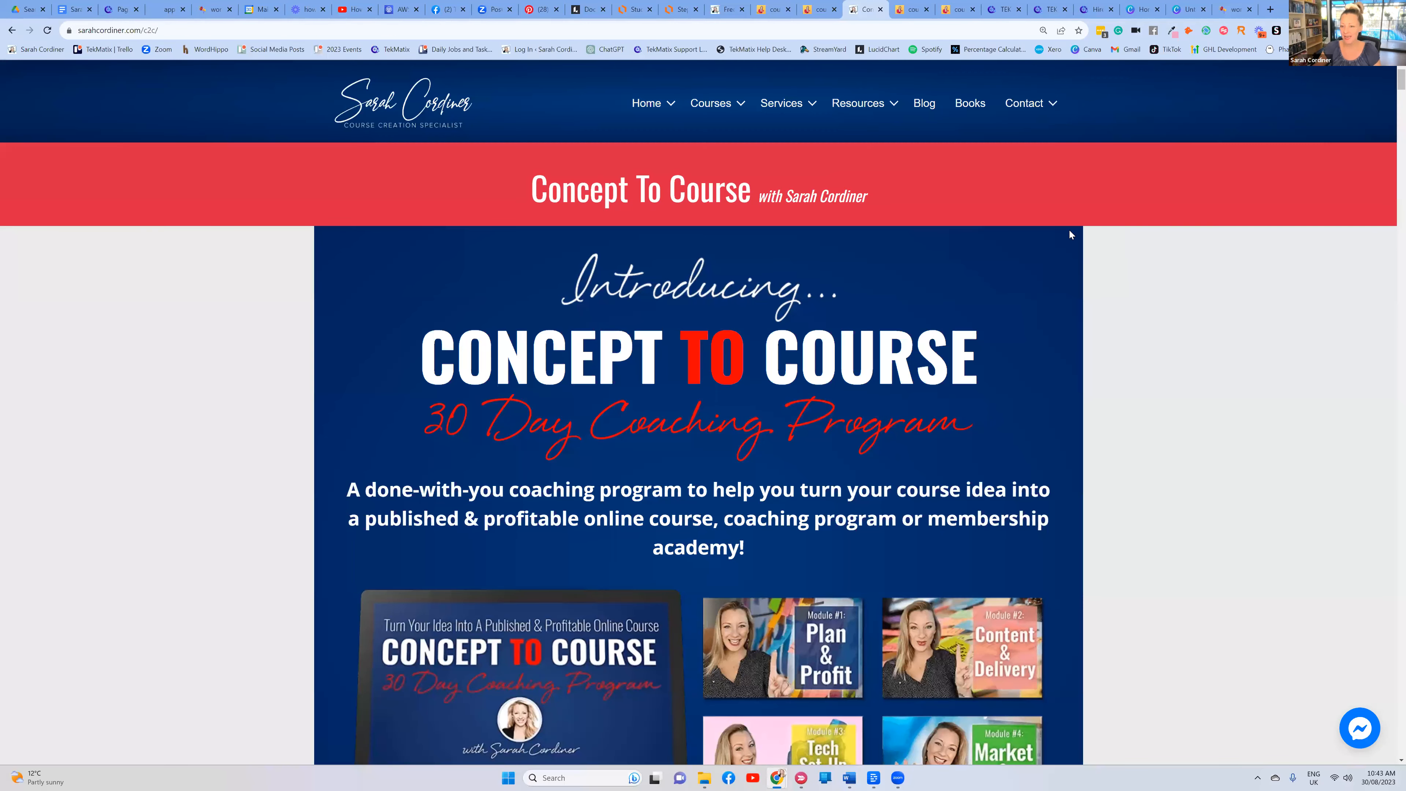
# Scroll the Concept To Course sales page down to the MODULE 1: Plan & Profit heading and select it
pyautogui.scroll(-20, 994, 234)
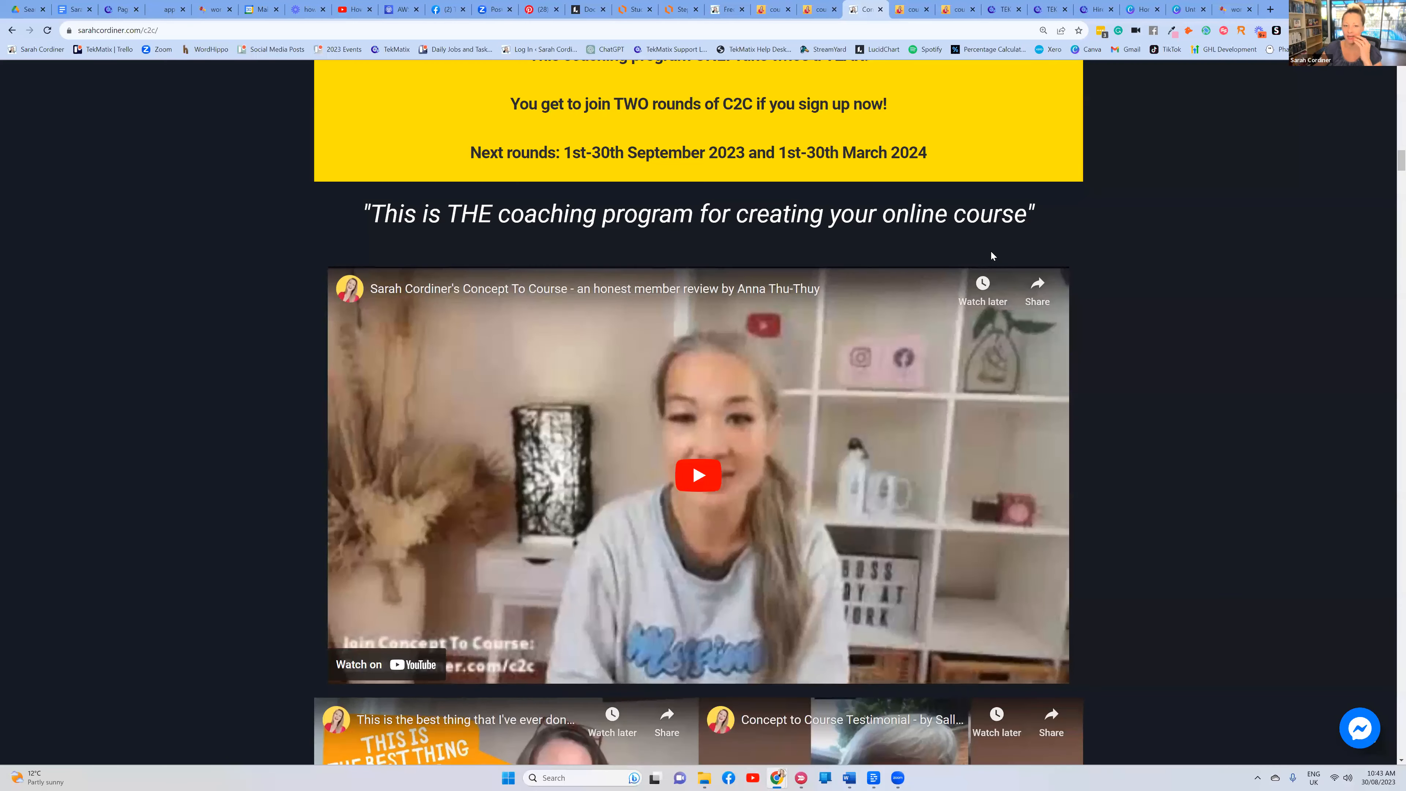
pyautogui.scroll(-10, 991, 252)
pyautogui.scroll(-3, 991, 256)
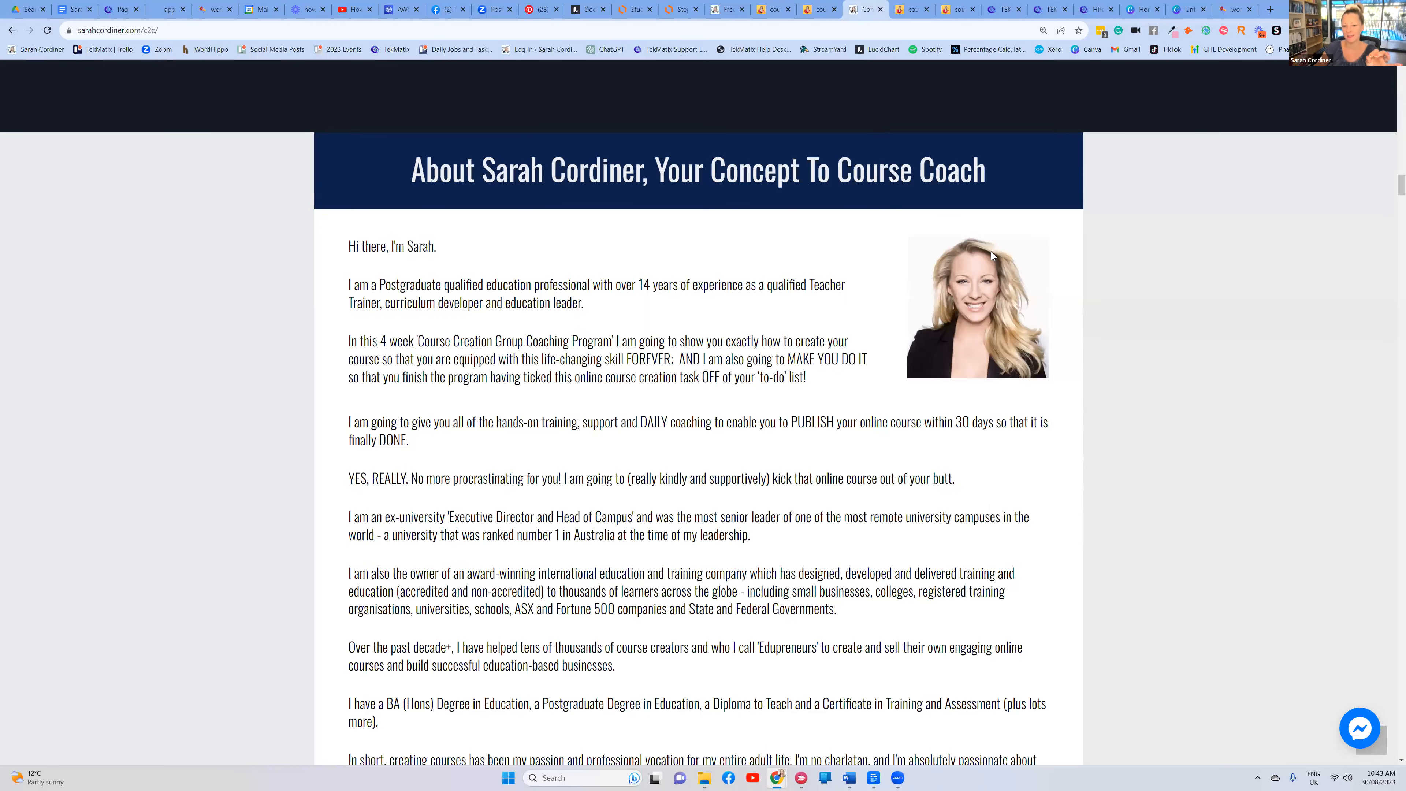
pyautogui.scroll(-12, 990, 256)
pyautogui.scroll(-10, 993, 255)
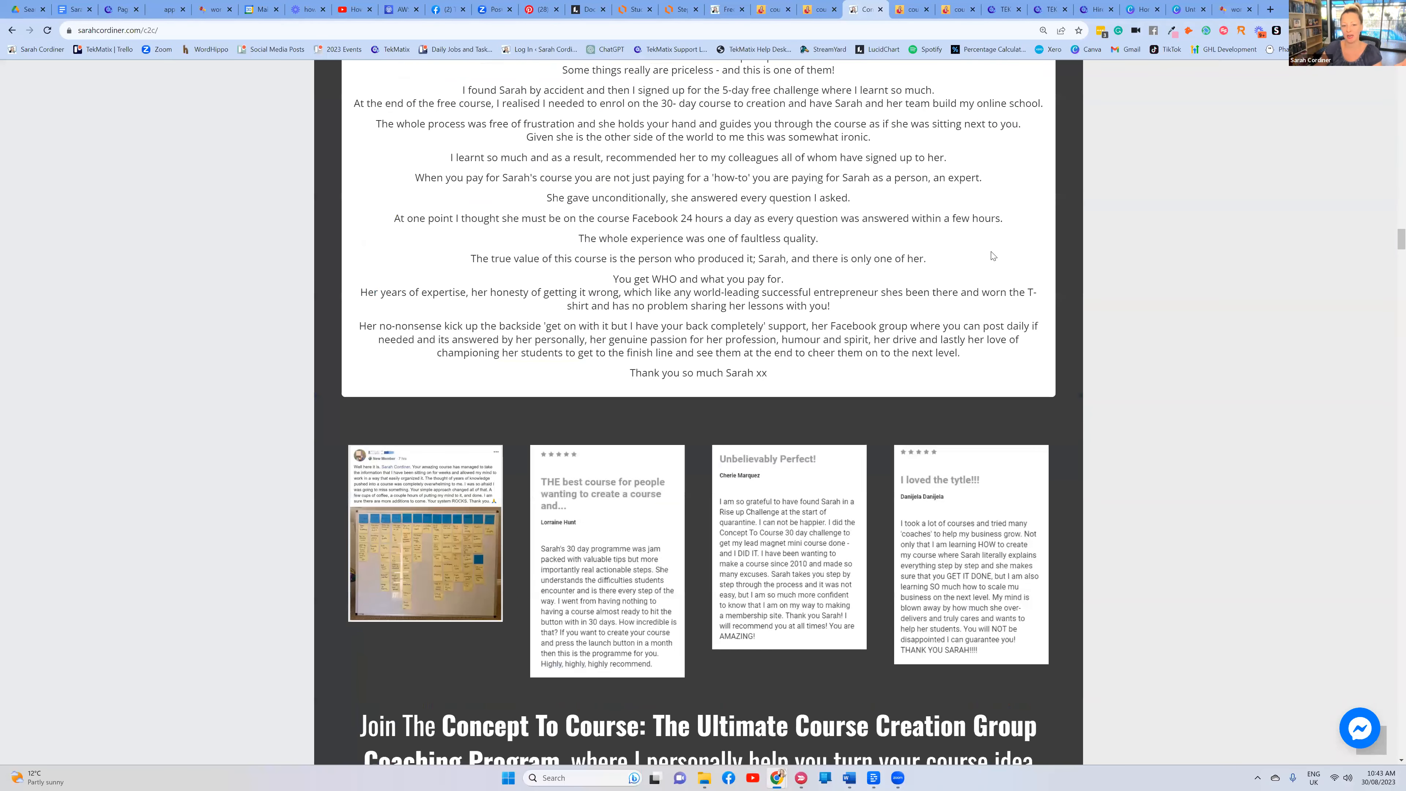
pyautogui.scroll(-10, 993, 255)
pyautogui.scroll(-15, 990, 254)
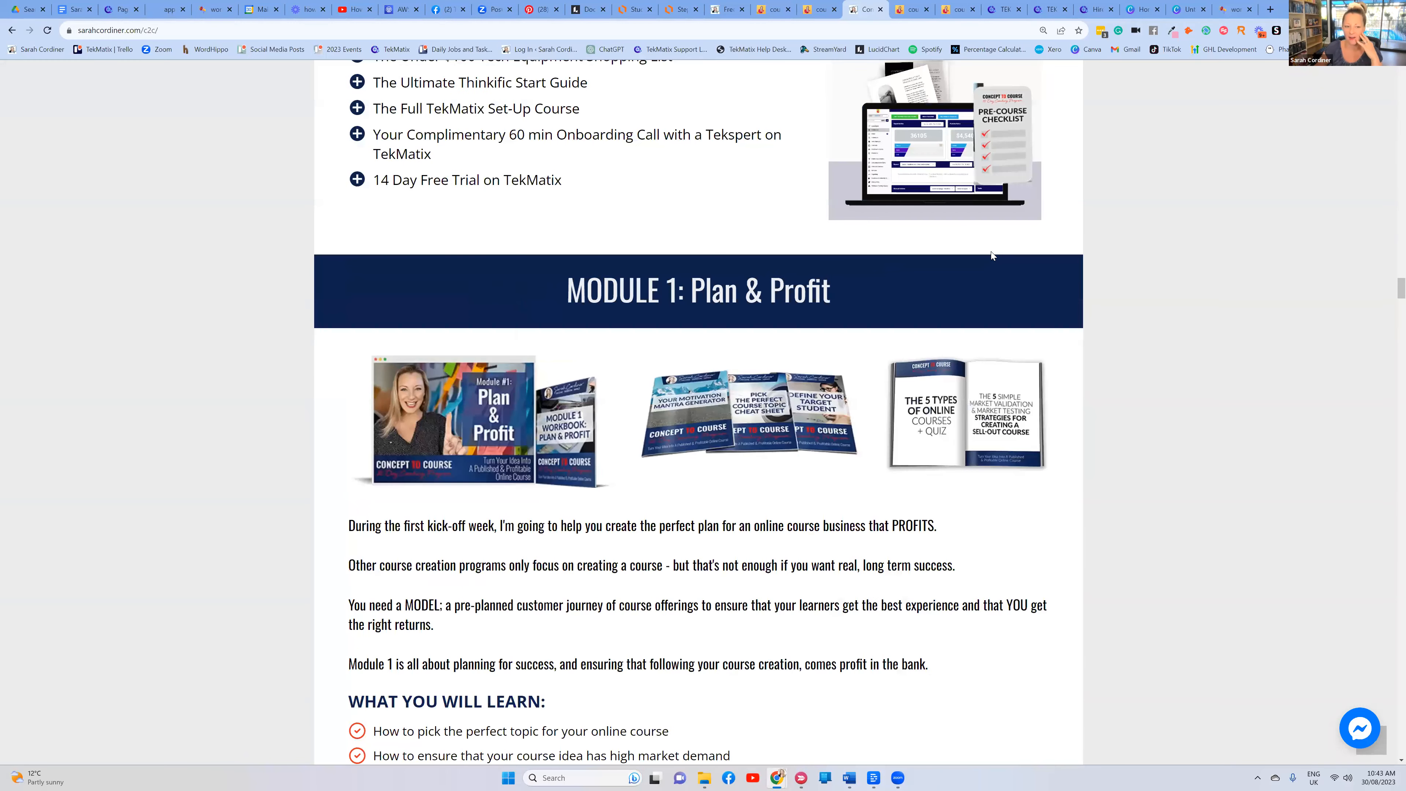
pyautogui.scroll(-12, 990, 254)
pyautogui.scroll(-5, 635, 315)
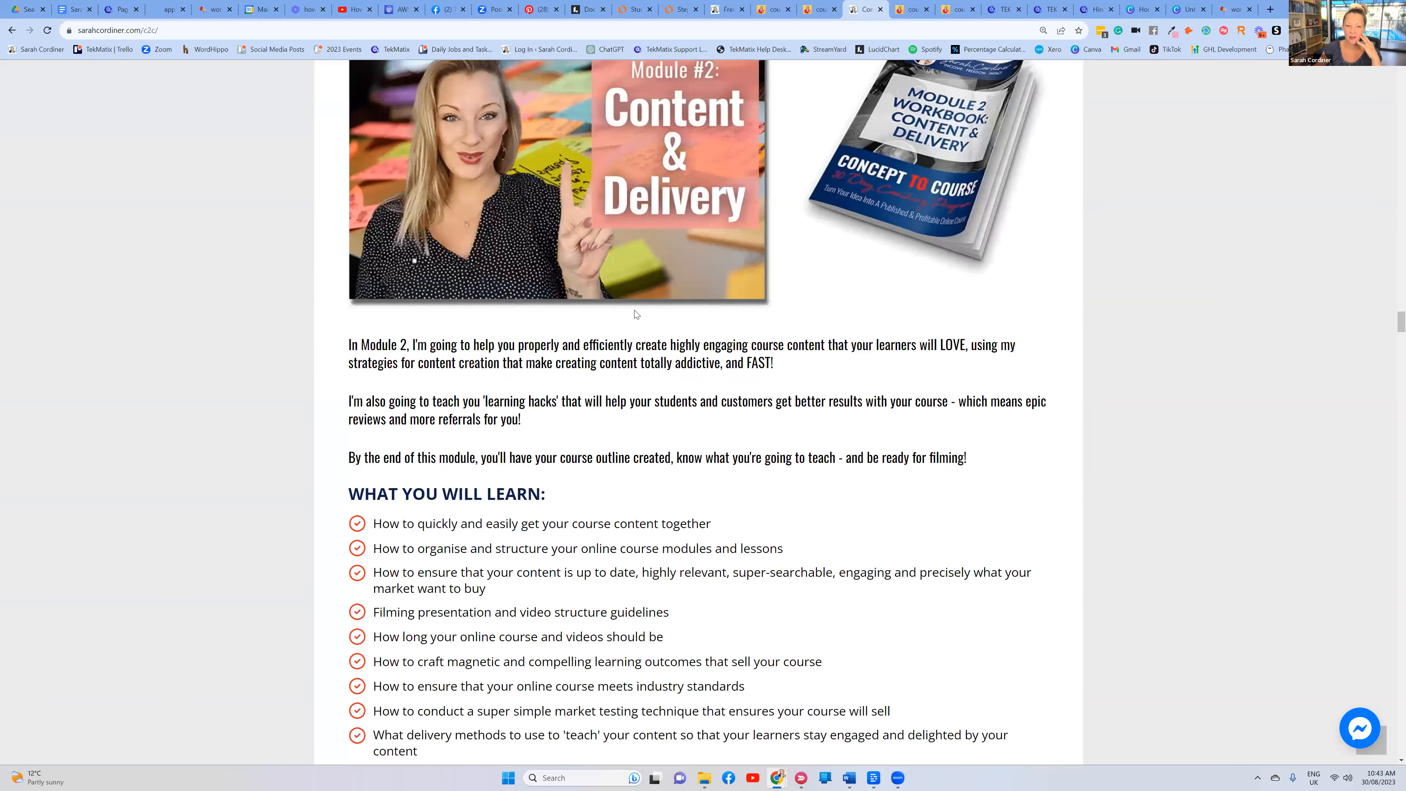
pyautogui.scroll(16, 630, 300)
pyautogui.tripleClick(948, 223)
pyautogui.click(906, 241)
# Select Module 1's text and included resources list, then go to the Canva home page
pyautogui.scroll(-2, 510, 334)
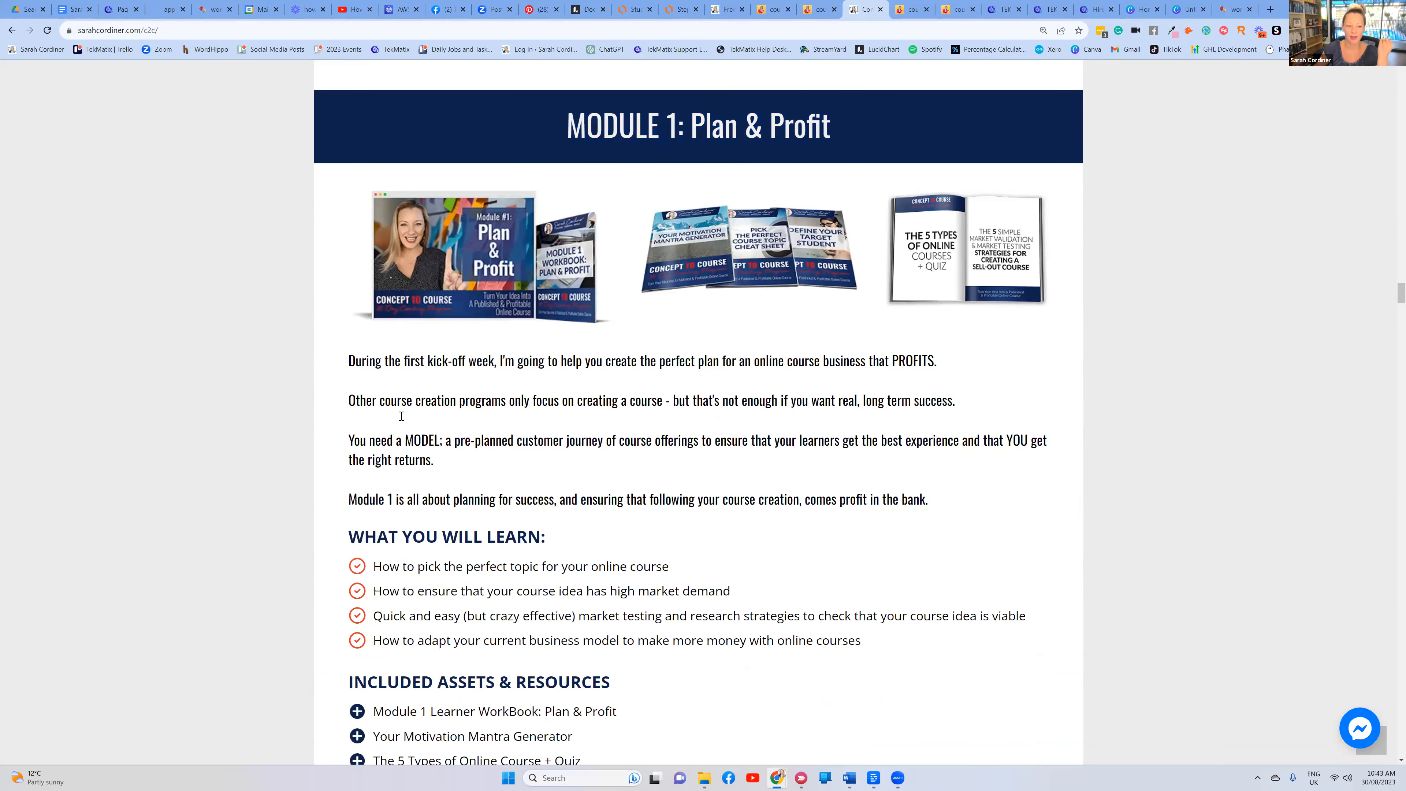
pyautogui.scroll(-2, 402, 415)
pyautogui.moveTo(380, 450); pyautogui.dragTo(863, 537)
pyautogui.scroll(-5, 374, 340)
pyautogui.moveTo(382, 331); pyautogui.dragTo(665, 497)
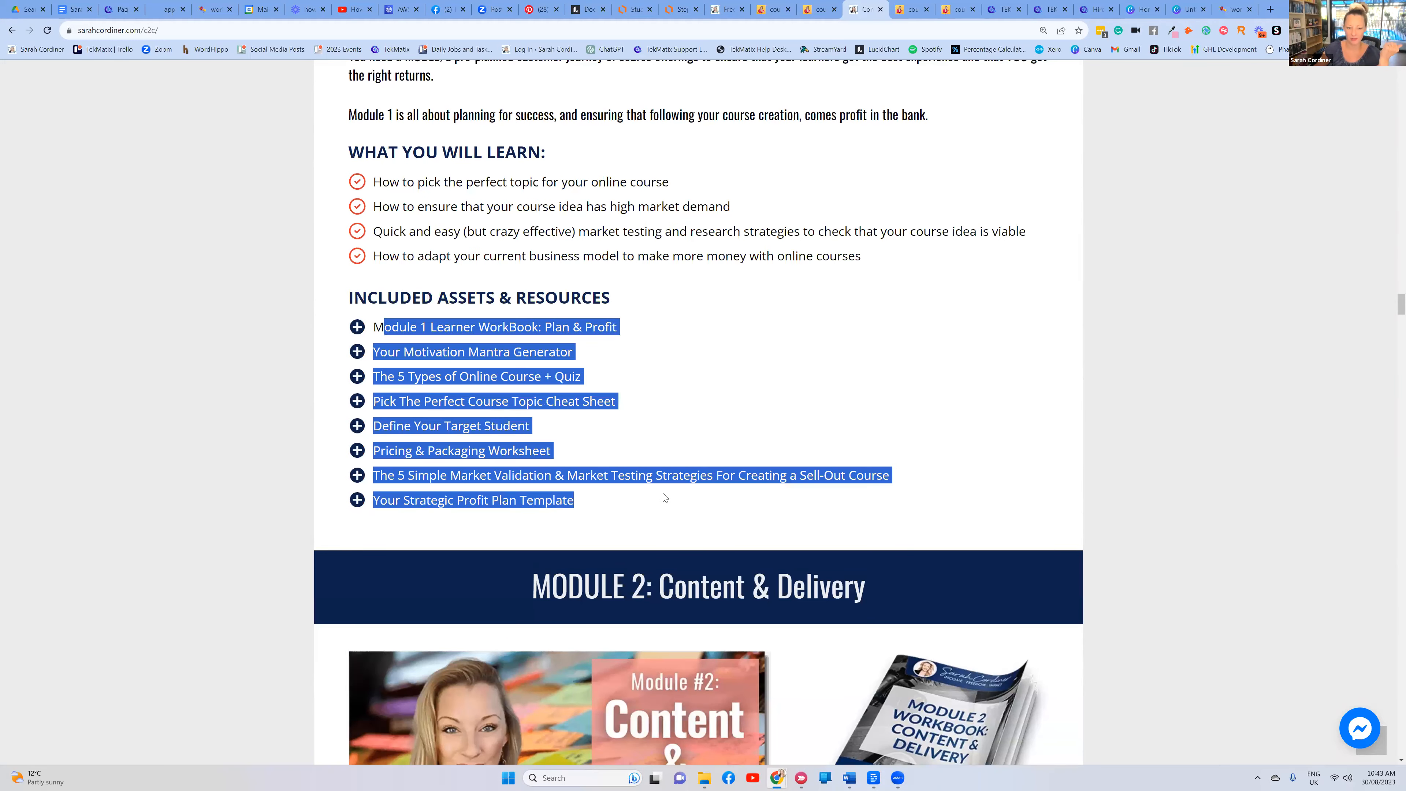
pyautogui.scroll(10, 734, 391)
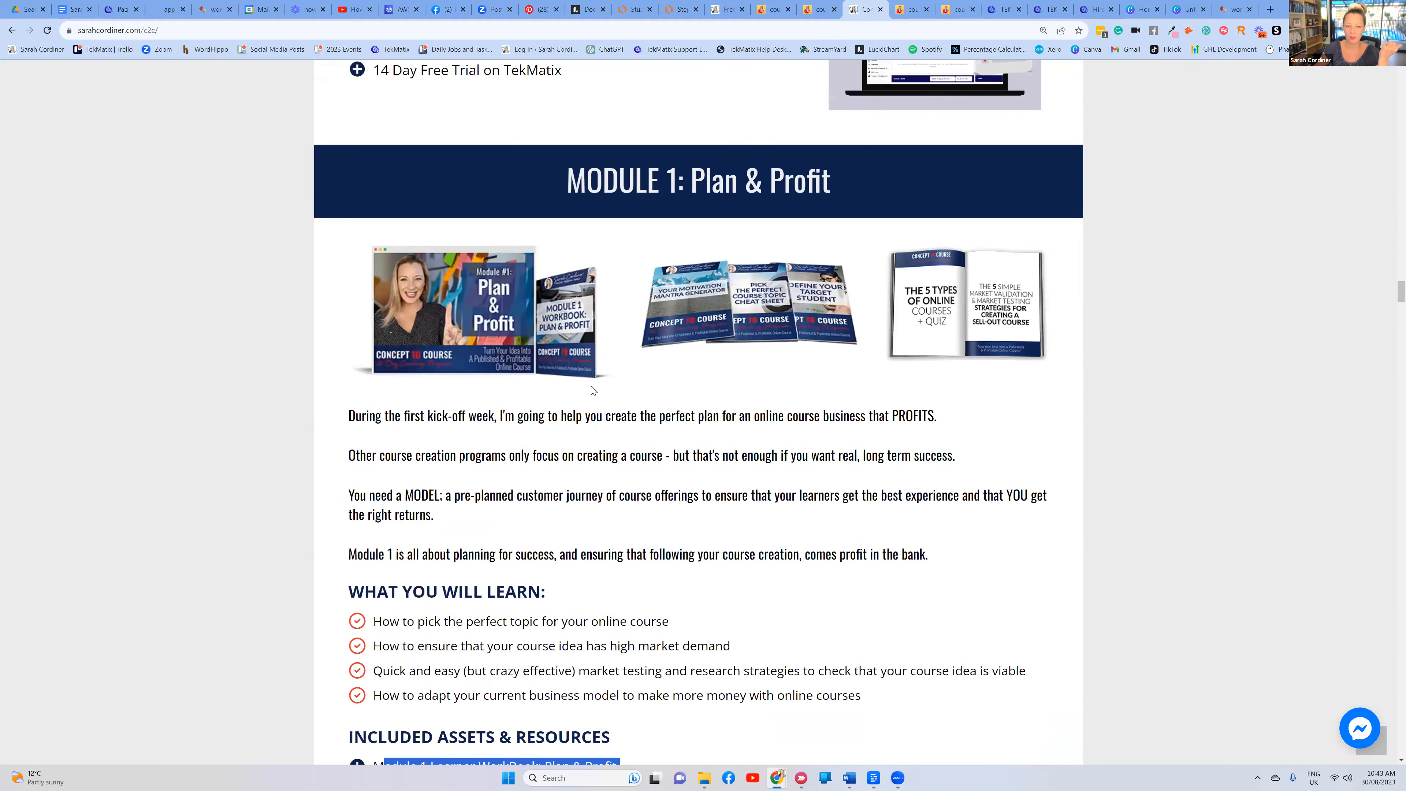
pyautogui.scroll(-3, 756, 282)
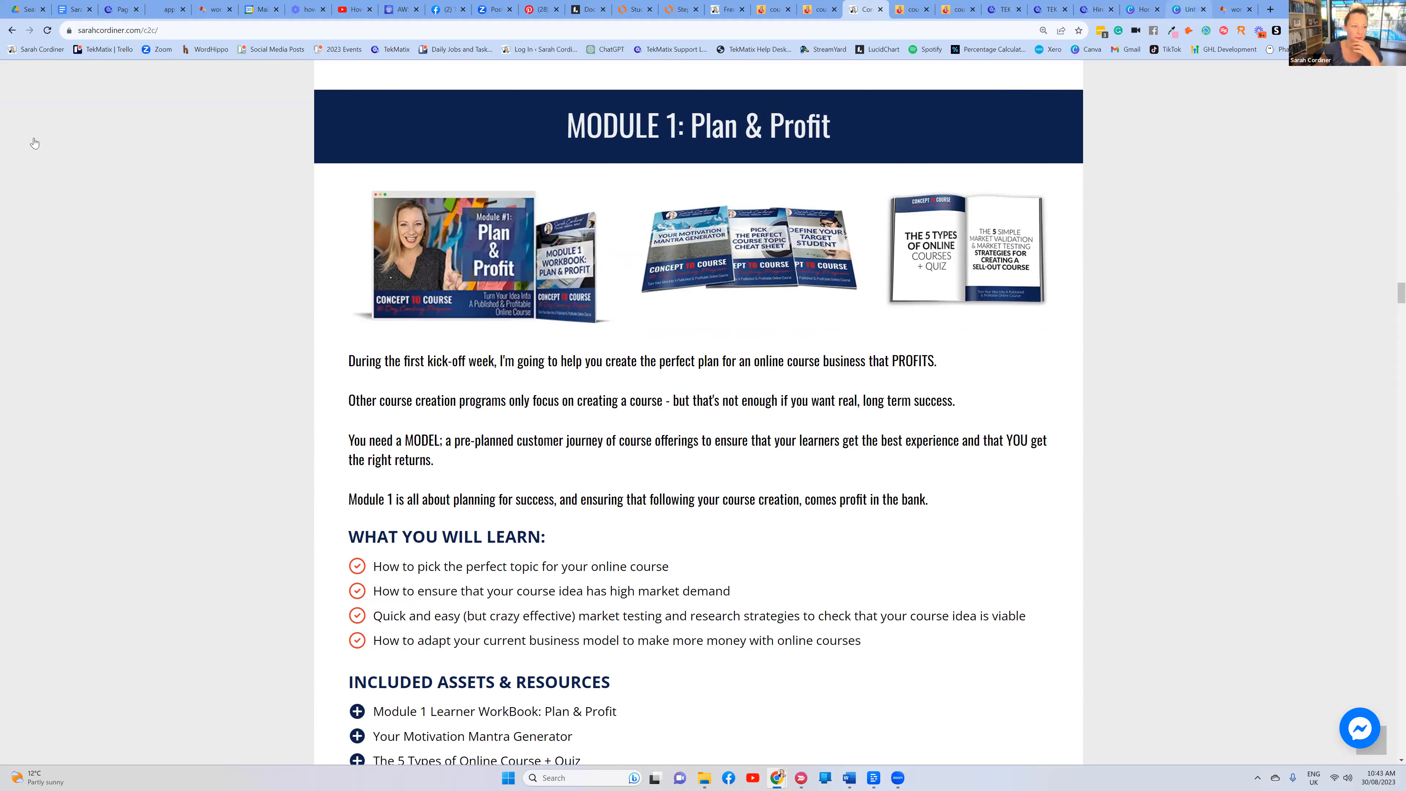
pyautogui.click(1189, 9)
pyautogui.click(69, 87)
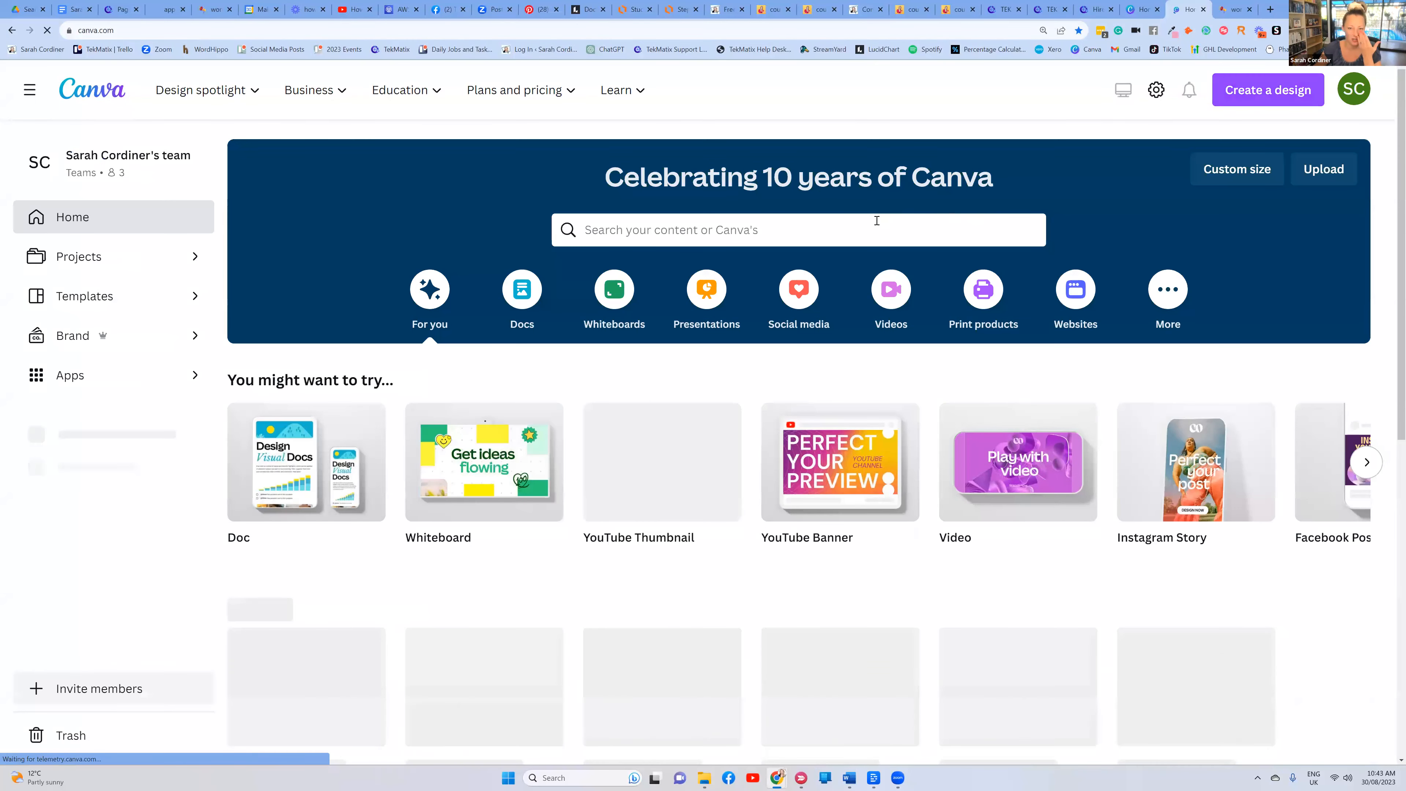
# Search Canva for 'mockup' and open the Website Launch laptop mockup template for editing
pyautogui.click(836, 232)
pyautogui.write('moc')
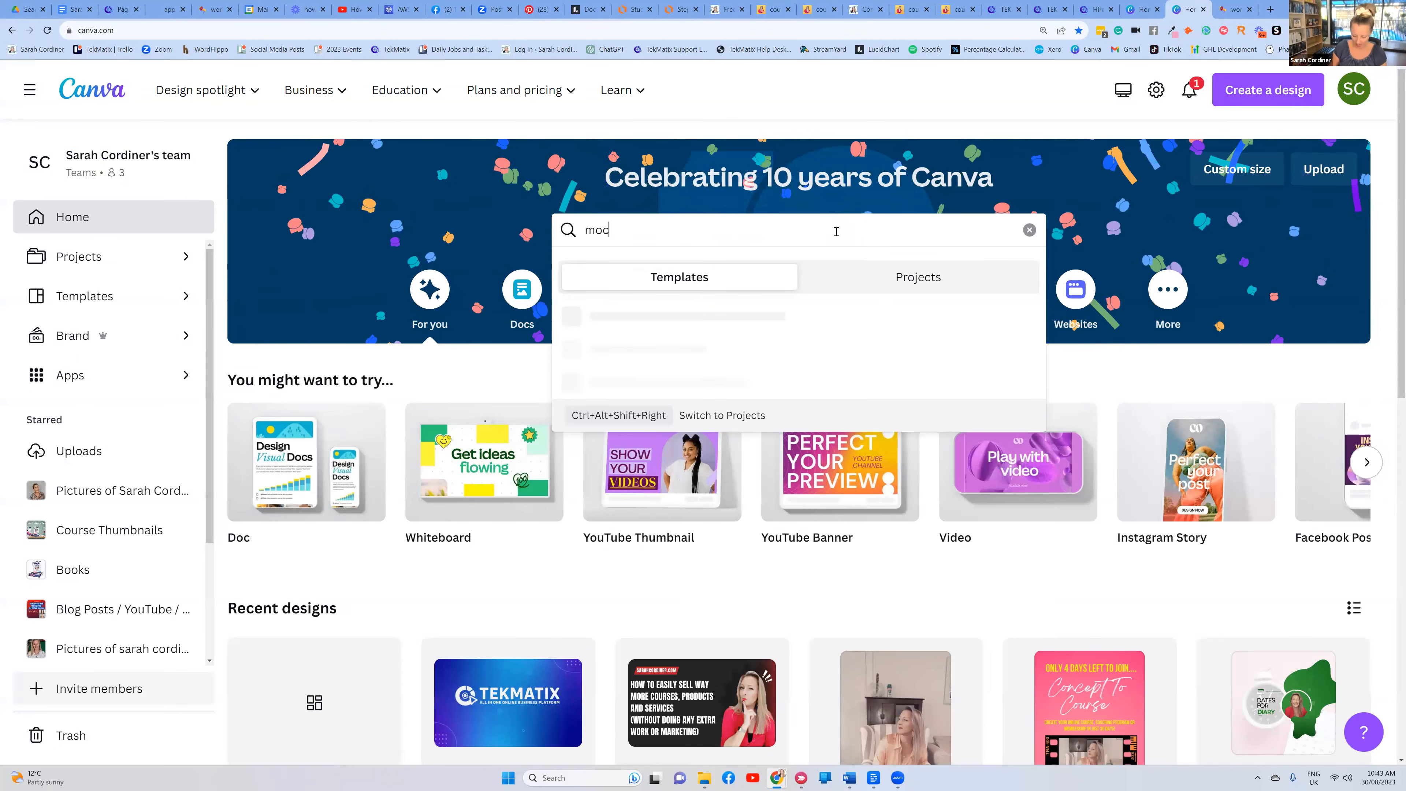
pyautogui.write('kup')
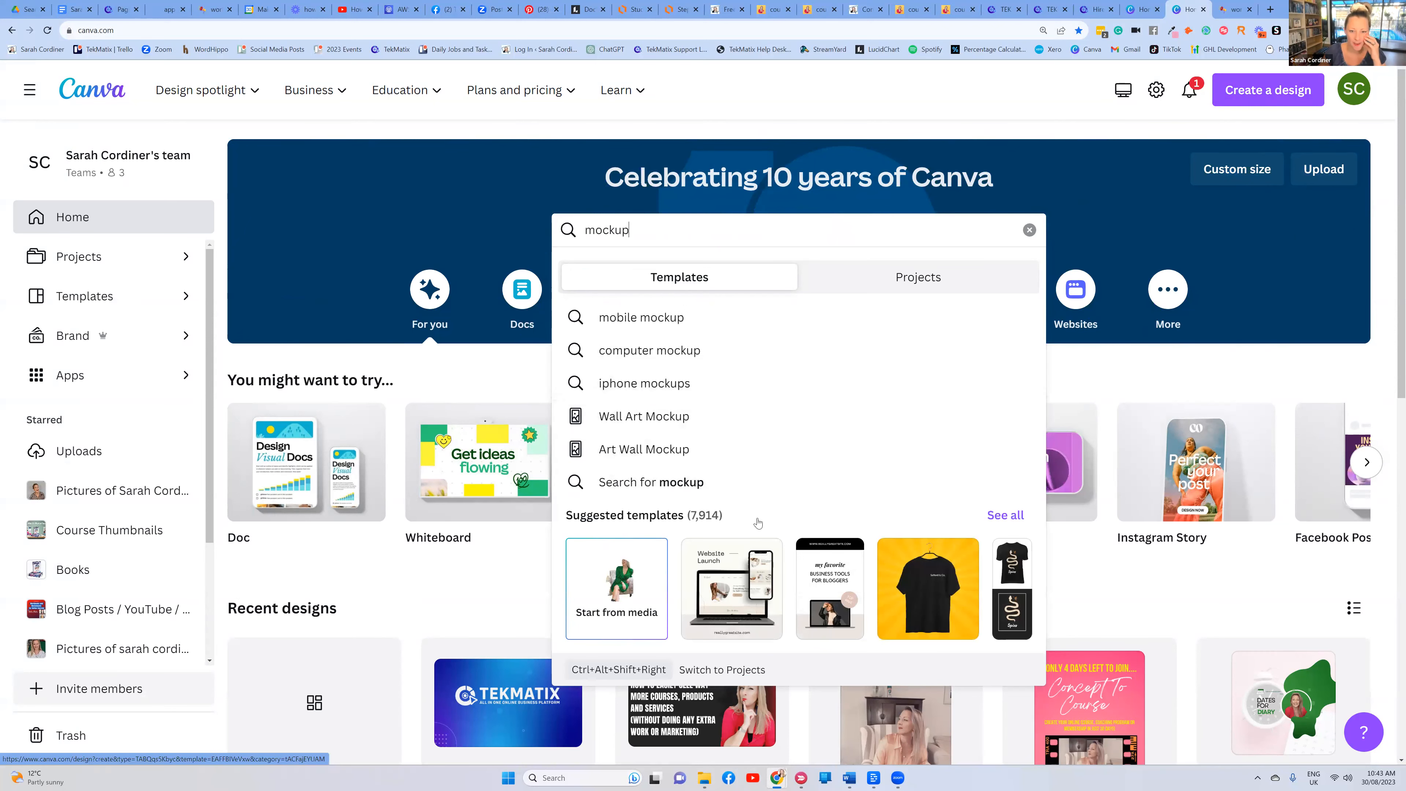
pyautogui.press('Return')
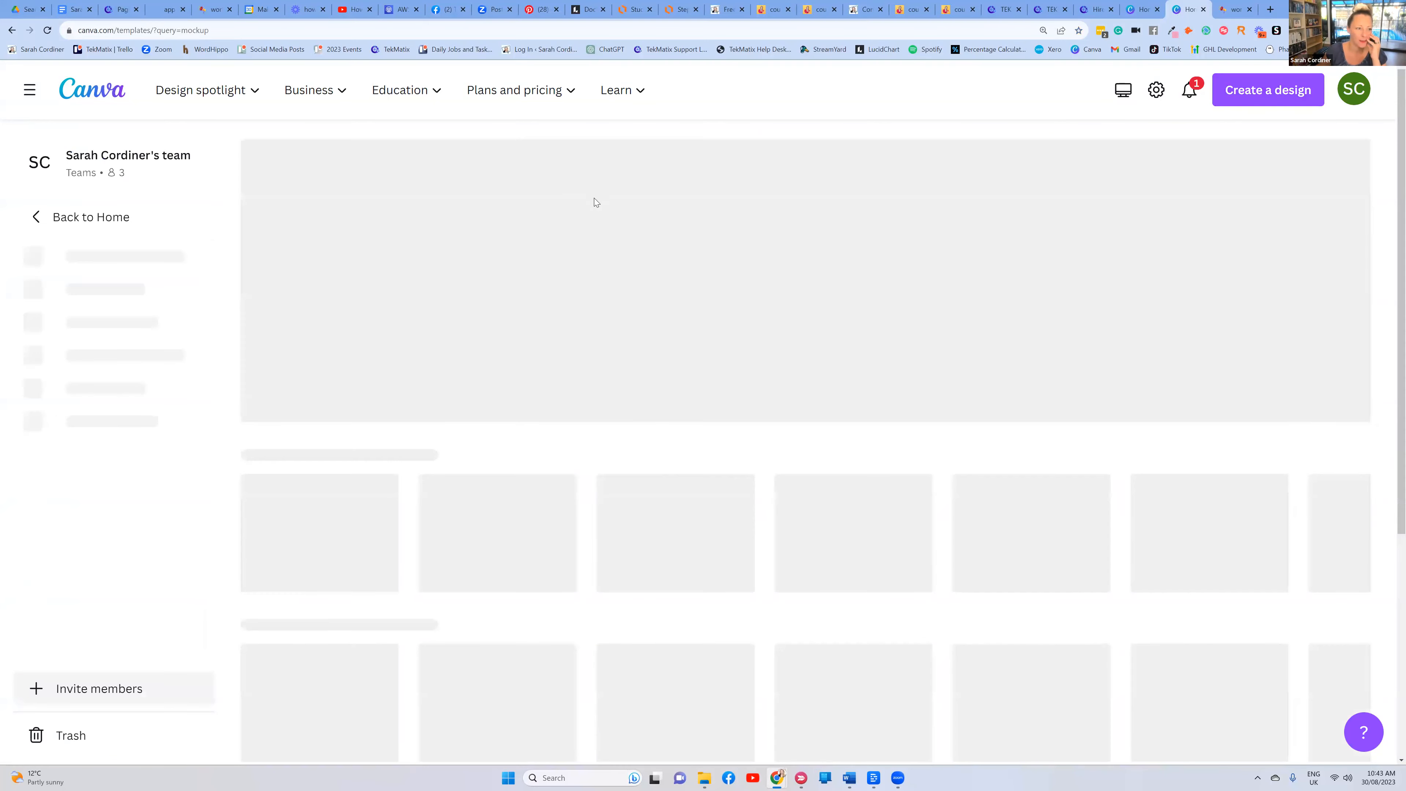
pyautogui.scroll(-2, 394, 367)
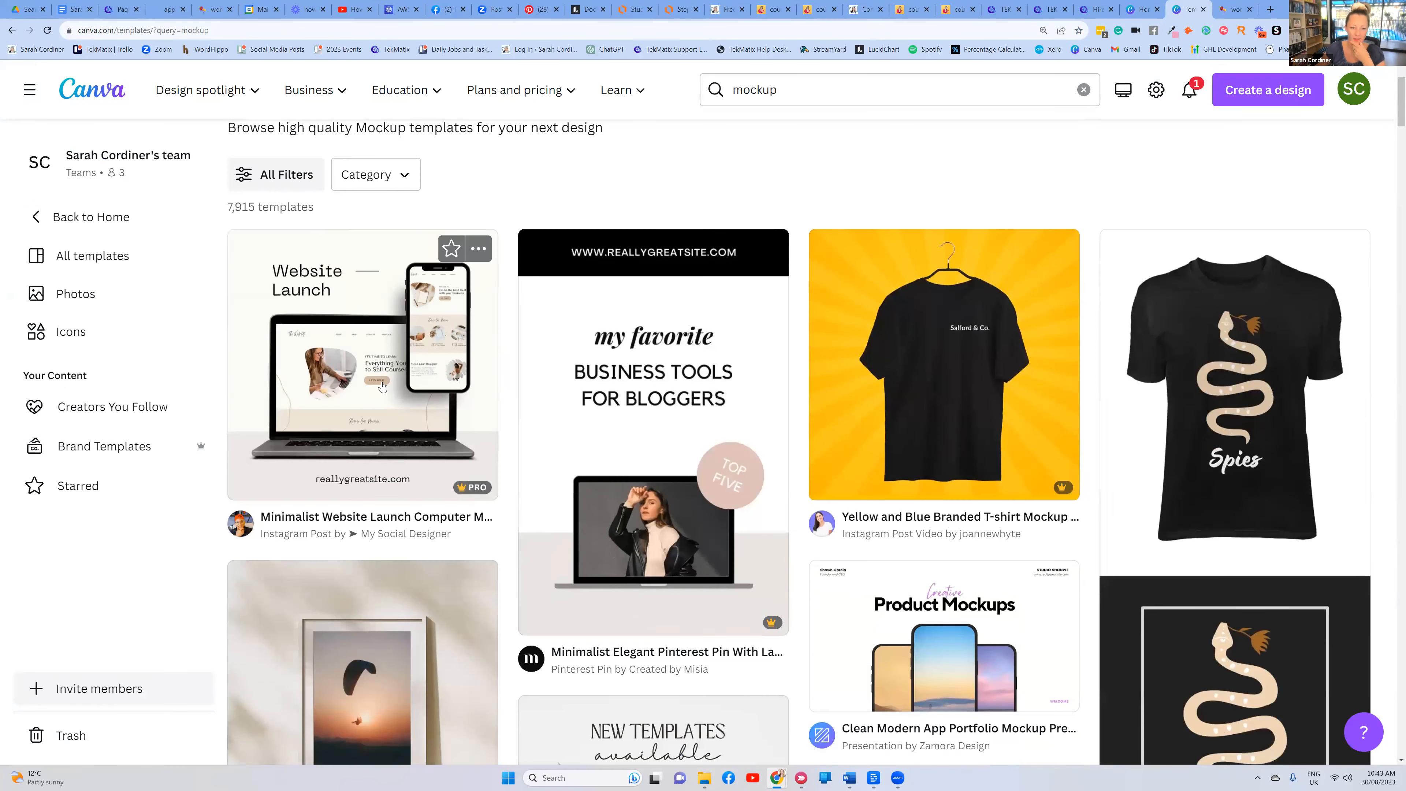
pyautogui.scroll(-5, 394, 367)
pyautogui.scroll(6, 219, 416)
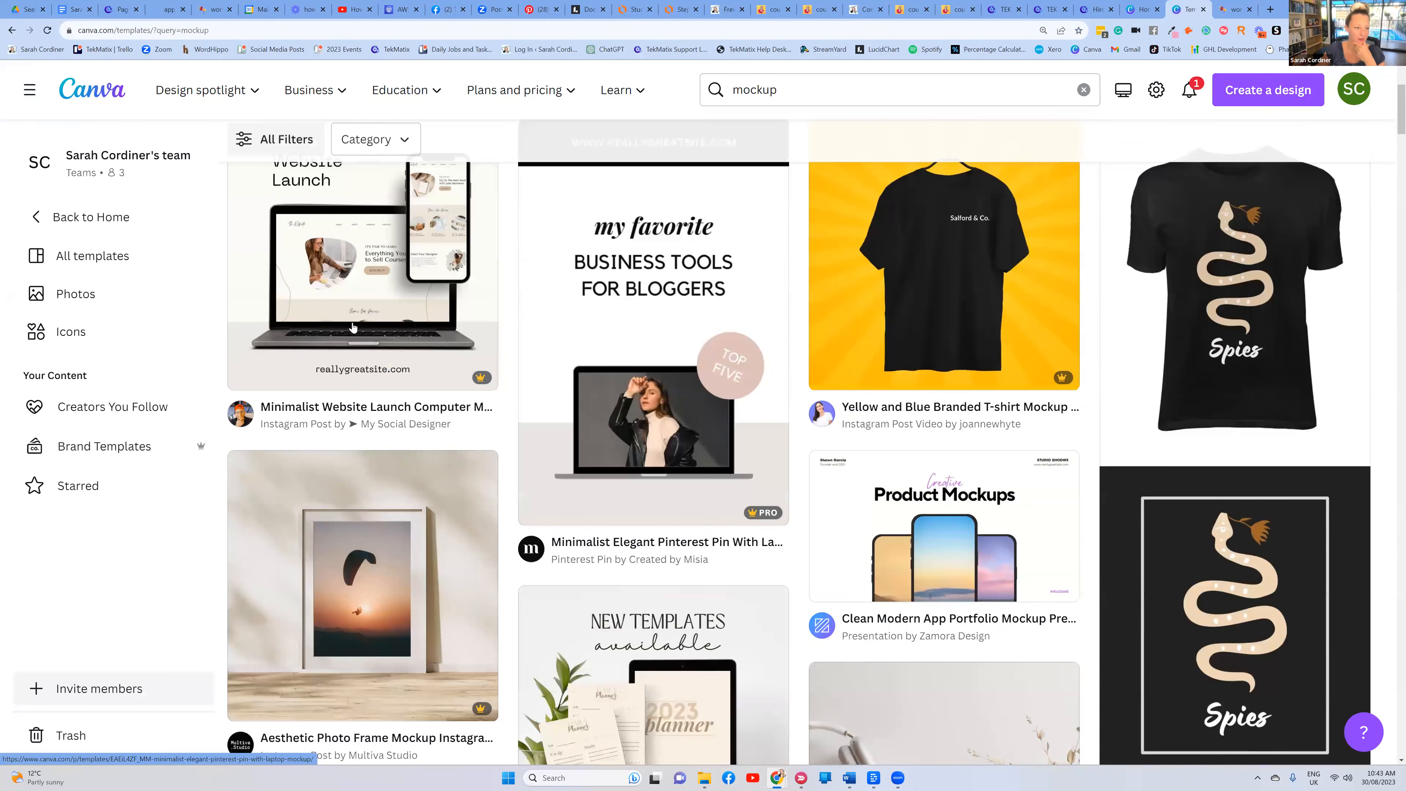
pyautogui.scroll(2, 392, 372)
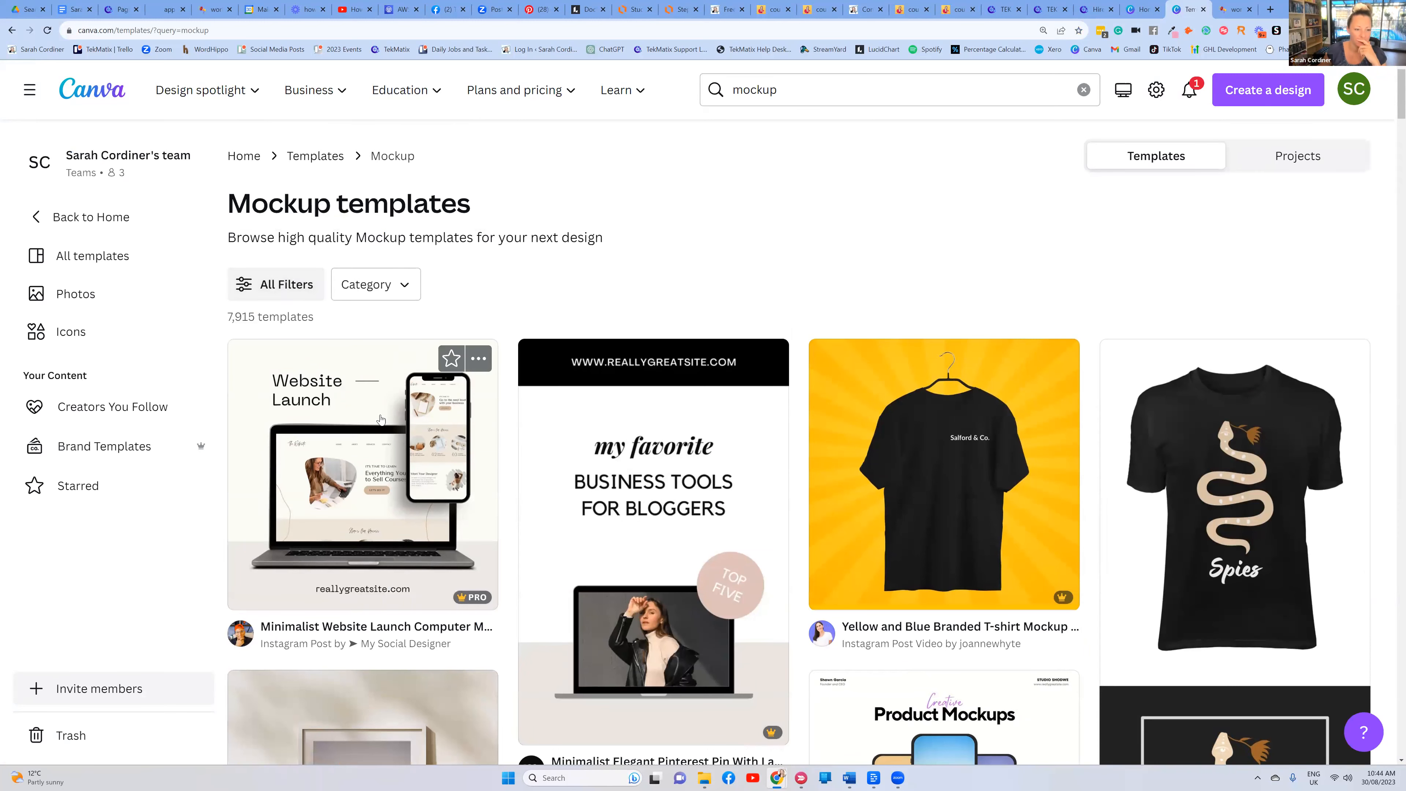
pyautogui.scroll(-2, 410, 404)
pyautogui.click(410, 401)
pyautogui.click(1039, 304)
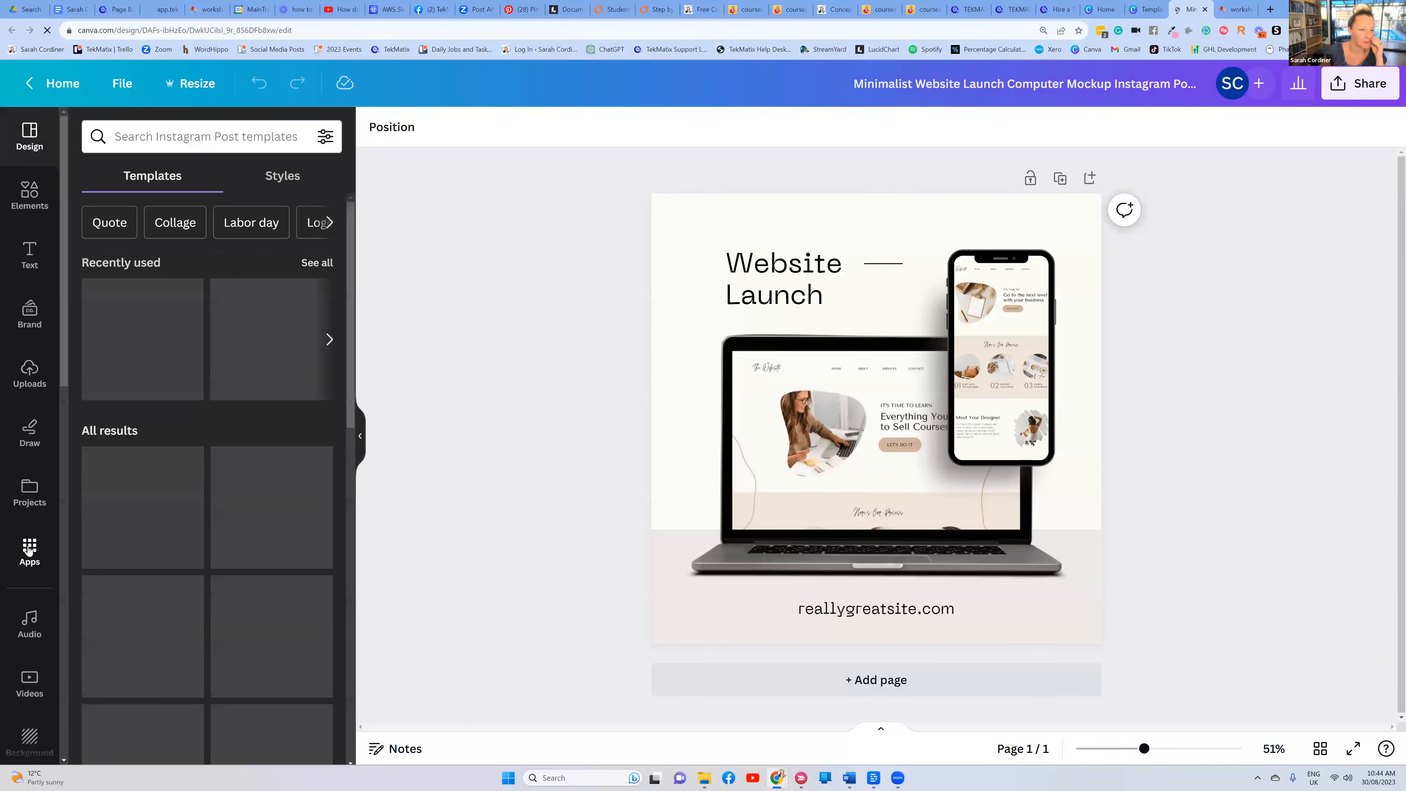
# Find and open the Mockups app from the apps list
pyautogui.click(29, 550)
pyautogui.click(183, 140)
pyautogui.write('mockup')
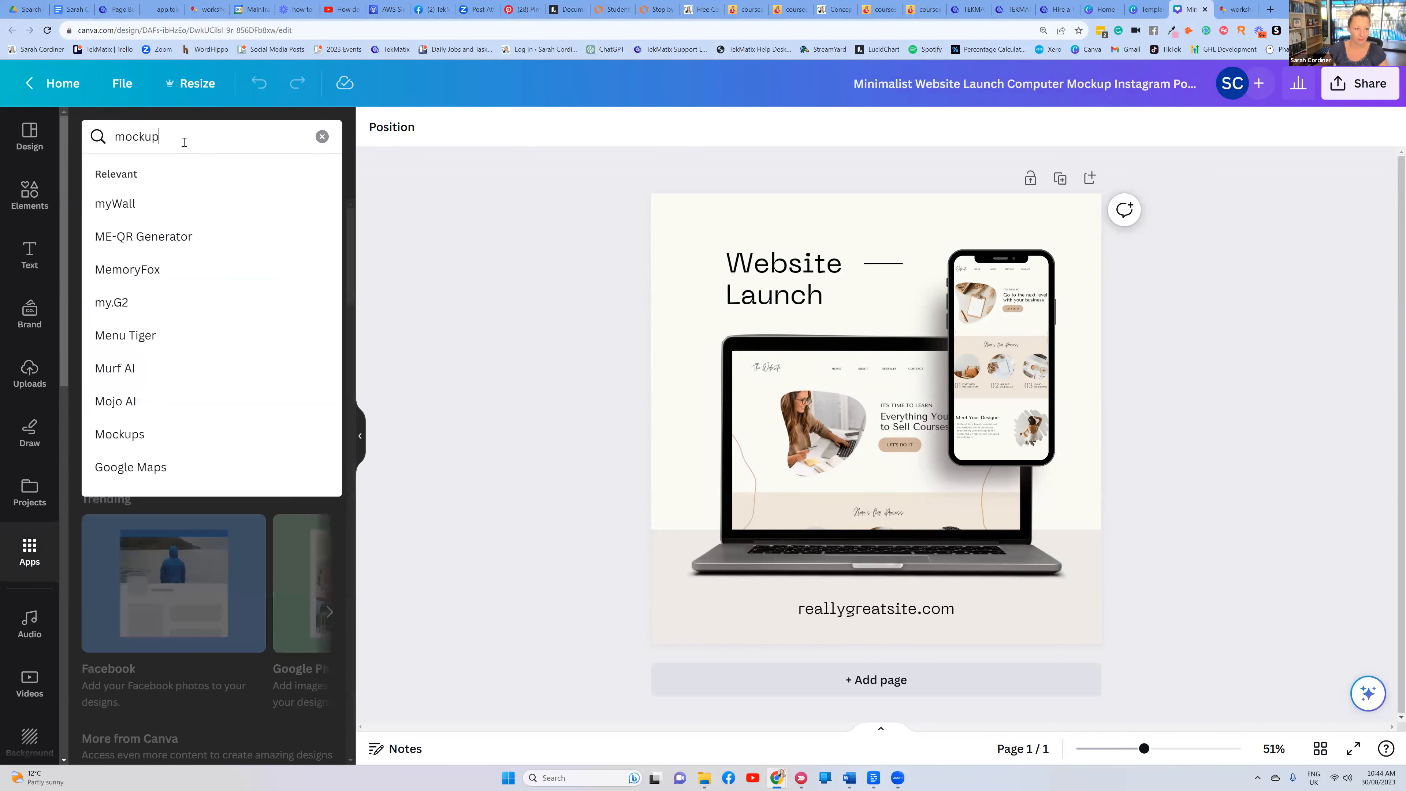
pyautogui.write('s')
pyautogui.click(151, 204)
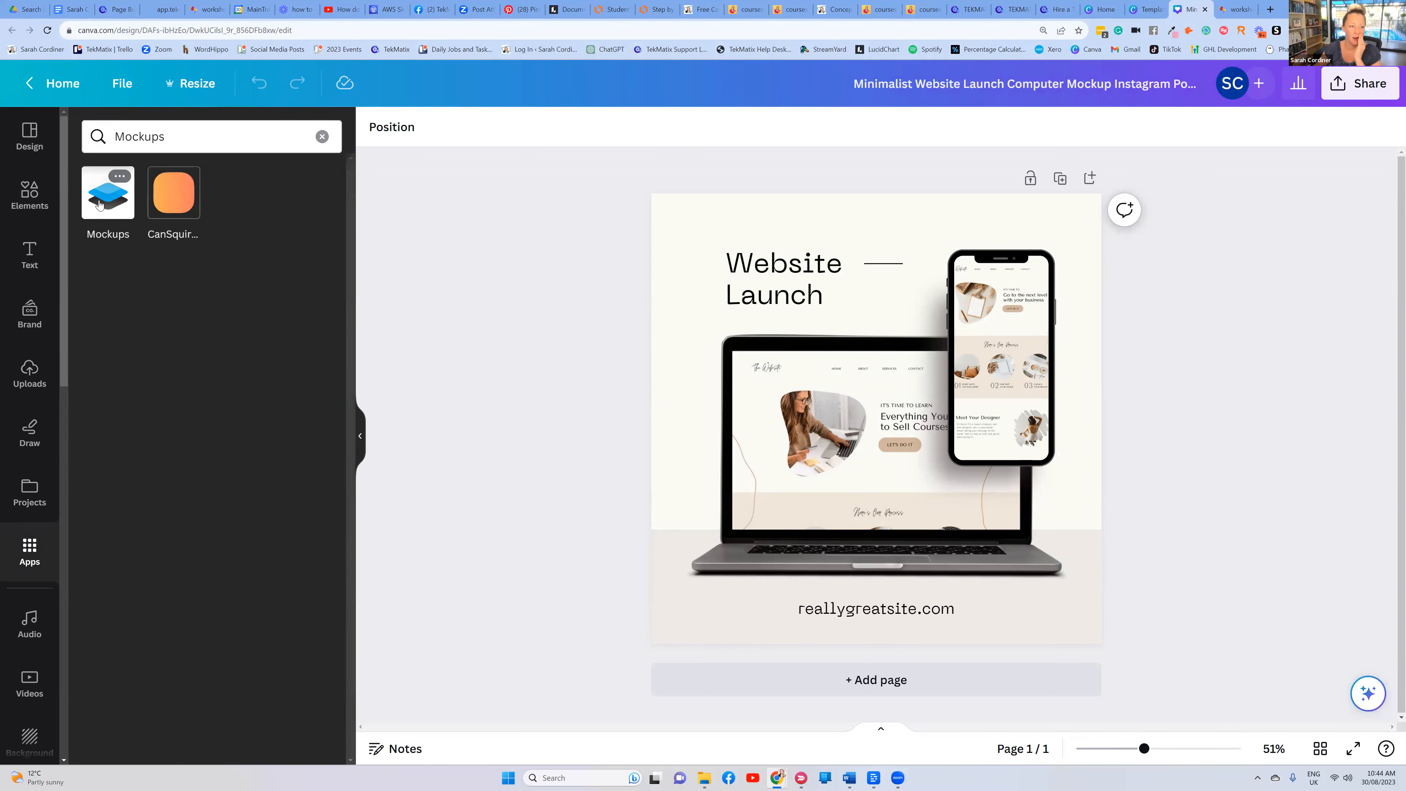
pyautogui.click(100, 204)
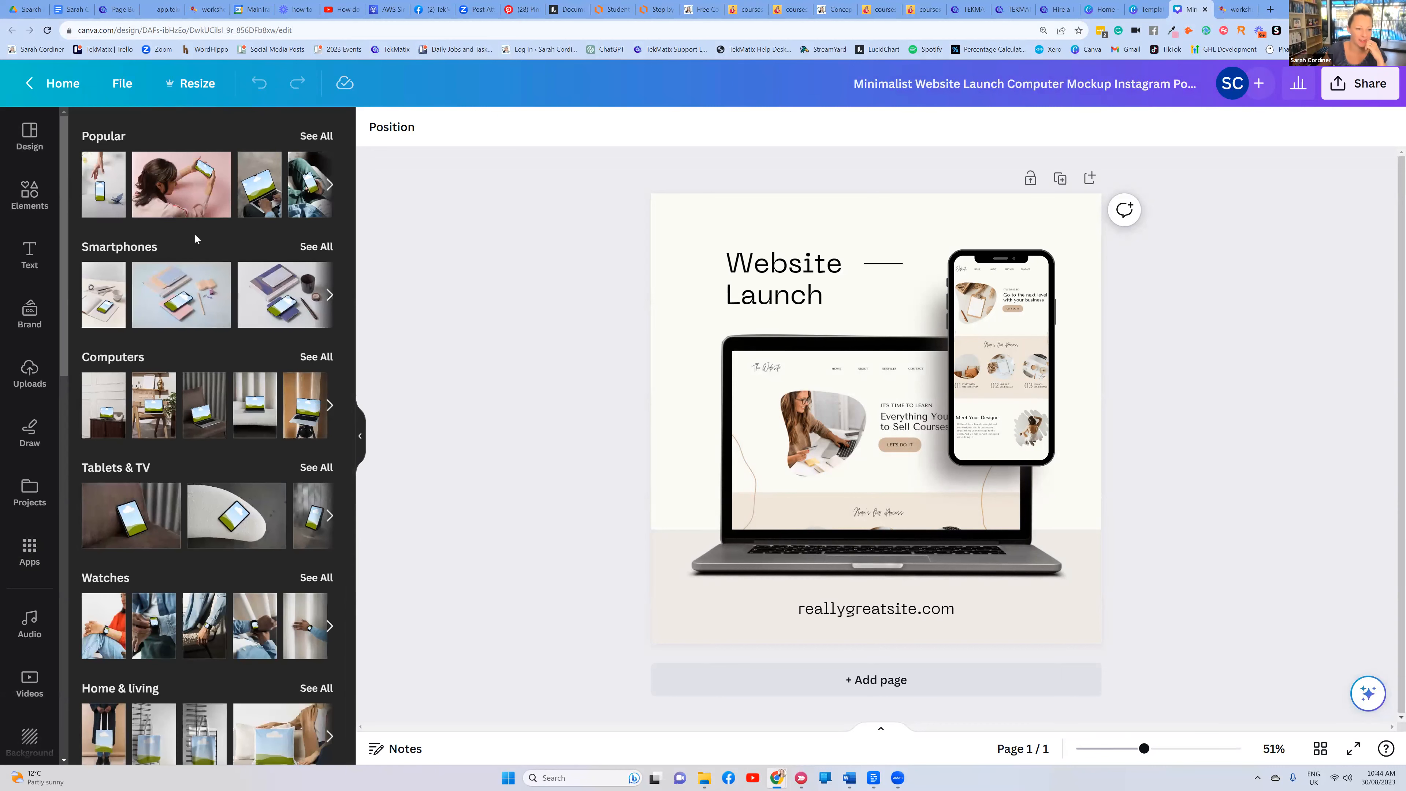
# Browse to all Branding mockups and insert the second one, a blank frame between dark stones
pyautogui.scroll(-1, 180, 387)
pyautogui.scroll(-9, 181, 410)
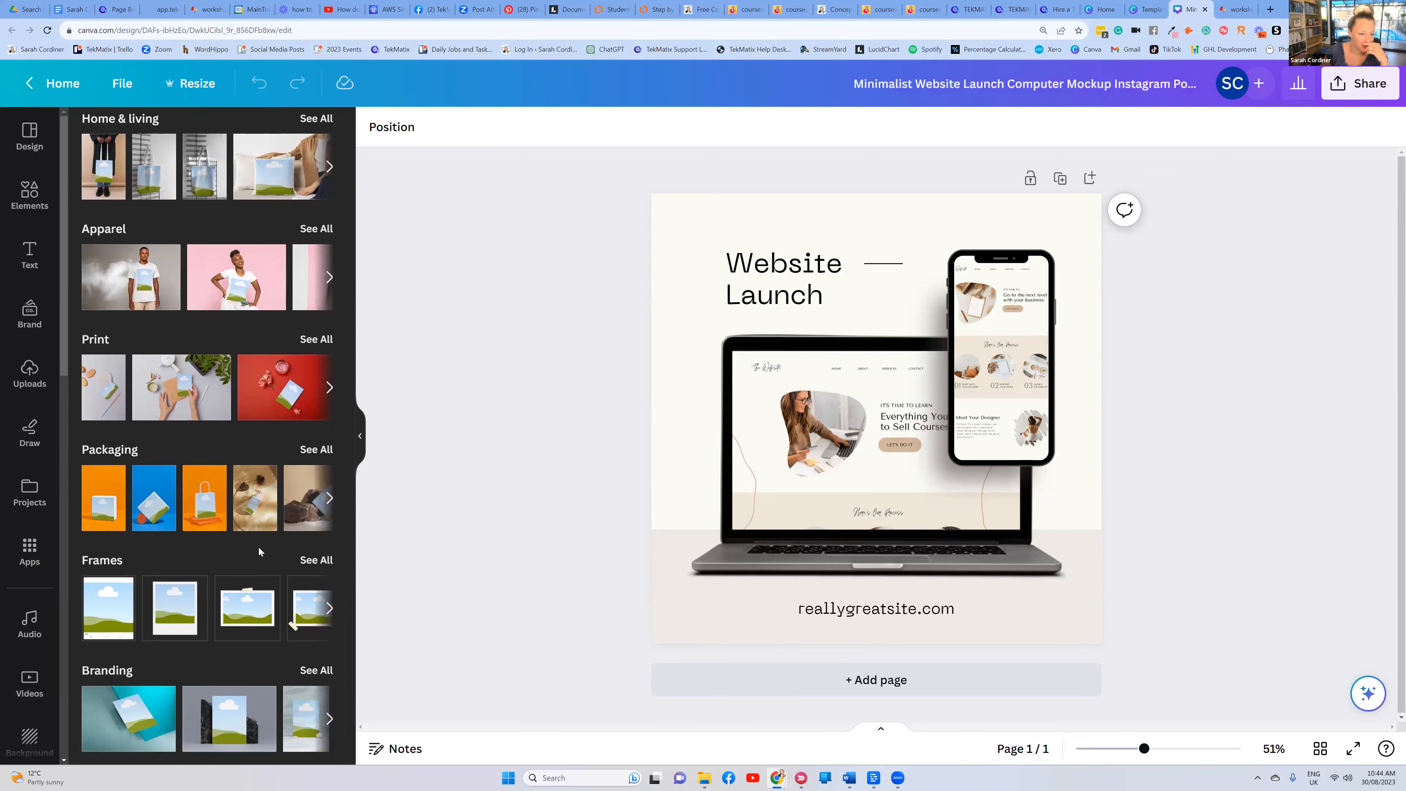
pyautogui.click(321, 449)
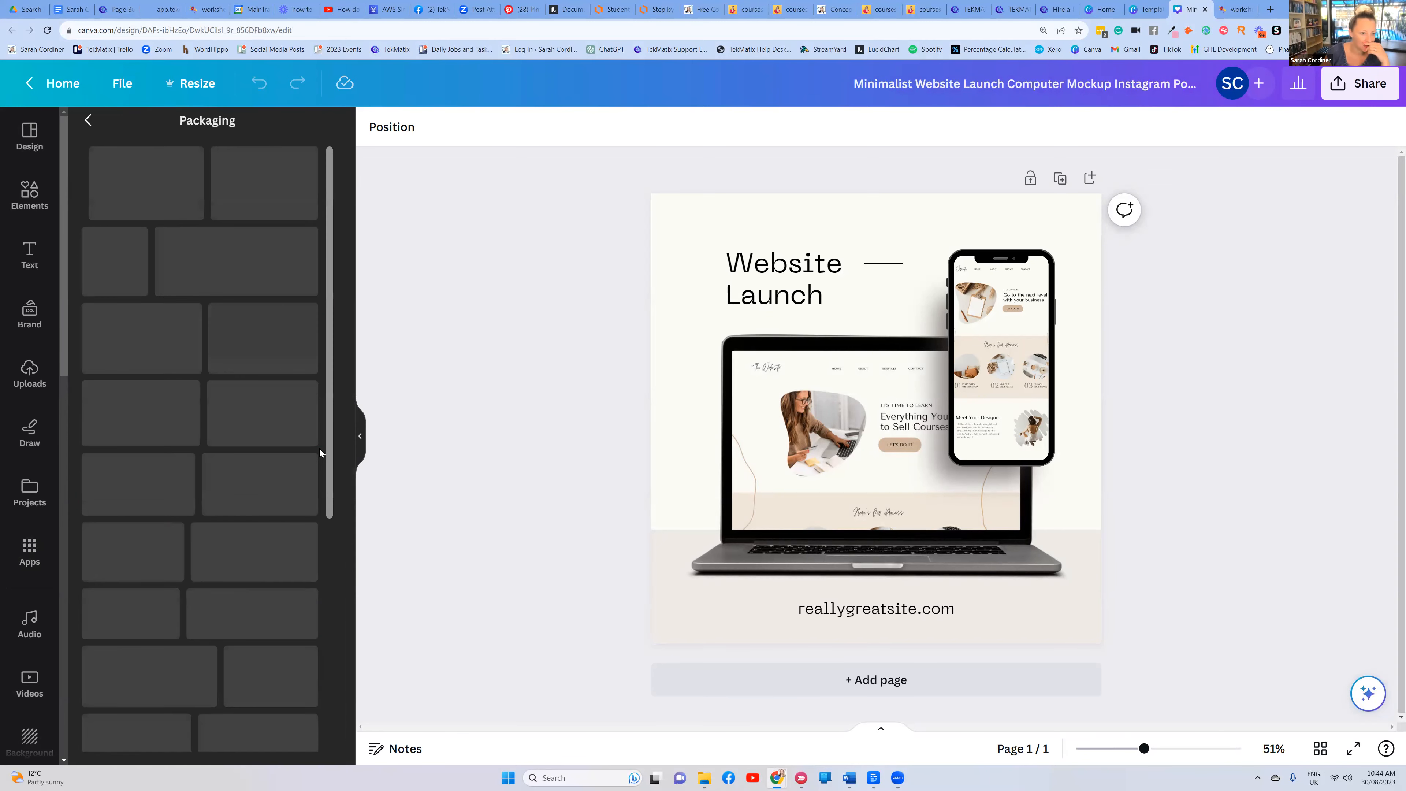
pyautogui.click(88, 121)
pyautogui.scroll(-5, 262, 529)
pyautogui.scroll(-5, 261, 490)
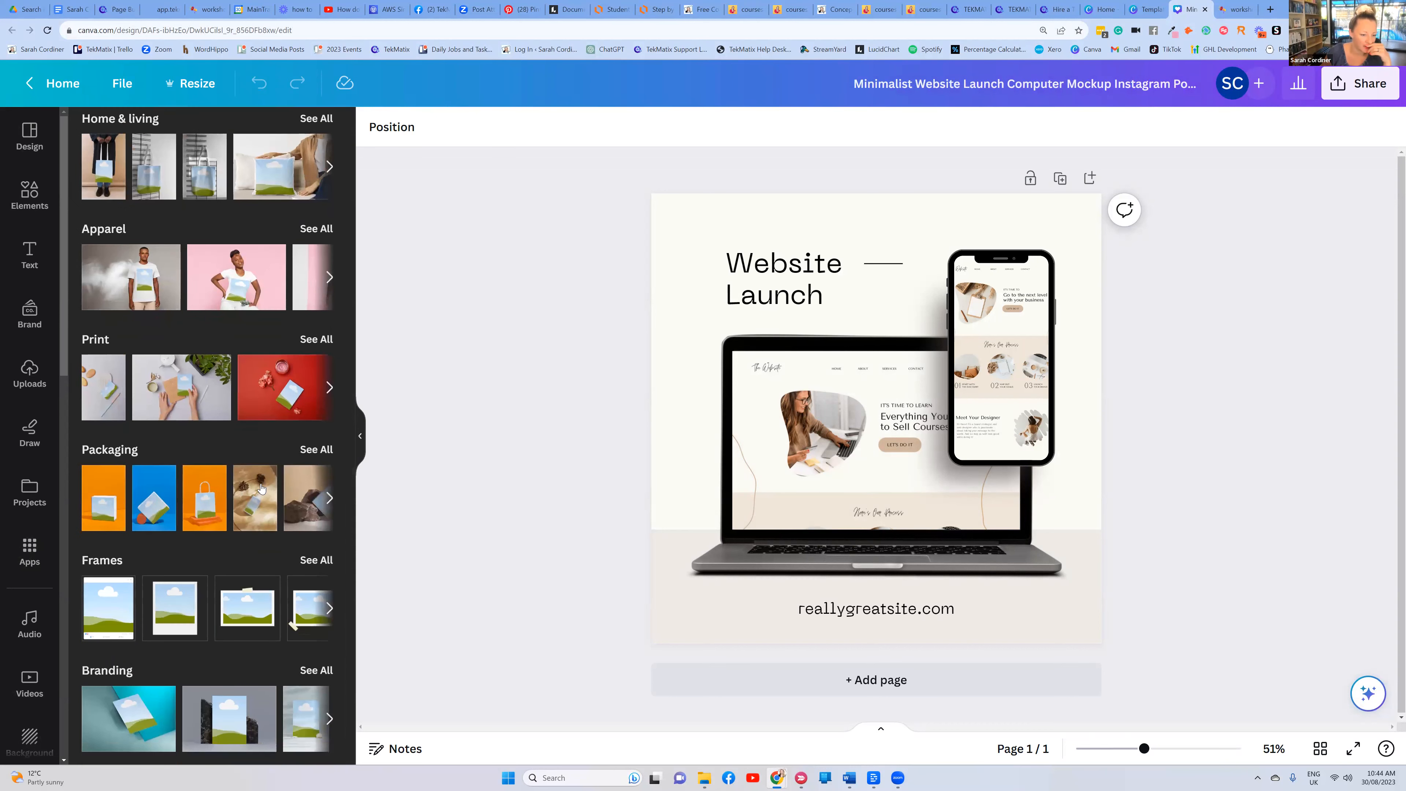
pyautogui.click(317, 670)
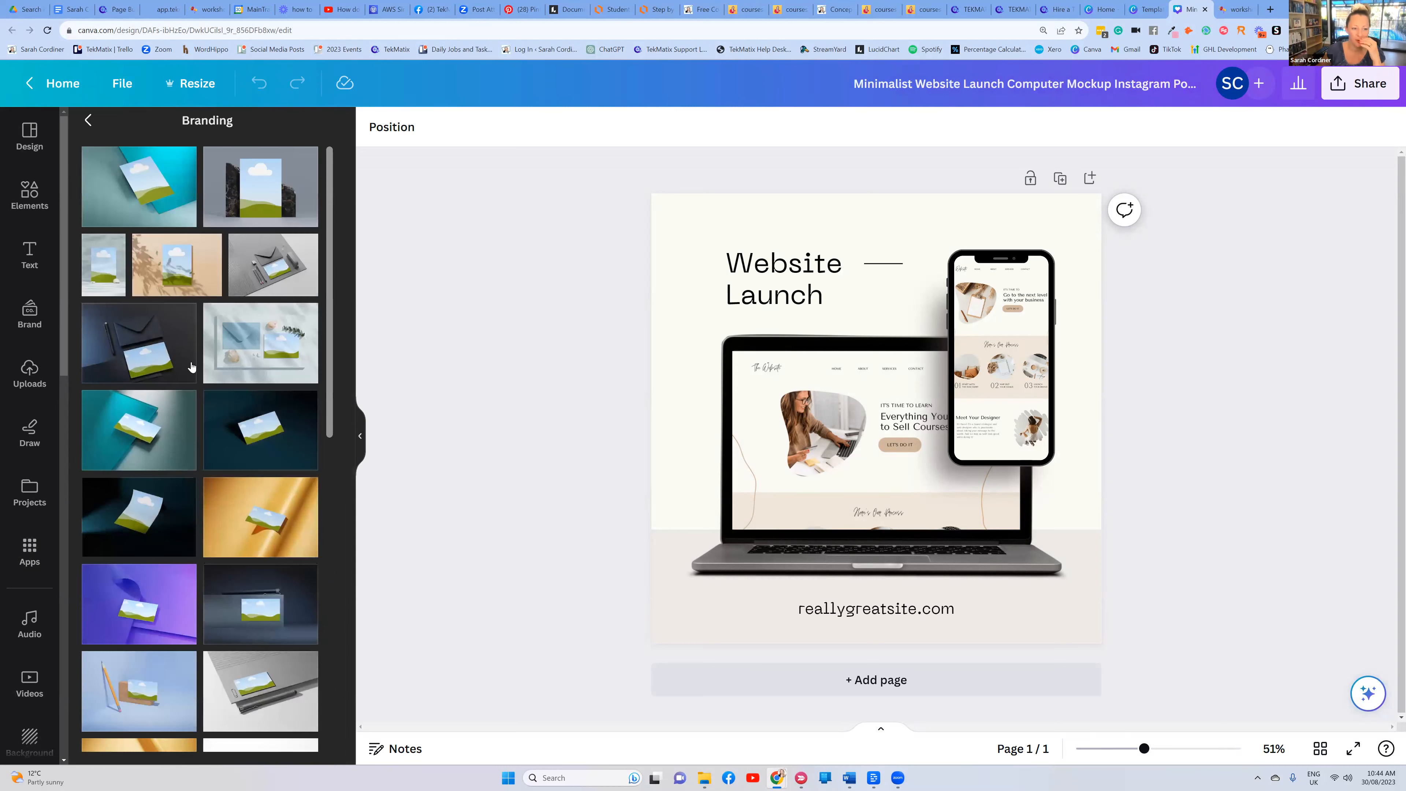
pyautogui.scroll(-2, 224, 543)
pyautogui.scroll(2, 226, 542)
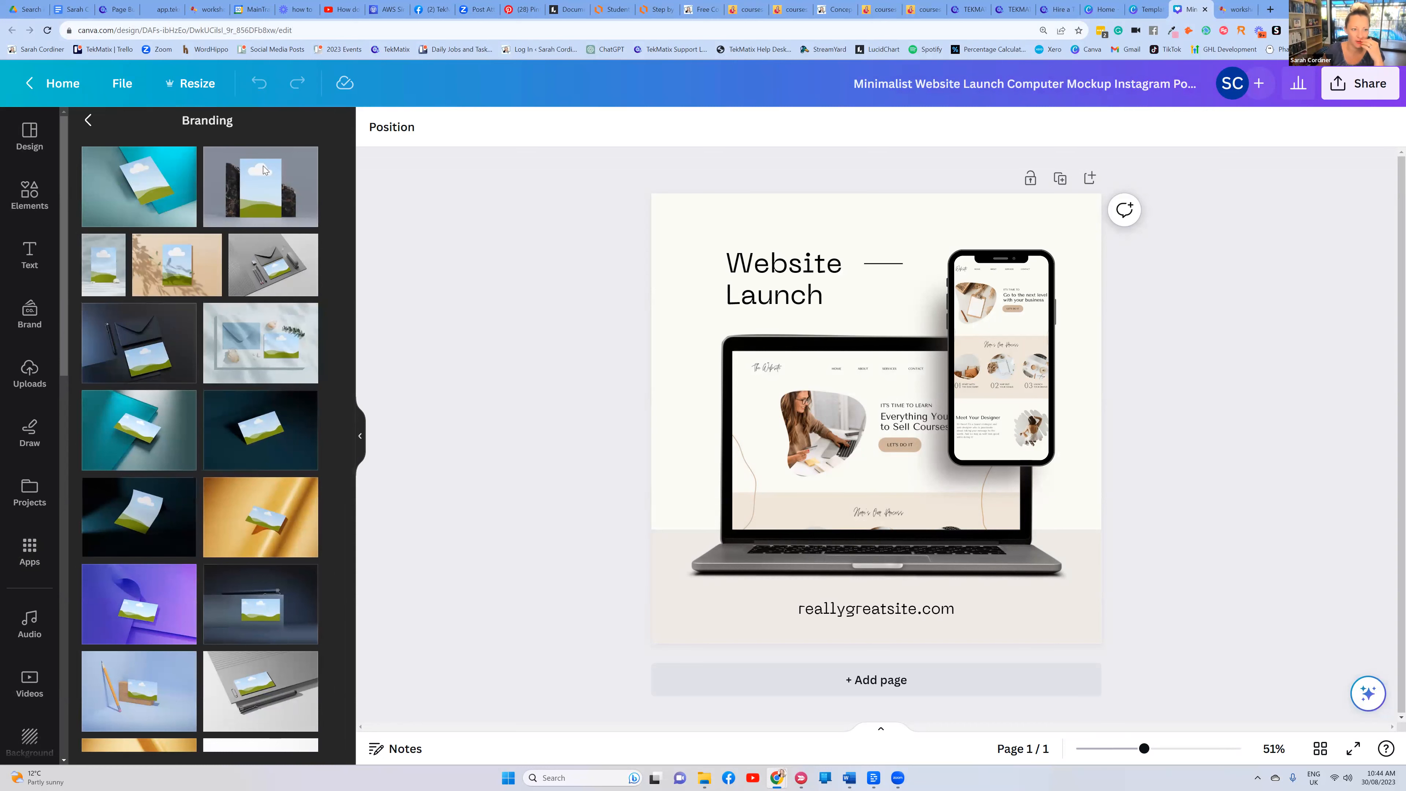
pyautogui.click(262, 166)
# Enlarge the mockup by its corners until it covers the whole page
pyautogui.moveTo(786, 356); pyautogui.dragTo(569, 203)
pyautogui.moveTo(967, 480); pyautogui.dragTo(1220, 658)
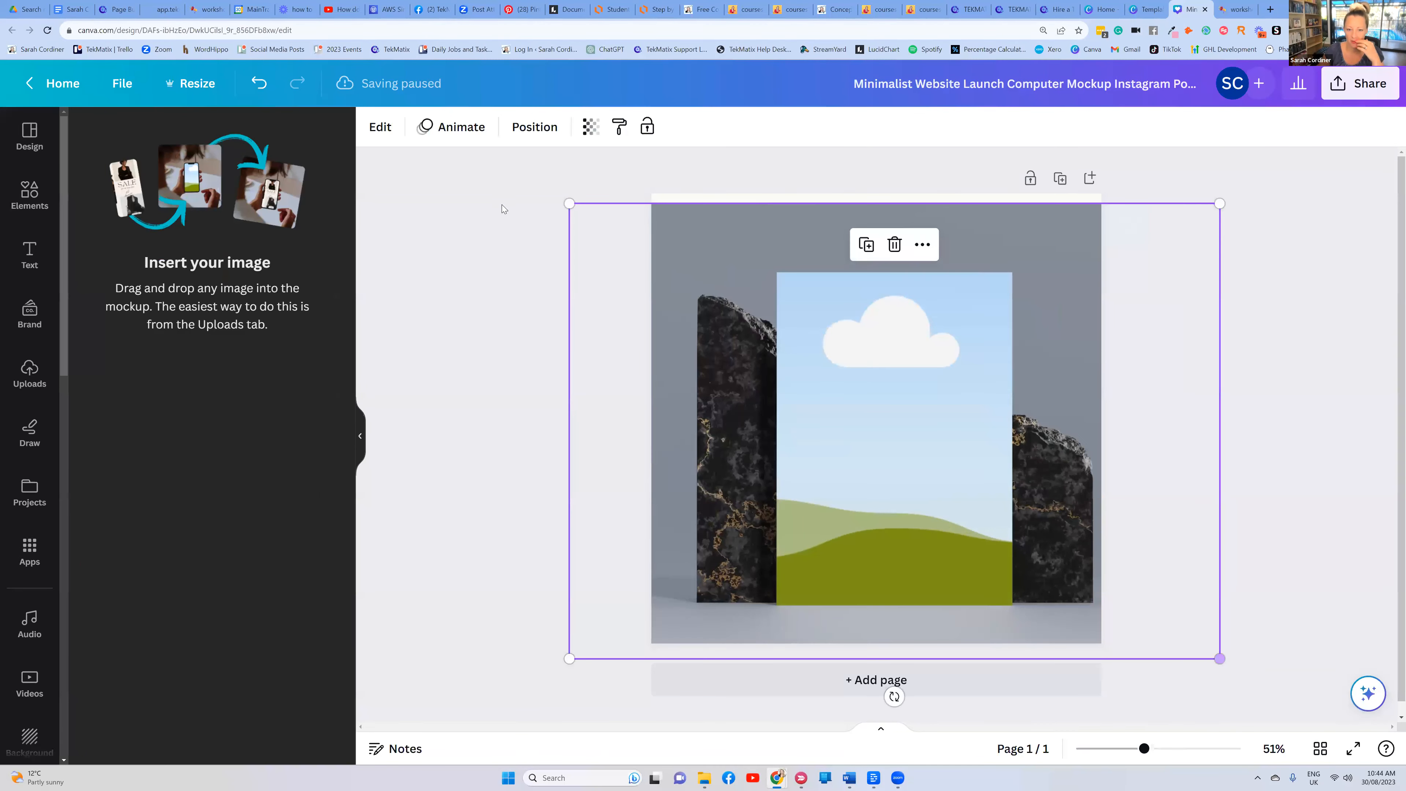
pyautogui.moveTo(545, 182); pyautogui.dragTo(542, 184)
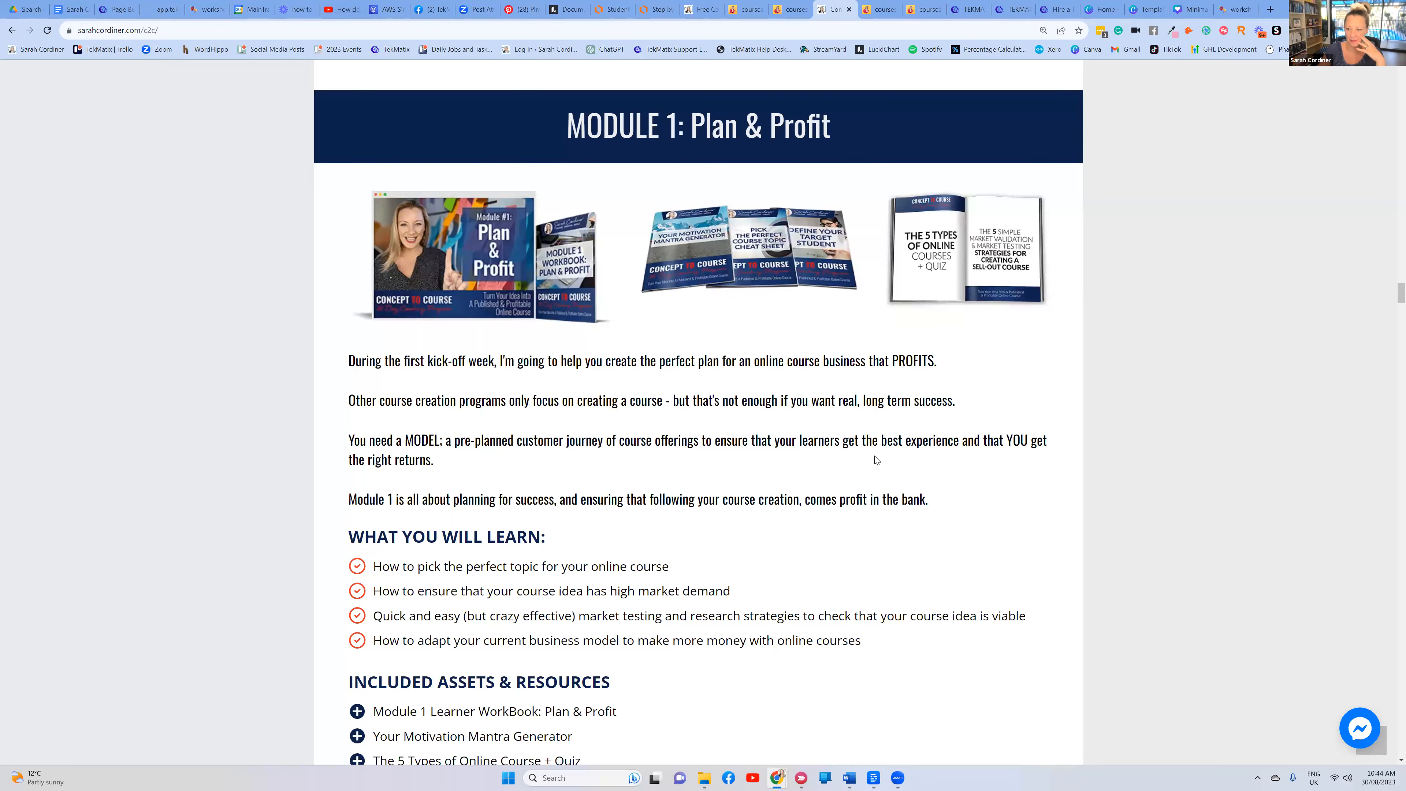
# Add an image block under the Module 1 body paragraph in the funnel page
pyautogui.scroll(-3, 871, 423)
pyautogui.scroll(2, 647, 62)
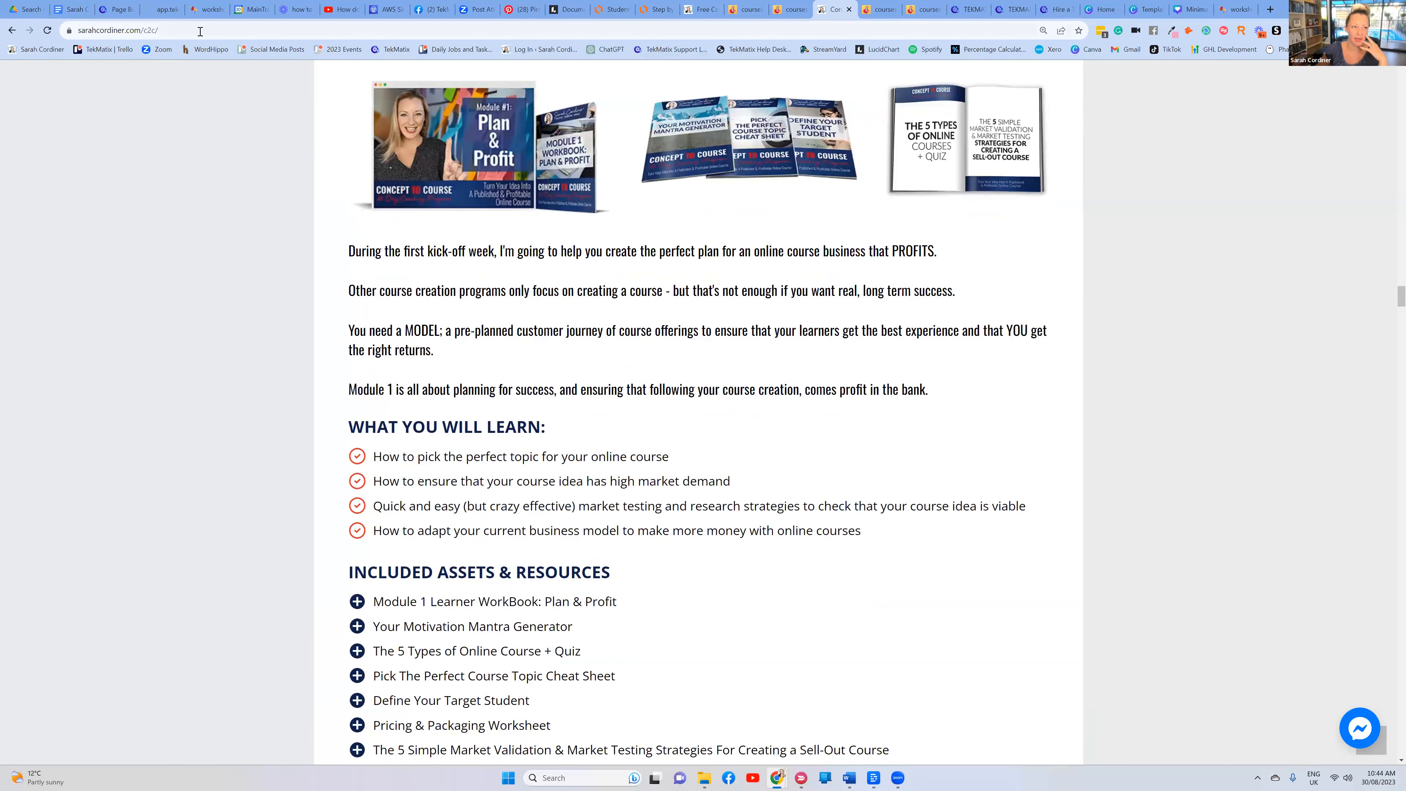
pyautogui.click(77, 14)
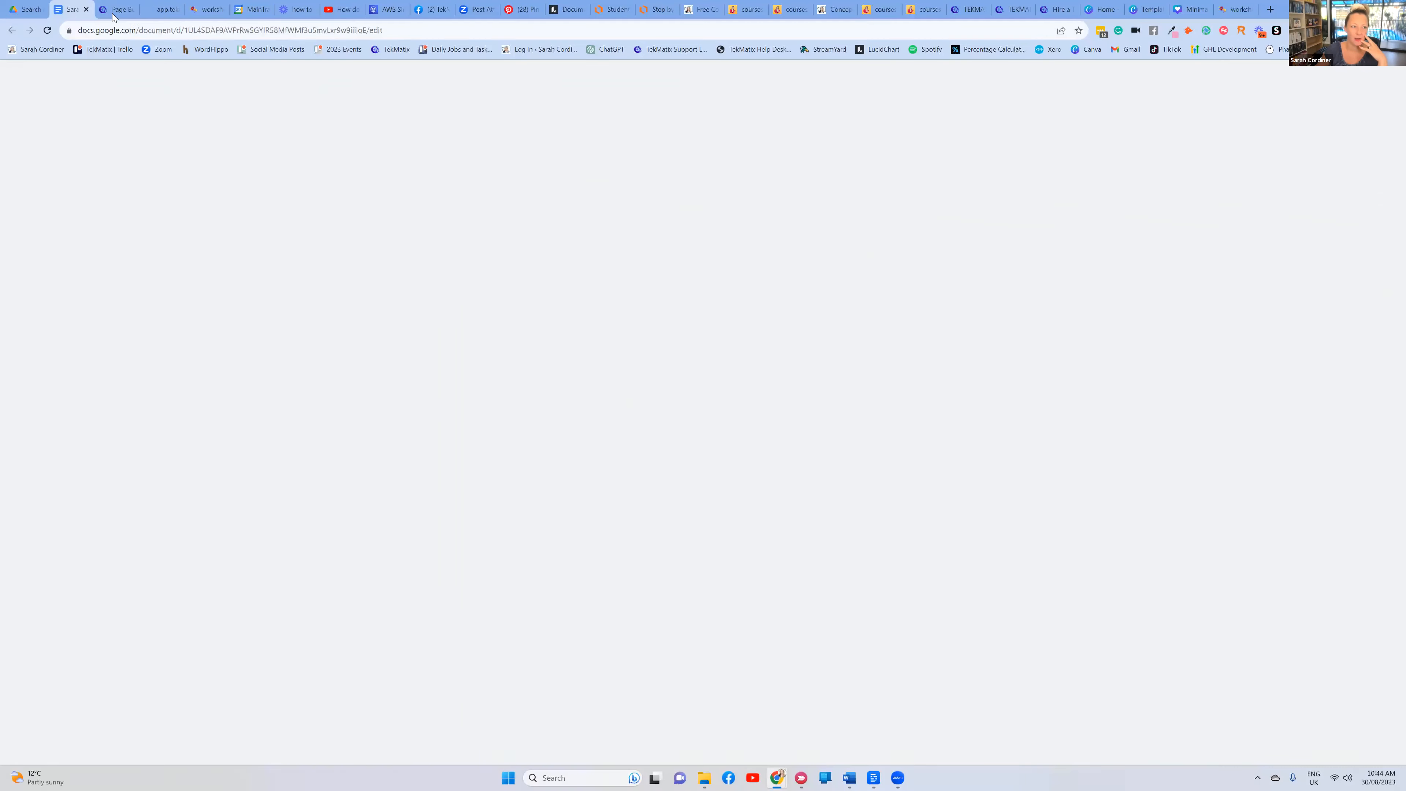
pyautogui.click(118, 10)
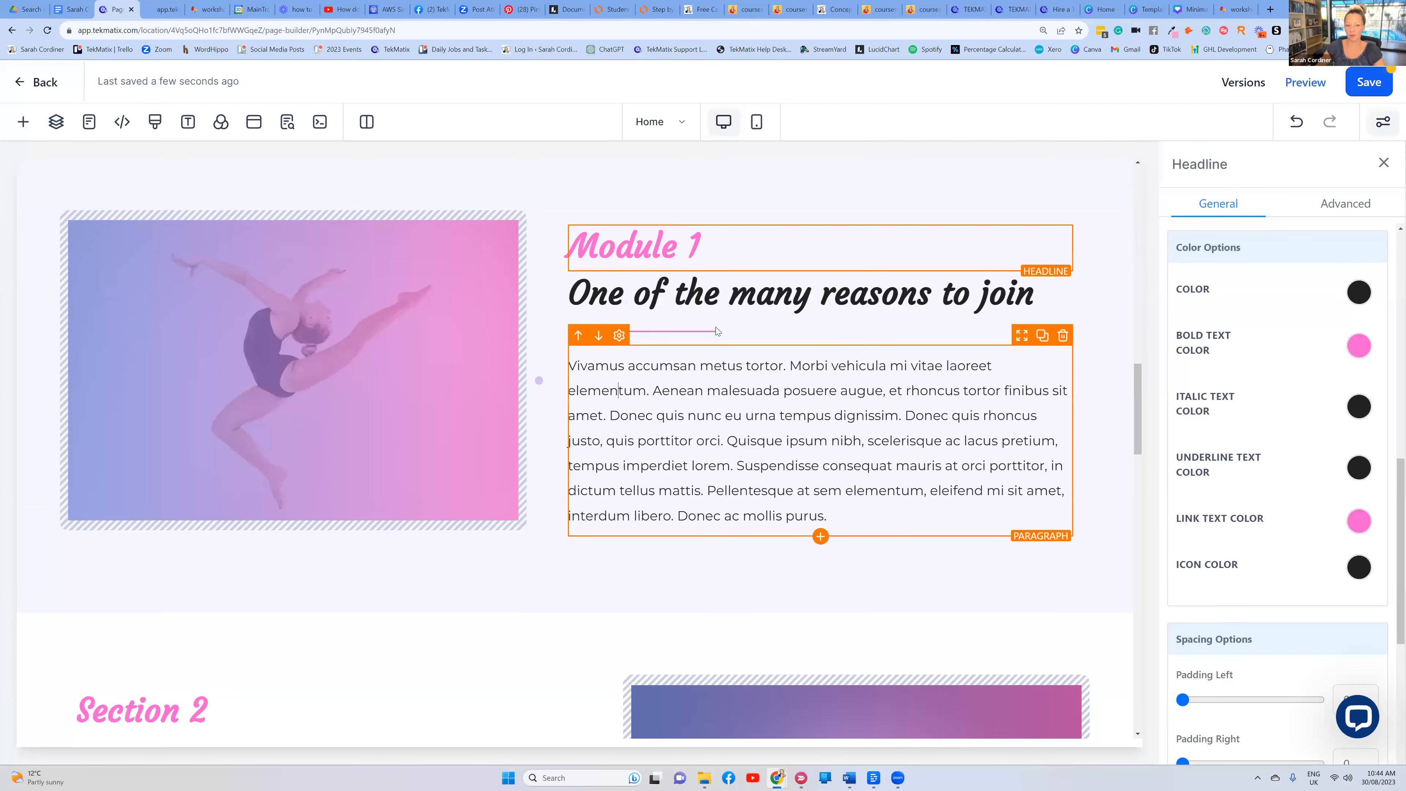
pyautogui.click(714, 372)
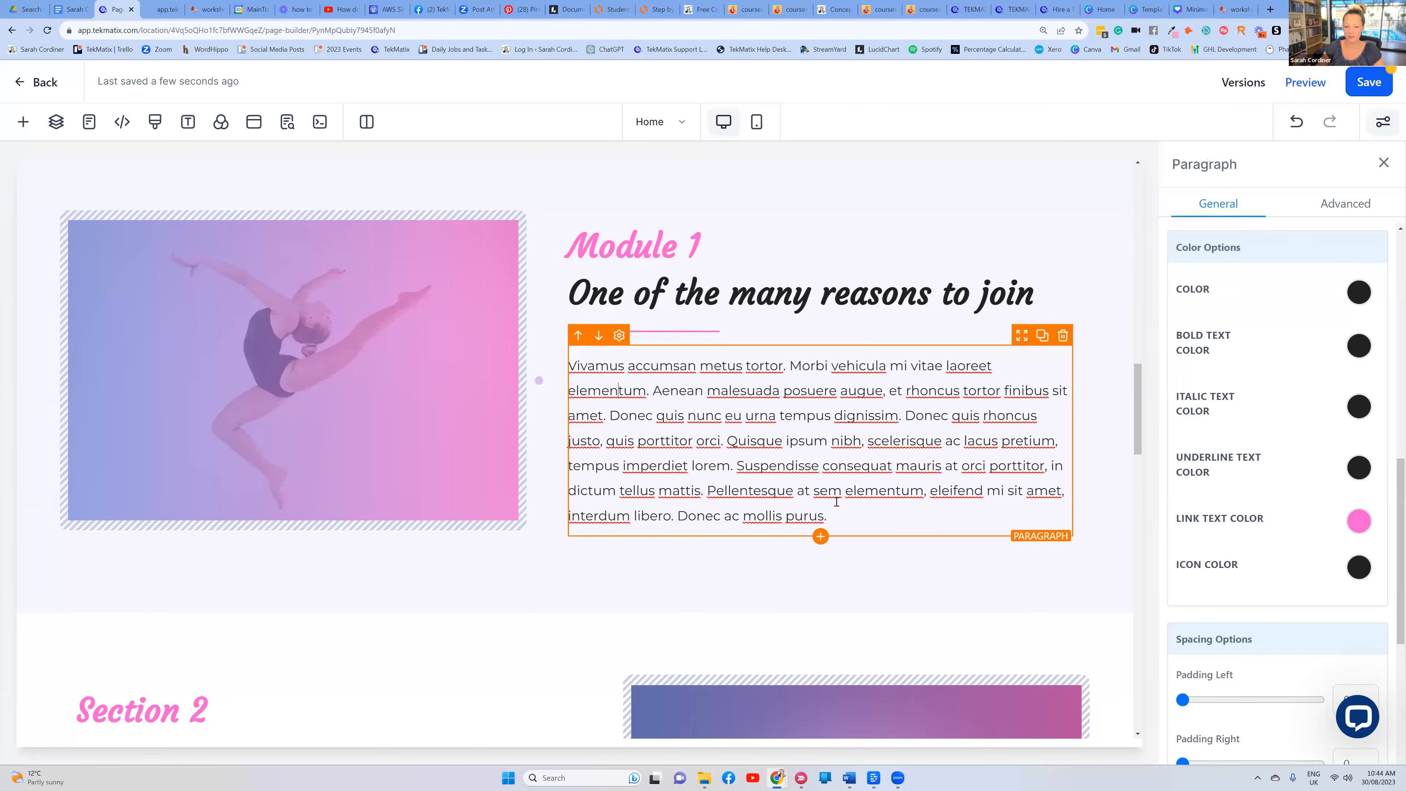
pyautogui.click(821, 538)
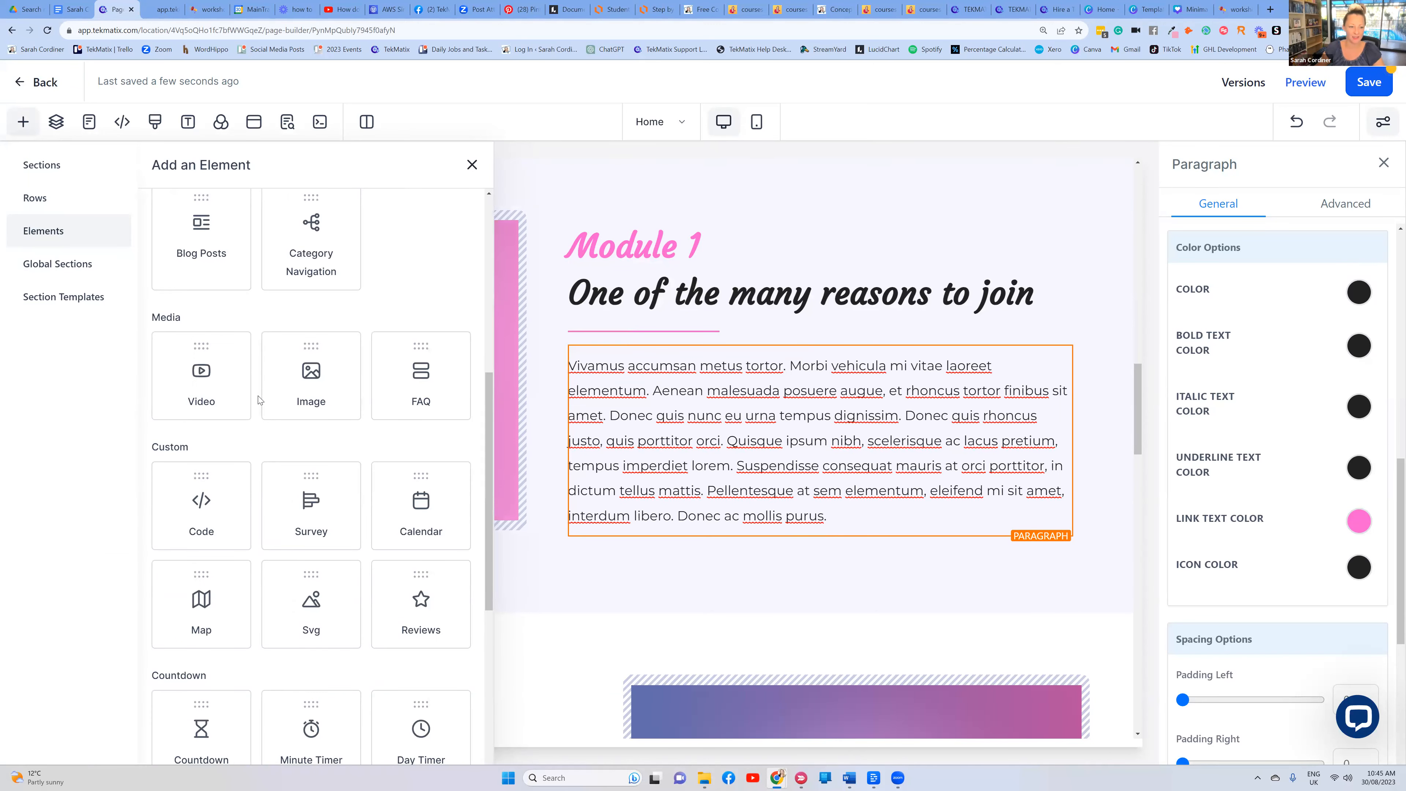
pyautogui.scroll(2, 315, 487)
pyautogui.click(320, 490)
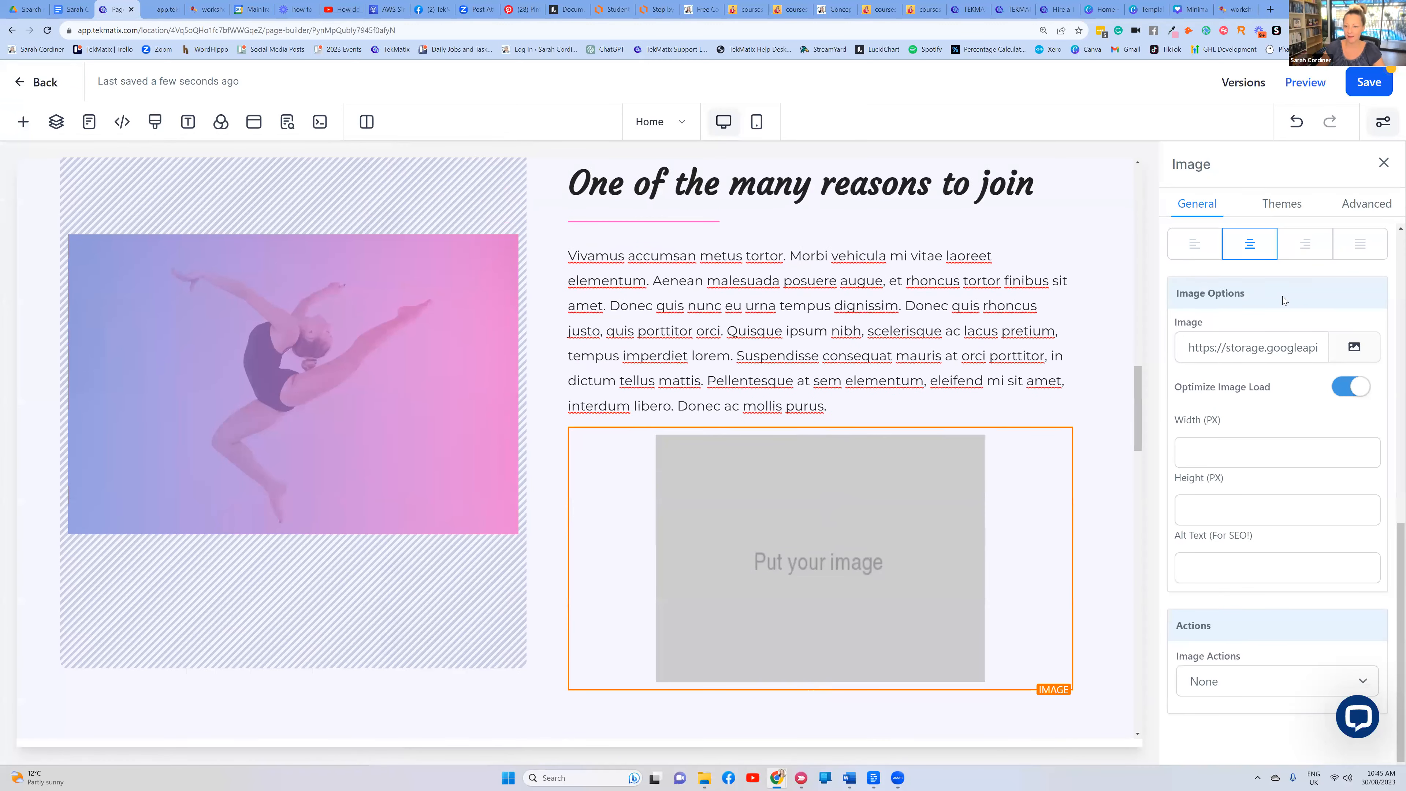
# Move the empty image block above the paragraph, directly under the section title
pyautogui.click(1355, 347)
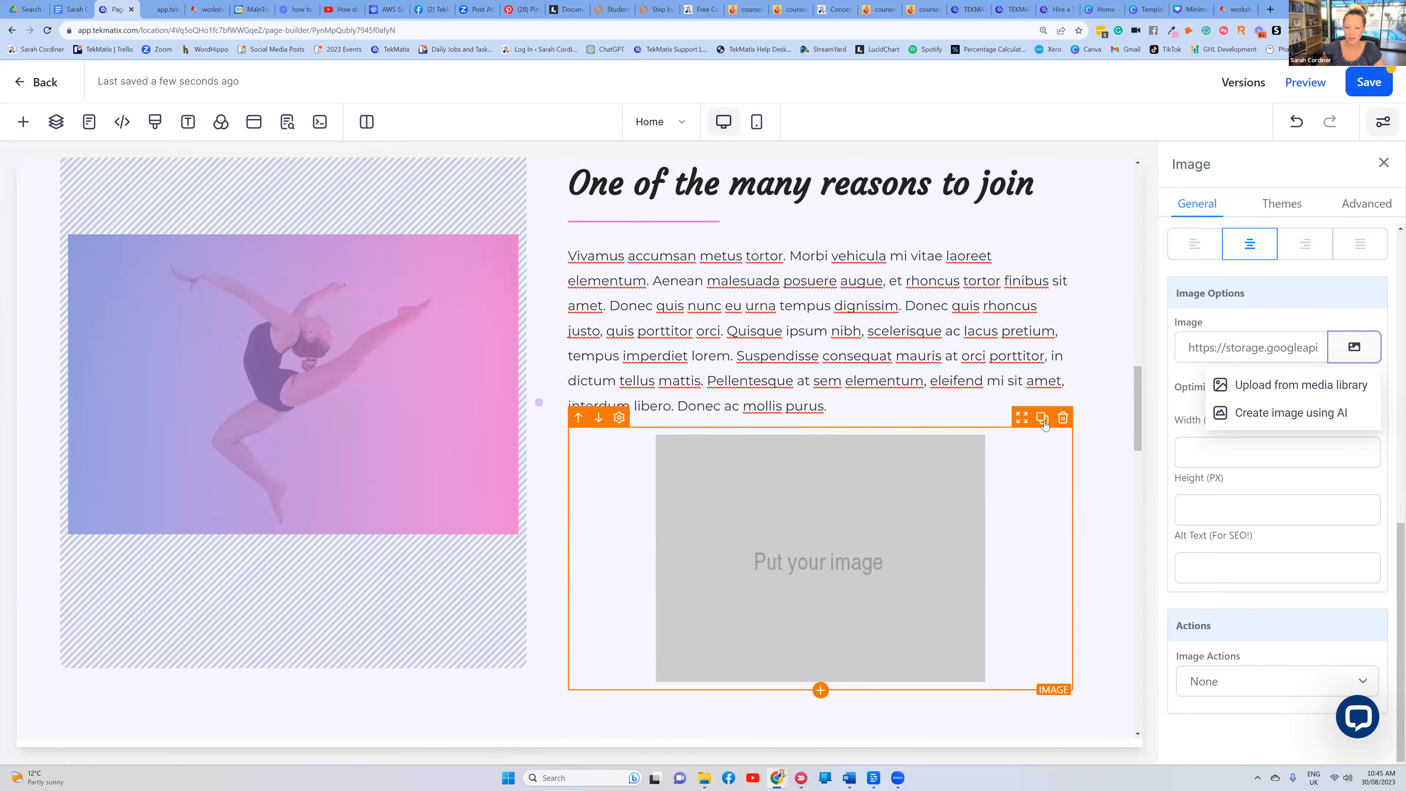
pyautogui.moveTo(1021, 416); pyautogui.dragTo(1062, 373)
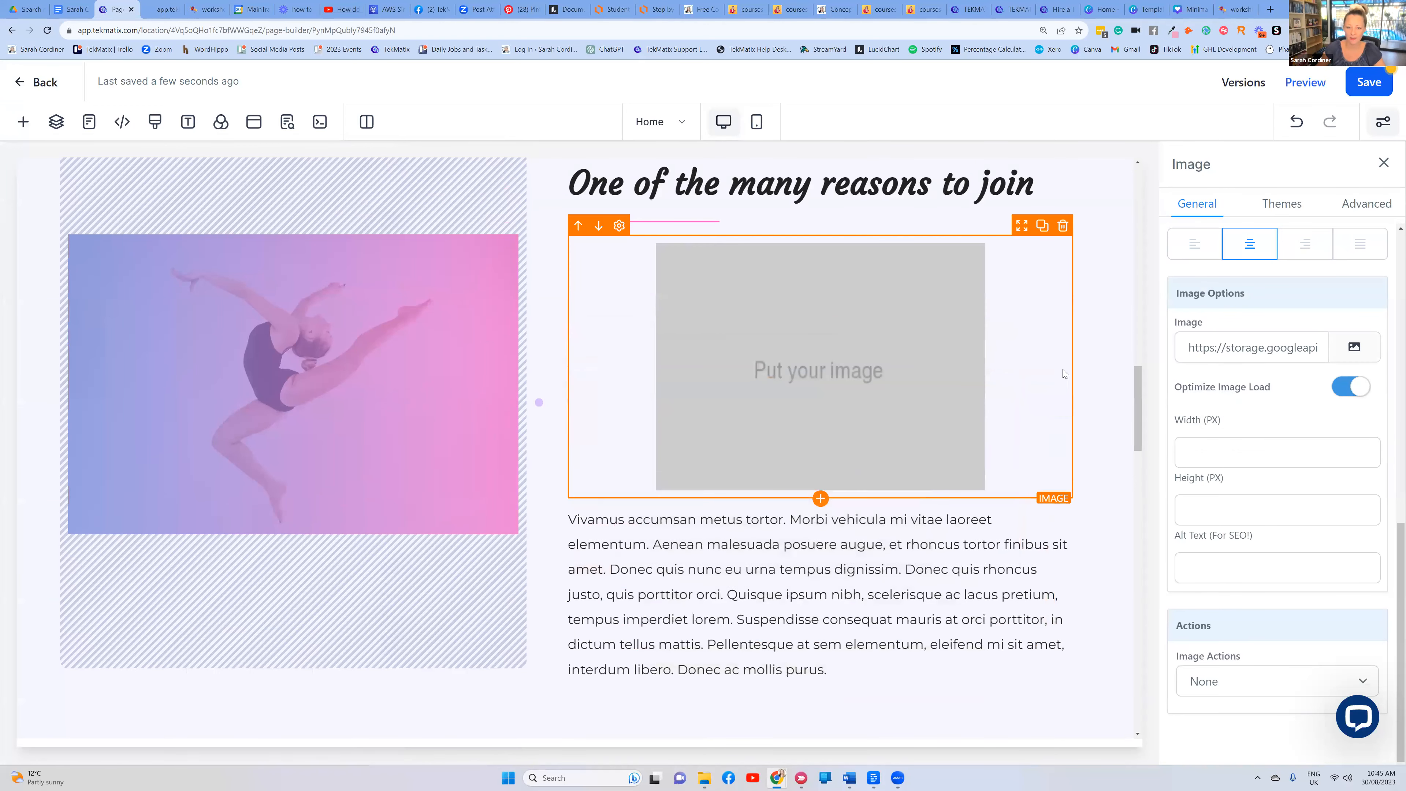
pyautogui.scroll(1, 953, 377)
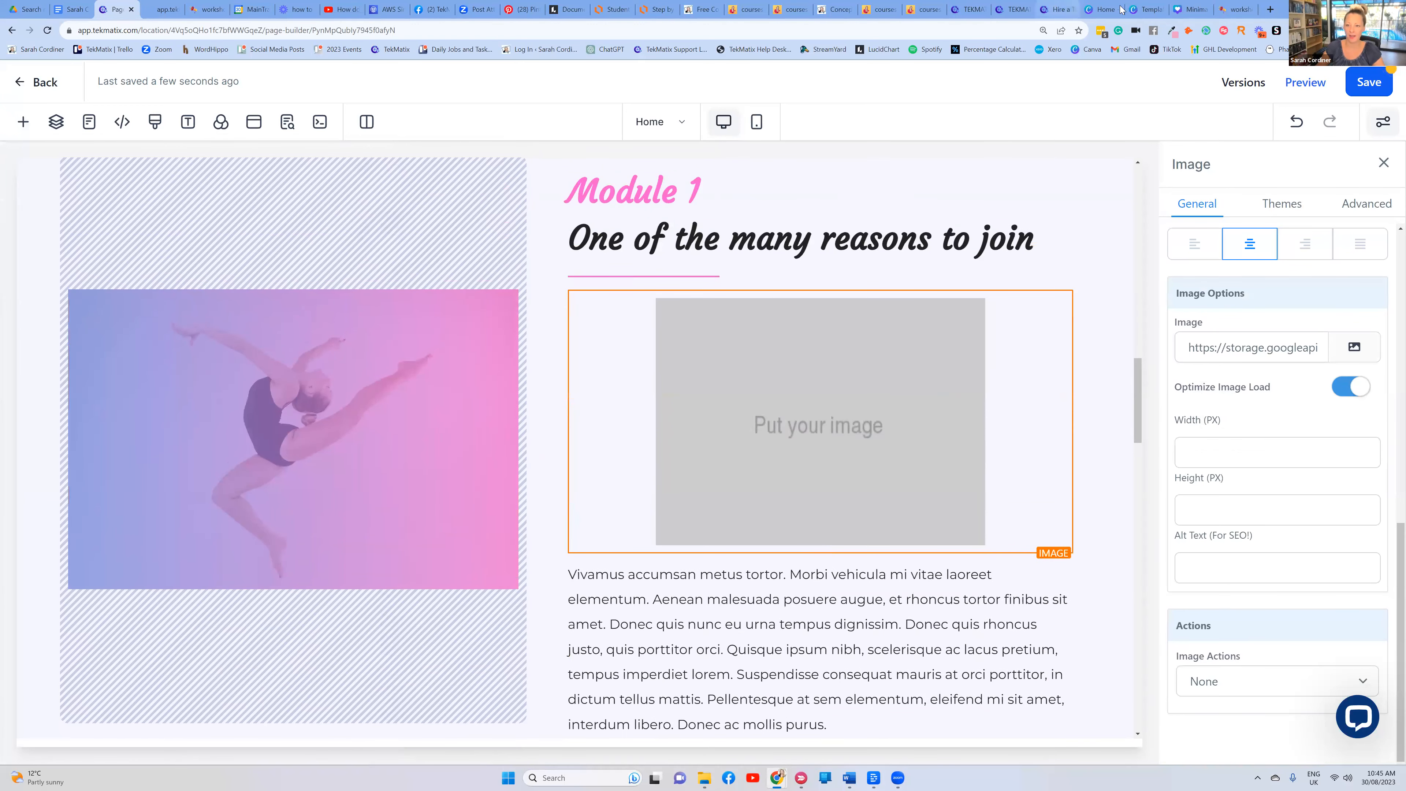
pyautogui.click(837, 9)
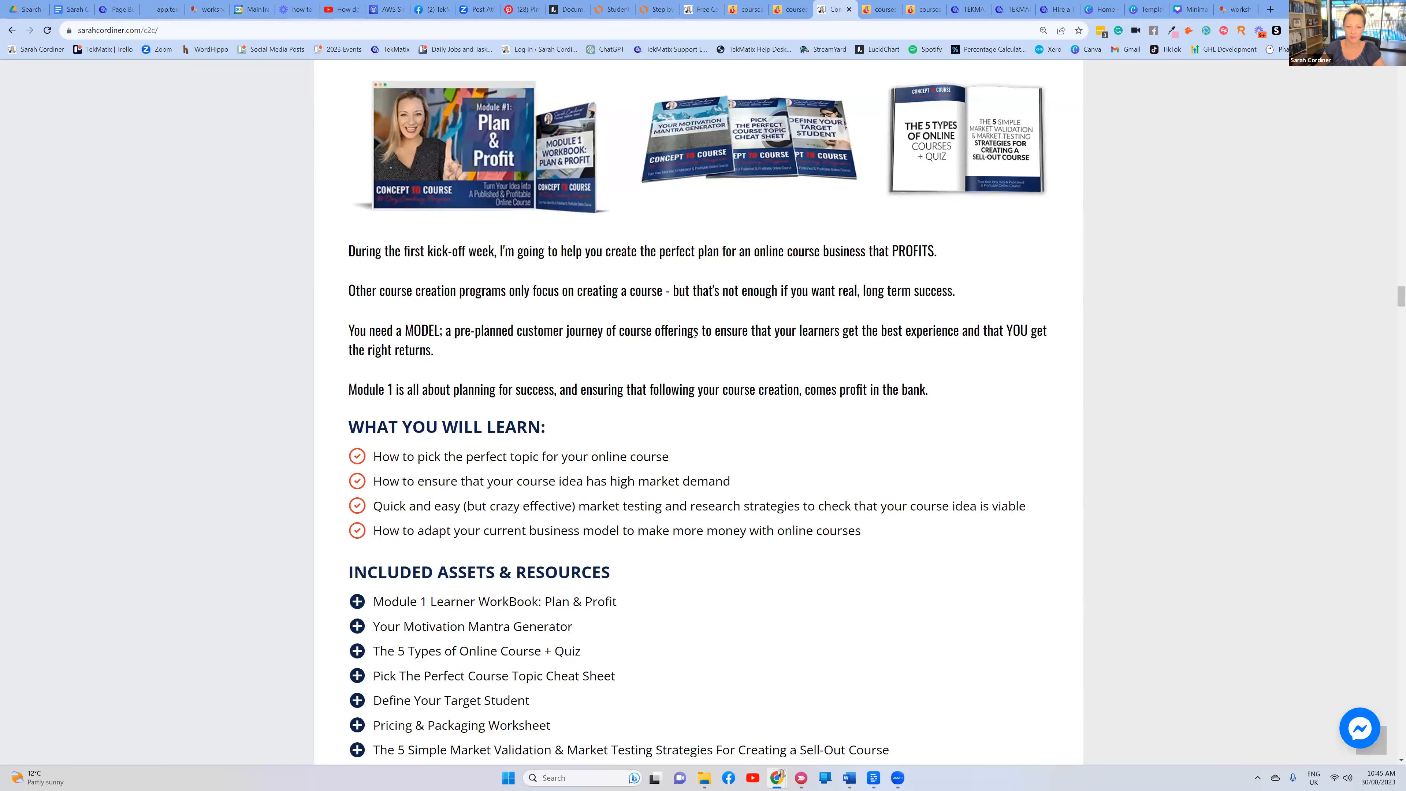
pyautogui.scroll(4, 963, 346)
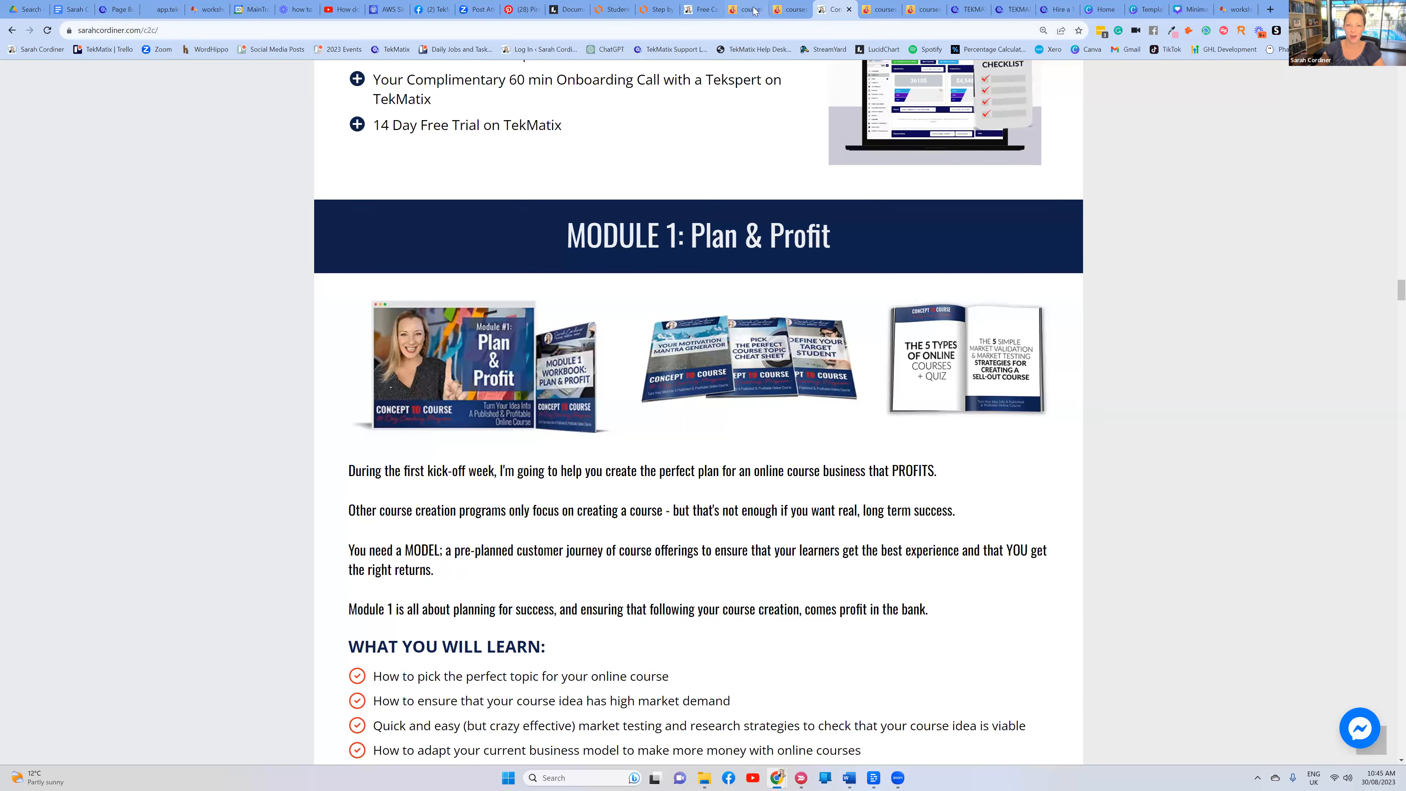
pyautogui.click(115, 9)
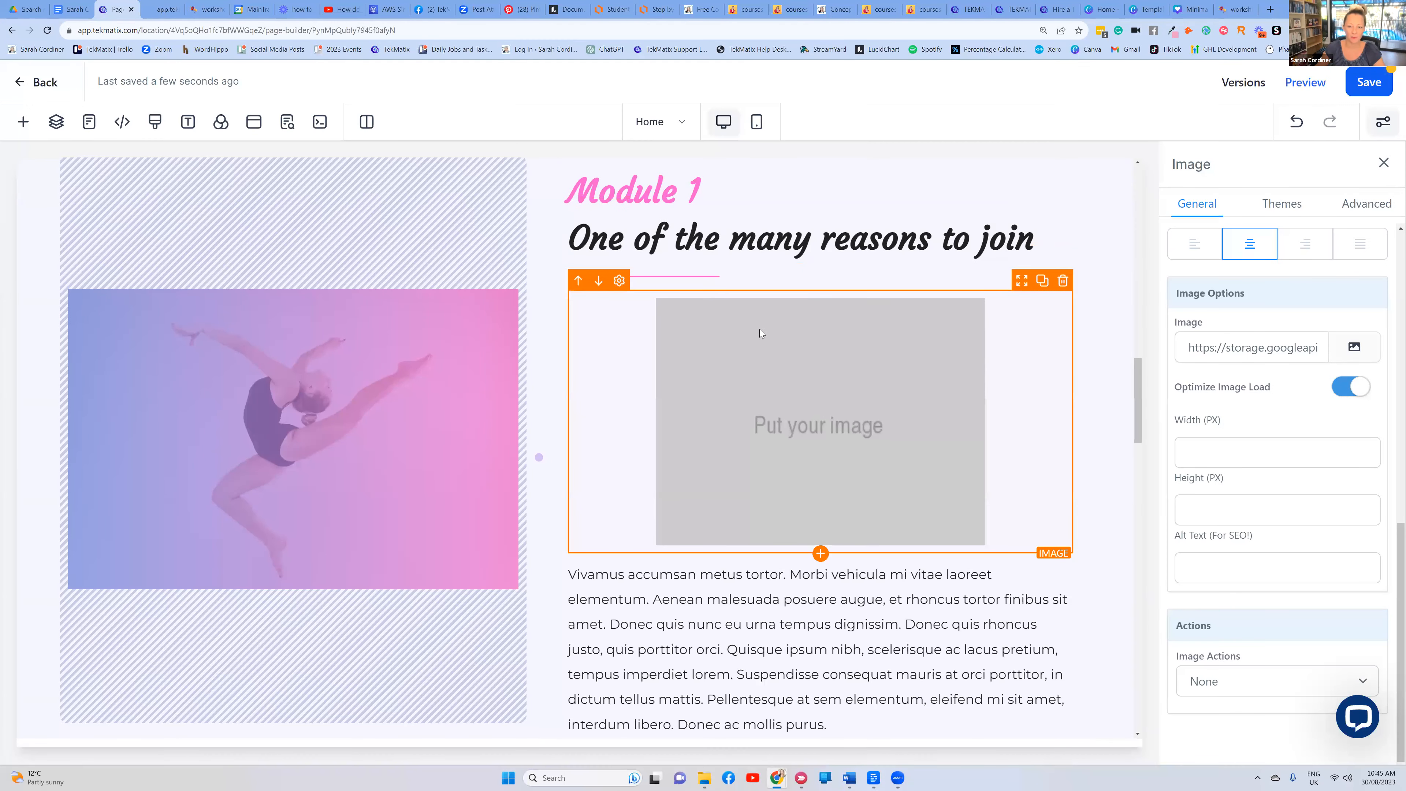
# Add a three-column row above Module 1 and move the image placeholder, dancer photo and text into it
pyautogui.click(23, 122)
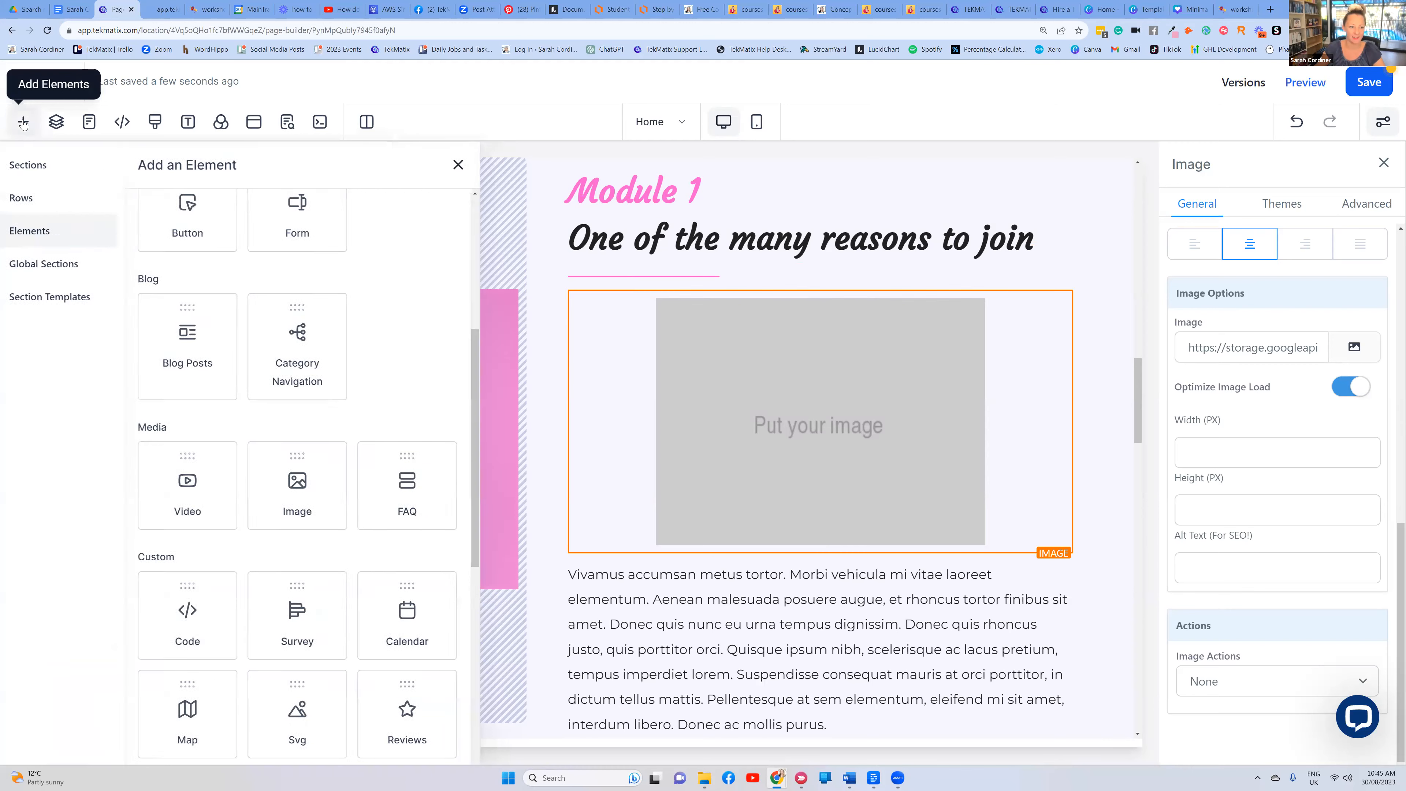
pyautogui.click(35, 199)
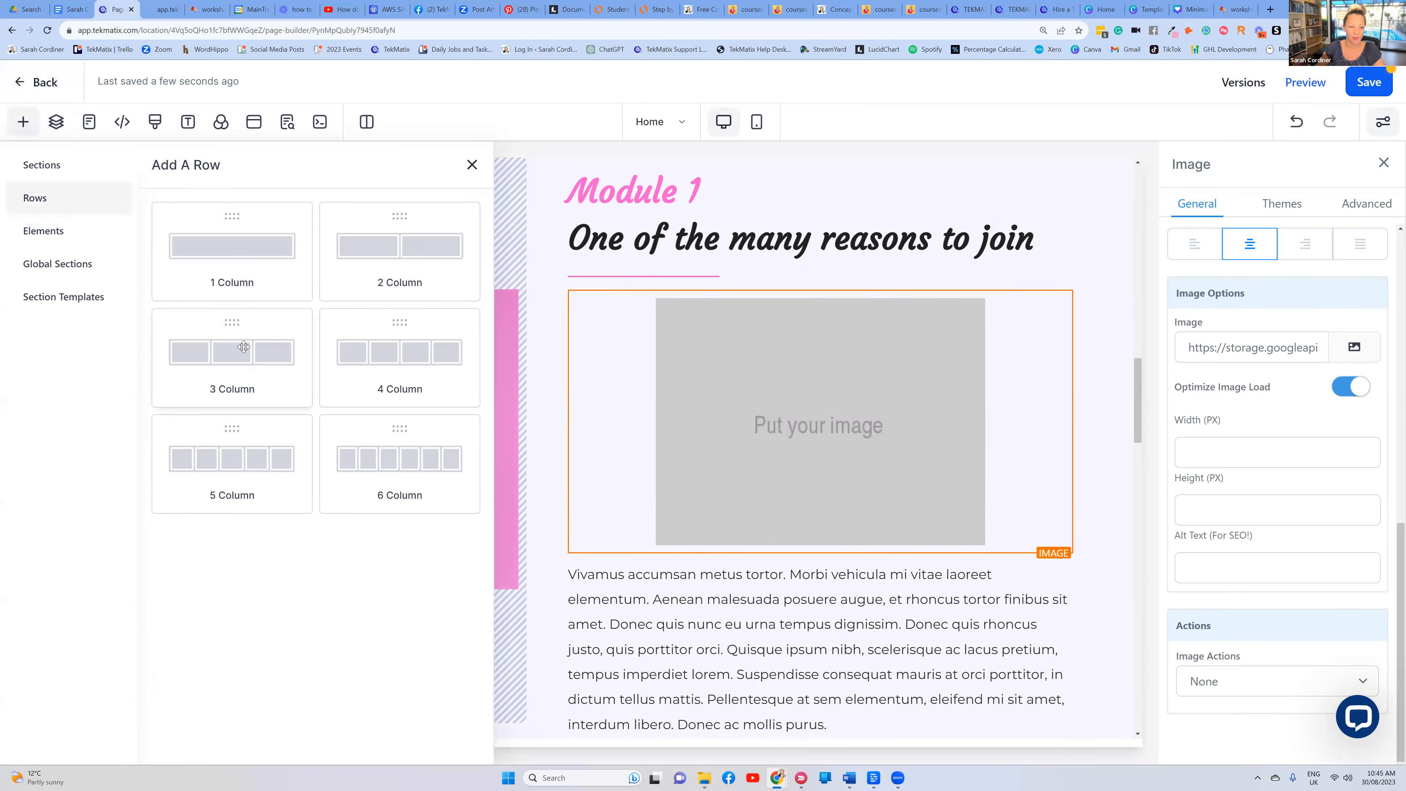
pyautogui.moveTo(223, 353); pyautogui.dragTo(816, 275)
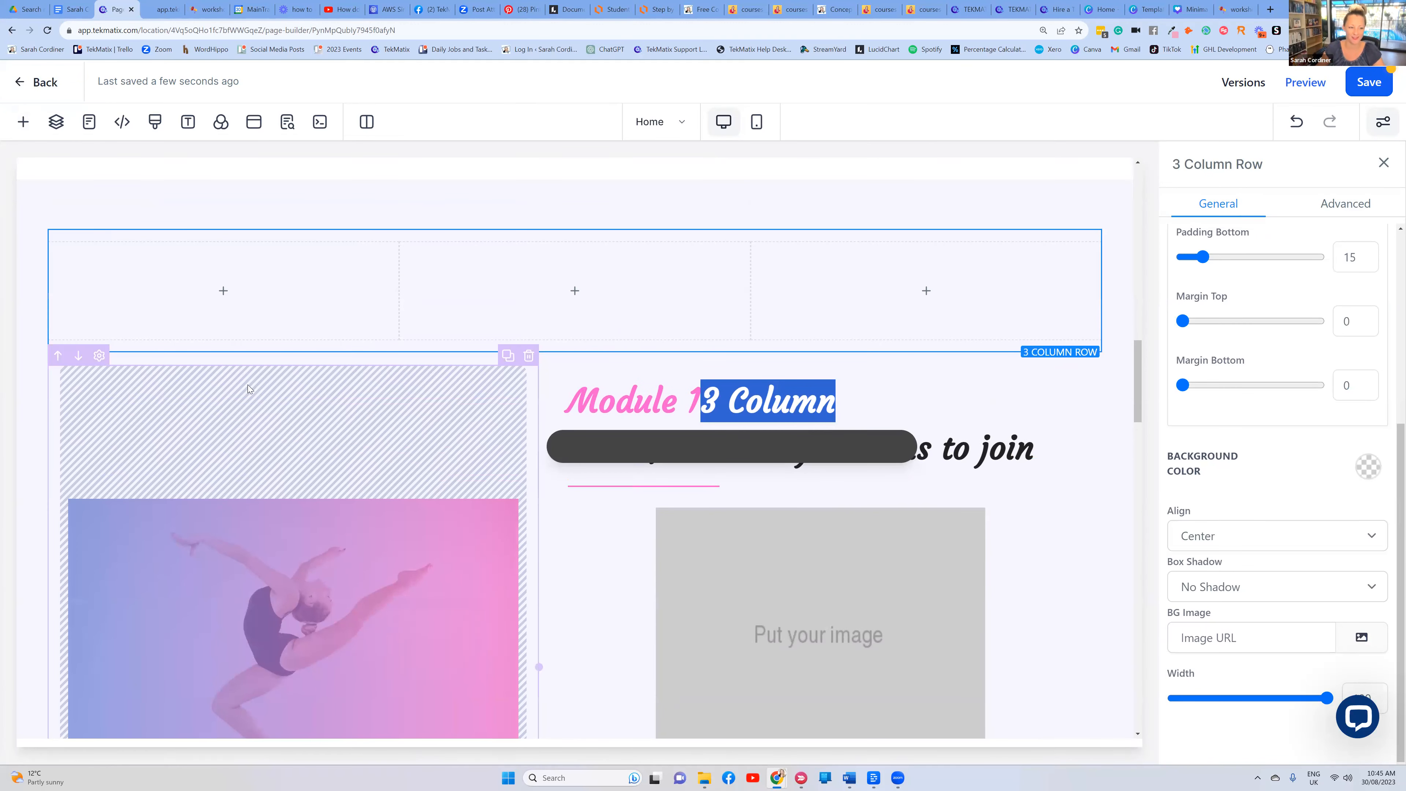
pyautogui.moveTo(1021, 492); pyautogui.dragTo(341, 291)
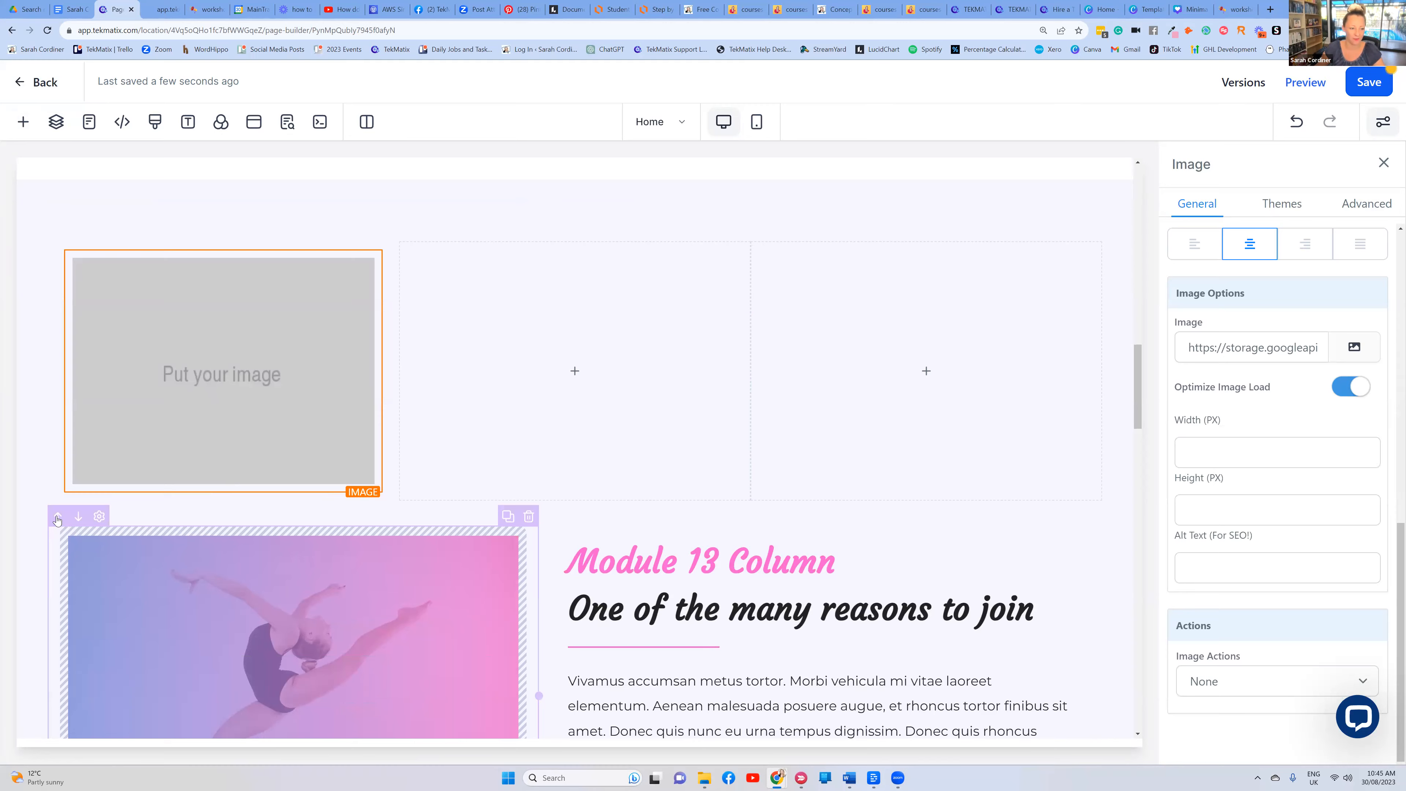
pyautogui.click(57, 516)
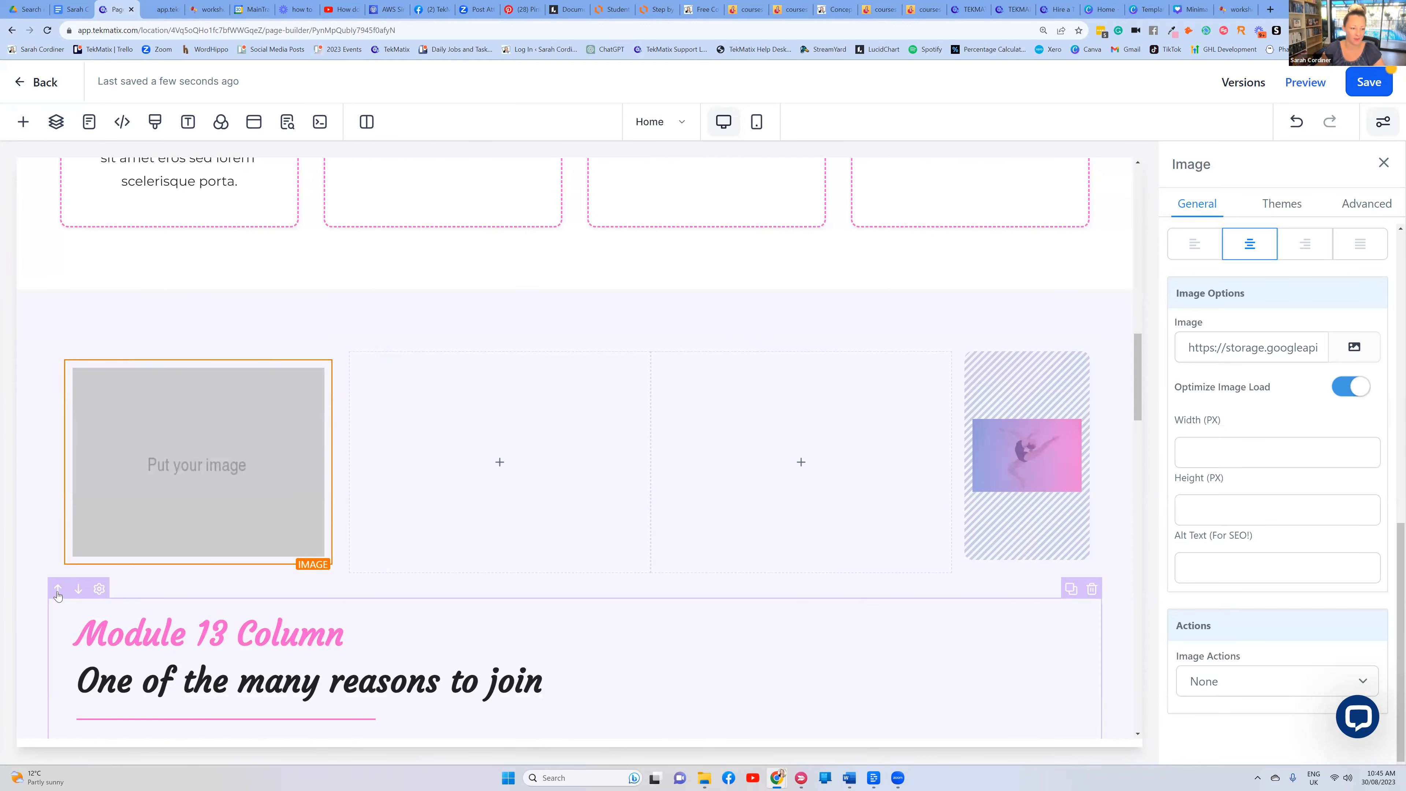
pyautogui.click(64, 591)
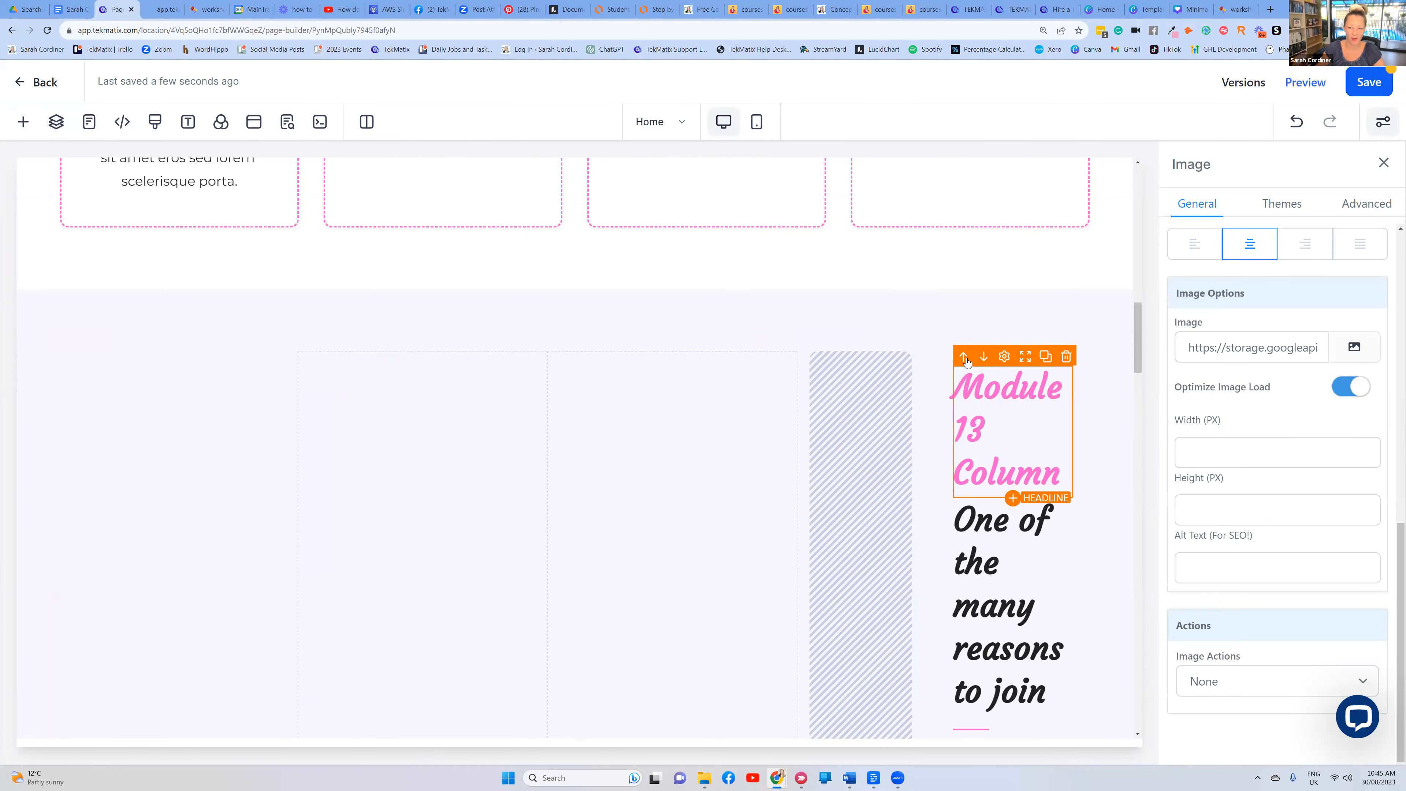
pyautogui.click(964, 357)
pyautogui.click(933, 348)
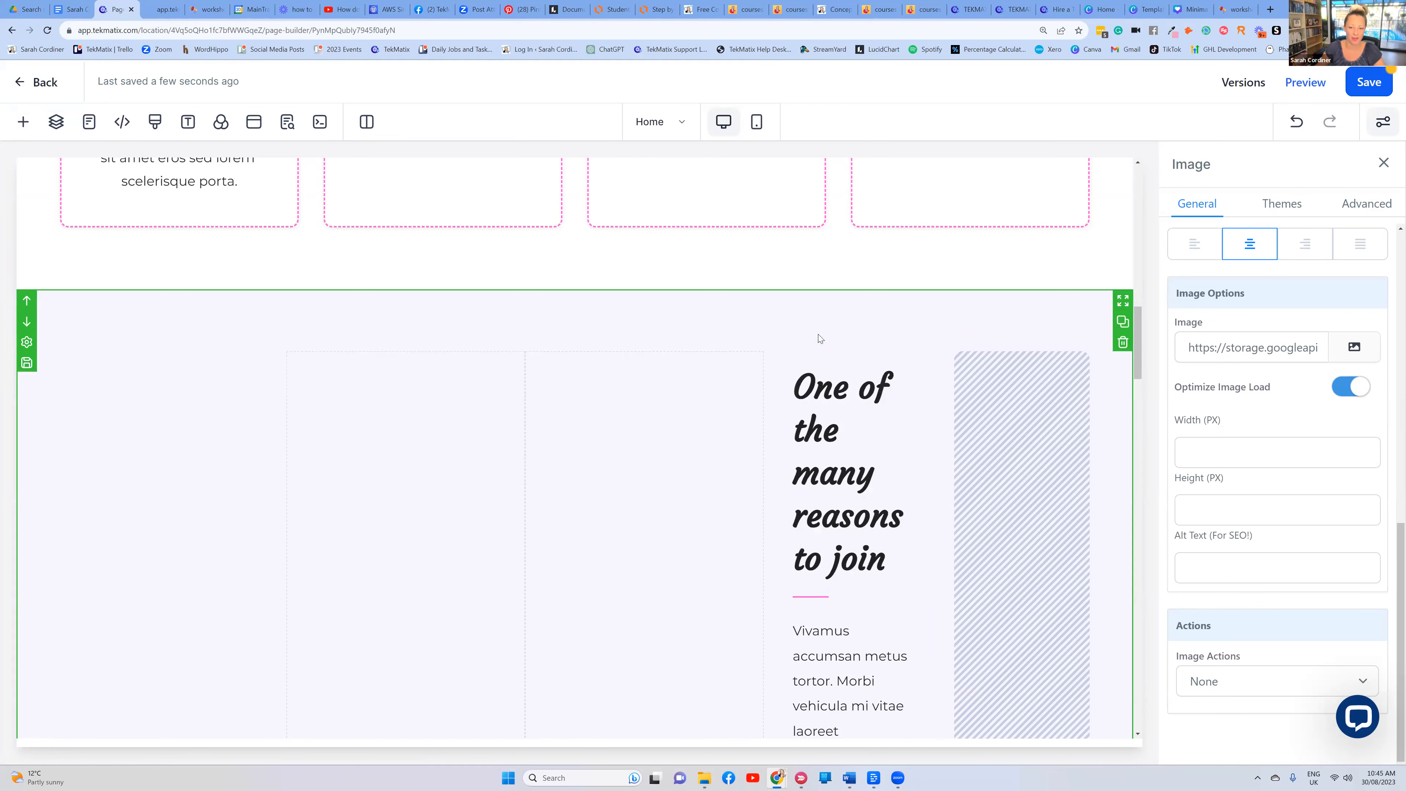
# Undo the rearrangement and the added row, restoring the two-column dancer-photo layout
pyautogui.scroll(3, 702, 317)
pyautogui.scroll(-5, 700, 319)
pyautogui.scroll(-5, 699, 320)
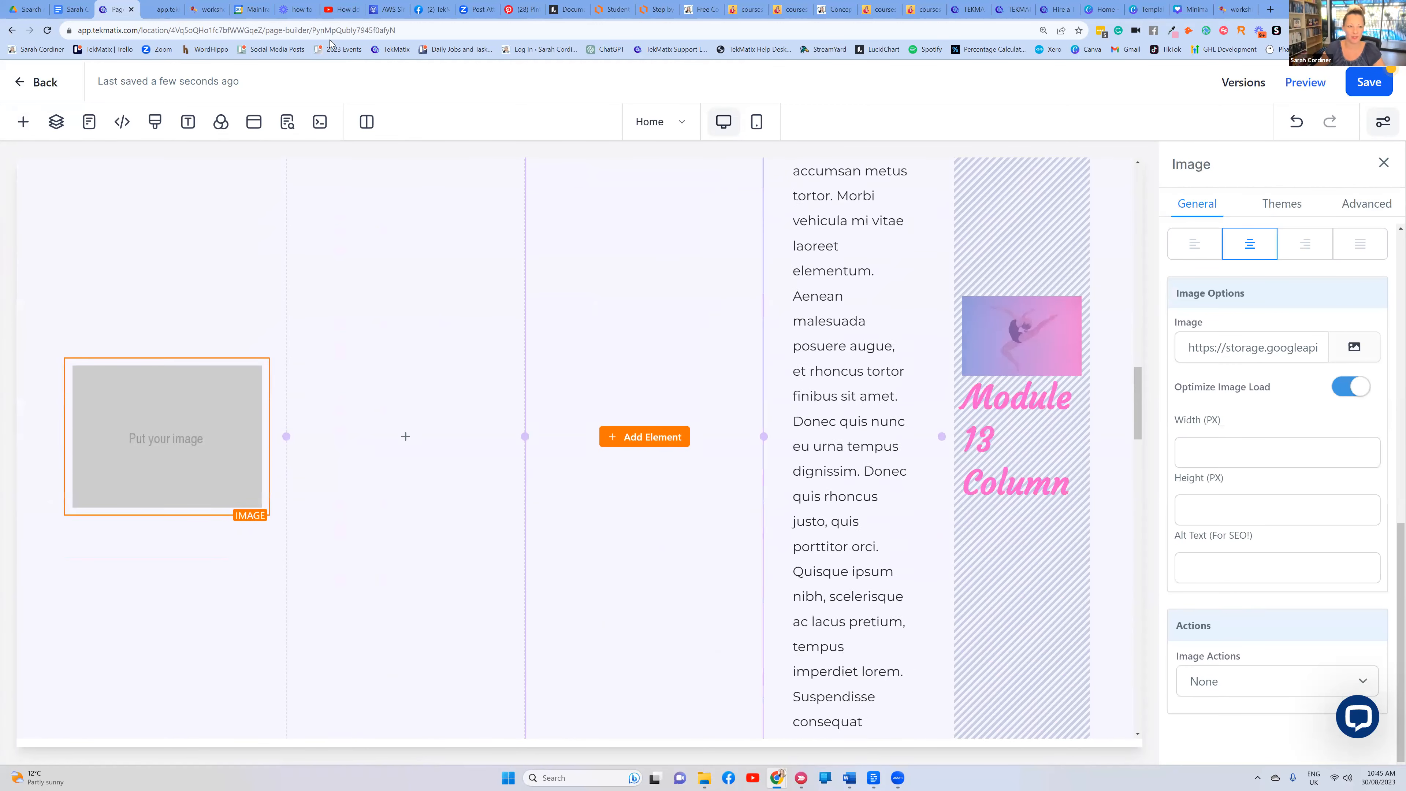
pyautogui.scroll(4, 699, 319)
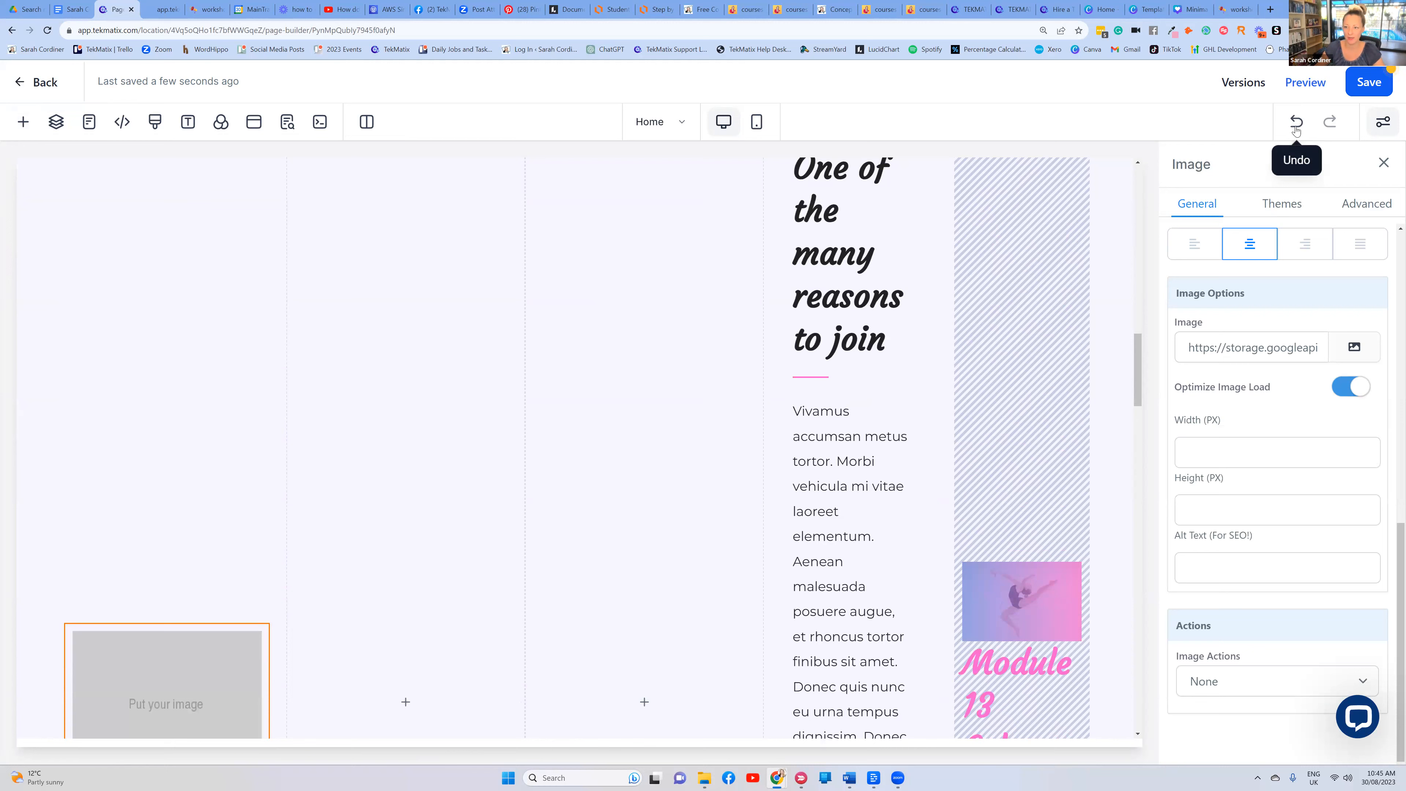
pyautogui.click(1295, 123)
pyautogui.click(1295, 128)
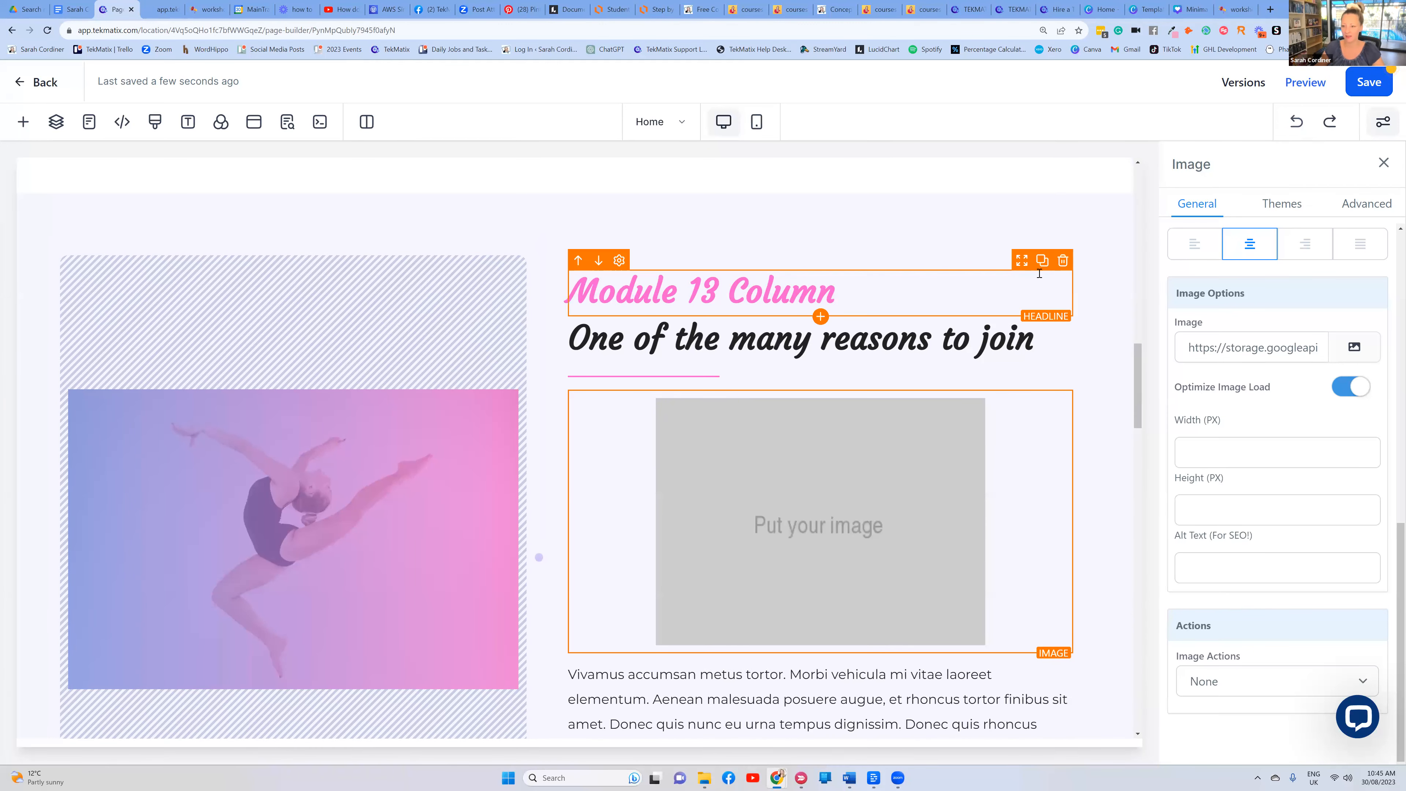
pyautogui.scroll(-3, 986, 237)
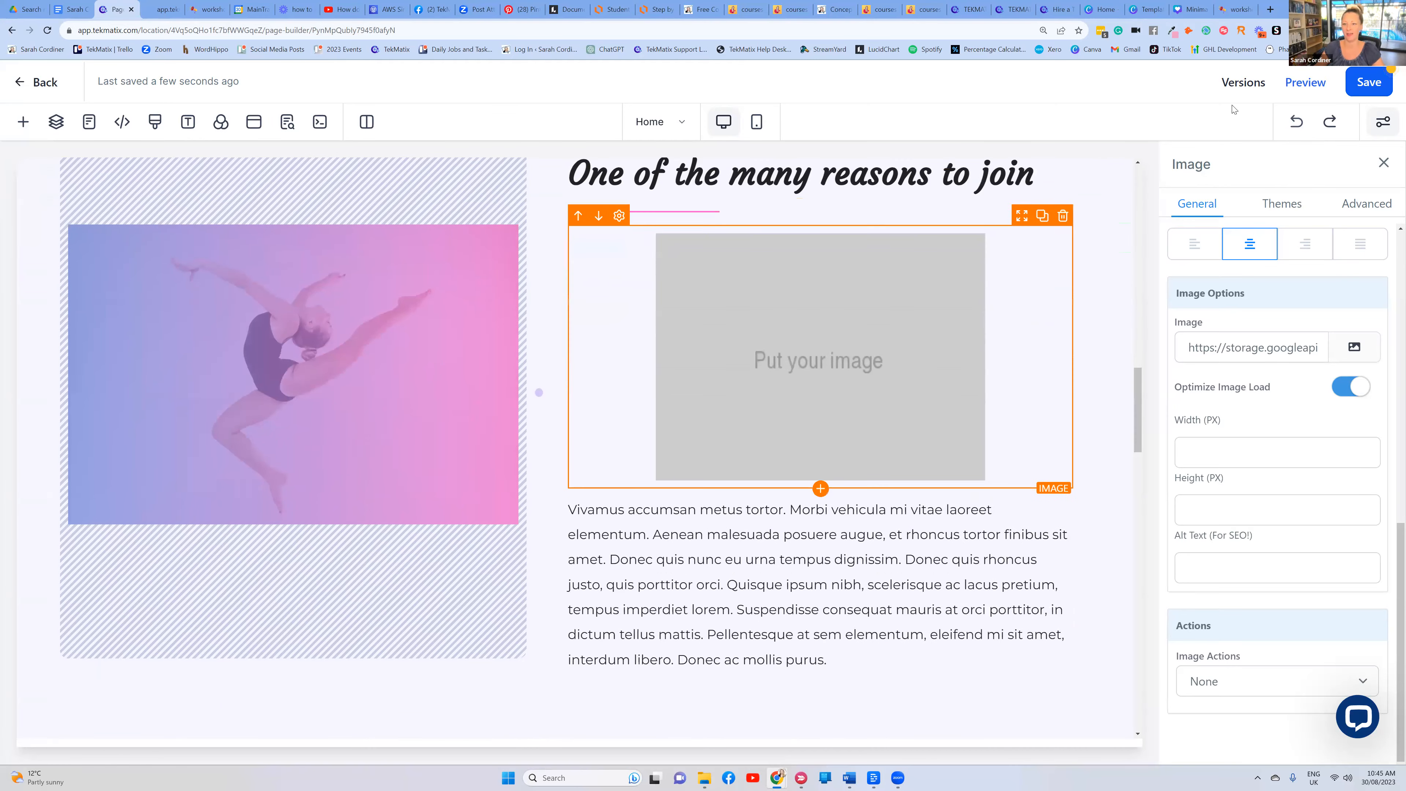
pyautogui.click(1295, 122)
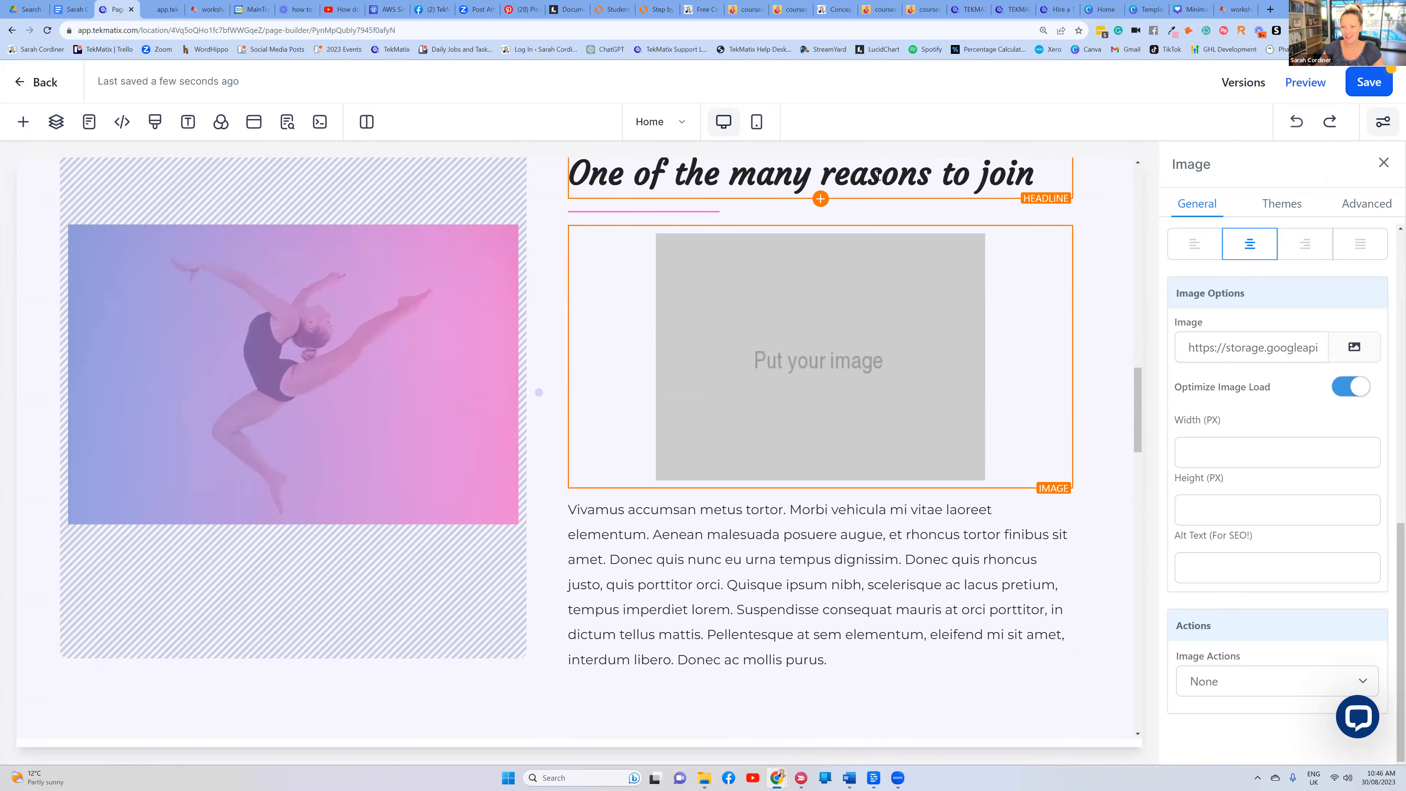
# Select the 'One of the many reasons to join' section and set its background colour to bright pink
pyautogui.scroll(-3, 876, 248)
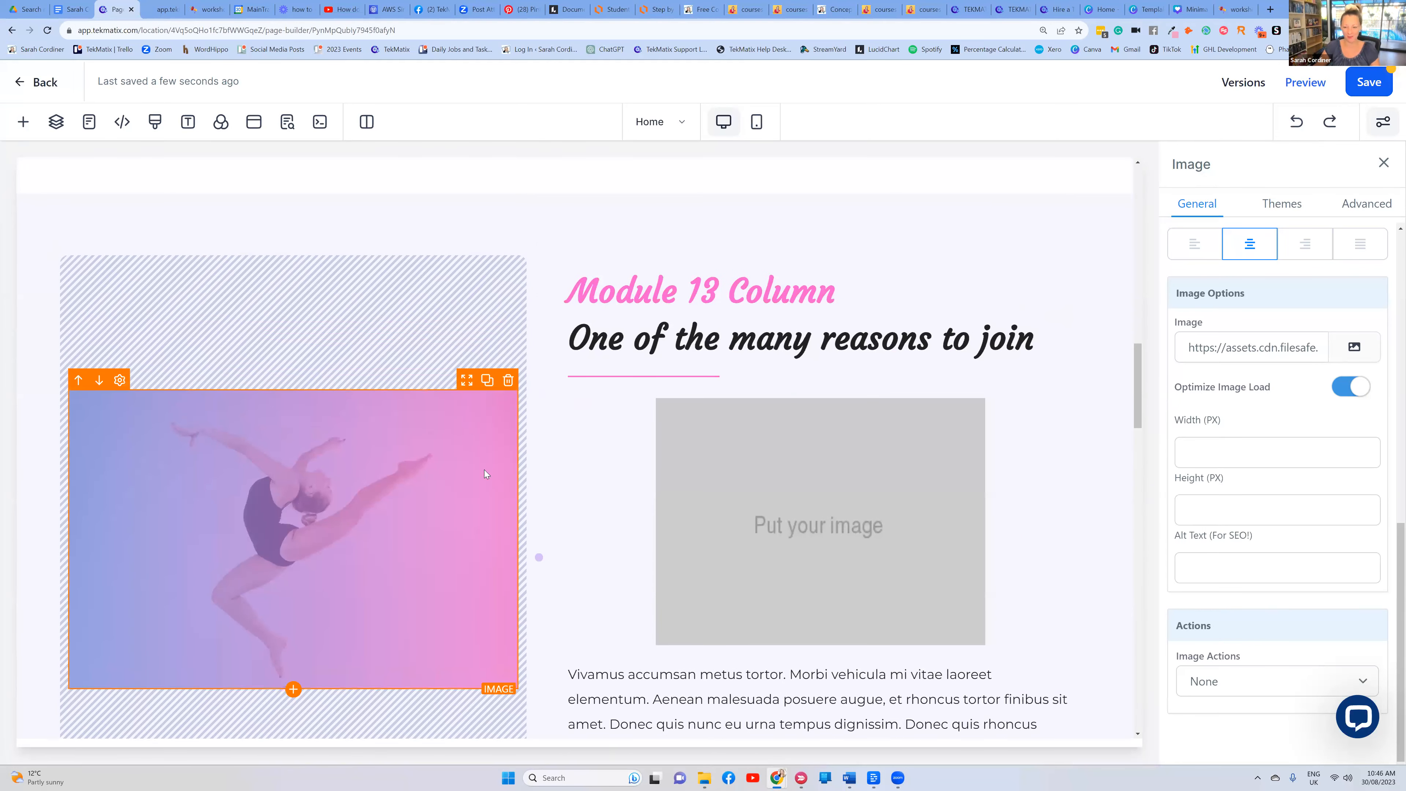
pyautogui.scroll(-3, 434, 380)
pyautogui.scroll(-4, 296, 247)
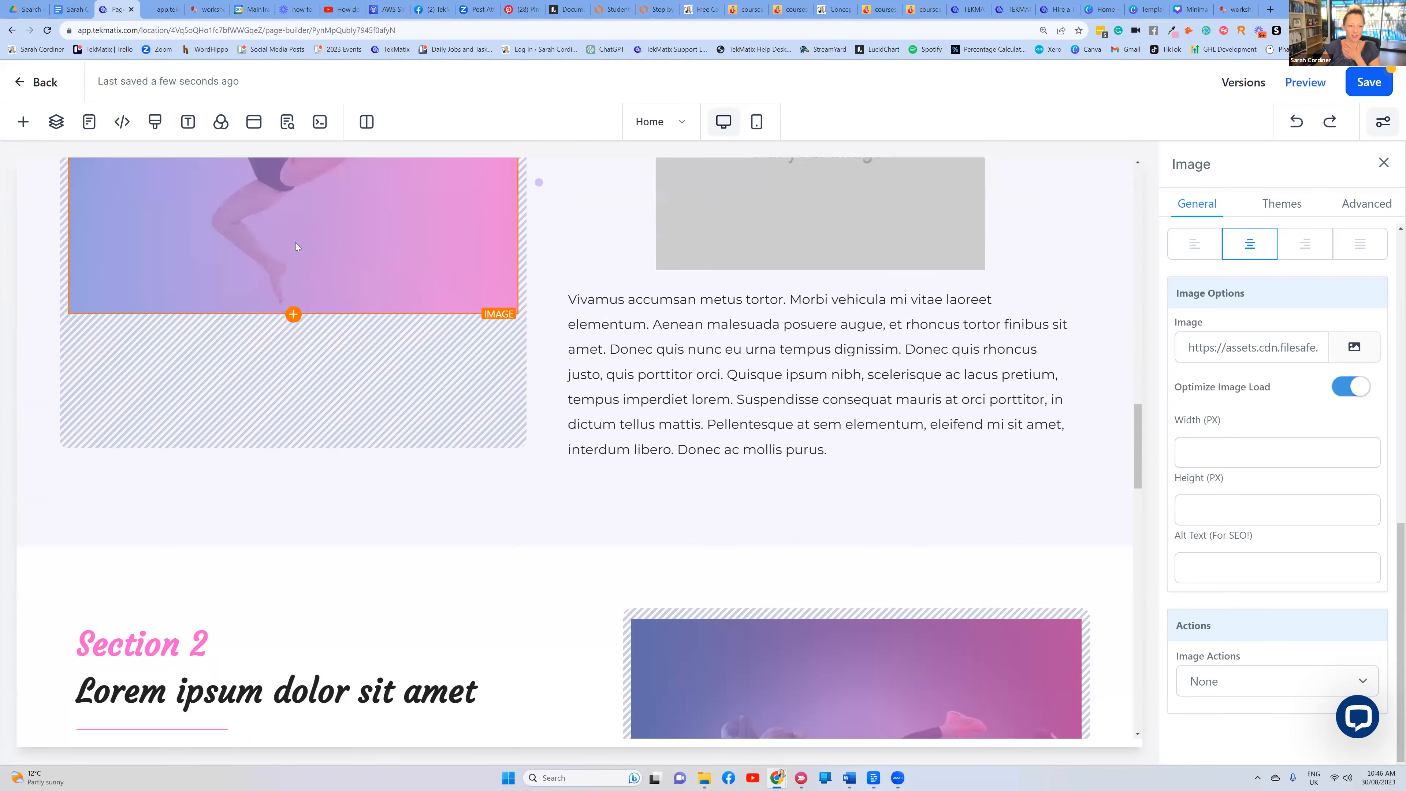
pyautogui.scroll(-5, 295, 248)
pyautogui.click(966, 257)
pyautogui.scroll(4, 1097, 258)
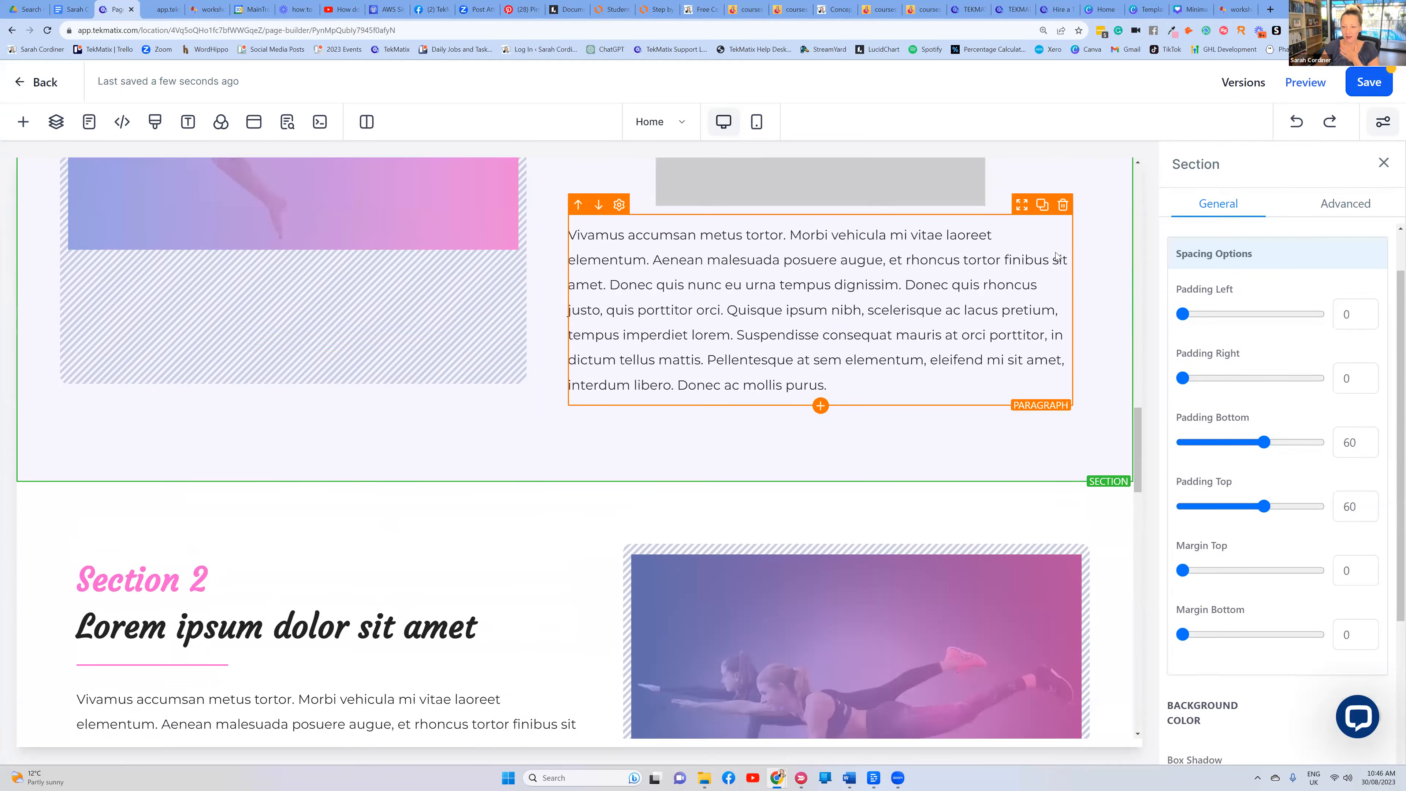
pyautogui.scroll(4, 1056, 252)
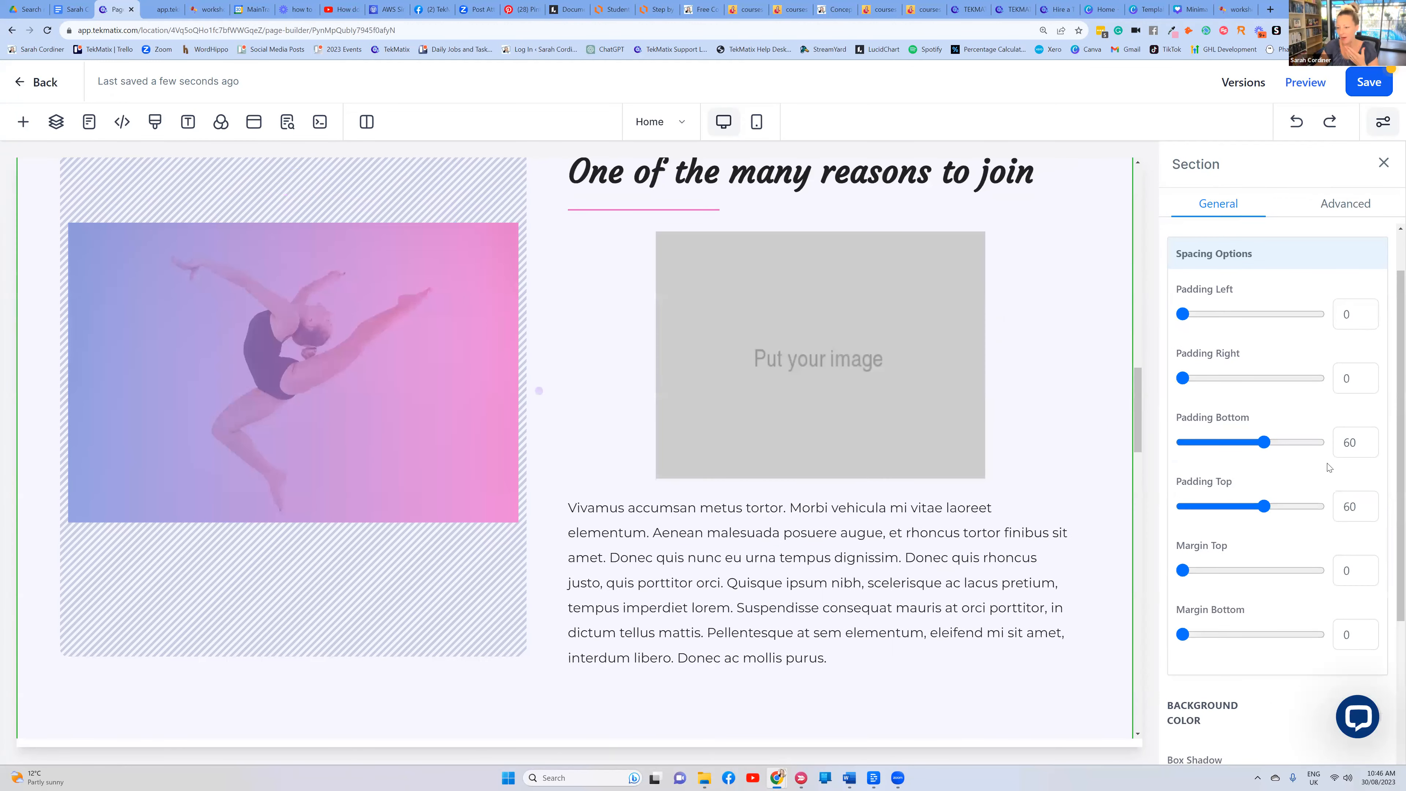
pyautogui.scroll(-4, 1367, 501)
pyautogui.click(1369, 498)
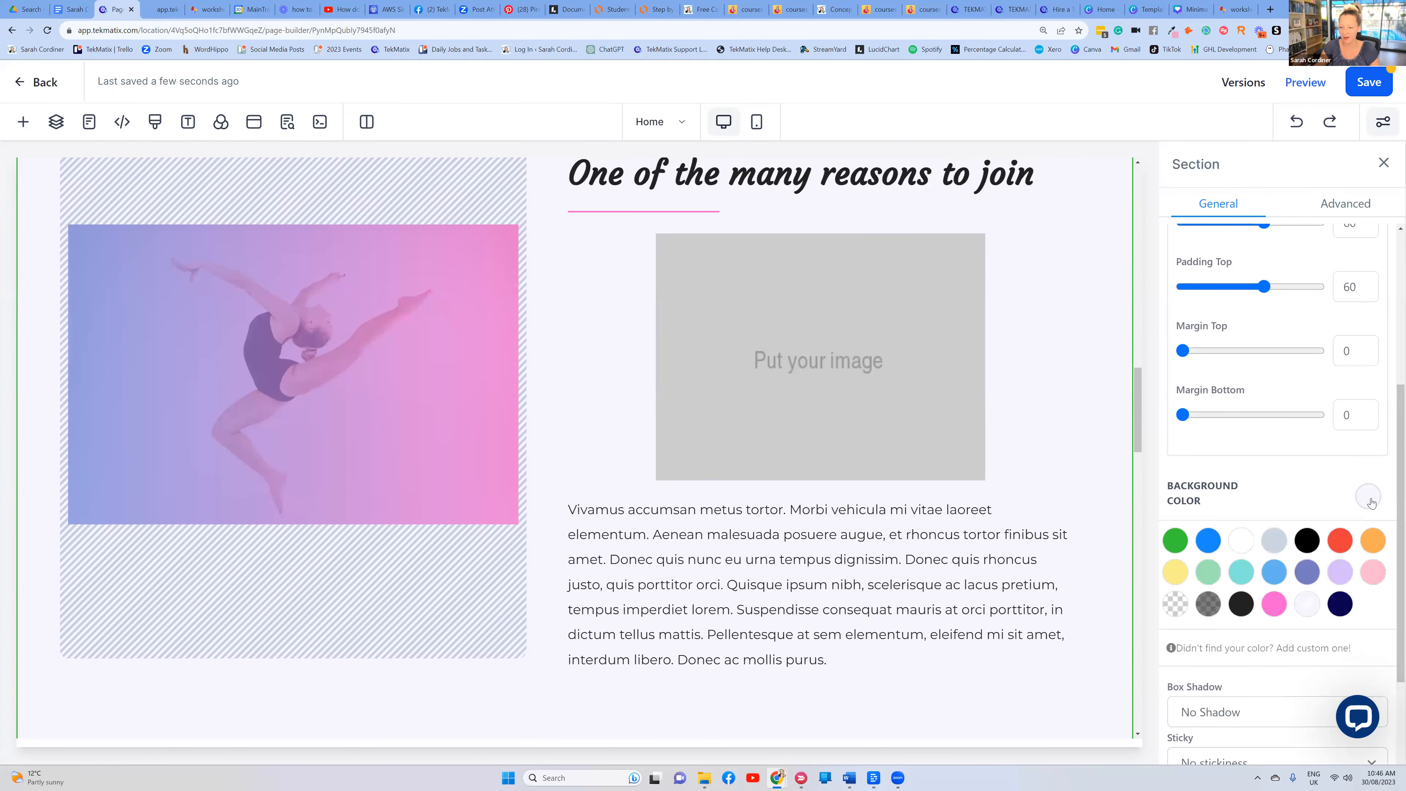
pyautogui.click(1274, 605)
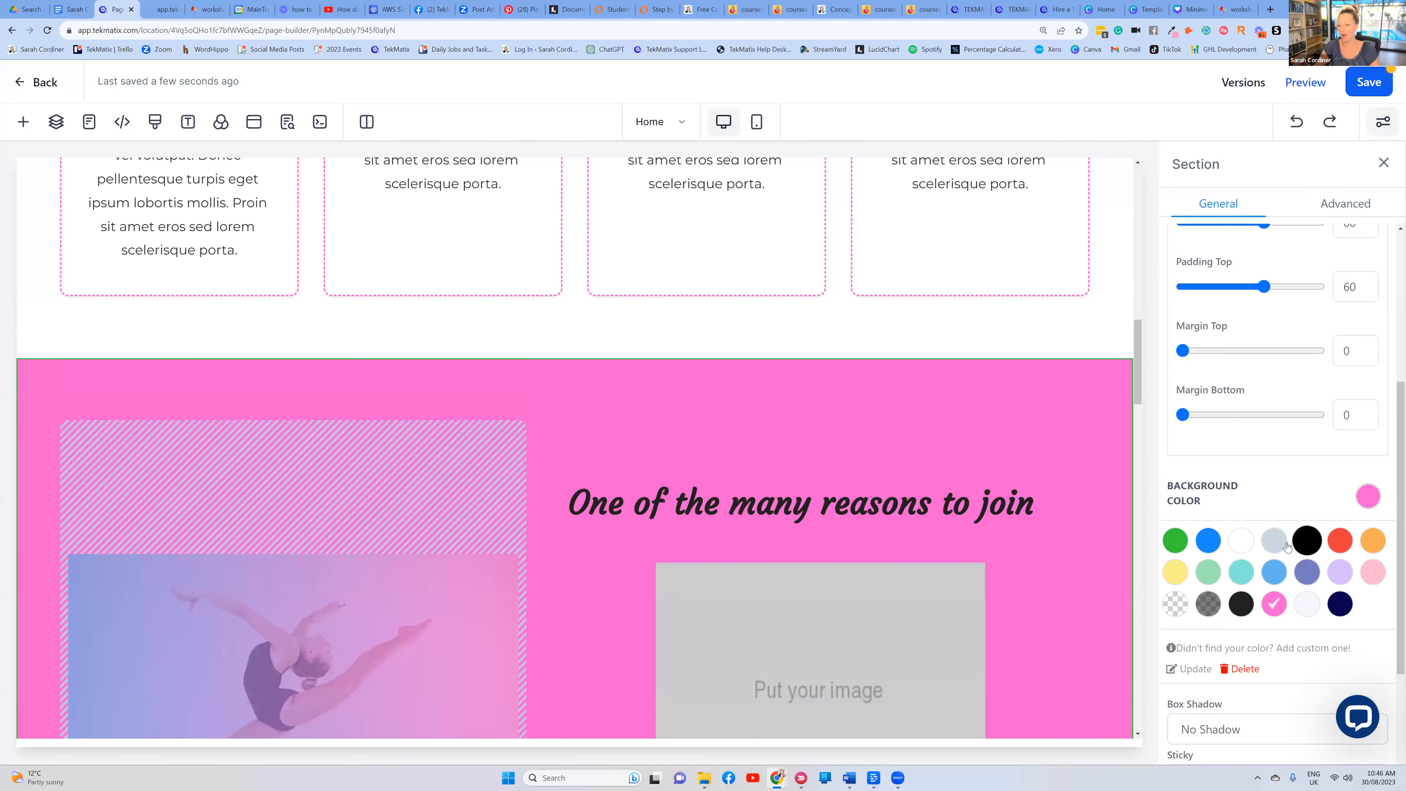
pyautogui.scroll(-2, 1293, 548)
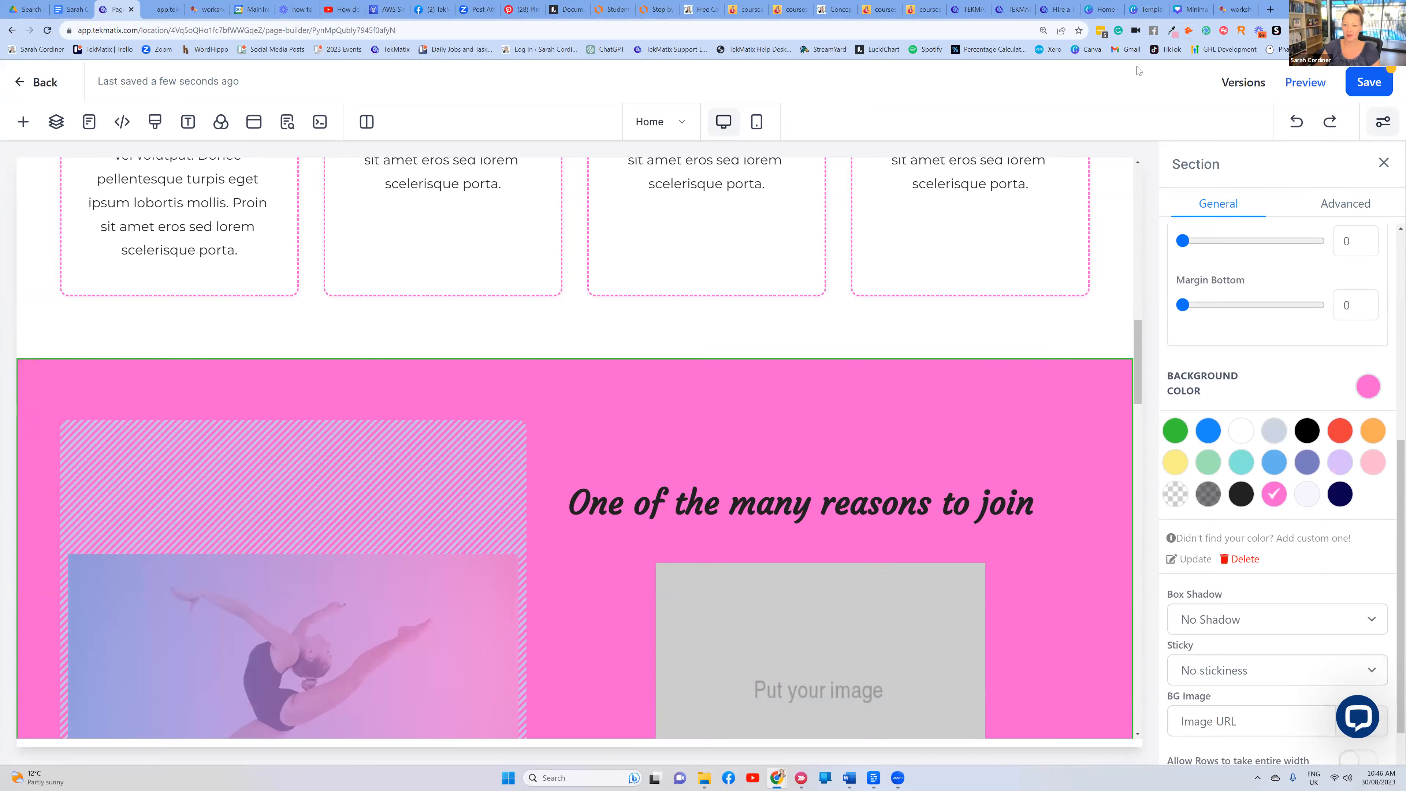
pyautogui.scroll(10, 768, 373)
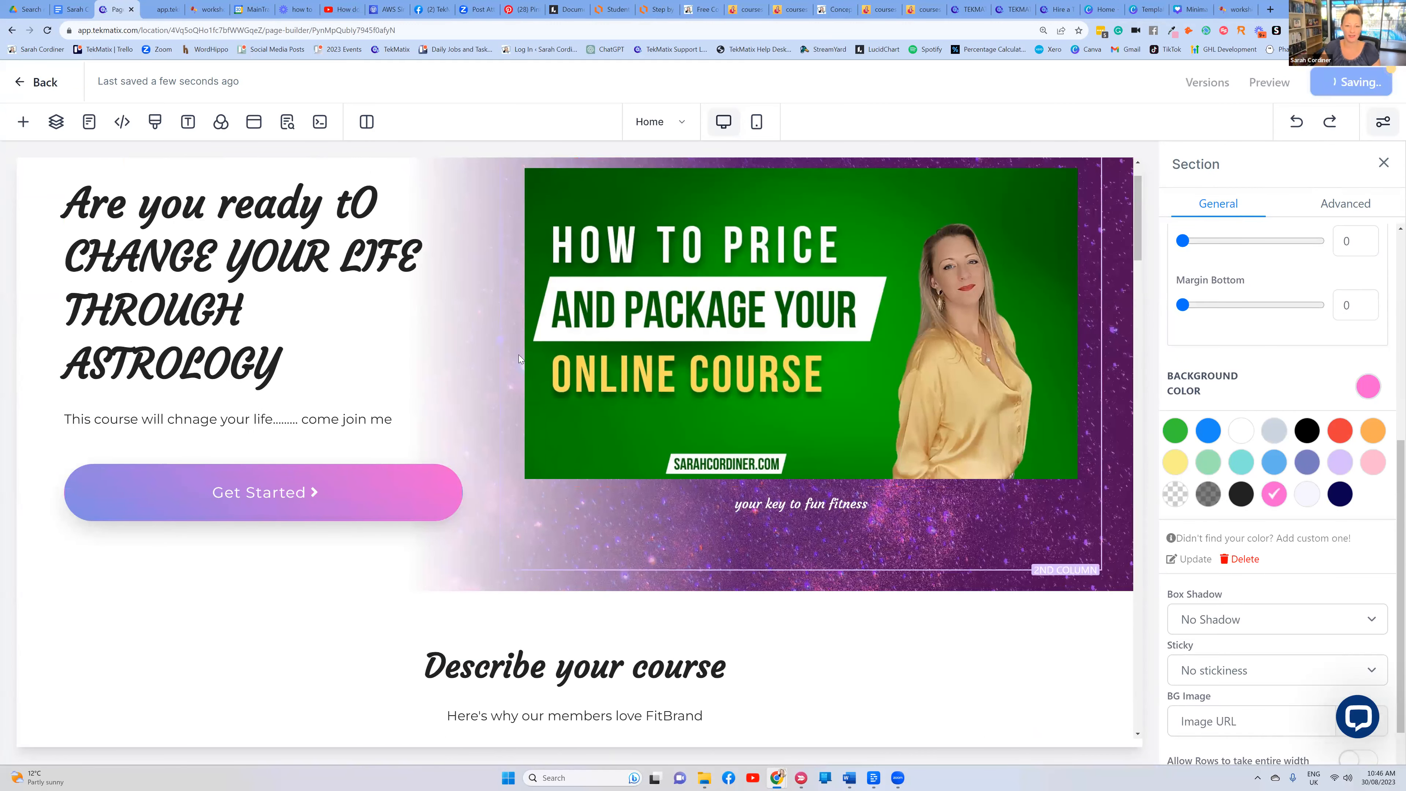
# Replace the hero button's 'Get Started' label with 'JOIN NOW' in capitals
pyautogui.scroll(1, 519, 356)
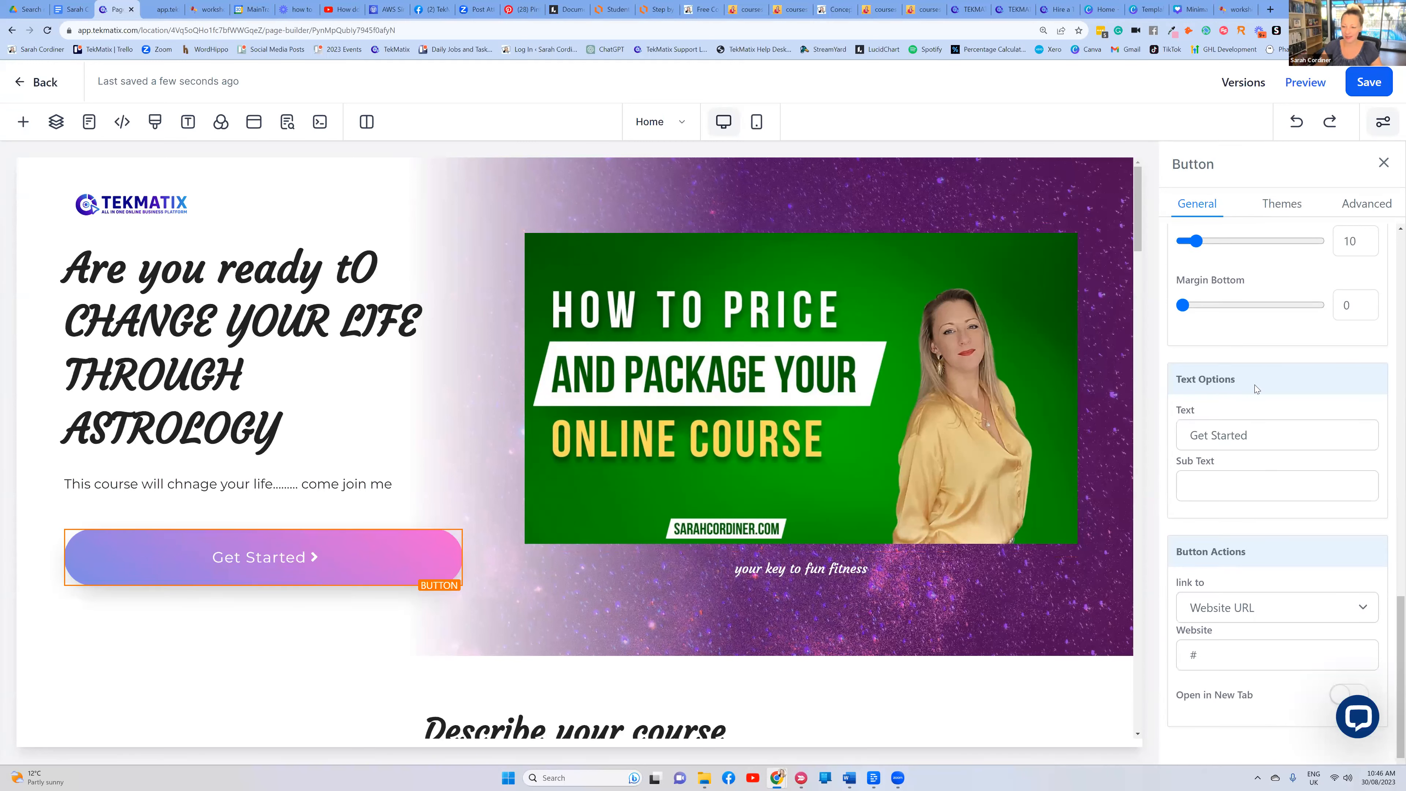
pyautogui.scroll(1, 1217, 487)
pyautogui.tripleClick(1182, 490)
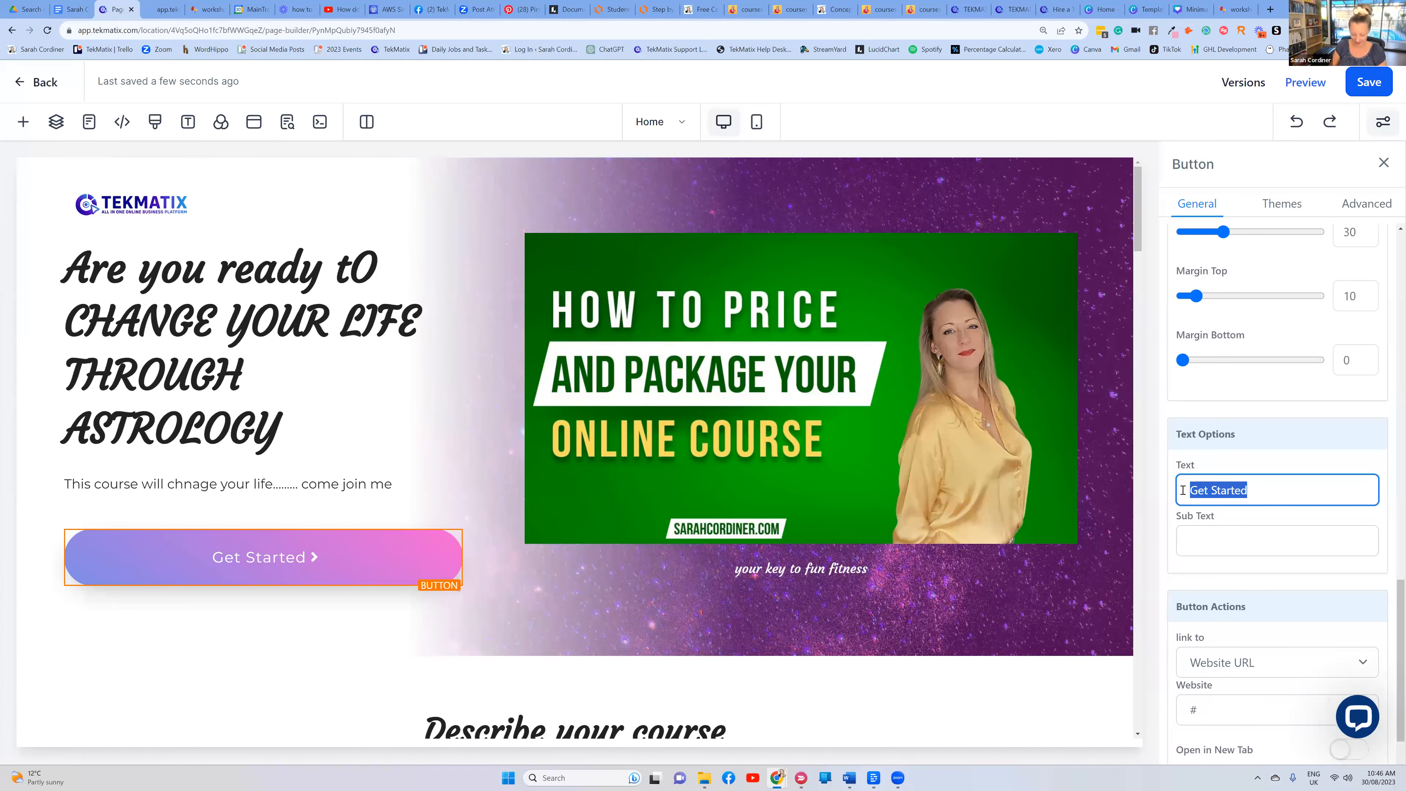
pyautogui.press('BackSpace')
pyautogui.press('capslock')
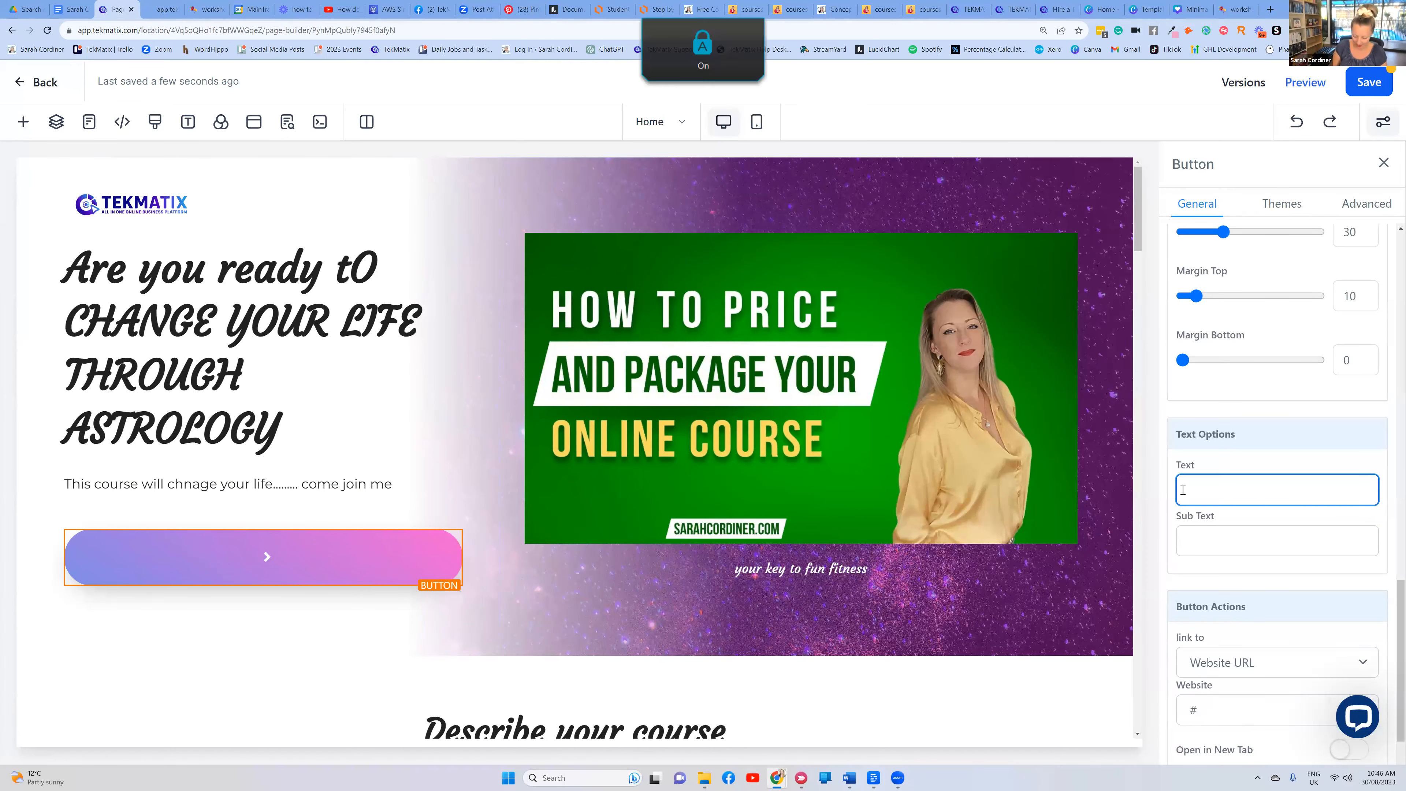
pyautogui.write('JOIN NOW')
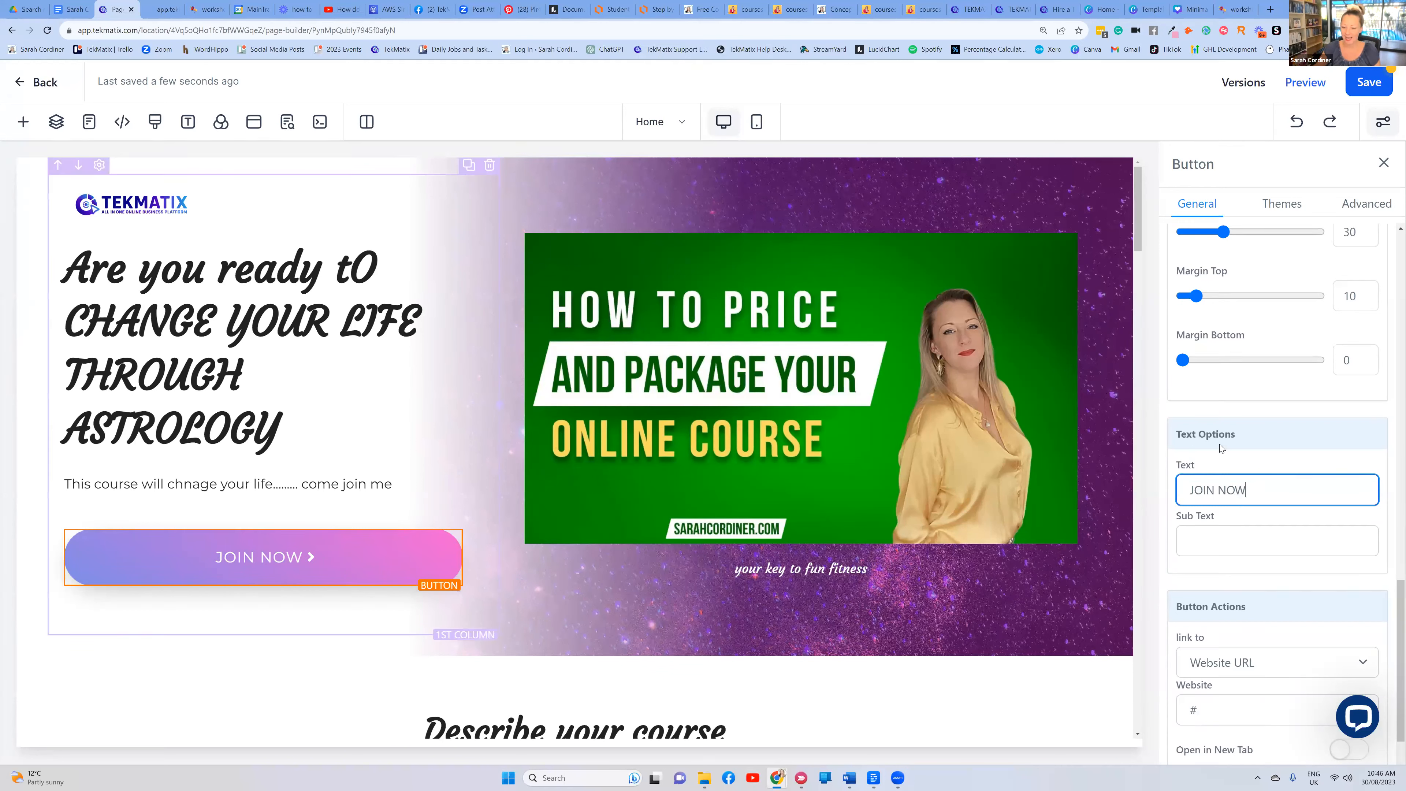
pyautogui.scroll(-1, 1235, 614)
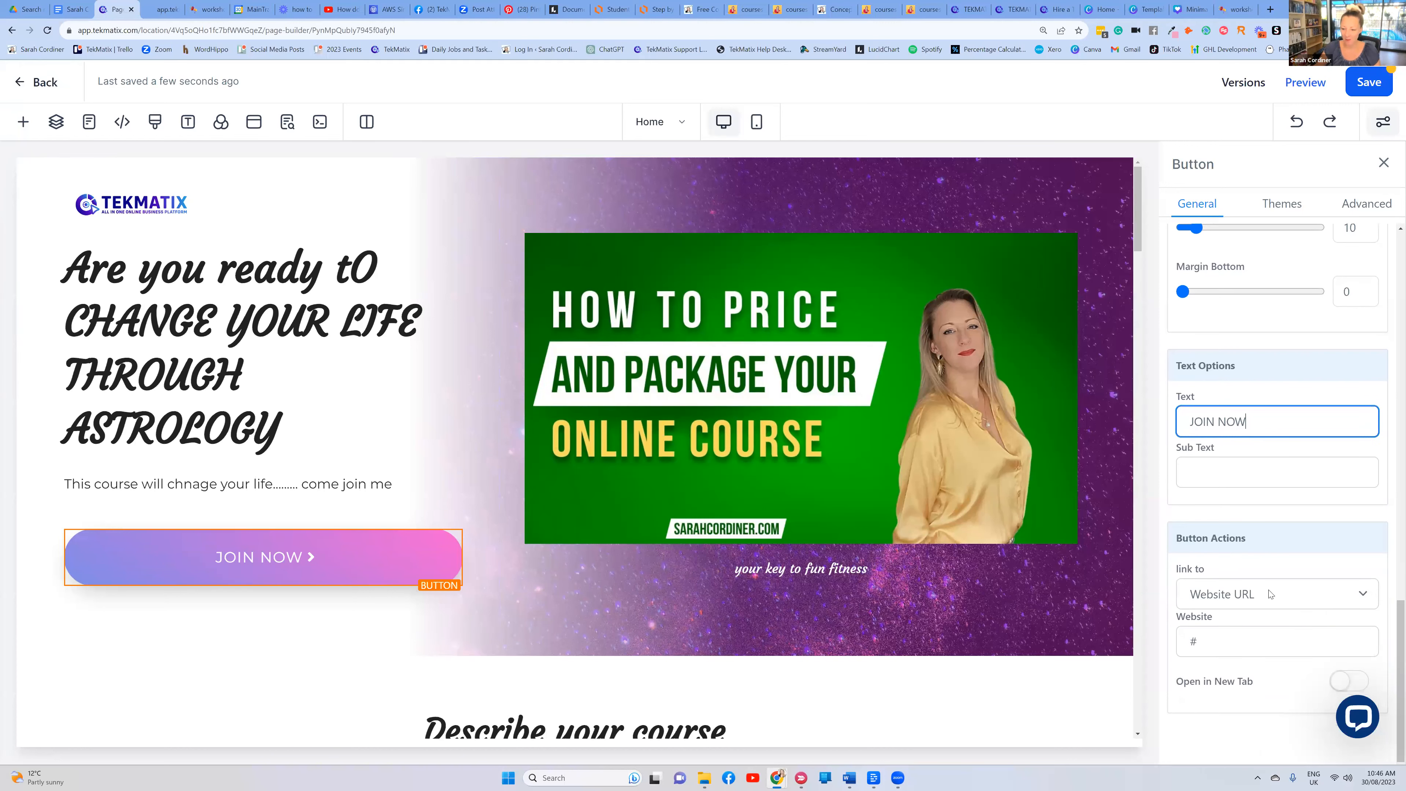
# Keep the JOIN NOW button as a Website URL link and paste in the Astrology Course checkout address
pyautogui.click(1277, 594)
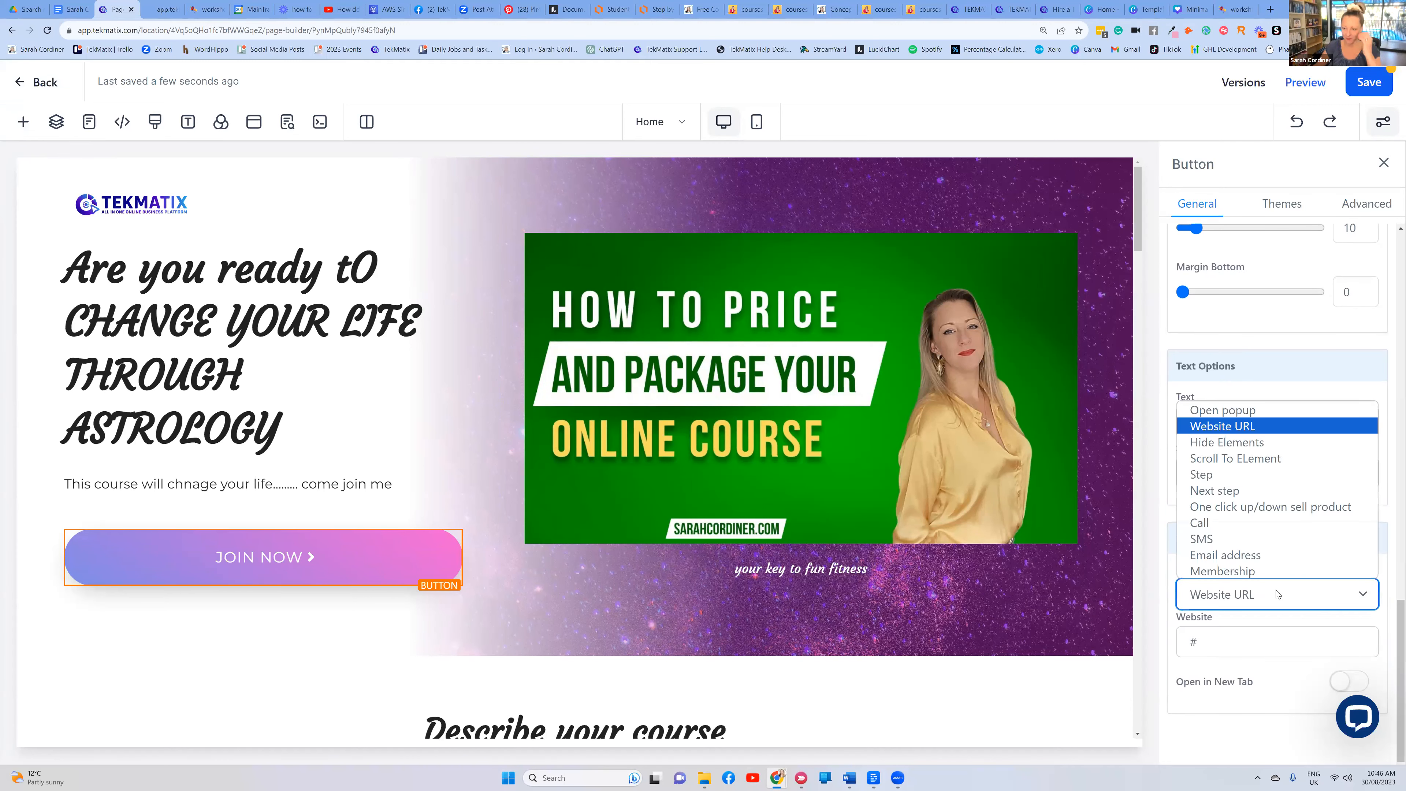
pyautogui.click(1248, 432)
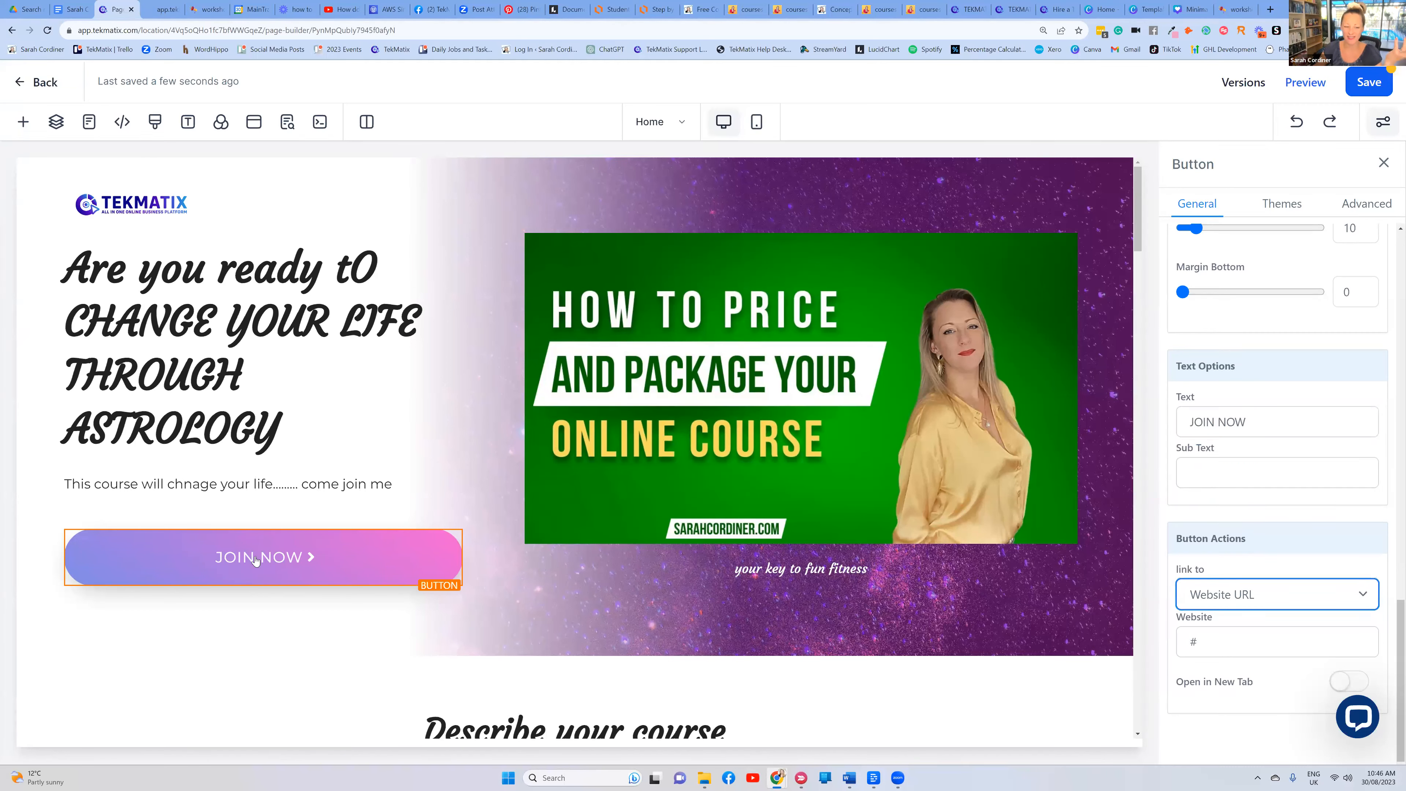
pyautogui.click(309, 565)
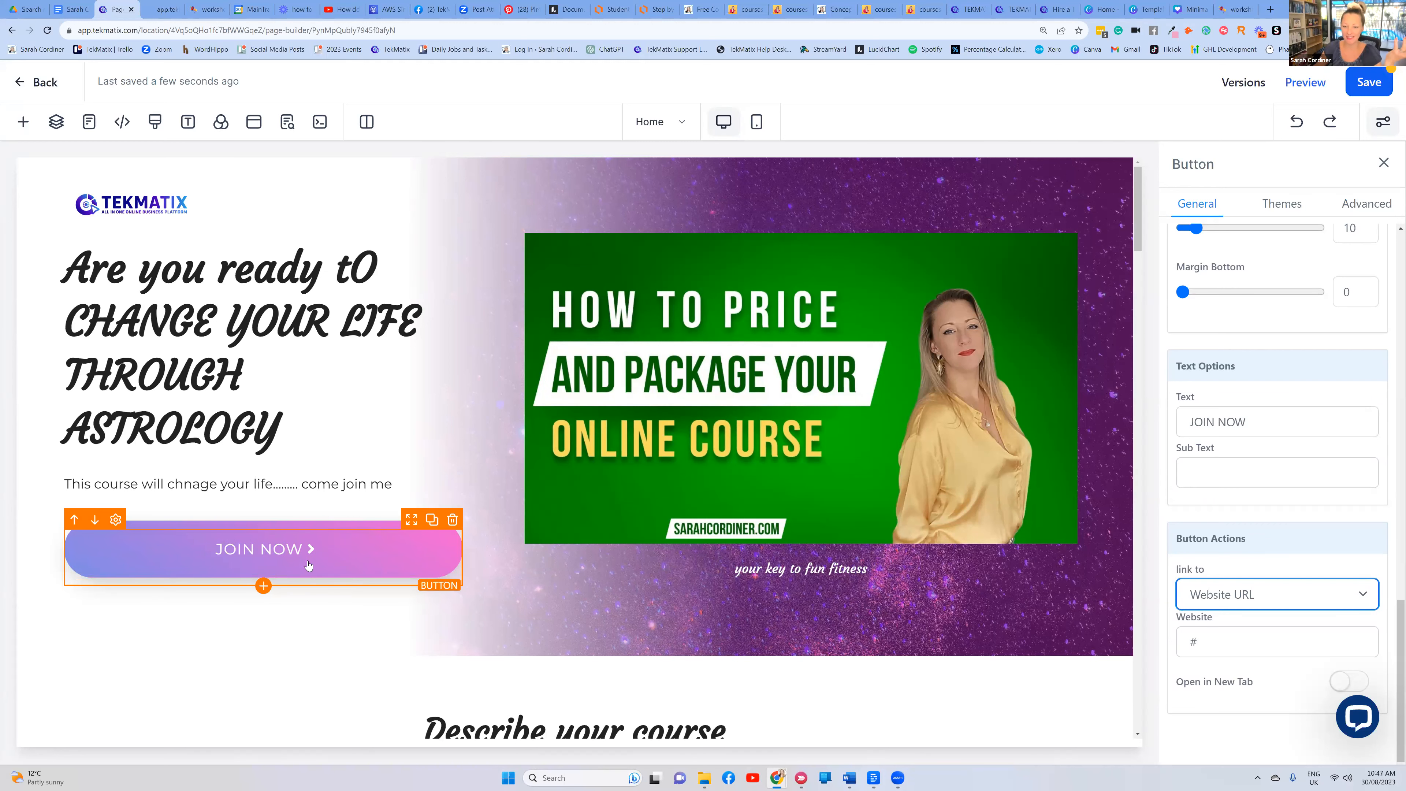
pyautogui.click(919, 9)
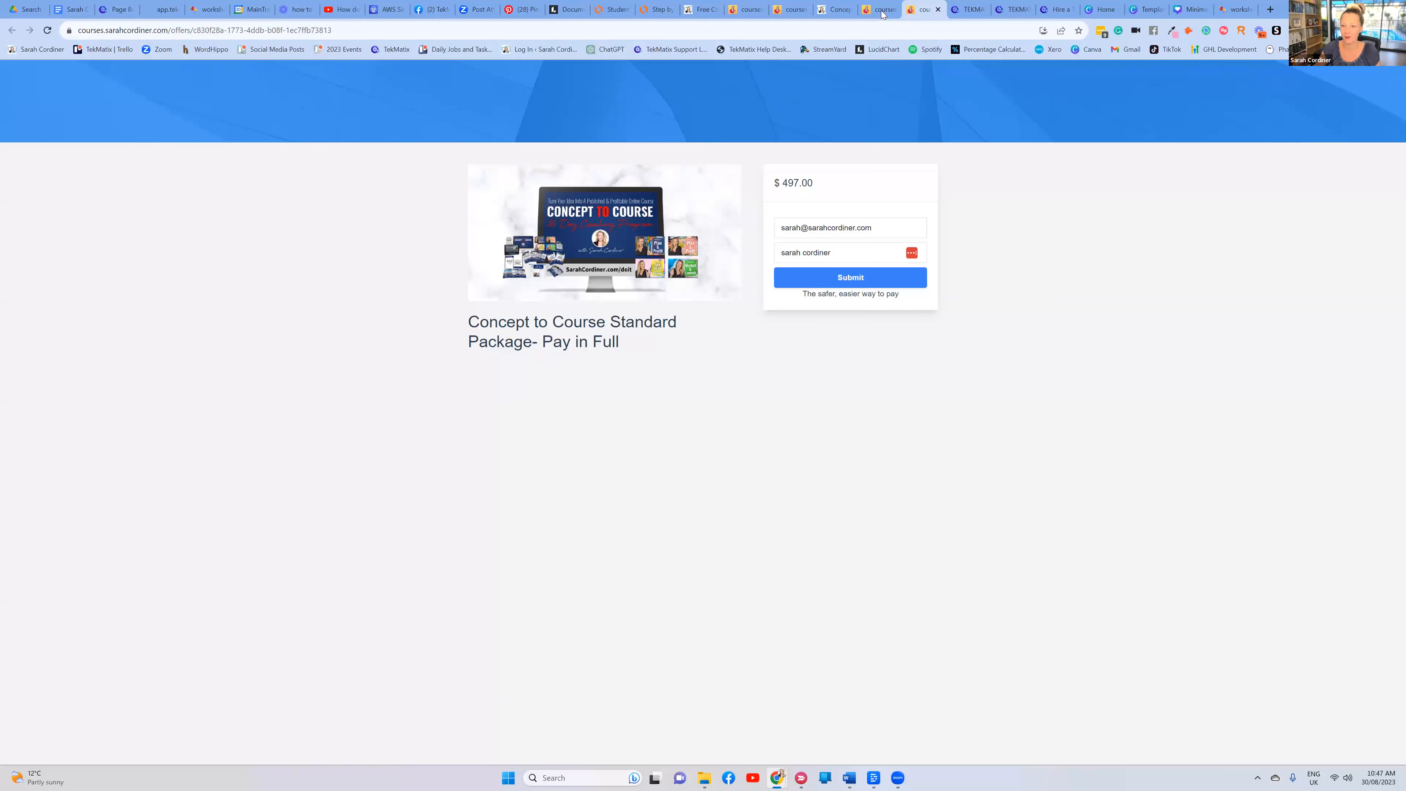
pyautogui.click(882, 15)
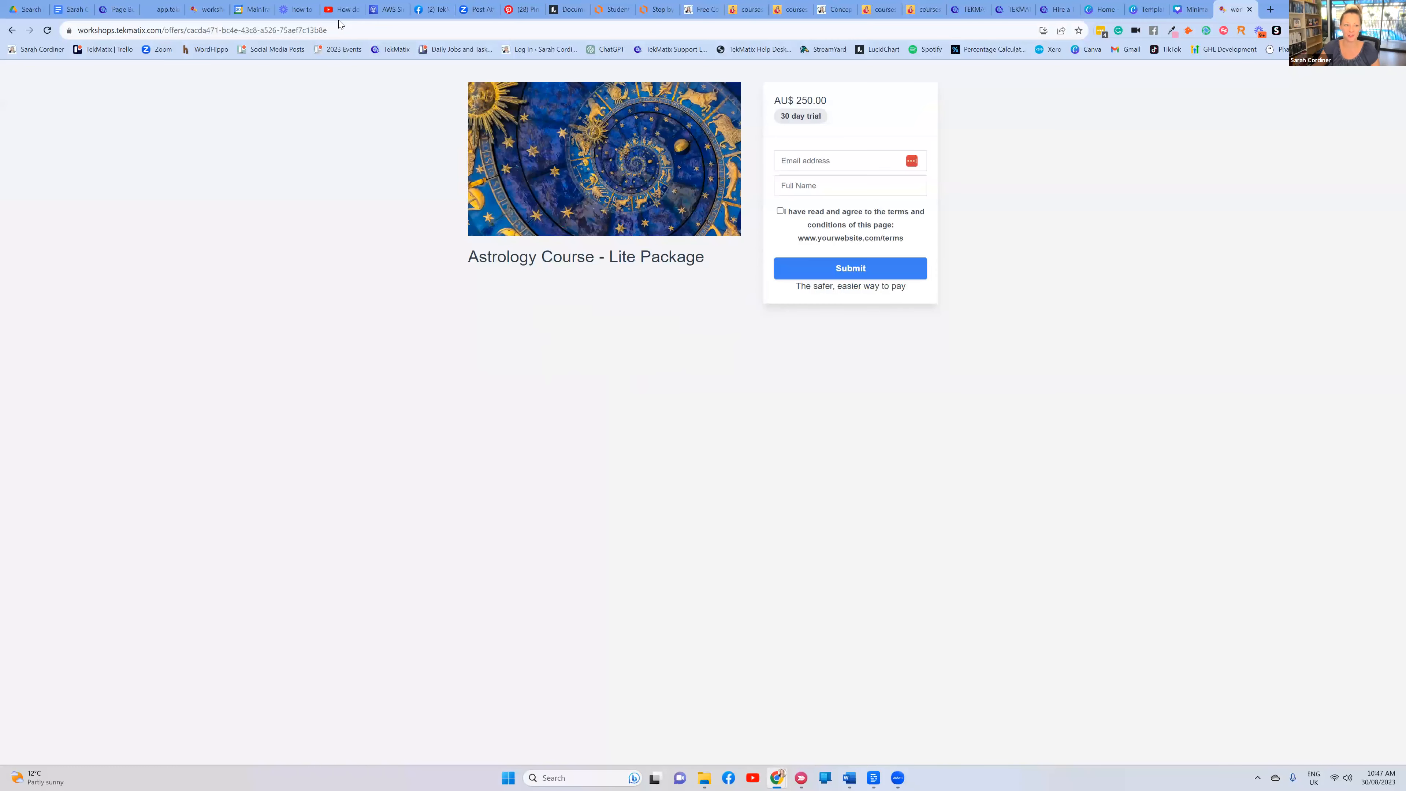
pyautogui.click(340, 22)
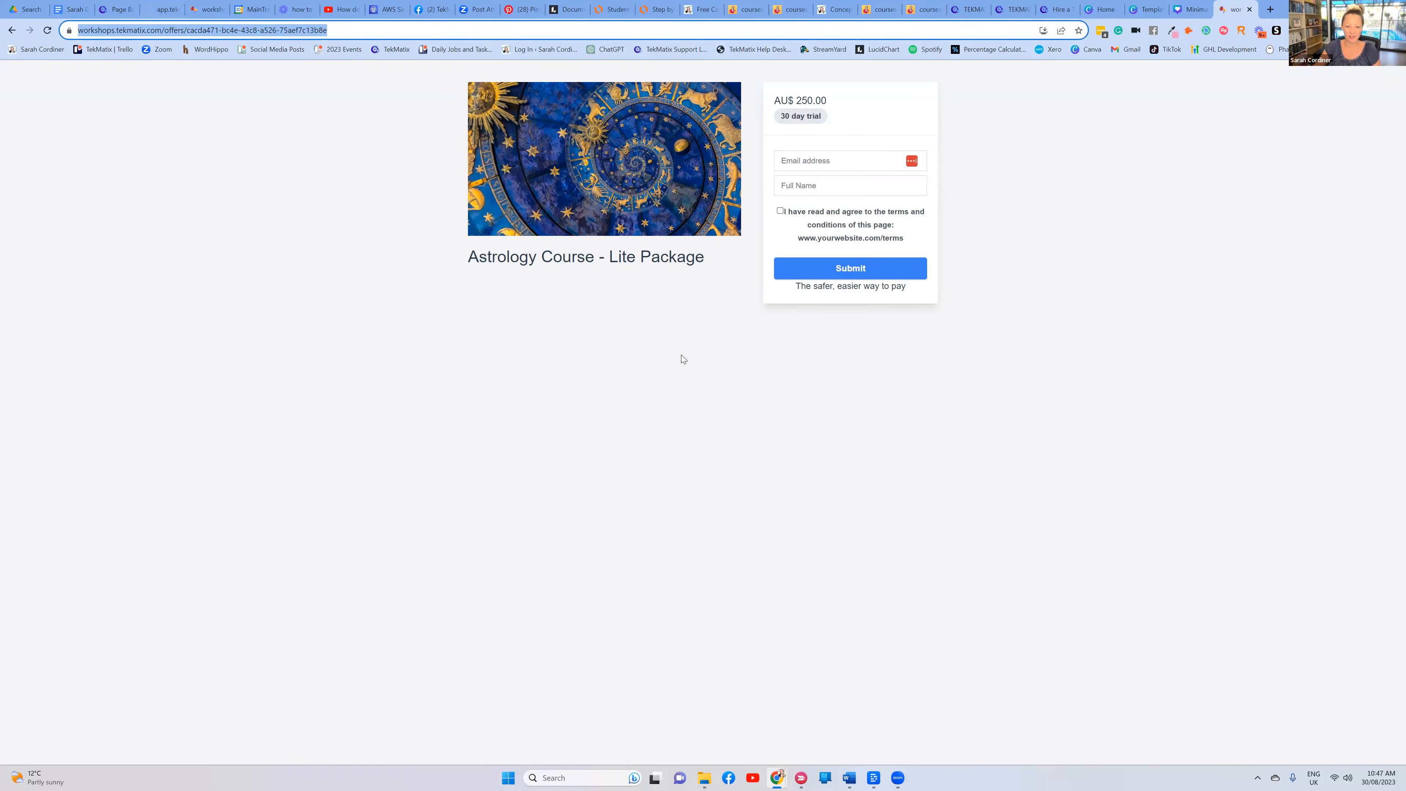
pyautogui.hotkey('ctrl', '3')
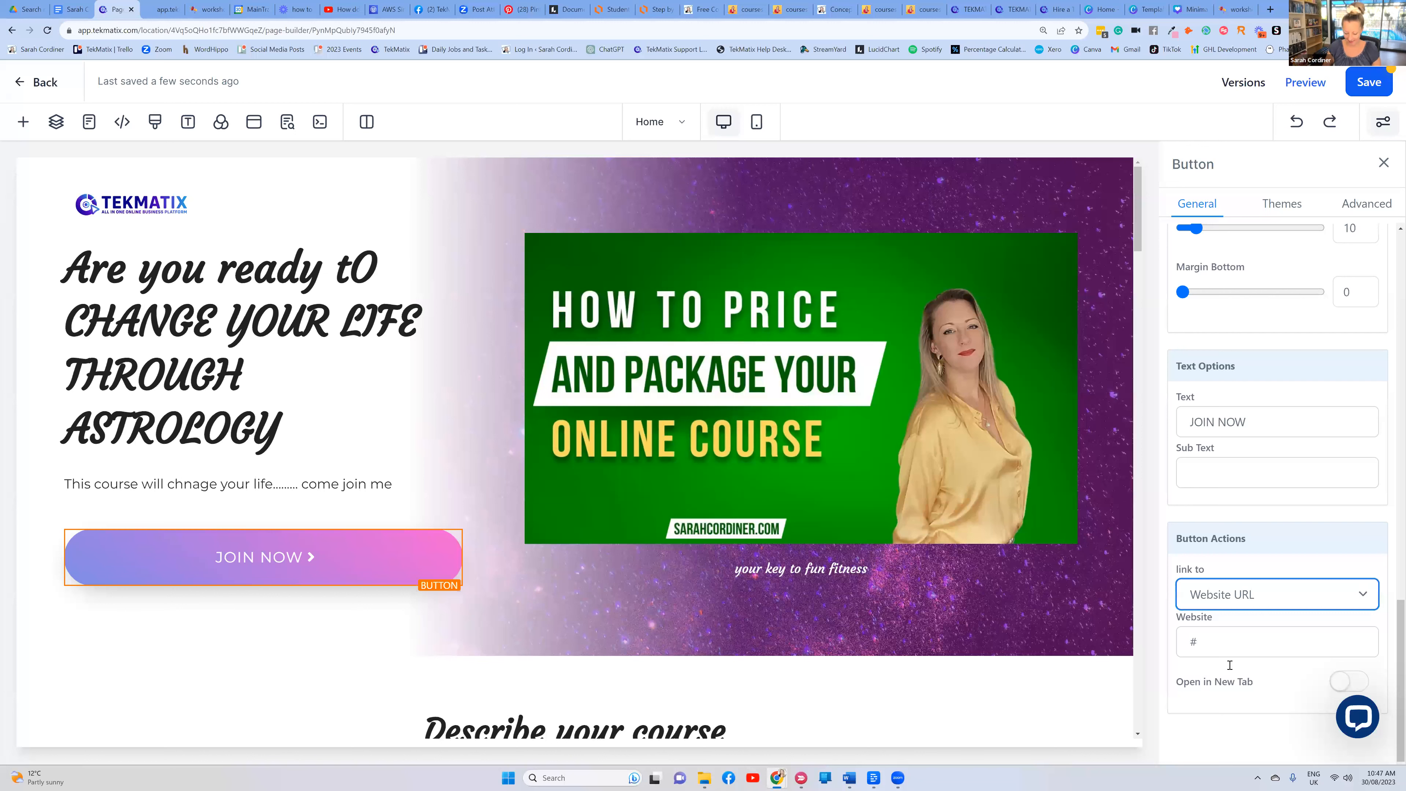
pyautogui.click(1280, 628)
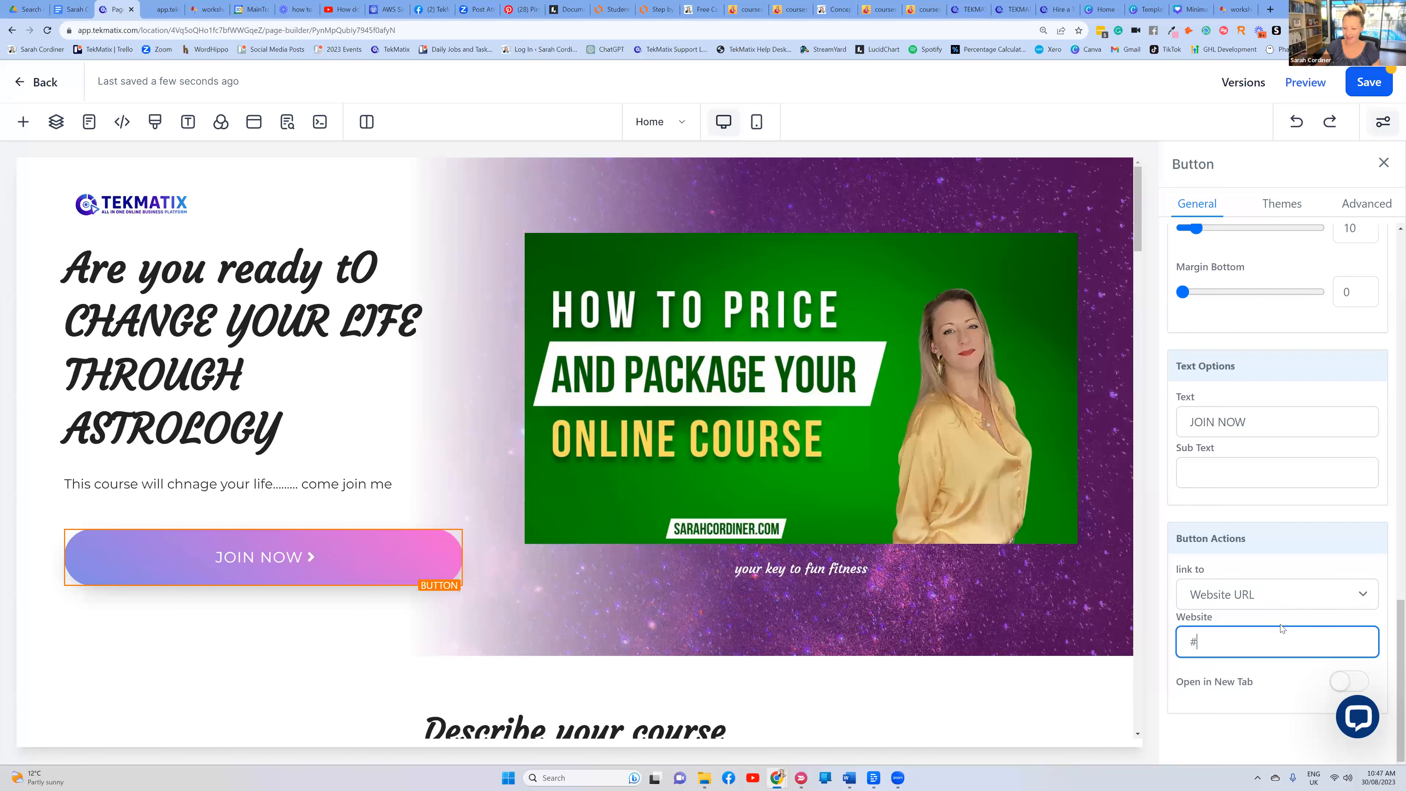
pyautogui.hotkey('ctrl', 'a')
pyautogui.hotkey('ctrl', 'v')
# Test that the preview's JOIN NOW opens the Lite Package checkout, then view the Standard $497 and Plus $2,497 packages
pyautogui.click(1248, 575)
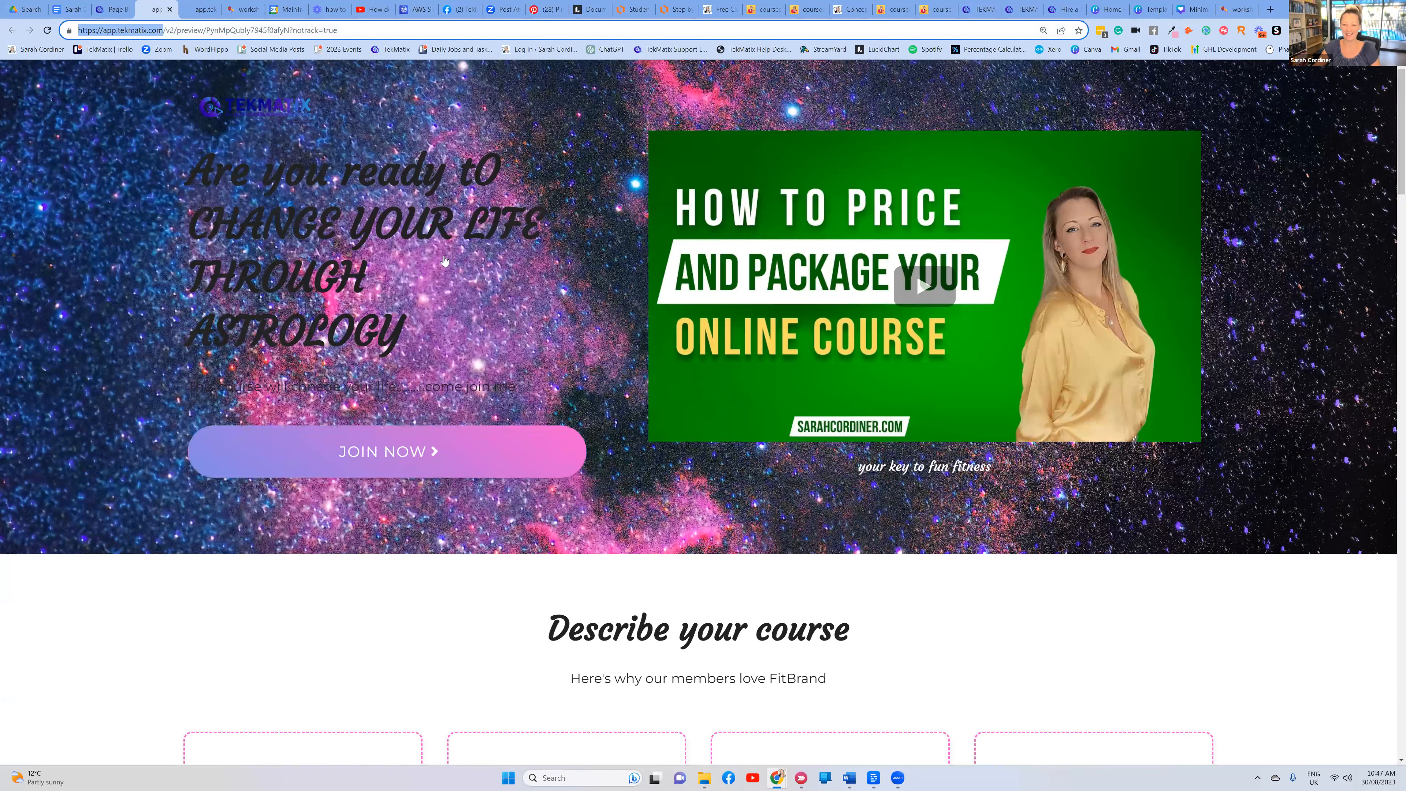
pyautogui.scroll(-3, 936, 290)
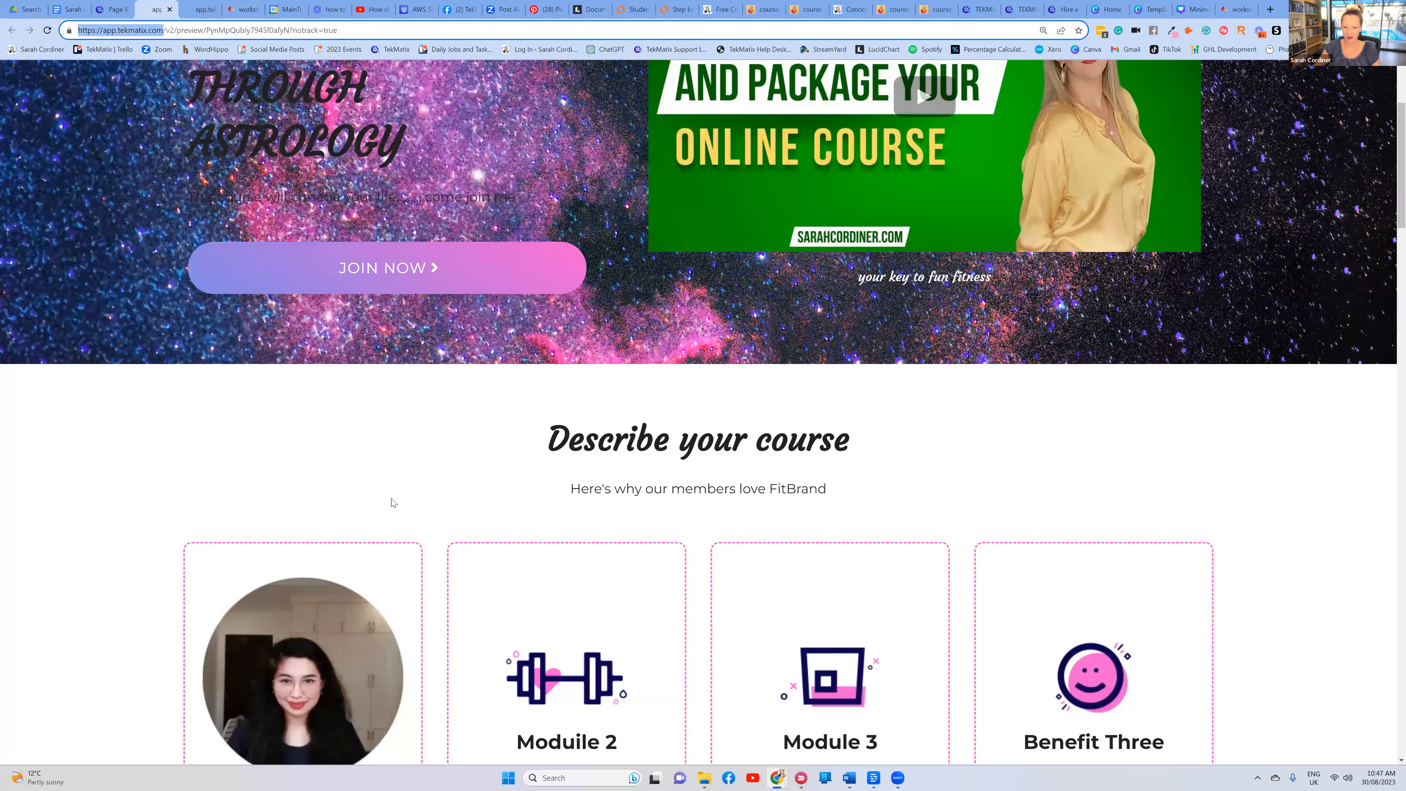
pyautogui.press('Return')
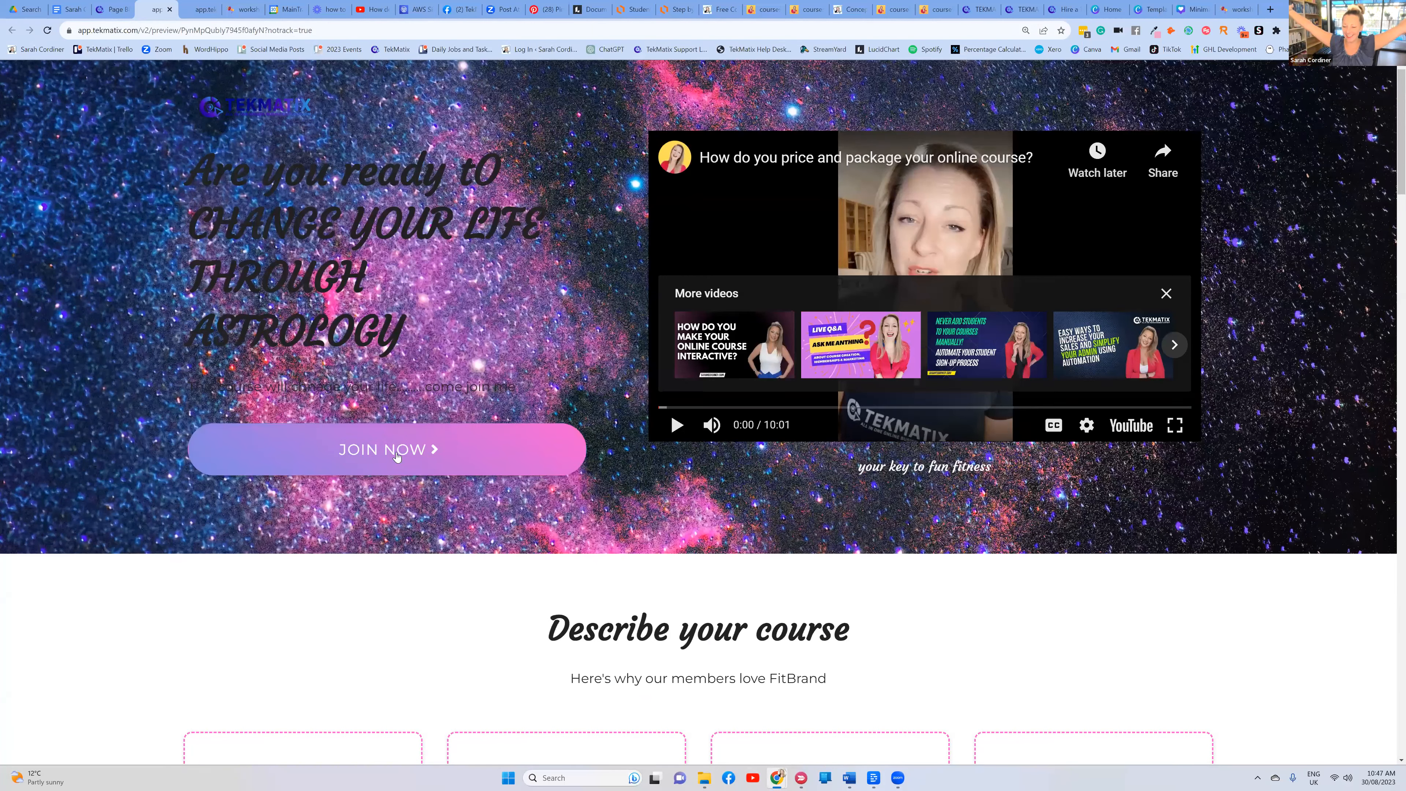
pyautogui.click(396, 449)
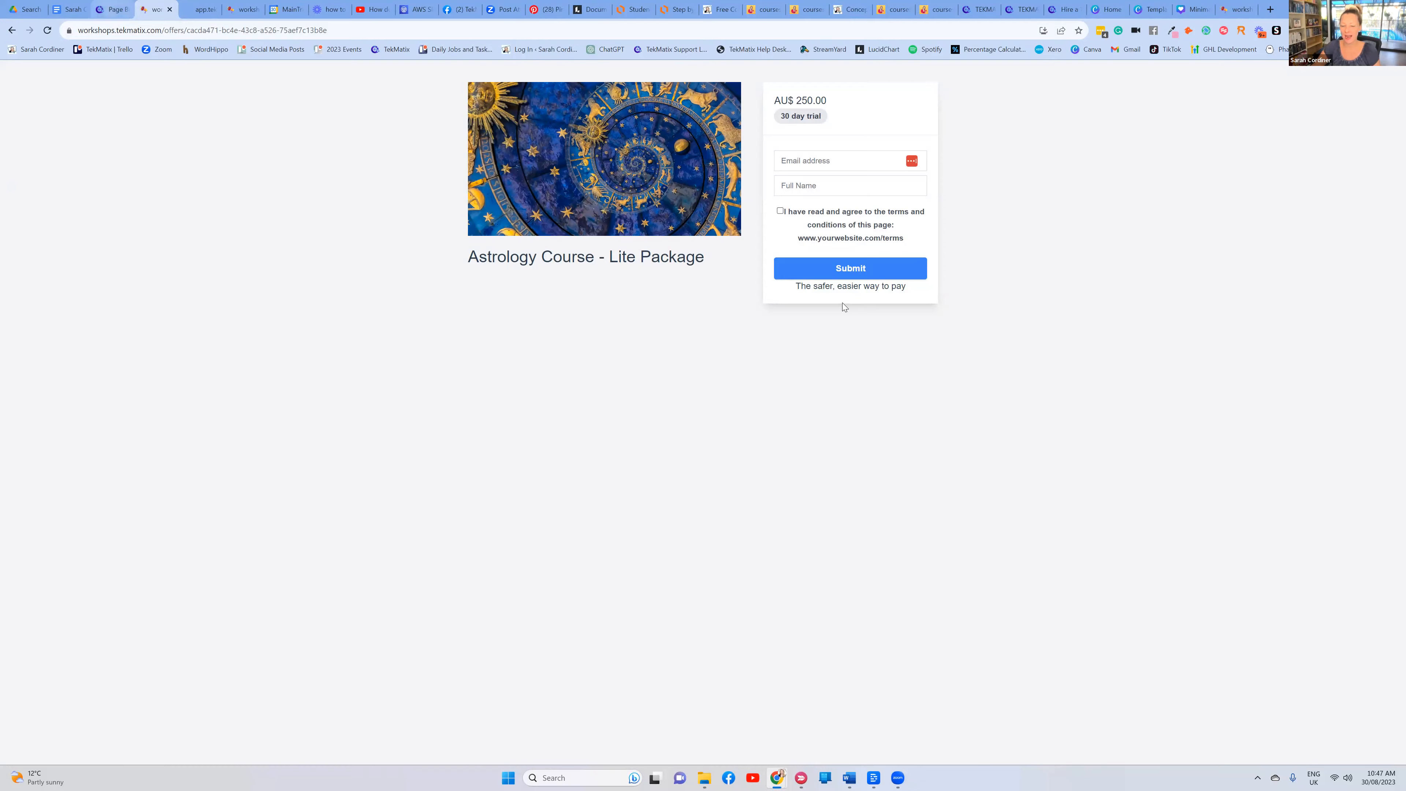
pyautogui.hotkey('ctrl', 'shift', 'Tab')
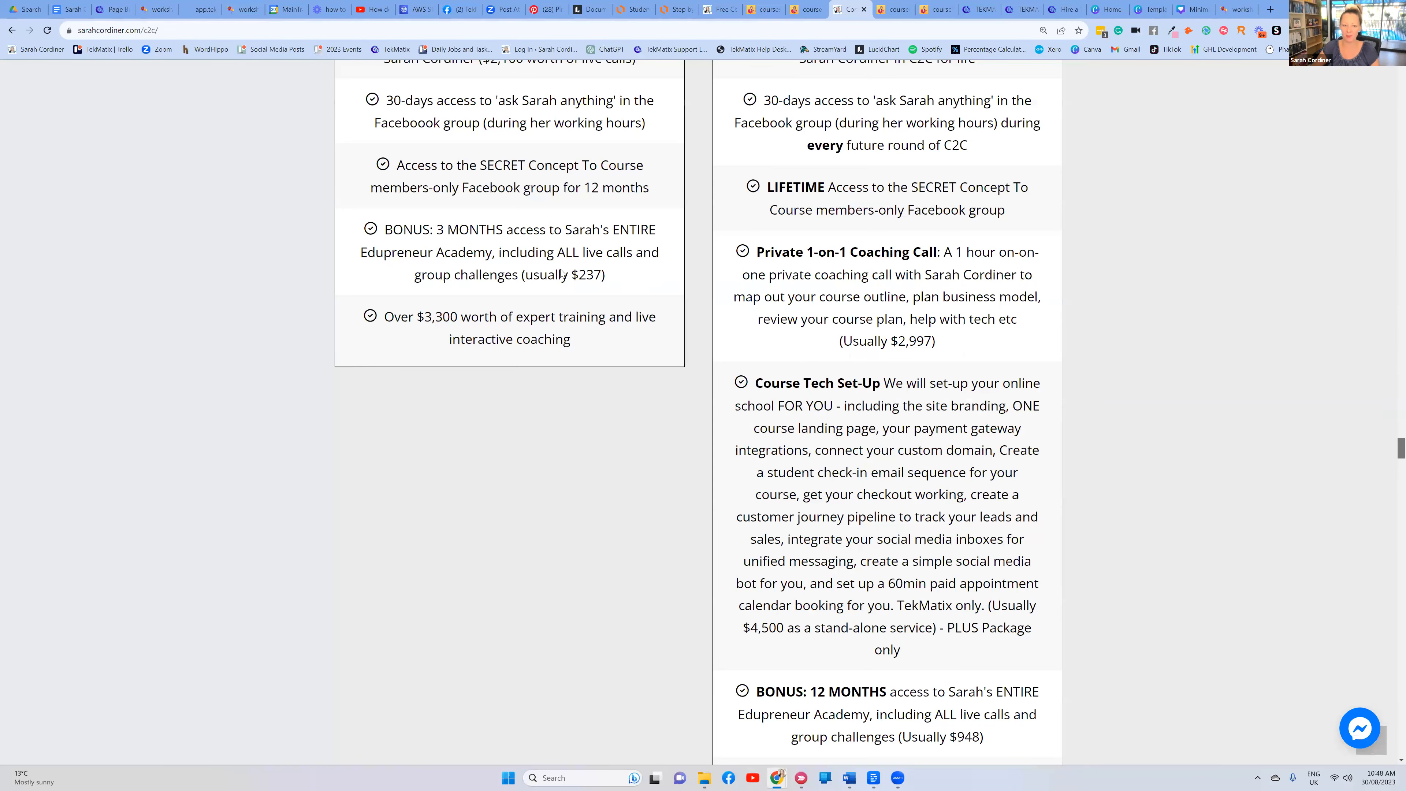
pyautogui.scroll(-14, 561, 275)
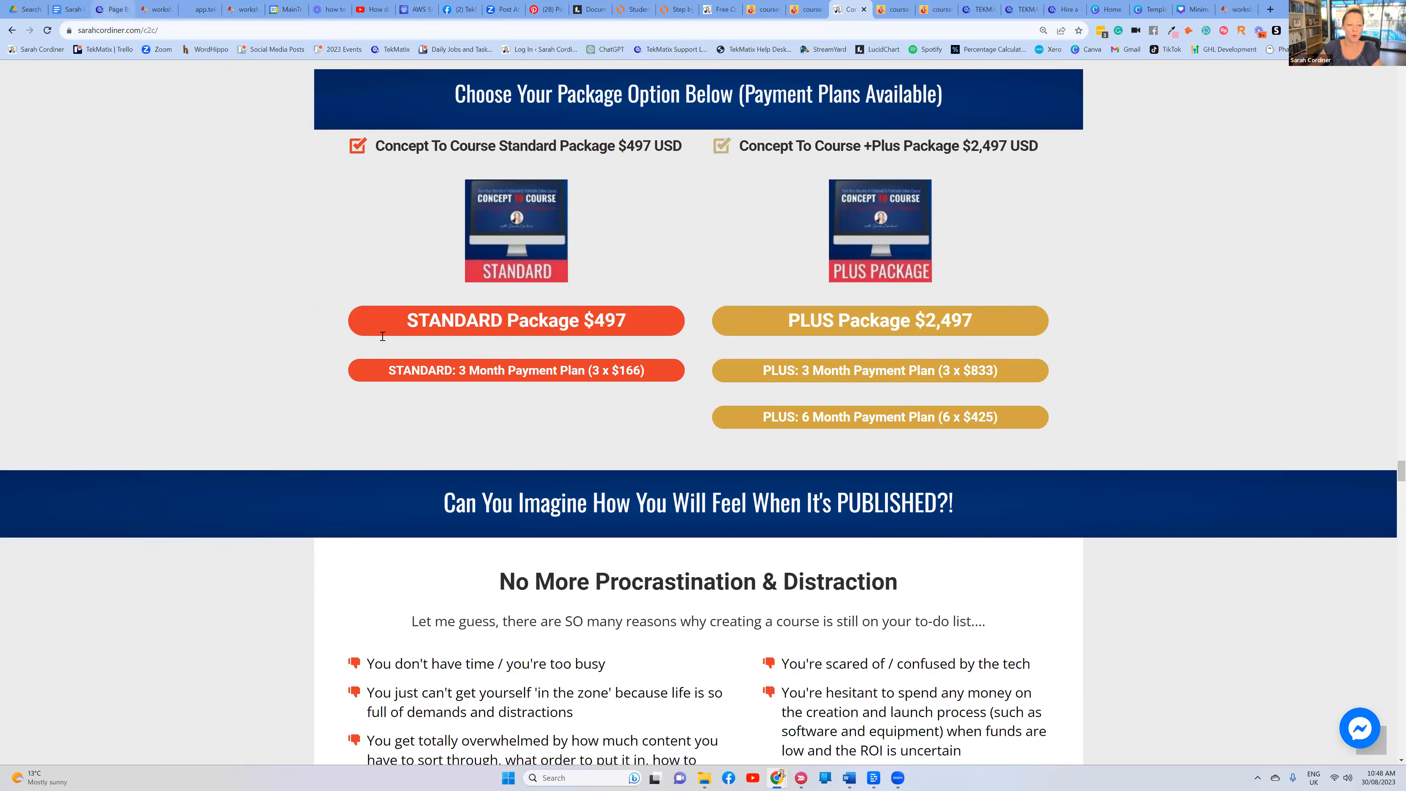
# Duplicate the JOIN NOW button and place both copies side by side in a new 2 Column row
pyautogui.click(114, 9)
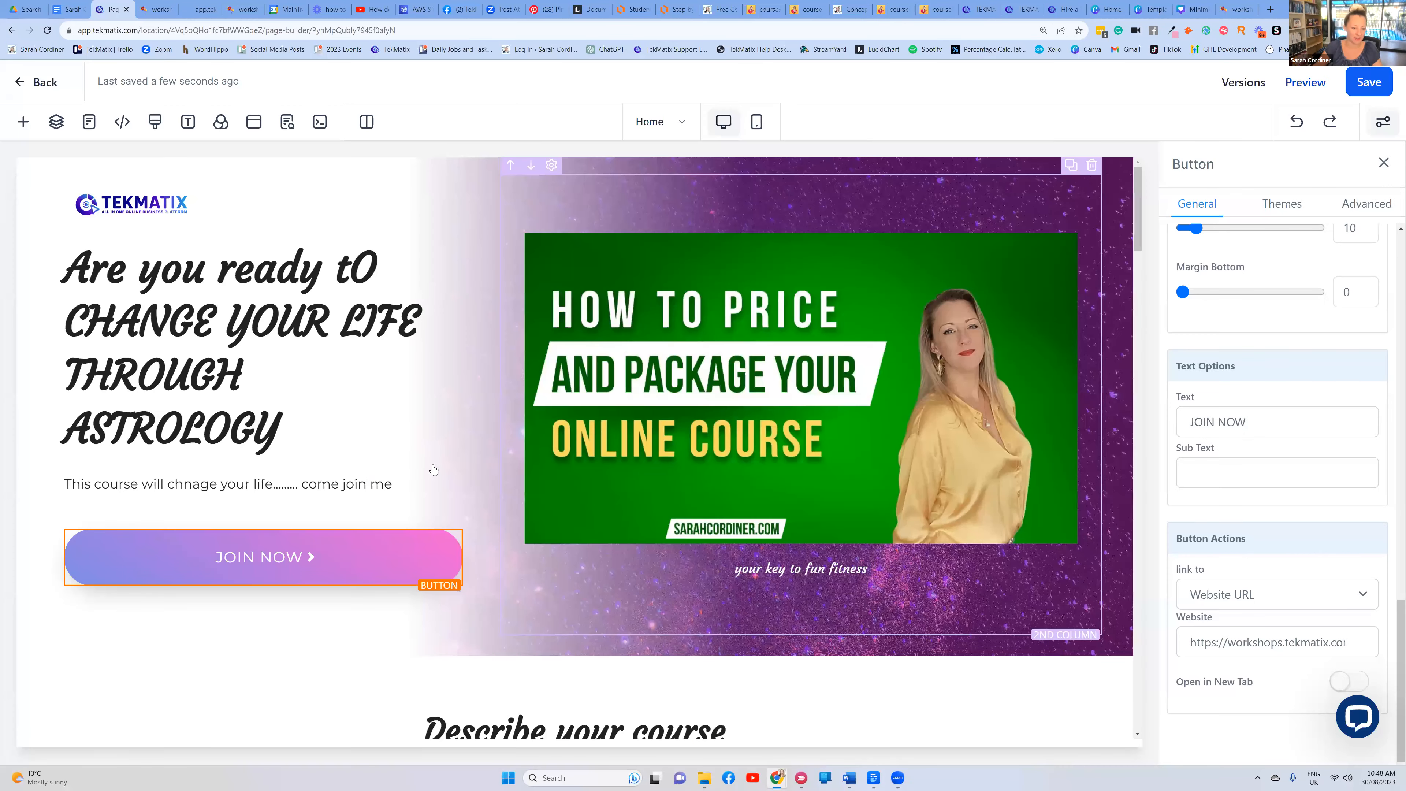
pyautogui.scroll(-1, 444, 489)
pyautogui.click(432, 464)
pyautogui.scroll(-1, 309, 470)
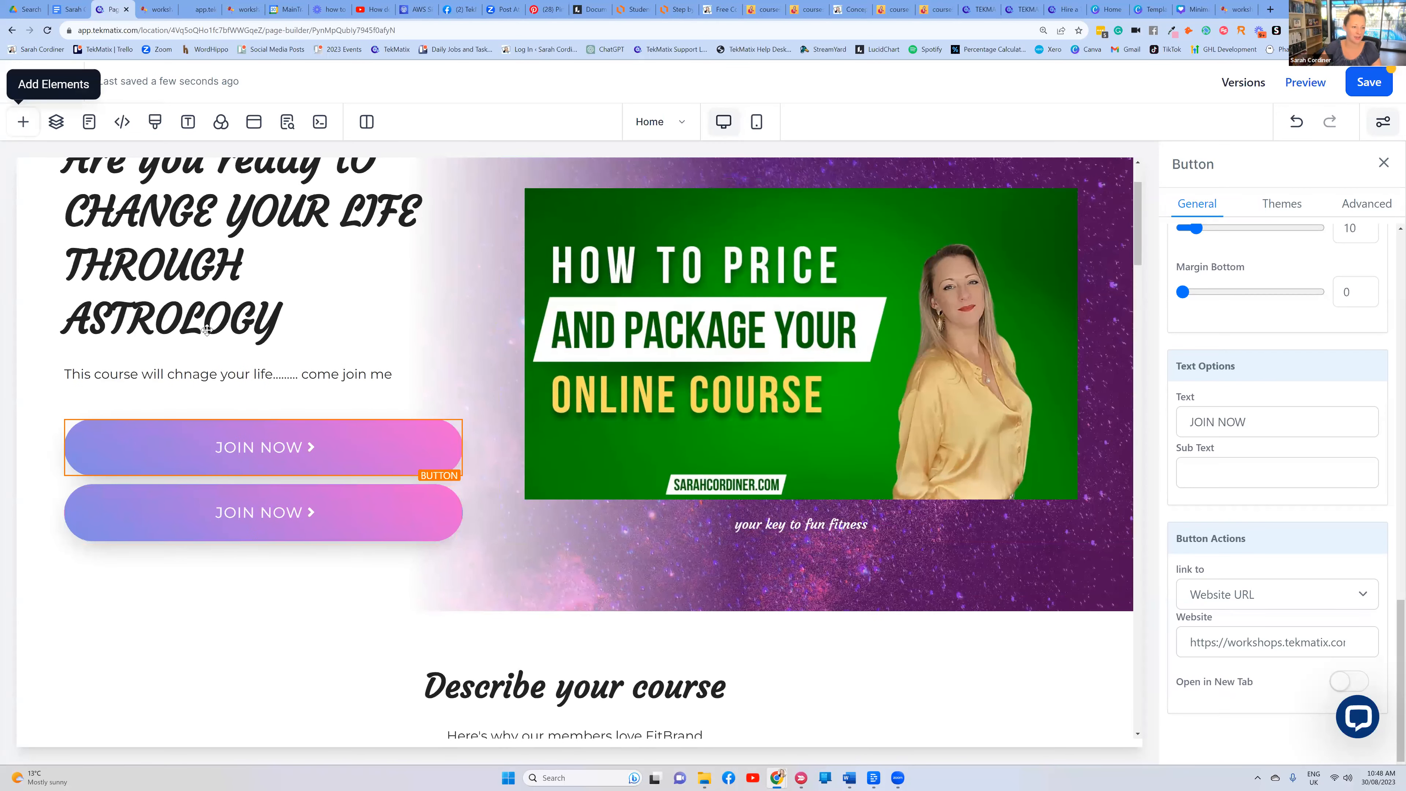
pyautogui.click(24, 122)
pyautogui.moveTo(387, 249); pyautogui.dragTo(631, 623)
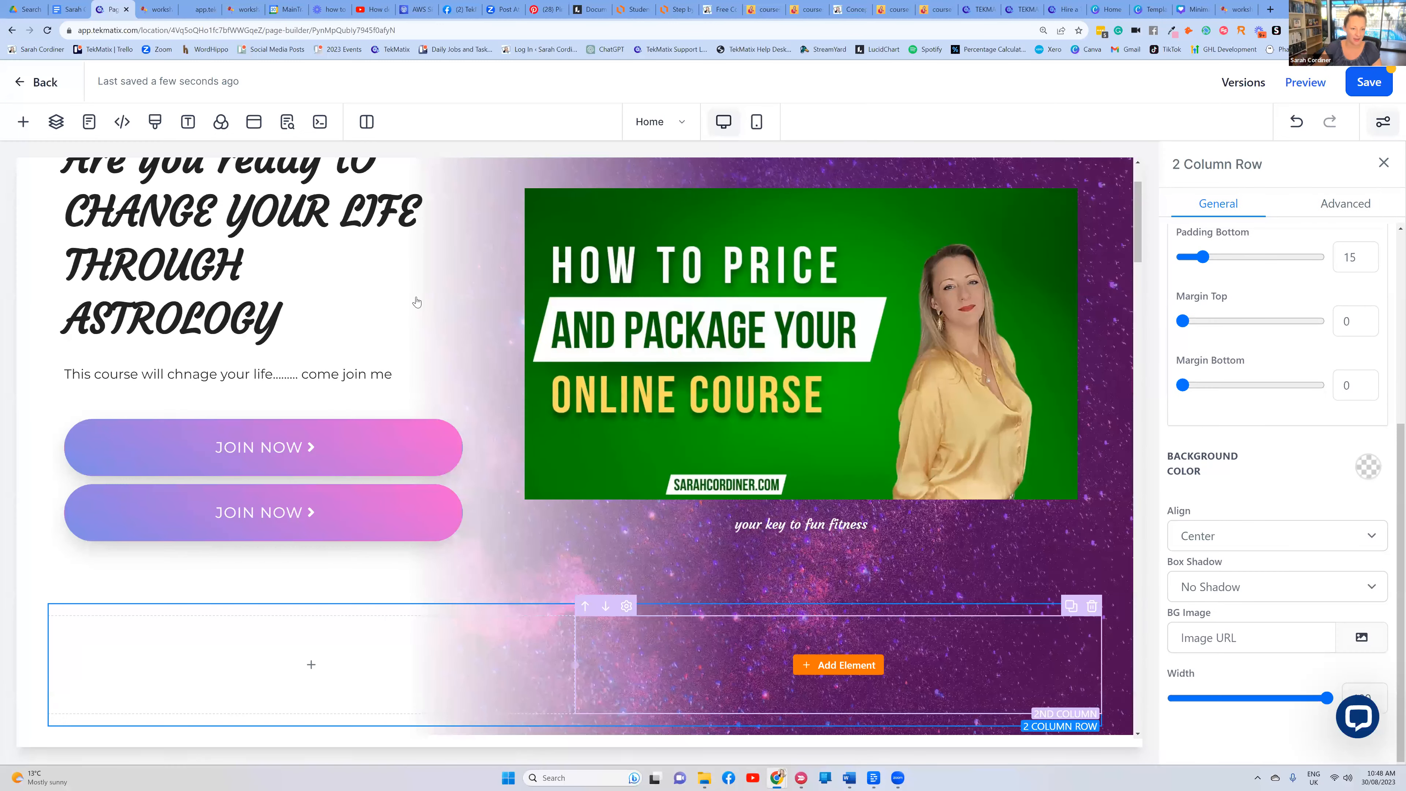
pyautogui.moveTo(379, 495); pyautogui.dragTo(332, 653)
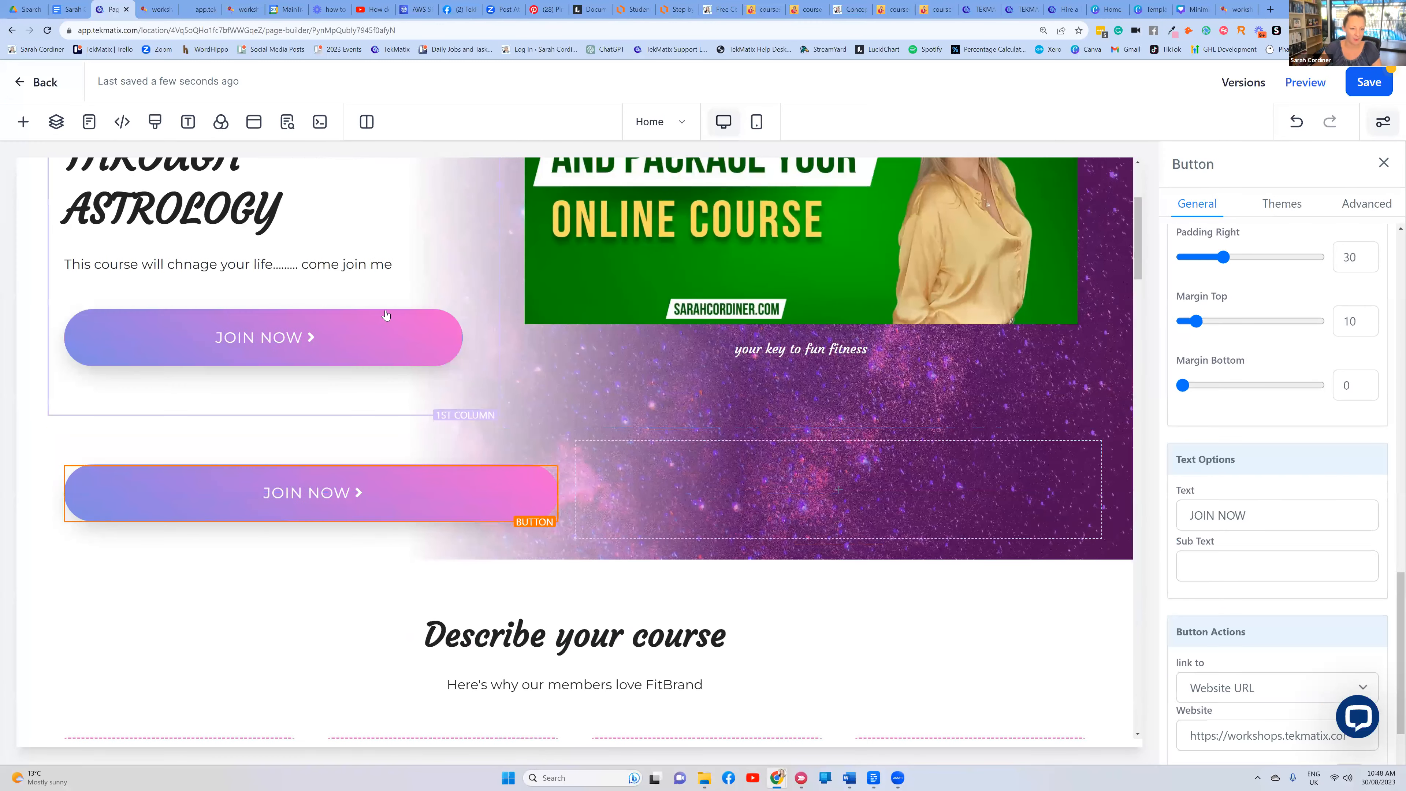
pyautogui.moveTo(407, 319); pyautogui.dragTo(878, 468)
# Relabel the left button 'join the lite package' in lowercase
pyautogui.click(308, 434)
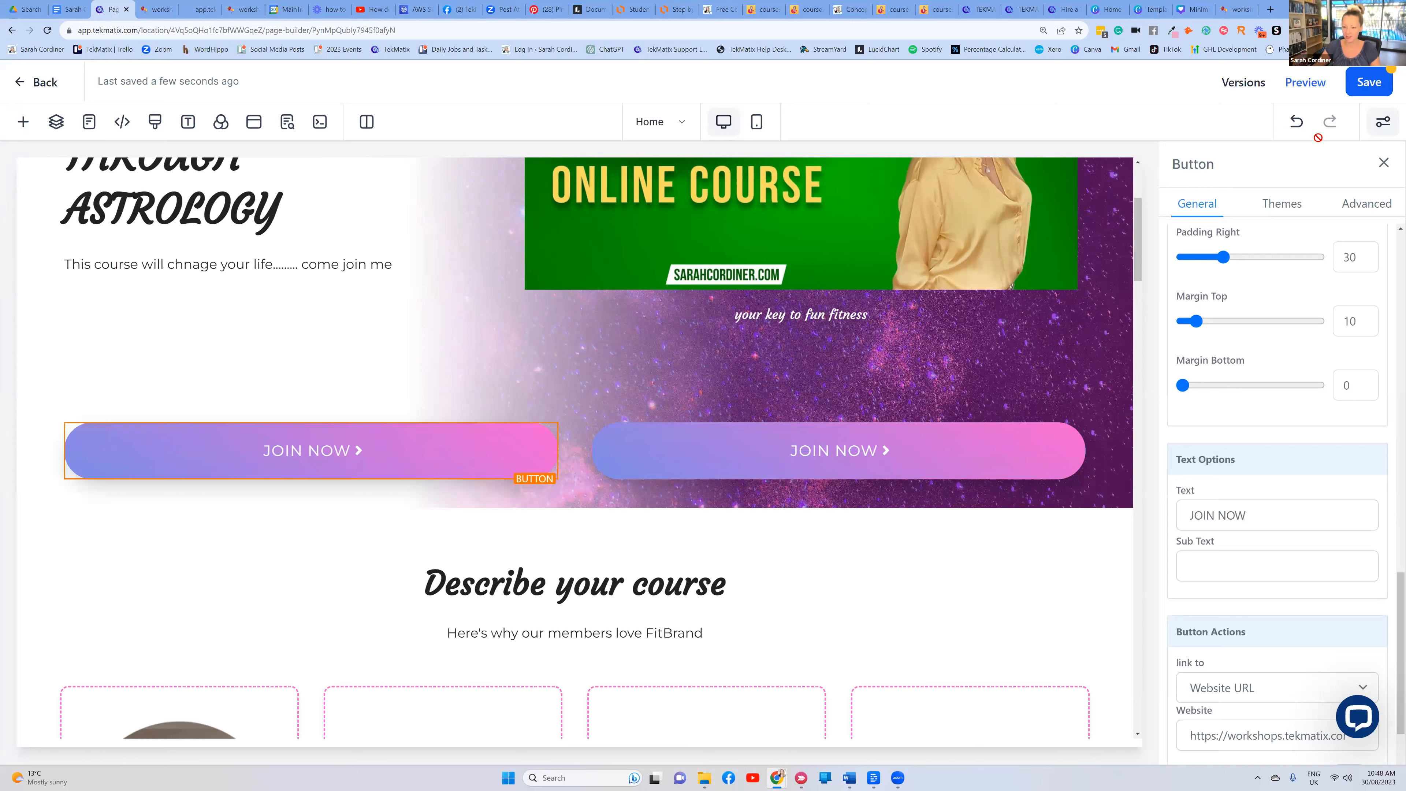
pyautogui.tripleClick(1197, 515)
pyautogui.press('BackSpace')
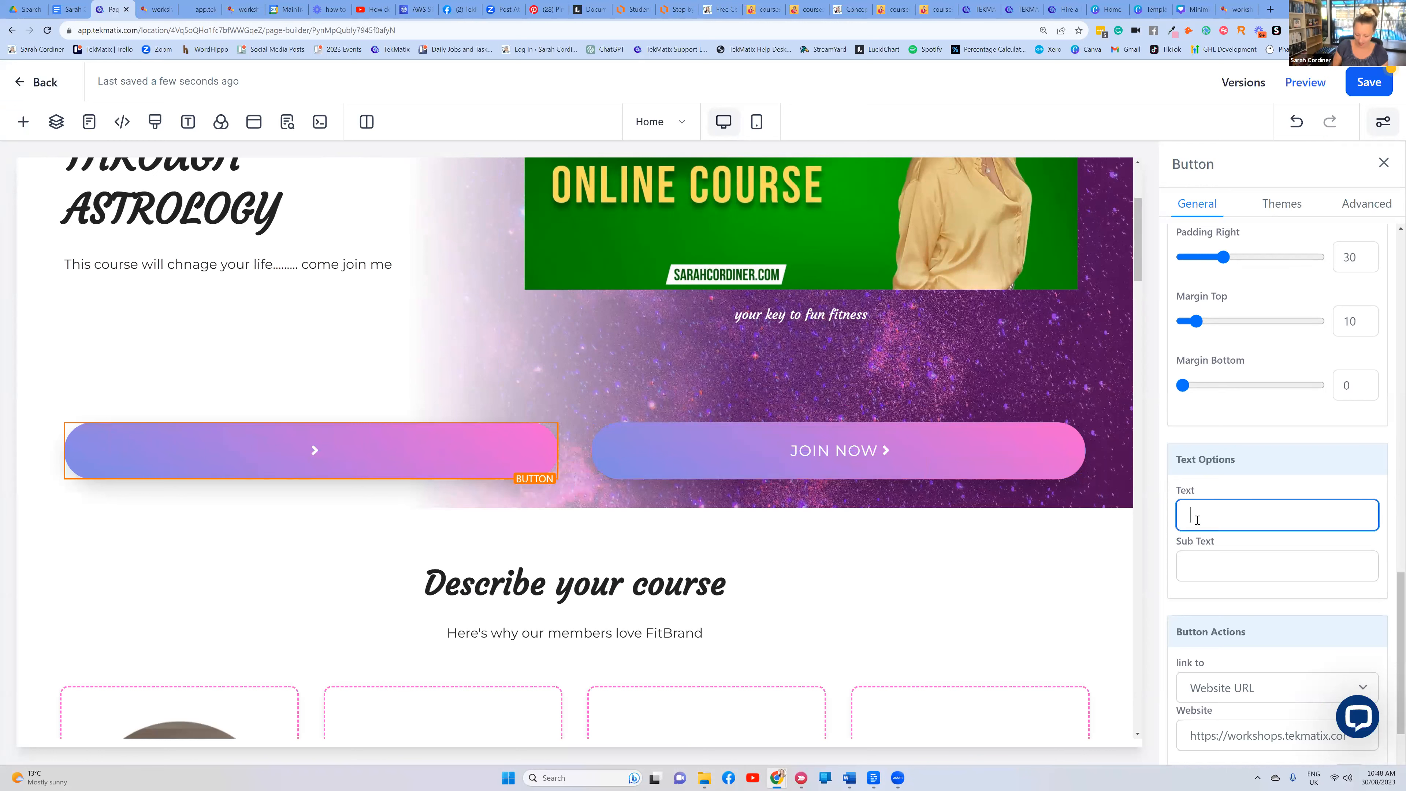
pyautogui.press('capslock')
pyautogui.write('join the l')
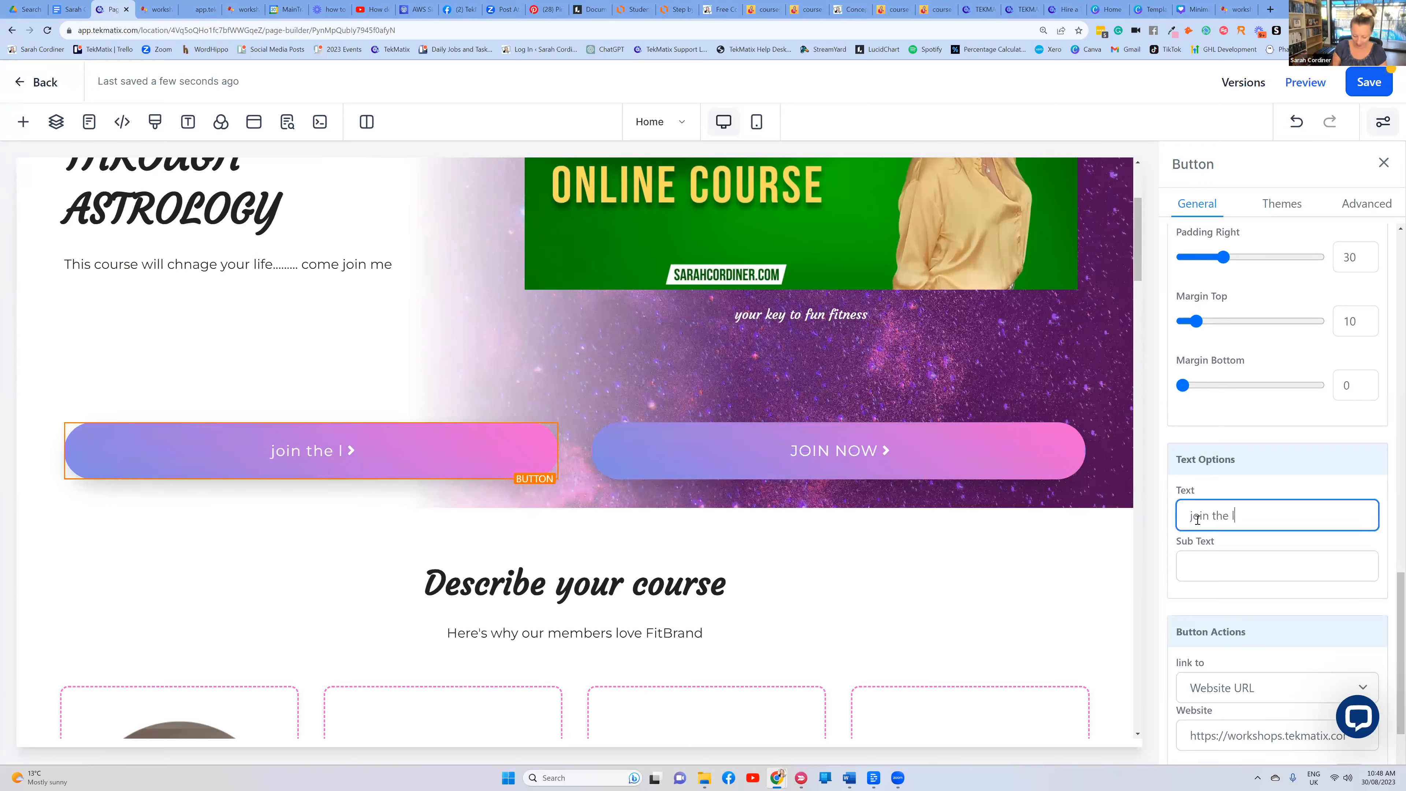
pyautogui.write('ite package')
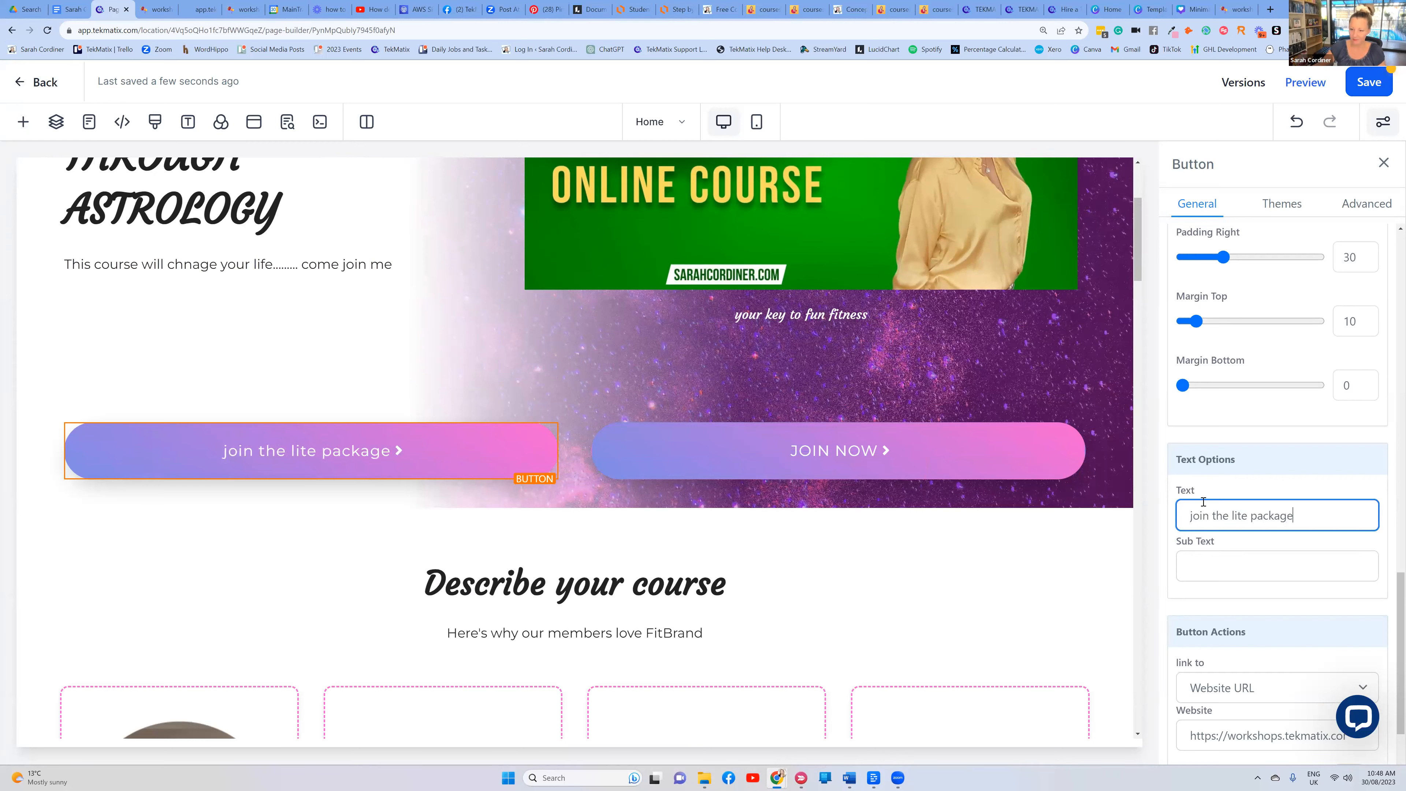
# Relabel the right button 'join the pus package'
pyautogui.click(838, 450)
pyautogui.moveTo(1250, 515); pyautogui.dragTo(1182, 520)
pyautogui.write('join the pkus package')
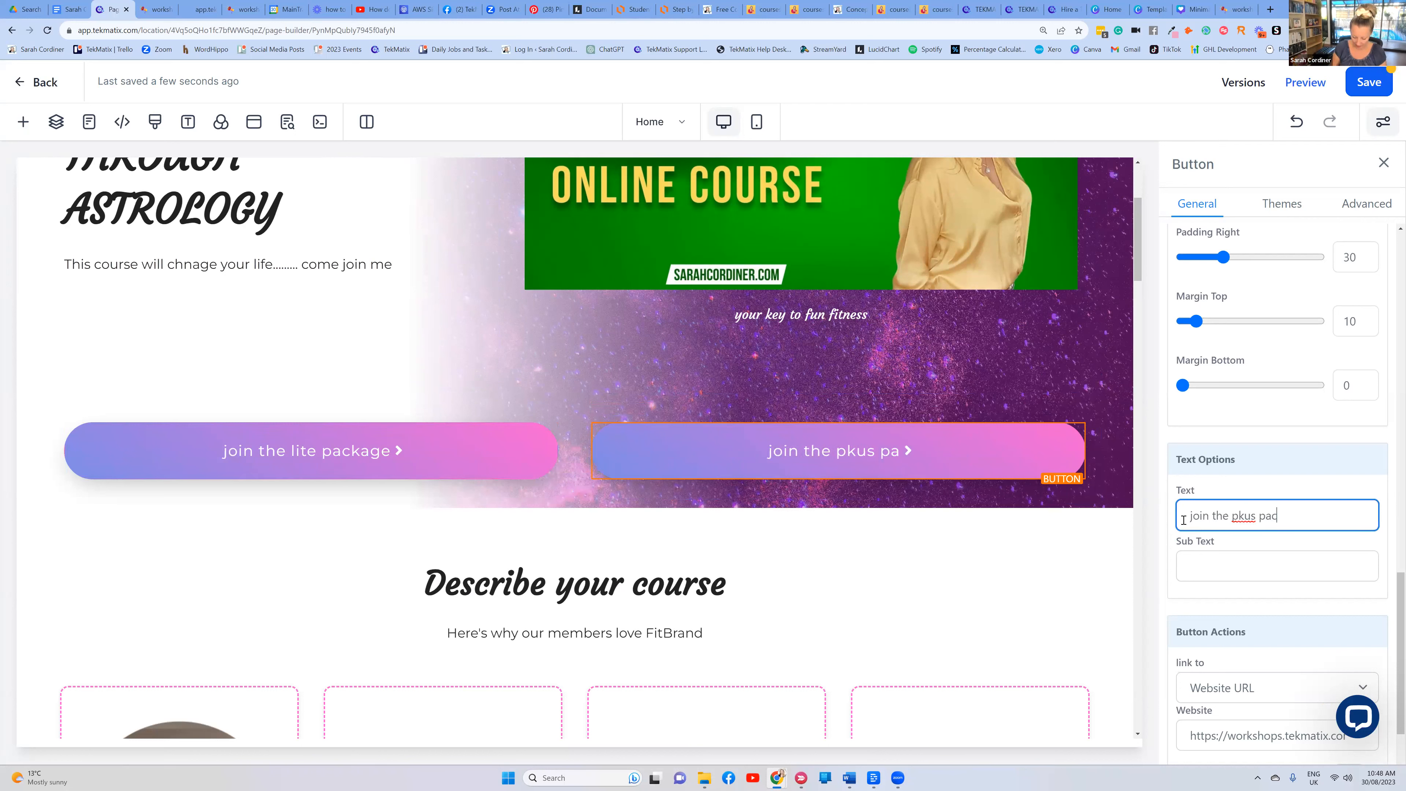
pyautogui.click(1245, 514)
pyautogui.press('BackSpace')
pyautogui.click(410, 467)
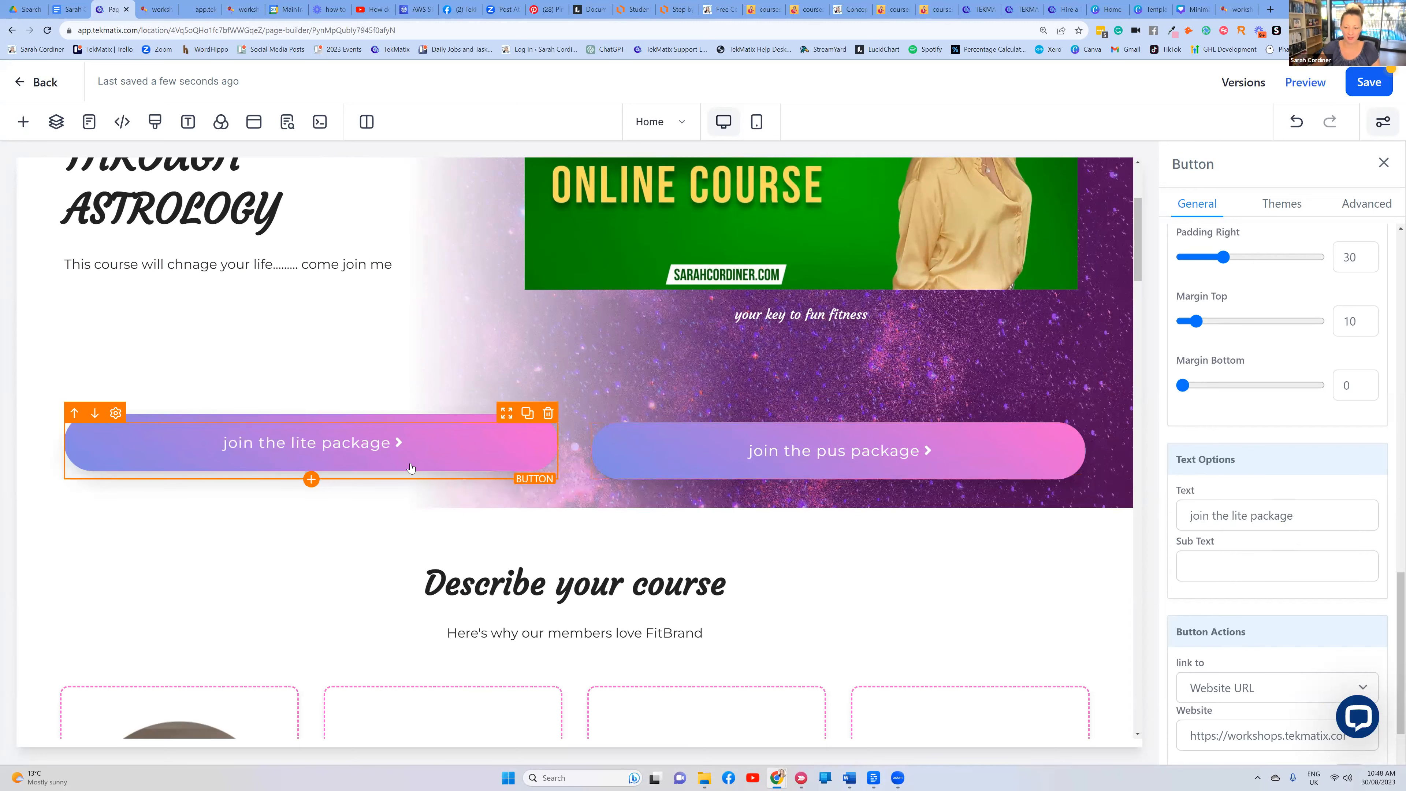
pyautogui.scroll(-3, 830, 637)
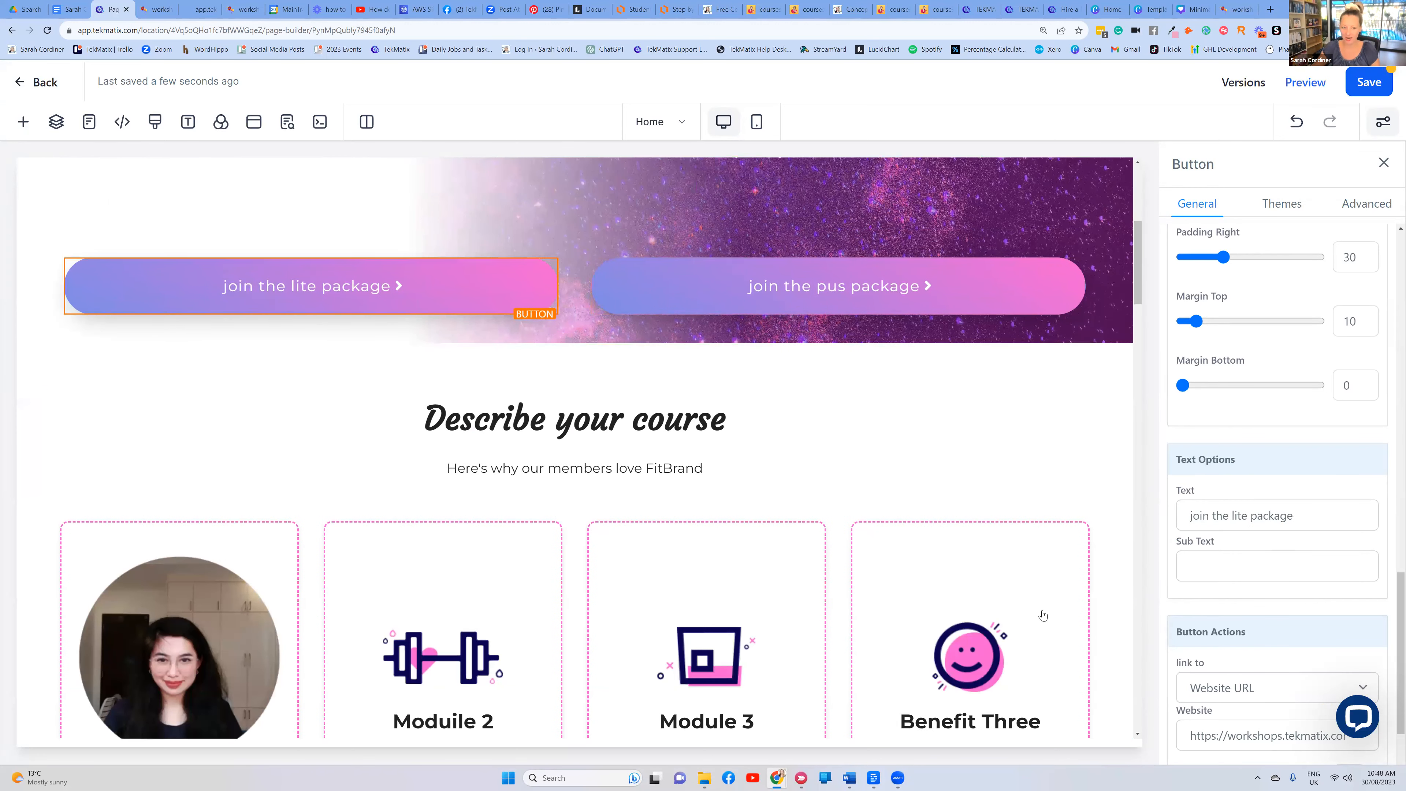
pyautogui.scroll(3, 1043, 616)
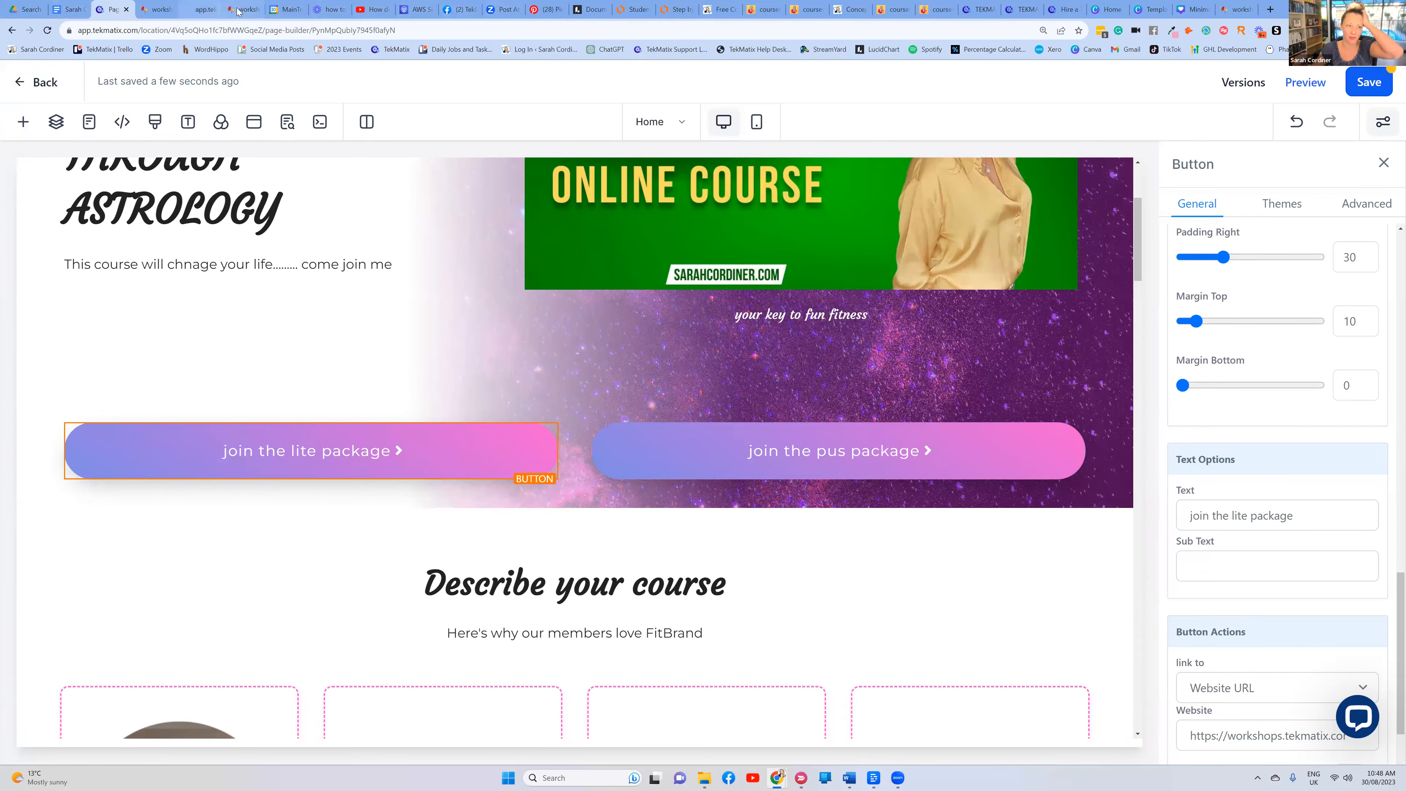
# Save the two-button funnel page and duplicate the page editor's browser tab
pyautogui.click(1364, 84)
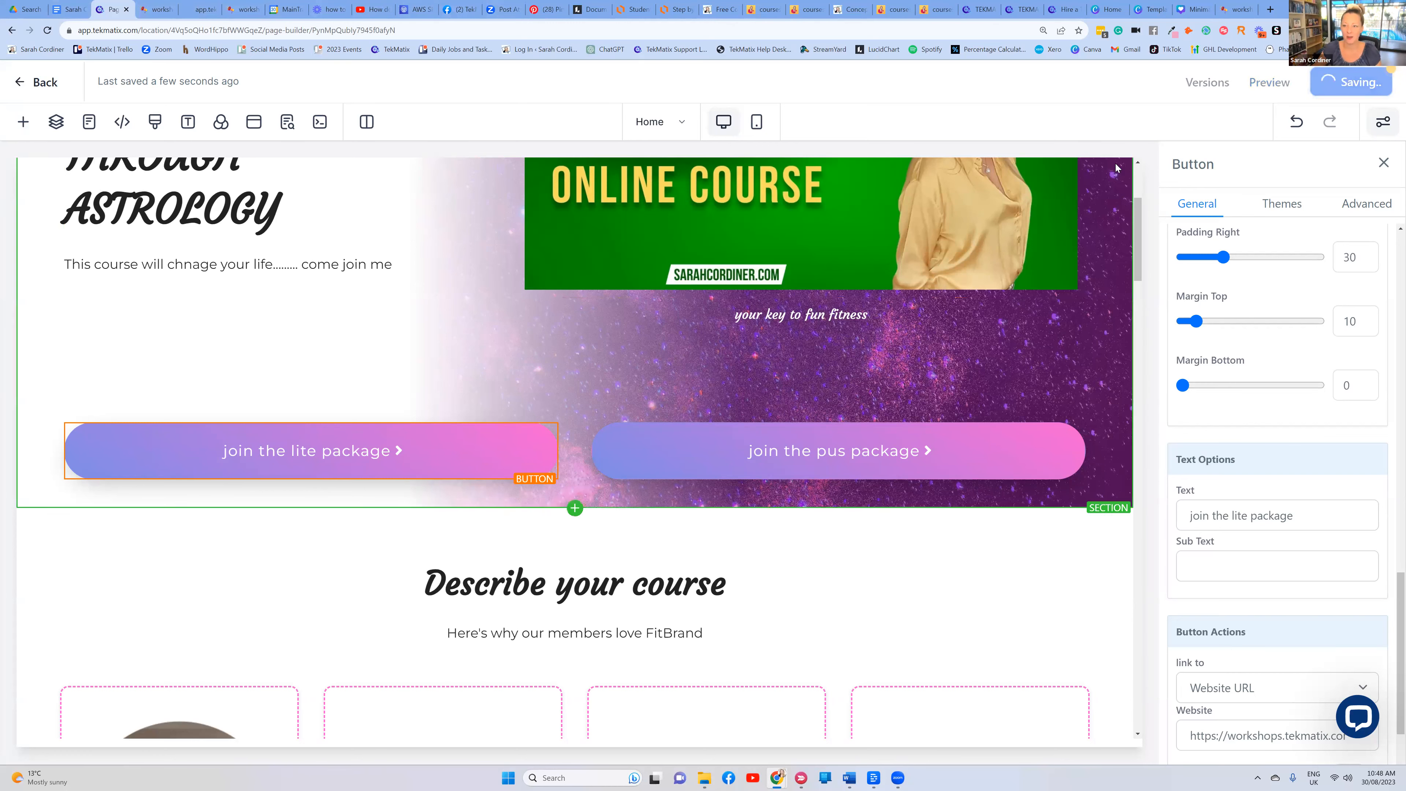
pyautogui.scroll(3, 489, 250)
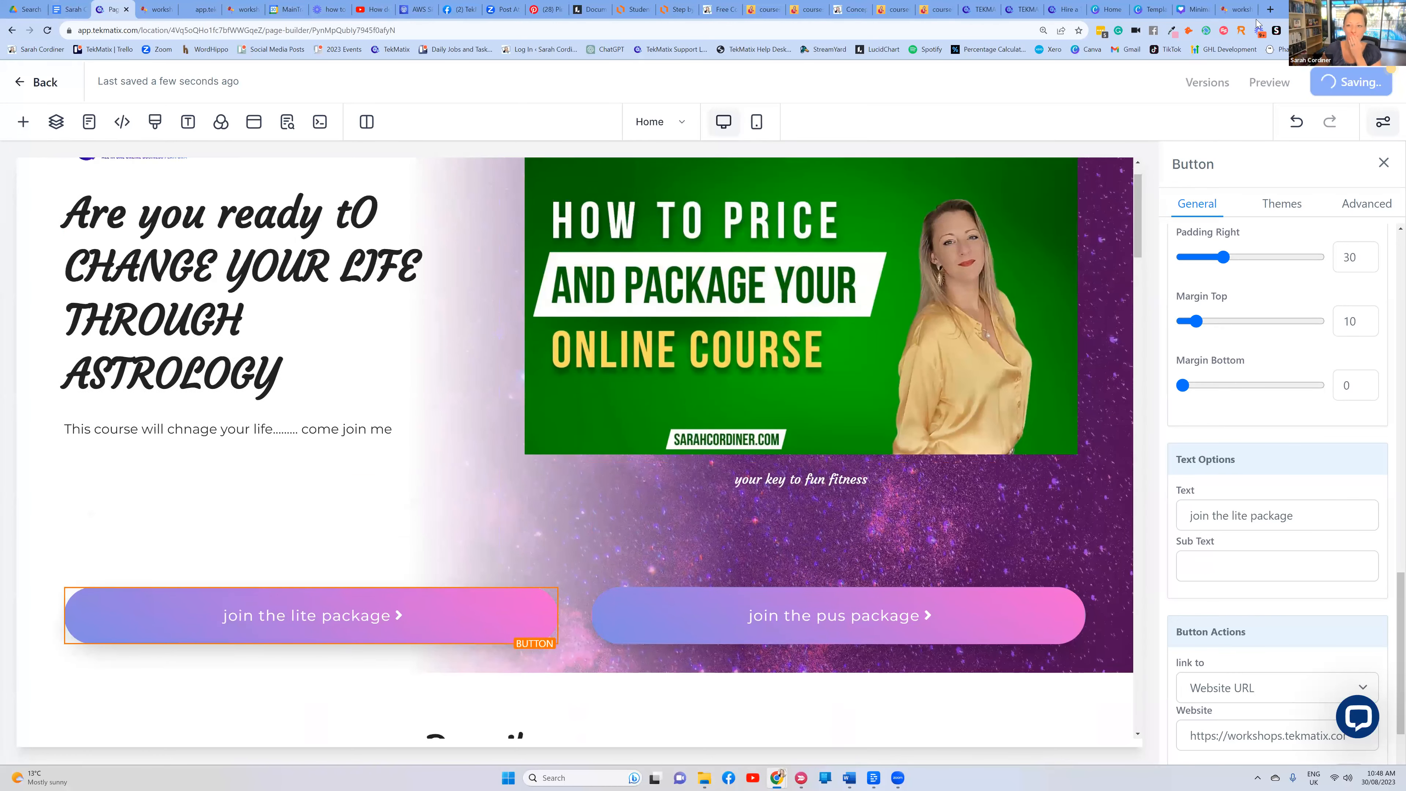
pyautogui.rightClick(98, 11)
pyautogui.click(145, 84)
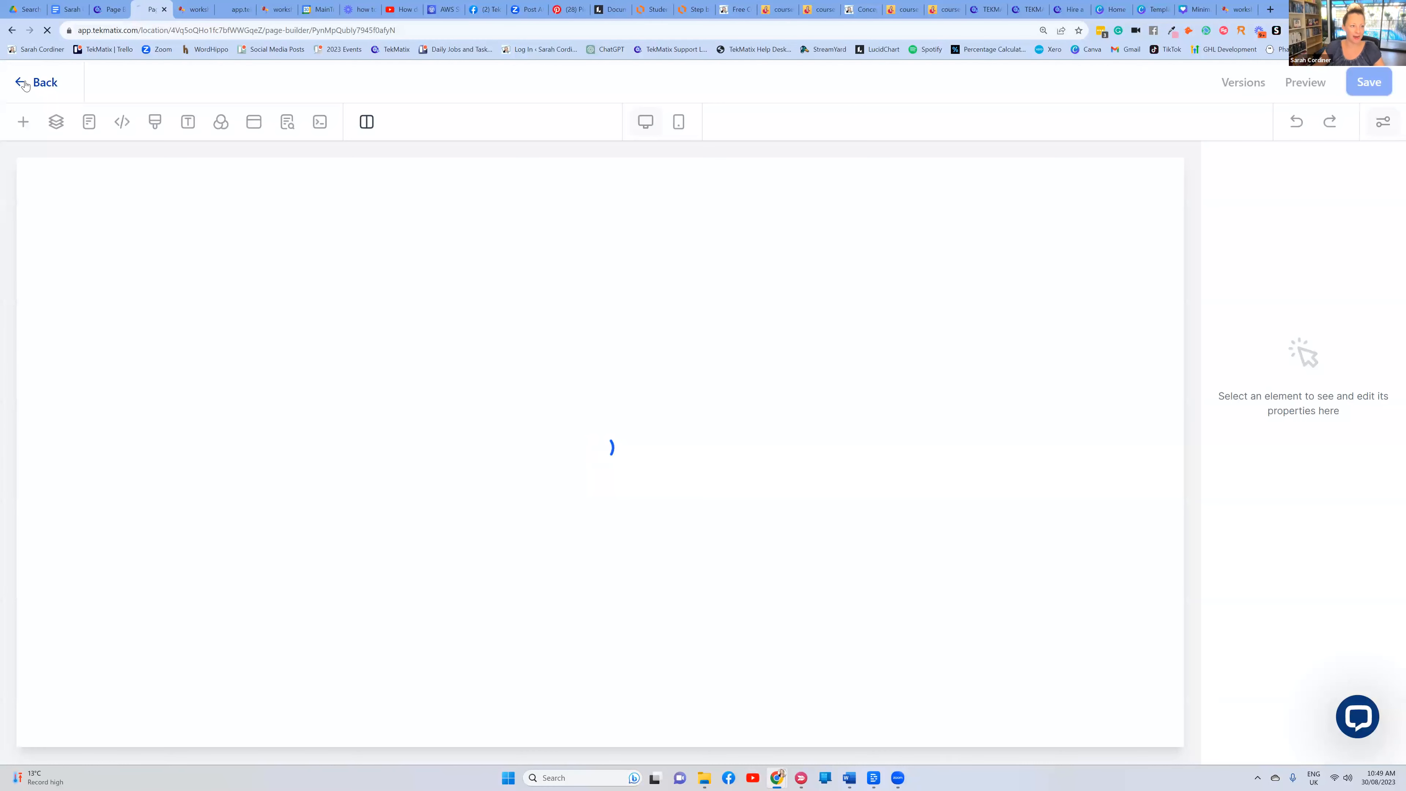
# Leave the editor and close the two unneeded course library tabs
pyautogui.click(26, 85)
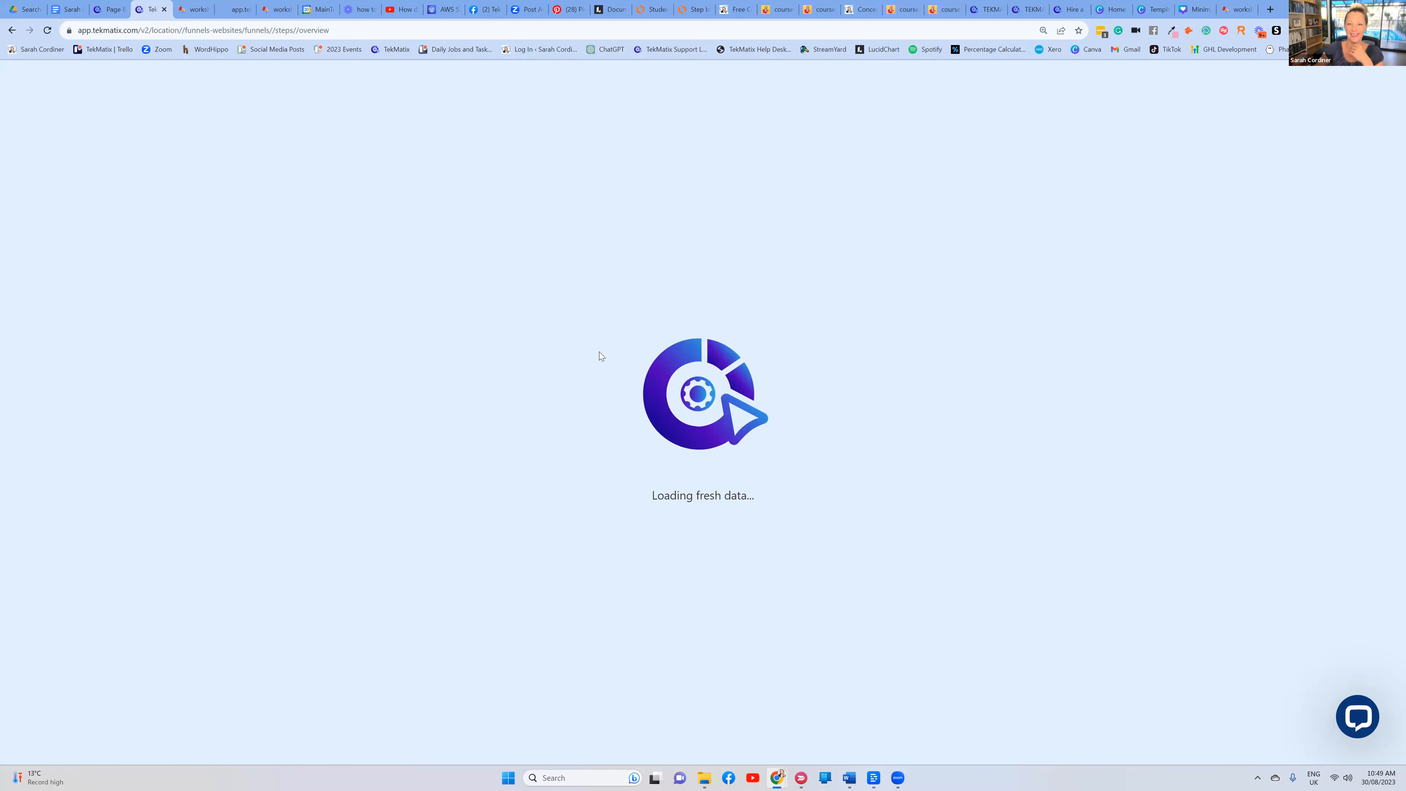
pyautogui.click(818, 10)
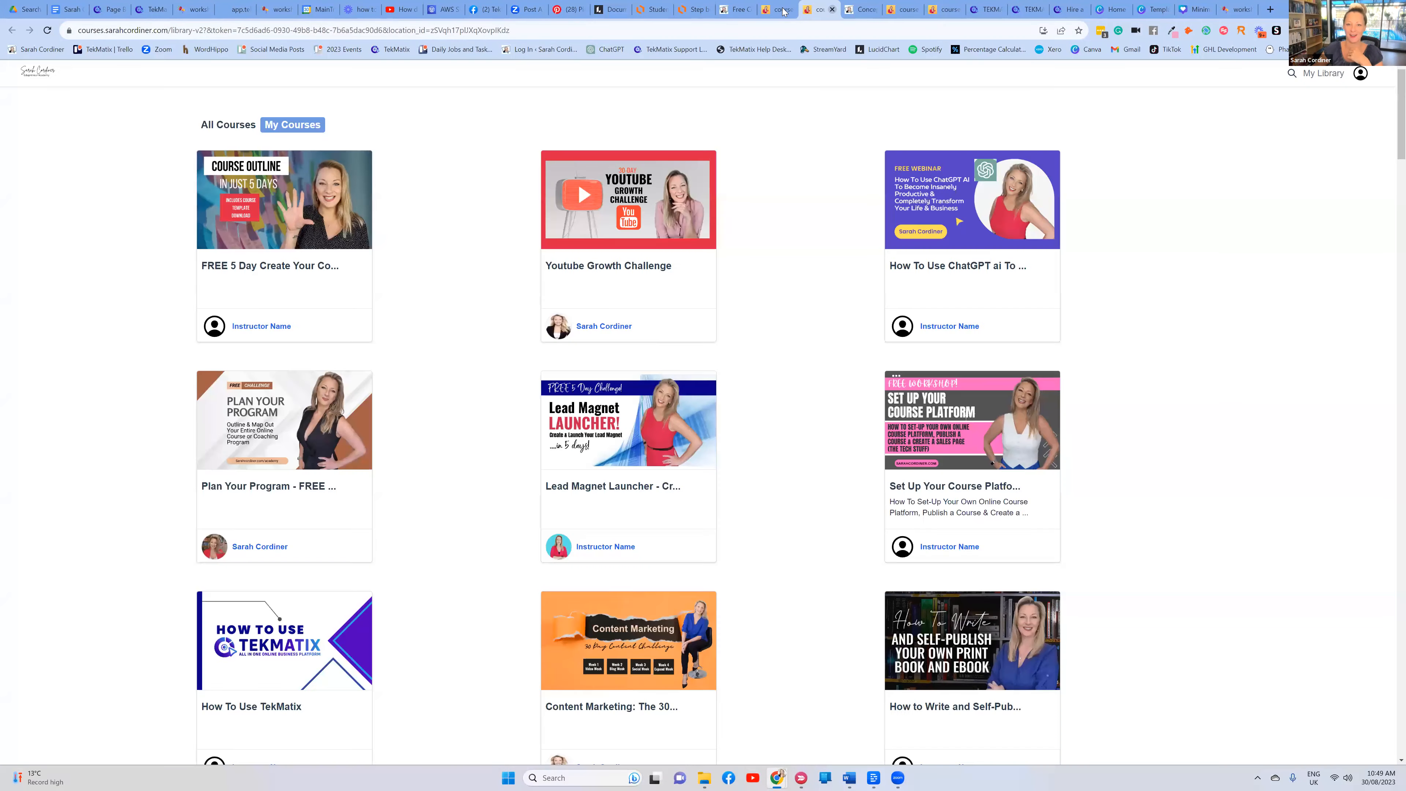
pyautogui.click(788, 13)
pyautogui.click(788, 11)
pyautogui.click(789, 11)
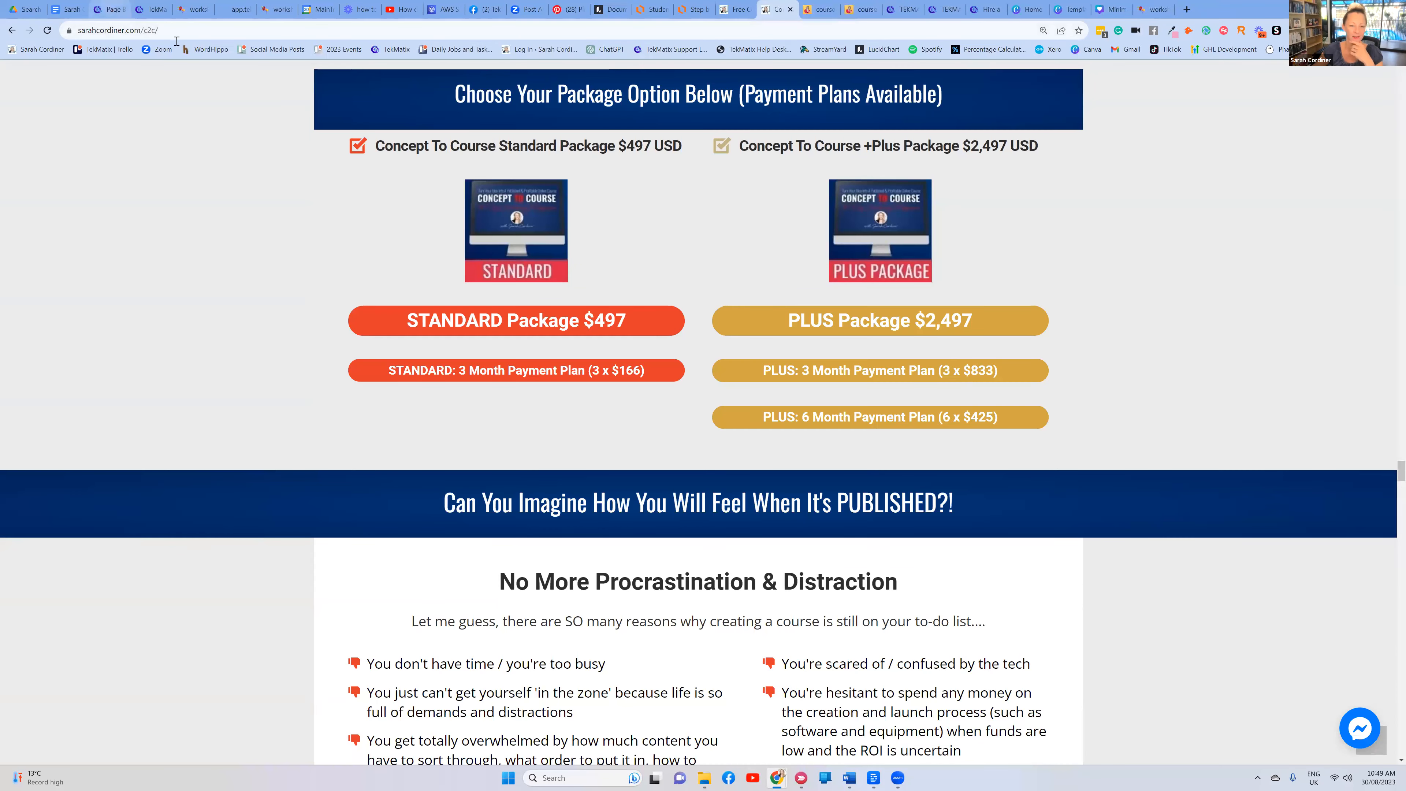
# Return to the page editor tab and reload the funnel overview page
pyautogui.click(112, 9)
pyautogui.click(157, 10)
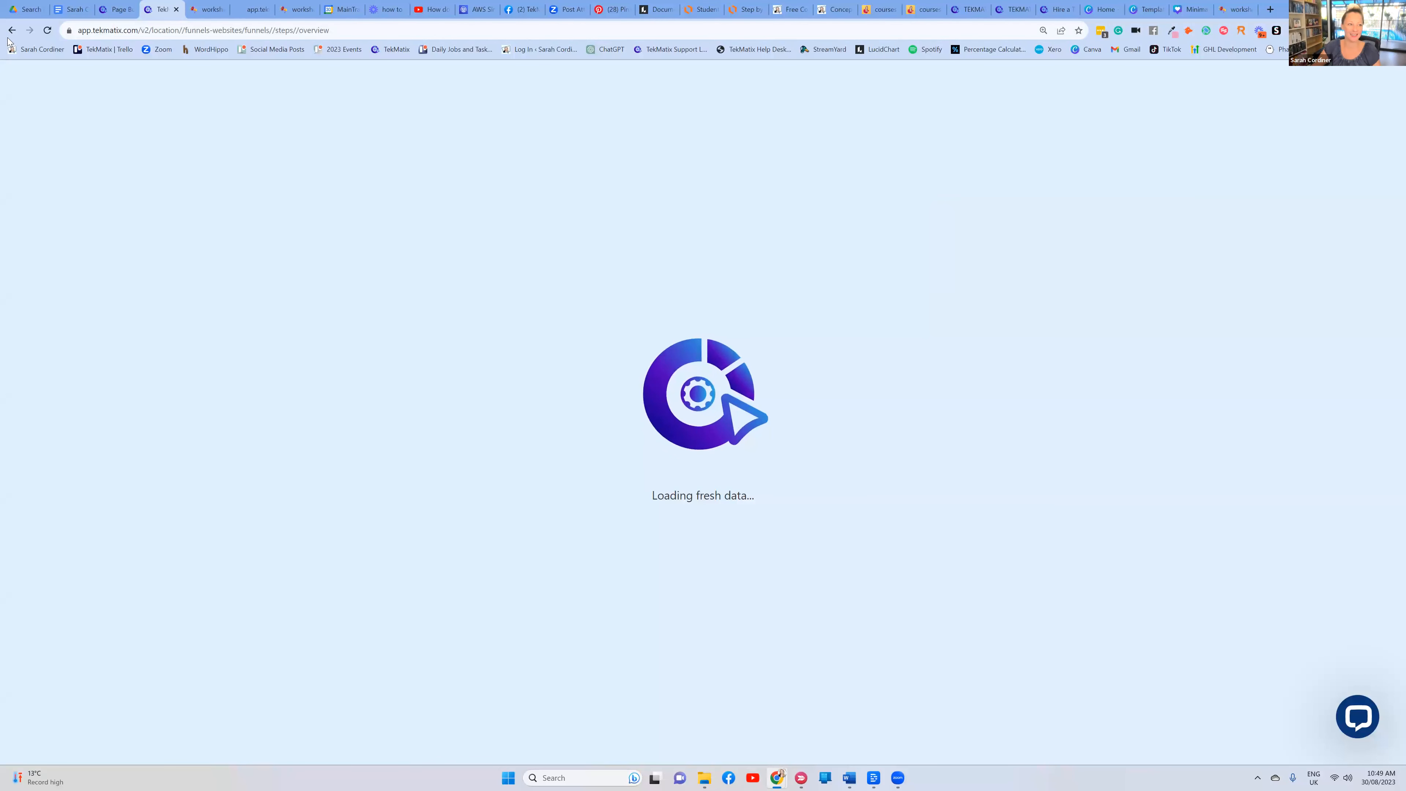
pyautogui.click(48, 31)
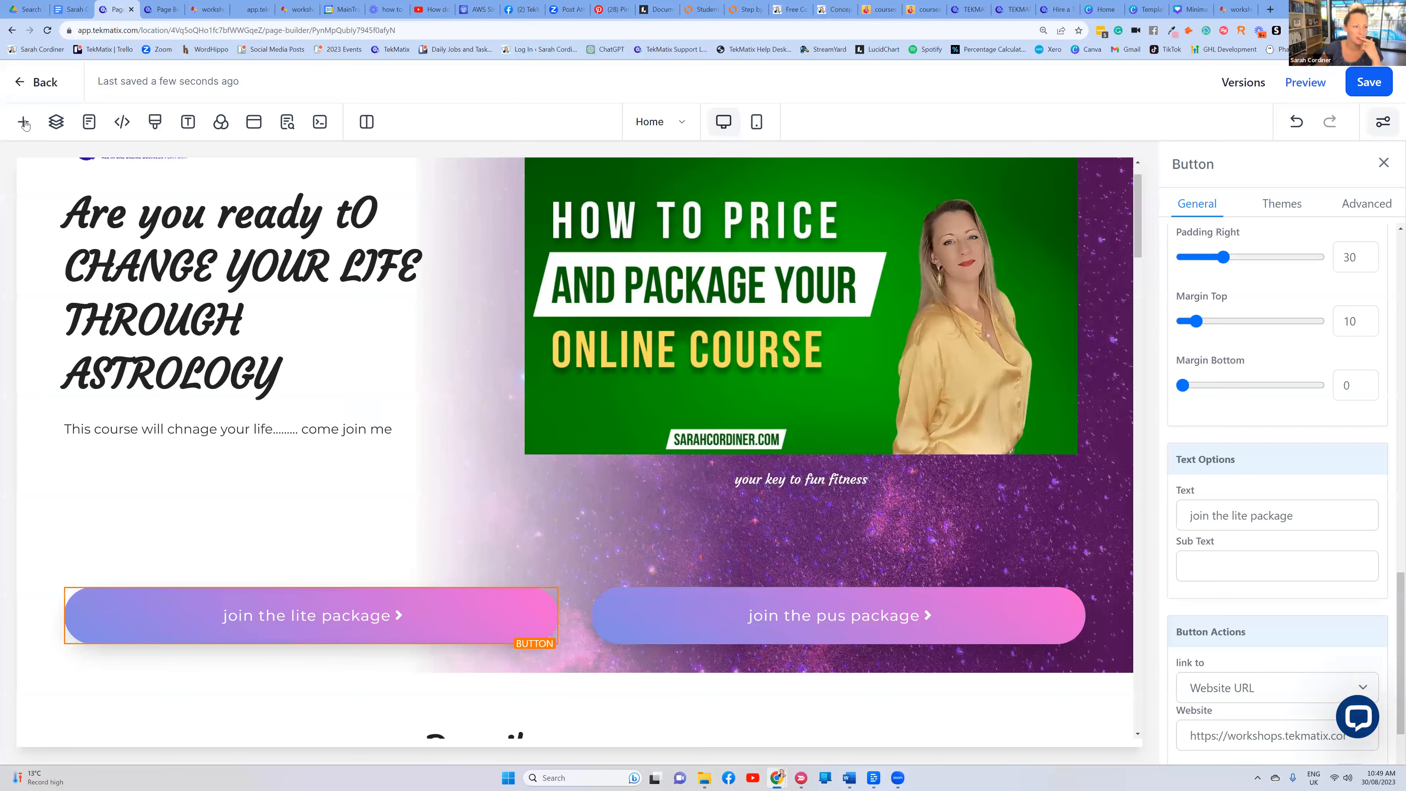
# Browse the individual elements in the Add panel, then exit the other editor tab to the funnel steps
pyautogui.click(24, 123)
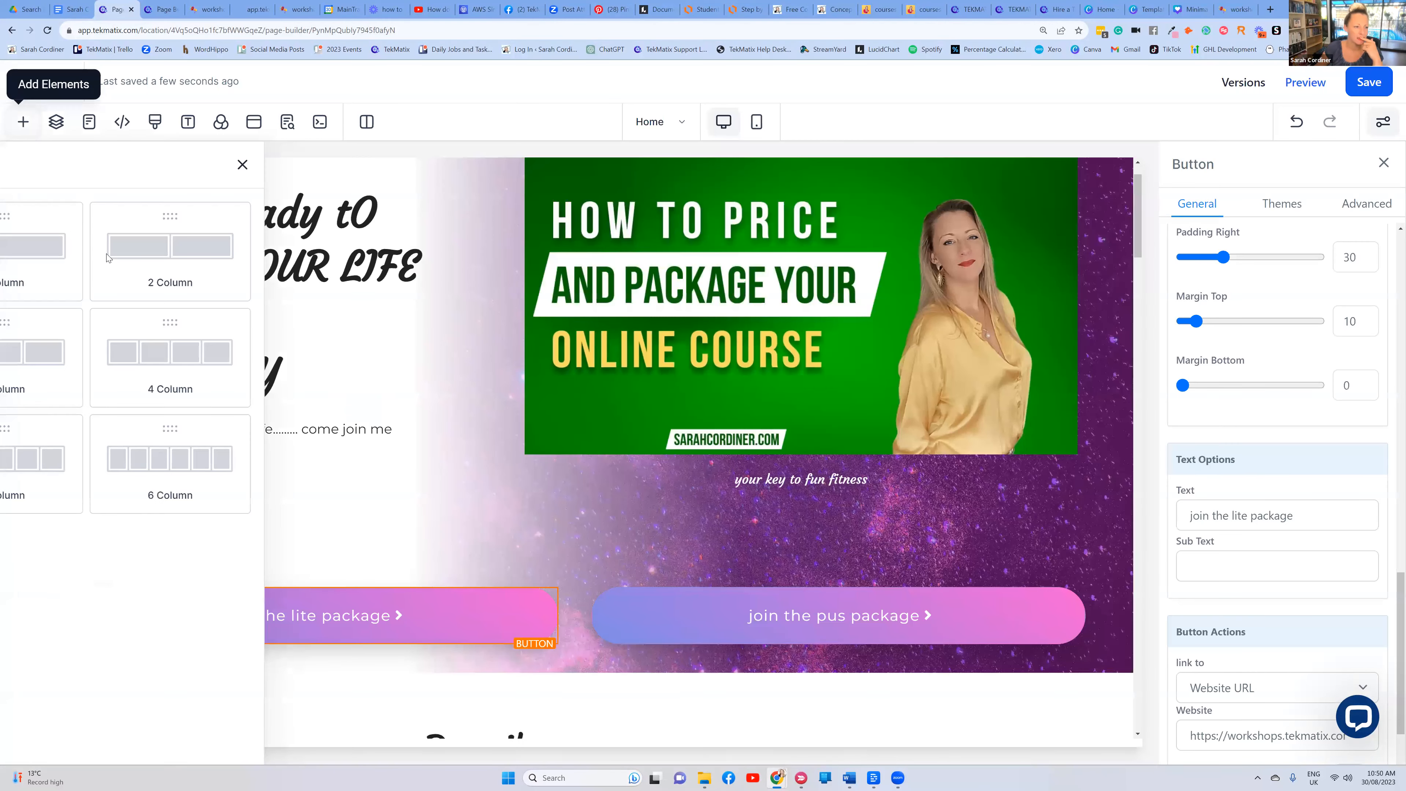
pyautogui.click(43, 230)
pyautogui.scroll(-8, 246, 304)
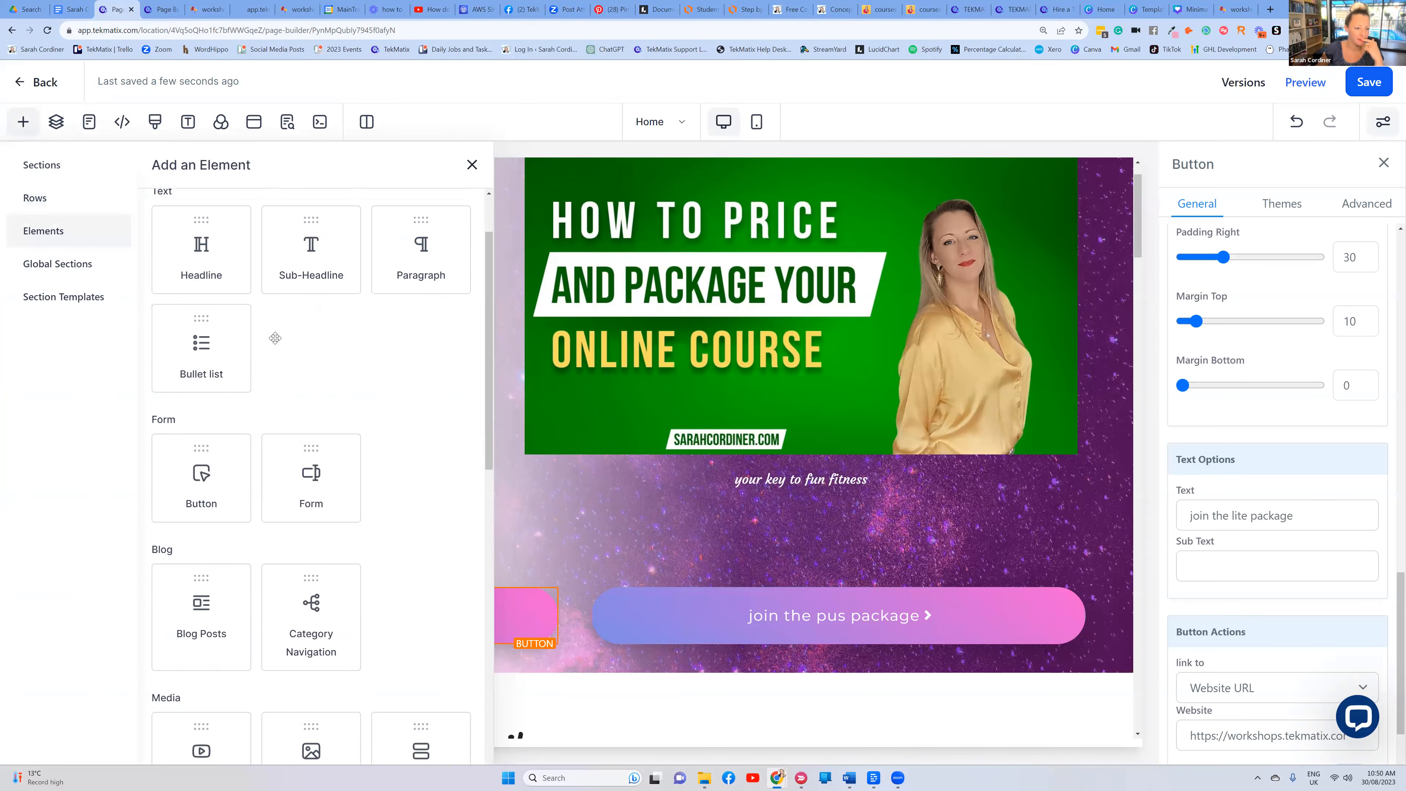
pyautogui.scroll(1, 246, 304)
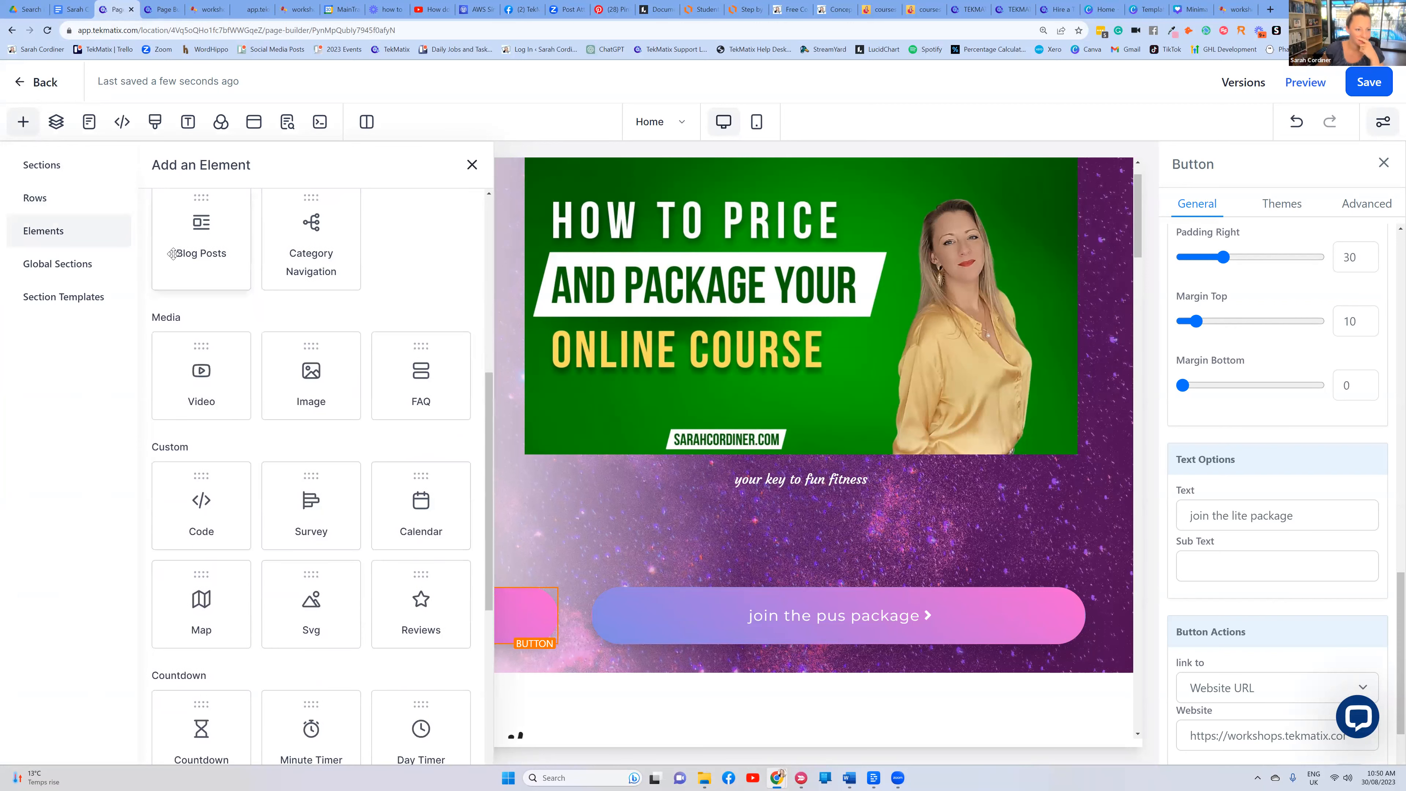
pyautogui.scroll(-3, 368, 304)
pyautogui.scroll(-5, 367, 303)
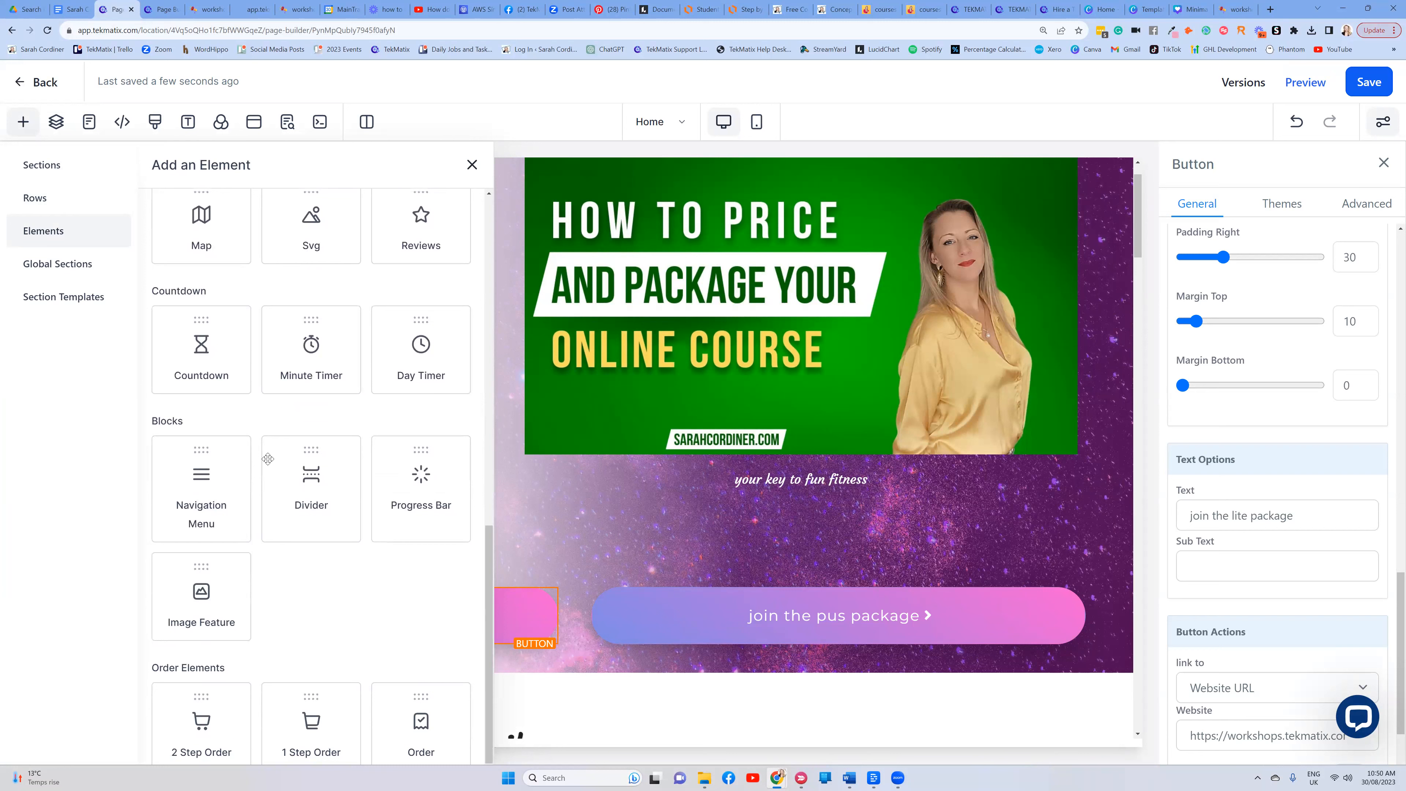
pyautogui.scroll(-1, 327, 542)
pyautogui.scroll(5, 343, 659)
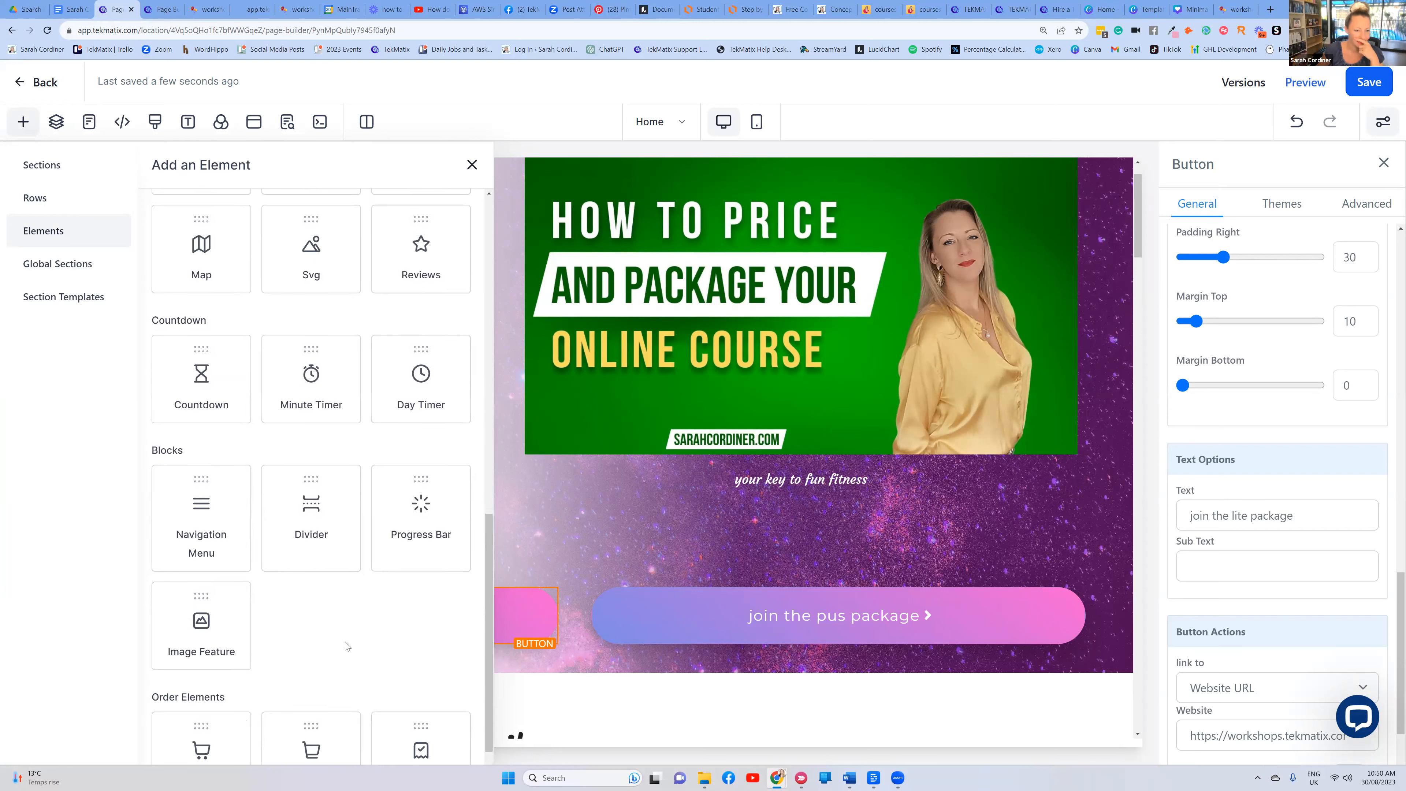
pyautogui.scroll(3, 335, 582)
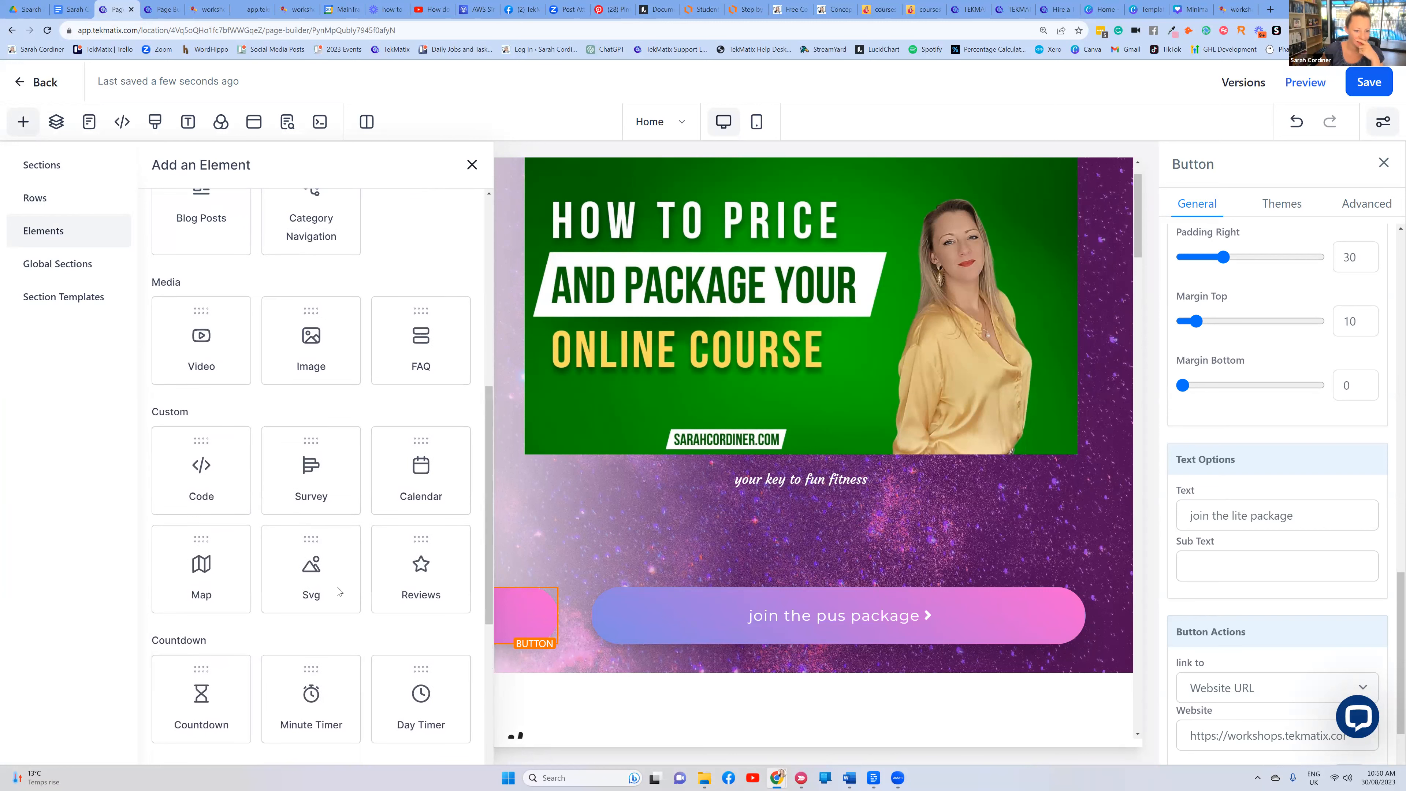
pyautogui.scroll(5, 338, 353)
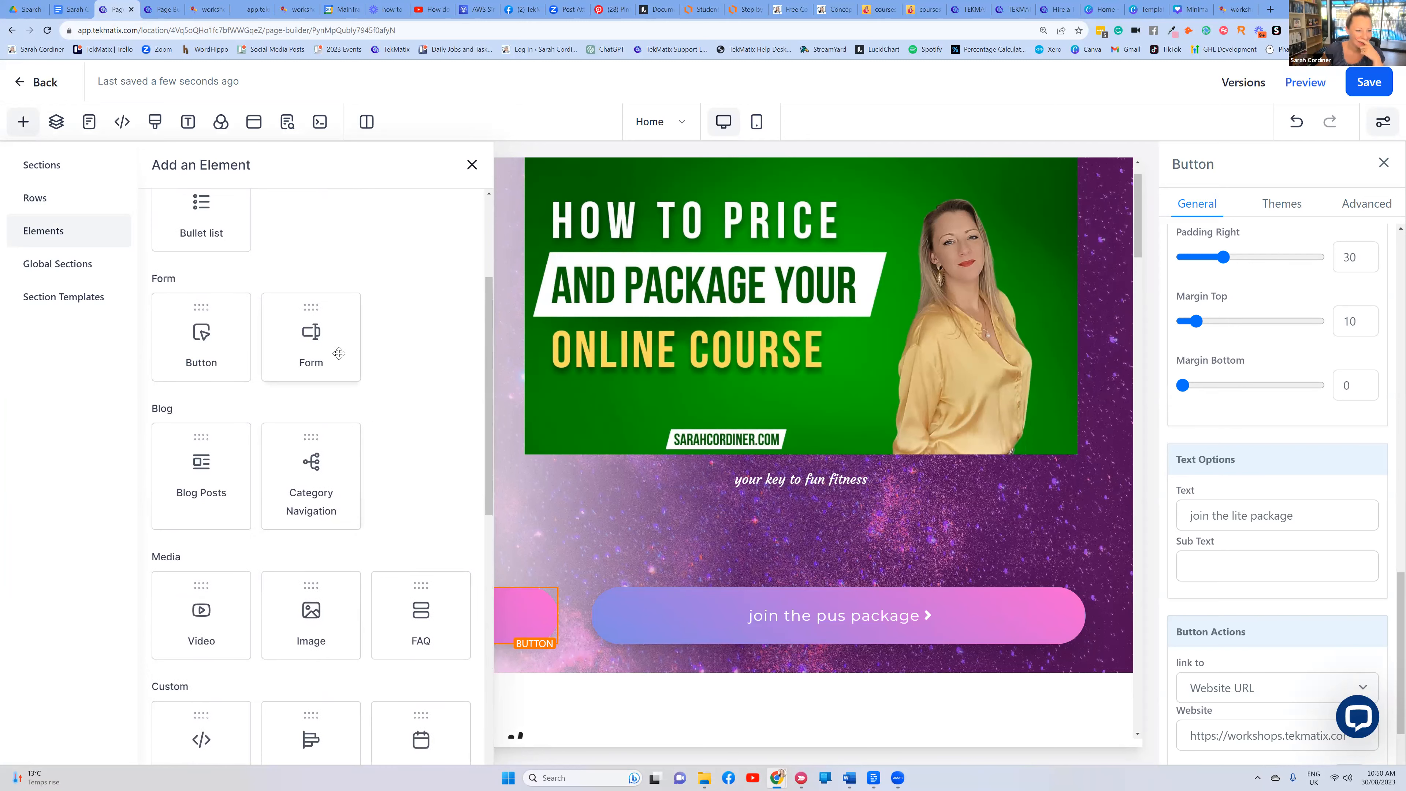
pyautogui.scroll(-6, 338, 354)
pyautogui.scroll(3, 241, 344)
pyautogui.scroll(5, 241, 343)
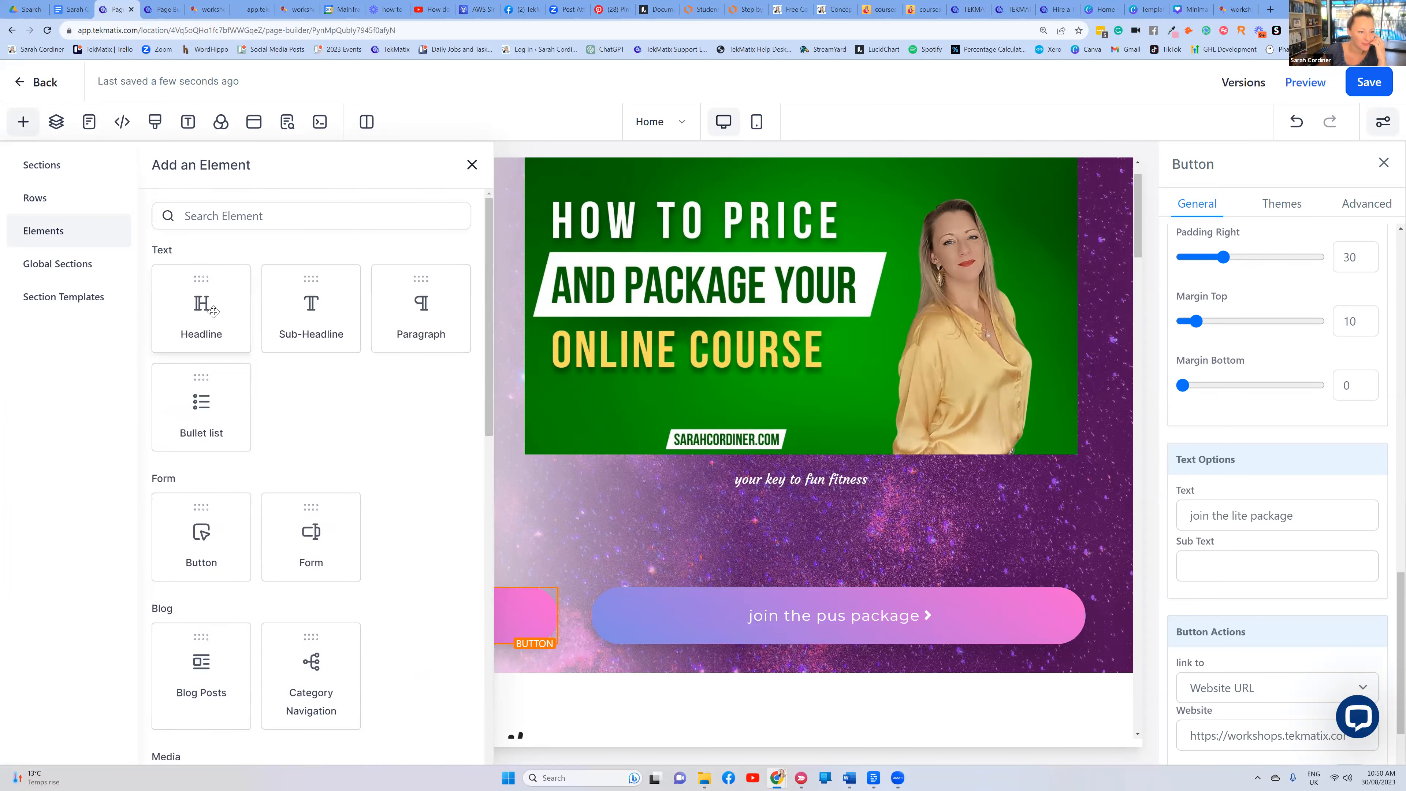
pyautogui.click(162, 10)
pyautogui.click(20, 82)
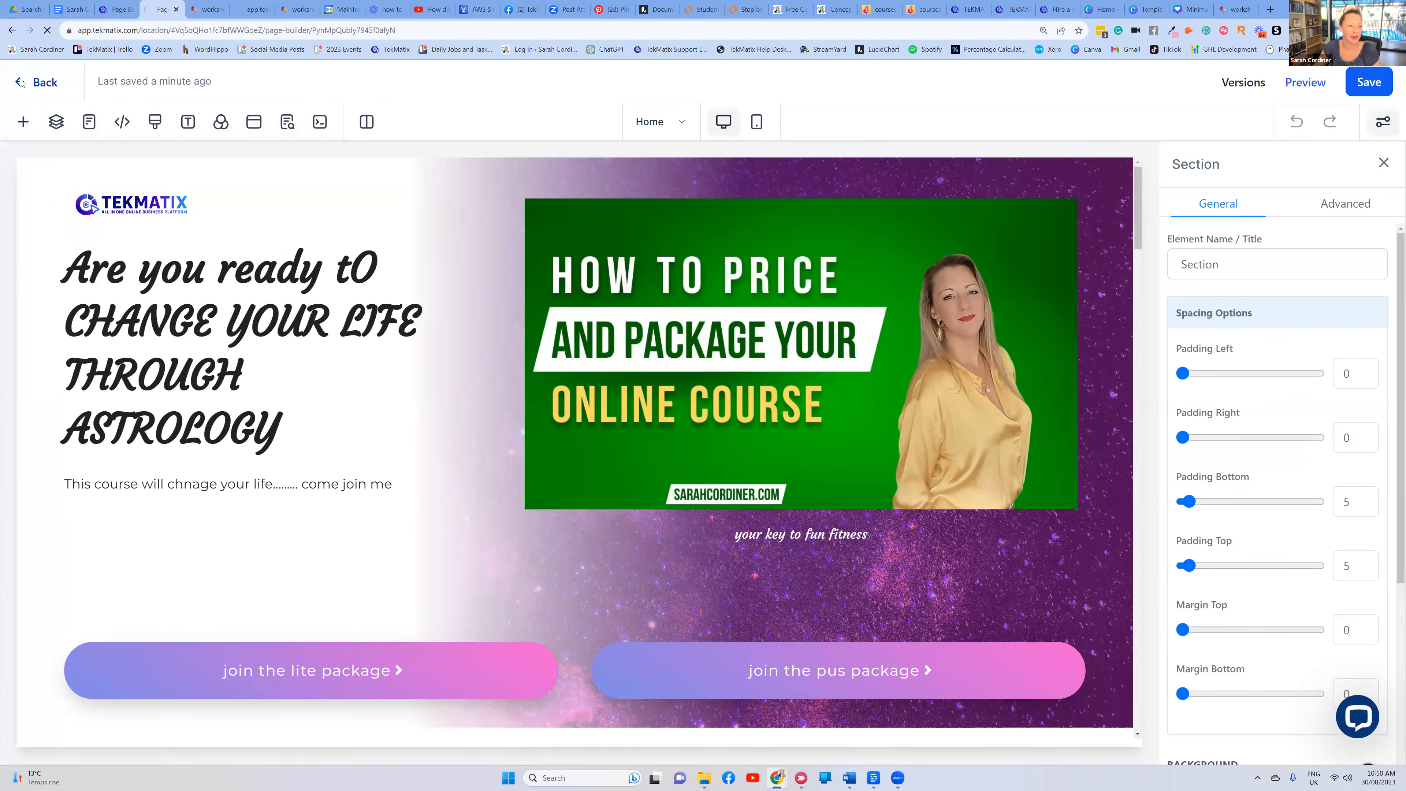
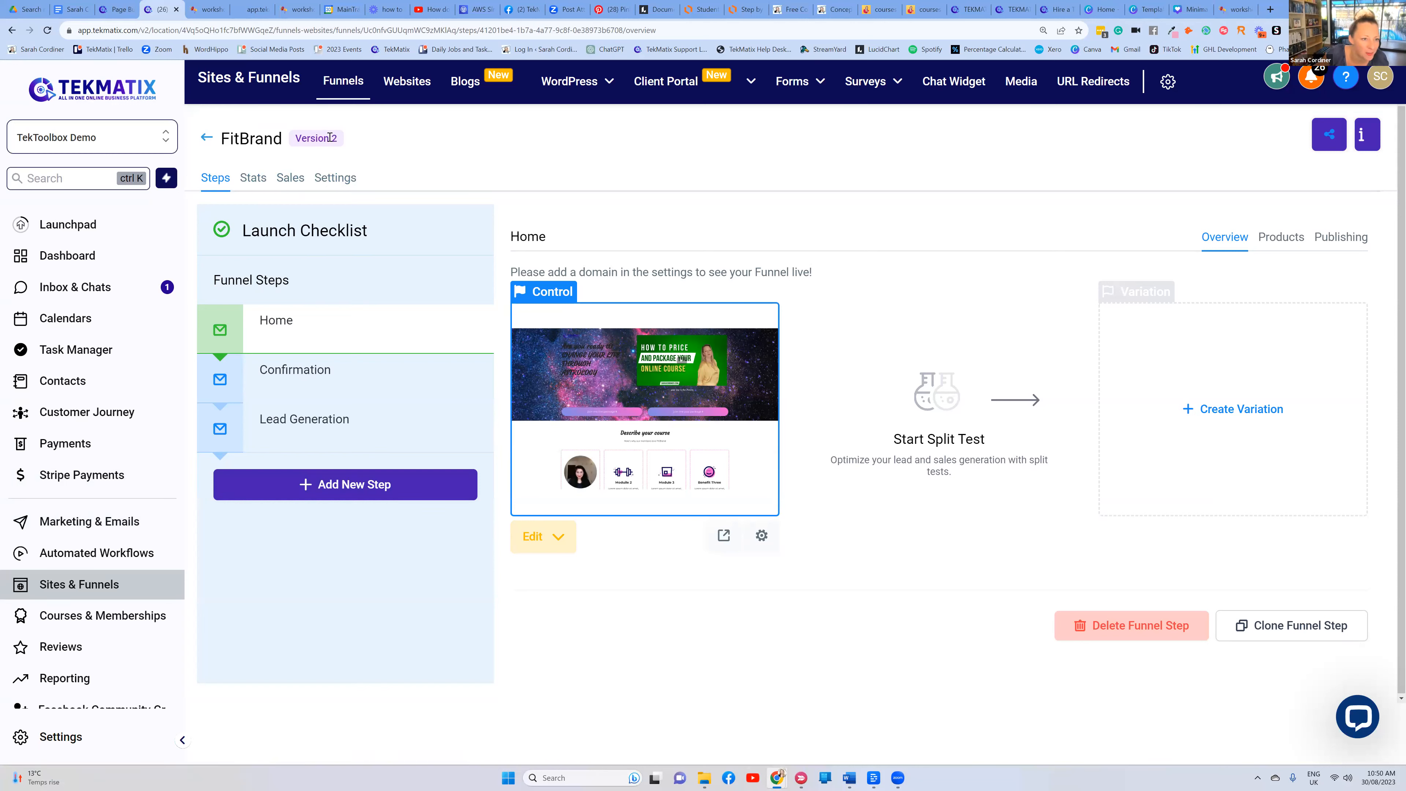
# Go to Courses & Memberships and show the Product Offers list of published offers
pyautogui.moveTo(283, 139); pyautogui.dragTo(185, 163)
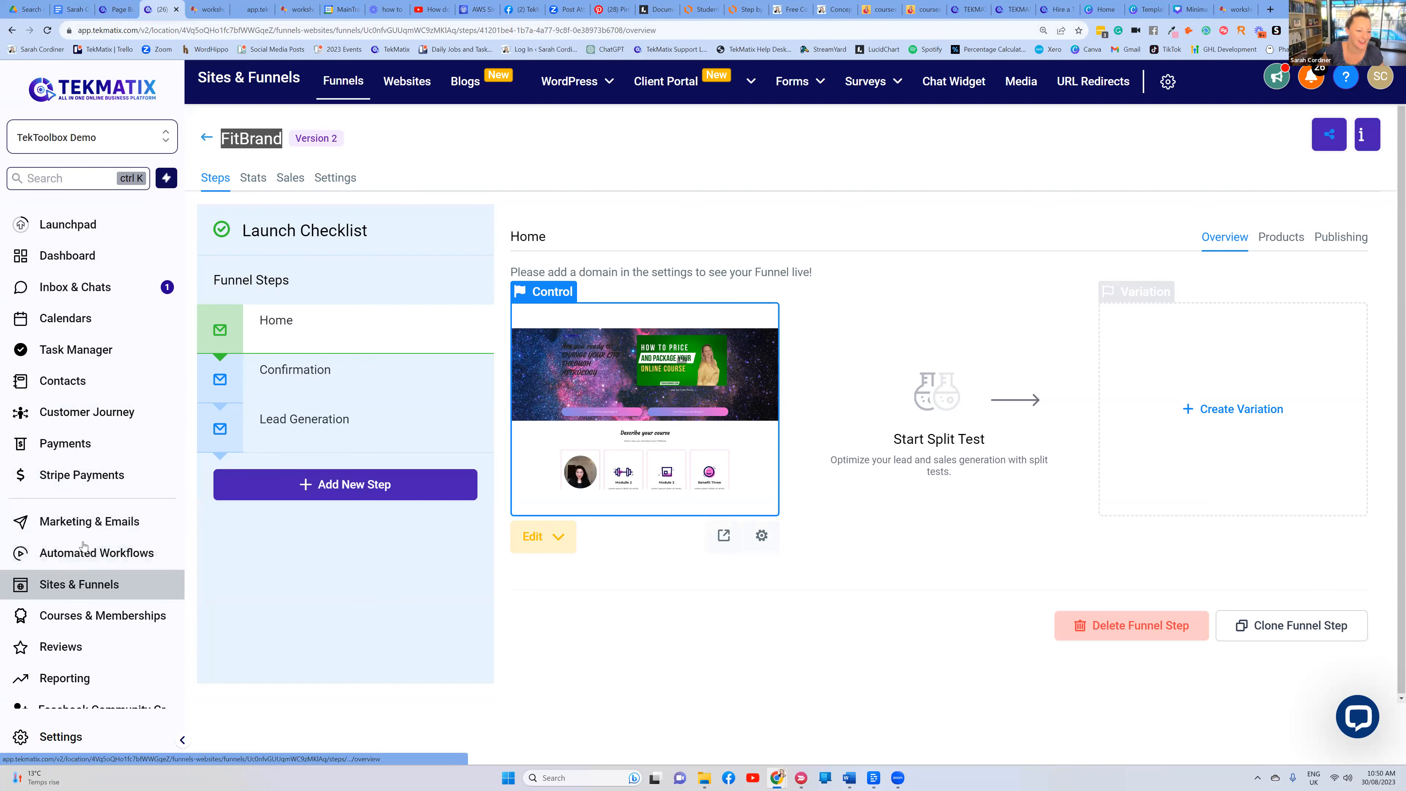
pyautogui.click(82, 611)
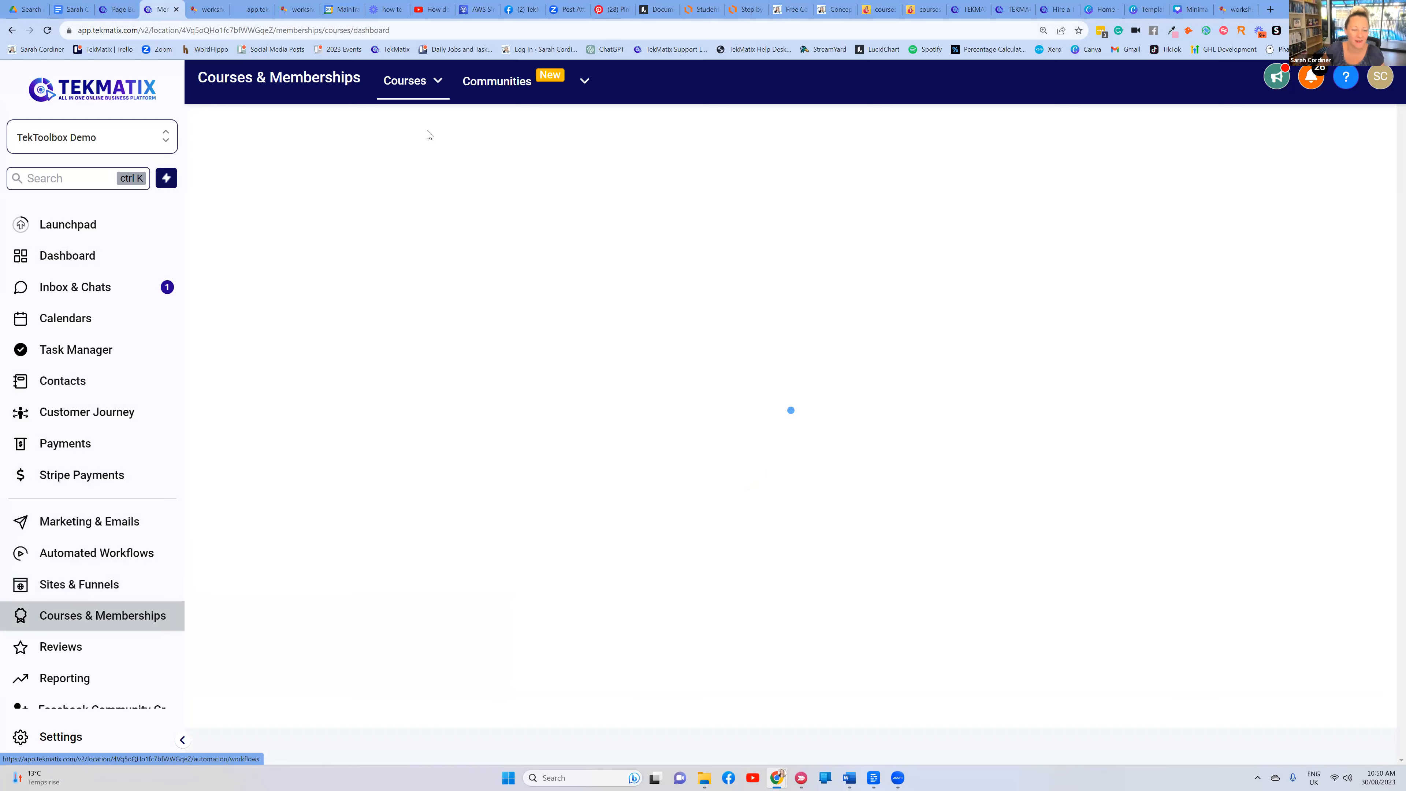
pyautogui.click(409, 80)
pyautogui.click(406, 139)
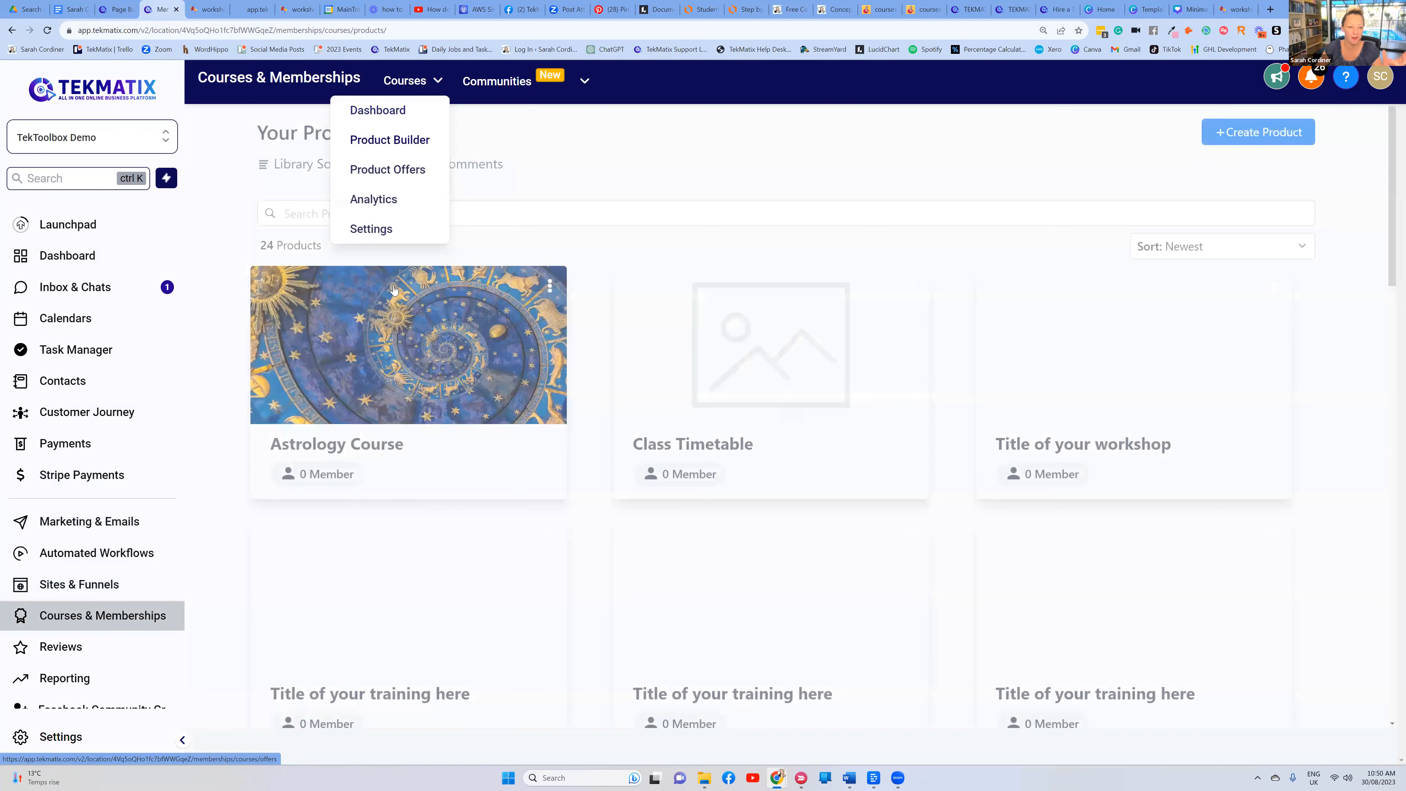
pyautogui.click(410, 80)
pyautogui.click(385, 171)
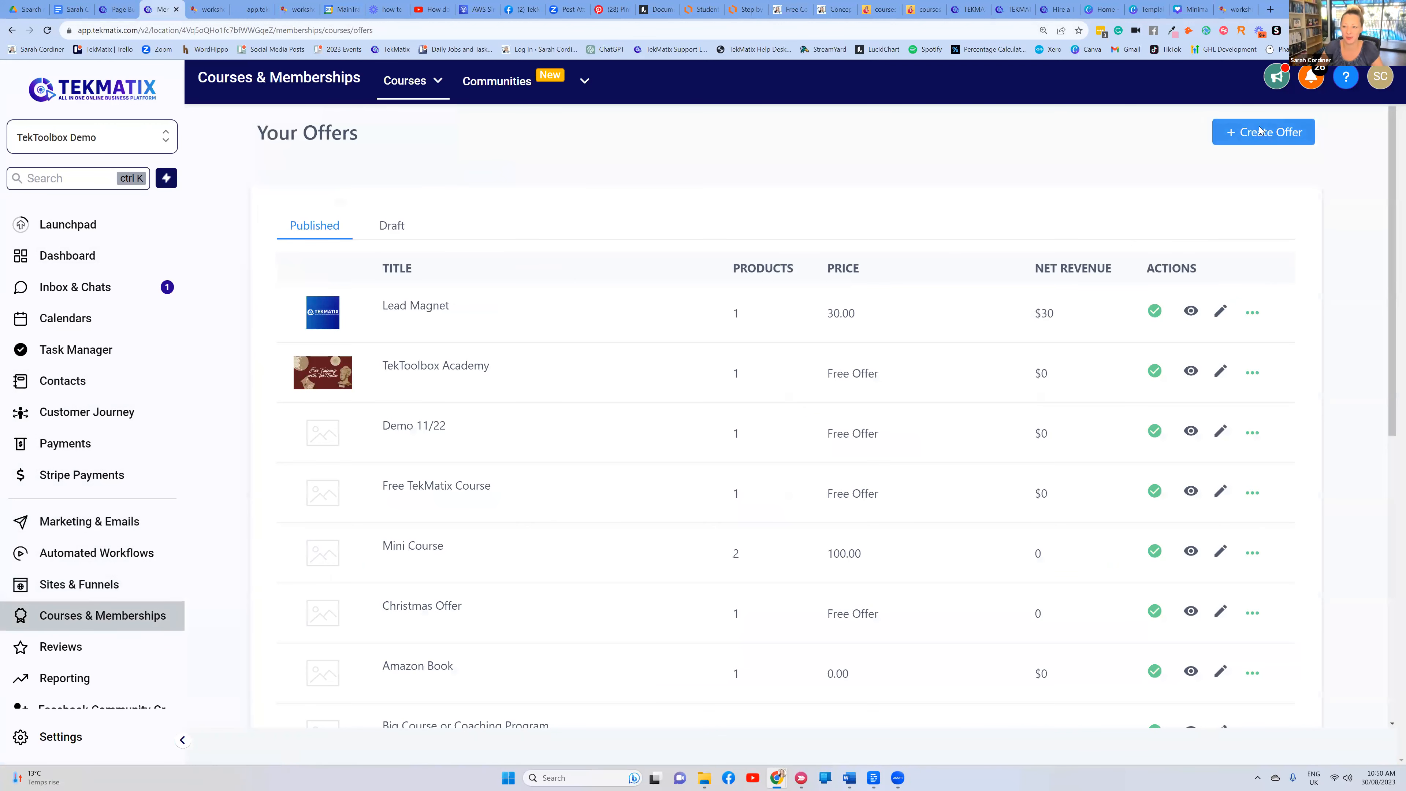
pyautogui.click(1268, 133)
# Title the new offer 'Astrology Course - PLUS Package' and attach the Astrology Course product
pyautogui.click(554, 252)
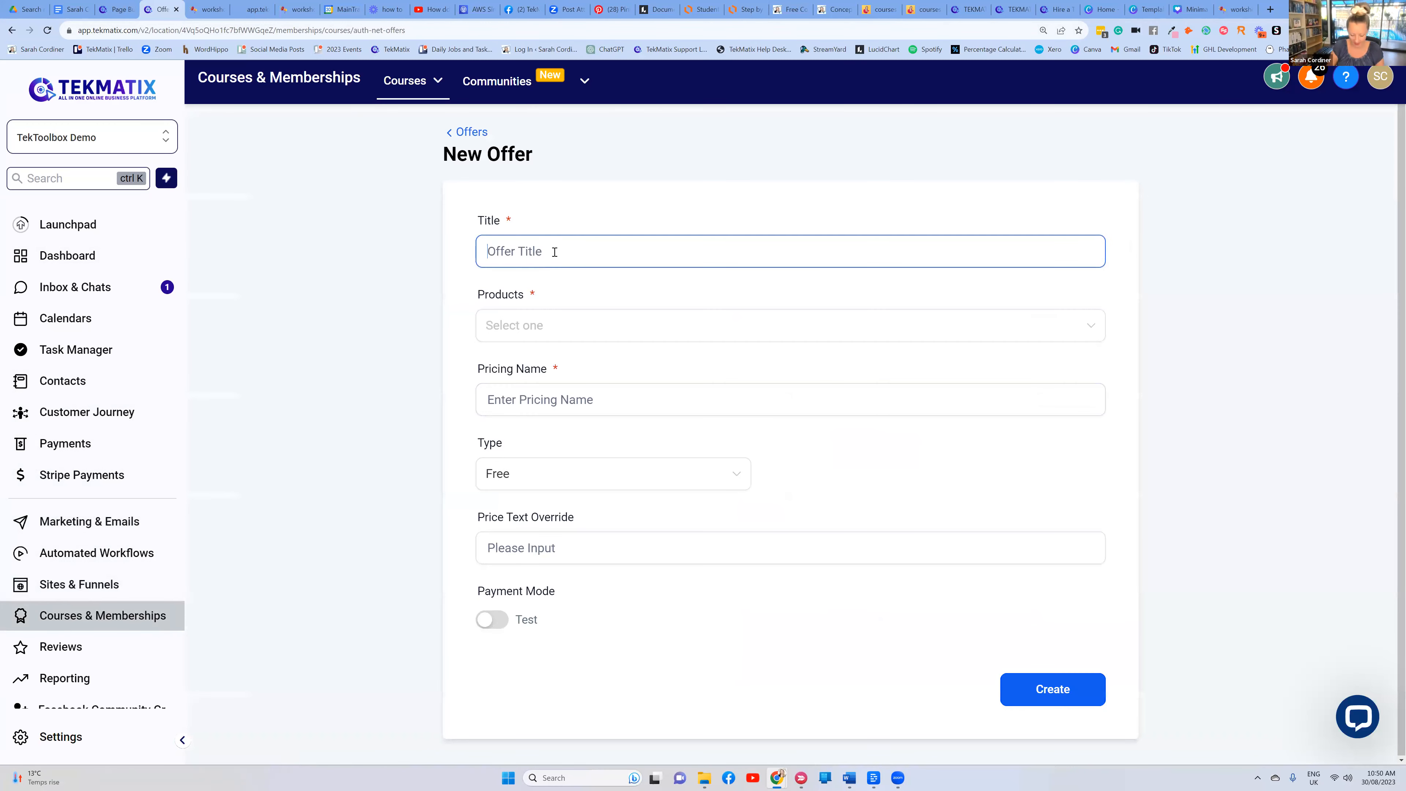
pyautogui.write('Astrology Course - PLUS')
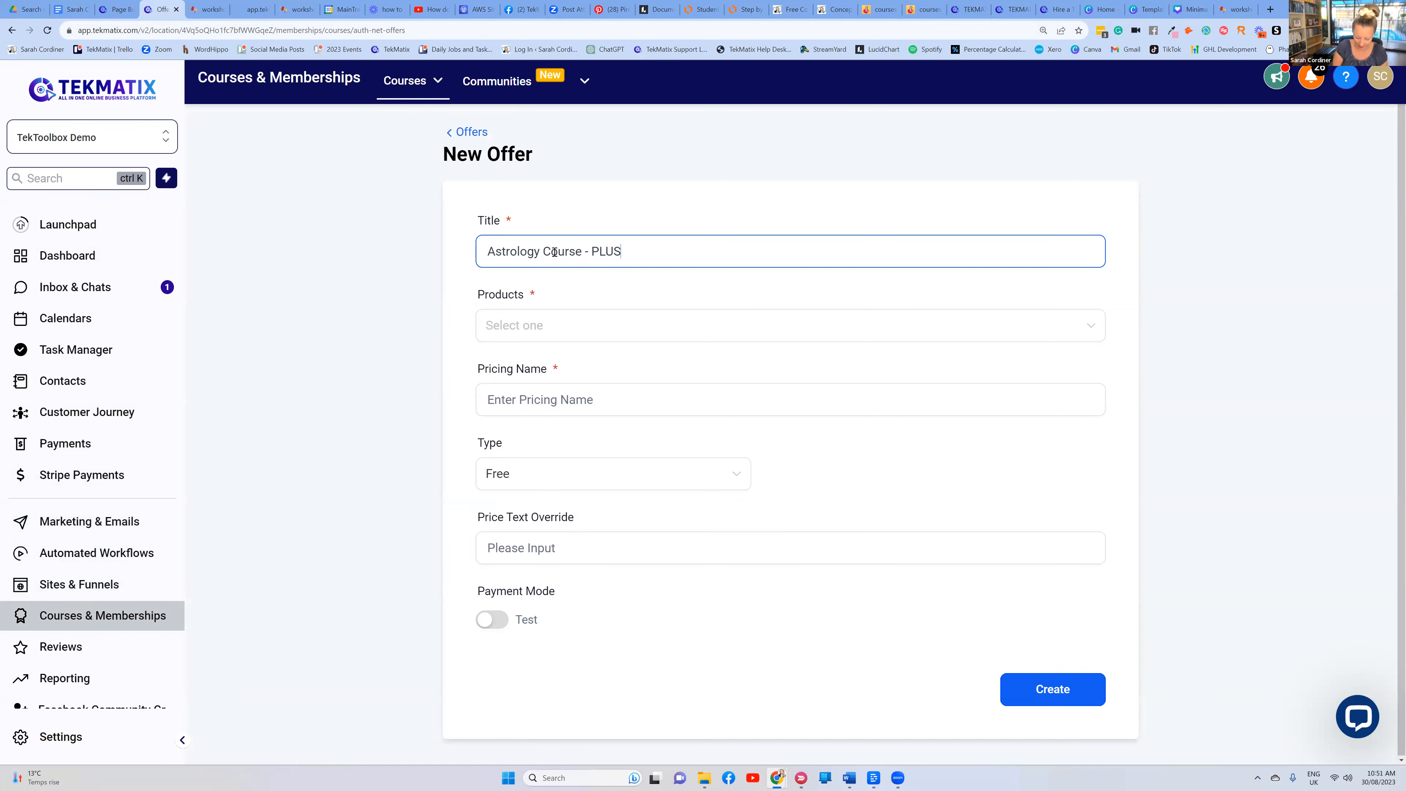
pyautogui.write(' Package')
pyautogui.click(584, 323)
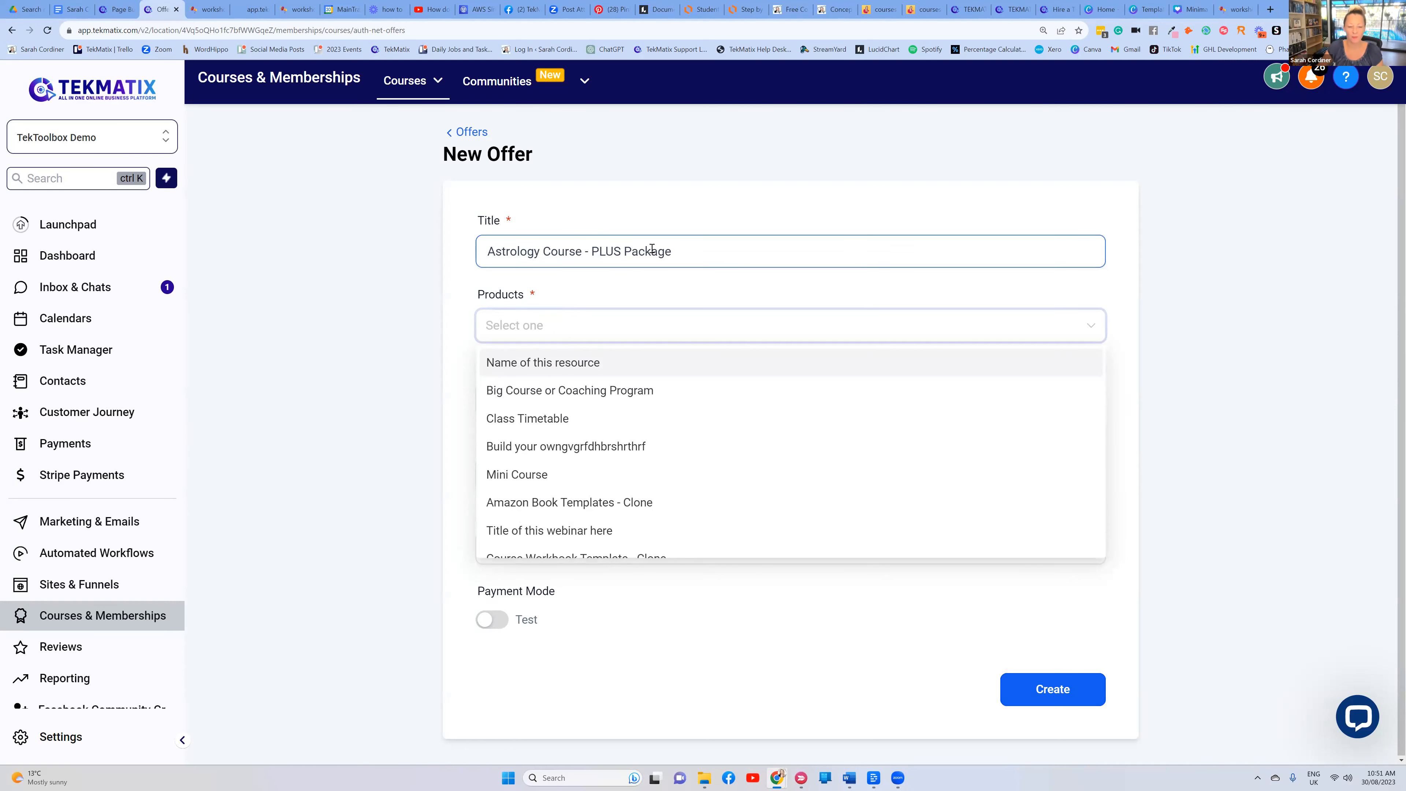
pyautogui.scroll(-3, 558, 453)
pyautogui.scroll(-1, 558, 452)
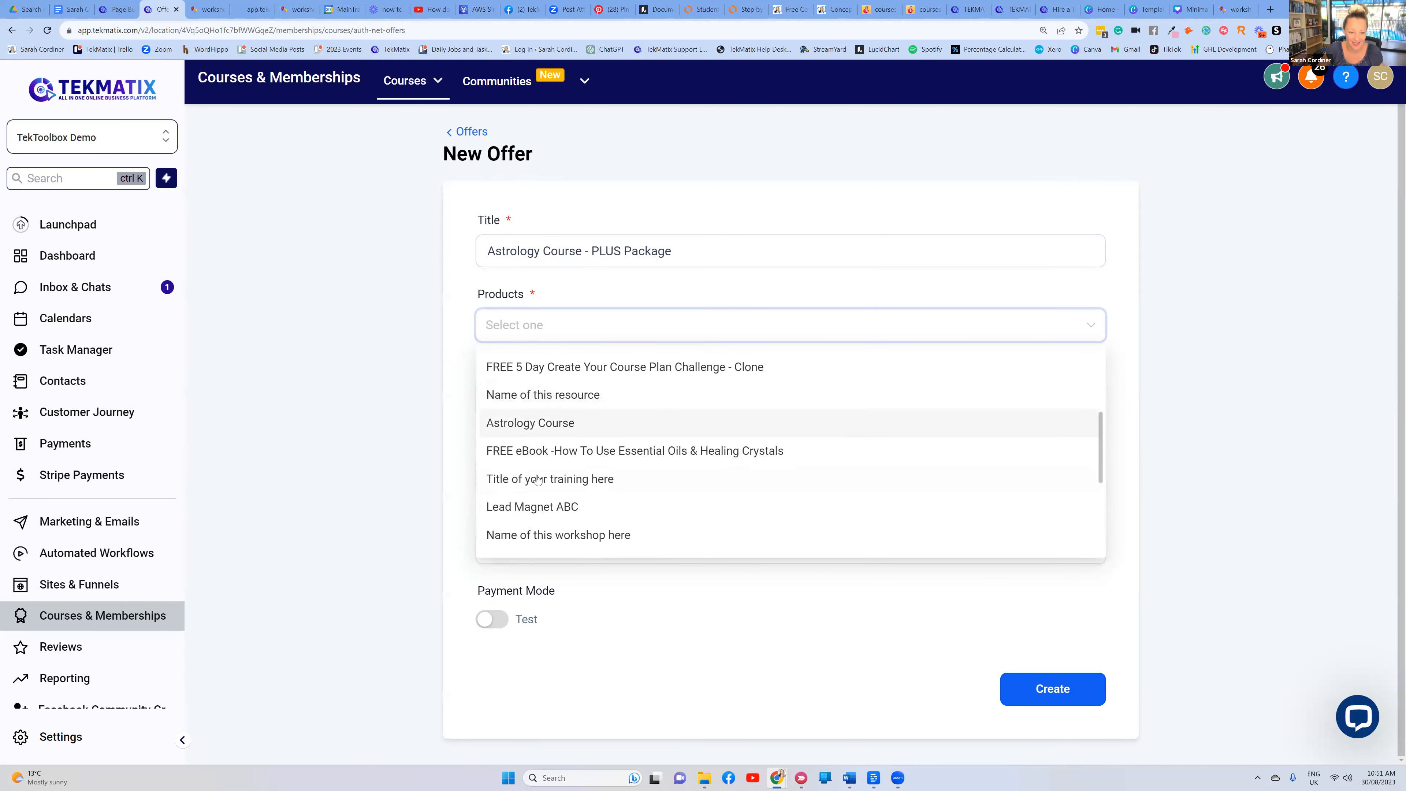
pyautogui.click(545, 423)
pyautogui.click(667, 307)
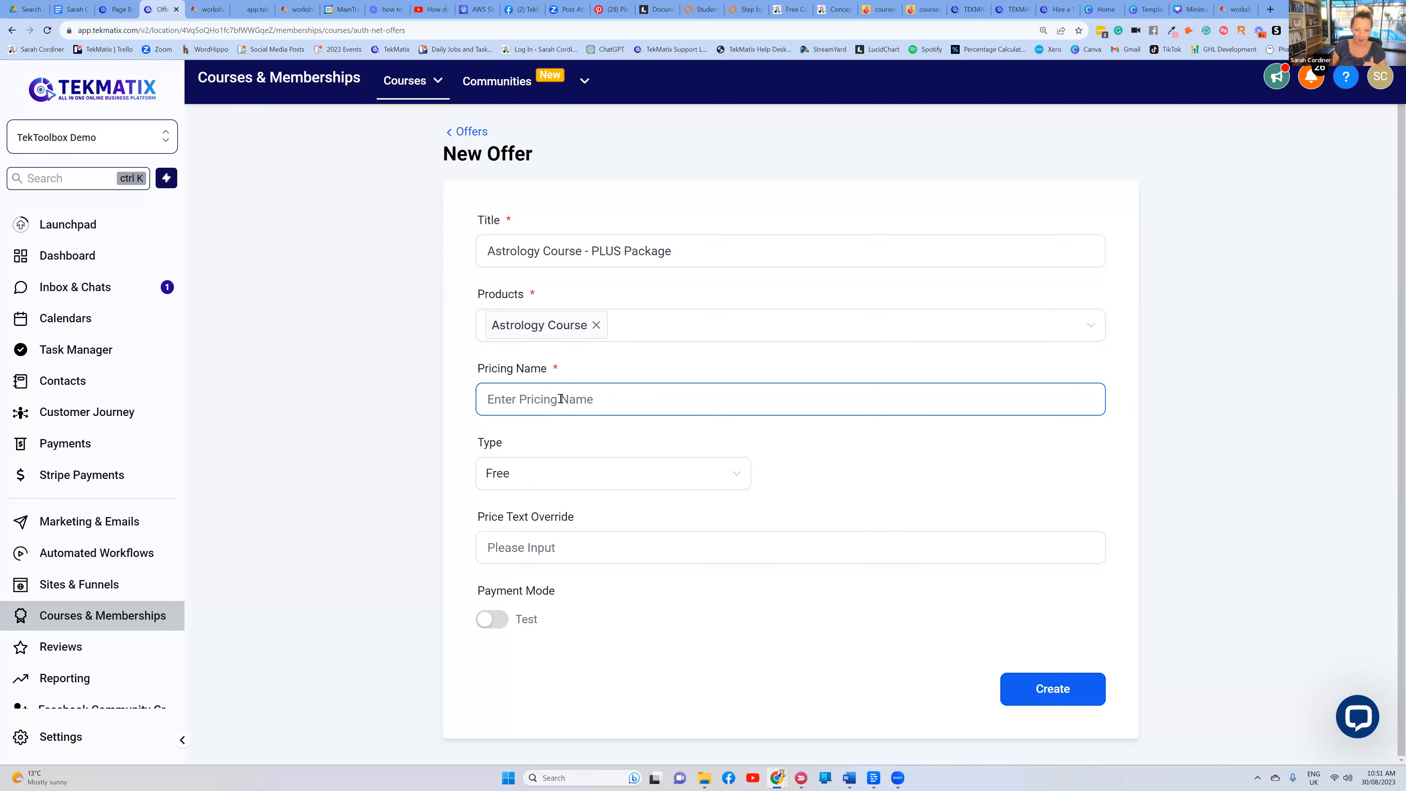
# Add a One Time price named after the offer at A$ 997 and create the offer
pyautogui.moveTo(686, 249); pyautogui.dragTo(442, 248)
pyautogui.hotkey('ctrl', 'c')
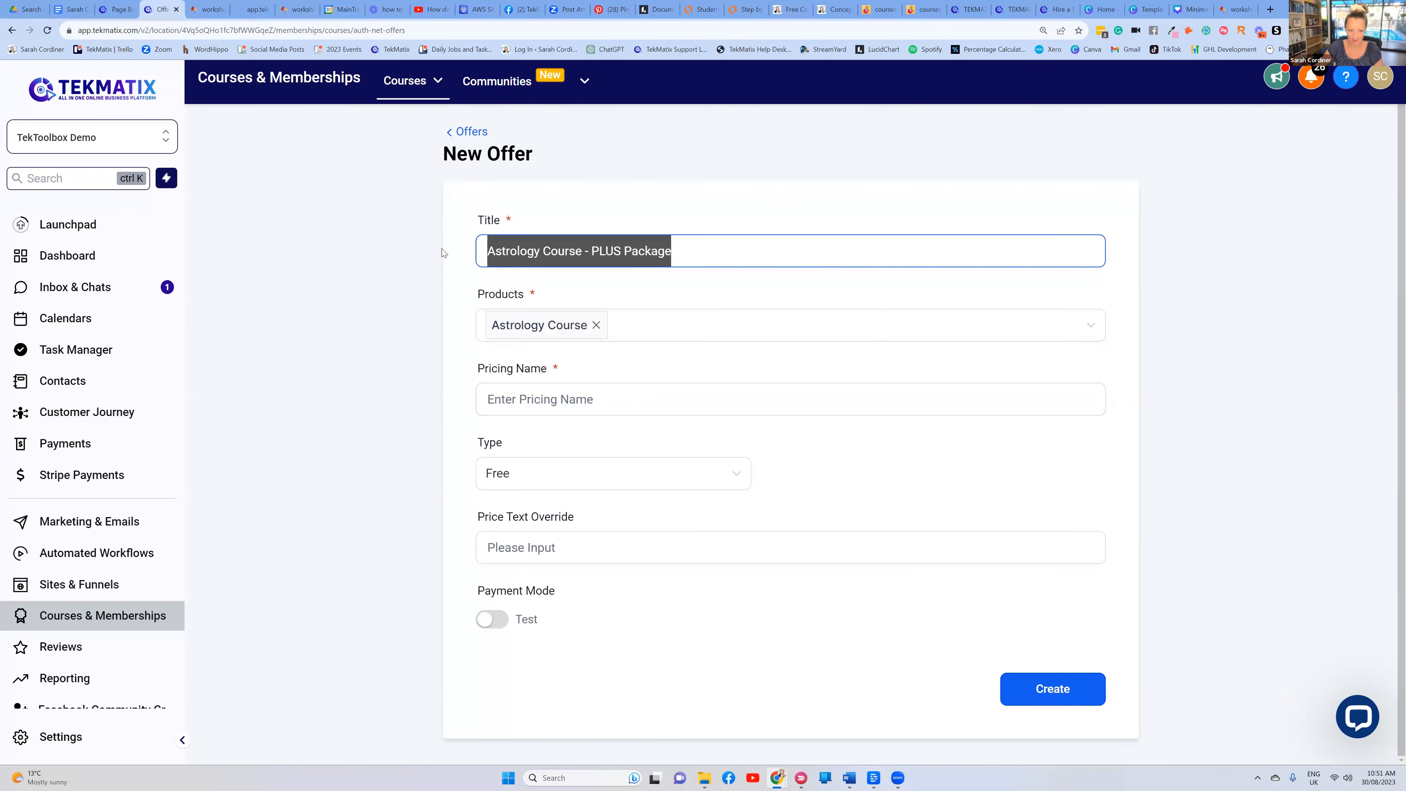
pyautogui.click(493, 400)
pyautogui.hotkey('ctrl', 'v')
pyautogui.click(549, 473)
pyautogui.click(552, 515)
pyautogui.click(838, 468)
pyautogui.write('997')
pyautogui.click(867, 431)
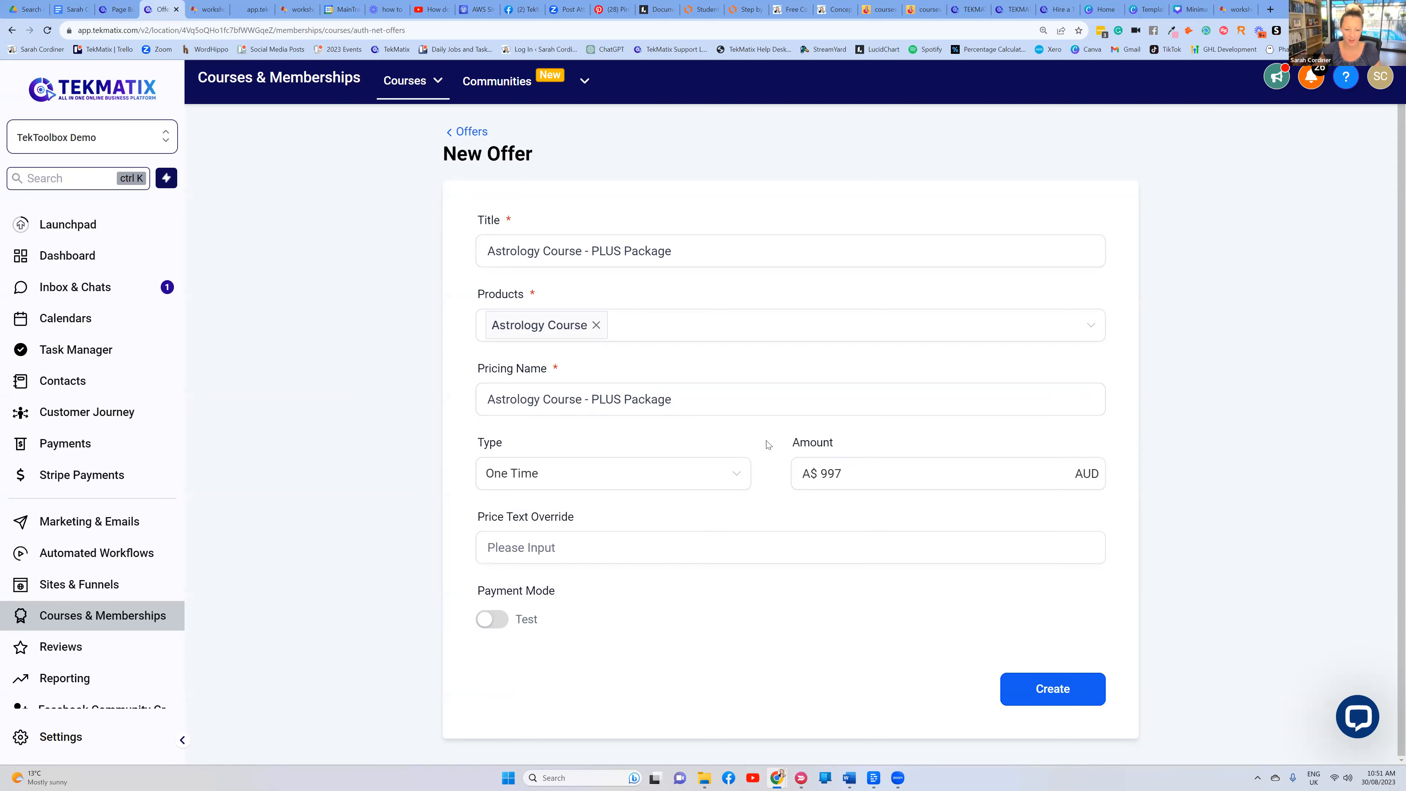
pyautogui.click(1077, 693)
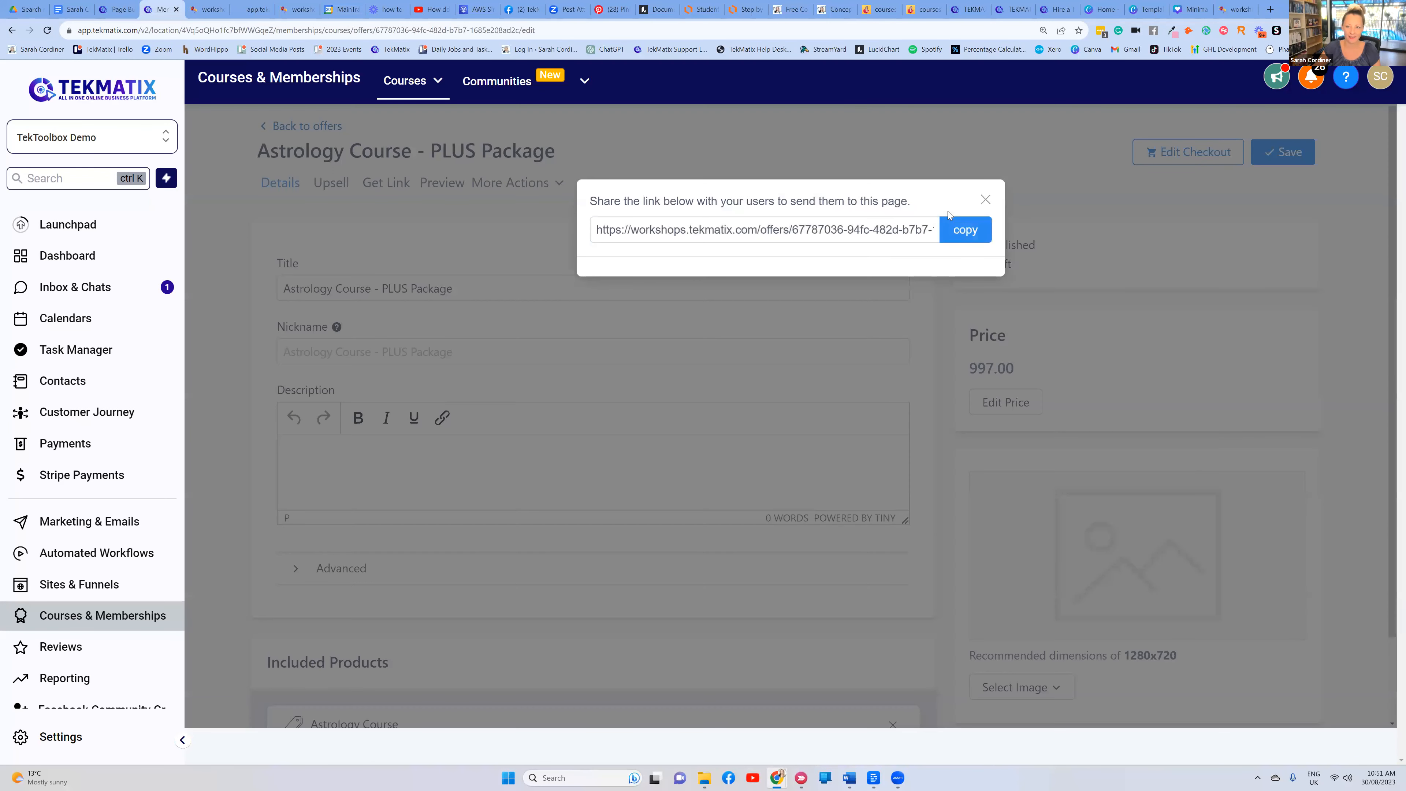
# Copy the offer's checkout link and fix the second button's text to 'join the plus package'
pyautogui.click(950, 222)
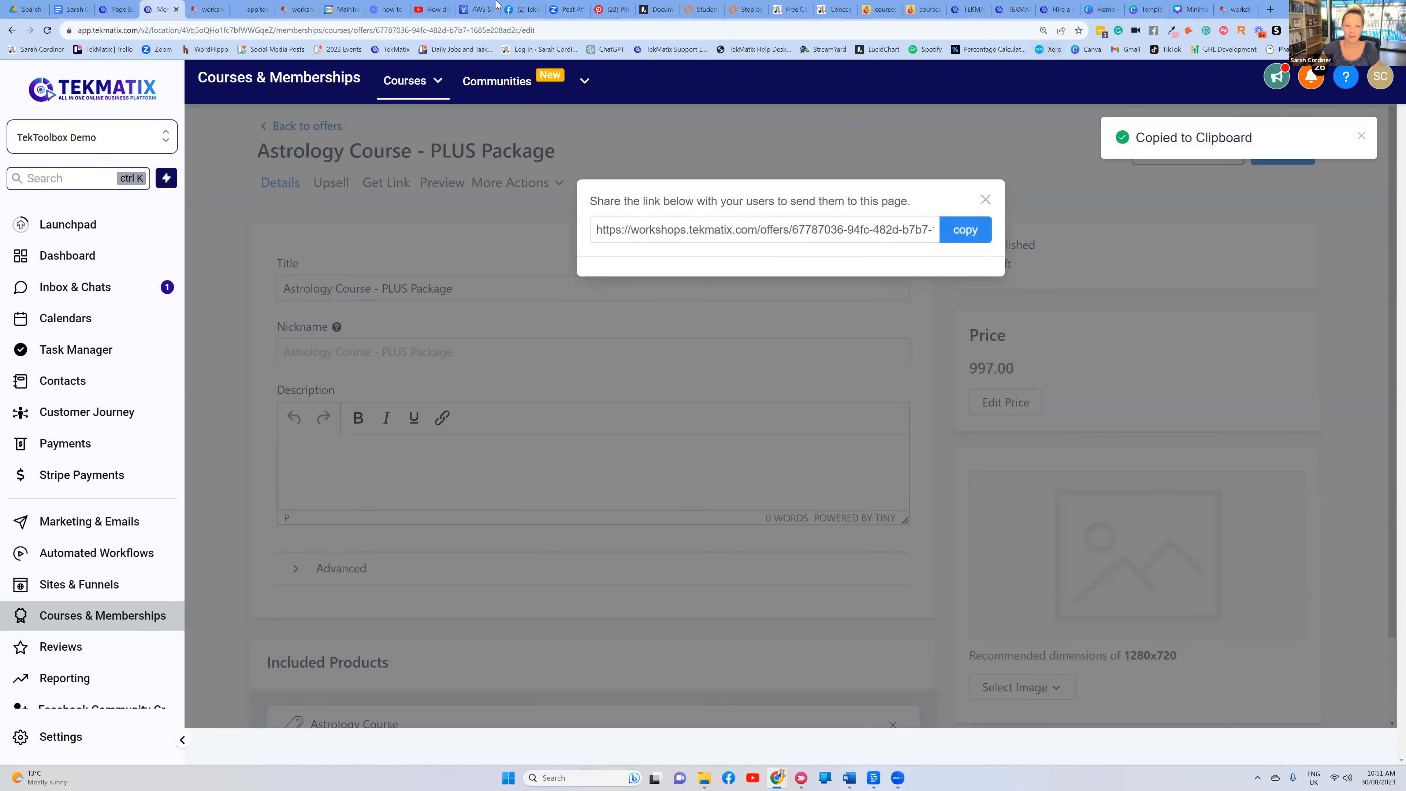
pyautogui.click(119, 10)
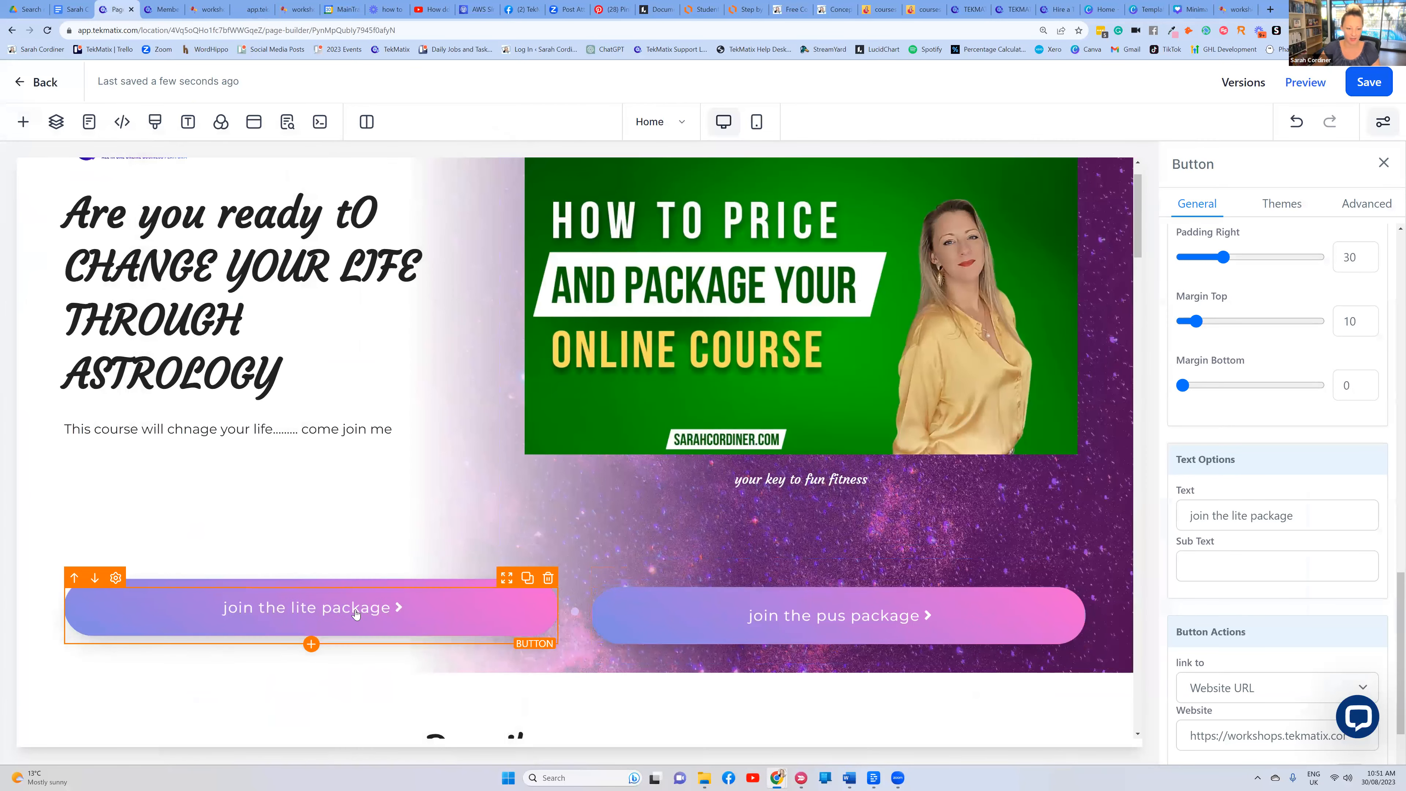
pyautogui.click(825, 618)
pyautogui.click(1238, 518)
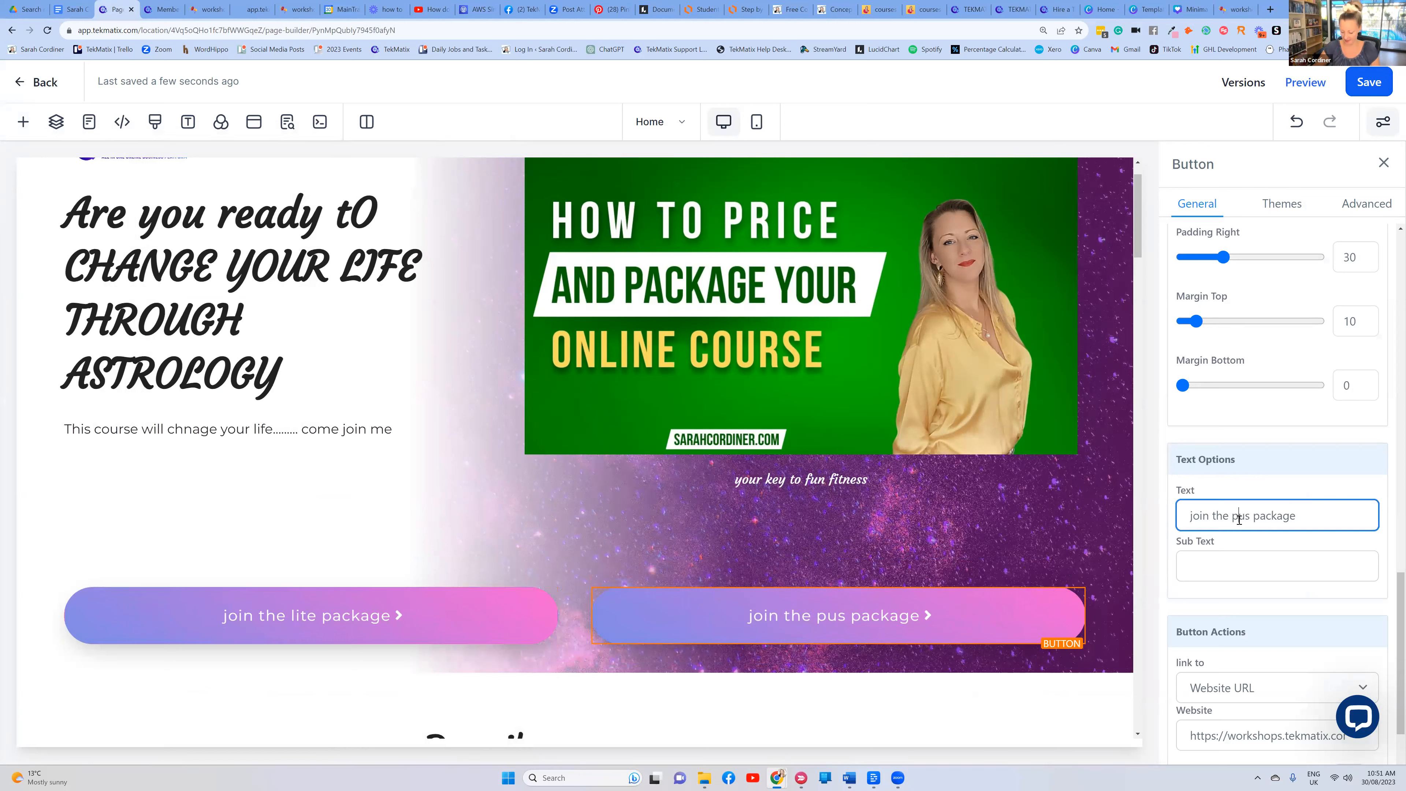
pyautogui.write('l')
pyautogui.scroll(-2, 1245, 529)
# Replace the button's Website link with the PLUS Package checkout link and save the page
pyautogui.click(1239, 638)
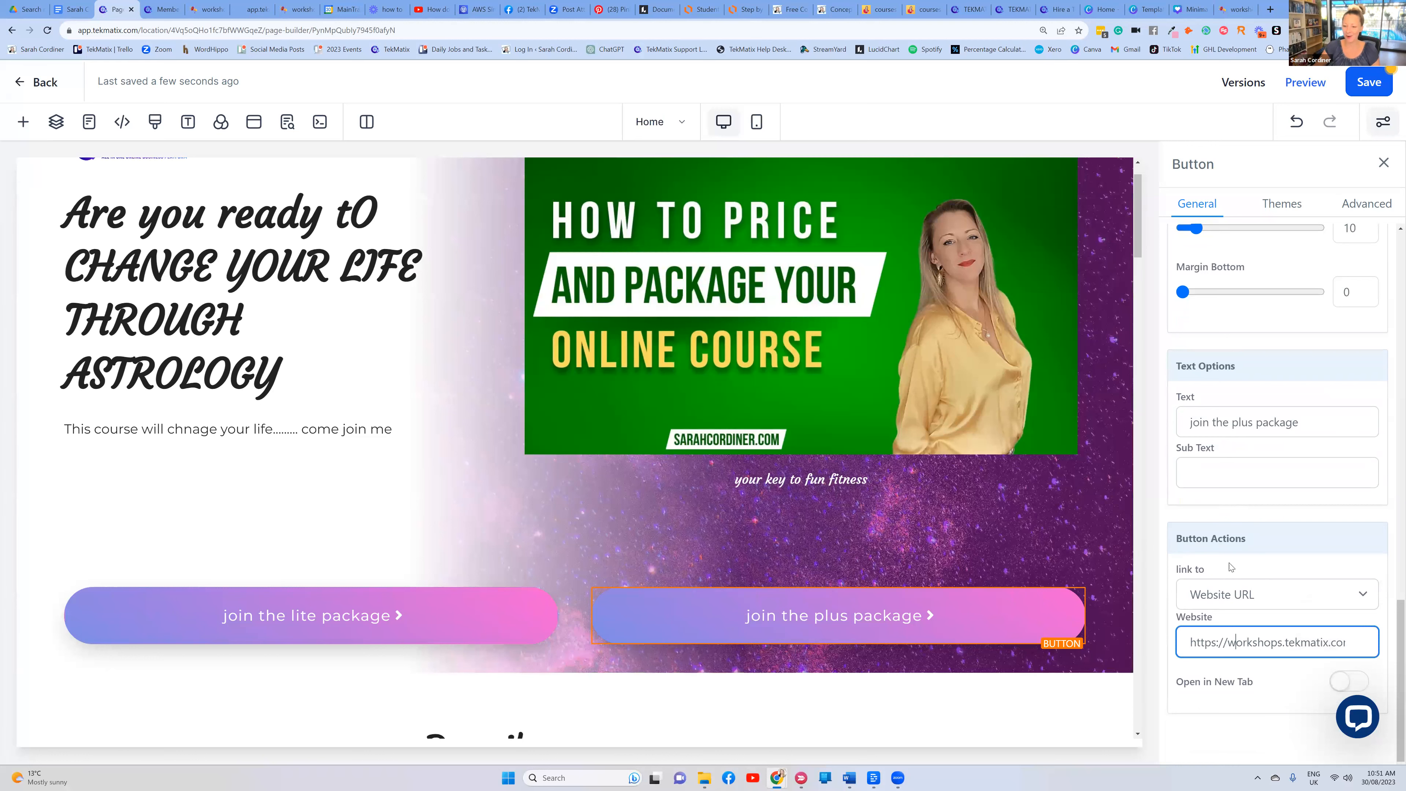
pyautogui.moveTo(910, 615)
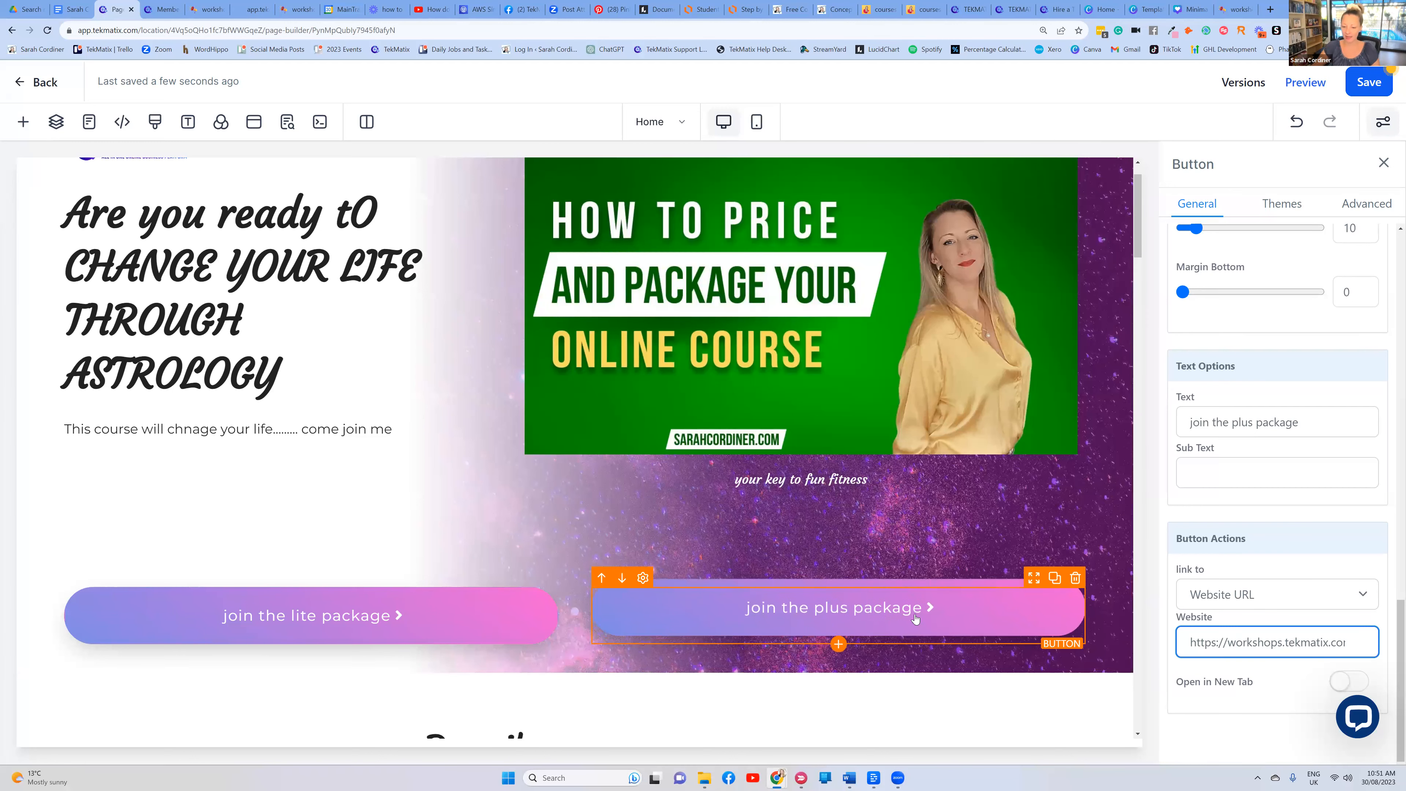
pyautogui.scroll(-1, 915, 619)
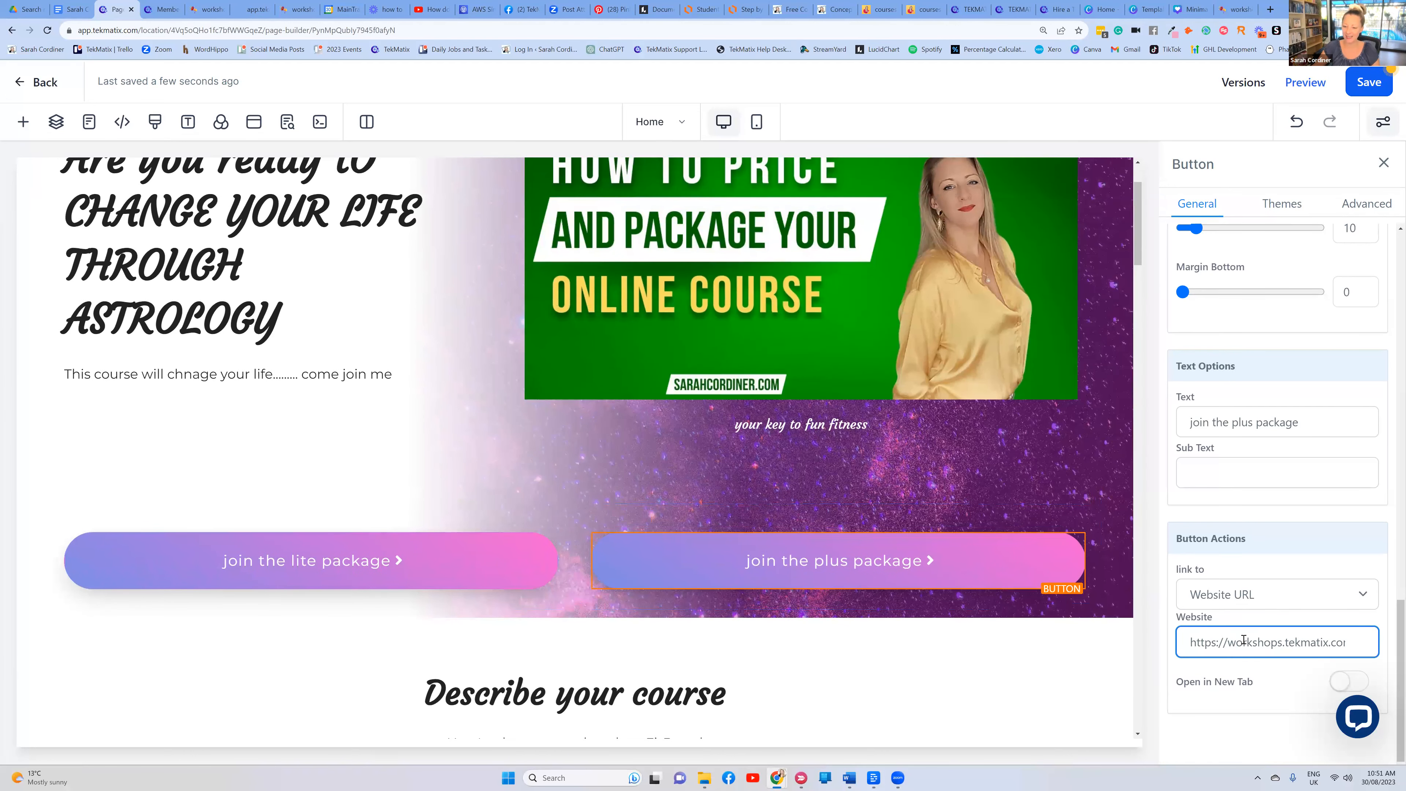
pyautogui.hotkey('ctrl', 'a')
pyautogui.press('BackSpace')
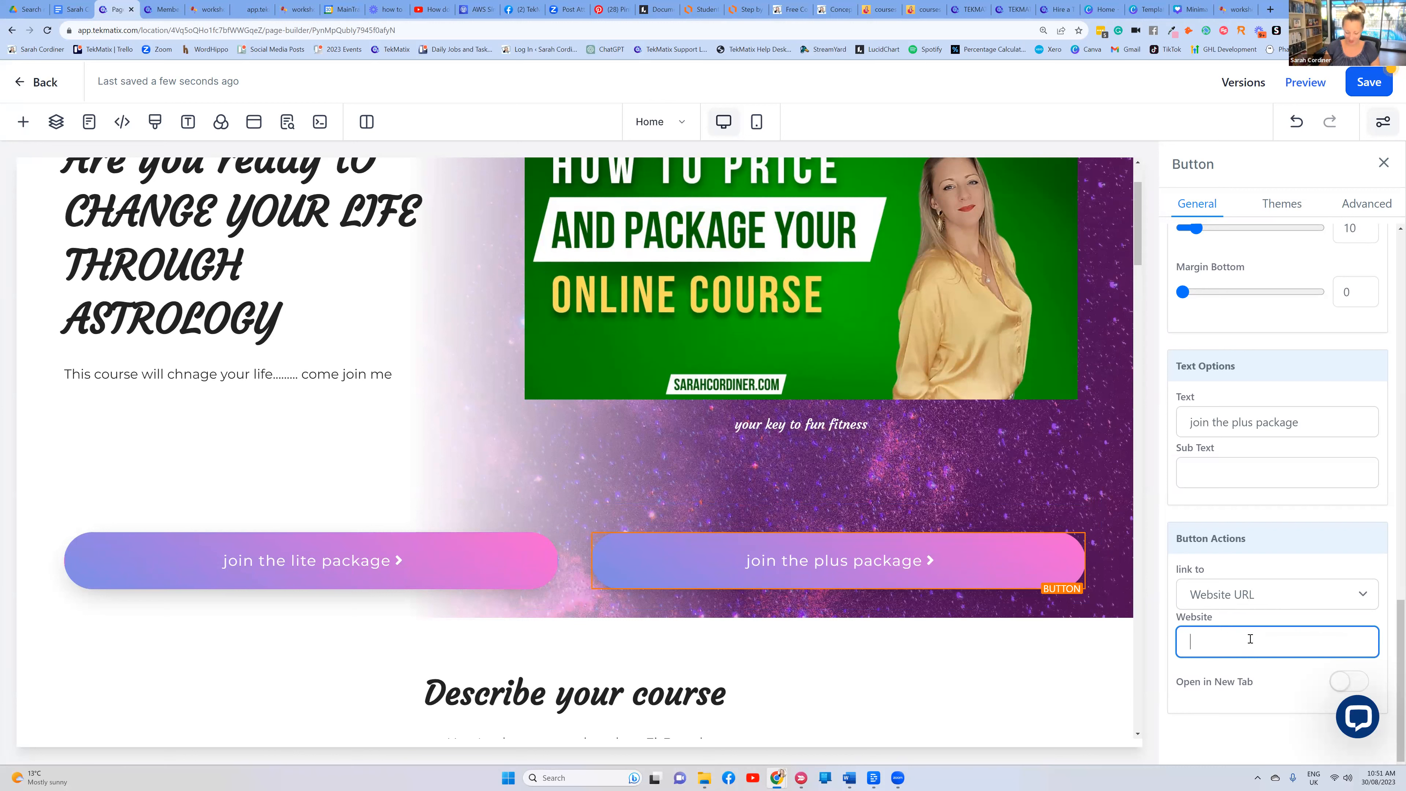
pyautogui.hotkey('ctrl', 'v')
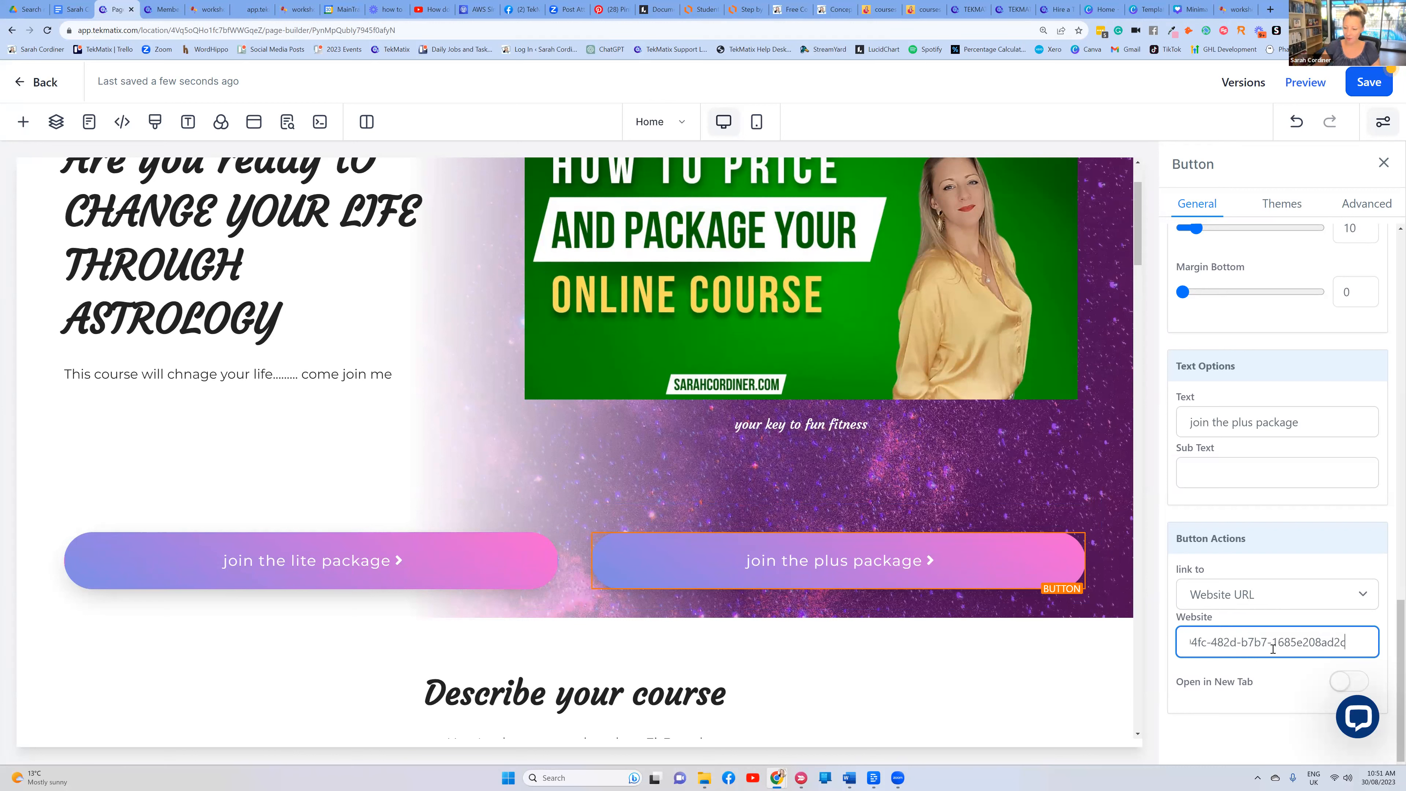
pyautogui.click(1290, 525)
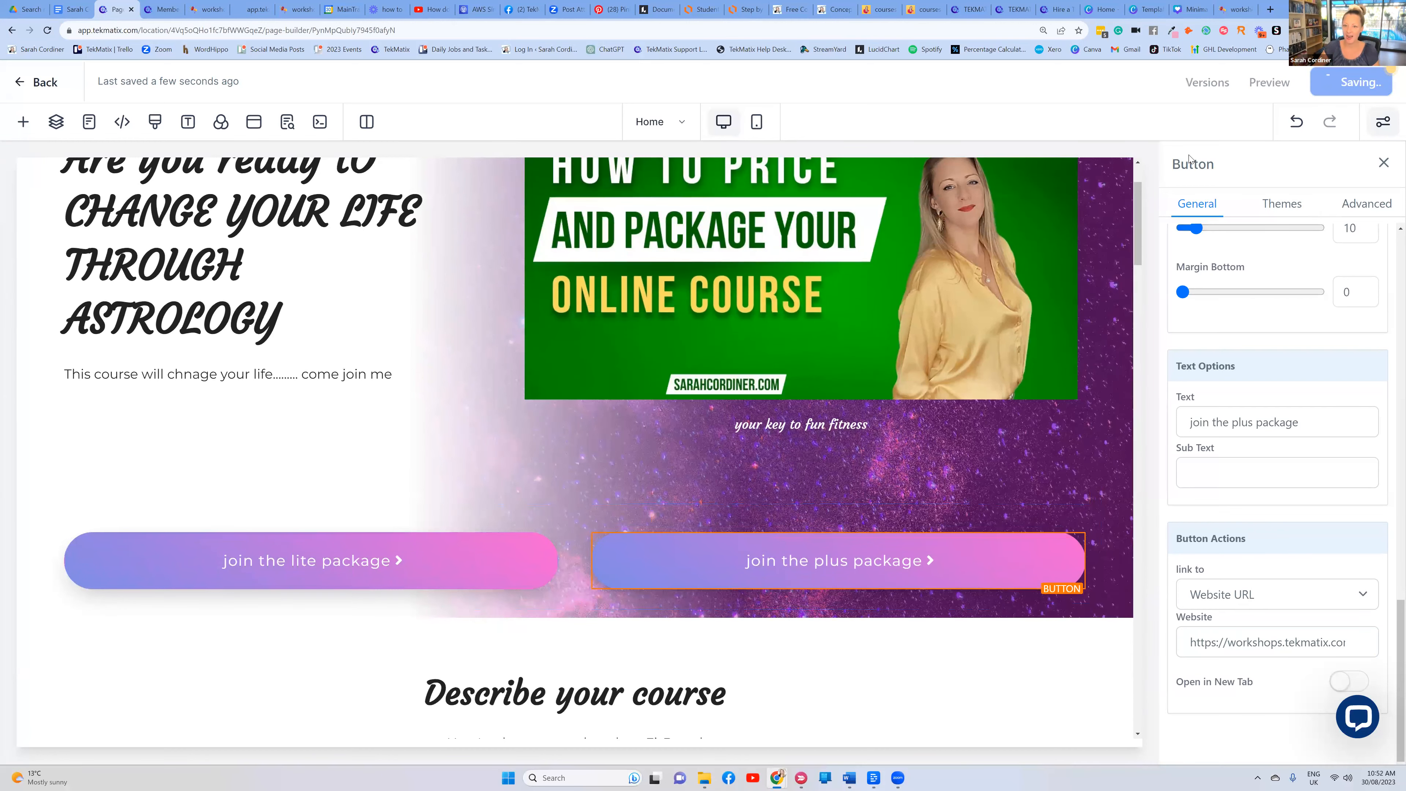
# Set the PLUS Package offer to Published and save it
pyautogui.click(172, 10)
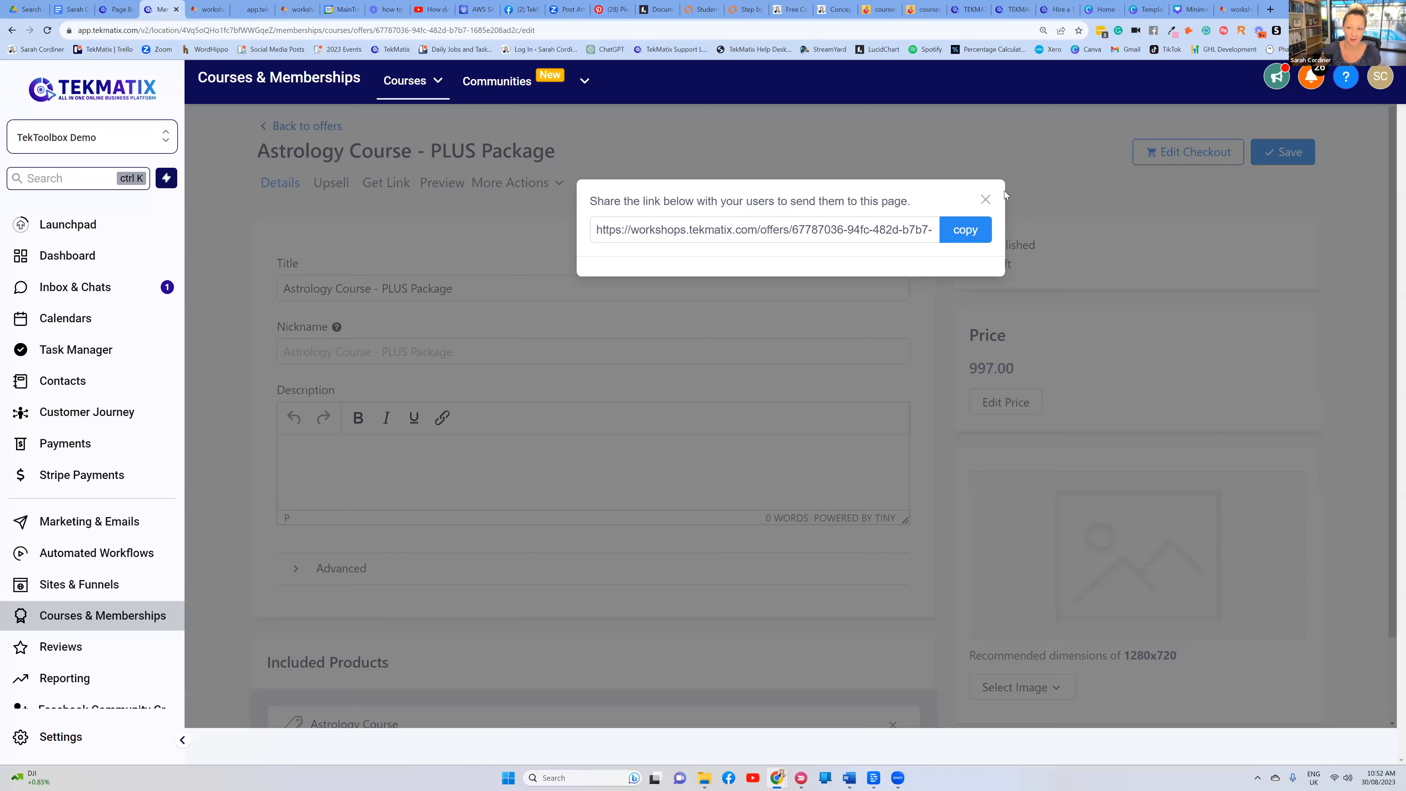
pyautogui.click(1197, 161)
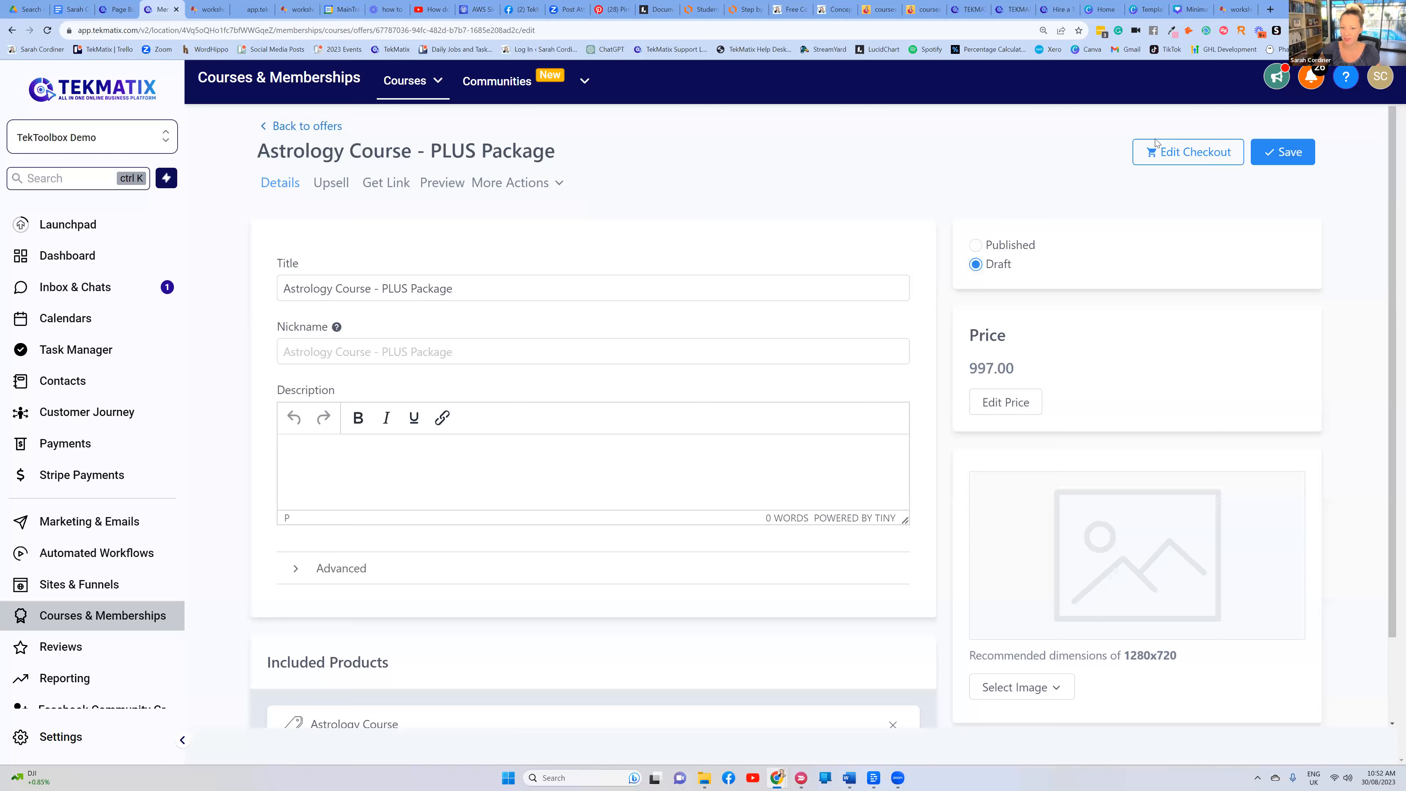
pyautogui.click(975, 245)
pyautogui.click(1290, 152)
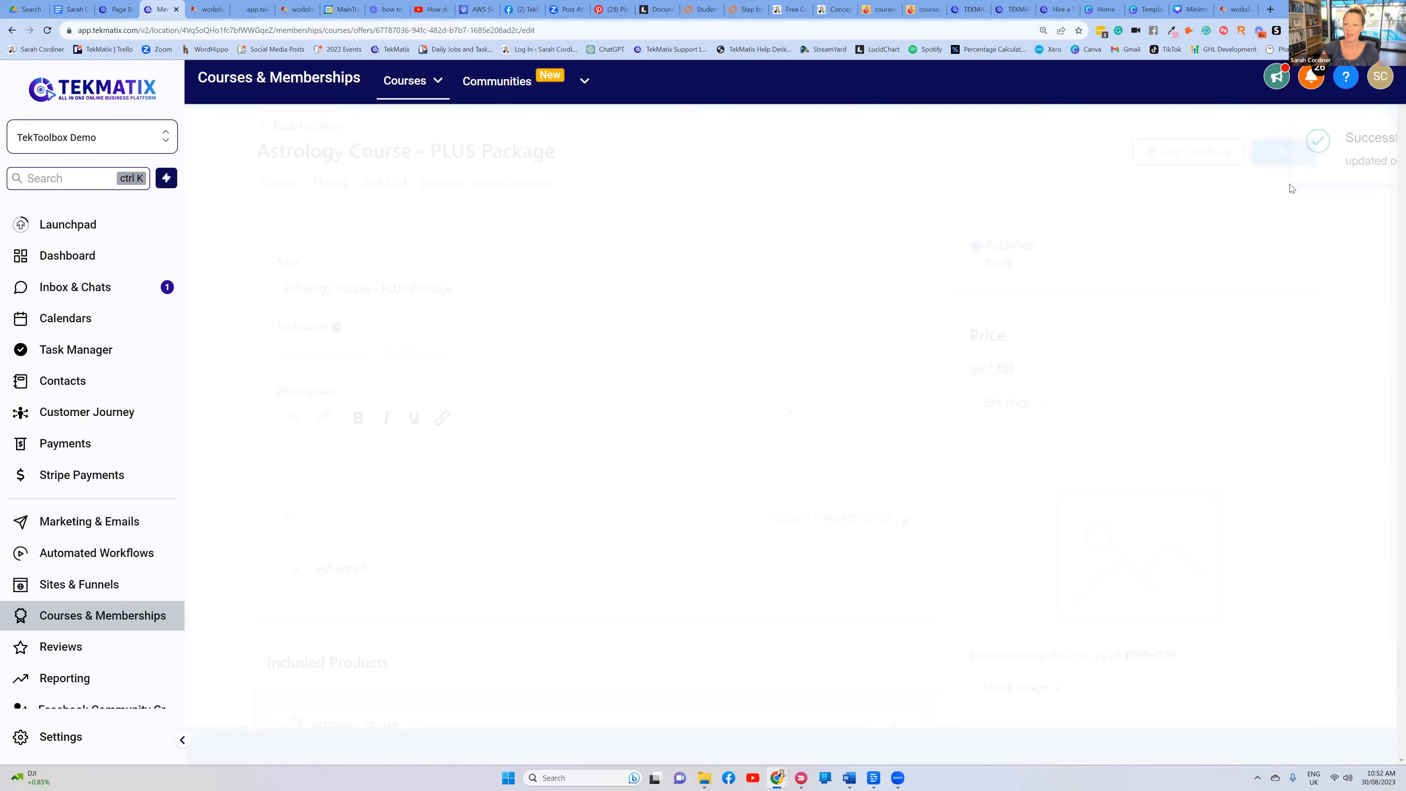
# Preview the sales page and test the plus (AU$ 997.00) and lite checkout buttons
pyautogui.click(113, 15)
pyautogui.click(1273, 86)
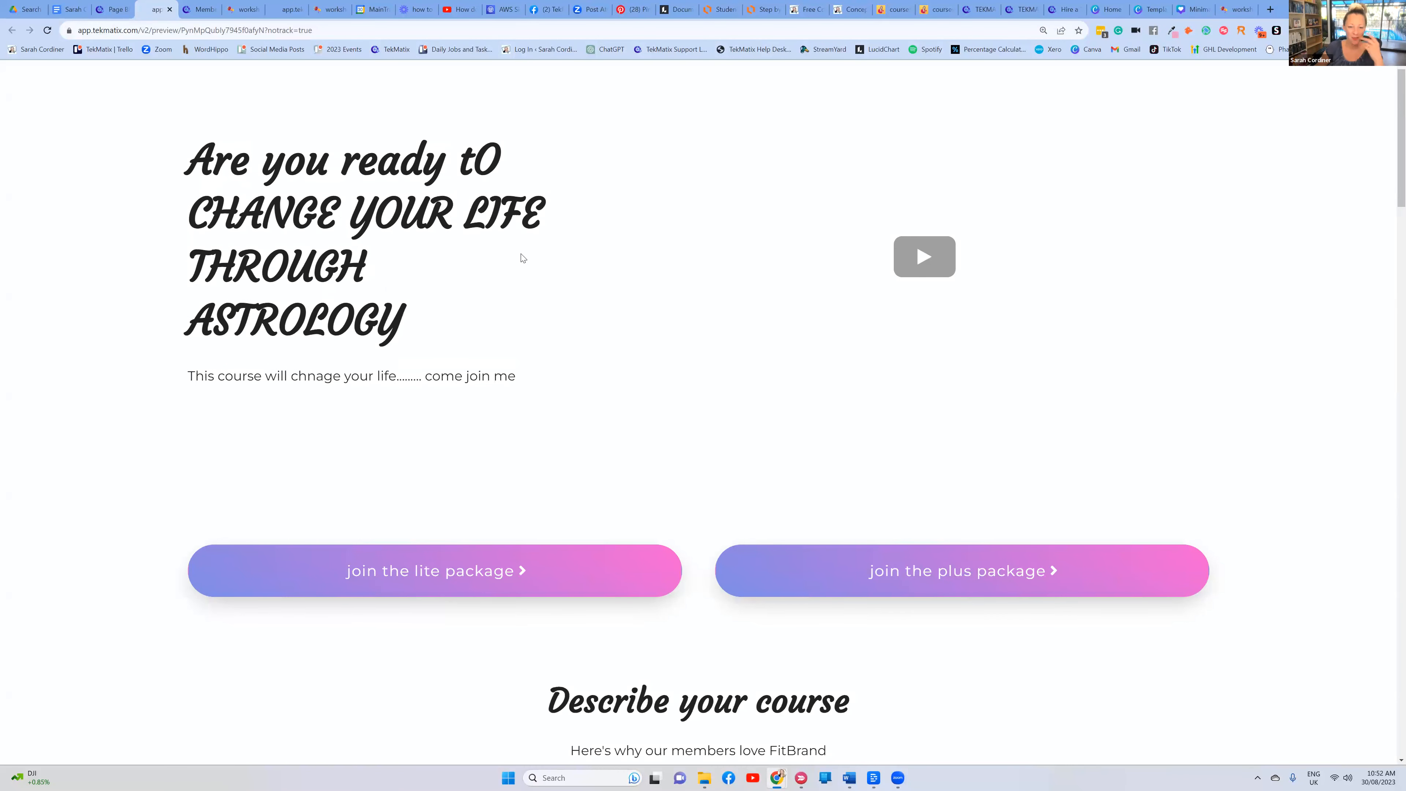
pyautogui.click(941, 570)
pyautogui.moveTo(877, 187); pyautogui.dragTo(759, 191)
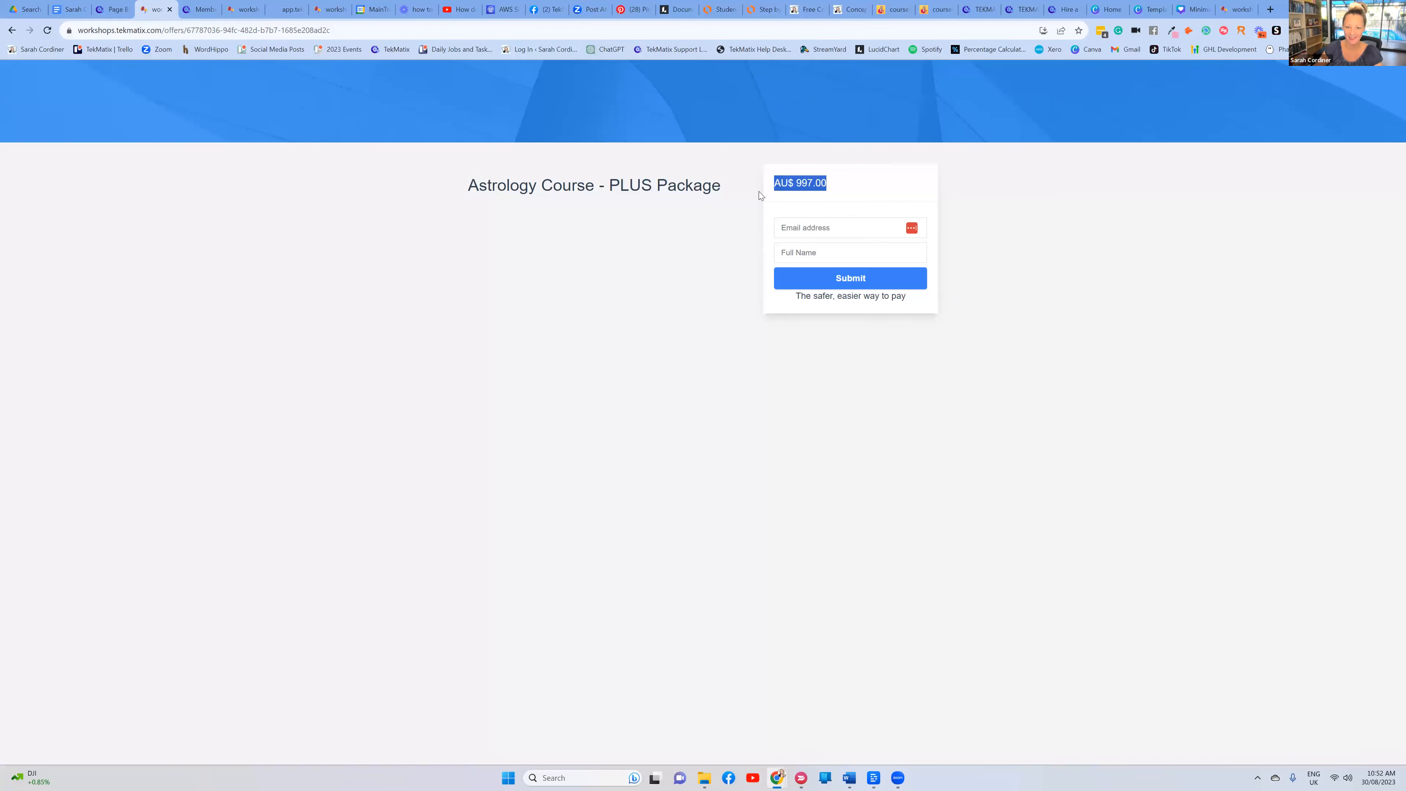
pyautogui.click(784, 315)
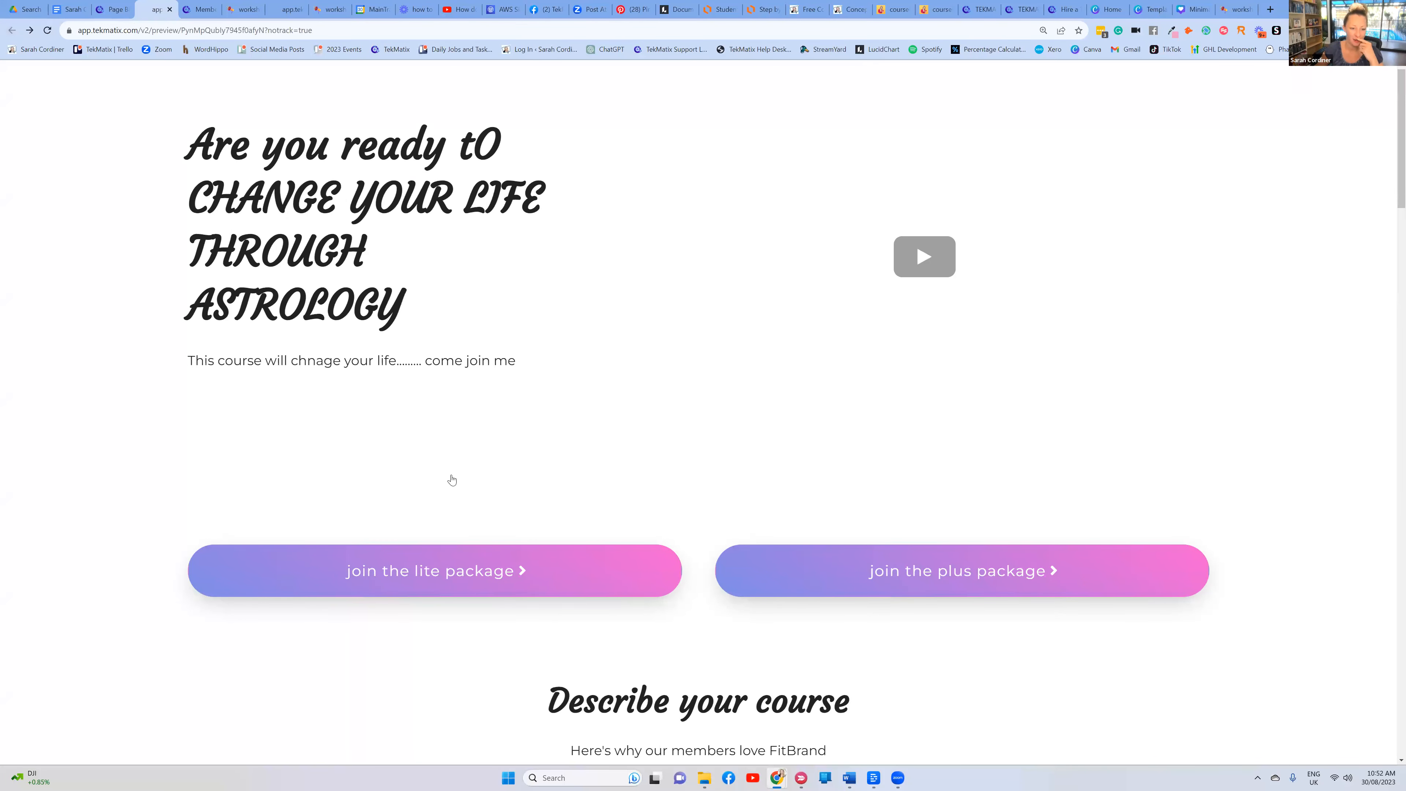
pyautogui.scroll(-5, 562, 479)
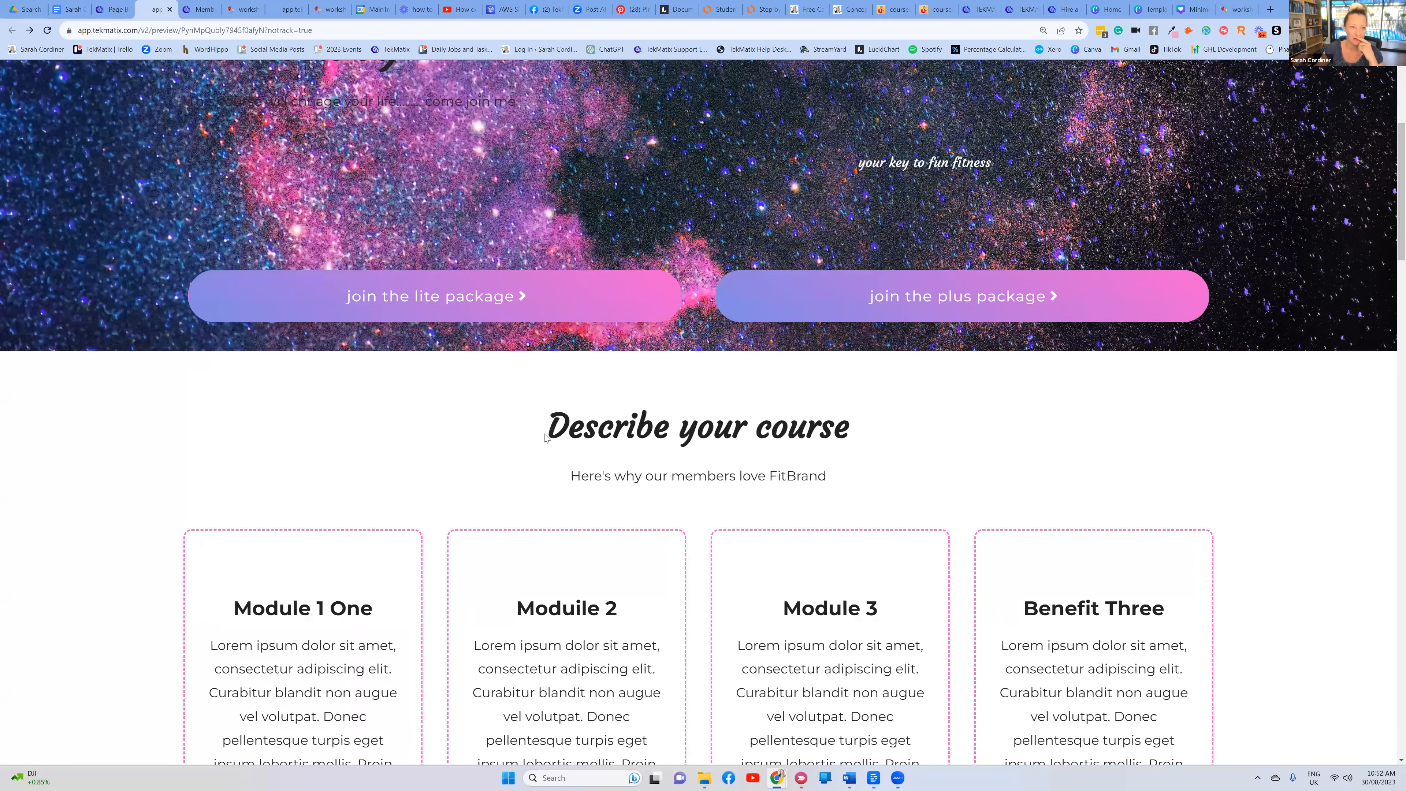
pyautogui.scroll(3, 545, 421)
pyautogui.click(545, 449)
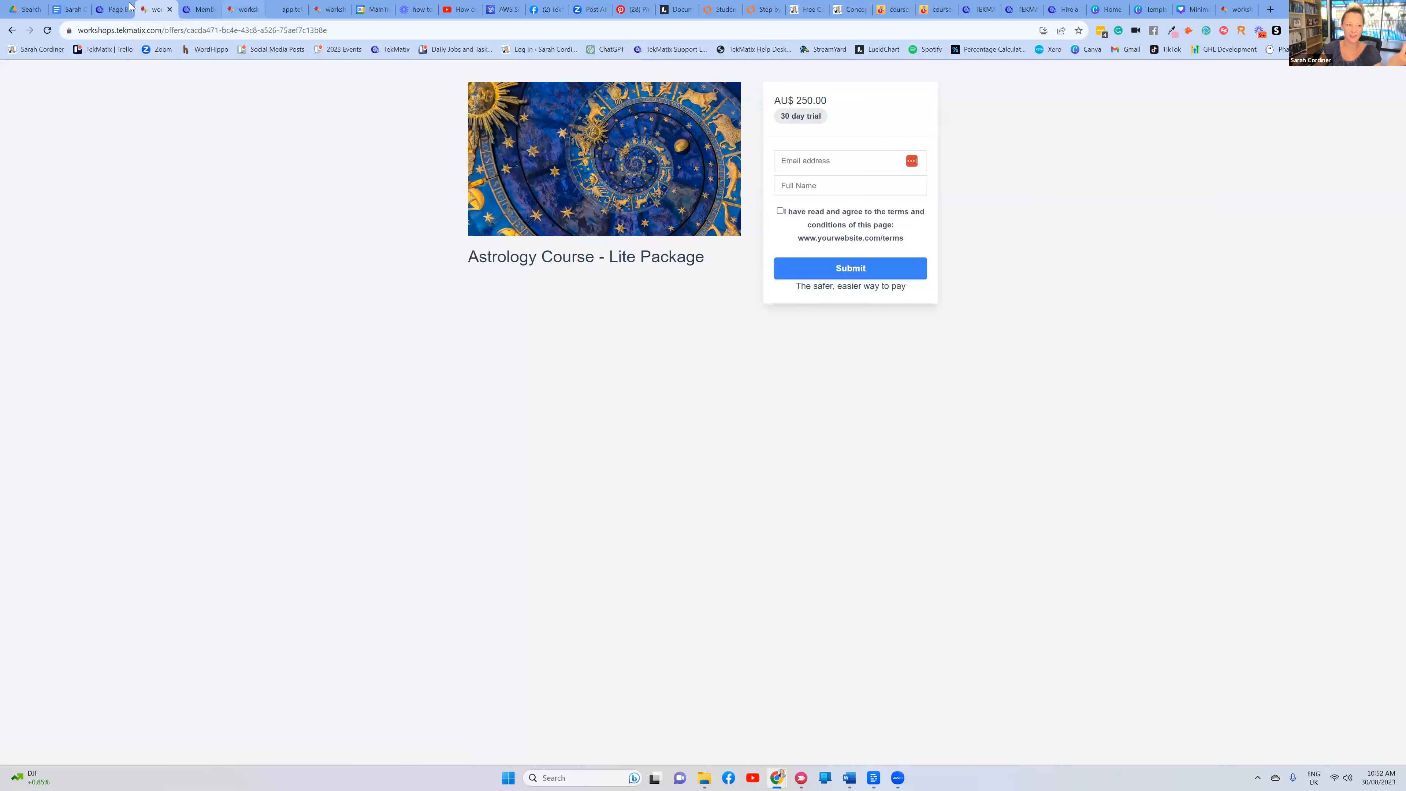
pyautogui.click(763, 9)
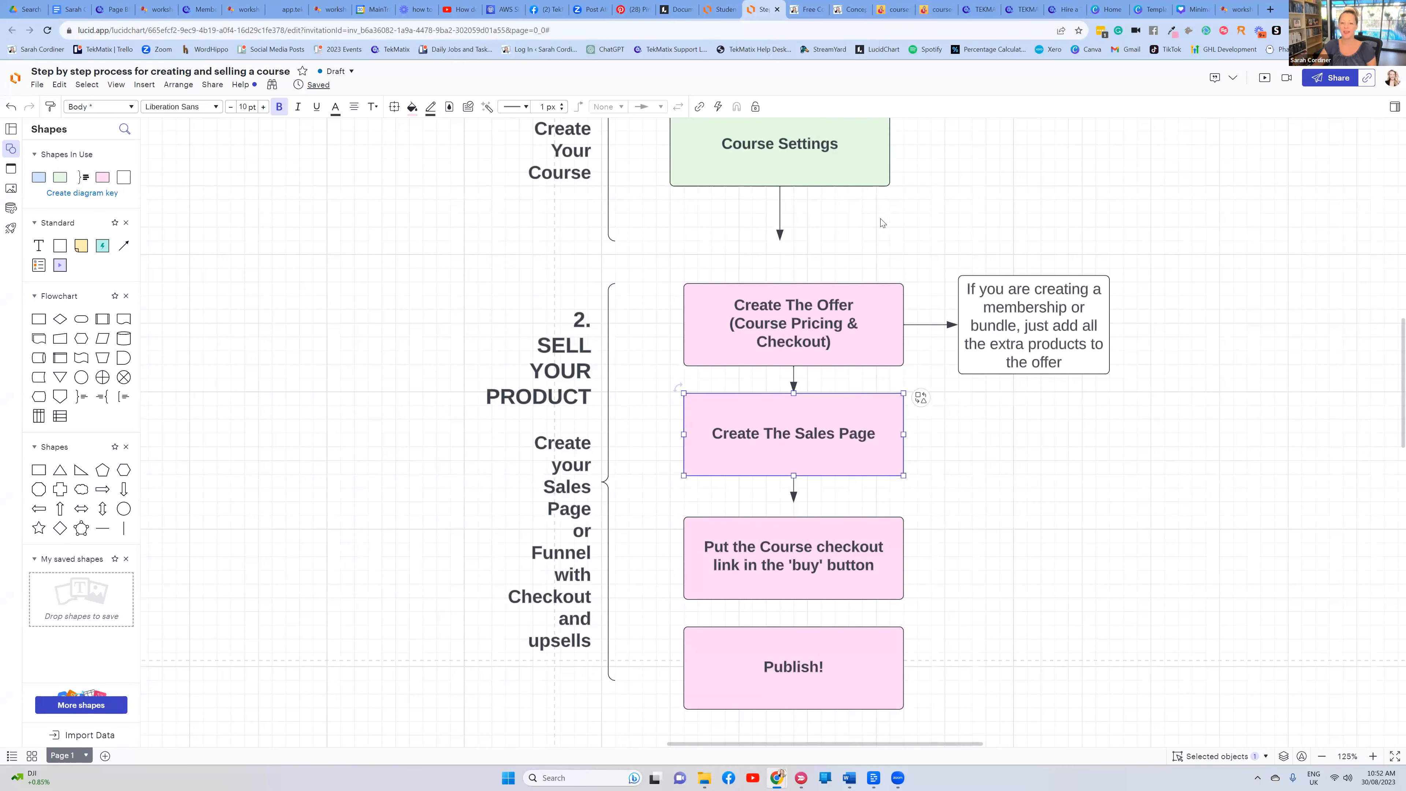
# Highlight the Course Settings, Create The Offer and Create The Sales Page flowchart boxes, then return to the page builder
pyautogui.scroll(3, 876, 220)
pyautogui.click(795, 205)
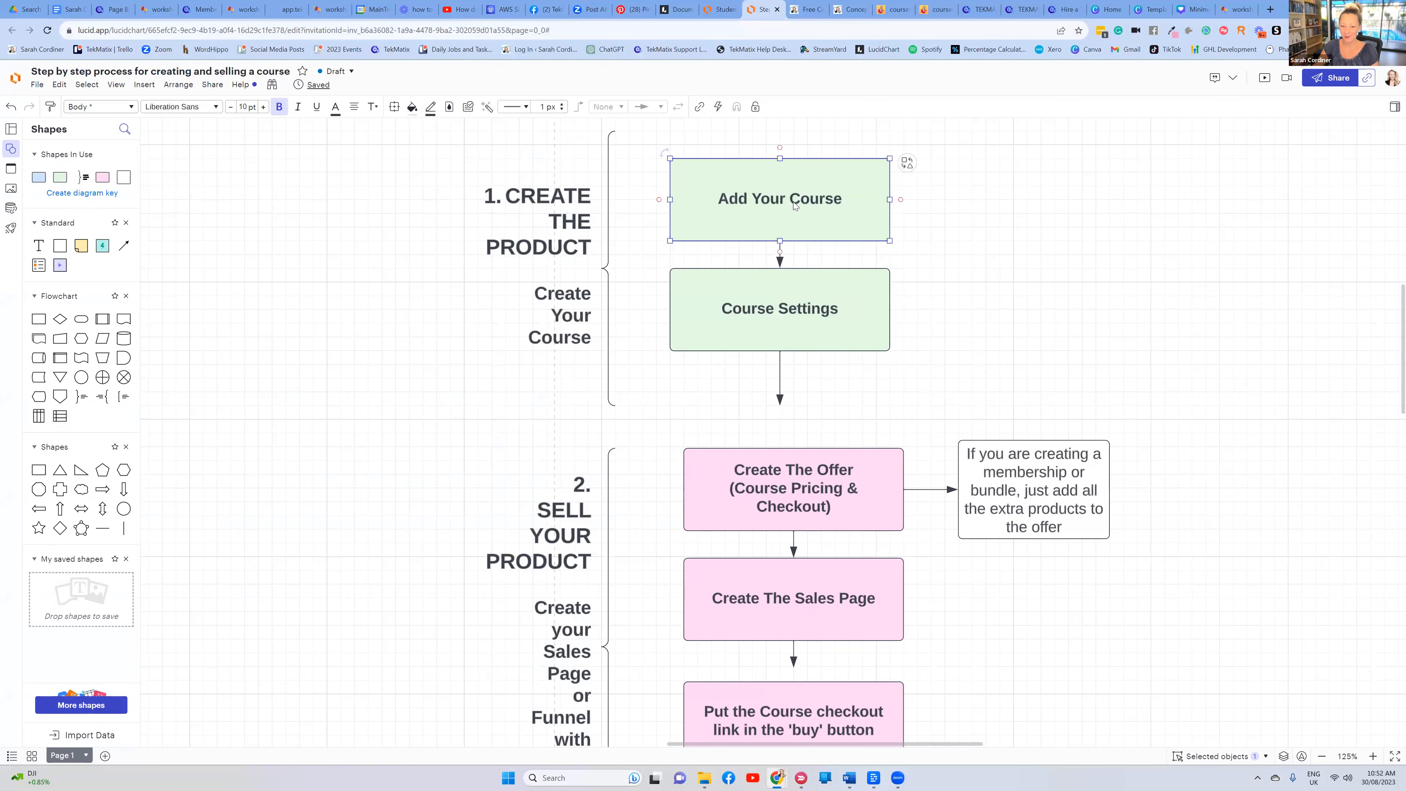
pyautogui.click(786, 312)
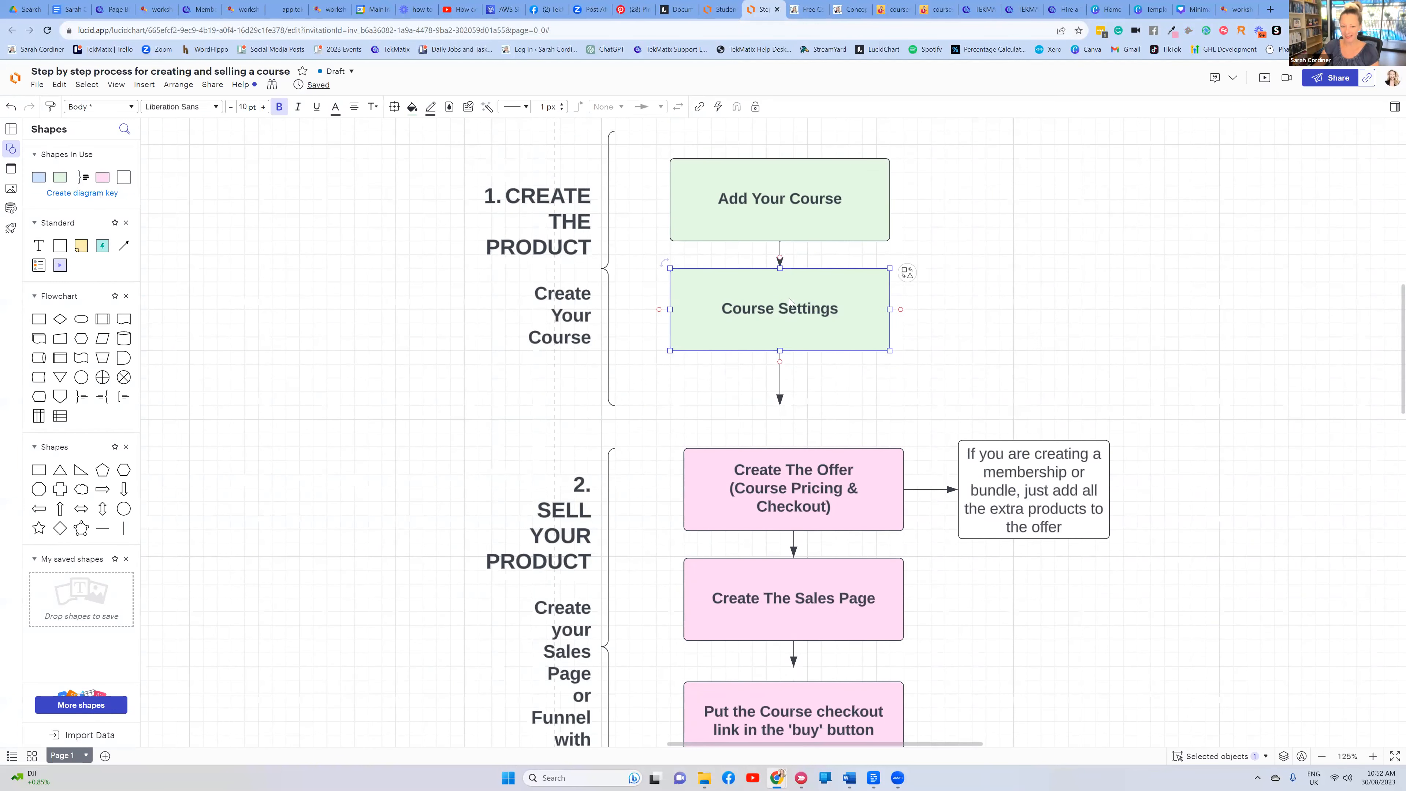
pyautogui.scroll(-3, 795, 264)
pyautogui.click(788, 331)
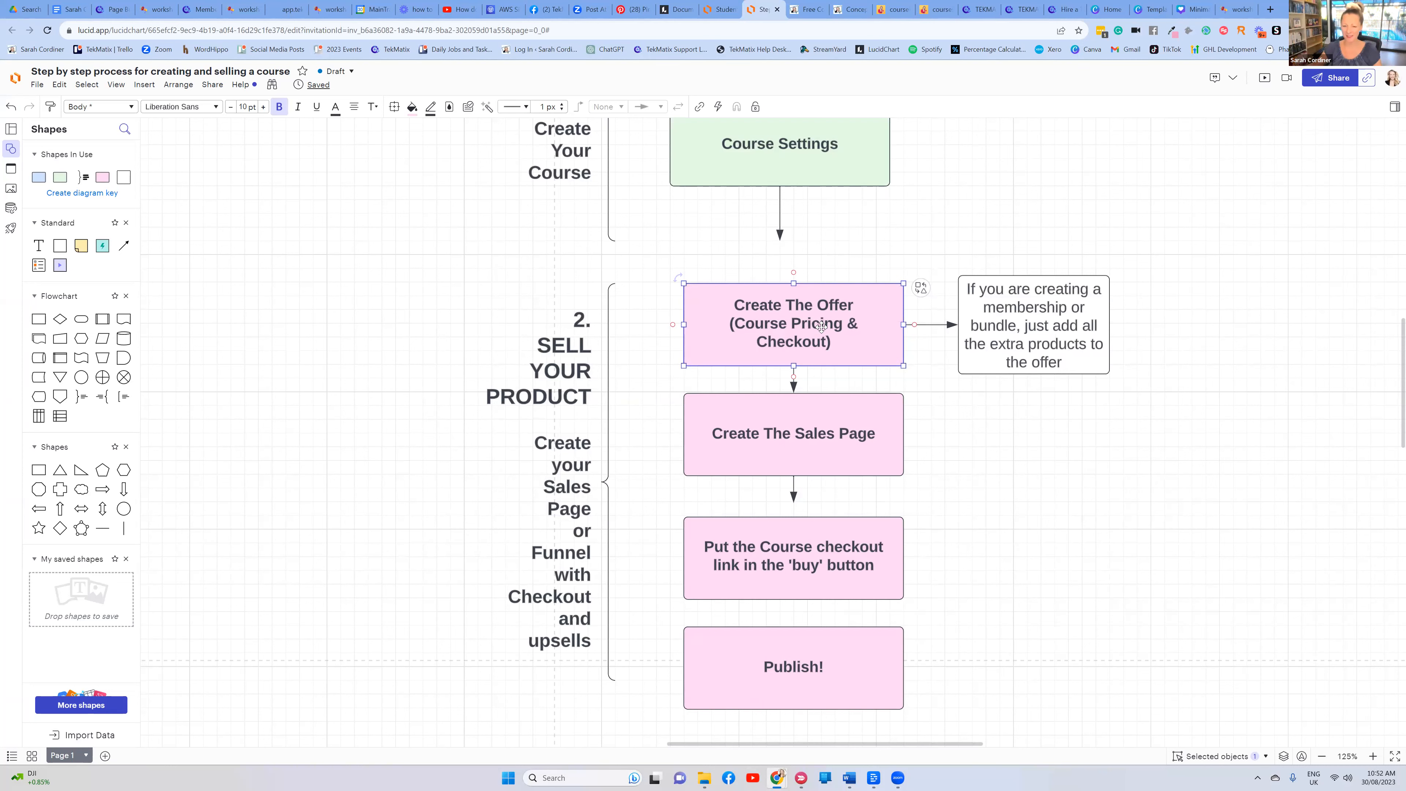
pyautogui.click(813, 436)
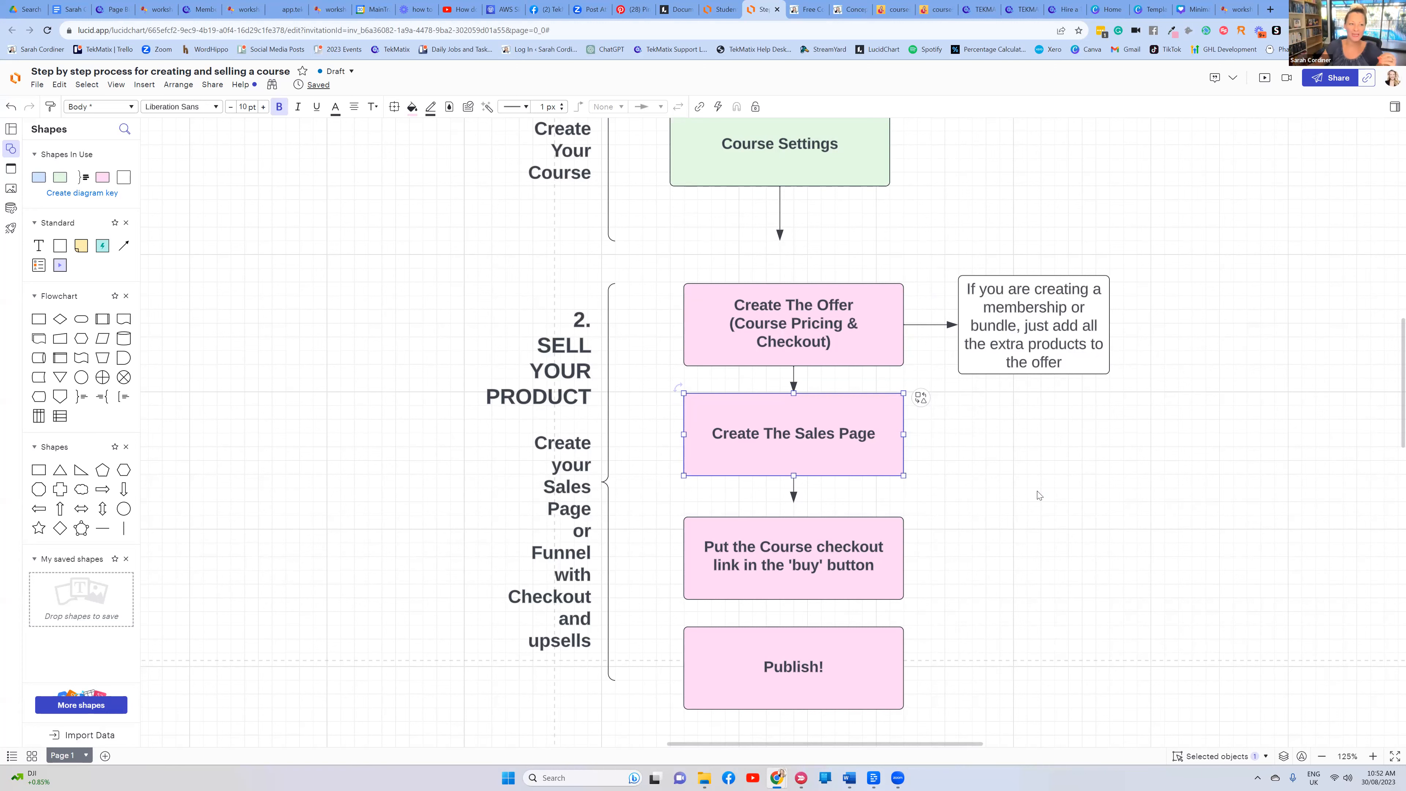
pyautogui.click(112, 10)
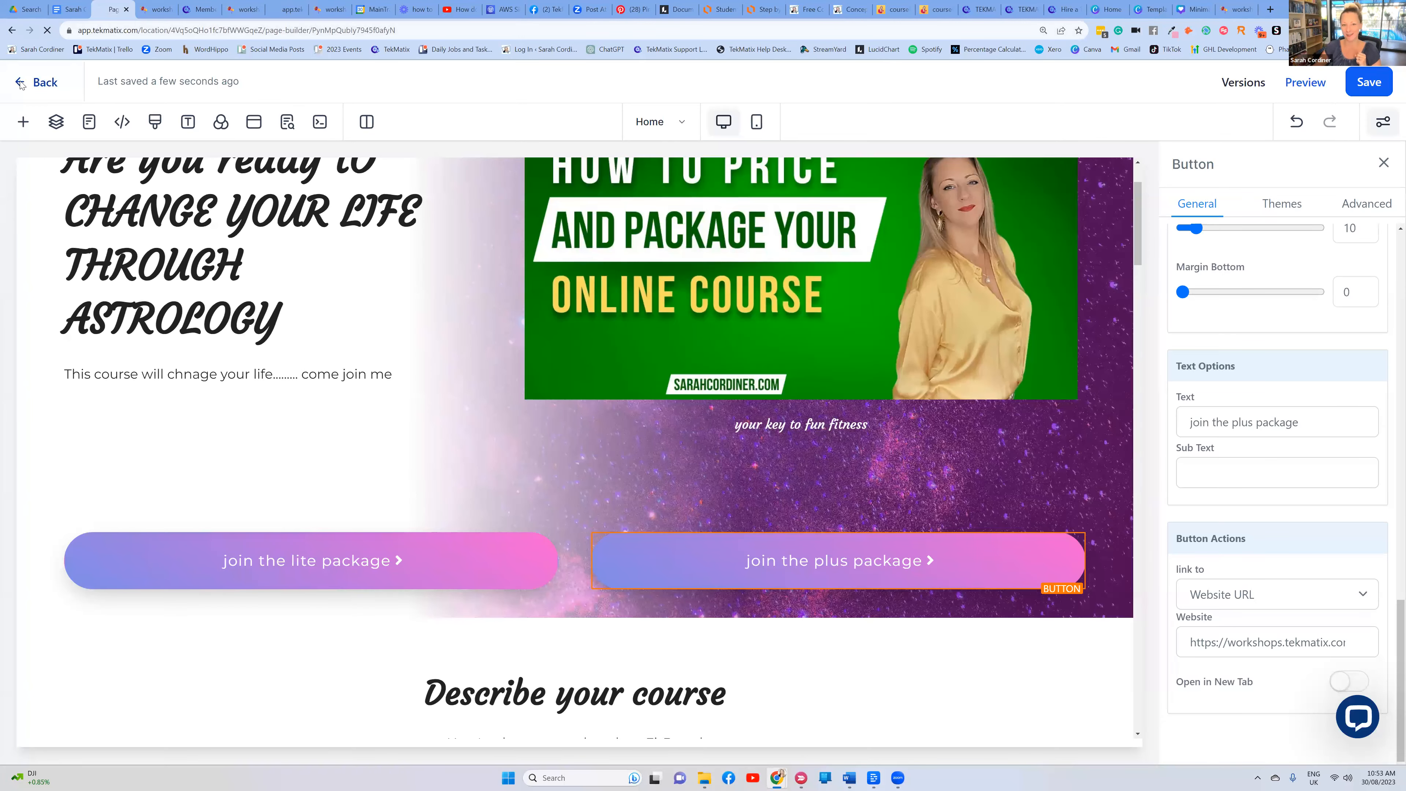
# Rename the Home step to the Astrology Course title with the instructor's name and path /astrology
pyautogui.click(20, 83)
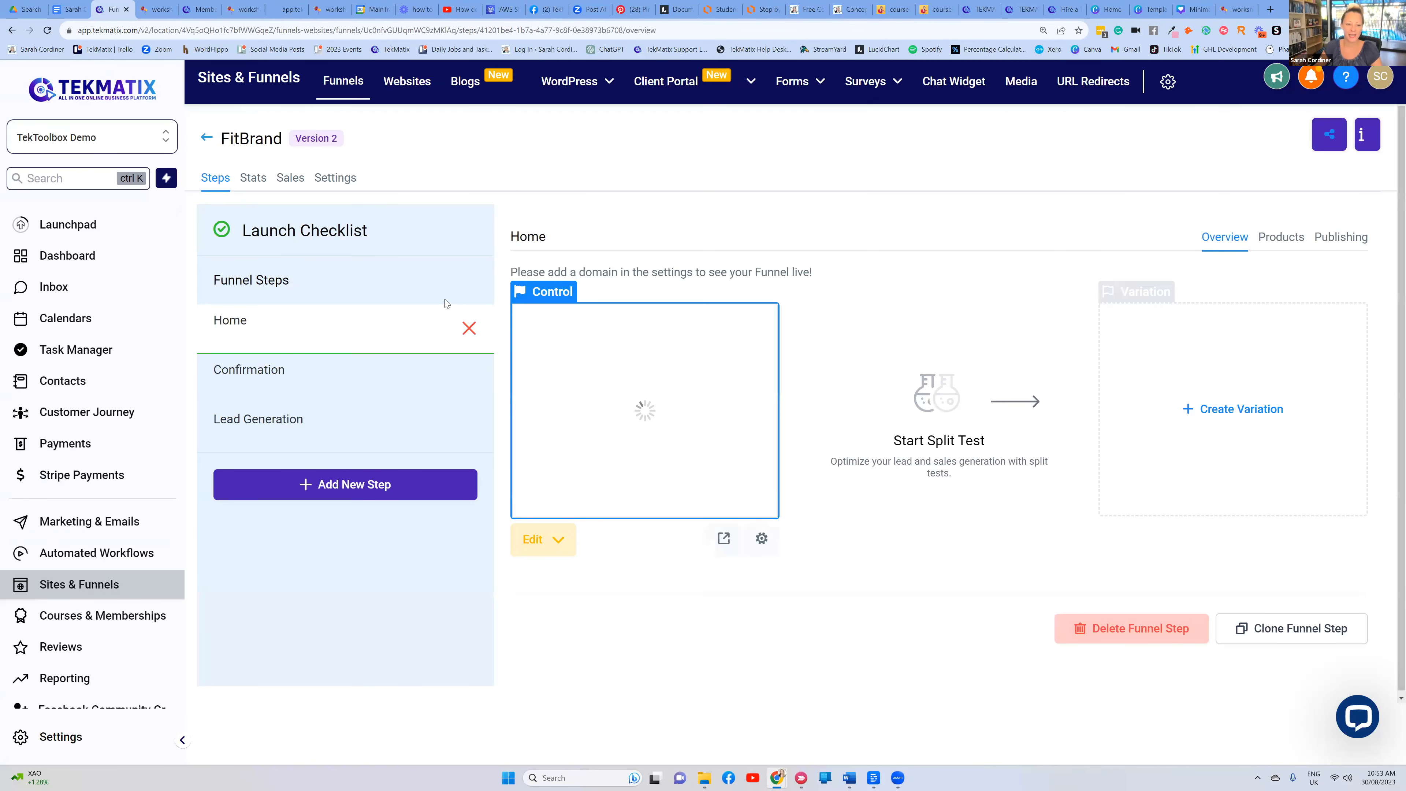
pyautogui.click(1346, 238)
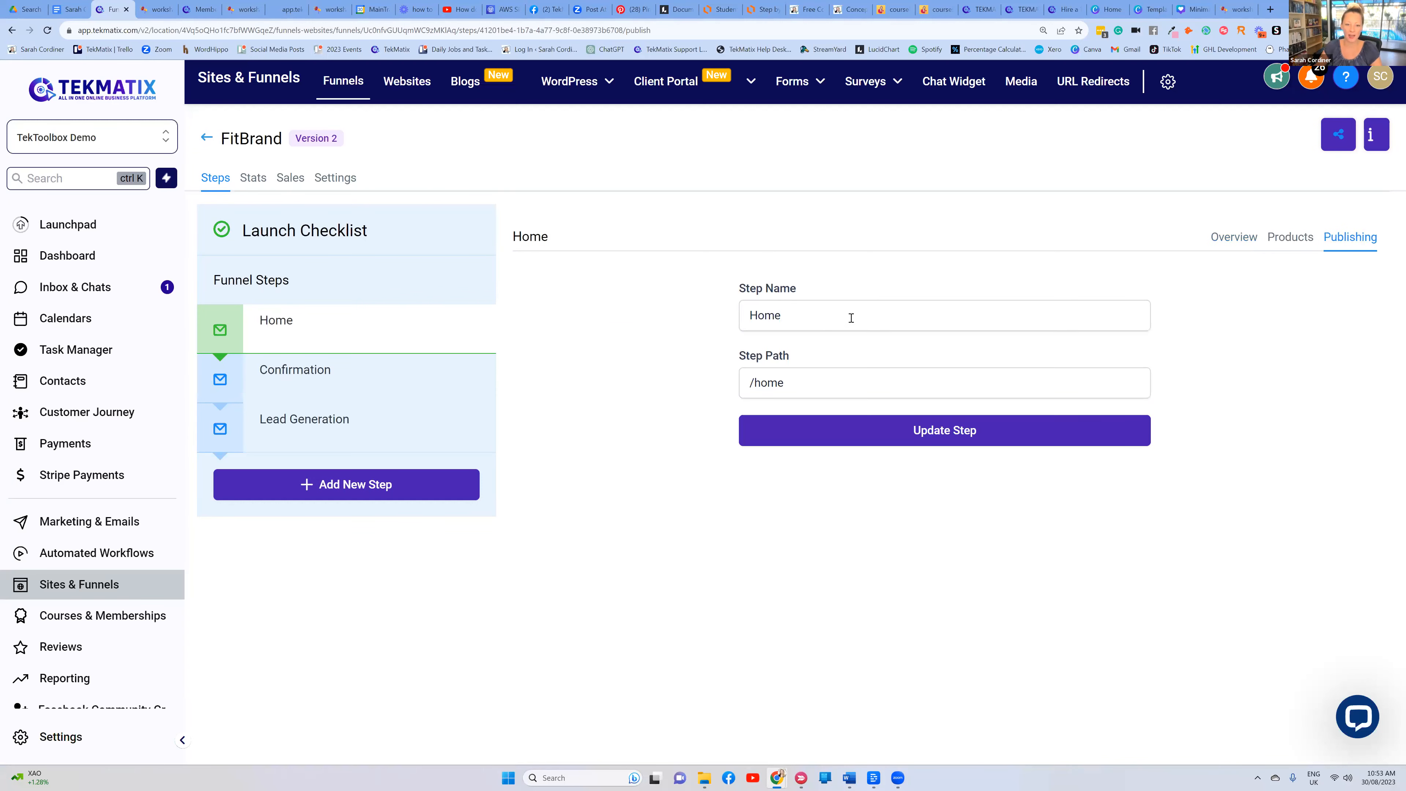
pyautogui.moveTo(808, 312); pyautogui.dragTo(736, 320)
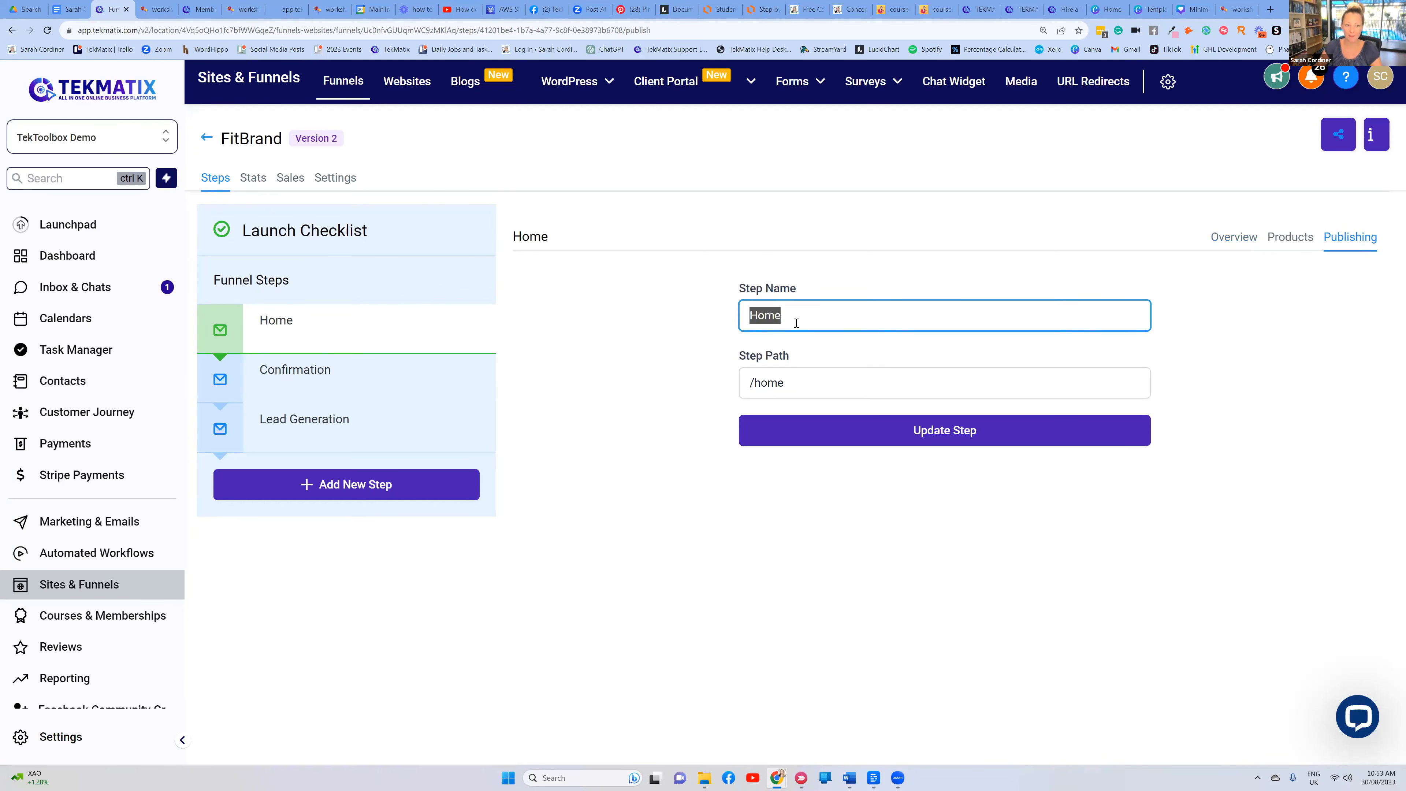
pyautogui.write('Astrology Course with Sarah Cordiner')
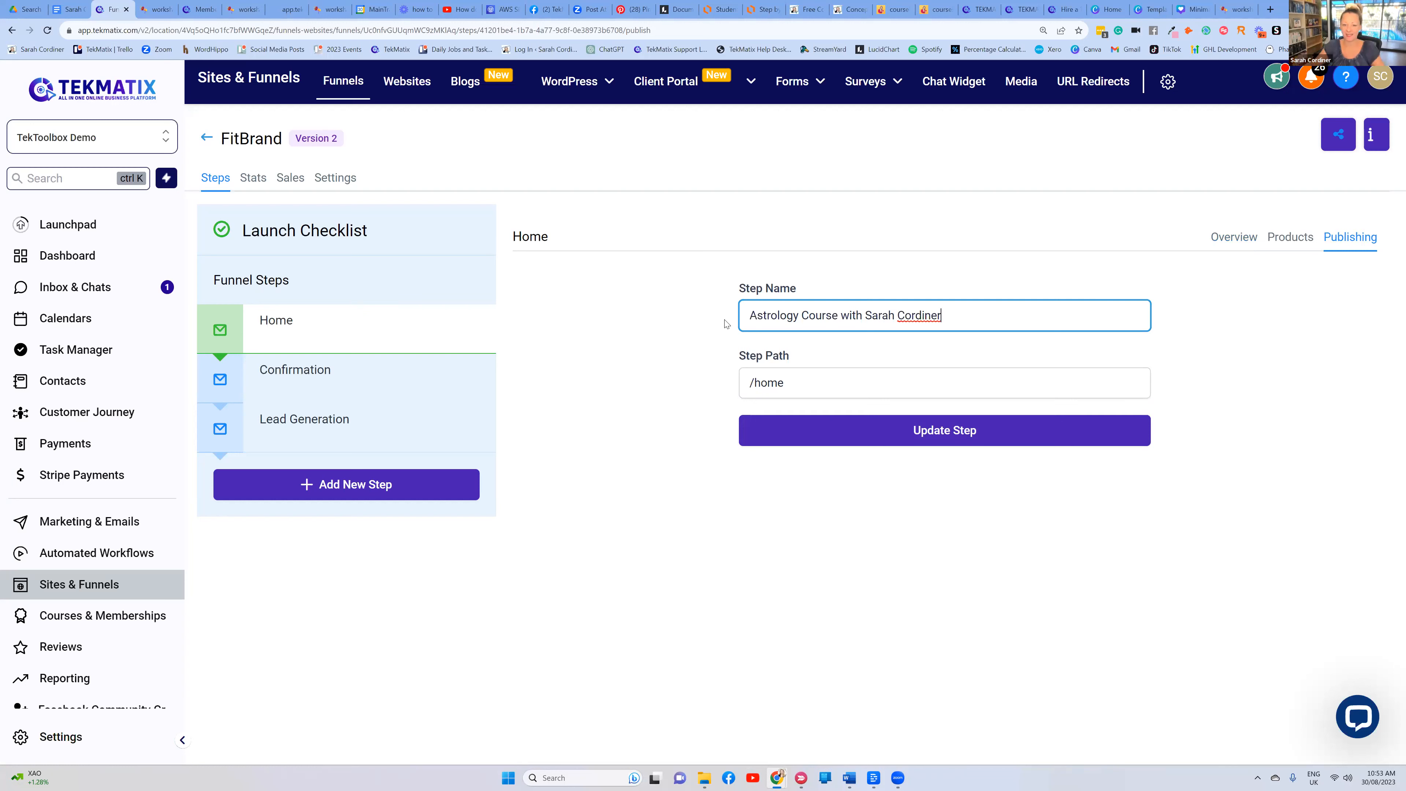
pyautogui.click(800, 382)
pyautogui.press('BackSpace')
pyautogui.press('BackSpace')
pyautogui.press('BackSpace')
pyautogui.write('astrology')
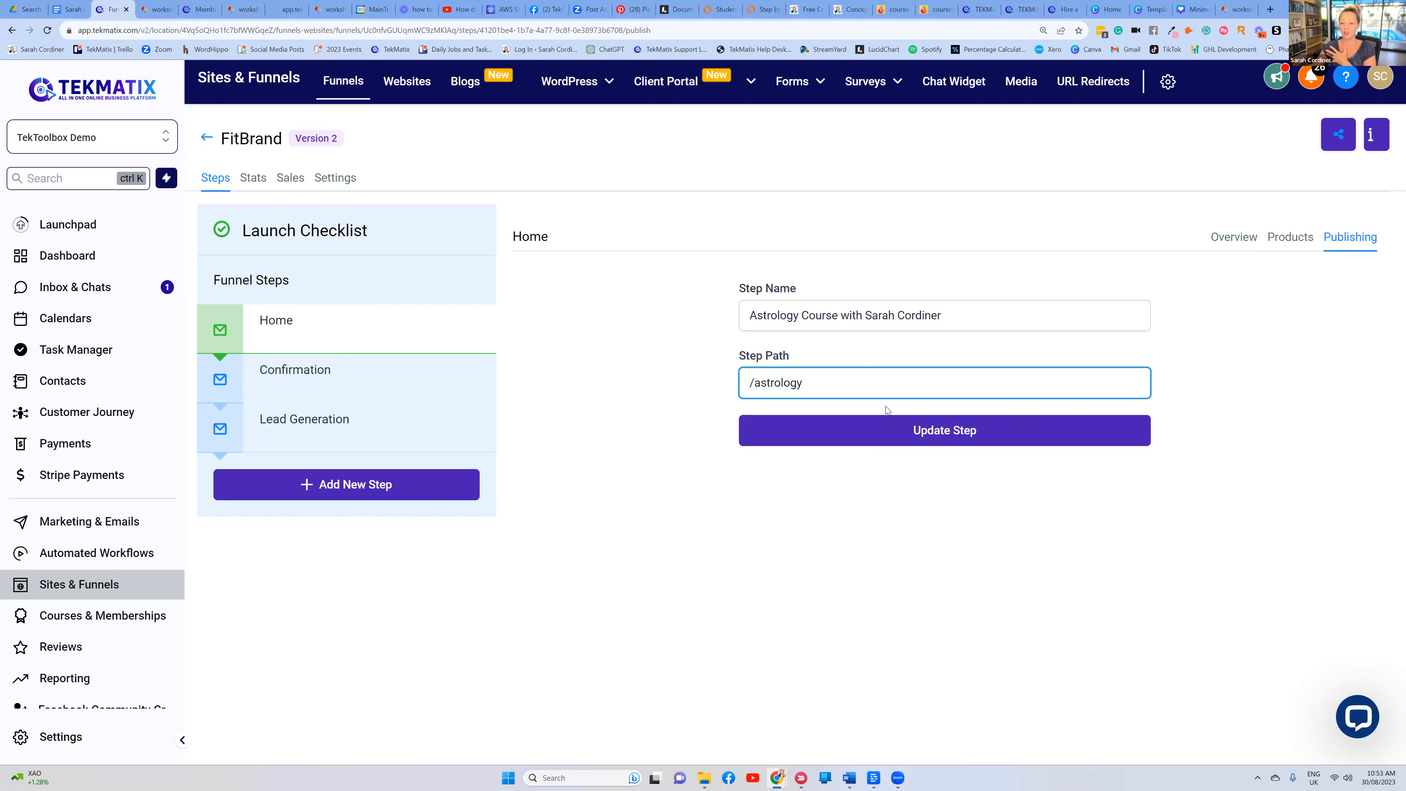
pyautogui.click(962, 427)
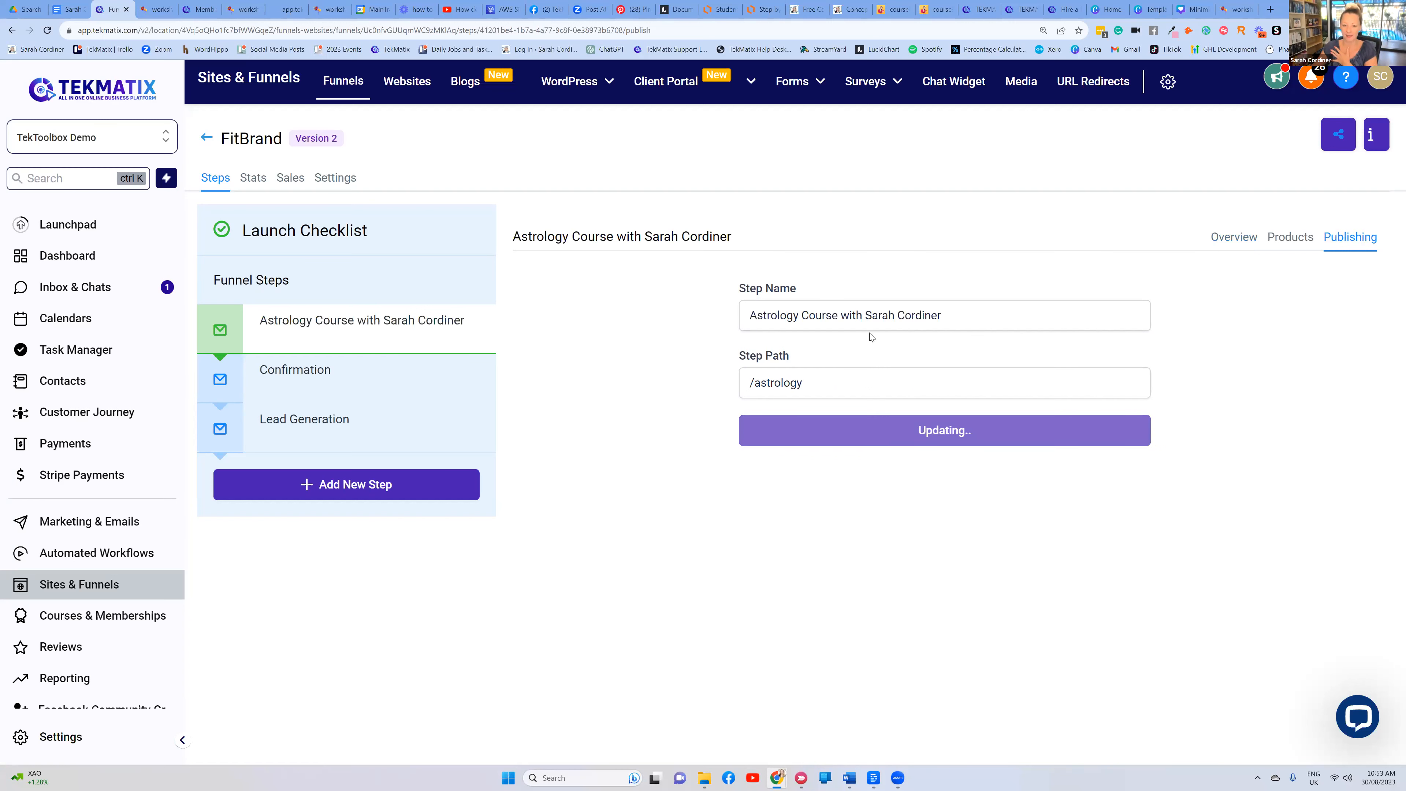
# Rename the FitBrand funnel to 'Astrology course with' plus the instructor's name
pyautogui.click(335, 178)
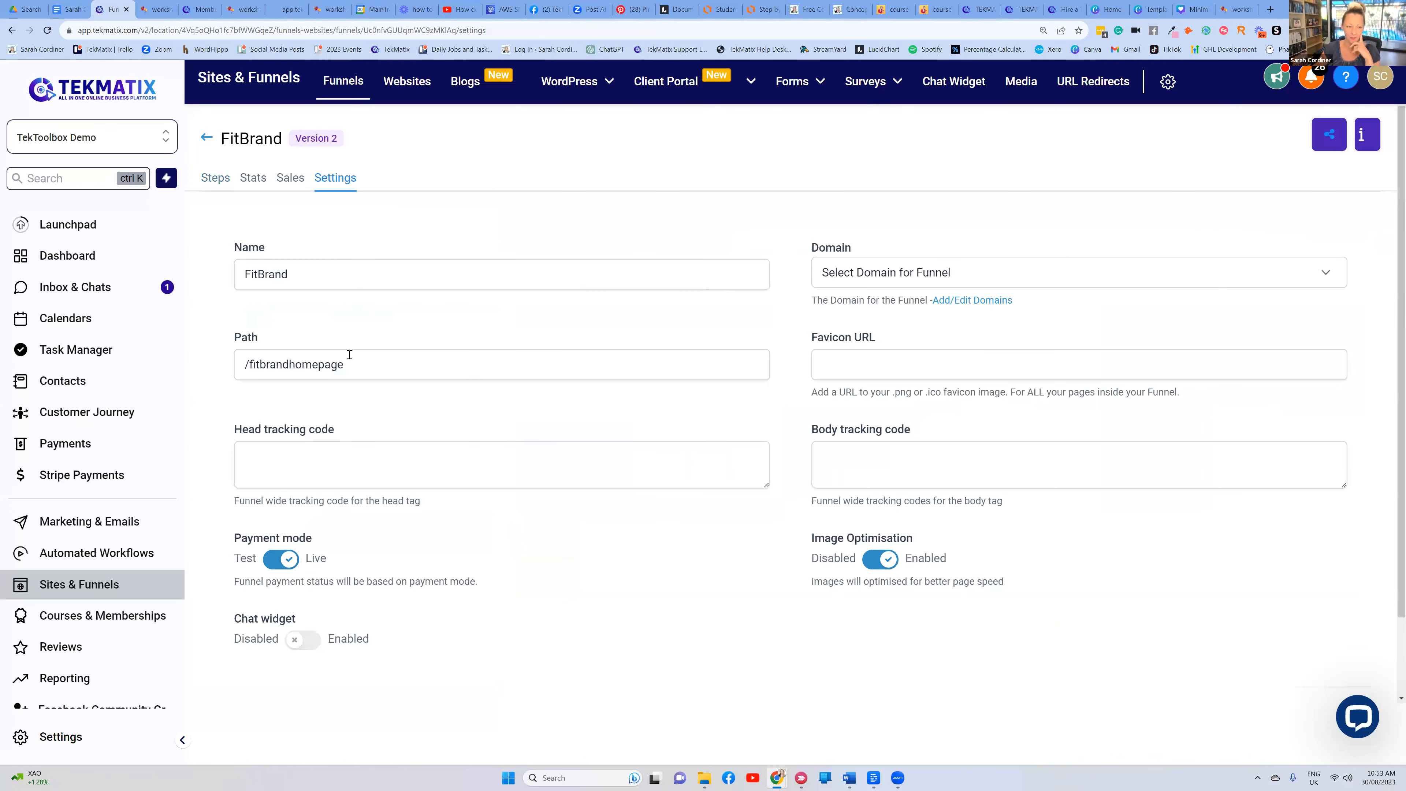
pyautogui.click(311, 274)
pyautogui.hotkey('ctrl', 'a')
pyautogui.press('BackSpace')
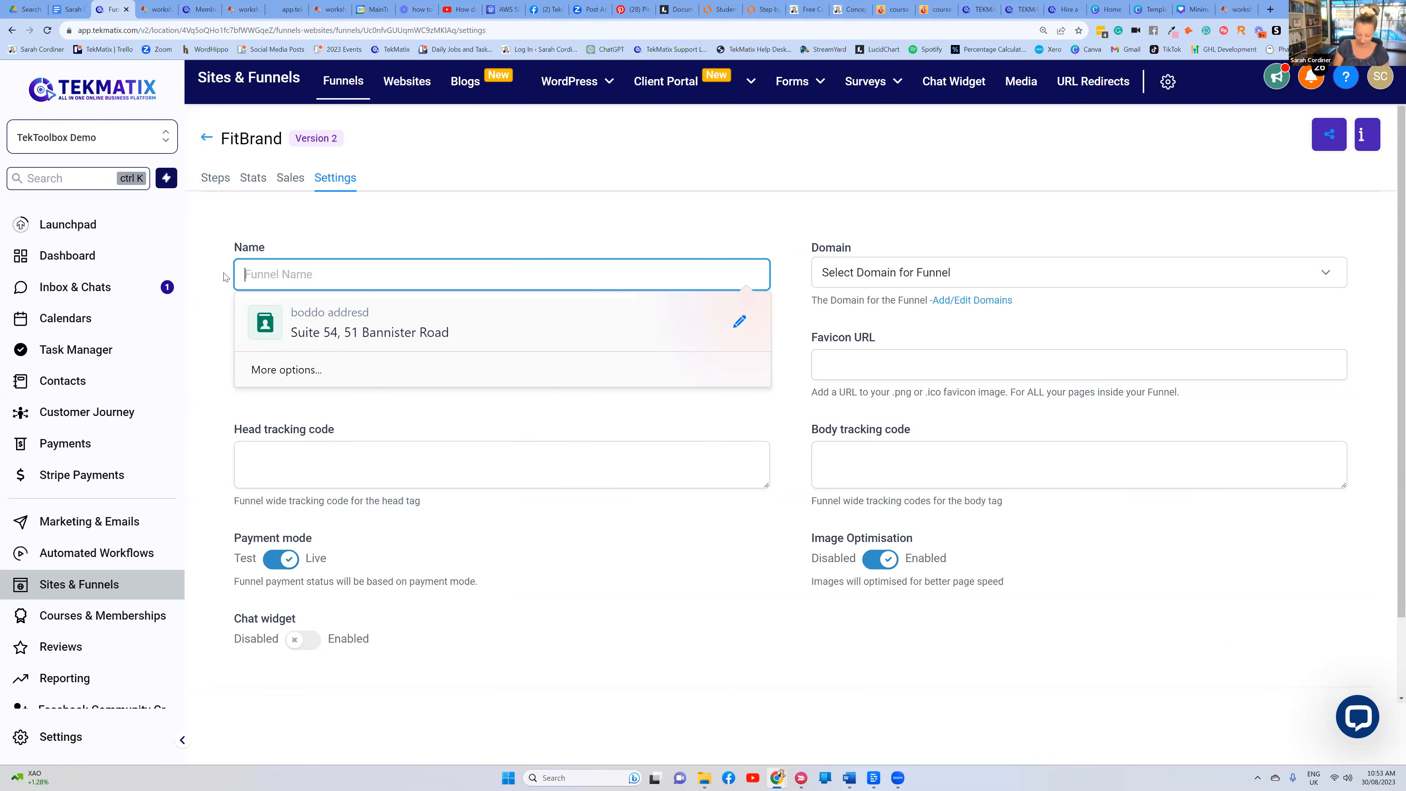
pyautogui.write('Astrology course')
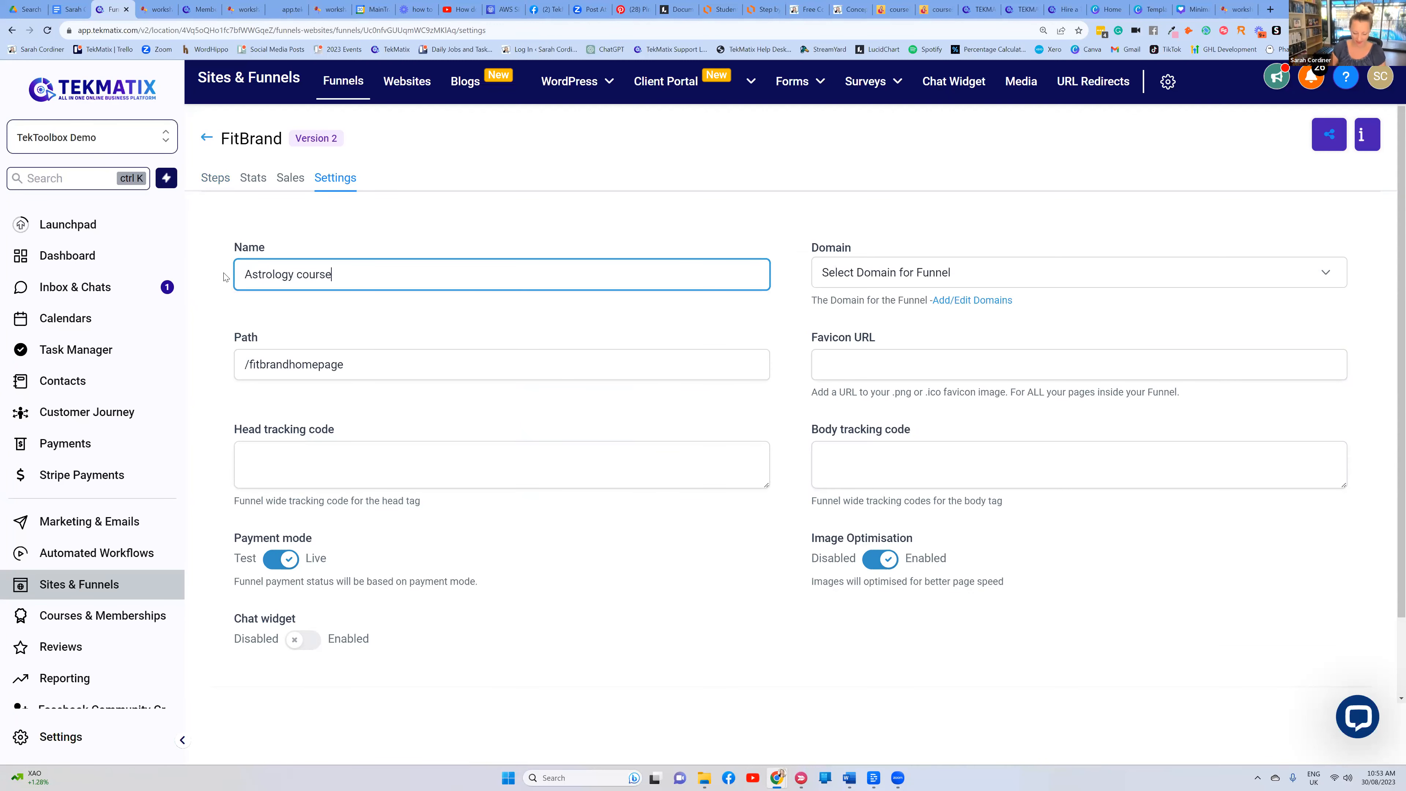
pyautogui.write(' with sarah')
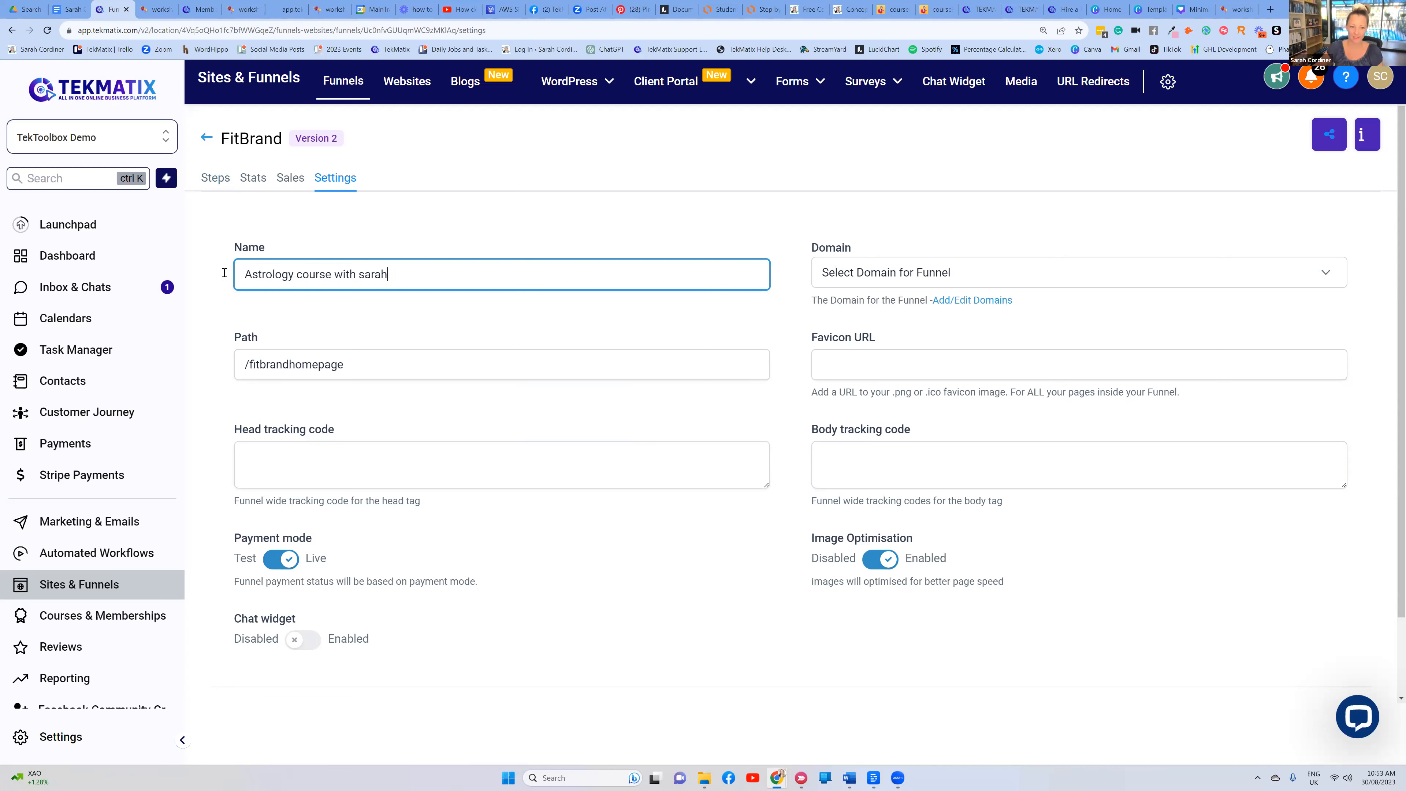
# Put the funnel on learn.tekmatix.com with path /astrologycourse, save, and dismiss the path notice
pyautogui.click(927, 277)
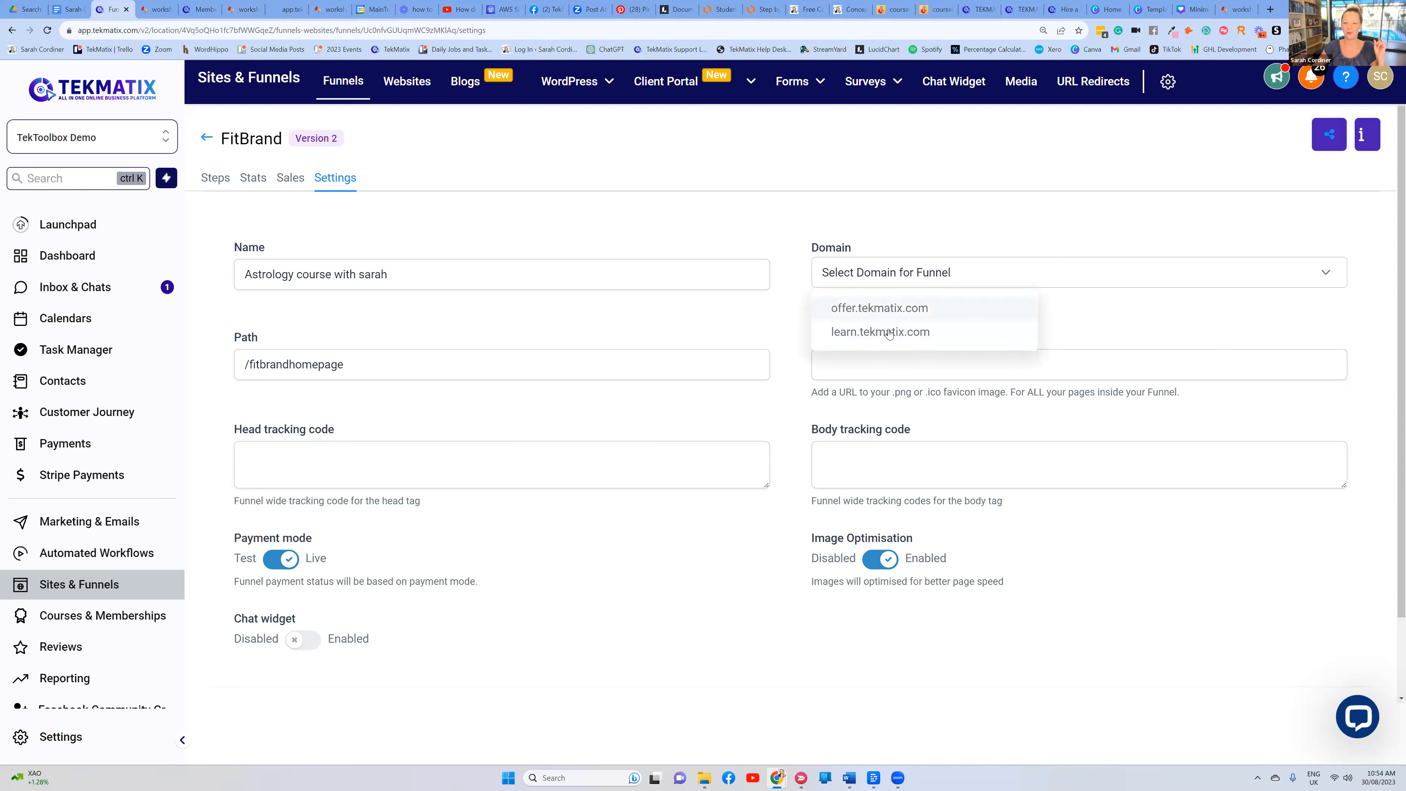
pyautogui.click(889, 338)
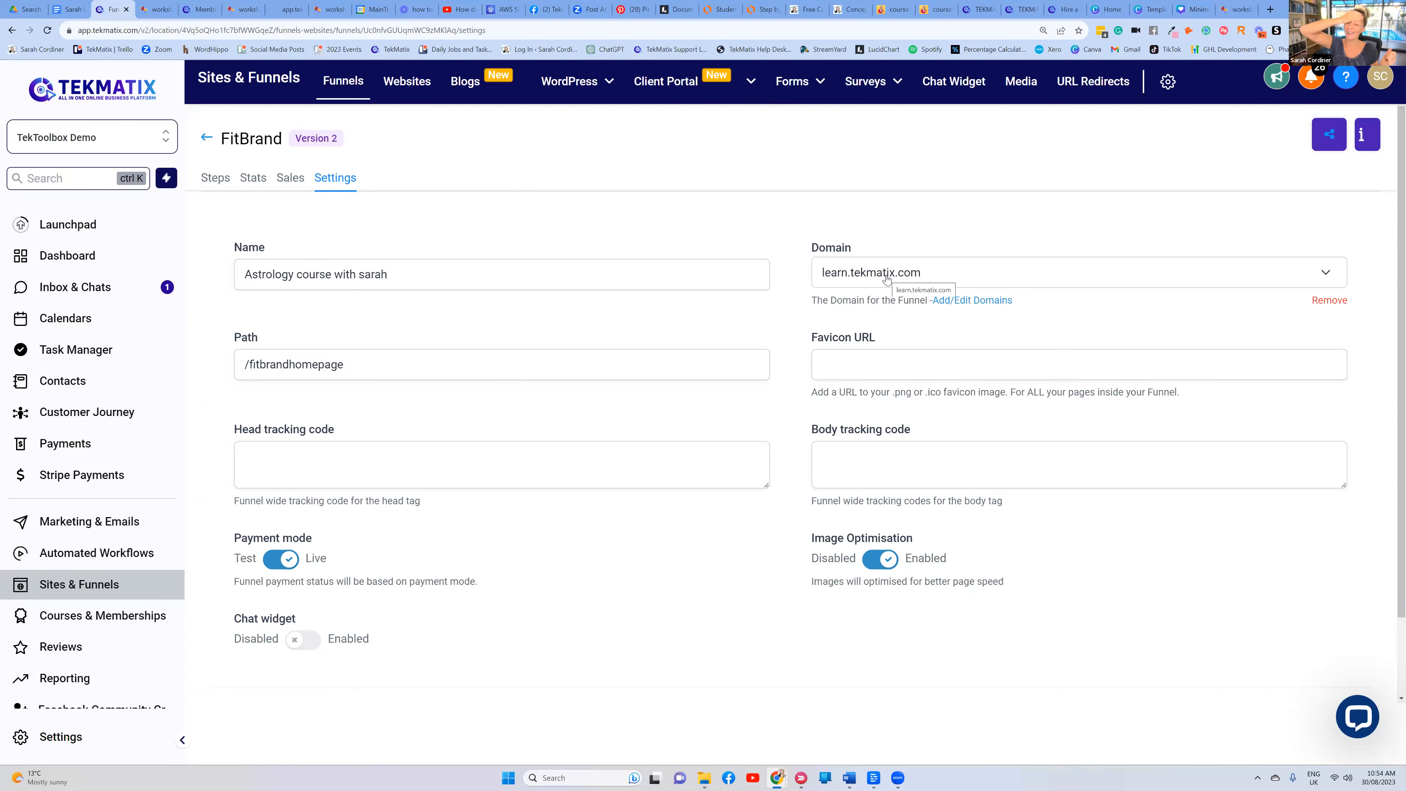
pyautogui.click(863, 280)
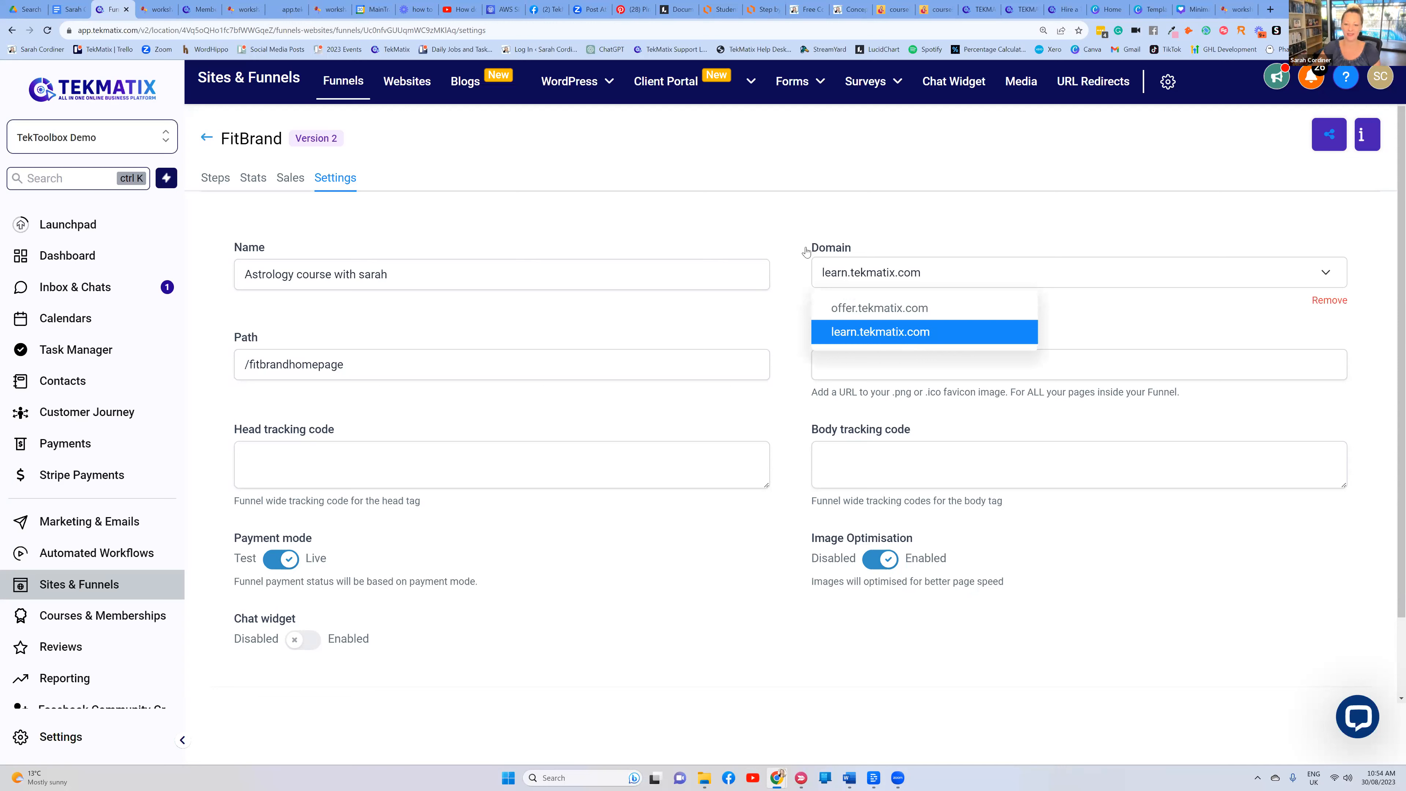
pyautogui.click(856, 334)
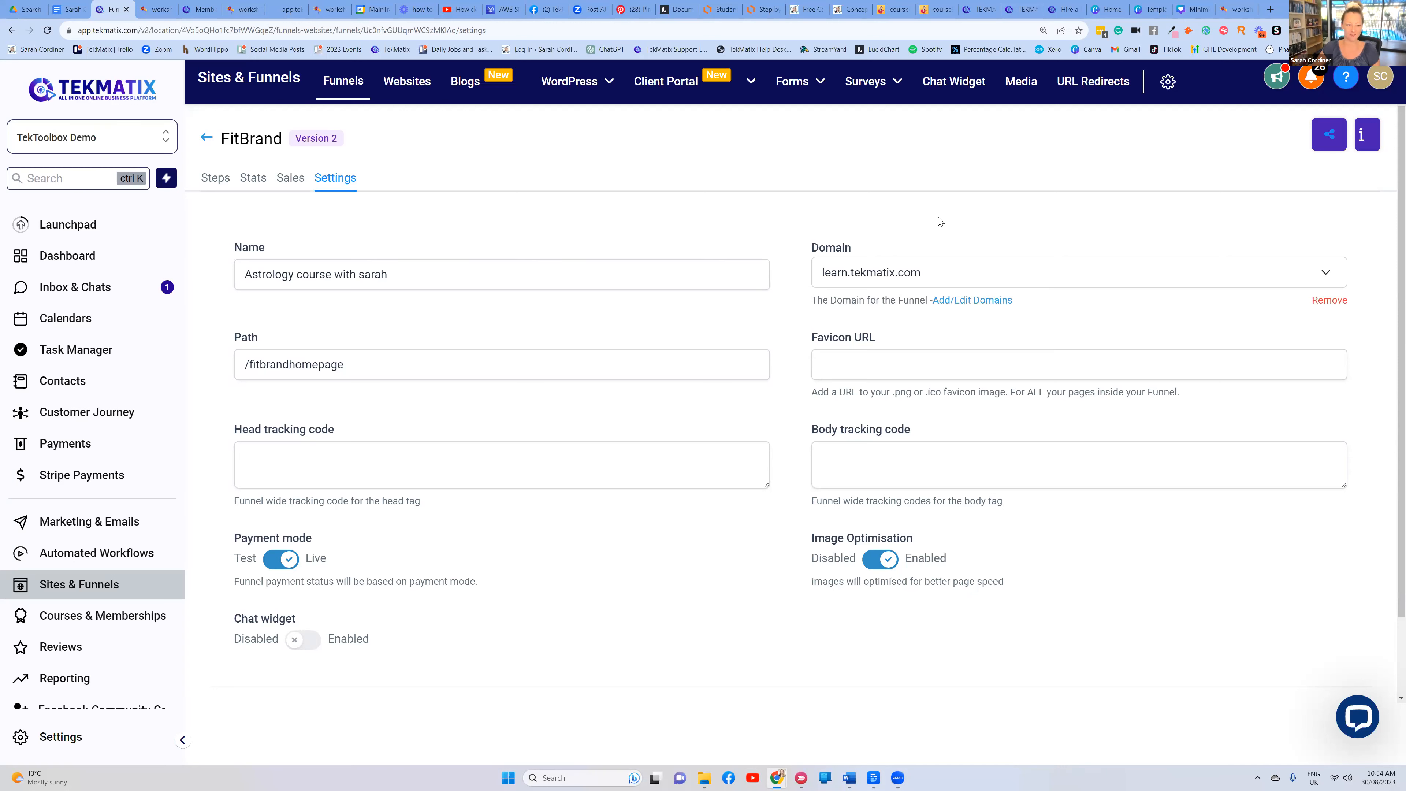
pyautogui.moveTo(364, 368); pyautogui.dragTo(251, 374)
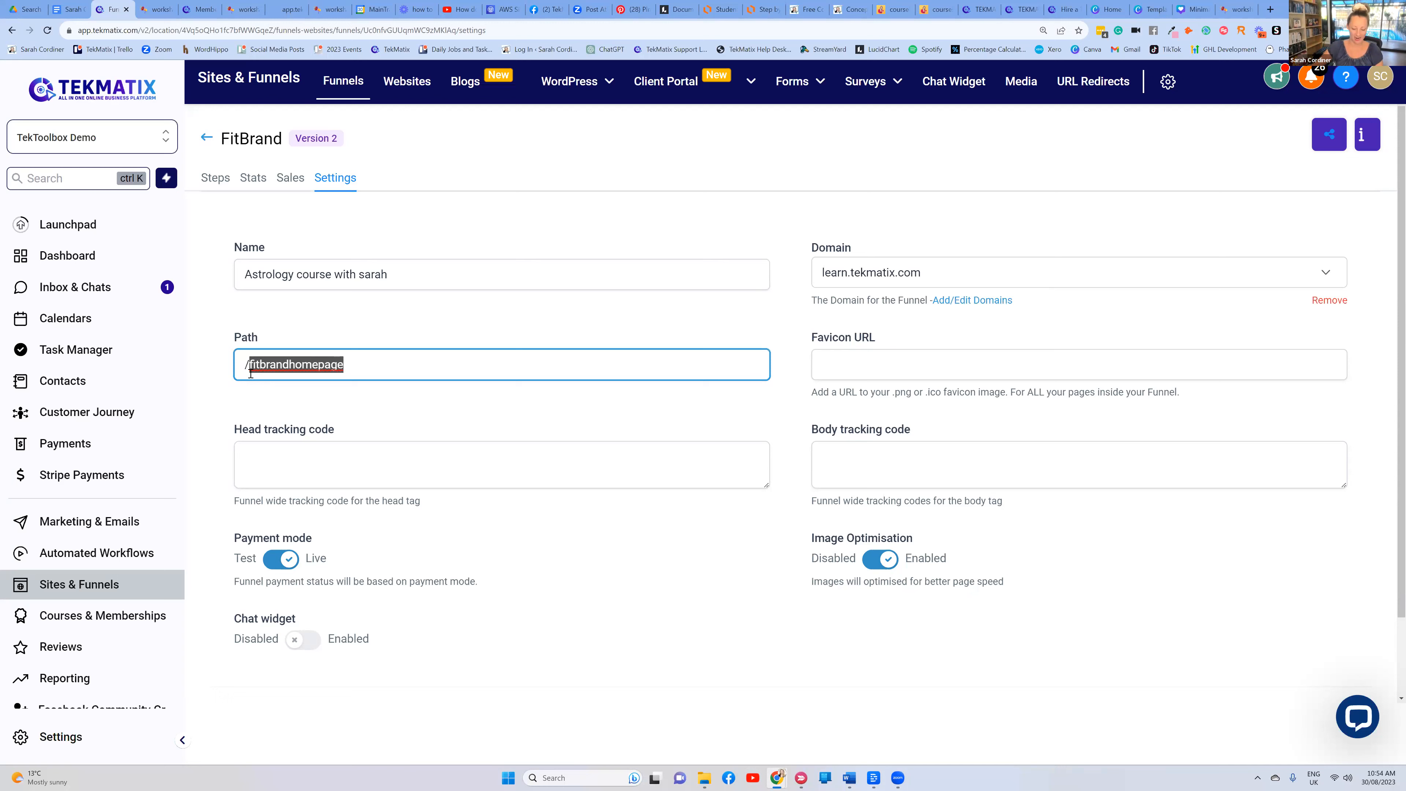
pyautogui.write('astrology')
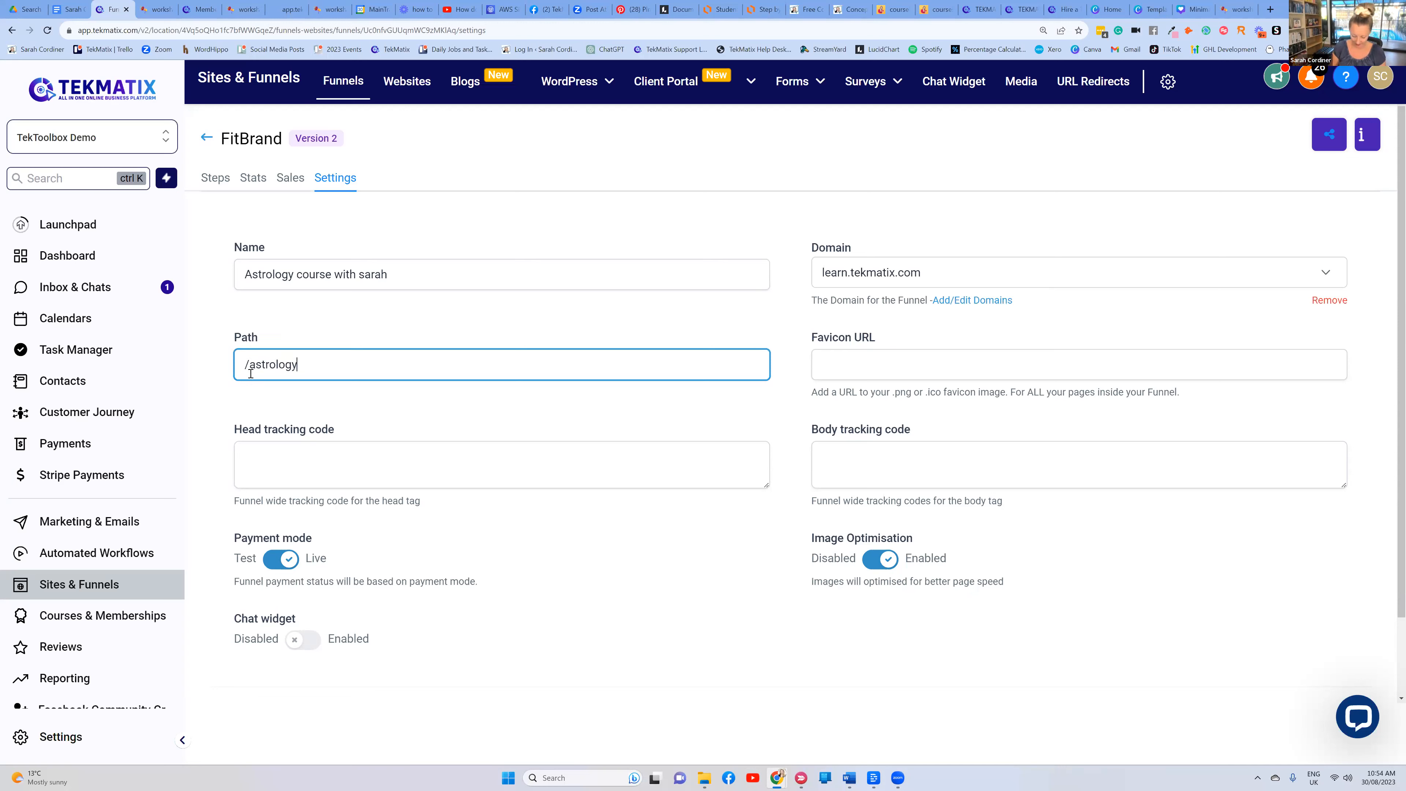
pyautogui.write('course')
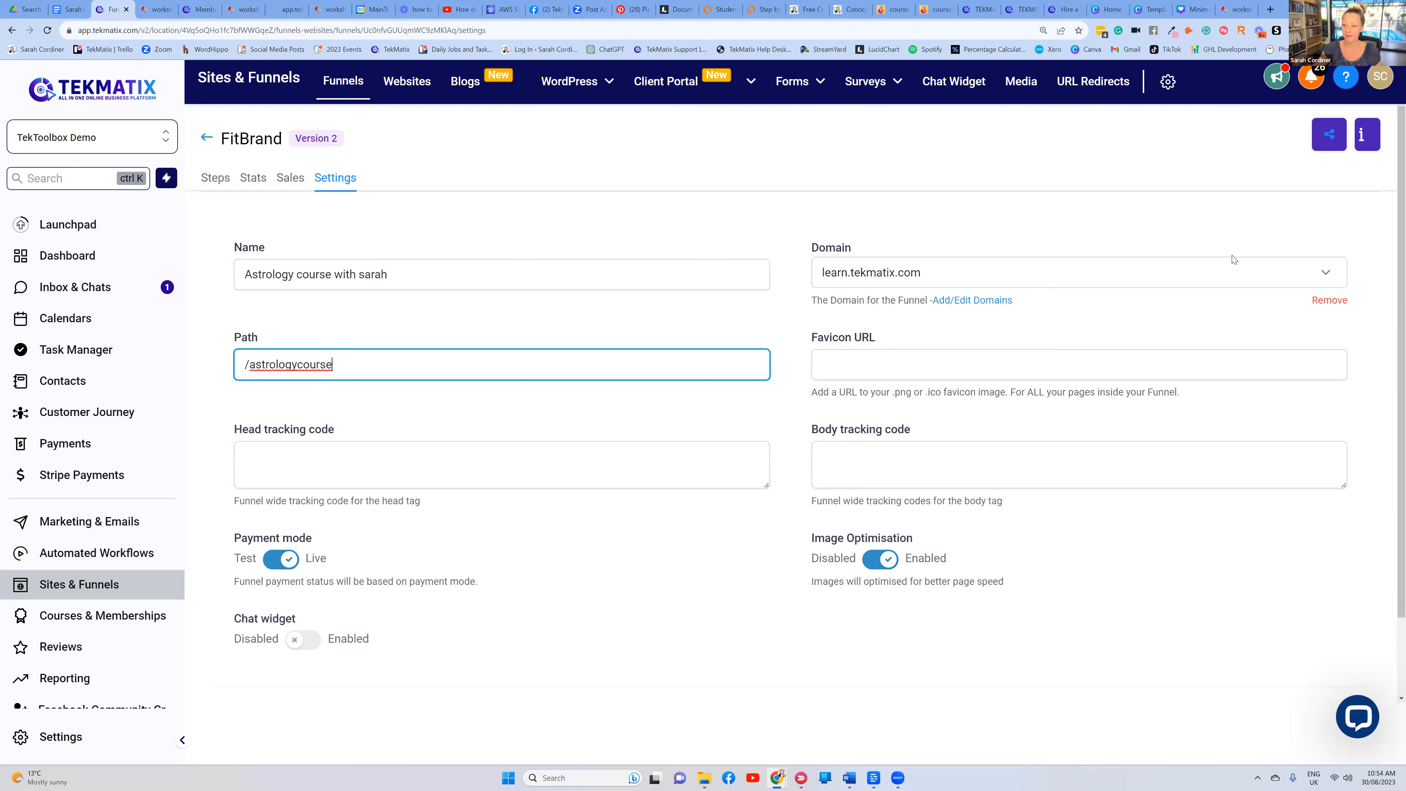
pyautogui.scroll(-2, 548, 477)
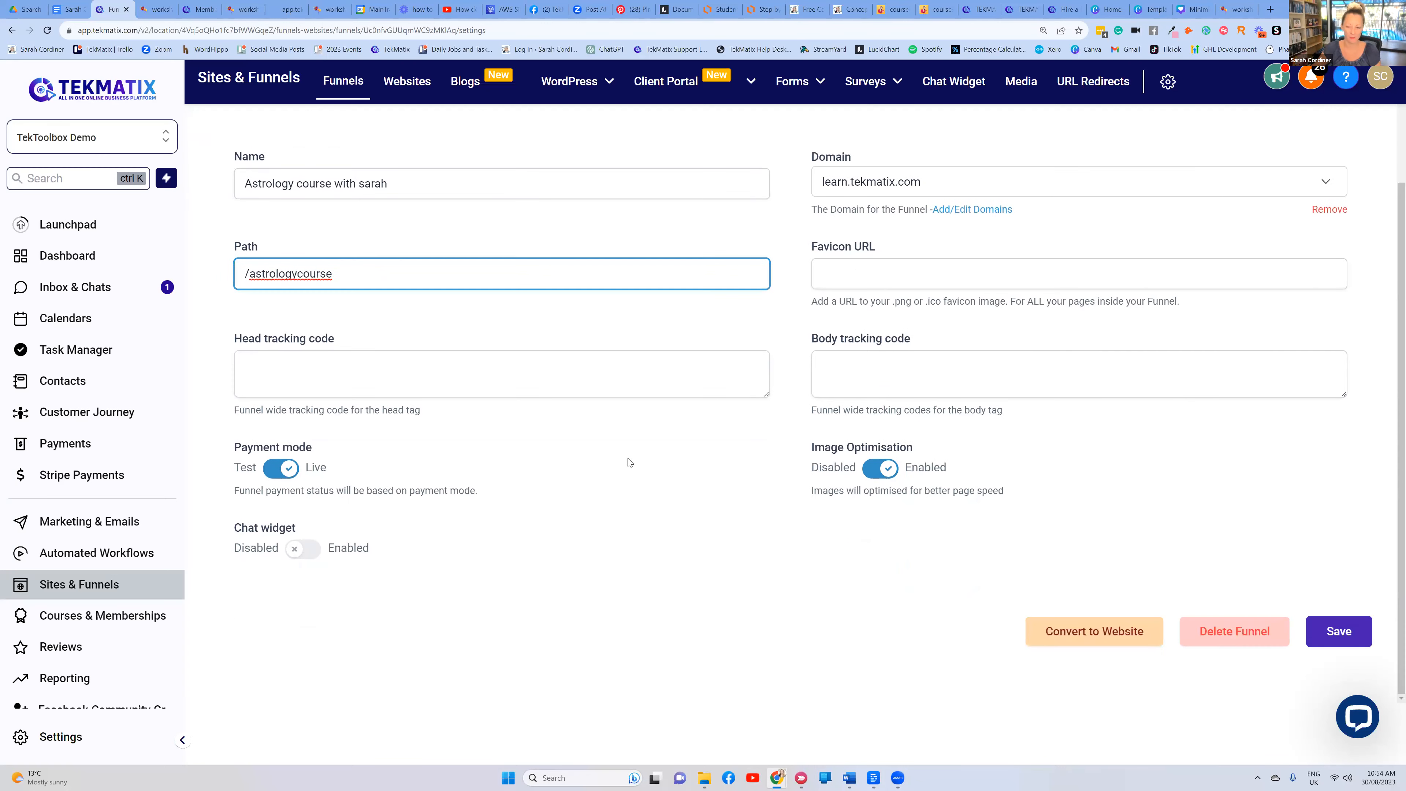
pyautogui.click(1342, 636)
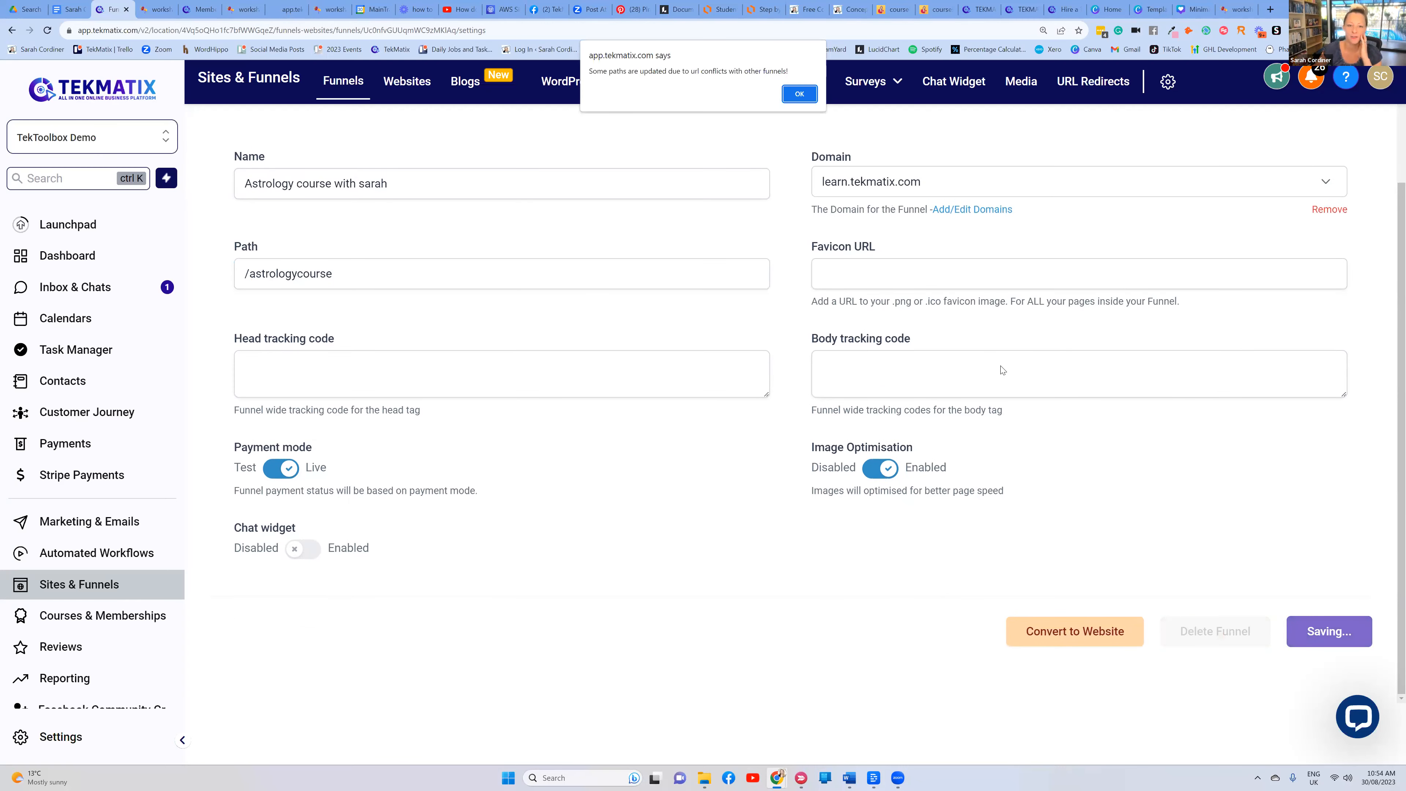
pyautogui.press('Return')
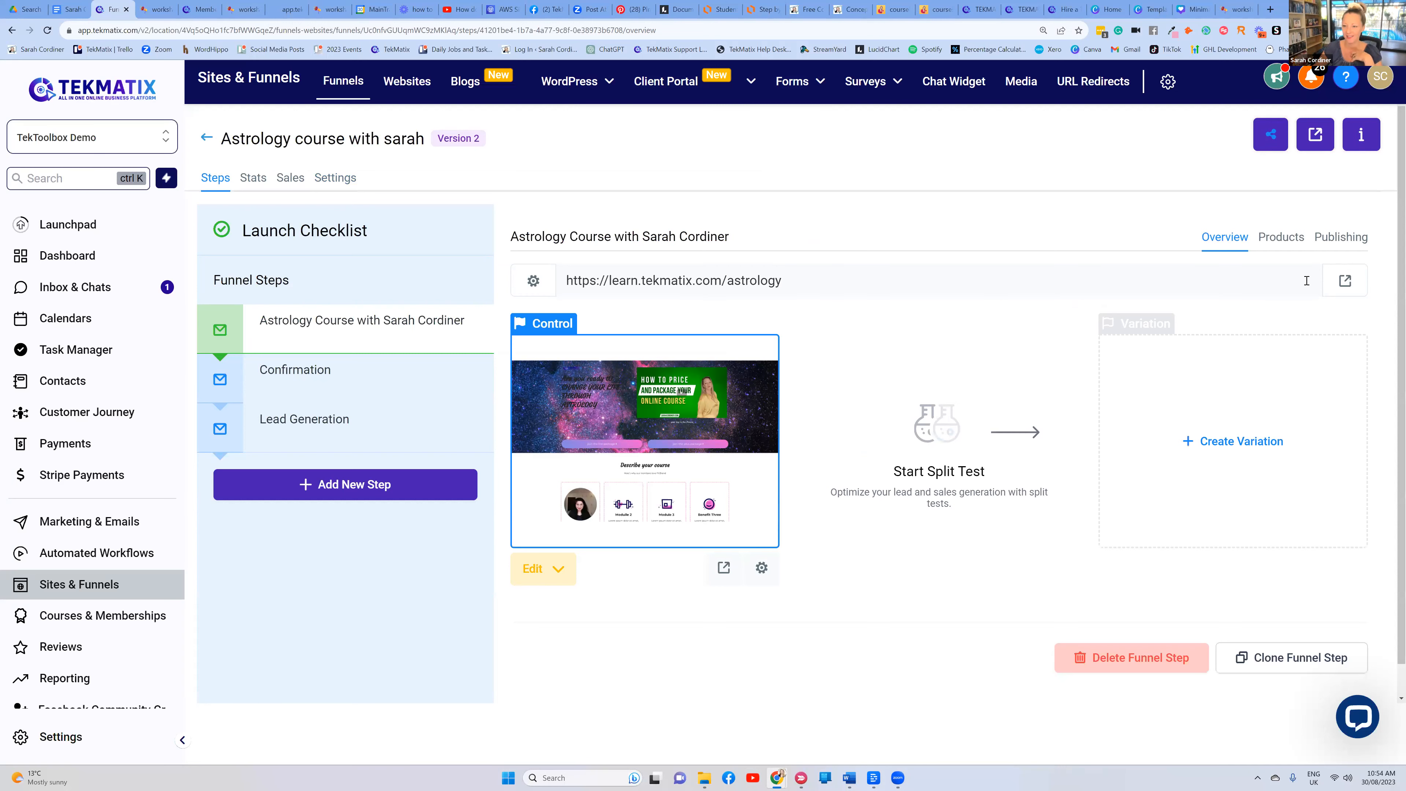
# View the live page at learn.tekmatix.com/astrology, then return to the flowchart
pyautogui.click(1345, 280)
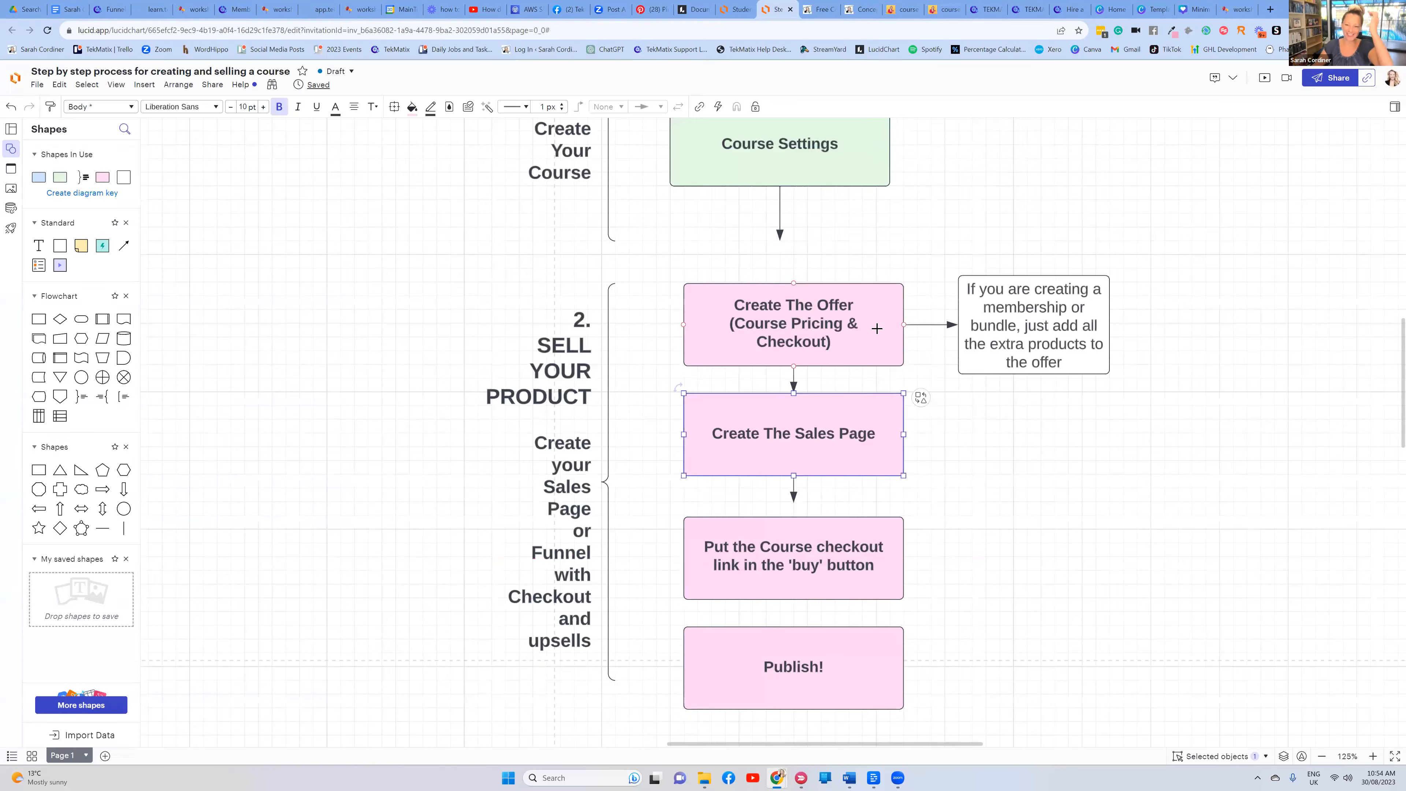
pyautogui.scroll(-3, 775, 388)
pyautogui.click(771, 422)
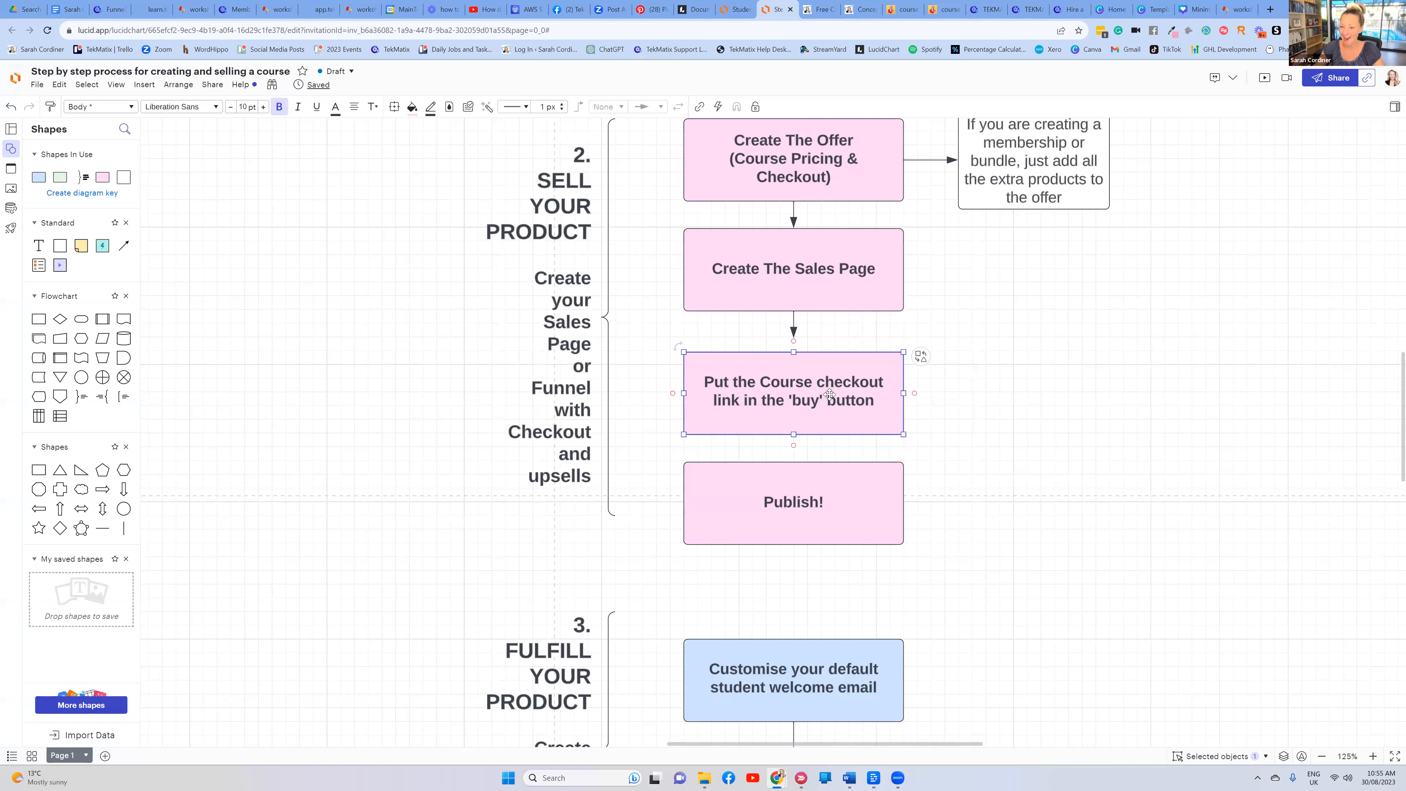
# Advance the flowchart to Publish! and highlight the funnel step's learn.tekmatix.com/astrology URL
pyautogui.scroll(-2, 823, 368)
pyautogui.click(802, 430)
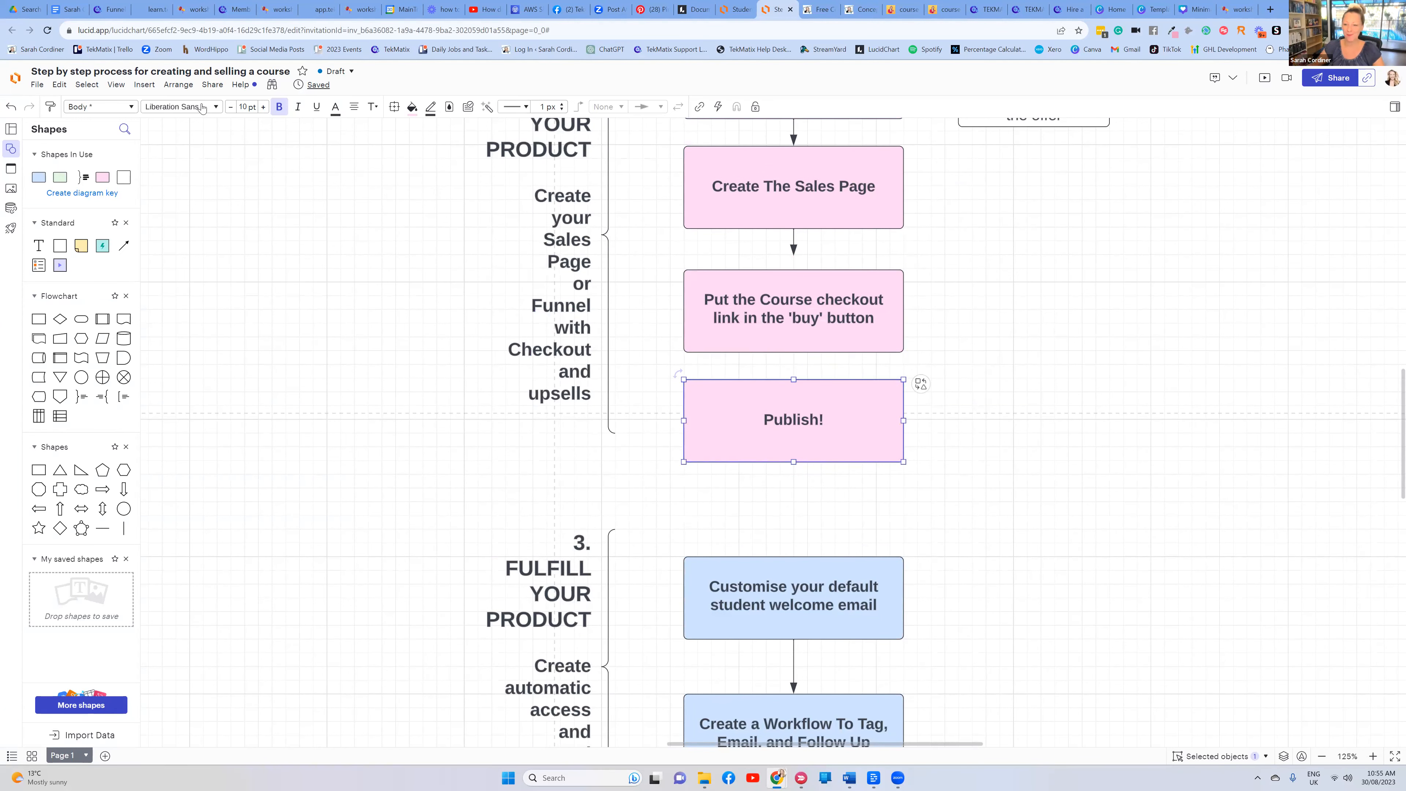
pyautogui.click(110, 9)
pyautogui.moveTo(804, 283); pyautogui.dragTo(524, 282)
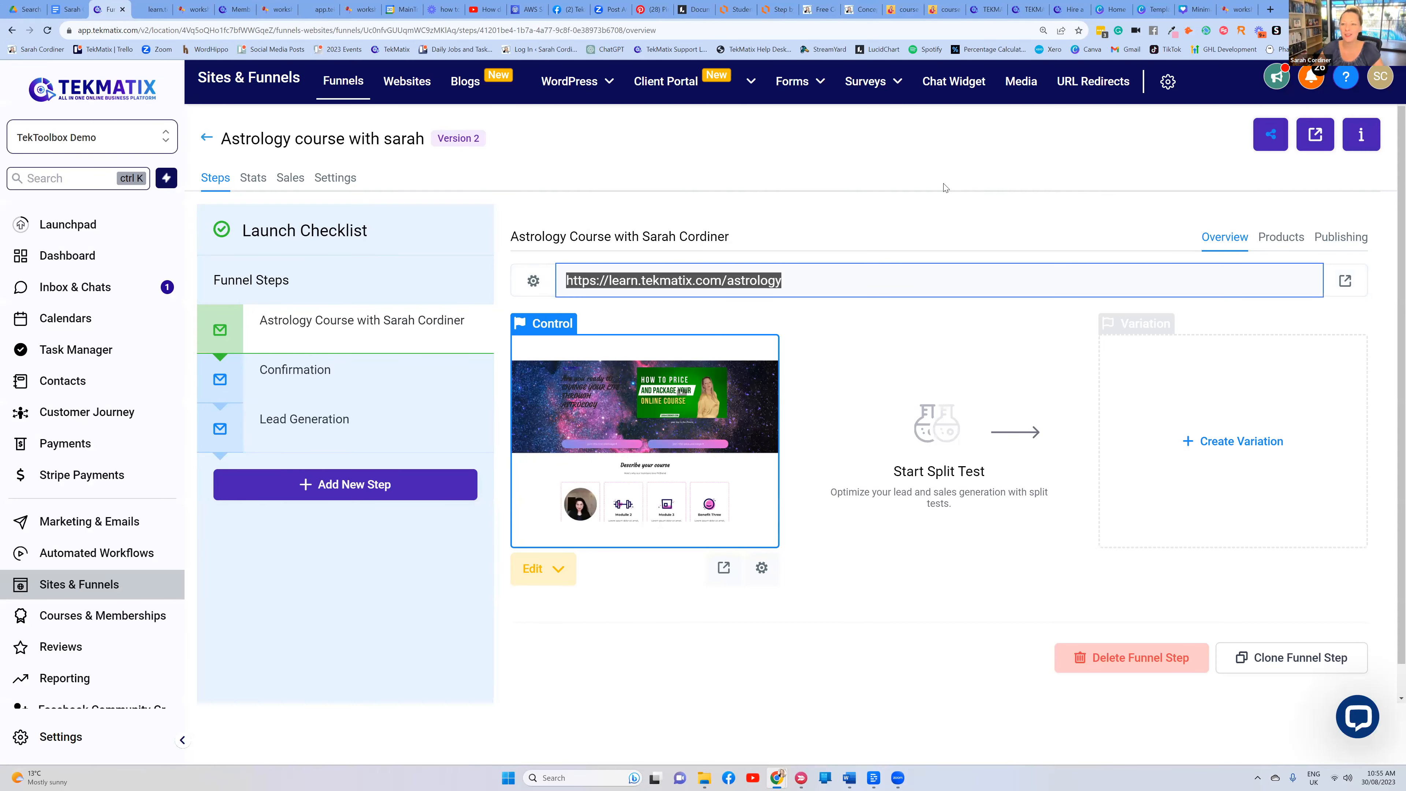
pyautogui.click(829, 225)
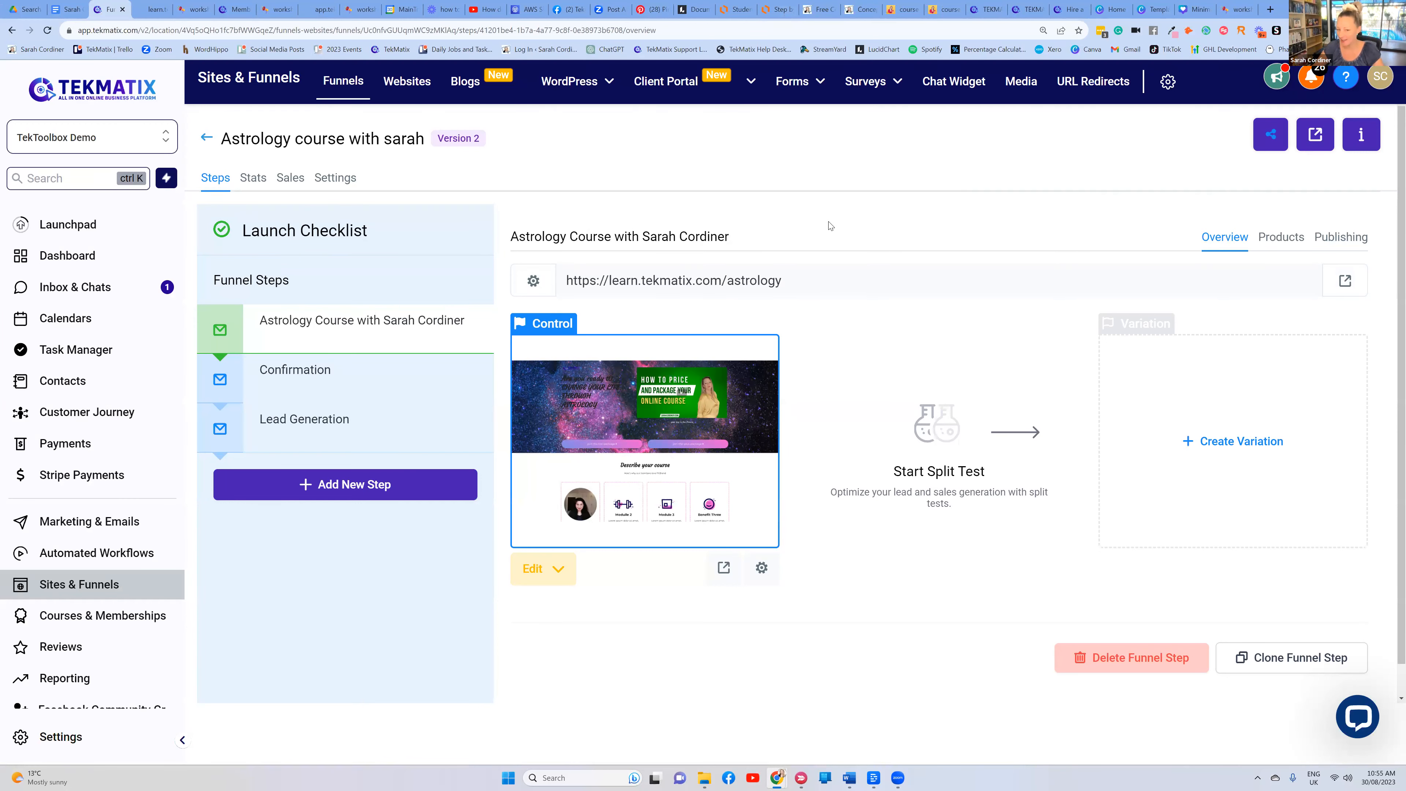
# Open the personal Facebook profile and scroll through the TekMatix cover, Intro and pinned demo post
pyautogui.click(568, 9)
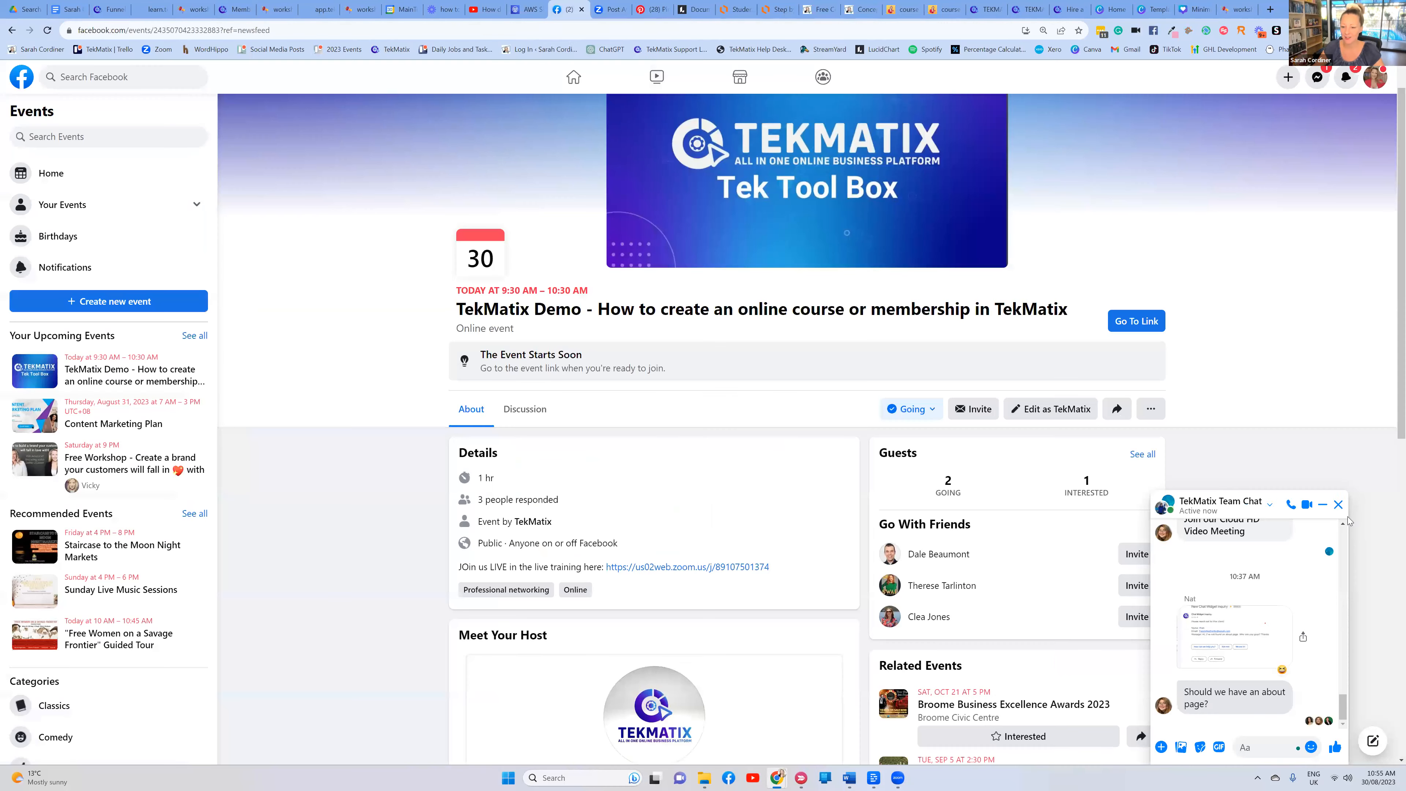
pyautogui.scroll(1, 638, 226)
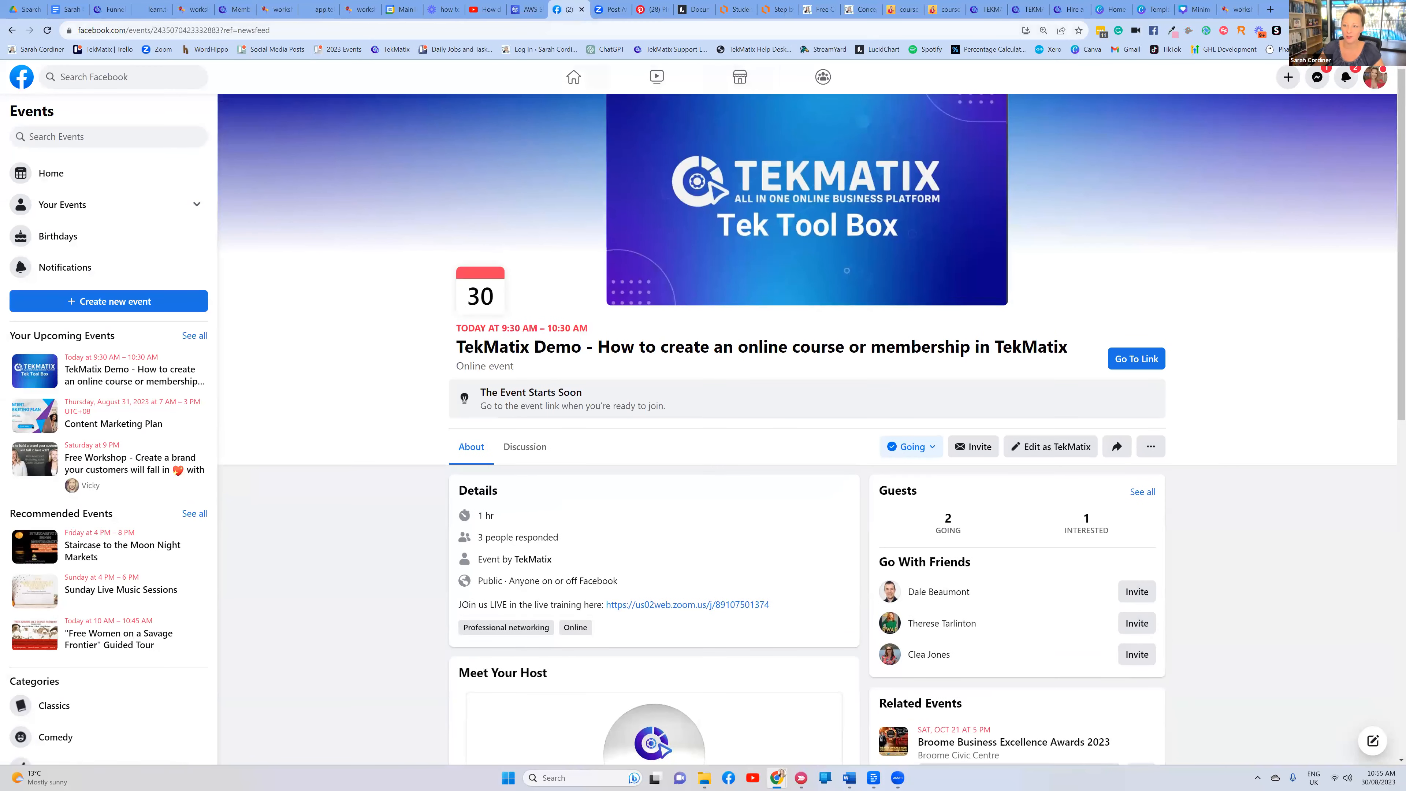
pyautogui.click(1371, 80)
pyautogui.click(1234, 115)
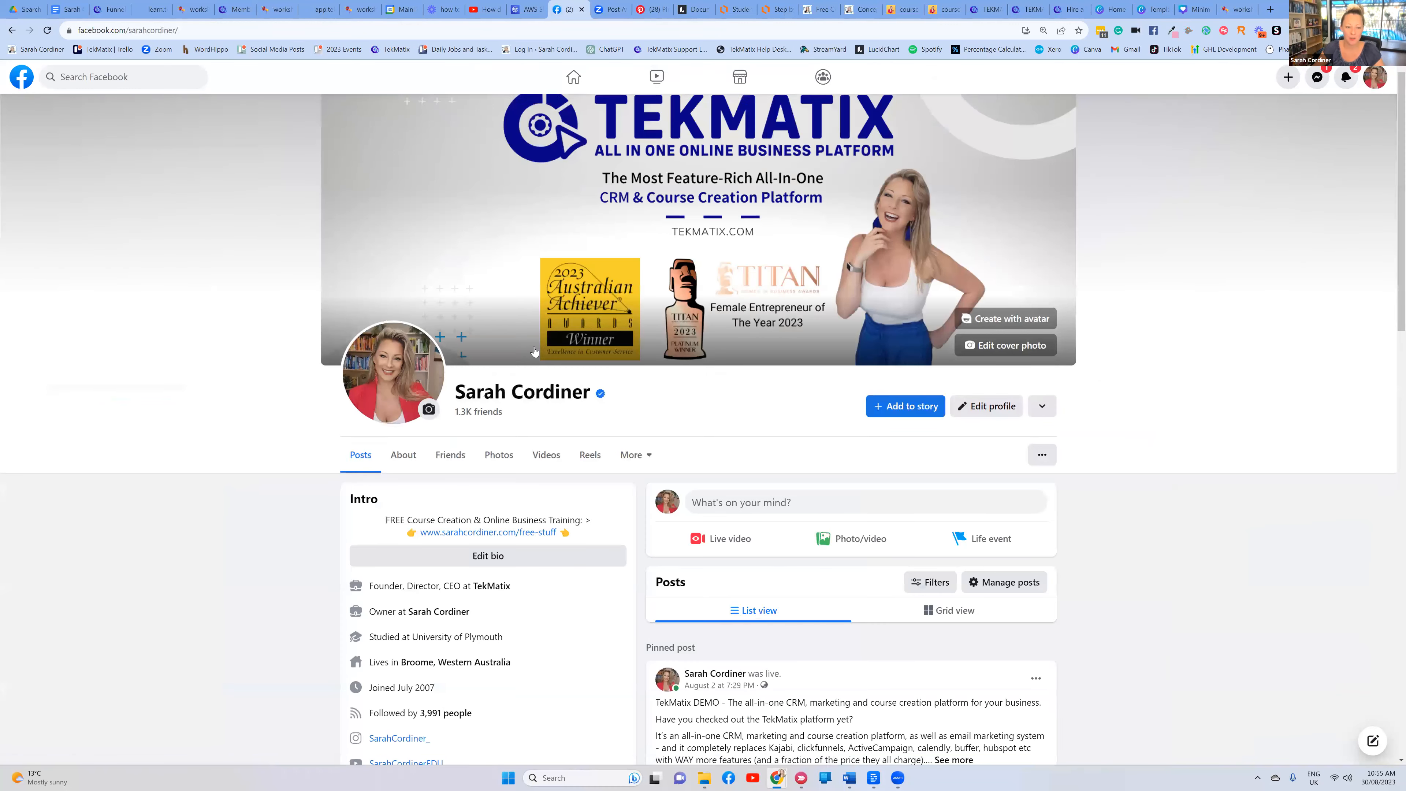
pyautogui.scroll(-4, 511, 304)
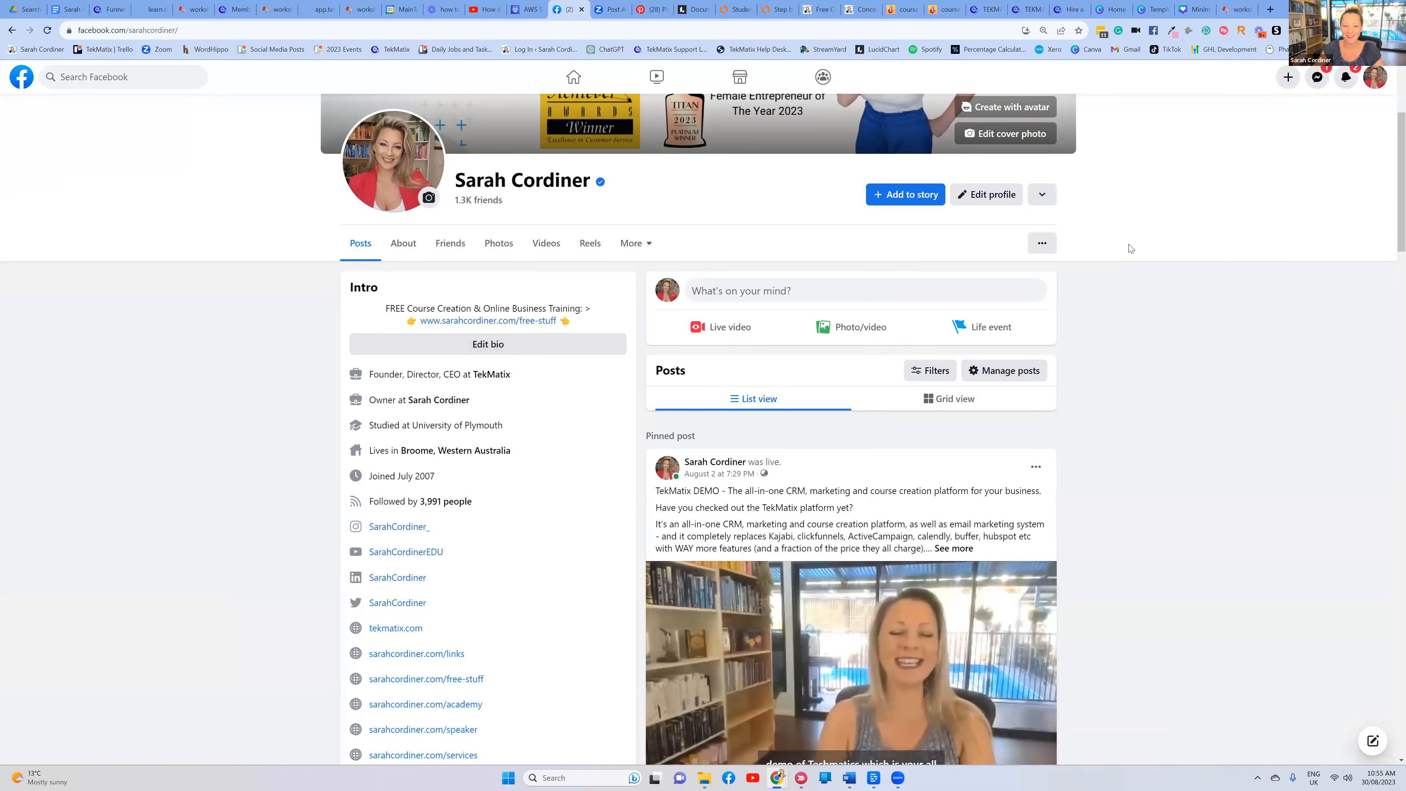
pyautogui.scroll(4, 501, 364)
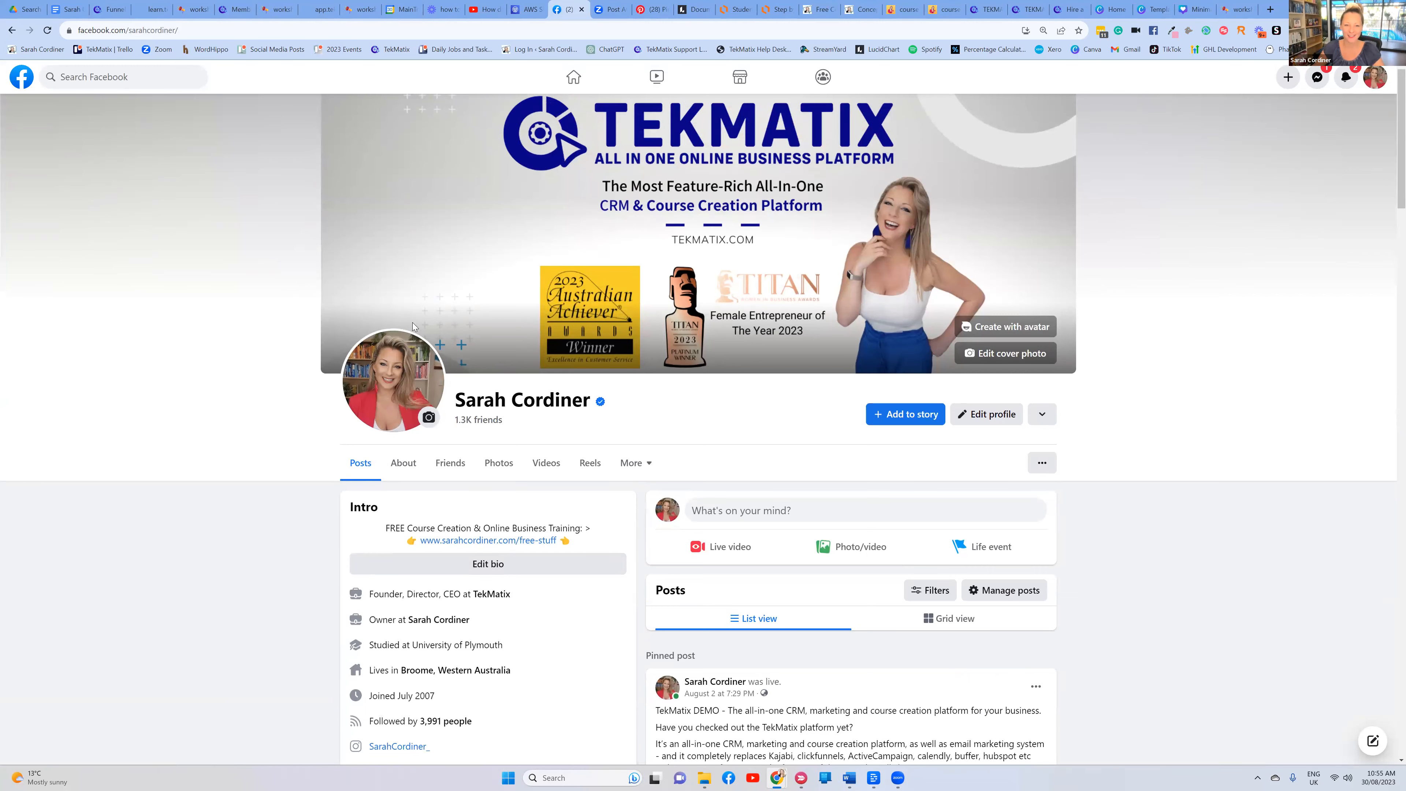
pyautogui.scroll(-1, 587, 326)
pyautogui.scroll(1, 680, 281)
pyautogui.scroll(-5, 476, 272)
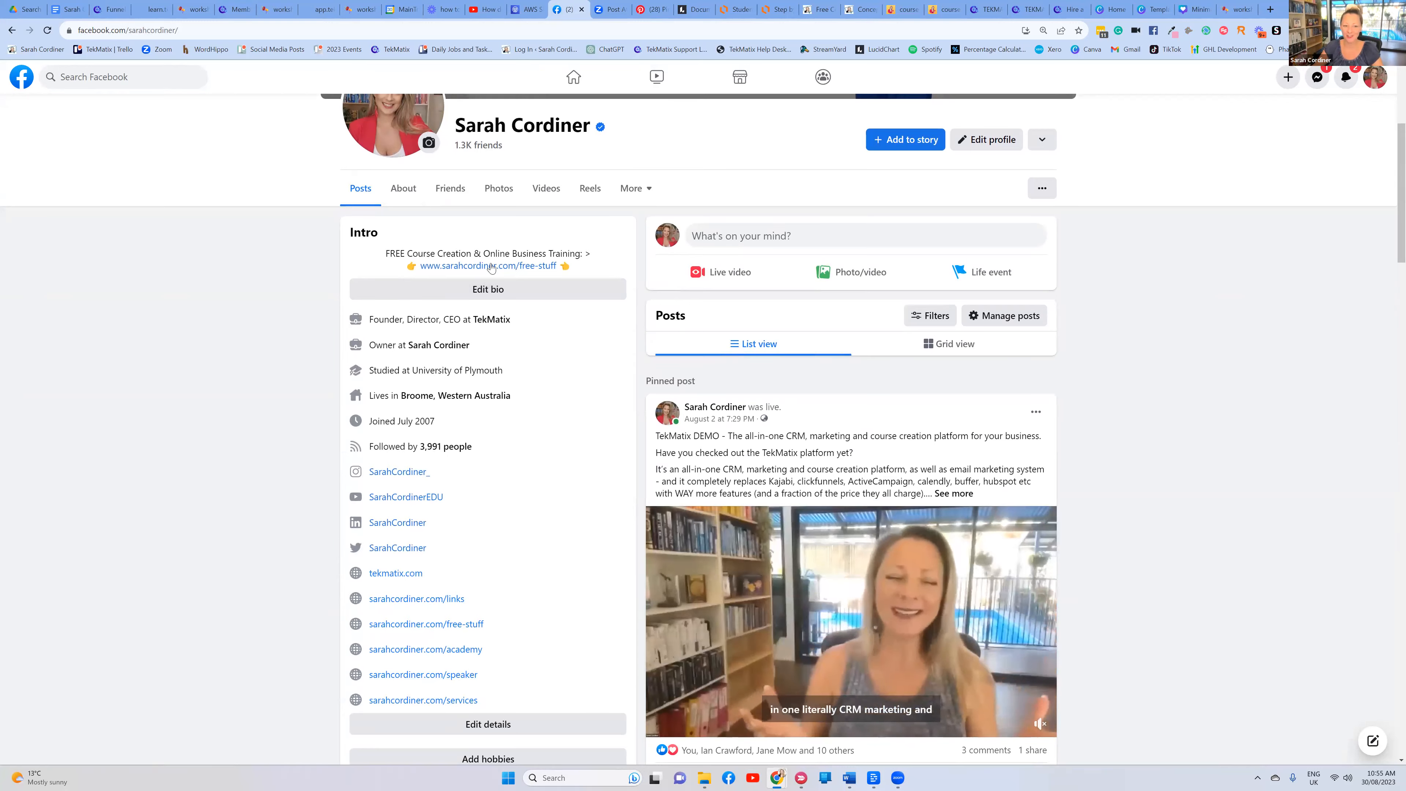
pyautogui.scroll(4, 603, 295)
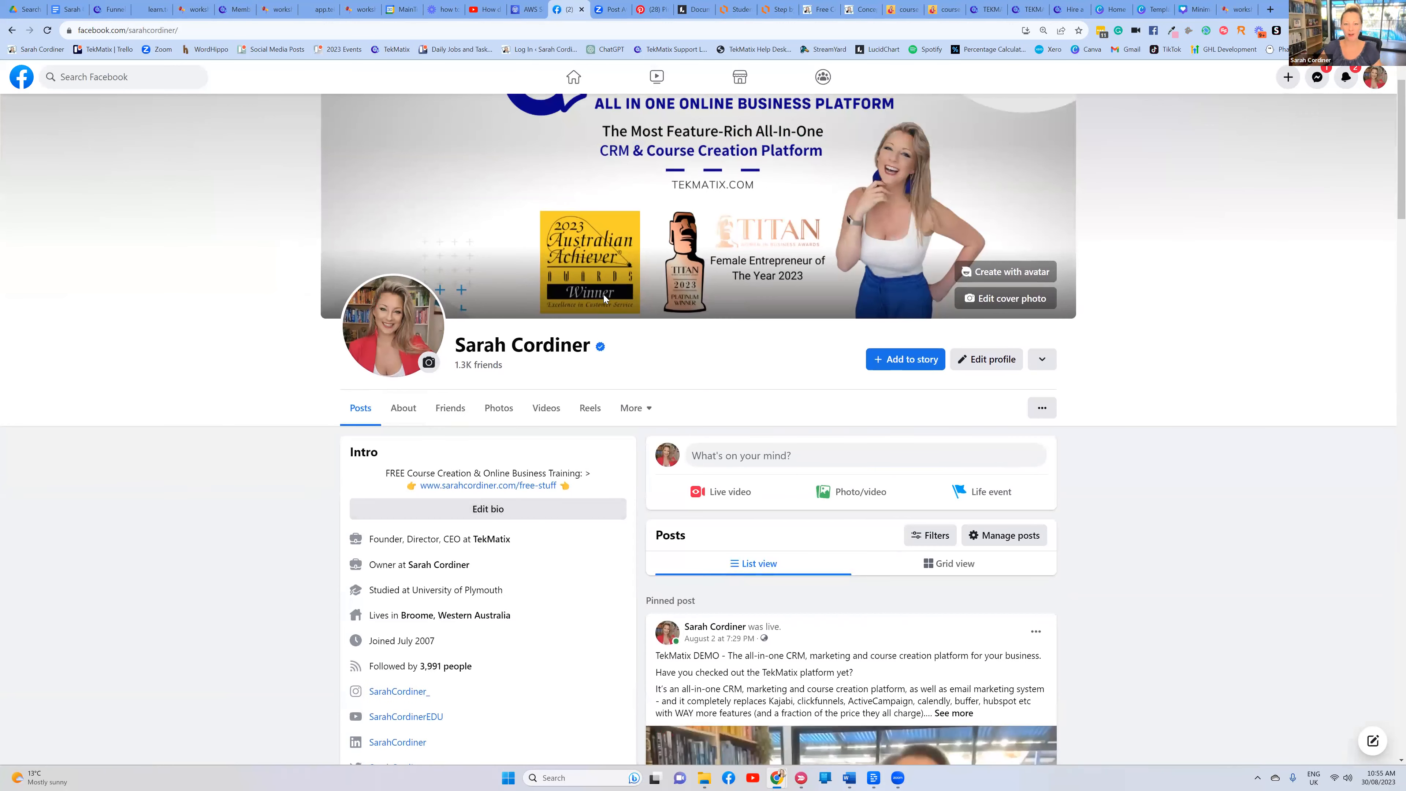
pyautogui.scroll(-1, 732, 418)
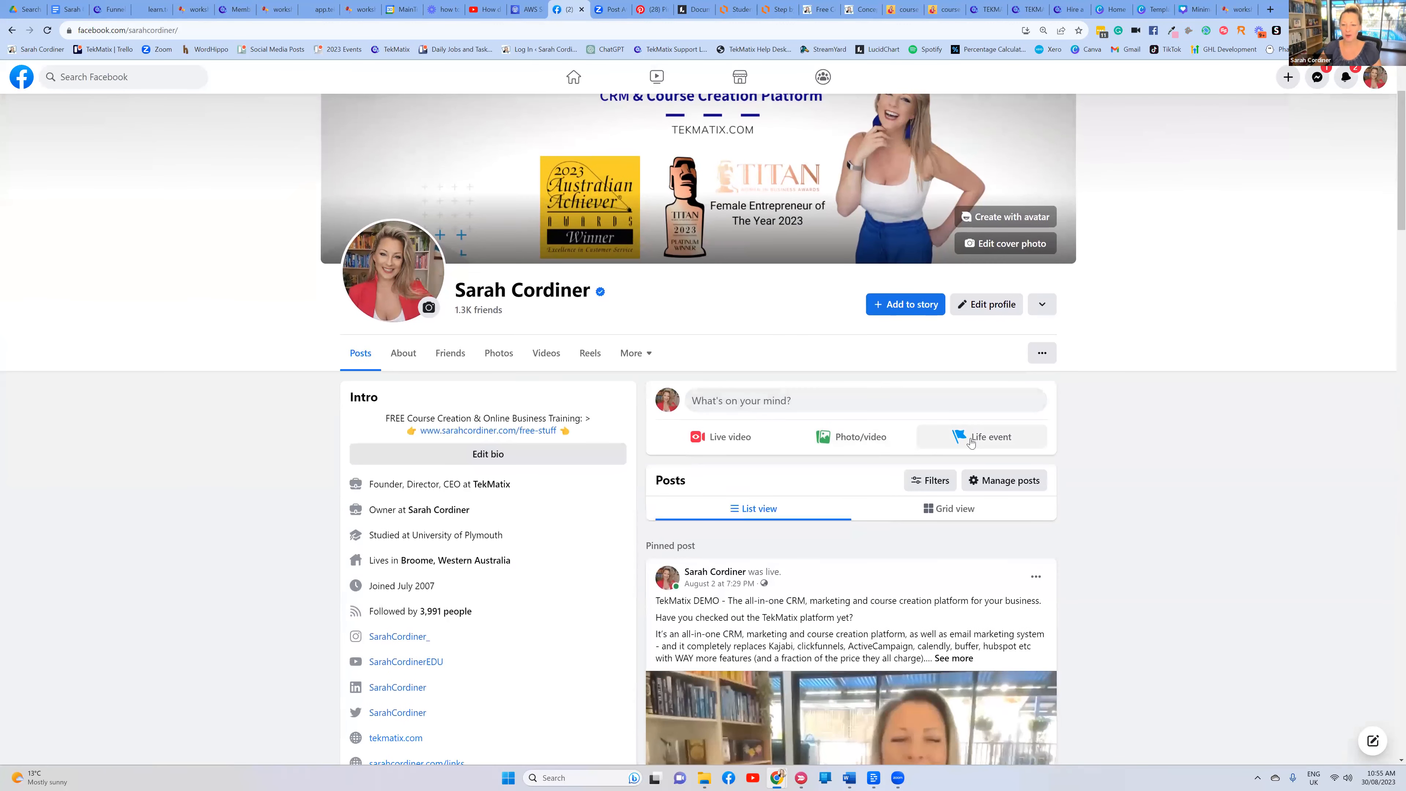
pyautogui.scroll(2, 1033, 441)
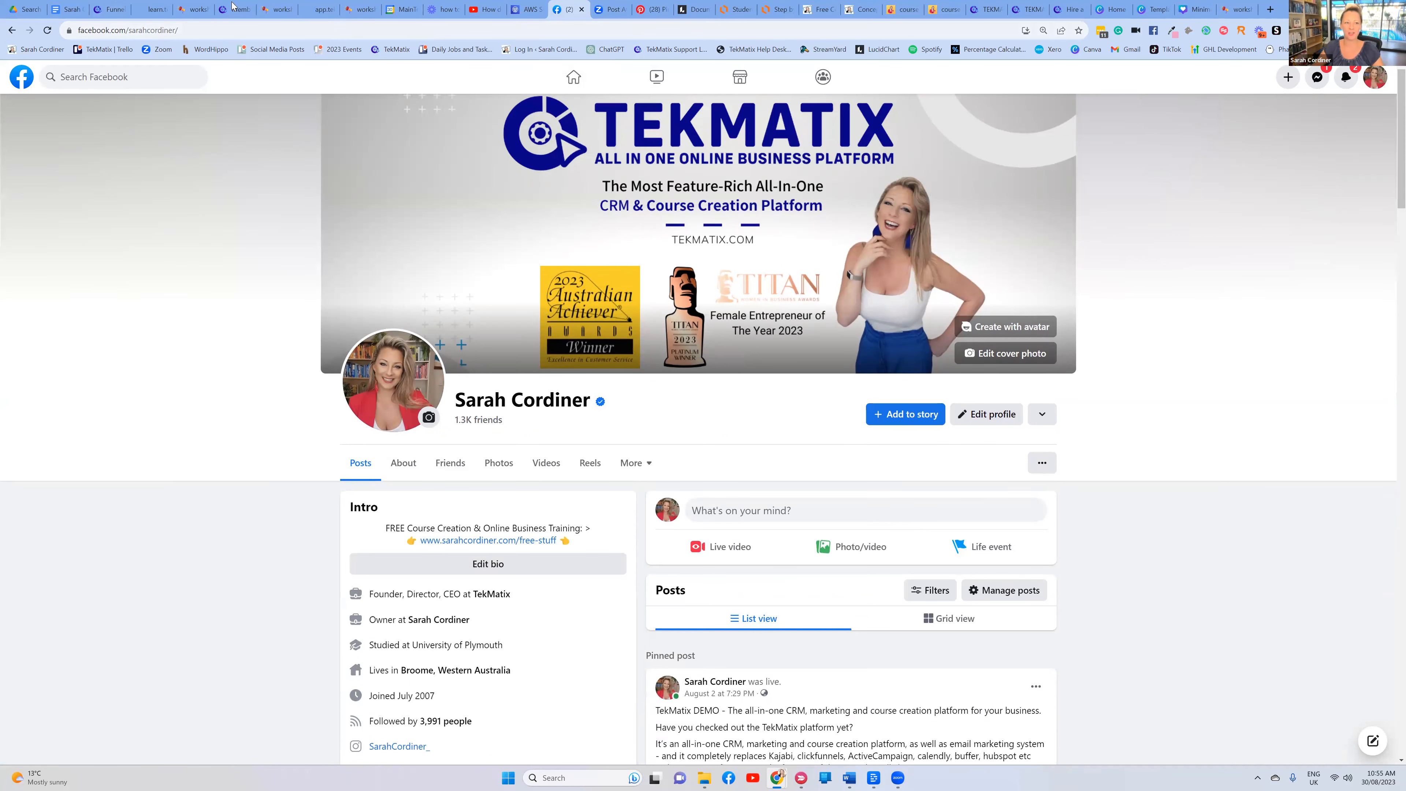
# Open the Tekmatix Social Planner page, then bring up the Lucidchart course-creation flowchart
pyautogui.hotkey('ctrl', '3')
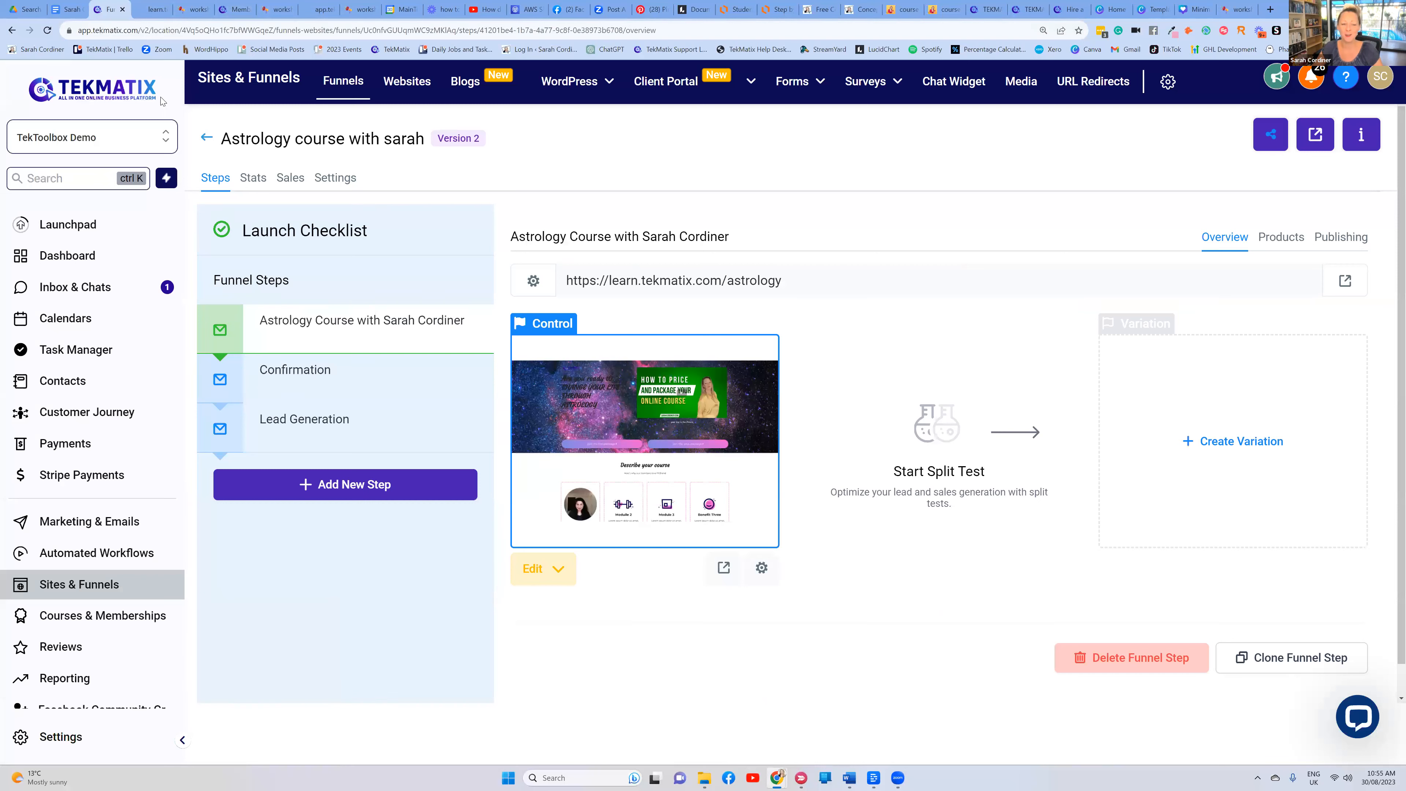
pyautogui.click(83, 522)
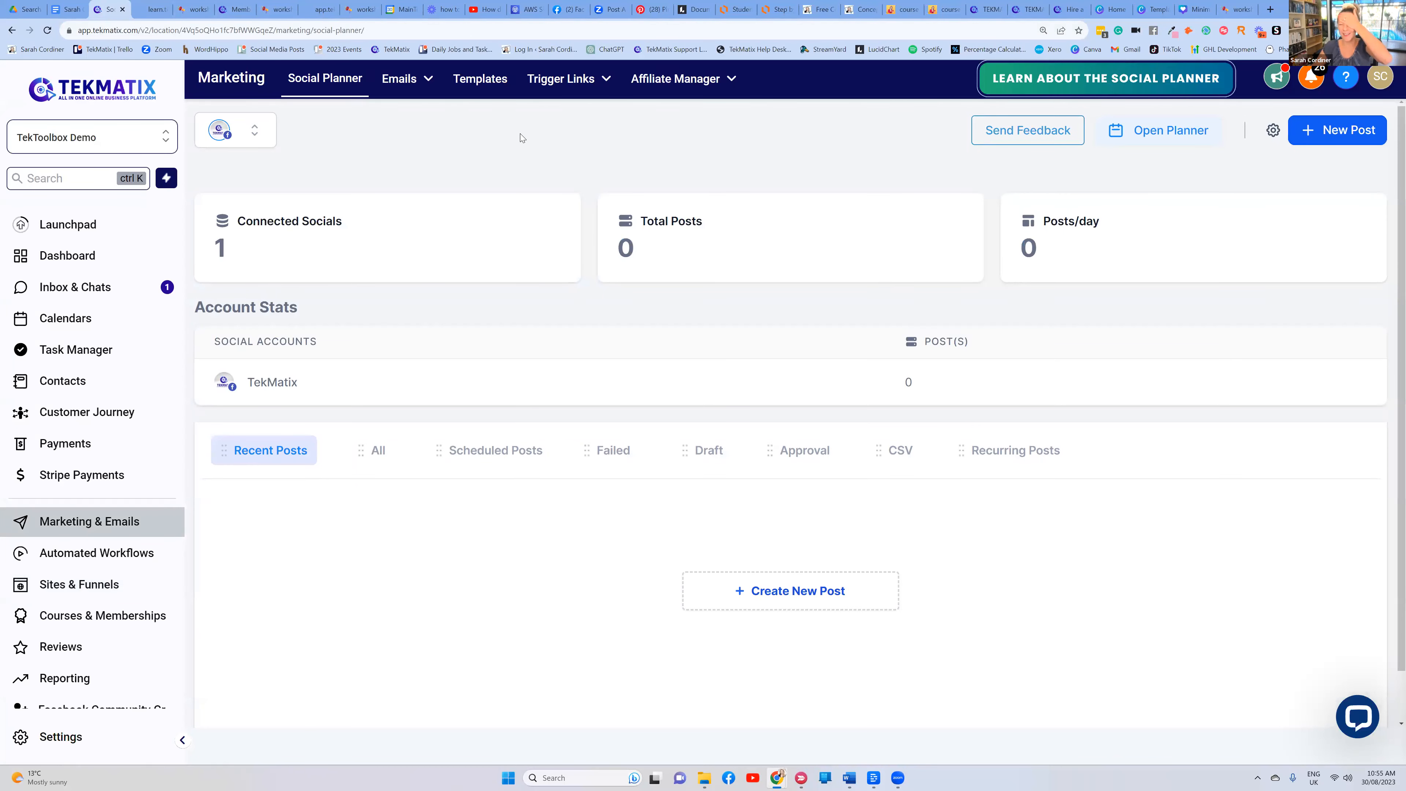
pyautogui.click(773, 16)
pyautogui.scroll(-5, 984, 225)
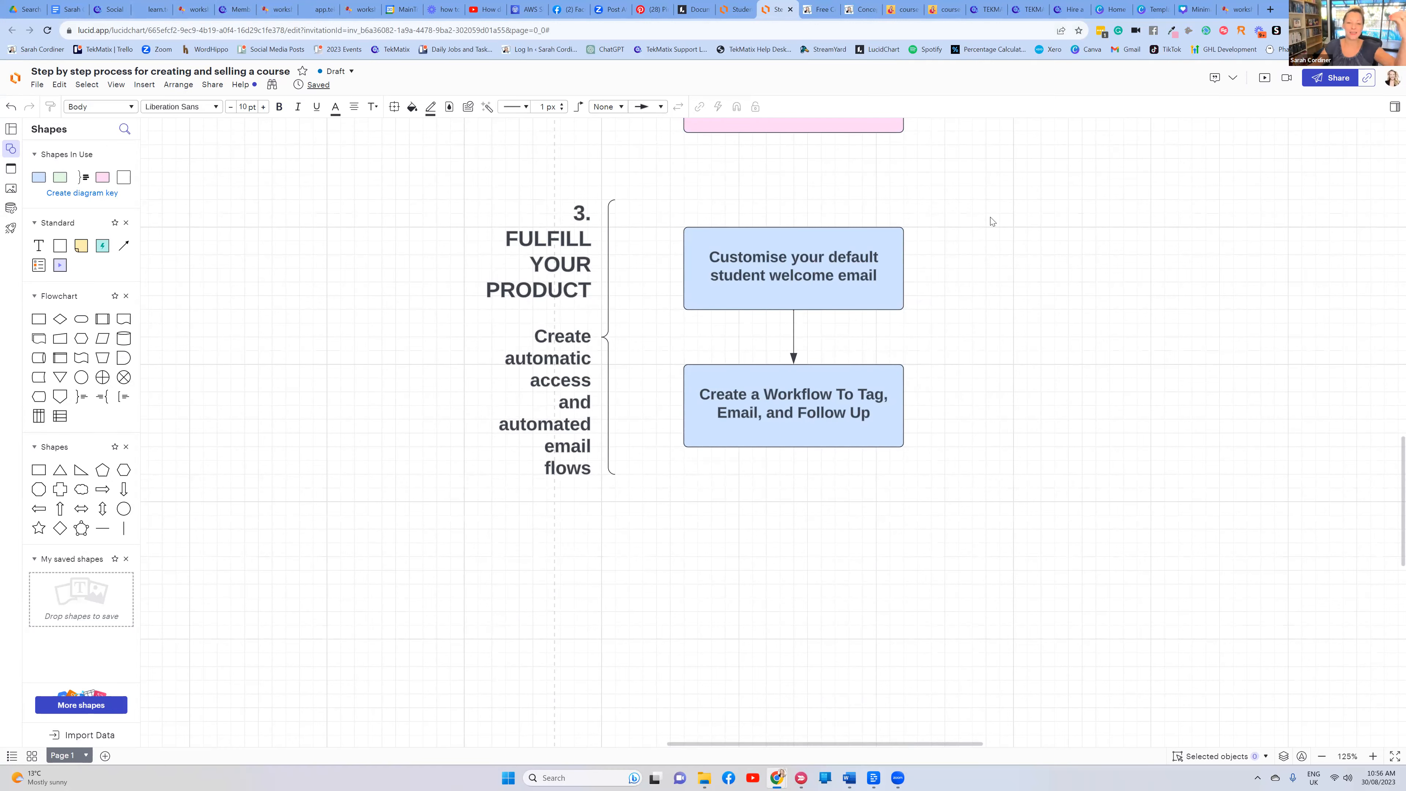
# Review stage 3, 'Fulfill Your Product', and its student welcome email box, then return to Tekmatix
pyautogui.scroll(10, 991, 219)
pyautogui.scroll(3, 993, 218)
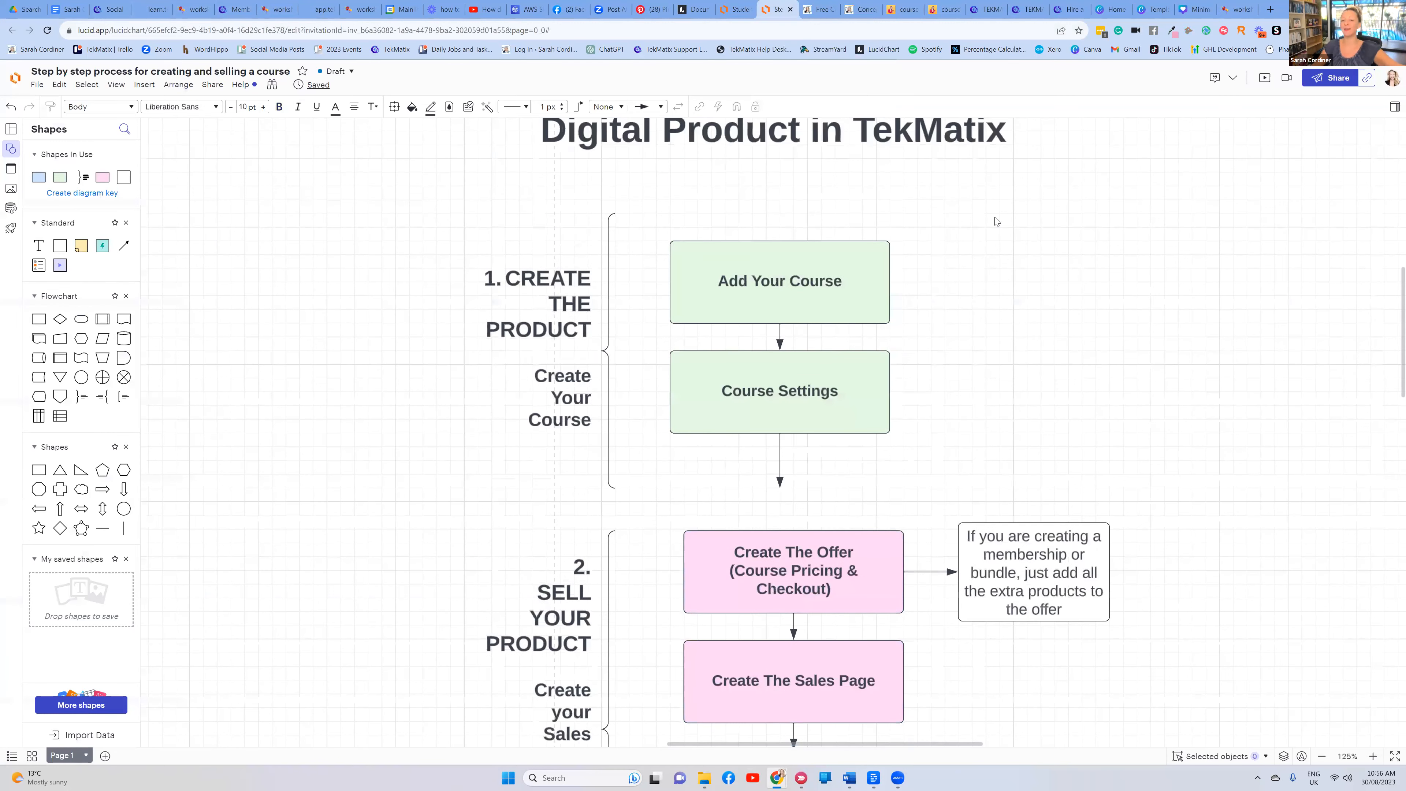
pyautogui.scroll(-3, 994, 217)
pyautogui.scroll(-3, 808, 334)
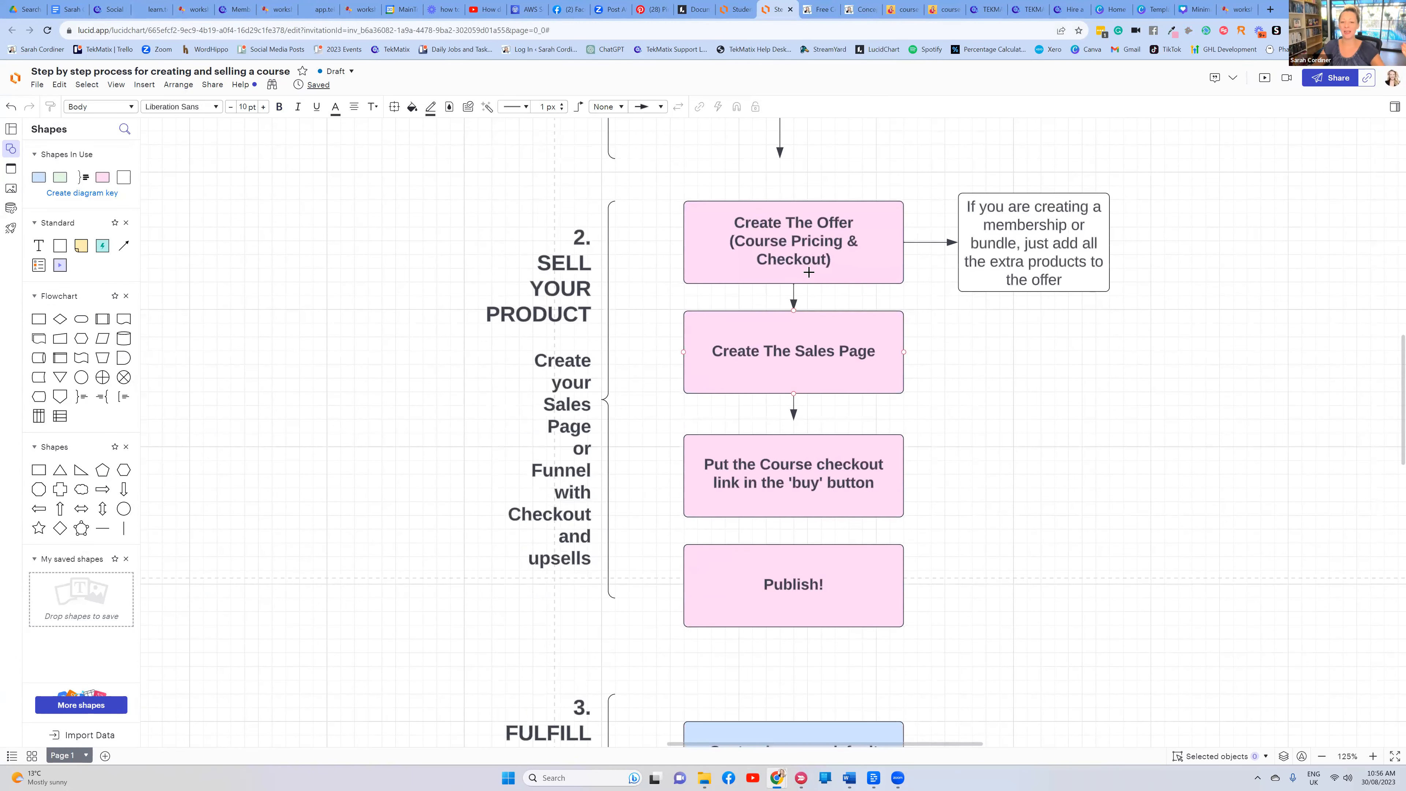
pyautogui.scroll(-2, 810, 266)
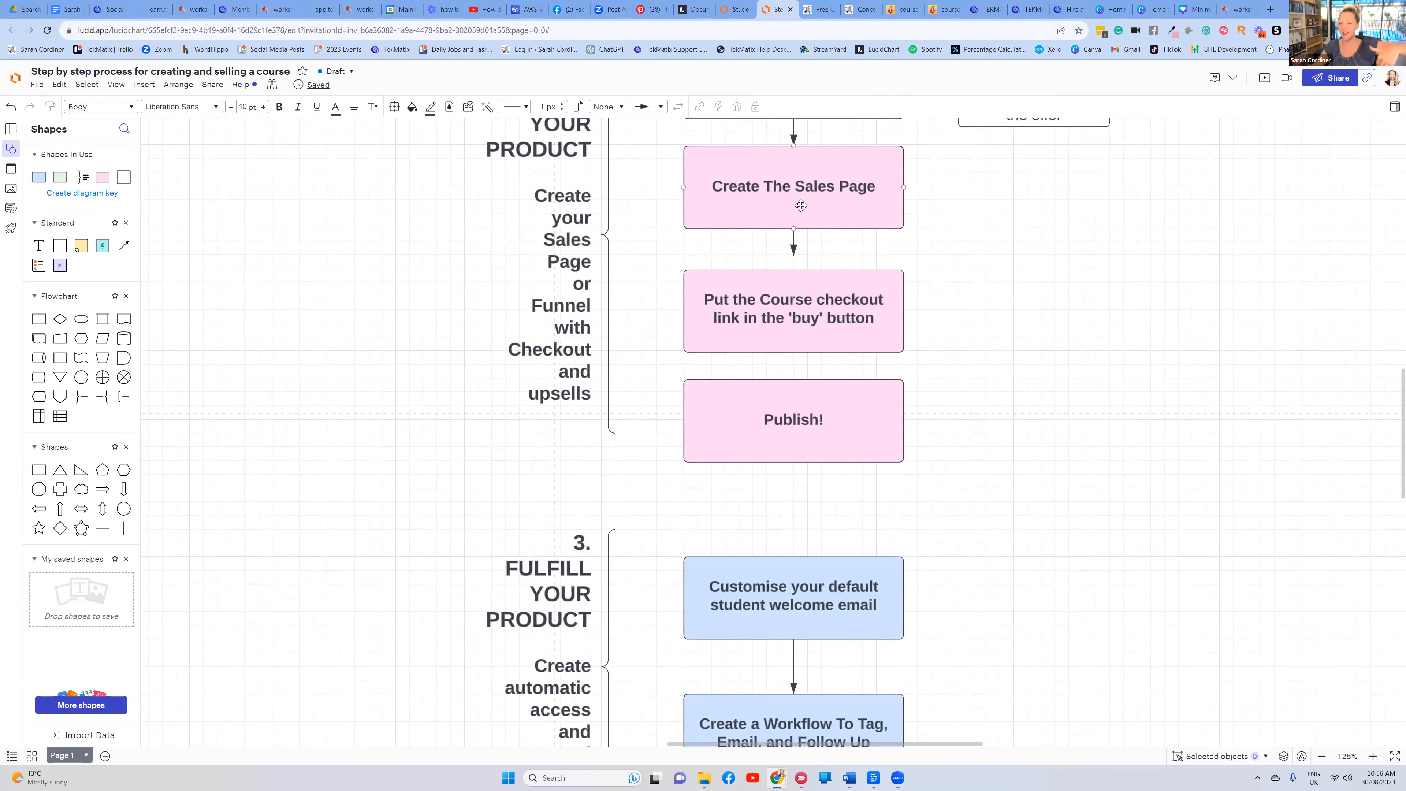
pyautogui.scroll(-1, 801, 205)
pyautogui.scroll(-2, 827, 313)
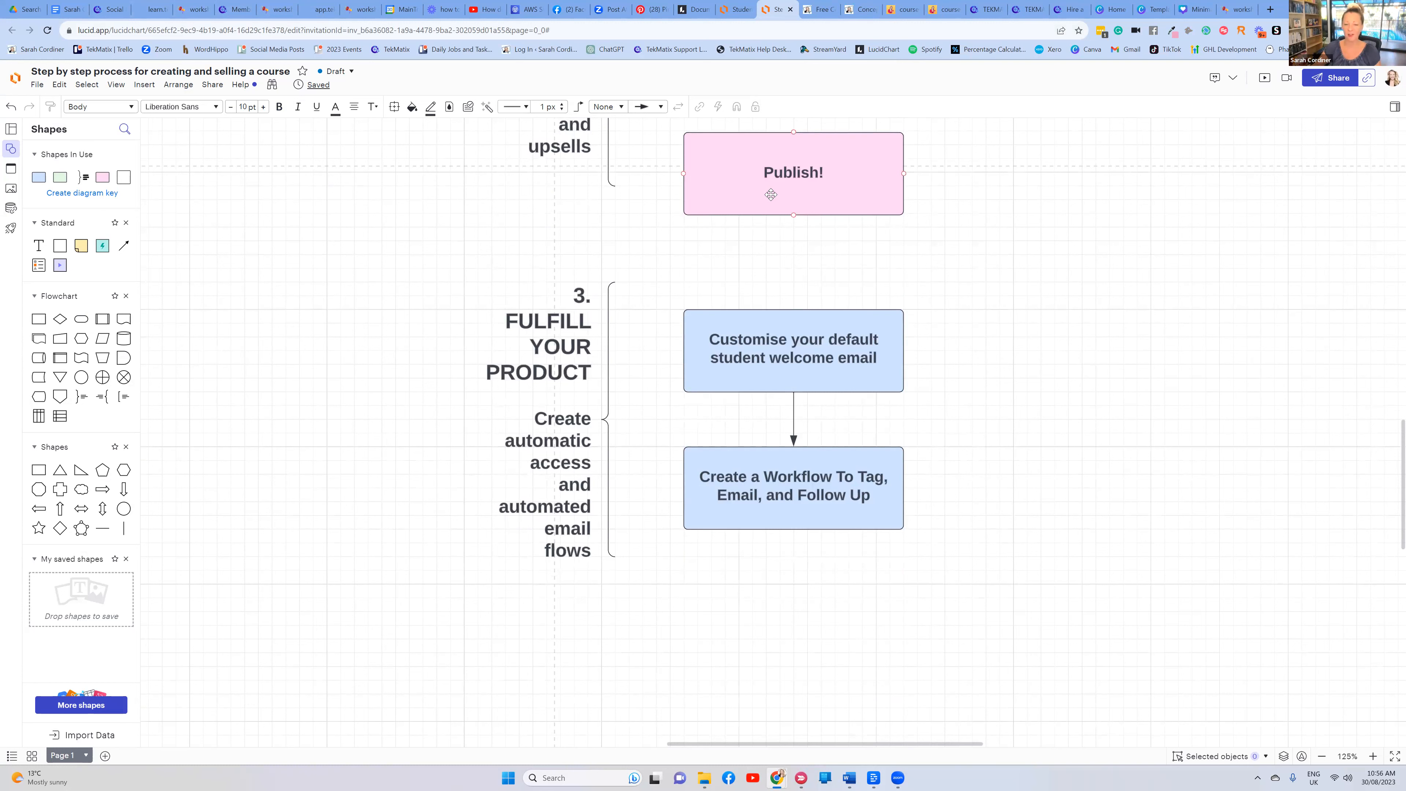
pyautogui.click(800, 326)
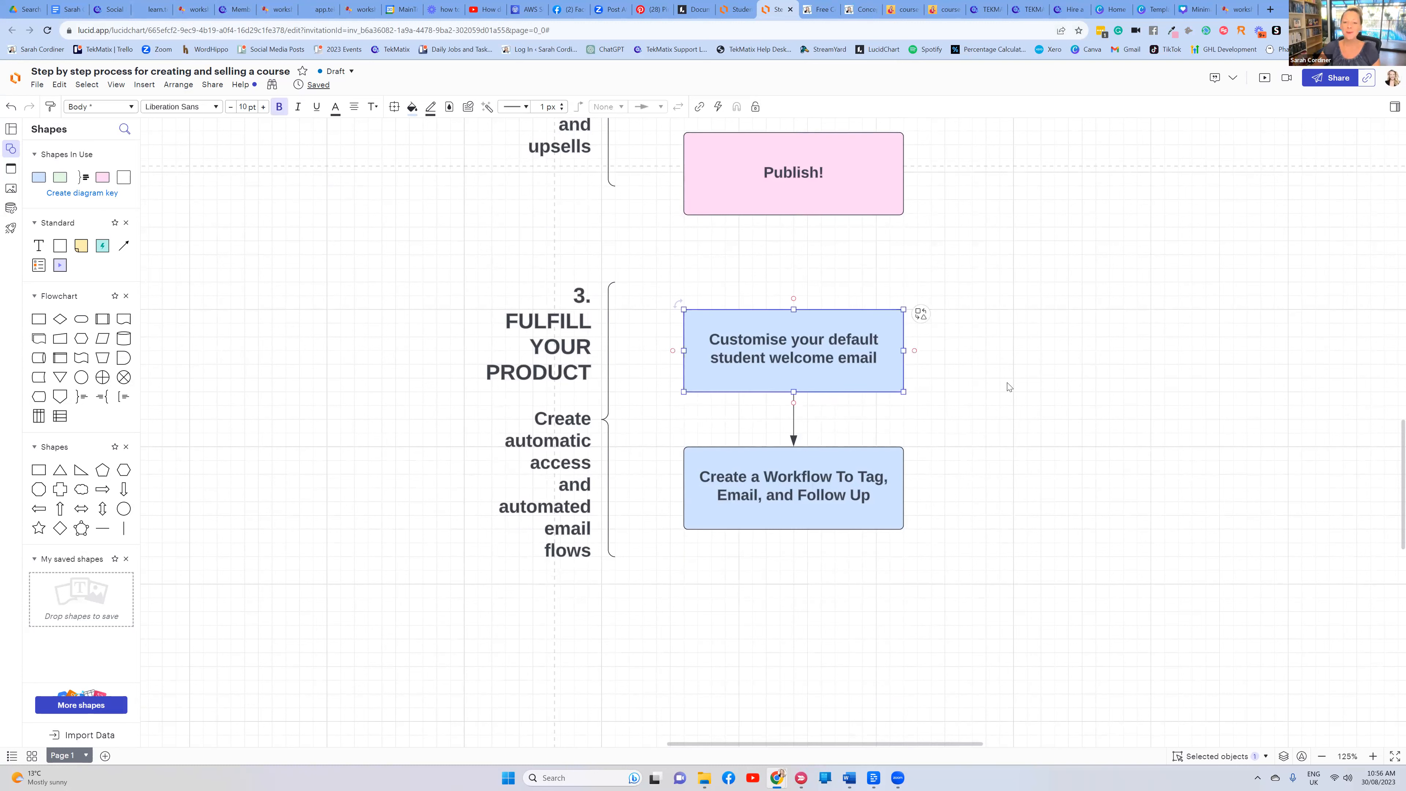
pyautogui.click(1009, 387)
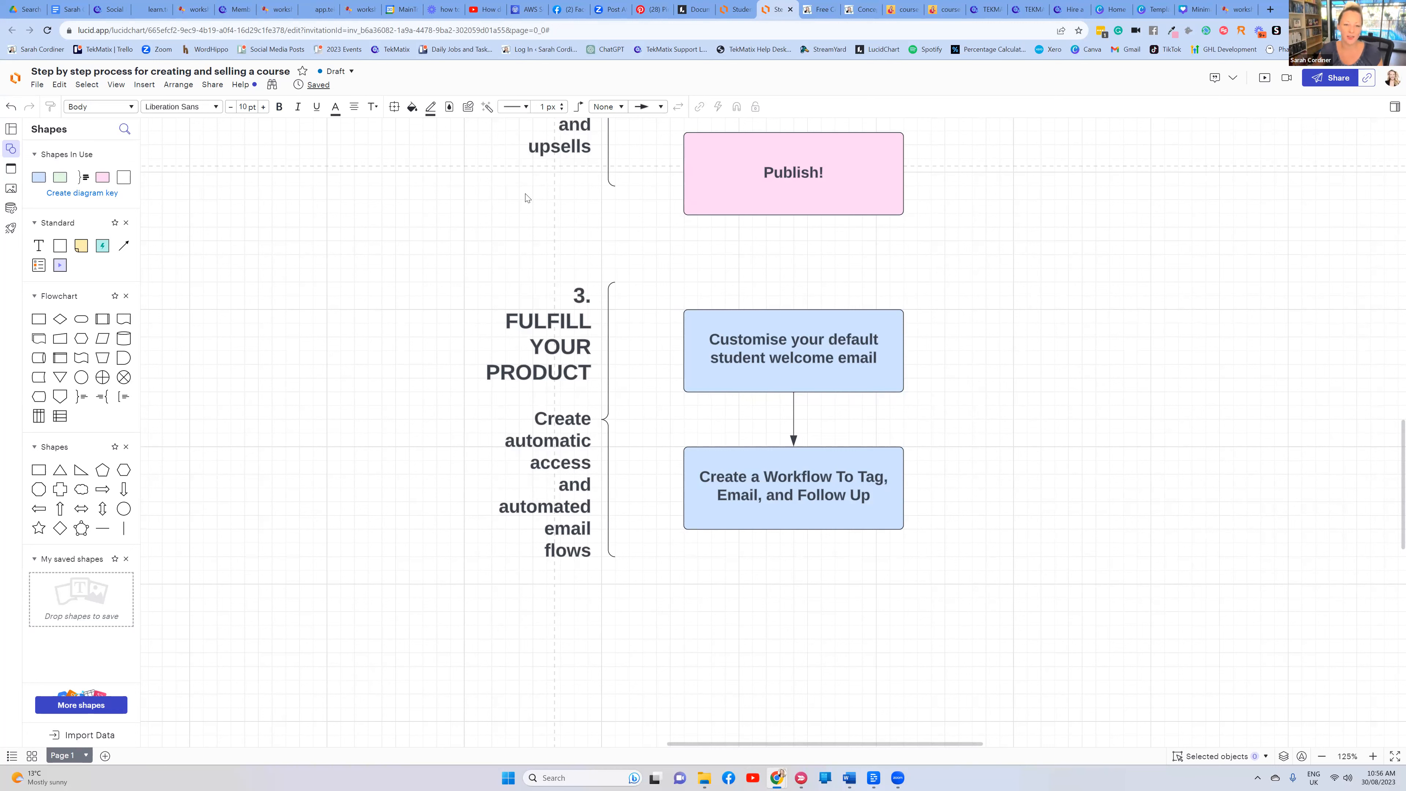
pyautogui.click(106, 11)
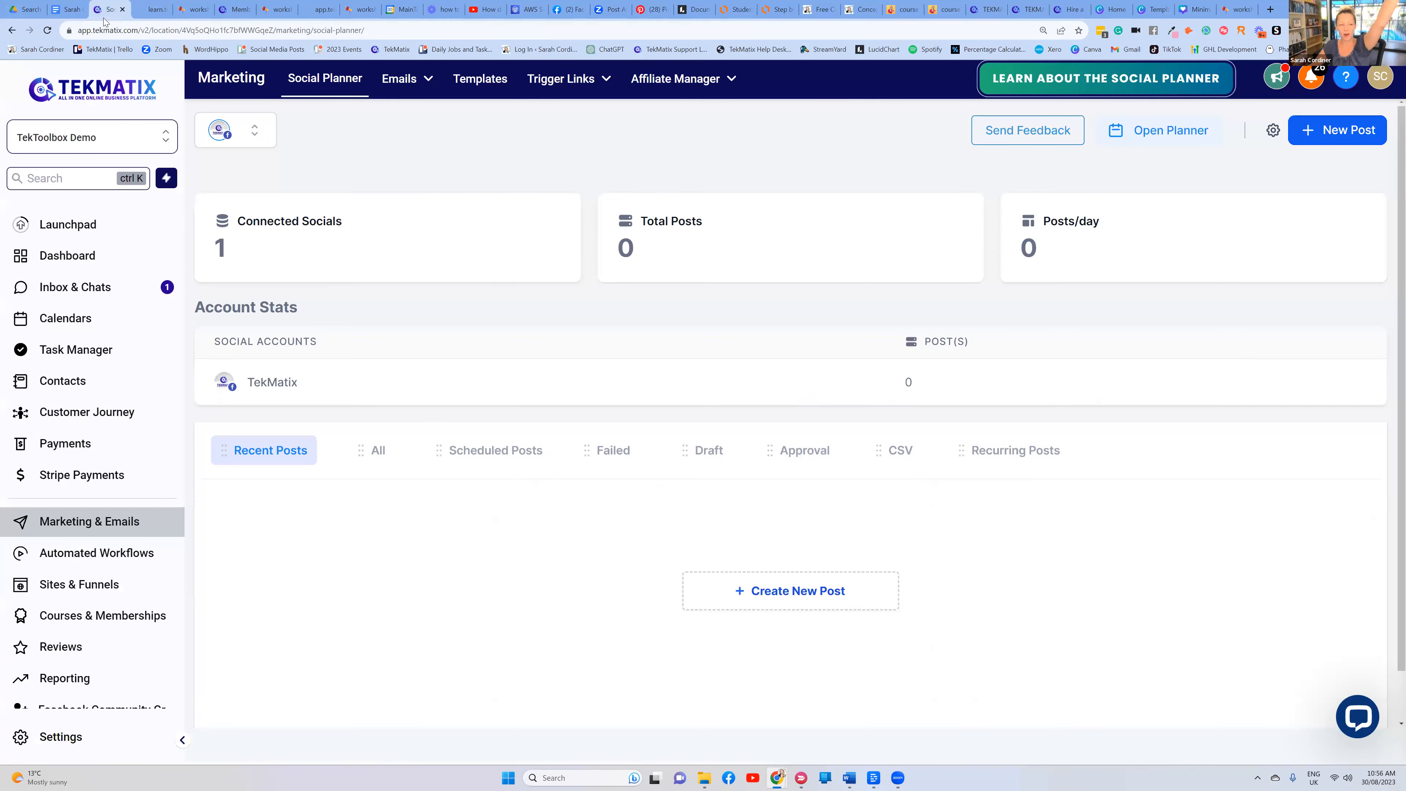
# Search the Automated Workflows list for 'welcom'
pyautogui.click(125, 555)
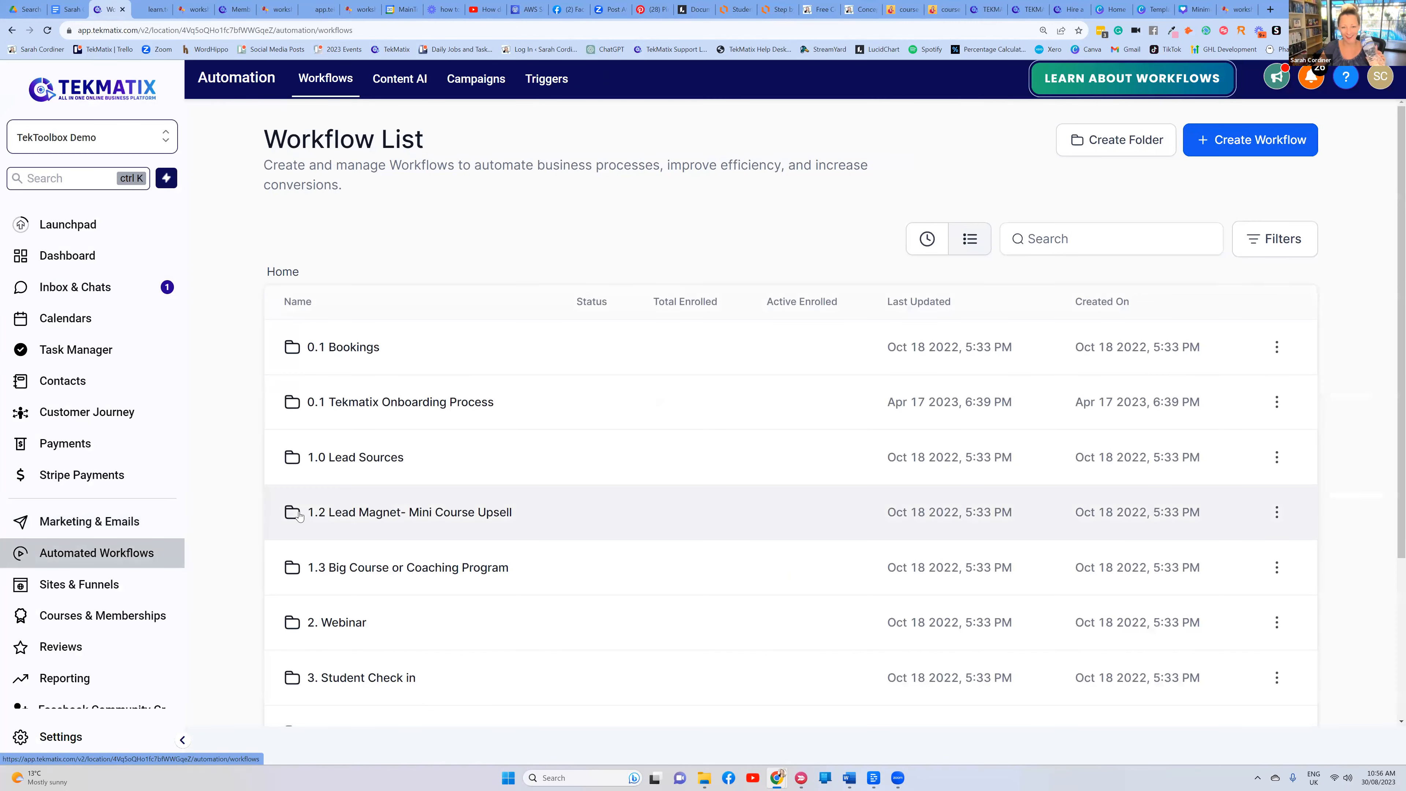
pyautogui.click(1058, 232)
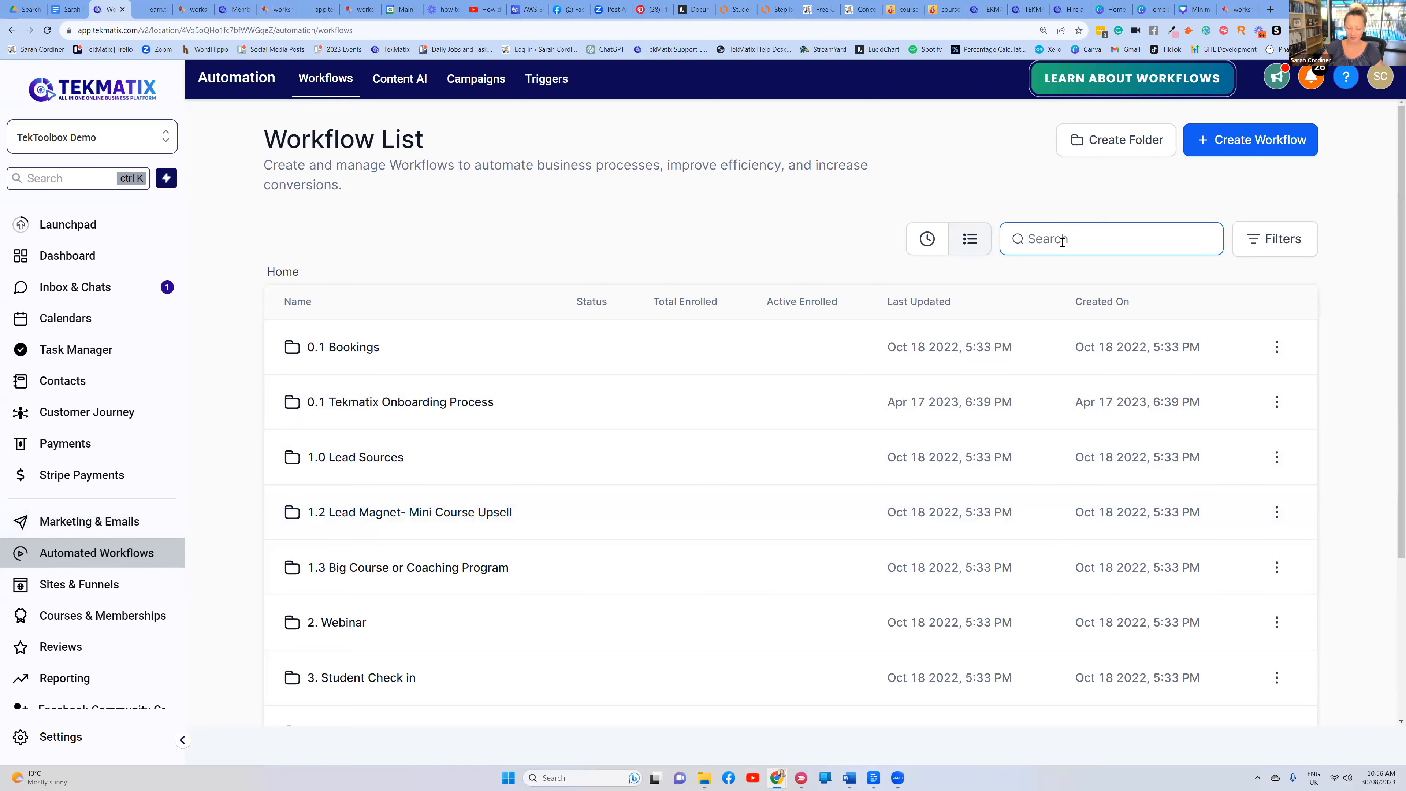
pyautogui.write('welcome')
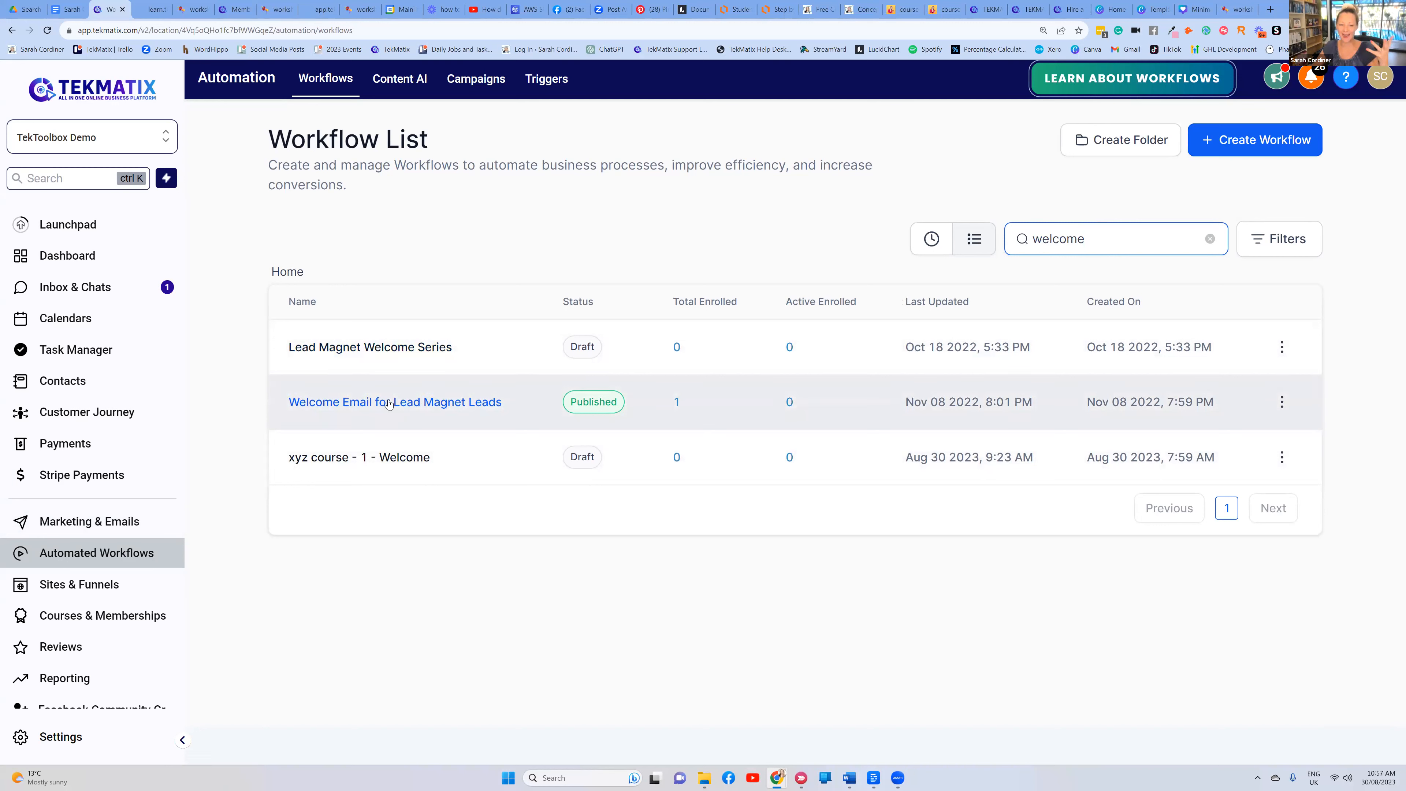
# Browse new-workflow recipes like Webinar Registration Confirmation & Reminders, then start a blank workflow from scratch
pyautogui.click(1226, 145)
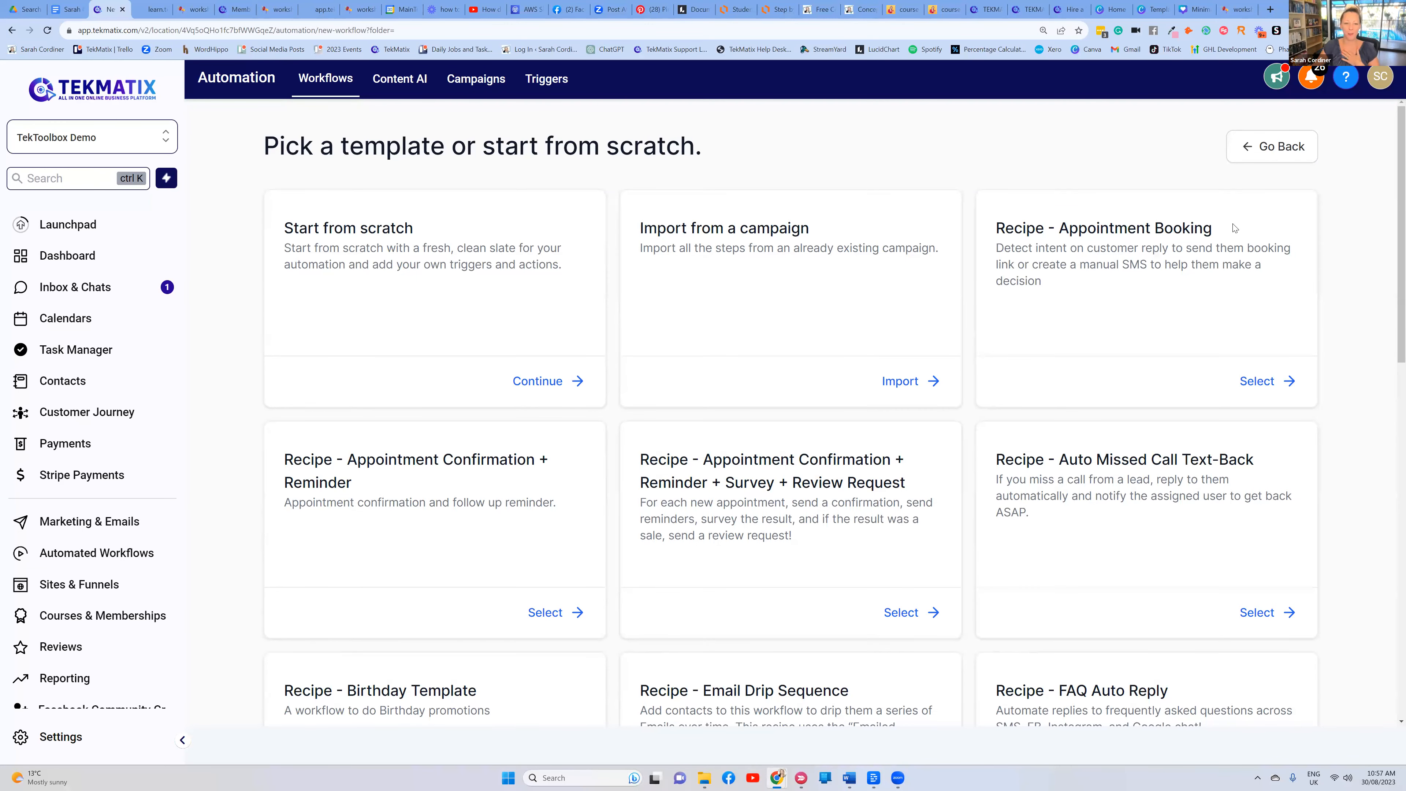
pyautogui.scroll(-2, 724, 276)
pyautogui.scroll(2, 724, 275)
pyautogui.scroll(-6, 727, 271)
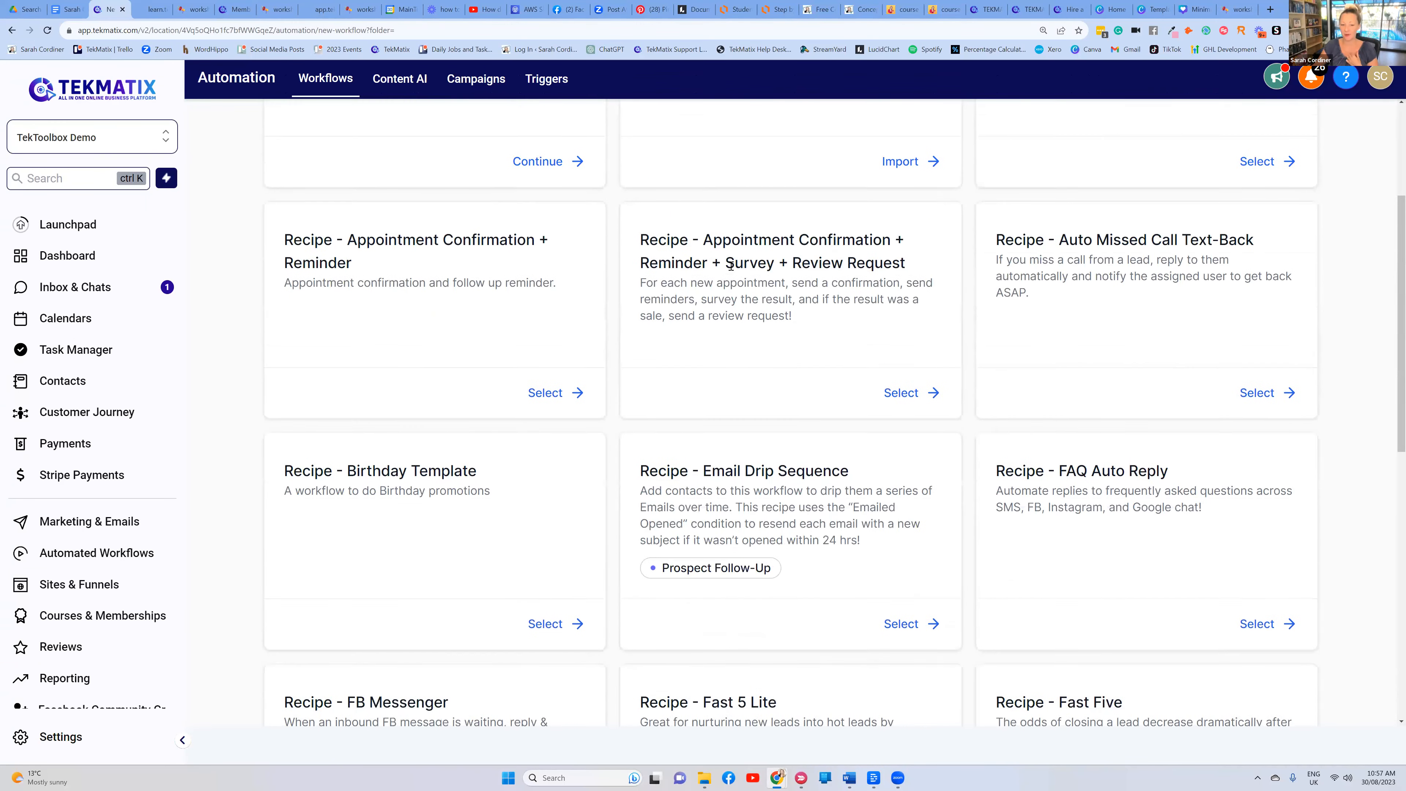
pyautogui.scroll(-8, 730, 266)
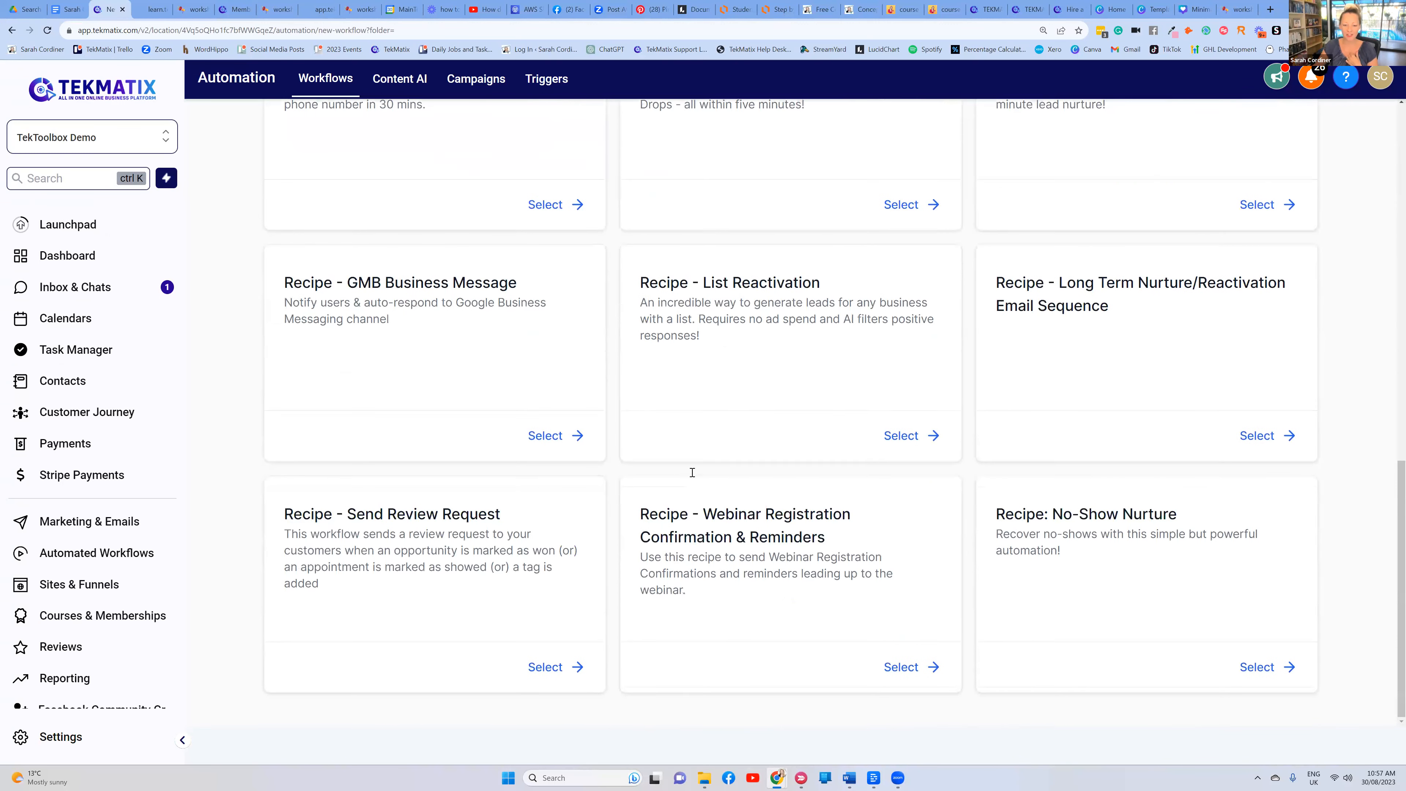
pyautogui.moveTo(825, 534); pyautogui.dragTo(703, 514)
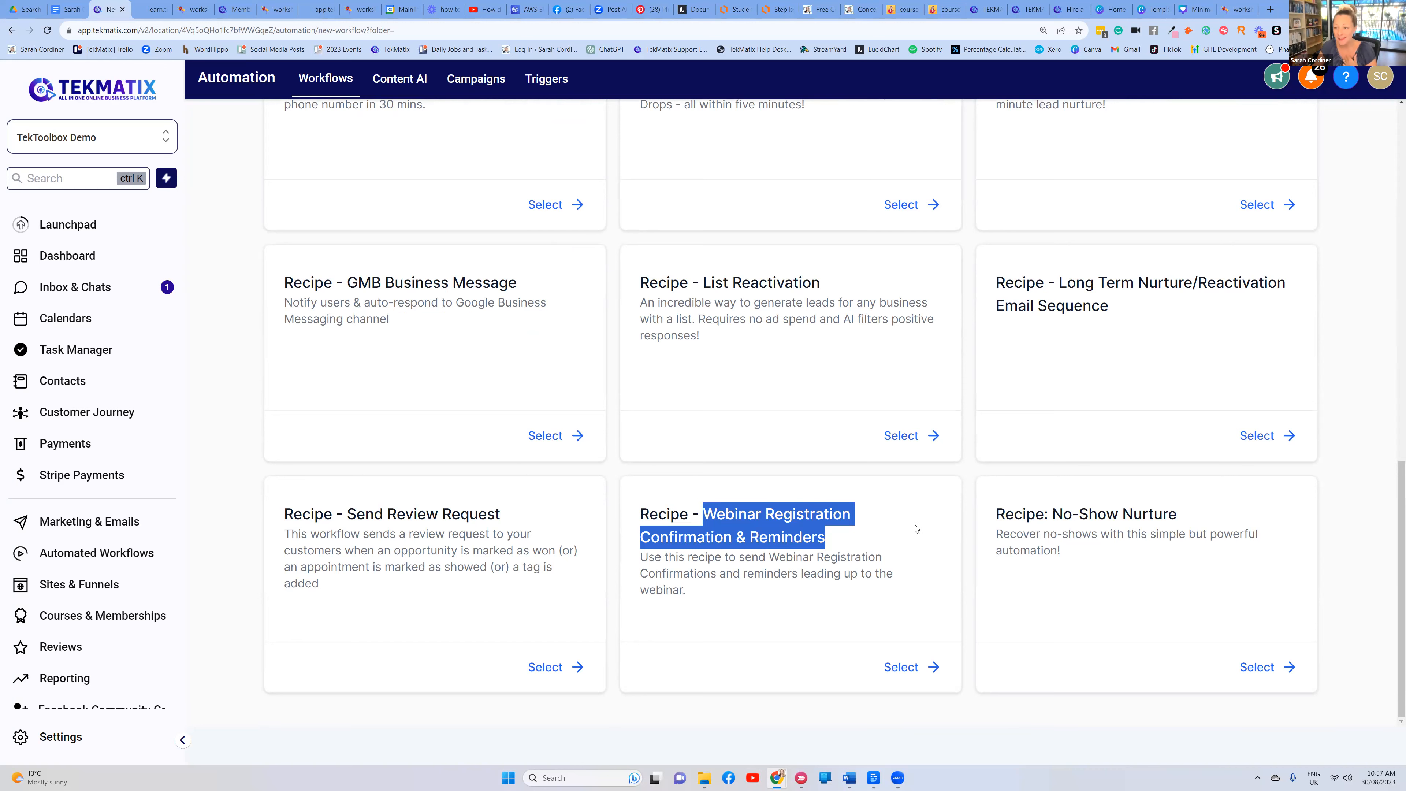
pyautogui.click(884, 531)
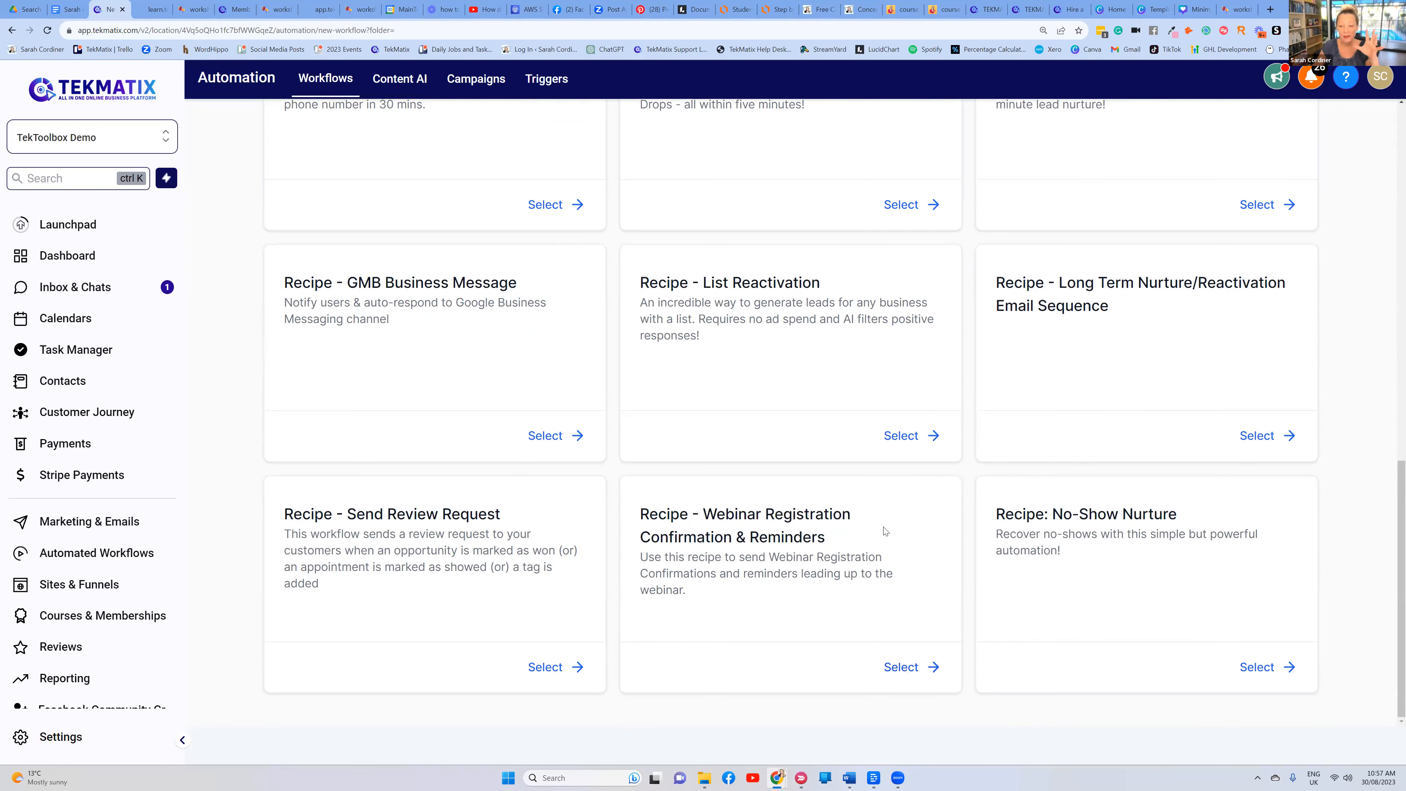
pyautogui.scroll(6, 883, 530)
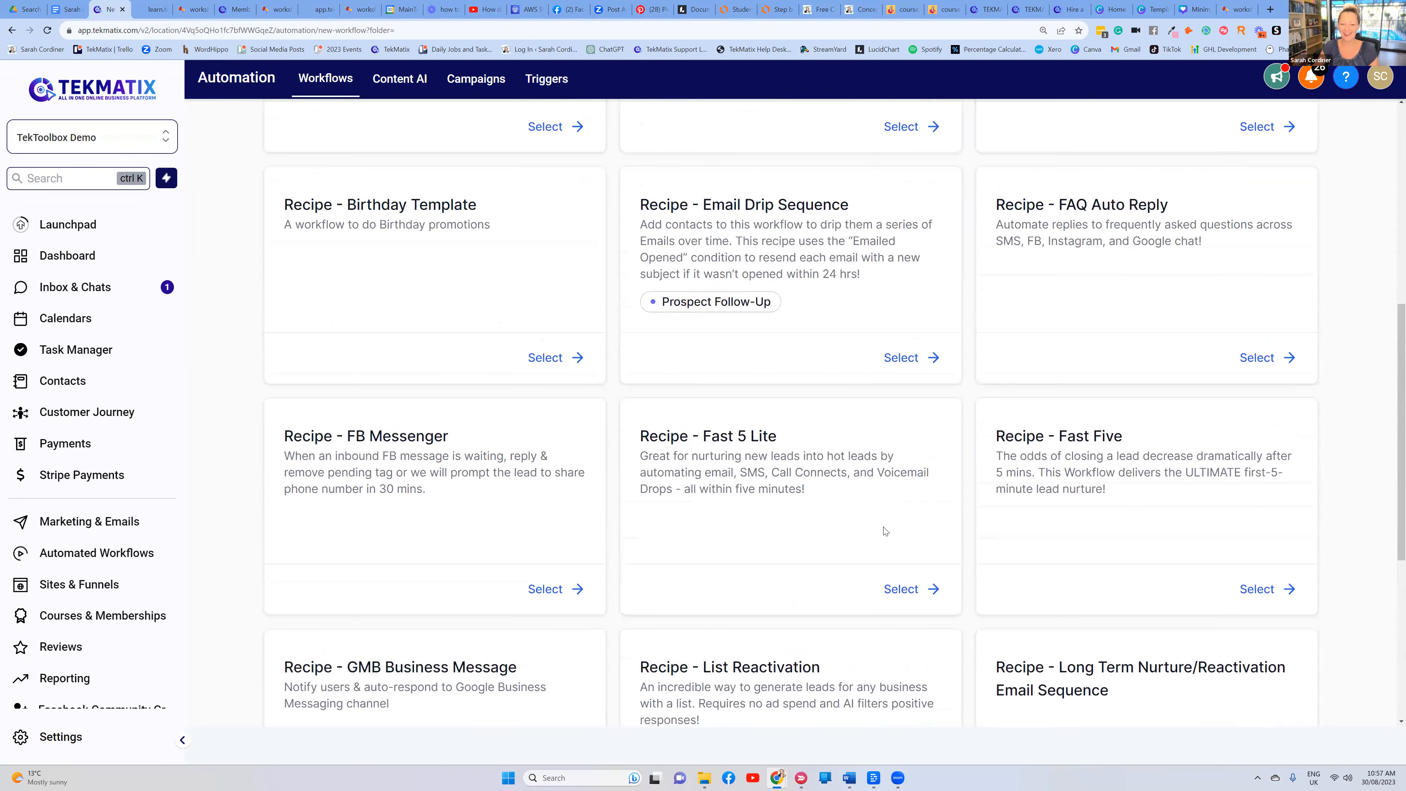
pyautogui.scroll(3, 886, 502)
pyautogui.moveTo(1168, 424); pyautogui.dragTo(1054, 424)
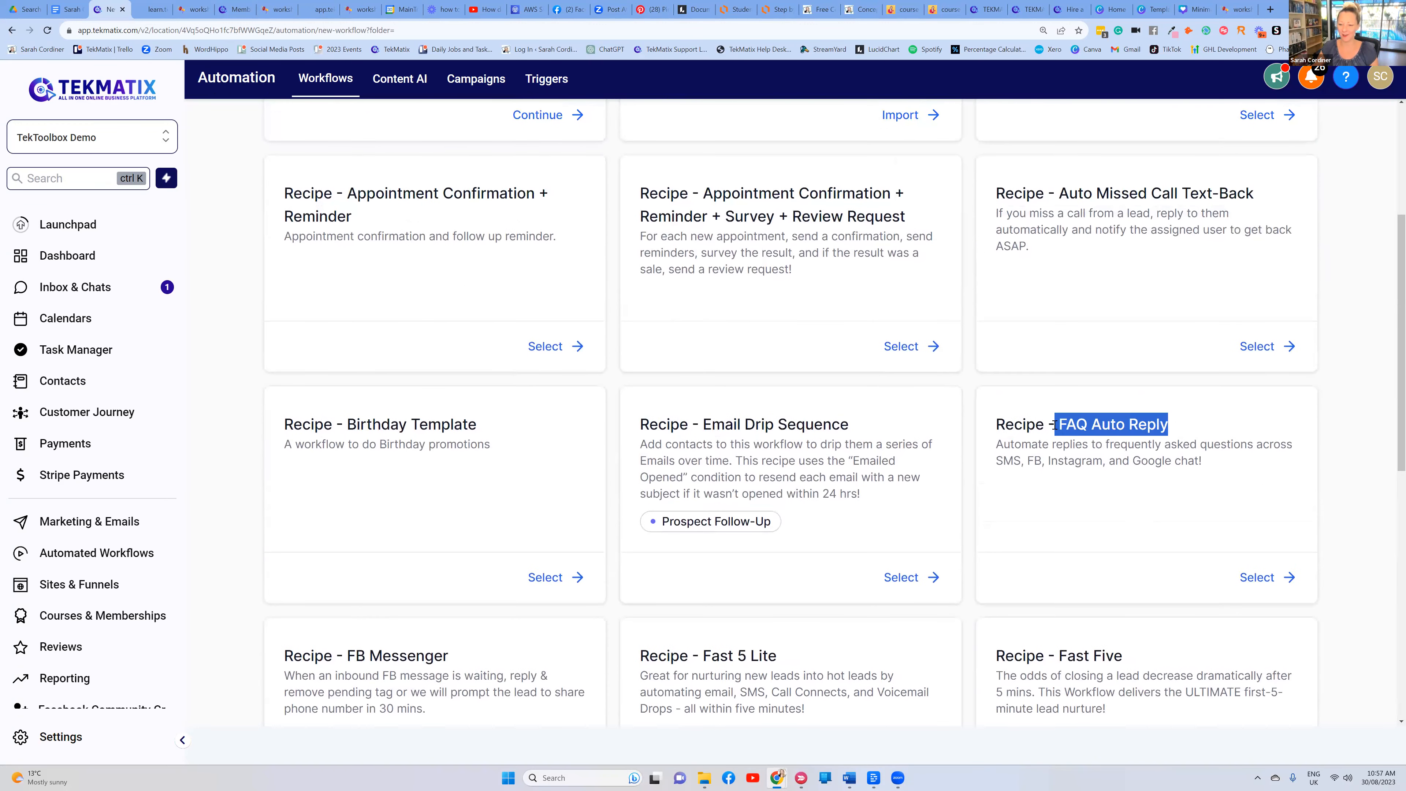
pyautogui.scroll(4, 936, 405)
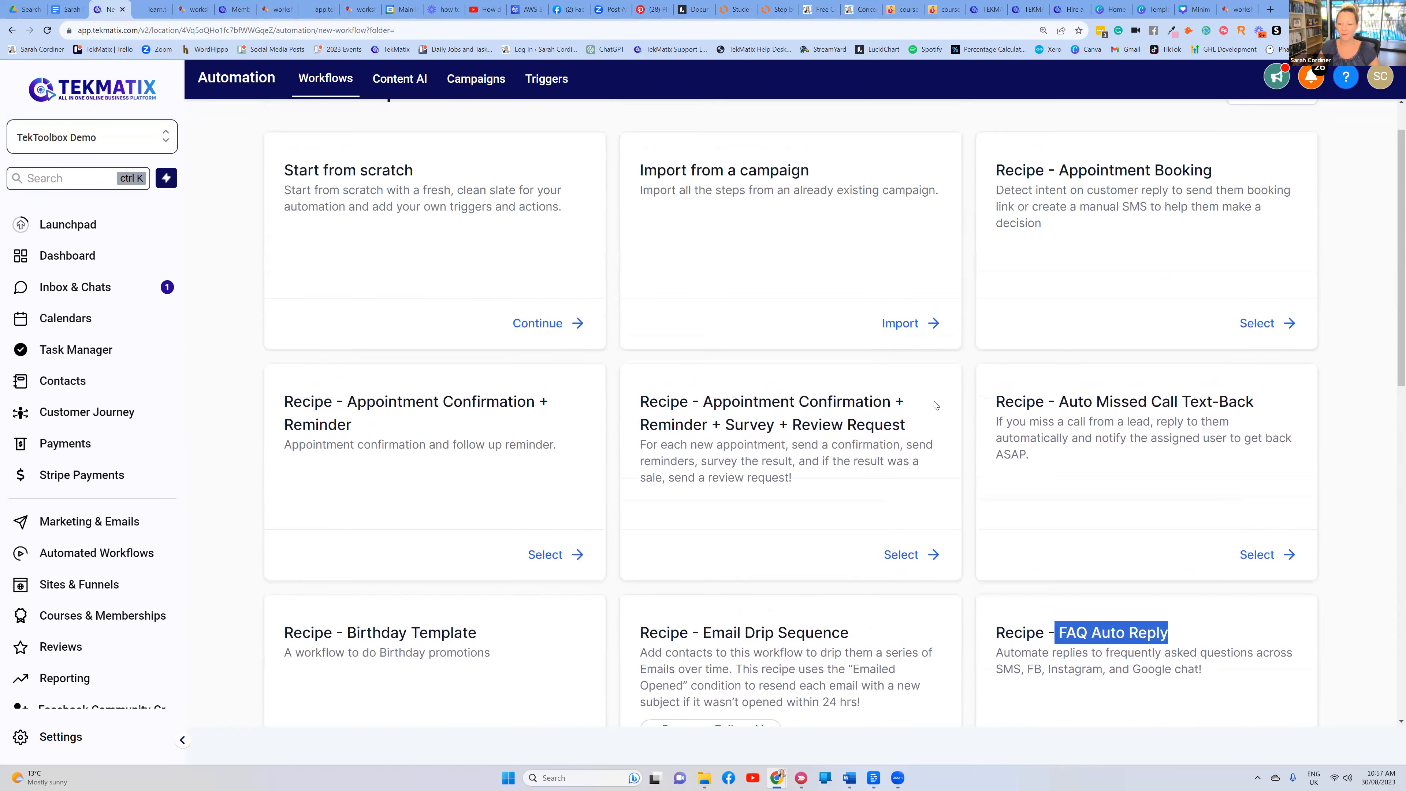
pyautogui.scroll(-3, 1050, 442)
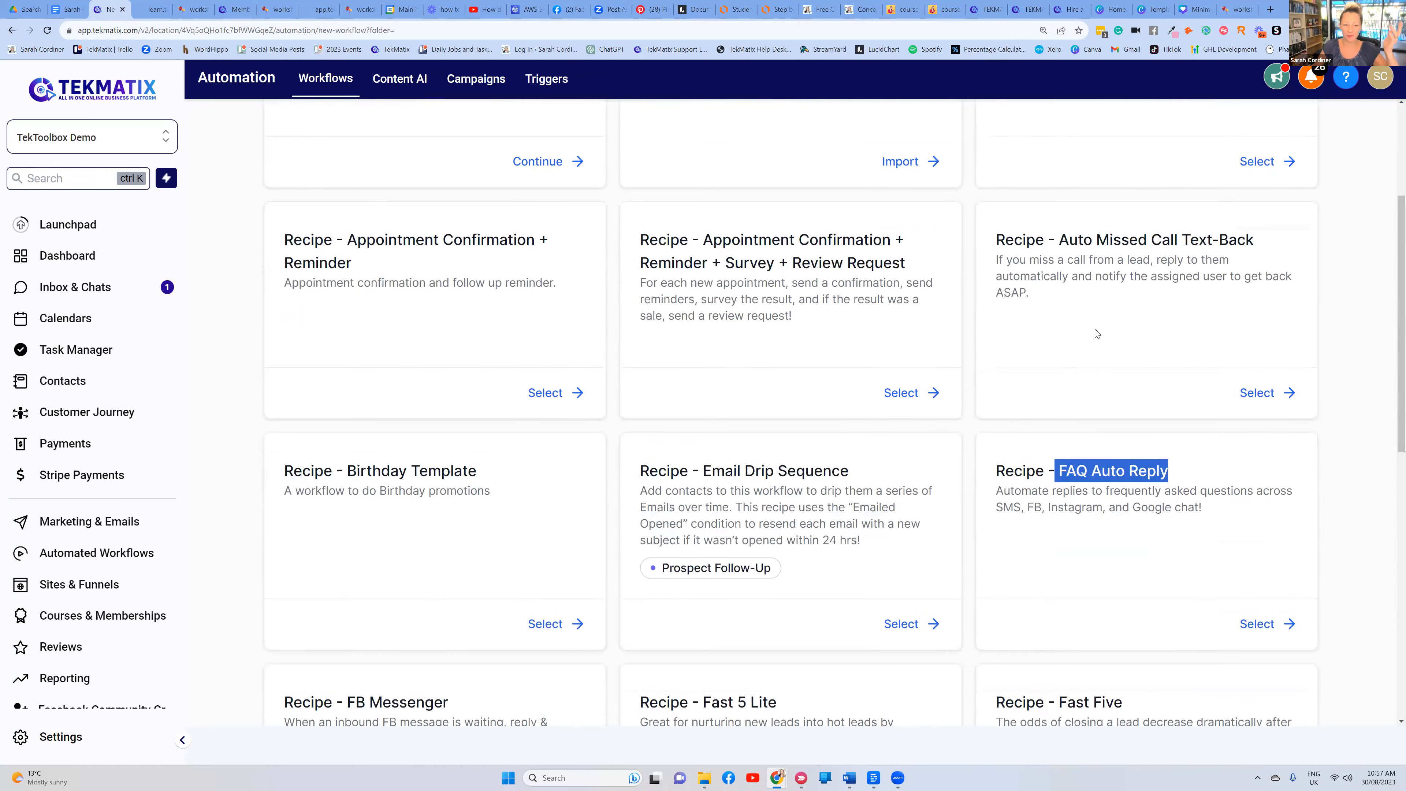
pyautogui.scroll(4, 737, 419)
pyautogui.scroll(1, 444, 311)
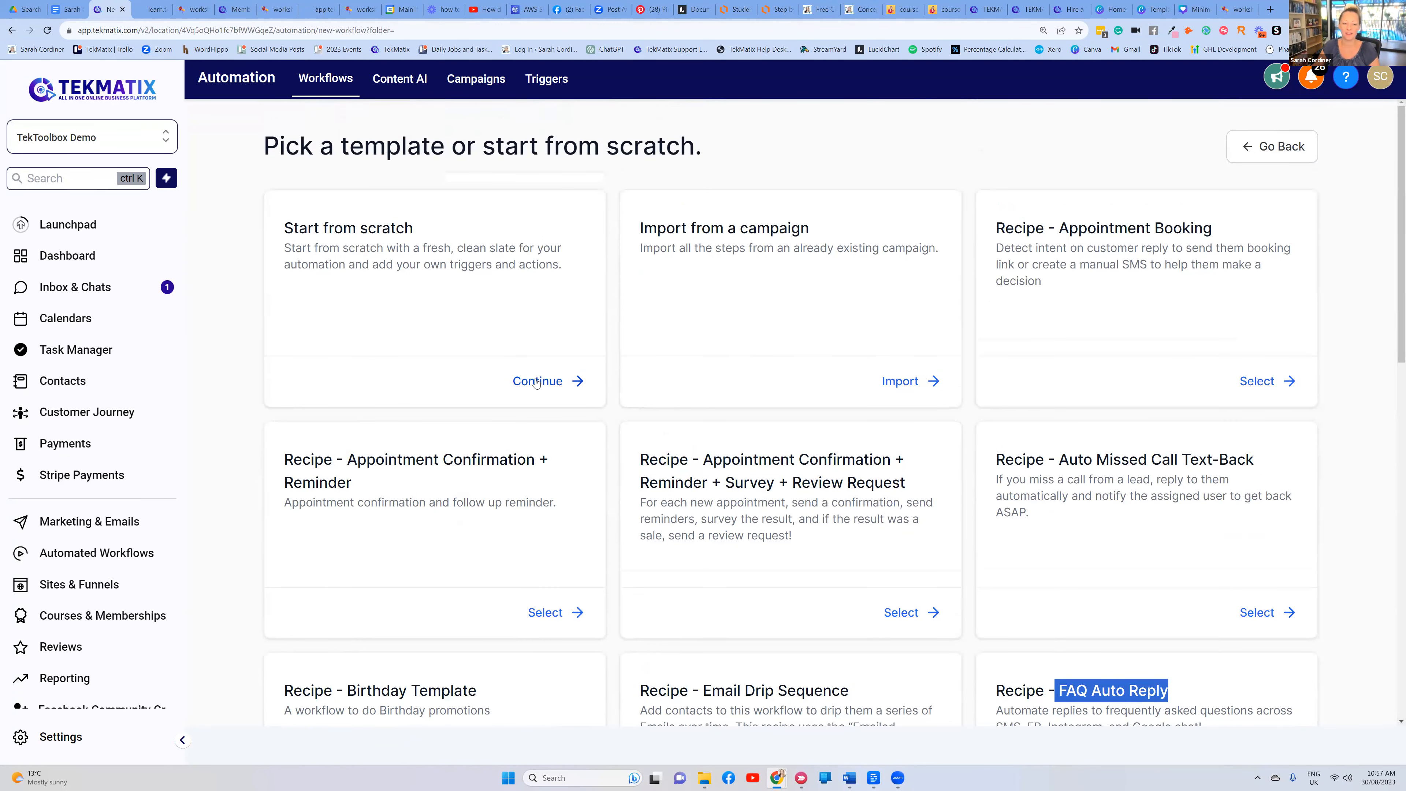
pyautogui.click(529, 382)
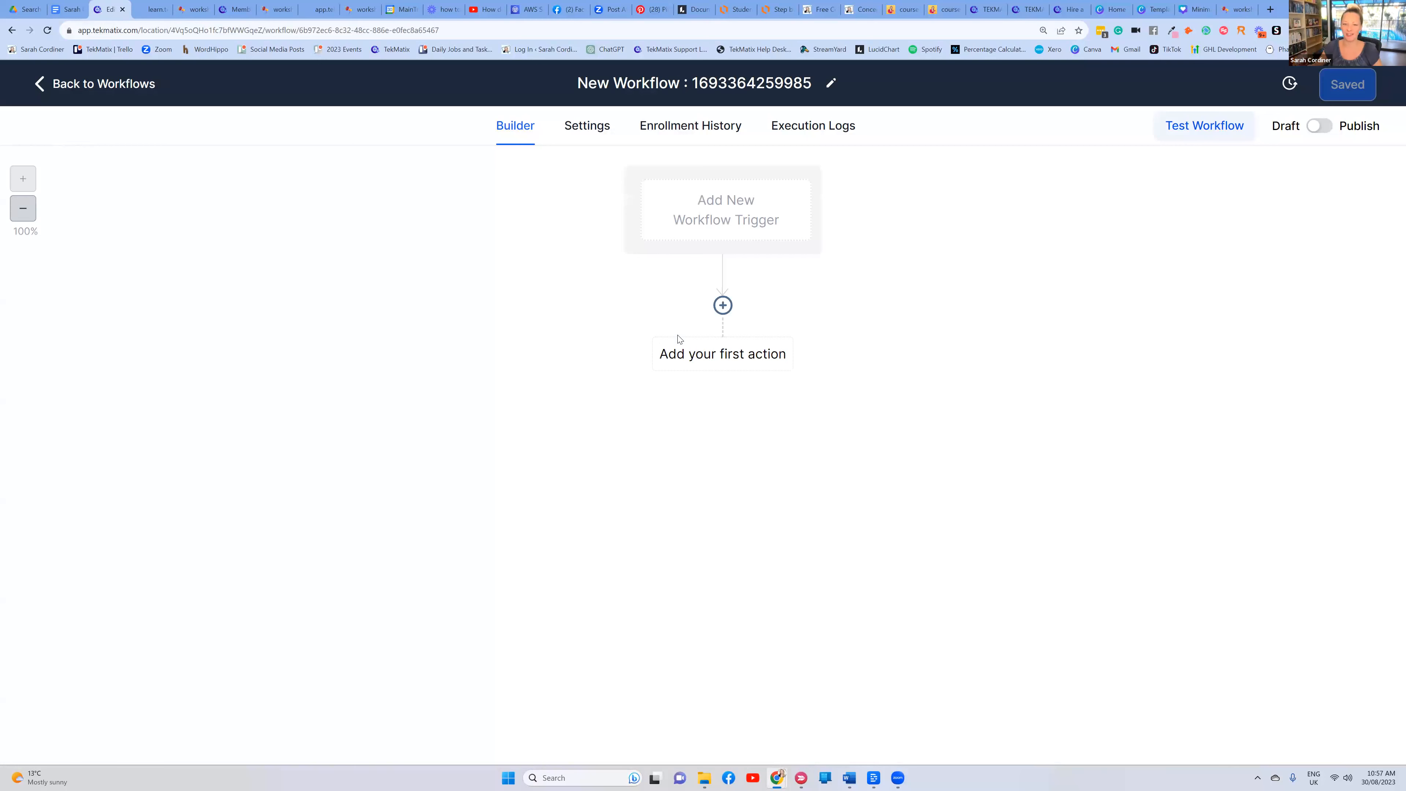
# Retitle the placeholder workflow 'Astrology Course - Lite Package - Welcome', fixing the 'Astrrology' typo
pyautogui.click(756, 83)
pyautogui.moveTo(814, 81); pyautogui.dragTo(583, 82)
pyautogui.press('BackSpace')
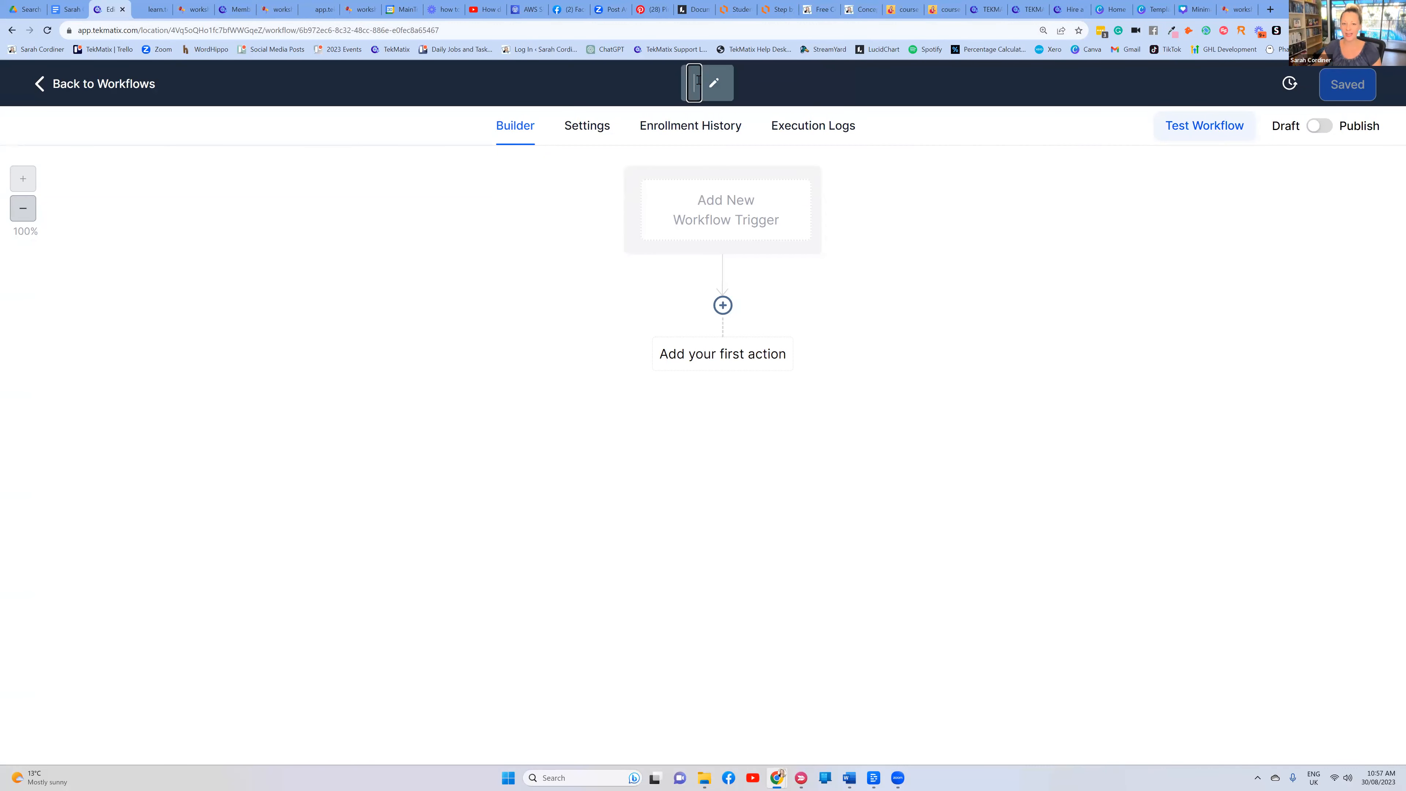
pyautogui.write('Astr')
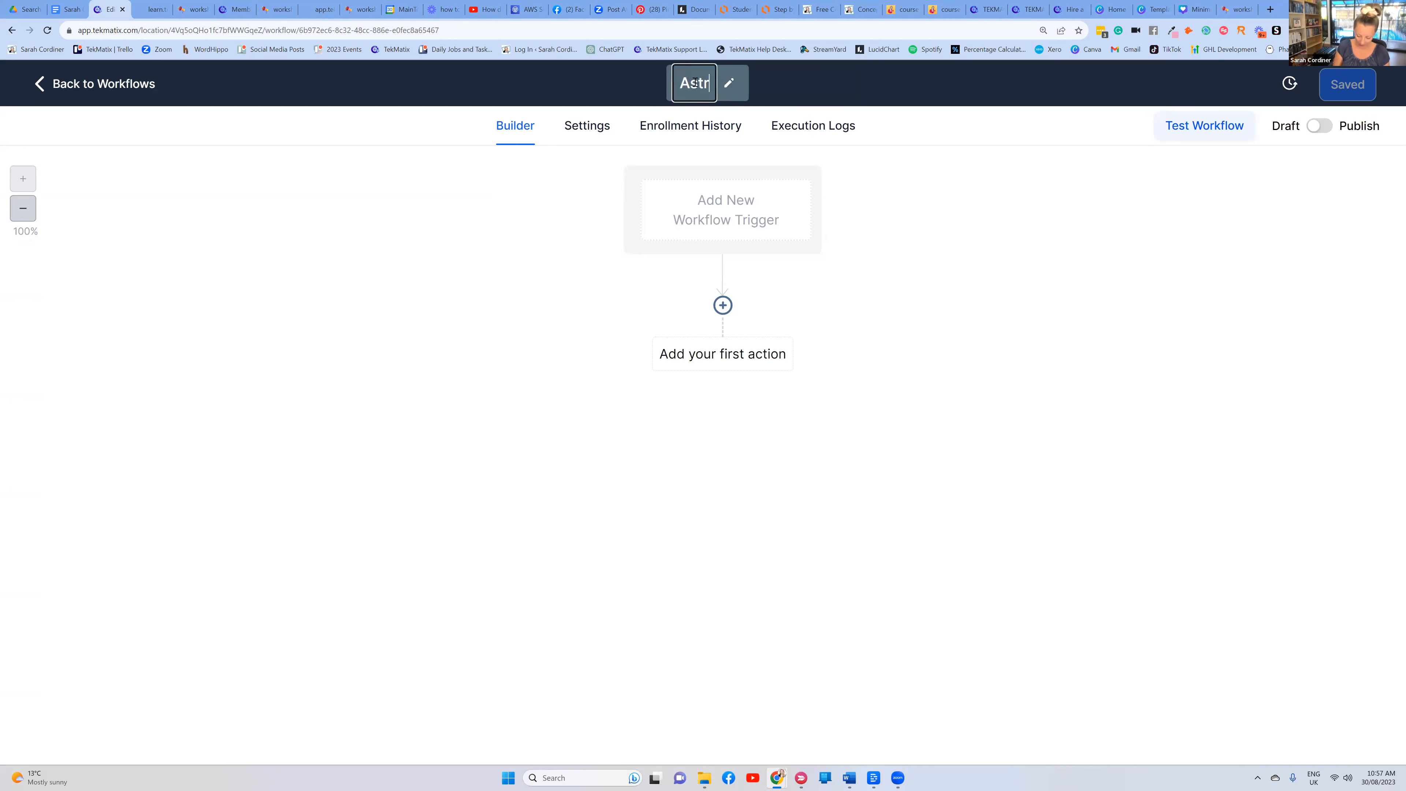
pyautogui.write('rology Course')
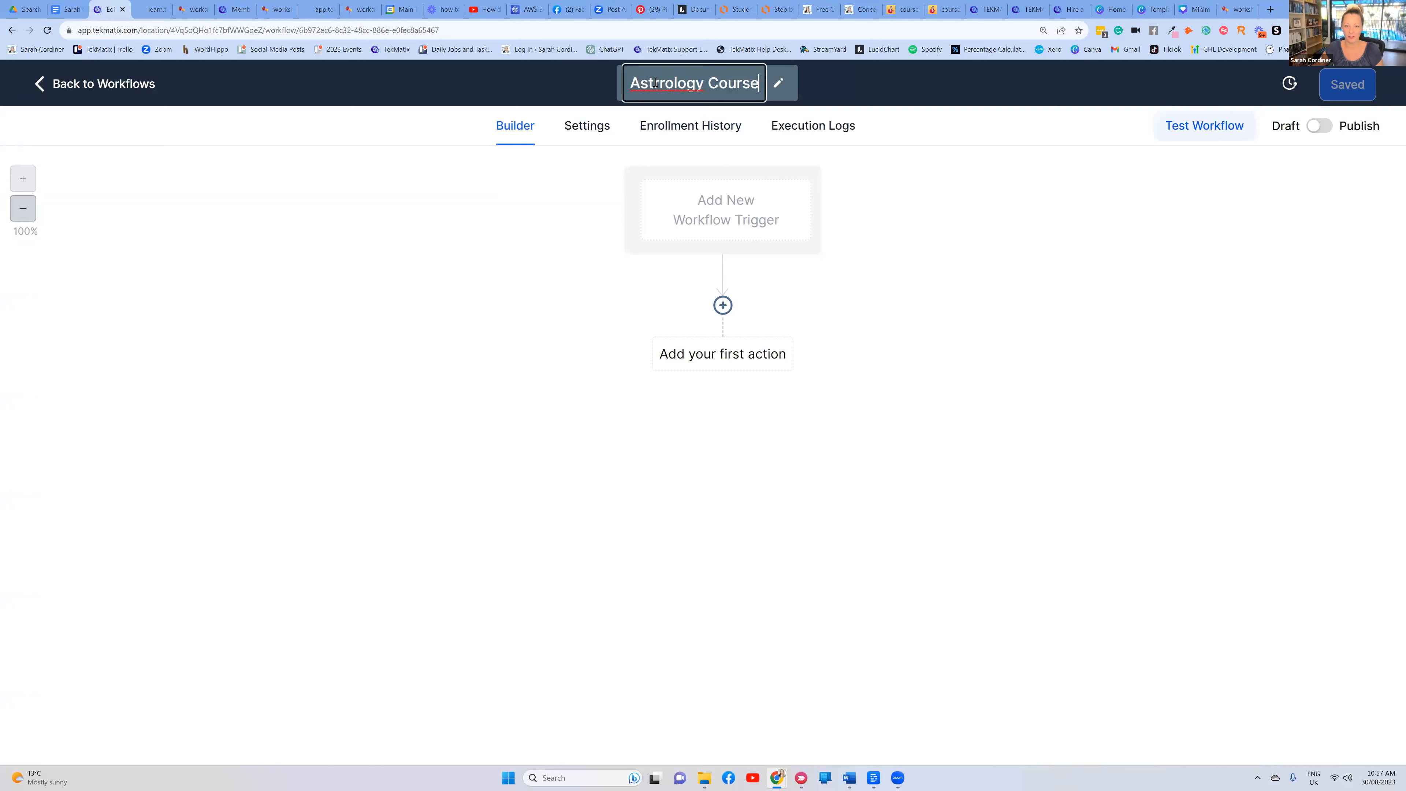
pyautogui.press('BackSpace')
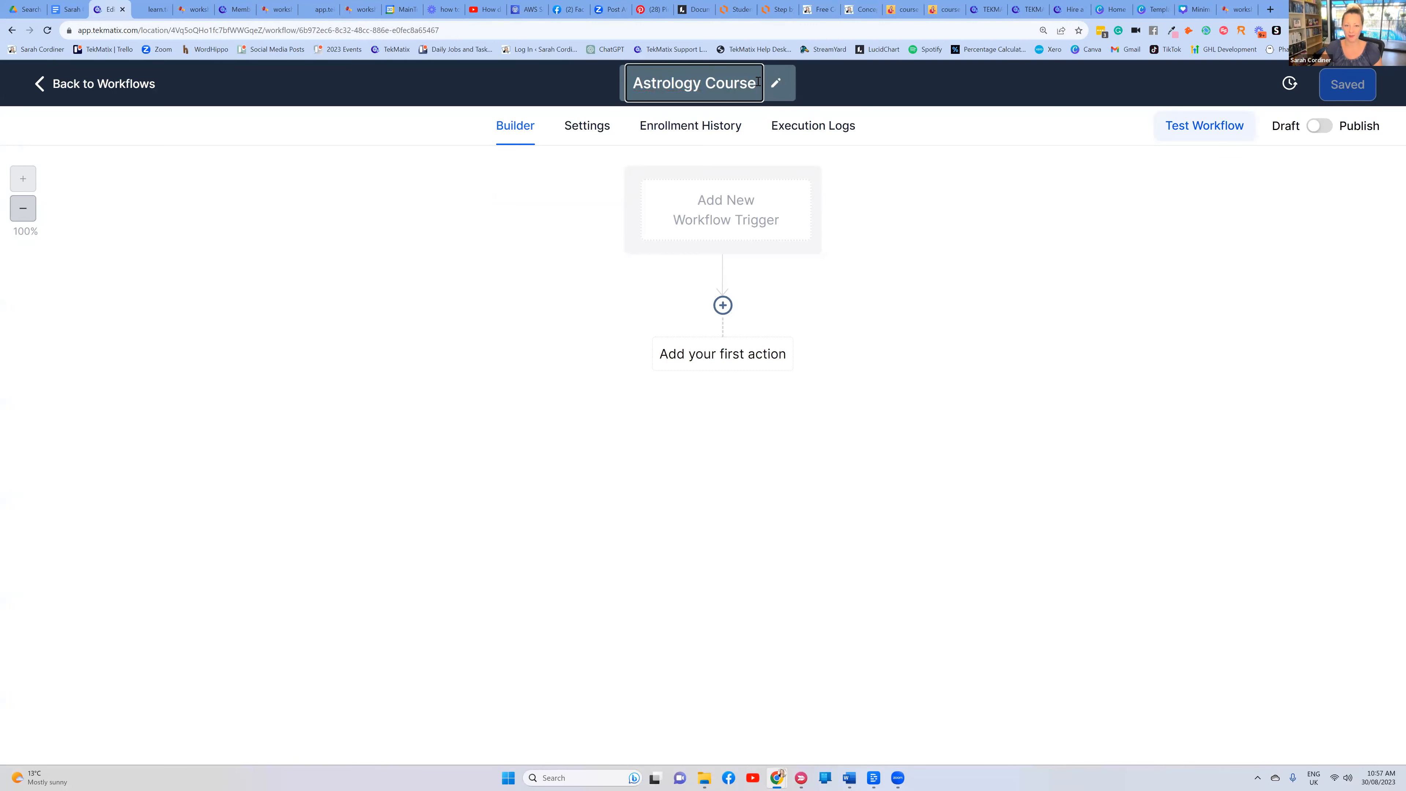
pyautogui.write('- ')
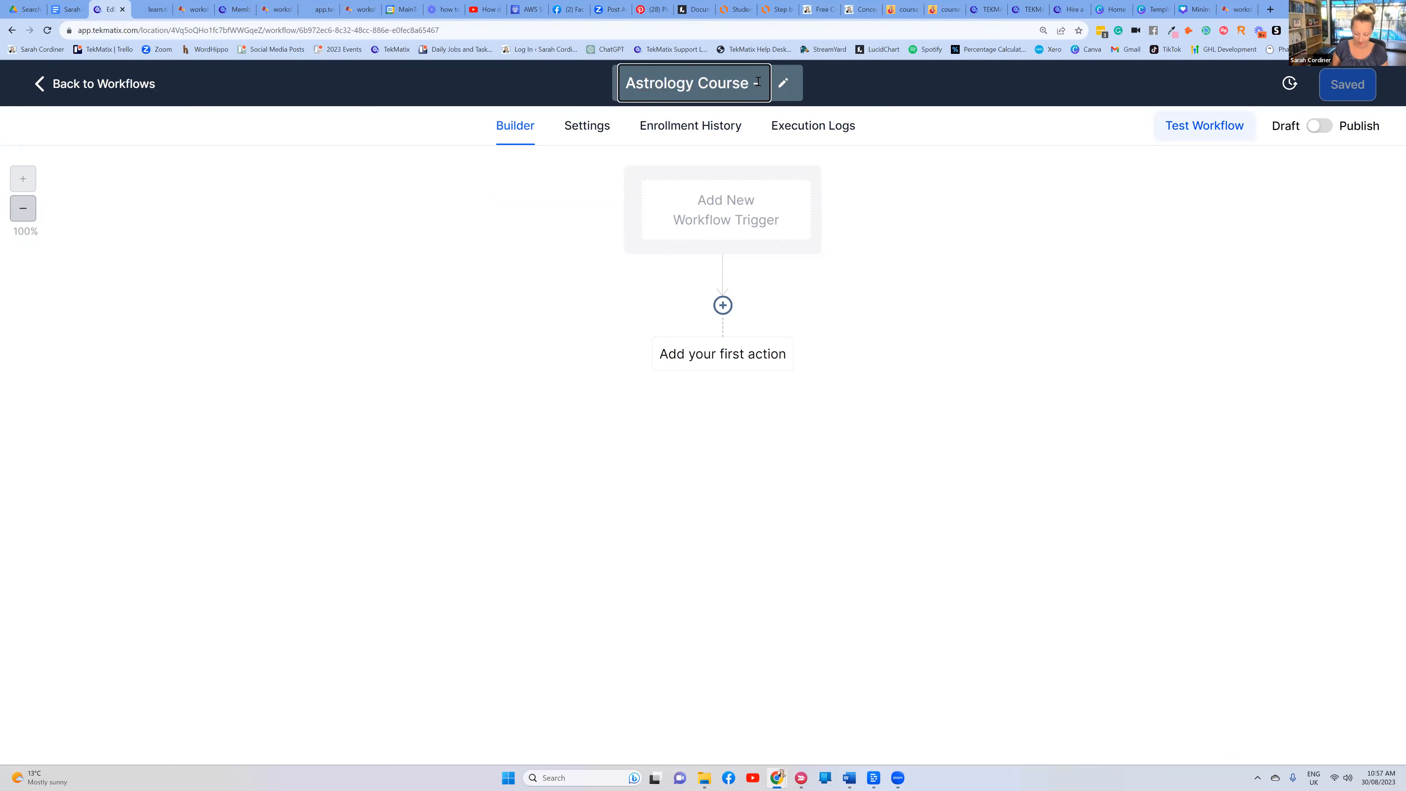
pyautogui.write('Welcome')
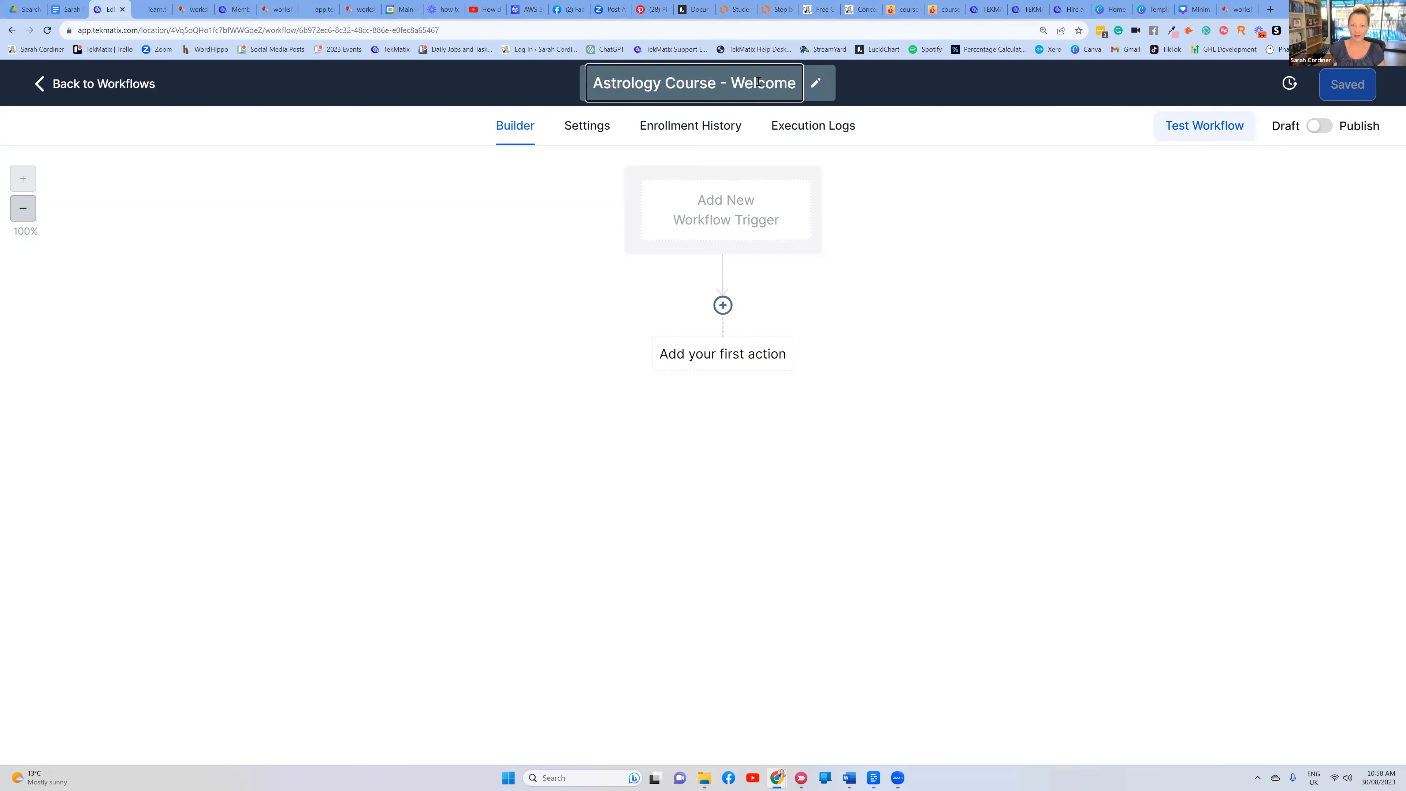
pyautogui.click(920, 149)
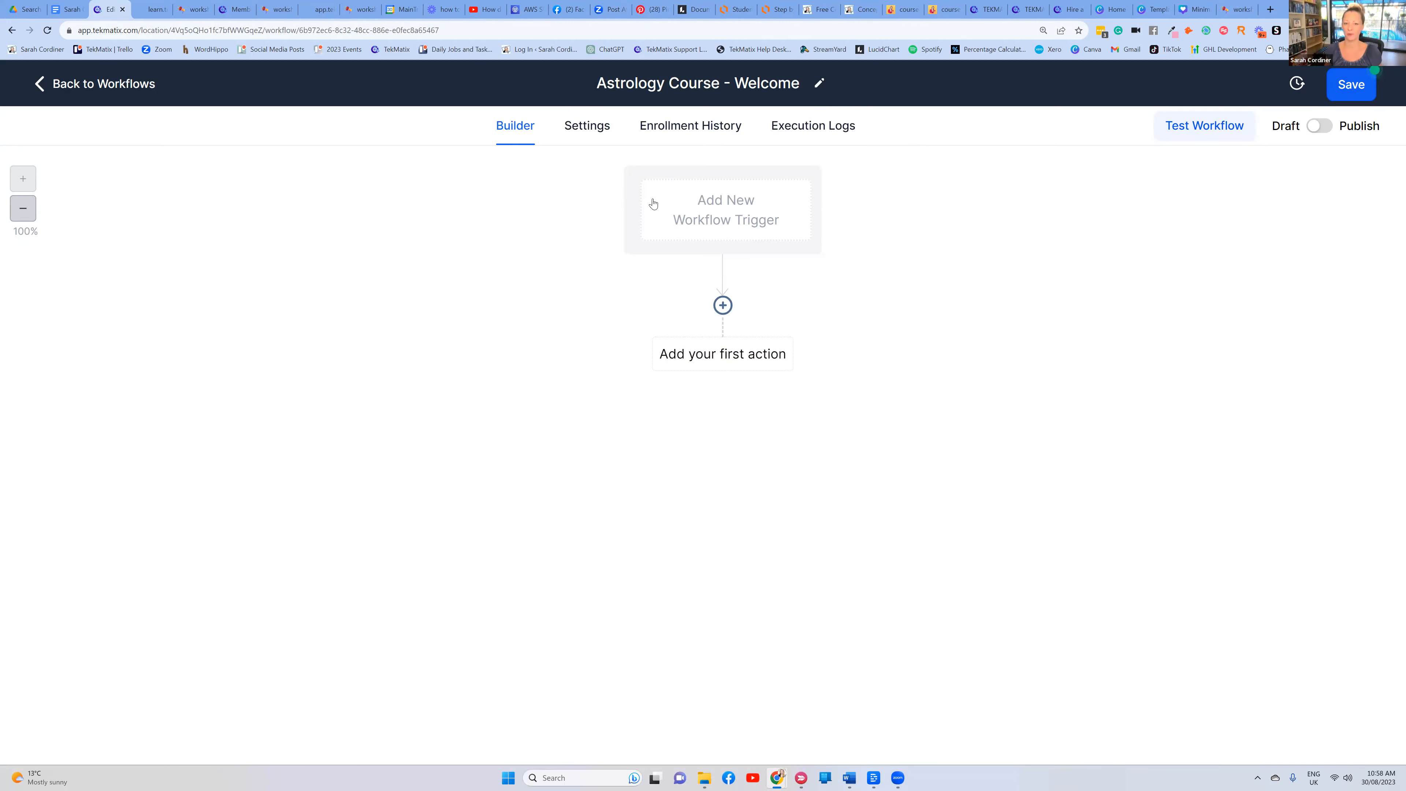
pyautogui.click(726, 80)
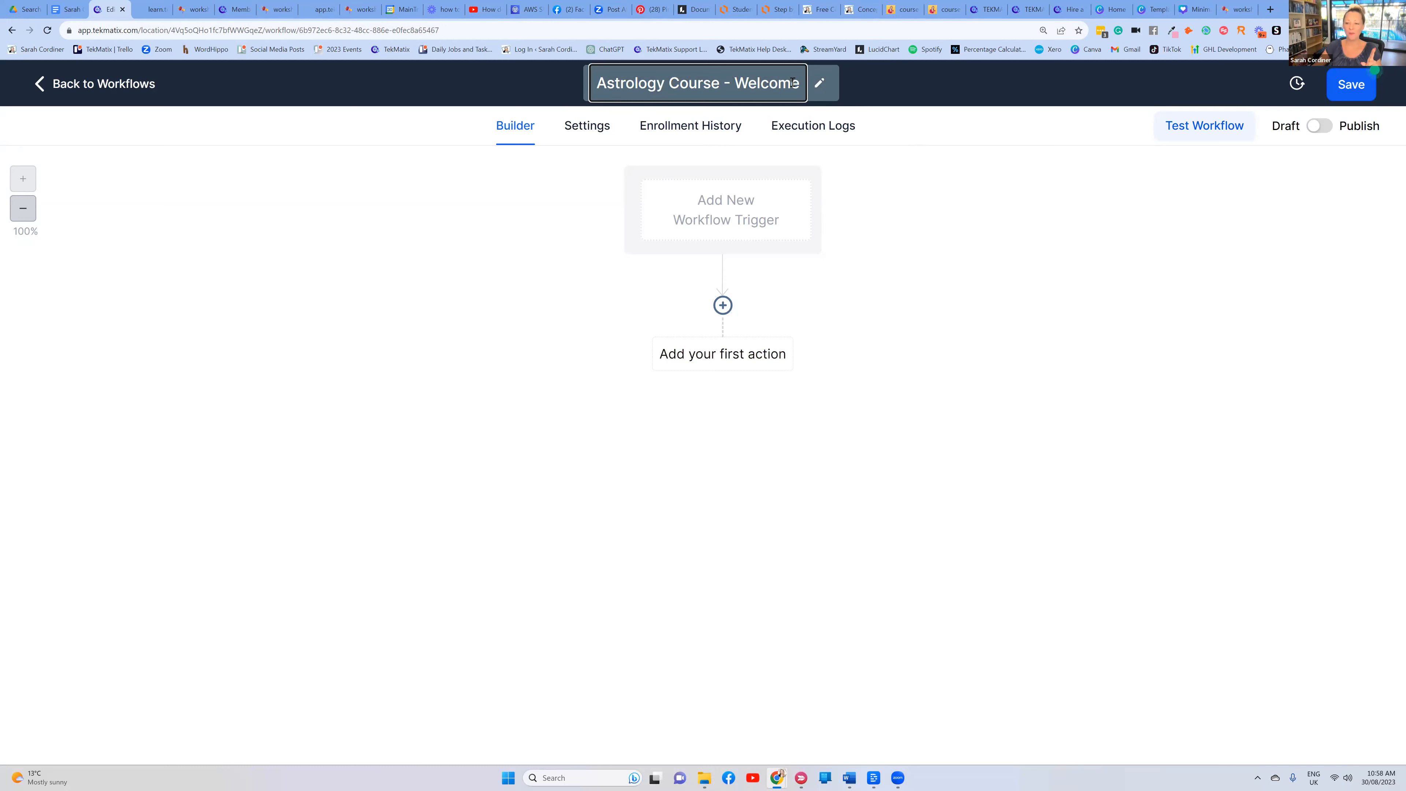
pyautogui.write('- Lite Packa')
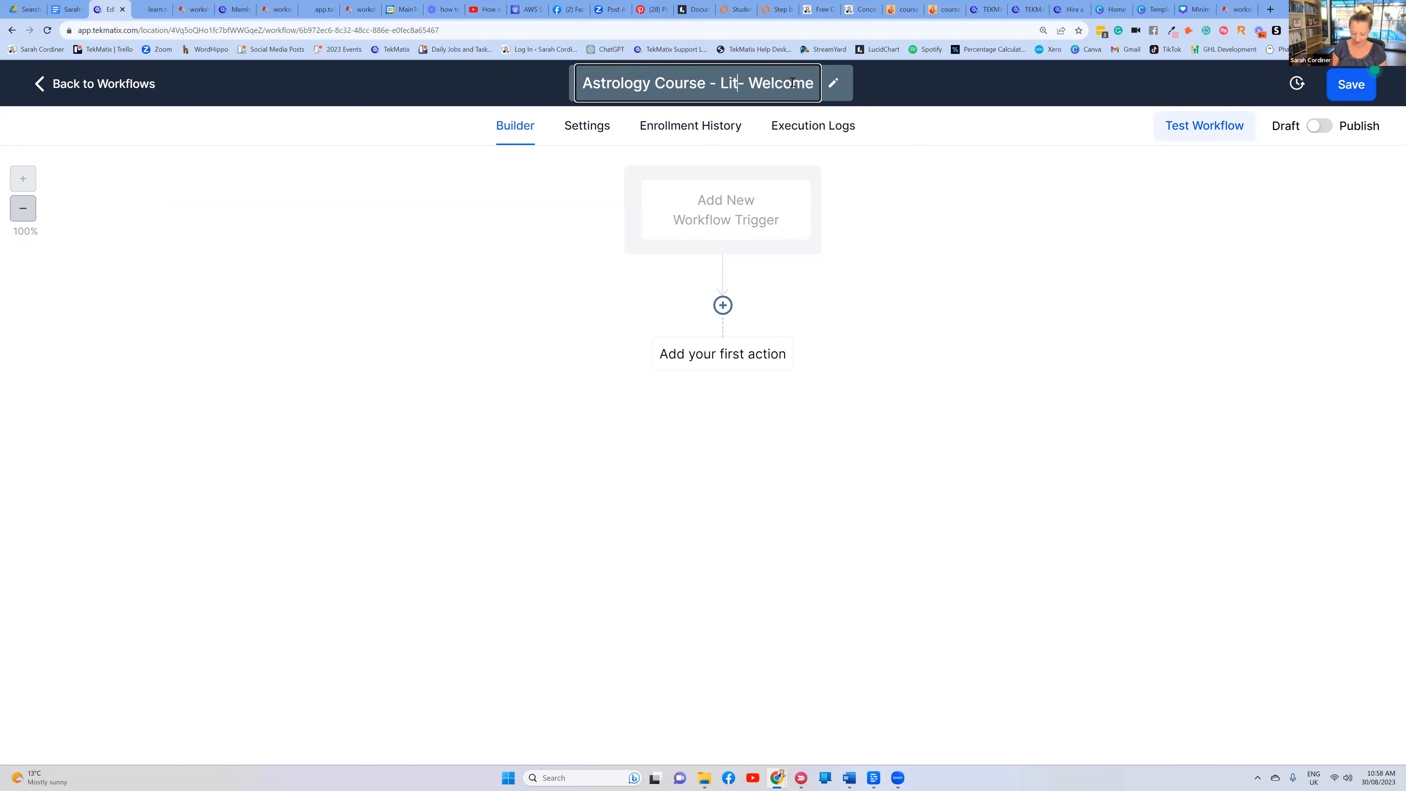
pyautogui.write('ge')
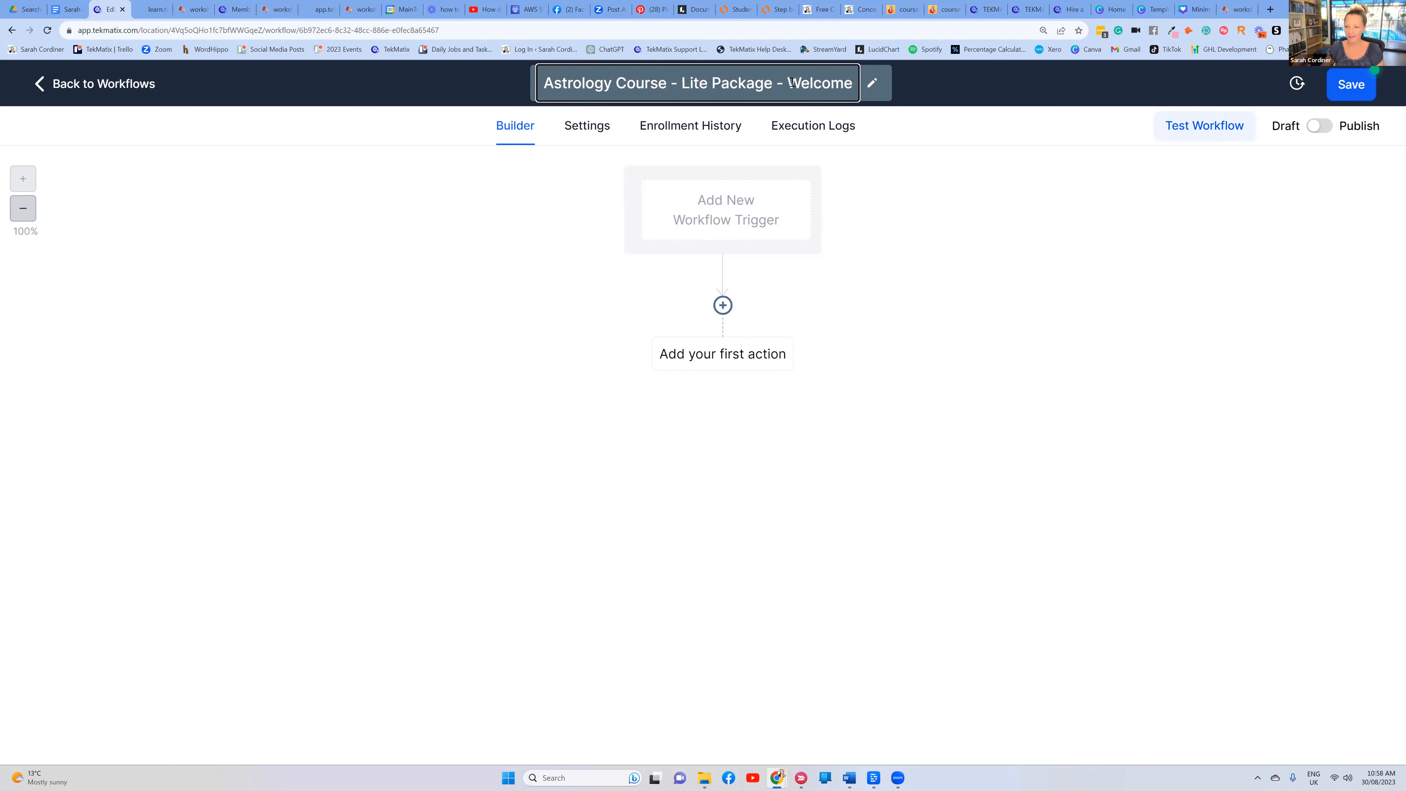
pyautogui.click(899, 131)
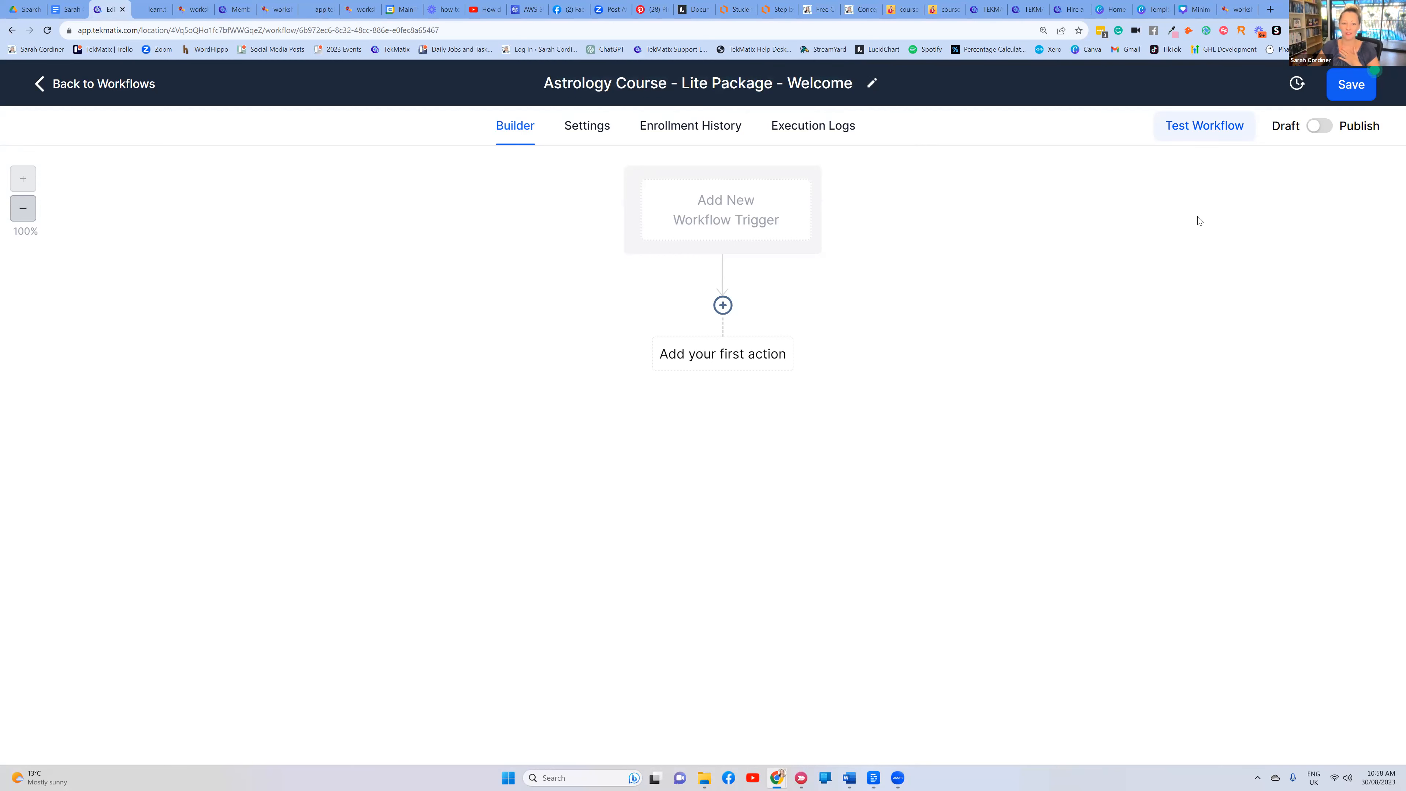
# Choose Membership New Signup from the Membership group as the workflow trigger
pyautogui.click(726, 211)
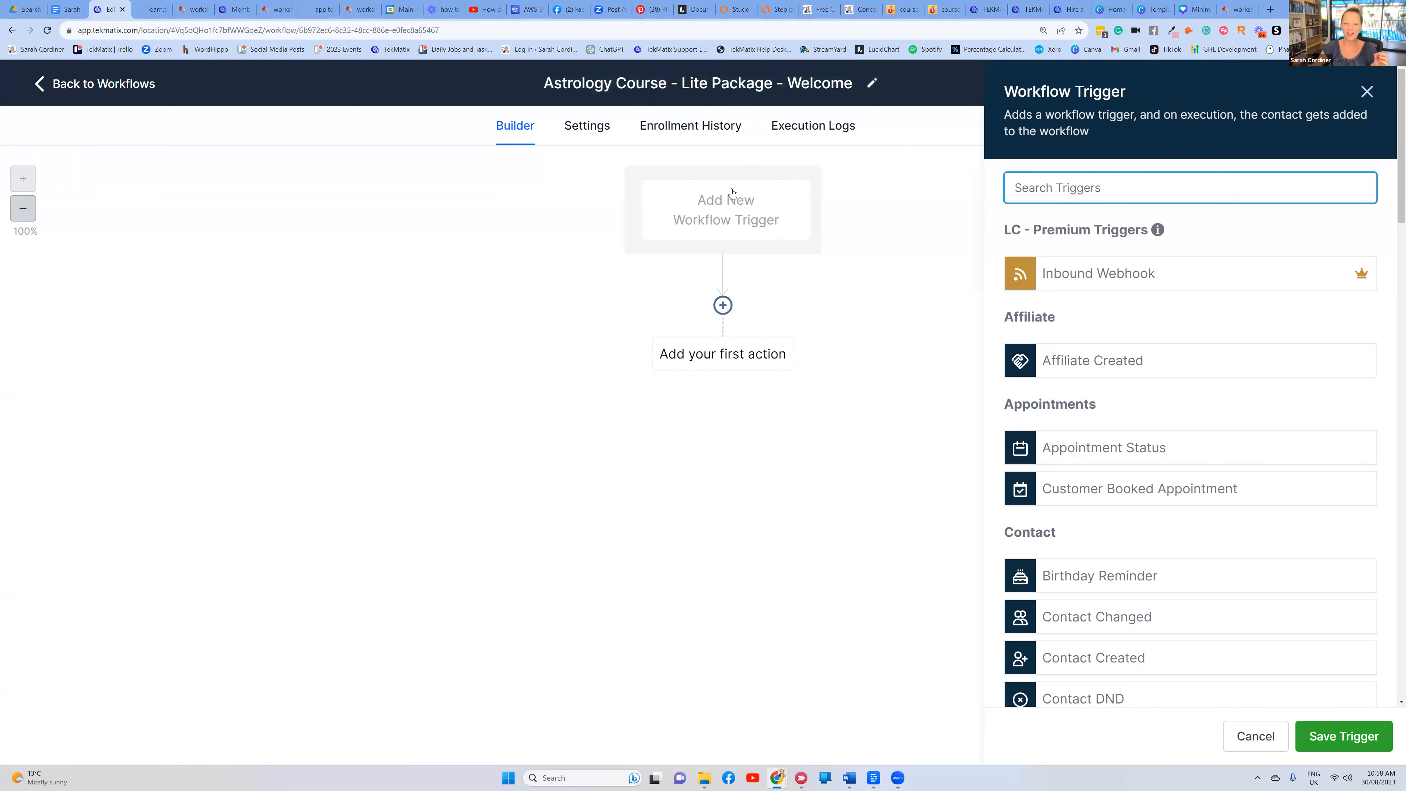
pyautogui.scroll(-2, 1166, 322)
pyautogui.scroll(-10, 1165, 322)
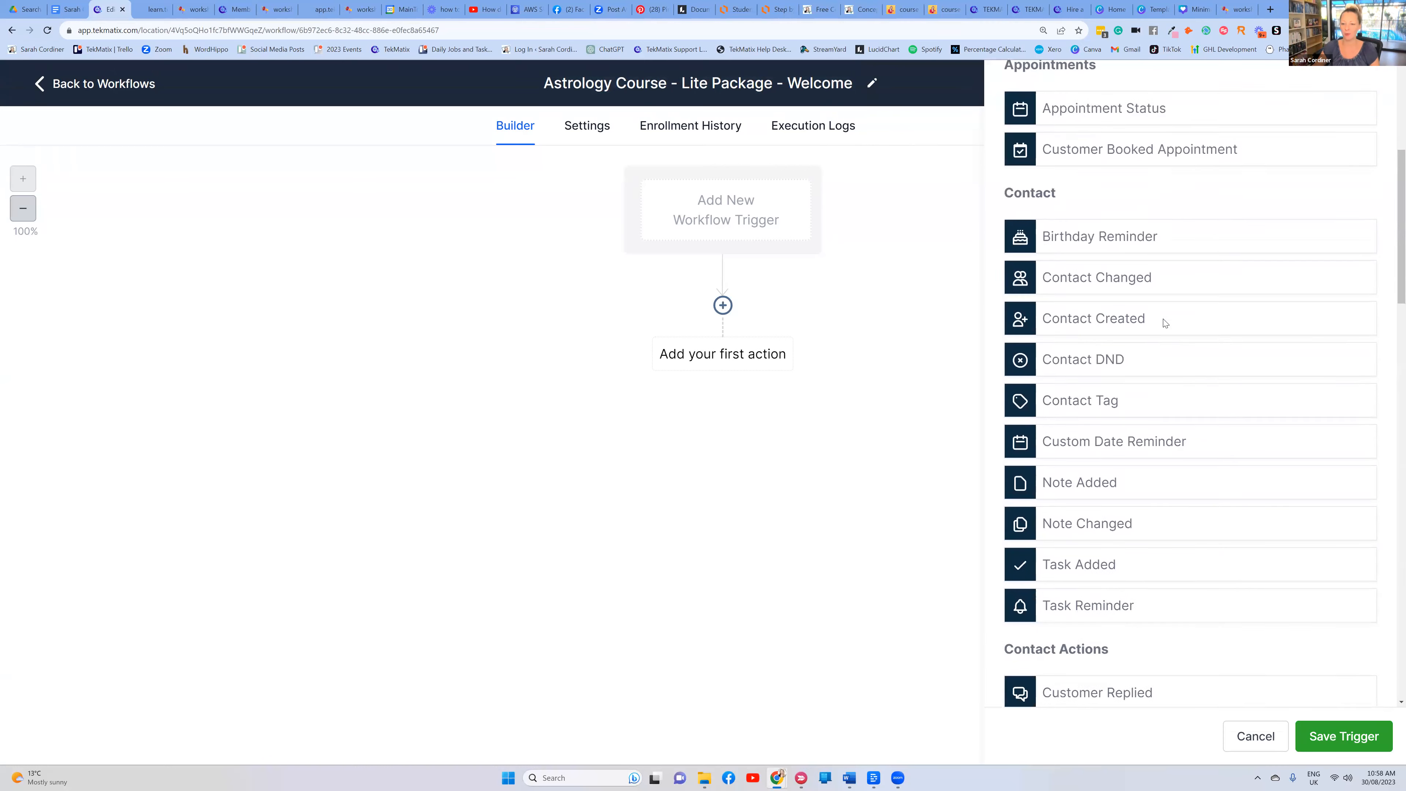
pyautogui.scroll(-10, 1166, 323)
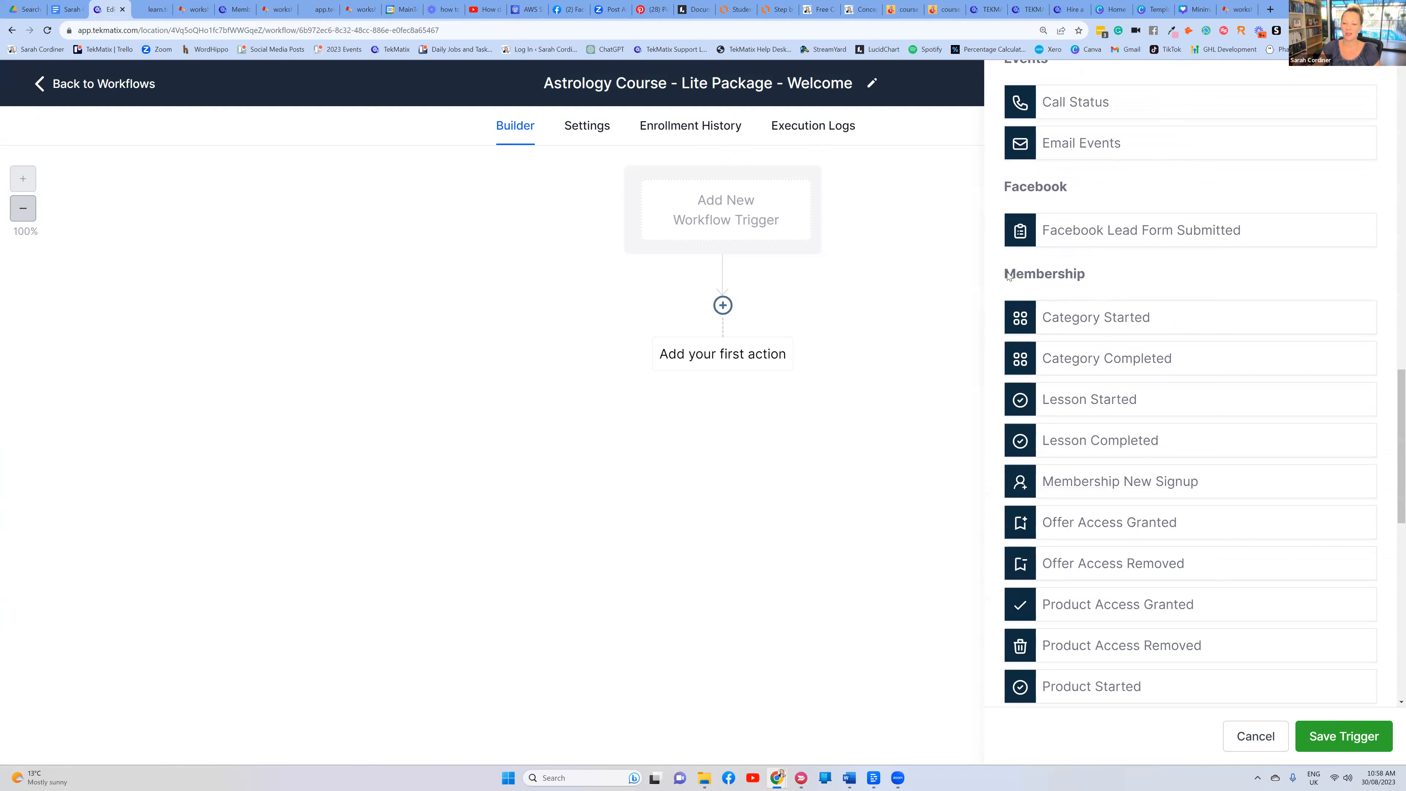
pyautogui.moveTo(1007, 276); pyautogui.dragTo(1251, 289)
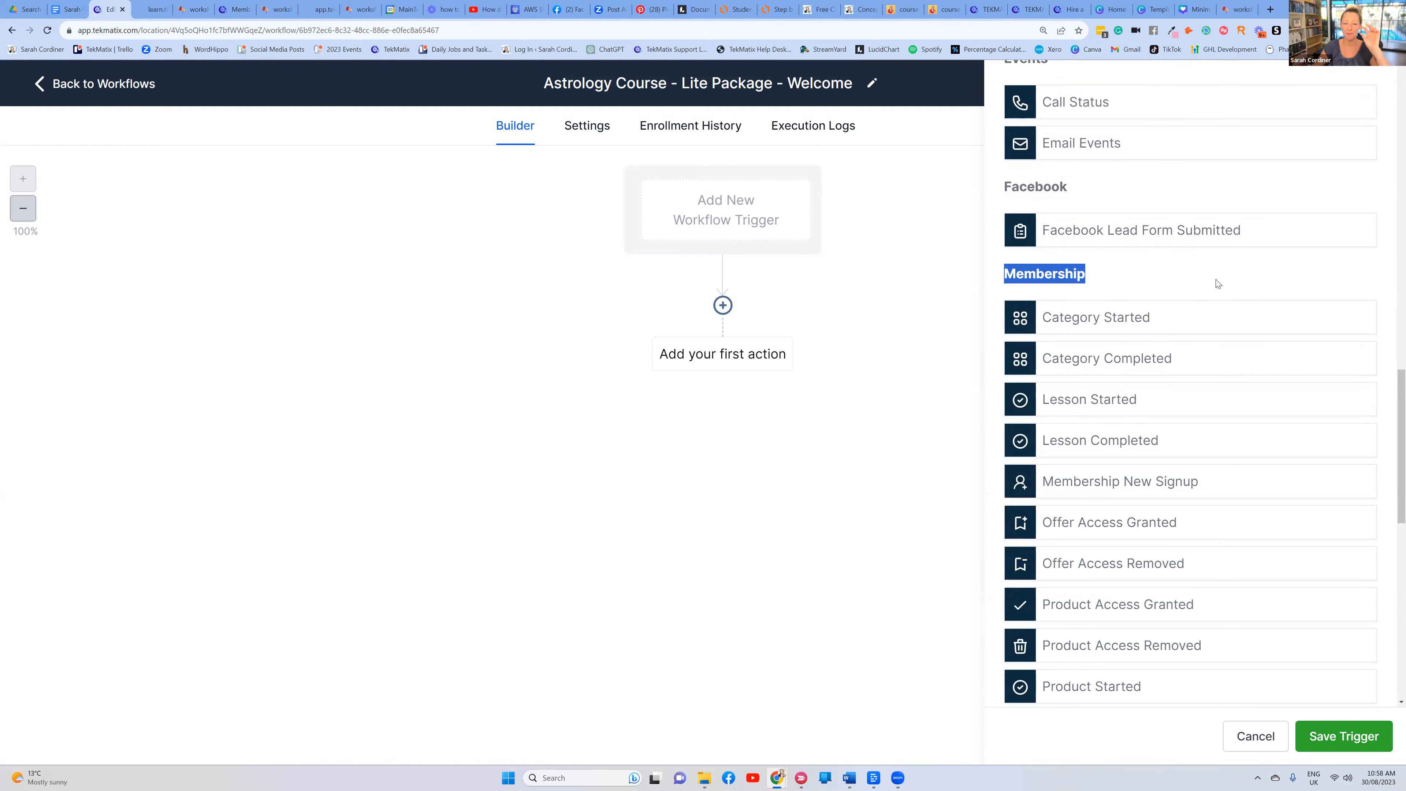
pyautogui.moveTo(1218, 283); pyautogui.dragTo(1005, 274)
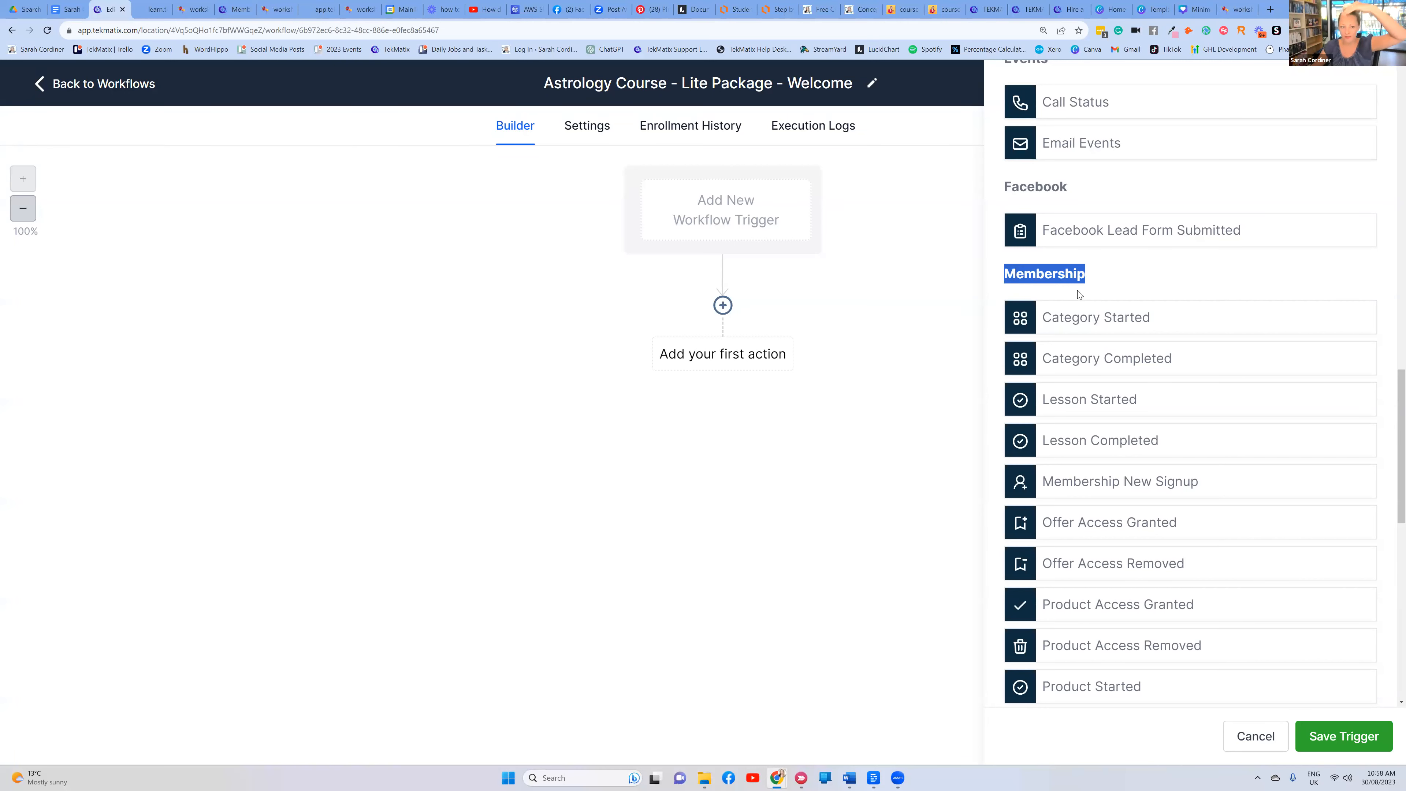
pyautogui.click(1118, 279)
pyautogui.scroll(-1, 1118, 278)
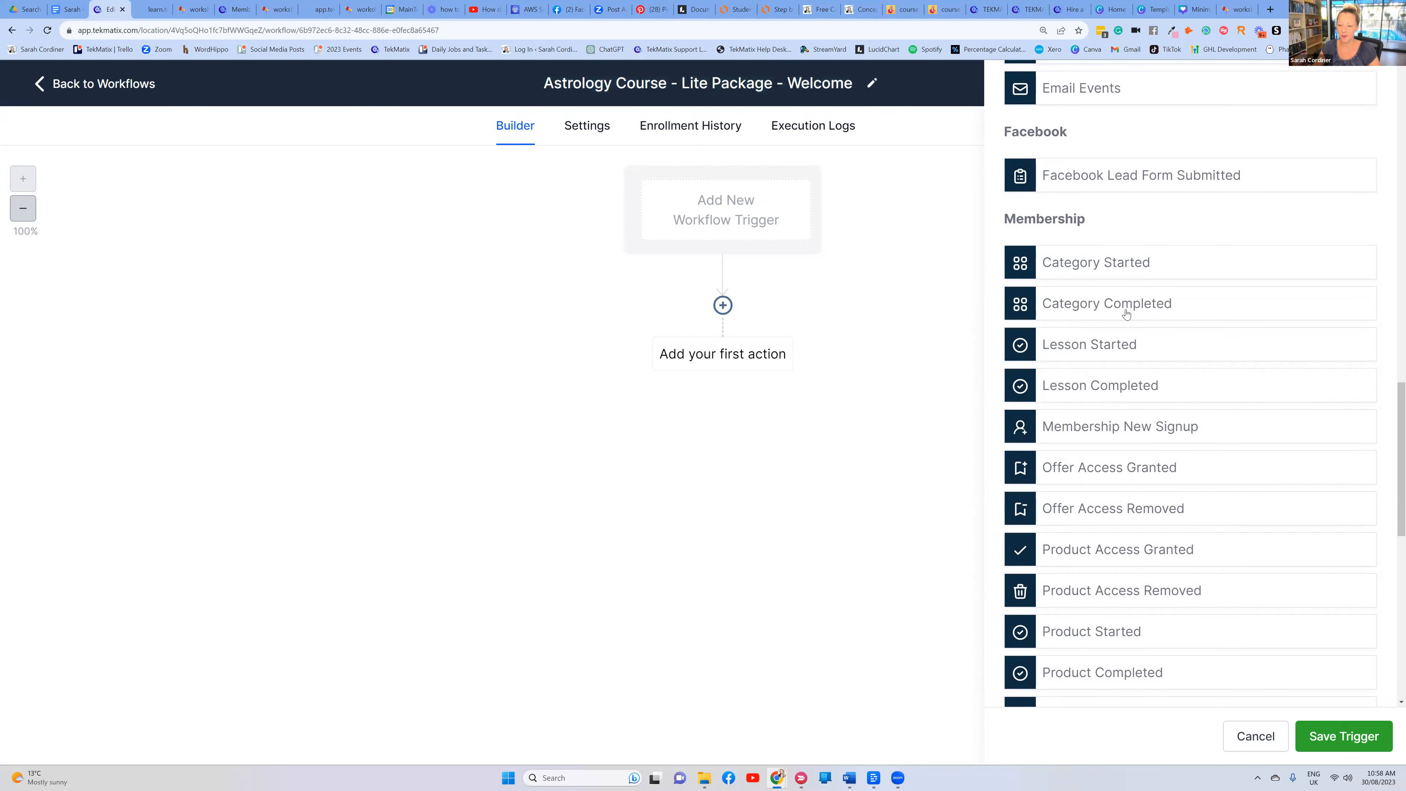
pyautogui.scroll(-4, 1121, 498)
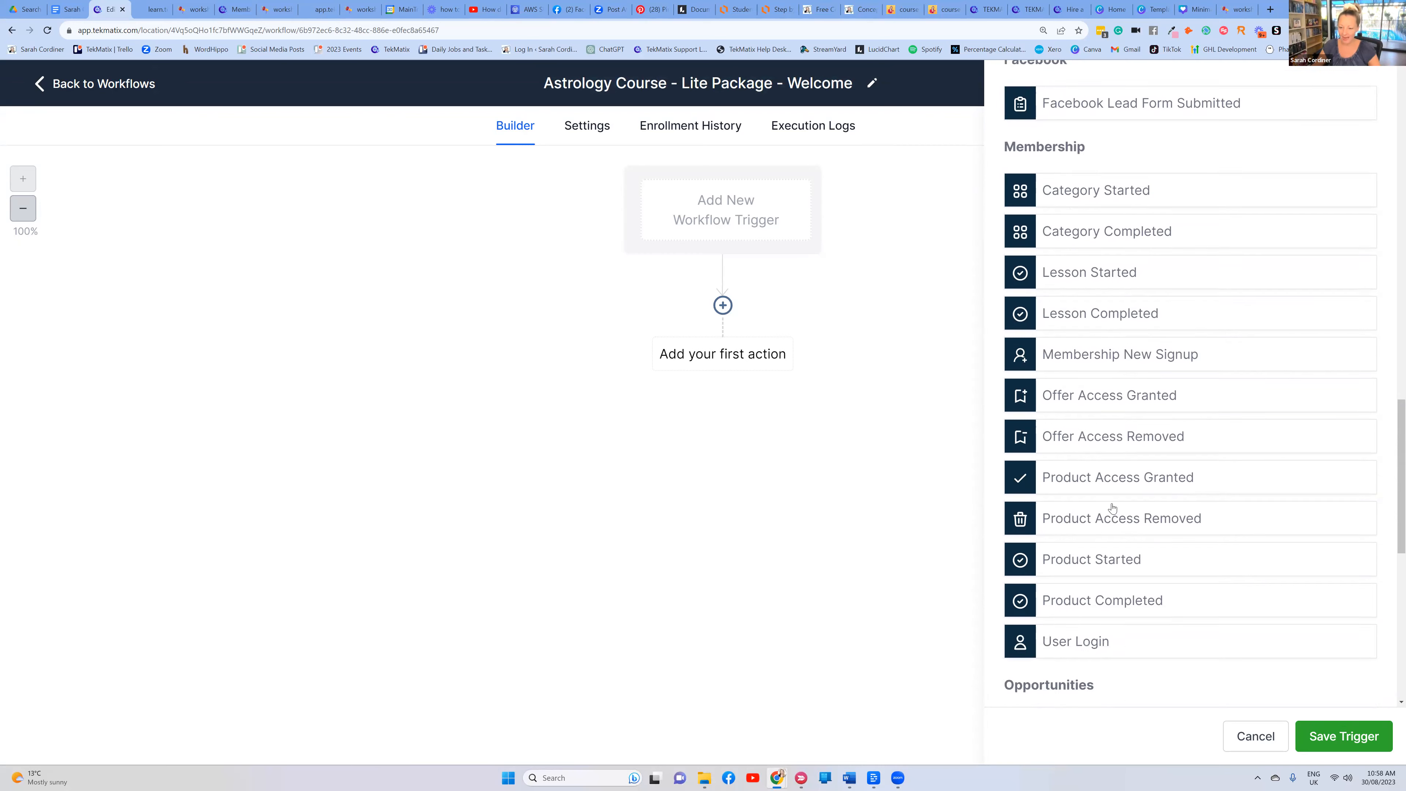
pyautogui.scroll(2, 1091, 282)
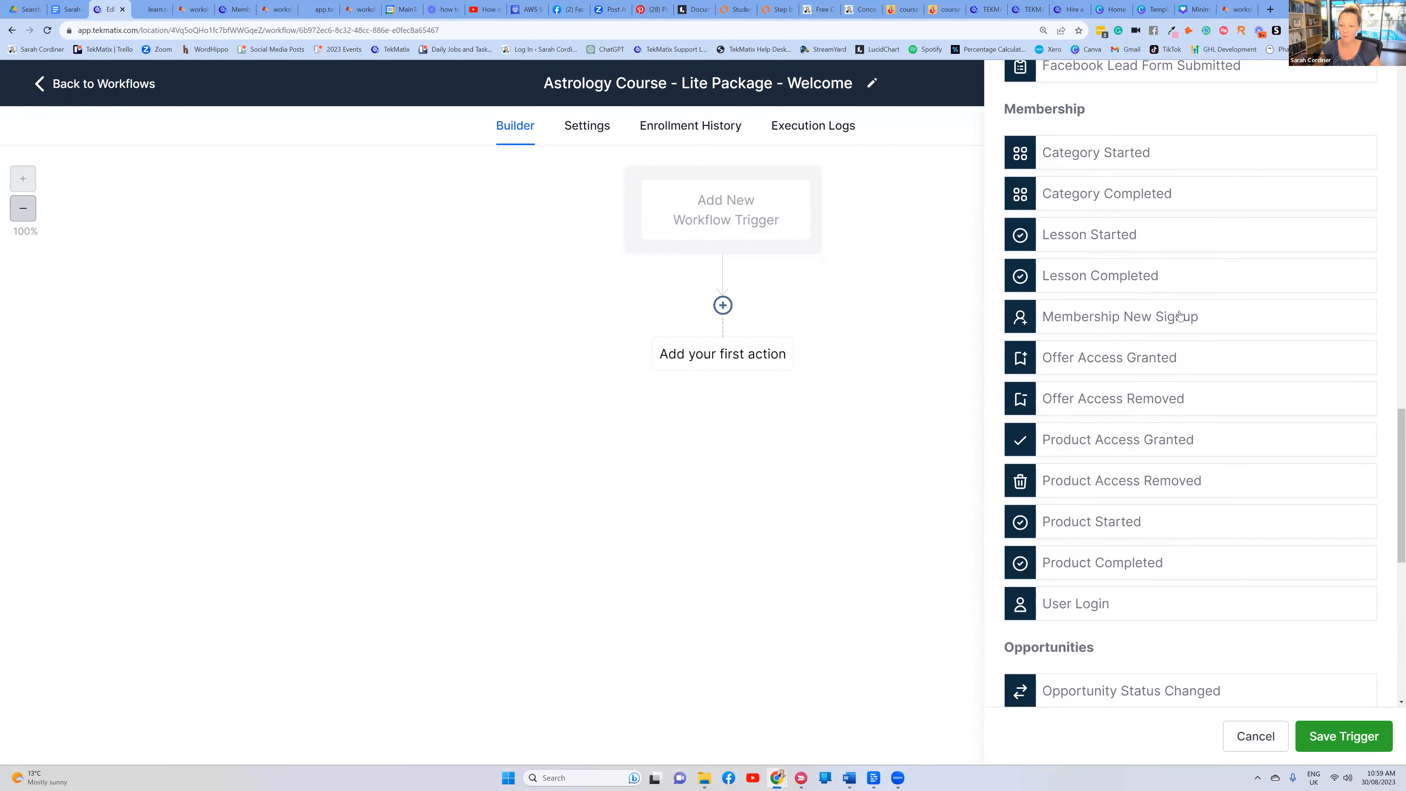
pyautogui.click(1134, 319)
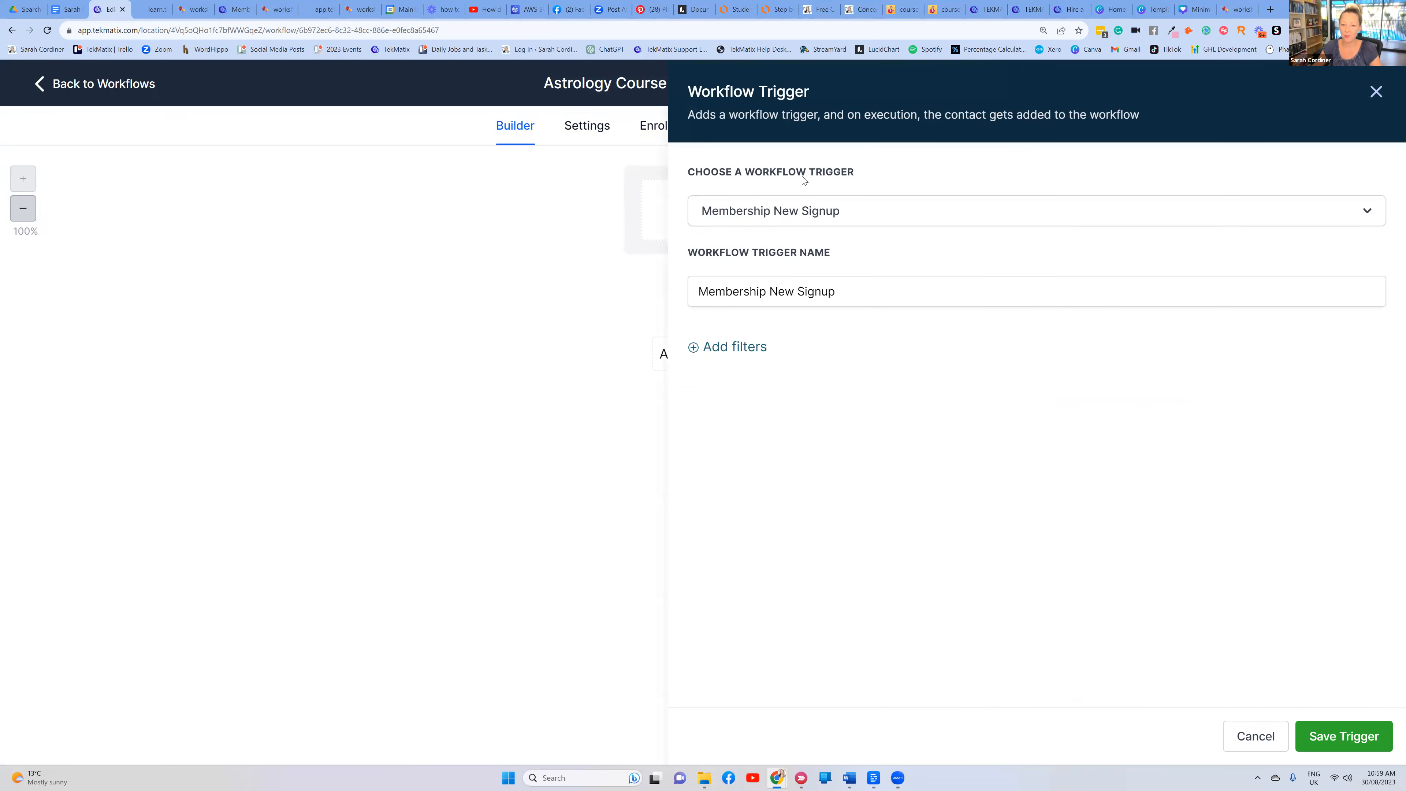
# Rename the trigger to 'New student in astrology'
pyautogui.click(871, 207)
pyautogui.click(894, 186)
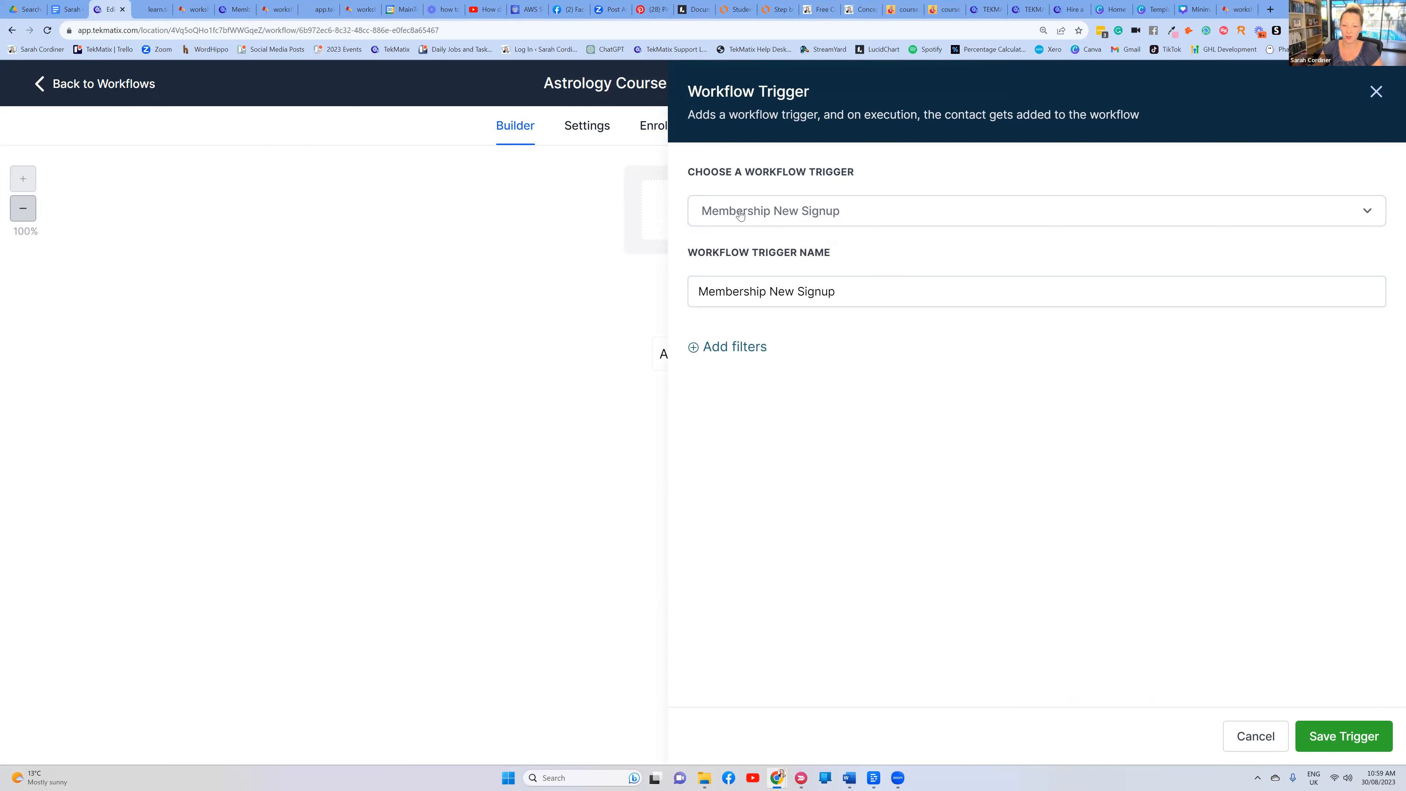
pyautogui.moveTo(825, 293); pyautogui.dragTo(687, 299)
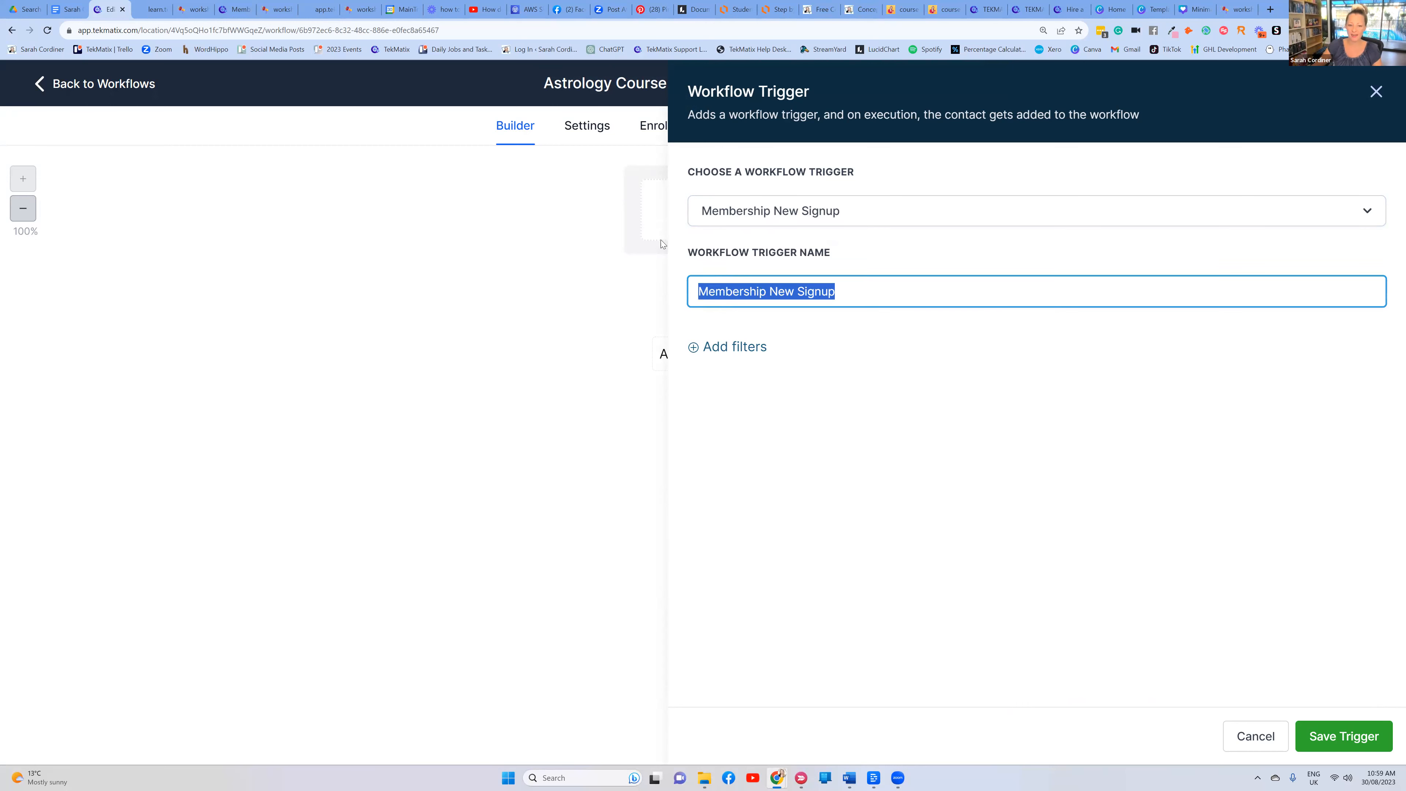
pyautogui.press('BackSpace')
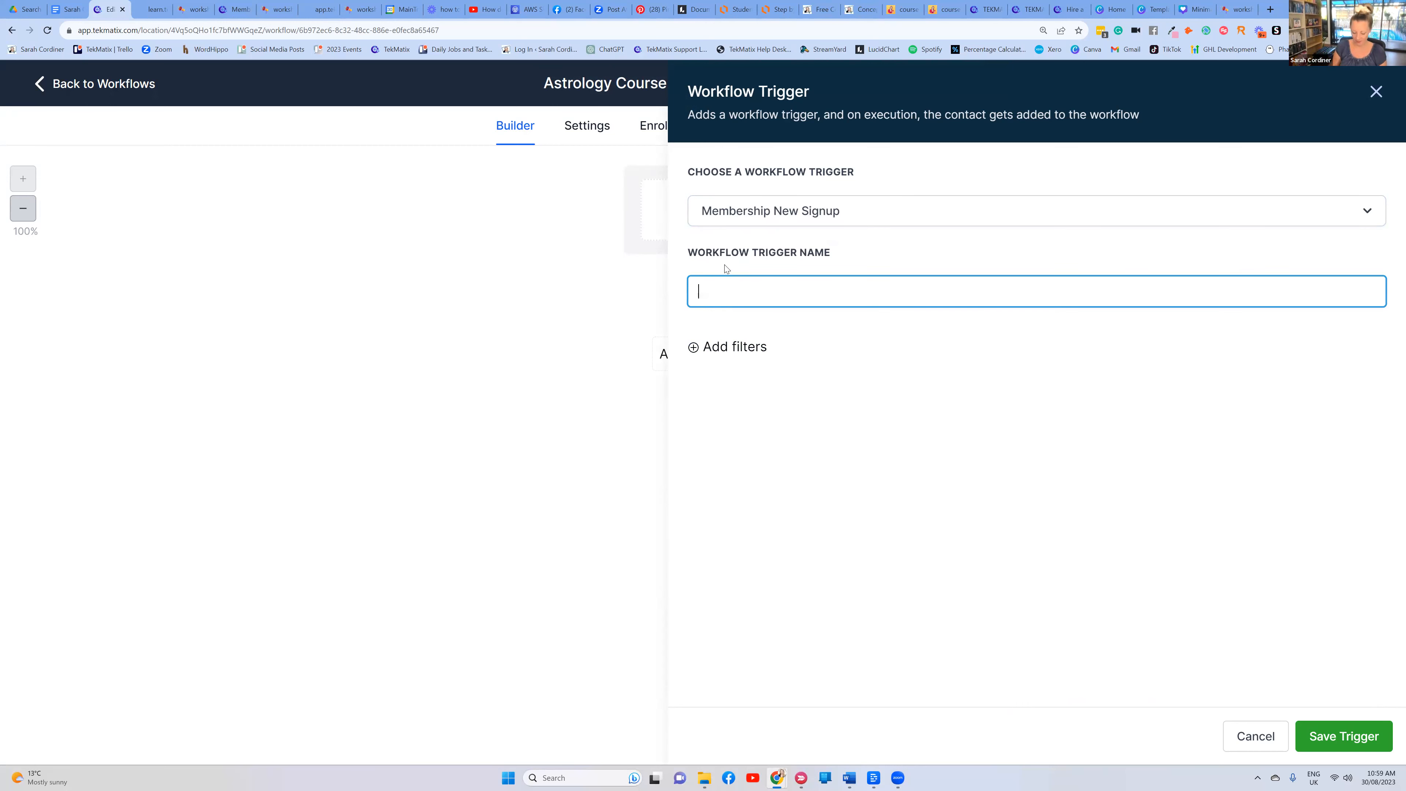
pyautogui.write('New ')
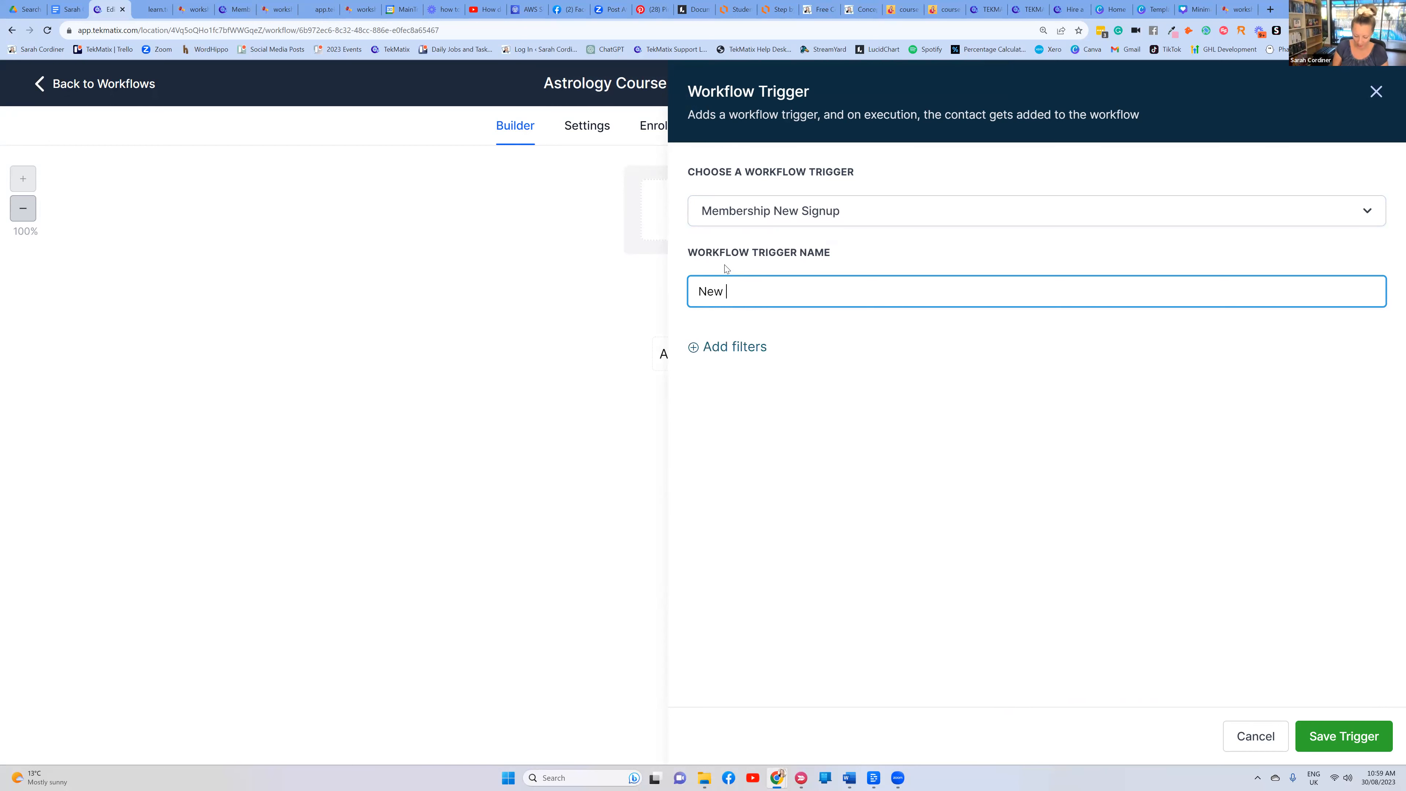
pyautogui.write('student in ast')
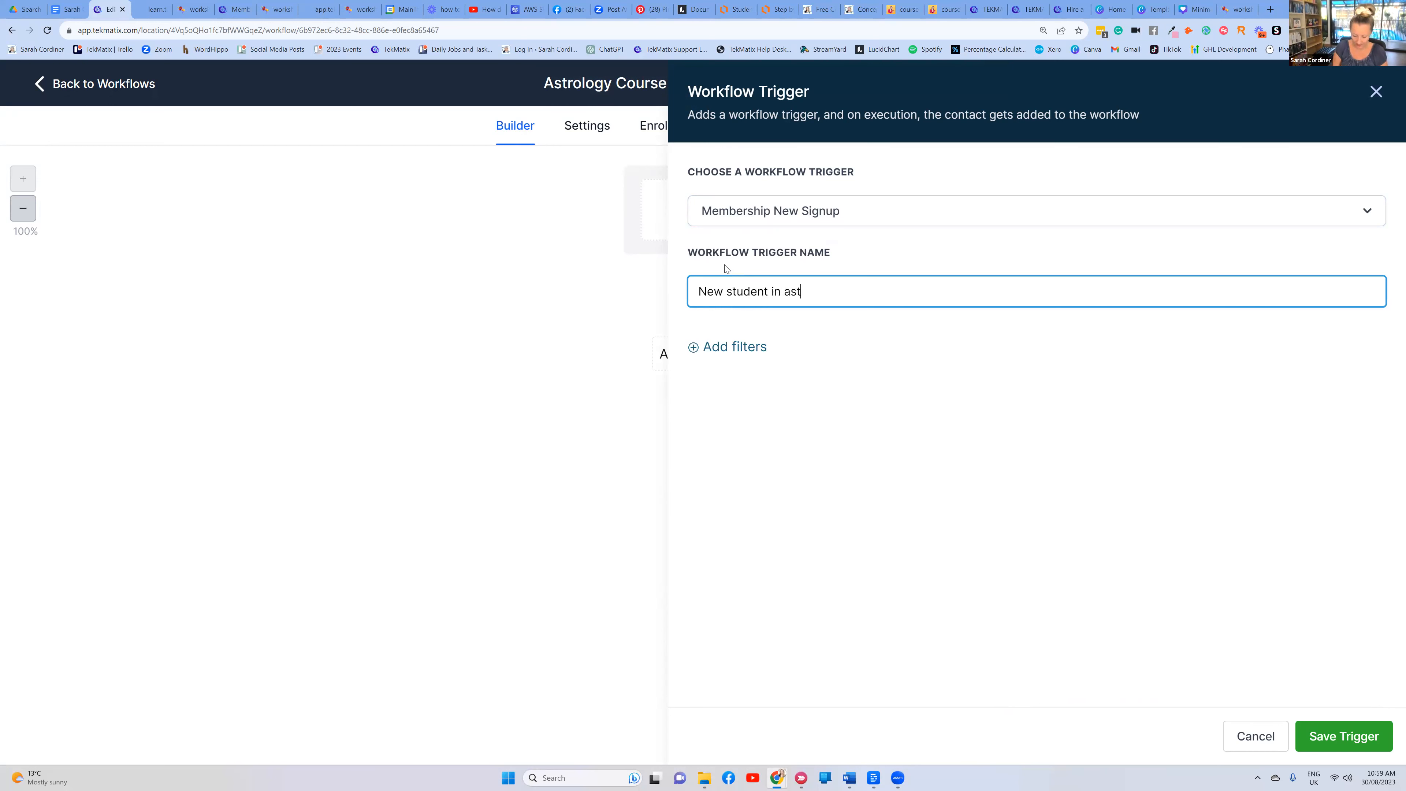
pyautogui.write('rology')
pyautogui.click(825, 320)
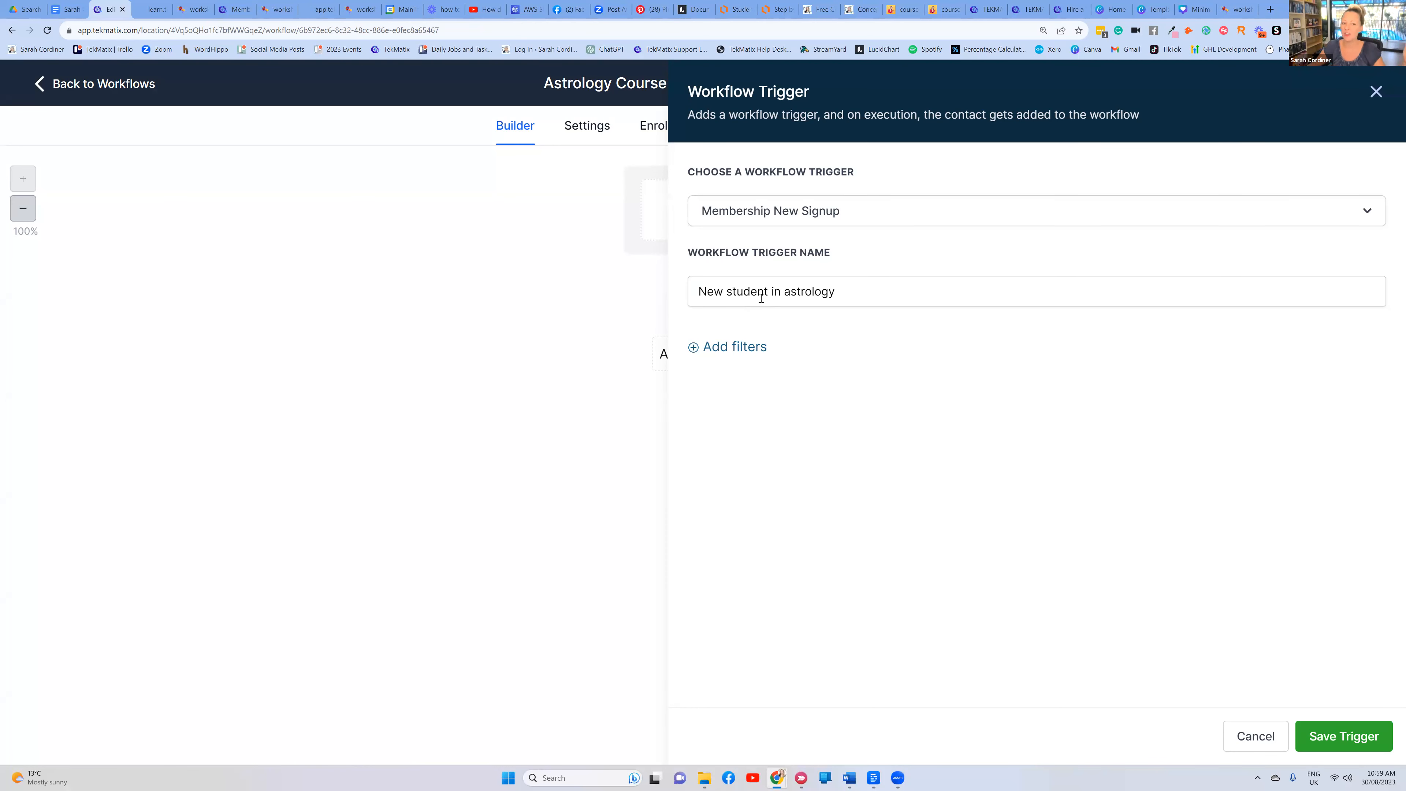
# Filter the trigger by Offer 'Astrology Course - Lite Package' and save it
pyautogui.click(740, 347)
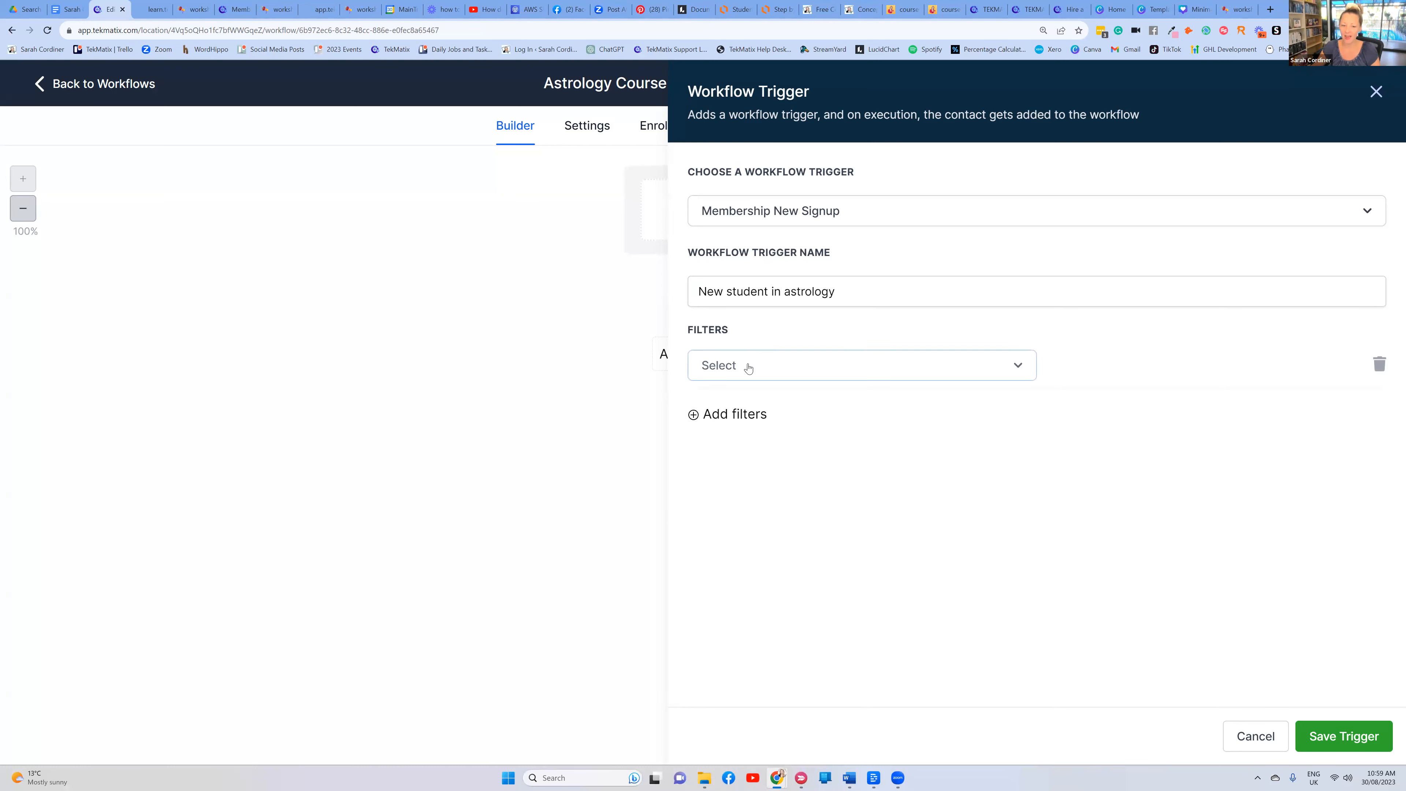
pyautogui.click(749, 367)
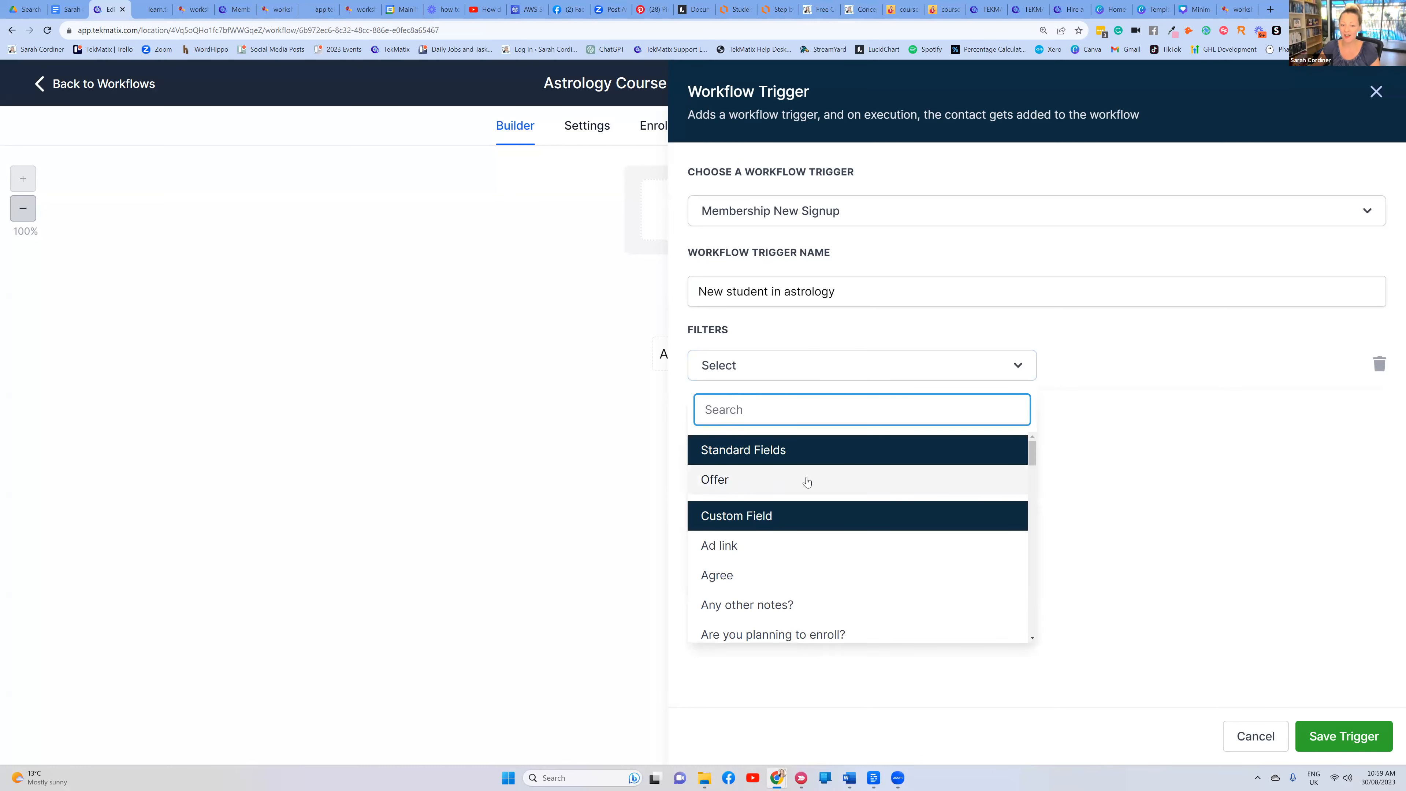
pyautogui.click(726, 484)
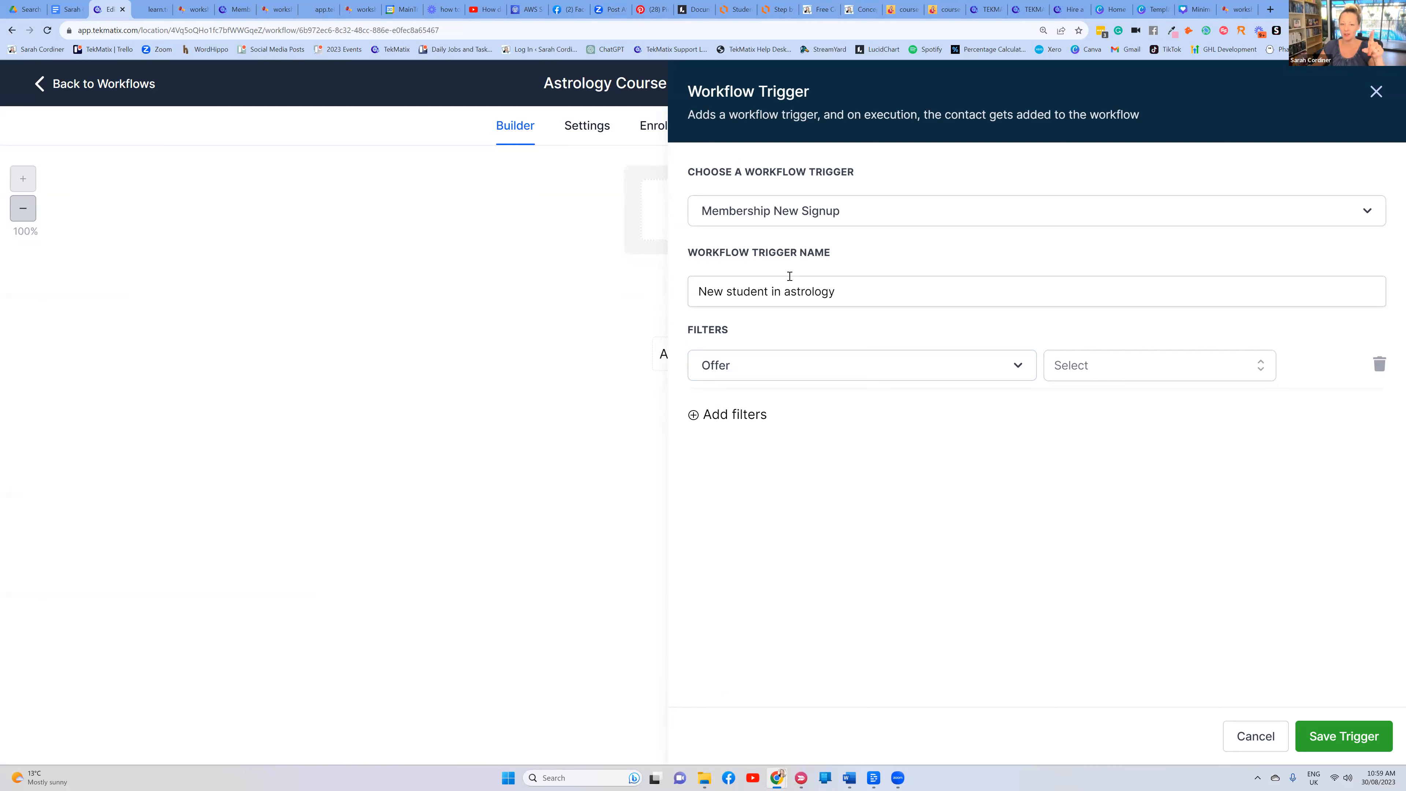
pyautogui.click(835, 213)
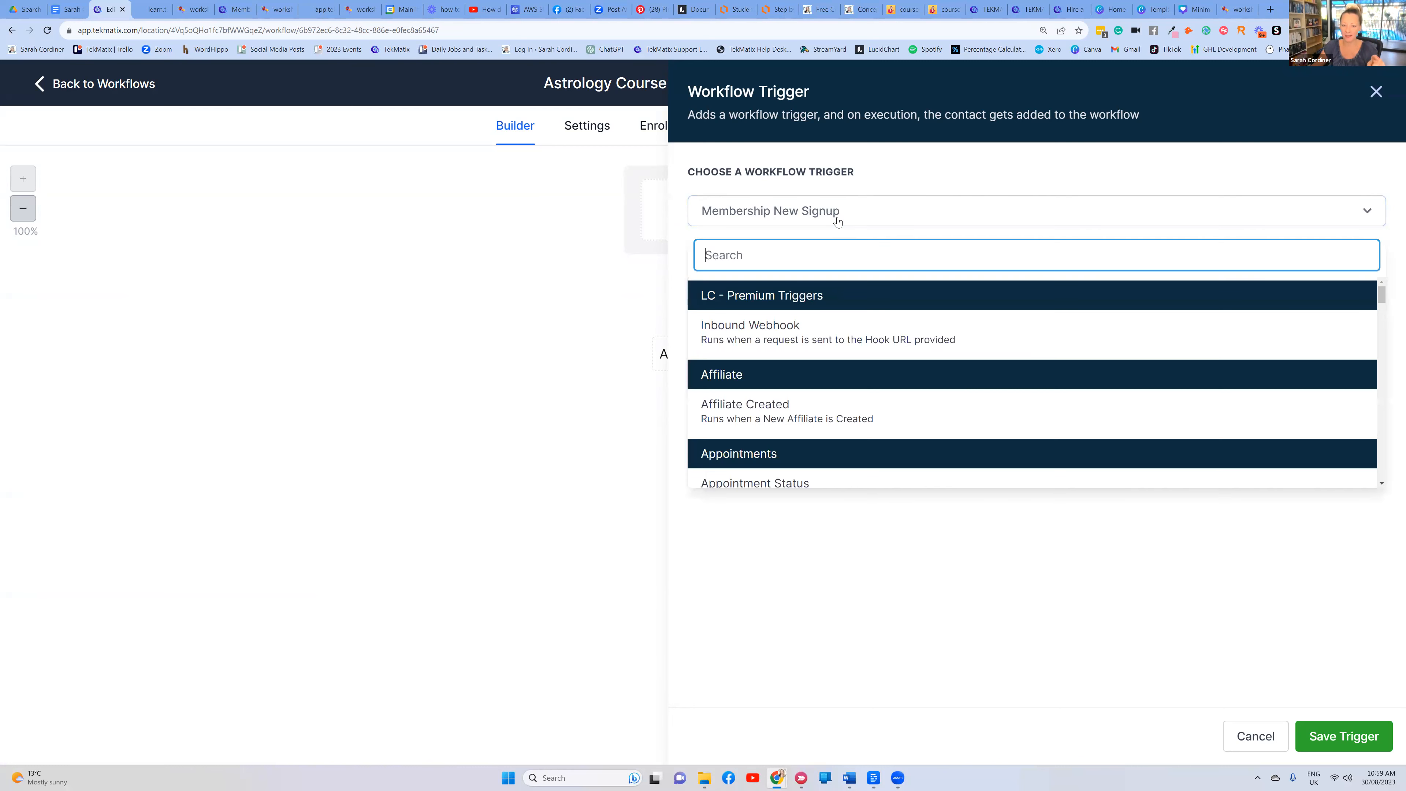
pyautogui.click(828, 210)
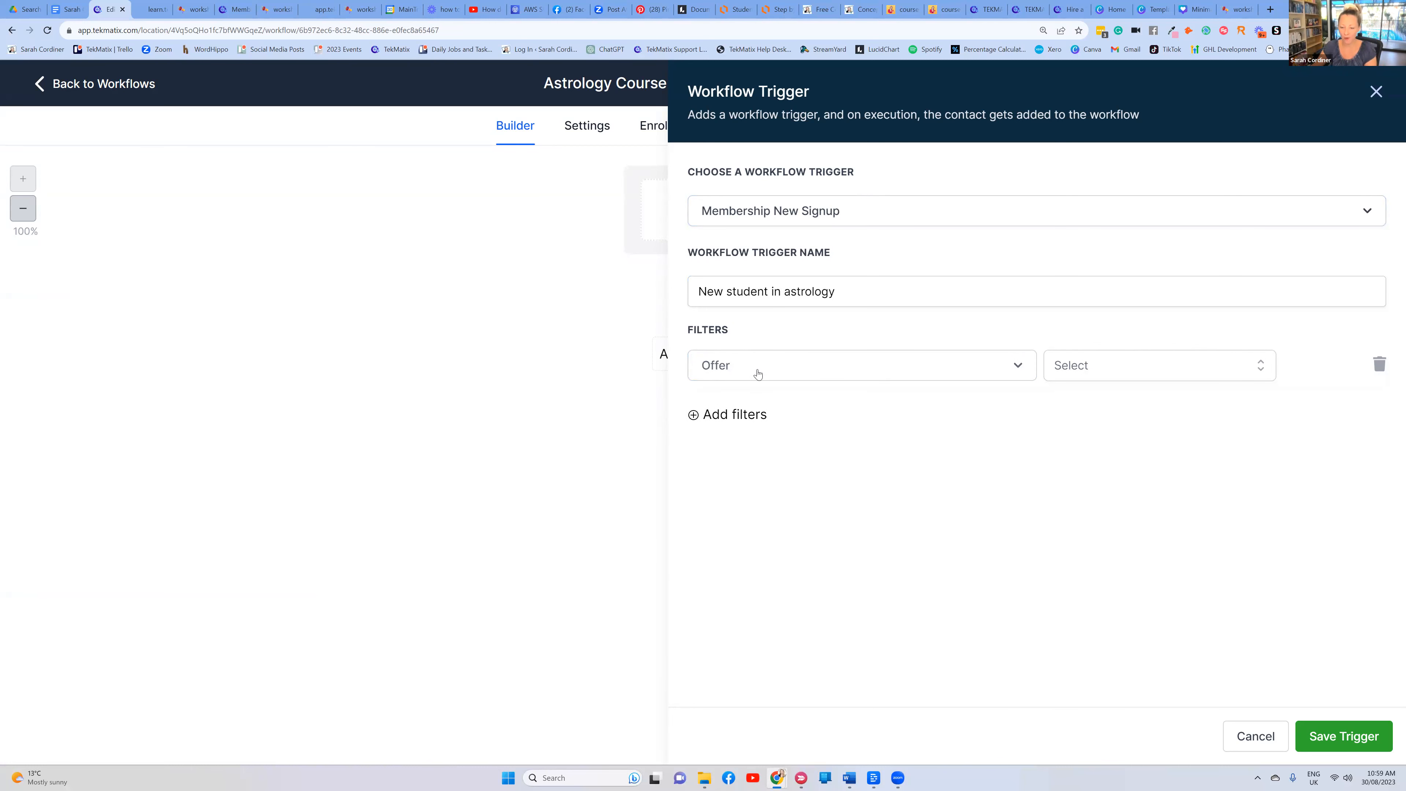
pyautogui.click(1129, 369)
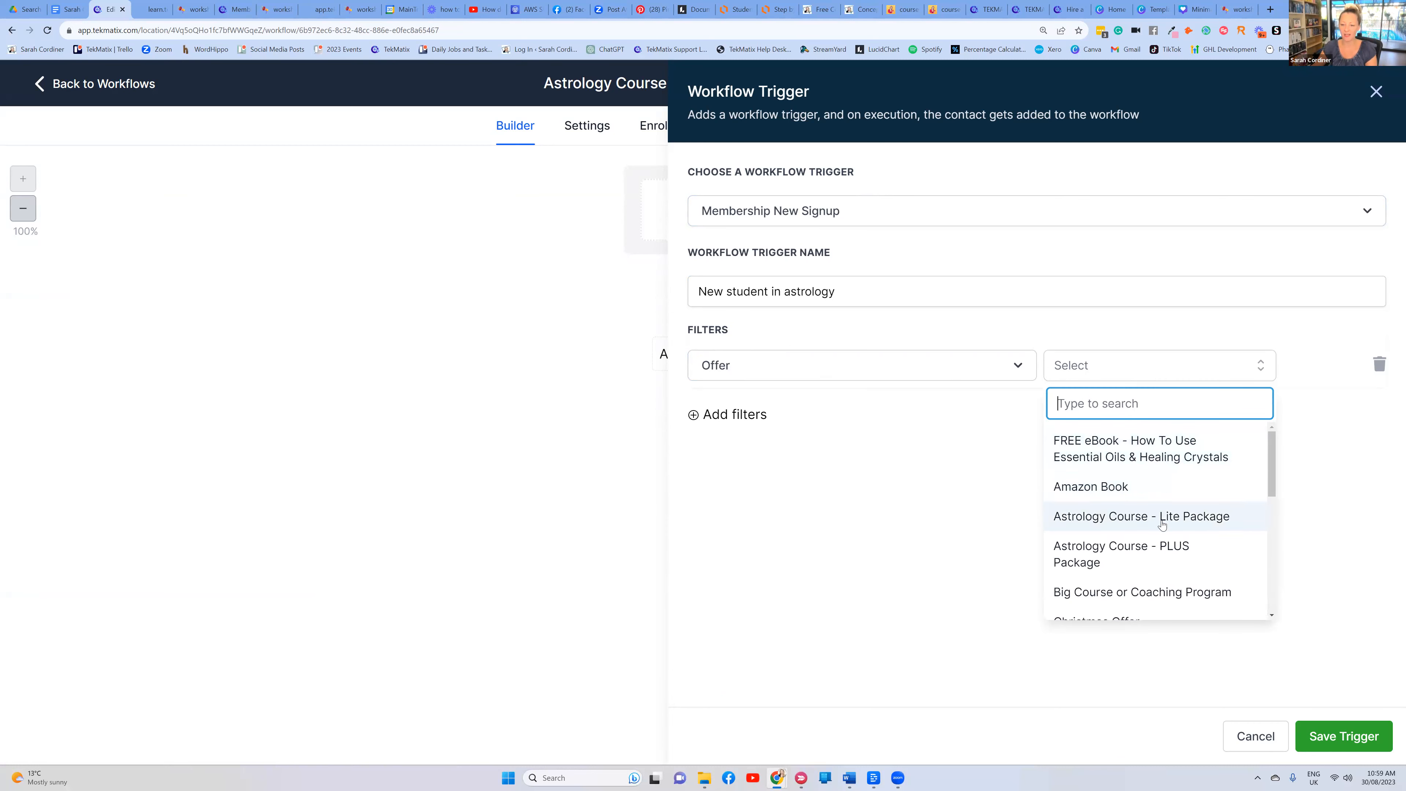
pyautogui.click(1135, 521)
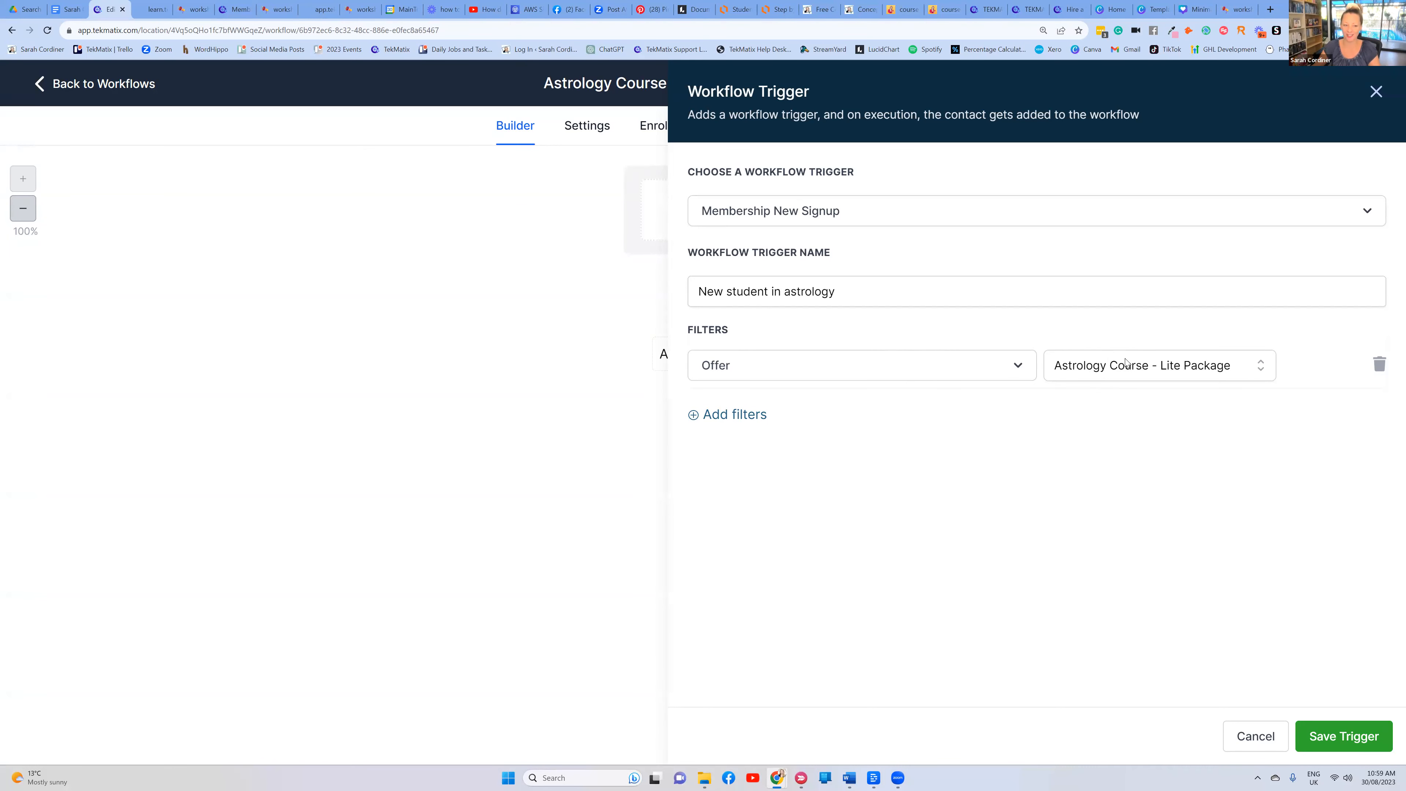
pyautogui.click(1320, 732)
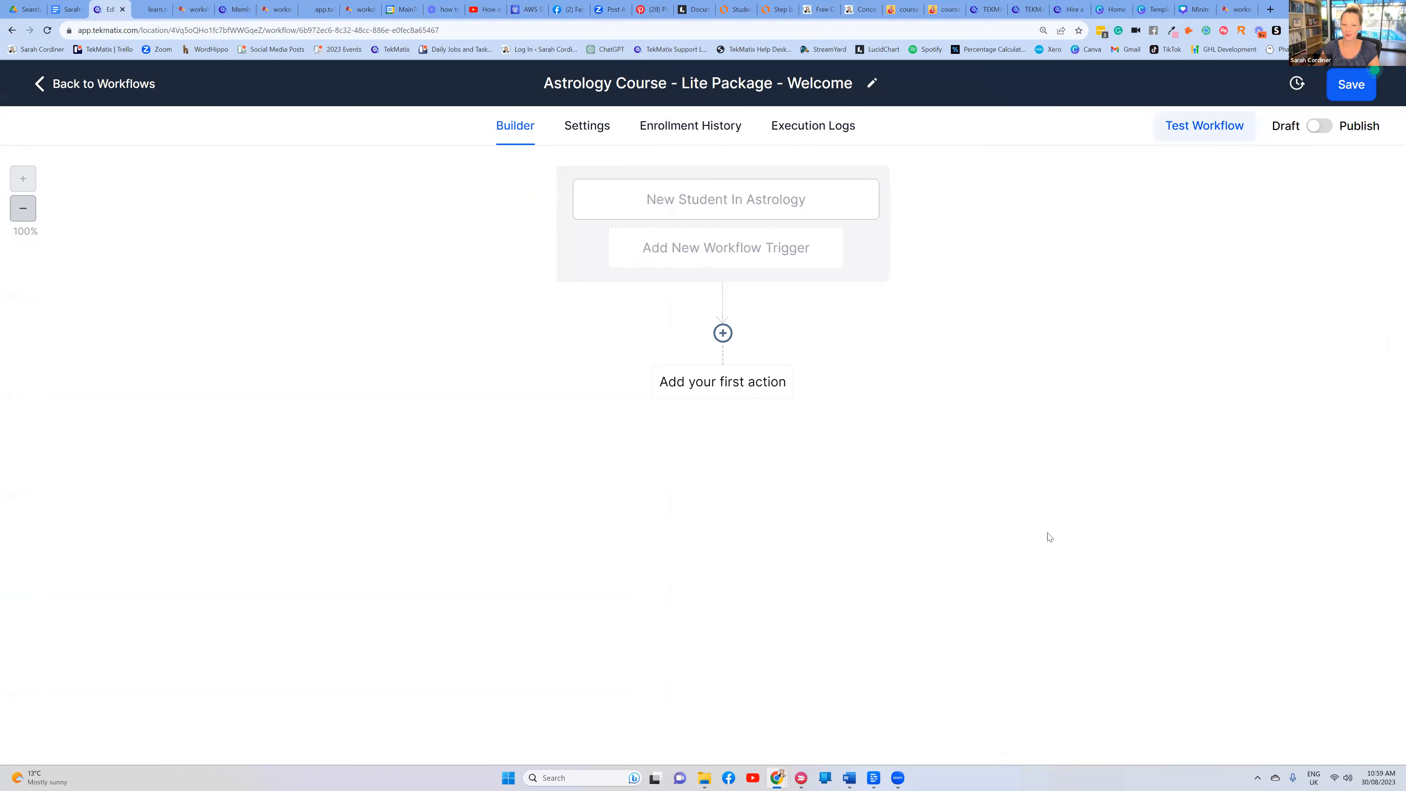
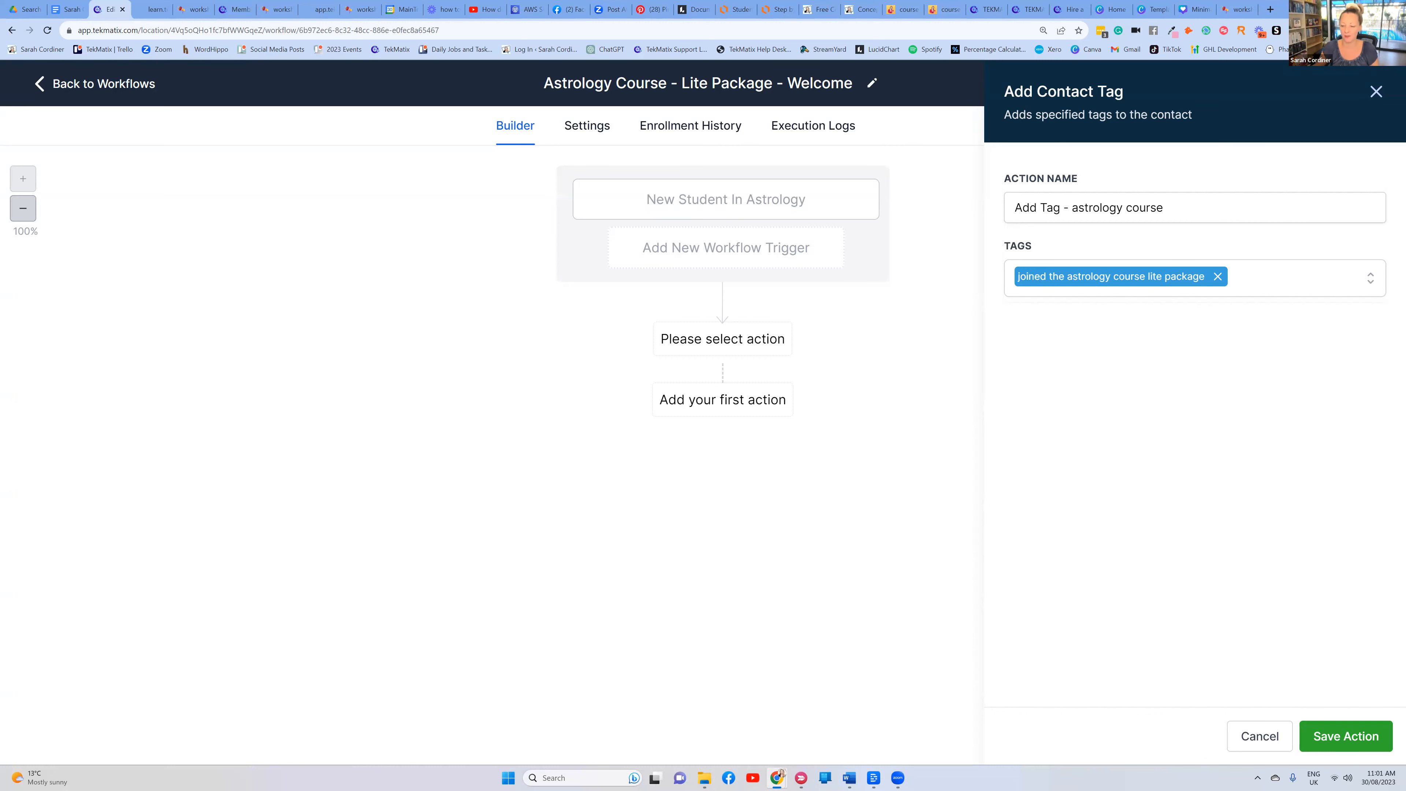
# Save the 'joined the astrology course lite package' tag action and add a new step after it
pyautogui.click(1346, 730)
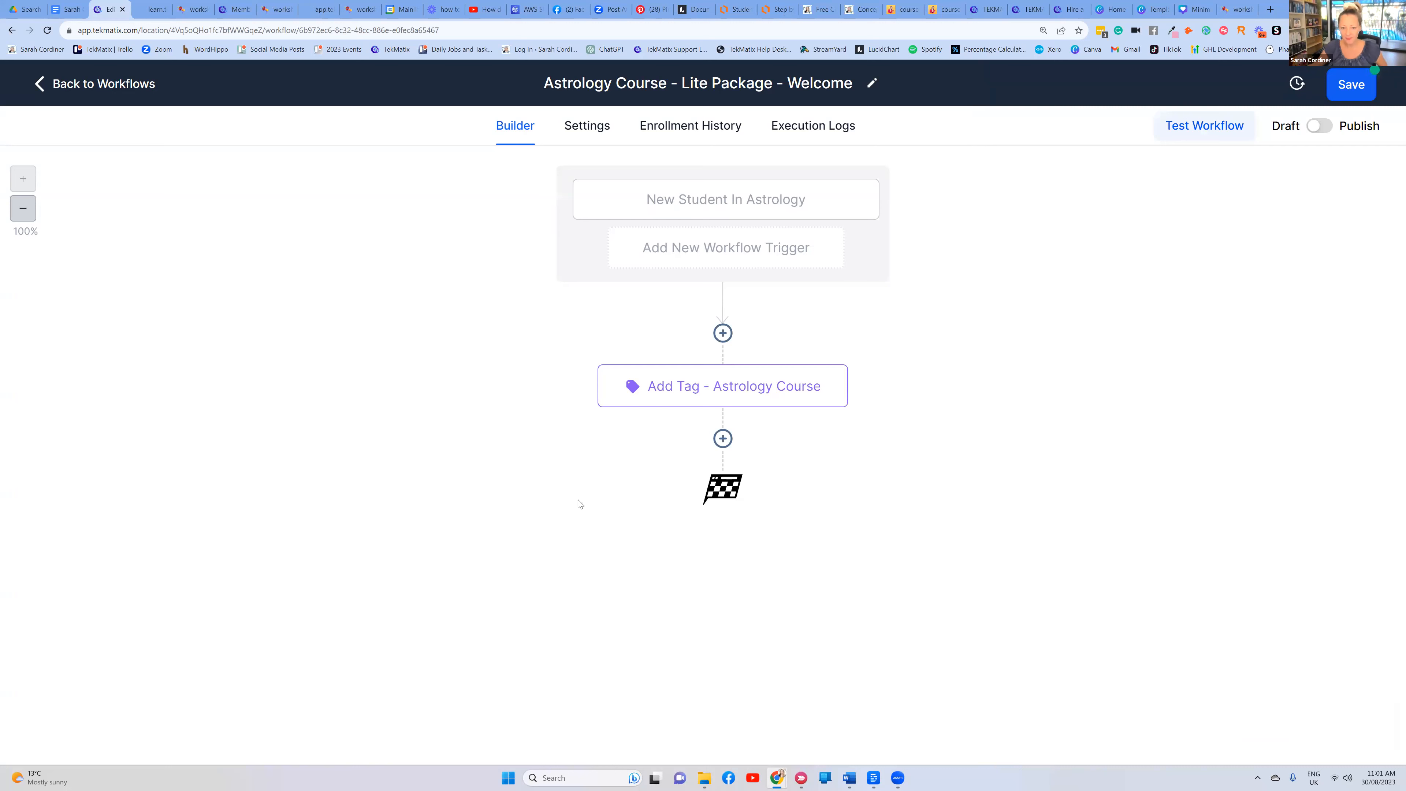
pyautogui.click(722, 438)
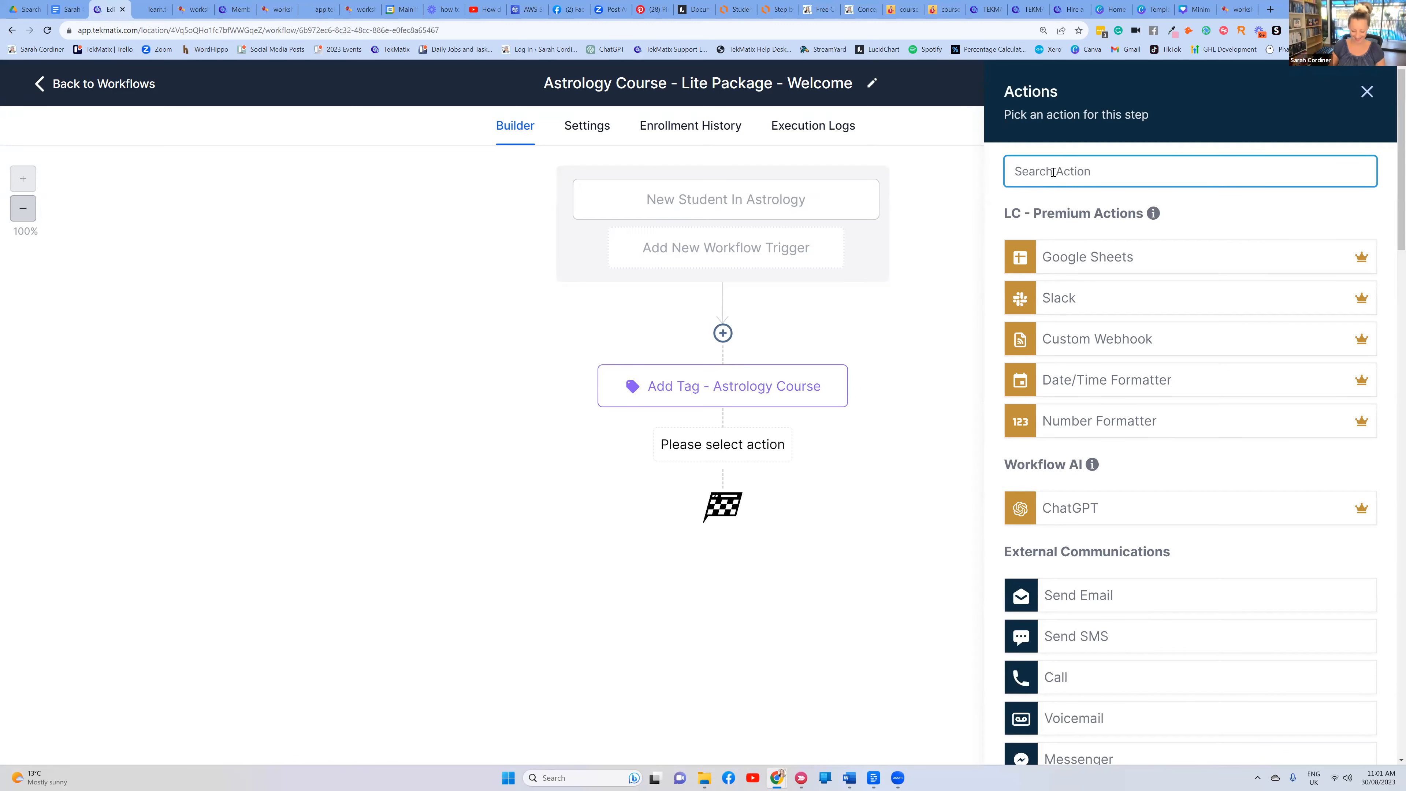
# Add a Send Email step and name it 'Email- welcome'
pyautogui.write('email')
pyautogui.click(1072, 249)
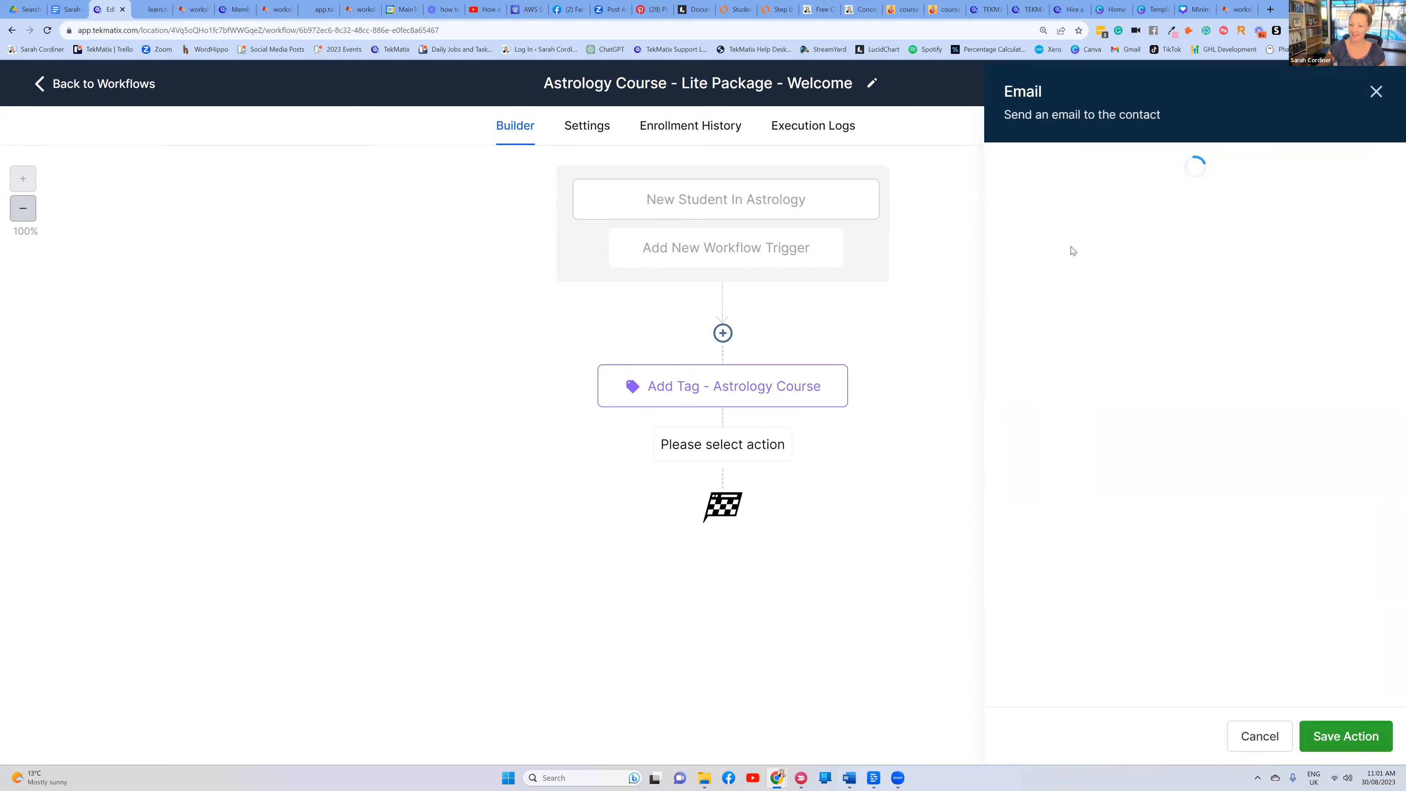
pyautogui.click(1067, 236)
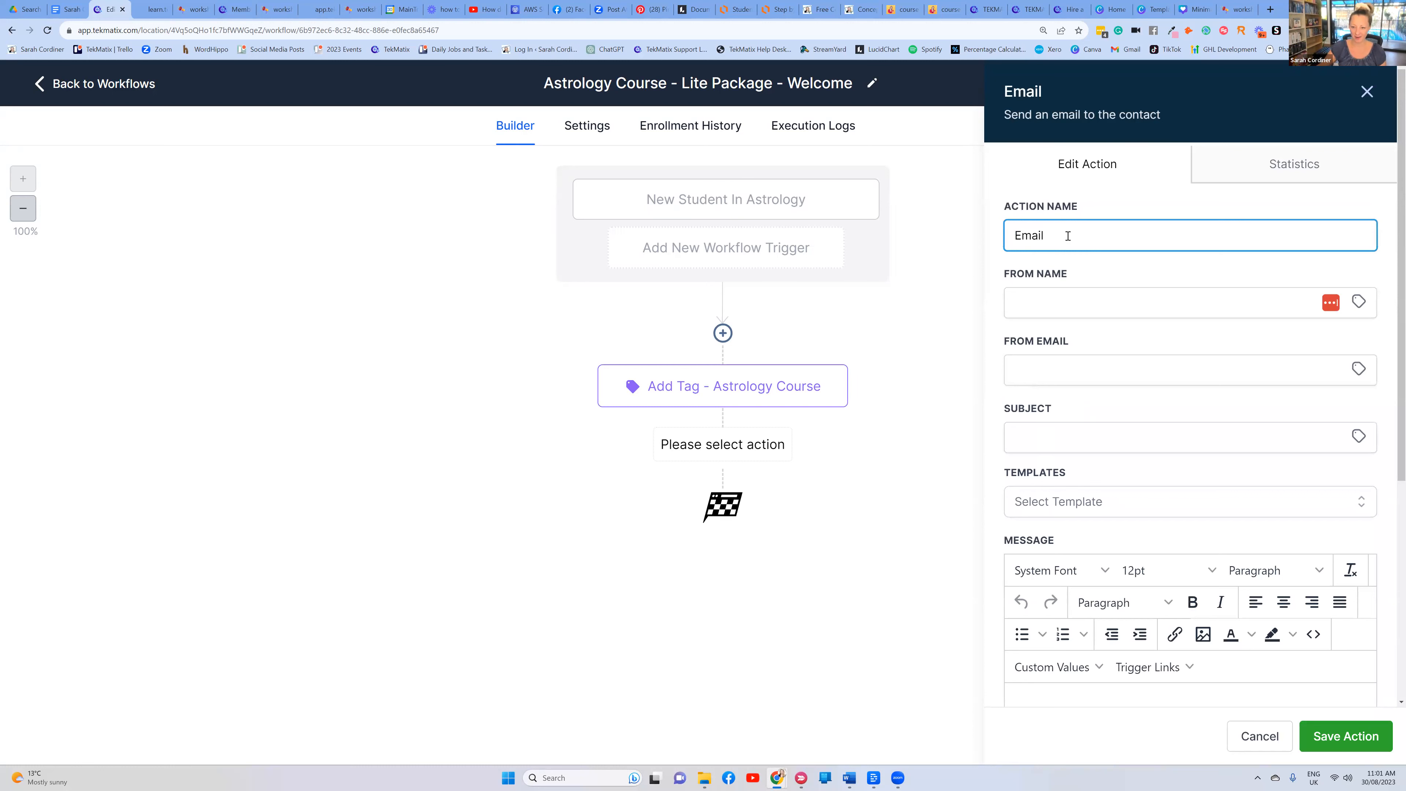
pyautogui.write('-welcome')
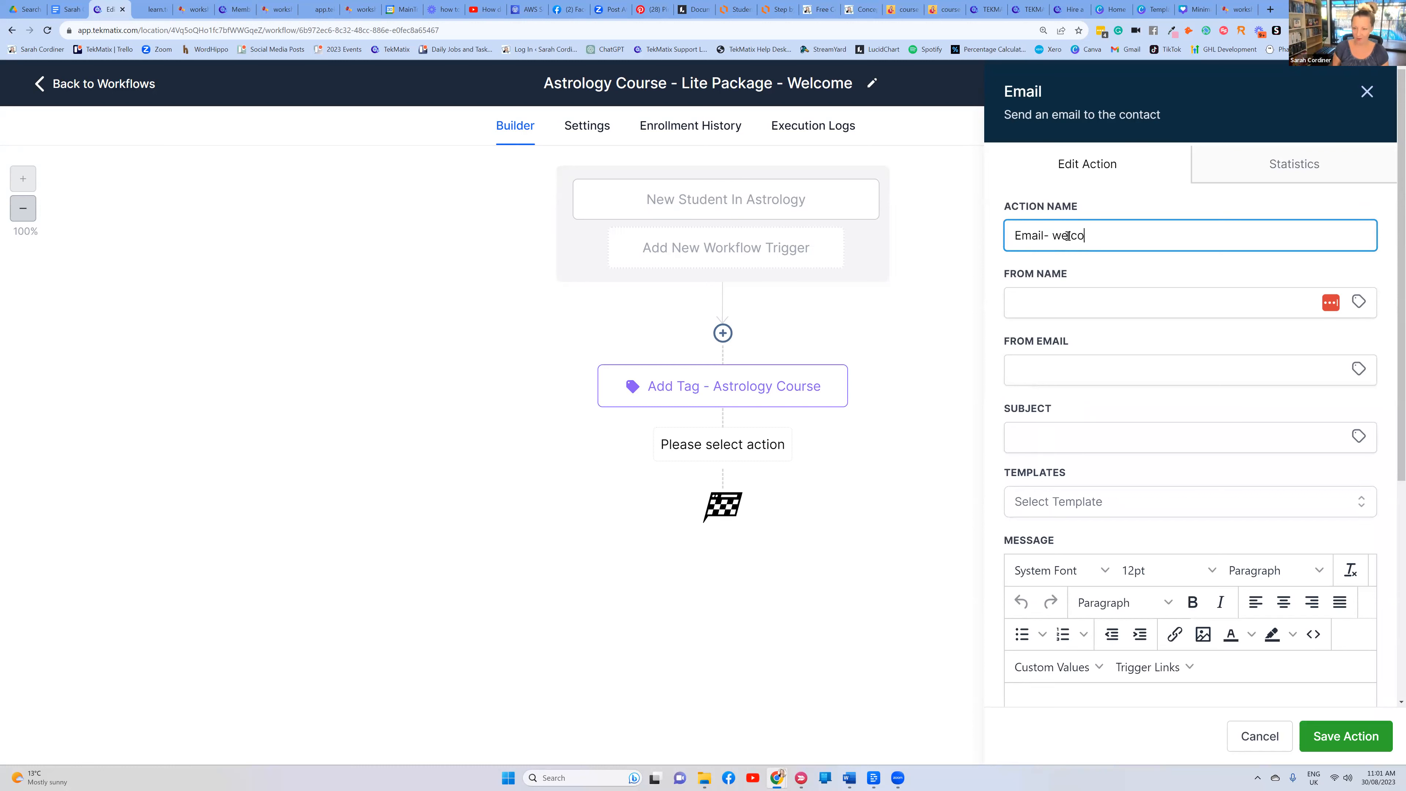
pyautogui.moveTo(1091, 209); pyautogui.dragTo(1002, 208)
pyautogui.click(1108, 211)
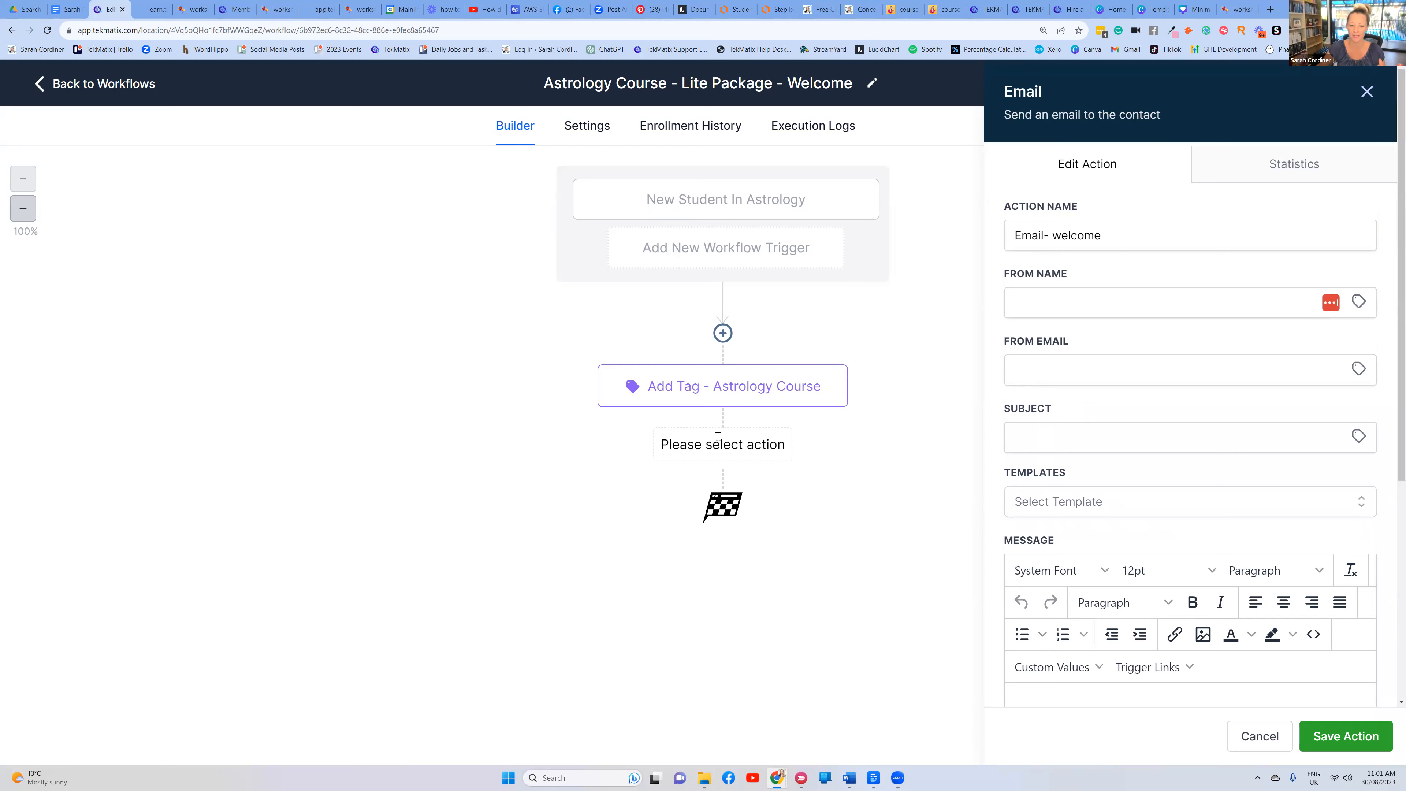
# Fill in the sender's name and sender e-mail address for the welcome email
pyautogui.click(1051, 299)
pyautogui.write('Sara h Cordienr')
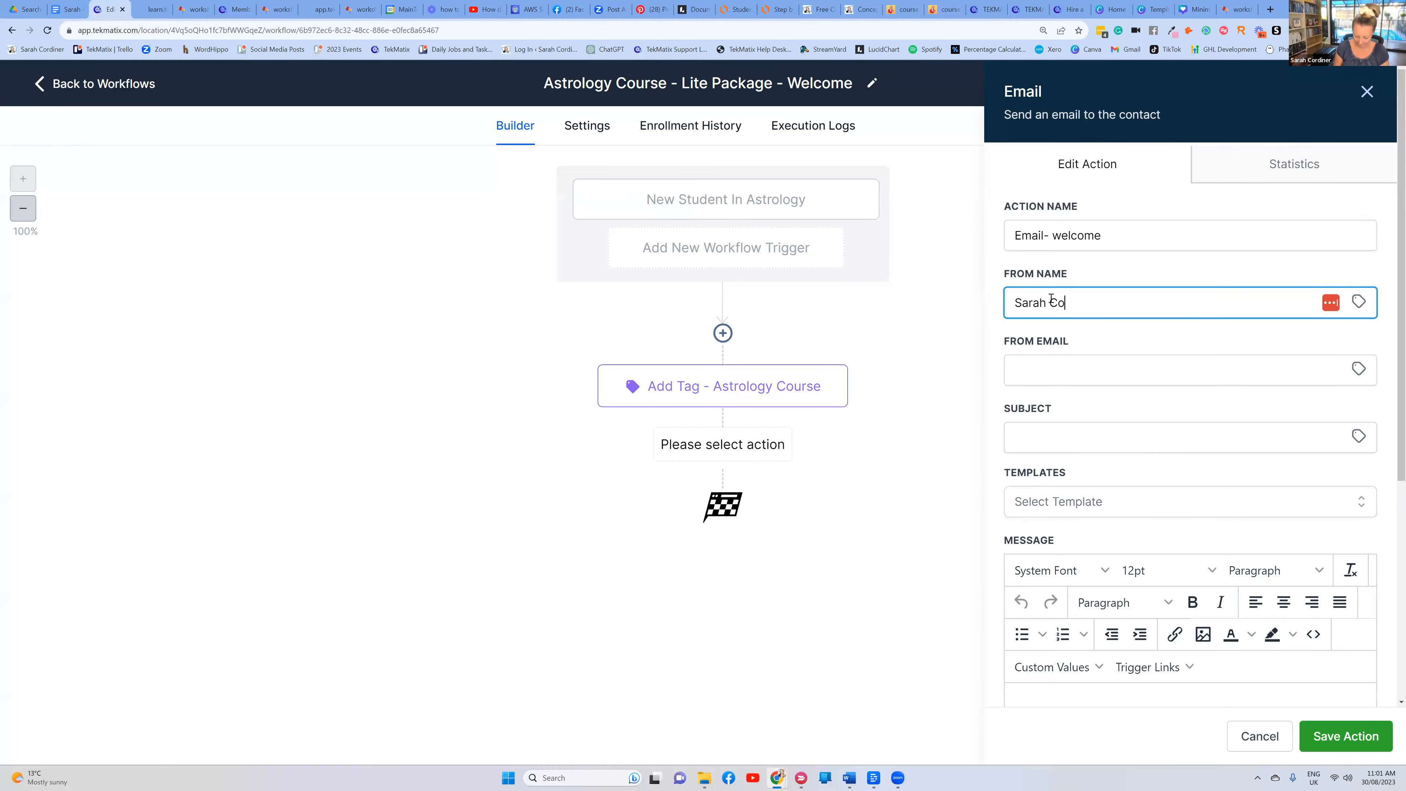
pyautogui.click(1056, 369)
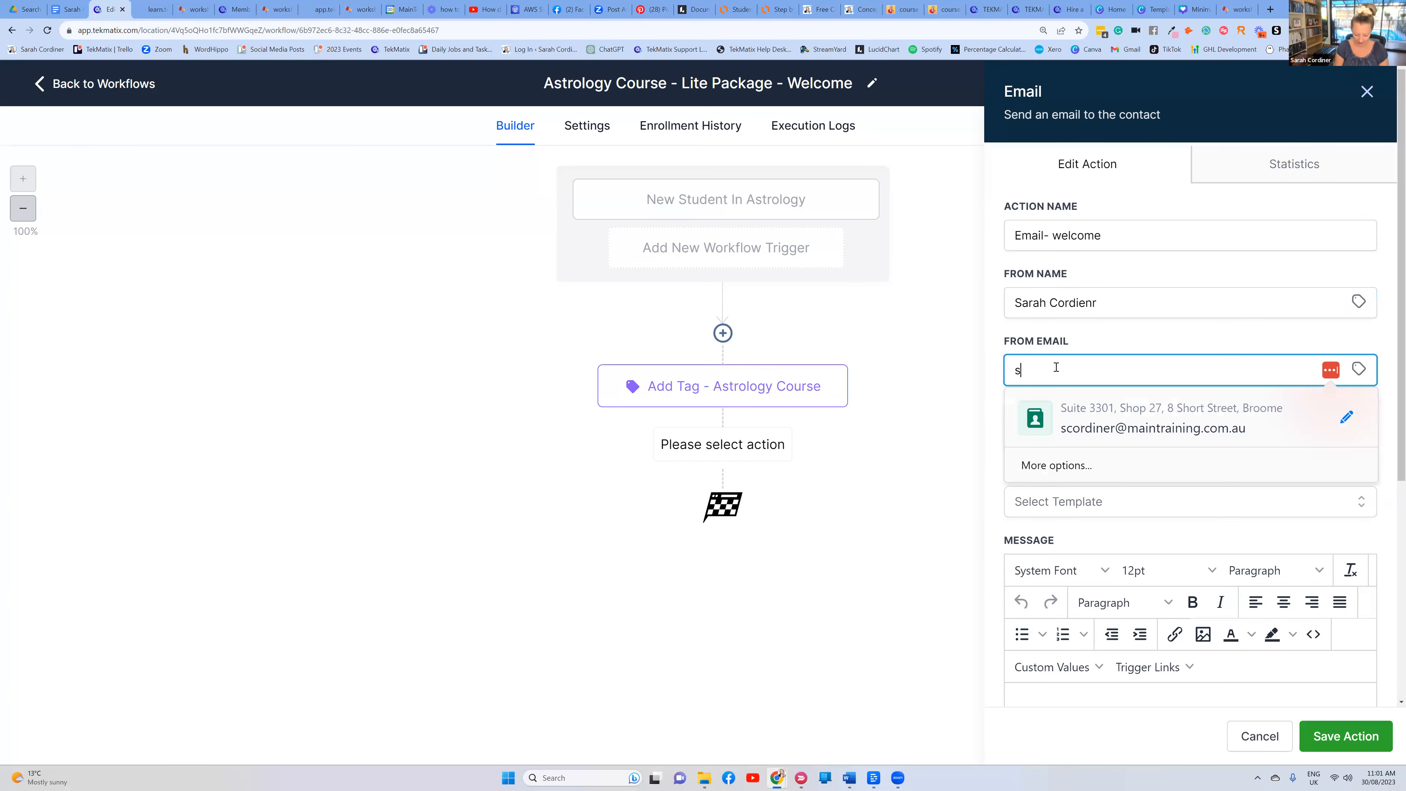
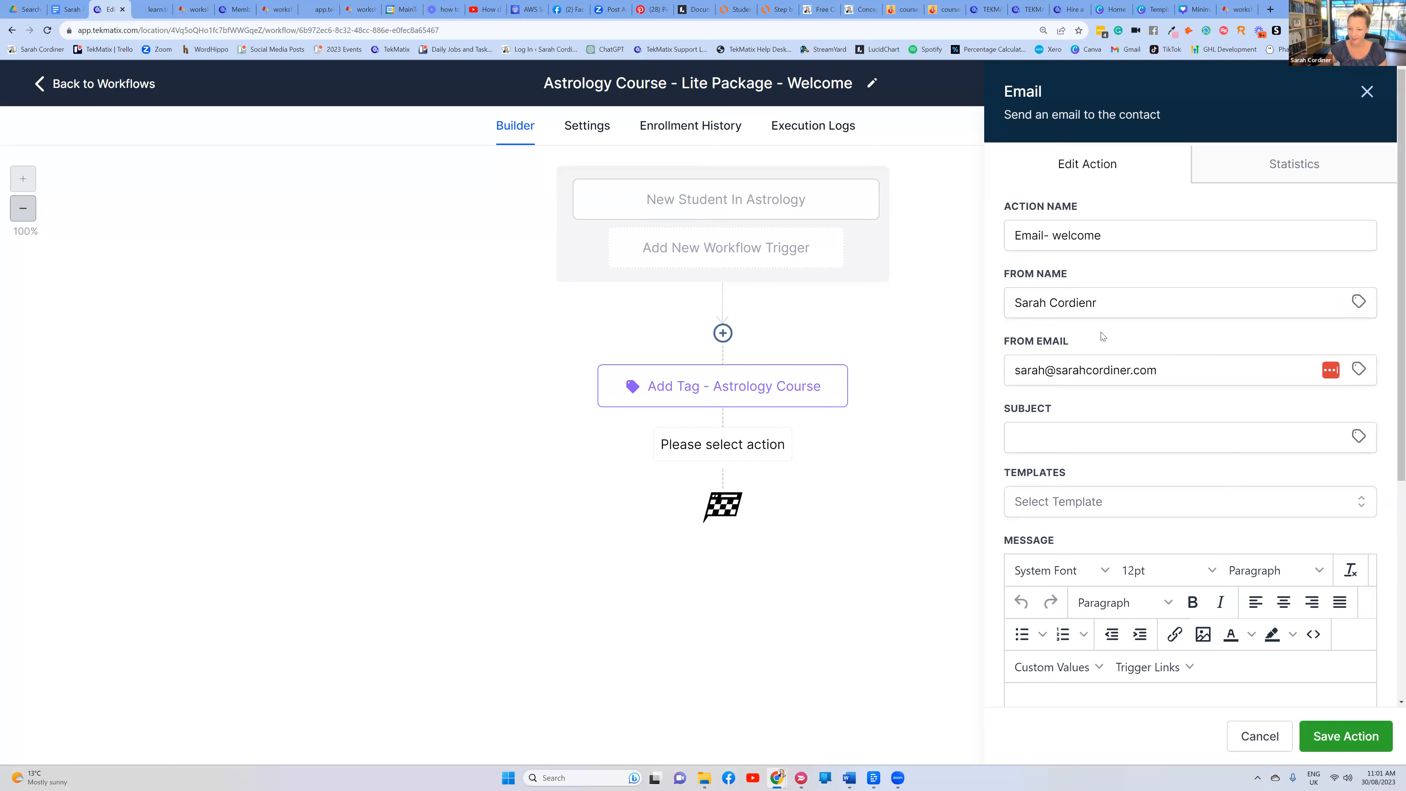
pyautogui.scroll(-2, 1057, 327)
# Enter a subject welcoming the contact to the astrology course, correcting the typo
pyautogui.click(1061, 329)
pyautogui.write('W')
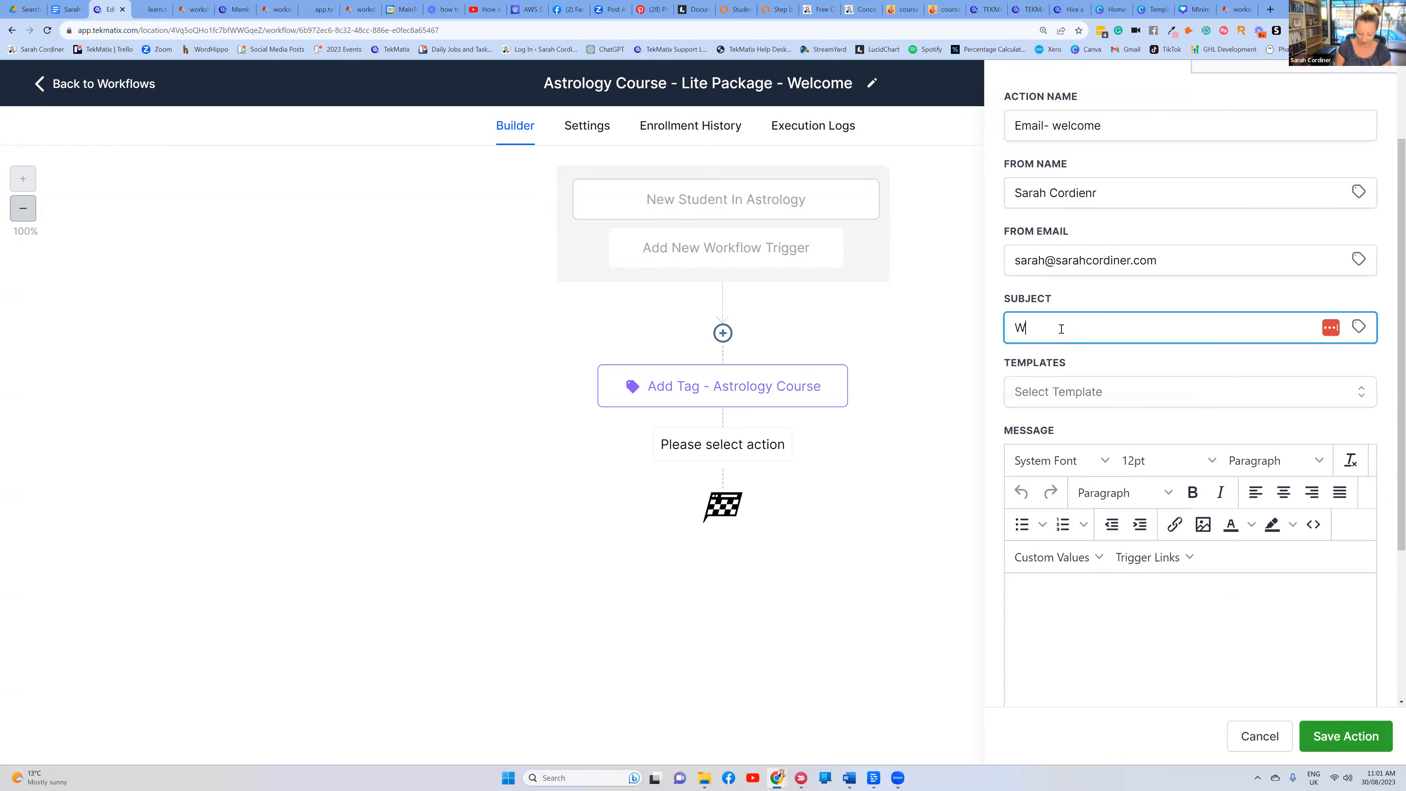
pyautogui.write('elcome')
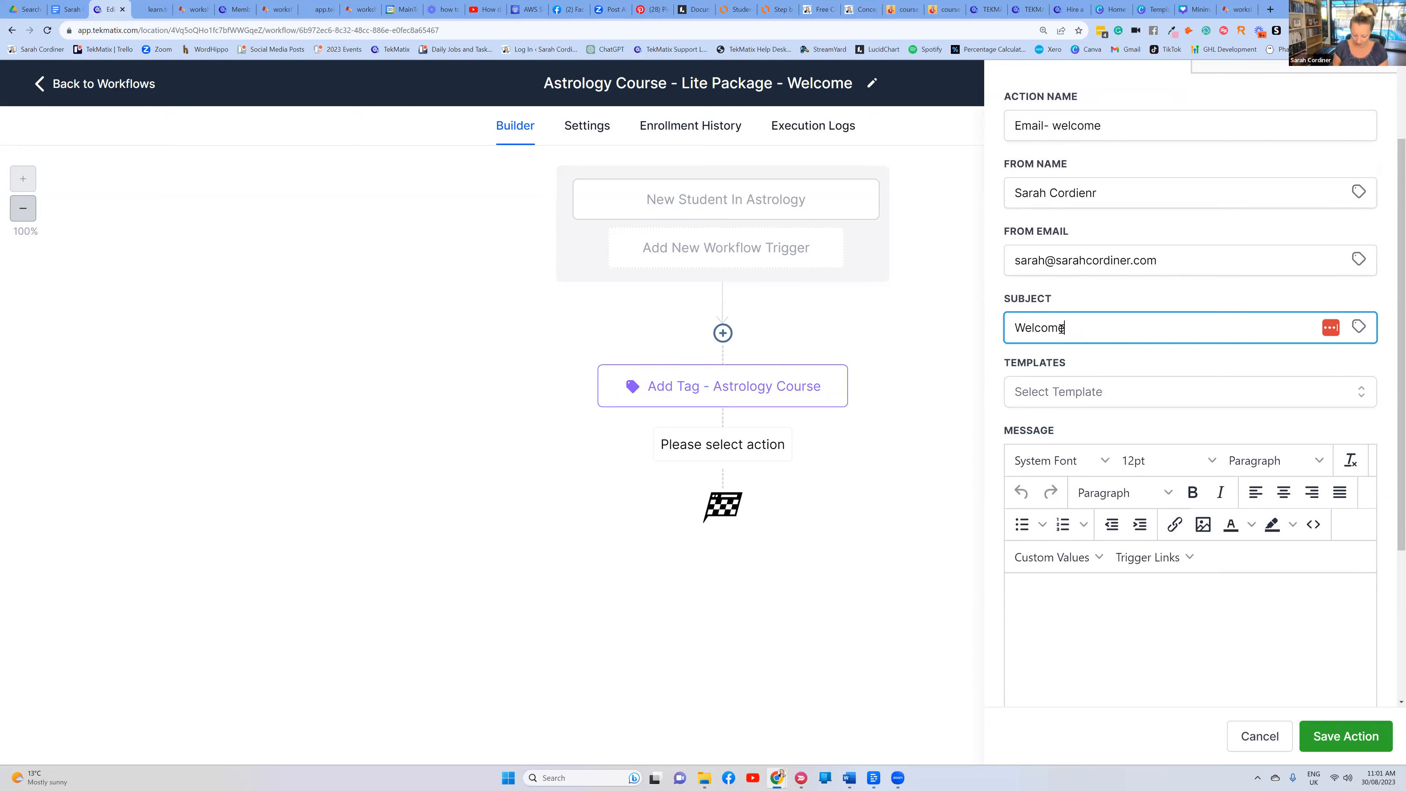
pyautogui.write(' to sarahs astrology copurse')
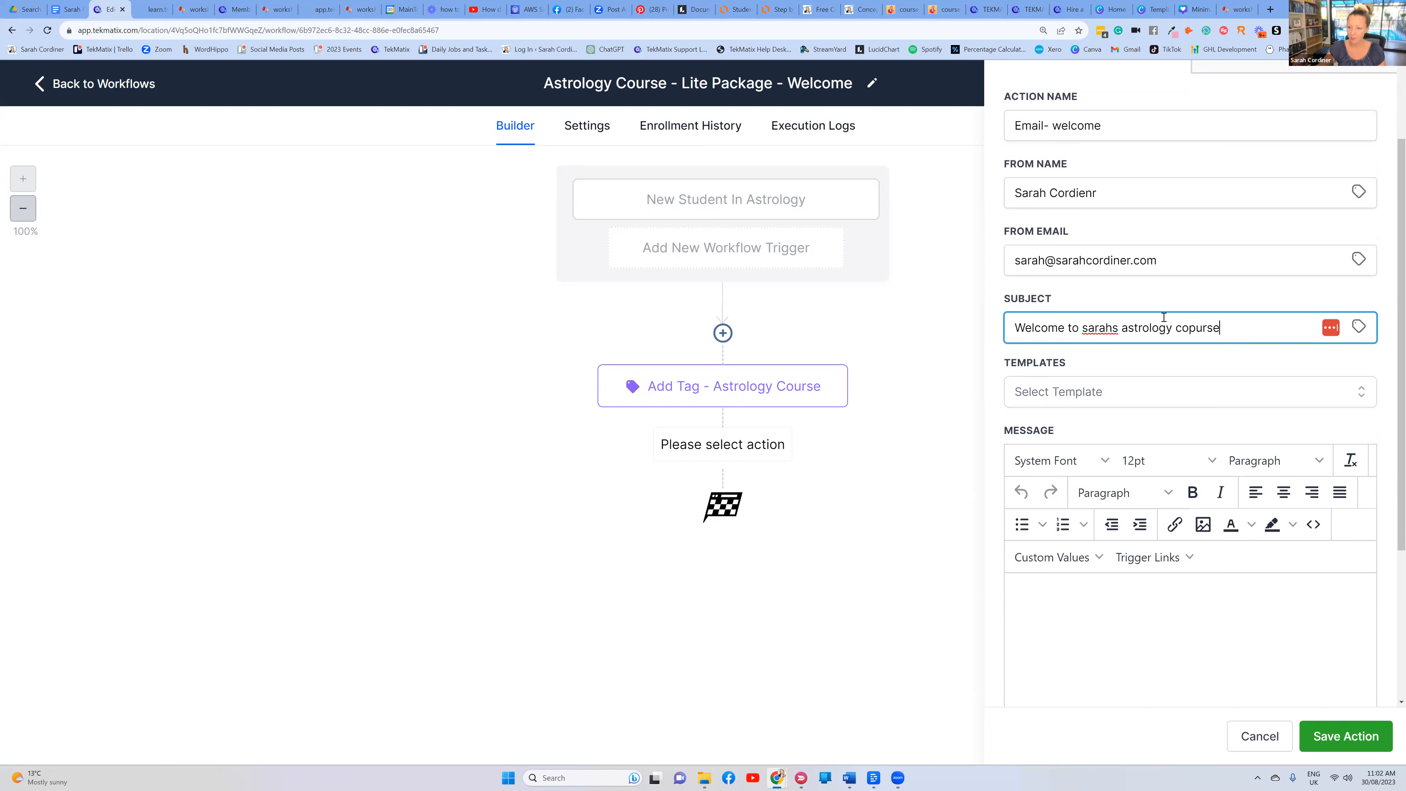
pyautogui.click(1197, 328)
pyautogui.press('BackSpace')
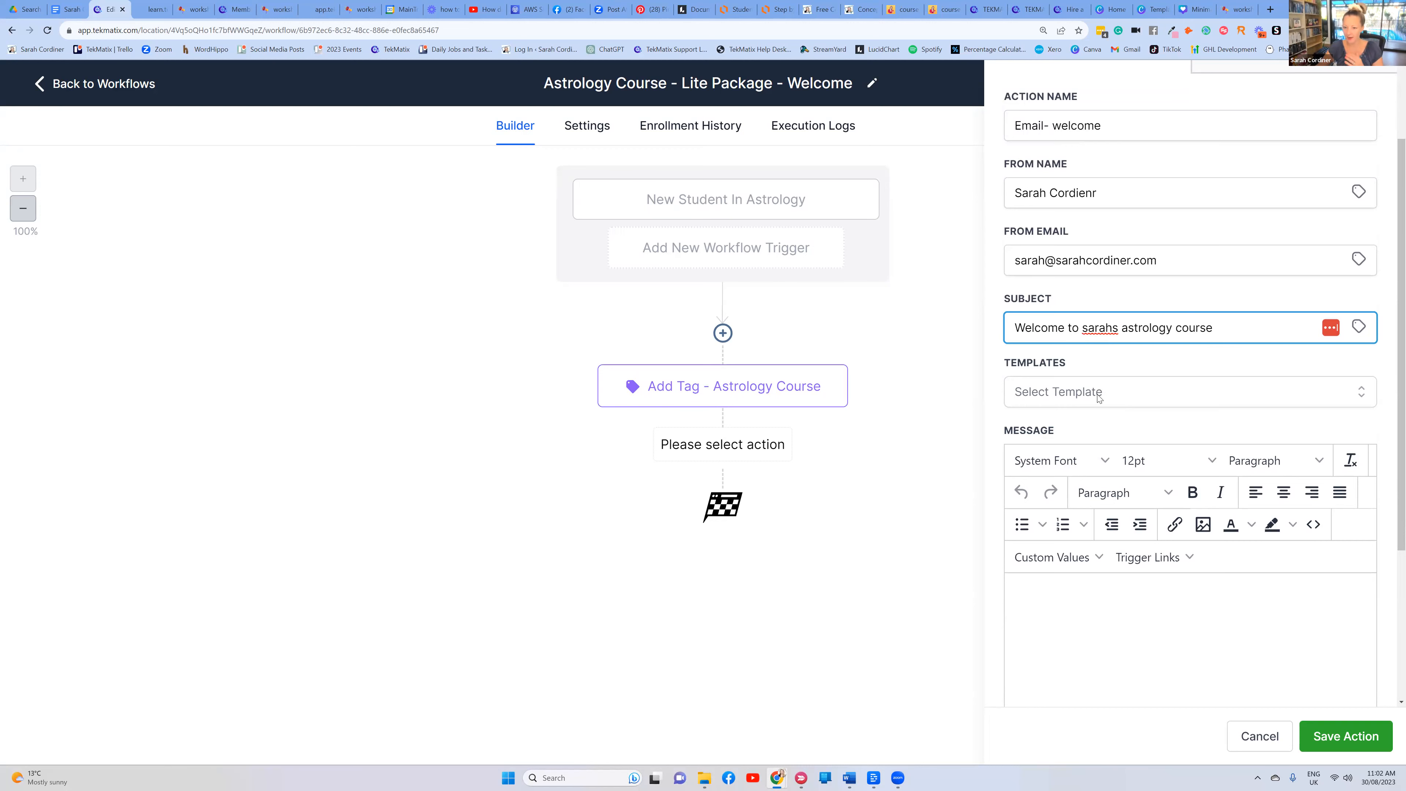
pyautogui.scroll(-2, 1064, 455)
pyautogui.scroll(-3, 1071, 468)
pyautogui.click(1037, 383)
# Start the message with 'Hi' followed by the contact's First Name merge field and a comma
pyautogui.write('Hi')
pyautogui.hotkey('ctrl', '+')
pyautogui.hotkey('ctrl', '+')
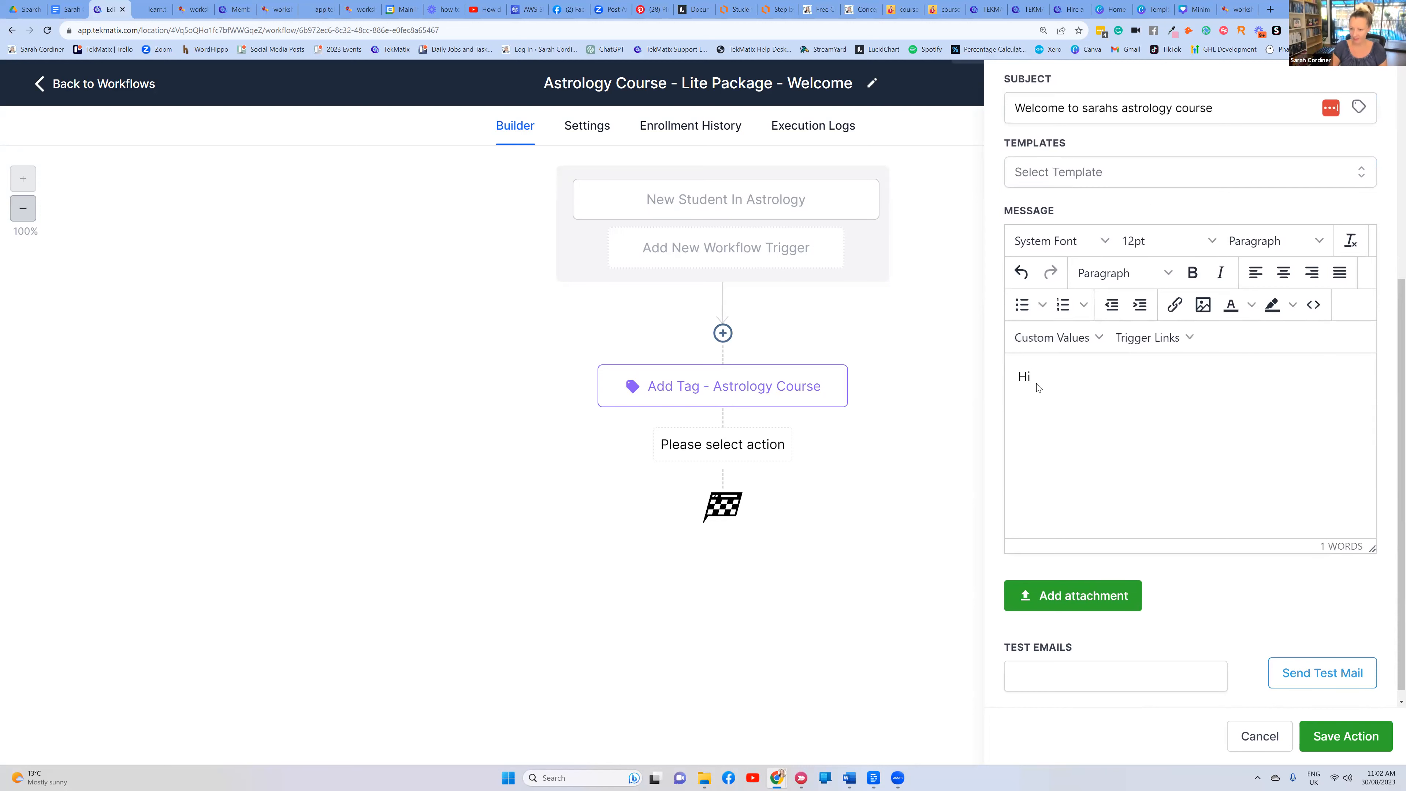
pyautogui.click(993, 443)
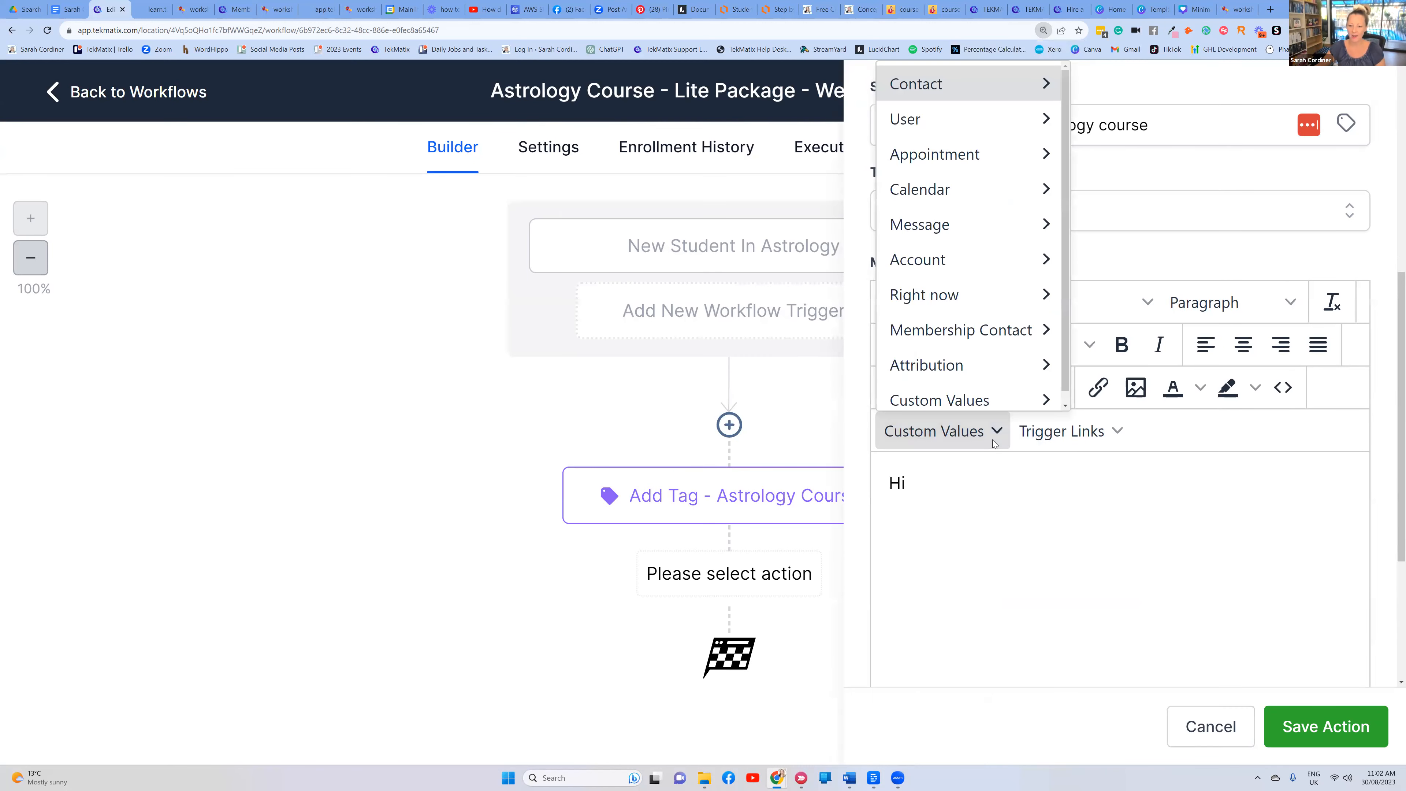
pyautogui.moveTo(968, 87)
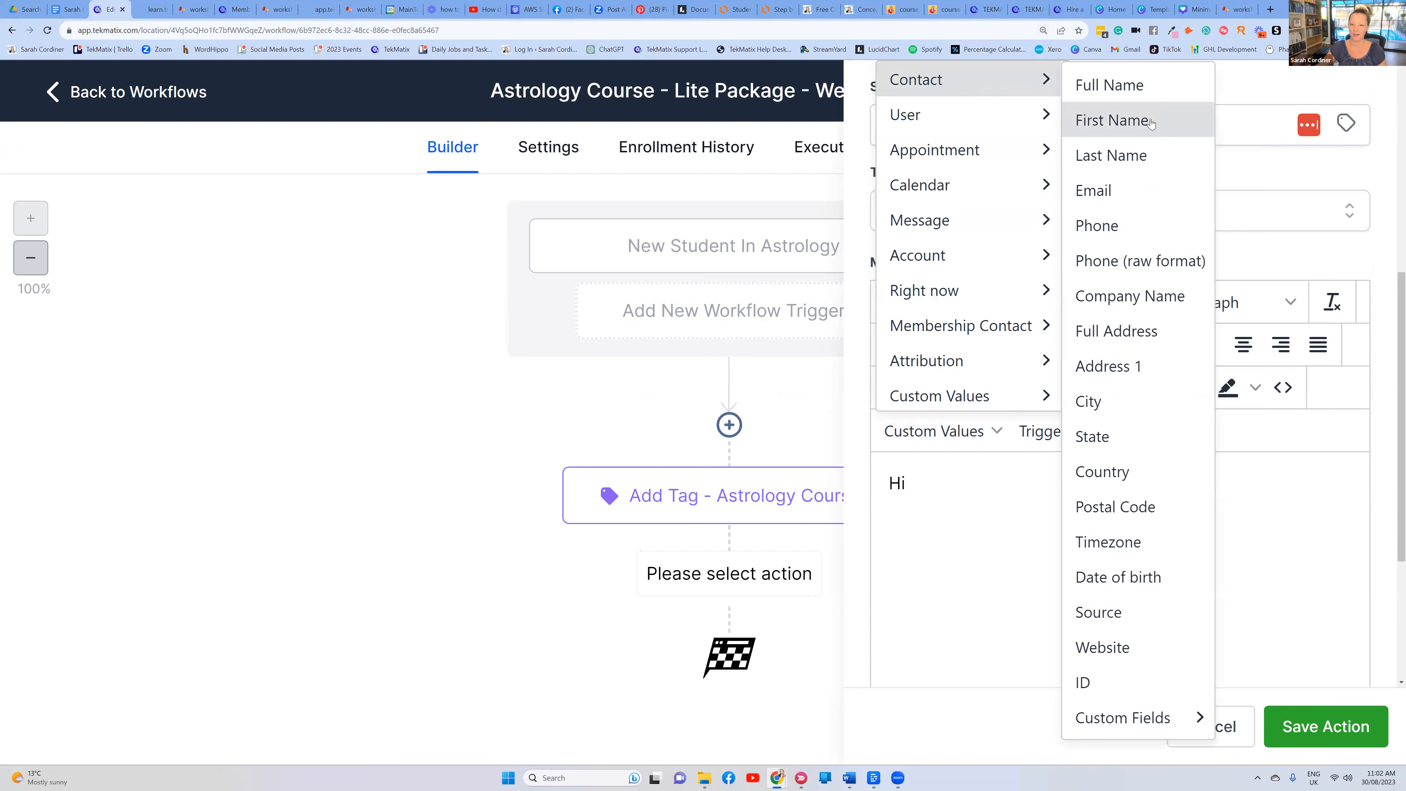
pyautogui.click(1111, 120)
pyautogui.write(',')
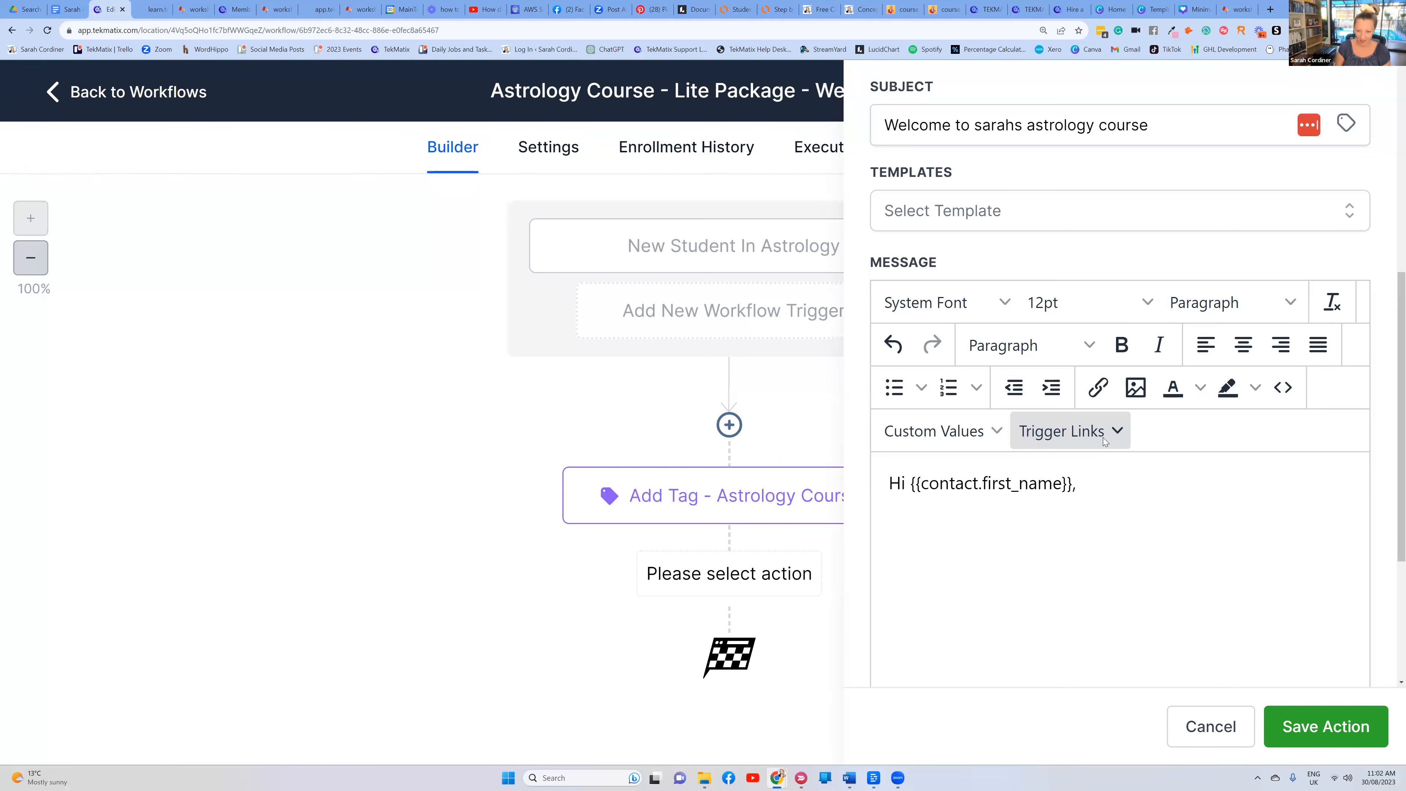
# Type a line welcoming them to the xyz course, plus filler text on a new line
pyautogui.write('welcome to th')
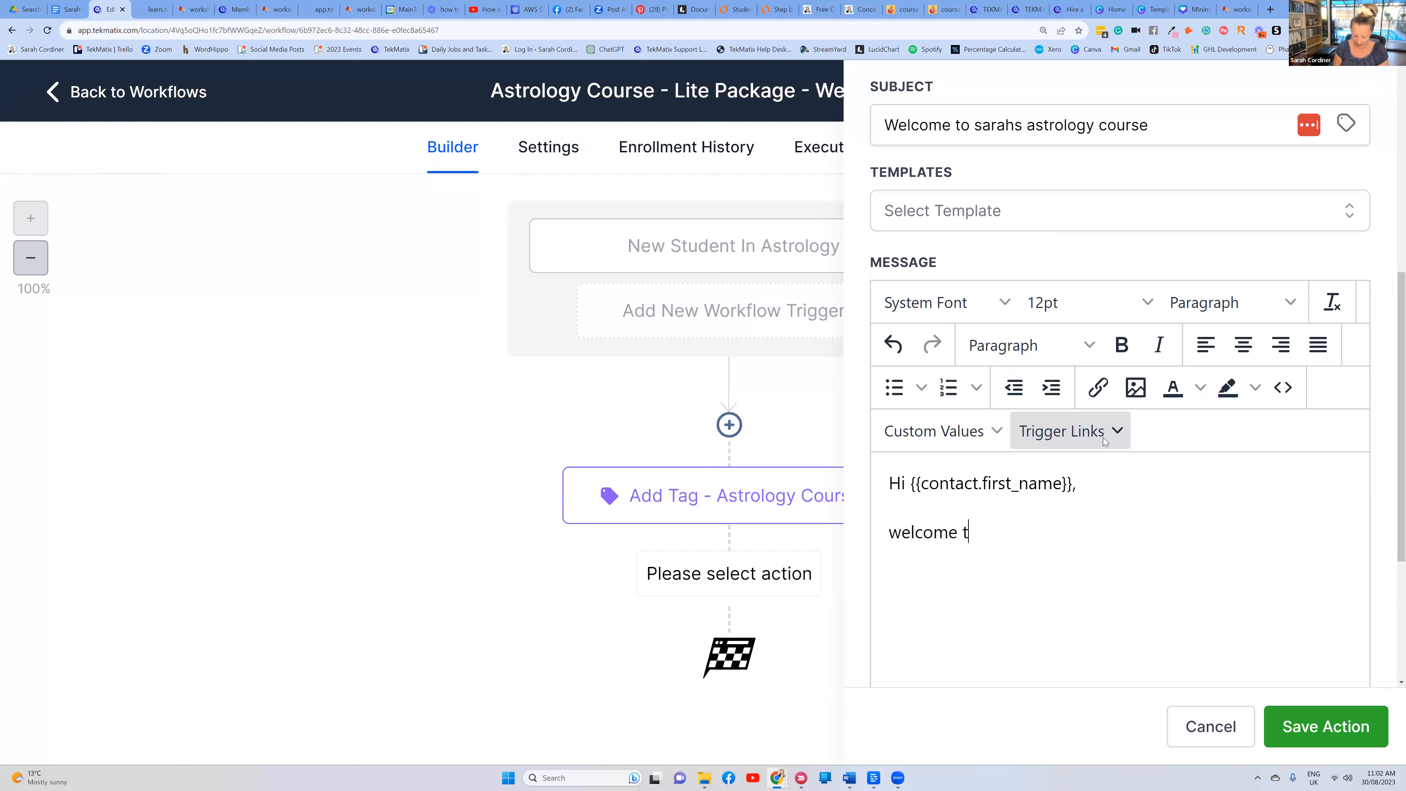
pyautogui.write('e')
pyautogui.press('BackSpace')
pyautogui.press('BackSpace')
pyautogui.write('o the xyz course kdnfdjkngkjdaf')
pyautogui.press('Return')
pyautogui.write('dbgkrnjgo')
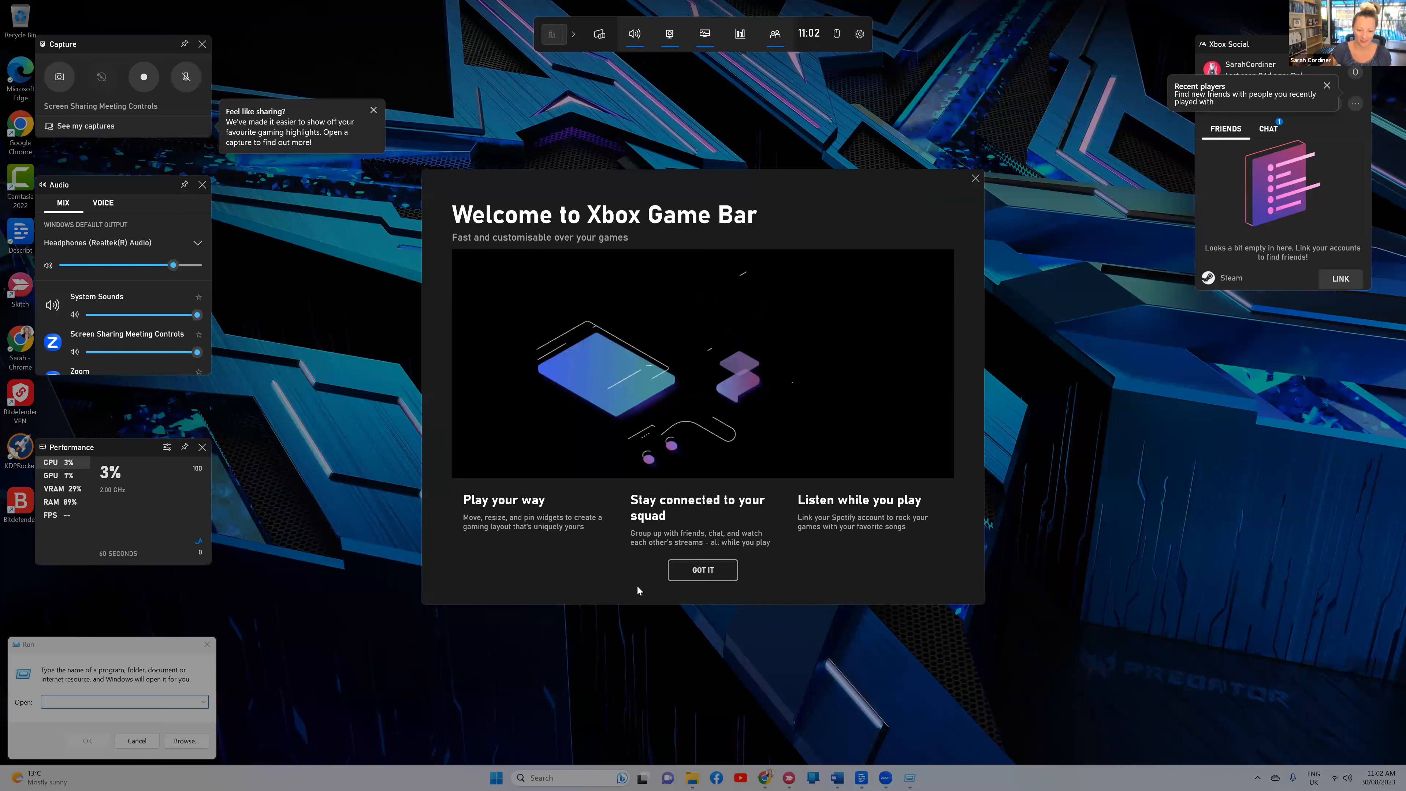
# Dismiss the Xbox Game Bar welcome and overlay, then return to the EditWorkflow Chrome window
pyautogui.click(976, 178)
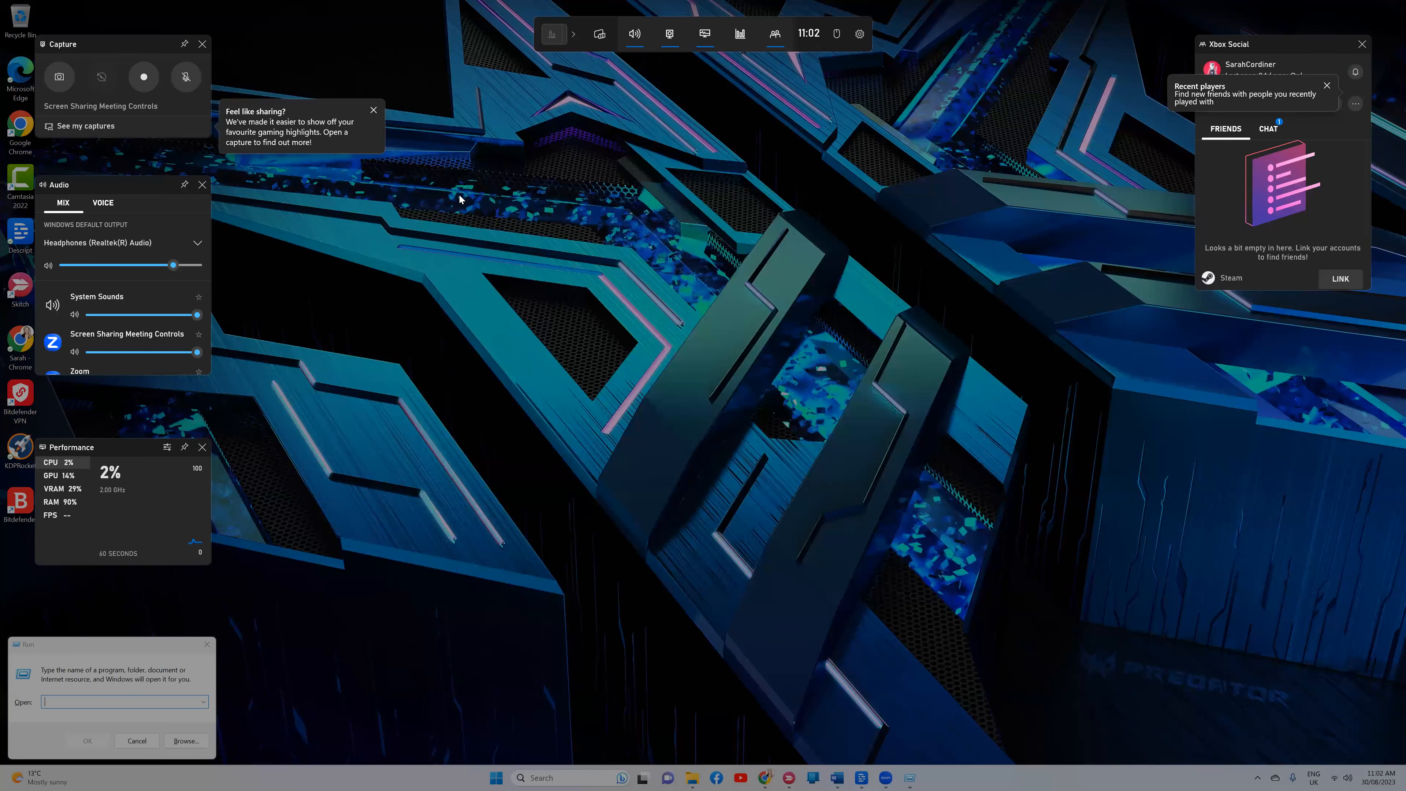
pyautogui.click(665, 721)
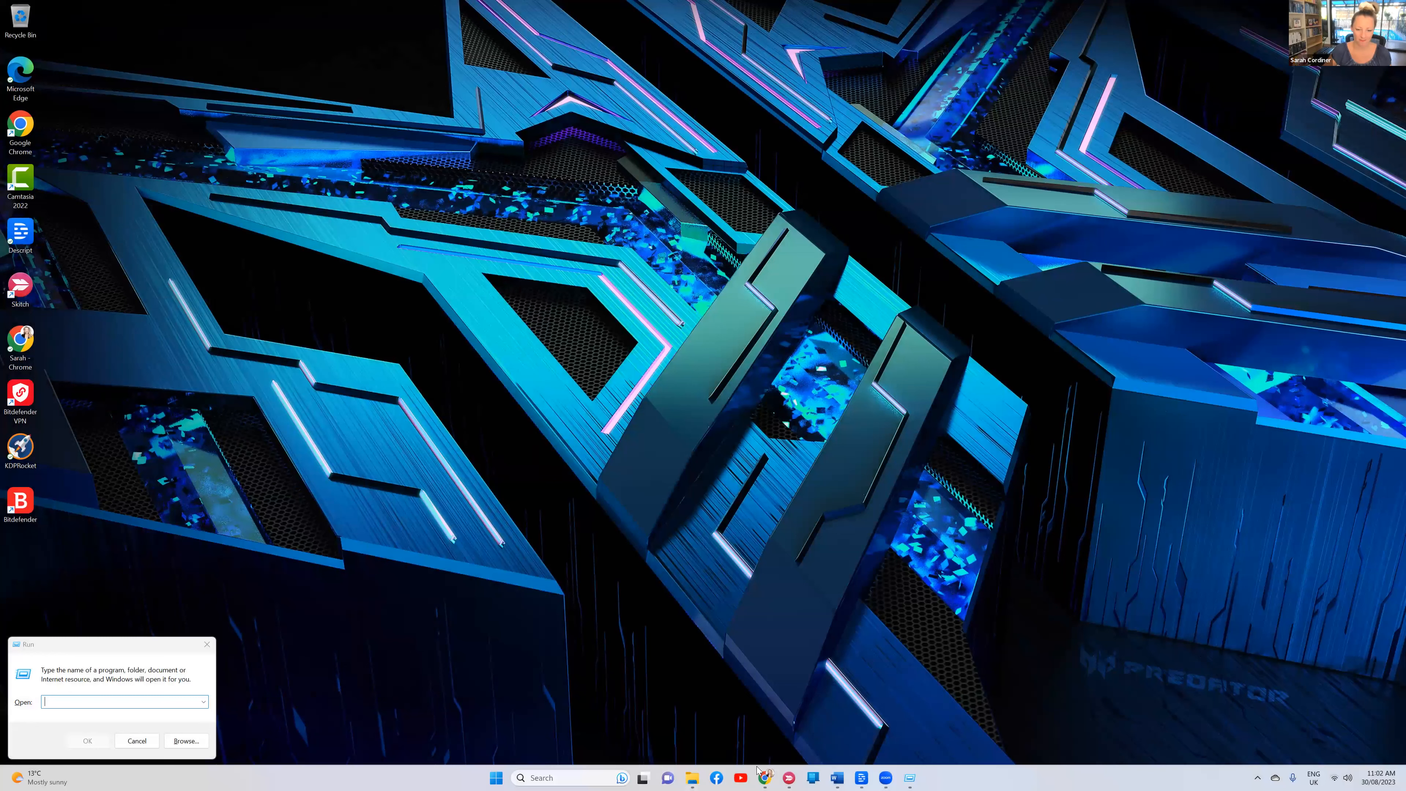
pyautogui.moveTo(760, 775)
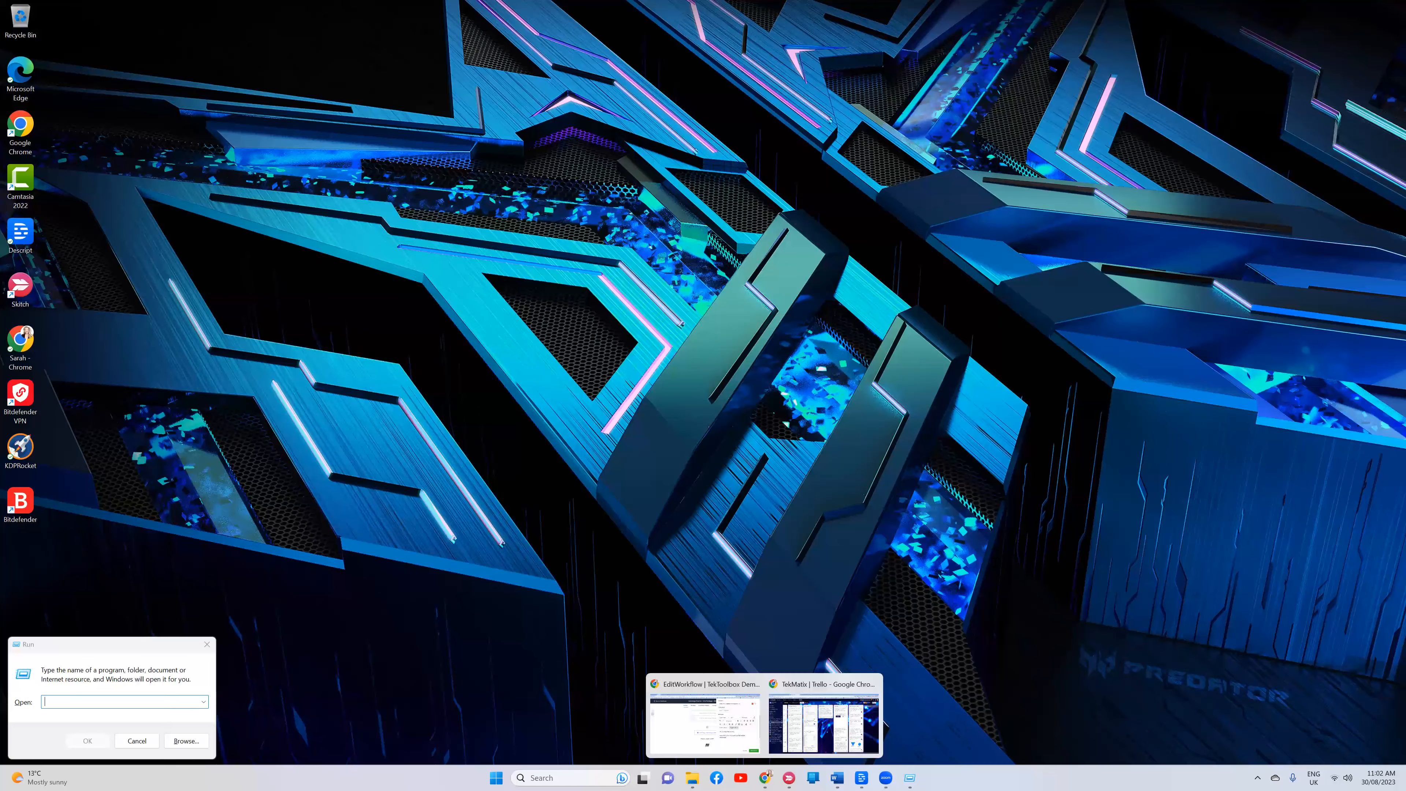
pyautogui.click(704, 723)
# Add a filler paragraph and the sign-off 'love from me xxx', then save the welcome email action
pyautogui.press('Return')
pyautogui.write('gghkdgdkgj ')
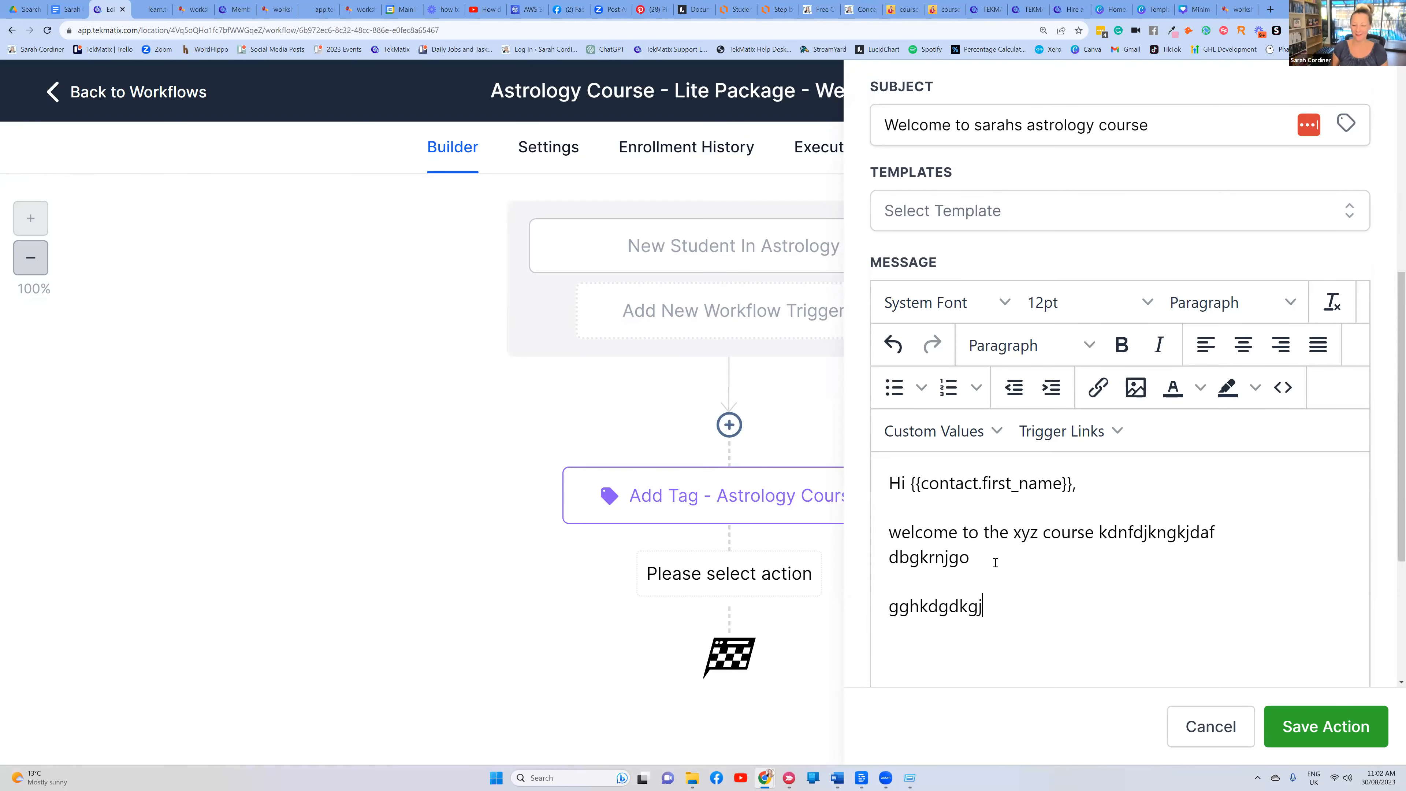
pyautogui.write('vbkbv')
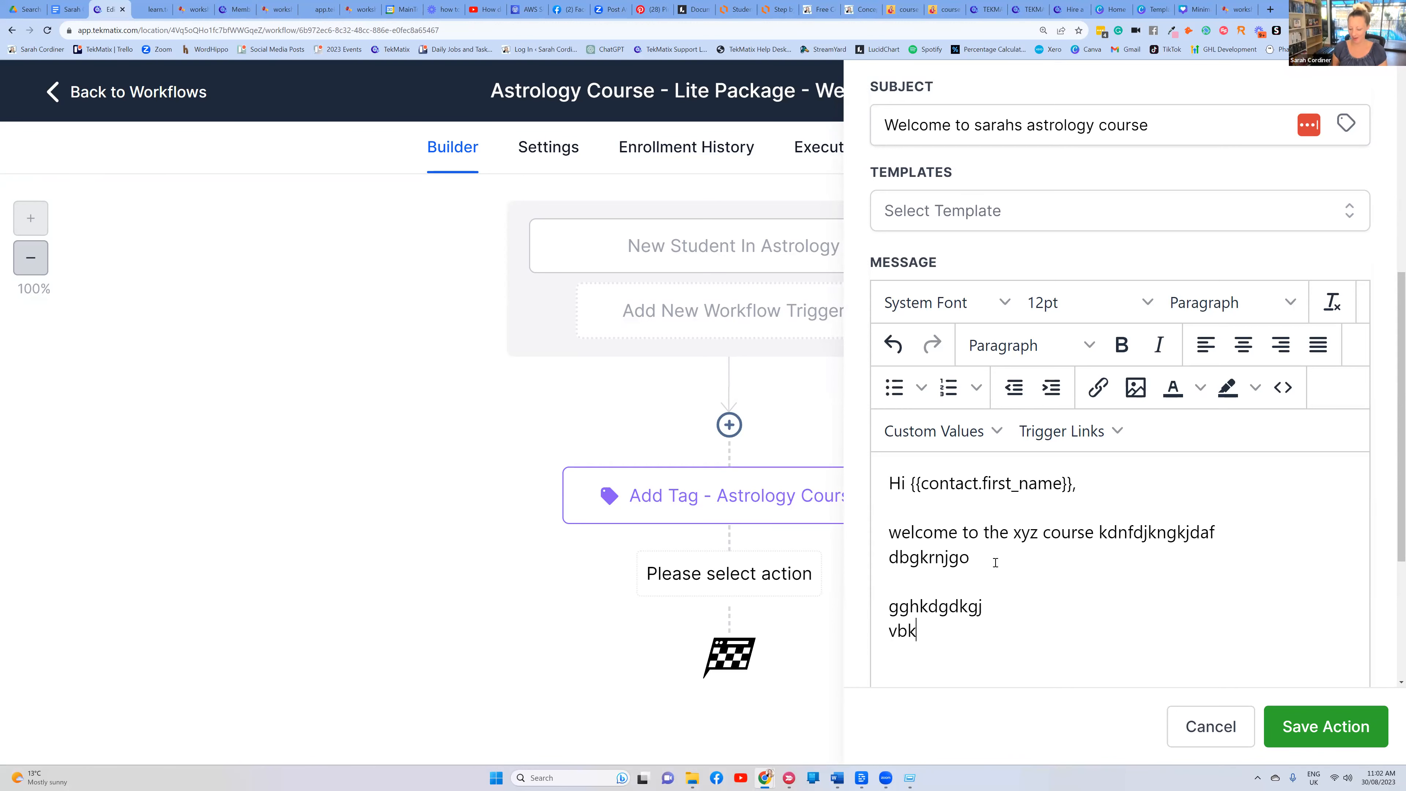
pyautogui.press('Return')
pyautogui.write('love from me xxx')
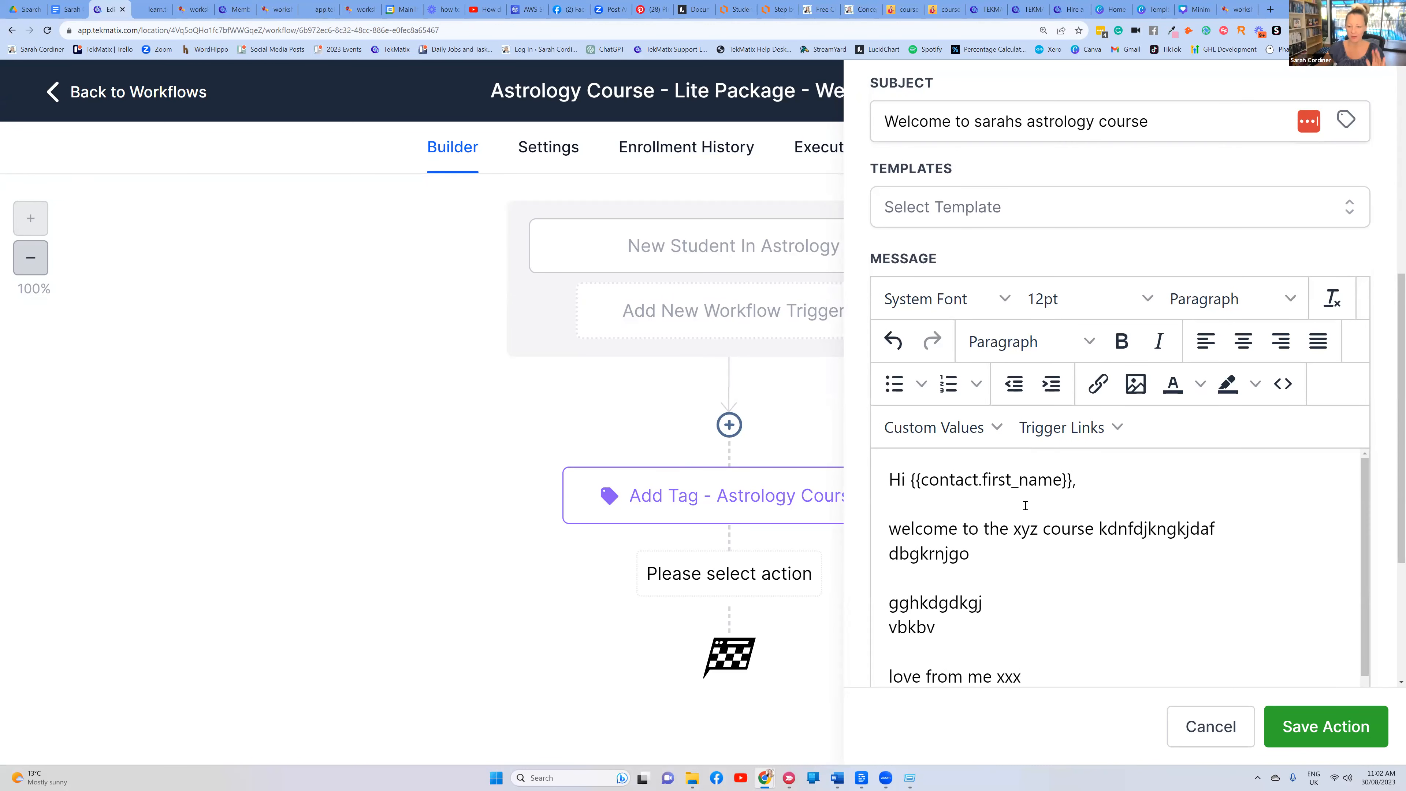
pyautogui.scroll(-1, 1025, 505)
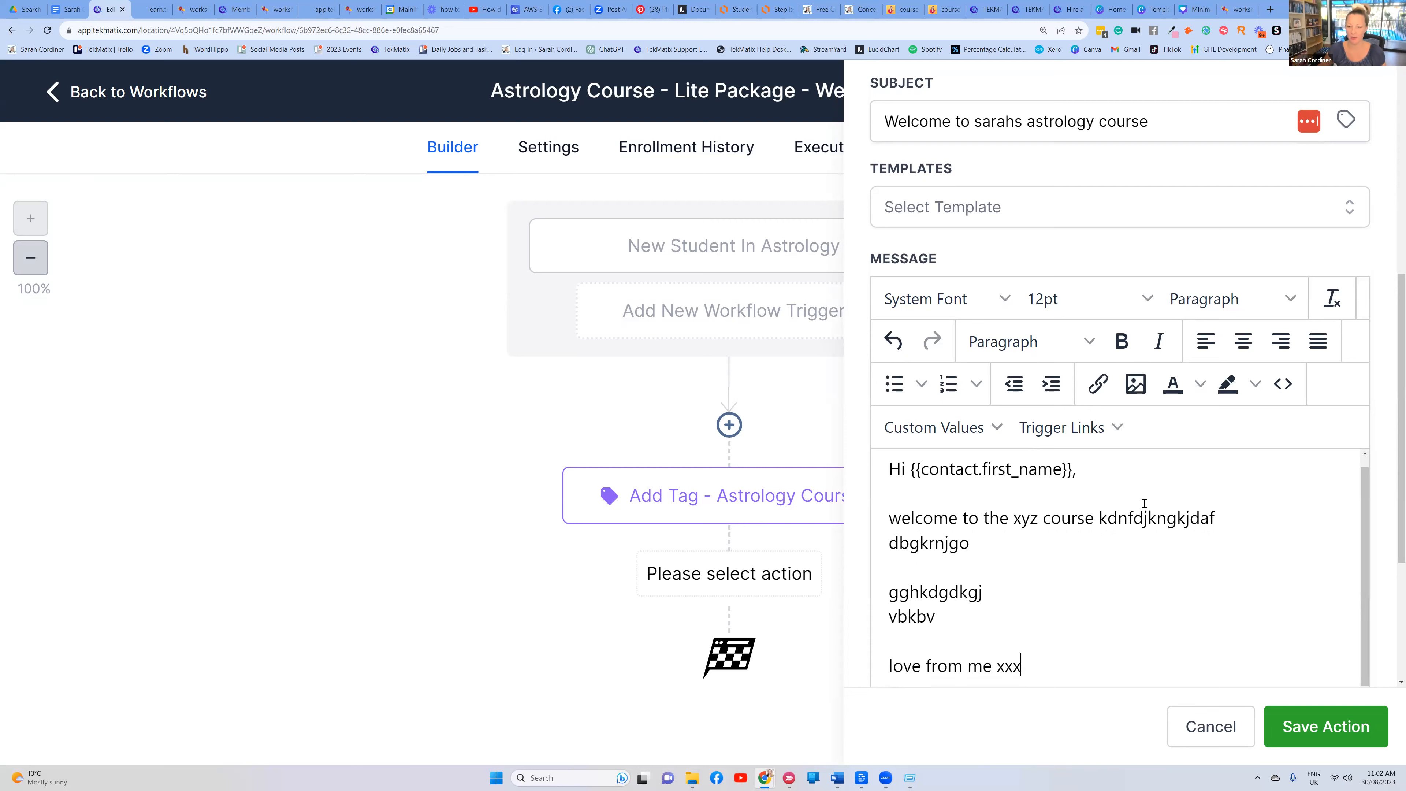
pyautogui.click(1322, 730)
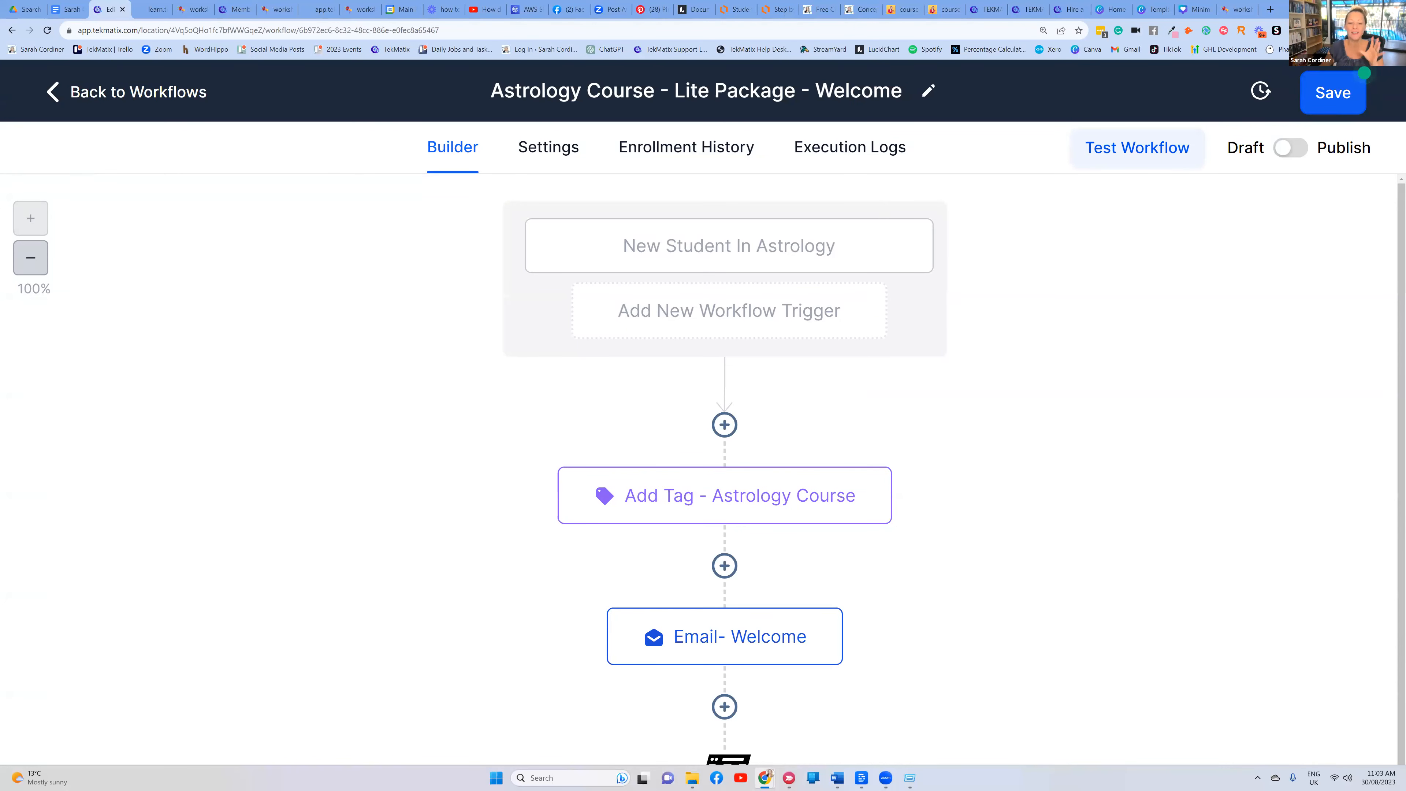
# Review the Email- Welcome step's fields, save it, and add a new step below it
pyautogui.scroll(-1, 1313, 700)
pyautogui.click(727, 603)
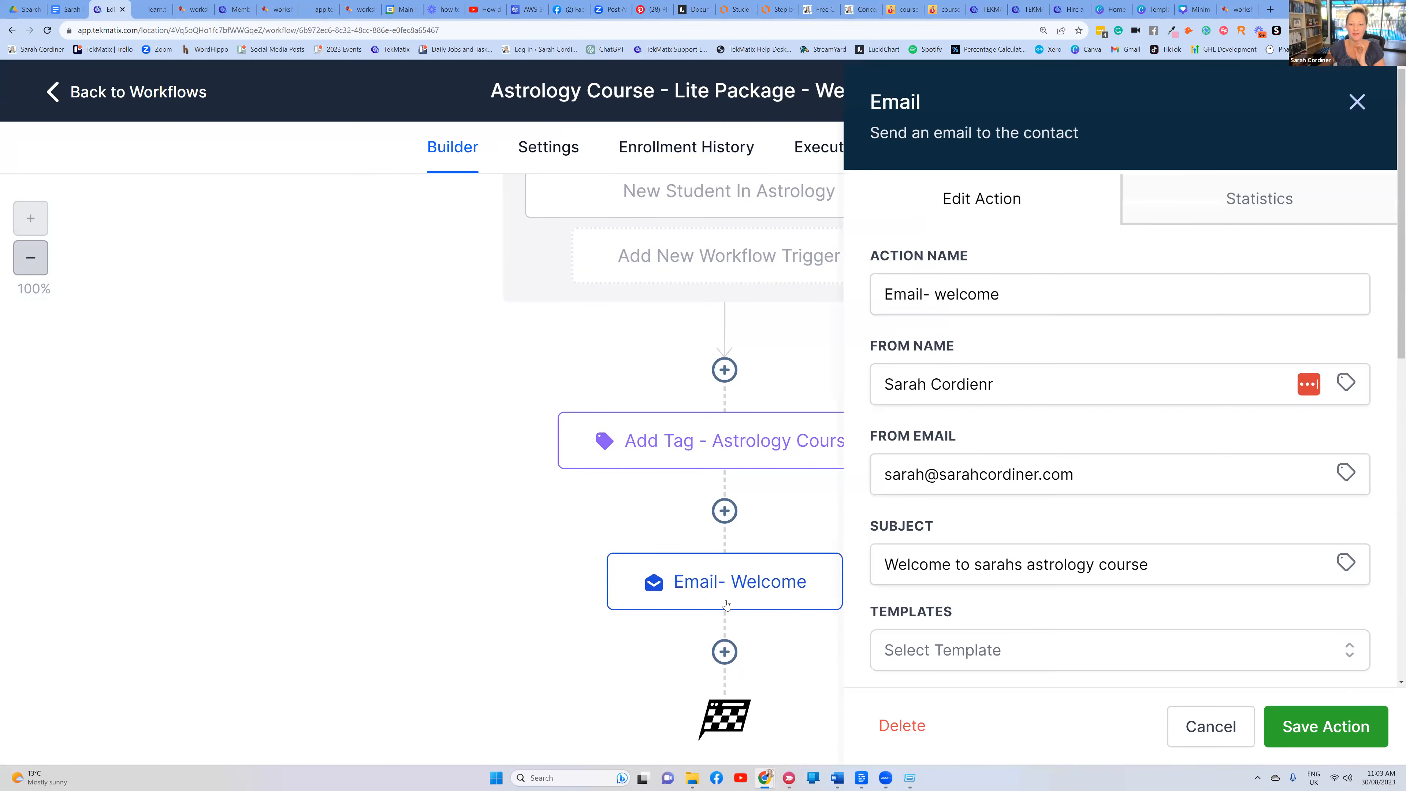
pyautogui.scroll(-5, 1130, 461)
pyautogui.scroll(2, 1127, 455)
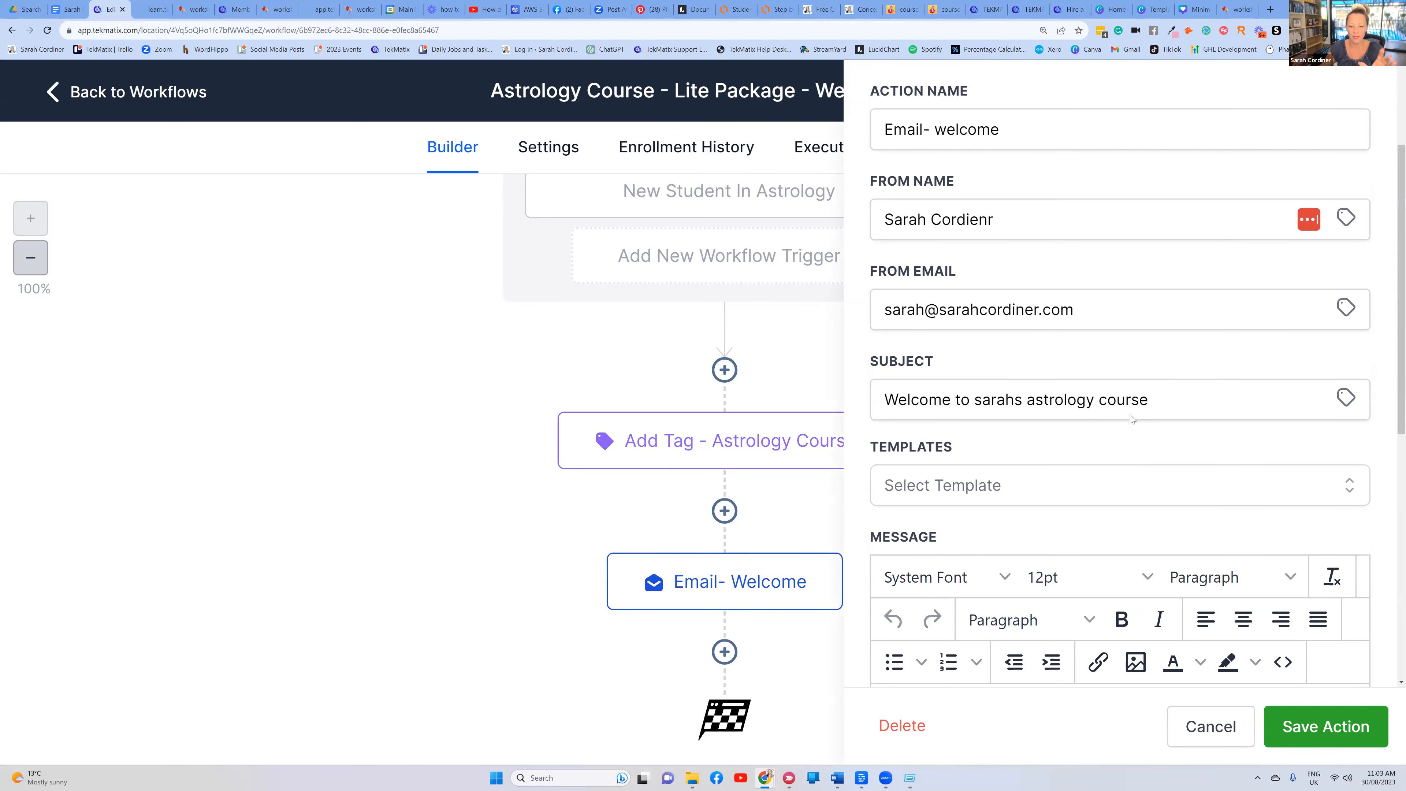
pyautogui.scroll(-5, 1130, 412)
pyautogui.scroll(-3, 1046, 335)
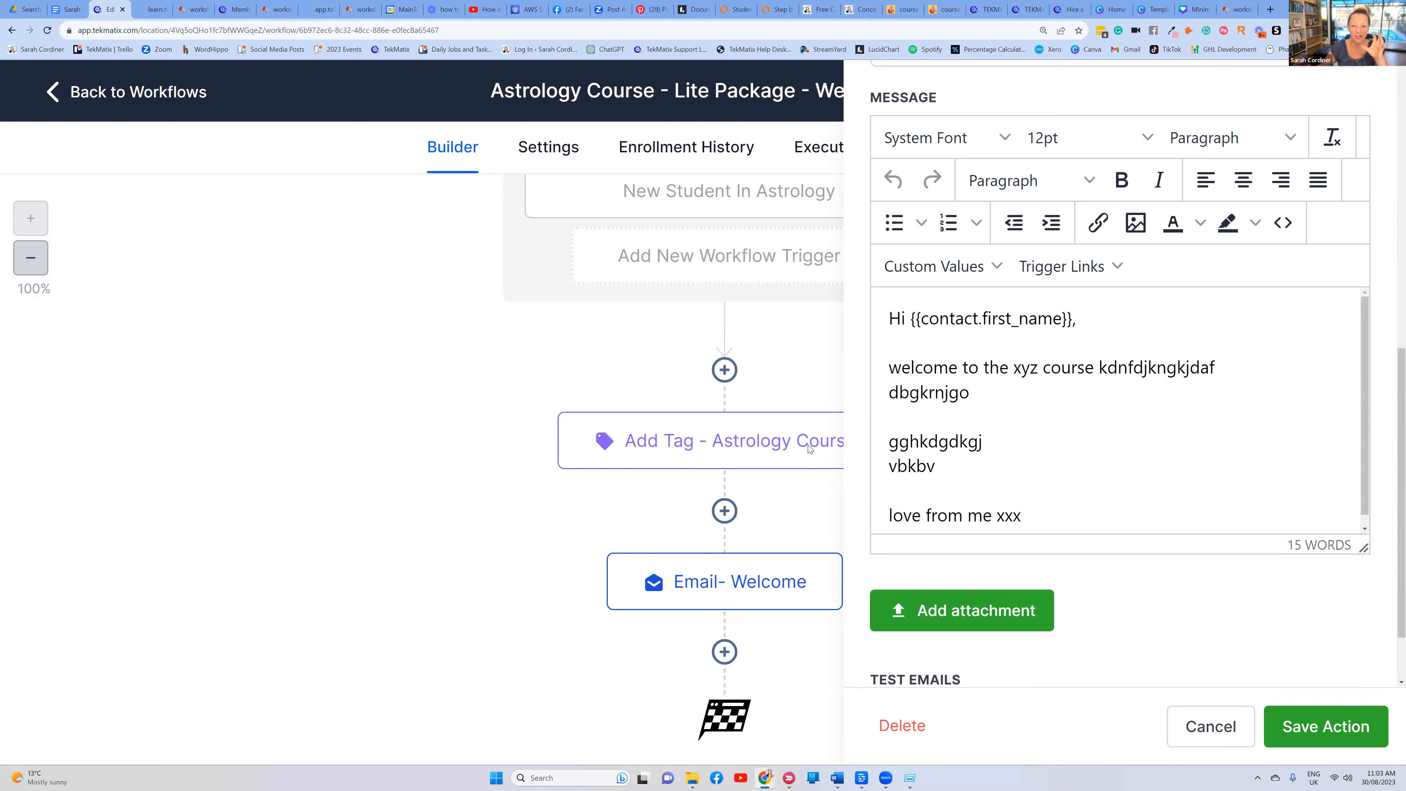
pyautogui.scroll(-1, 1206, 404)
pyautogui.scroll(1, 998, 399)
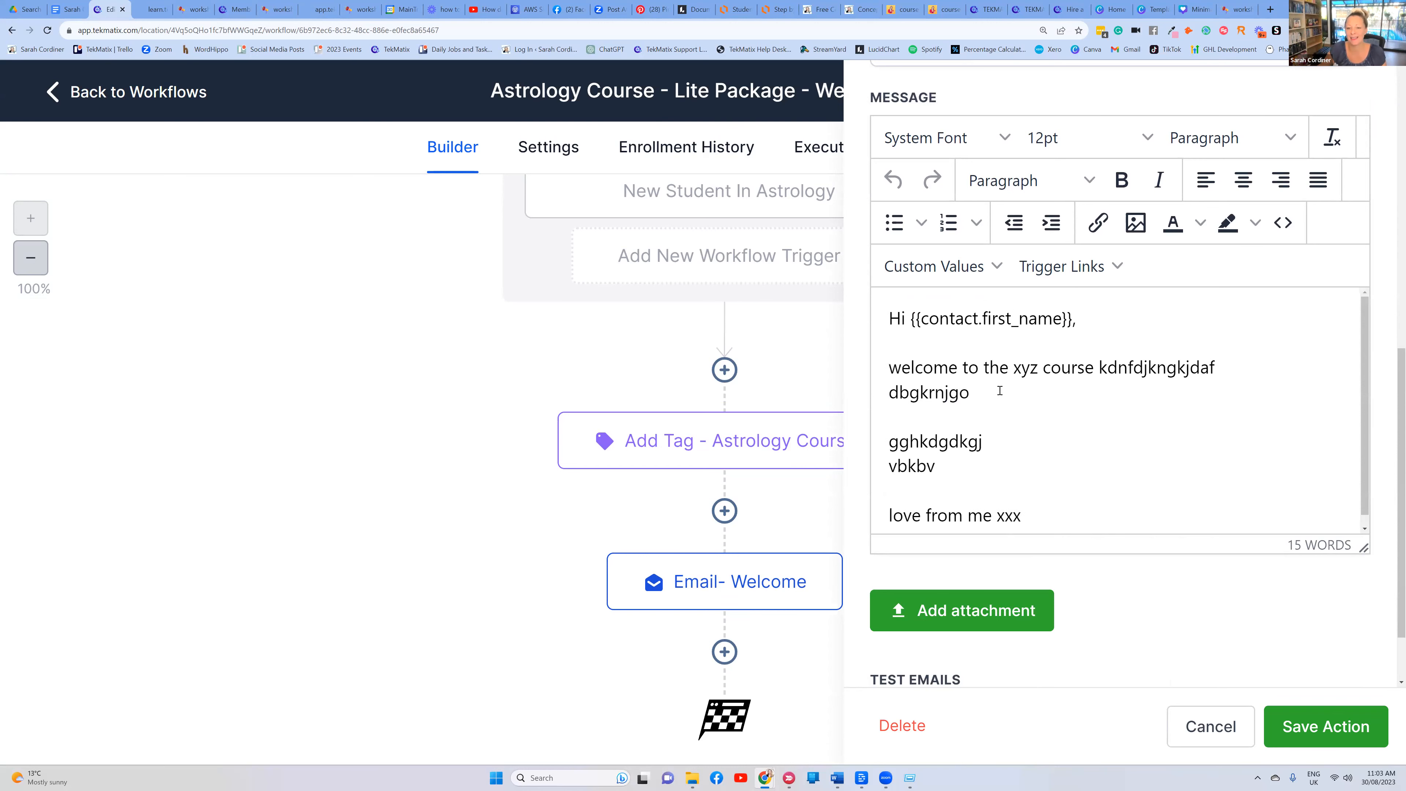
pyautogui.click(1298, 730)
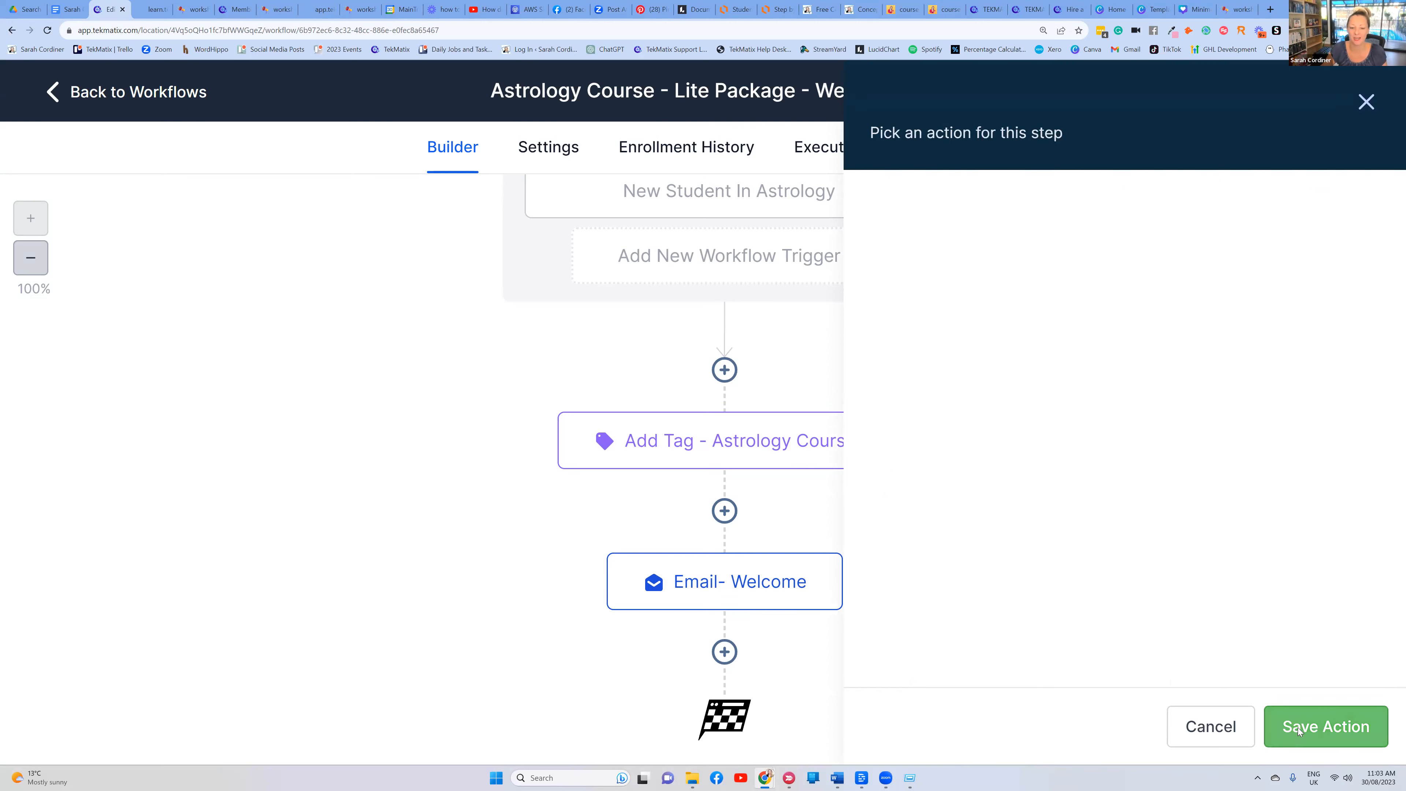
pyautogui.scroll(-1, 735, 573)
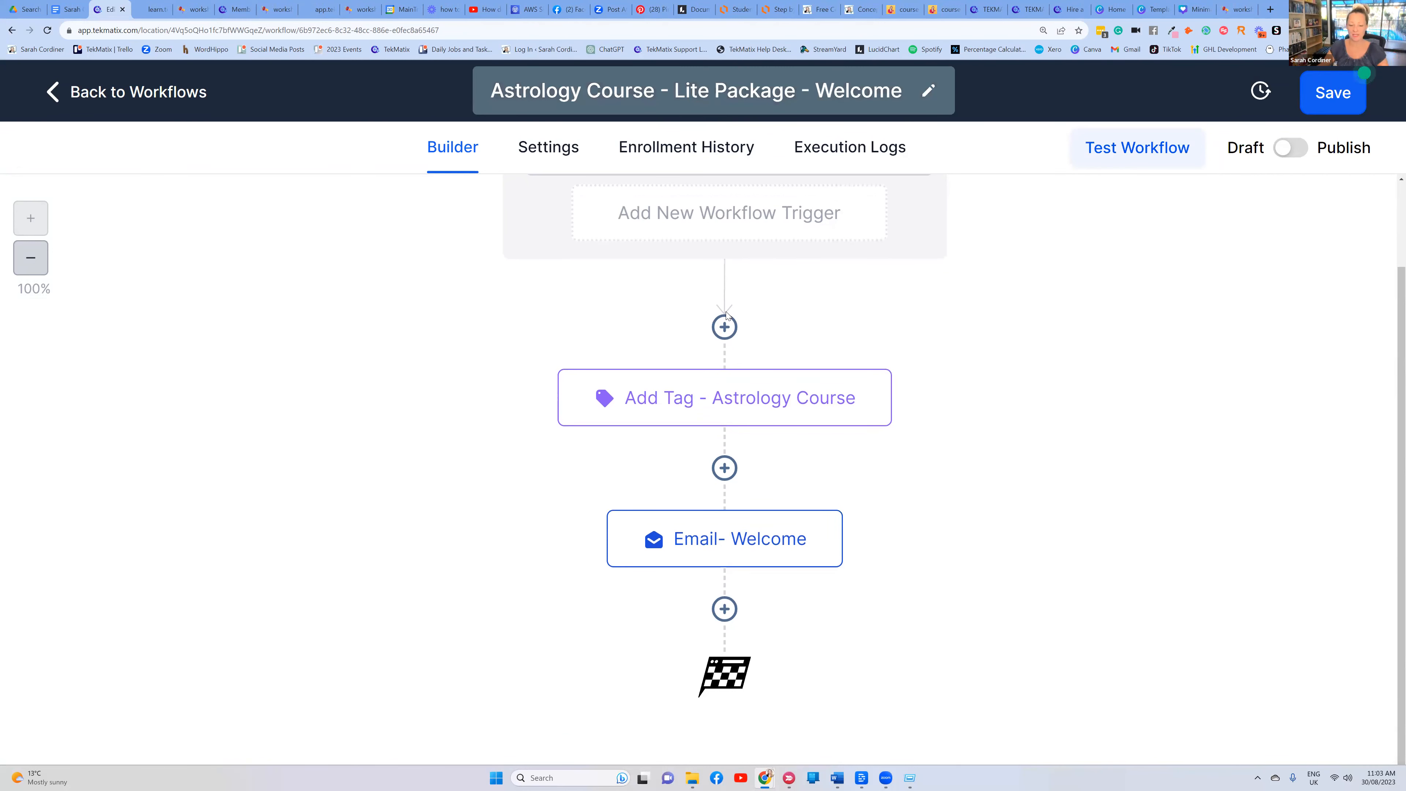
pyautogui.click(724, 609)
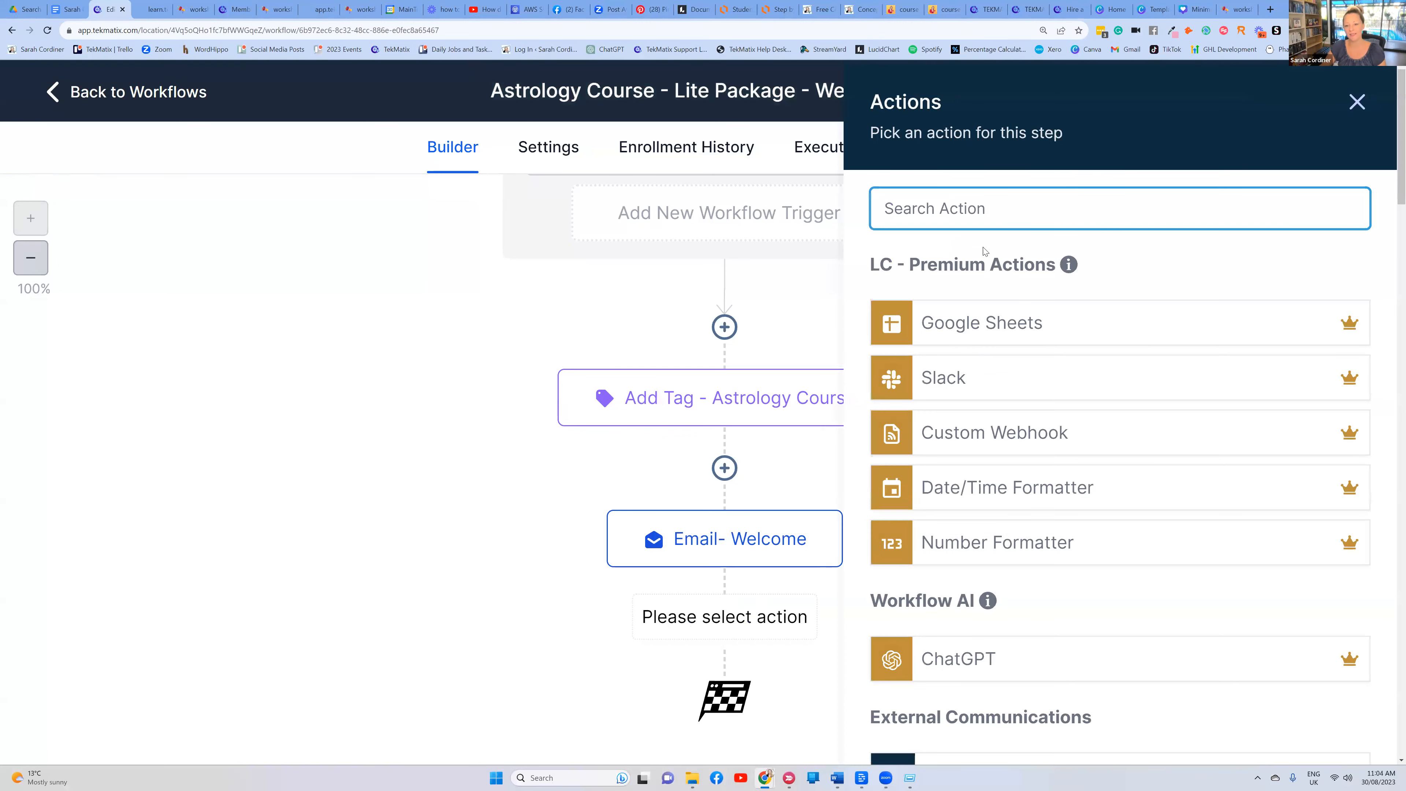
# Add a Wait step named 'Wait for 1 week' with a 7-day delay
pyautogui.write('wait')
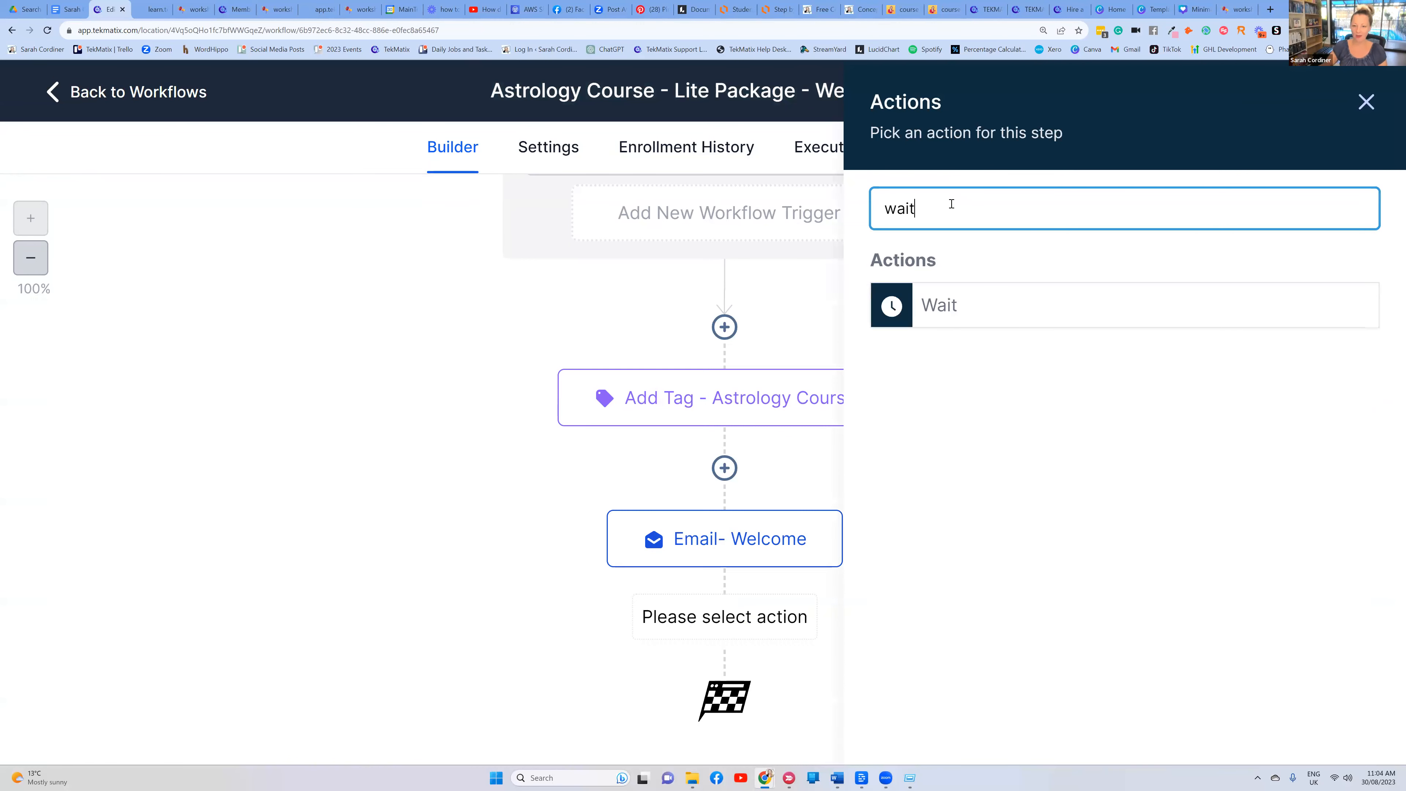
pyautogui.click(951, 314)
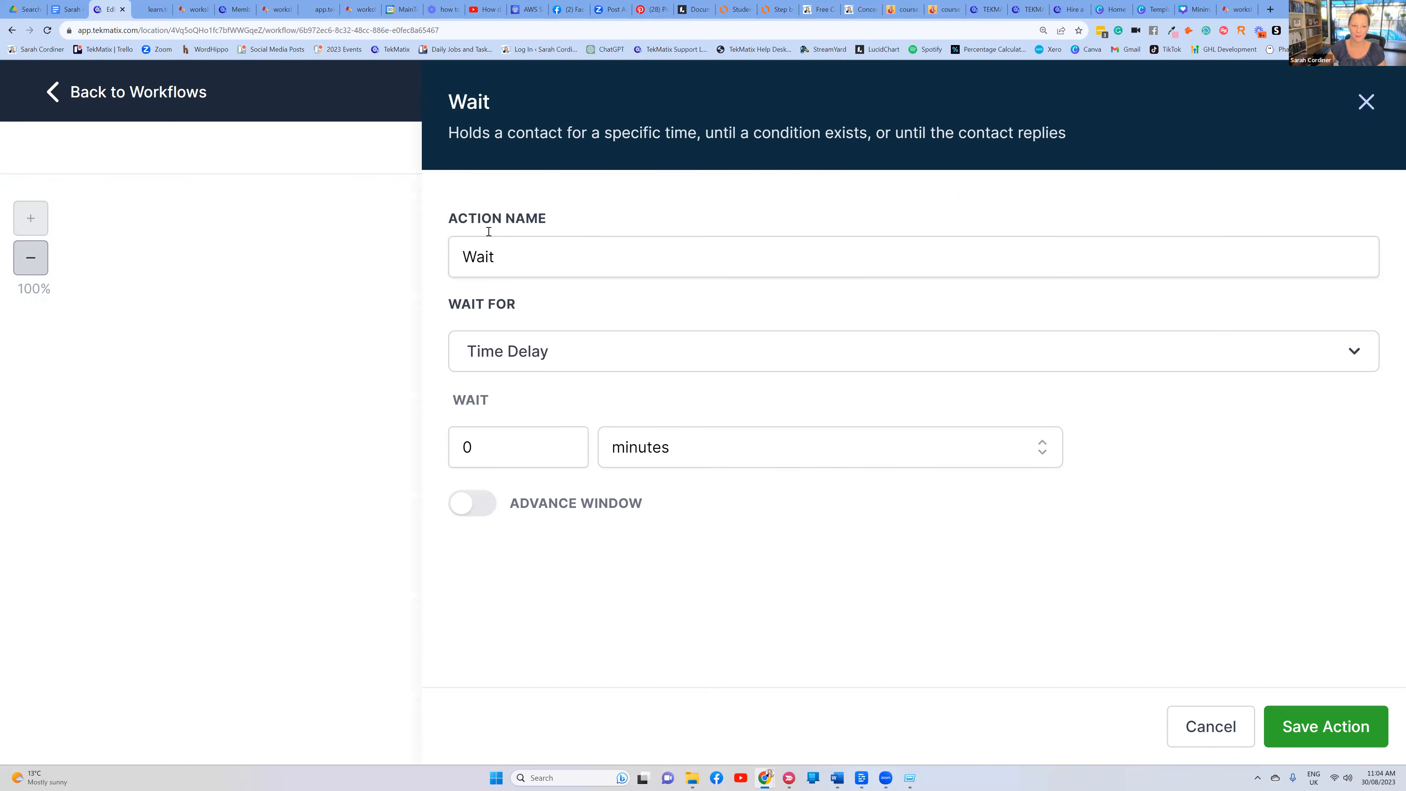
pyautogui.click(570, 252)
pyautogui.write('for ')
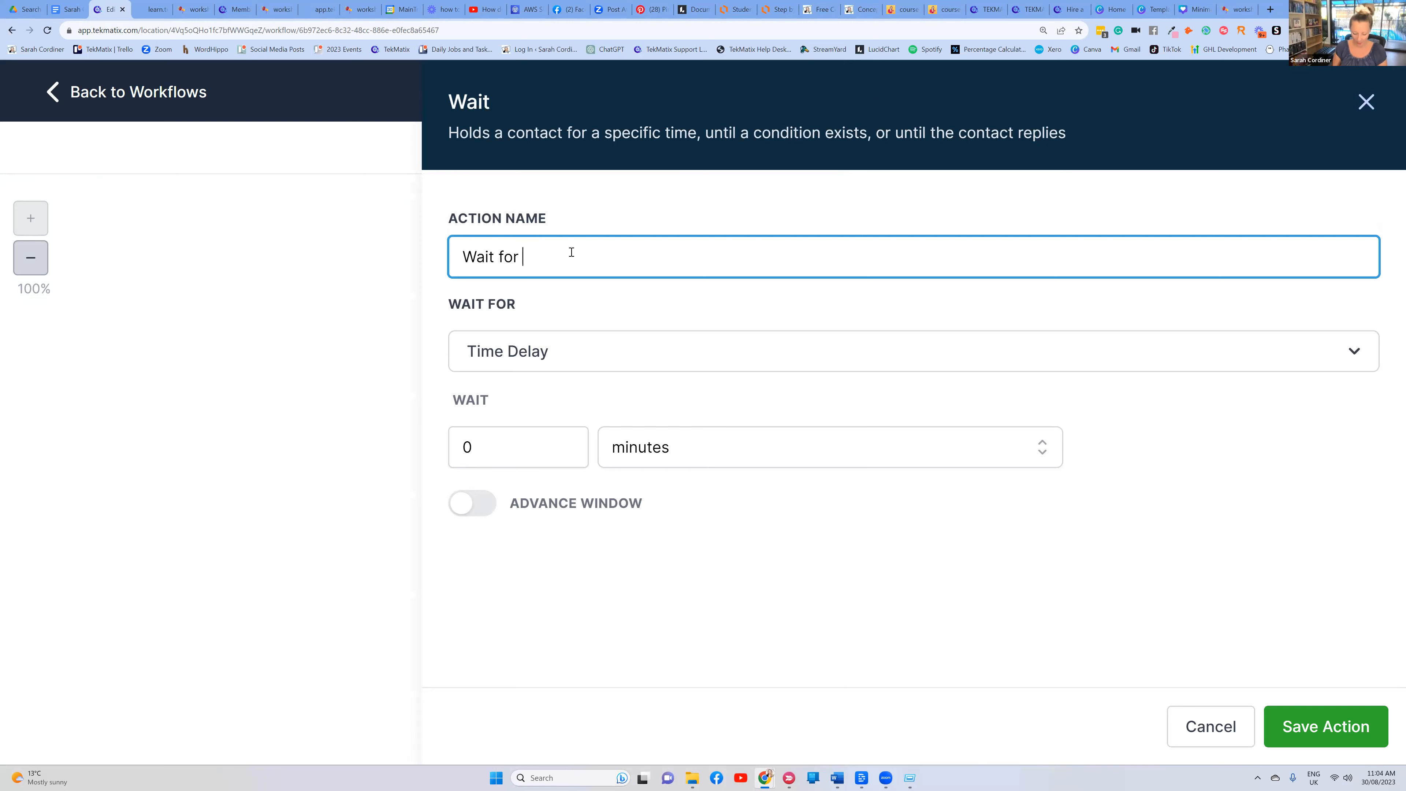
pyautogui.write('1 week')
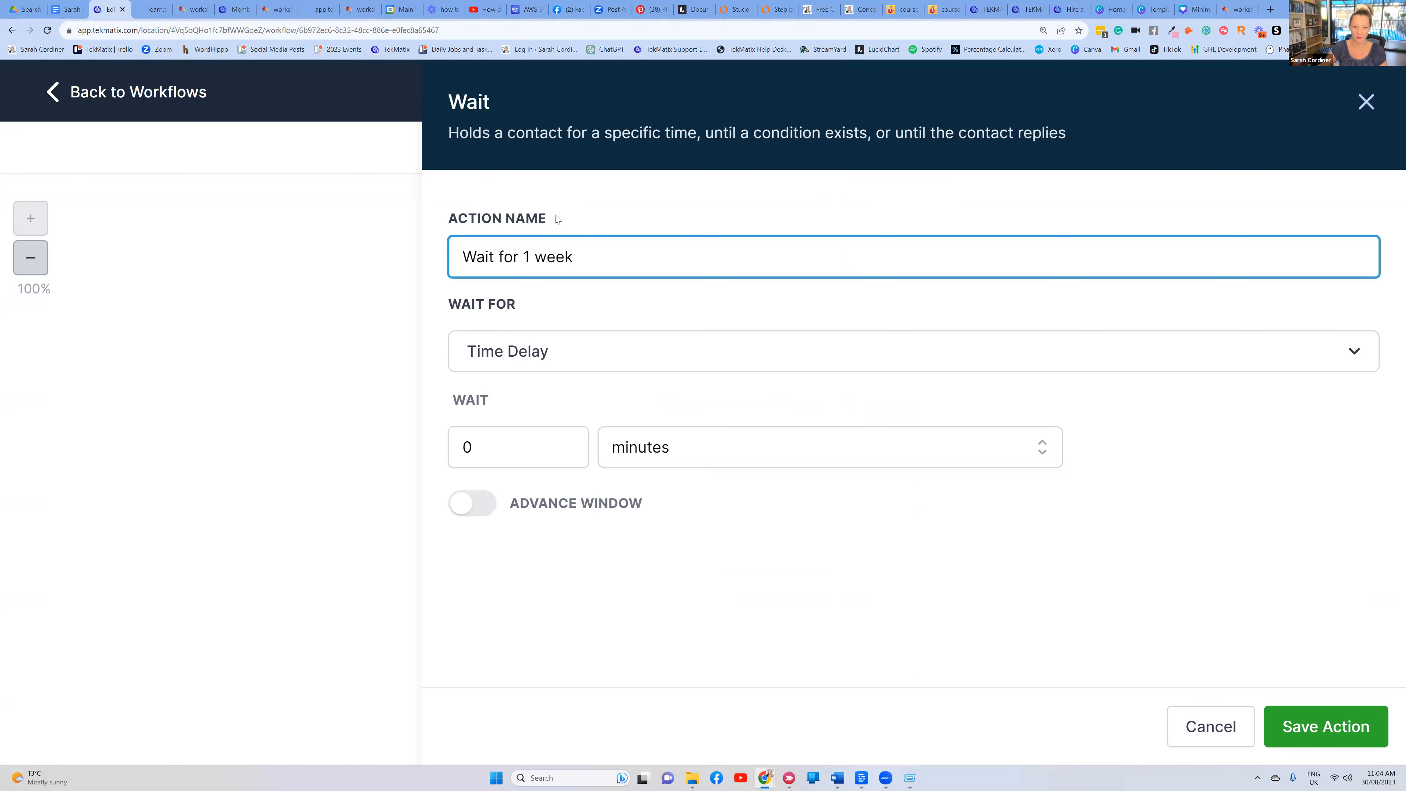
pyautogui.moveTo(557, 219); pyautogui.dragTo(459, 217)
pyautogui.click(528, 255)
pyautogui.click(504, 447)
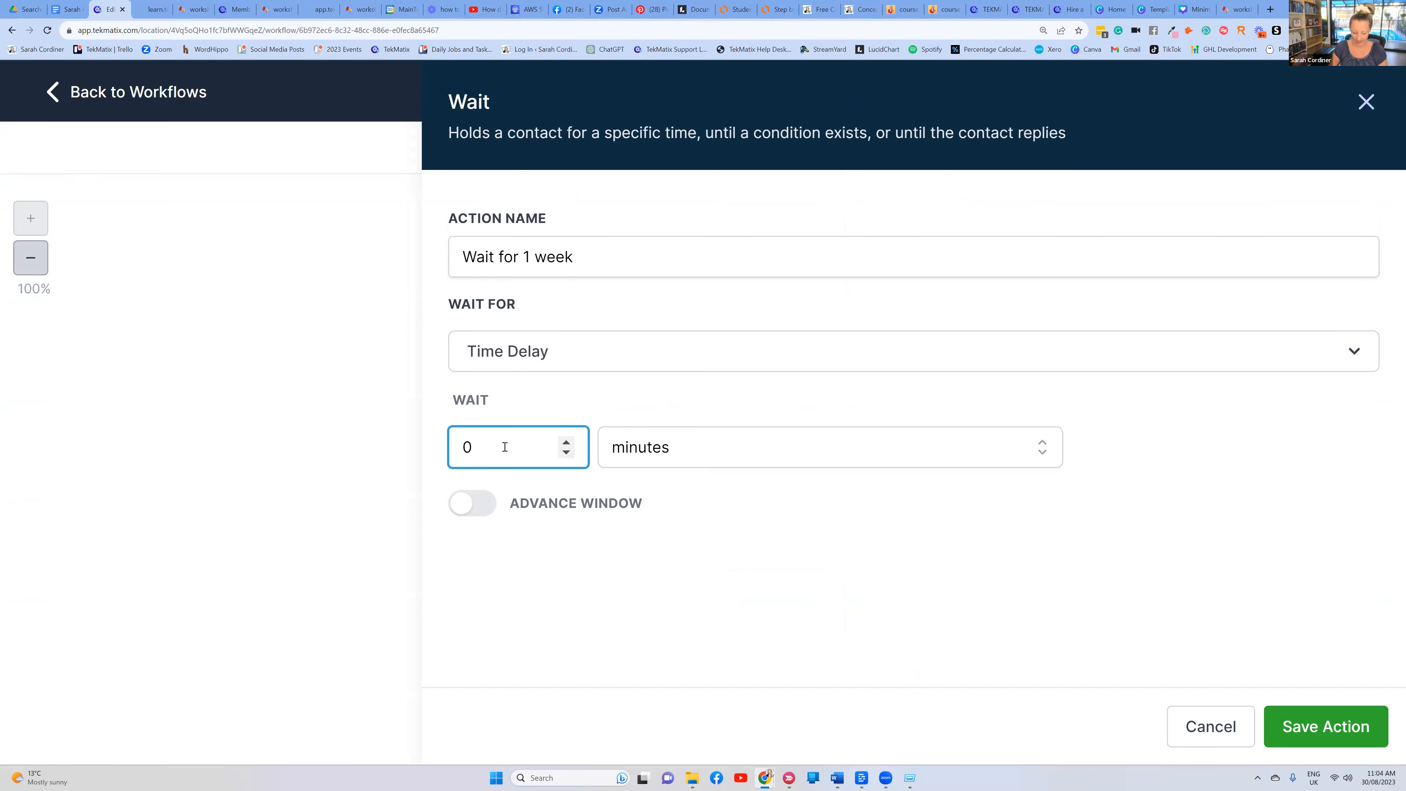
pyautogui.write('7')
pyautogui.click(658, 449)
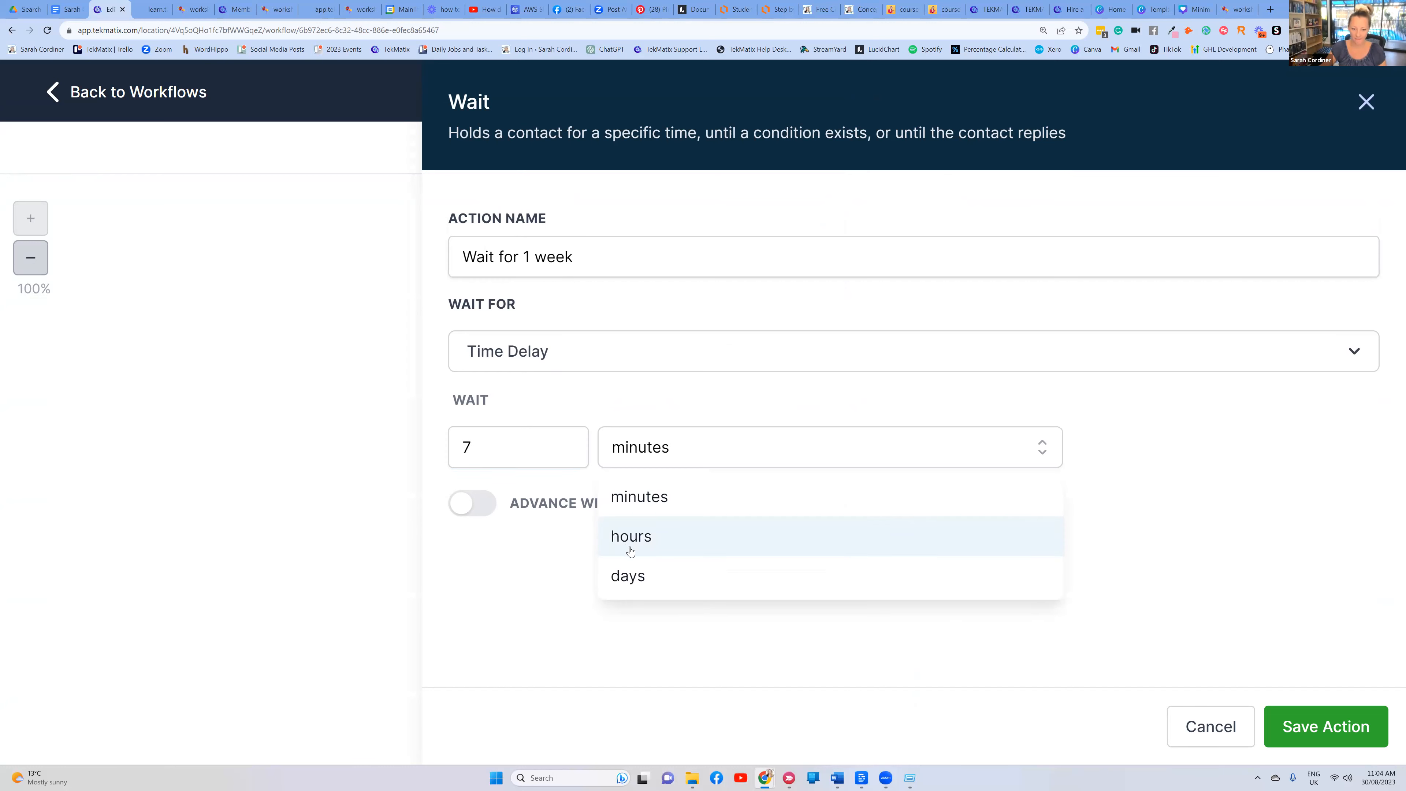
pyautogui.click(636, 577)
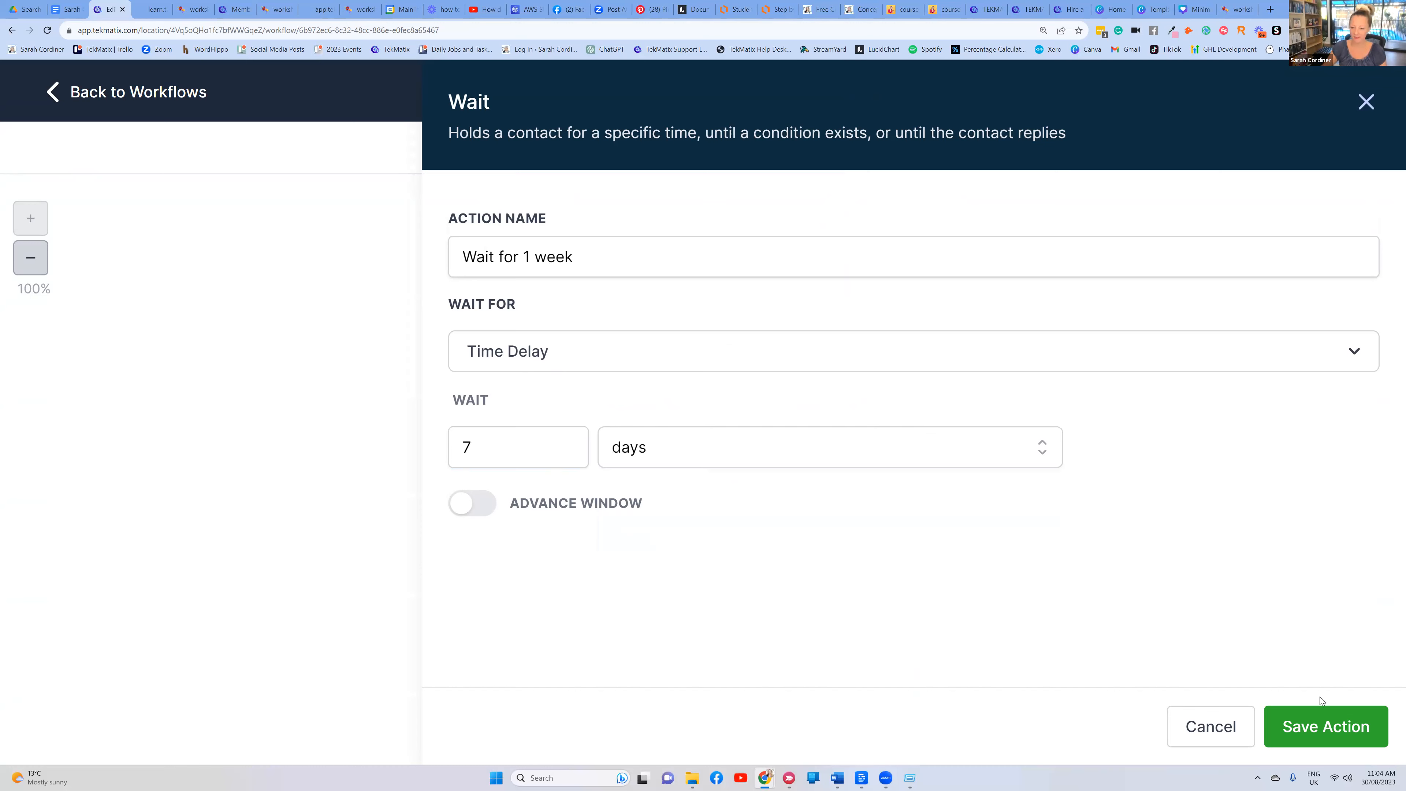
pyautogui.click(1321, 714)
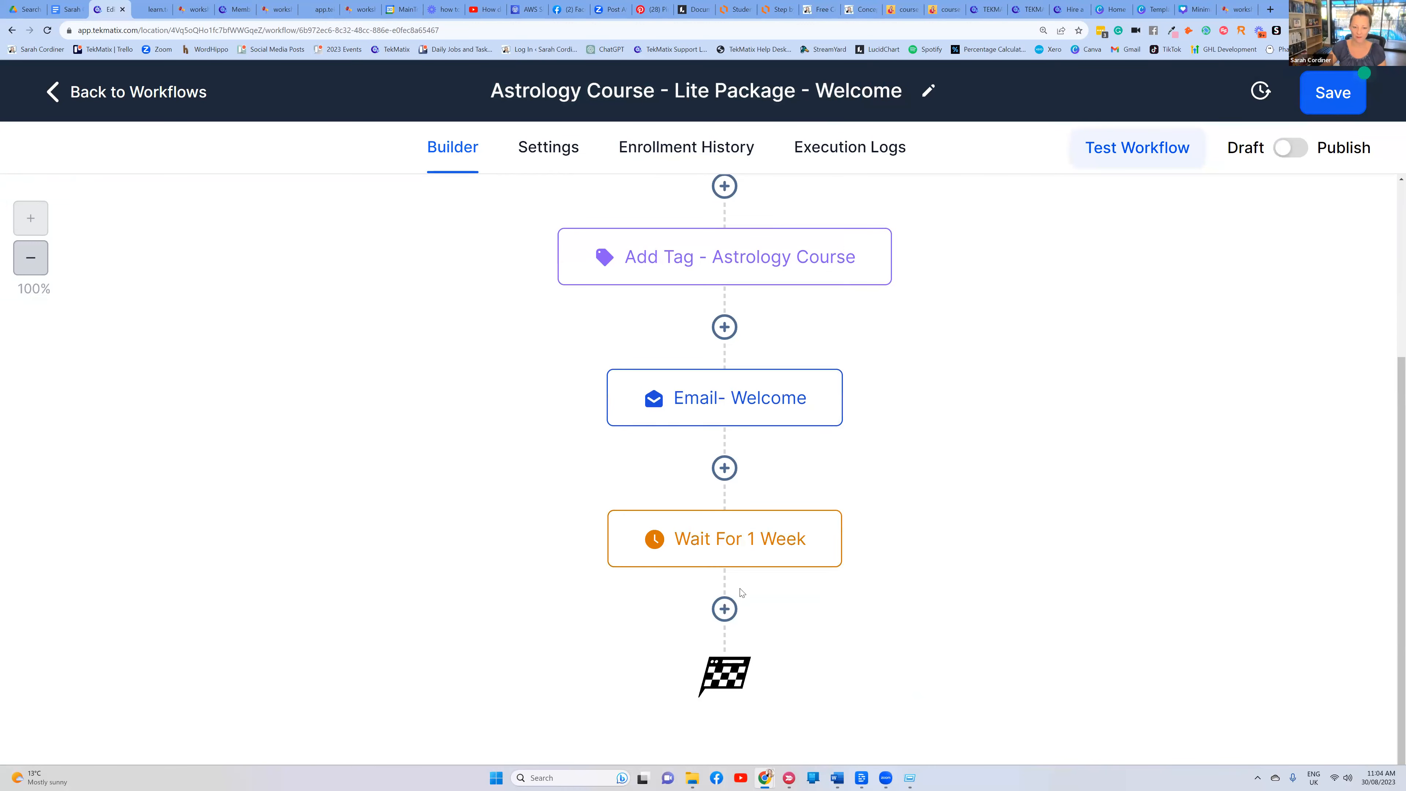
# Add a Send Email step after the wait and name it 'Email - module 2'
pyautogui.click(725, 609)
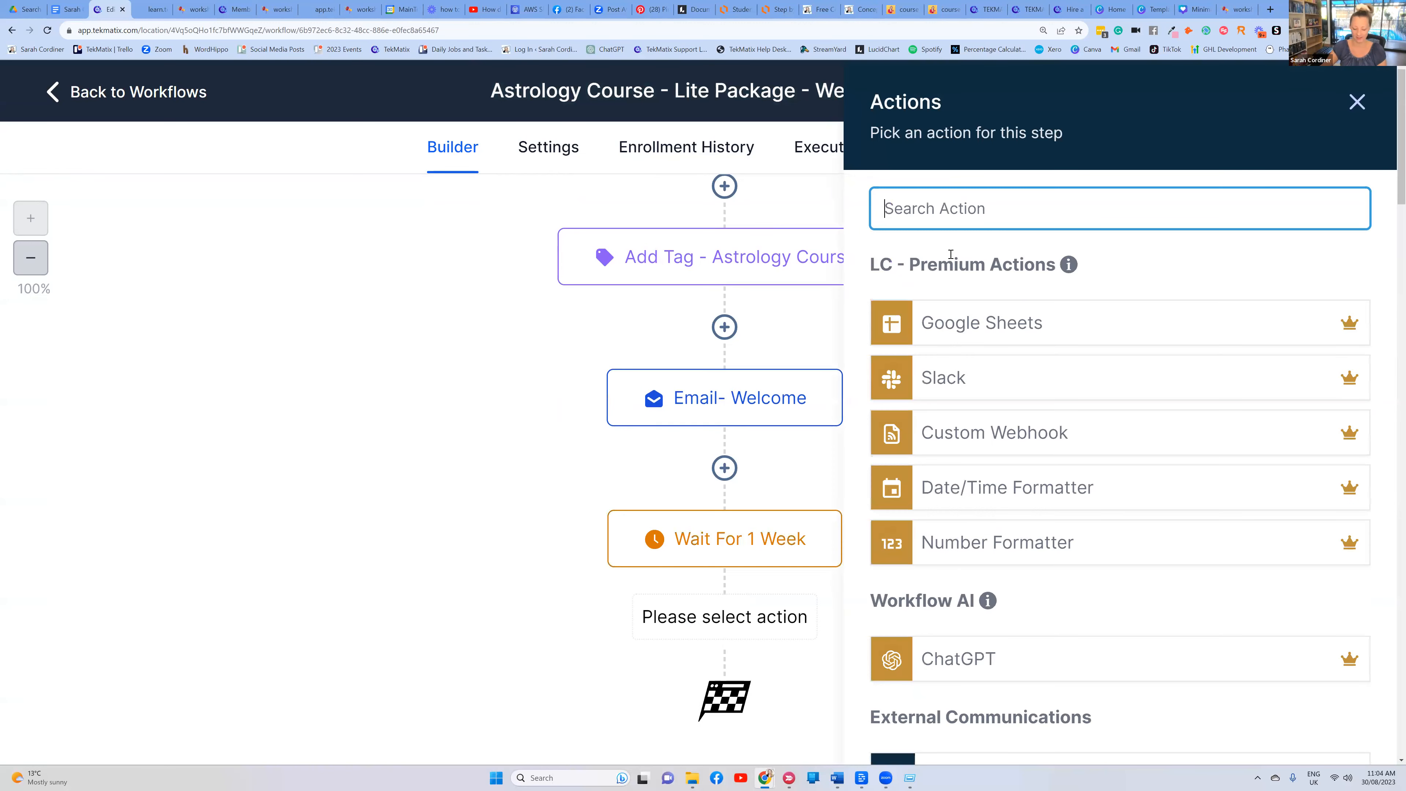
pyautogui.write('email')
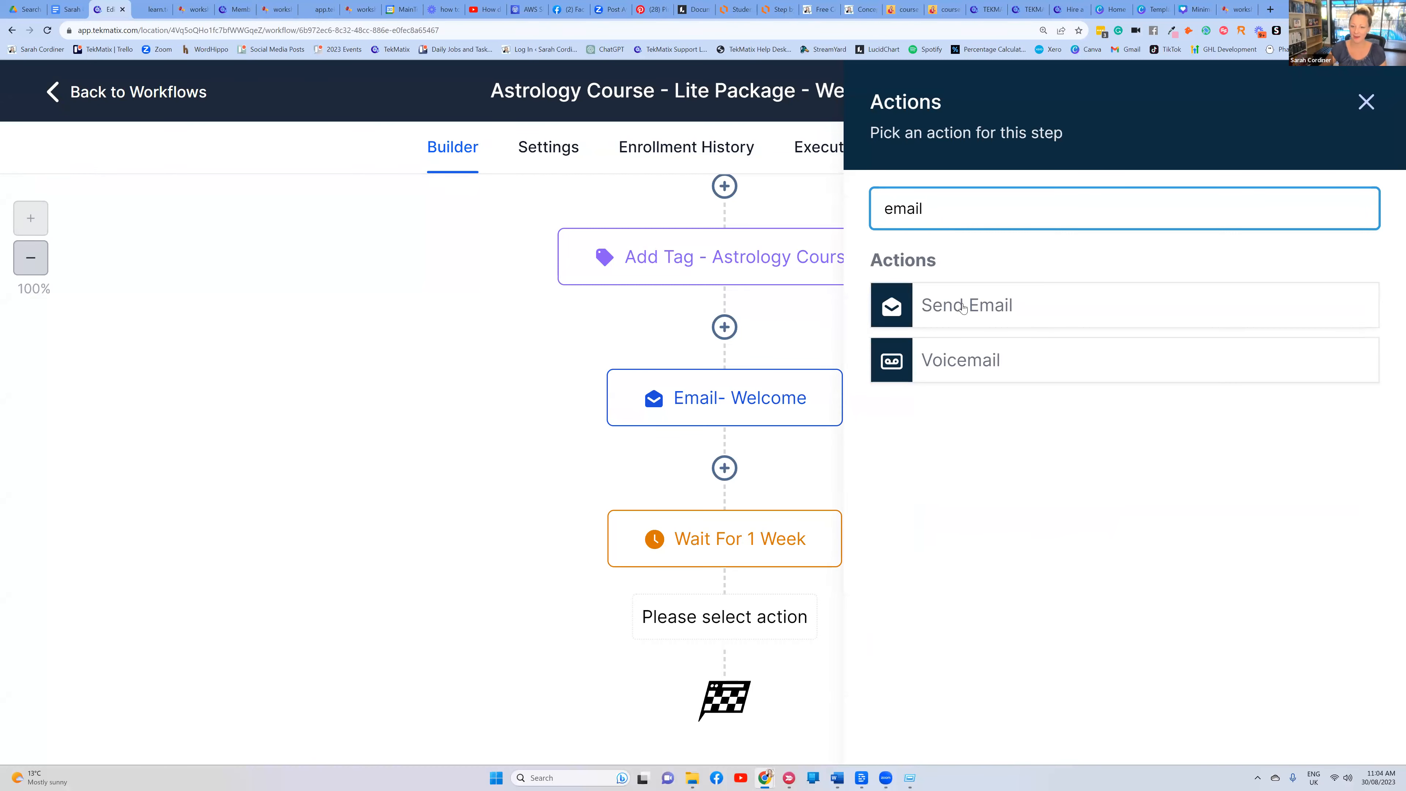
pyautogui.click(963, 305)
pyautogui.scroll(-3, 960, 308)
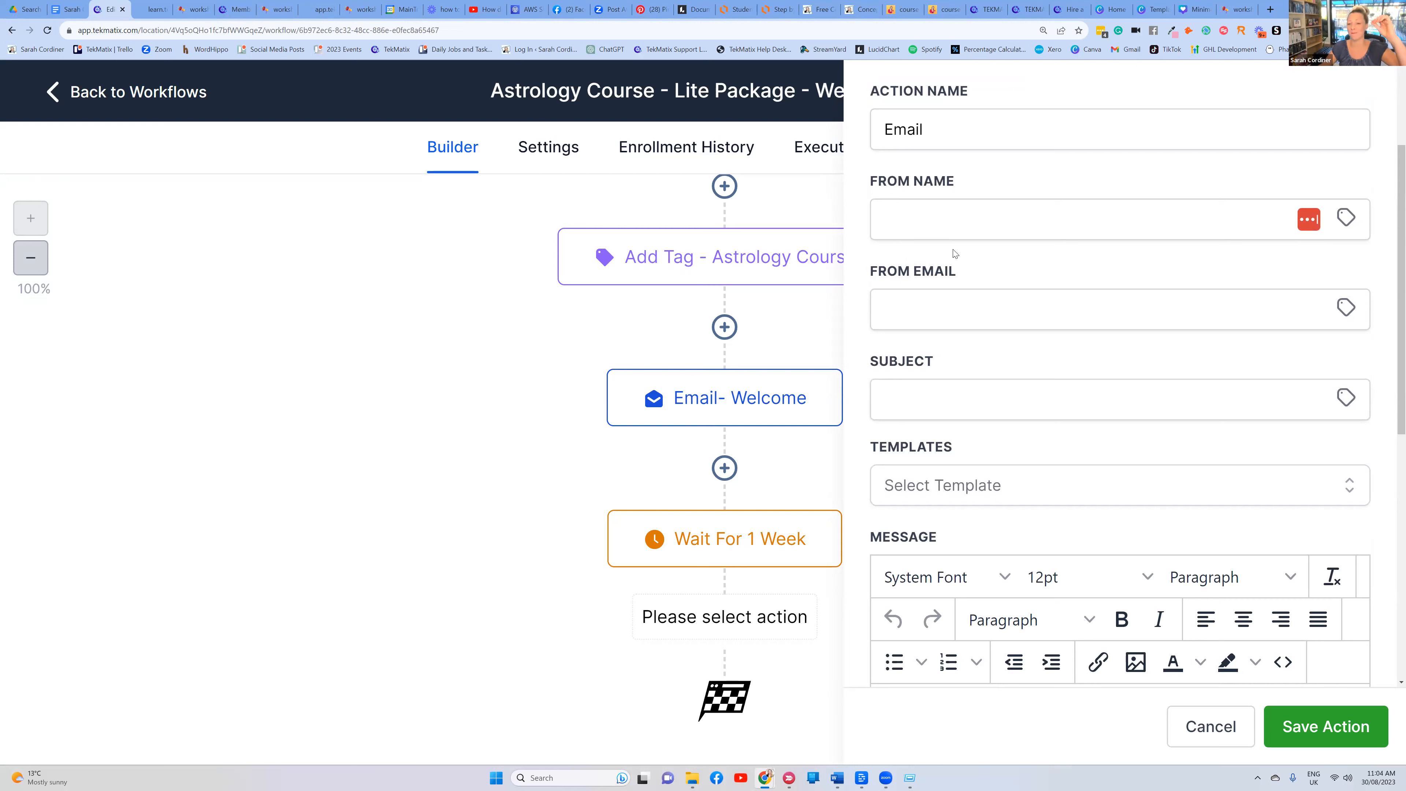
pyautogui.click(964, 124)
pyautogui.write('- modul')
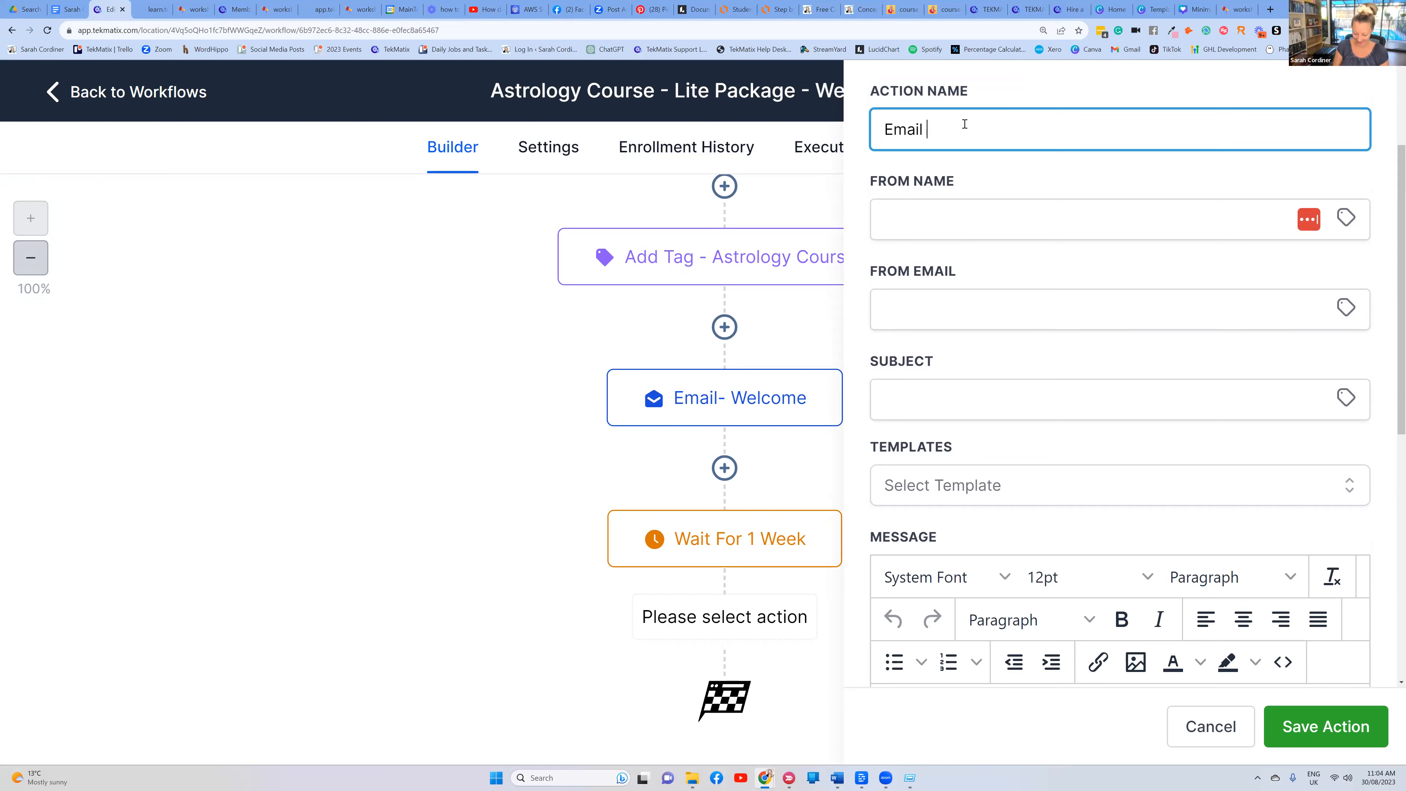
pyautogui.write('e 2')
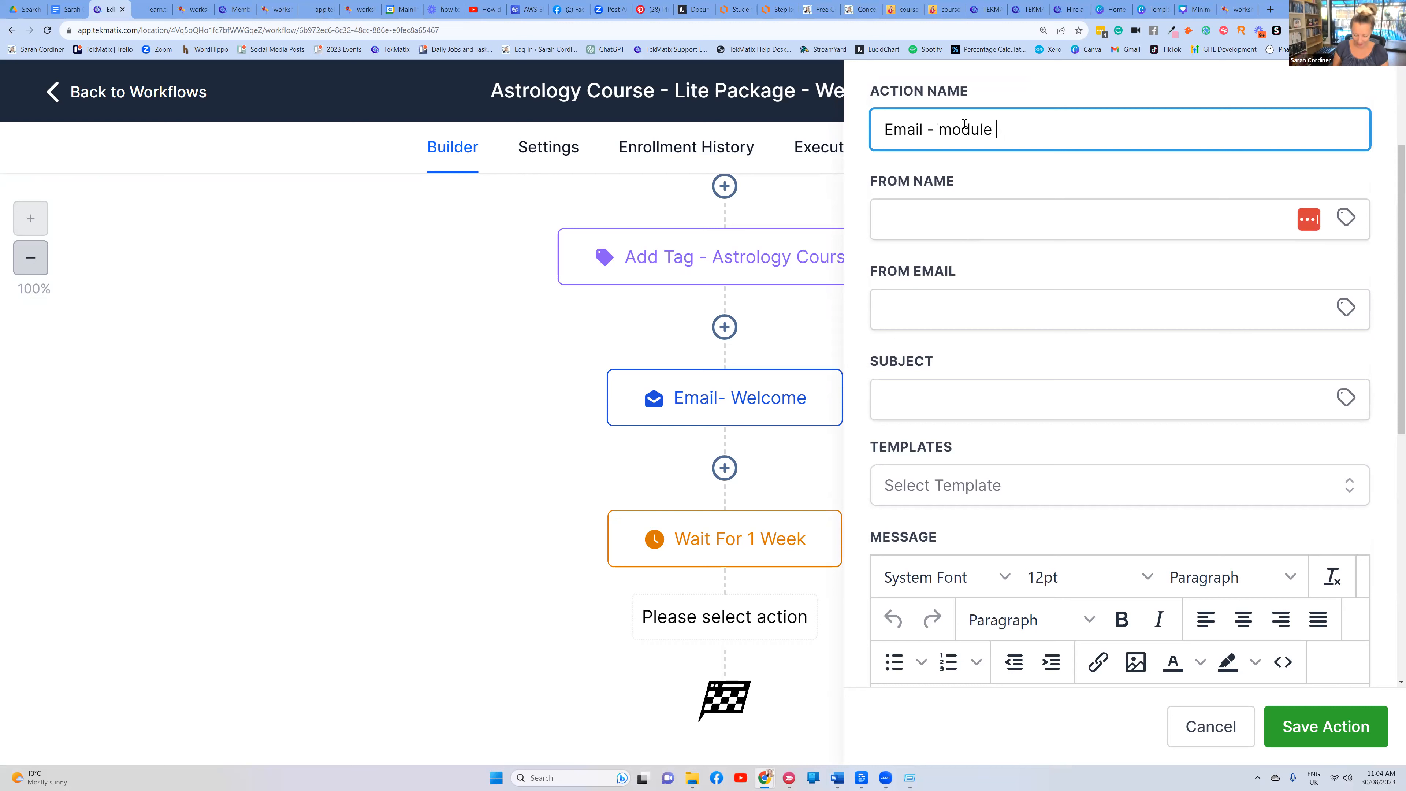
# Fill in the sender's name and a test sender e-mail address, fixing the stray quote
pyautogui.click(916, 211)
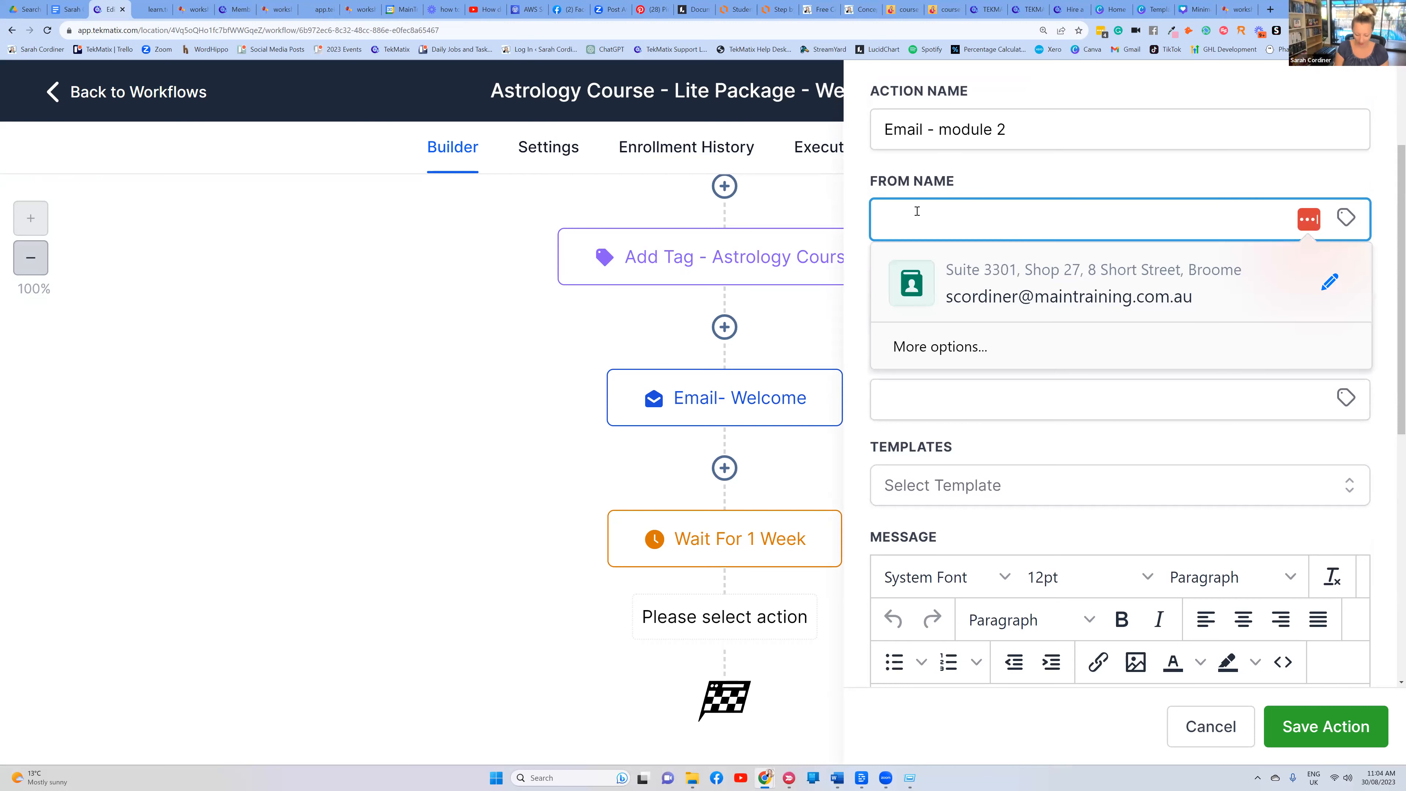
pyautogui.write('sarh')
pyautogui.write('ah')
pyautogui.click(929, 312)
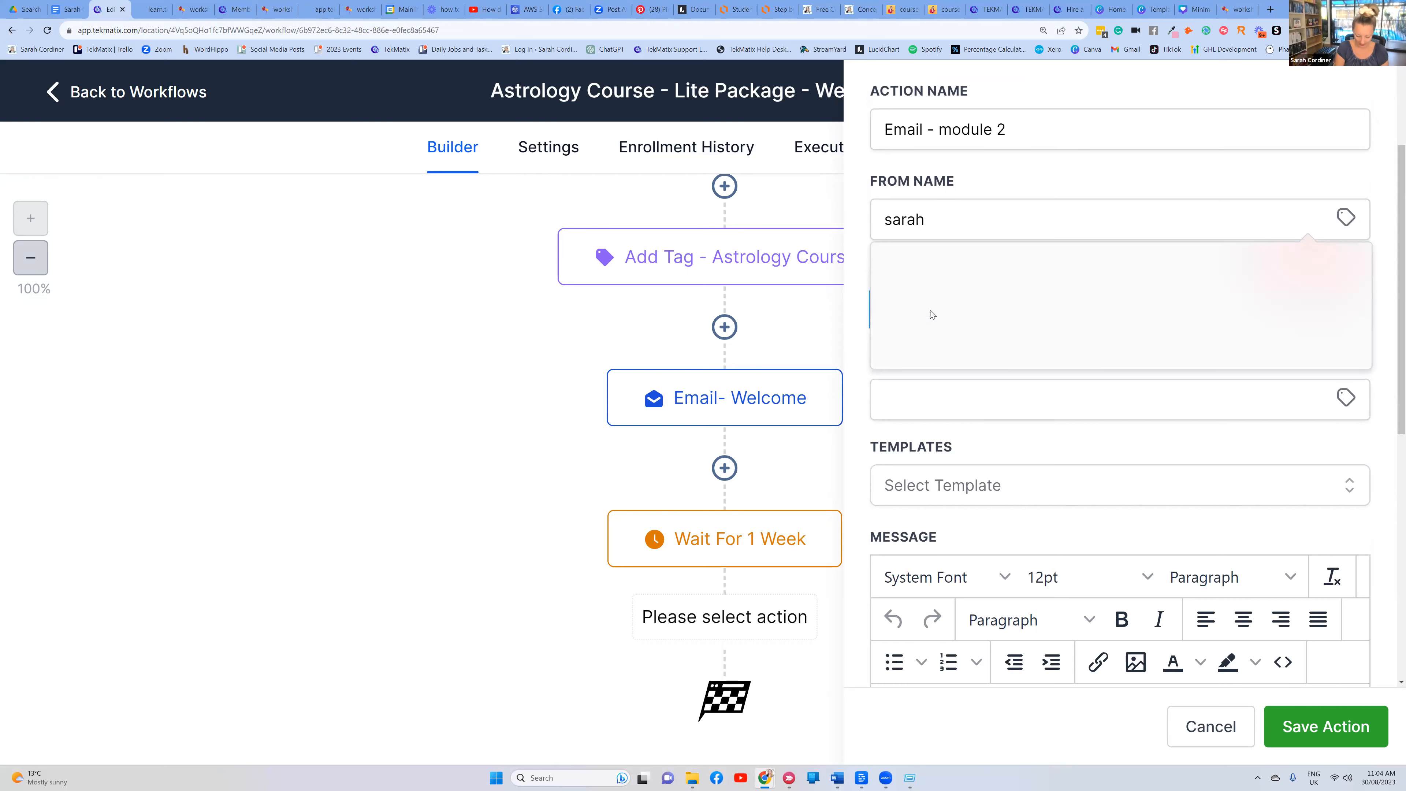
pyautogui.write('s"test.com')
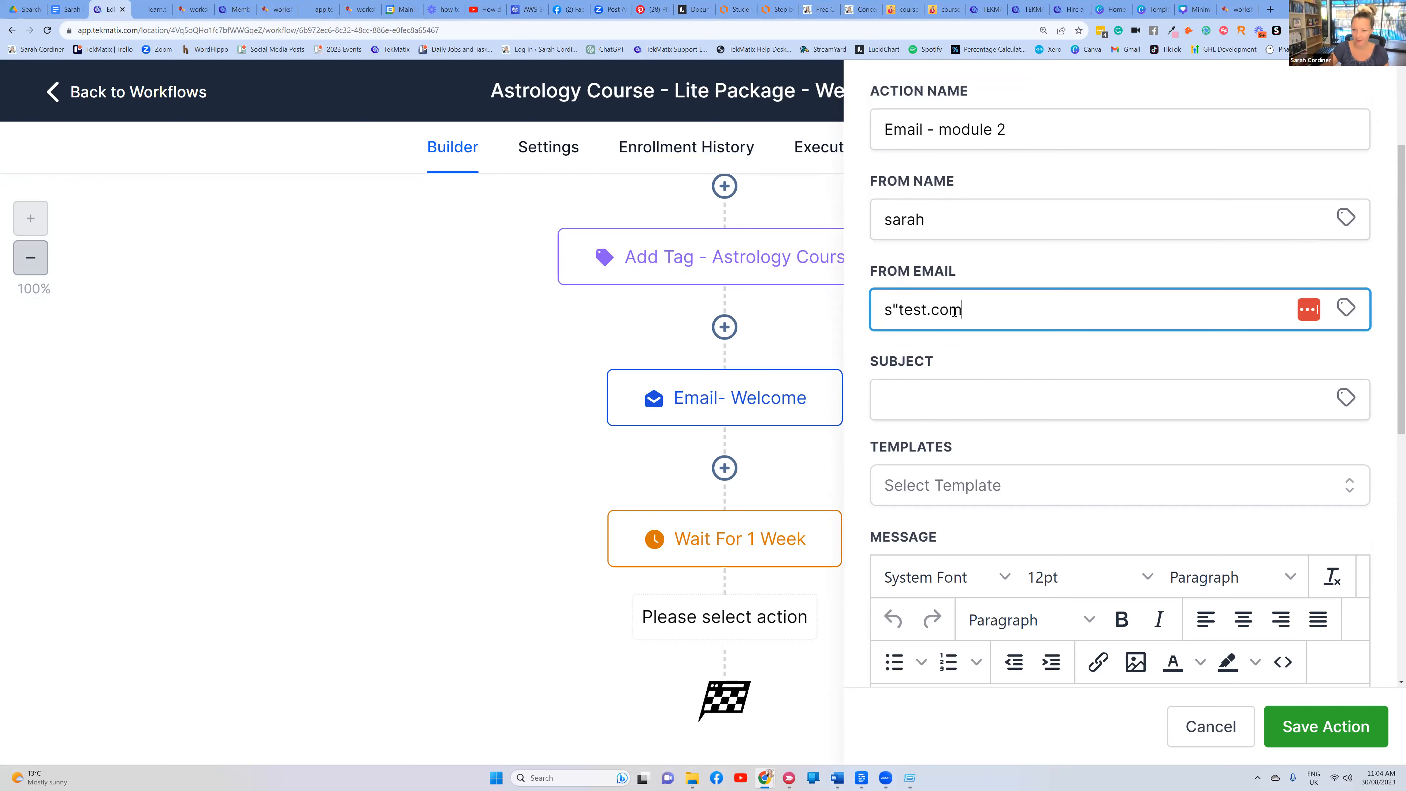
pyautogui.click(899, 306)
pyautogui.press('BackSpace')
pyautogui.write('@')
pyautogui.click(1045, 276)
pyautogui.scroll(-3, 974, 244)
# Set the subject to 'Module 2 is now starting, {{contact.first_name}}'
pyautogui.click(974, 242)
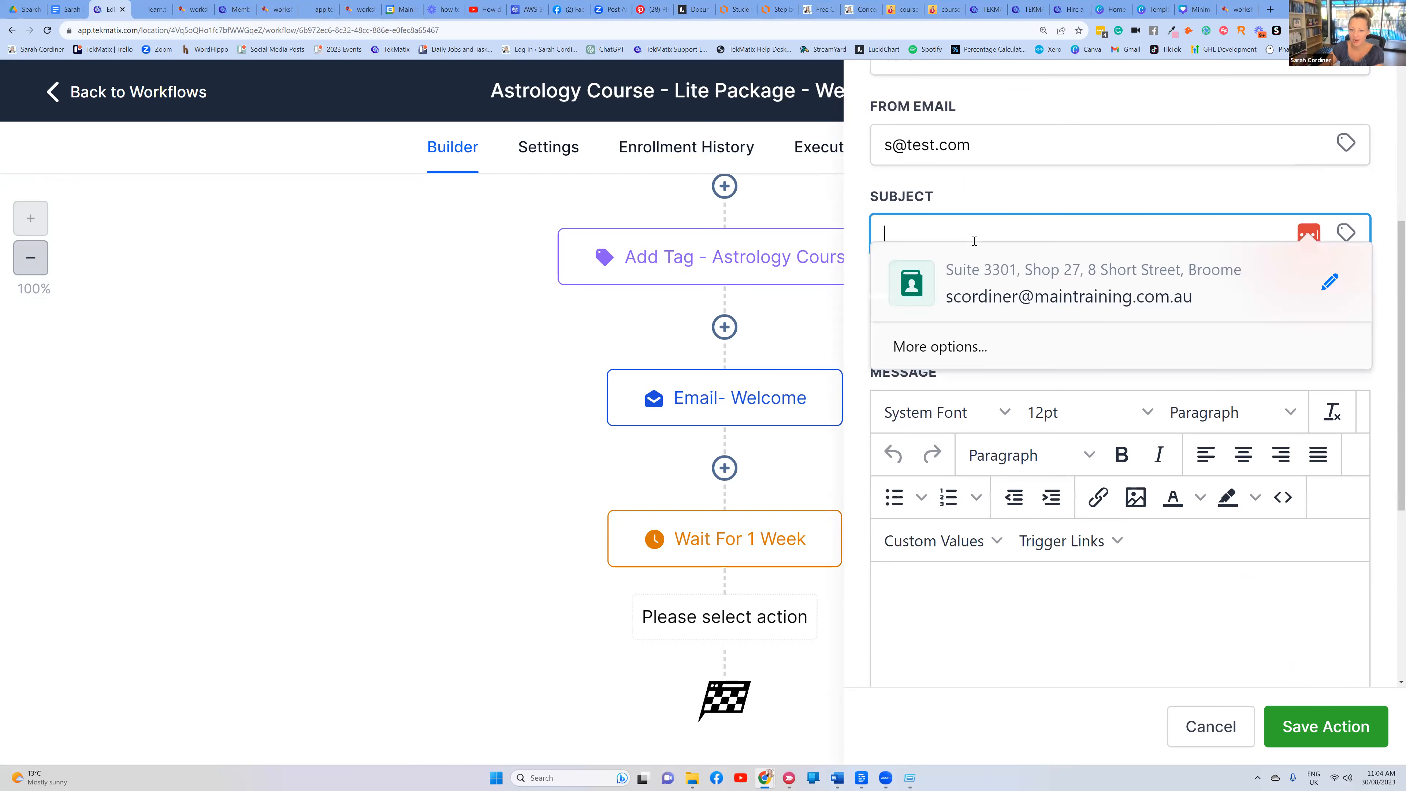
pyautogui.write('Mosu')
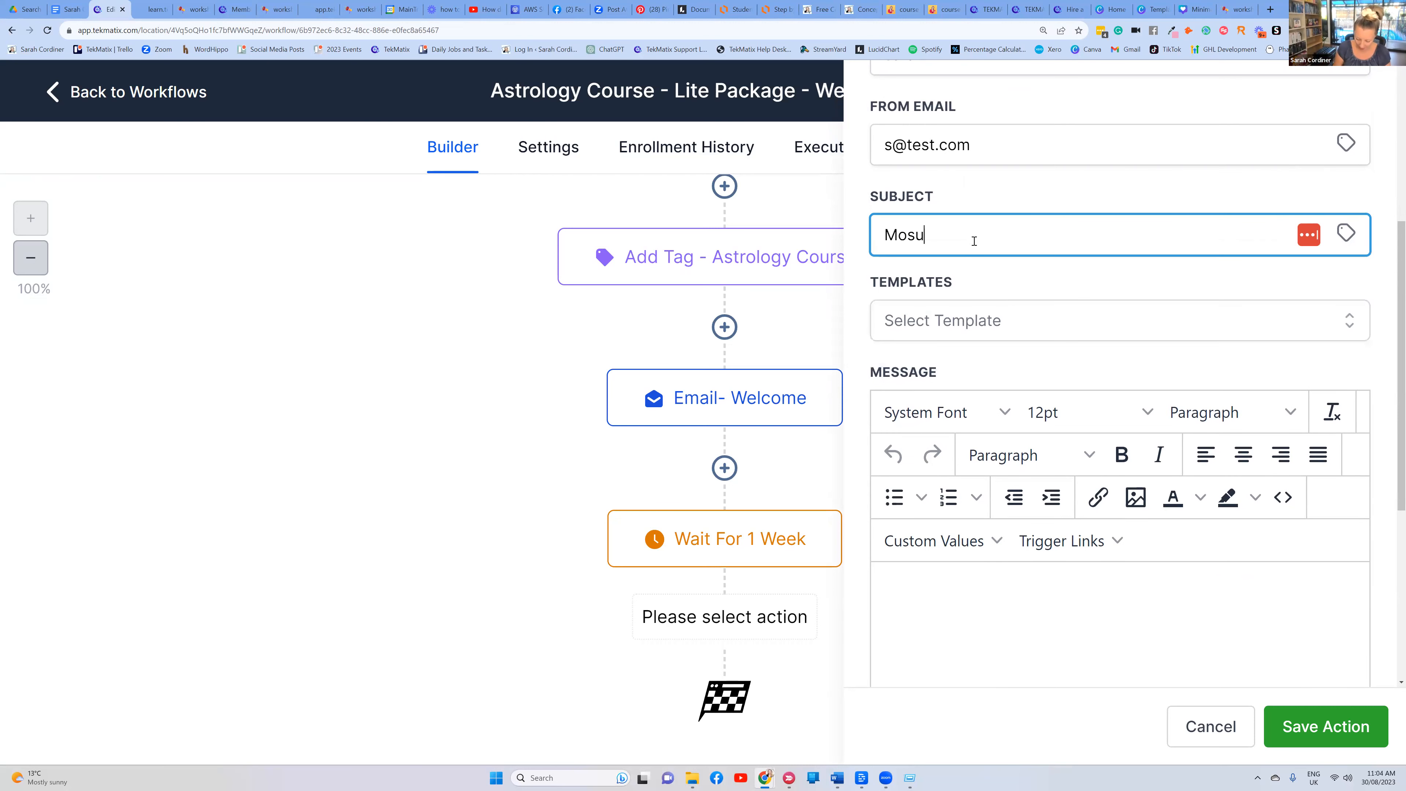
pyautogui.write('le 2 is now starting,')
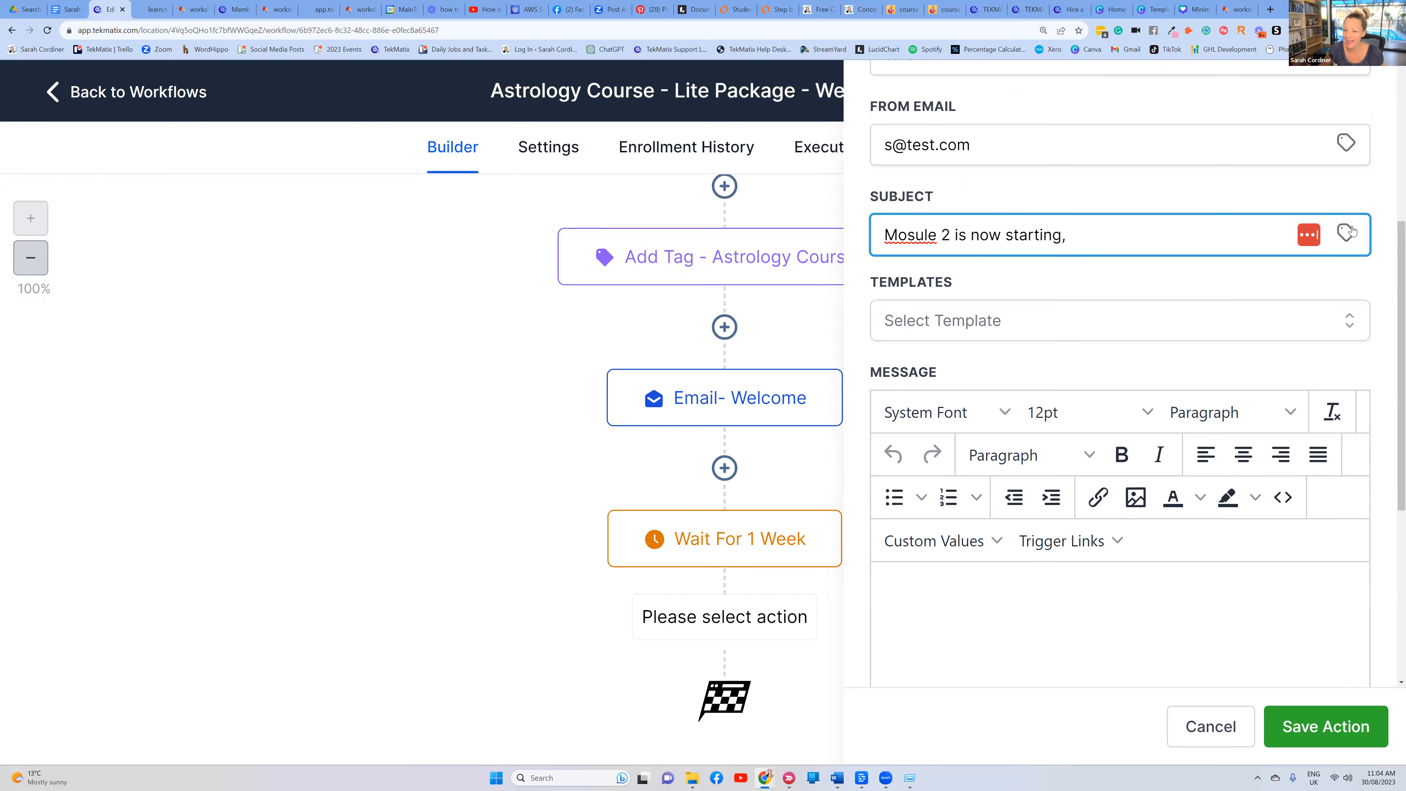
pyautogui.click(919, 235)
pyautogui.press('BackSpace')
pyautogui.write('d')
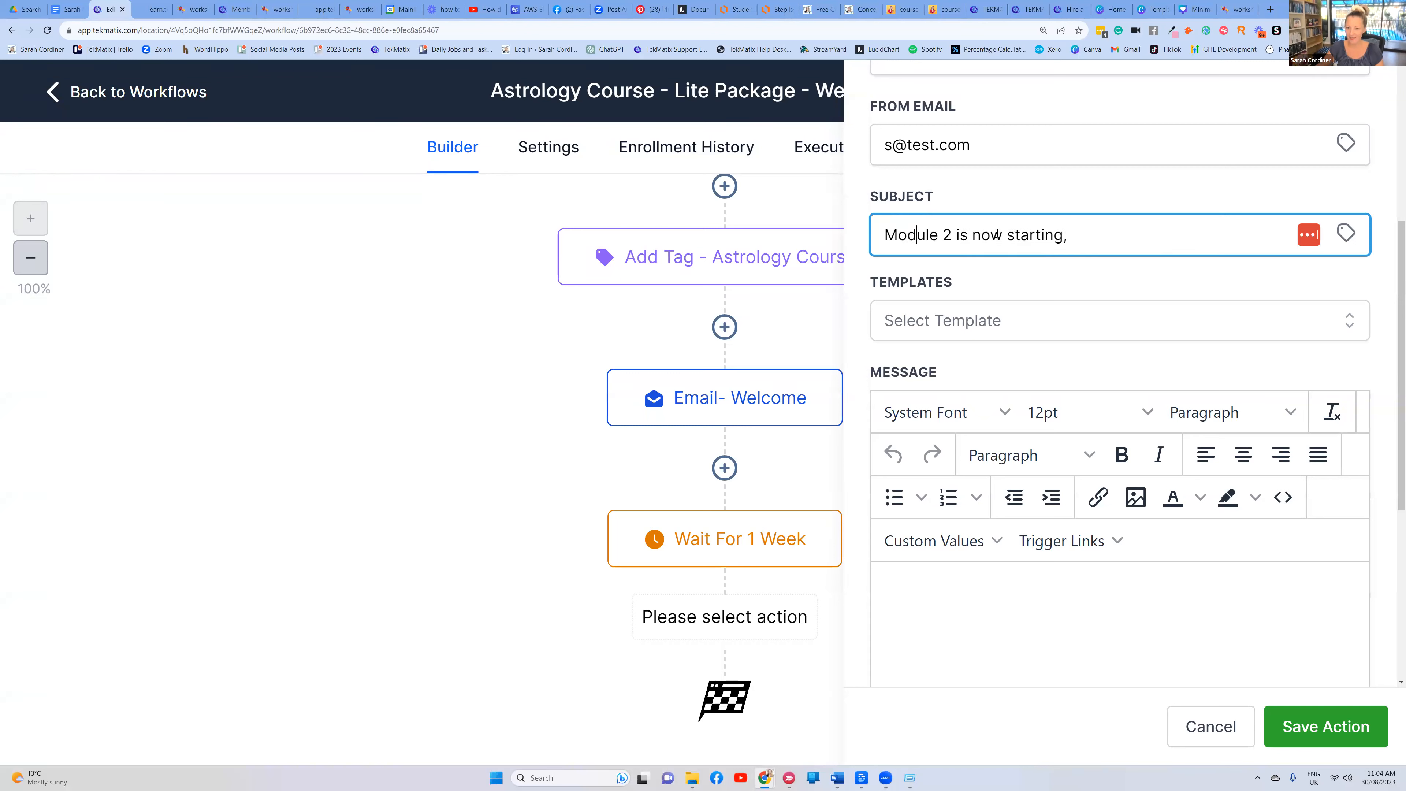
pyautogui.click(1347, 234)
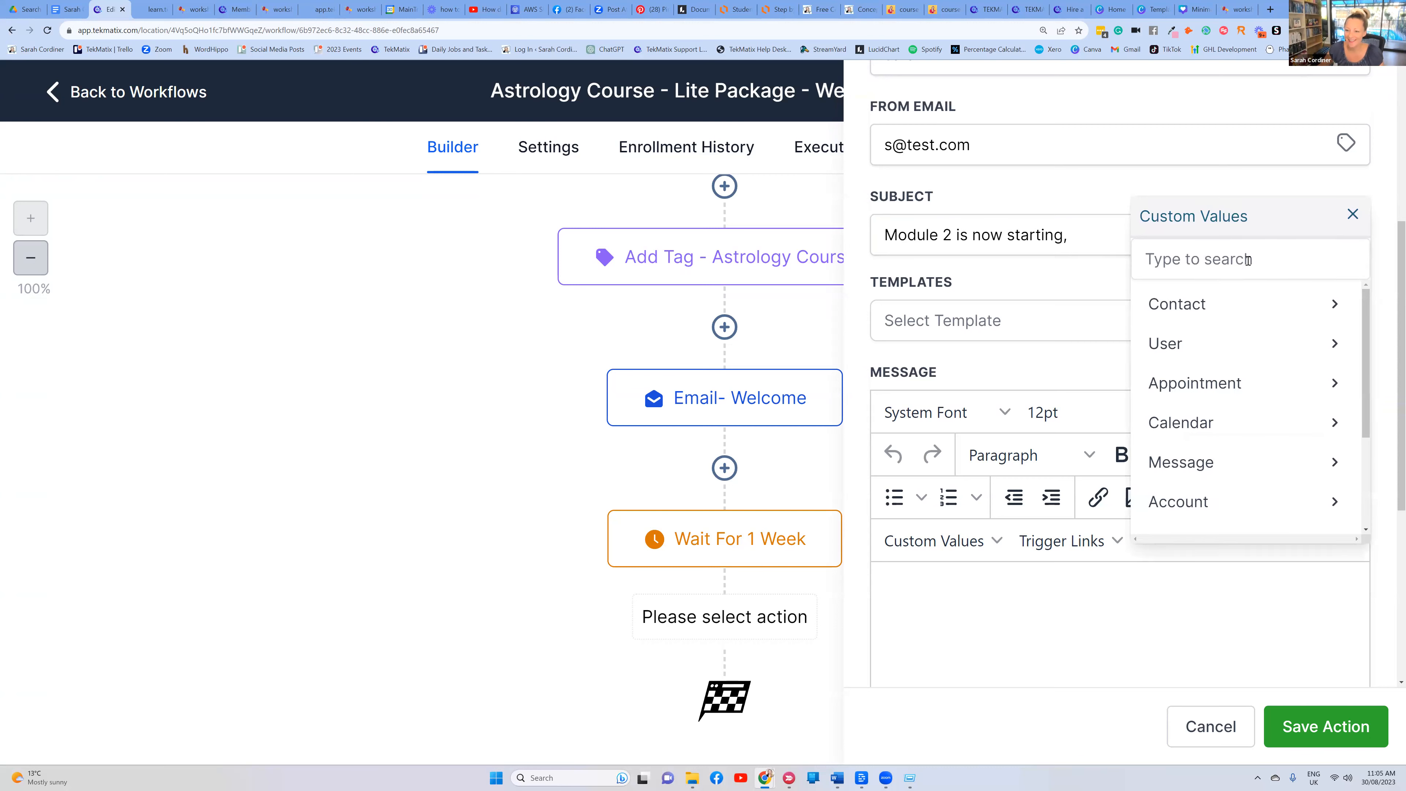
pyautogui.click(1205, 308)
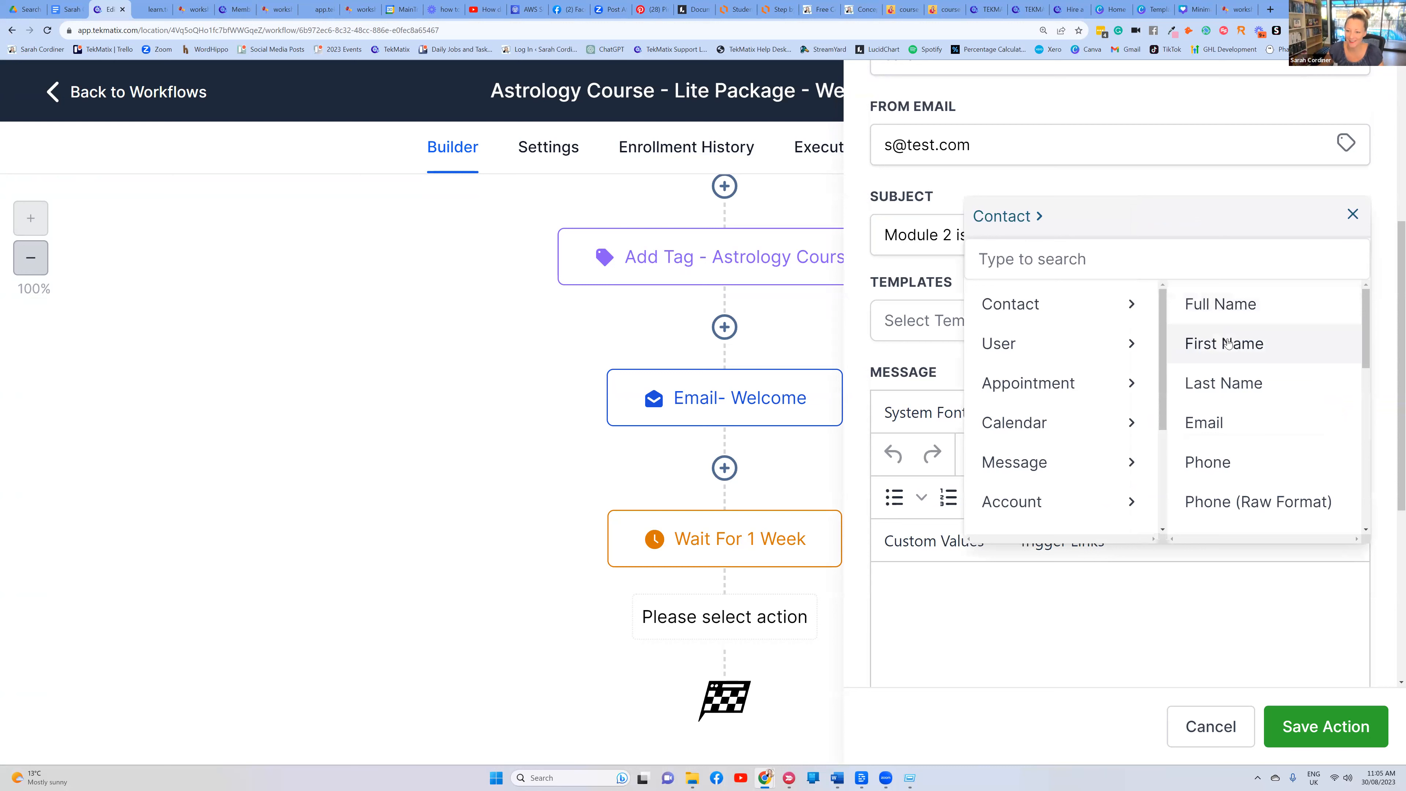
pyautogui.click(1228, 343)
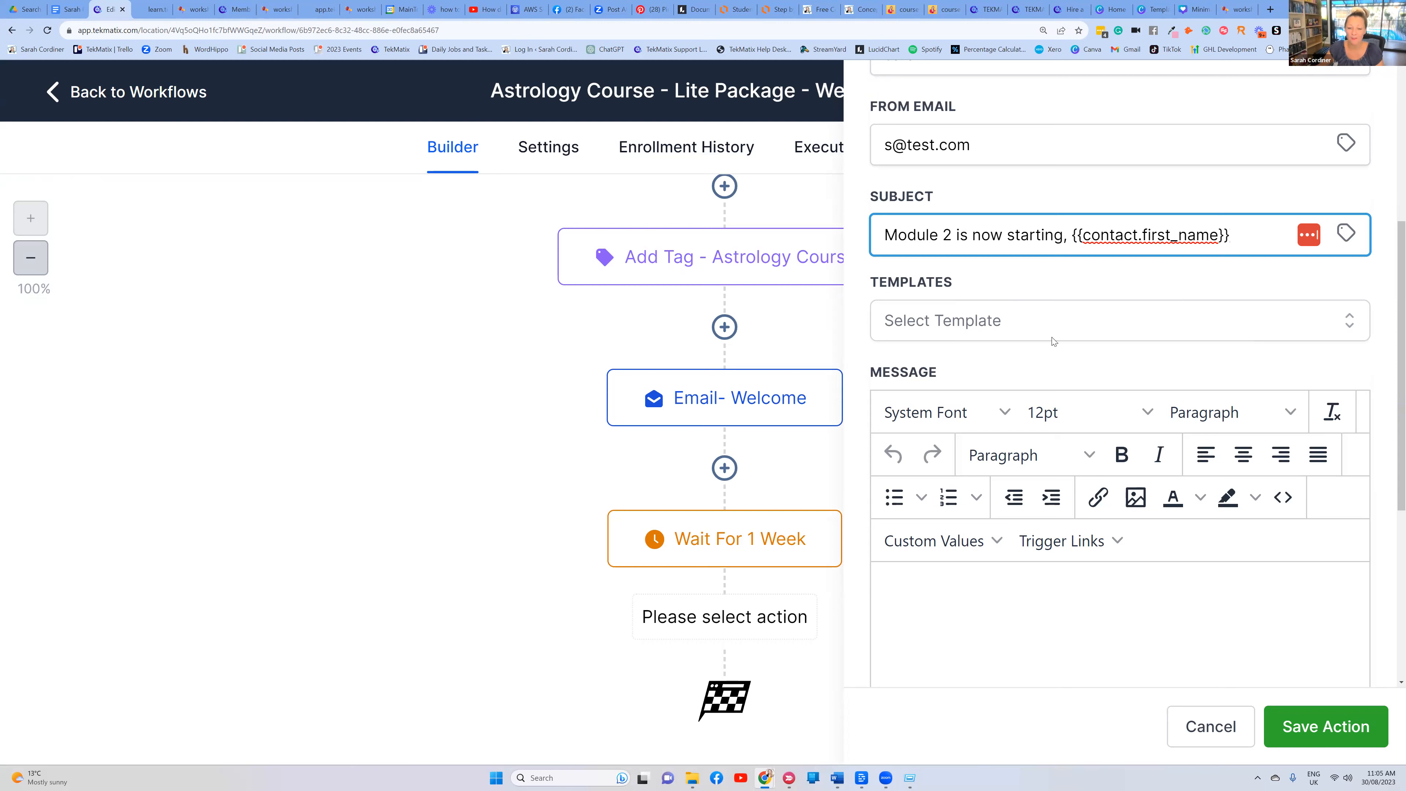
pyautogui.click(952, 601)
# Start the message with 'Hi' followed by the contact's First Name merge field
pyautogui.write('Hi')
pyautogui.click(943, 532)
pyautogui.moveTo(996, 183)
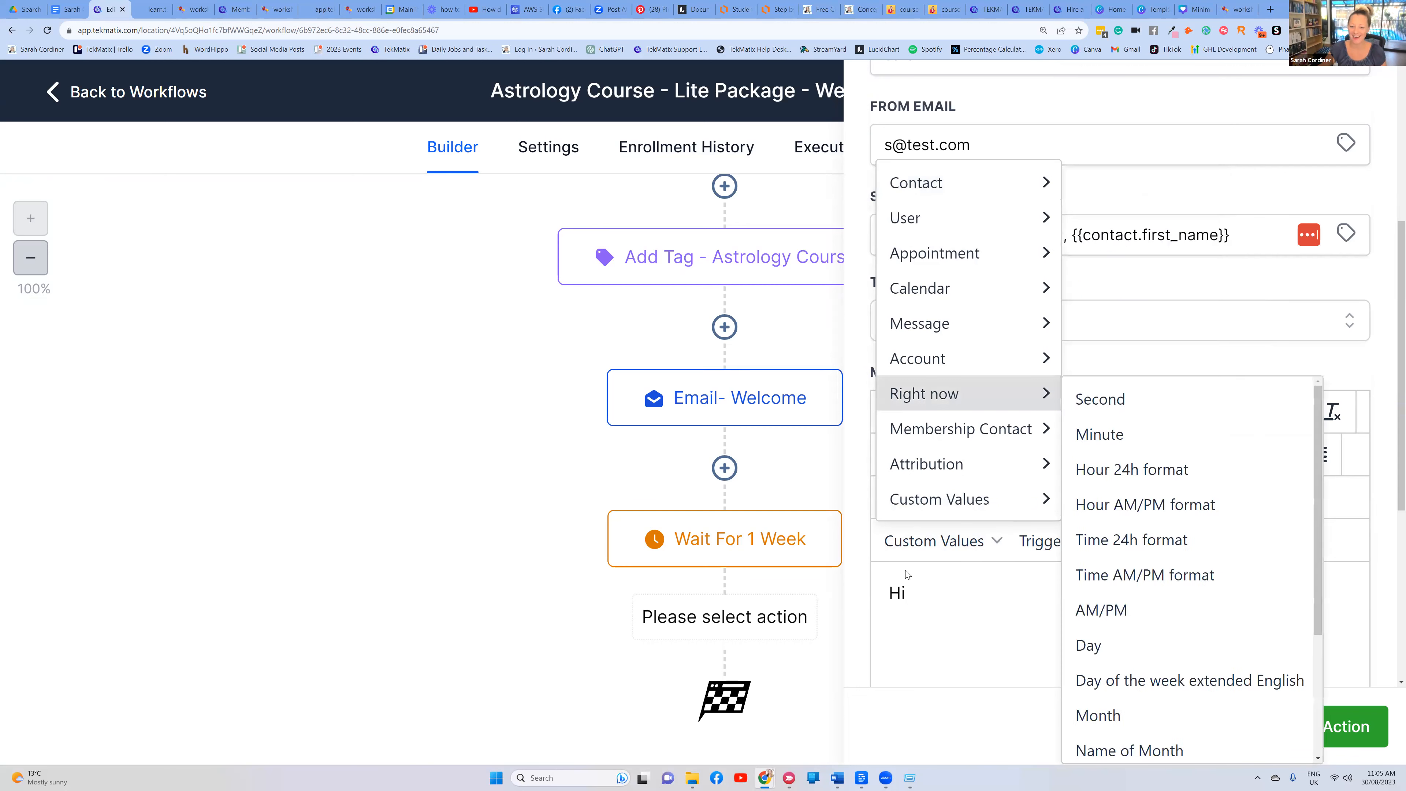
pyautogui.click(920, 584)
pyautogui.click(958, 544)
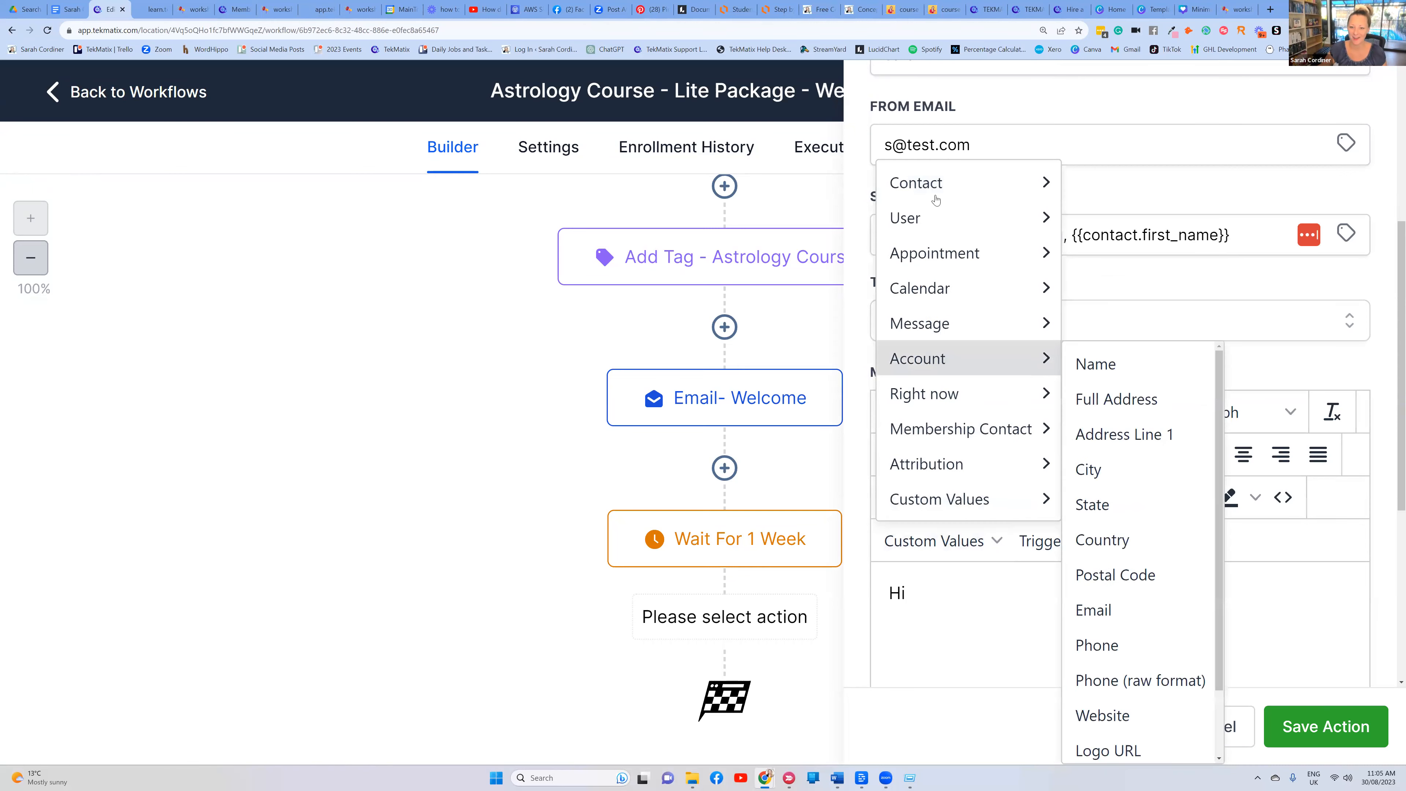
pyautogui.moveTo(1027, 185)
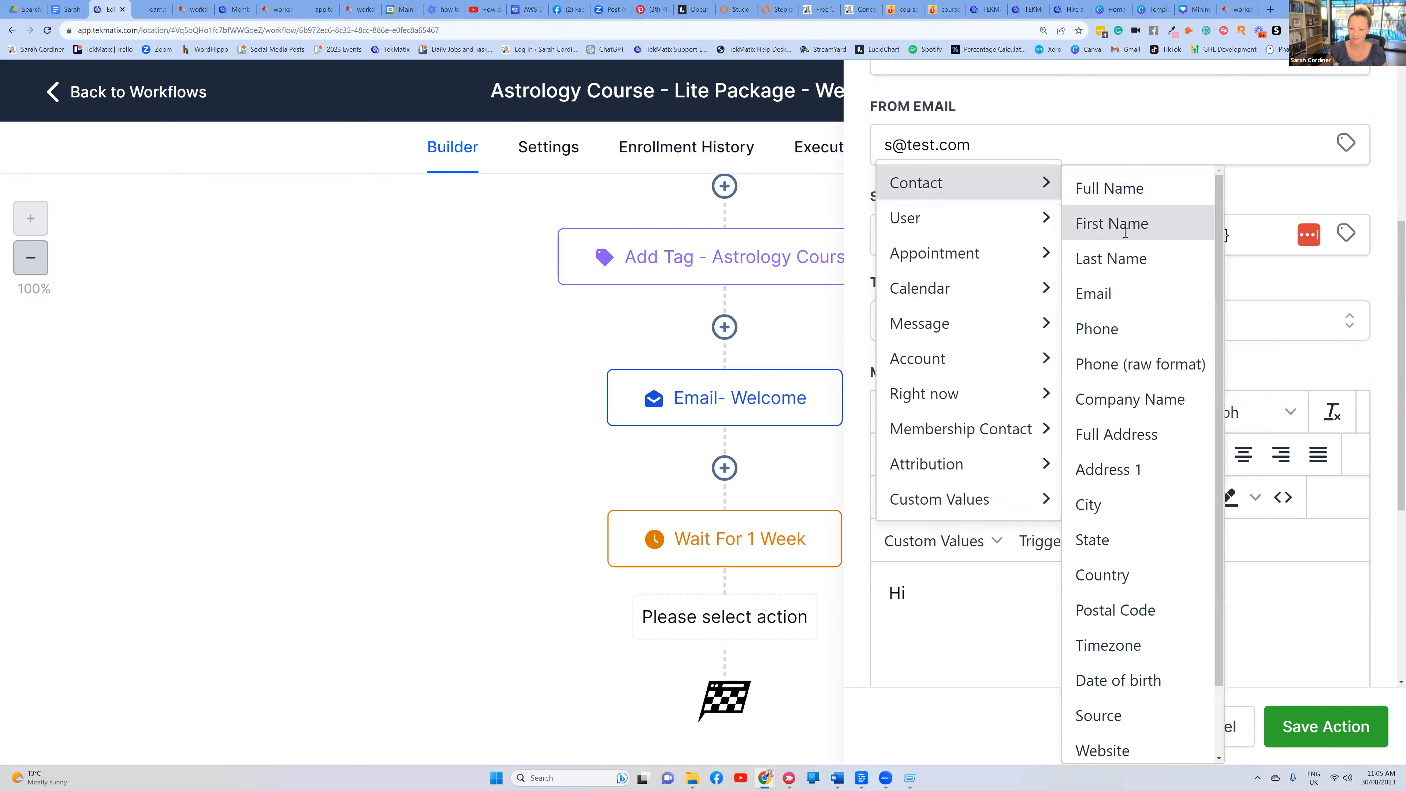
pyautogui.click(1133, 222)
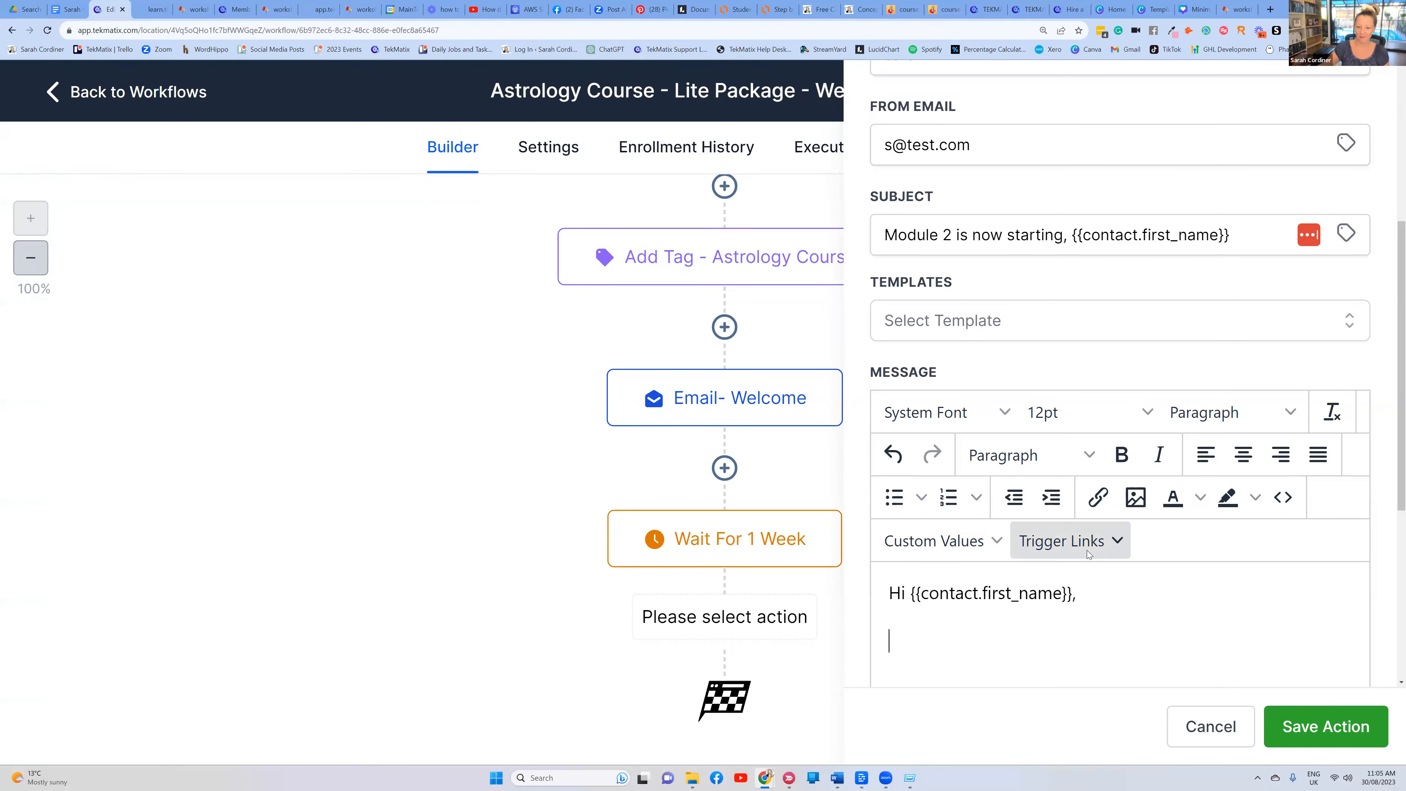
pyautogui.scroll(-3, 1052, 521)
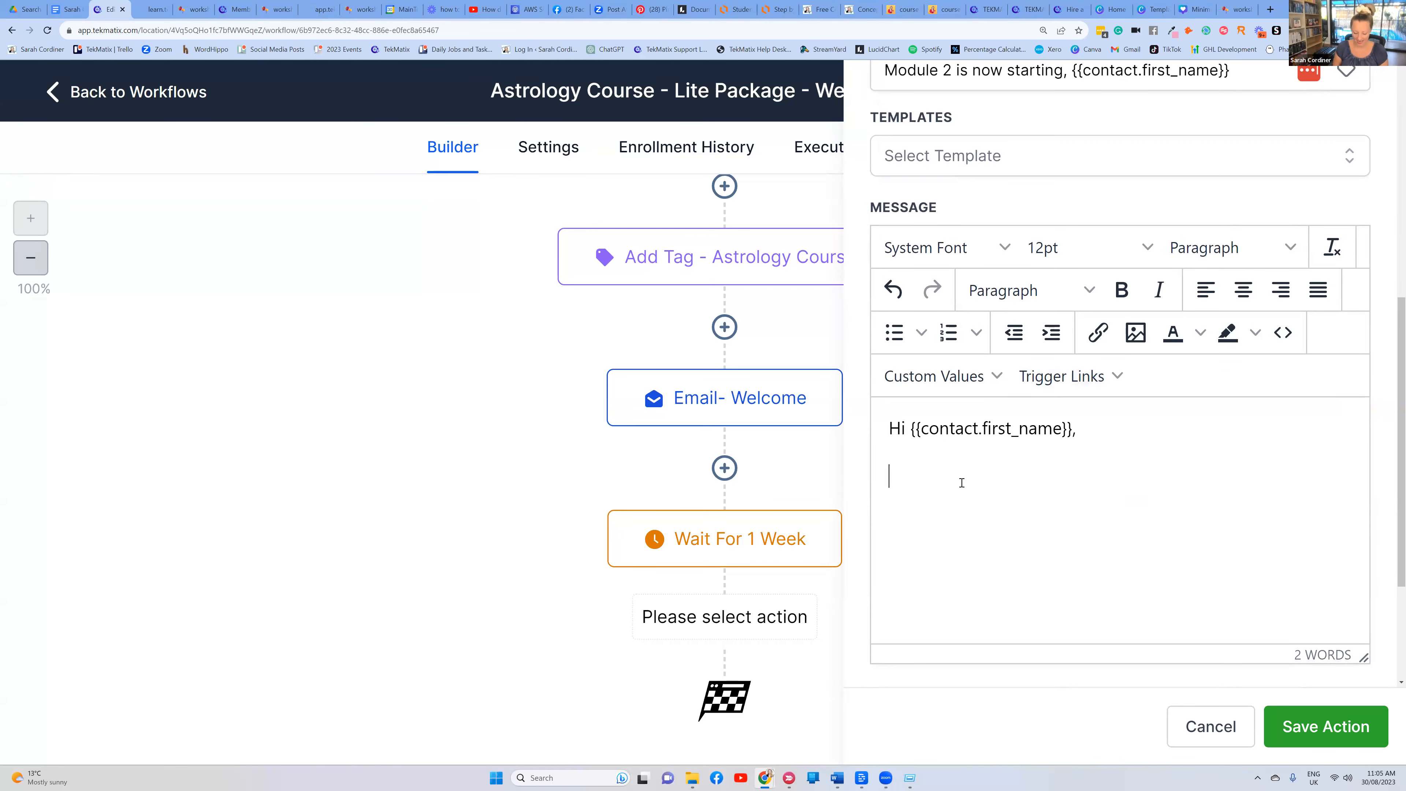
# Write the Module 2 check-in lines and a sign-off with the sender's name, then save the step
pyautogui.press('Return')
pyautogui.write('How are yu g')
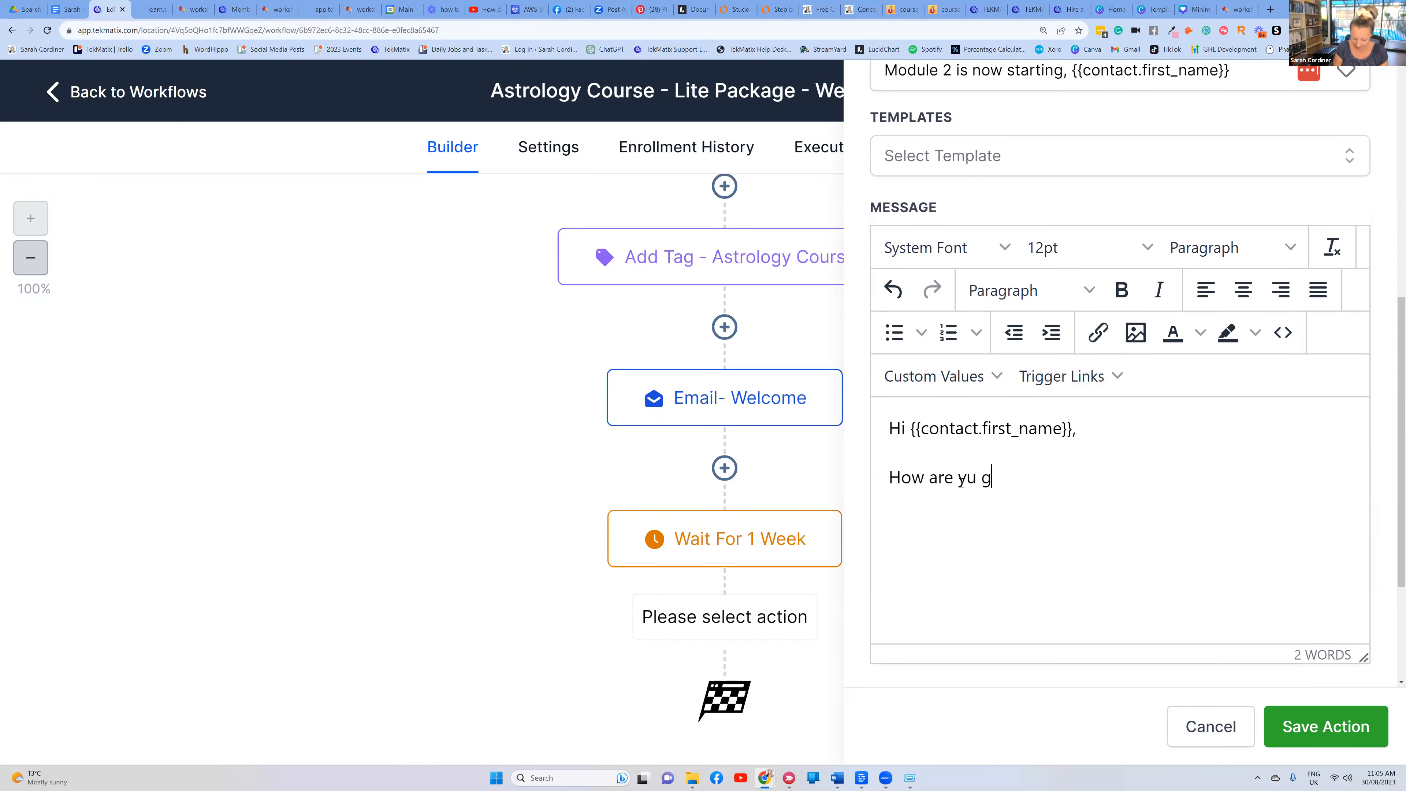
pyautogui.write('etting on??')
pyautogui.hotkey('shift', 'Return')
pyautogui.write('b')
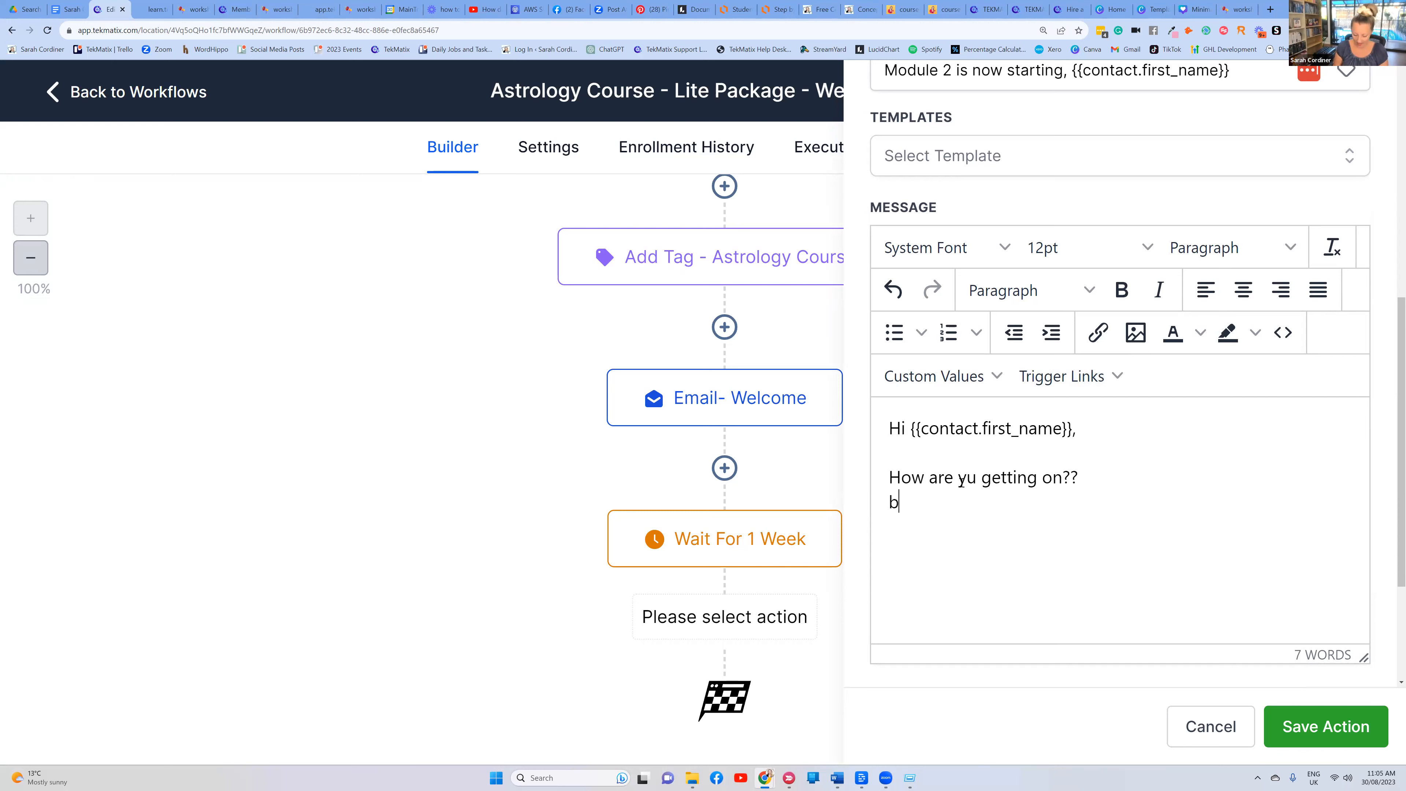
pyautogui.write('y now you shou')
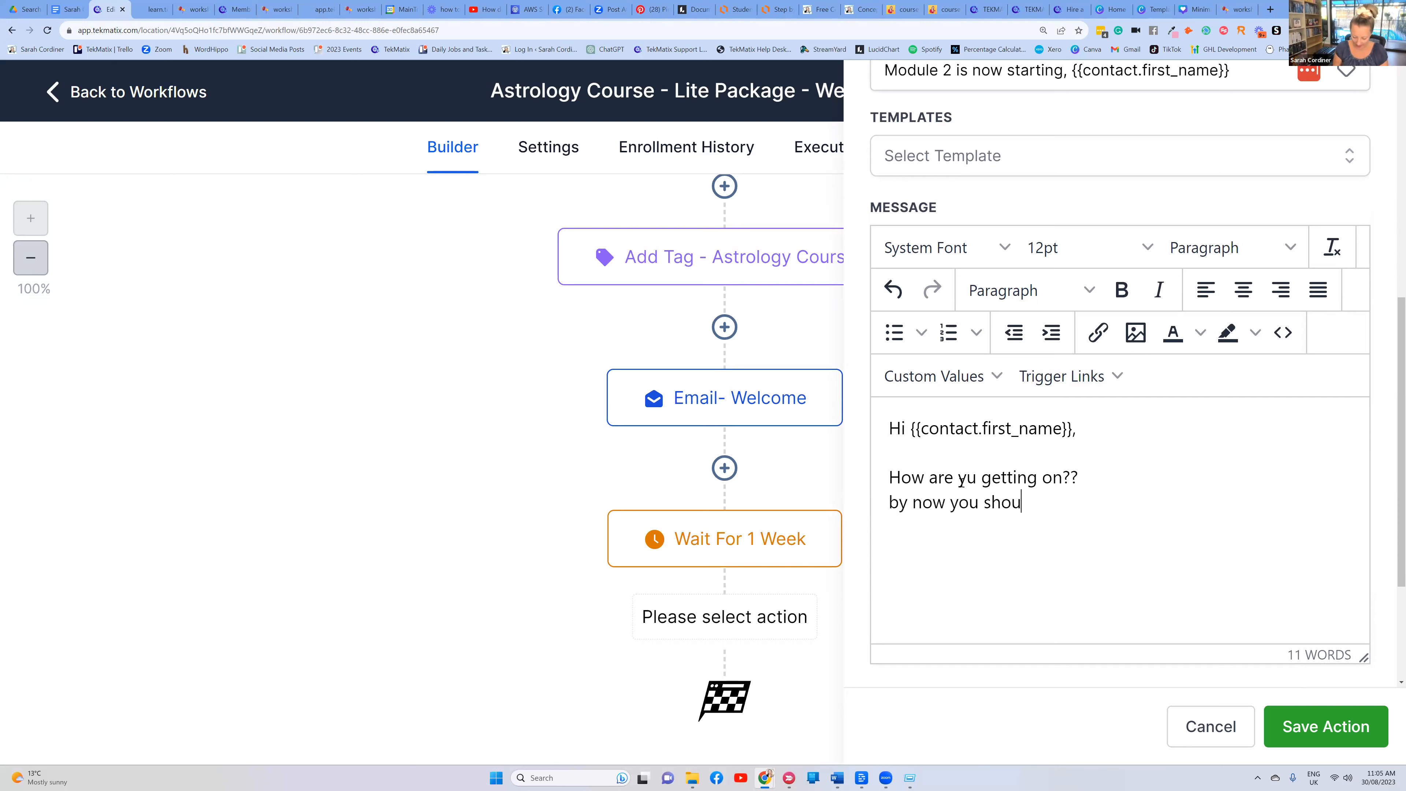
pyautogui.write('ld be on module ')
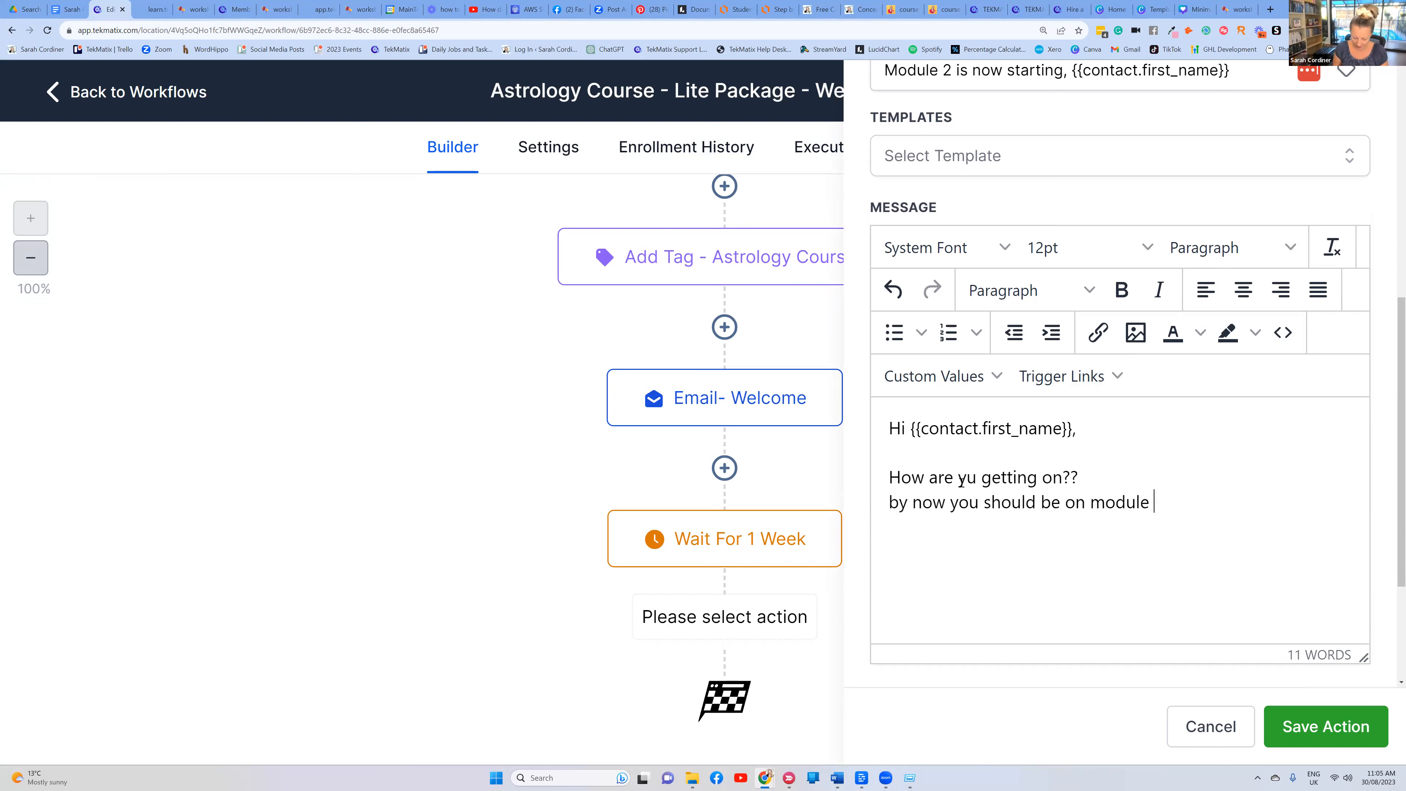
pyautogui.write("2.  you're a week now?")
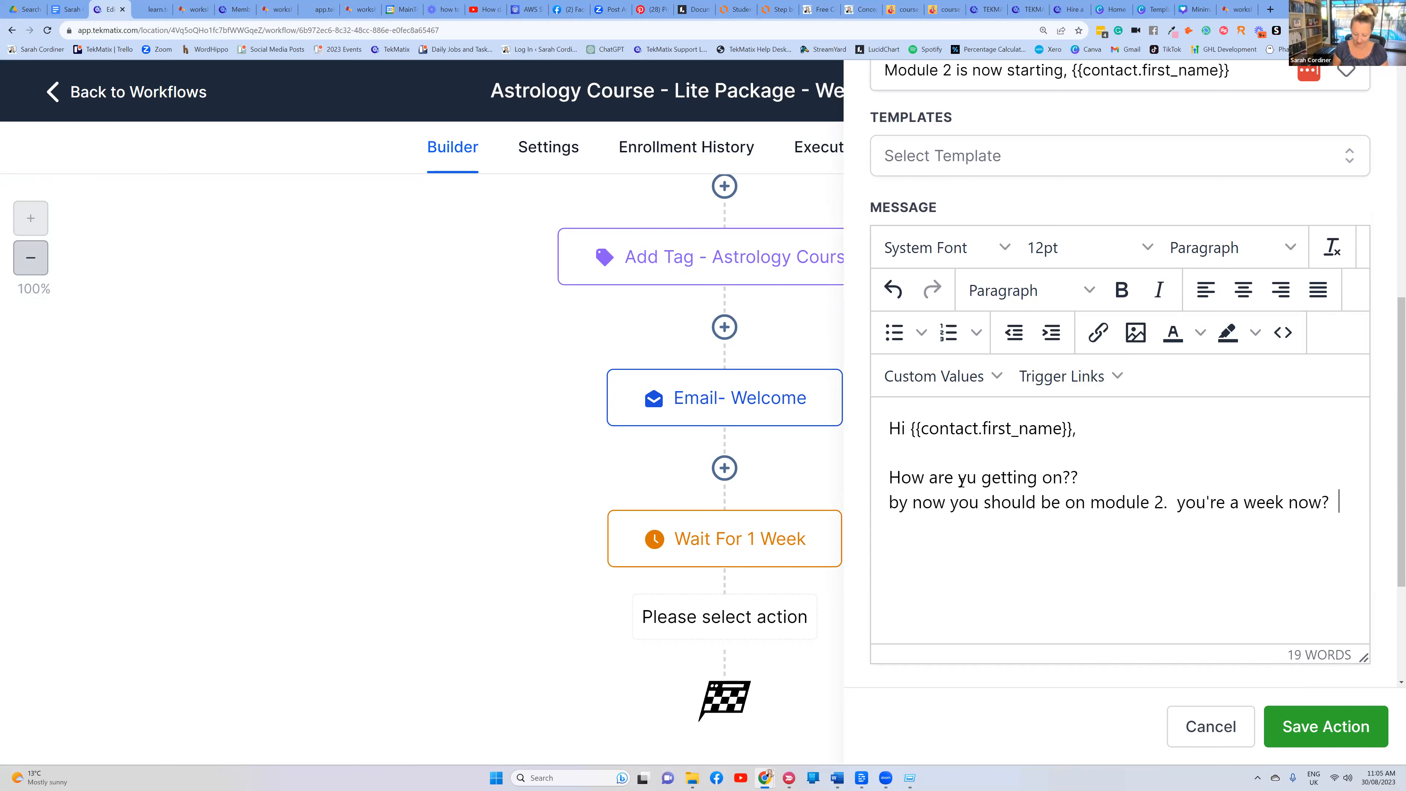
pyautogui.press('Return')
pyautogui.write('hows are ')
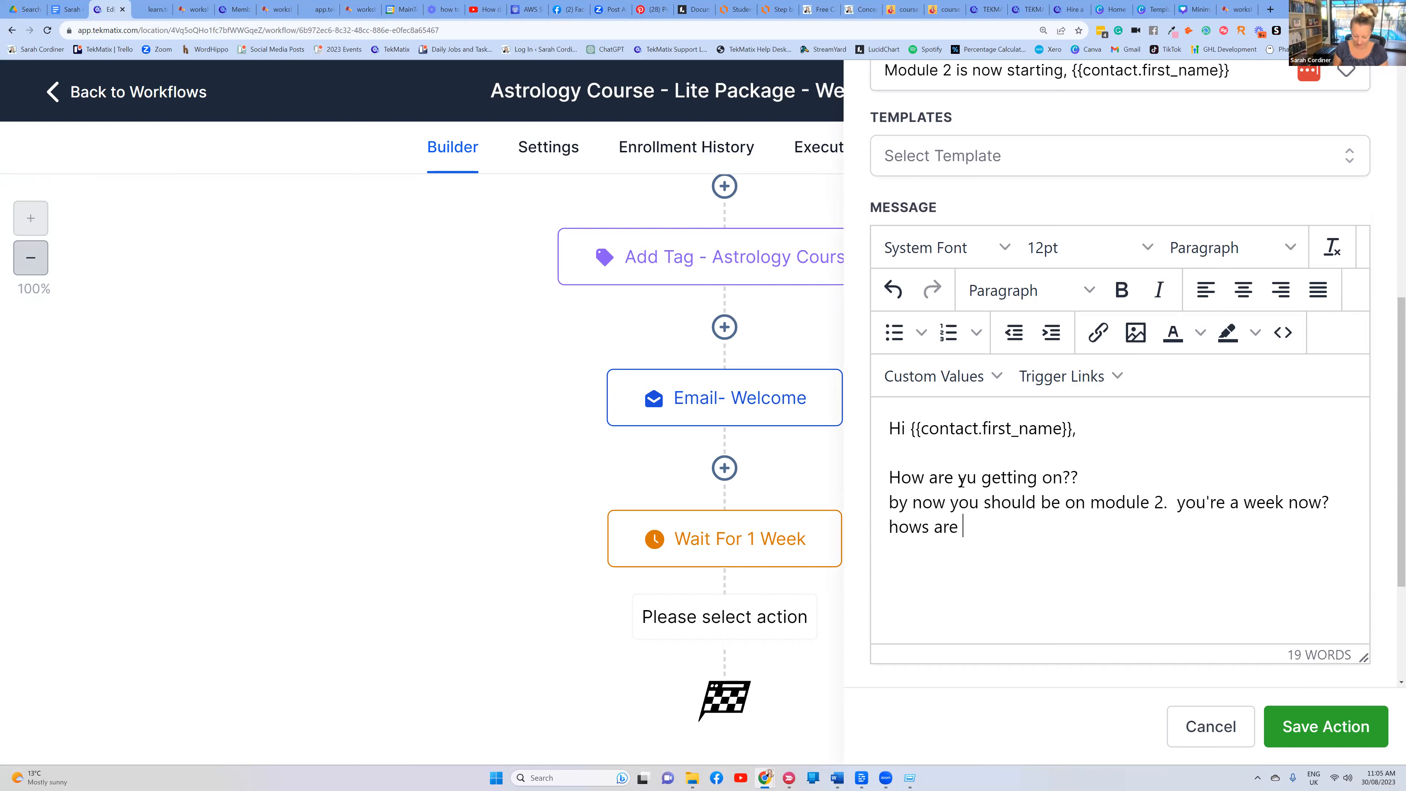
pyautogui.write('the stars going')
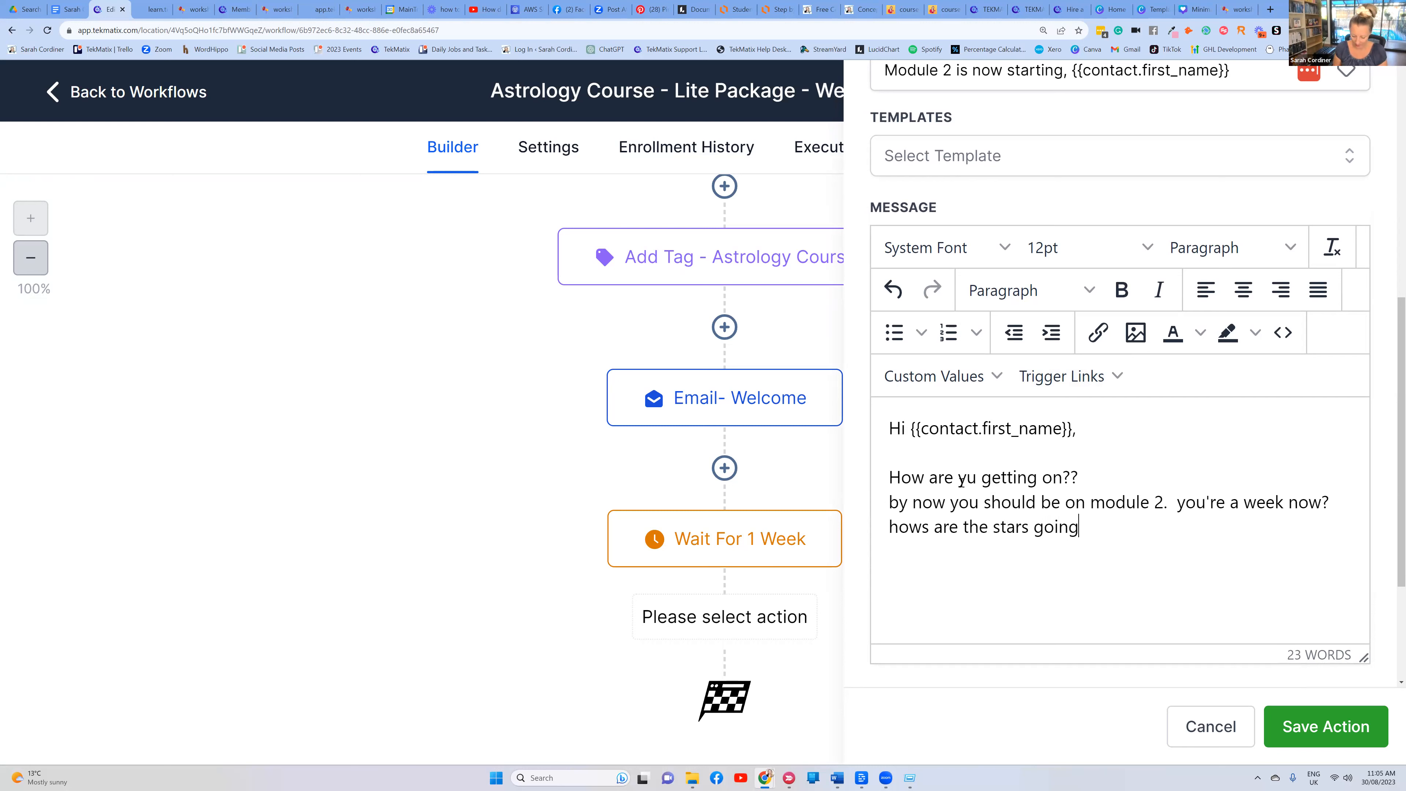
pyautogui.write(' for ya?')
pyautogui.press('Return')
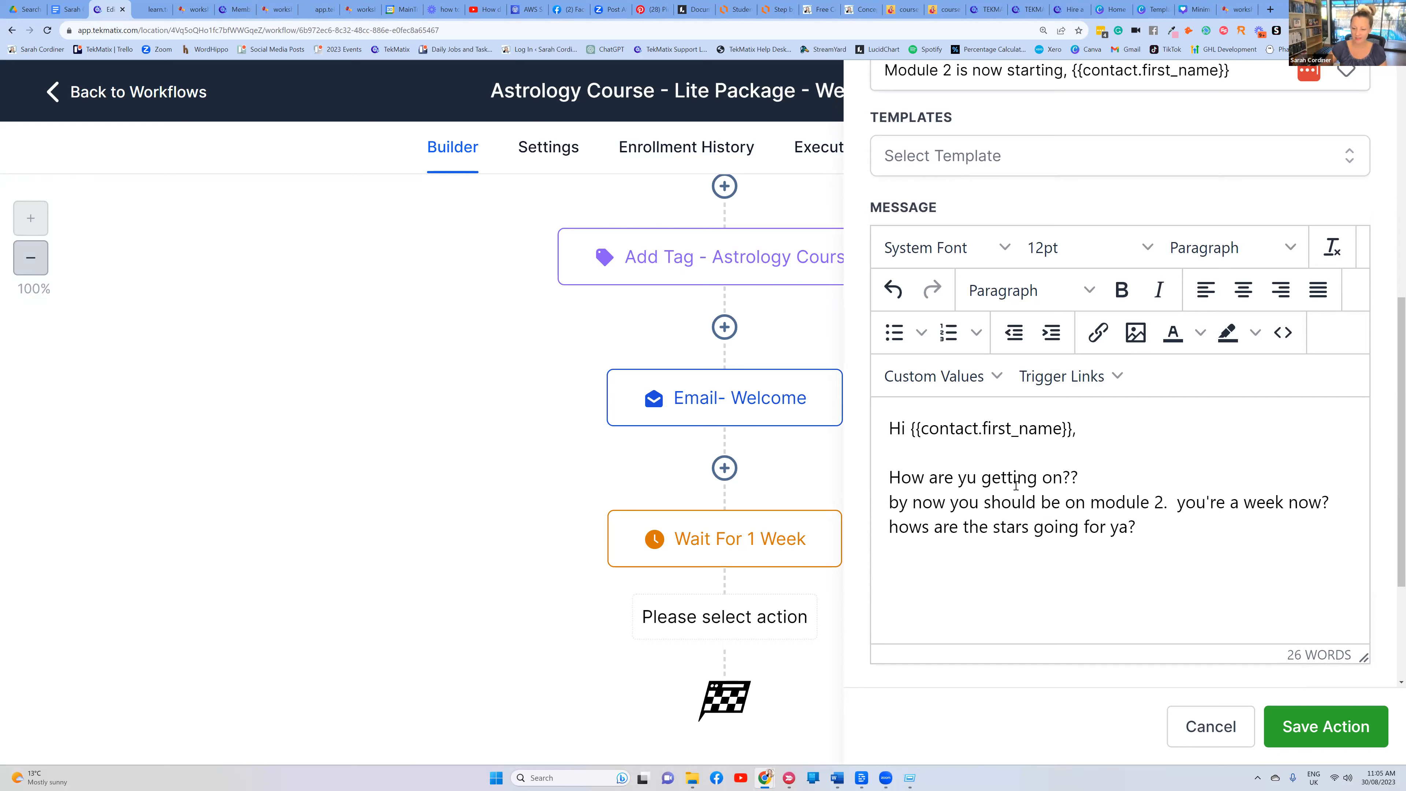
pyautogui.write('Sarah xx')
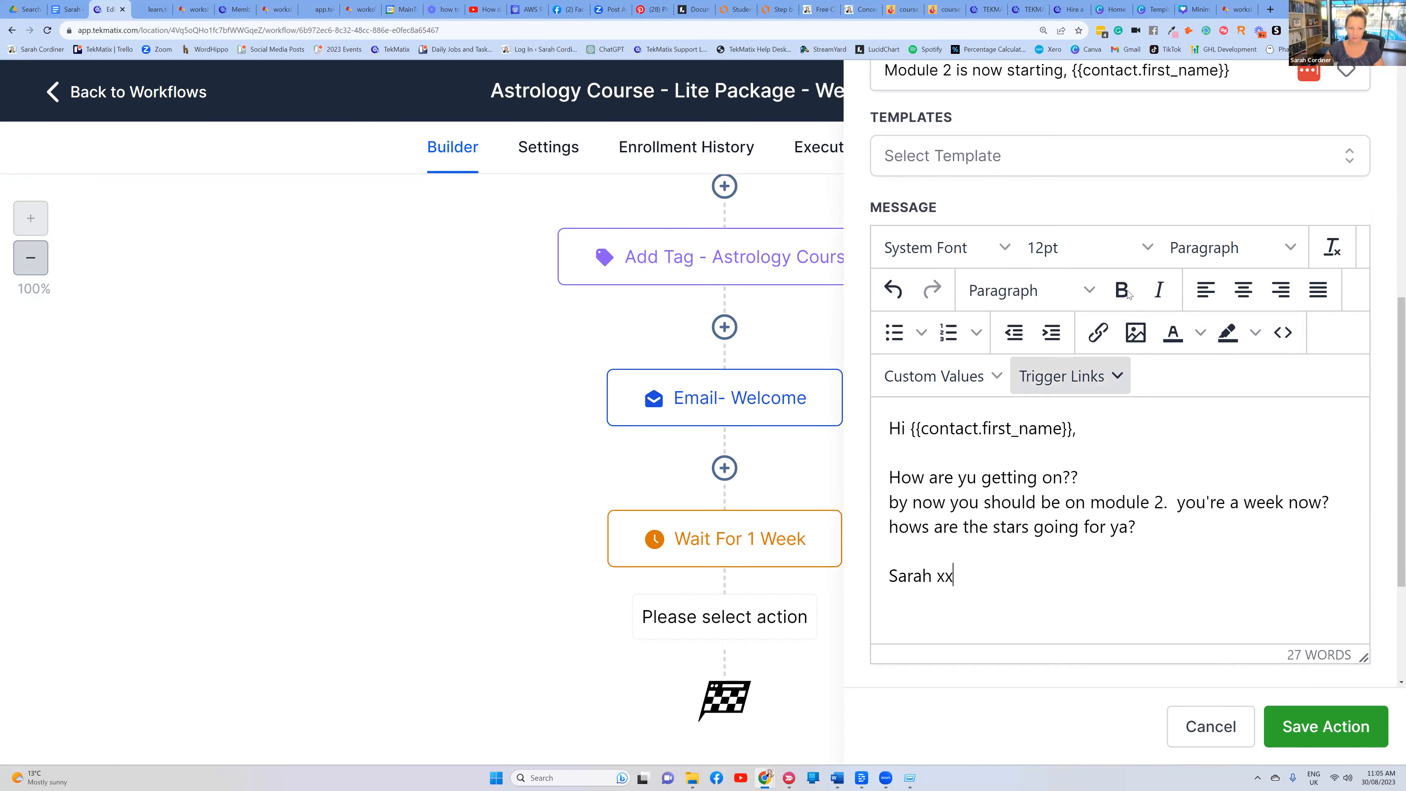
pyautogui.click(1317, 726)
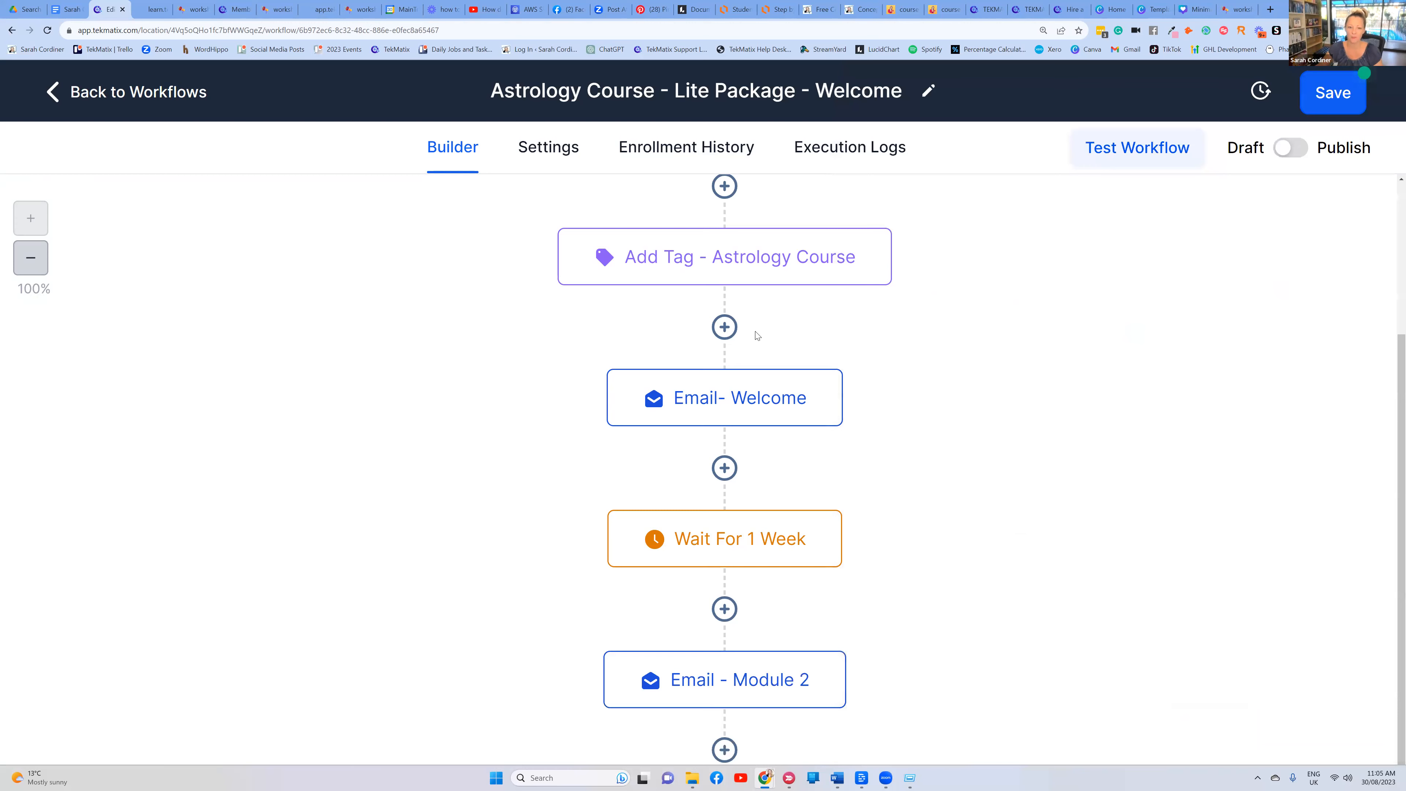
# Add a Wait step named 'Wait 1 Week' with a 7-day delay after the Module 2 email
pyautogui.scroll(-3, 753, 329)
pyautogui.click(723, 608)
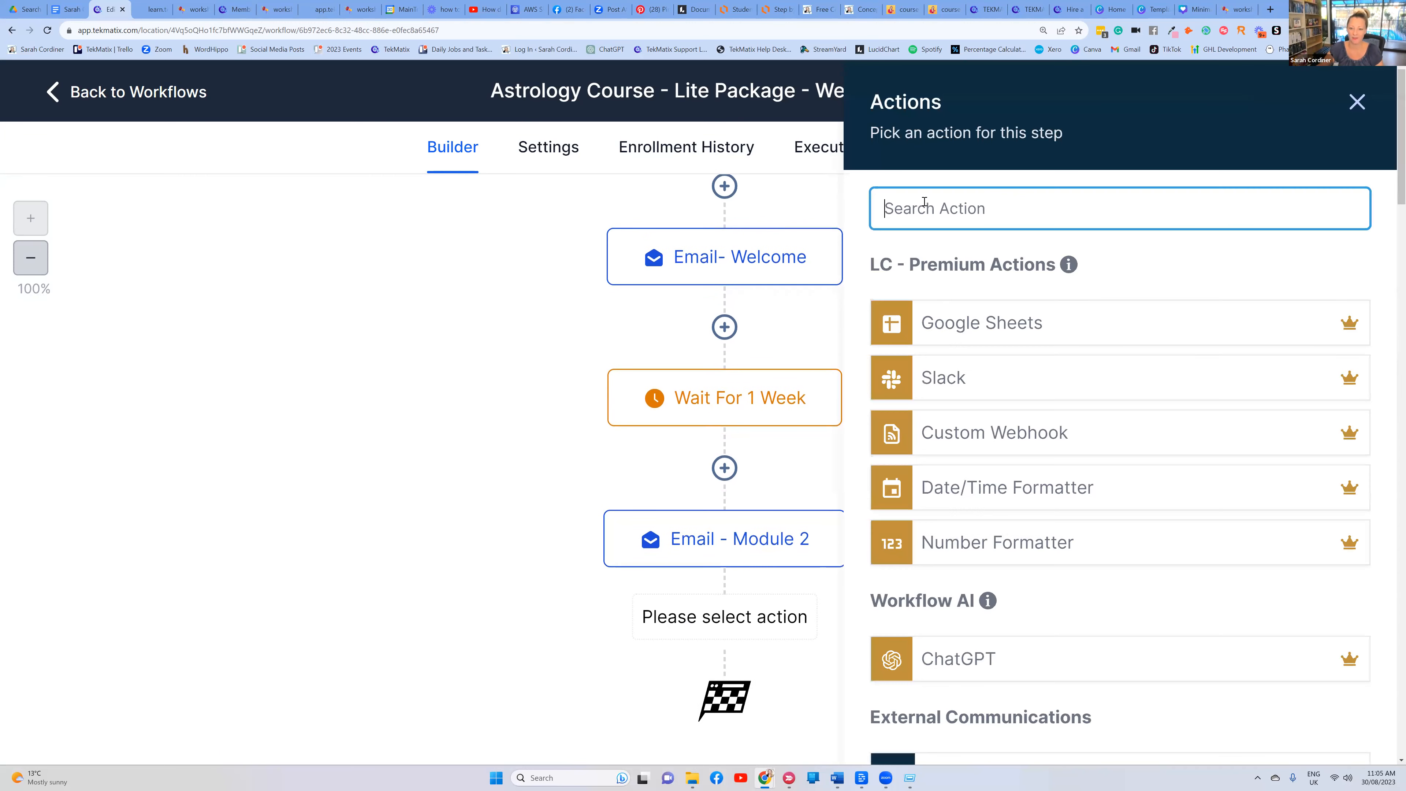
pyautogui.write('wait')
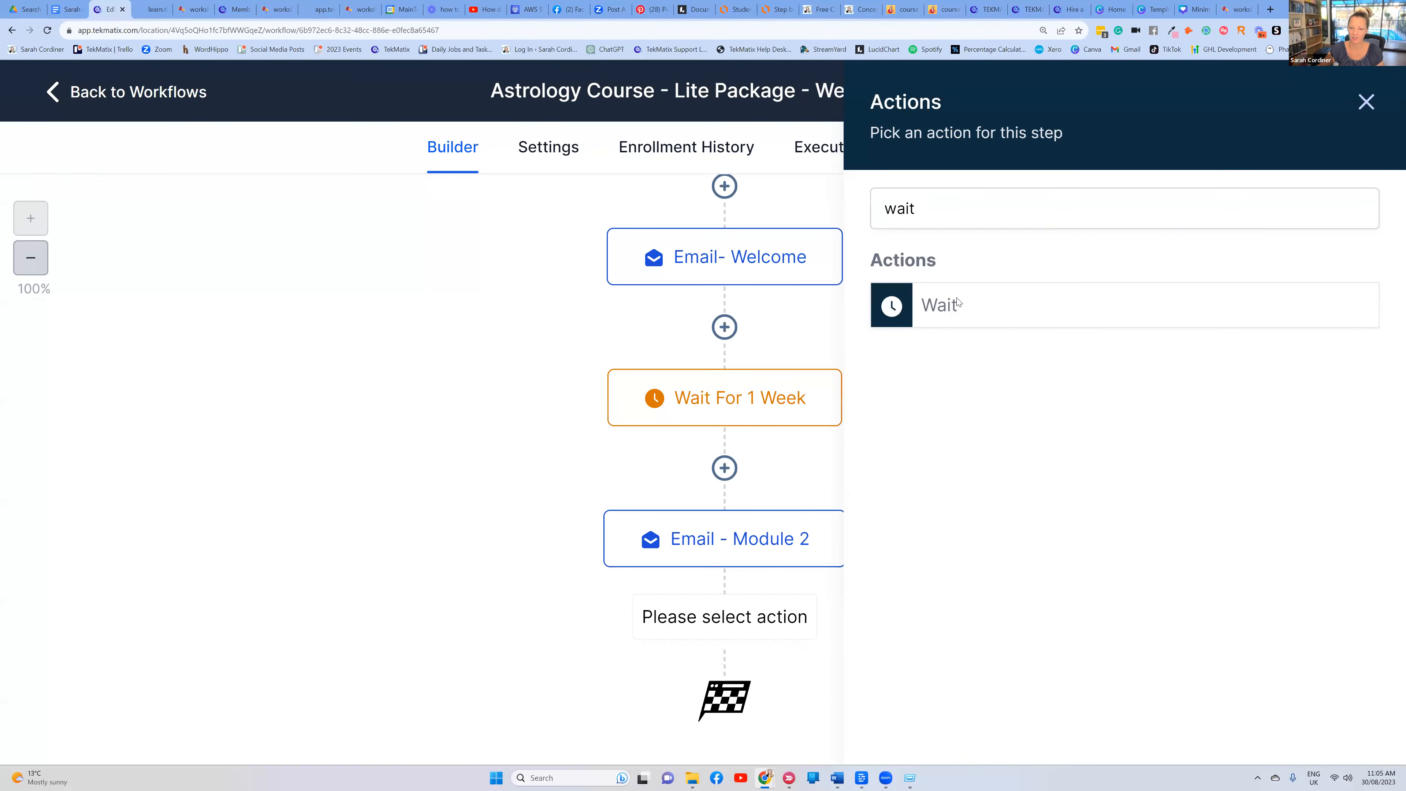
pyautogui.click(958, 305)
pyautogui.click(614, 268)
pyautogui.write('1 week')
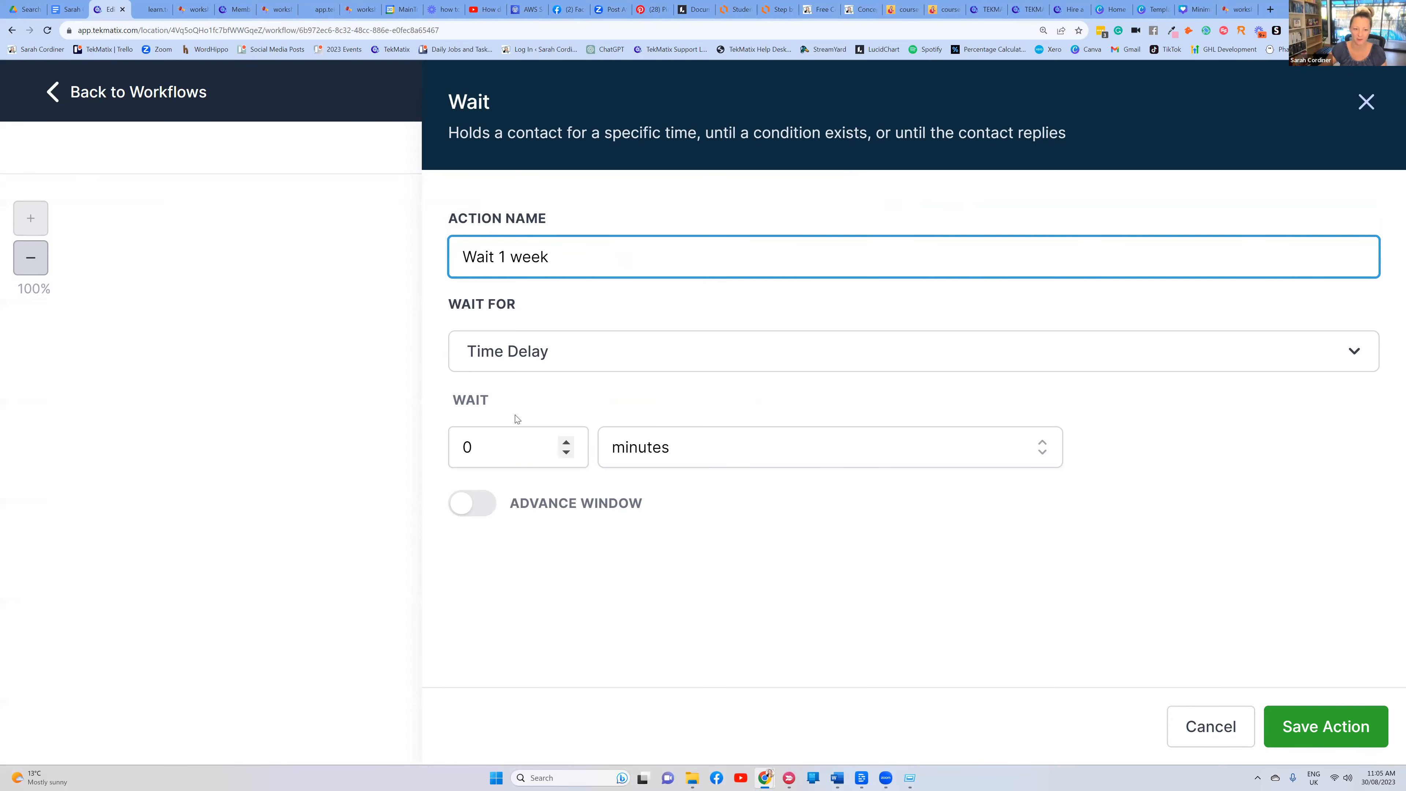
pyautogui.click(471, 446)
pyautogui.press('BackSpace')
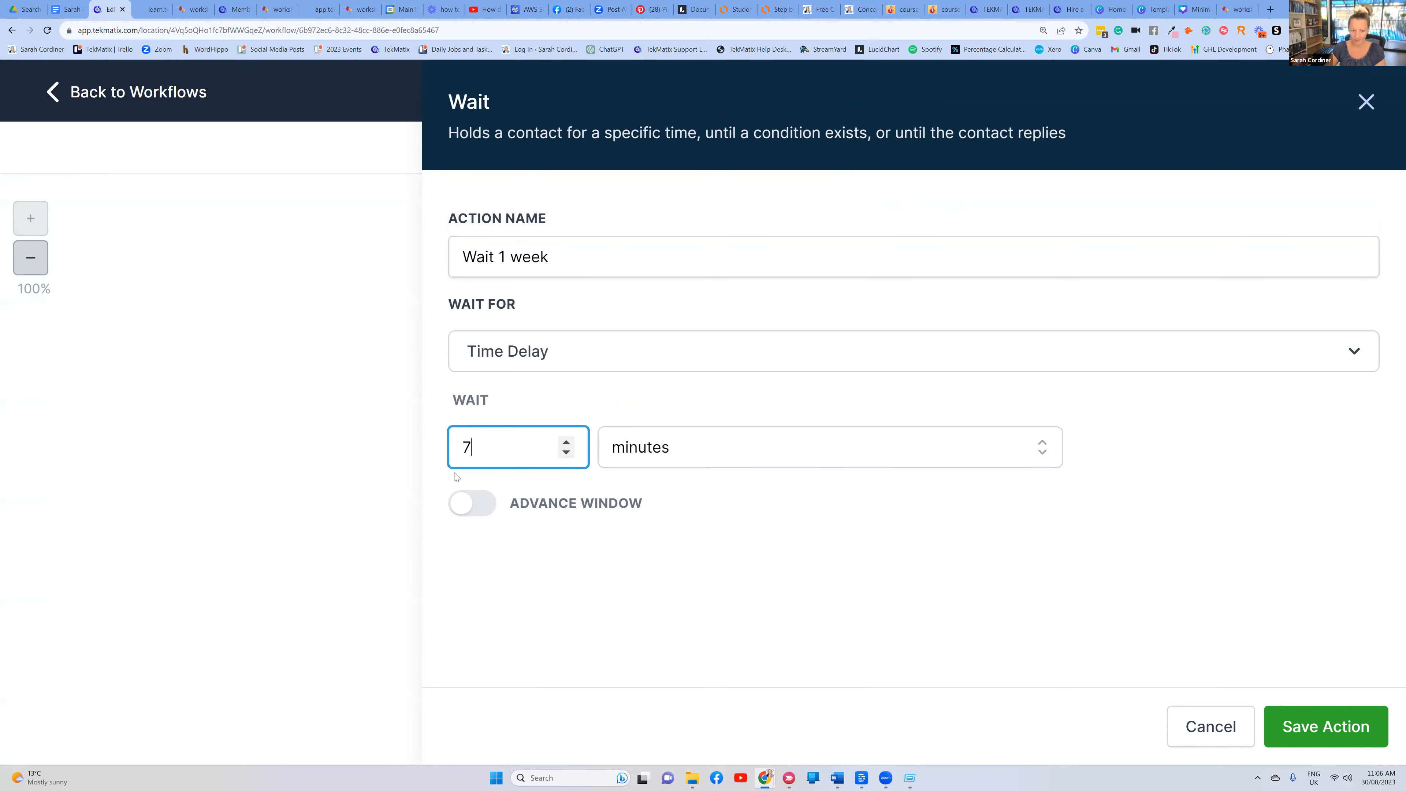
pyautogui.write('7')
pyautogui.click(679, 448)
pyautogui.click(643, 583)
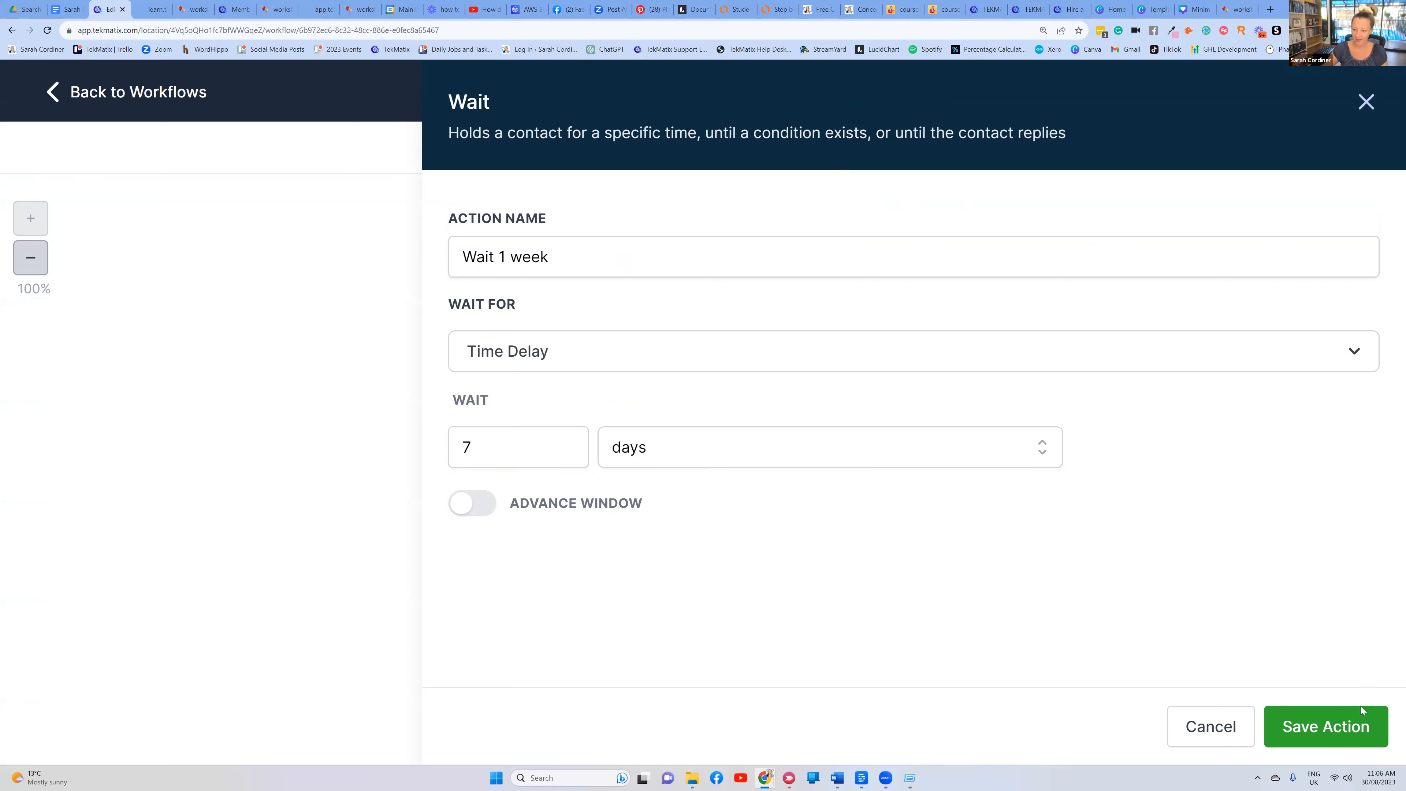
pyautogui.click(1351, 720)
# Start another step after the wait, then cancel it so the workflow ends there
pyautogui.scroll(-3, 941, 581)
pyautogui.click(726, 607)
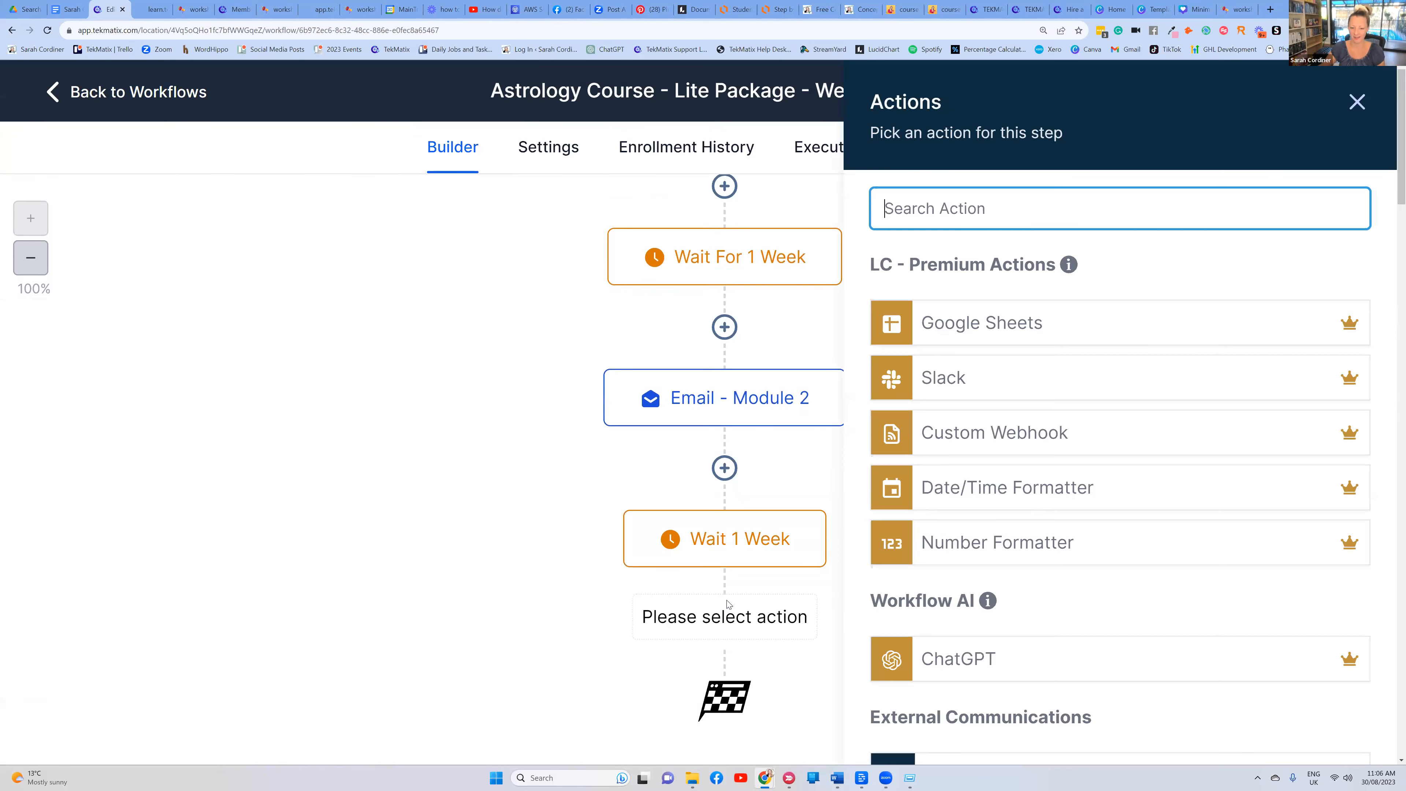
pyautogui.click(1357, 101)
pyautogui.scroll(5, 886, 443)
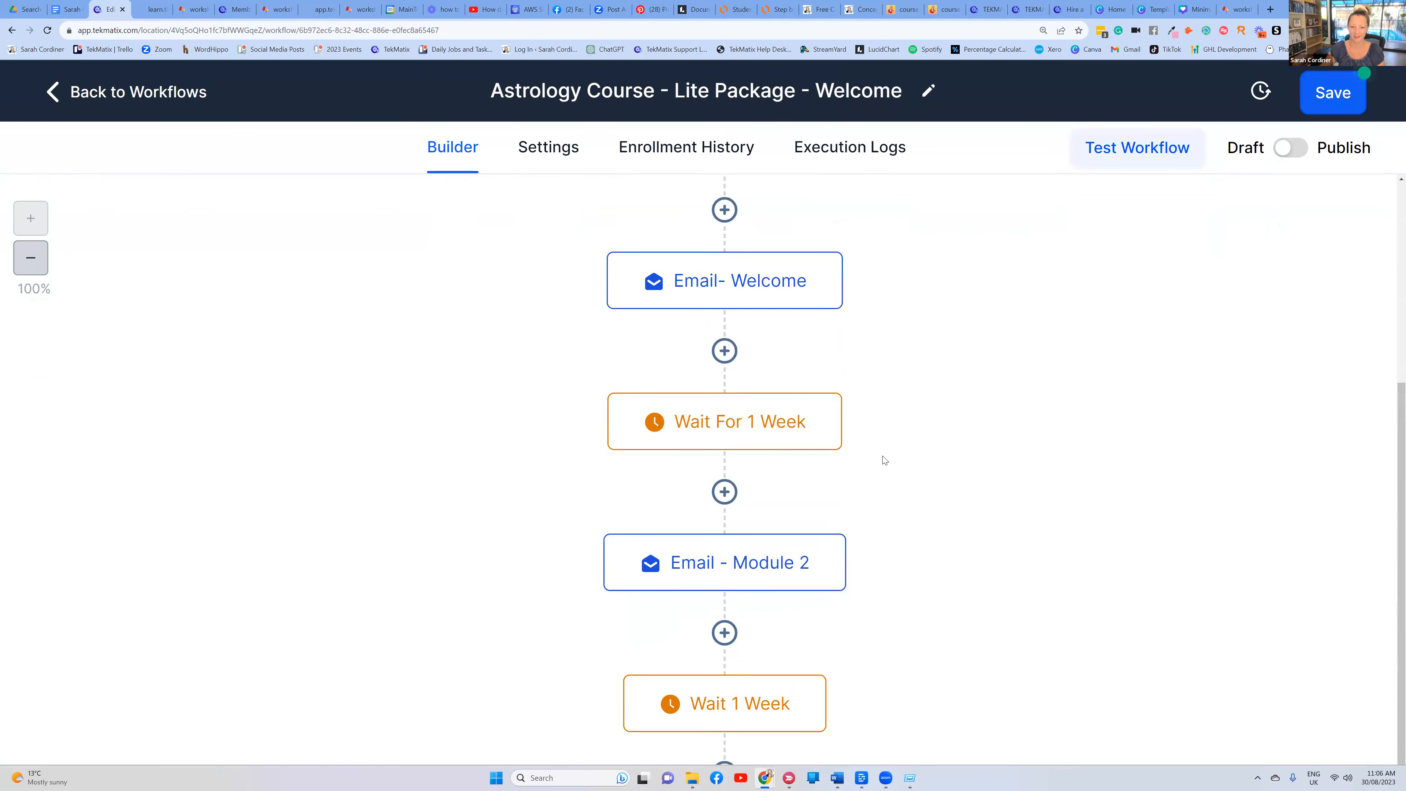
pyautogui.scroll(-5, 837, 400)
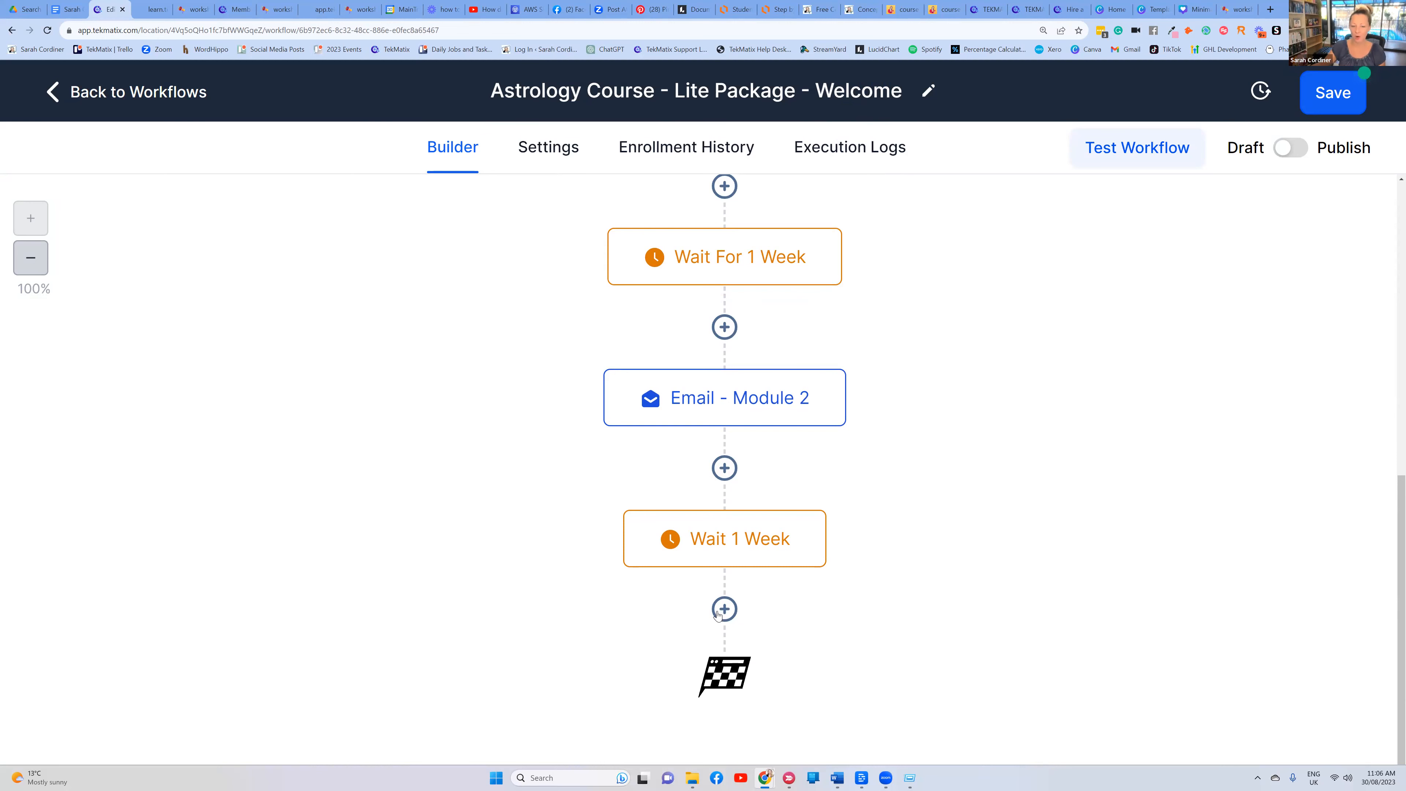
# Switch the workflow's Draft/Publish toggle to Publish and save the workflow
pyautogui.scroll(10, 714, 499)
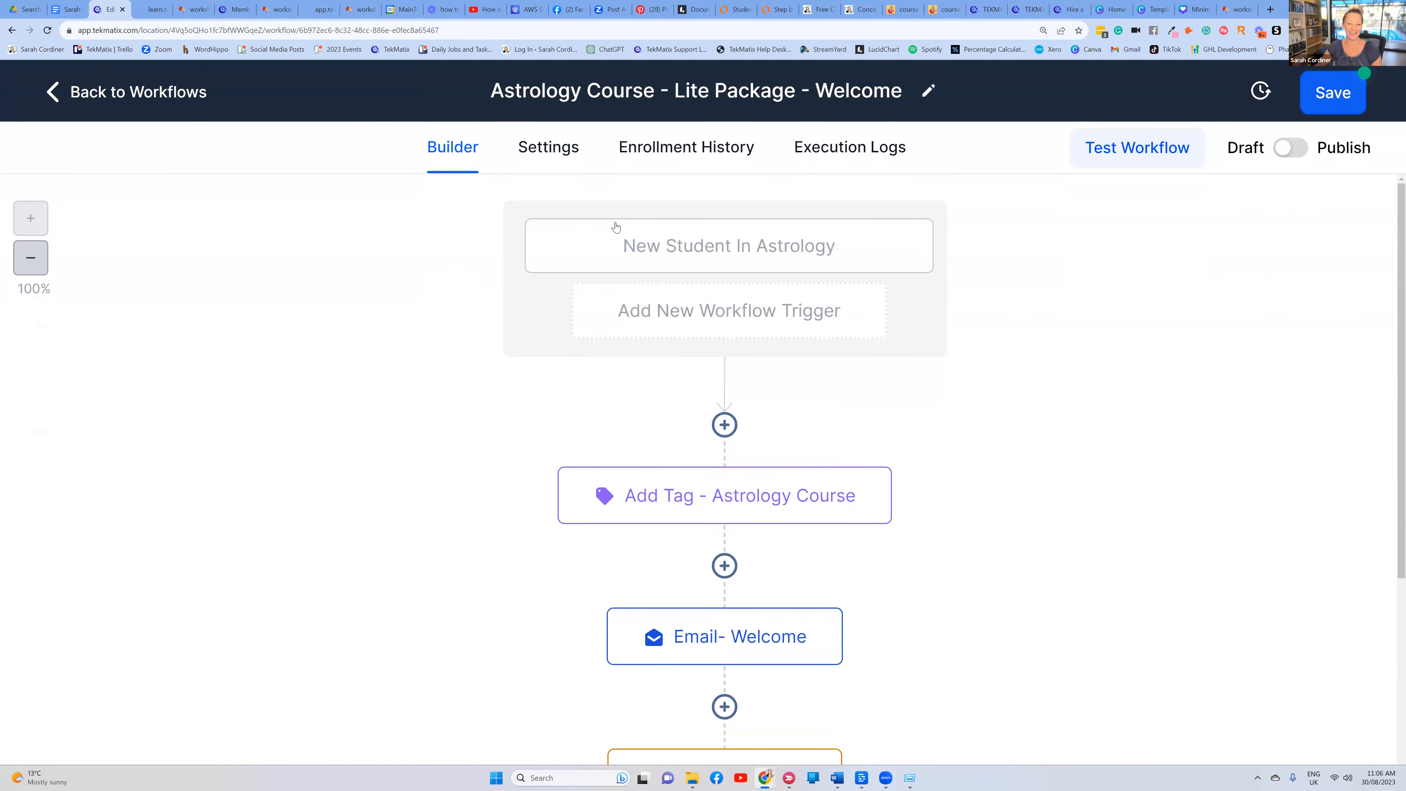
pyautogui.scroll(-7, 682, 221)
pyautogui.scroll(2, 933, 324)
pyautogui.hotkey('ctrl', '-')
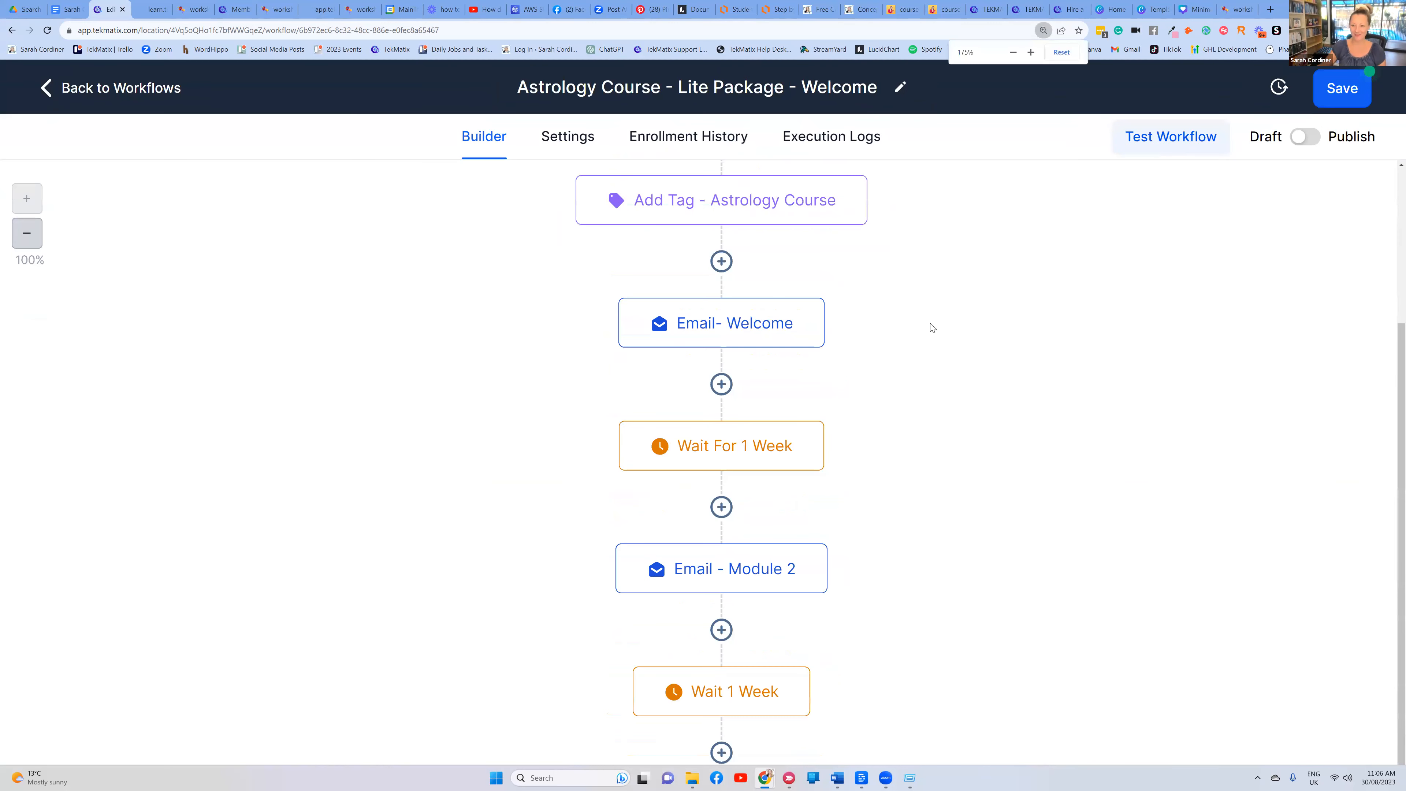
pyautogui.scroll(3, 1226, 207)
pyautogui.click(1315, 138)
pyautogui.scroll(1, 1217, 352)
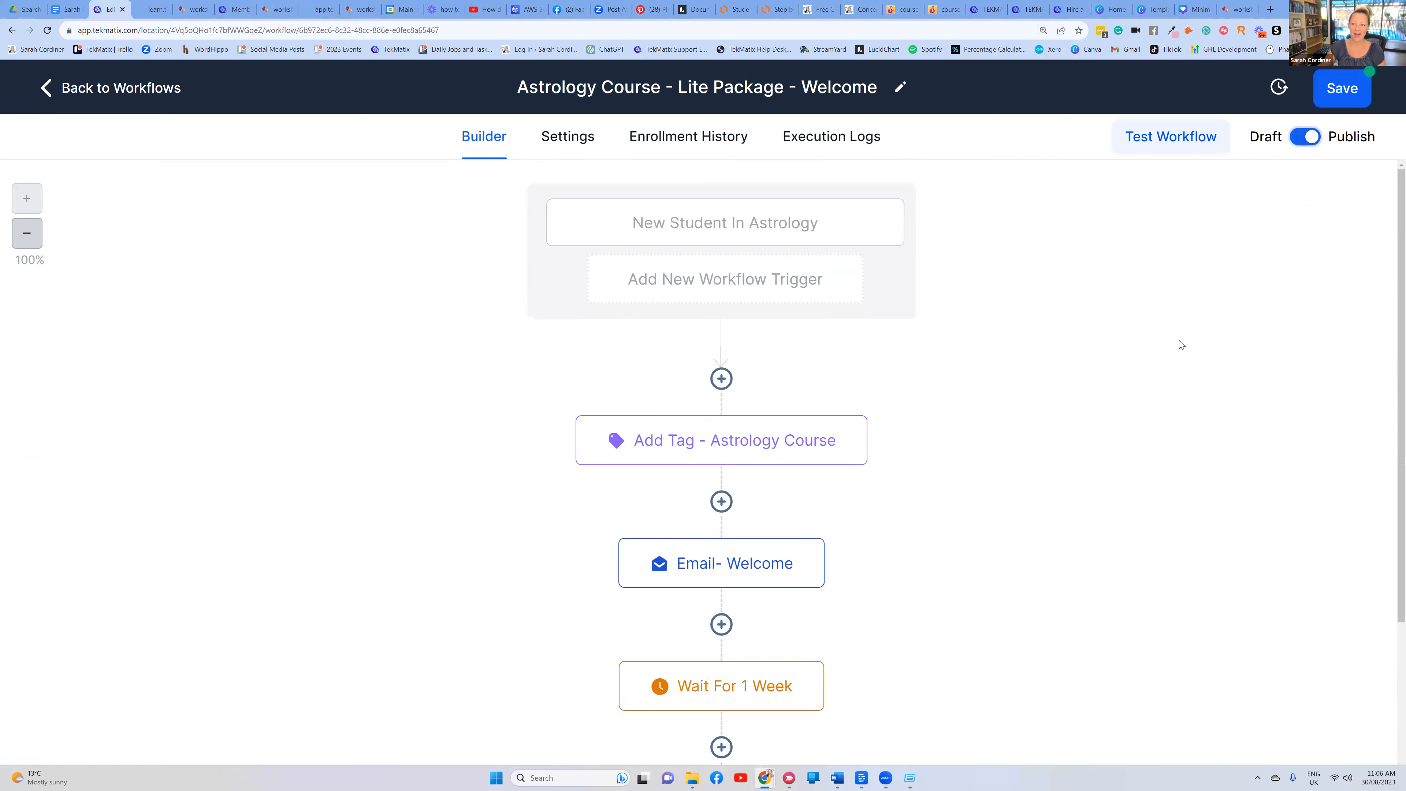
pyautogui.click(1348, 87)
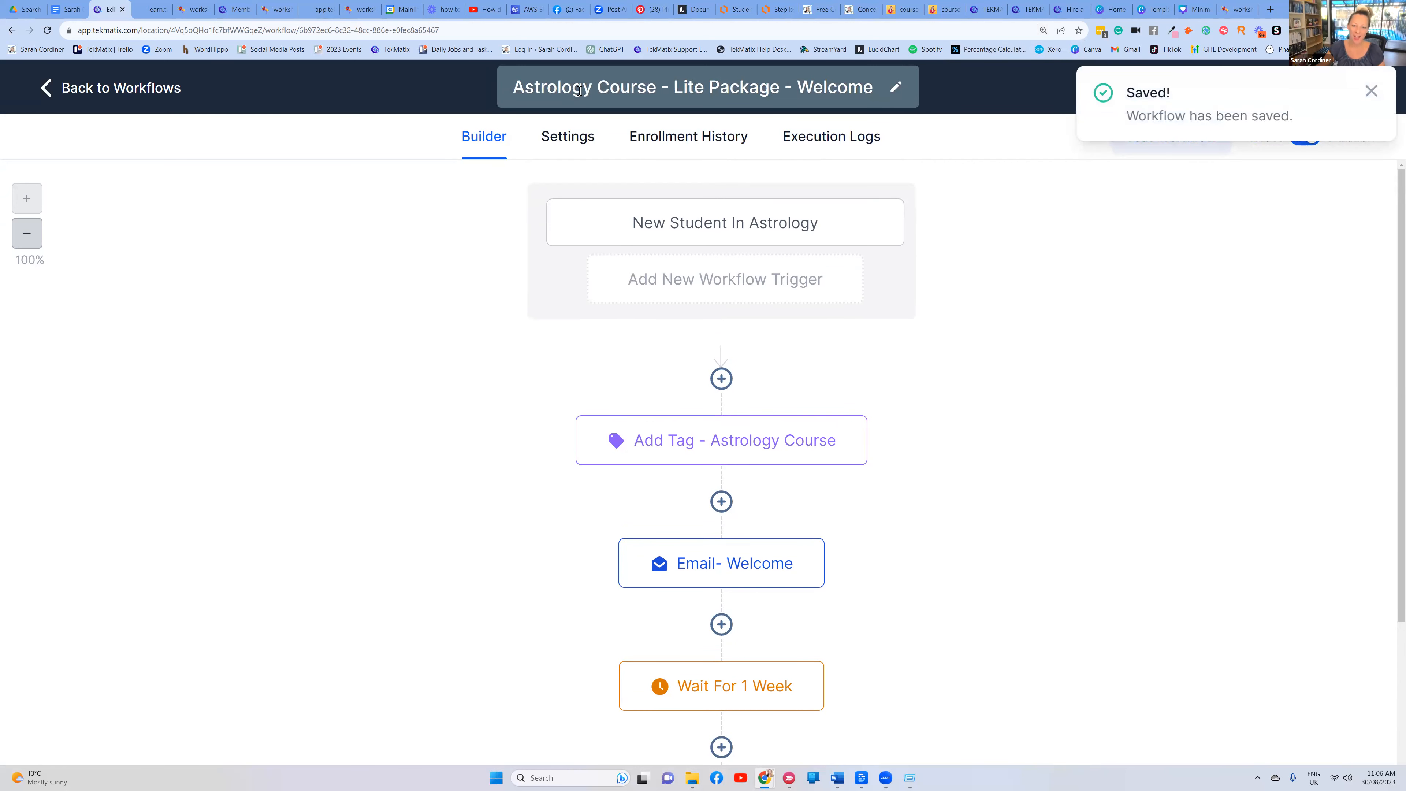
pyautogui.scroll(-2, 734, 324)
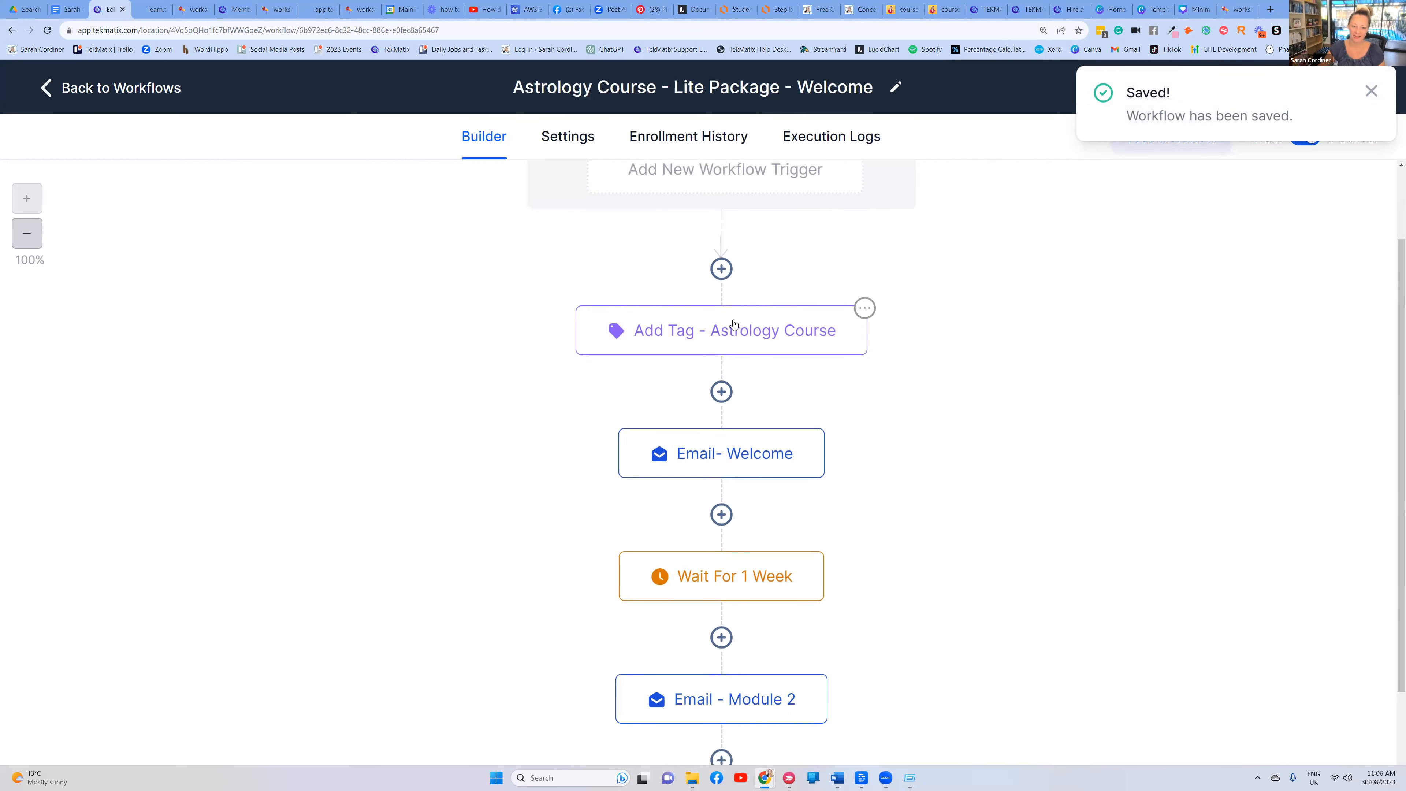
pyautogui.scroll(-4, 734, 324)
pyautogui.scroll(-1, 737, 233)
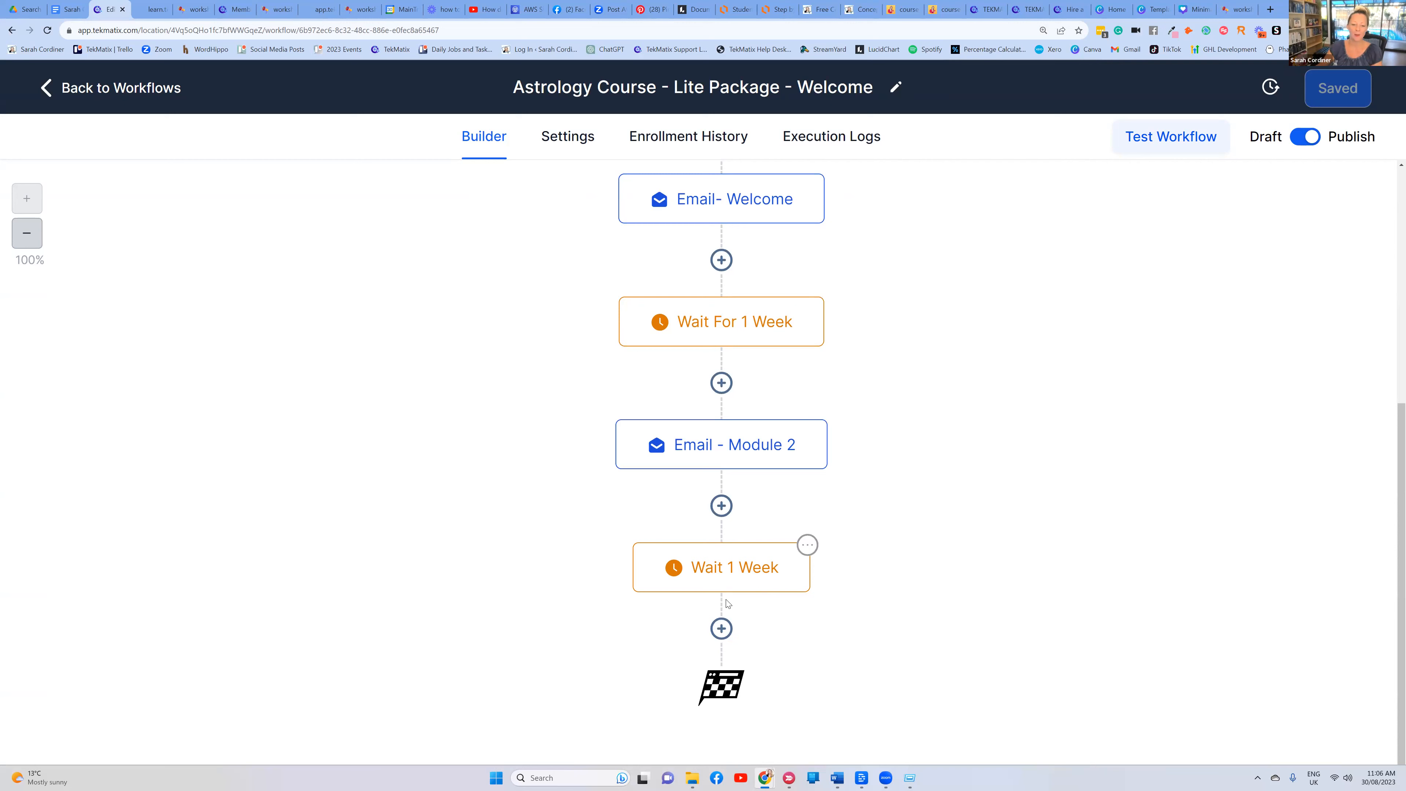
# Add a Send Review Request step after Wait 1 Week, with Review Type set to E-mail
pyautogui.click(722, 628)
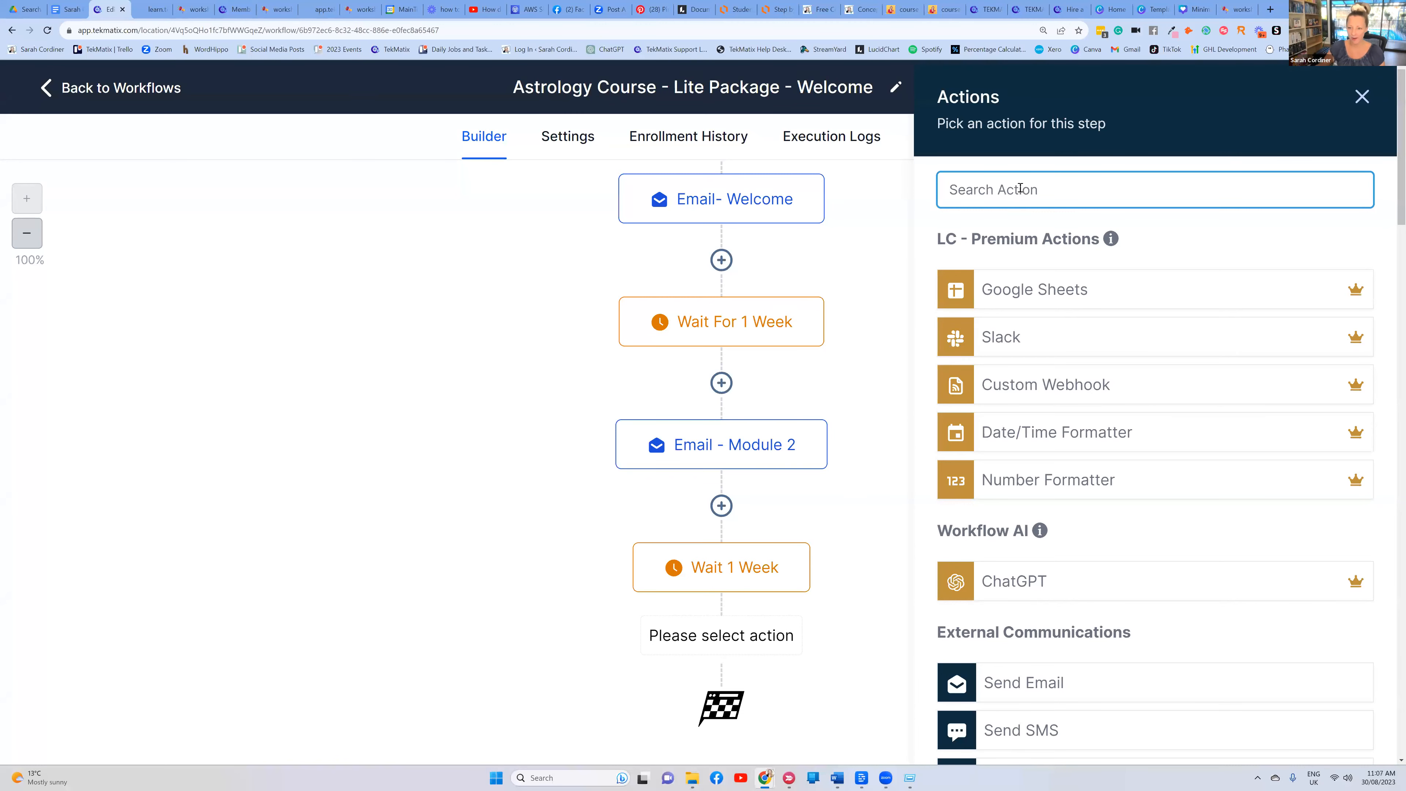
pyautogui.write('revi')
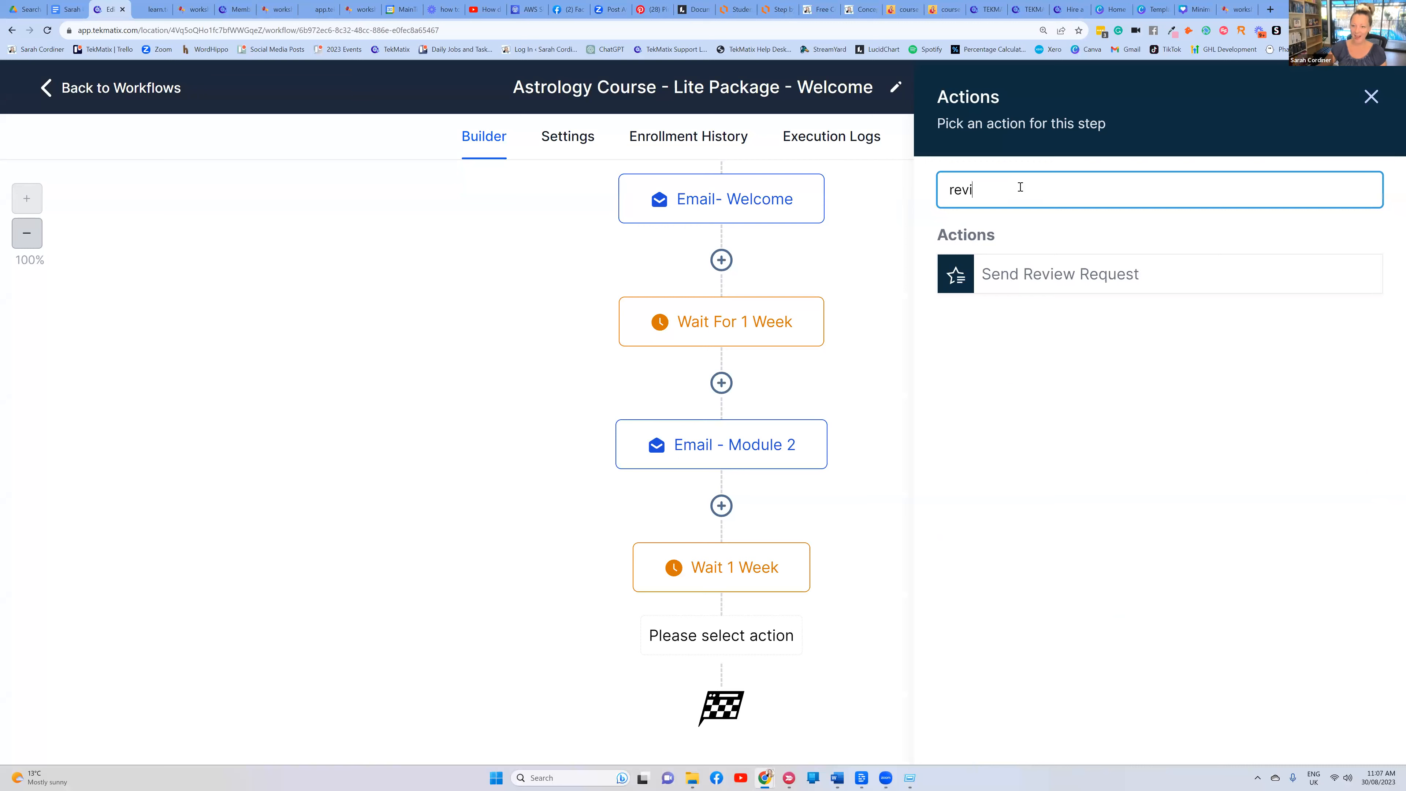
pyautogui.click(1080, 278)
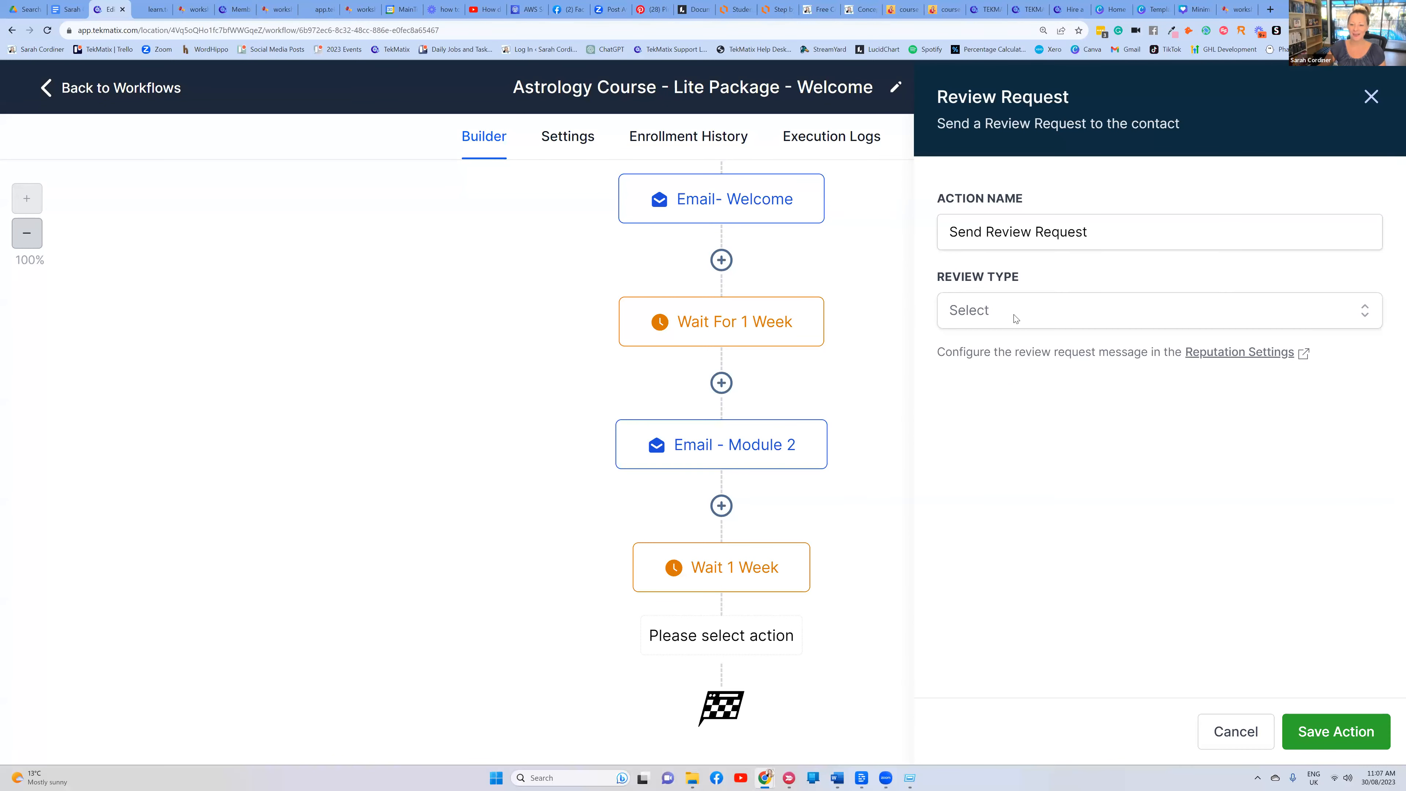
pyautogui.click(1016, 318)
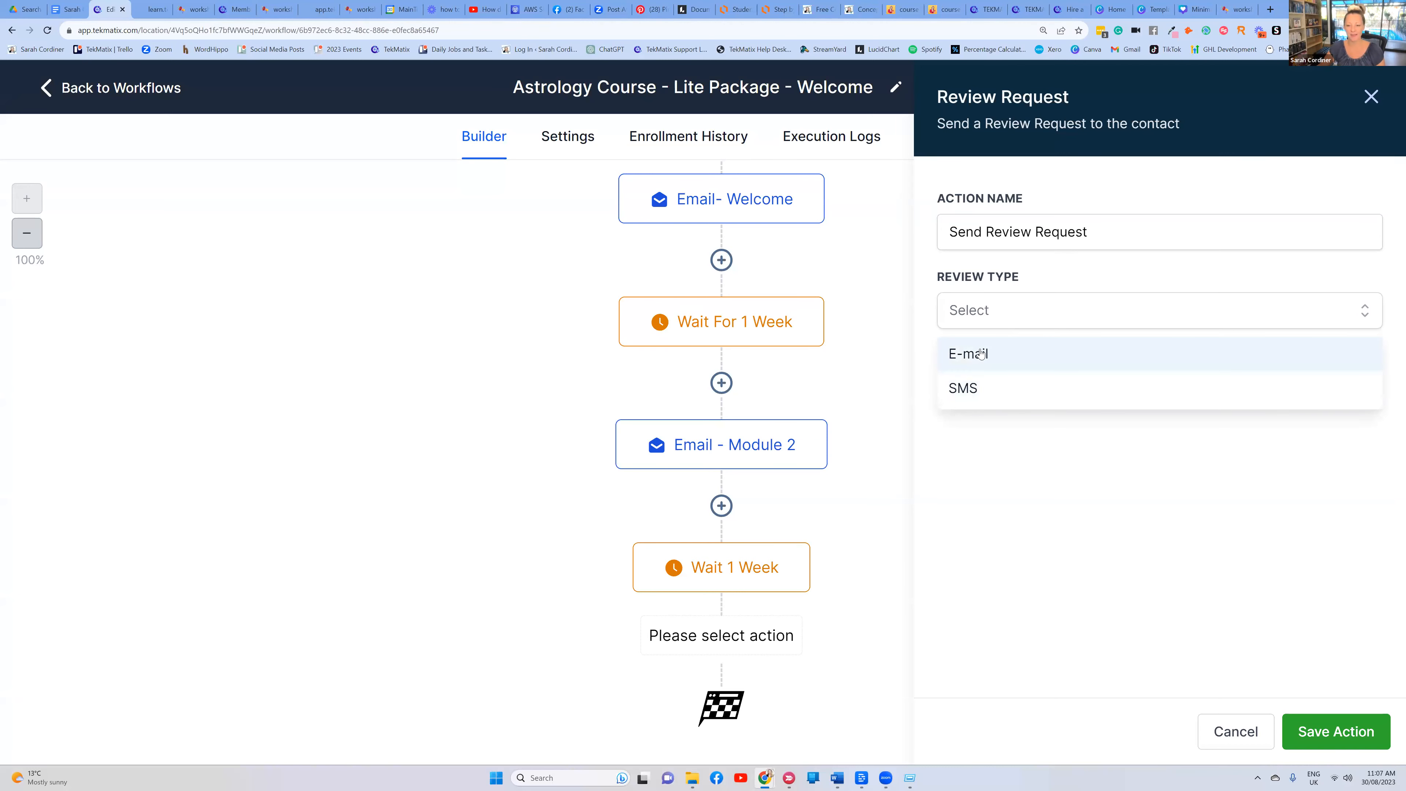
pyautogui.click(983, 355)
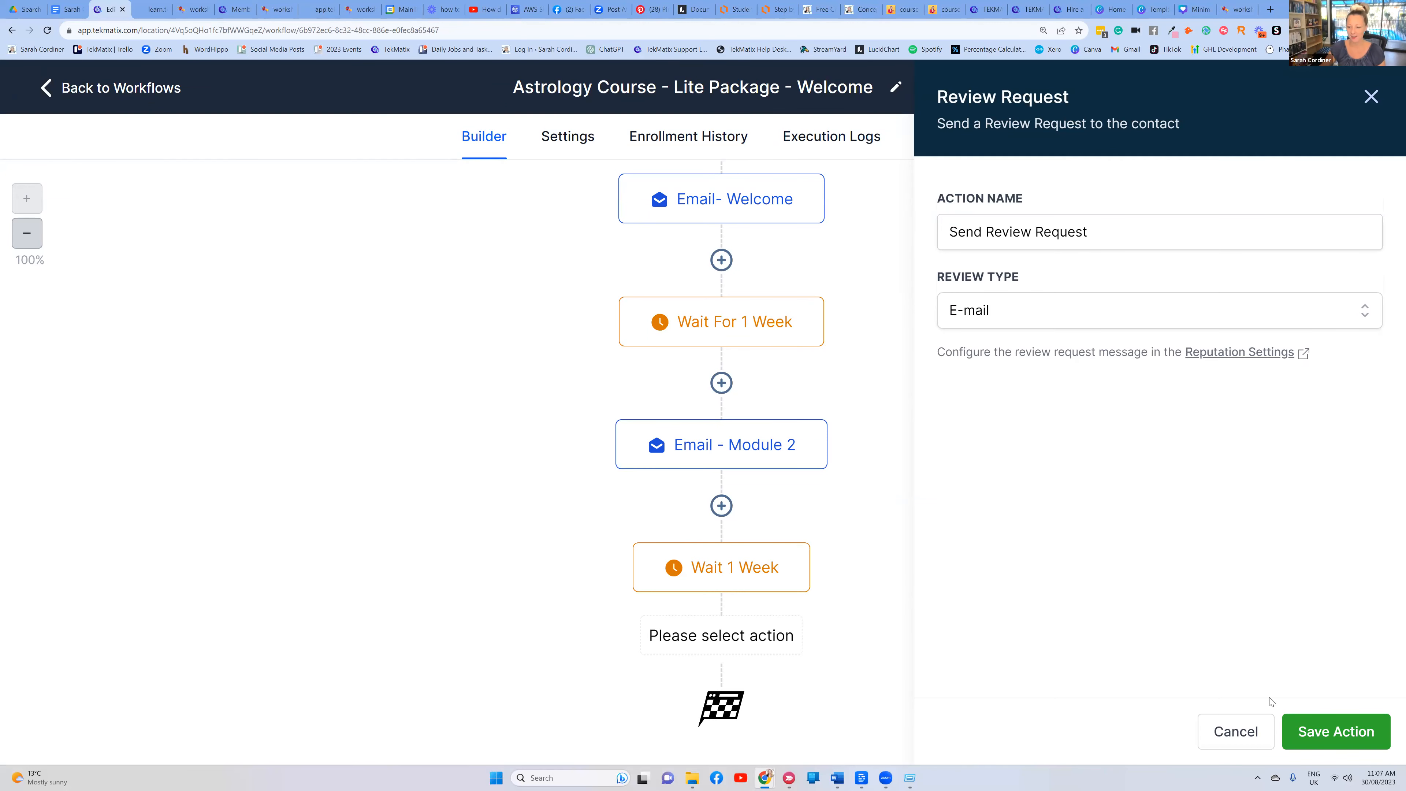
pyautogui.click(1321, 731)
# Save the workflow with the new review request step
pyautogui.scroll(-2, 925, 477)
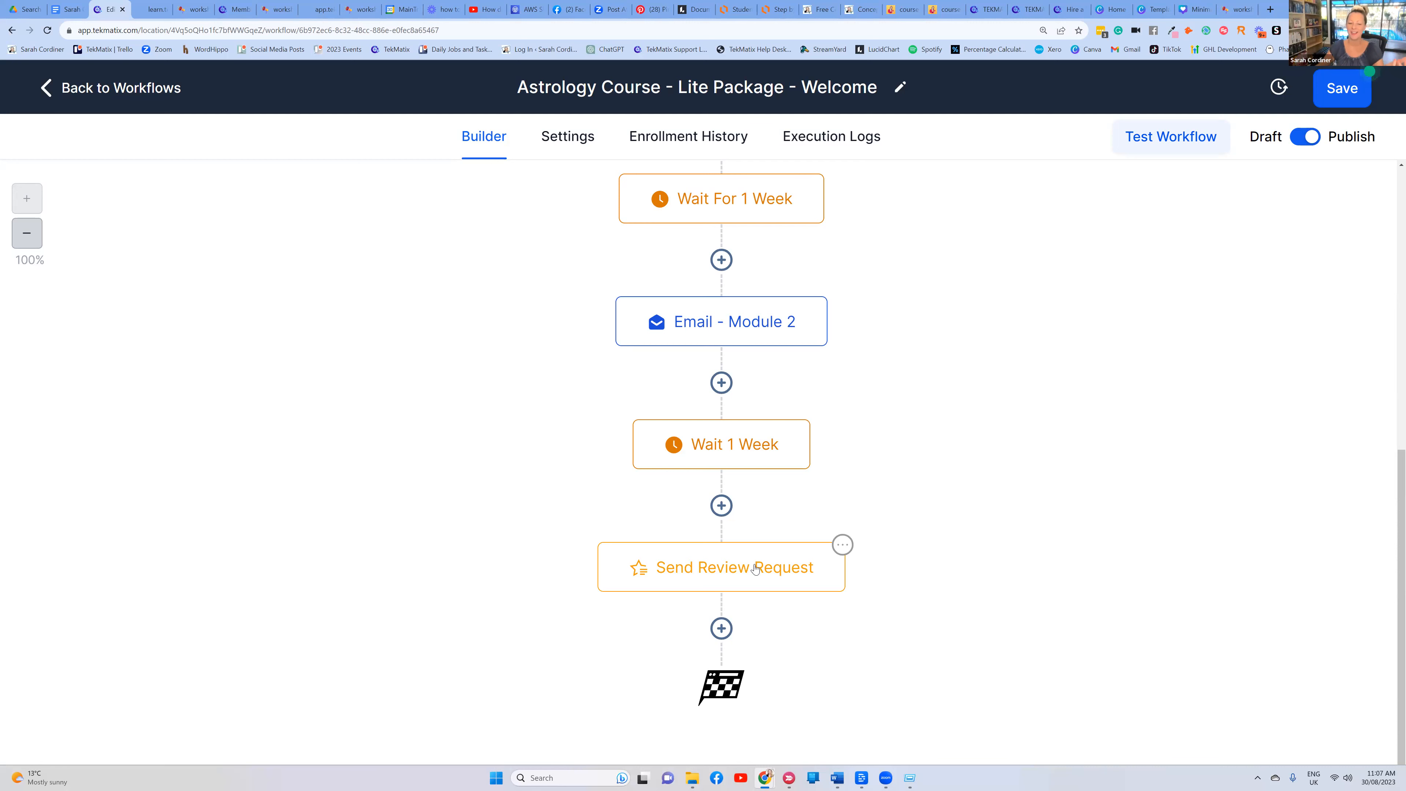
pyautogui.scroll(1, 753, 568)
pyautogui.scroll(-1, 758, 568)
pyautogui.scroll(3, 758, 567)
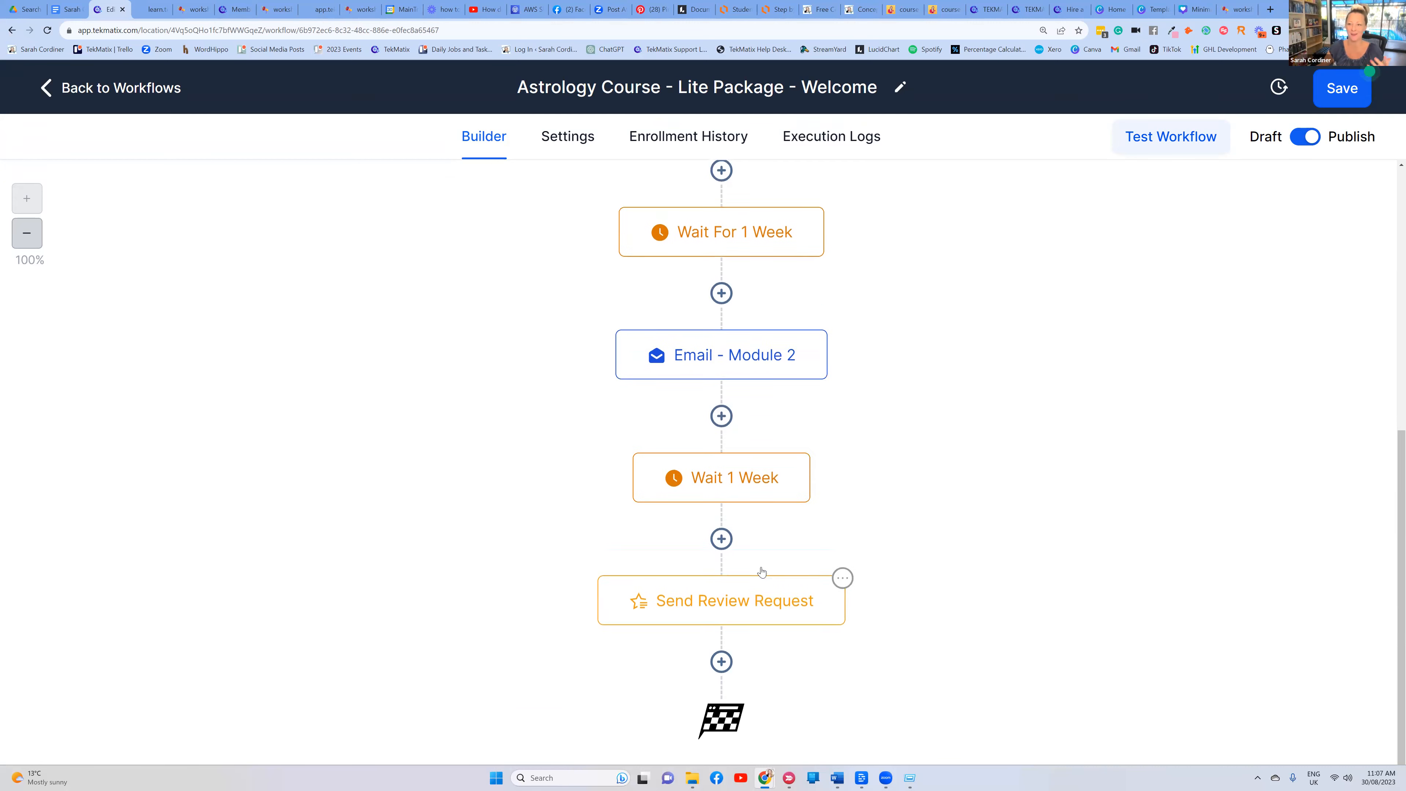
pyautogui.click(1350, 103)
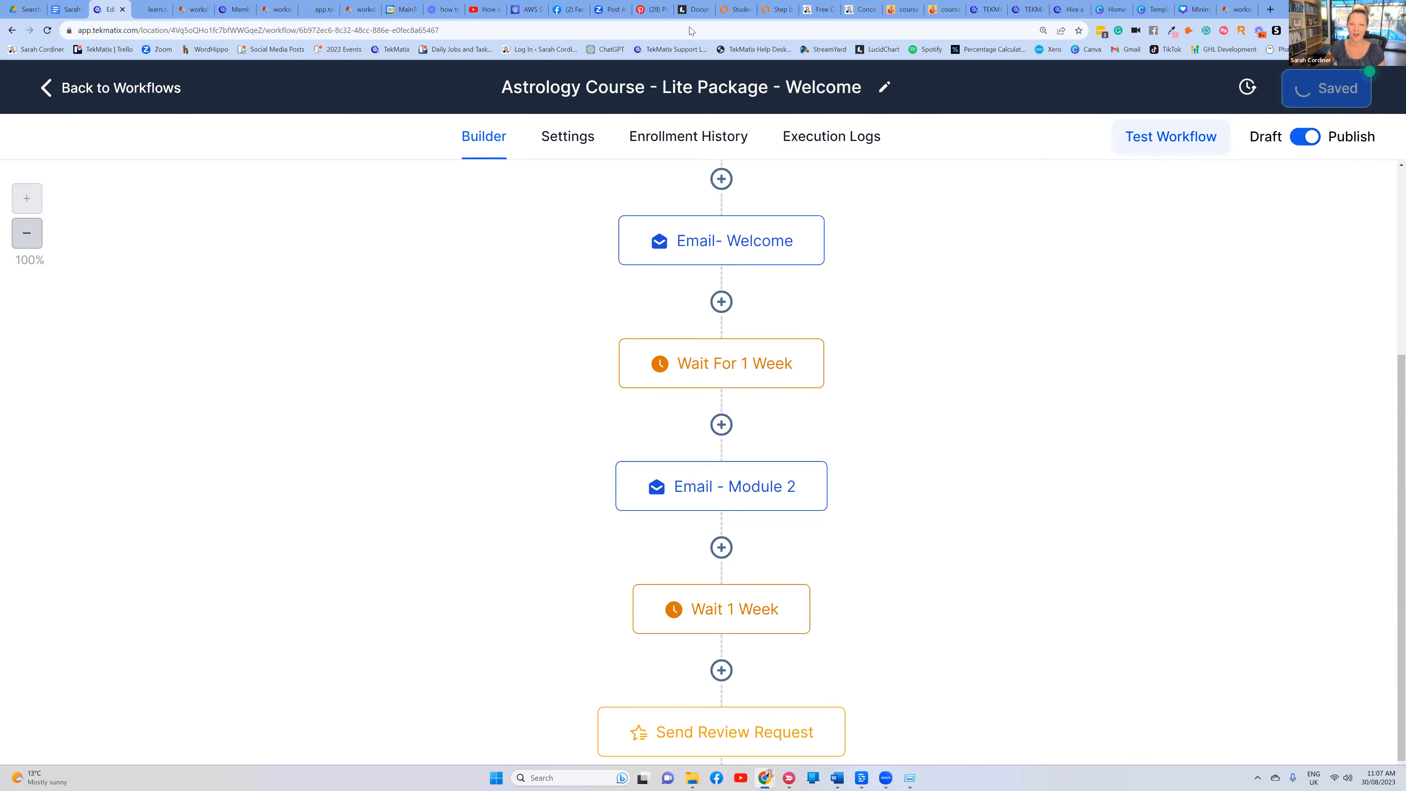
# Open the course process diagram in Lucidchart and highlight the Add Your Course and Course Settings boxes
pyautogui.click(781, 11)
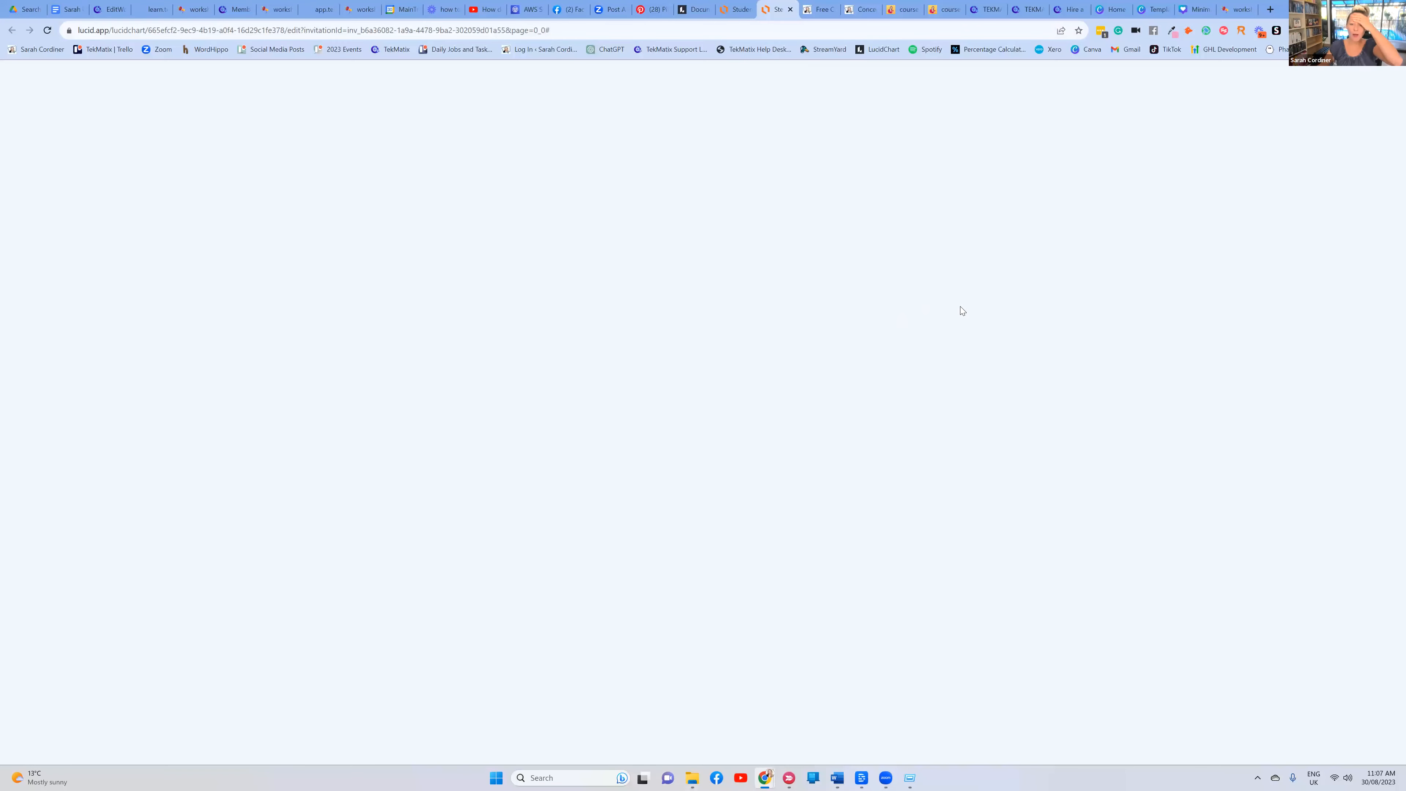
pyautogui.scroll(15, 961, 283)
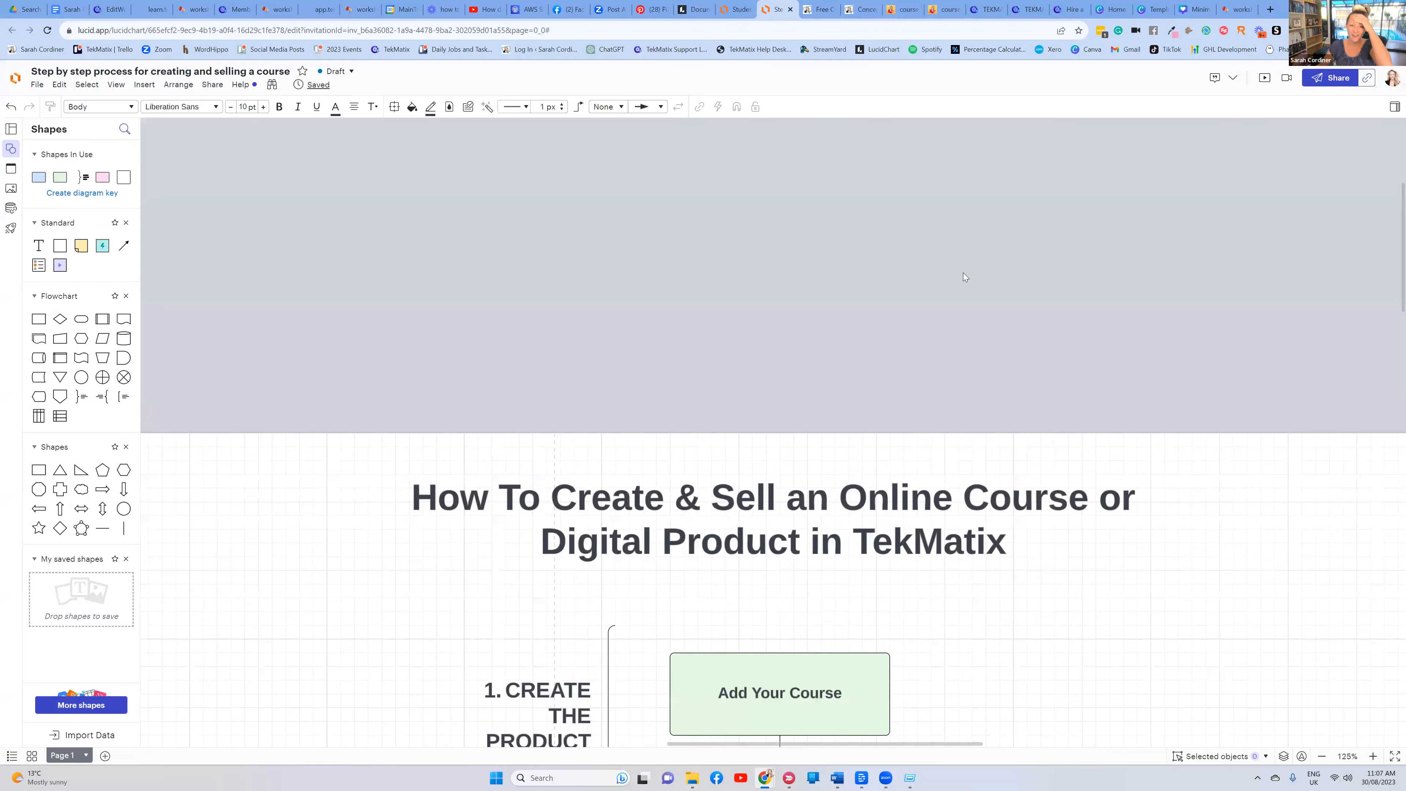
pyautogui.scroll(-5, 963, 273)
pyautogui.click(801, 270)
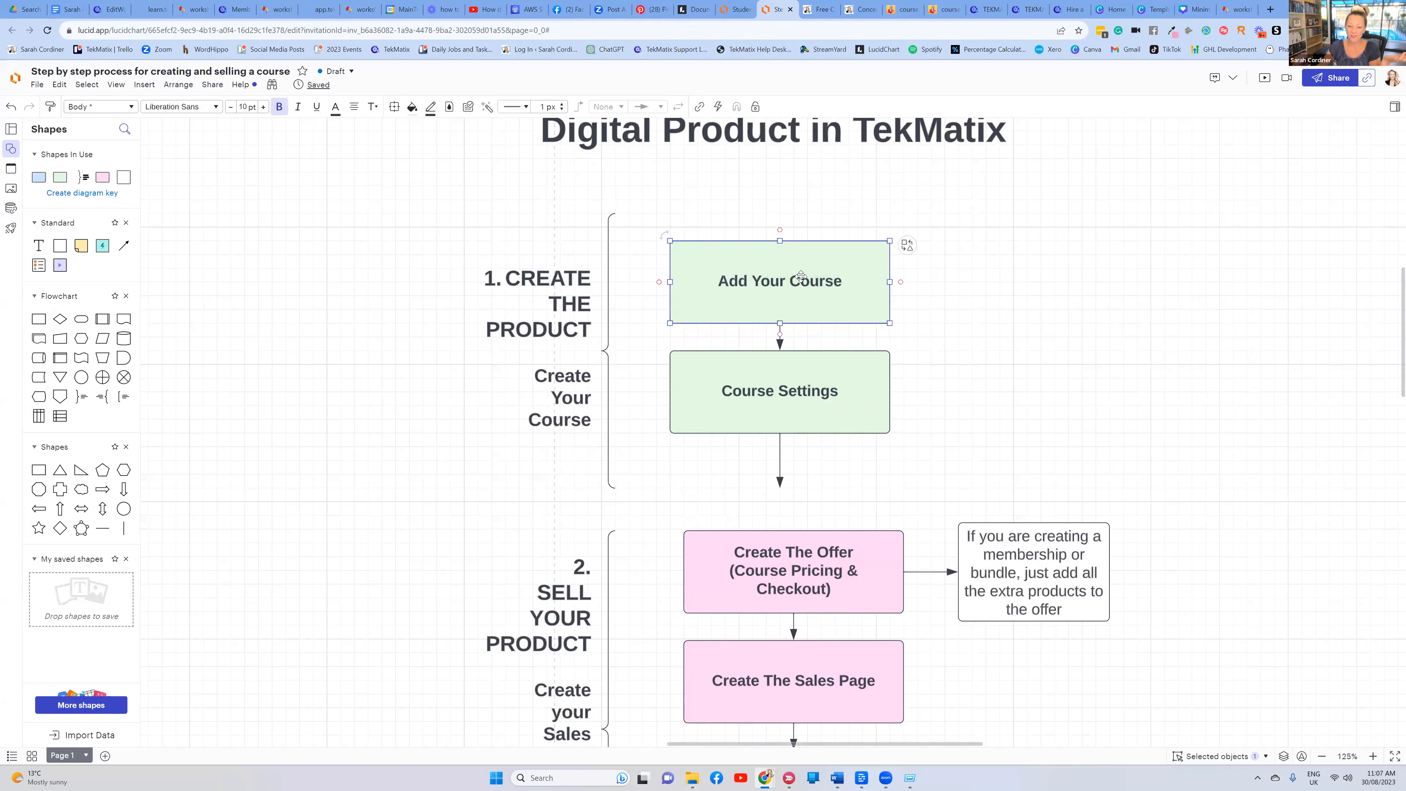
pyautogui.click(805, 373)
# Highlight the Create The Offer, Create The Sales Page and checkout link boxes
pyautogui.scroll(-3, 798, 409)
pyautogui.click(798, 409)
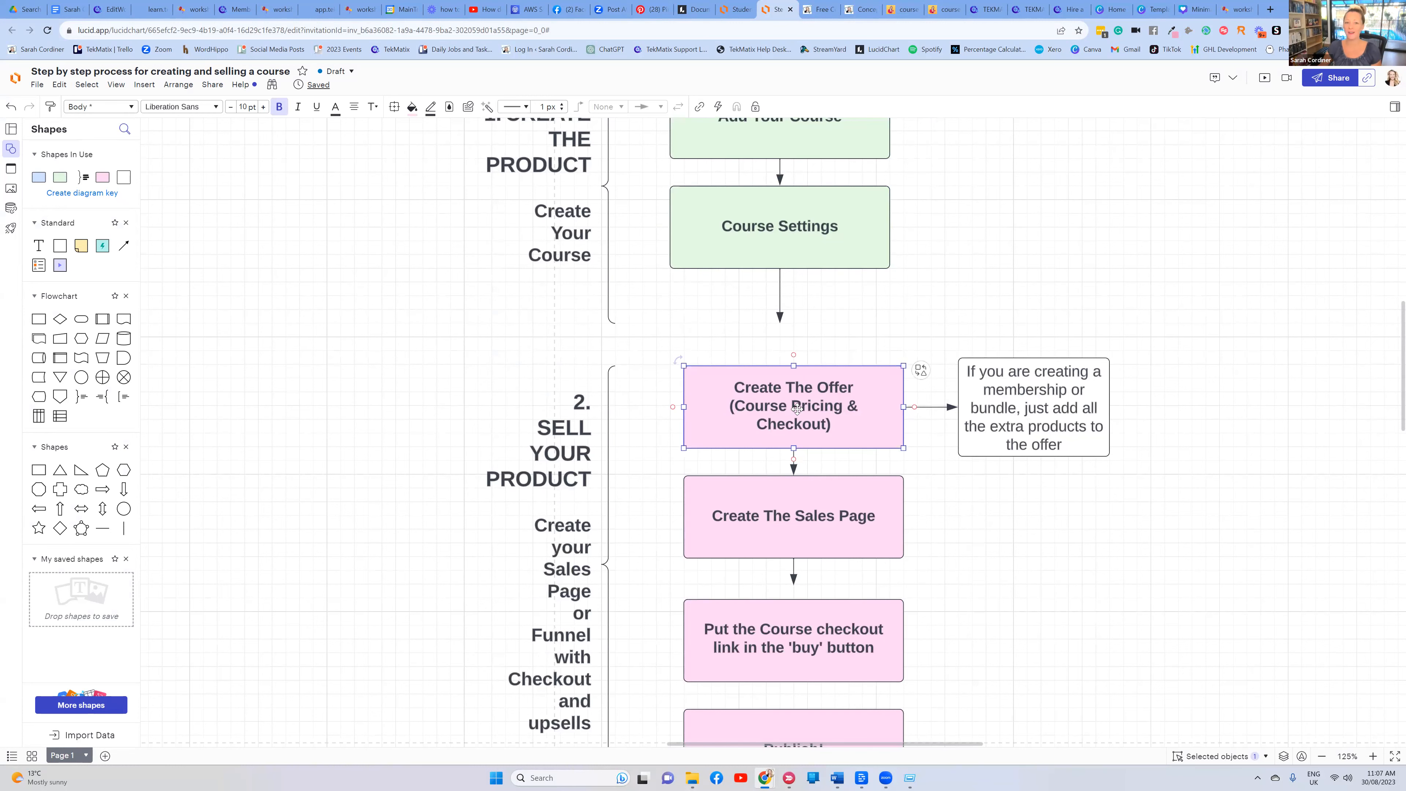
pyautogui.scroll(-3, 798, 408)
pyautogui.click(818, 352)
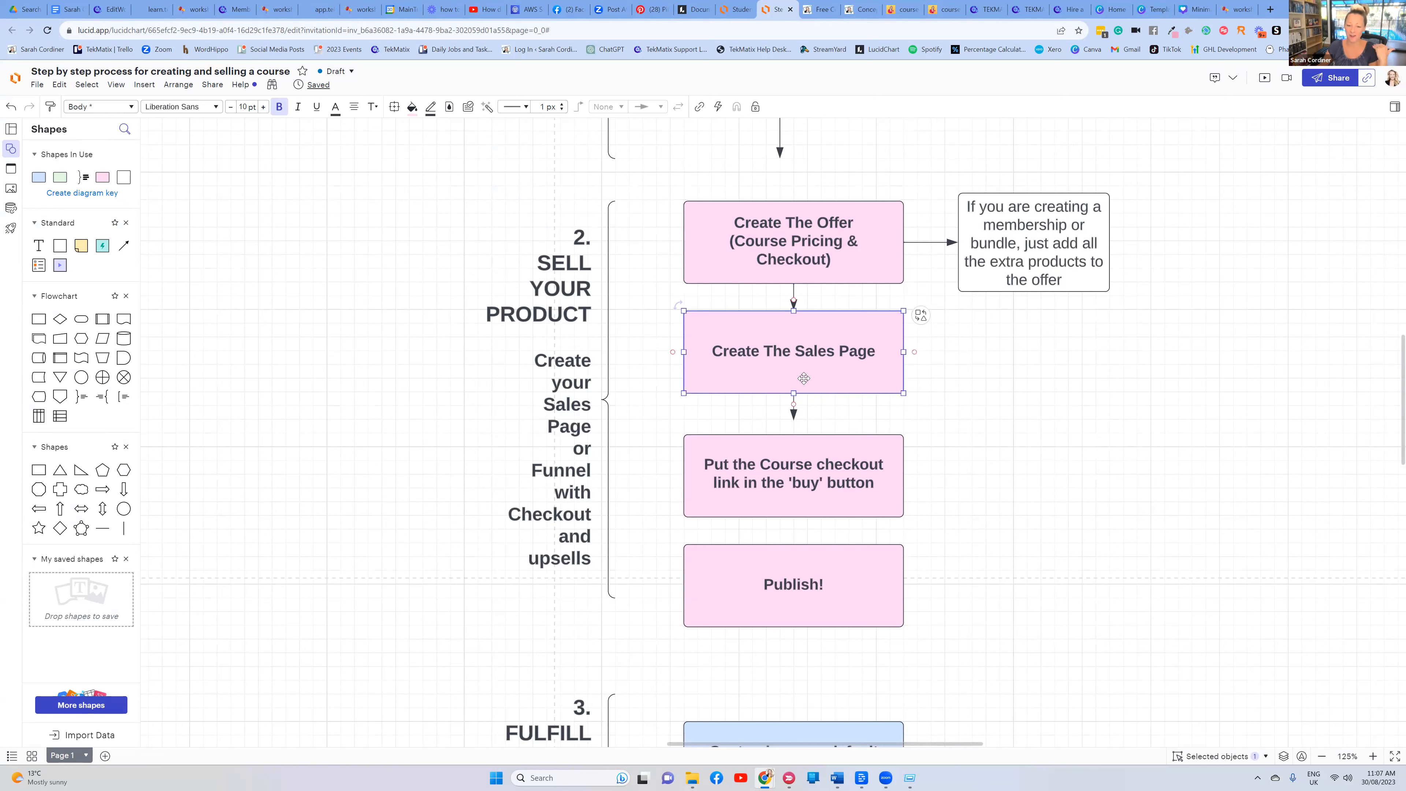
pyautogui.click(811, 460)
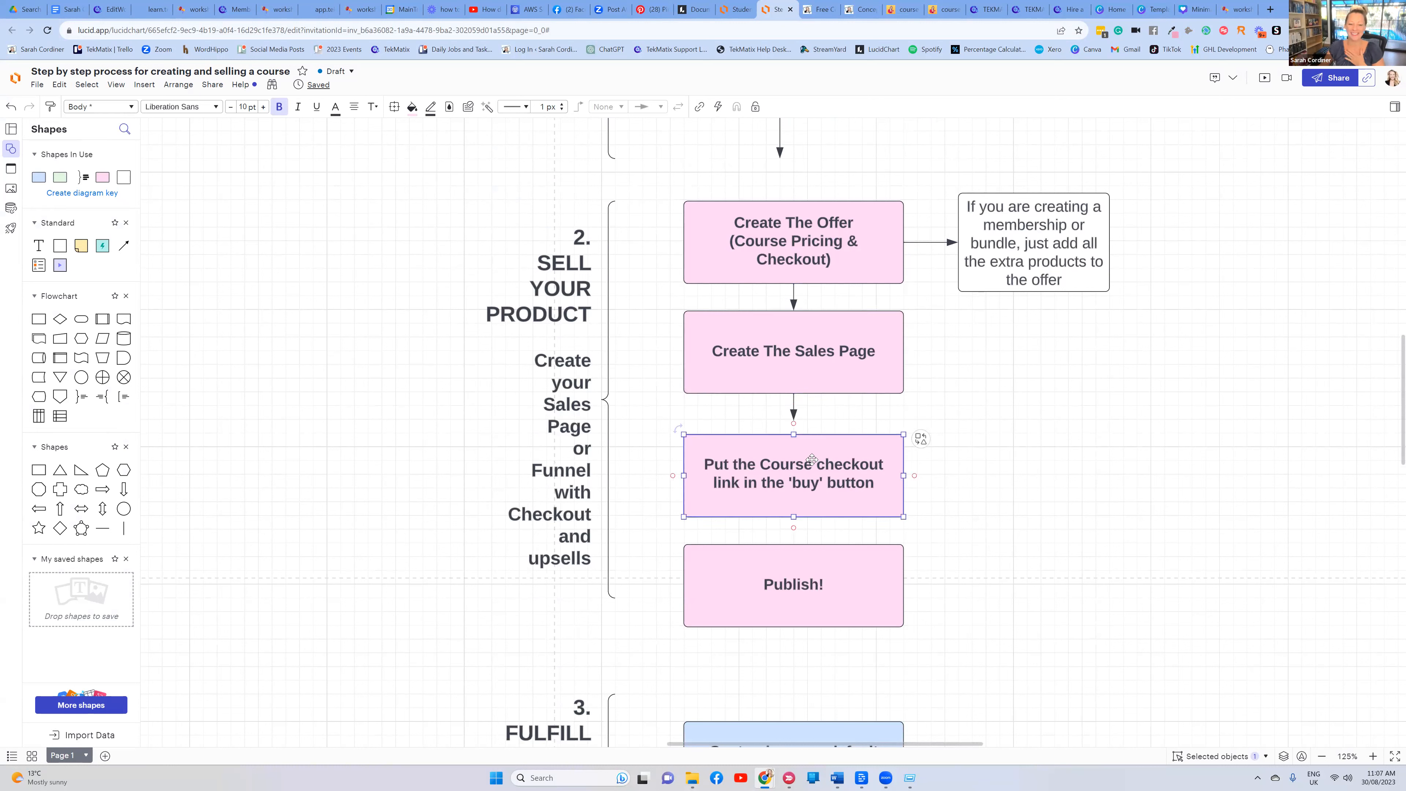